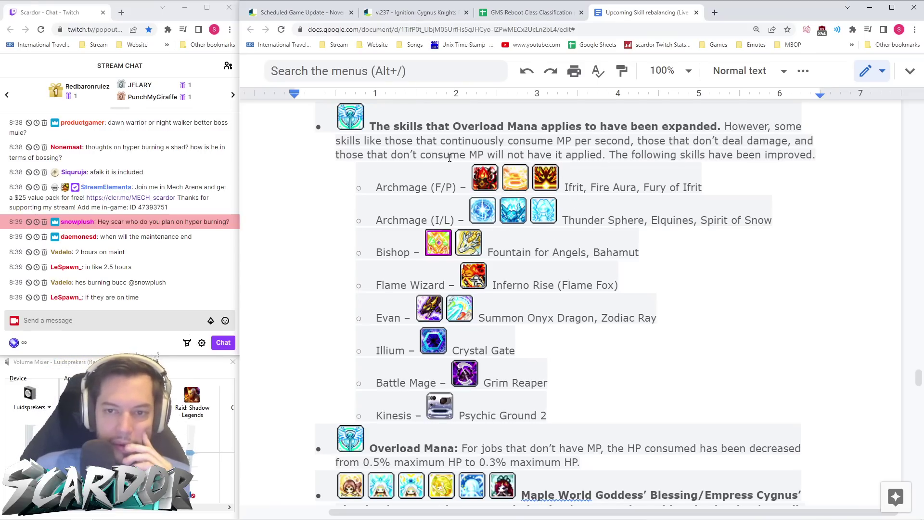
- Read past the install-skill restrictions, then switch to the GMS Reboot Class Classification sheet
{"action": "scroll", "coordinate": [546, 228], "scroll_direction": "down", "scroll_amount": 2}
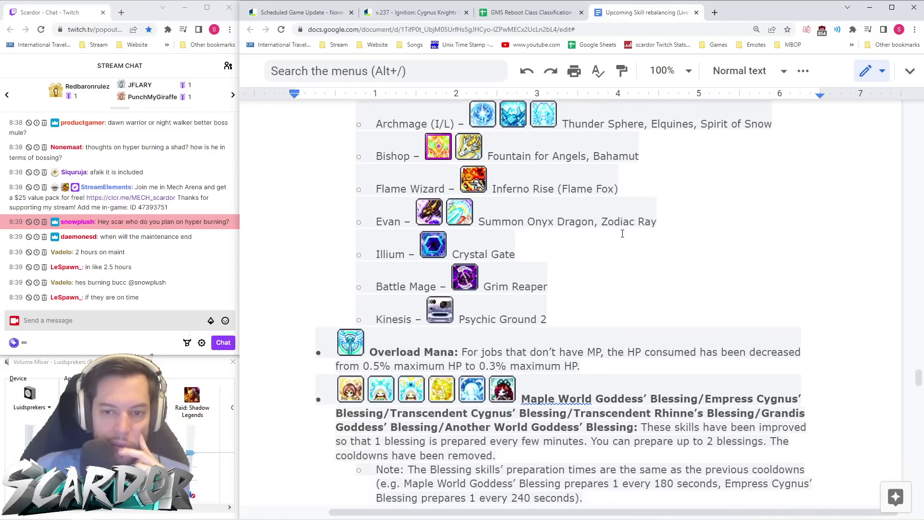
{"action": "scroll", "coordinate": [632, 232], "scroll_direction": "up", "scroll_amount": 2}
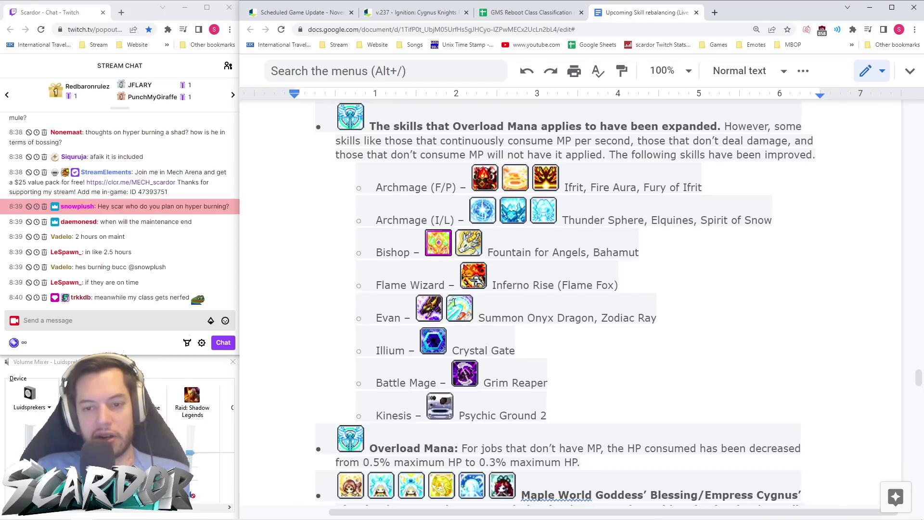
{"action": "scroll", "coordinate": [455, 359], "scroll_direction": "down", "scroll_amount": 5}
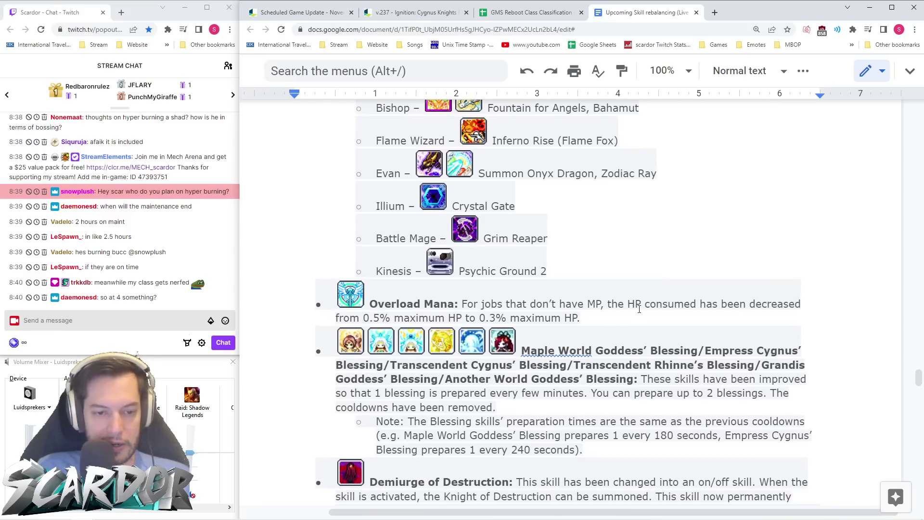
{"action": "scroll", "coordinate": [645, 309], "scroll_direction": "down", "scroll_amount": 9}
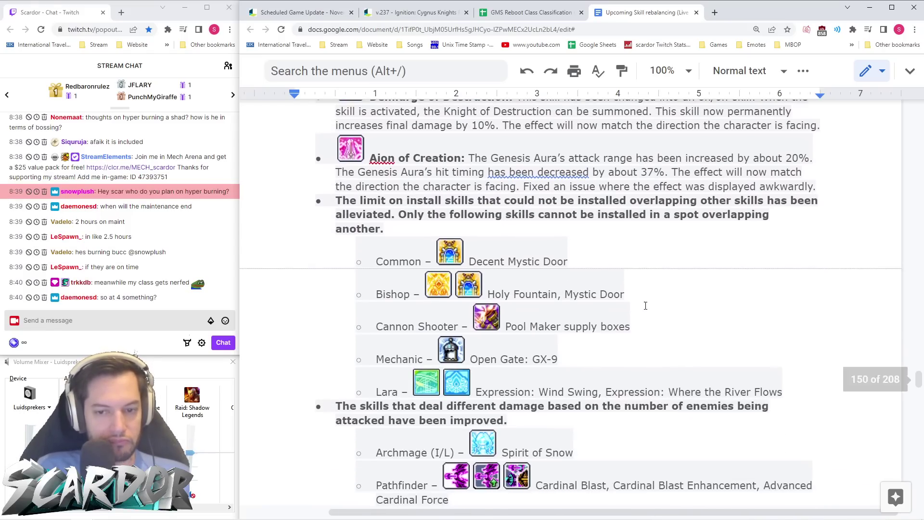
{"action": "left_click", "coordinate": [534, 13]}
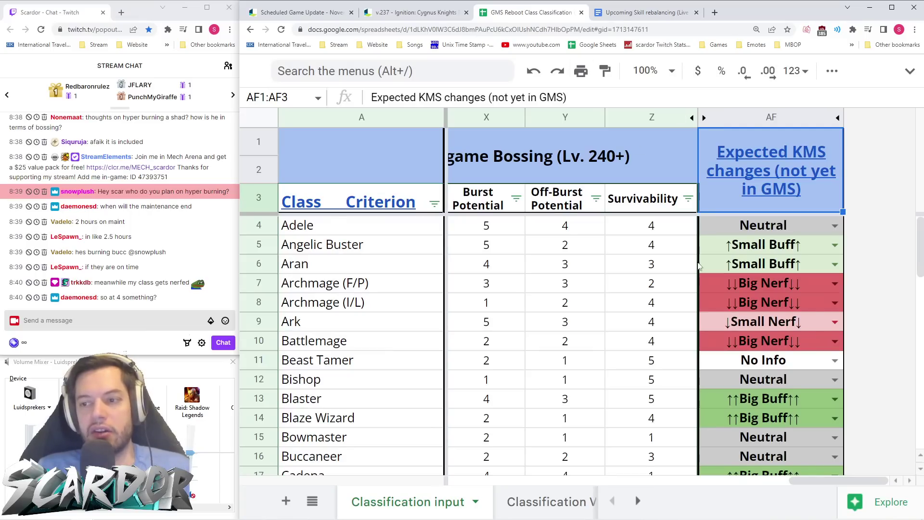
- Review each class's Expected KMS change rating down column AF
{"action": "scroll", "coordinate": [810, 304], "scroll_direction": "down", "scroll_amount": 15}
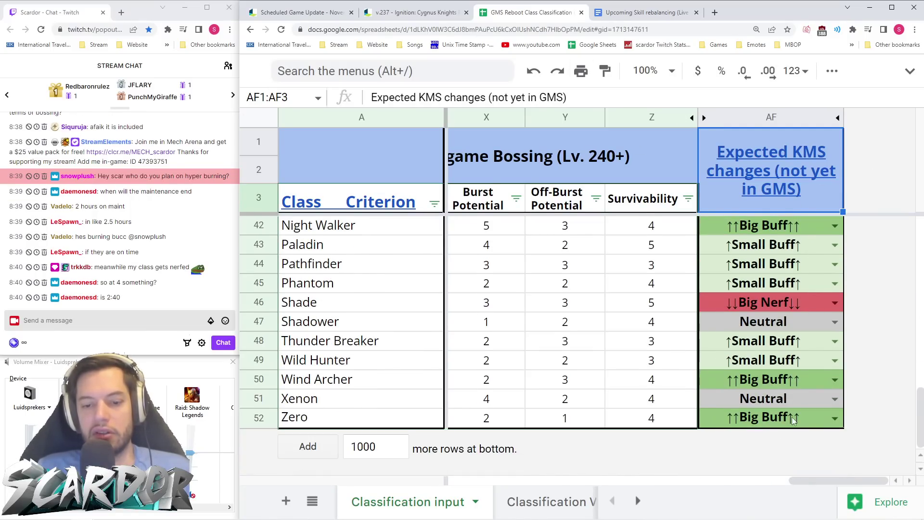
{"action": "scroll", "coordinate": [794, 421], "scroll_direction": "up", "scroll_amount": 10}
{"action": "scroll", "coordinate": [797, 420], "scroll_direction": "up", "scroll_amount": 5}
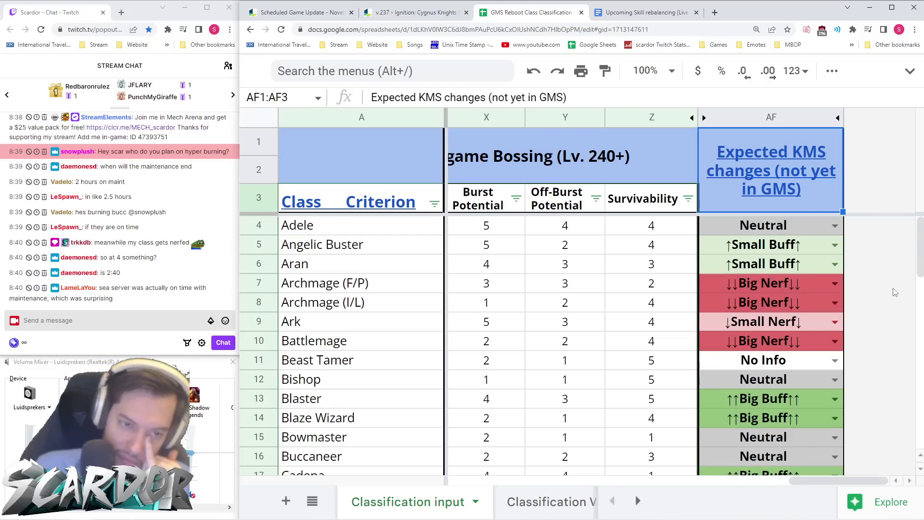
{"action": "scroll", "coordinate": [890, 300], "scroll_direction": "down", "scroll_amount": 2}
{"action": "scroll", "coordinate": [888, 303], "scroll_direction": "down", "scroll_amount": 1}
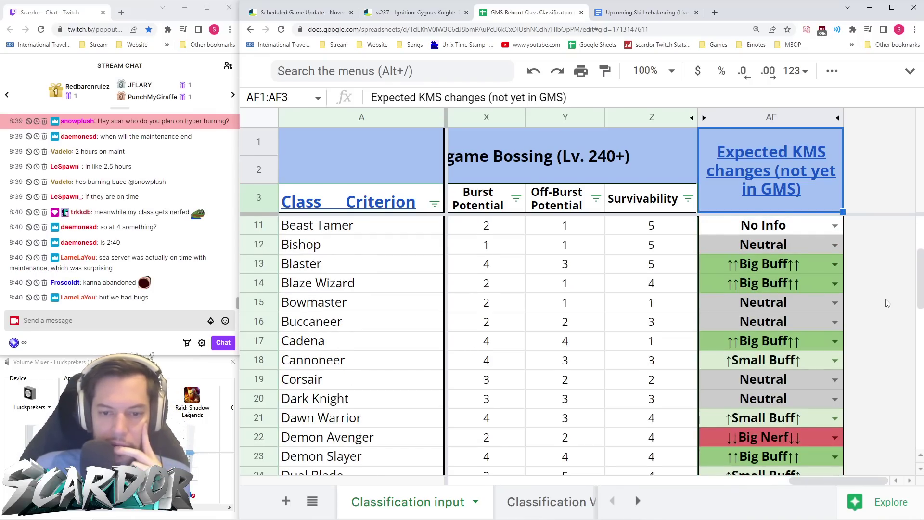
{"action": "scroll", "coordinate": [889, 304], "scroll_direction": "down", "scroll_amount": 1}
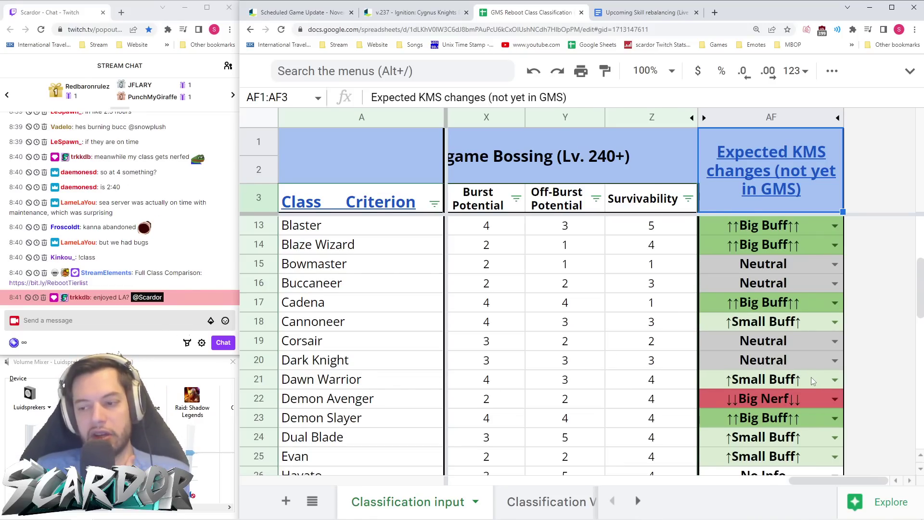
{"action": "scroll", "coordinate": [812, 381], "scroll_direction": "down", "scroll_amount": 1}
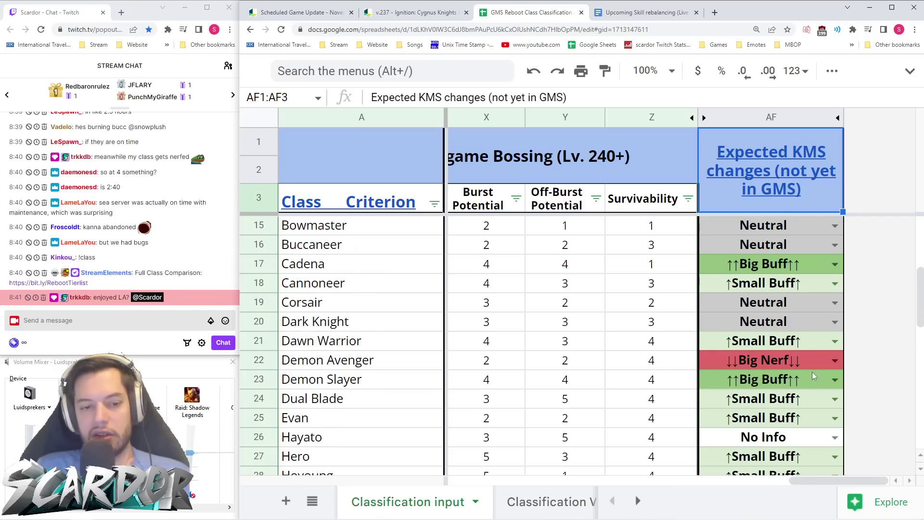
{"action": "scroll", "coordinate": [813, 371], "scroll_direction": "down", "scroll_amount": 2}
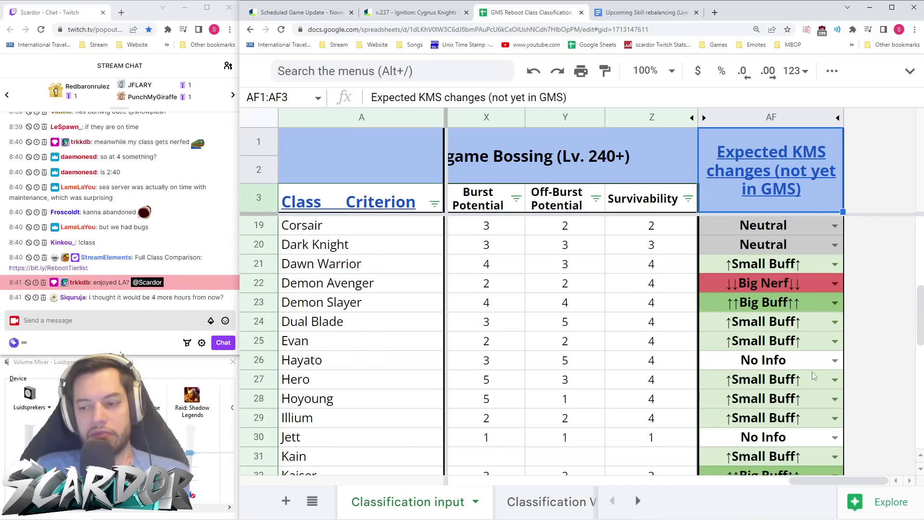
{"action": "scroll", "coordinate": [813, 372], "scroll_direction": "down", "scroll_amount": 1}
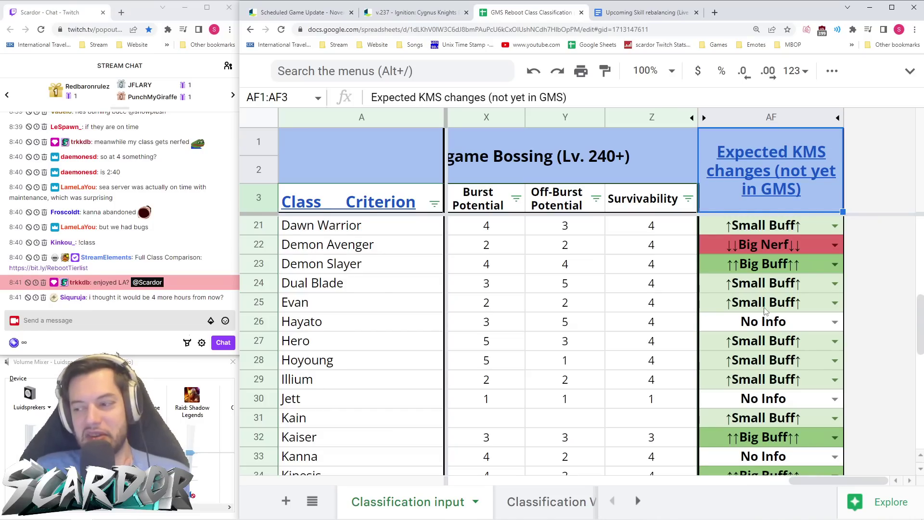
{"action": "scroll", "coordinate": [776, 294], "scroll_direction": "down", "scroll_amount": 2}
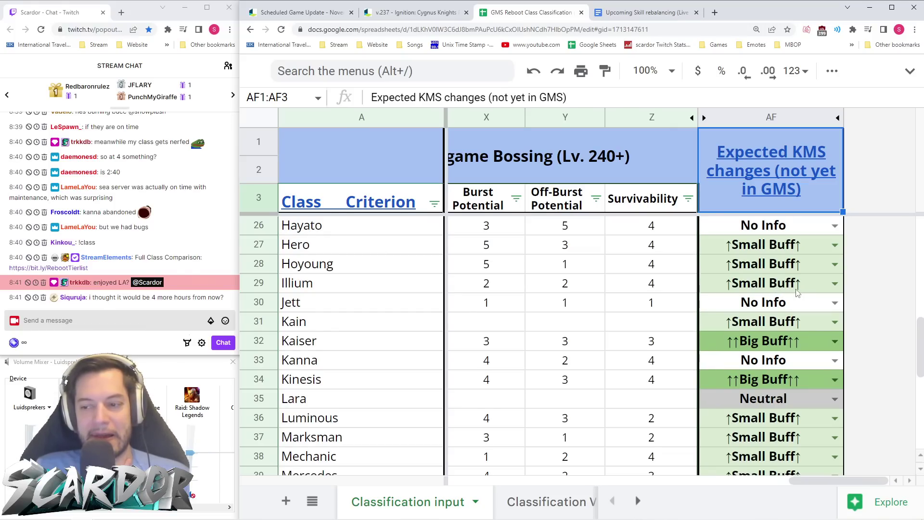
{"action": "scroll", "coordinate": [797, 292], "scroll_direction": "down", "scroll_amount": 2}
{"action": "scroll", "coordinate": [796, 289], "scroll_direction": "down", "scroll_amount": 2}
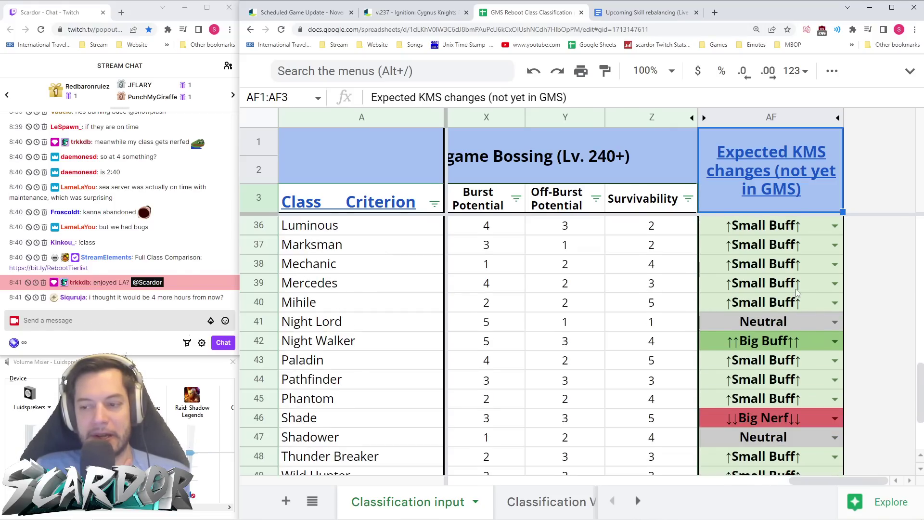
{"action": "scroll", "coordinate": [797, 292], "scroll_direction": "down", "scroll_amount": 2}
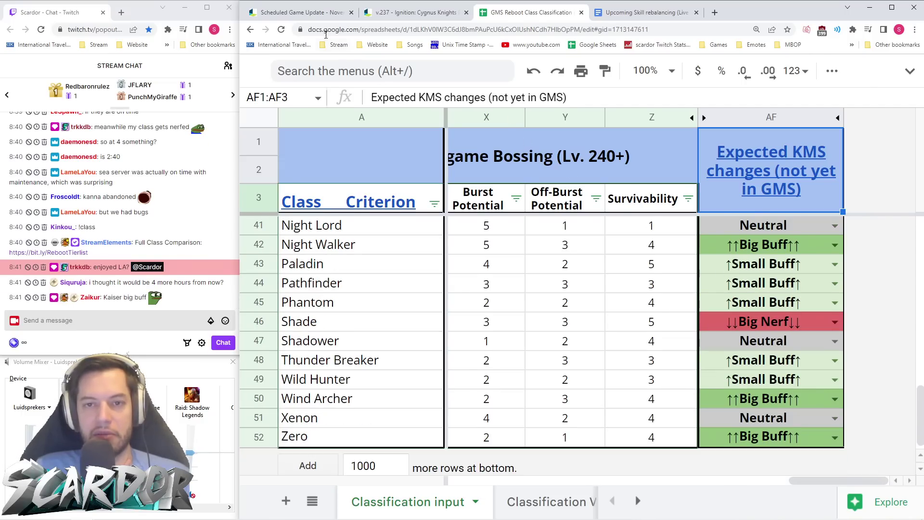
- Glance at the v.237 and Scheduled Game Update tabs, then return to the rebalancing document
{"action": "left_click", "coordinate": [387, 13]}
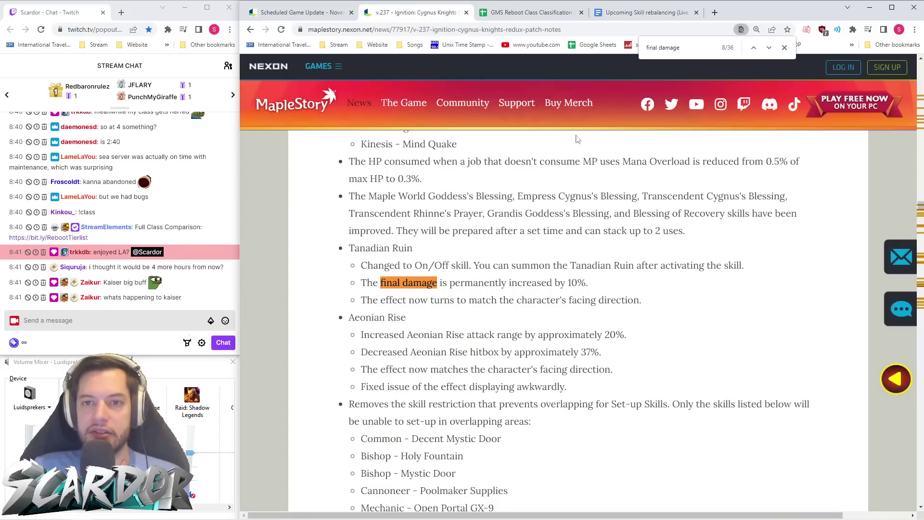
{"action": "left_click", "coordinate": [302, 12]}
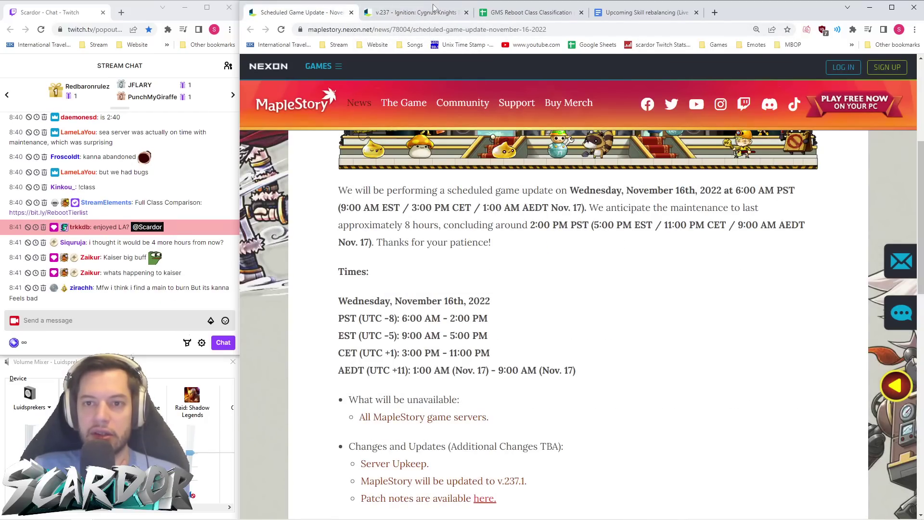
{"action": "left_click", "coordinate": [648, 13]}
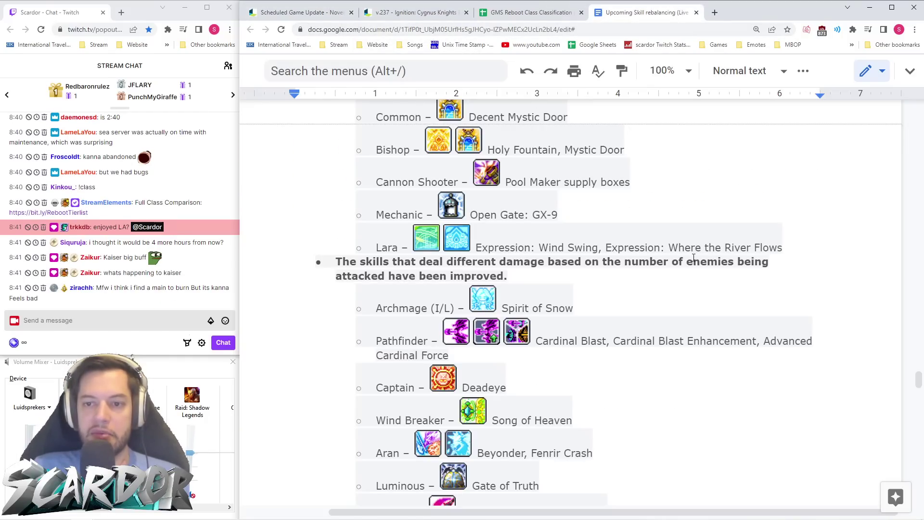
{"action": "scroll", "coordinate": [710, 290], "scroll_direction": "down", "scroll_amount": 4}
{"action": "scroll", "coordinate": [707, 291], "scroll_direction": "up", "scroll_amount": 2}
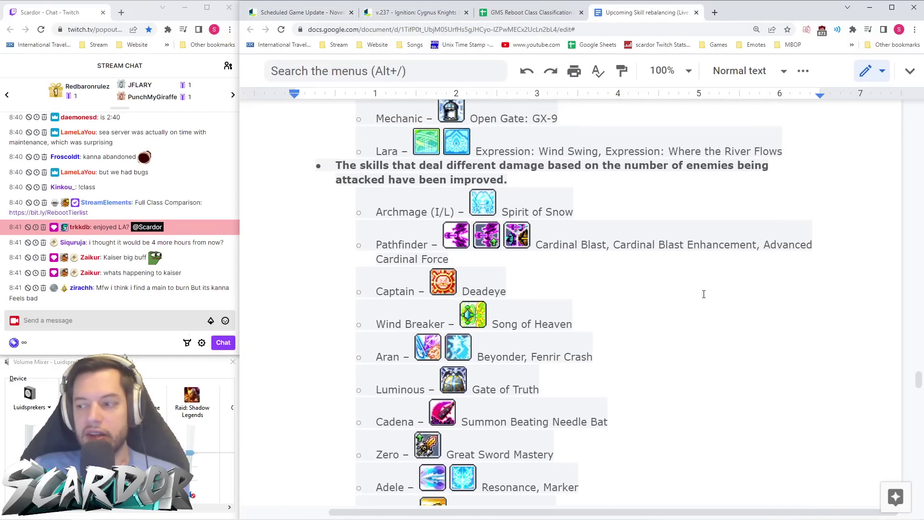
{"action": "scroll", "coordinate": [704, 295], "scroll_direction": "down", "scroll_amount": 1}
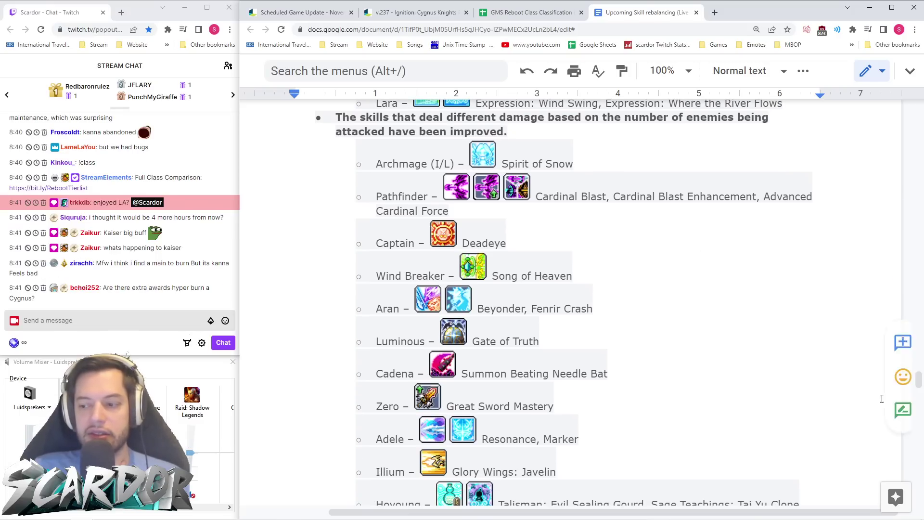
{"action": "scroll", "coordinate": [722, 257], "scroll_direction": "down", "scroll_amount": 1}
{"action": "scroll", "coordinate": [722, 257], "scroll_direction": "down", "scroll_amount": 1}
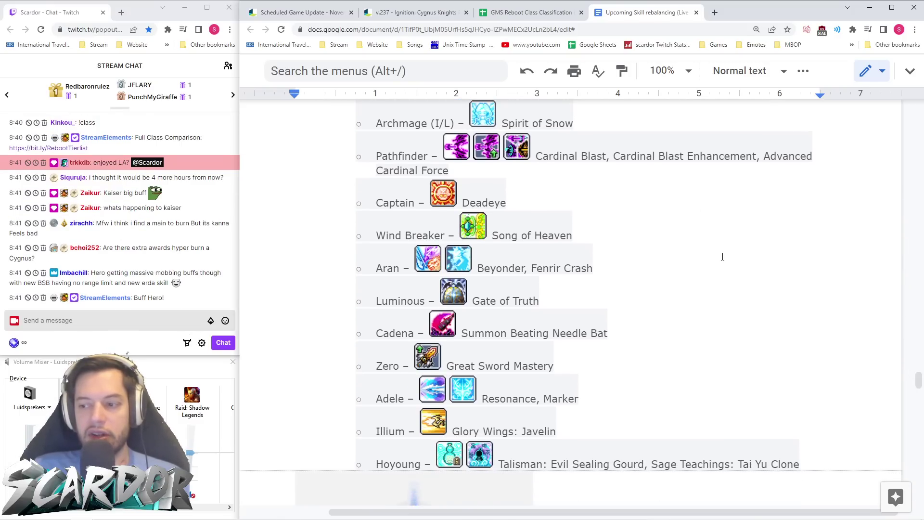
{"action": "scroll", "coordinate": [722, 258], "scroll_direction": "up", "scroll_amount": 1}
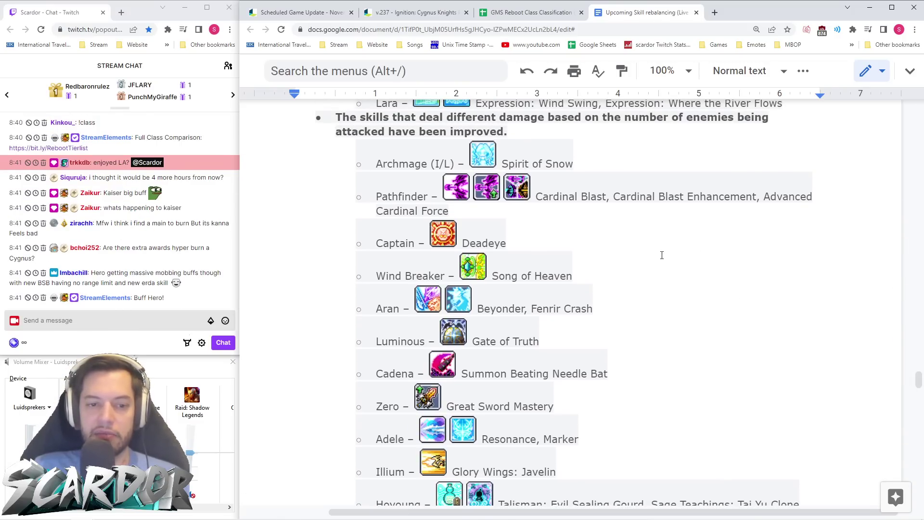
{"action": "scroll", "coordinate": [664, 255], "scroll_direction": "up", "scroll_amount": 2}
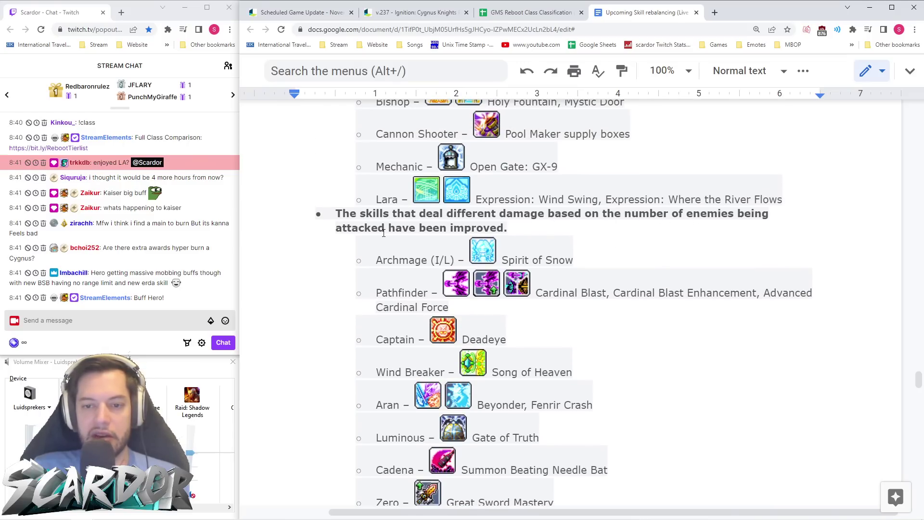
{"action": "scroll", "coordinate": [484, 236], "scroll_direction": "down", "scroll_amount": 2}
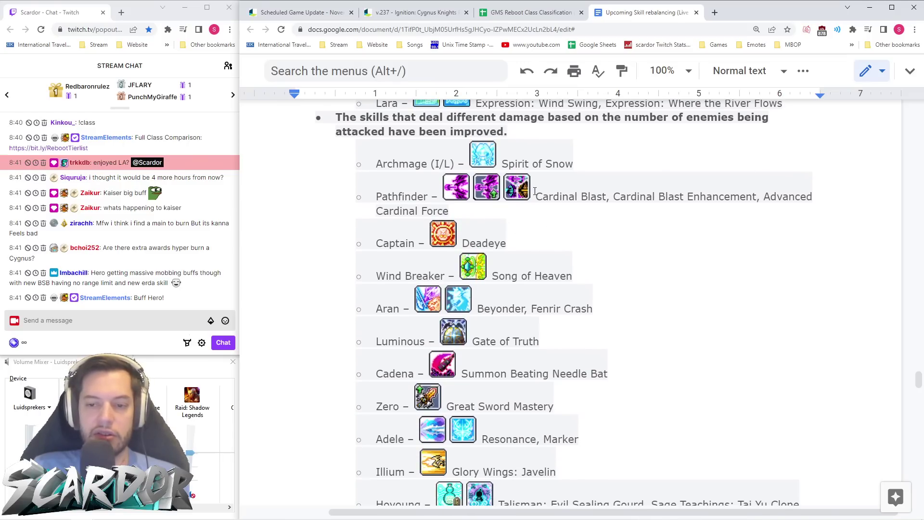
{"action": "scroll", "coordinate": [554, 202], "scroll_direction": "down", "scroll_amount": 2}
{"action": "scroll", "coordinate": [570, 221], "scroll_direction": "up", "scroll_amount": 2}
{"action": "scroll", "coordinate": [571, 227], "scroll_direction": "down", "scroll_amount": 1}
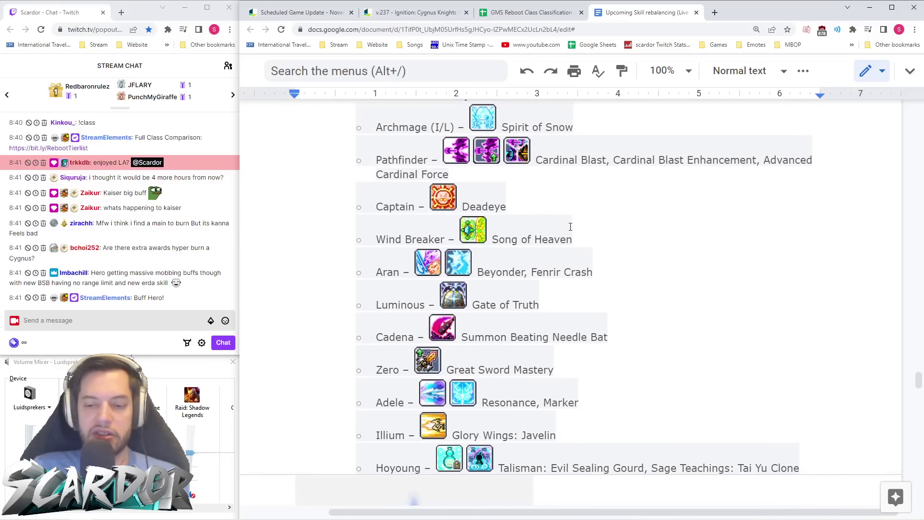
{"action": "scroll", "coordinate": [571, 227], "scroll_direction": "down", "scroll_amount": 1}
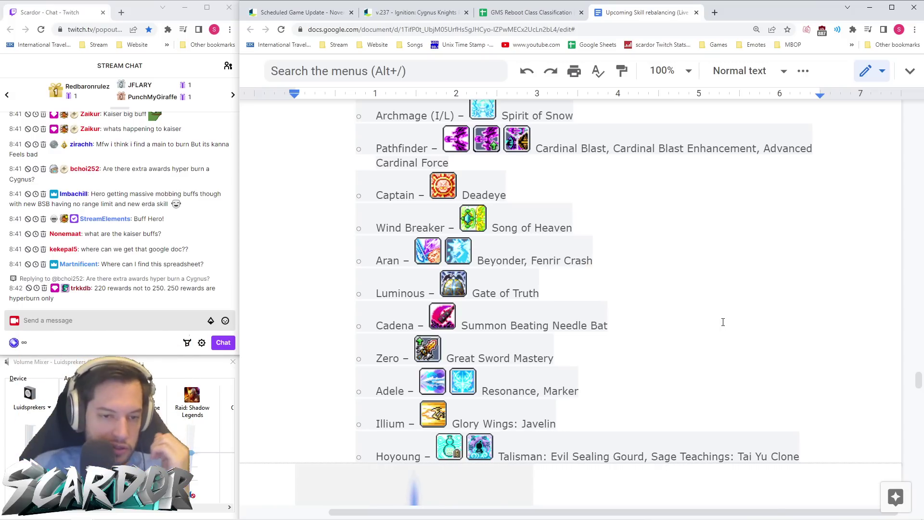
{"action": "scroll", "coordinate": [717, 322], "scroll_direction": "down", "scroll_amount": 15}
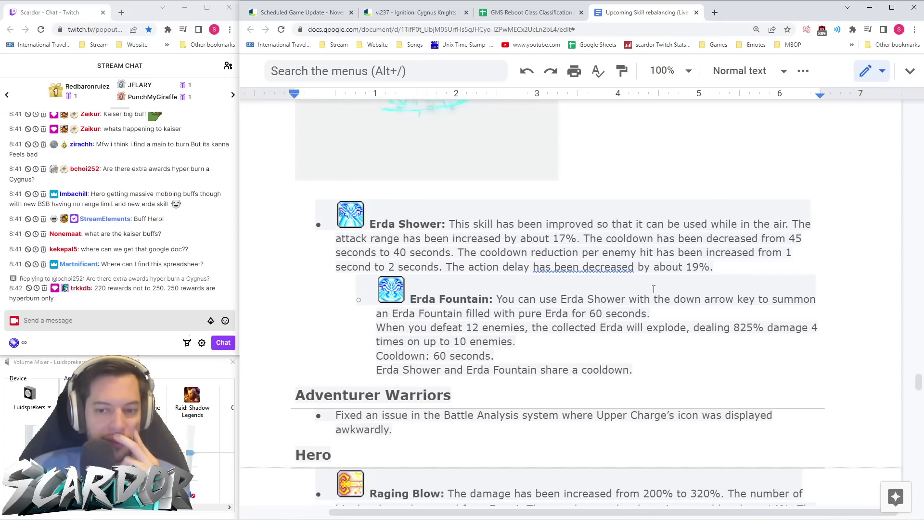
- Scroll past Erda Fountain and Adventurer Warriors until the Hero heading sits at the top
{"action": "scroll", "coordinate": [694, 263], "scroll_direction": "down", "scroll_amount": 1}
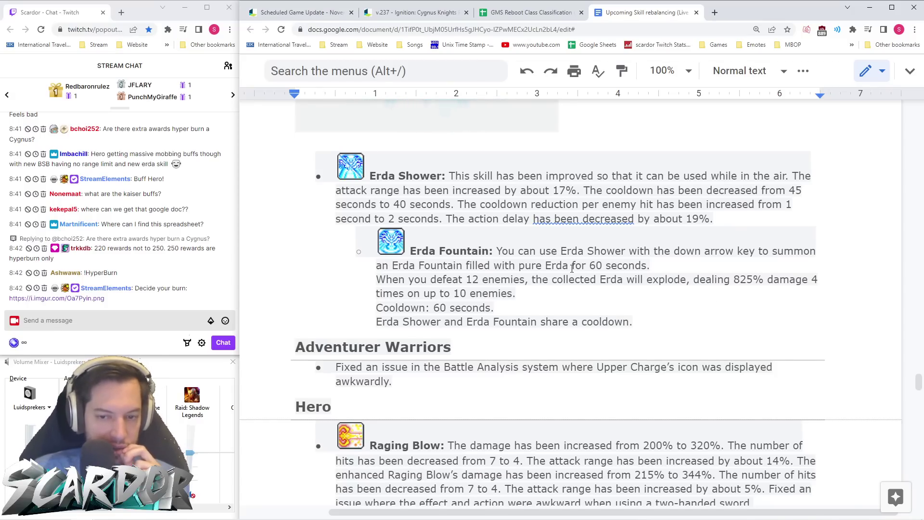
{"action": "scroll", "coordinate": [572, 269], "scroll_direction": "down", "scroll_amount": 3}
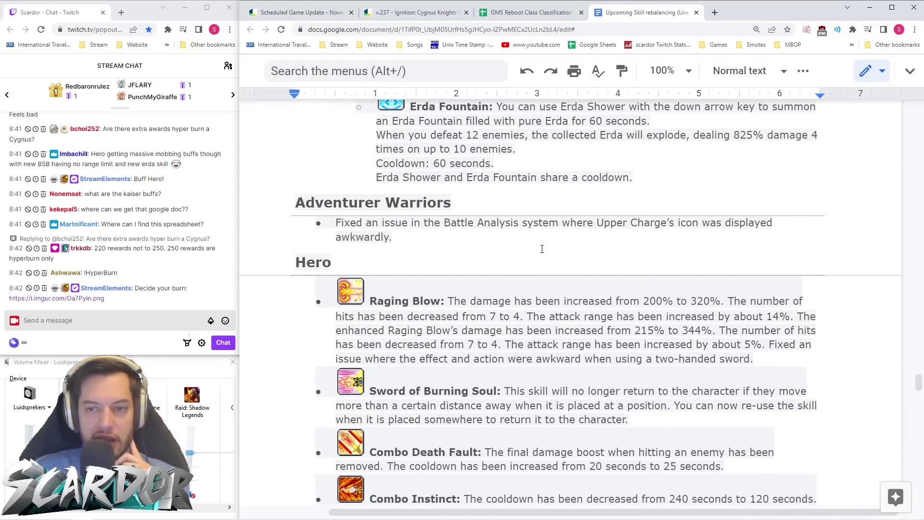
{"action": "scroll", "coordinate": [541, 245], "scroll_direction": "up", "scroll_amount": 2}
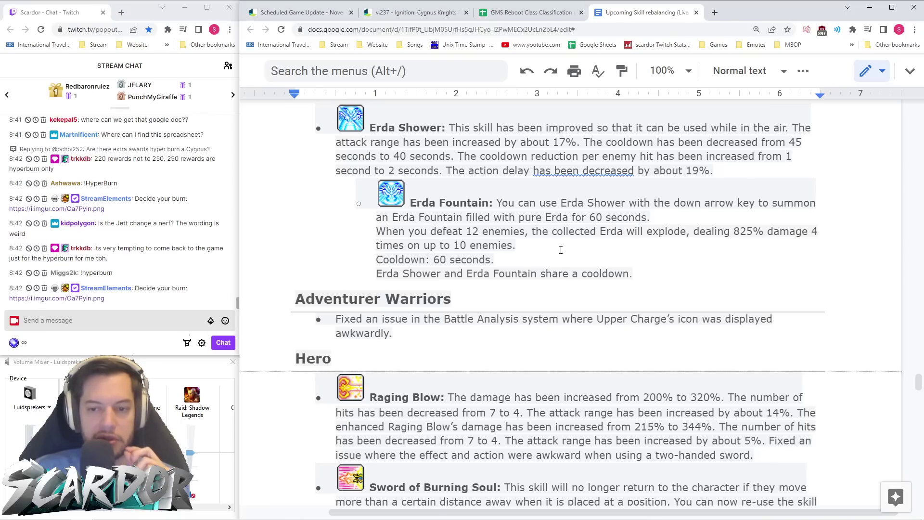
{"action": "scroll", "coordinate": [534, 246], "scroll_direction": "down", "scroll_amount": 2}
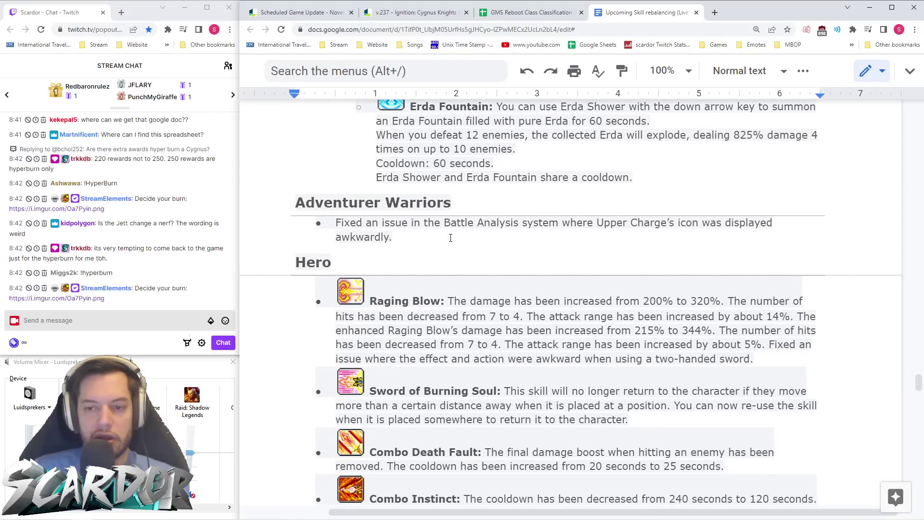
{"action": "scroll", "coordinate": [450, 237], "scroll_direction": "down", "scroll_amount": 3}
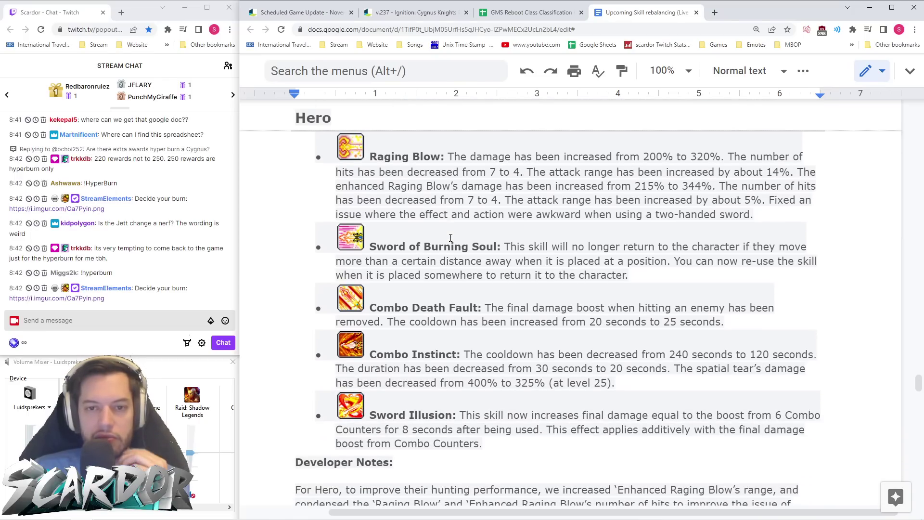
- Read the Hero changes, briefly marking Combo Death Fault's 20 to 25 second cooldown
{"action": "scroll", "coordinate": [451, 238], "scroll_direction": "up", "scroll_amount": 7}
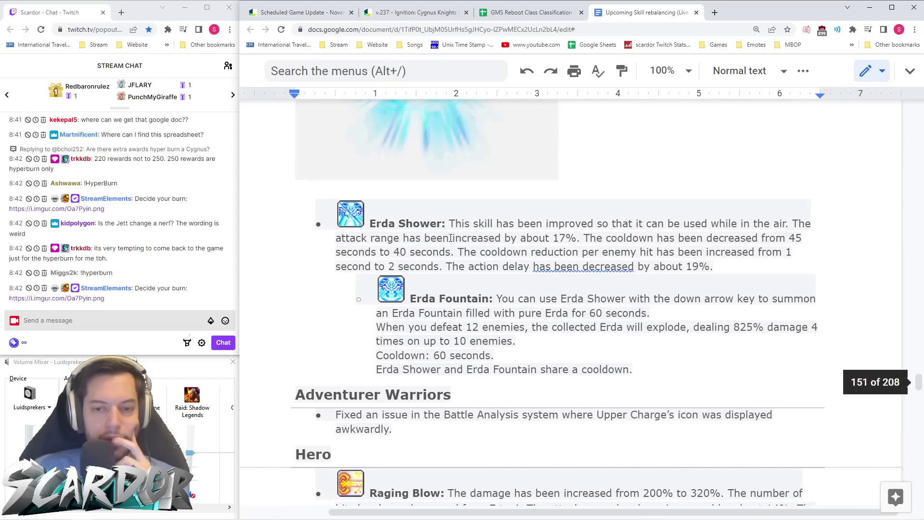
{"action": "scroll", "coordinate": [451, 238], "scroll_direction": "down", "scroll_amount": 7}
{"action": "scroll", "coordinate": [451, 238], "scroll_direction": "up", "scroll_amount": 1}
{"action": "scroll", "coordinate": [451, 238], "scroll_direction": "down", "scroll_amount": 1}
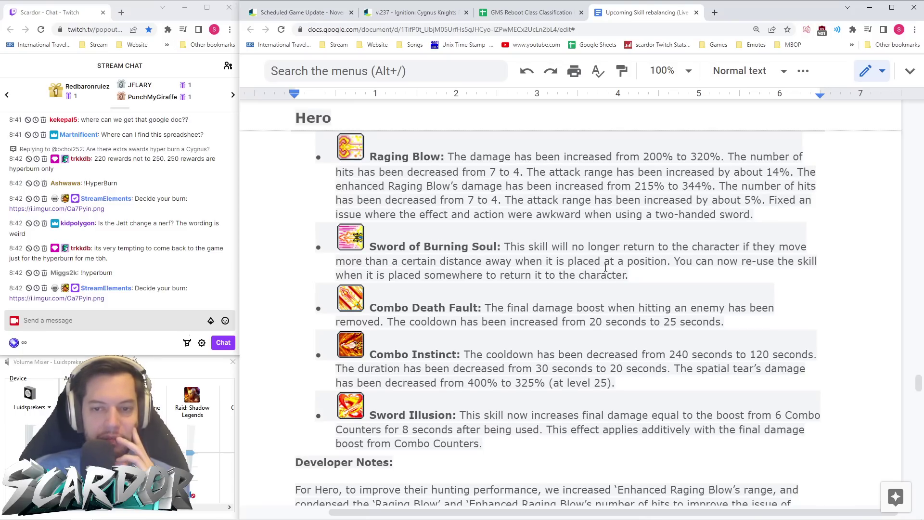
{"action": "scroll", "coordinate": [602, 261], "scroll_direction": "down", "scroll_amount": 1}
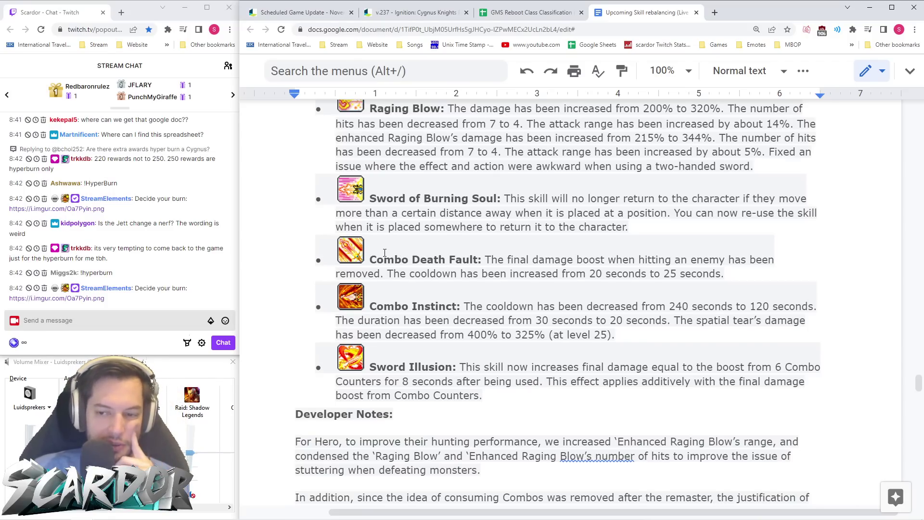
{"action": "left_click_drag", "start_coordinate": [591, 273], "coordinate": [726, 274]}
{"action": "left_click", "coordinate": [725, 273]}
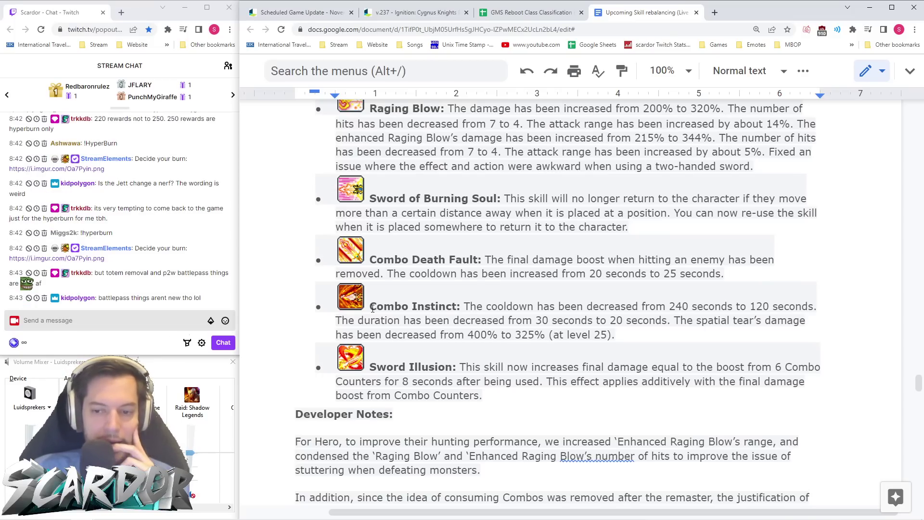
- Read through the Paladin entries and notes down to the Dark Knight section
{"action": "scroll", "coordinate": [573, 309], "scroll_direction": "up", "scroll_amount": 1}
{"action": "scroll", "coordinate": [577, 310], "scroll_direction": "down", "scroll_amount": 5}
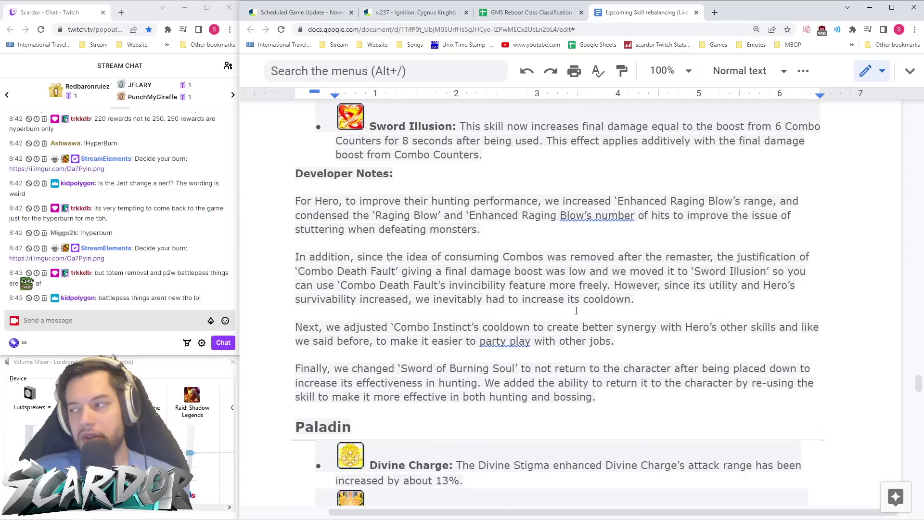
{"action": "scroll", "coordinate": [578, 308], "scroll_direction": "down", "scroll_amount": 2}
{"action": "scroll", "coordinate": [593, 304], "scroll_direction": "up", "scroll_amount": 2}
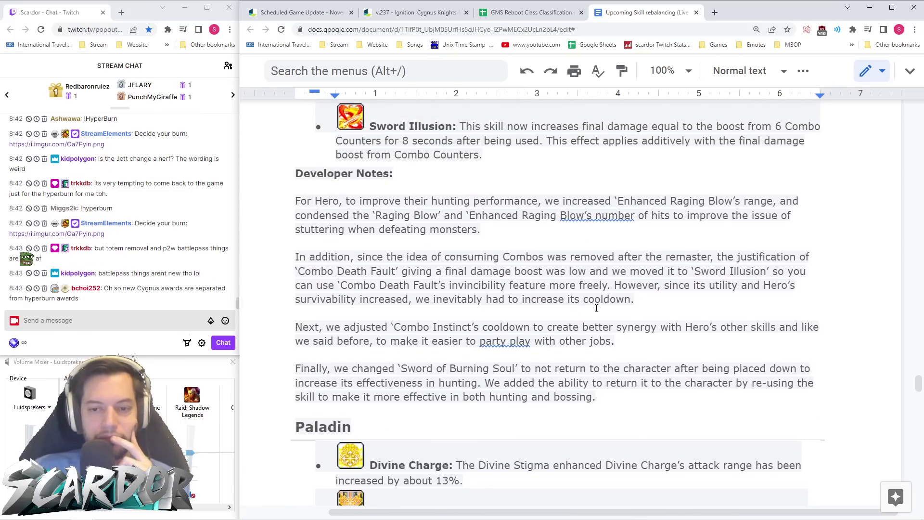
{"action": "scroll", "coordinate": [601, 301], "scroll_direction": "down", "scroll_amount": 6}
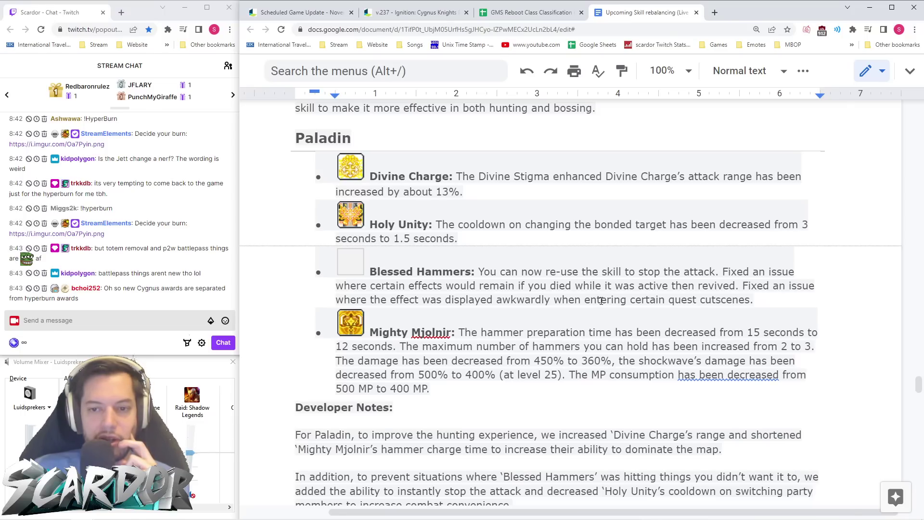
{"action": "scroll", "coordinate": [601, 301], "scroll_direction": "down", "scroll_amount": 1}
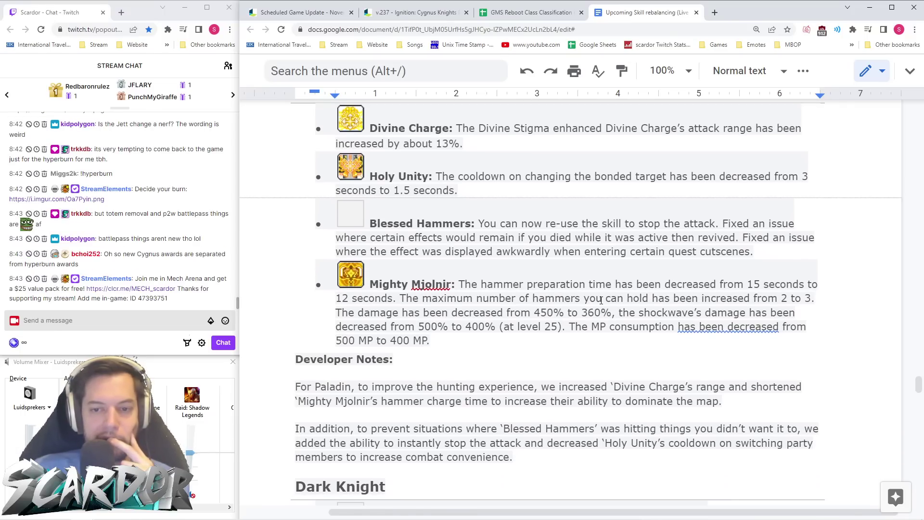
{"action": "scroll", "coordinate": [601, 301], "scroll_direction": "down", "scroll_amount": 1}
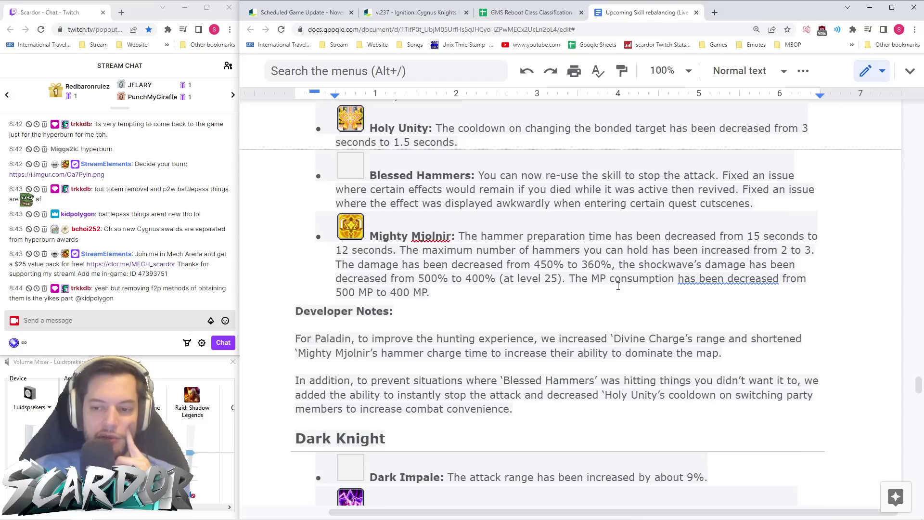
{"action": "scroll", "coordinate": [609, 301], "scroll_direction": "down", "scroll_amount": 6}
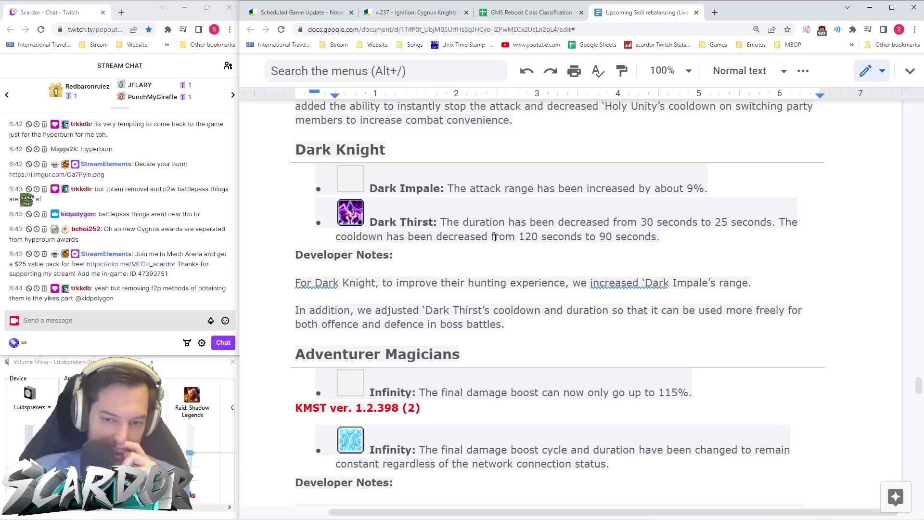
{"action": "scroll", "coordinate": [495, 238], "scroll_direction": "down", "scroll_amount": 5}
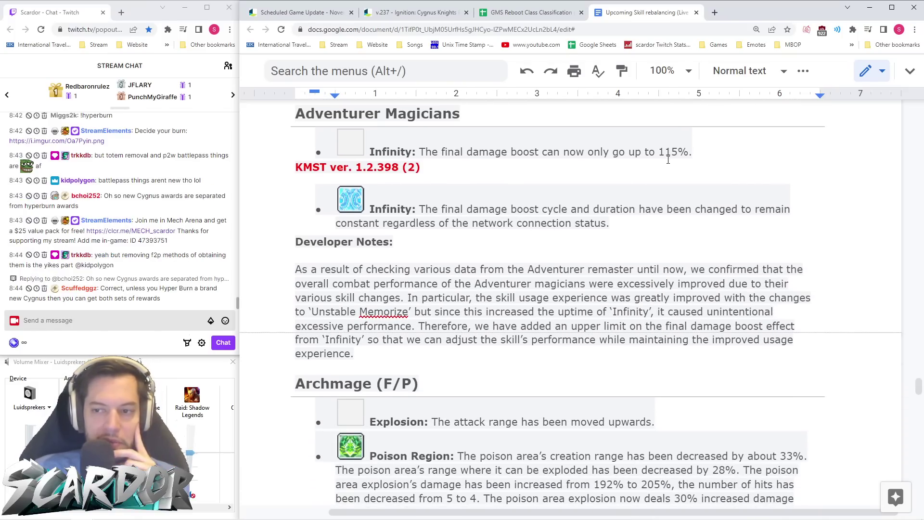
- Mark Infinity's new 115% damage cap and read on through the Archmage (I/L) skill list
{"action": "left_click_drag", "start_coordinate": [659, 152], "coordinate": [689, 152]}
{"action": "left_click", "coordinate": [691, 152]}
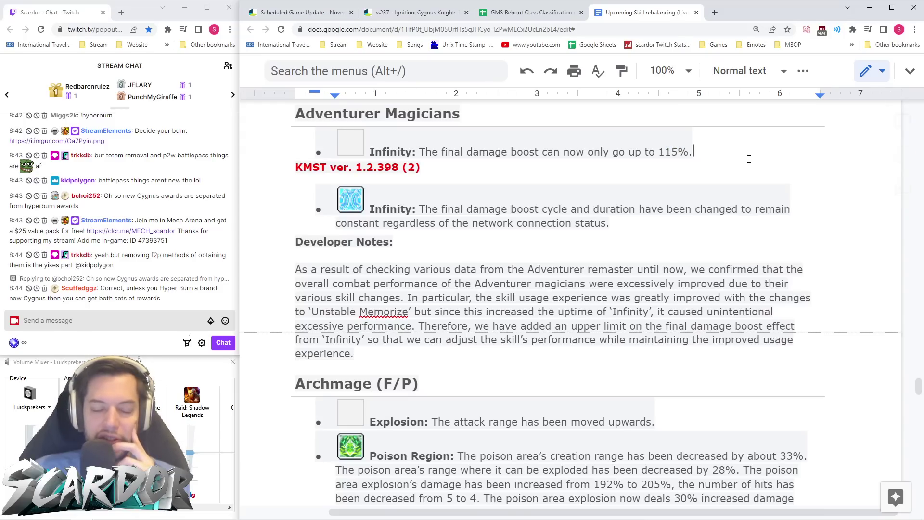
{"action": "scroll", "coordinate": [660, 178], "scroll_direction": "down", "scroll_amount": 2}
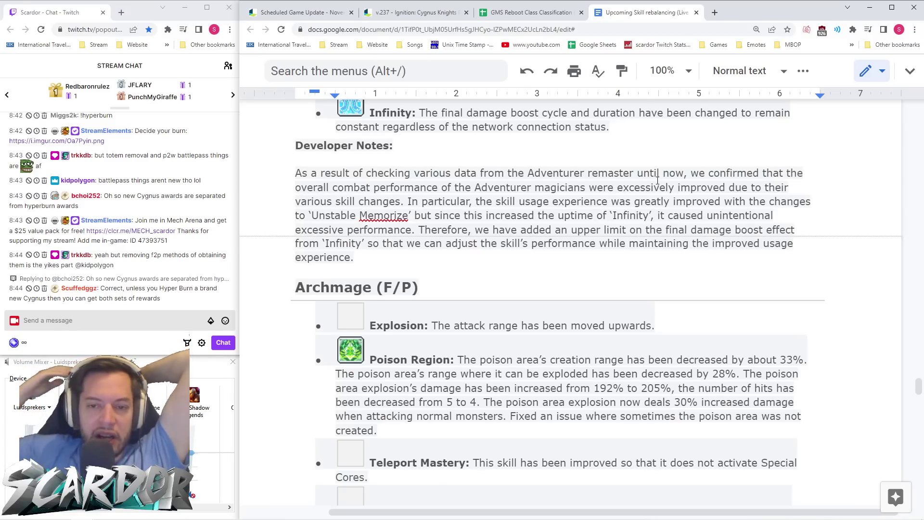
{"action": "scroll", "coordinate": [440, 242], "scroll_direction": "down", "scroll_amount": 5}
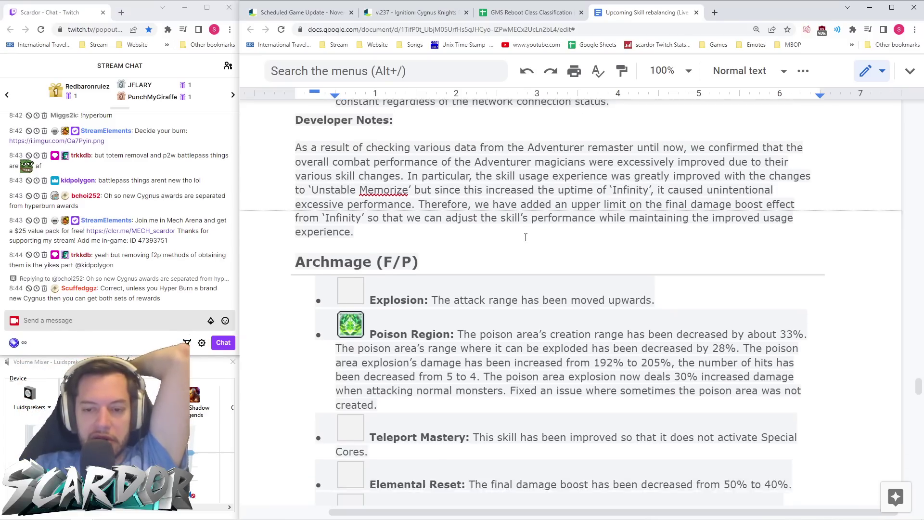
{"action": "scroll", "coordinate": [554, 248], "scroll_direction": "up", "scroll_amount": 2}
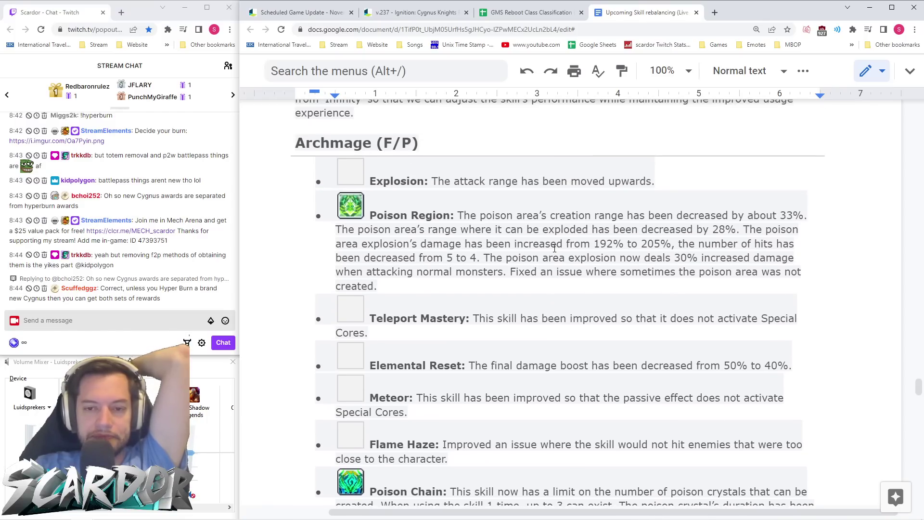
{"action": "scroll", "coordinate": [354, 260], "scroll_direction": "down", "scroll_amount": 12}
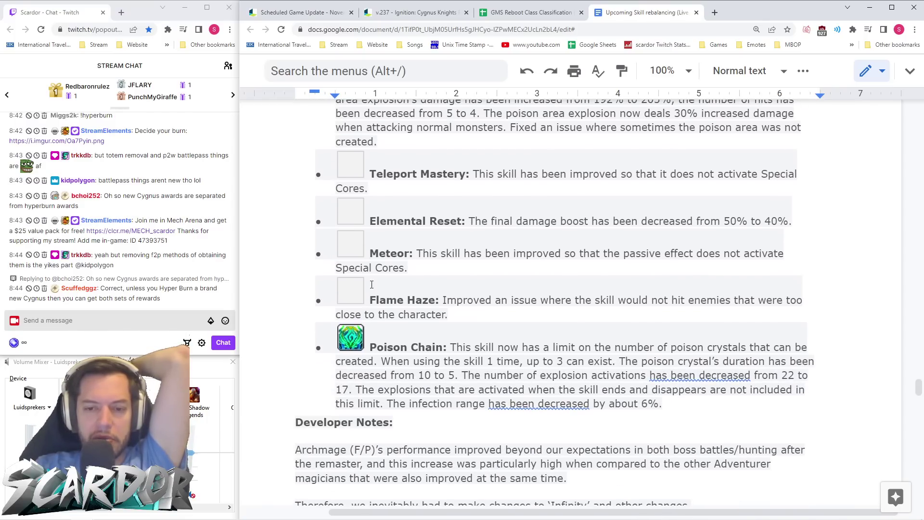
{"action": "scroll", "coordinate": [353, 260], "scroll_direction": "up", "scroll_amount": 15}
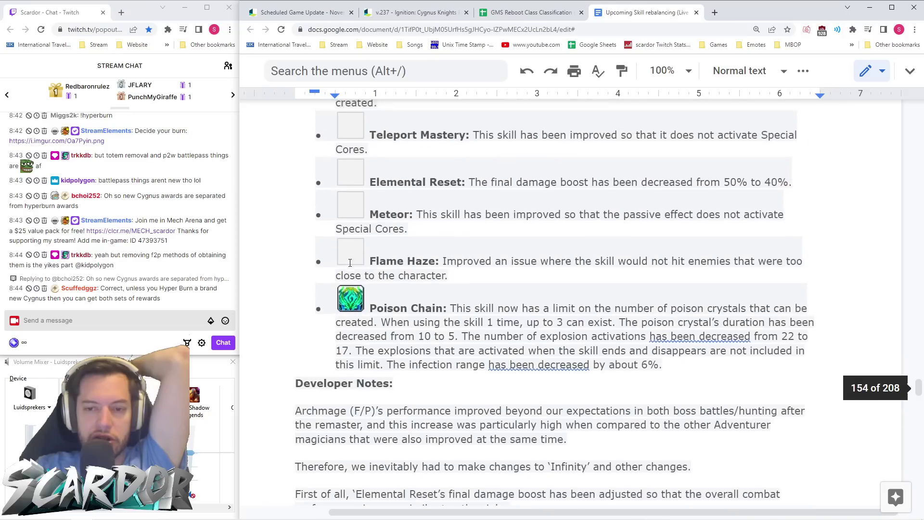
{"action": "scroll", "coordinate": [366, 263], "scroll_direction": "down", "scroll_amount": 2}
{"action": "scroll", "coordinate": [365, 264], "scroll_direction": "down", "scroll_amount": 1}
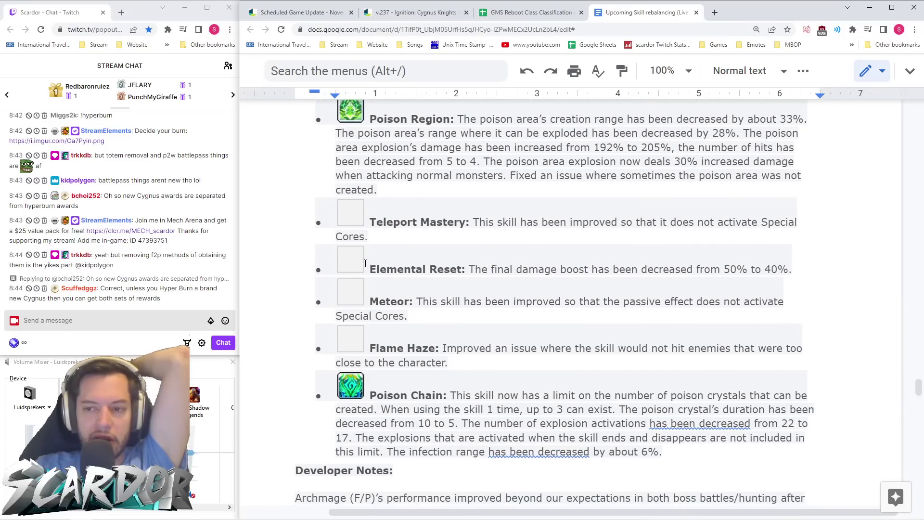
{"action": "scroll", "coordinate": [485, 227], "scroll_direction": "down", "scroll_amount": 2}
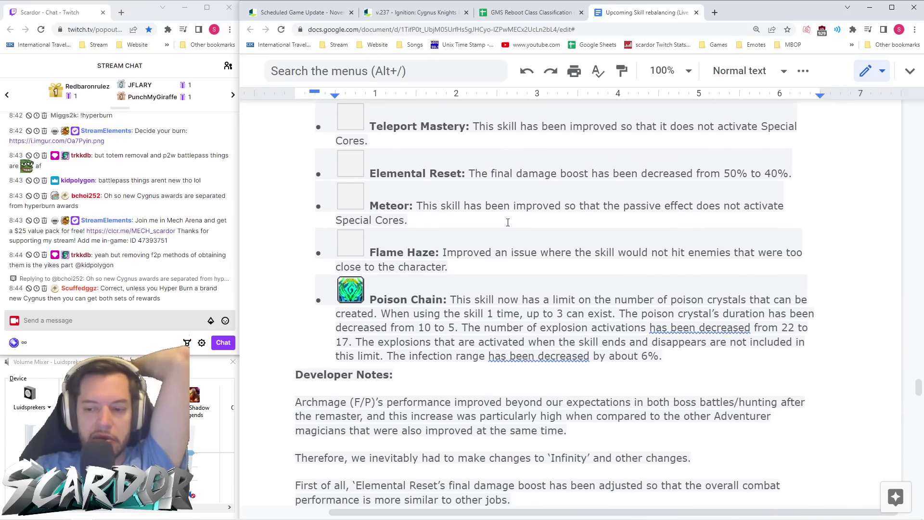
- Read the Archmage (I/L) Developer Notes down to the Bishop heading
{"action": "scroll", "coordinate": [531, 216], "scroll_direction": "down", "scroll_amount": 3}
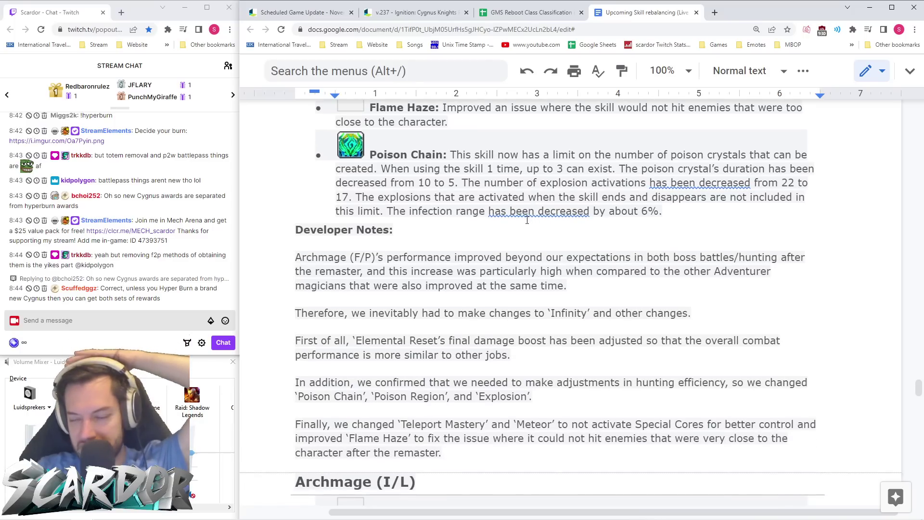
{"action": "scroll", "coordinate": [530, 217], "scroll_direction": "down", "scroll_amount": 2}
{"action": "scroll", "coordinate": [554, 219], "scroll_direction": "up", "scroll_amount": 6}
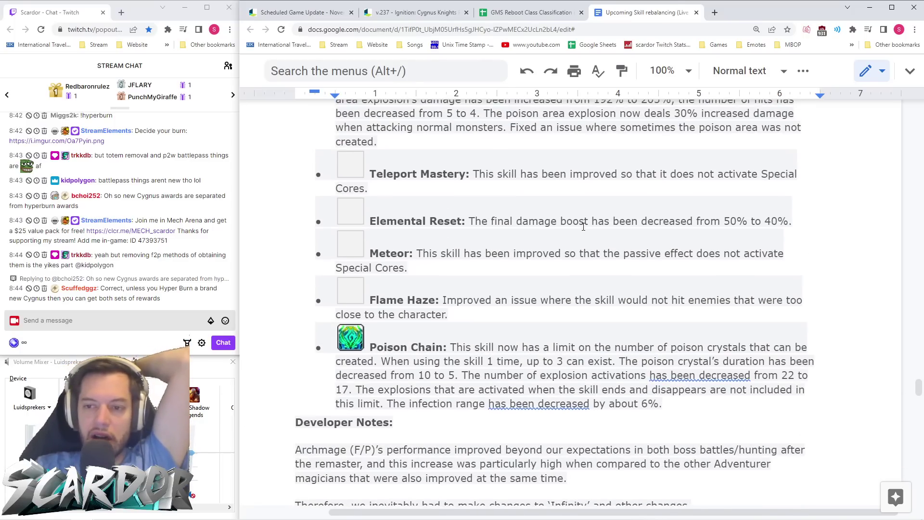
{"action": "scroll", "coordinate": [584, 226], "scroll_direction": "up", "scroll_amount": 3}
{"action": "scroll", "coordinate": [584, 226], "scroll_direction": "down", "scroll_amount": 12}
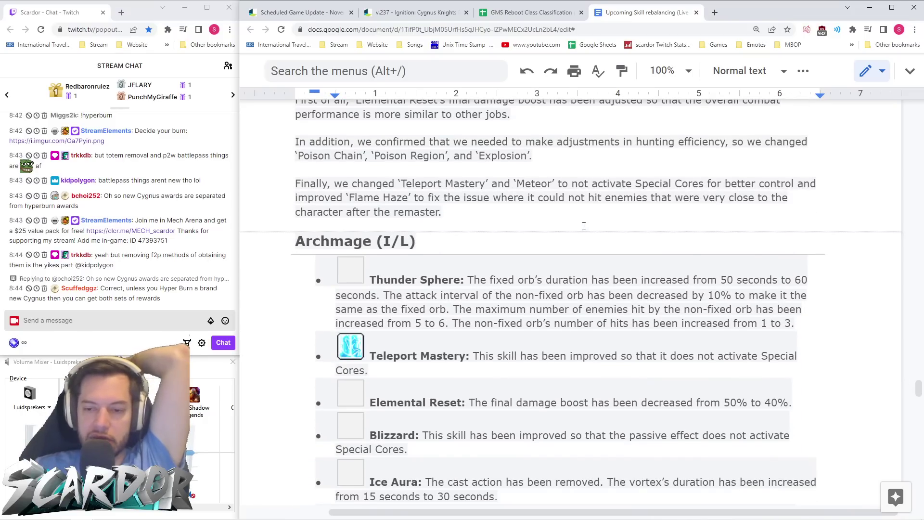
{"action": "scroll", "coordinate": [593, 224], "scroll_direction": "down", "scroll_amount": 2}
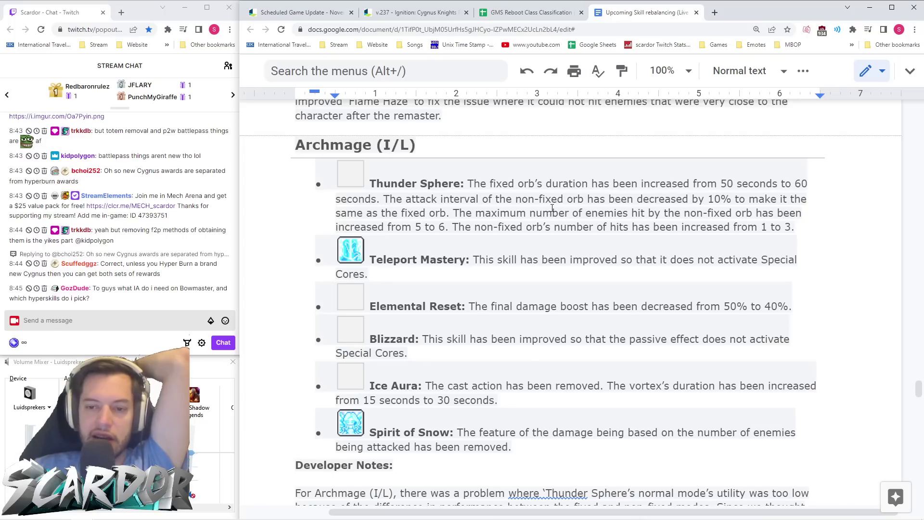
{"action": "scroll", "coordinate": [628, 206], "scroll_direction": "down", "scroll_amount": 1}
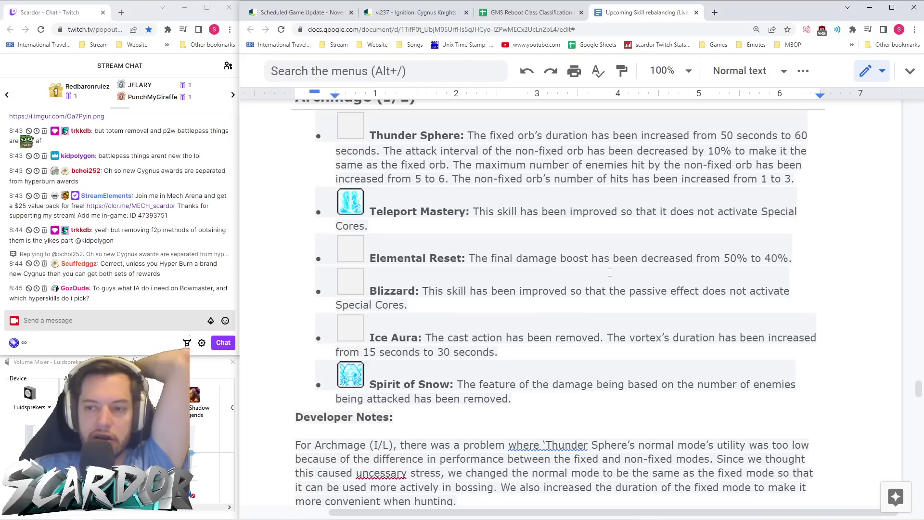
{"action": "scroll", "coordinate": [610, 272], "scroll_direction": "down", "scroll_amount": 4}
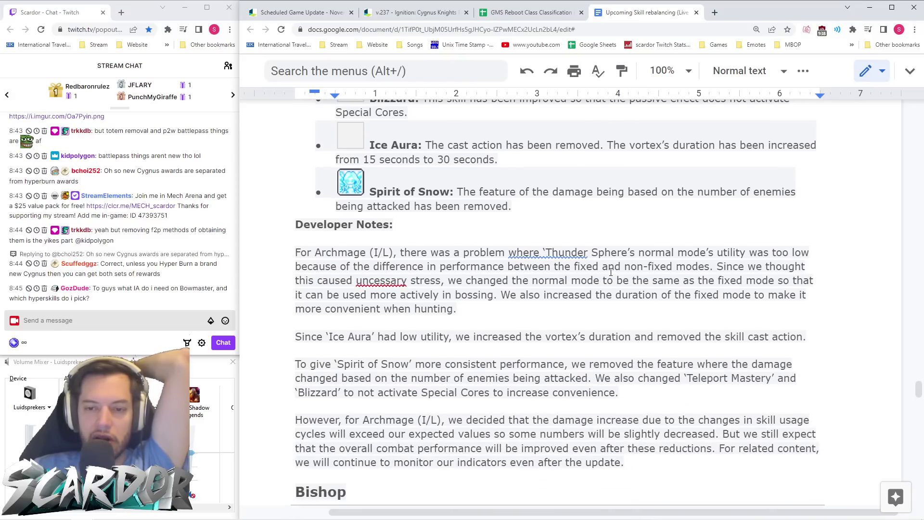
{"action": "scroll", "coordinate": [611, 273], "scroll_direction": "up", "scroll_amount": 5}
{"action": "scroll", "coordinate": [611, 273], "scroll_direction": "up", "scroll_amount": 8}
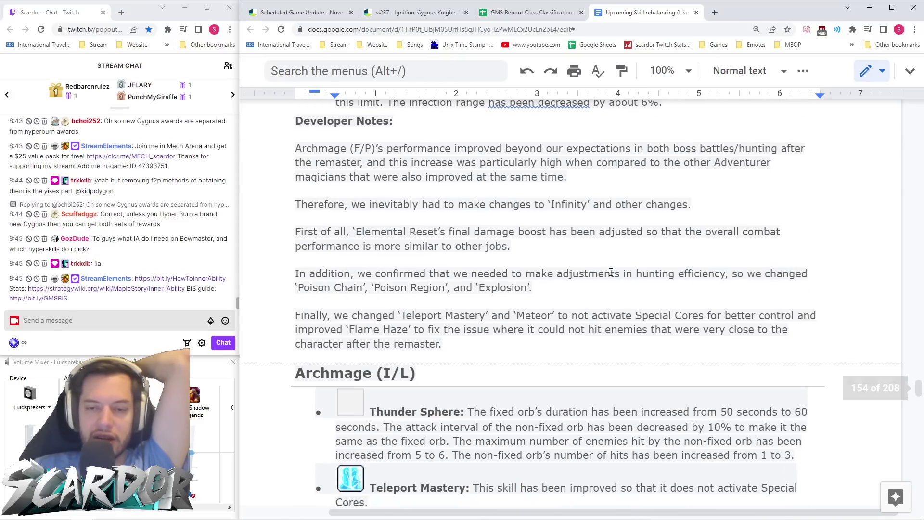
{"action": "scroll", "coordinate": [611, 273], "scroll_direction": "down", "scroll_amount": 10}
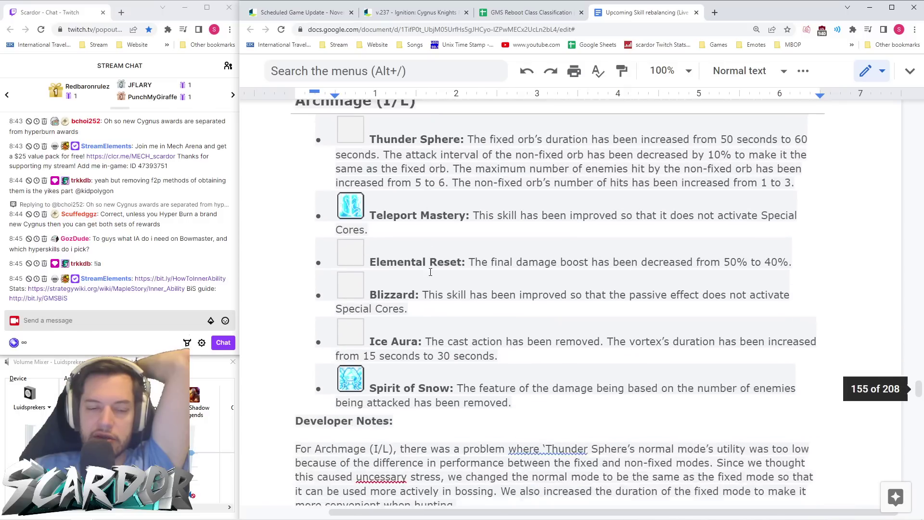
{"action": "scroll", "coordinate": [513, 268], "scroll_direction": "down", "scroll_amount": 4}
- Scroll into the Bishop skill changes and select the whole Pray change text
{"action": "scroll", "coordinate": [553, 254], "scroll_direction": "down", "scroll_amount": 5}
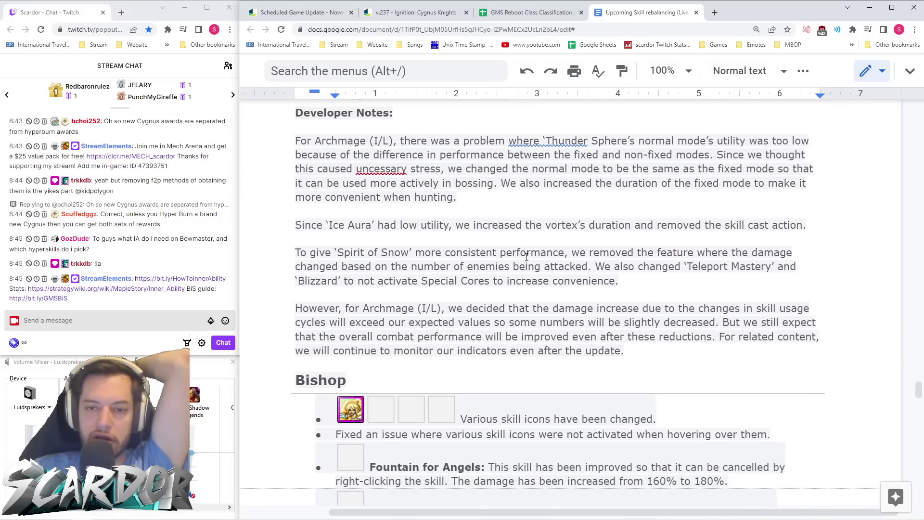
{"action": "scroll", "coordinate": [556, 252], "scroll_direction": "down", "scroll_amount": 2}
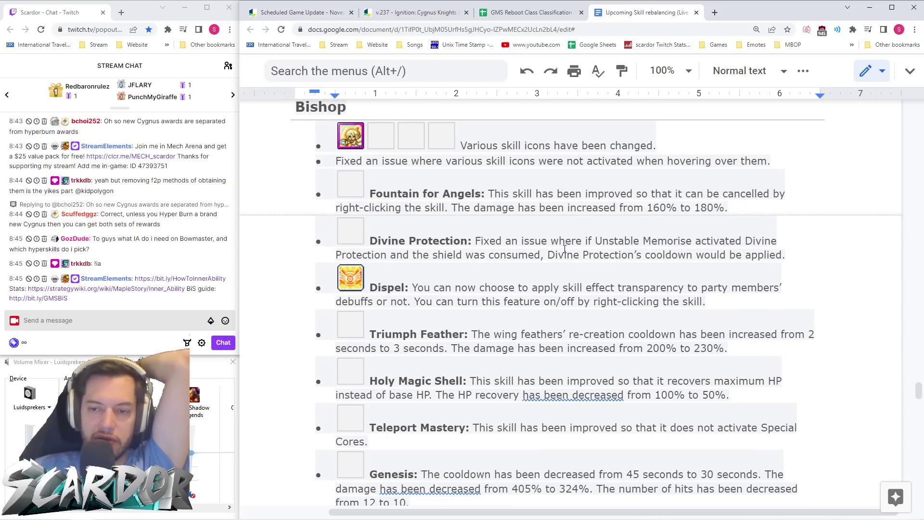
{"action": "scroll", "coordinate": [651, 197], "scroll_direction": "down", "scroll_amount": 2}
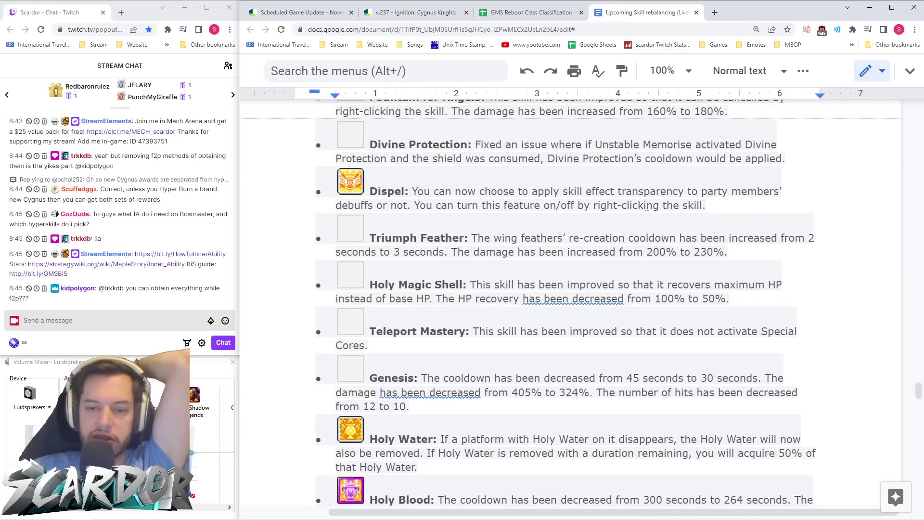
{"action": "scroll", "coordinate": [648, 202], "scroll_direction": "down", "scroll_amount": 2}
{"action": "scroll", "coordinate": [647, 206], "scroll_direction": "down", "scroll_amount": 5}
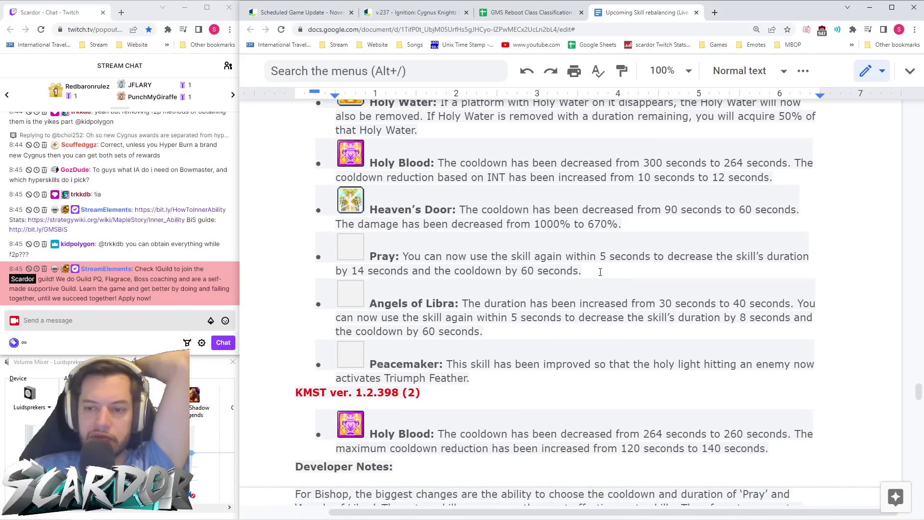
{"action": "left_click_drag", "start_coordinate": [582, 271], "coordinate": [366, 256]}
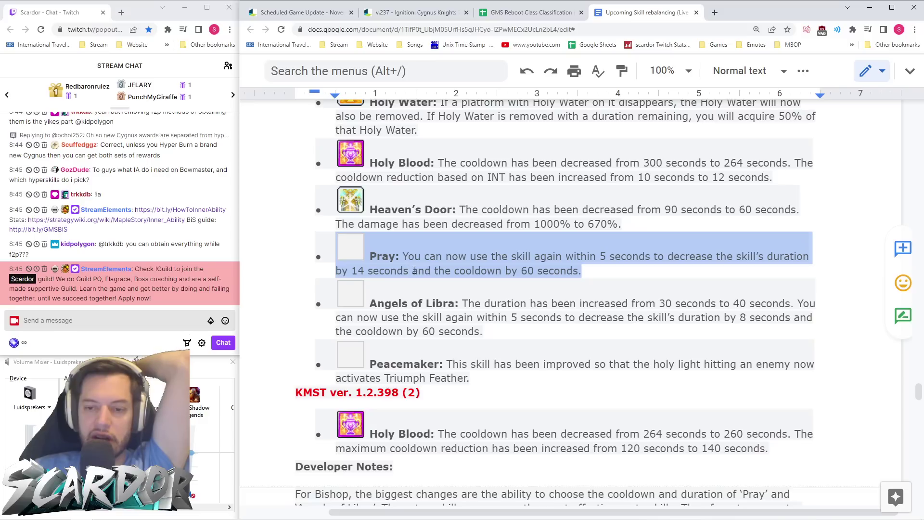
{"action": "left_click_drag", "start_coordinate": [587, 270], "coordinate": [373, 257]}
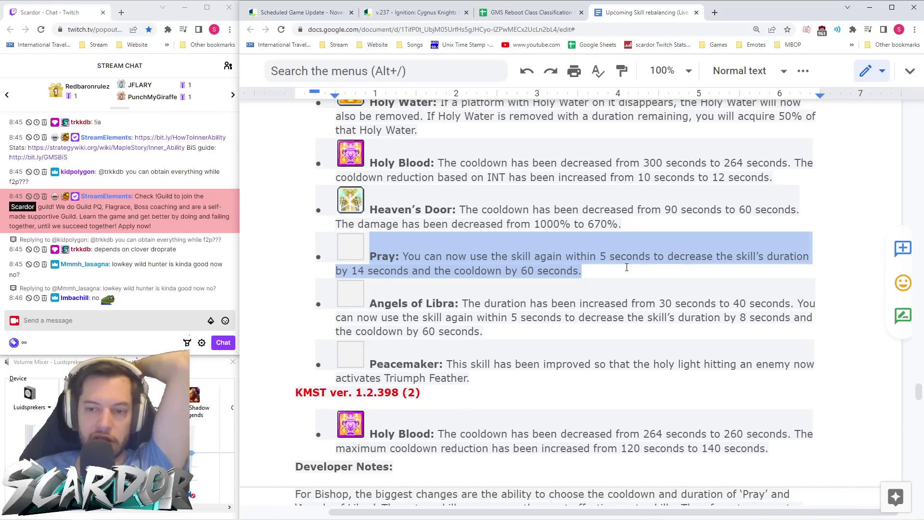
- Read the remaining Bishop changes around Holy Blood, then bring up the class classification spreadsheet
{"action": "scroll", "coordinate": [626, 267], "scroll_direction": "down", "scroll_amount": 3}
{"action": "scroll", "coordinate": [601, 281], "scroll_direction": "up", "scroll_amount": 8}
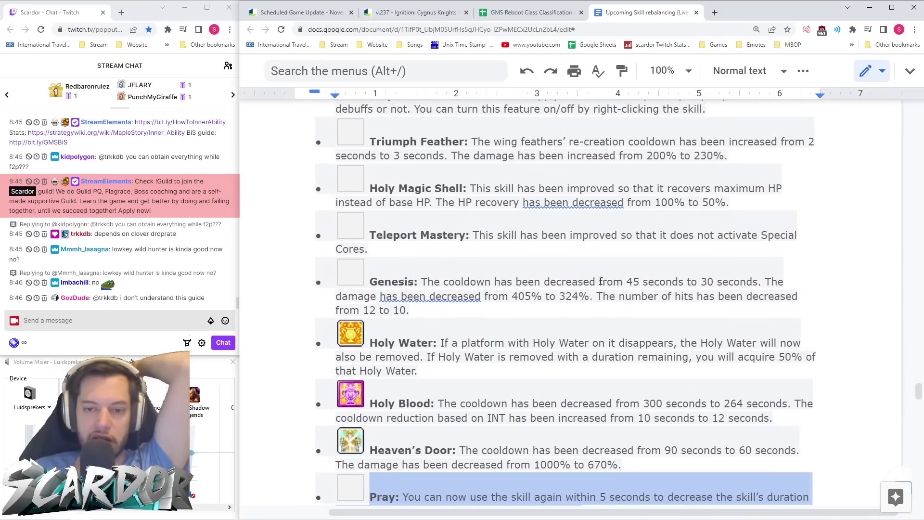
{"action": "scroll", "coordinate": [601, 280], "scroll_direction": "down", "scroll_amount": 8}
{"action": "scroll", "coordinate": [601, 280], "scroll_direction": "down", "scroll_amount": 1}
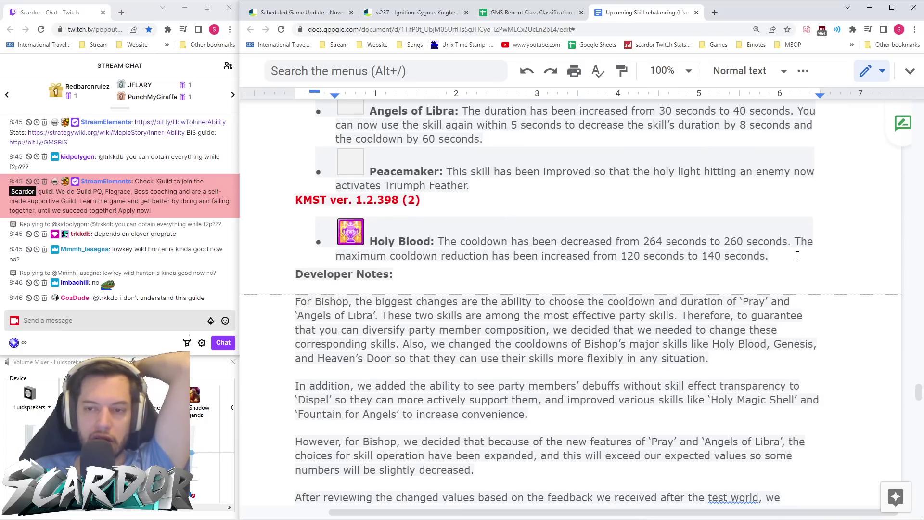
{"action": "scroll", "coordinate": [797, 255], "scroll_direction": "up", "scroll_amount": 4}
{"action": "double_click", "coordinate": [703, 178]}
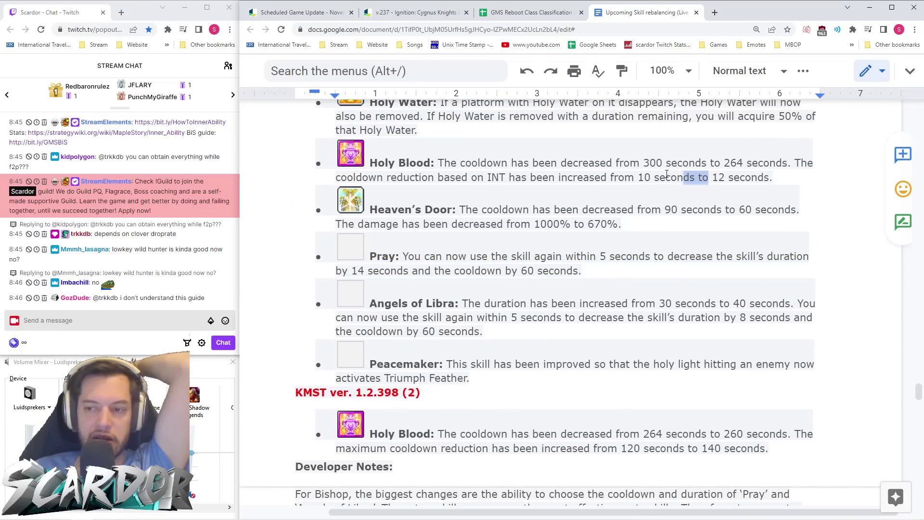
{"action": "scroll", "coordinate": [598, 245], "scroll_direction": "up", "scroll_amount": 8}
{"action": "scroll", "coordinate": [598, 246], "scroll_direction": "down", "scroll_amount": 13}
{"action": "scroll", "coordinate": [598, 248], "scroll_direction": "down", "scroll_amount": 2}
{"action": "scroll", "coordinate": [553, 260], "scroll_direction": "up", "scroll_amount": 3}
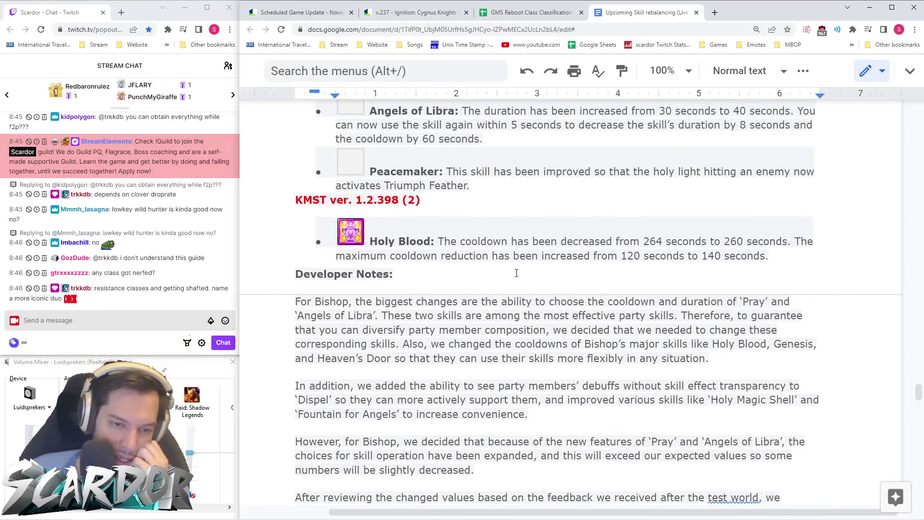
{"action": "left_click", "coordinate": [530, 12]}
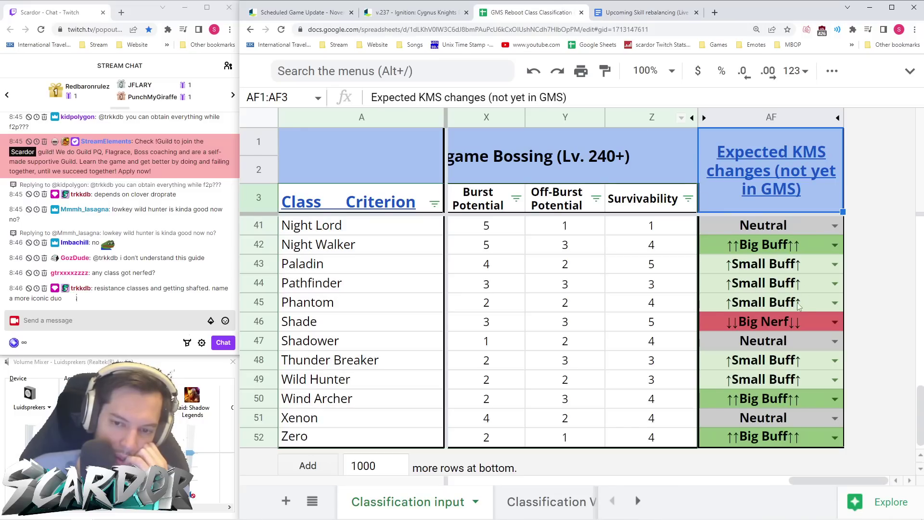
- Scroll through the Classification input sheet's class ratings
{"action": "scroll", "coordinate": [797, 318], "scroll_direction": "up", "scroll_amount": 9}
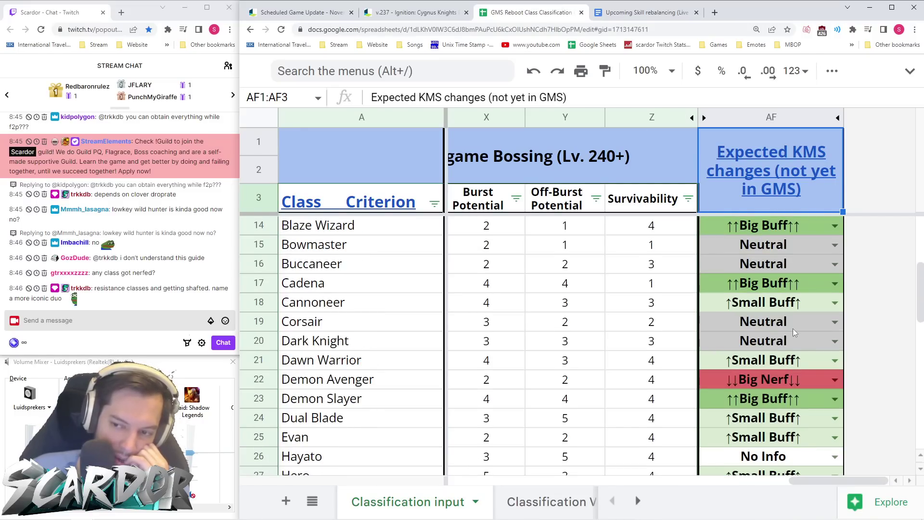
{"action": "scroll", "coordinate": [785, 327], "scroll_direction": "up", "scroll_amount": 3}
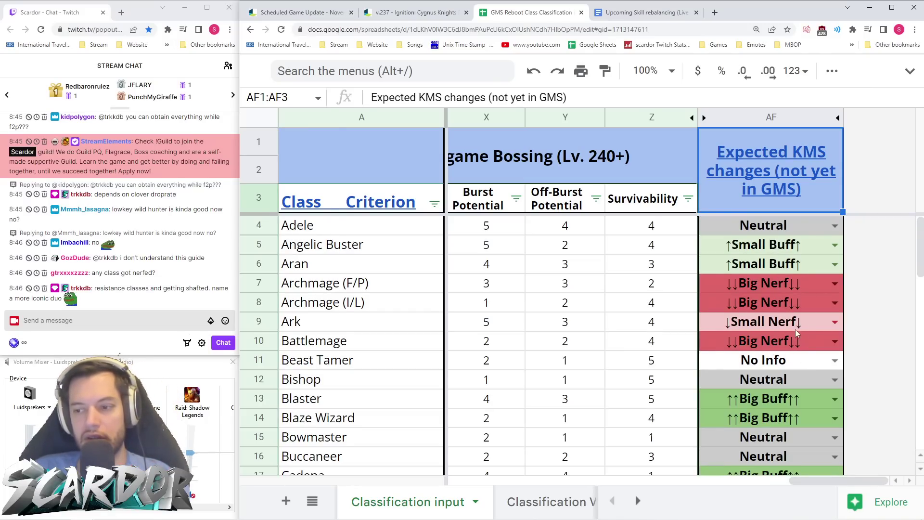
{"action": "scroll", "coordinate": [795, 323], "scroll_direction": "down", "scroll_amount": 5}
{"action": "scroll", "coordinate": [795, 324], "scroll_direction": "down", "scroll_amount": 5}
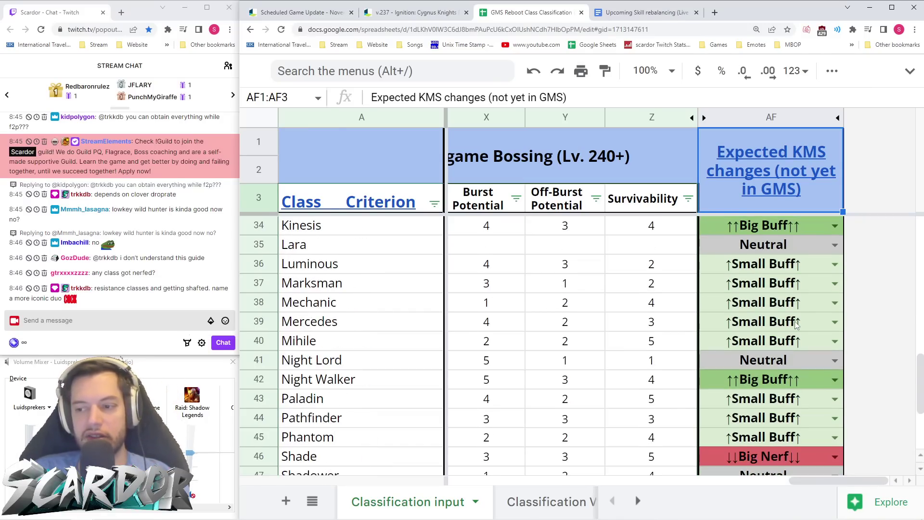
{"action": "scroll", "coordinate": [796, 324], "scroll_direction": "up", "scroll_amount": 10}
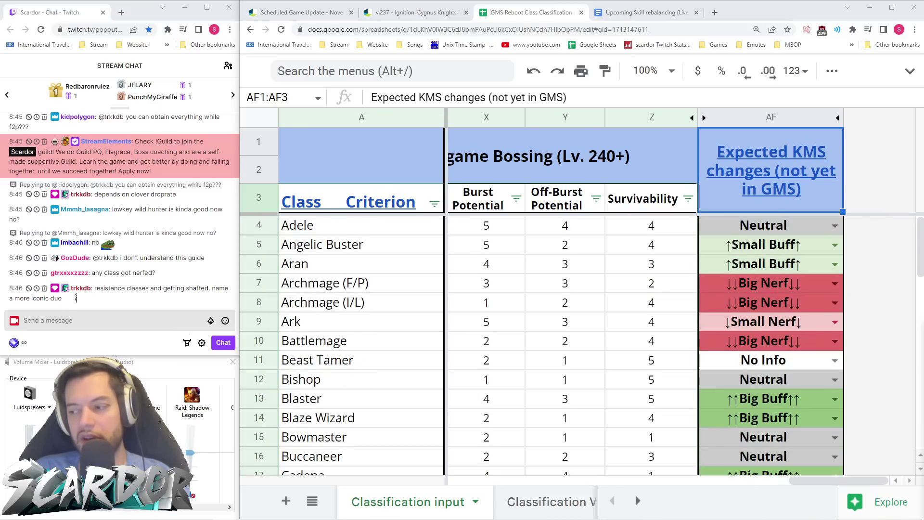
- Check the v.237 patch notes, then go back to the Upcoming Skill rebalancing document
{"action": "left_click", "coordinate": [402, 15]}
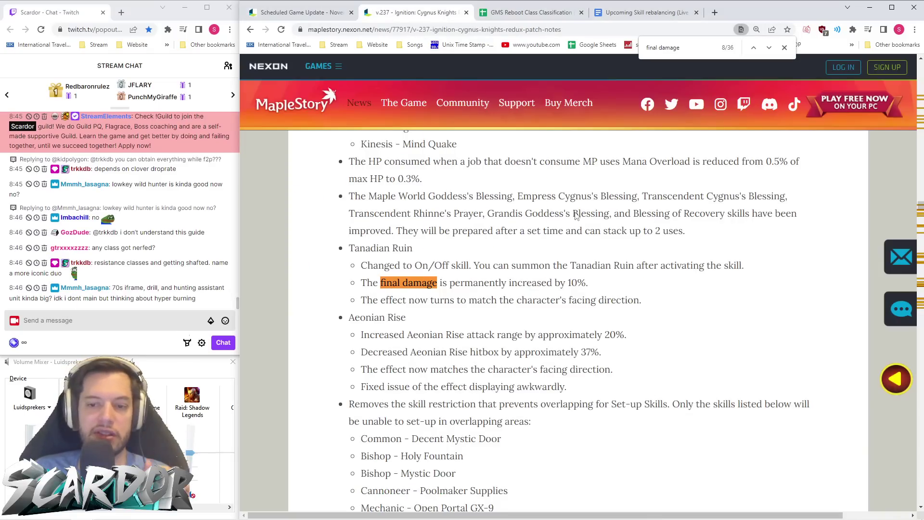
{"action": "key", "text": "ctrl+Tab"}
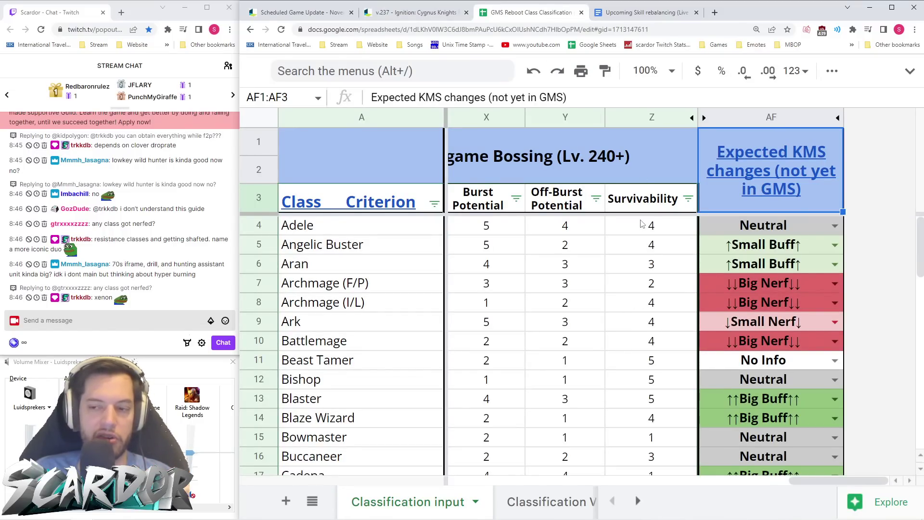
{"action": "left_click", "coordinate": [423, 12]}
{"action": "left_click", "coordinate": [552, 14]}
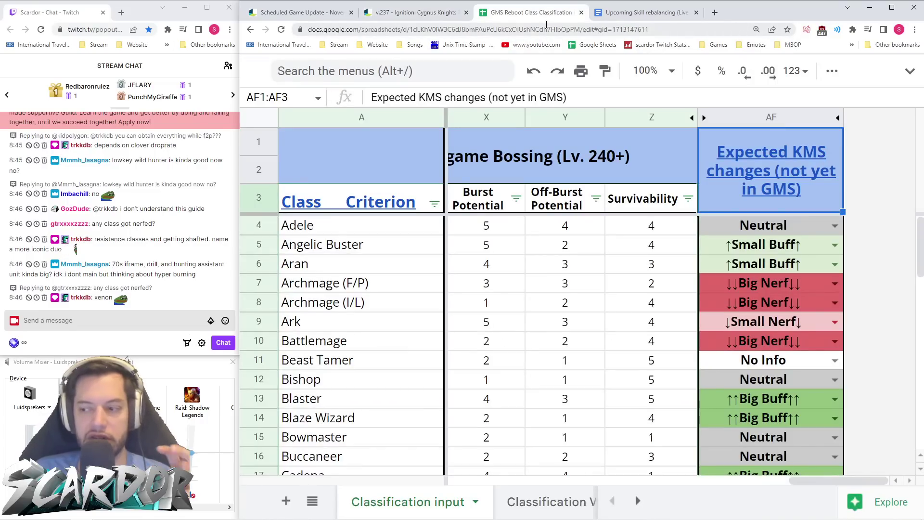
{"action": "left_click", "coordinate": [640, 12]}
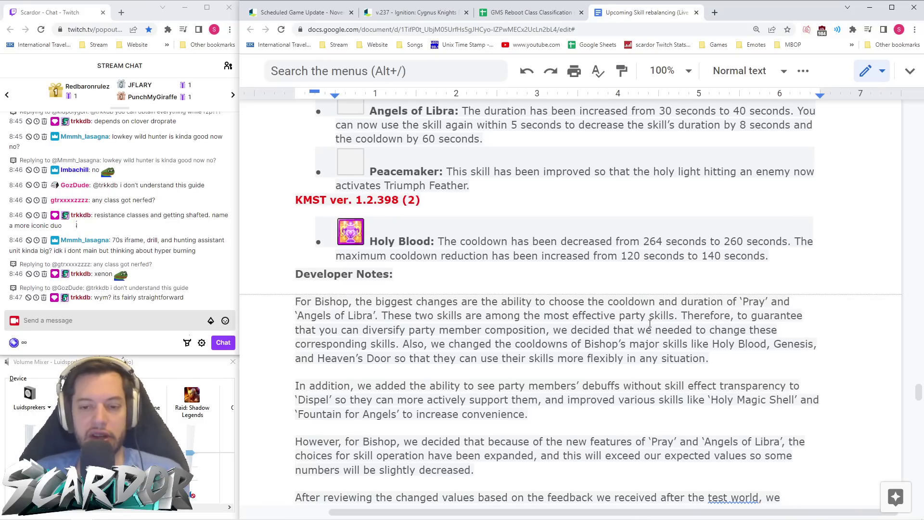
- Scroll from the Bishop Developer Notes past Adventurer Archers to the Bowmaster section
{"action": "scroll", "coordinate": [530, 265], "scroll_direction": "down", "scroll_amount": 6}
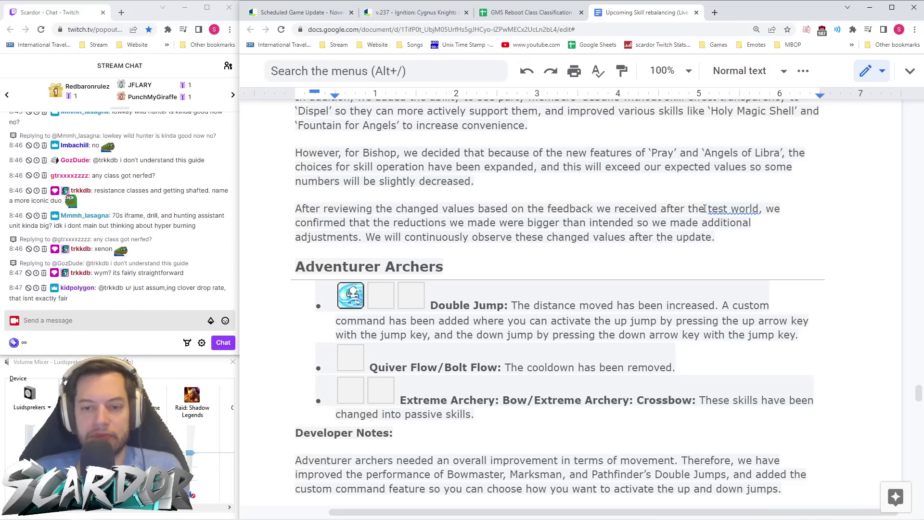
{"action": "scroll", "coordinate": [705, 209], "scroll_direction": "down", "scroll_amount": 2}
{"action": "scroll", "coordinate": [707, 211], "scroll_direction": "down", "scroll_amount": 2}
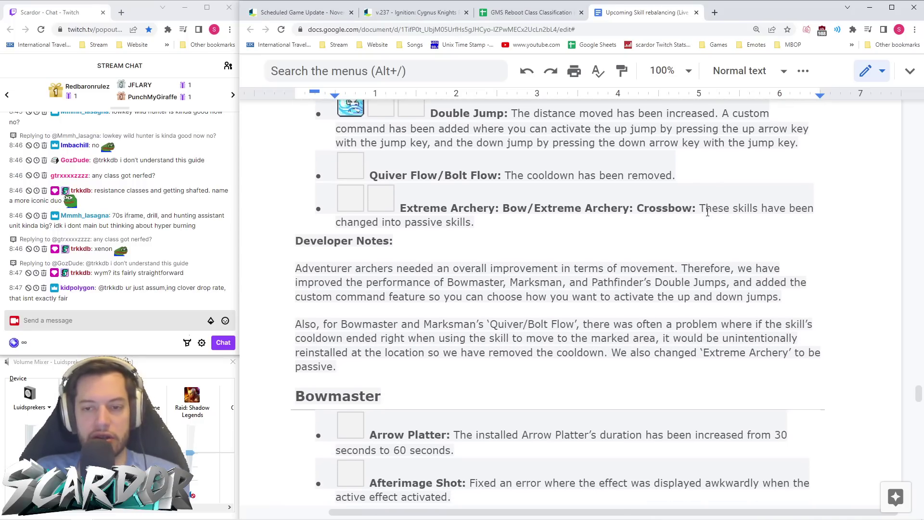
{"action": "scroll", "coordinate": [708, 212], "scroll_direction": "up", "scroll_amount": 2}
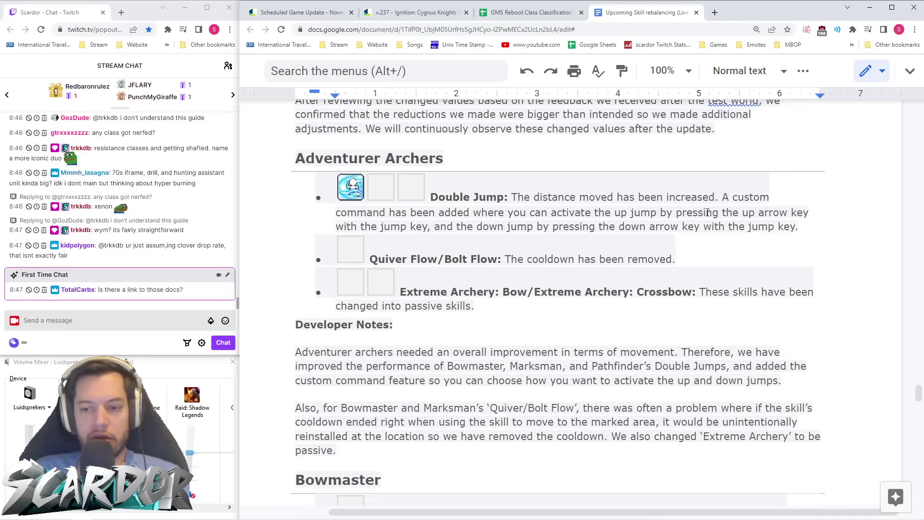
{"action": "scroll", "coordinate": [708, 212], "scroll_direction": "down", "scroll_amount": 1}
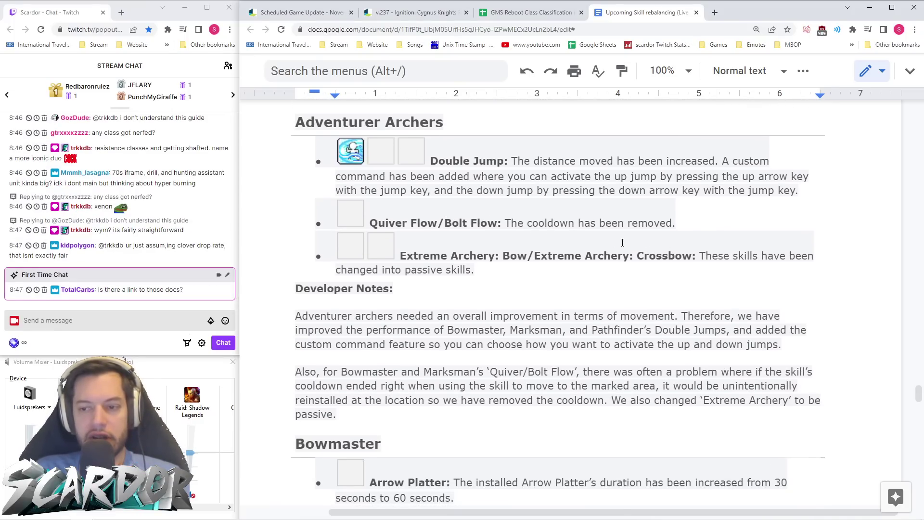
{"action": "scroll", "coordinate": [626, 242], "scroll_direction": "down", "scroll_amount": 6}
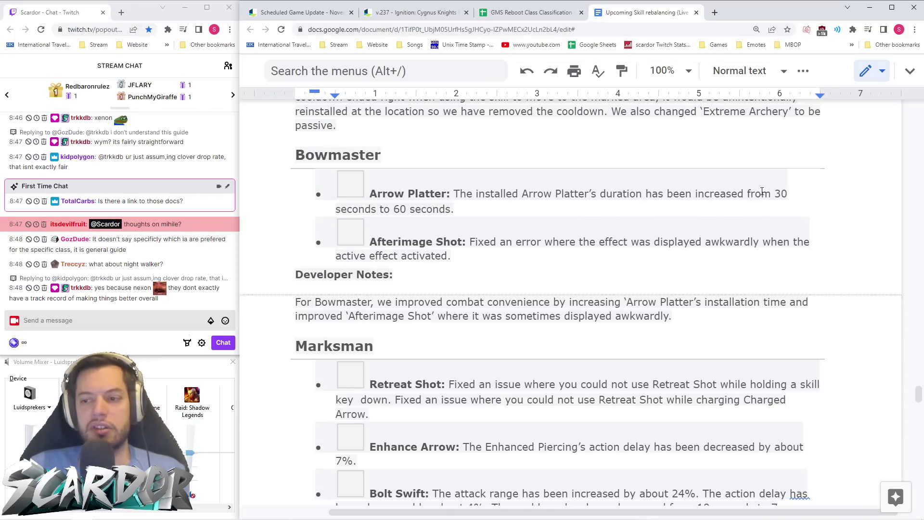
- Highlight Arrow Platter's 30 to 60 second change, then scroll down to Marksman's skill list
{"action": "left_click_drag", "start_coordinate": [775, 195], "coordinate": [455, 209]}
{"action": "left_click", "coordinate": [456, 209]}
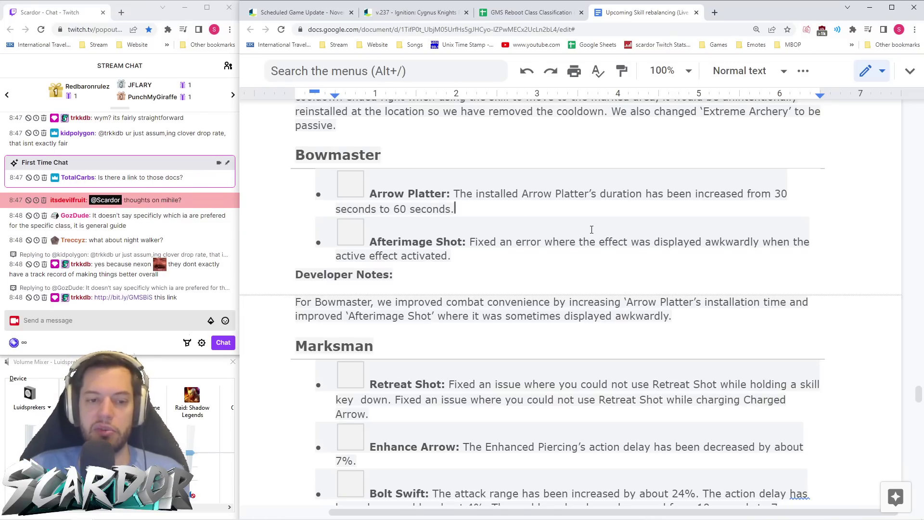
{"action": "scroll", "coordinate": [662, 230], "scroll_direction": "down", "scroll_amount": 1}
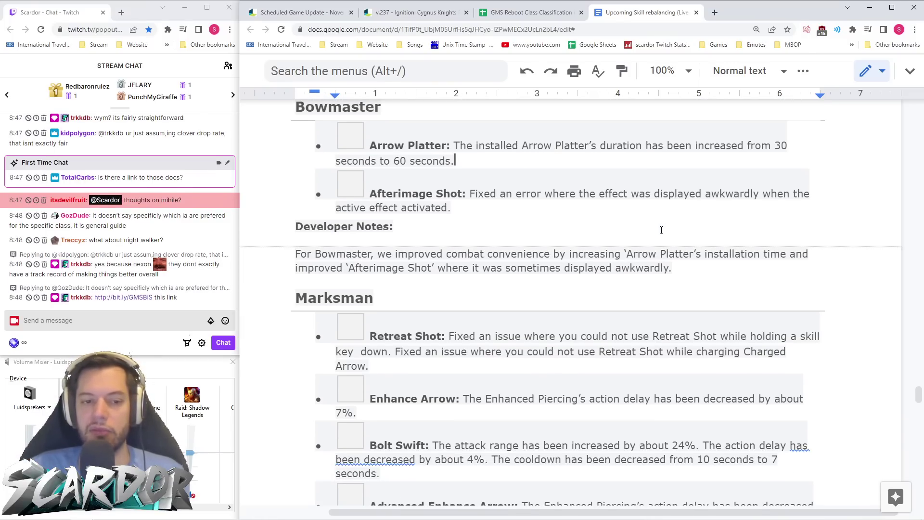
{"action": "scroll", "coordinate": [662, 230], "scroll_direction": "down", "scroll_amount": 2}
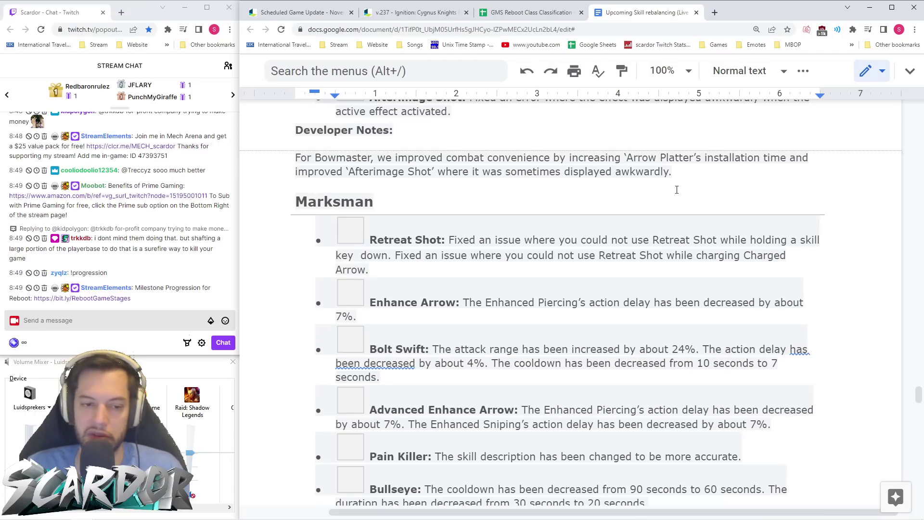
- Scroll down through the Marksman skill list
{"action": "scroll", "coordinate": [523, 248], "scroll_direction": "down", "scroll_amount": 1}
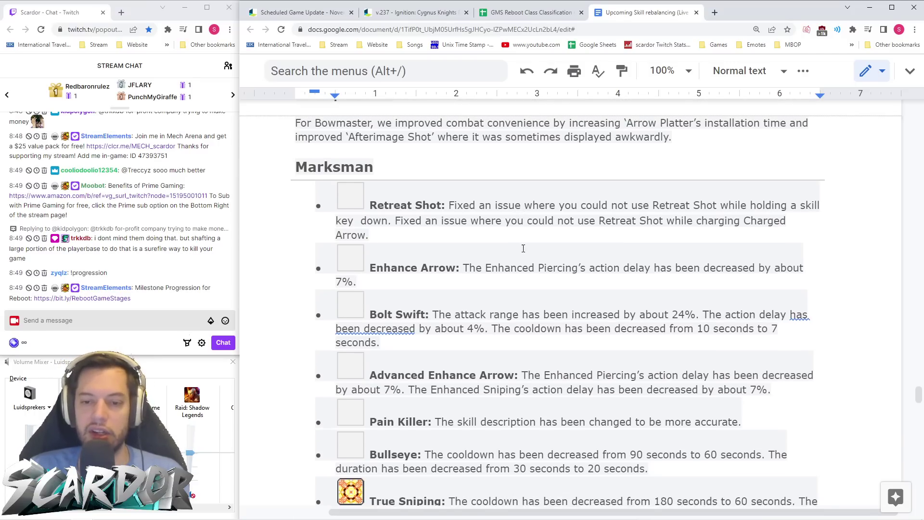
{"action": "scroll", "coordinate": [568, 193], "scroll_direction": "down", "scroll_amount": 6}
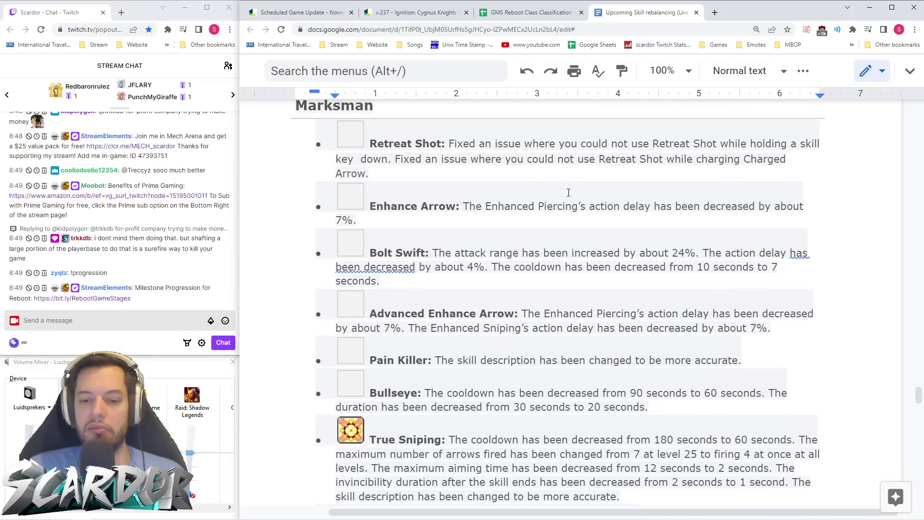
{"action": "scroll", "coordinate": [568, 193], "scroll_direction": "up", "scroll_amount": 6}
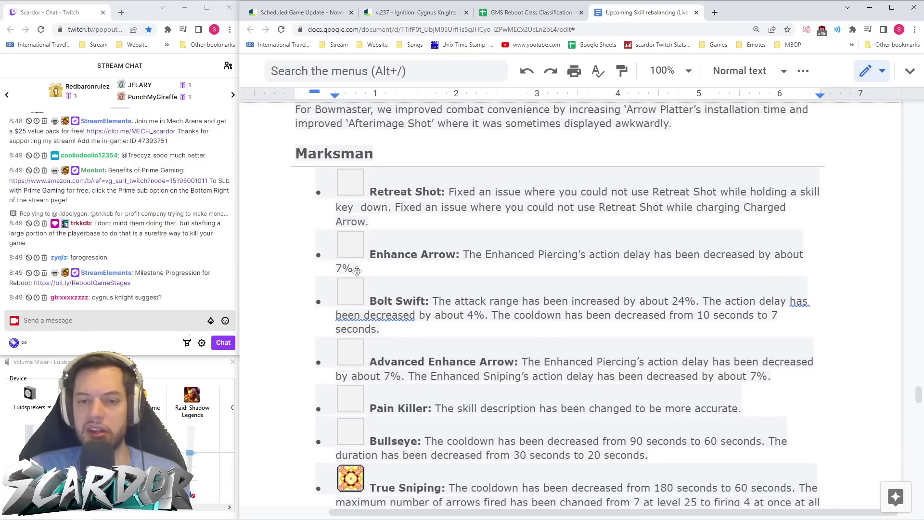
{"action": "scroll", "coordinate": [373, 292], "scroll_direction": "down", "scroll_amount": 13}
{"action": "scroll", "coordinate": [374, 292], "scroll_direction": "down", "scroll_amount": 4}
{"action": "scroll", "coordinate": [373, 293], "scroll_direction": "up", "scroll_amount": 20}
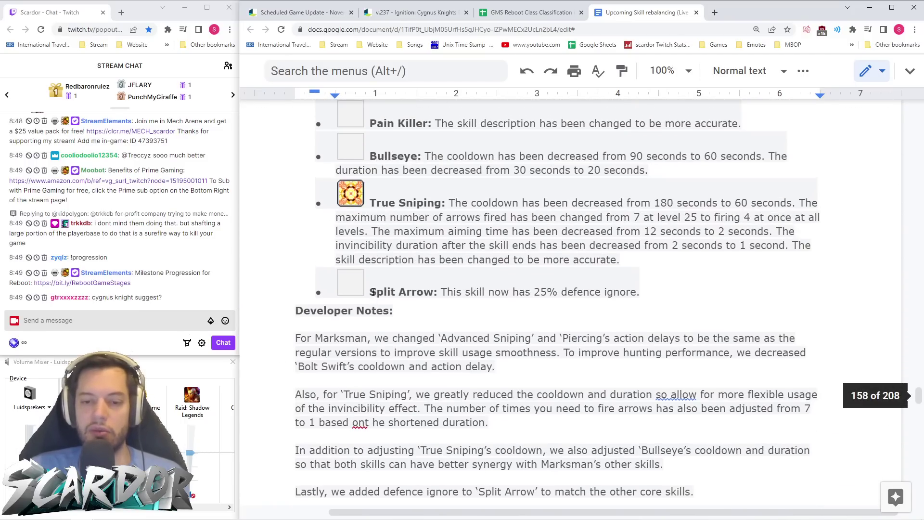
{"action": "scroll", "coordinate": [374, 290], "scroll_direction": "down", "scroll_amount": 5}
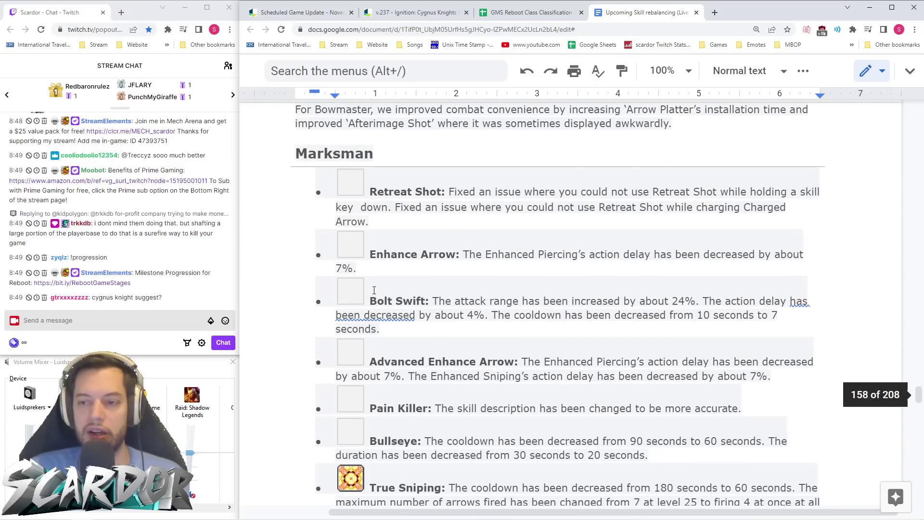
{"action": "scroll", "coordinate": [374, 290], "scroll_direction": "down", "scroll_amount": 1}
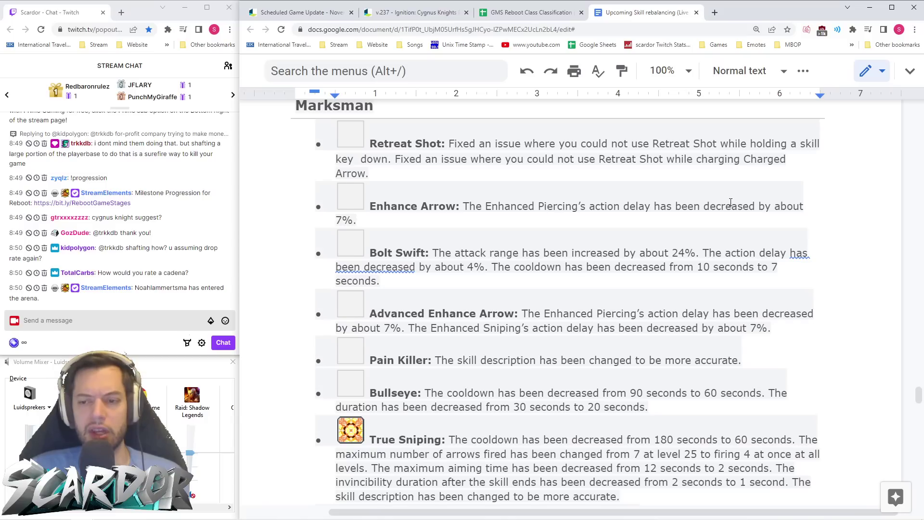
{"action": "scroll", "coordinate": [579, 180], "scroll_direction": "down", "scroll_amount": 2}
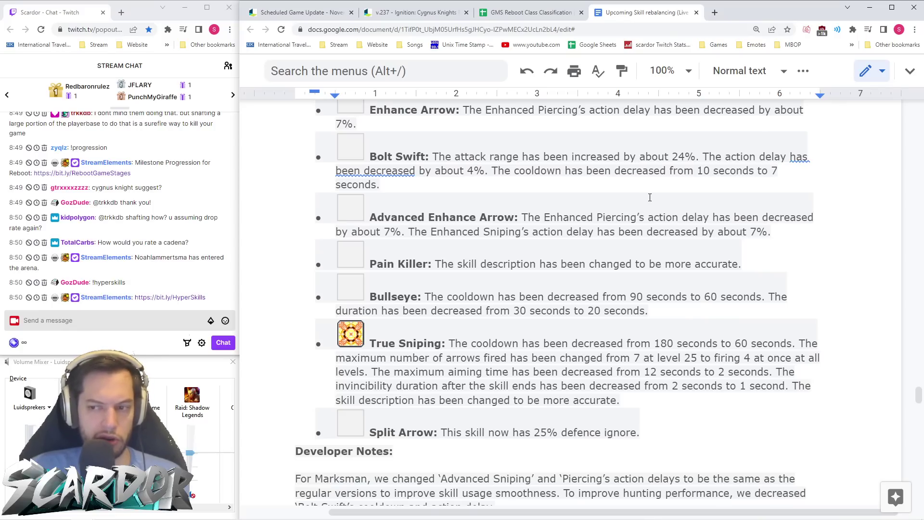
{"action": "scroll", "coordinate": [650, 197], "scroll_direction": "down", "scroll_amount": 1}
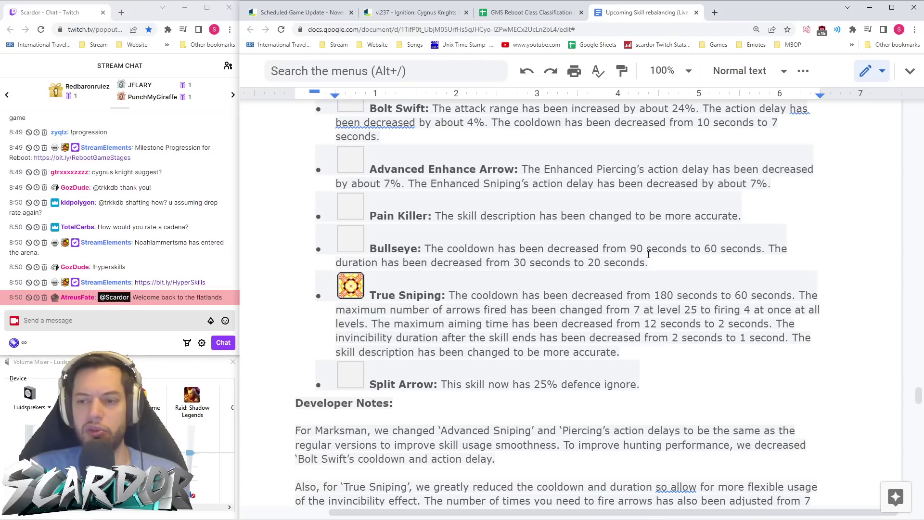
- Select the Bullseye change, then the whole True Sniping paragraph
{"action": "triple_click", "coordinate": [626, 262]}
{"action": "mouse_move", "coordinate": [674, 263]}
{"action": "left_mouse_down"}
{"action": "mouse_move", "coordinate": [602, 262]}
{"action": "mouse_move", "coordinate": [688, 261]}
{"action": "left_mouse_up"}
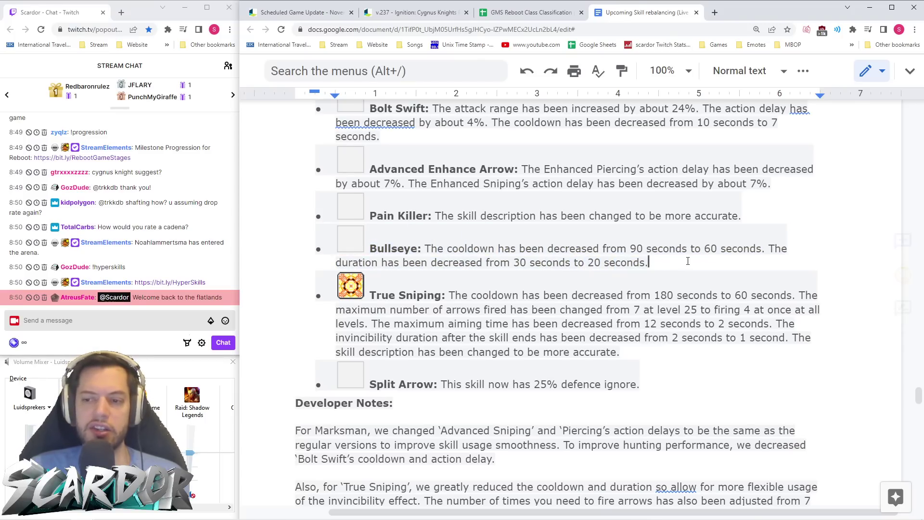
{"action": "scroll", "coordinate": [688, 261], "scroll_direction": "down", "scroll_amount": 1}
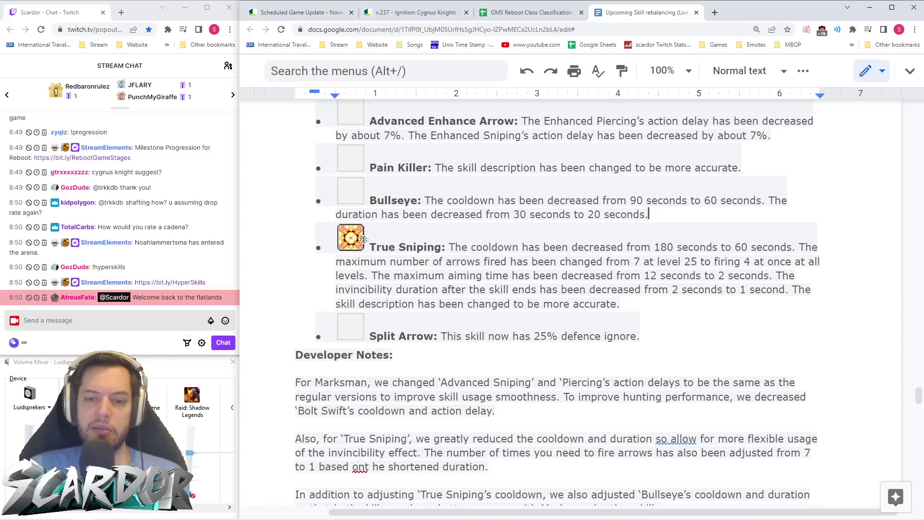
{"action": "triple_click", "coordinate": [624, 303]}
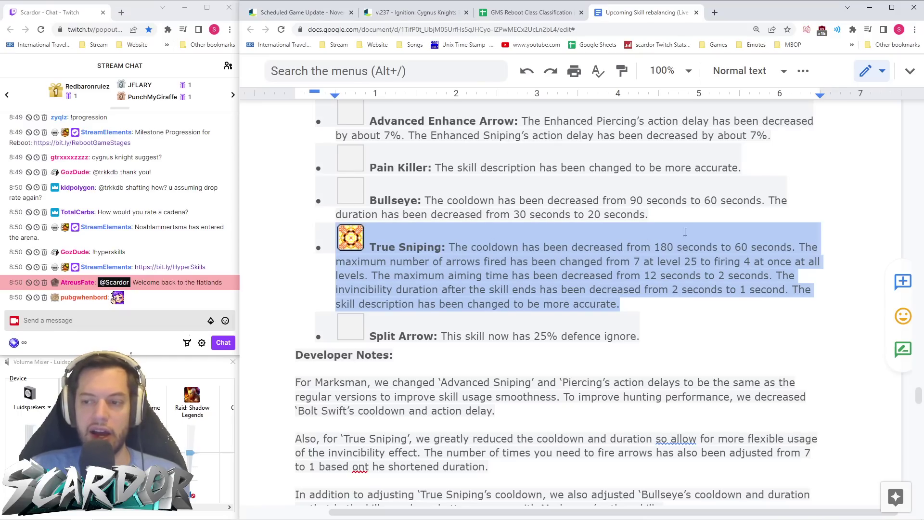
- Read past the Marksman developer notes to Pathfinder's Cardinal Discharge boss-targeting fix
{"action": "left_click", "coordinate": [735, 247]}
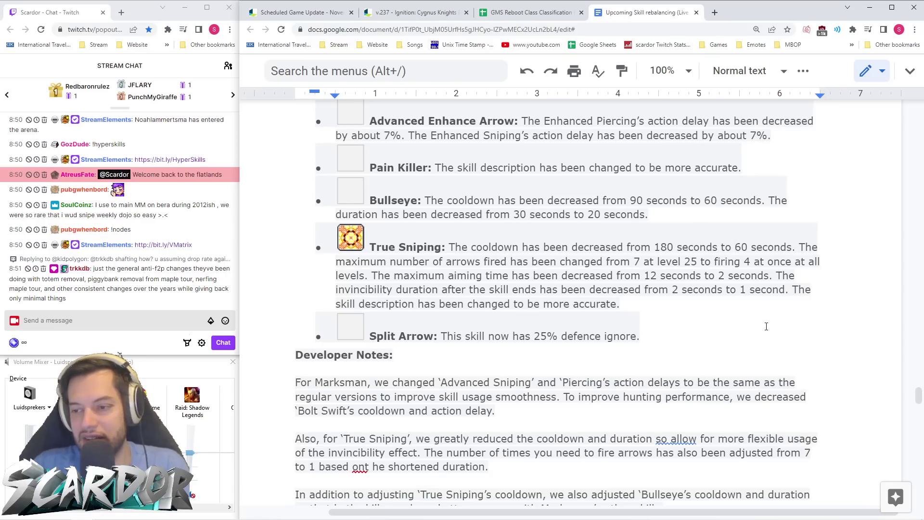
{"action": "scroll", "coordinate": [628, 320], "scroll_direction": "down", "scroll_amount": 1}
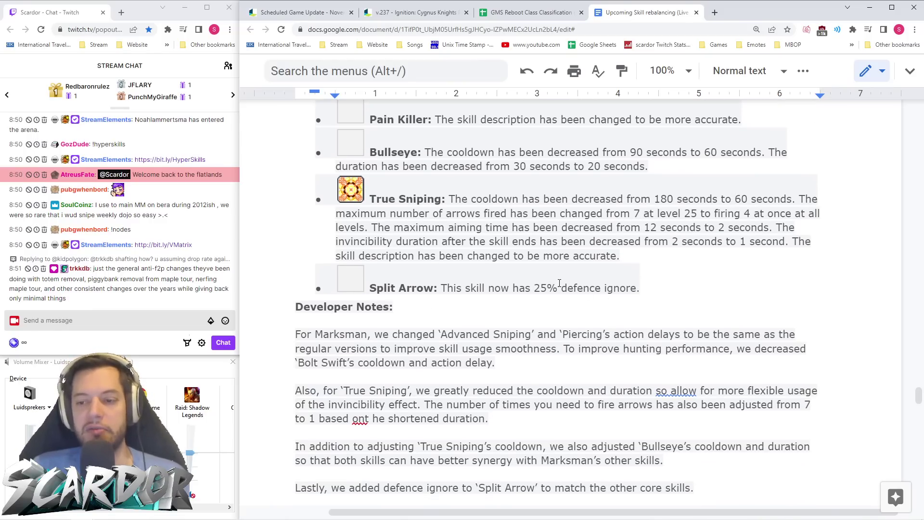
{"action": "scroll", "coordinate": [672, 285], "scroll_direction": "up", "scroll_amount": 6}
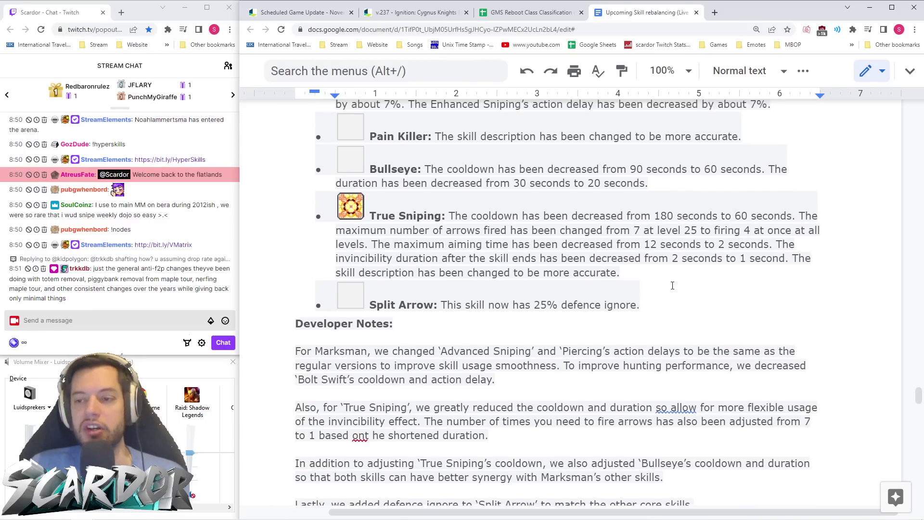
{"action": "scroll", "coordinate": [651, 296], "scroll_direction": "down", "scroll_amount": 5}
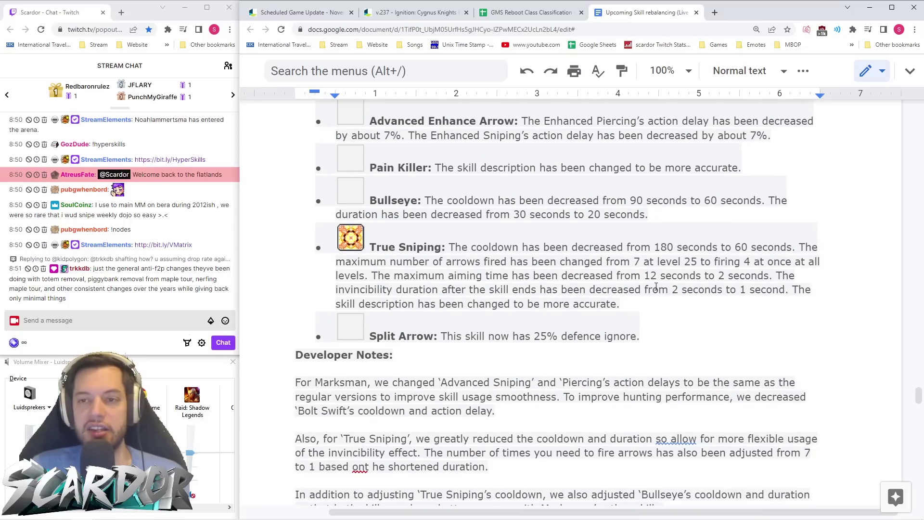
{"action": "scroll", "coordinate": [668, 285], "scroll_direction": "down", "scroll_amount": 4}
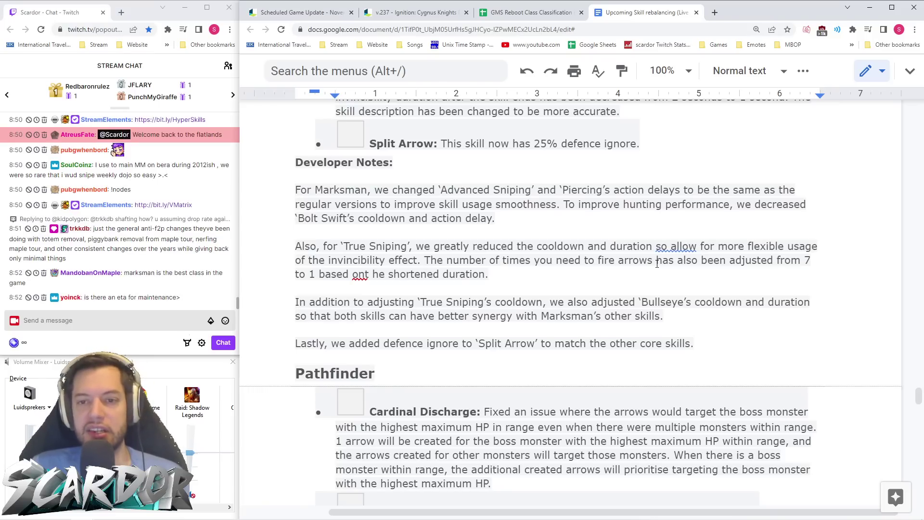
- Scroll down through the Pathfinder changes to the Relic Unbound entry
{"action": "scroll", "coordinate": [657, 264], "scroll_direction": "up", "scroll_amount": 7}
{"action": "scroll", "coordinate": [479, 229], "scroll_direction": "down", "scroll_amount": 7}
{"action": "scroll", "coordinate": [623, 247], "scroll_direction": "down", "scroll_amount": 4}
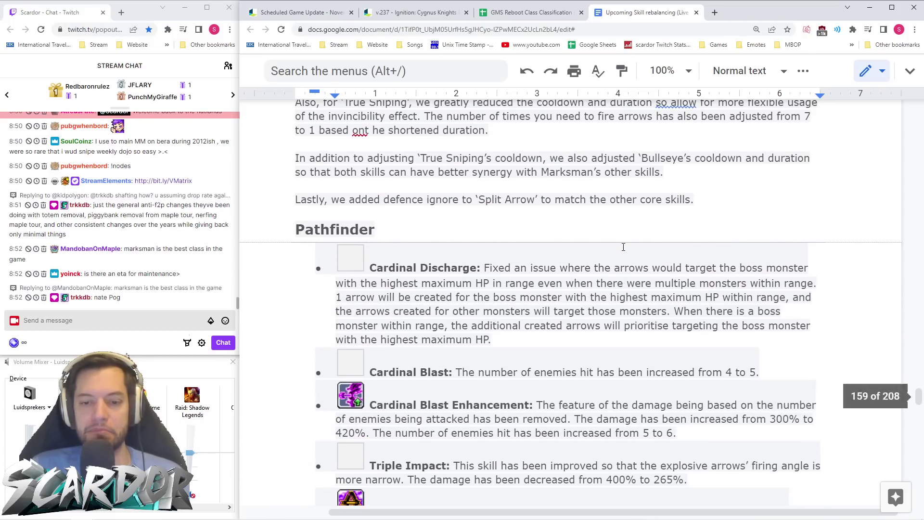
{"action": "scroll", "coordinate": [623, 247], "scroll_direction": "down", "scroll_amount": 3}
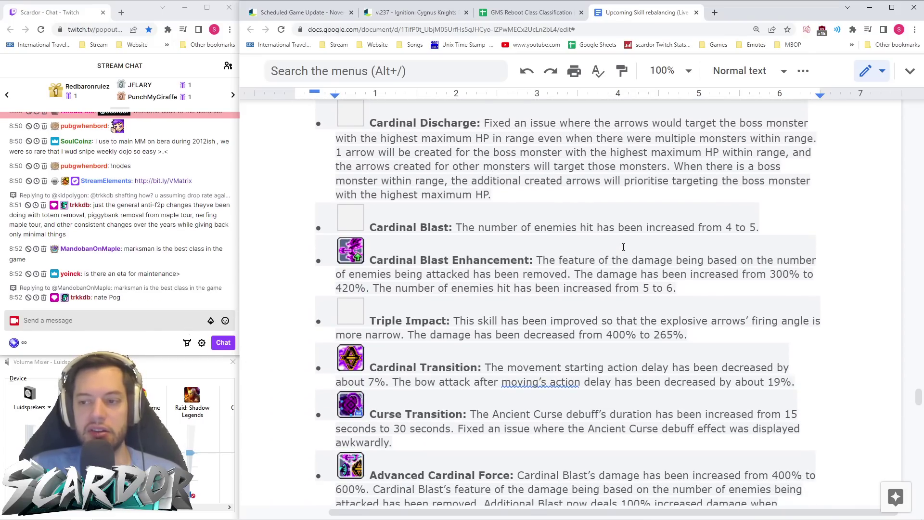
{"action": "scroll", "coordinate": [711, 239], "scroll_direction": "down", "scroll_amount": 1}
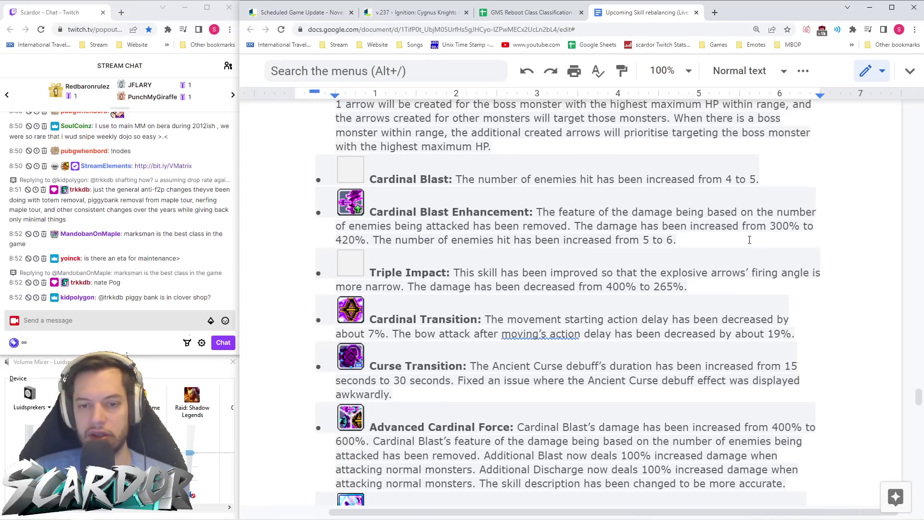
{"action": "scroll", "coordinate": [679, 243], "scroll_direction": "down", "scroll_amount": 2}
{"action": "scroll", "coordinate": [716, 240], "scroll_direction": "down", "scroll_amount": 1}
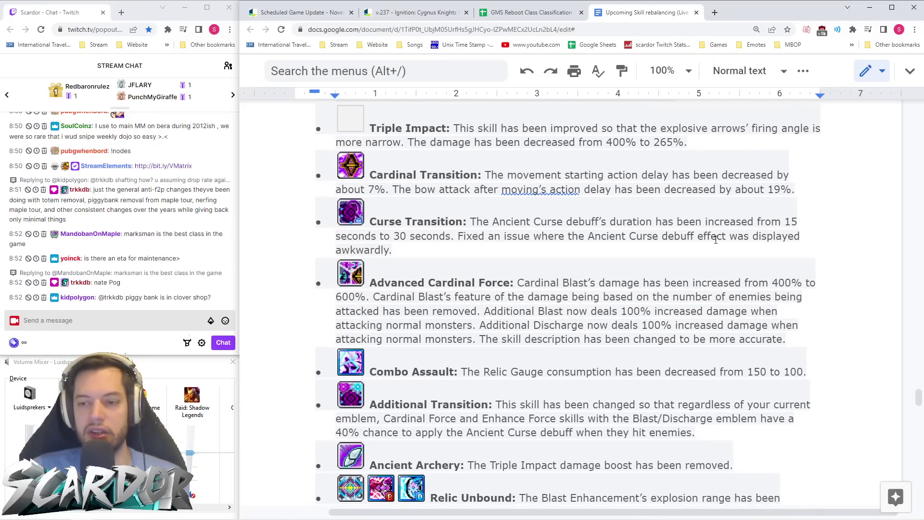
{"action": "scroll", "coordinate": [675, 193], "scroll_direction": "down", "scroll_amount": 2}
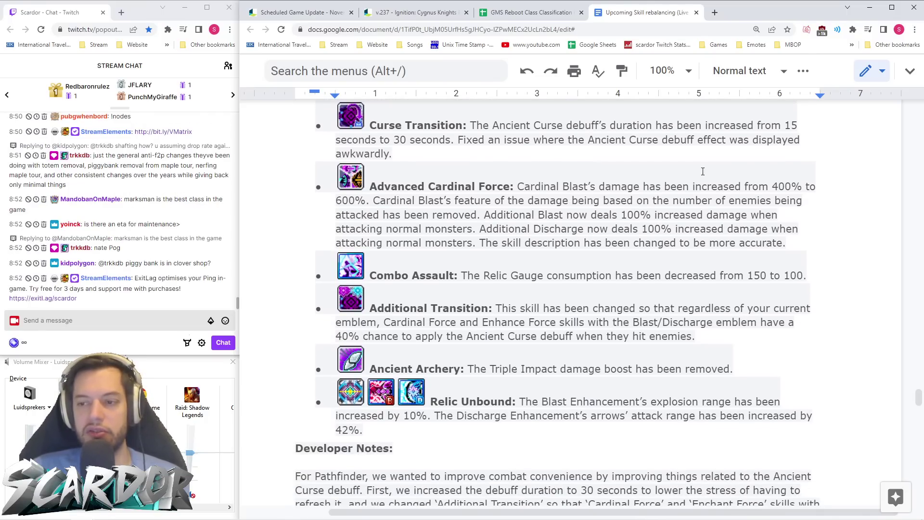
{"action": "scroll", "coordinate": [557, 219], "scroll_direction": "down", "scroll_amount": 1}
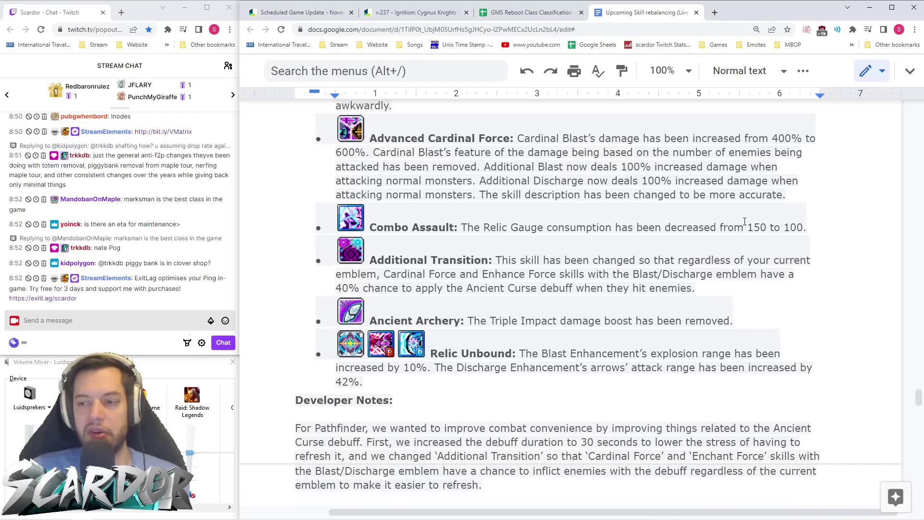
{"action": "scroll", "coordinate": [497, 221], "scroll_direction": "down", "scroll_amount": 1}
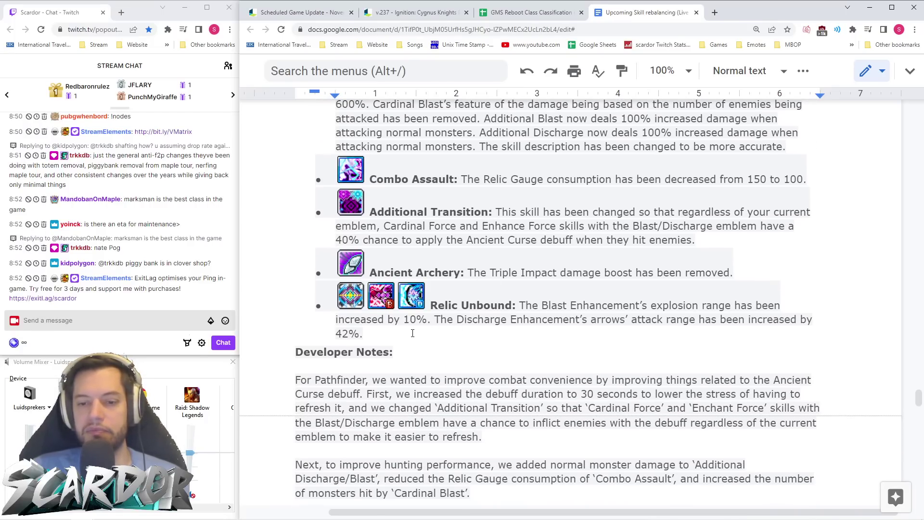
- Highlight part of the Relic Unbound description, then place the cursor in Advanced Cardinal Force
{"action": "left_click_drag", "start_coordinate": [363, 333], "coordinate": [392, 327]}
{"action": "left_click", "coordinate": [392, 326]}
{"action": "scroll", "coordinate": [523, 344], "scroll_direction": "up", "scroll_amount": 4}
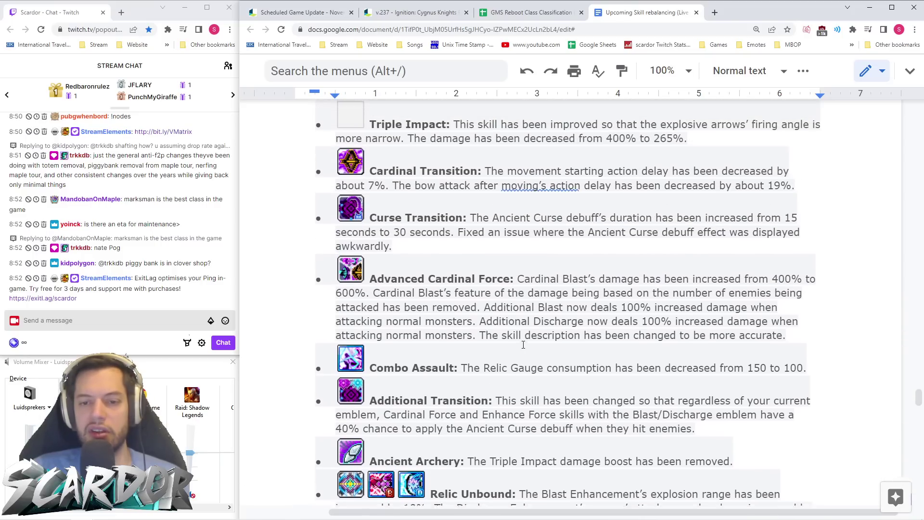
{"action": "left_click", "coordinate": [523, 345]}
{"action": "scroll", "coordinate": [523, 344], "scroll_direction": "up", "scroll_amount": 2}
{"action": "scroll", "coordinate": [524, 343], "scroll_direction": "up", "scroll_amount": 3}
- Continue to the Night Lord section showing Four Seasons range up about 8%
{"action": "scroll", "coordinate": [523, 344], "scroll_direction": "down", "scroll_amount": 5}
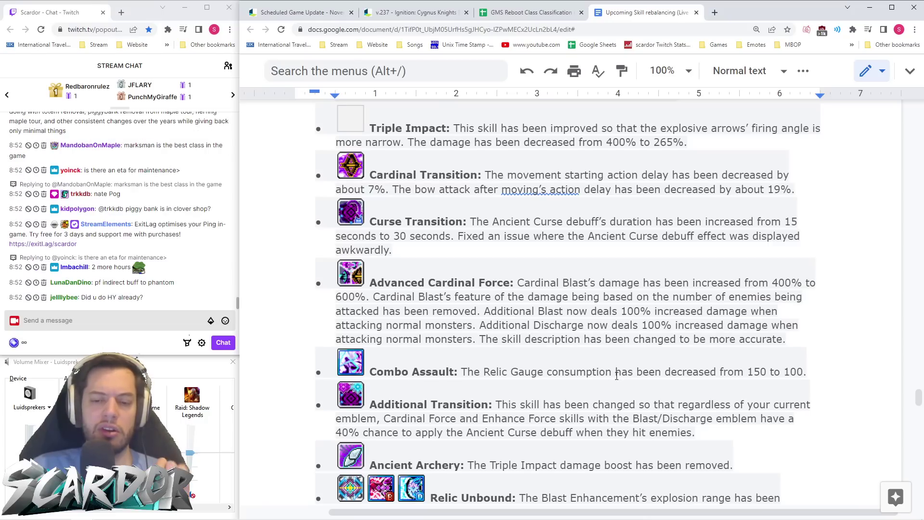
{"action": "scroll", "coordinate": [616, 376], "scroll_direction": "down", "scroll_amount": 1}
{"action": "scroll", "coordinate": [615, 392], "scroll_direction": "down", "scroll_amount": 1}
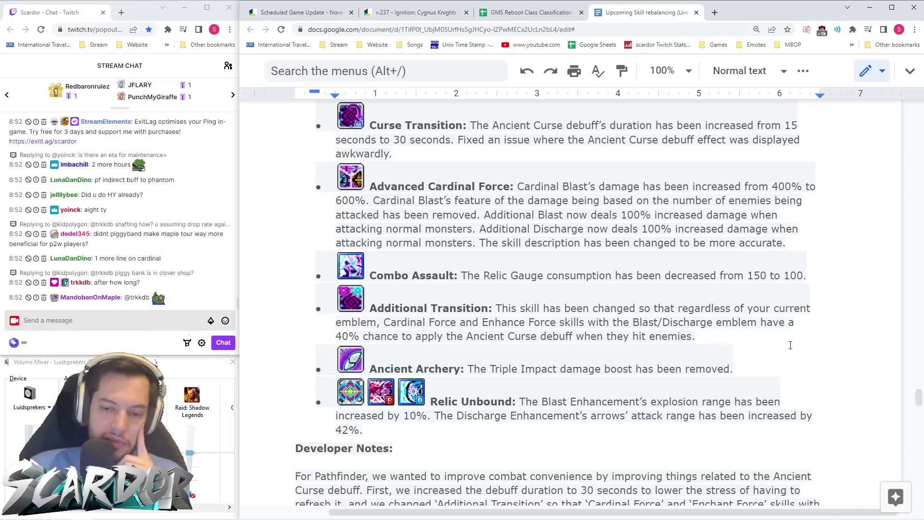
{"action": "scroll", "coordinate": [785, 342], "scroll_direction": "down", "scroll_amount": 2}
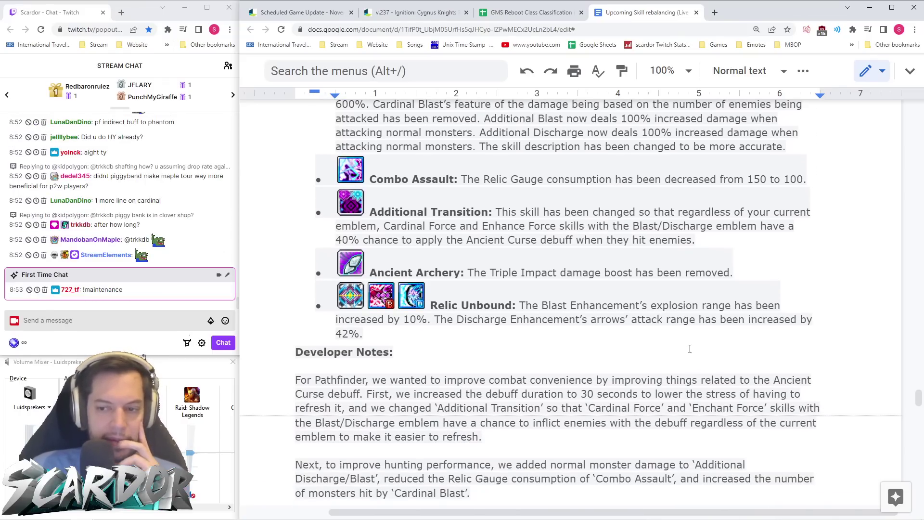
{"action": "scroll", "coordinate": [522, 291], "scroll_direction": "up", "scroll_amount": 2}
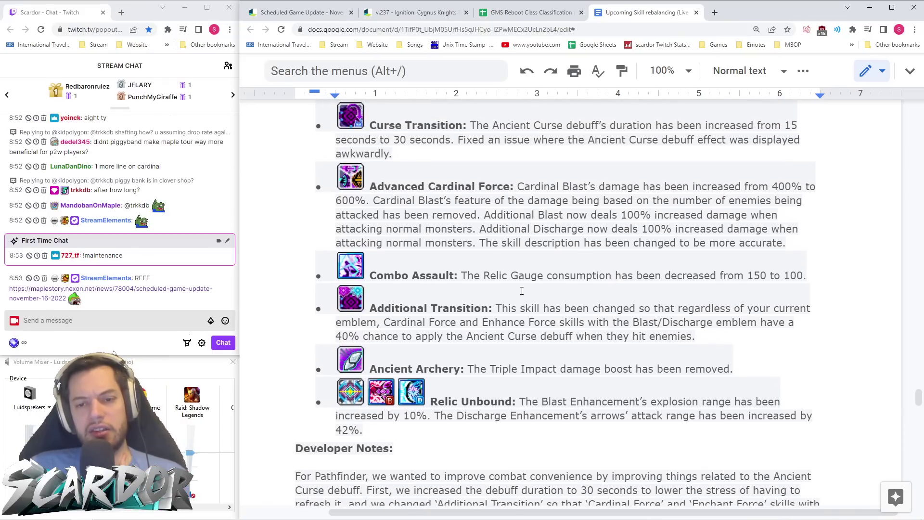
{"action": "scroll", "coordinate": [517, 170], "scroll_direction": "down", "scroll_amount": 3}
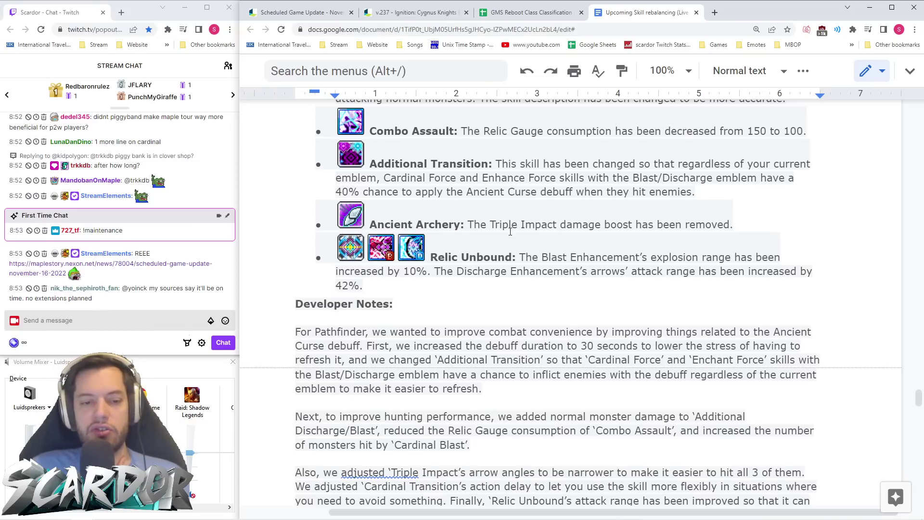
{"action": "scroll", "coordinate": [459, 271], "scroll_direction": "down", "scroll_amount": 7}
{"action": "scroll", "coordinate": [566, 224], "scroll_direction": "down", "scroll_amount": 5}
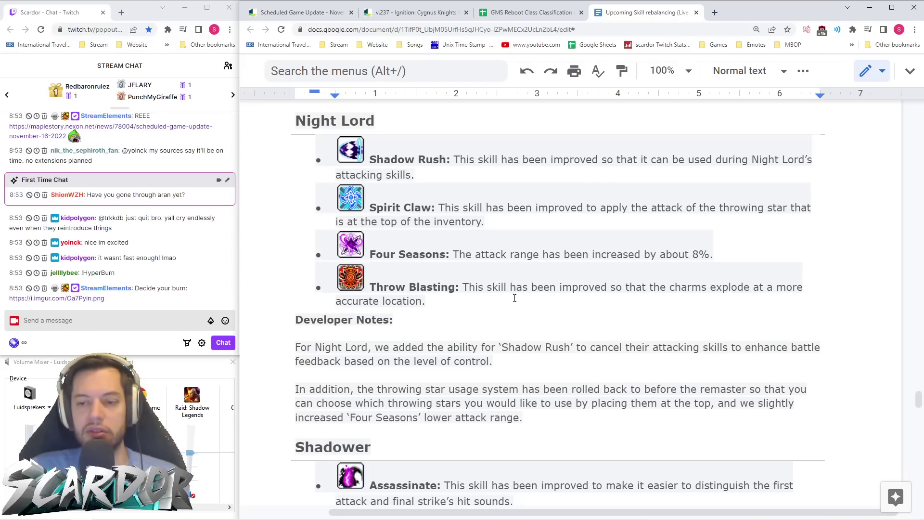
- Scroll through the Shadower changes and notes down to the Dual Blade section
{"action": "scroll", "coordinate": [516, 298], "scroll_direction": "down", "scroll_amount": 6}
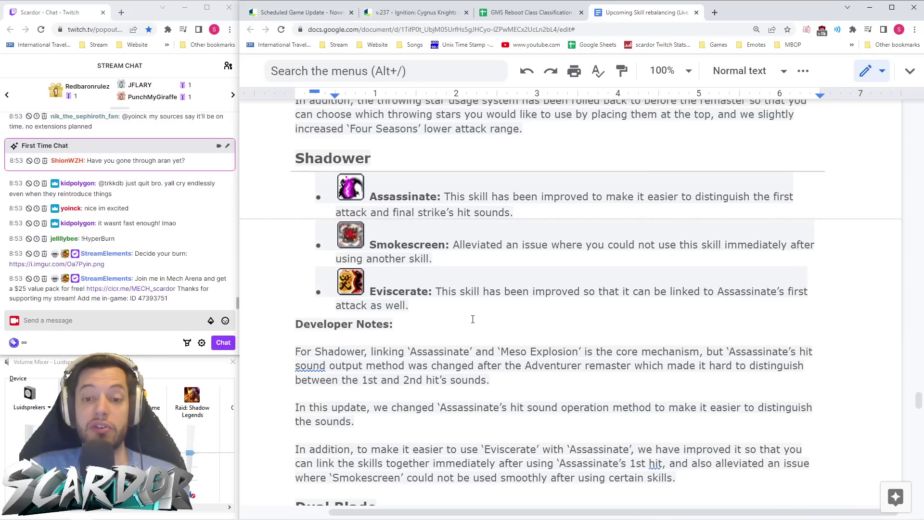
{"action": "scroll", "coordinate": [473, 319], "scroll_direction": "up", "scroll_amount": 6}
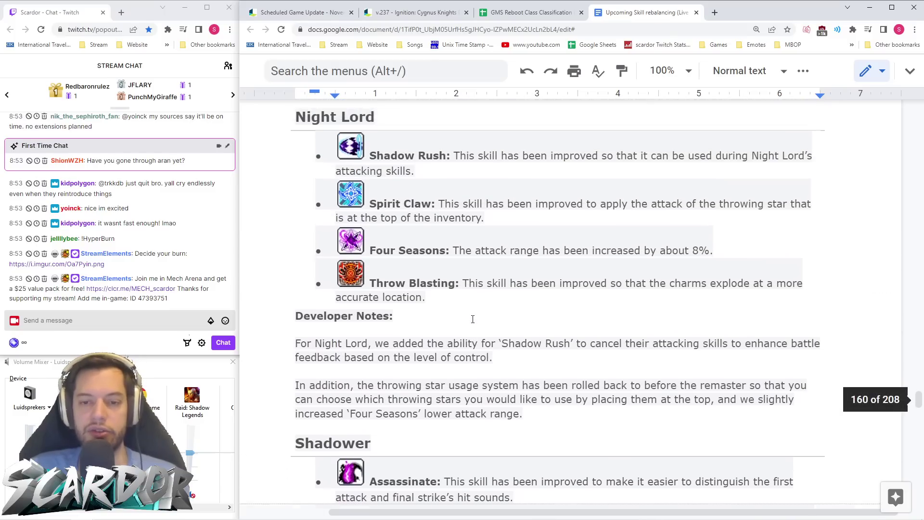
{"action": "scroll", "coordinate": [473, 322], "scroll_direction": "down", "scroll_amount": 6}
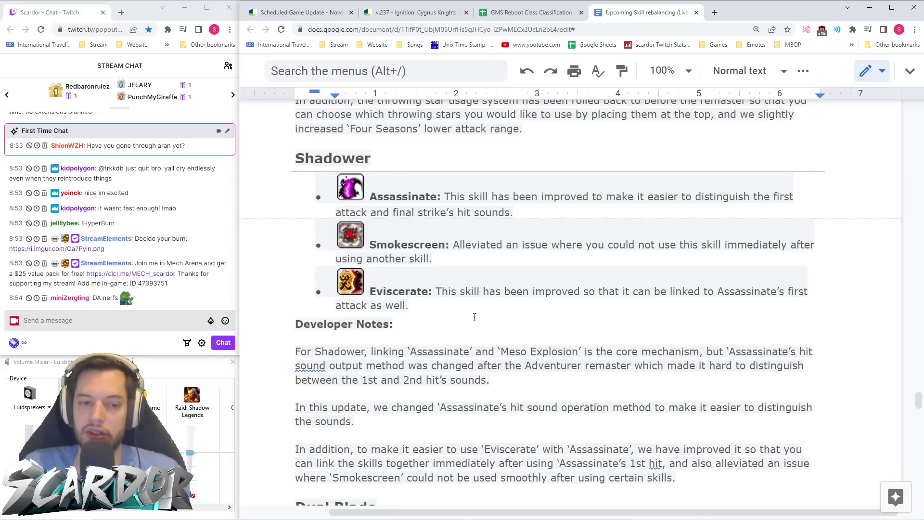
{"action": "key", "text": "alt+Tab"}
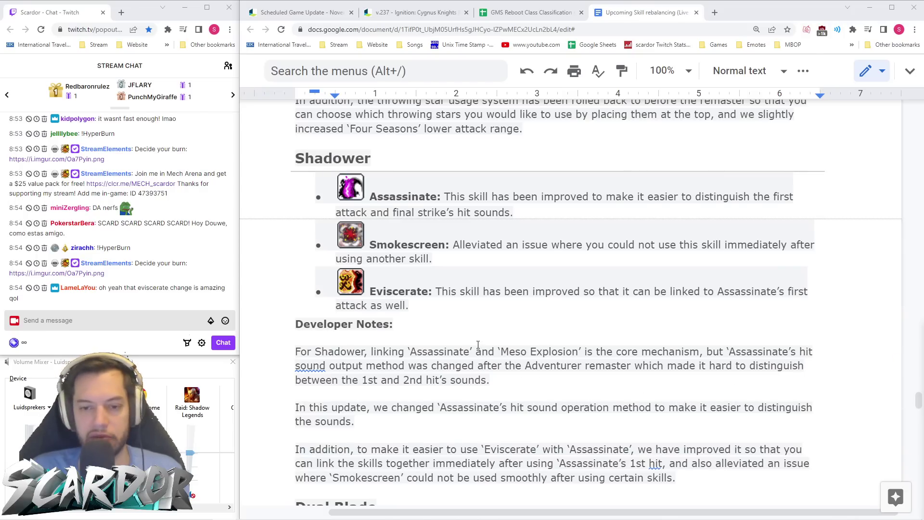
{"action": "scroll", "coordinate": [484, 284], "scroll_direction": "down", "scroll_amount": 6}
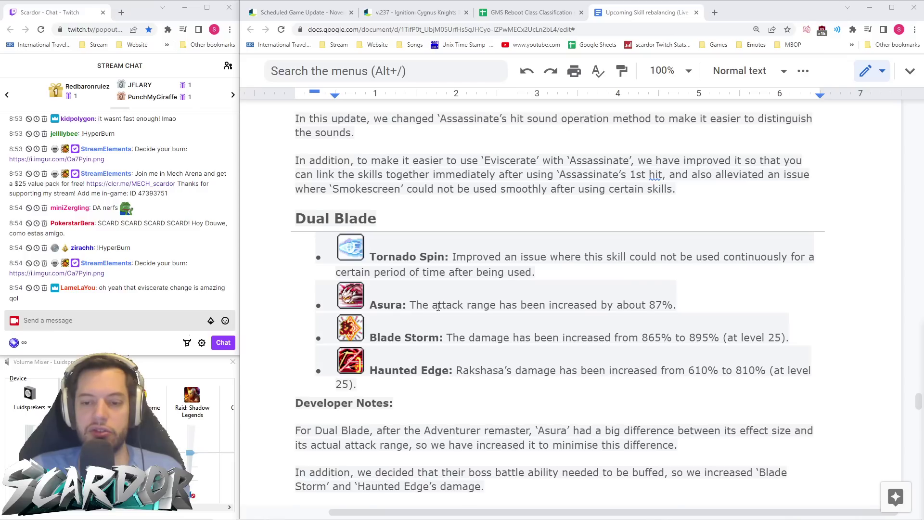
- Pick out Asura's 87% range and Haunted Edge's 610% to 810% change, then reach Viper
{"action": "double_click", "coordinate": [656, 305]}
{"action": "key", "text": "End"}
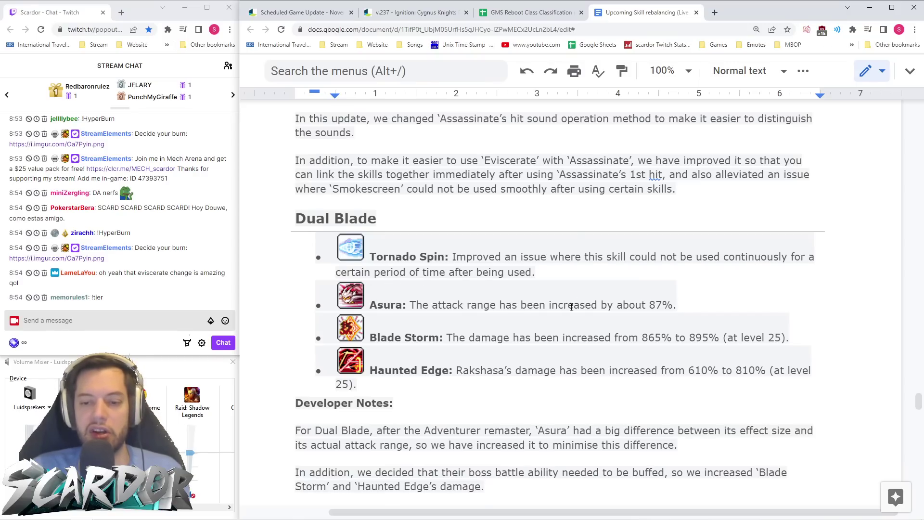
{"action": "scroll", "coordinate": [609, 298], "scroll_direction": "down", "scroll_amount": 1}
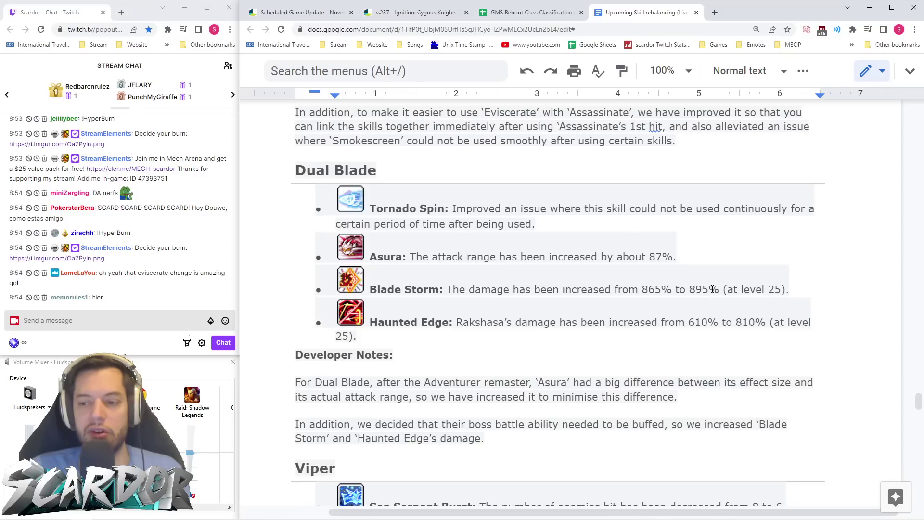
{"action": "left_click", "coordinate": [735, 289]}
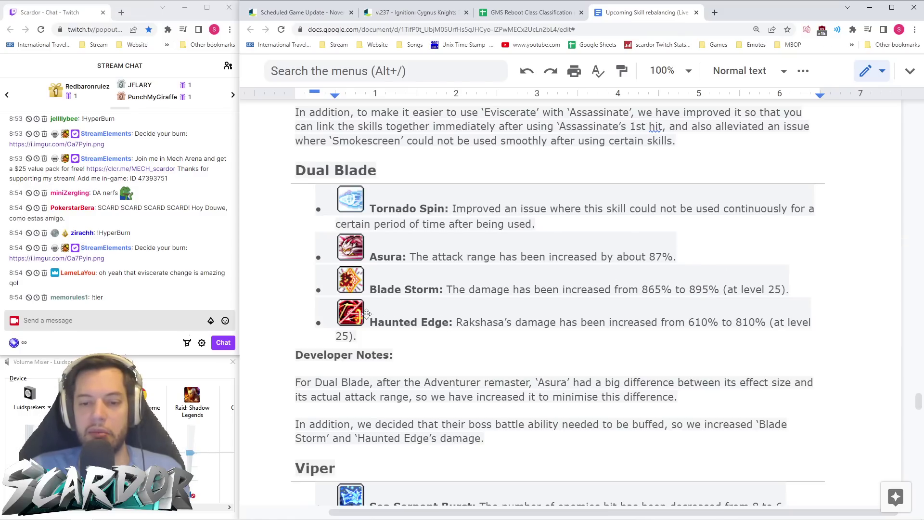
{"action": "left_click_drag", "start_coordinate": [689, 326], "coordinate": [766, 327]}
{"action": "left_click", "coordinate": [765, 347]}
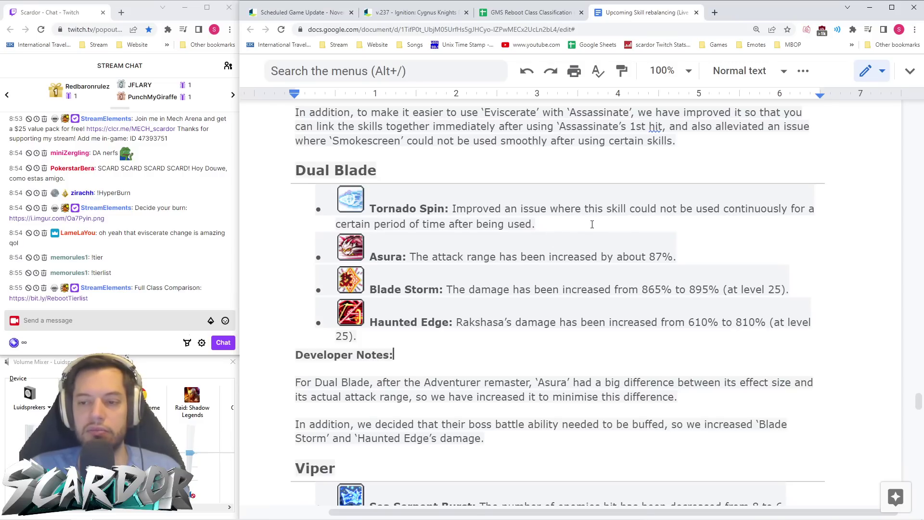
{"action": "scroll", "coordinate": [592, 225], "scroll_direction": "down", "scroll_amount": 7}
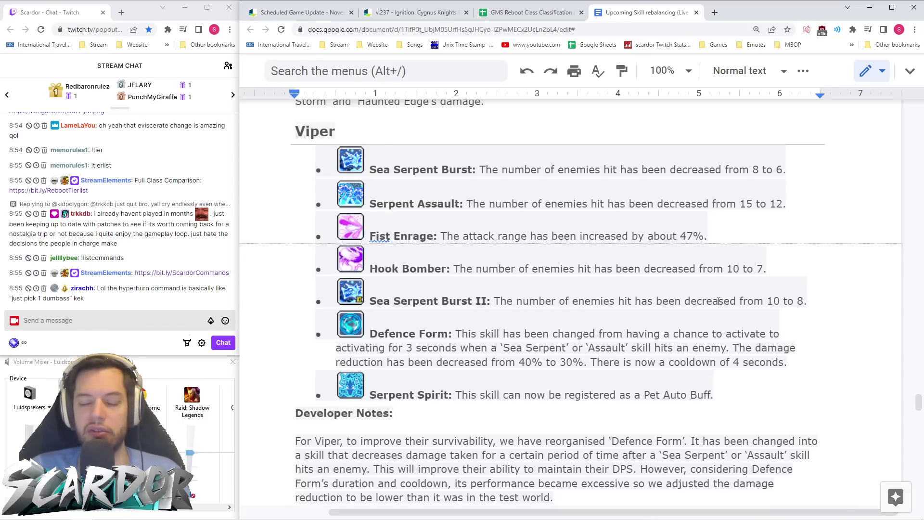
- Highlight the Sea Serpent Burst entries, then scroll to Captain's Deadeye 710% to 927% change
{"action": "mouse_move", "coordinate": [819, 301]}
{"action": "left_mouse_down"}
{"action": "mouse_move", "coordinate": [539, 236]}
{"action": "mouse_move", "coordinate": [338, 162]}
{"action": "mouse_move", "coordinate": [777, 302]}
{"action": "mouse_move", "coordinate": [817, 302]}
{"action": "left_mouse_up"}
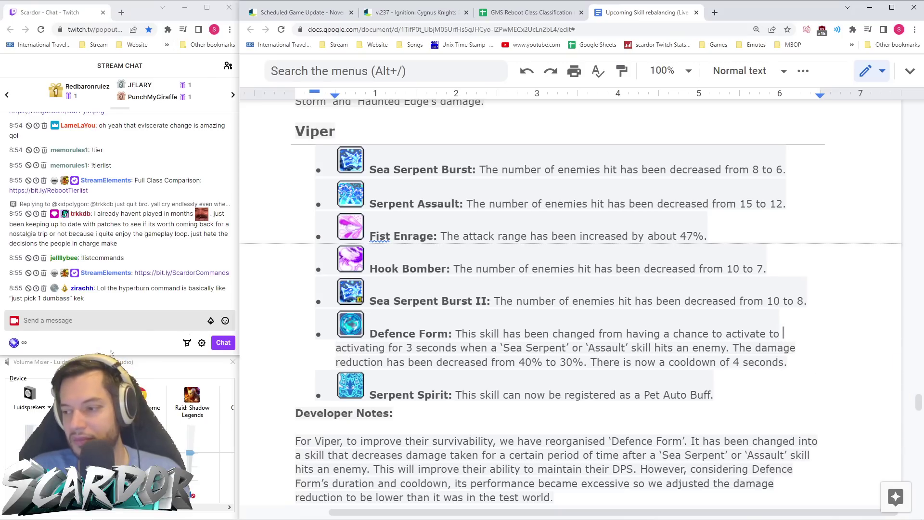
{"action": "scroll", "coordinate": [496, 313], "scroll_direction": "down", "scroll_amount": 1}
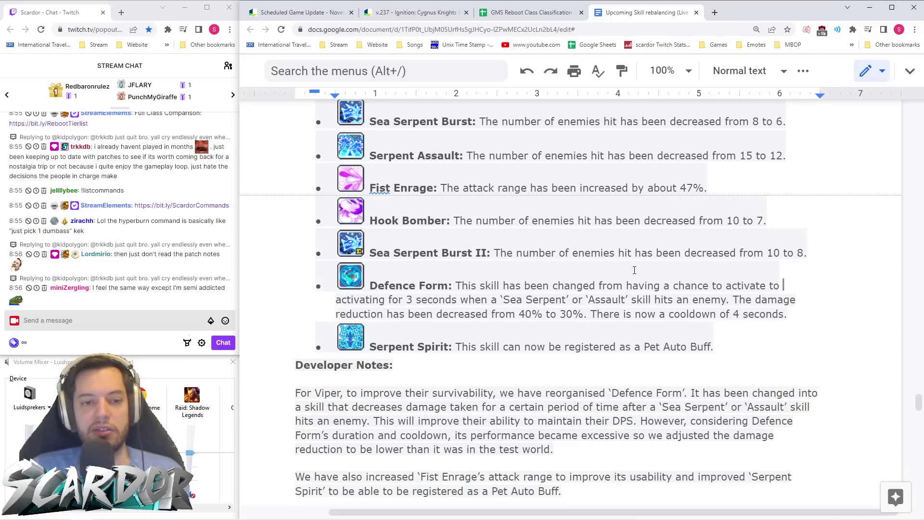
{"action": "scroll", "coordinate": [634, 270], "scroll_direction": "down", "scroll_amount": 1}
{"action": "scroll", "coordinate": [634, 269], "scroll_direction": "down", "scroll_amount": 4}
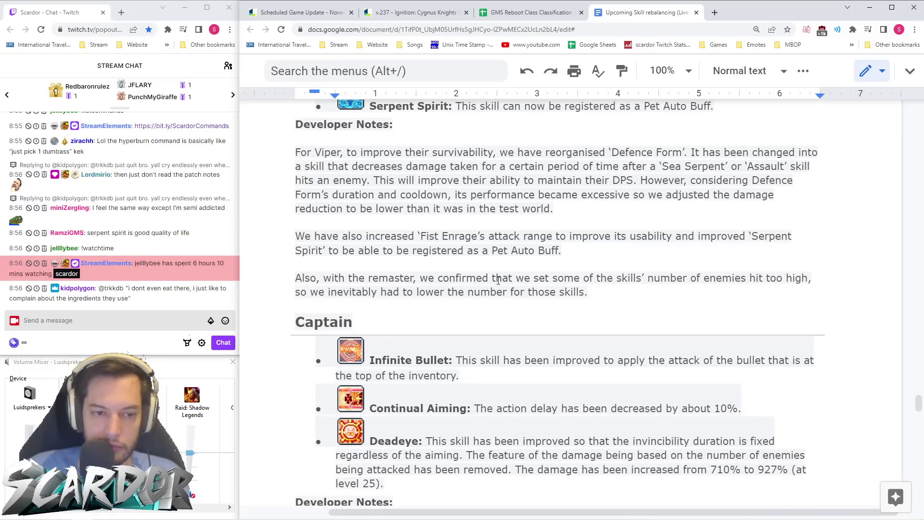
{"action": "scroll", "coordinate": [197, 245], "scroll_direction": "up", "scroll_amount": 5}
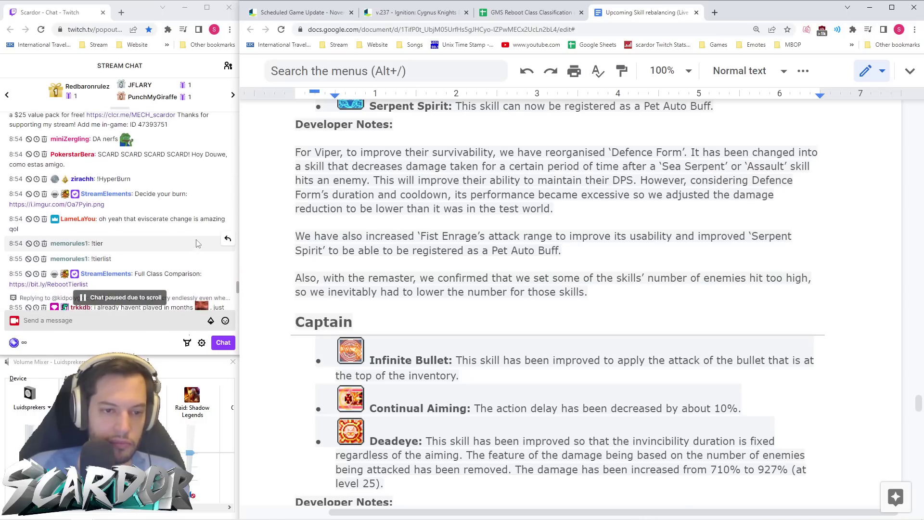
{"action": "scroll", "coordinate": [135, 241], "scroll_direction": "up", "scroll_amount": 4}
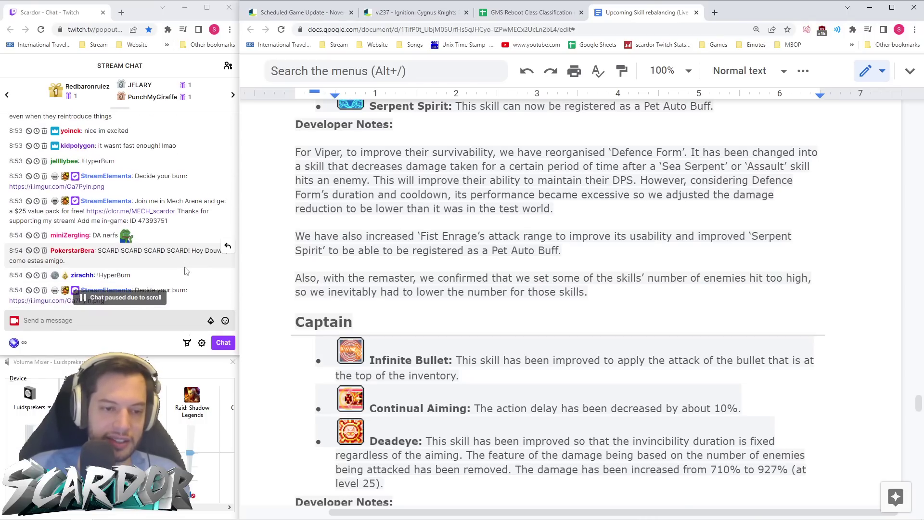
{"action": "scroll", "coordinate": [186, 263], "scroll_direction": "down", "scroll_amount": 6}
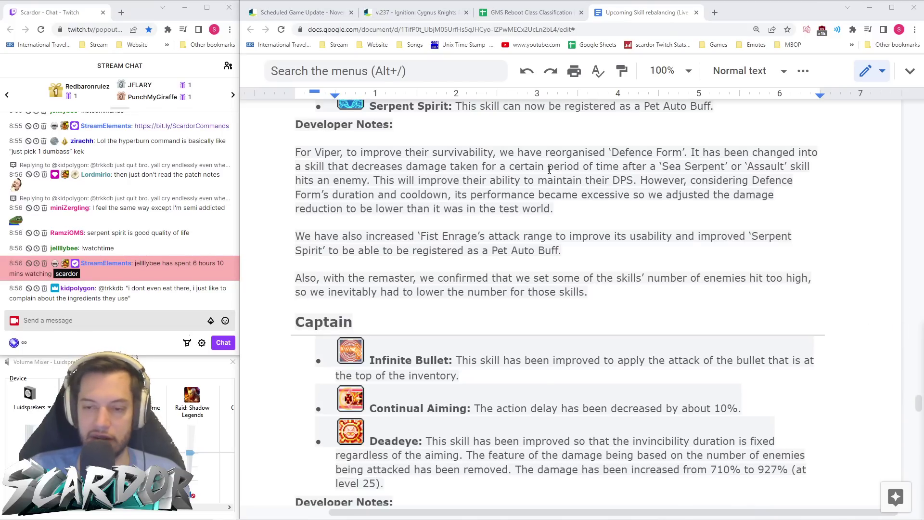
{"action": "left_click", "coordinate": [557, 212]}
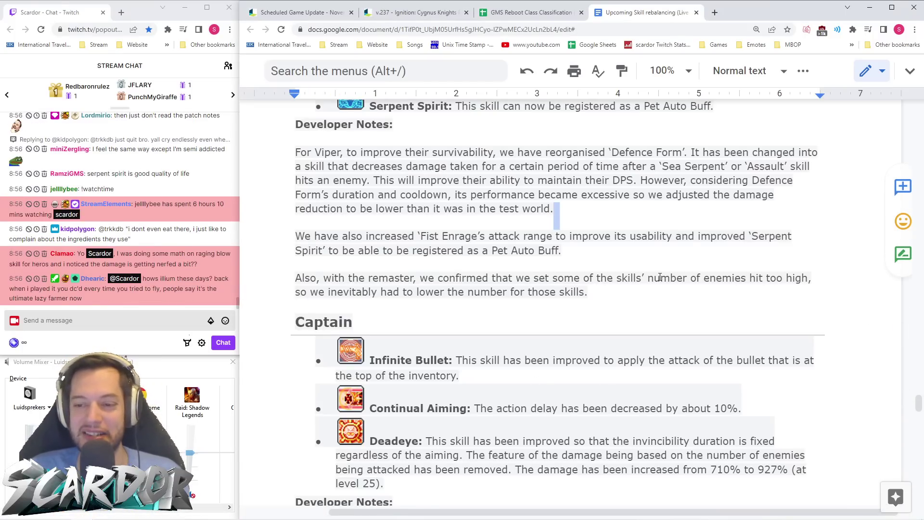
{"action": "left_click", "coordinate": [647, 289]}
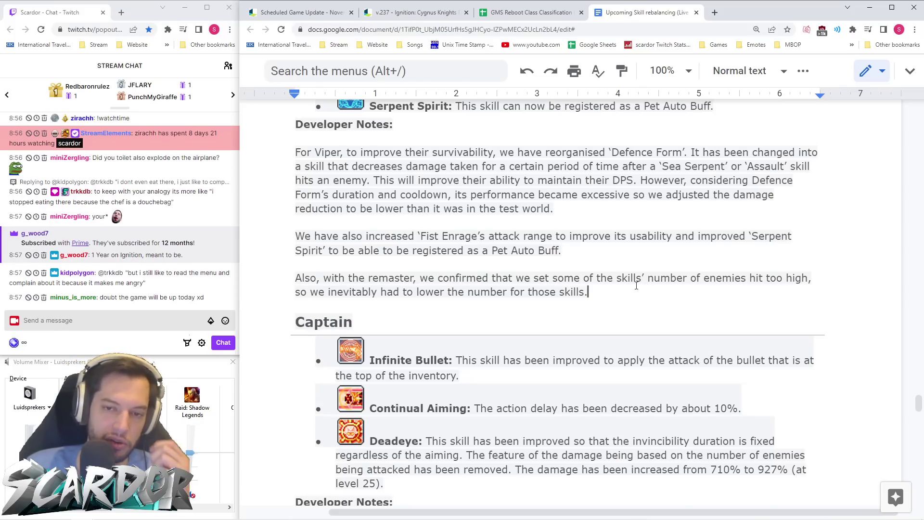
{"action": "scroll", "coordinate": [176, 254], "scroll_direction": "up", "scroll_amount": 3}
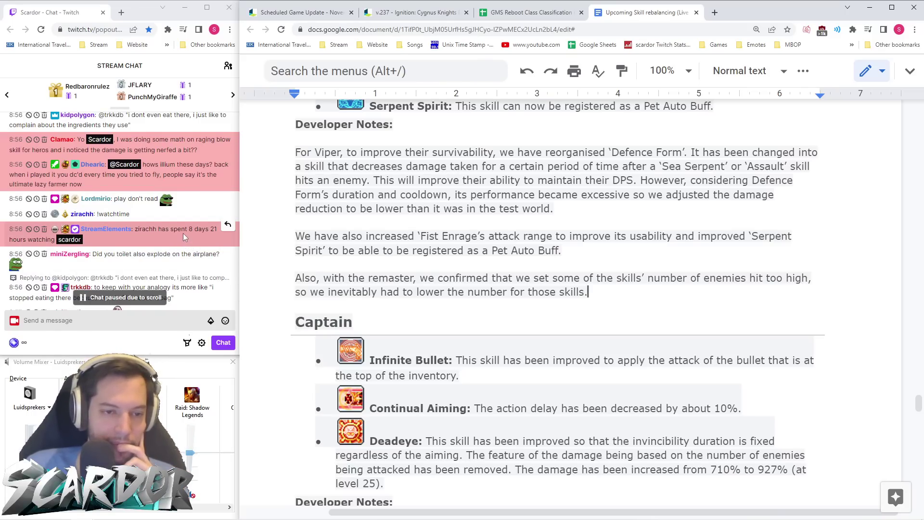
{"action": "scroll", "coordinate": [183, 237], "scroll_direction": "down", "scroll_amount": 5}
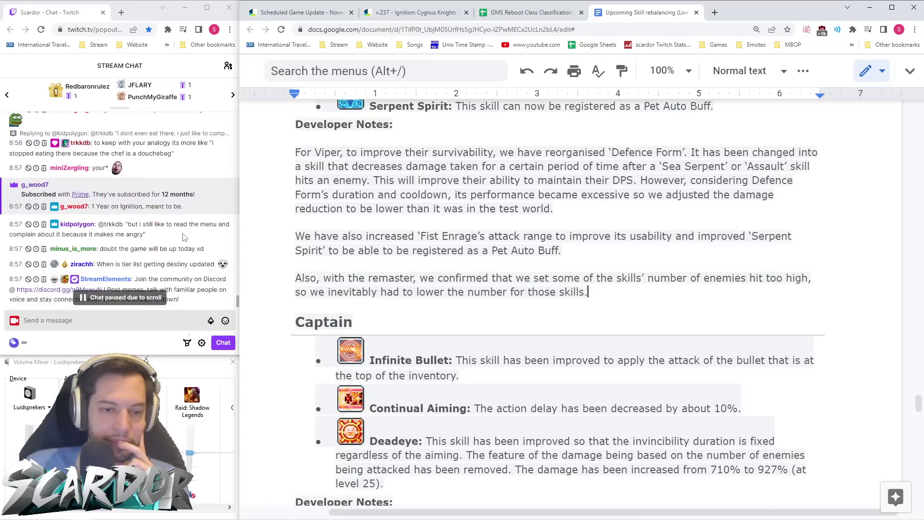
{"action": "scroll", "coordinate": [183, 237], "scroll_direction": "down", "scroll_amount": 1}
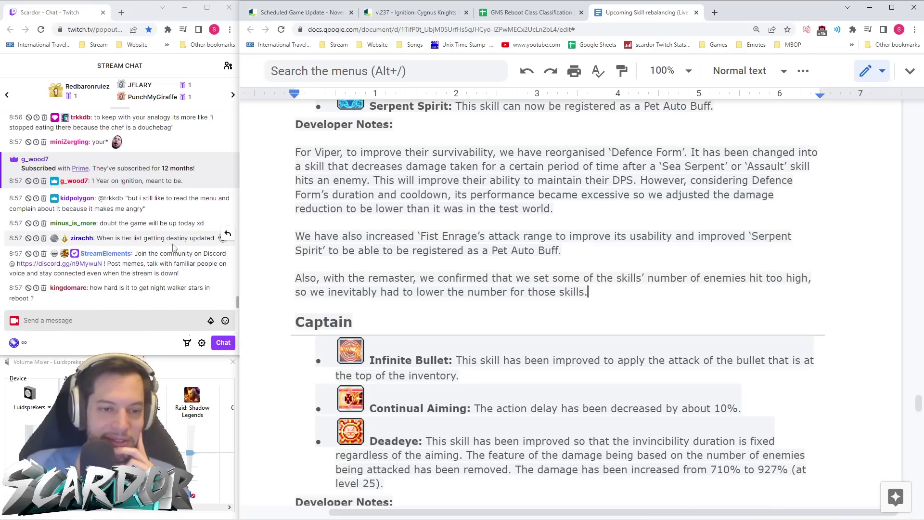
- Type and send the Clap emote message in the Twitch chat
{"action": "left_click", "coordinate": [122, 318]}
{"action": "type", "text": "scardo"}
{"action": "key", "text": "BackSpace"}
{"action": "key", "text": "BackSpace"}
{"action": "key", "text": "BackSpace"}
{"action": "key", "text": "BackSpace"}
{"action": "key", "text": "BackSpace"}
{"action": "type", "text": "car"}
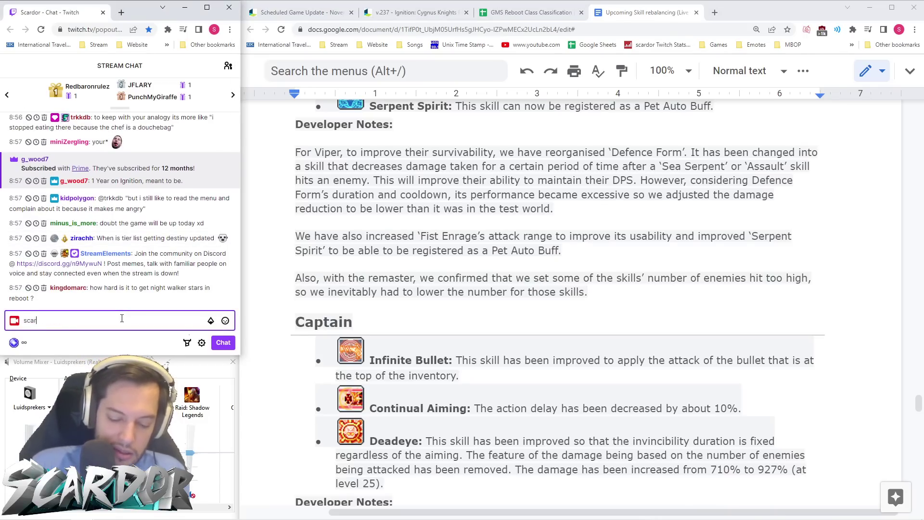
{"action": "key", "text": "BackSpace"}
{"action": "key", "text": "BackSpace"}
{"action": "key", "text": "BackSpace"}
{"action": "type", "text": "feelsbirth"}
{"action": "key", "text": "Tab"}
{"action": "type", "text": "Cla"}
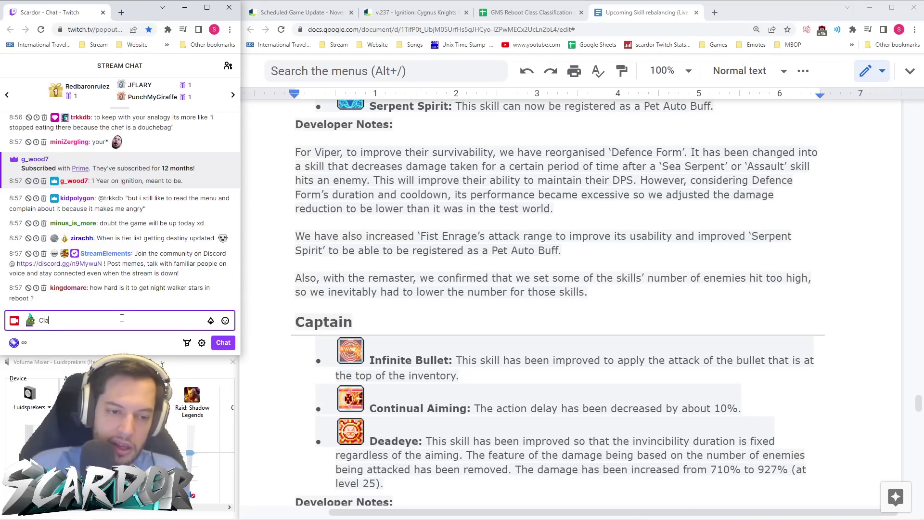
{"action": "type", "text": "m"}
{"action": "key", "text": "Return"}
{"action": "type", "text": "Clap"}
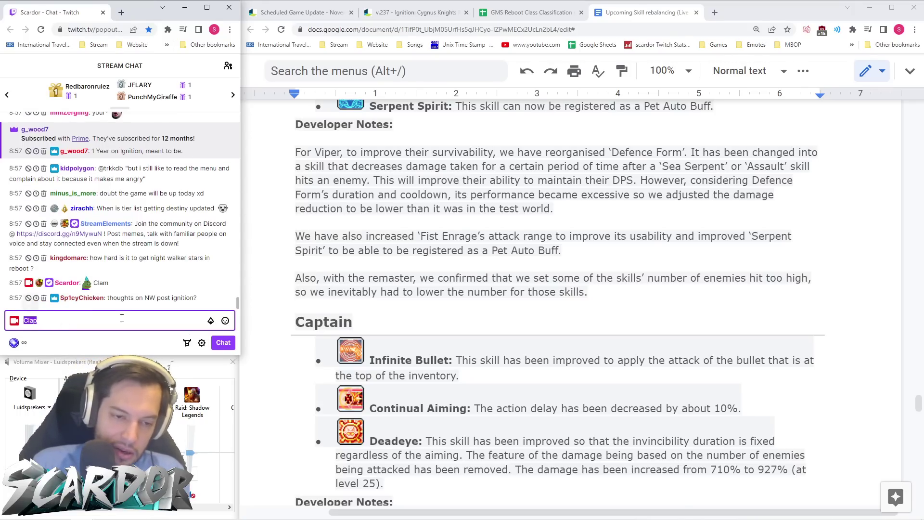
{"action": "key", "text": "Return"}
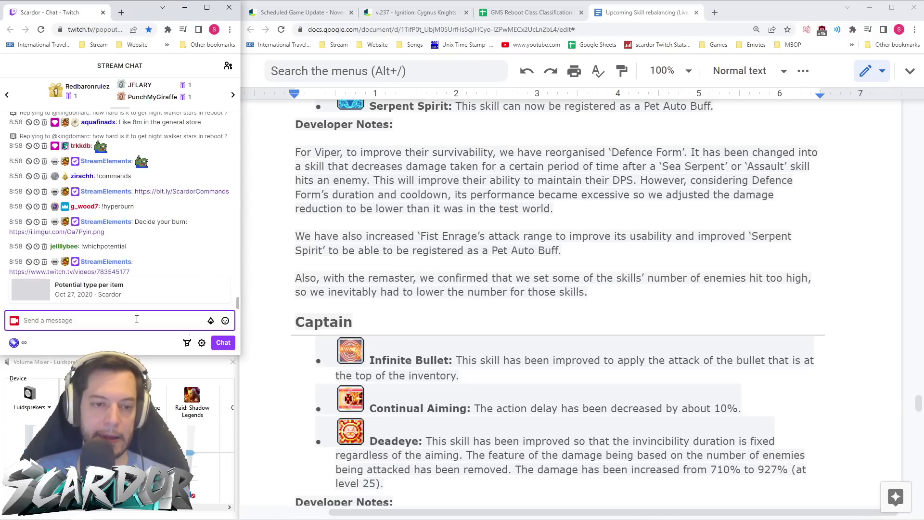
- Scroll the document to Captain's notes and the Cannon Shooter Monkey Furious change
{"action": "scroll", "coordinate": [137, 294], "scroll_direction": "up", "scroll_amount": 5}
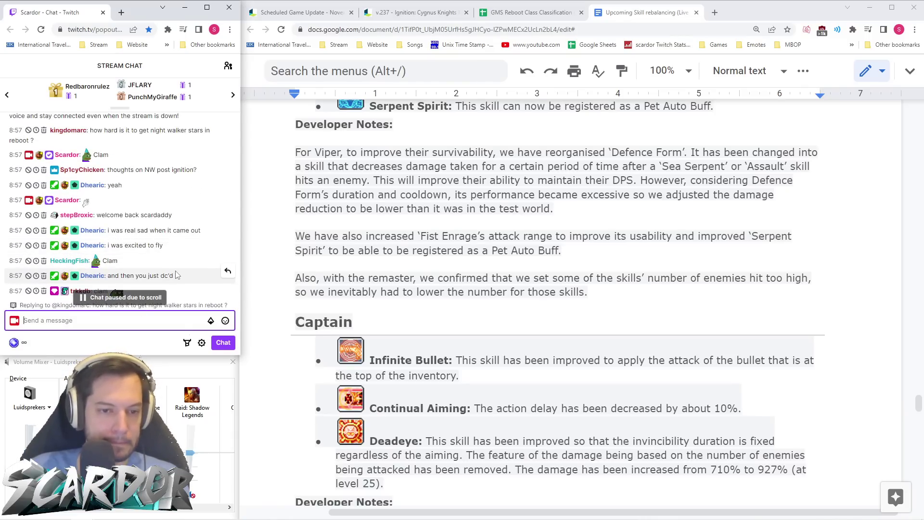
{"action": "scroll", "coordinate": [180, 260], "scroll_direction": "down", "scroll_amount": 2}
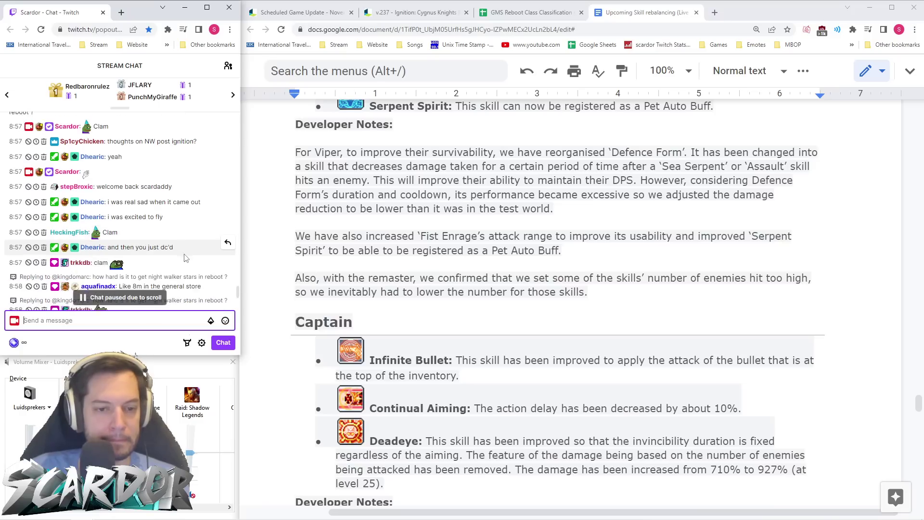
{"action": "scroll", "coordinate": [180, 261], "scroll_direction": "down", "scroll_amount": 3}
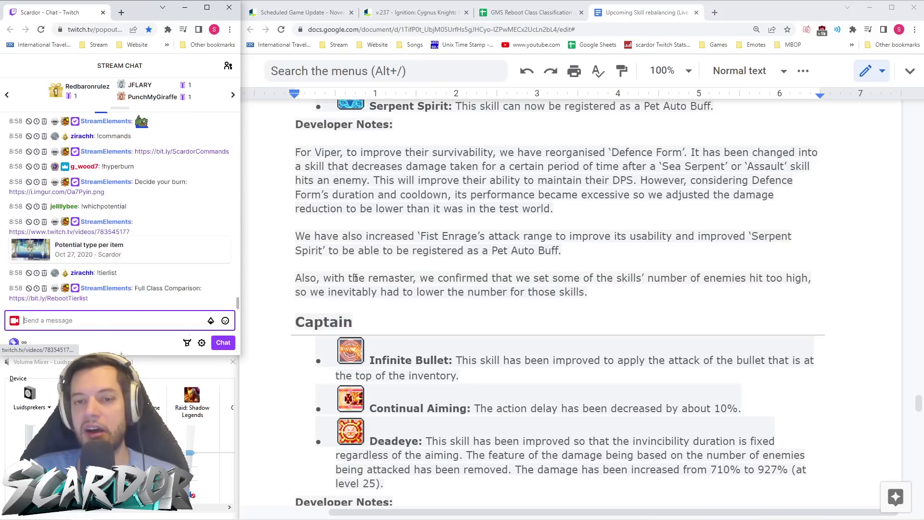
{"action": "scroll", "coordinate": [631, 286], "scroll_direction": "up", "scroll_amount": 3}
{"action": "scroll", "coordinate": [631, 286], "scroll_direction": "down", "scroll_amount": 7}
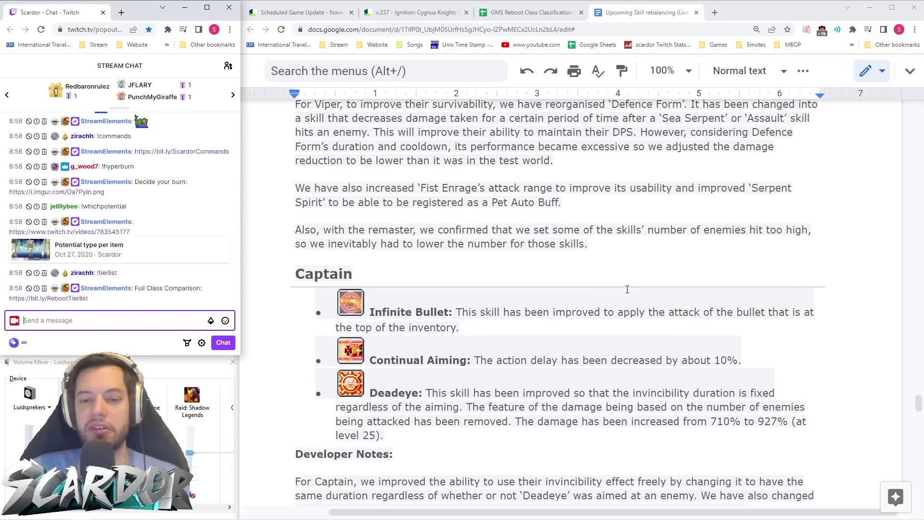
- Follow the Deadeye and Captain notes, then scroll to Cannon Shooter's Special Monkey Escort changes
{"action": "left_click", "coordinate": [919, 405]}
{"action": "scroll", "coordinate": [678, 317], "scroll_direction": "down", "scroll_amount": 1}
{"action": "scroll", "coordinate": [677, 317], "scroll_direction": "up", "scroll_amount": 1}
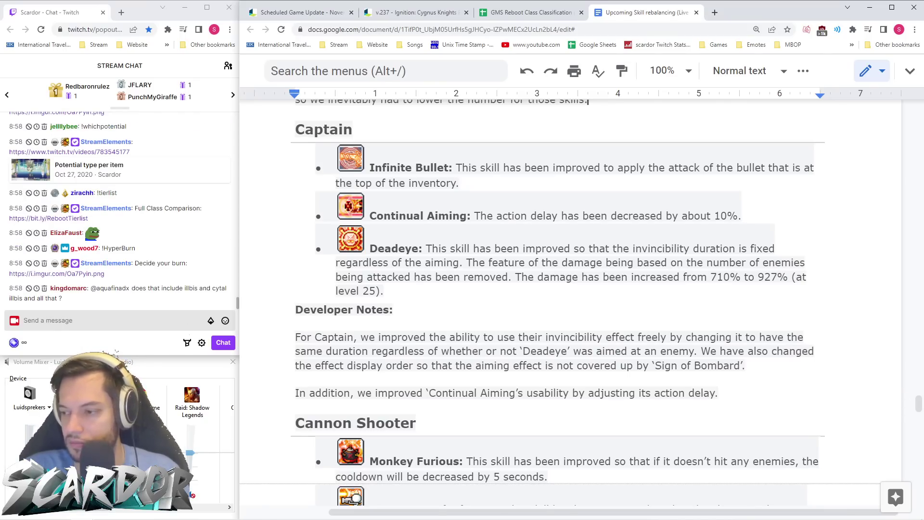
{"action": "left_click", "coordinate": [495, 279]}
{"action": "left_click", "coordinate": [491, 311]}
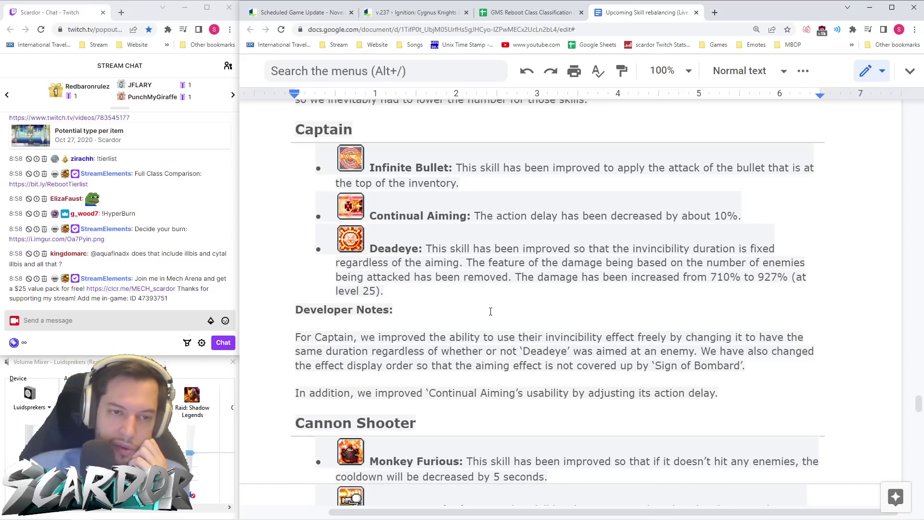
{"action": "scroll", "coordinate": [506, 294], "scroll_direction": "up", "scroll_amount": 1}
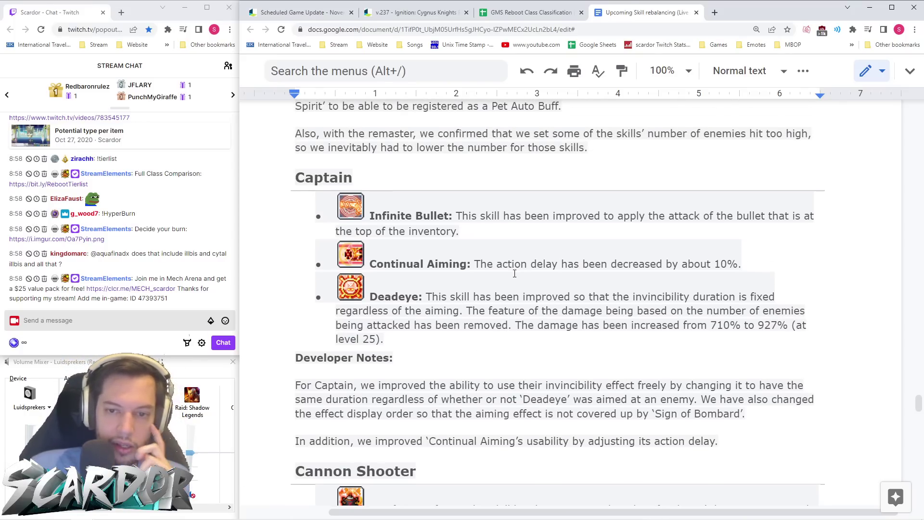
{"action": "scroll", "coordinate": [515, 273], "scroll_direction": "down", "scroll_amount": 1}
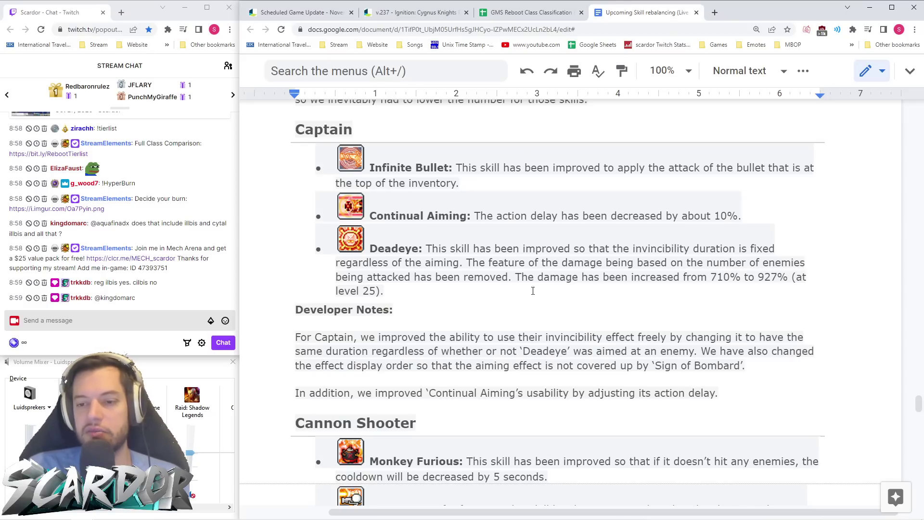
{"action": "scroll", "coordinate": [461, 243], "scroll_direction": "down", "scroll_amount": 6}
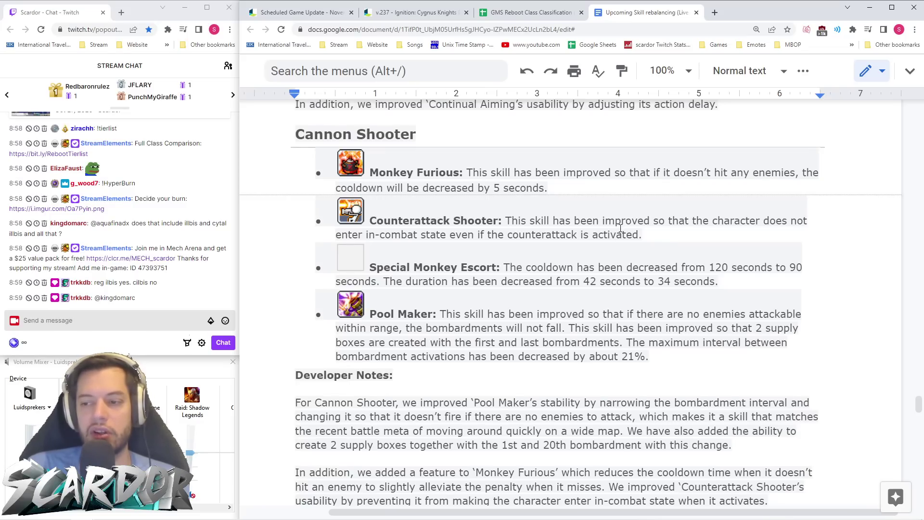
{"action": "scroll", "coordinate": [621, 229], "scroll_direction": "down", "scroll_amount": 1}
{"action": "left_click_drag", "start_coordinate": [370, 219], "coordinate": [496, 220]}
{"action": "left_click", "coordinate": [525, 251]}
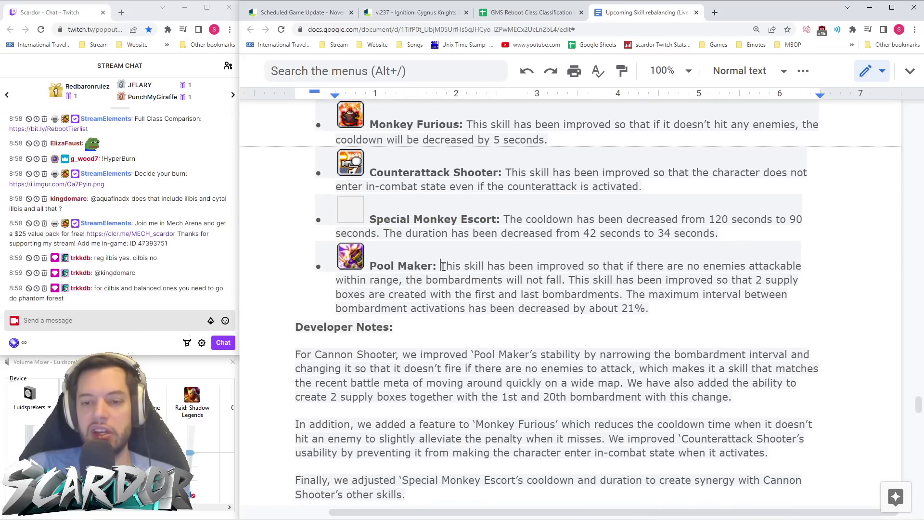
{"action": "left_click_drag", "start_coordinate": [441, 266], "coordinate": [371, 222]}
{"action": "left_click", "coordinate": [492, 233]}
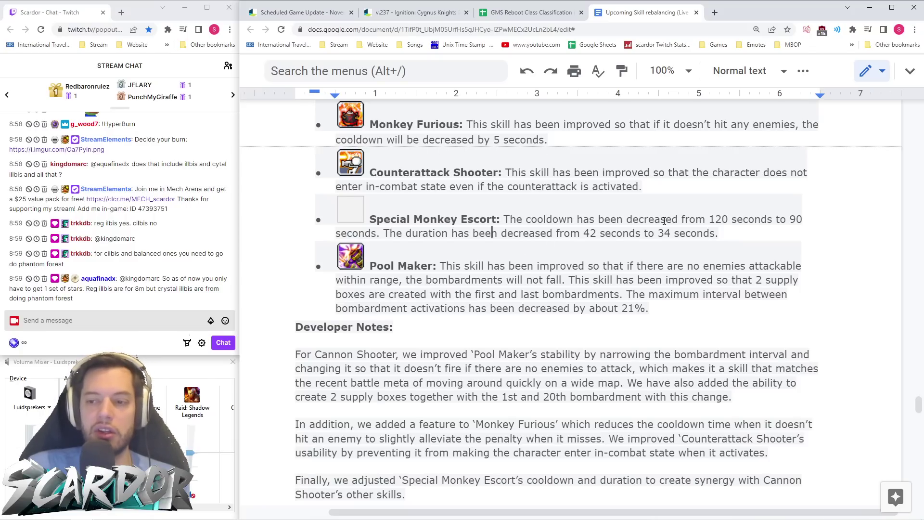
{"action": "left_click_drag", "start_coordinate": [583, 234], "coordinate": [598, 234]}
{"action": "left_click", "coordinate": [677, 234]}
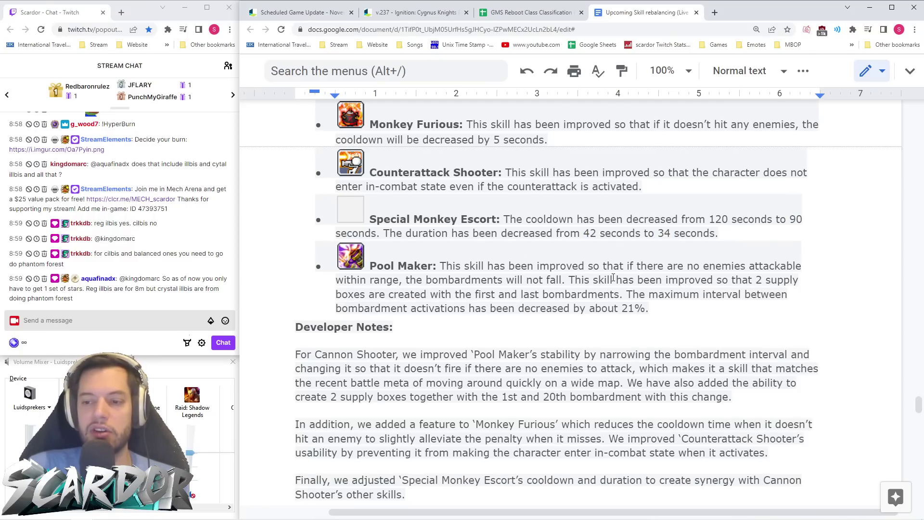
{"action": "mouse_move", "coordinate": [669, 311]}
{"action": "left_mouse_down"}
{"action": "mouse_move", "coordinate": [337, 263]}
{"action": "mouse_move", "coordinate": [575, 281]}
{"action": "mouse_move", "coordinate": [687, 313]}
{"action": "left_mouse_up"}
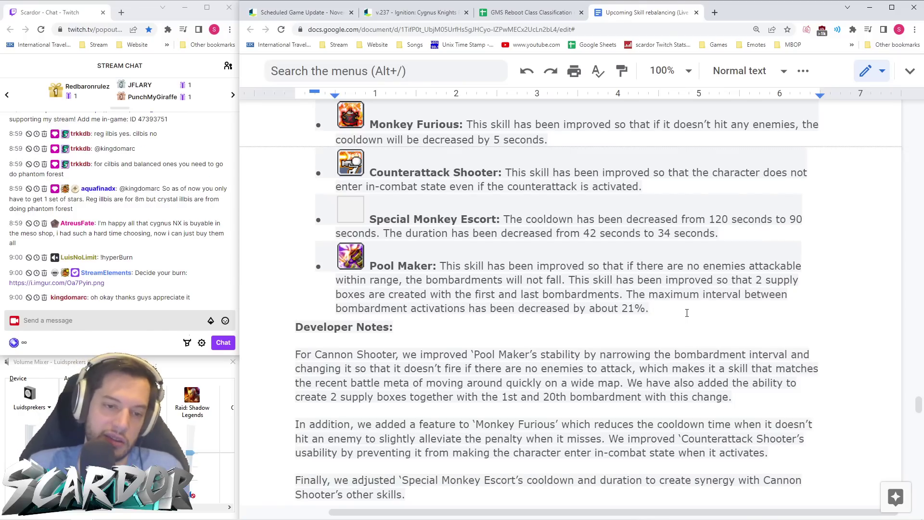
- Highlight the Soul Eclipse change text while reading, then clear it
{"action": "scroll", "coordinate": [534, 262], "scroll_direction": "down", "scroll_amount": 7}
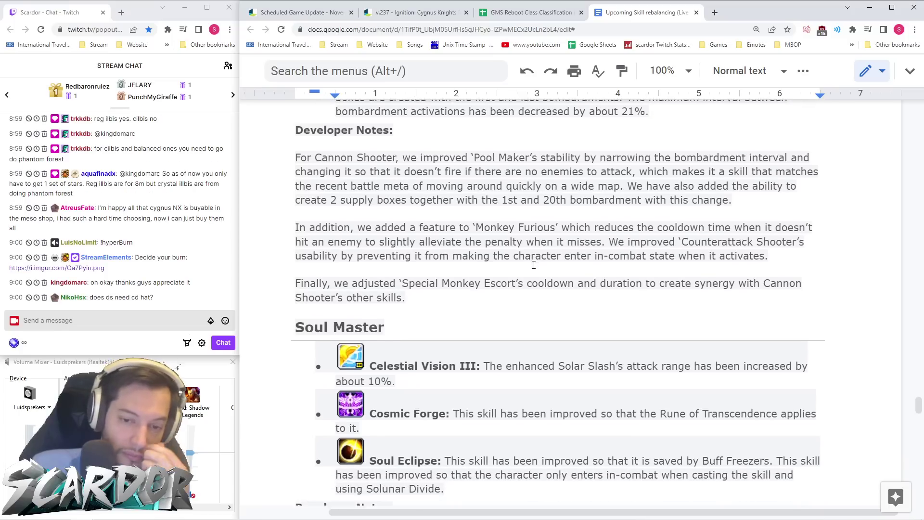
{"action": "scroll", "coordinate": [534, 262], "scroll_direction": "down", "scroll_amount": 3}
{"action": "scroll", "coordinate": [533, 262], "scroll_direction": "up", "scroll_amount": 2}
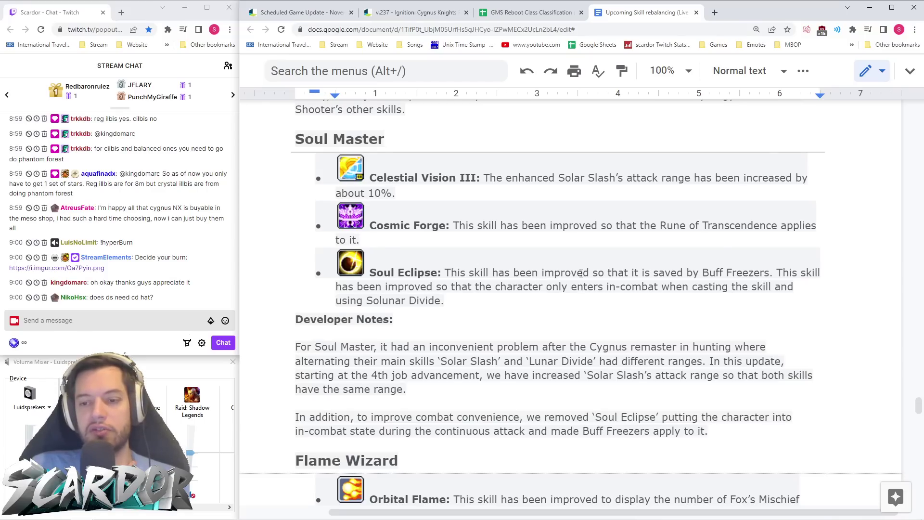
{"action": "left_click_drag", "start_coordinate": [555, 272], "coordinate": [775, 274]}
{"action": "left_click", "coordinate": [783, 288]}
{"action": "scroll", "coordinate": [646, 289], "scroll_direction": "up", "scroll_amount": 3}
{"action": "scroll", "coordinate": [648, 292], "scroll_direction": "down", "scroll_amount": 10}
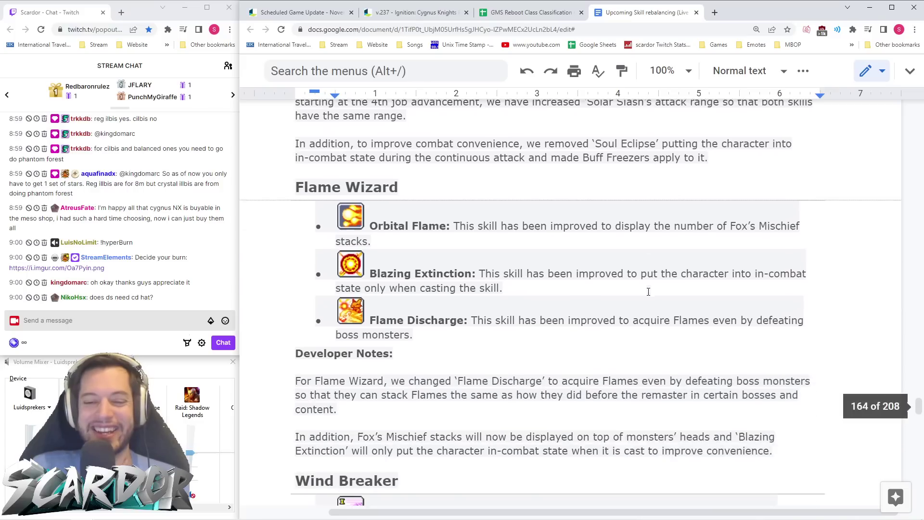
{"action": "scroll", "coordinate": [648, 292], "scroll_direction": "up", "scroll_amount": 1}
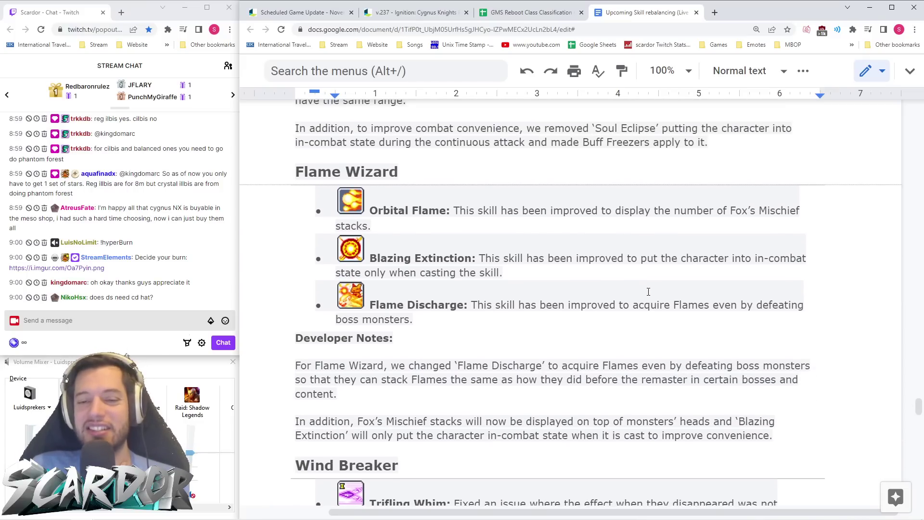
{"action": "scroll", "coordinate": [650, 291], "scroll_direction": "down", "scroll_amount": 6}
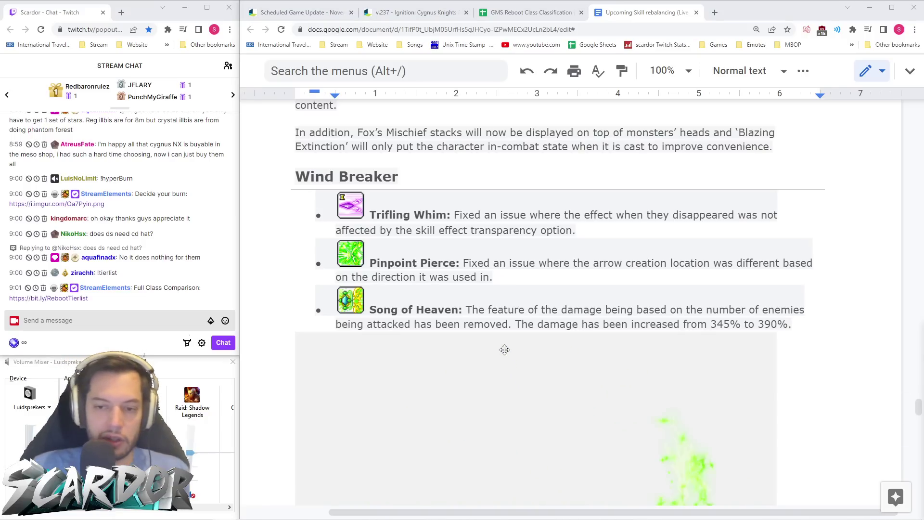
- Scroll through Wind Breaker's Fairy Turn notes down to Night Walker's Shadow Bats change
{"action": "scroll", "coordinate": [609, 284], "scroll_direction": "down", "scroll_amount": 2}
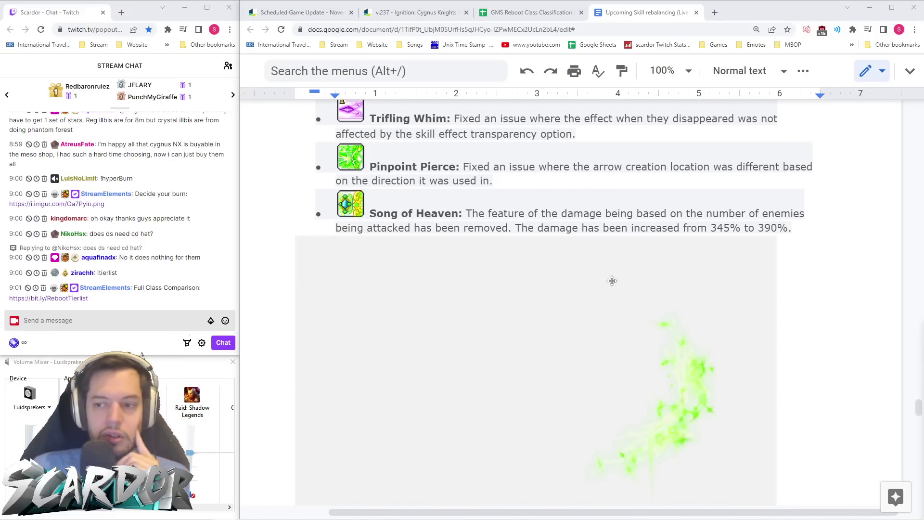
{"action": "scroll", "coordinate": [611, 282], "scroll_direction": "up", "scroll_amount": 3}
{"action": "scroll", "coordinate": [612, 283], "scroll_direction": "down", "scroll_amount": 8}
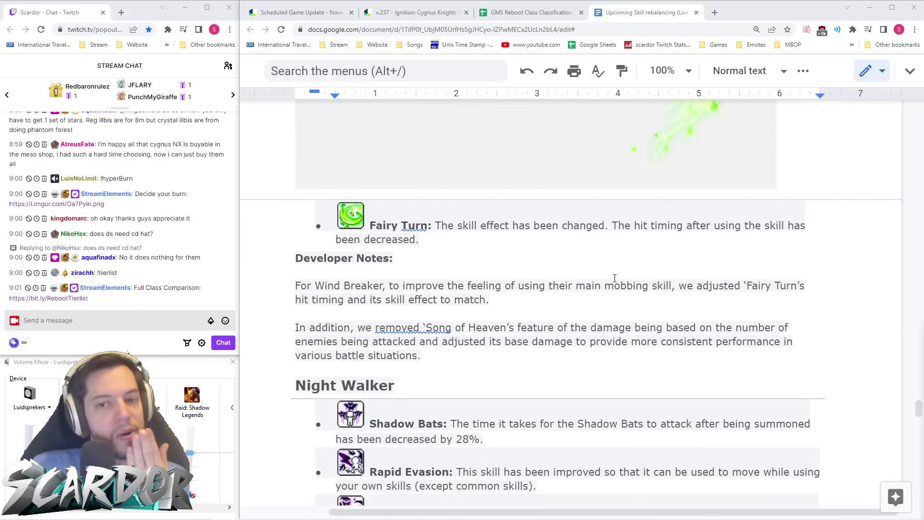
{"action": "scroll", "coordinate": [614, 279], "scroll_direction": "up", "scroll_amount": 5}
{"action": "scroll", "coordinate": [613, 279], "scroll_direction": "down", "scroll_amount": 2}
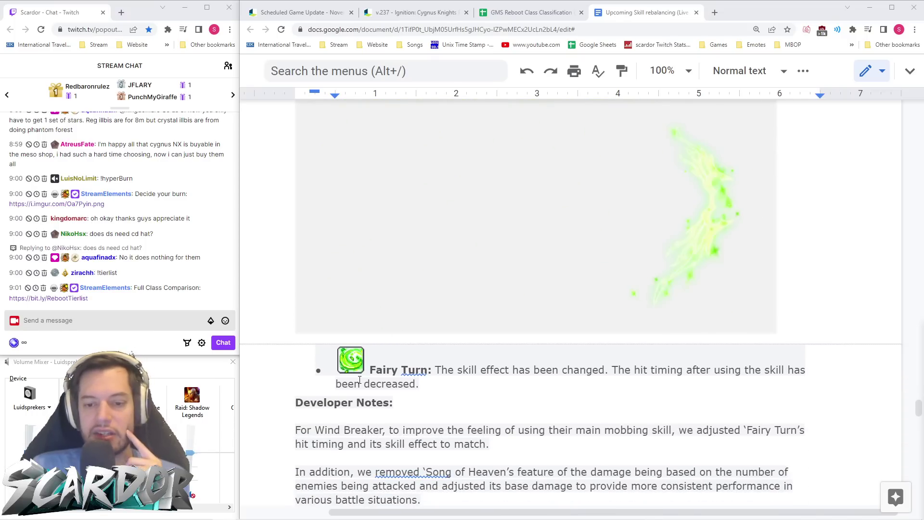
{"action": "scroll", "coordinate": [360, 378], "scroll_direction": "up", "scroll_amount": 2}
{"action": "scroll", "coordinate": [539, 237], "scroll_direction": "down", "scroll_amount": 2}
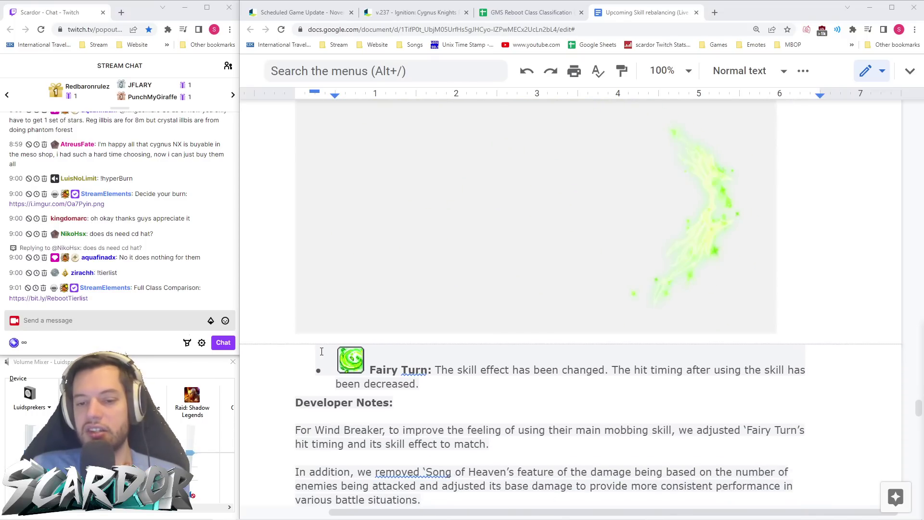
{"action": "scroll", "coordinate": [580, 269], "scroll_direction": "up", "scroll_amount": 1}
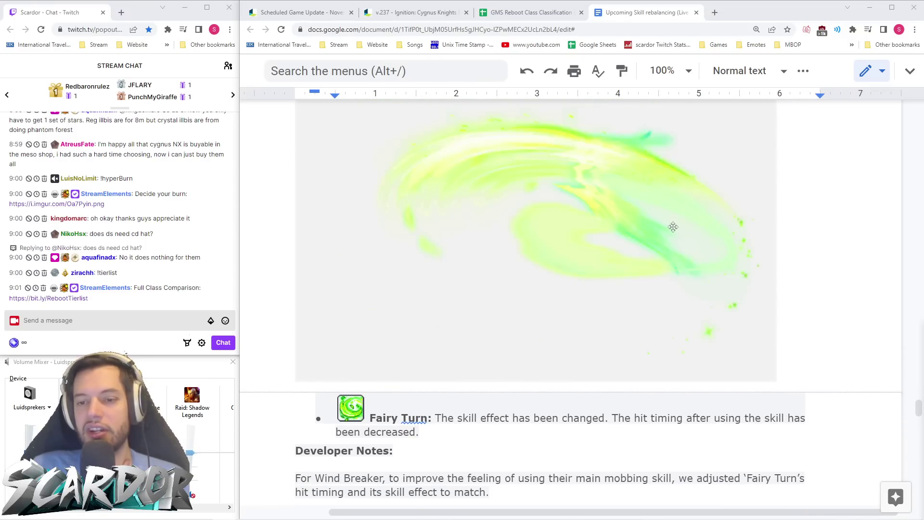
{"action": "scroll", "coordinate": [615, 304], "scroll_direction": "down", "scroll_amount": 2}
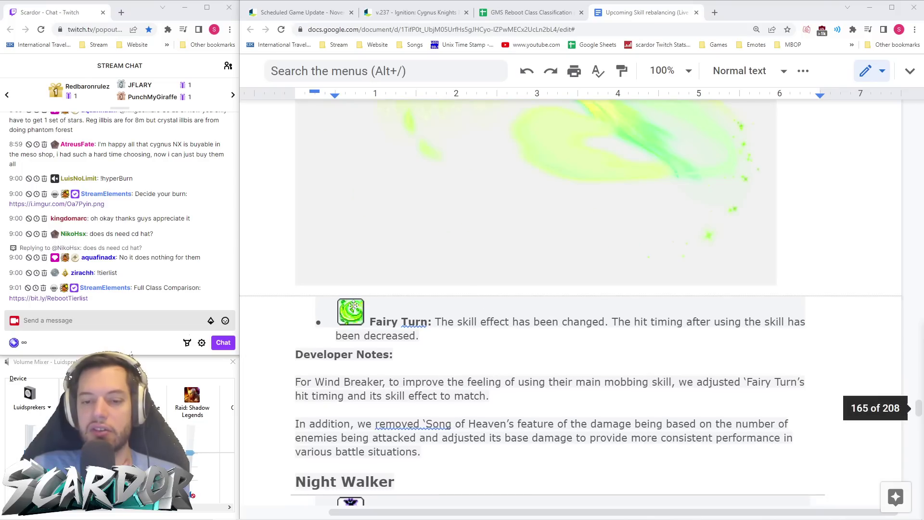
{"action": "scroll", "coordinate": [481, 343], "scroll_direction": "down", "scroll_amount": 3}
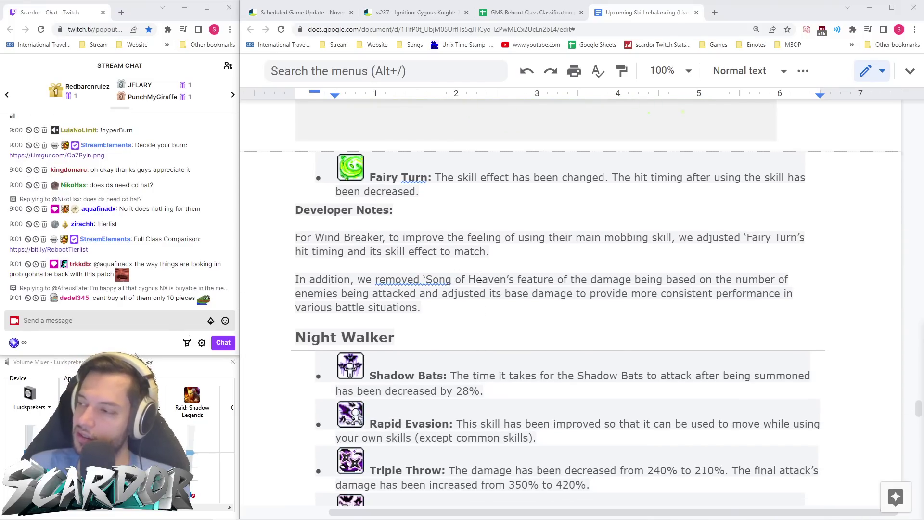
{"action": "scroll", "coordinate": [480, 277], "scroll_direction": "up", "scroll_amount": 6}
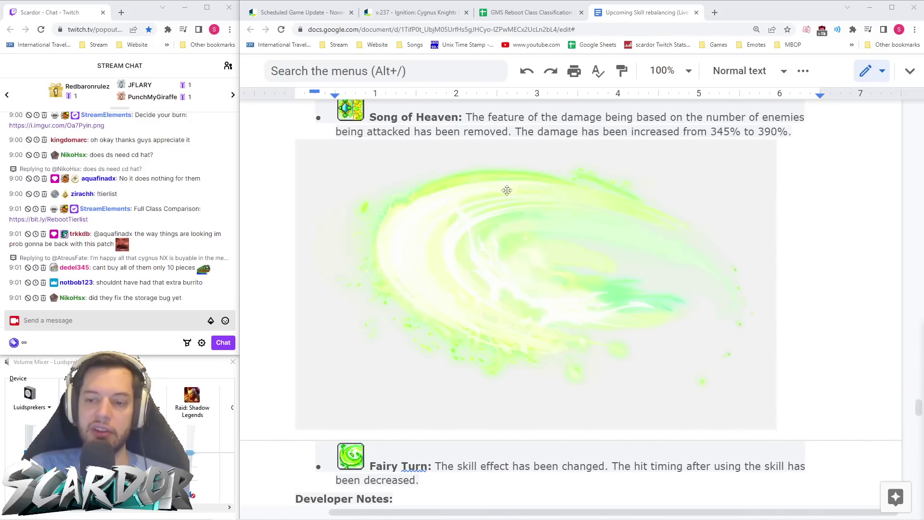
{"action": "scroll", "coordinate": [617, 308], "scroll_direction": "down", "scroll_amount": 4}
{"action": "scroll", "coordinate": [602, 325], "scroll_direction": "up", "scroll_amount": 4}
{"action": "scroll", "coordinate": [592, 289], "scroll_direction": "down", "scroll_amount": 4}
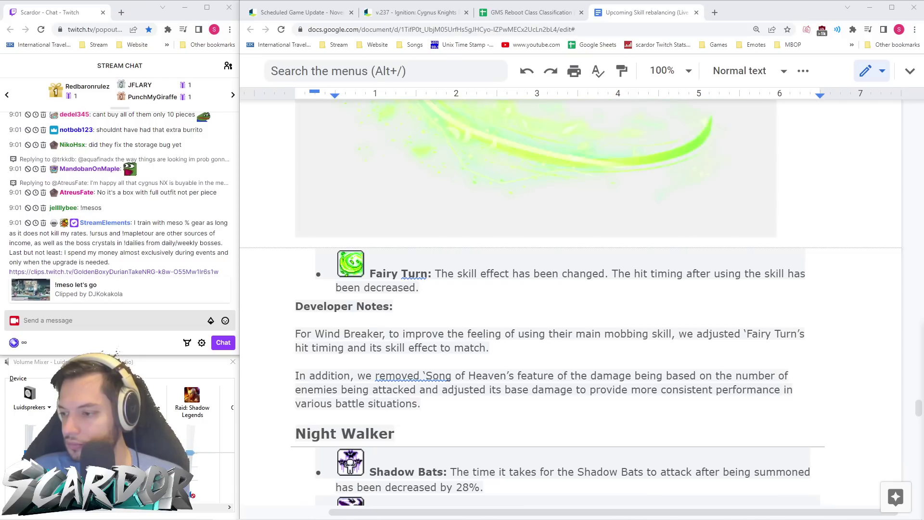
- Read Night Walker's changes from Triple Throw damage through Shadow Momentum to the developer notes
{"action": "scroll", "coordinate": [577, 291], "scroll_direction": "down", "scroll_amount": 7}
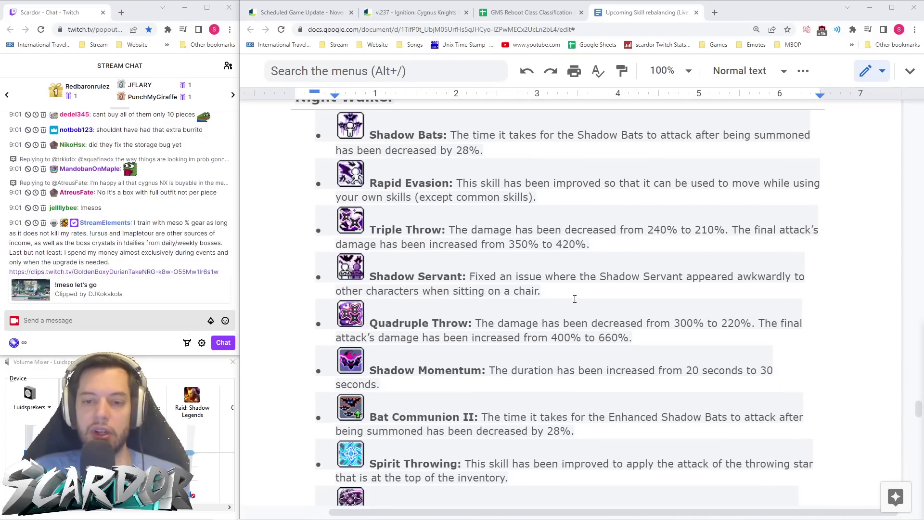
{"action": "scroll", "coordinate": [585, 292], "scroll_direction": "up", "scroll_amount": 1}
{"action": "scroll", "coordinate": [676, 205], "scroll_direction": "down", "scroll_amount": 1}
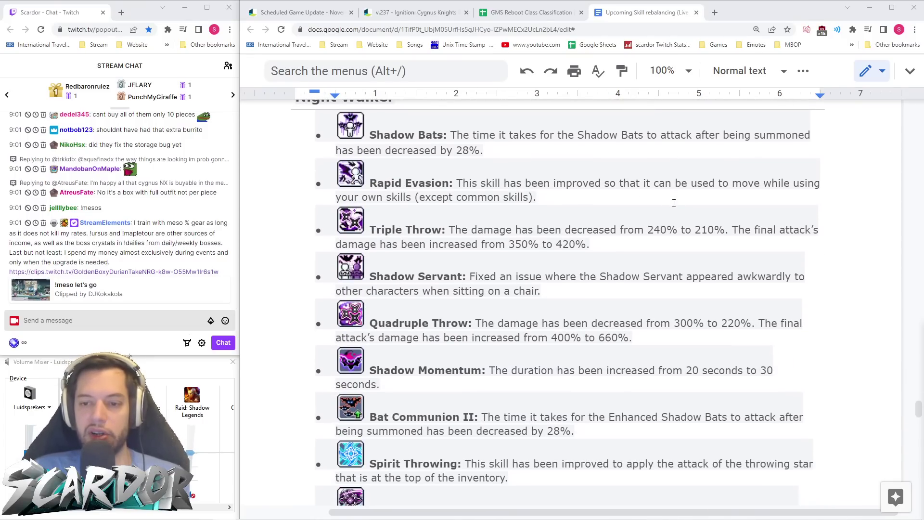
{"action": "scroll", "coordinate": [576, 184], "scroll_direction": "down", "scroll_amount": 1}
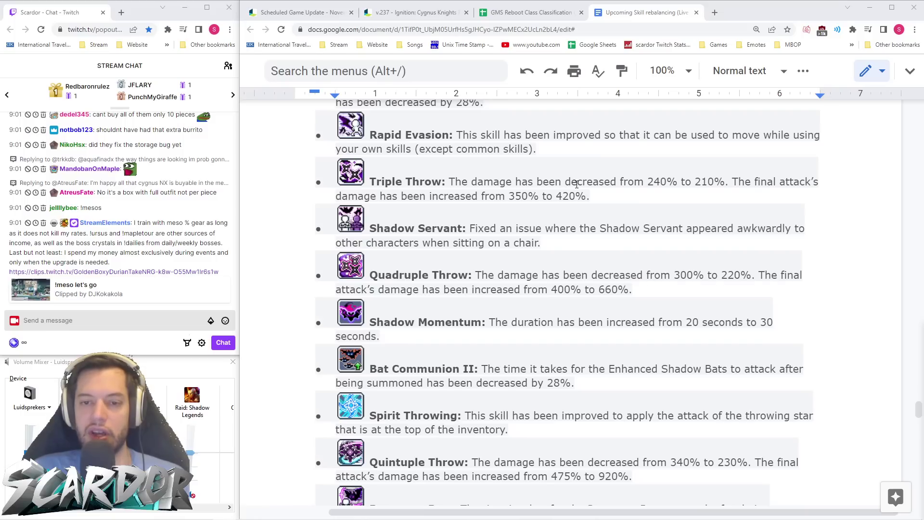
{"action": "left_click_drag", "start_coordinate": [650, 199], "coordinate": [704, 198]}
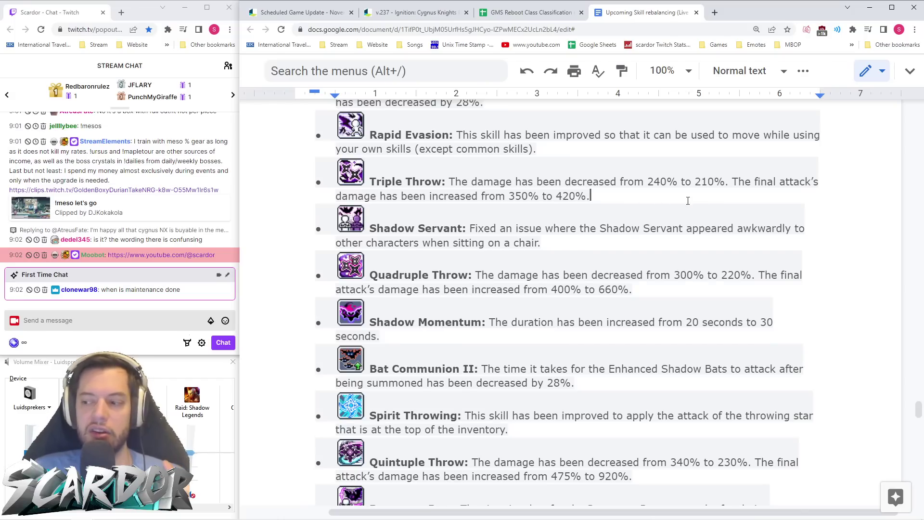
{"action": "key", "text": "alt+Tab"}
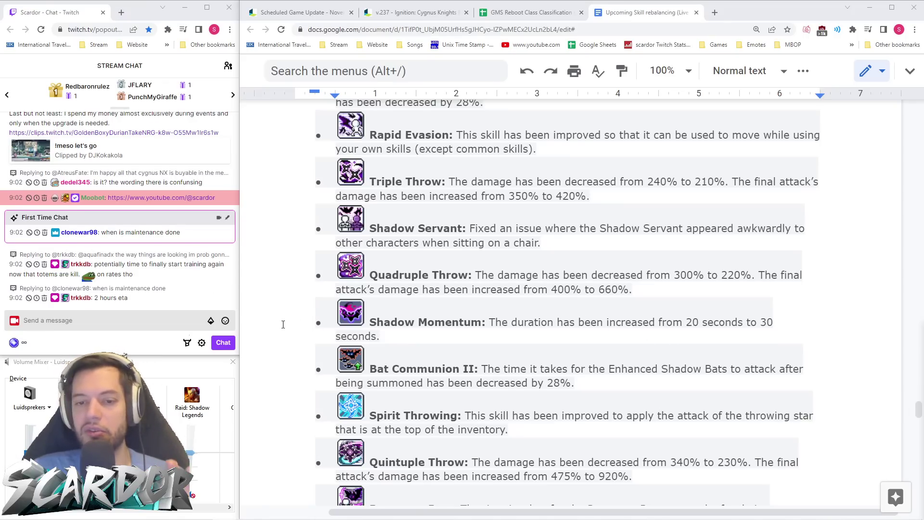
{"action": "left_click", "coordinate": [351, 313]}
{"action": "left_click", "coordinate": [832, 331]}
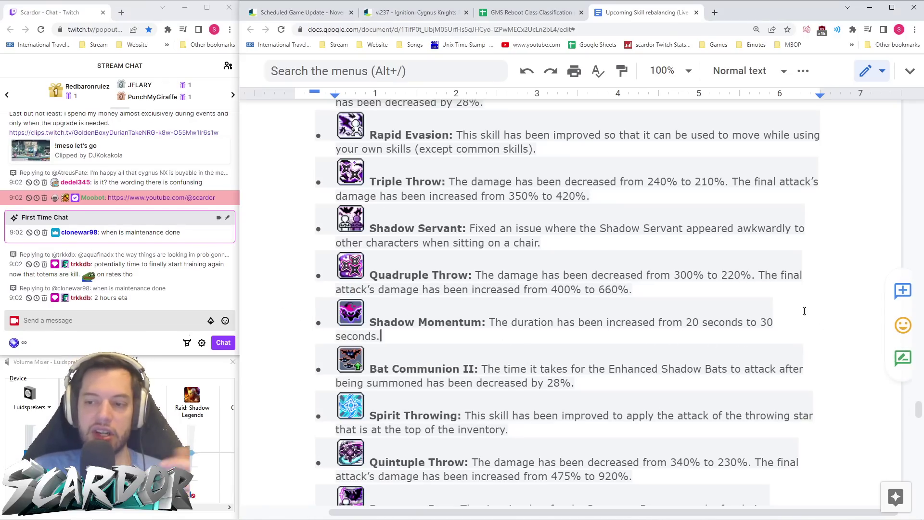
{"action": "scroll", "coordinate": [770, 303], "scroll_direction": "down", "scroll_amount": 6}
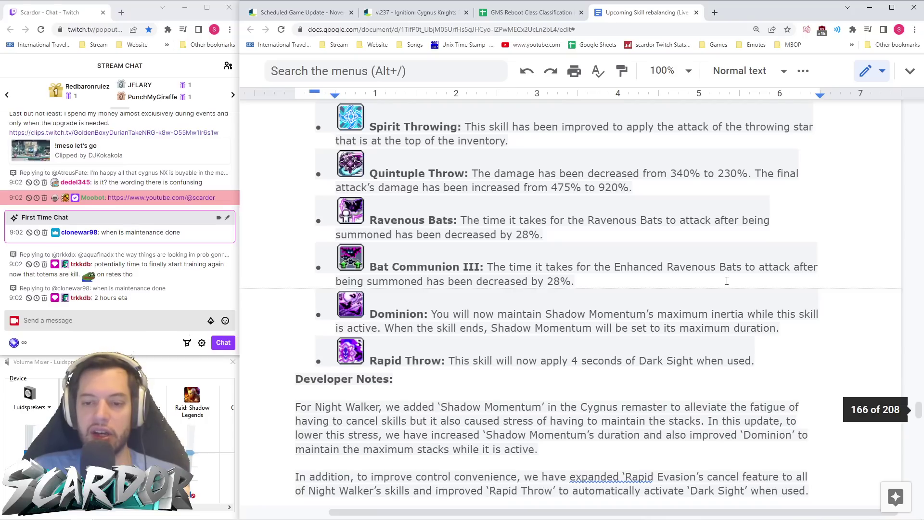
- Scroll past Striker's developer notes to Mikhail's Rho Aias Blink and Aran's Combat Step changes
{"action": "scroll", "coordinate": [643, 191], "scroll_direction": "down", "scroll_amount": 10}
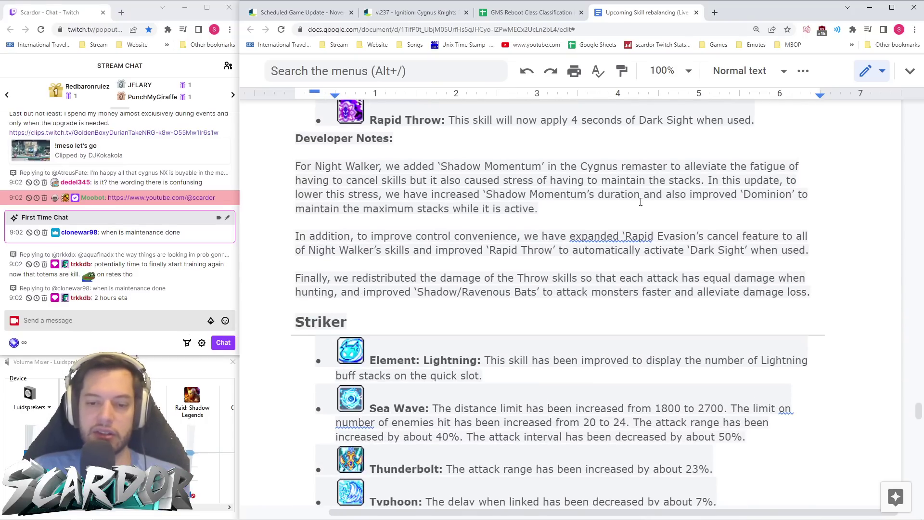
{"action": "scroll", "coordinate": [641, 201], "scroll_direction": "down", "scroll_amount": 1}
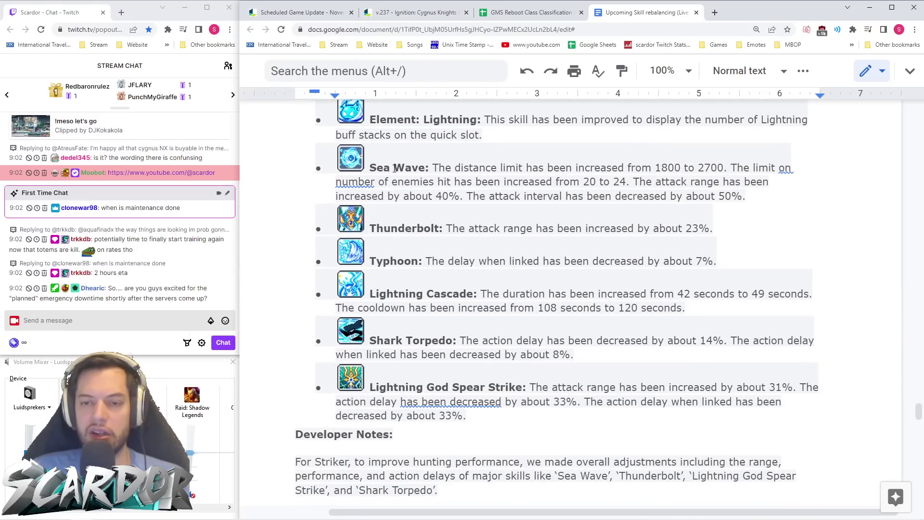
{"action": "scroll", "coordinate": [558, 206], "scroll_direction": "up", "scroll_amount": 1}
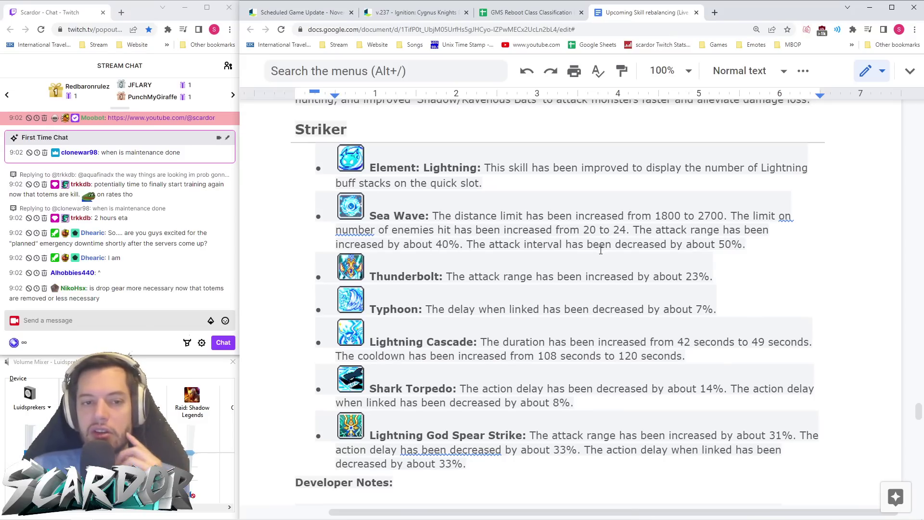
{"action": "scroll", "coordinate": [577, 239], "scroll_direction": "down", "scroll_amount": 2}
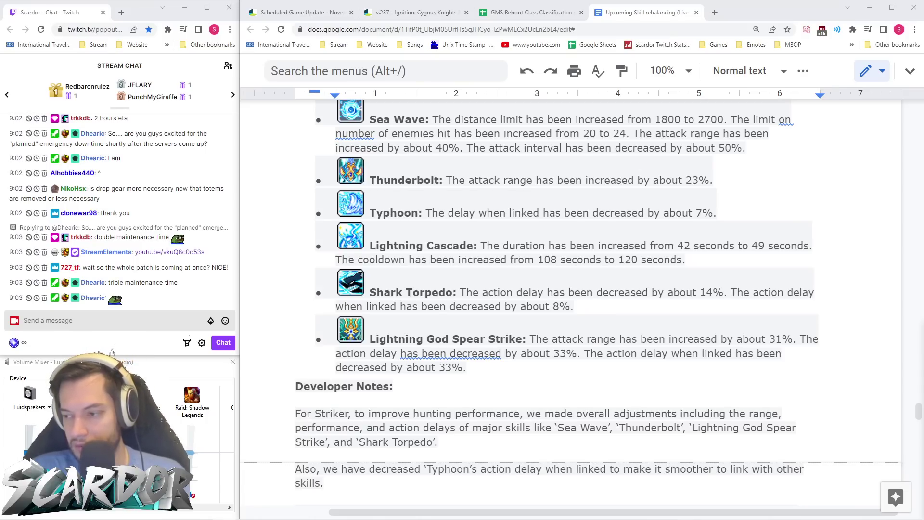
{"action": "scroll", "coordinate": [607, 301], "scroll_direction": "down", "scroll_amount": 7}
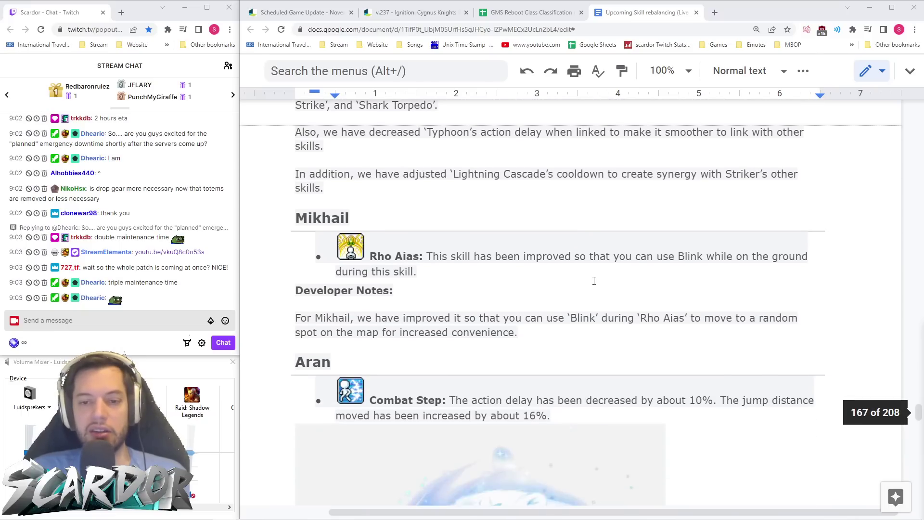
{"action": "scroll", "coordinate": [901, 374], "scroll_direction": "up", "scroll_amount": 5}
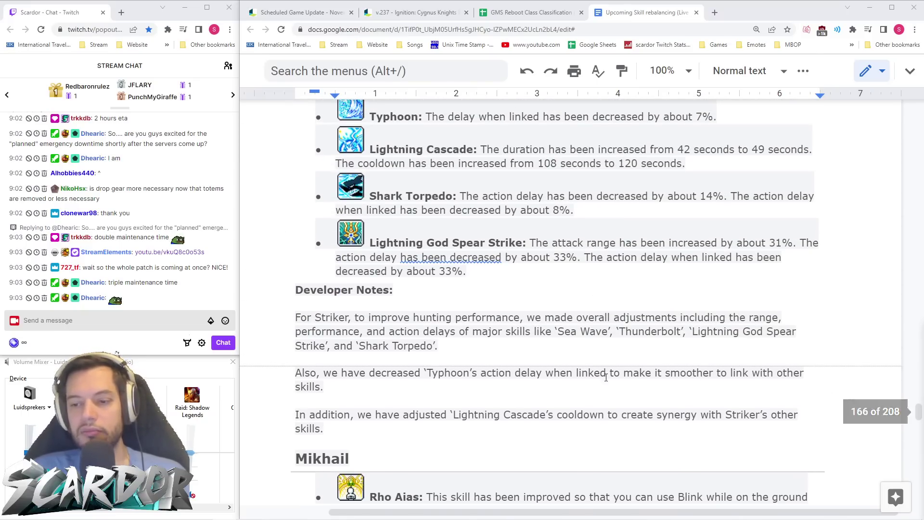
{"action": "left_click", "coordinate": [487, 288]}
{"action": "scroll", "coordinate": [500, 294], "scroll_direction": "up", "scroll_amount": 3}
{"action": "scroll", "coordinate": [500, 295], "scroll_direction": "up", "scroll_amount": 3}
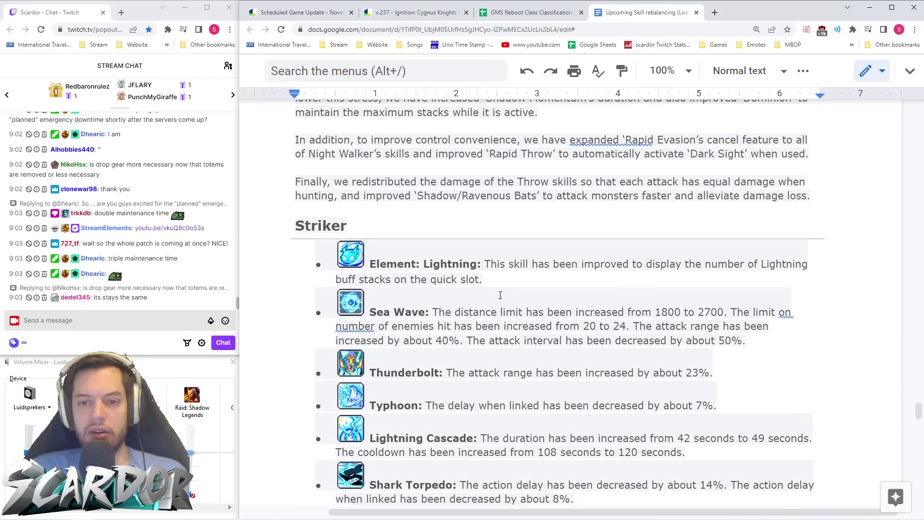
{"action": "scroll", "coordinate": [641, 187], "scroll_direction": "down", "scroll_amount": 4}
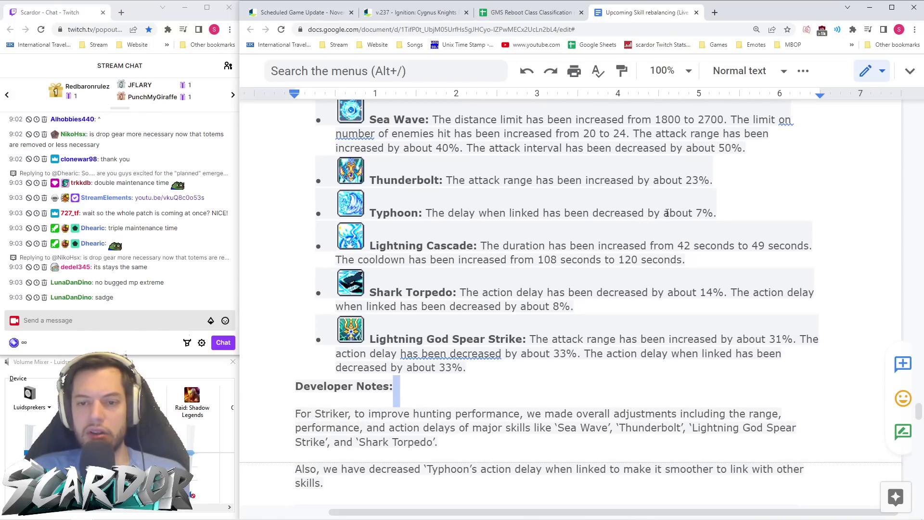
{"action": "scroll", "coordinate": [530, 207], "scroll_direction": "down", "scroll_amount": 1}
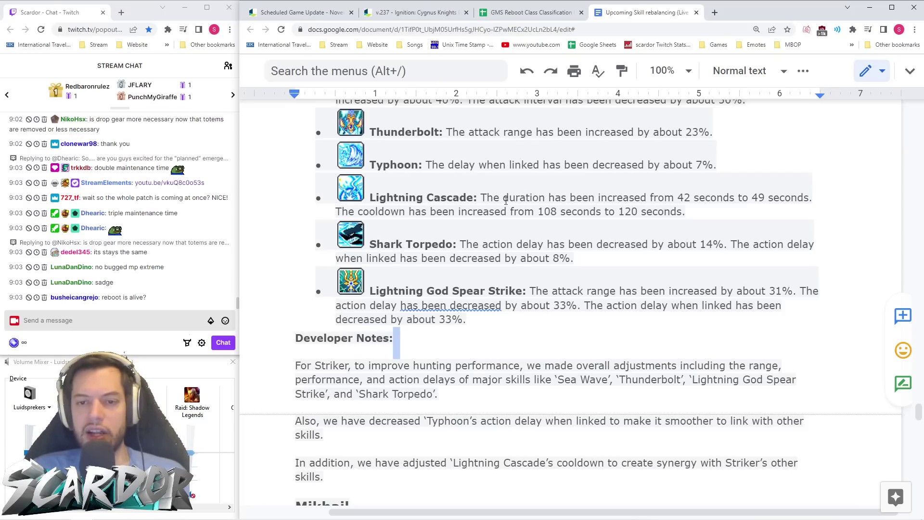
{"action": "mouse_move", "coordinate": [693, 212]}
{"action": "left_mouse_down"}
{"action": "mouse_move", "coordinate": [518, 212]}
{"action": "mouse_move", "coordinate": [692, 211]}
{"action": "left_mouse_up"}
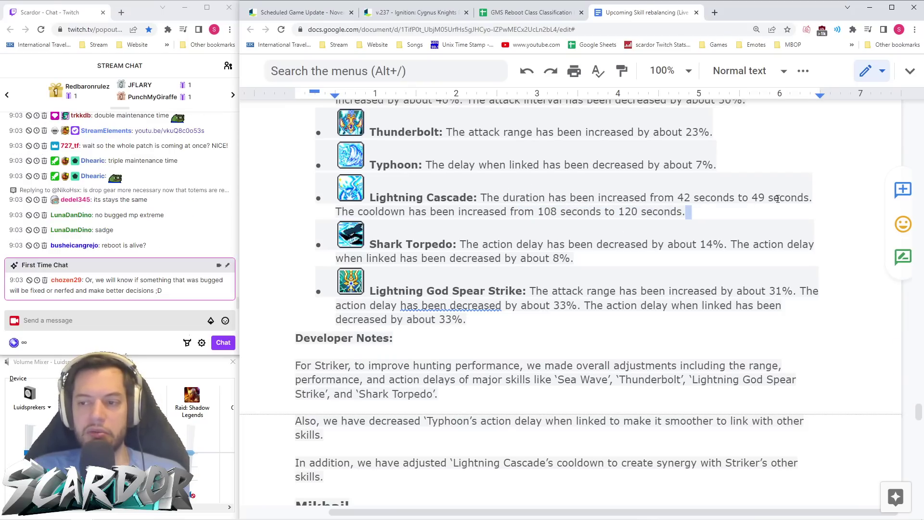
{"action": "left_click", "coordinate": [727, 245]}
{"action": "scroll", "coordinate": [727, 236], "scroll_direction": "down", "scroll_amount": 1}
{"action": "scroll", "coordinate": [727, 228], "scroll_direction": "down", "scroll_amount": 2}
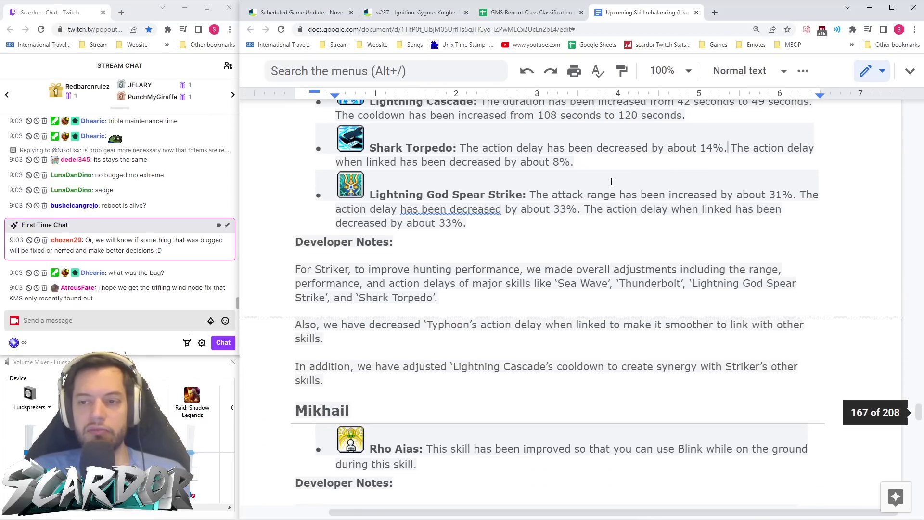
{"action": "scroll", "coordinate": [731, 211], "scroll_direction": "up", "scroll_amount": 1}
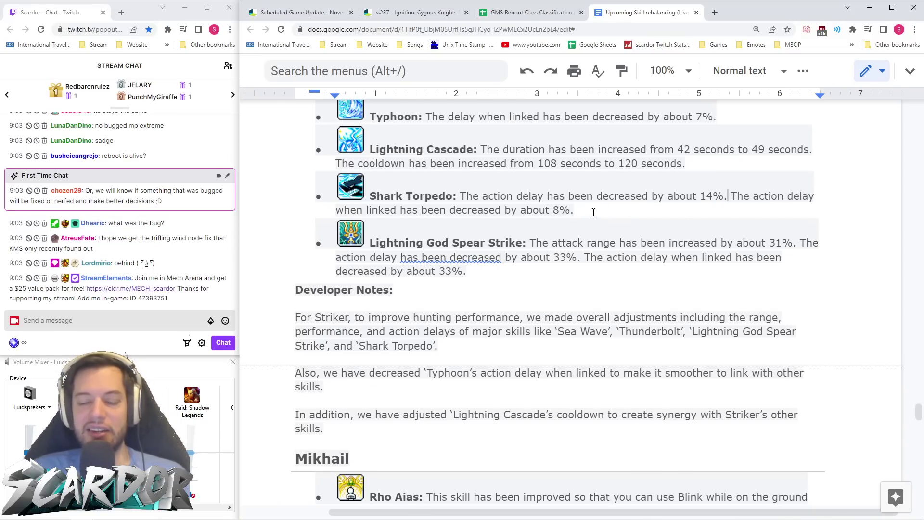
{"action": "scroll", "coordinate": [619, 213], "scroll_direction": "down", "scroll_amount": 1}
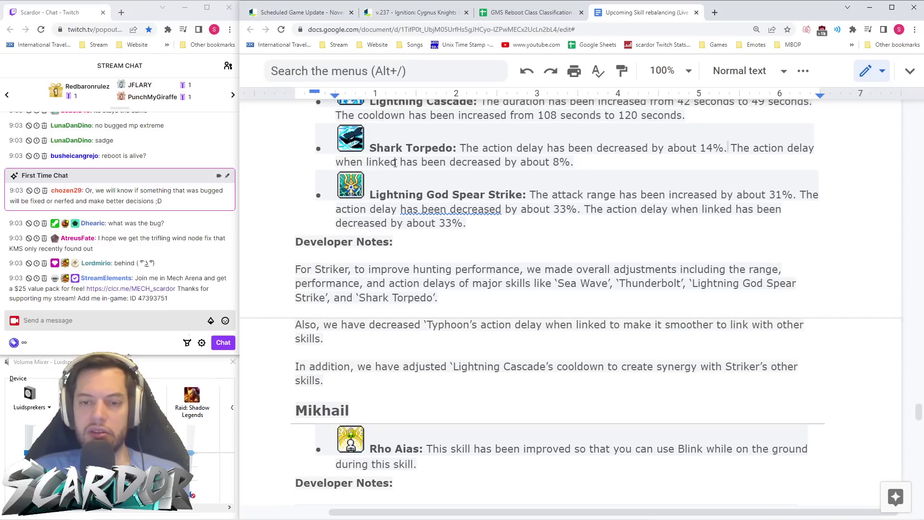
{"action": "scroll", "coordinate": [434, 202], "scroll_direction": "up", "scroll_amount": 6}
{"action": "scroll", "coordinate": [454, 254], "scroll_direction": "down", "scroll_amount": 2}
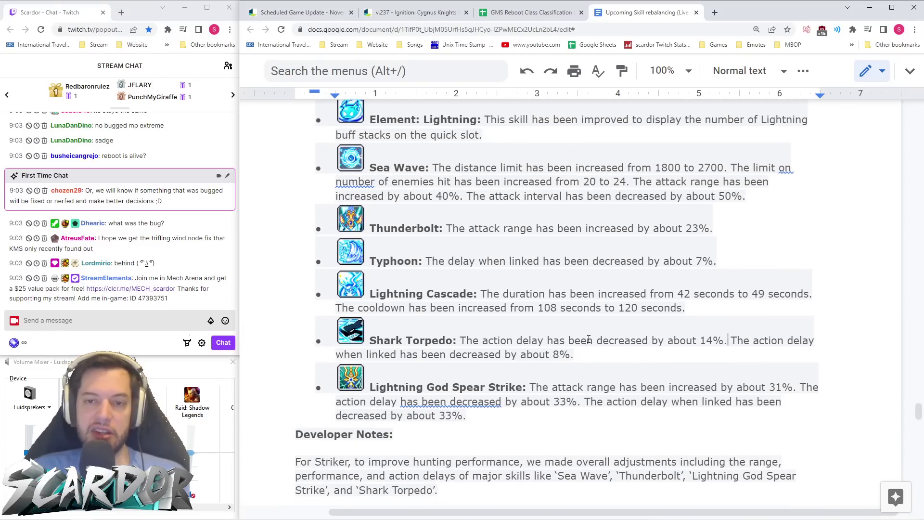
{"action": "scroll", "coordinate": [589, 339], "scroll_direction": "down", "scroll_amount": 9}
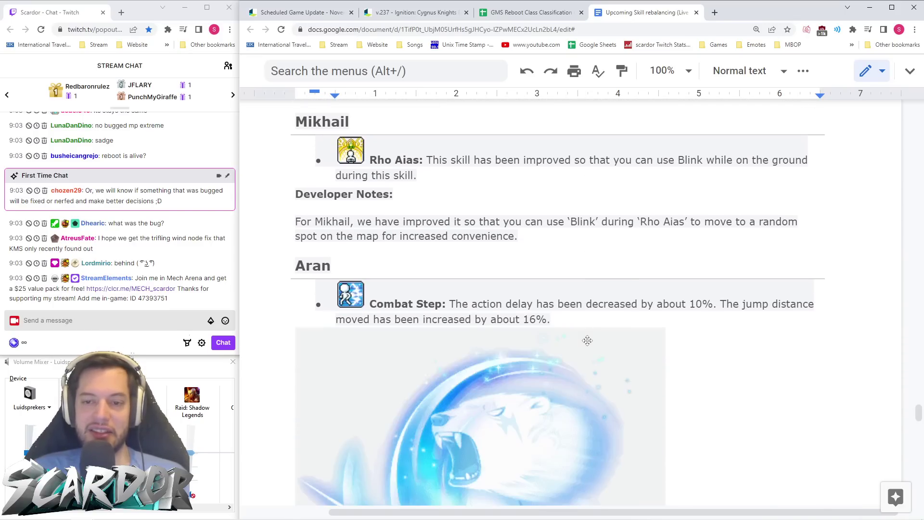
- Scroll back through Twitch chat, then resume it at the newest messages
{"action": "scroll", "coordinate": [587, 340], "scroll_direction": "up", "scroll_amount": 1}
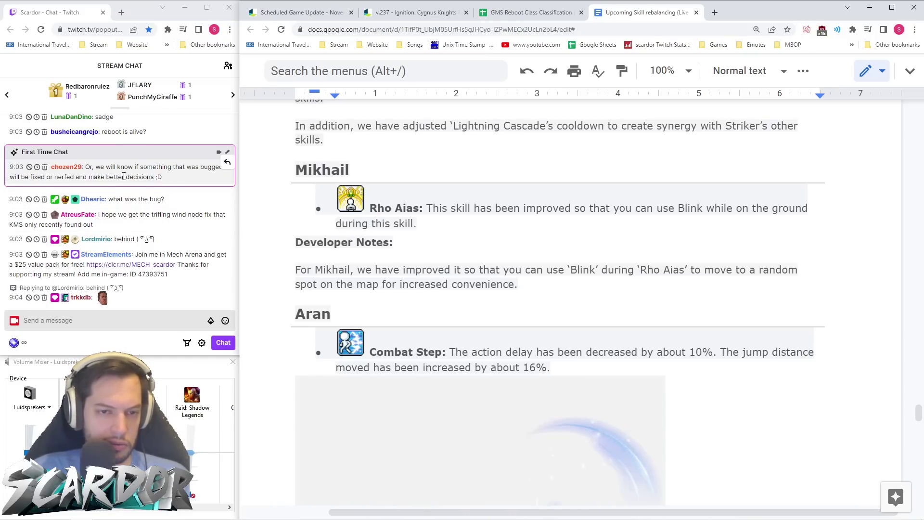
{"action": "scroll", "coordinate": [128, 212], "scroll_direction": "up", "scroll_amount": 2}
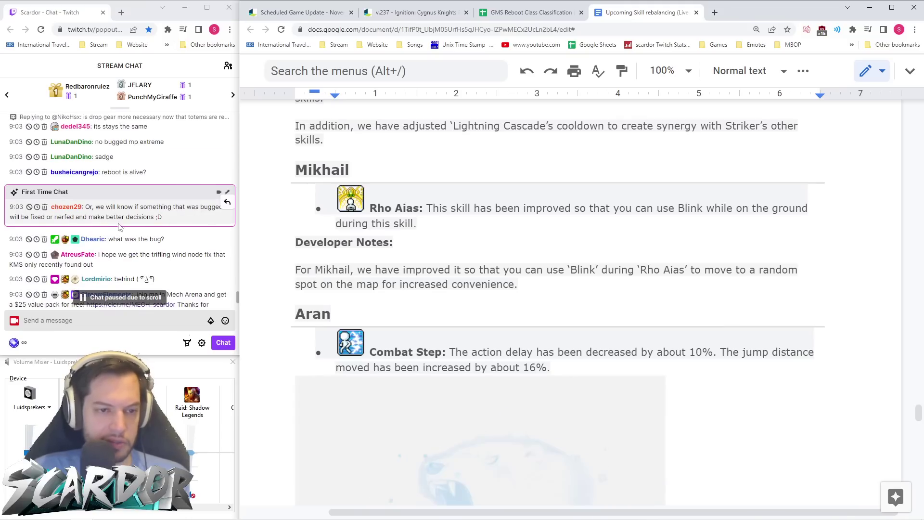
{"action": "scroll", "coordinate": [173, 235], "scroll_direction": "down", "scroll_amount": 4}
{"action": "left_click", "coordinate": [614, 250]}
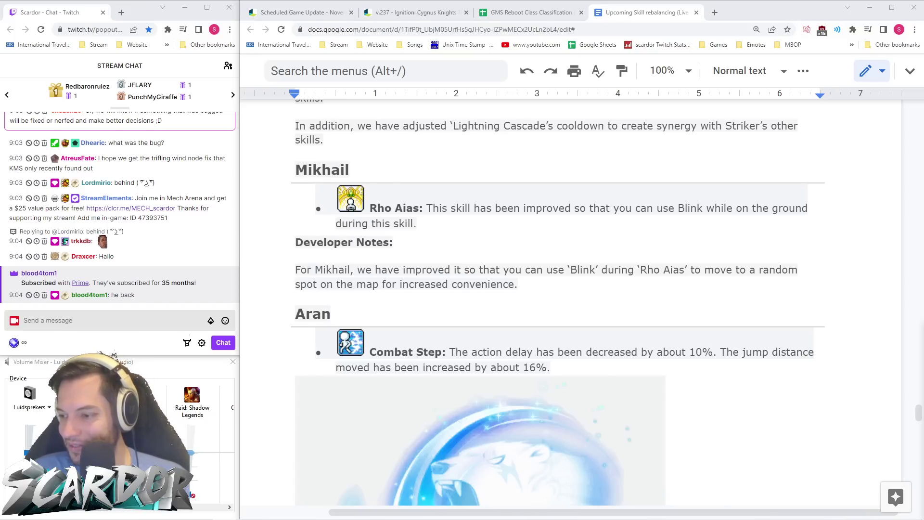
- Post the 'scardoPepe c' emote message in Twitch chat and return to the Mikhail notes
{"action": "left_click", "coordinate": [72, 319]}
{"action": "type", "text": "scardoPepe c"}
{"action": "key", "text": "Return"}
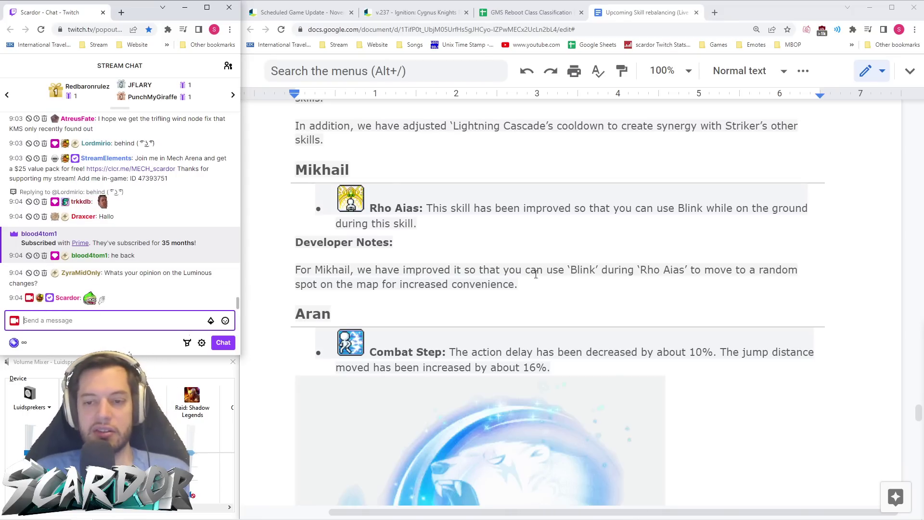
{"action": "left_click", "coordinate": [565, 271]}
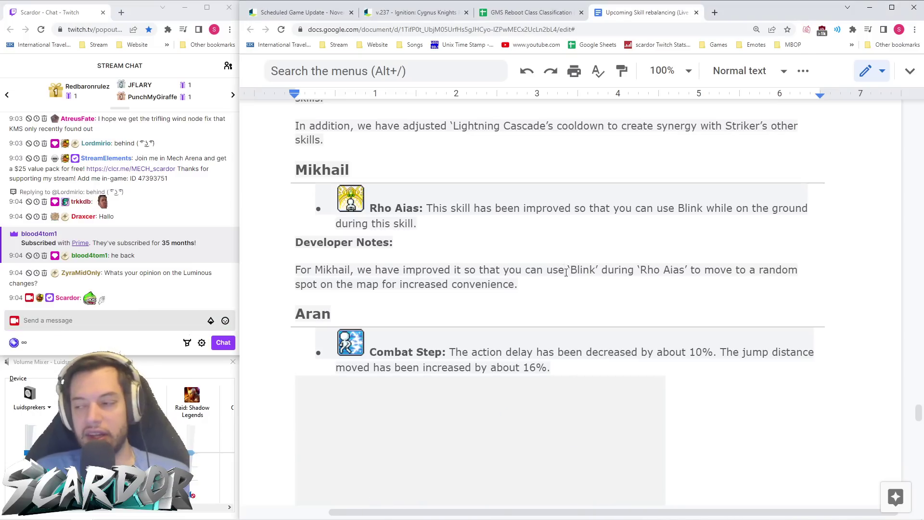
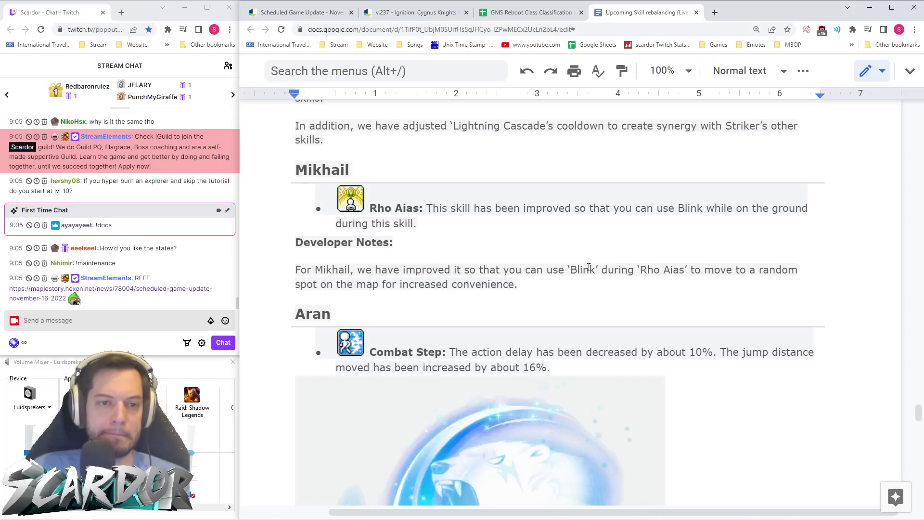
- Look up Luminous's row in the class classification spreadsheet, then return to the patch notes
{"action": "scroll", "coordinate": [224, 237], "scroll_direction": "up", "scroll_amount": 2}
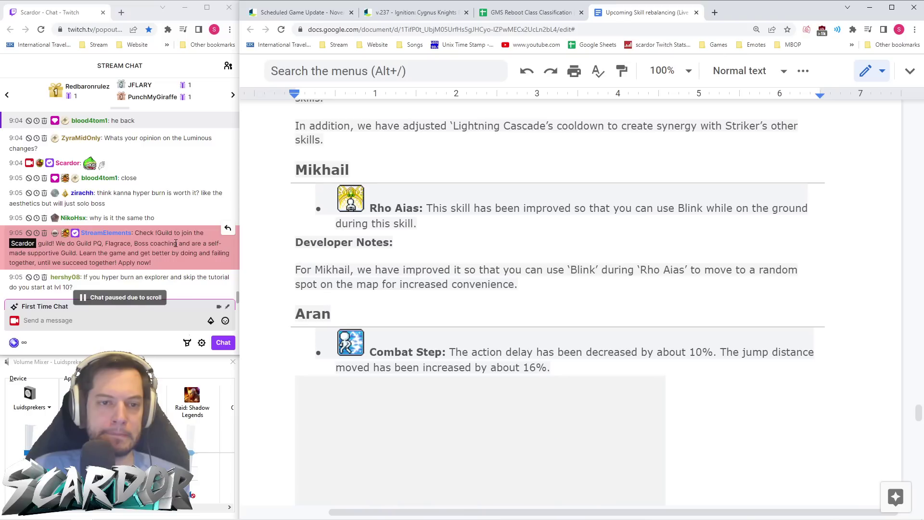
{"action": "scroll", "coordinate": [175, 243], "scroll_direction": "down", "scroll_amount": 3}
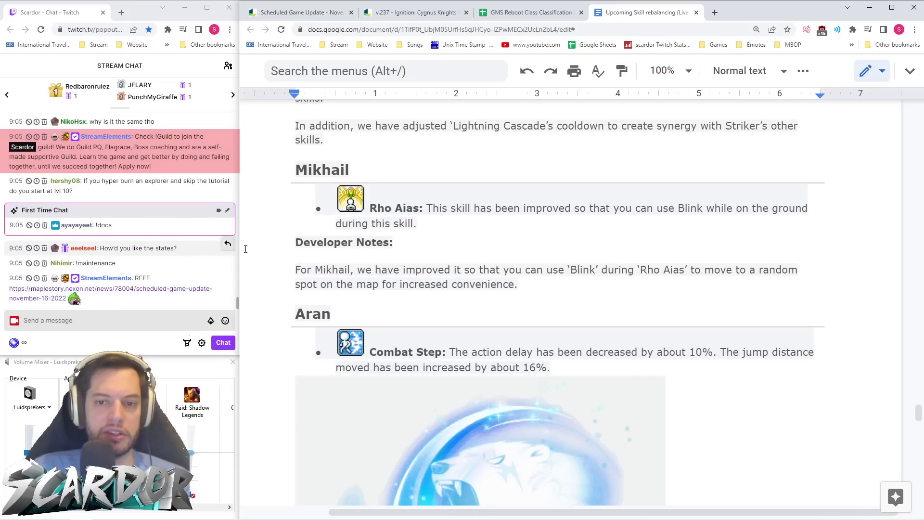
{"action": "left_click", "coordinate": [596, 240]}
{"action": "left_click", "coordinate": [529, 12]}
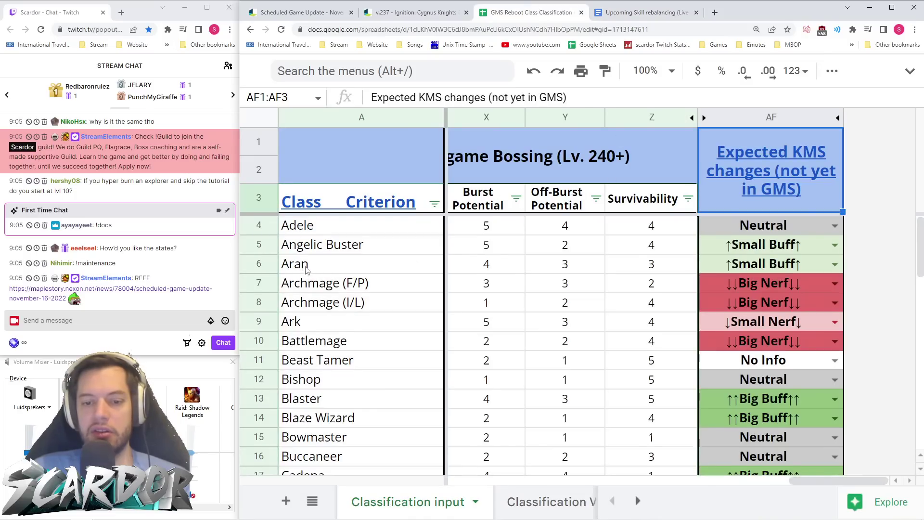
{"action": "scroll", "coordinate": [304, 269], "scroll_direction": "down", "scroll_amount": 8}
{"action": "left_click", "coordinate": [259, 360]}
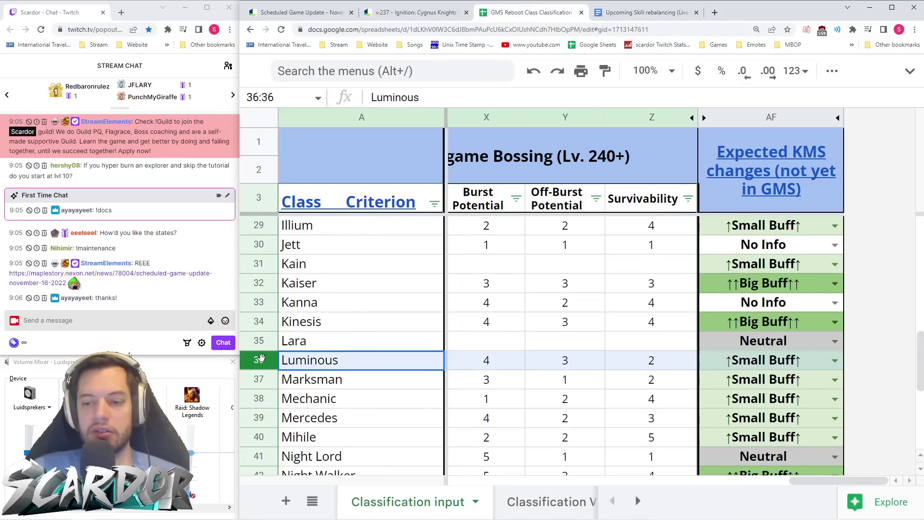
{"action": "left_click", "coordinate": [646, 12]}
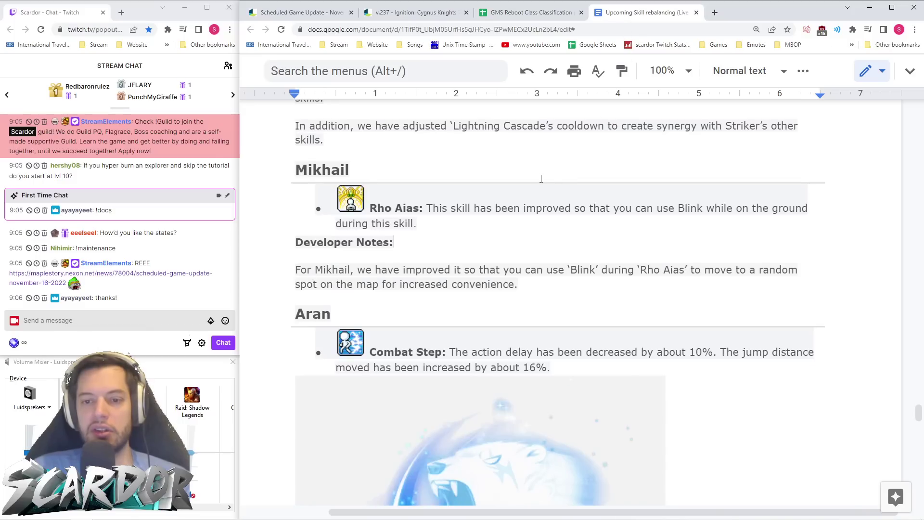
- Read down past Mikhail's notes through Aran's skill changes
{"action": "left_click", "coordinate": [601, 295]}
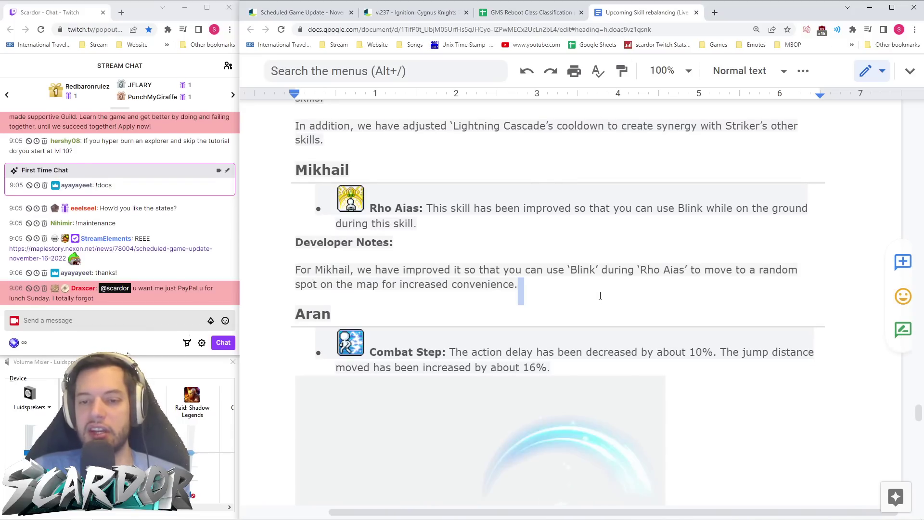
{"action": "scroll", "coordinate": [602, 296], "scroll_direction": "down", "scroll_amount": 3}
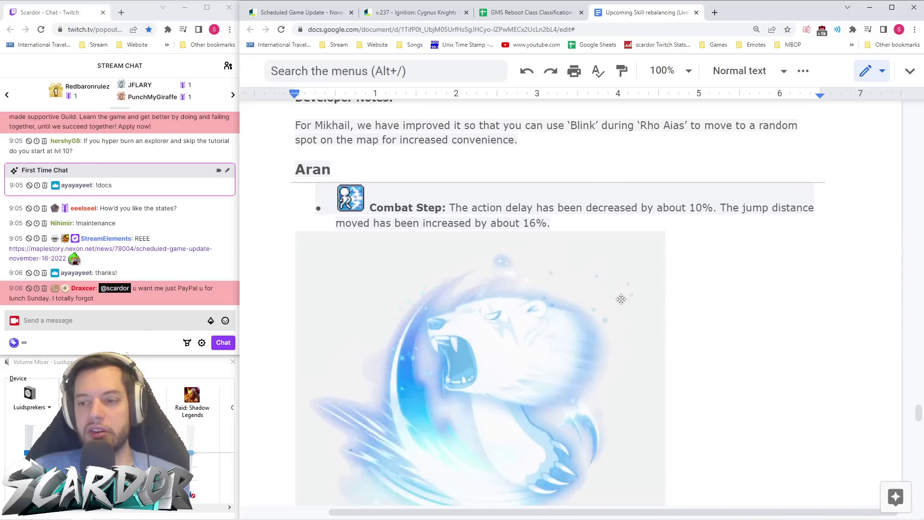
{"action": "scroll", "coordinate": [621, 299], "scroll_direction": "down", "scroll_amount": 1}
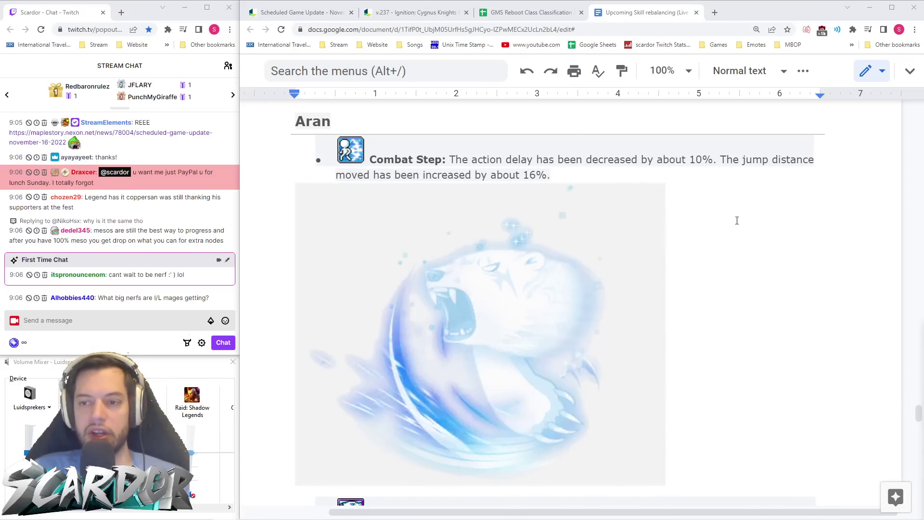
{"action": "left_click", "coordinate": [741, 222]}
{"action": "scroll", "coordinate": [744, 224], "scroll_direction": "up", "scroll_amount": 1}
{"action": "scroll", "coordinate": [746, 227], "scroll_direction": "down", "scroll_amount": 2}
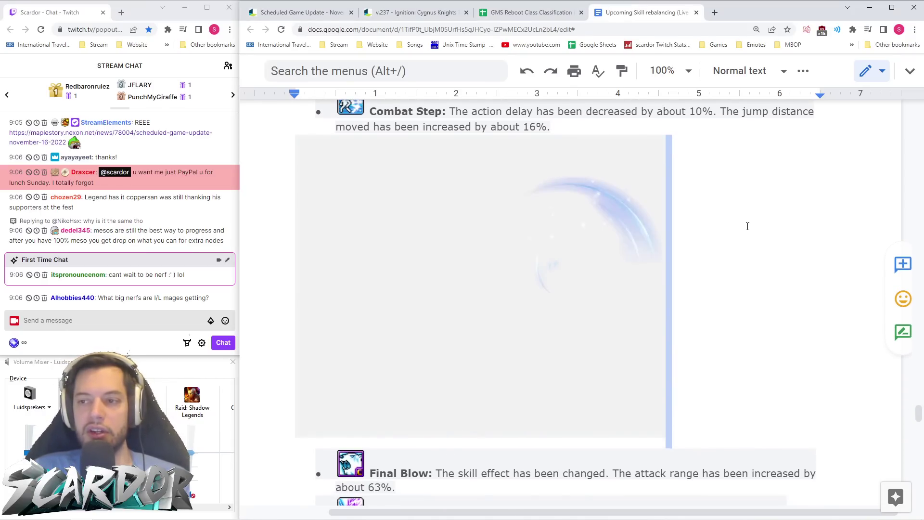
{"action": "scroll", "coordinate": [747, 226], "scroll_direction": "up", "scroll_amount": 1}
{"action": "scroll", "coordinate": [748, 226], "scroll_direction": "down", "scroll_amount": 2}
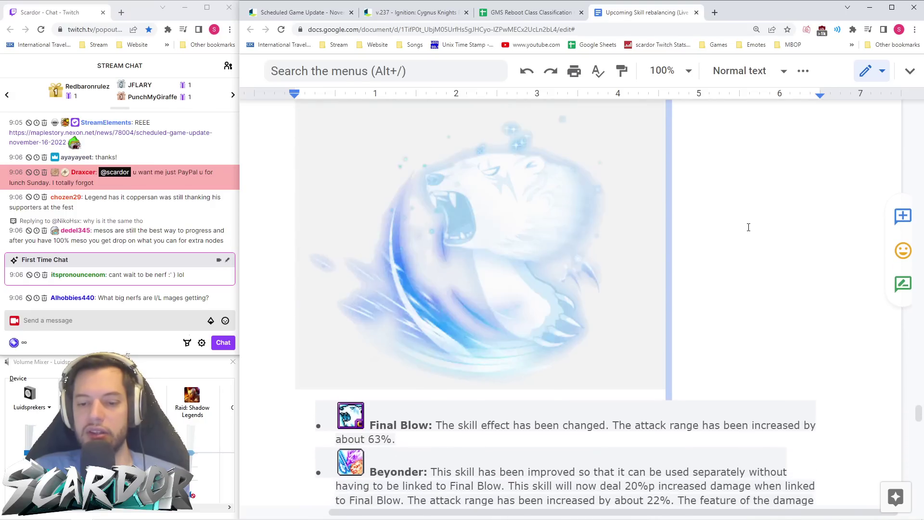
{"action": "scroll", "coordinate": [751, 231], "scroll_direction": "up", "scroll_amount": 3}
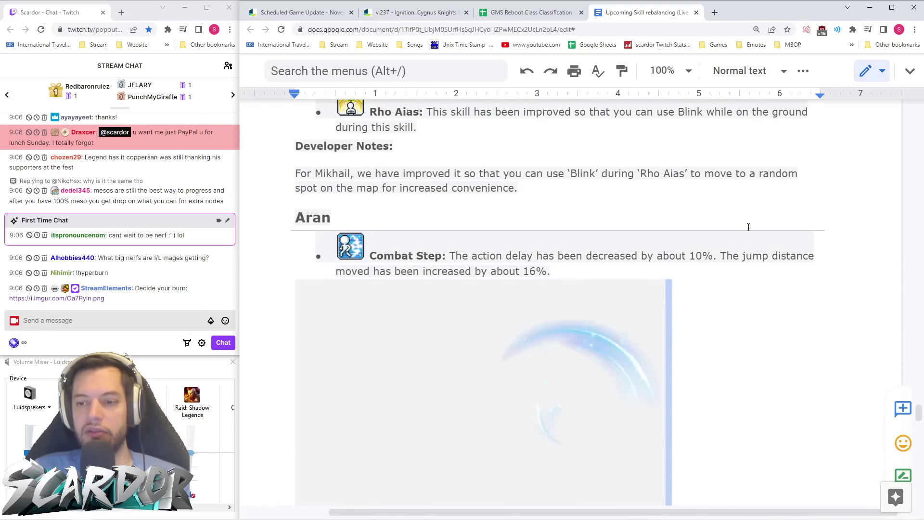
{"action": "scroll", "coordinate": [780, 287], "scroll_direction": "down", "scroll_amount": 3}
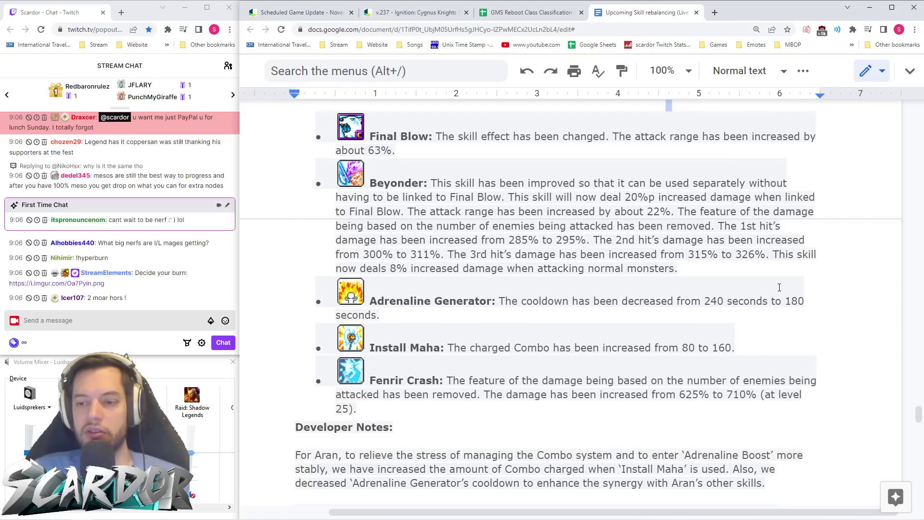
{"action": "scroll", "coordinate": [769, 245], "scroll_direction": "down", "scroll_amount": 1}
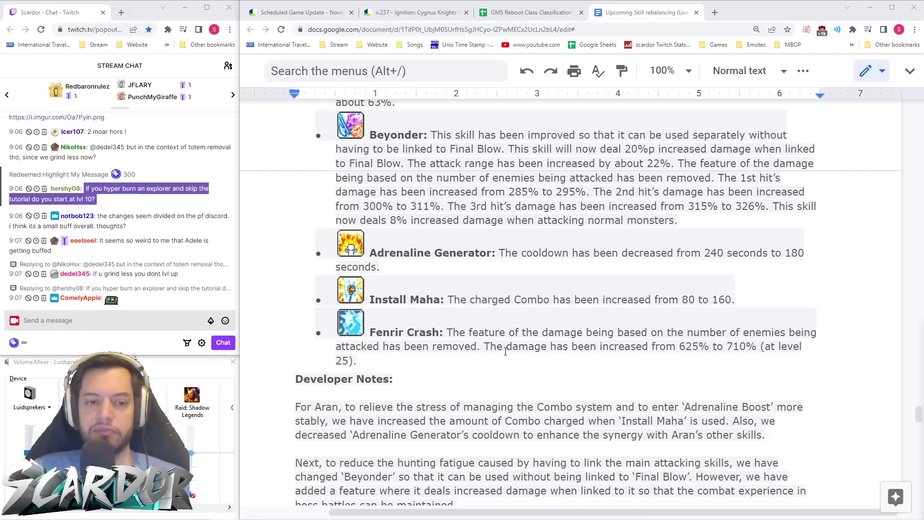
{"action": "scroll", "coordinate": [516, 351], "scroll_direction": "down", "scroll_amount": 1}
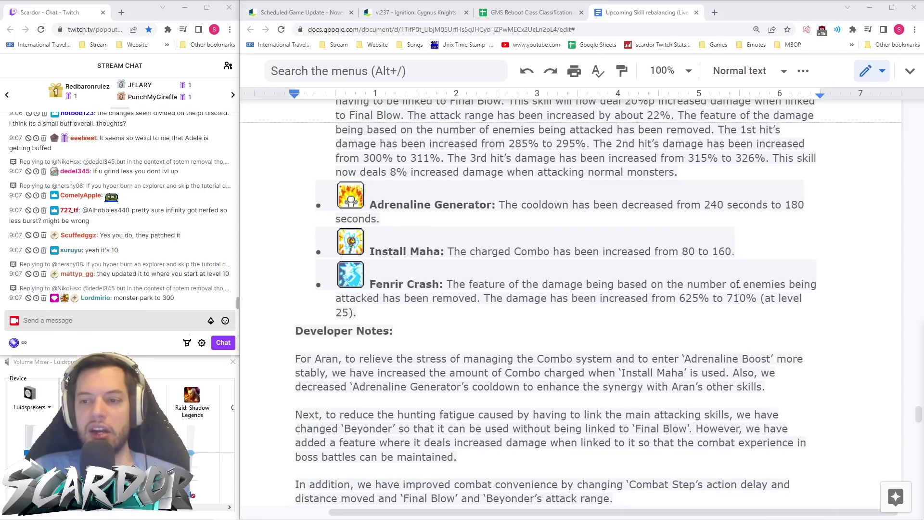
- Read Aran's developer notes and continue to Evan's skill list
{"action": "left_click", "coordinate": [702, 329]}
{"action": "scroll", "coordinate": [702, 331], "scroll_direction": "down", "scroll_amount": 2}
{"action": "left_click", "coordinate": [698, 332]}
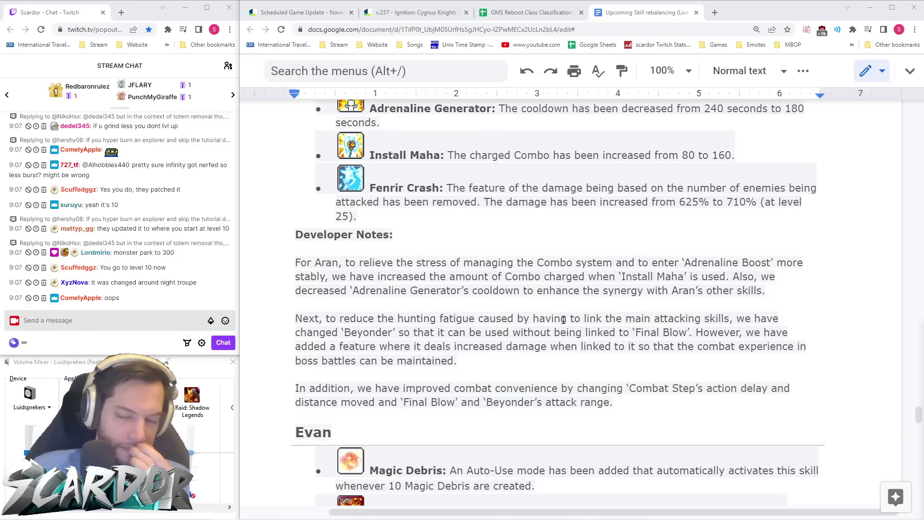
{"action": "scroll", "coordinate": [586, 311], "scroll_direction": "down", "scroll_amount": 1}
{"action": "scroll", "coordinate": [587, 311], "scroll_direction": "down", "scroll_amount": 5}
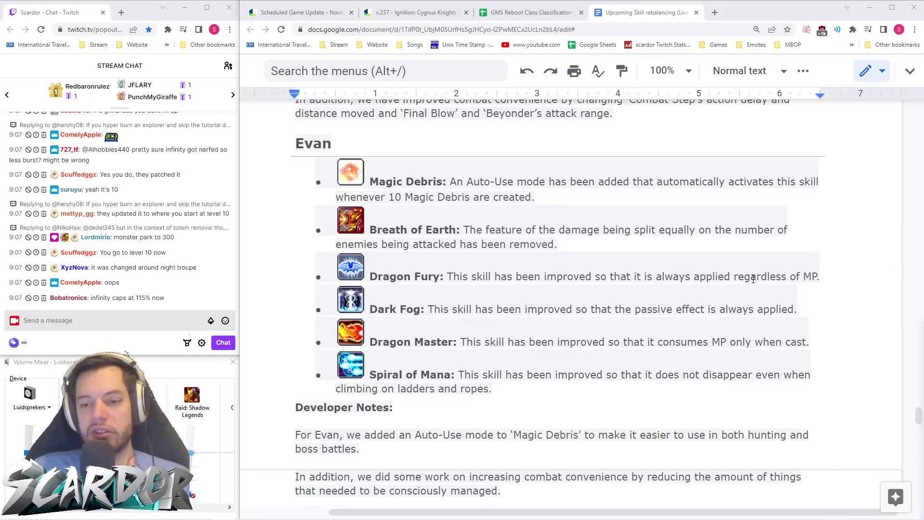
- Scroll past Evan's developer notes to Luminous's Equilibrium Liberation and Death Scythe changes
{"action": "scroll", "coordinate": [595, 282], "scroll_direction": "down", "scroll_amount": 2}
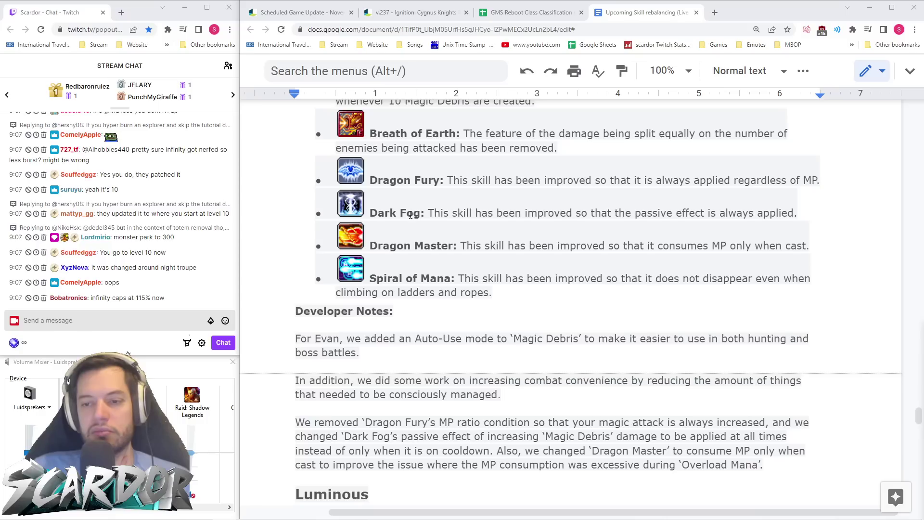
{"action": "scroll", "coordinate": [501, 239], "scroll_direction": "down", "scroll_amount": 2}
{"action": "scroll", "coordinate": [481, 221], "scroll_direction": "down", "scroll_amount": 6}
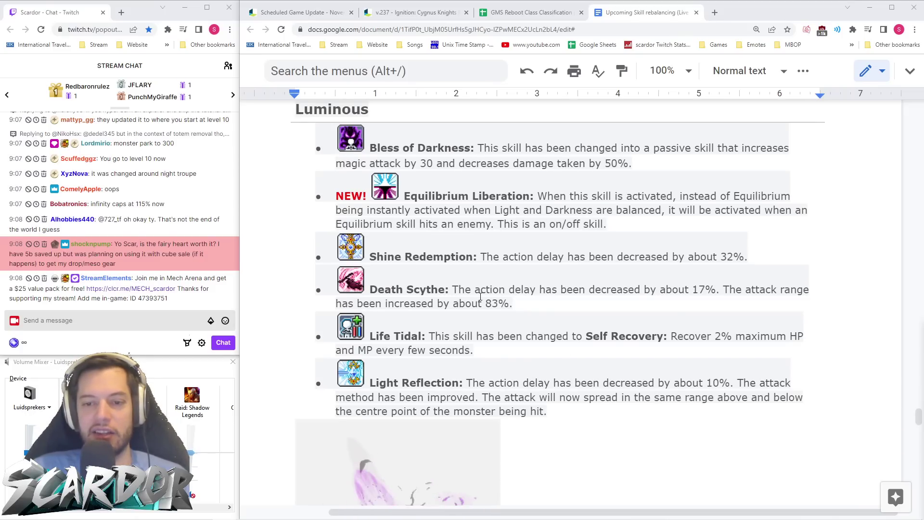
- Read down the Luminous skill changes, marking the Morning Starfall entry
{"action": "scroll", "coordinate": [480, 297], "scroll_direction": "down", "scroll_amount": 1}
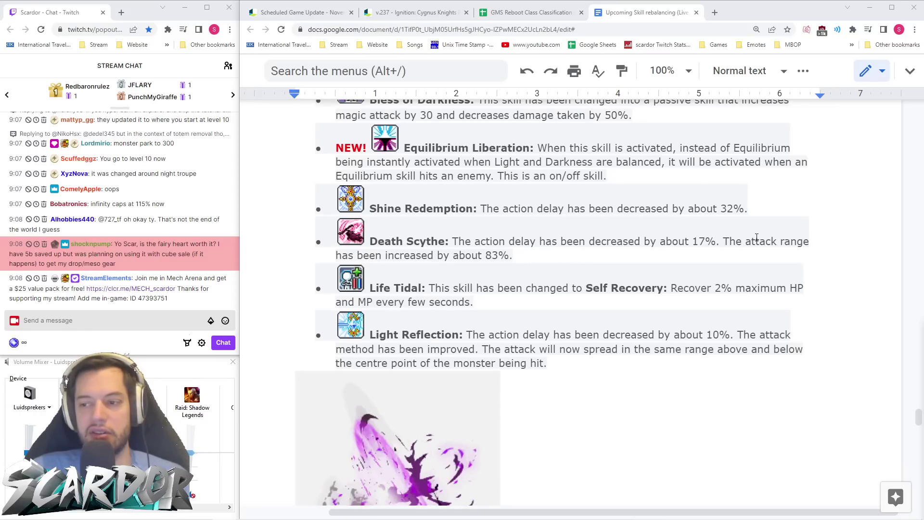
{"action": "scroll", "coordinate": [516, 251], "scroll_direction": "down", "scroll_amount": 1}
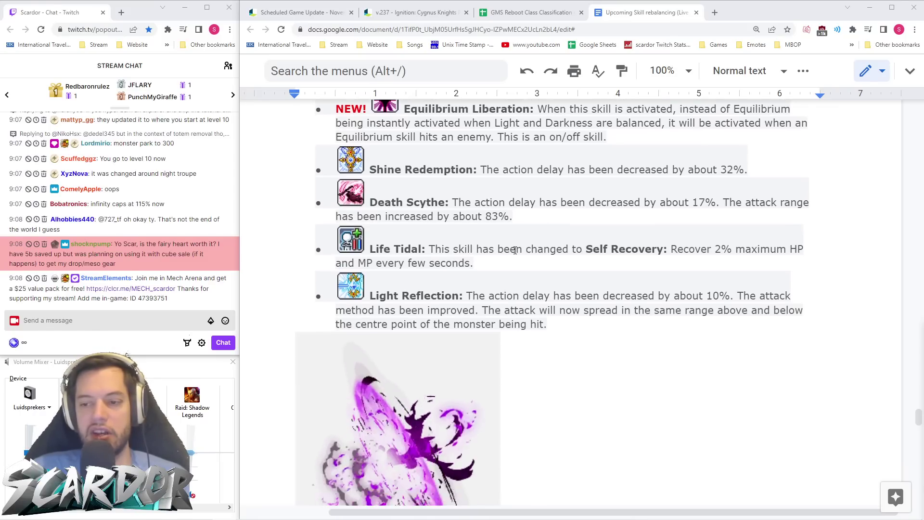
{"action": "scroll", "coordinate": [523, 251], "scroll_direction": "down", "scroll_amount": 2}
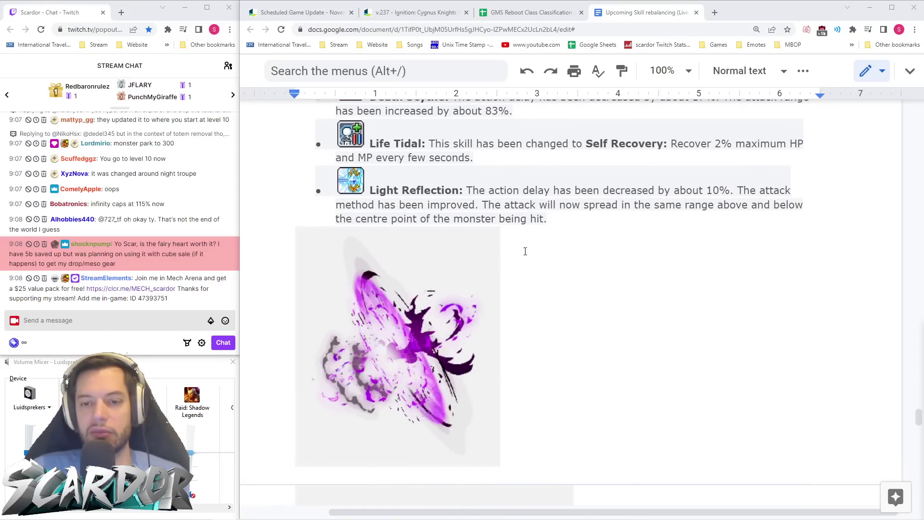
{"action": "scroll", "coordinate": [525, 249], "scroll_direction": "down", "scroll_amount": 2}
{"action": "scroll", "coordinate": [524, 250], "scroll_direction": "down", "scroll_amount": 5}
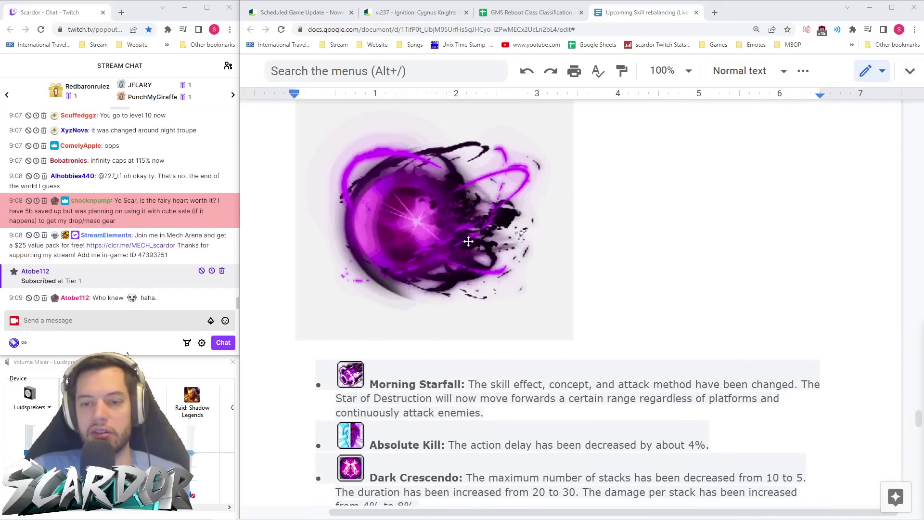
{"action": "scroll", "coordinate": [469, 241], "scroll_direction": "down", "scroll_amount": 1}
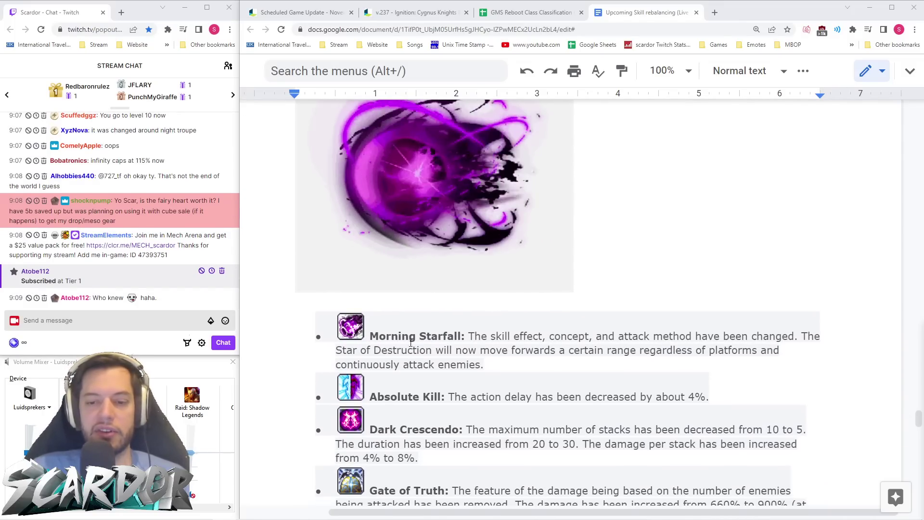
{"action": "scroll", "coordinate": [468, 330], "scroll_direction": "up", "scroll_amount": 2}
{"action": "scroll", "coordinate": [463, 324], "scroll_direction": "down", "scroll_amount": 2}
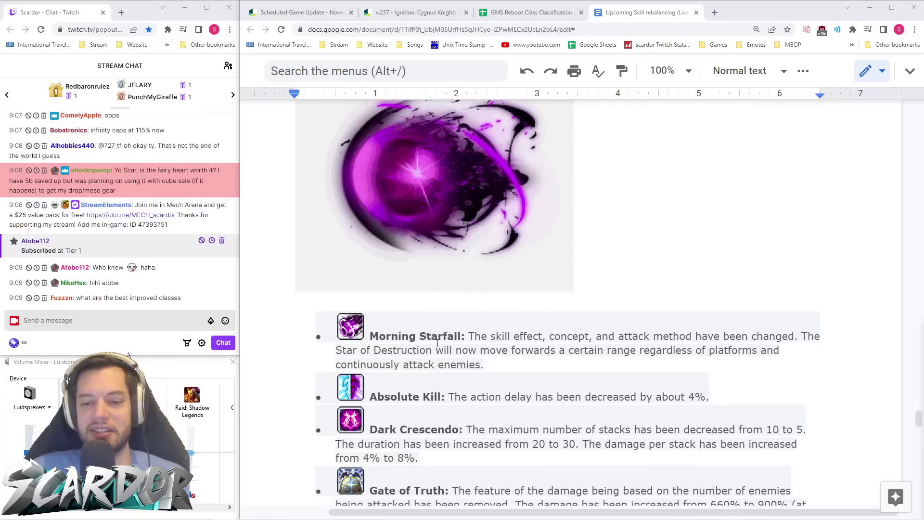
{"action": "scroll", "coordinate": [455, 340], "scroll_direction": "up", "scroll_amount": 2}
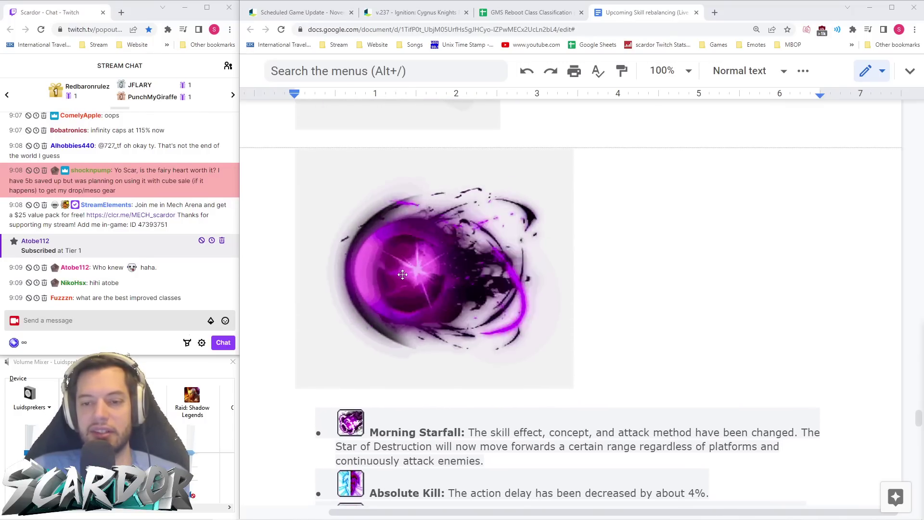
{"action": "scroll", "coordinate": [453, 308], "scroll_direction": "down", "scroll_amount": 3}
{"action": "scroll", "coordinate": [452, 298], "scroll_direction": "up", "scroll_amount": 3}
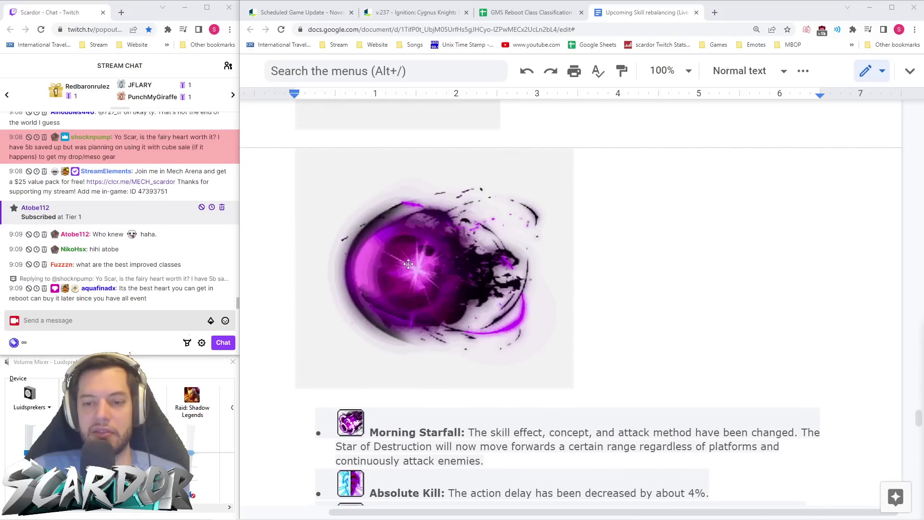
{"action": "scroll", "coordinate": [530, 289], "scroll_direction": "down", "scroll_amount": 4}
{"action": "left_click", "coordinate": [569, 281]}
- Continue past Luminous's developer notes to Mercedes's Gust Dive 154% range increase
{"action": "scroll", "coordinate": [669, 270], "scroll_direction": "down", "scroll_amount": 2}
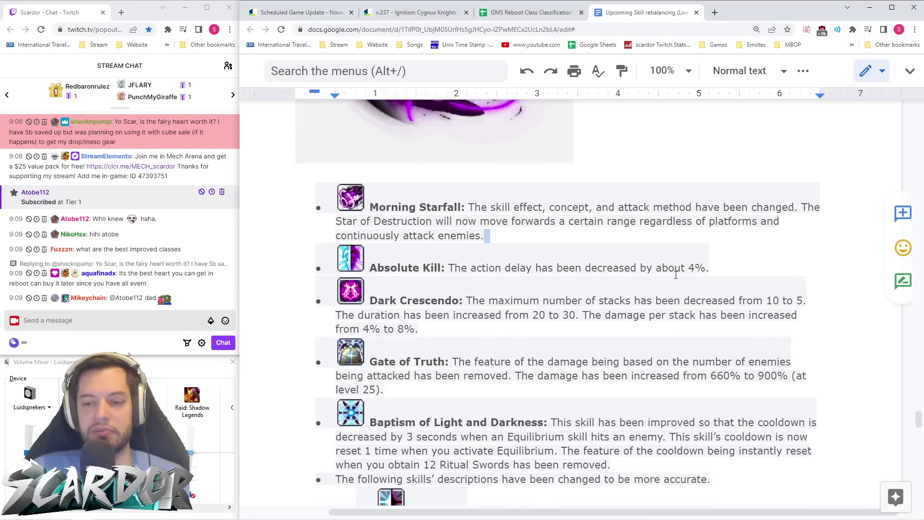
{"action": "scroll", "coordinate": [506, 250], "scroll_direction": "down", "scroll_amount": 4}
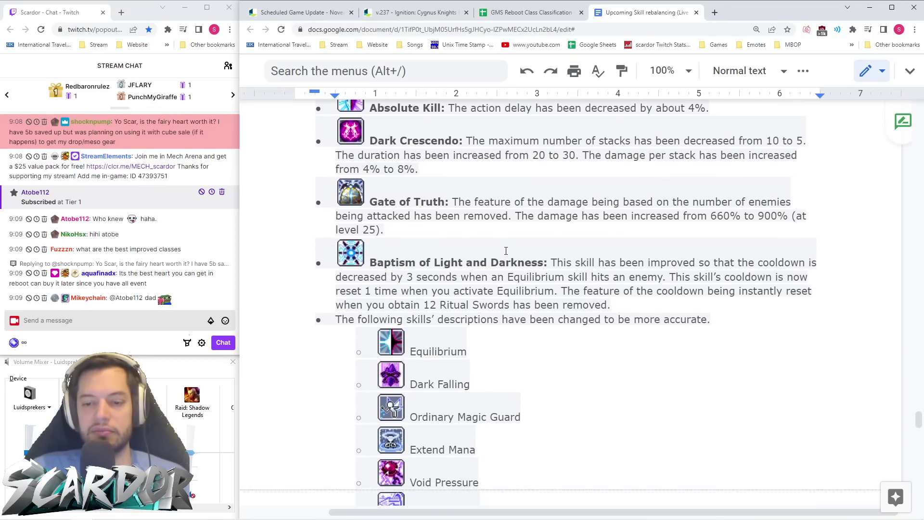
{"action": "scroll", "coordinate": [516, 257], "scroll_direction": "down", "scroll_amount": 4}
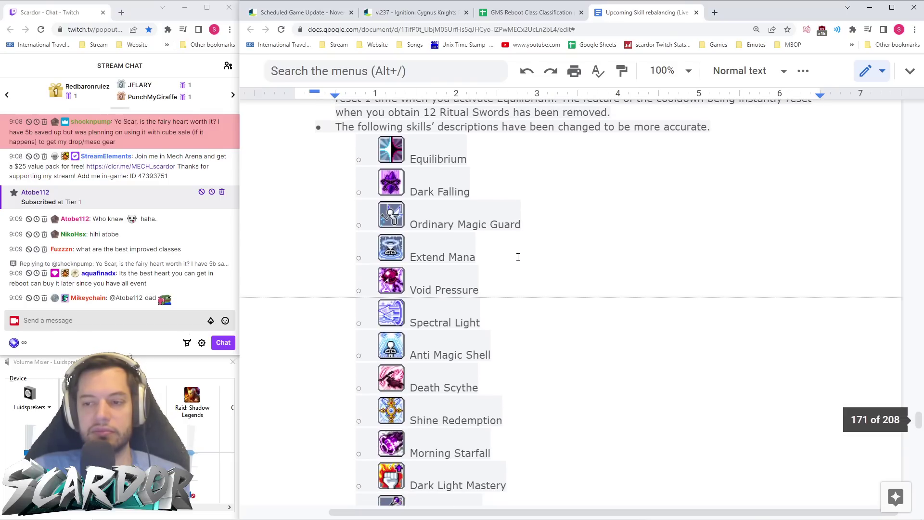
{"action": "scroll", "coordinate": [516, 256], "scroll_direction": "up", "scroll_amount": 4}
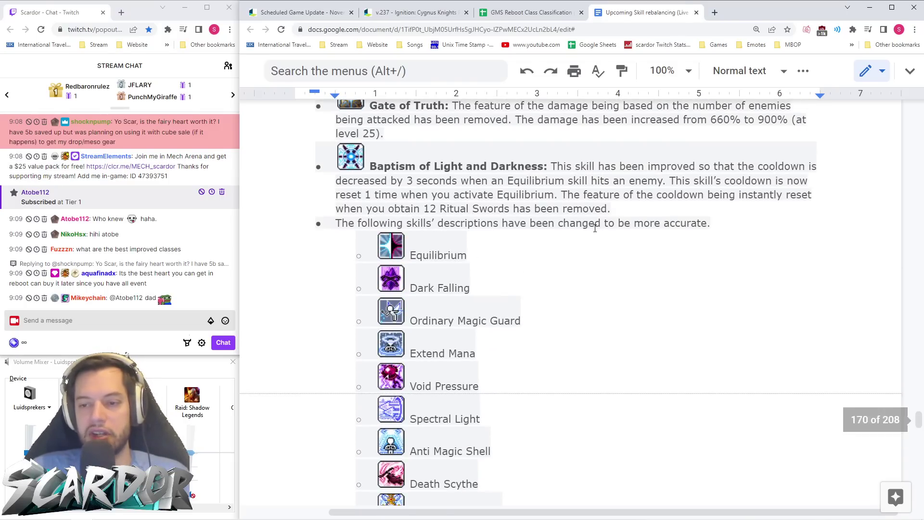
{"action": "scroll", "coordinate": [496, 239], "scroll_direction": "down", "scroll_amount": 9}
{"action": "scroll", "coordinate": [483, 241], "scroll_direction": "down", "scroll_amount": 4}
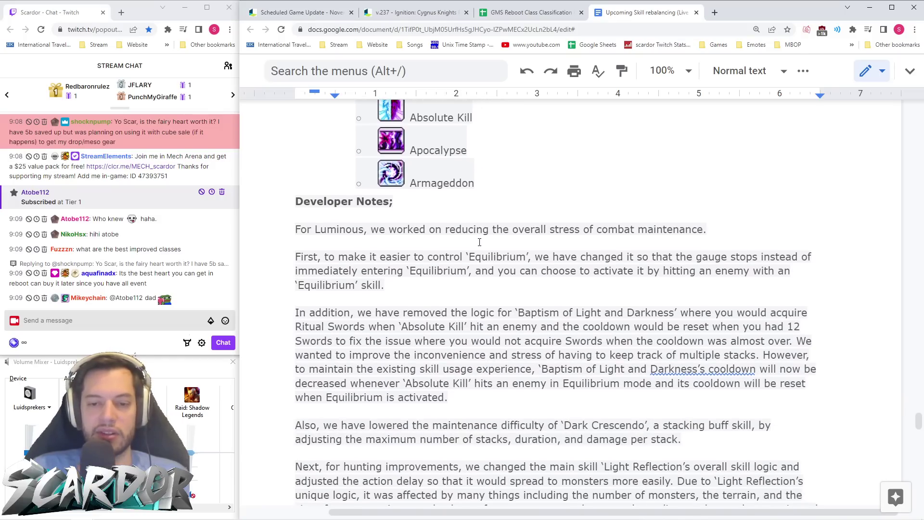
{"action": "scroll", "coordinate": [480, 243], "scroll_direction": "down", "scroll_amount": 3}
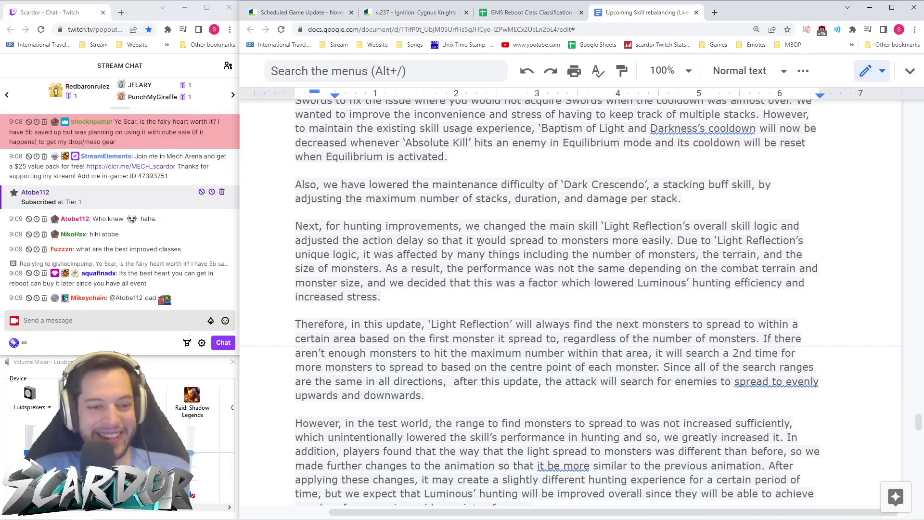
{"action": "scroll", "coordinate": [482, 231], "scroll_direction": "down", "scroll_amount": 1}
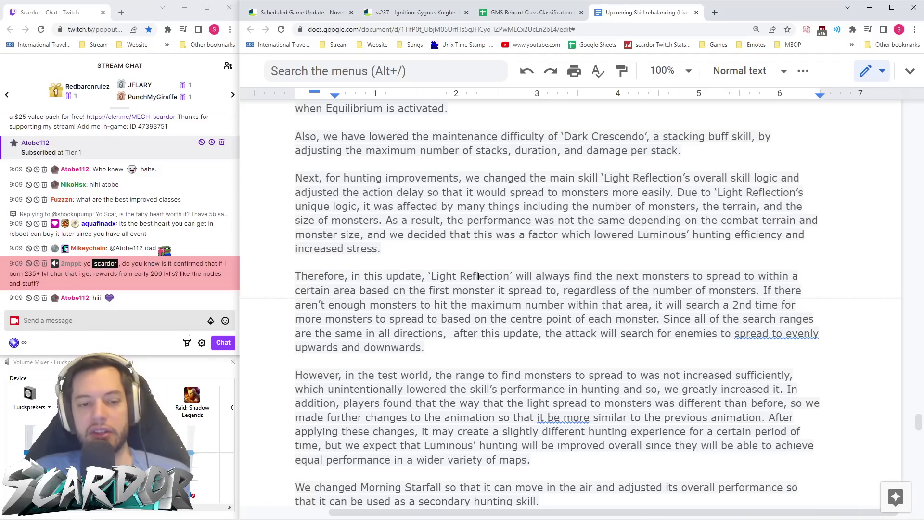
{"action": "scroll", "coordinate": [479, 277], "scroll_direction": "down", "scroll_amount": 8}
{"action": "scroll", "coordinate": [477, 278], "scroll_direction": "down", "scroll_amount": 3}
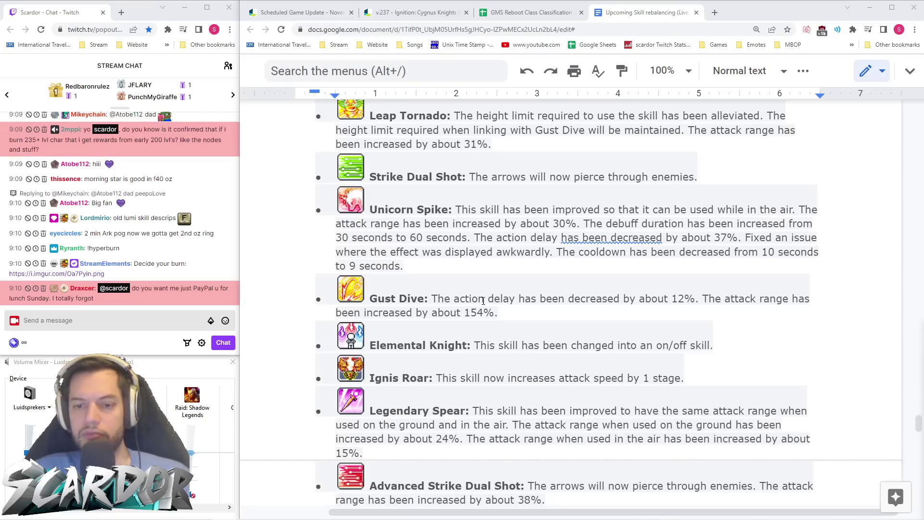
- Read Mercedes's skill changes, briefly highlighting the Wrath of Enlil bullet
{"action": "scroll", "coordinate": [522, 295], "scroll_direction": "up", "scroll_amount": 2}
{"action": "scroll", "coordinate": [522, 295], "scroll_direction": "up", "scroll_amount": 2}
{"action": "scroll", "coordinate": [523, 294], "scroll_direction": "down", "scroll_amount": 2}
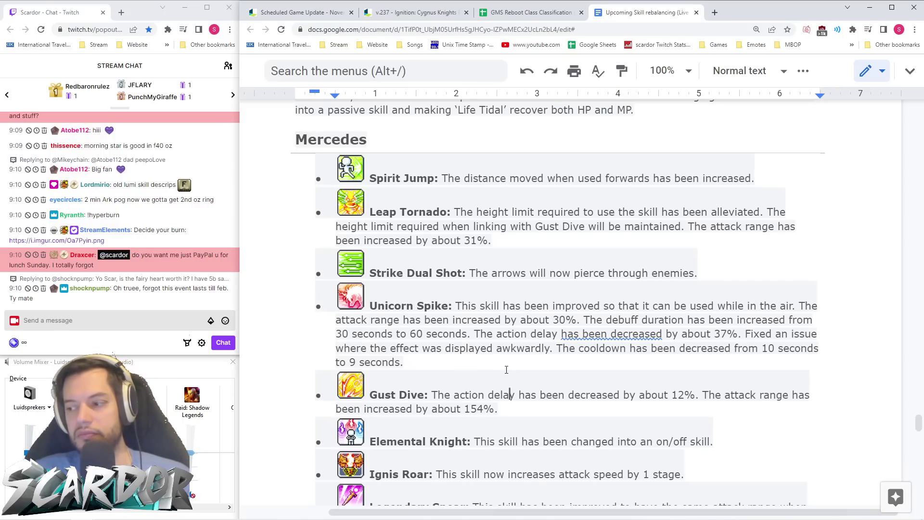
{"action": "scroll", "coordinate": [510, 393], "scroll_direction": "down", "scroll_amount": 1}
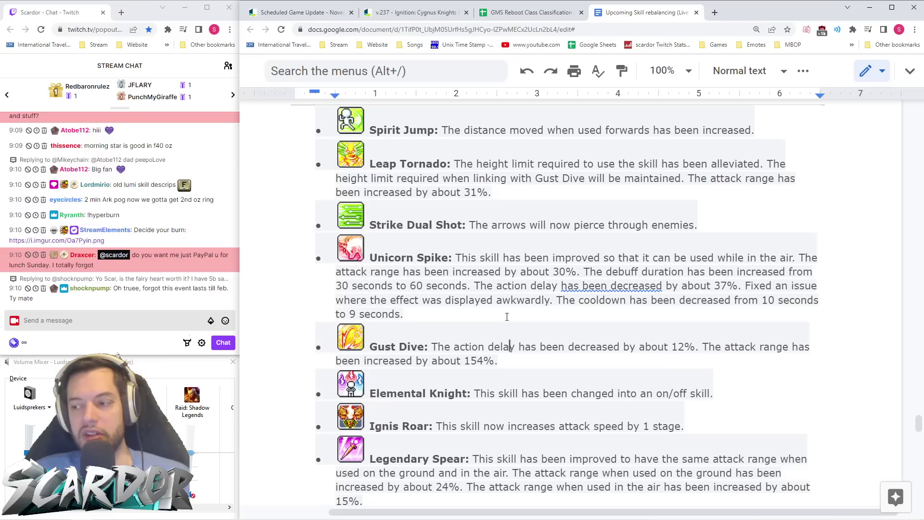
{"action": "scroll", "coordinate": [508, 337], "scroll_direction": "down", "scroll_amount": 2}
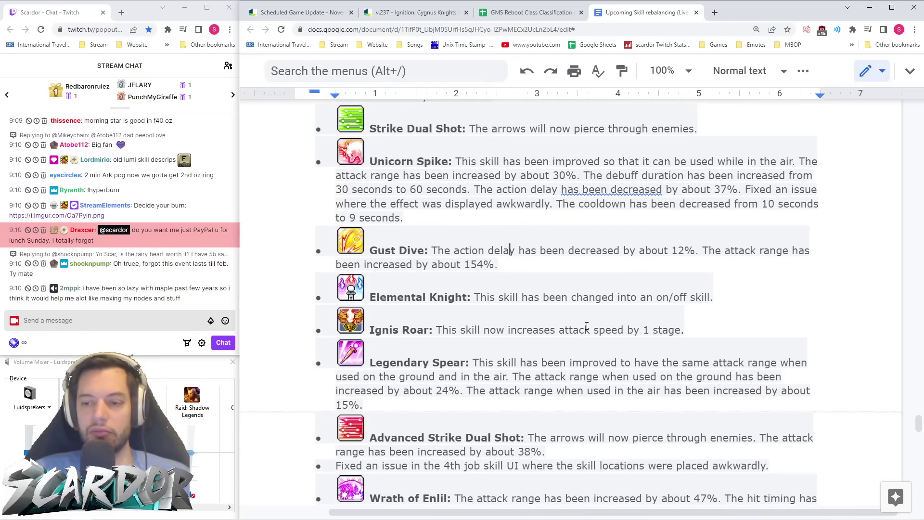
{"action": "scroll", "coordinate": [587, 327], "scroll_direction": "down", "scroll_amount": 2}
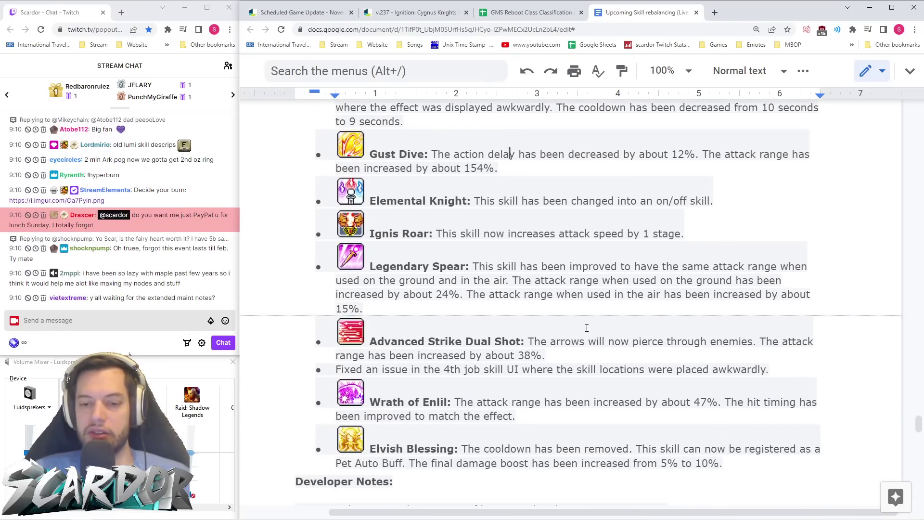
{"action": "scroll", "coordinate": [630, 297], "scroll_direction": "down", "scroll_amount": 2}
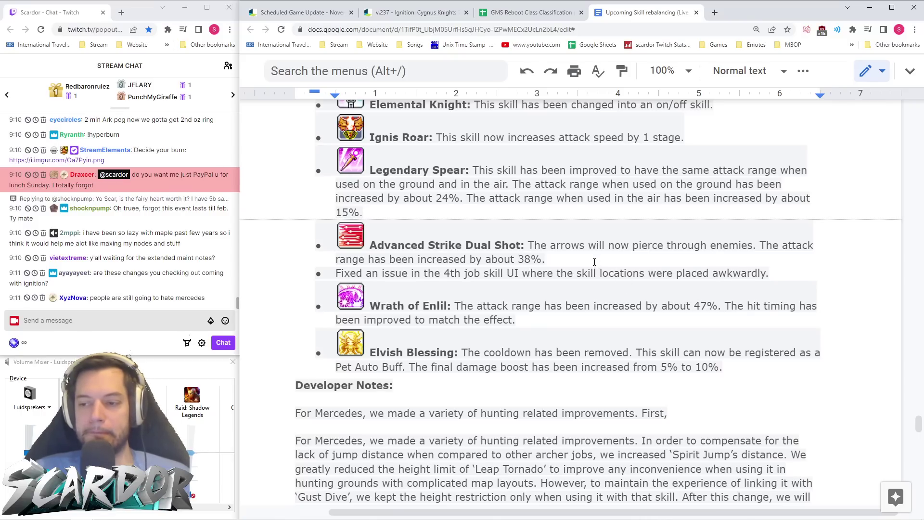
{"action": "scroll", "coordinate": [595, 259], "scroll_direction": "down", "scroll_amount": 1}
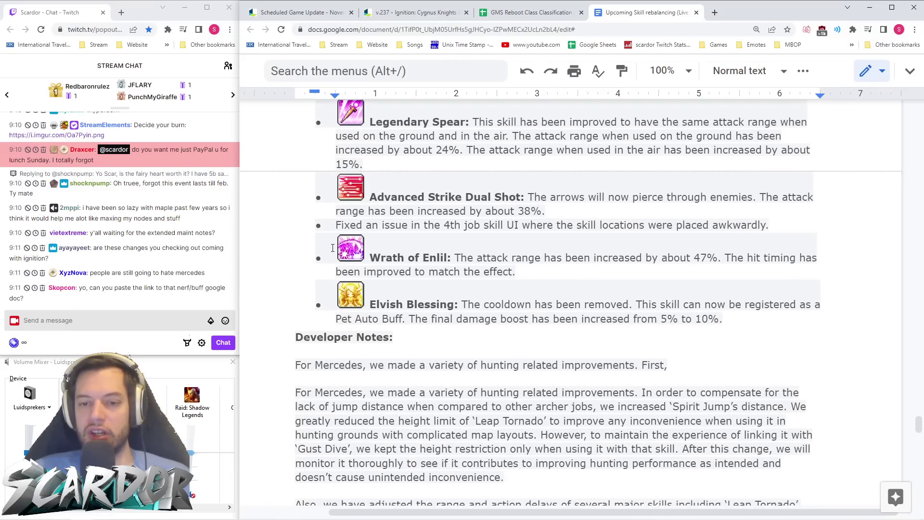
{"action": "left_click_drag", "start_coordinate": [516, 272], "coordinate": [353, 249]}
{"action": "left_click", "coordinate": [518, 272]}
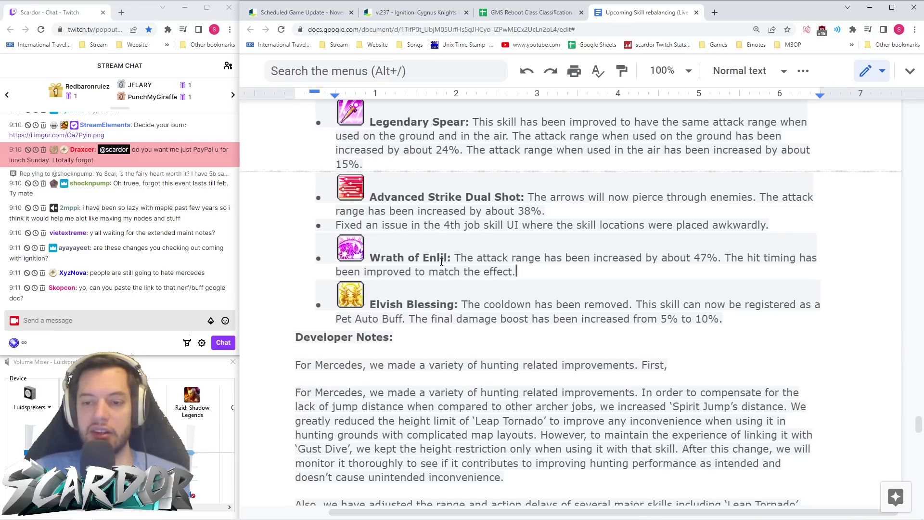
- Mark the Elvish Blessing cooldown text, then continue to Phantom's Tempest of Cards change
{"action": "scroll", "coordinate": [533, 272], "scroll_direction": "down", "scroll_amount": 1}
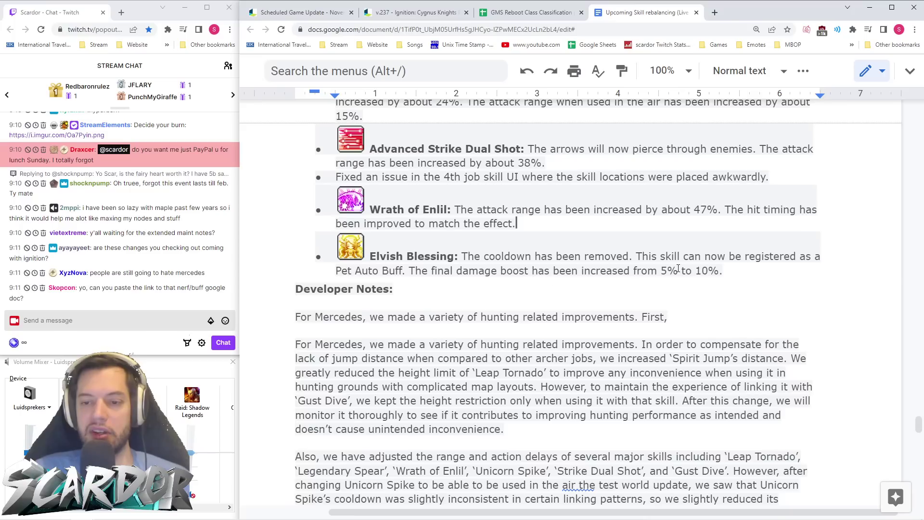
{"action": "left_click_drag", "start_coordinate": [458, 255], "coordinate": [643, 255]}
{"action": "left_click", "coordinate": [713, 288]}
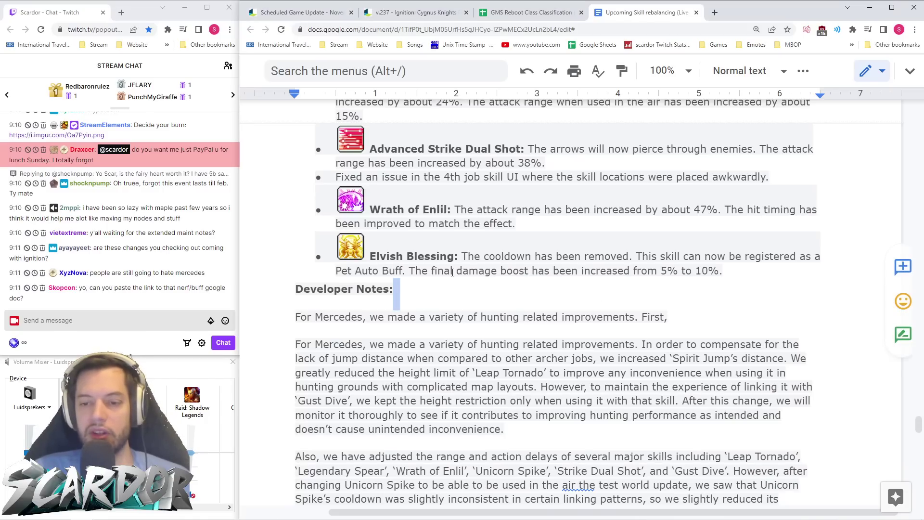
{"action": "scroll", "coordinate": [700, 272], "scroll_direction": "down", "scroll_amount": 3}
{"action": "scroll", "coordinate": [700, 272], "scroll_direction": "down", "scroll_amount": 5}
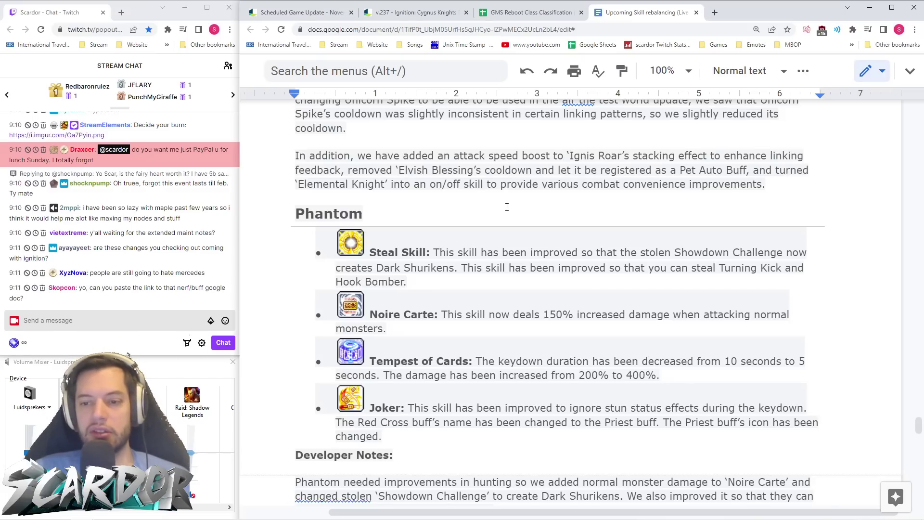
{"action": "scroll", "coordinate": [507, 205], "scroll_direction": "down", "scroll_amount": 1}
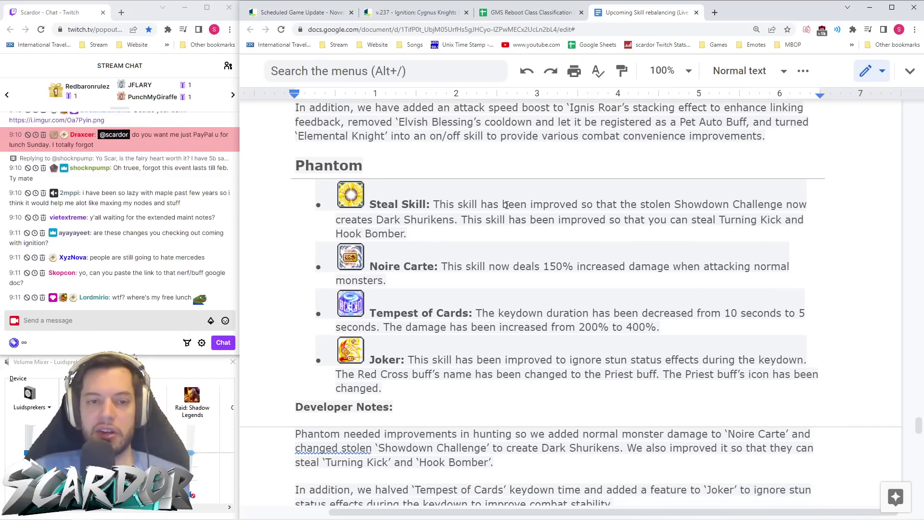
{"action": "scroll", "coordinate": [506, 205], "scroll_direction": "up", "scroll_amount": 1}
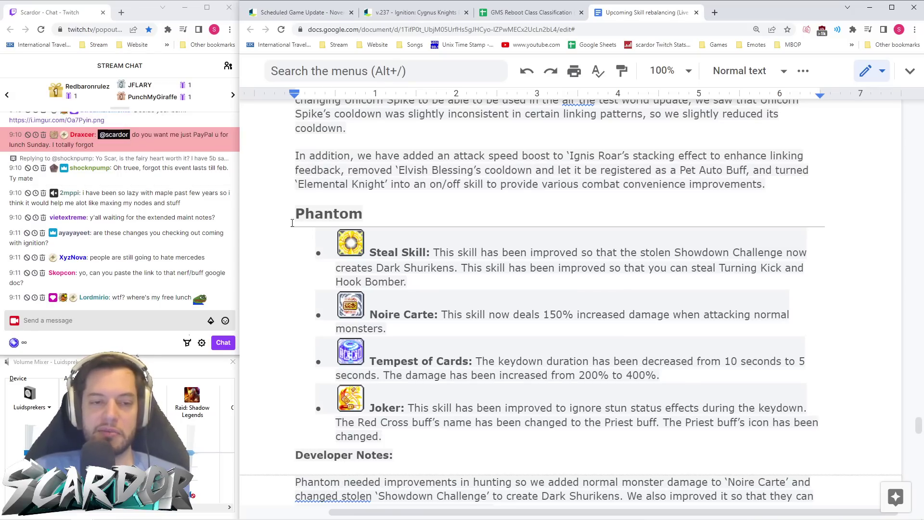
{"action": "left_click", "coordinate": [570, 295]}
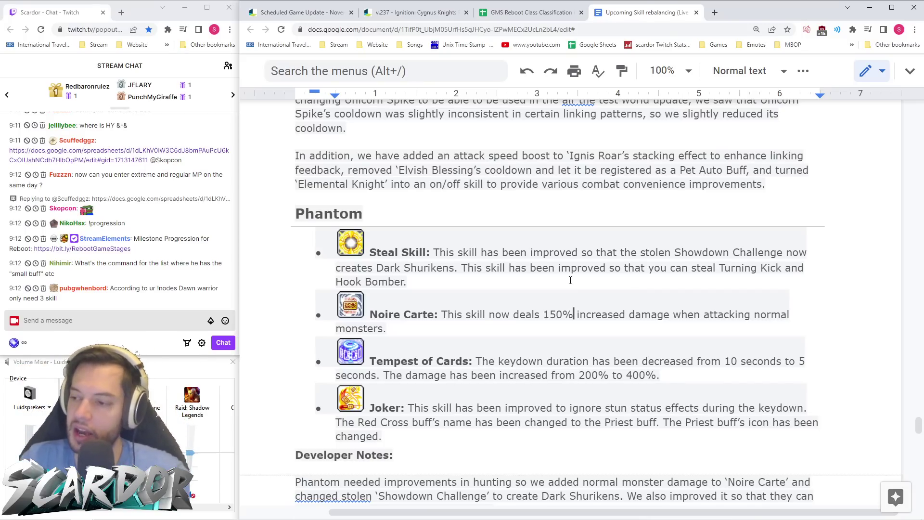
{"action": "scroll", "coordinate": [559, 280], "scroll_direction": "down", "scroll_amount": 4}
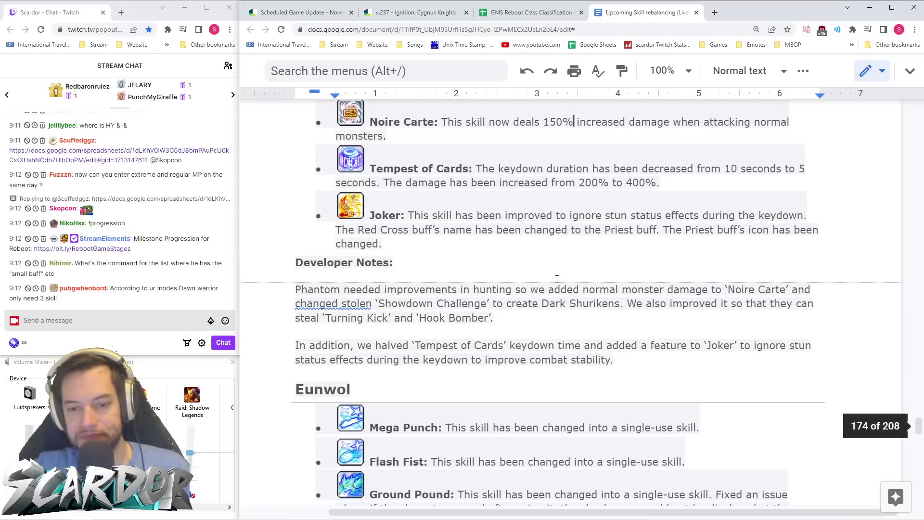
{"action": "scroll", "coordinate": [557, 280], "scroll_direction": "up", "scroll_amount": 3}
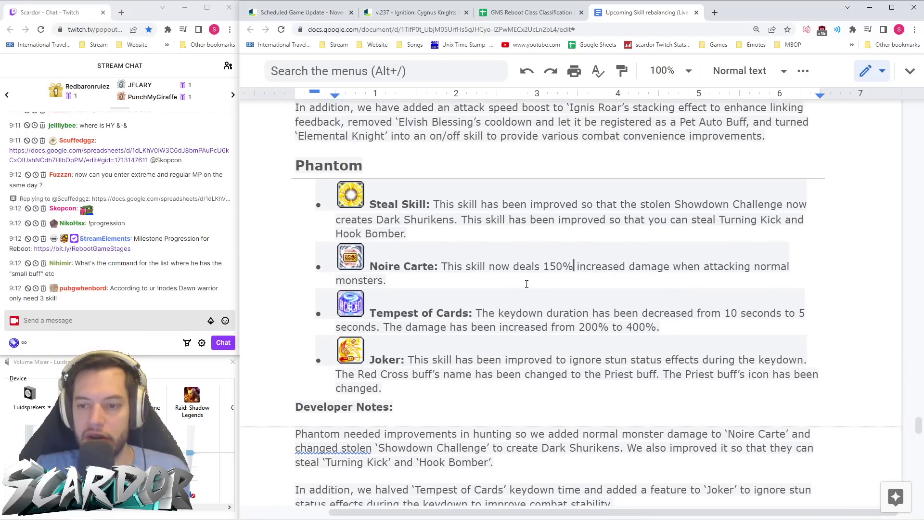
{"action": "scroll", "coordinate": [527, 284], "scroll_direction": "down", "scroll_amount": 3}
{"action": "scroll", "coordinate": [527, 284], "scroll_direction": "down", "scroll_amount": 5}
{"action": "scroll", "coordinate": [527, 284], "scroll_direction": "down", "scroll_amount": 4}
{"action": "scroll", "coordinate": [527, 284], "scroll_direction": "up", "scroll_amount": 4}
{"action": "scroll", "coordinate": [525, 284], "scroll_direction": "down", "scroll_amount": 4}
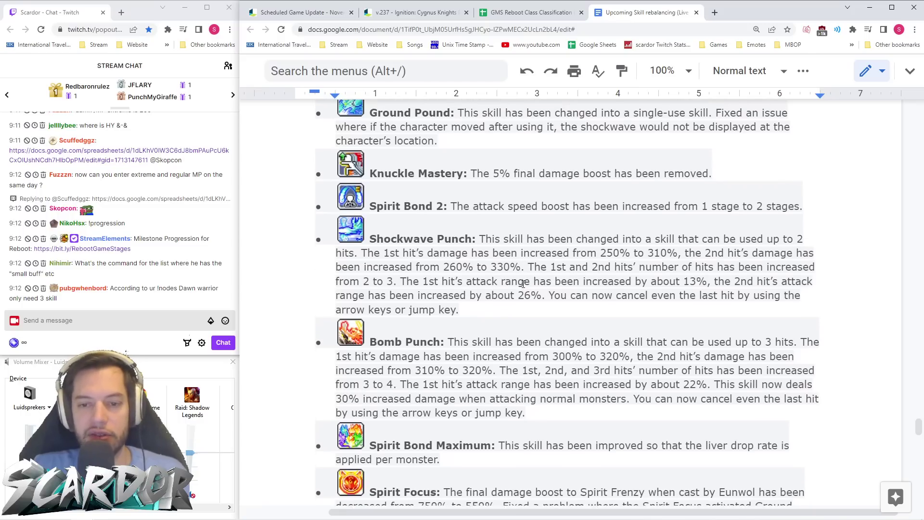
{"action": "scroll", "coordinate": [524, 284], "scroll_direction": "up", "scroll_amount": 10}
{"action": "scroll", "coordinate": [523, 285], "scroll_direction": "down", "scroll_amount": 2}
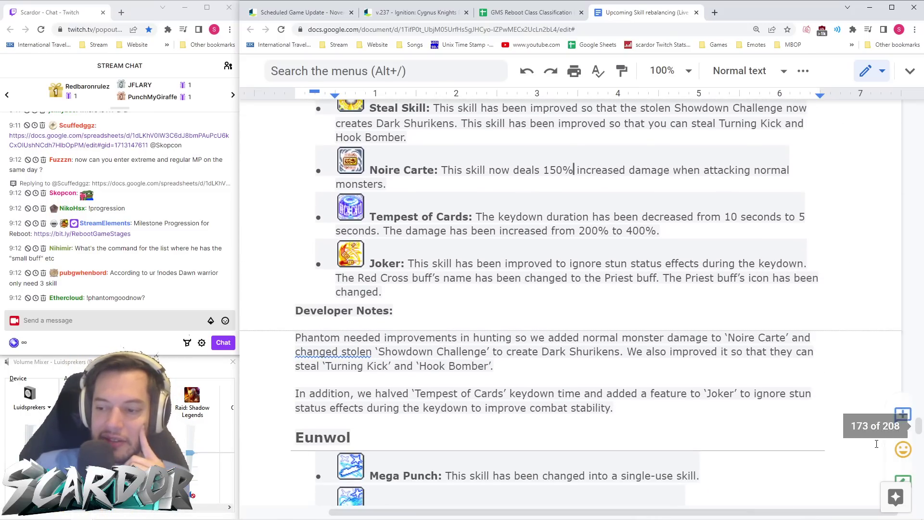
{"action": "scroll", "coordinate": [577, 298], "scroll_direction": "up", "scroll_amount": 2}
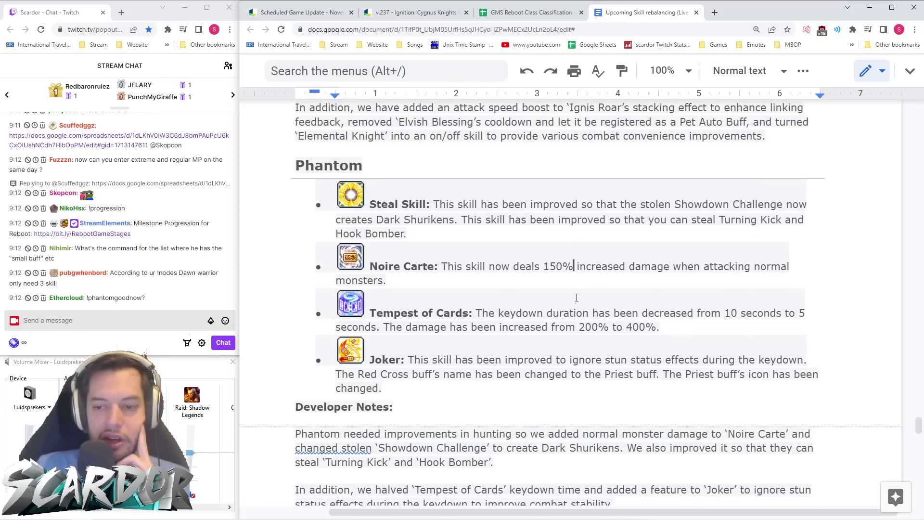
{"action": "scroll", "coordinate": [571, 295], "scroll_direction": "down", "scroll_amount": 1}
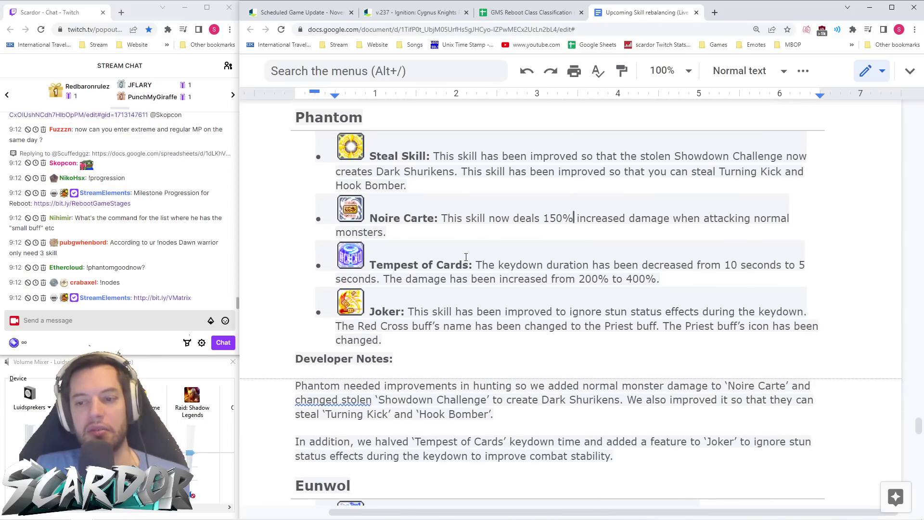
{"action": "scroll", "coordinate": [466, 257], "scroll_direction": "up", "scroll_amount": 3}
{"action": "scroll", "coordinate": [392, 212], "scroll_direction": "down", "scroll_amount": 4}
{"action": "scroll", "coordinate": [466, 257], "scroll_direction": "up", "scroll_amount": 2}
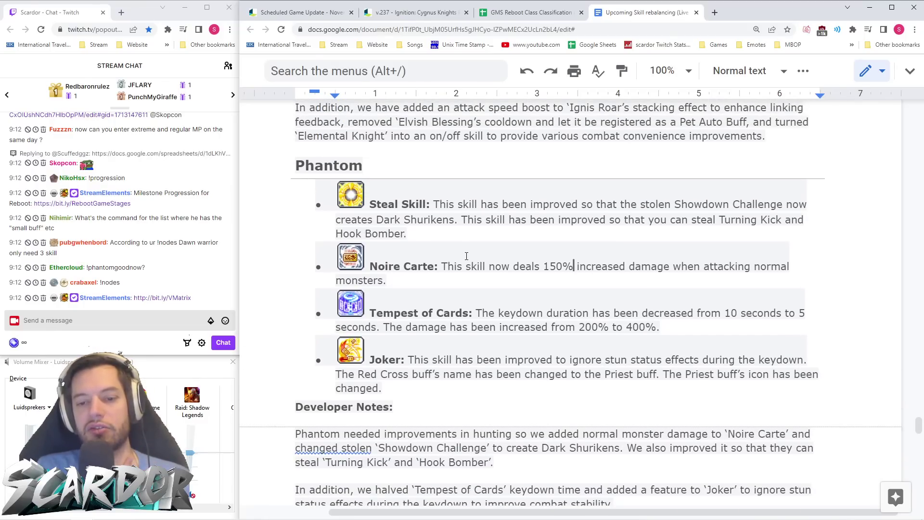
{"action": "scroll", "coordinate": [481, 301], "scroll_direction": "down", "scroll_amount": 2}
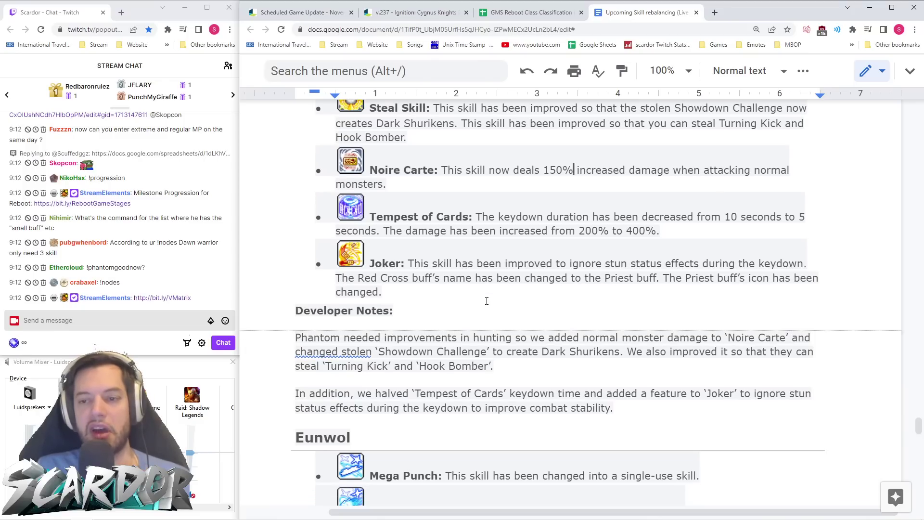
{"action": "scroll", "coordinate": [487, 301], "scroll_direction": "down", "scroll_amount": 6}
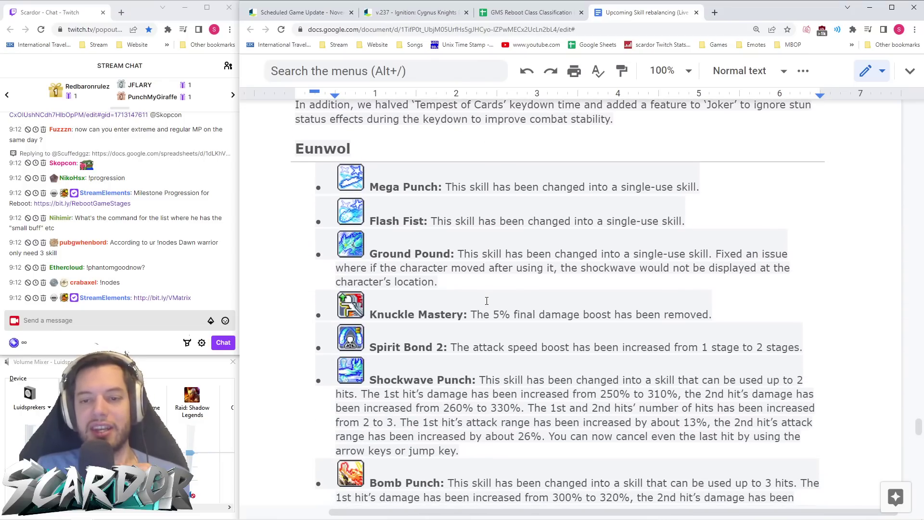
- Scroll past Eunwol's developer notes to Demon Slayer's Infinity Force 120-second cooldown
{"action": "scroll", "coordinate": [487, 301], "scroll_direction": "down", "scroll_amount": 1}
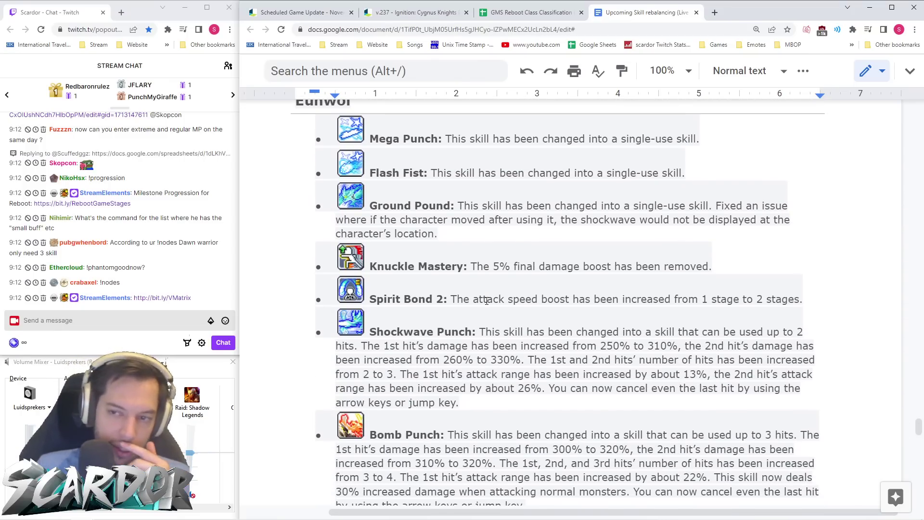
{"action": "scroll", "coordinate": [487, 301], "scroll_direction": "down", "scroll_amount": 5}
{"action": "scroll", "coordinate": [487, 301], "scroll_direction": "down", "scroll_amount": 2}
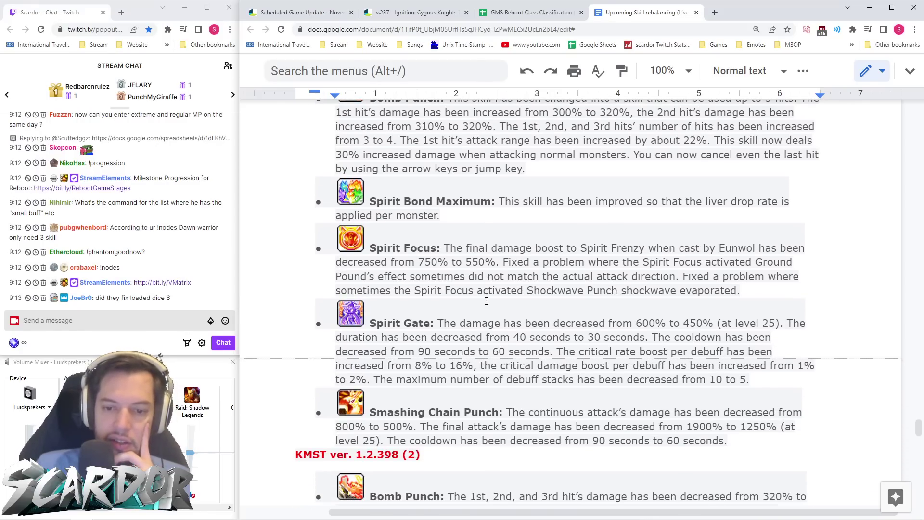
{"action": "scroll", "coordinate": [487, 301], "scroll_direction": "down", "scroll_amount": 1}
{"action": "scroll", "coordinate": [486, 301], "scroll_direction": "down", "scroll_amount": 2}
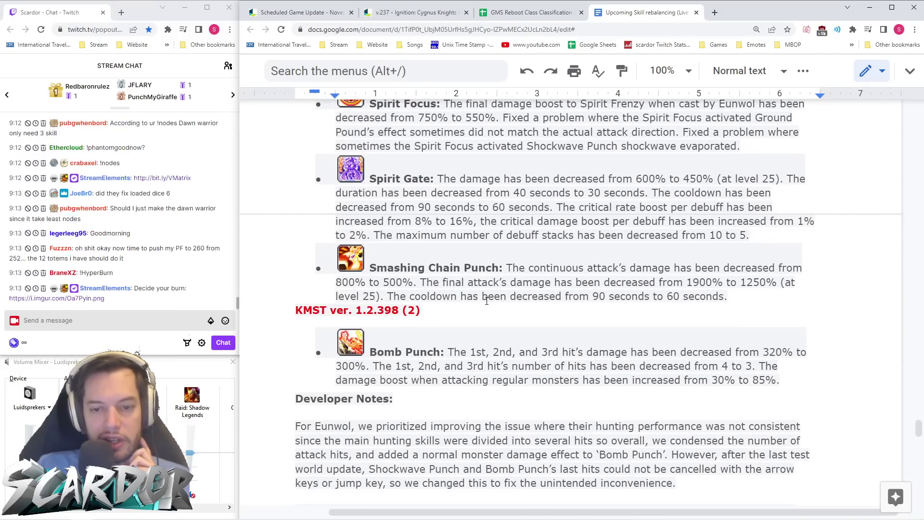
{"action": "scroll", "coordinate": [539, 289], "scroll_direction": "up", "scroll_amount": 4}
{"action": "scroll", "coordinate": [431, 293], "scroll_direction": "down", "scroll_amount": 3}
{"action": "scroll", "coordinate": [503, 266], "scroll_direction": "up", "scroll_amount": 3}
{"action": "scroll", "coordinate": [503, 266], "scroll_direction": "down", "scroll_amount": 8}
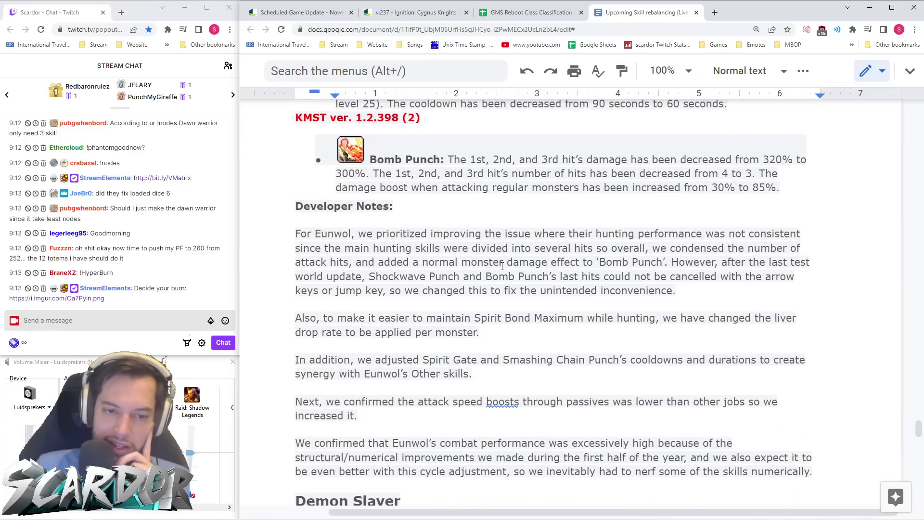
{"action": "scroll", "coordinate": [502, 266], "scroll_direction": "down", "scroll_amount": 7}
{"action": "scroll", "coordinate": [502, 267], "scroll_direction": "down", "scroll_amount": 2}
{"action": "scroll", "coordinate": [502, 266], "scroll_direction": "up", "scroll_amount": 1}
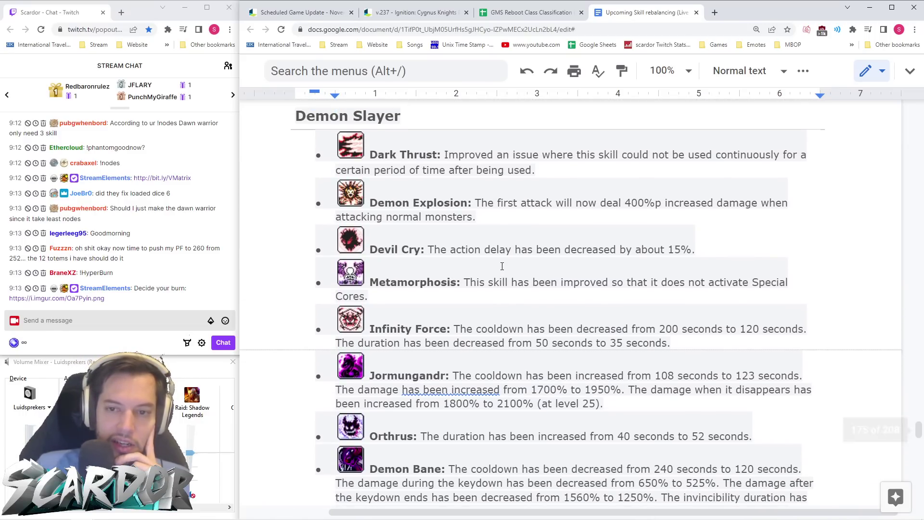
- Highlight the Orthrus duration line in Demon Slayer's changes, then clear it
{"action": "scroll", "coordinate": [502, 265], "scroll_direction": "down", "scroll_amount": 2}
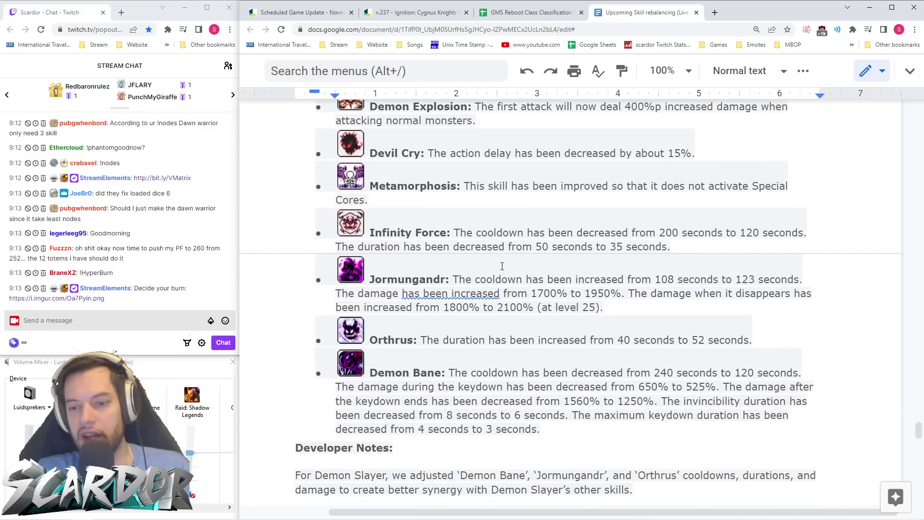
{"action": "scroll", "coordinate": [503, 266], "scroll_direction": "down", "scroll_amount": 1}
{"action": "left_click_drag", "start_coordinate": [368, 291], "coordinate": [750, 294]}
{"action": "left_click", "coordinate": [757, 293]}
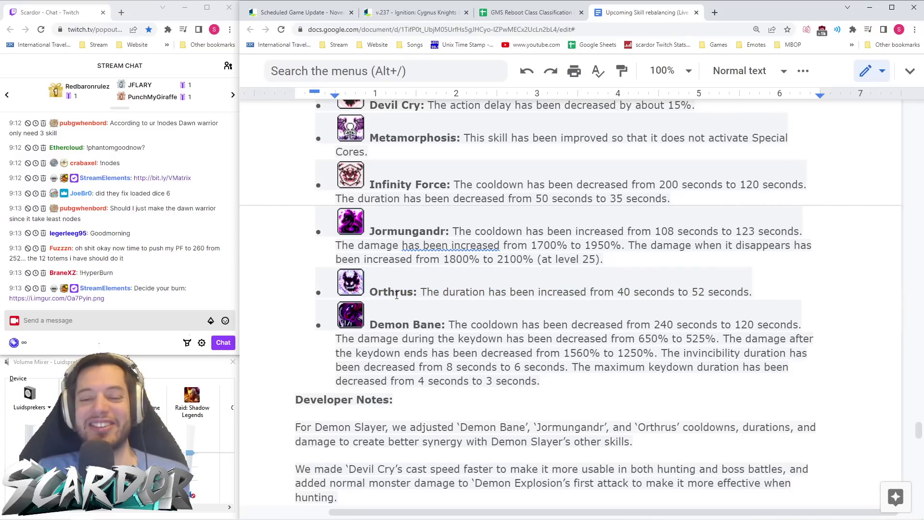
{"action": "left_click_drag", "start_coordinate": [369, 292], "coordinate": [771, 287]}
{"action": "left_click", "coordinate": [797, 288]}
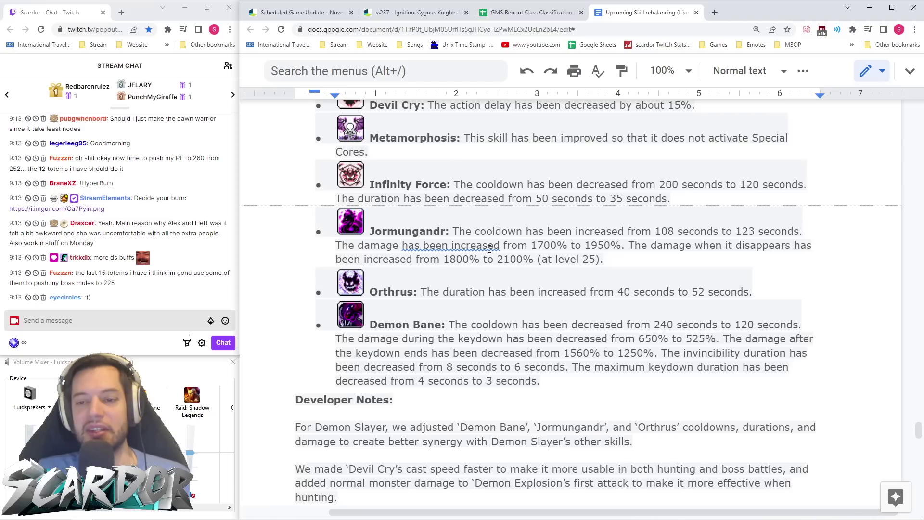
- Mark the Jormungandr cooldown line and scroll past the developer notes to Demon Avenger
{"action": "scroll", "coordinate": [638, 284], "scroll_direction": "down", "scroll_amount": 1}
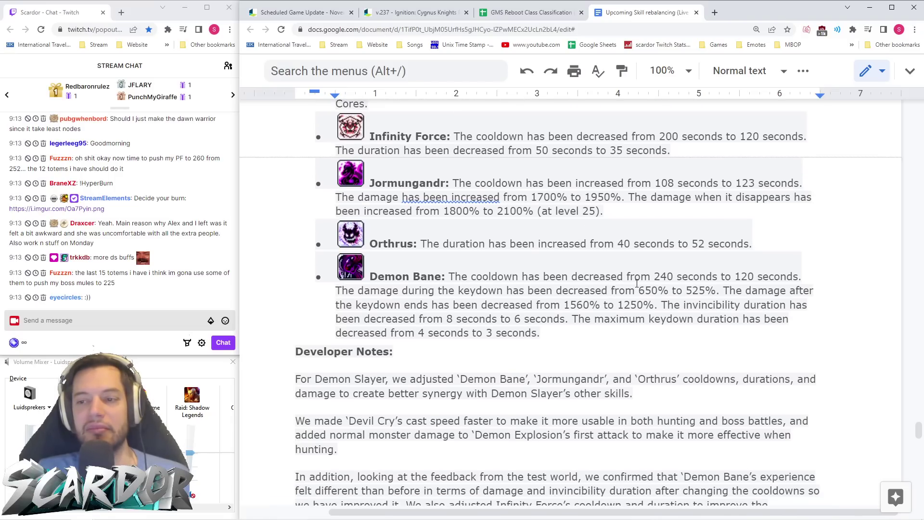
{"action": "left_click_drag", "start_coordinate": [727, 181], "coordinate": [781, 182]}
{"action": "left_click", "coordinate": [745, 170]}
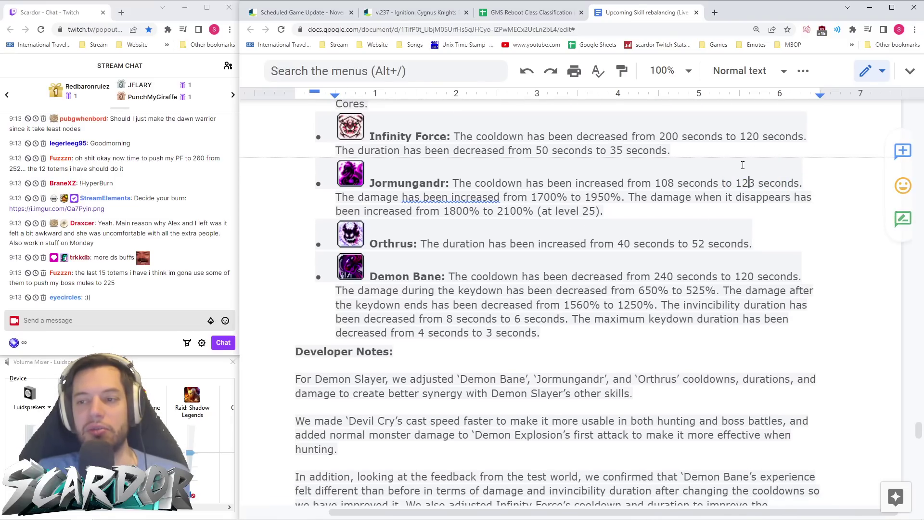
{"action": "scroll", "coordinate": [423, 245], "scroll_direction": "up", "scroll_amount": 4}
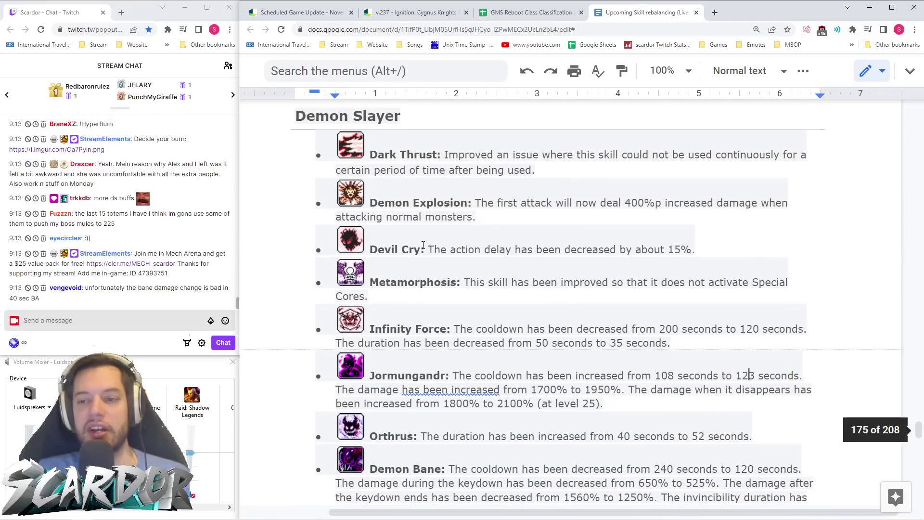
{"action": "scroll", "coordinate": [574, 334], "scroll_direction": "down", "scroll_amount": 4}
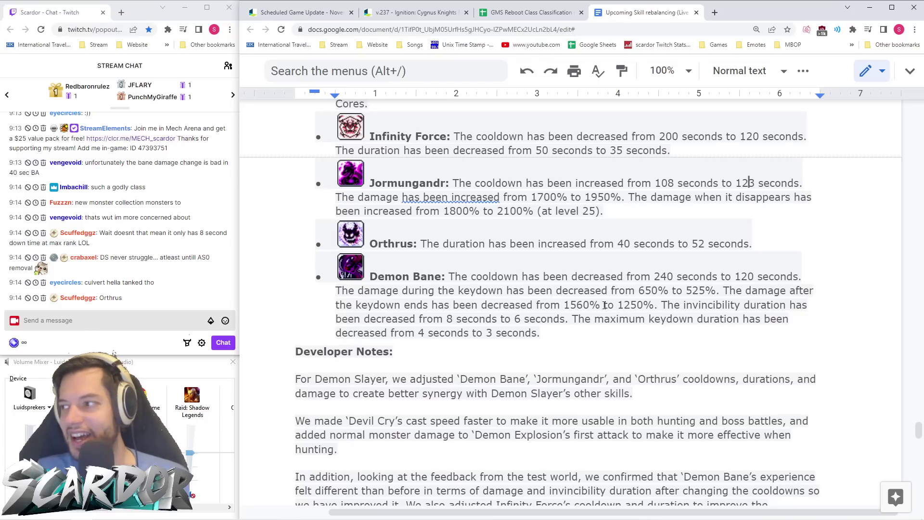
{"action": "scroll", "coordinate": [606, 289], "scroll_direction": "down", "scroll_amount": 2}
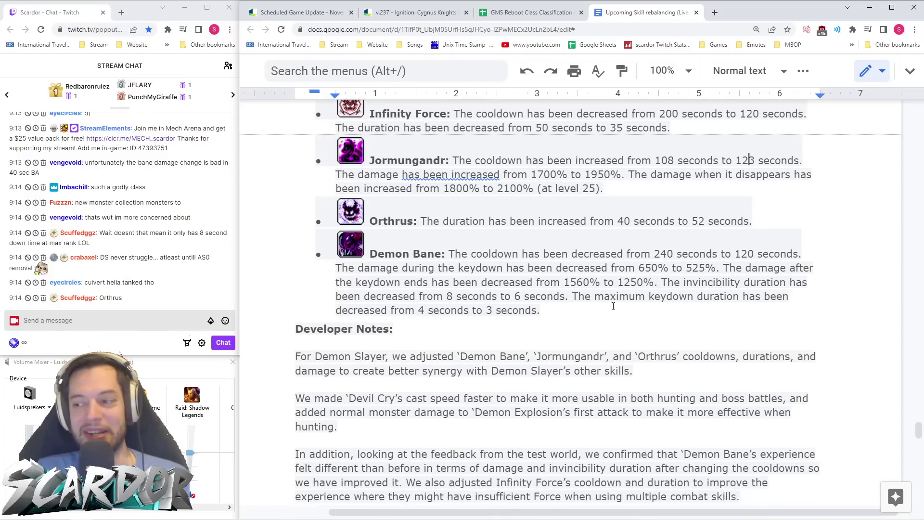
{"action": "scroll", "coordinate": [617, 237], "scroll_direction": "down", "scroll_amount": 2}
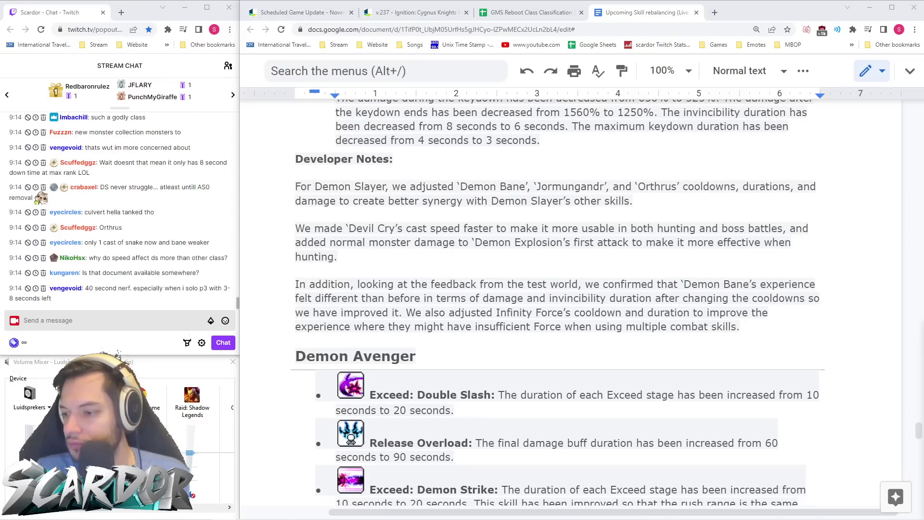
- Read down through Demon Avenger's skill changes
{"action": "scroll", "coordinate": [512, 320], "scroll_direction": "down", "scroll_amount": 4}
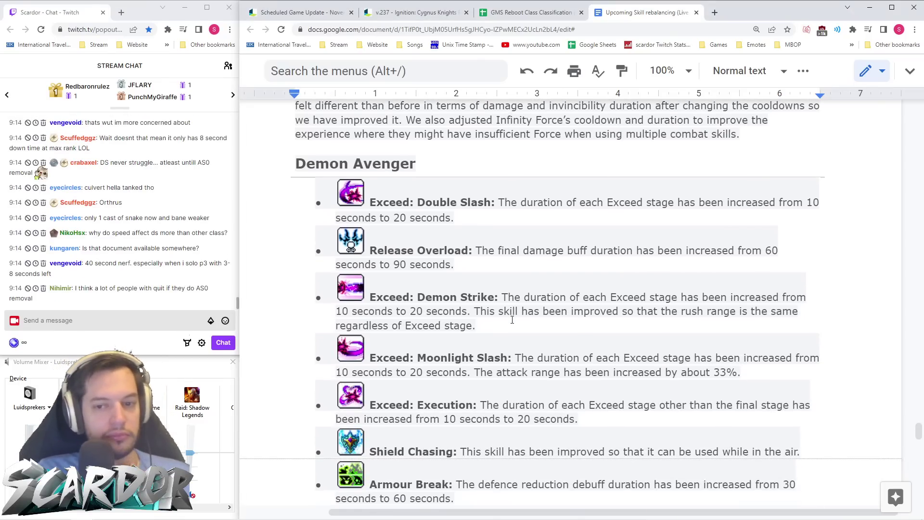
{"action": "scroll", "coordinate": [512, 320], "scroll_direction": "down", "scroll_amount": 1}
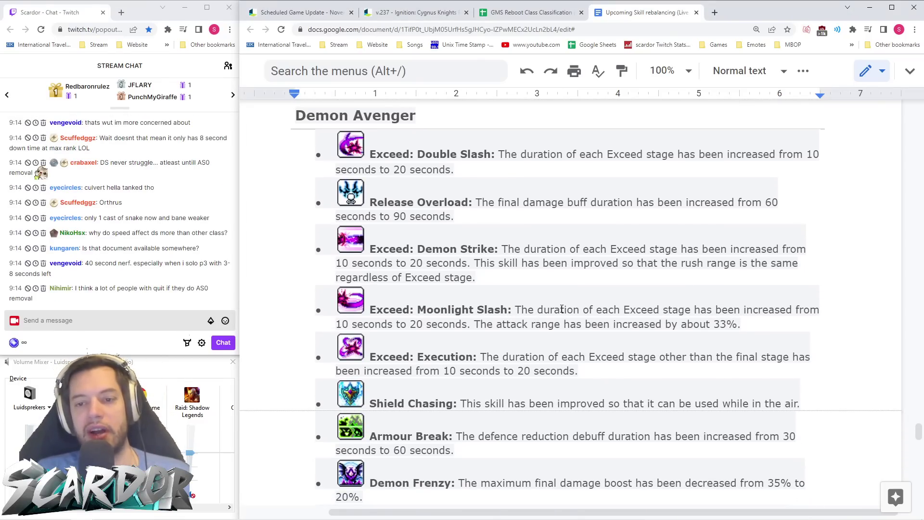
{"action": "scroll", "coordinate": [512, 189], "scroll_direction": "down", "scroll_amount": 2}
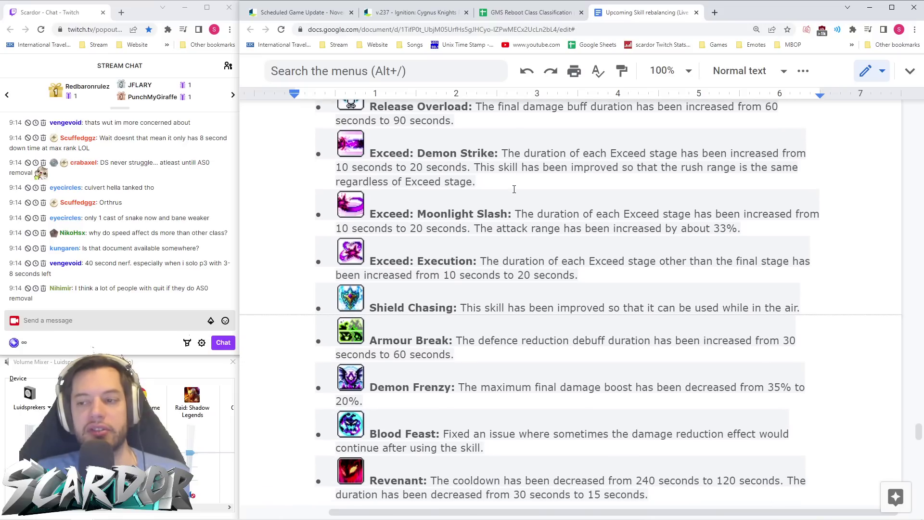
{"action": "scroll", "coordinate": [513, 191], "scroll_direction": "up", "scroll_amount": 4}
{"action": "scroll", "coordinate": [525, 195], "scroll_direction": "down", "scroll_amount": 1}
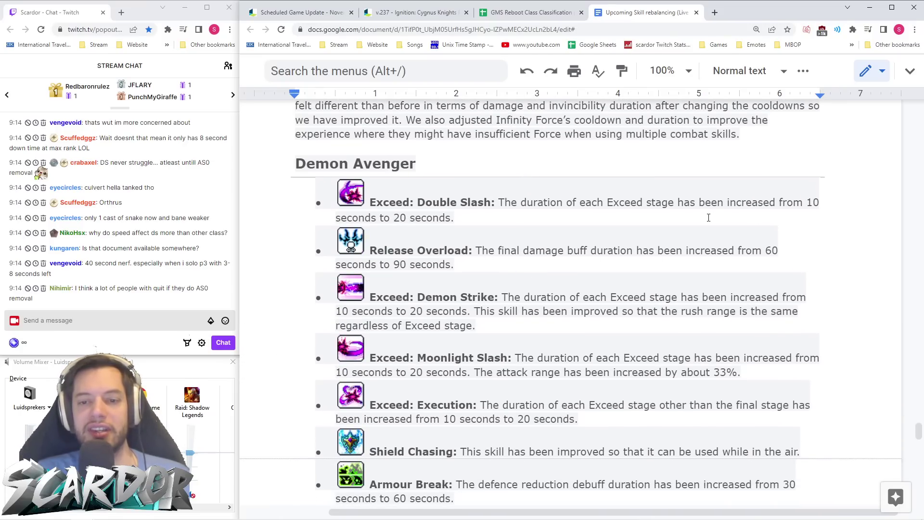
{"action": "scroll", "coordinate": [536, 208], "scroll_direction": "down", "scroll_amount": 3}
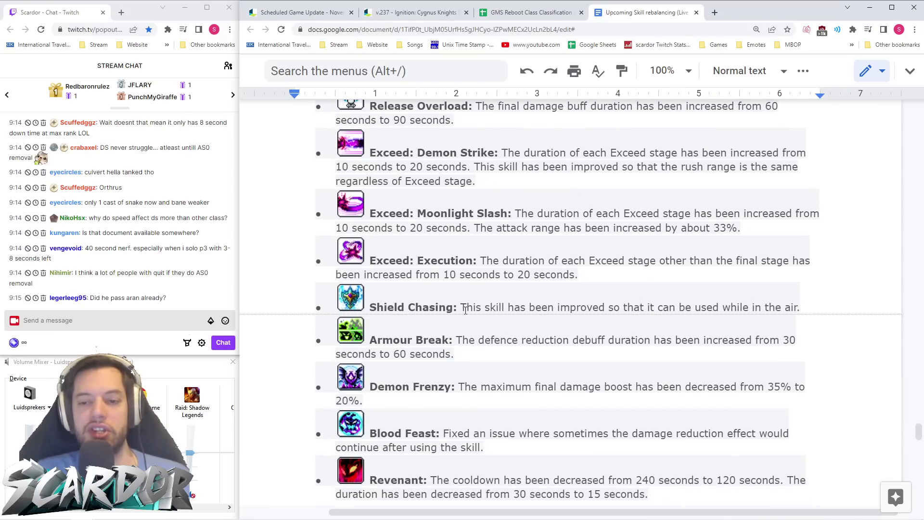
{"action": "scroll", "coordinate": [595, 230], "scroll_direction": "down", "scroll_amount": 2}
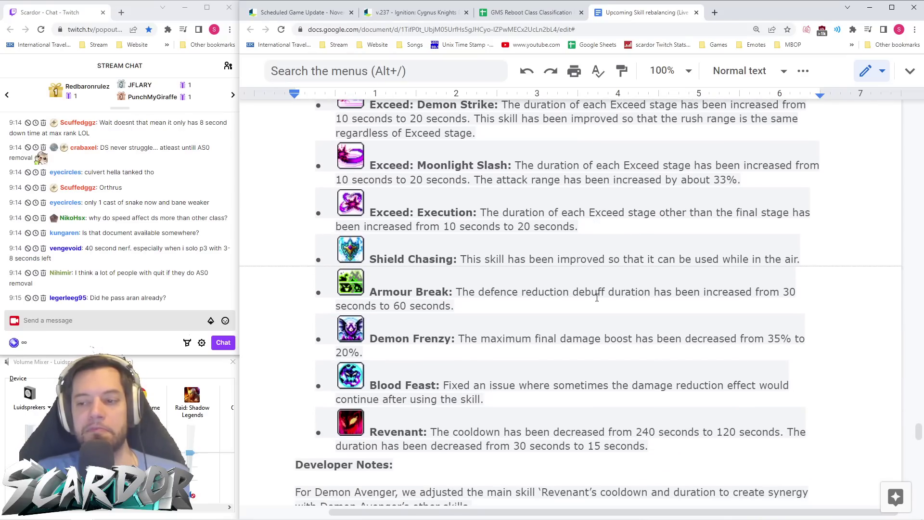
{"action": "scroll", "coordinate": [673, 224], "scroll_direction": "down", "scroll_amount": 1}
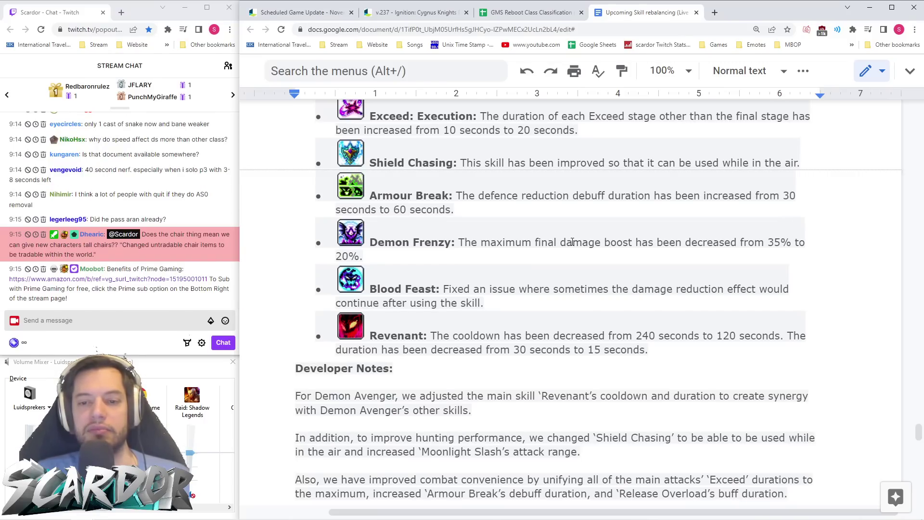
- Select the Revenant entry and continue to Battle Mage's Teleport Ver. 2 and Dark Lightning
{"action": "scroll", "coordinate": [572, 241], "scroll_direction": "down", "scroll_amount": 1}
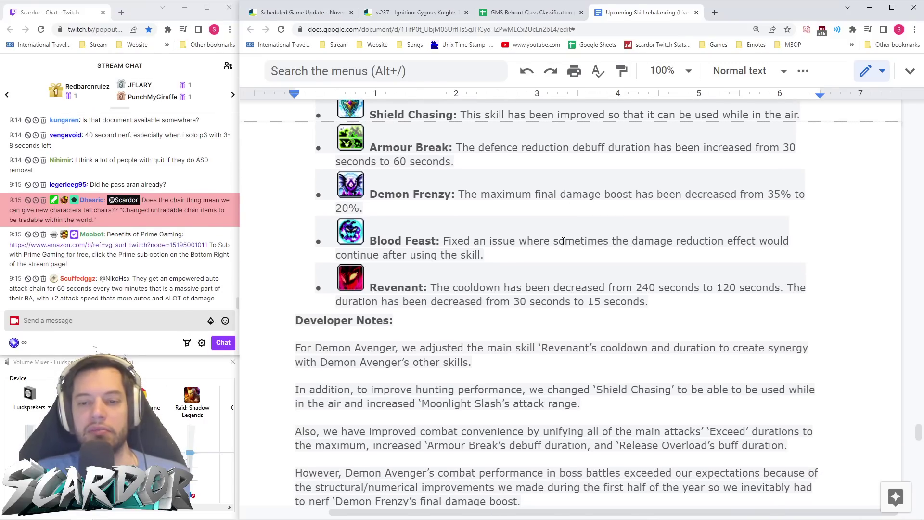
{"action": "scroll", "coordinate": [542, 245], "scroll_direction": "down", "scroll_amount": 1}
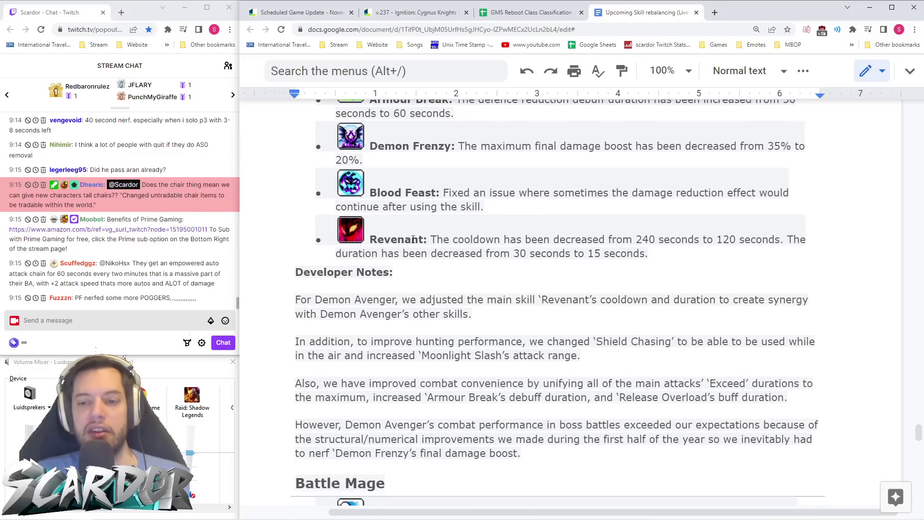
{"action": "mouse_move", "coordinate": [649, 255]}
{"action": "left_mouse_down"}
{"action": "mouse_move", "coordinate": [307, 236]}
{"action": "mouse_move", "coordinate": [650, 254]}
{"action": "left_mouse_up"}
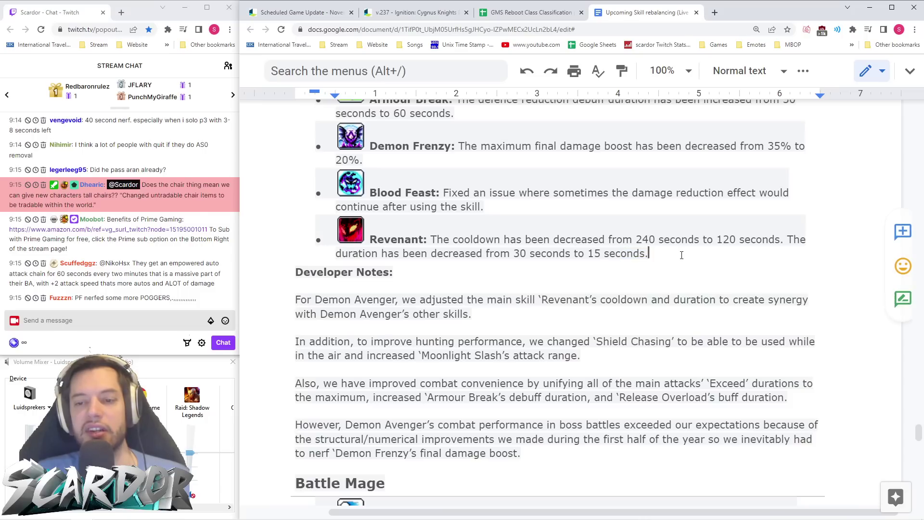
{"action": "scroll", "coordinate": [650, 253], "scroll_direction": "down", "scroll_amount": 3}
{"action": "scroll", "coordinate": [649, 253], "scroll_direction": "down", "scroll_amount": 3}
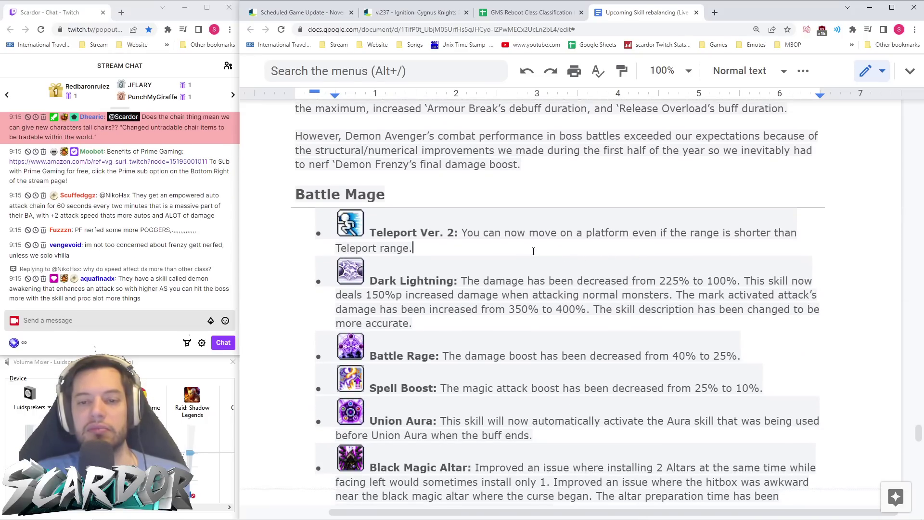
- Revisit Teleport Ver. 2, then scroll to Battle Mage's developer notes and Wild Hunter's Double Jump
{"action": "left_click", "coordinate": [587, 171]}
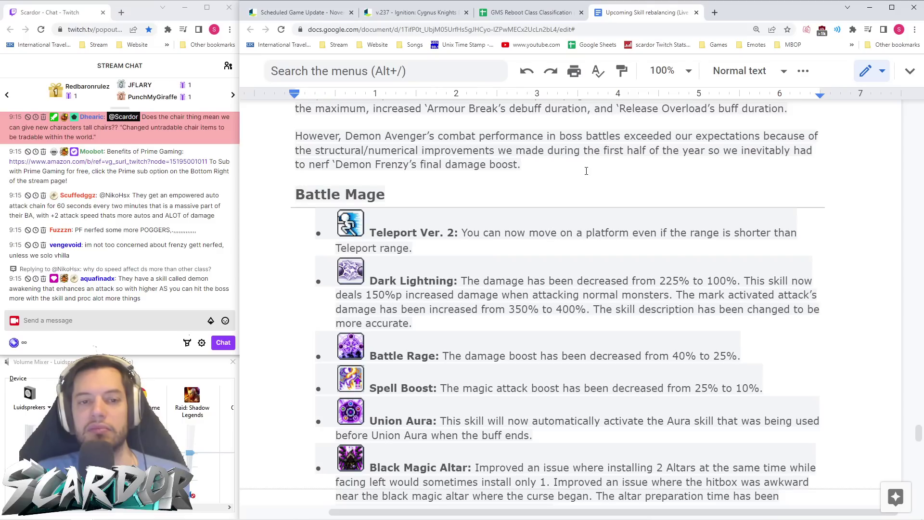
{"action": "scroll", "coordinate": [200, 205], "scroll_direction": "up", "scroll_amount": 1}
{"action": "scroll", "coordinate": [200, 206], "scroll_direction": "up", "scroll_amount": 1}
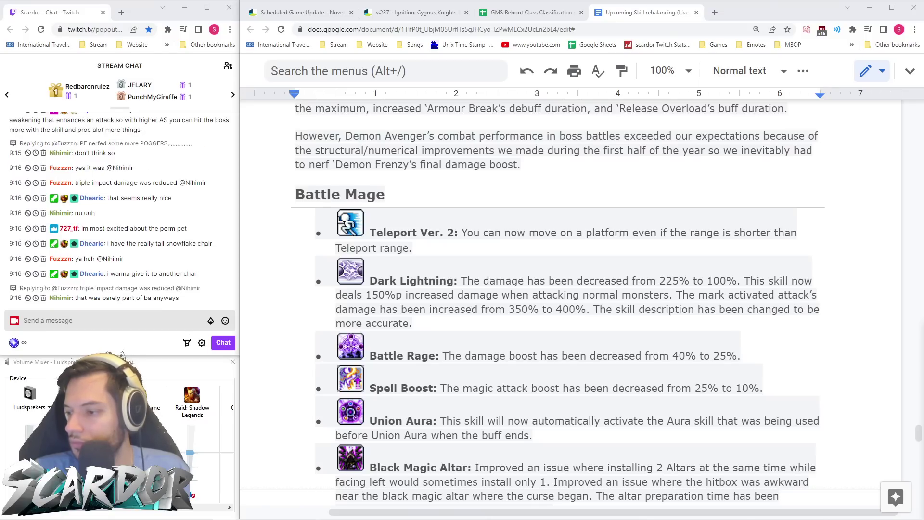
{"action": "left_click", "coordinate": [546, 251]}
{"action": "scroll", "coordinate": [546, 251], "scroll_direction": "down", "scroll_amount": 3}
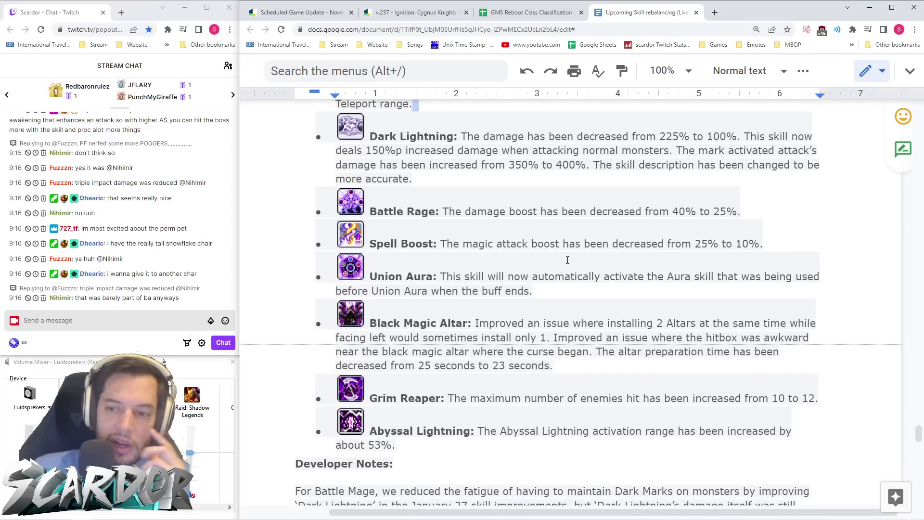
{"action": "scroll", "coordinate": [567, 260], "scroll_direction": "down", "scroll_amount": 5}
{"action": "scroll", "coordinate": [560, 266], "scroll_direction": "down", "scroll_amount": 3}
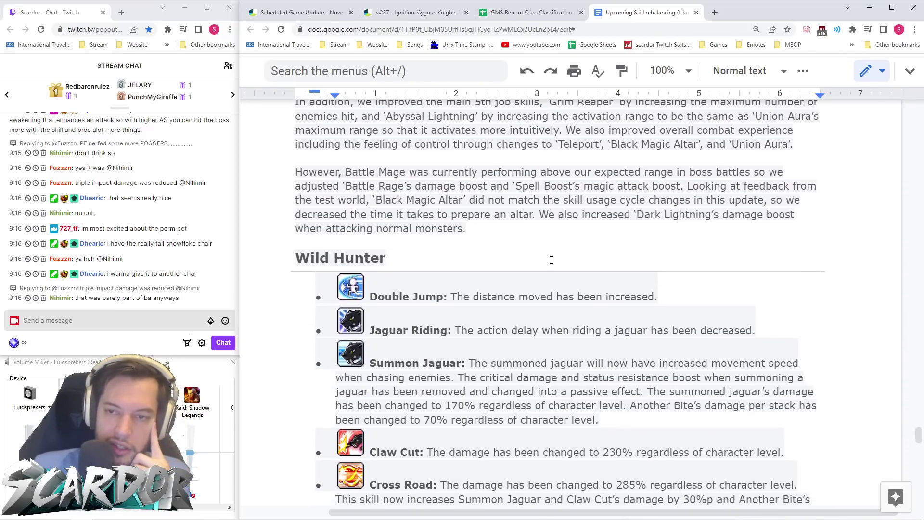
{"action": "left_click", "coordinate": [532, 12]}
{"action": "left_click", "coordinate": [643, 13]}
{"action": "scroll", "coordinate": [565, 255], "scroll_direction": "down", "scroll_amount": 2}
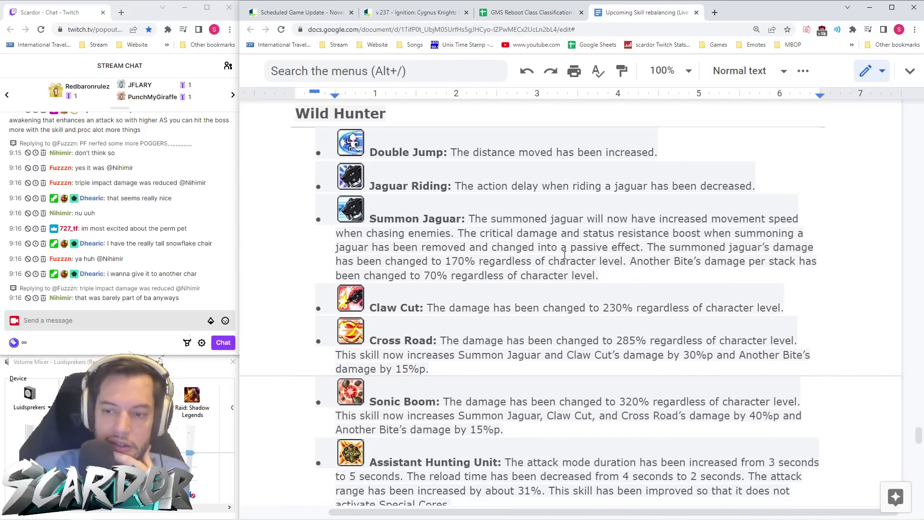
{"action": "scroll", "coordinate": [564, 255], "scroll_direction": "down", "scroll_amount": 3}
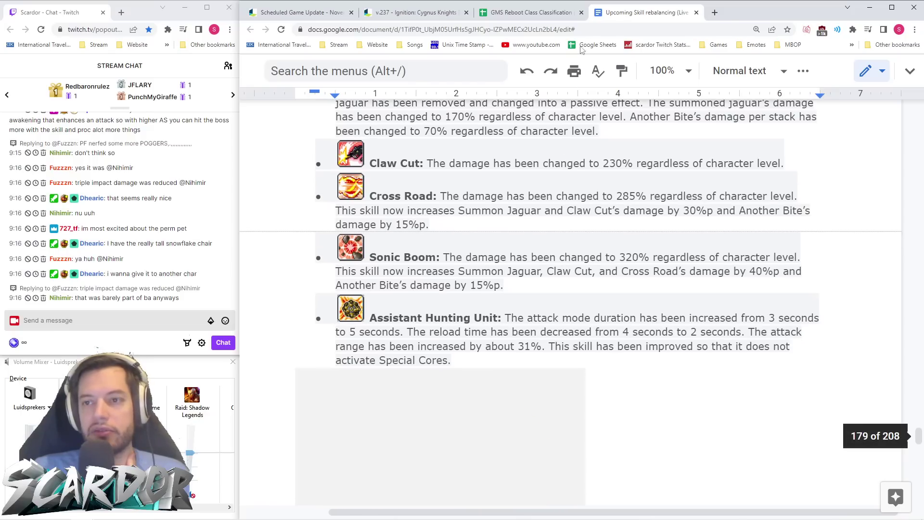
{"action": "left_click", "coordinate": [539, 11]}
{"action": "scroll", "coordinate": [540, 311], "scroll_direction": "down", "scroll_amount": 5}
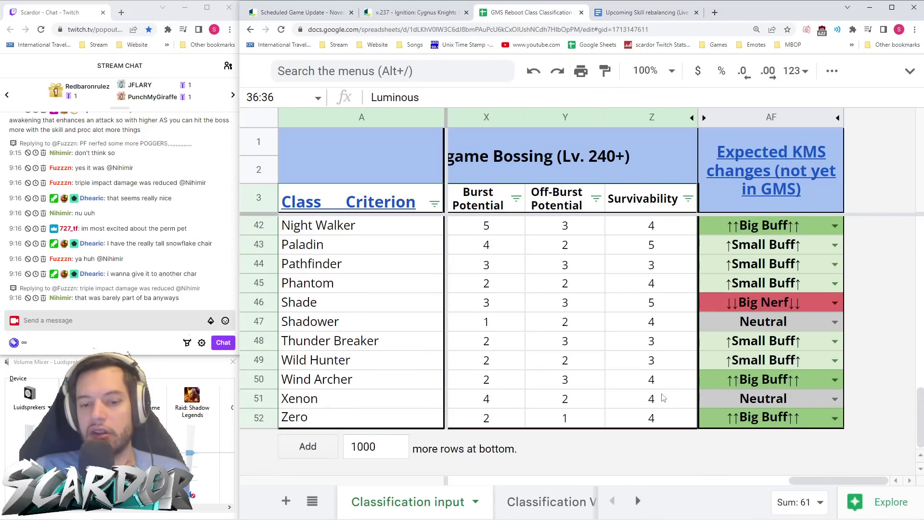
{"action": "left_click", "coordinate": [643, 13]}
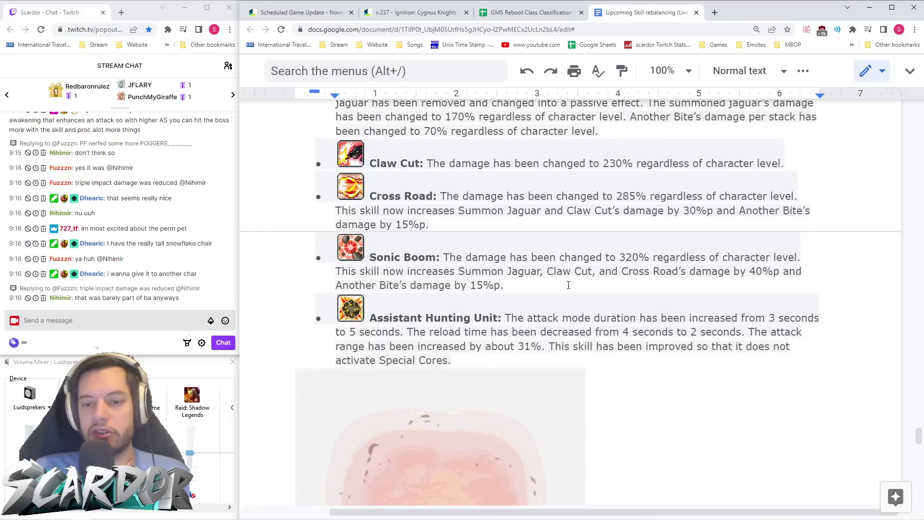
- Read Wild Hunter's skill changes, selecting the Beast Form invincibility text
{"action": "scroll", "coordinate": [568, 288], "scroll_direction": "up", "scroll_amount": 2}
{"action": "scroll", "coordinate": [568, 288], "scroll_direction": "up", "scroll_amount": 6}
{"action": "scroll", "coordinate": [566, 294], "scroll_direction": "down", "scroll_amount": 5}
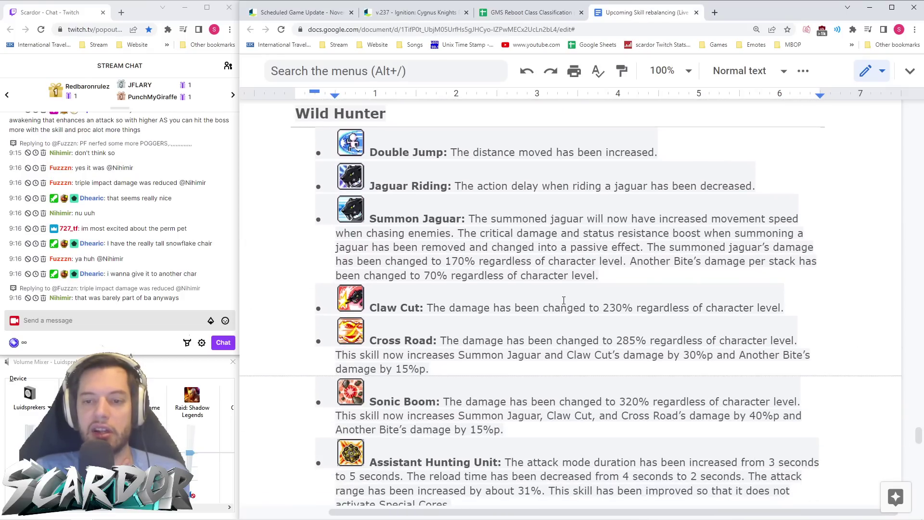
{"action": "scroll", "coordinate": [563, 300], "scroll_direction": "down", "scroll_amount": 2}
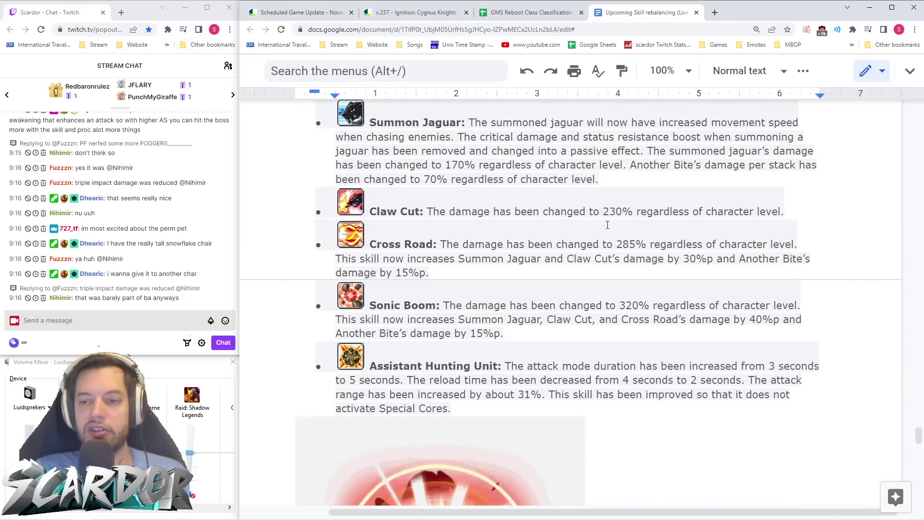
{"action": "scroll", "coordinate": [689, 221], "scroll_direction": "down", "scroll_amount": 7}
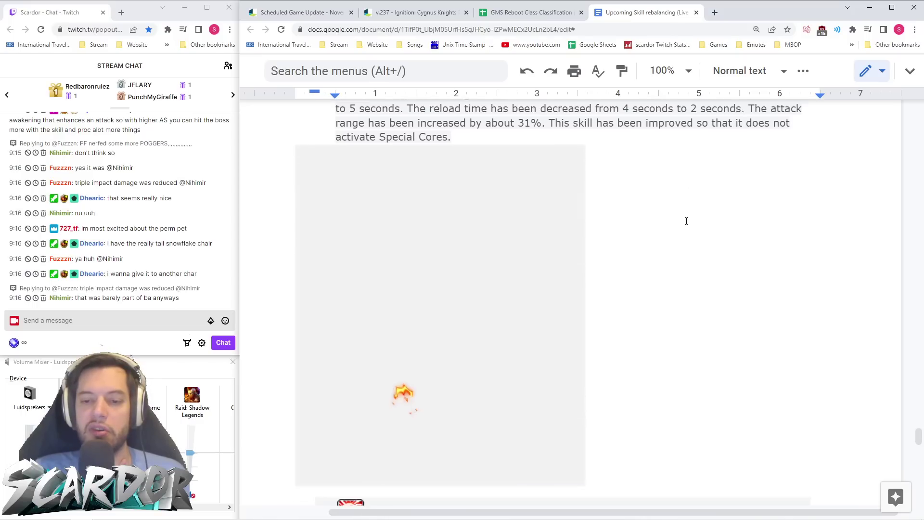
{"action": "scroll", "coordinate": [687, 217], "scroll_direction": "up", "scroll_amount": 2}
{"action": "scroll", "coordinate": [687, 217], "scroll_direction": "down", "scroll_amount": 3}
{"action": "scroll", "coordinate": [687, 217], "scroll_direction": "up", "scroll_amount": 1}
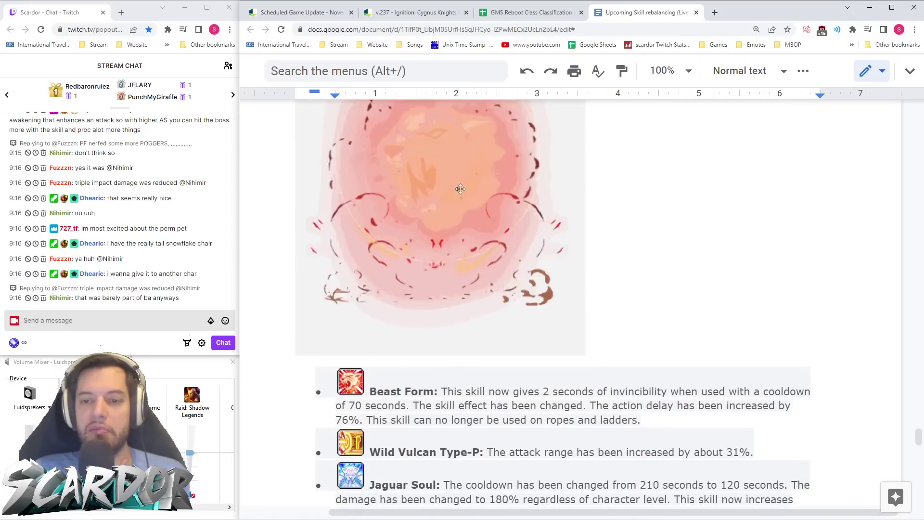
{"action": "scroll", "coordinate": [444, 228], "scroll_direction": "down", "scroll_amount": 1}
{"action": "left_click_drag", "start_coordinate": [641, 341], "coordinate": [708, 339]}
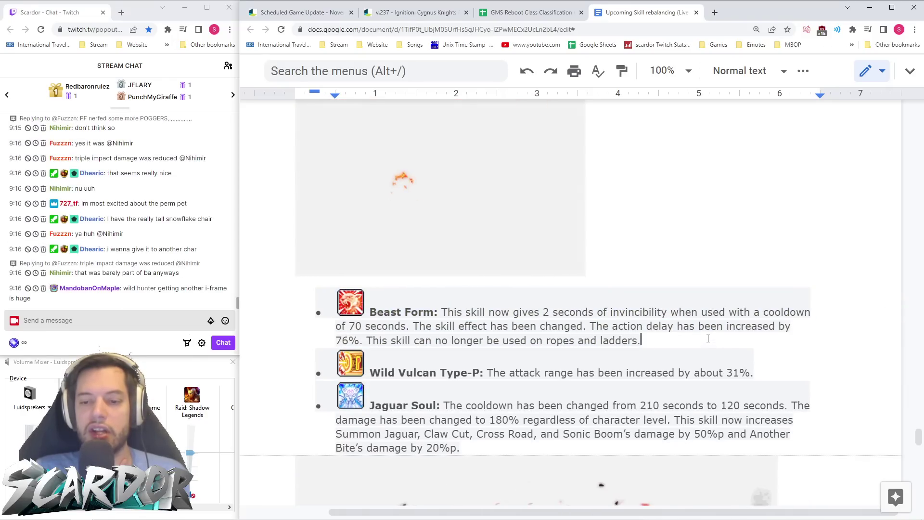
- Scroll past Wild Hunter's developer notes to Mechanic's Massive Fire: IRON change
{"action": "scroll", "coordinate": [709, 338], "scroll_direction": "down", "scroll_amount": 3}
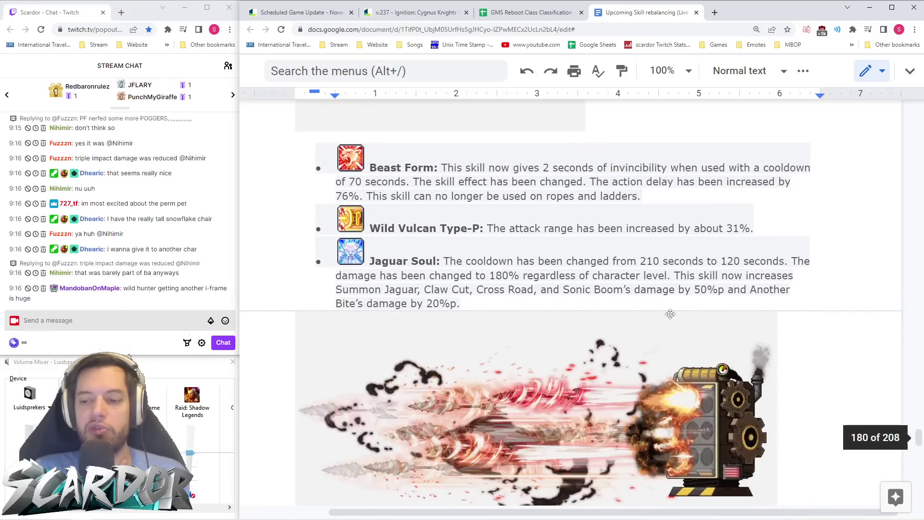
{"action": "scroll", "coordinate": [673, 321], "scroll_direction": "down", "scroll_amount": 5}
{"action": "scroll", "coordinate": [673, 321], "scroll_direction": "down", "scroll_amount": 4}
{"action": "scroll", "coordinate": [676, 313], "scroll_direction": "up", "scroll_amount": 3}
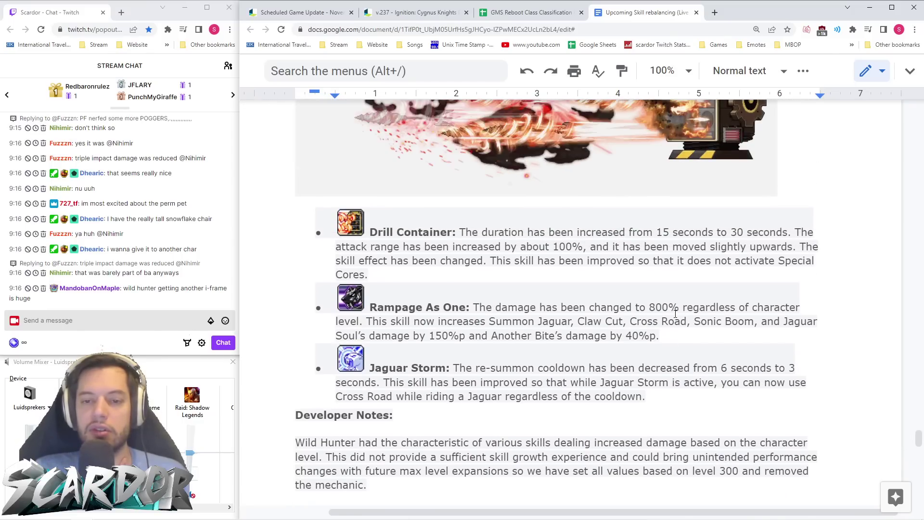
{"action": "scroll", "coordinate": [676, 314], "scroll_direction": "down", "scroll_amount": 3}
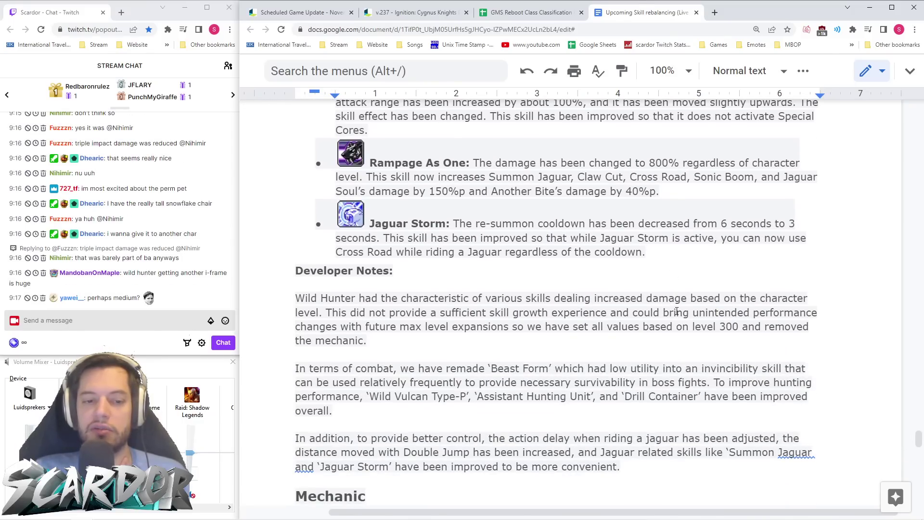
{"action": "scroll", "coordinate": [678, 310], "scroll_direction": "down", "scroll_amount": 8}
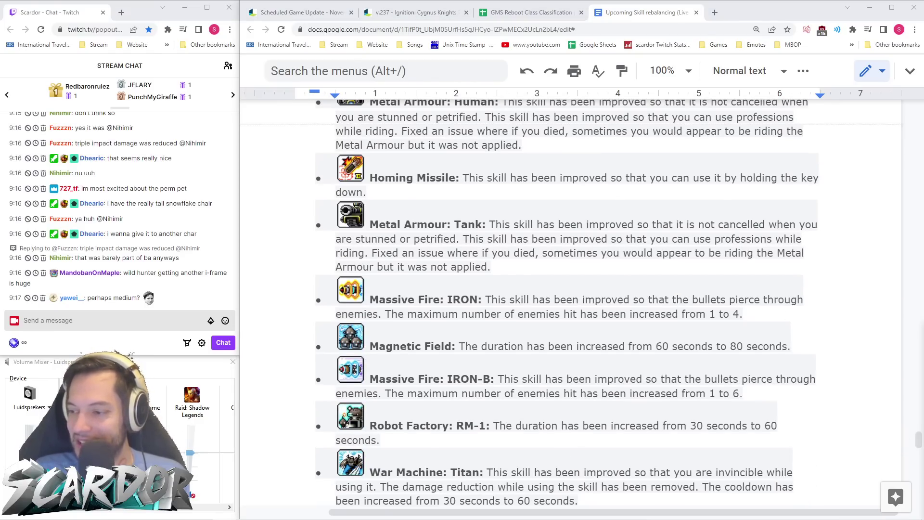
- Scroll past Mechanic's developer notes to Xenon's Incline Power Pet Auto Buff entry
{"action": "scroll", "coordinate": [595, 279], "scroll_direction": "down", "scroll_amount": 2}
{"action": "scroll", "coordinate": [596, 279], "scroll_direction": "up", "scroll_amount": 5}
{"action": "scroll", "coordinate": [597, 279], "scroll_direction": "down", "scroll_amount": 7}
{"action": "scroll", "coordinate": [597, 279], "scroll_direction": "up", "scroll_amount": 7}
{"action": "scroll", "coordinate": [695, 230], "scroll_direction": "down", "scroll_amount": 10}
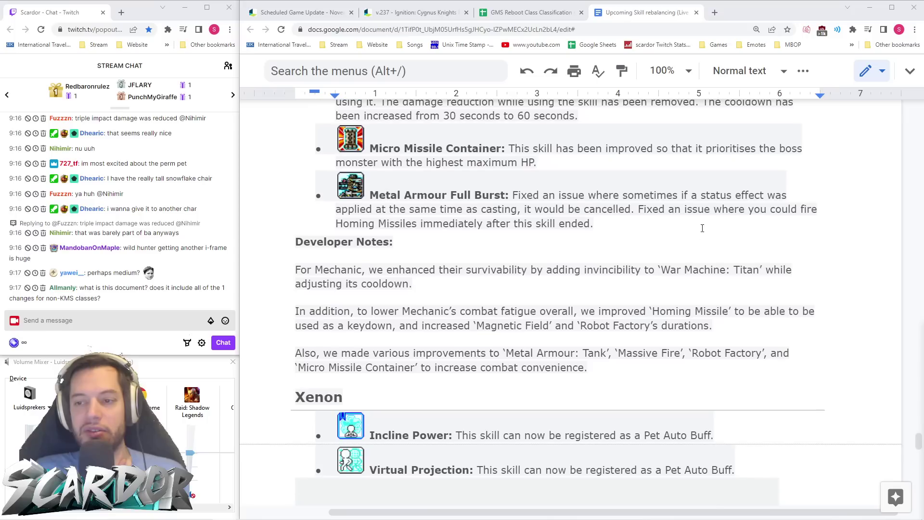
{"action": "scroll", "coordinate": [696, 229], "scroll_direction": "up", "scroll_amount": 13}
{"action": "scroll", "coordinate": [799, 288], "scroll_direction": "down", "scroll_amount": 4}
{"action": "scroll", "coordinate": [799, 287], "scroll_direction": "down", "scroll_amount": 2}
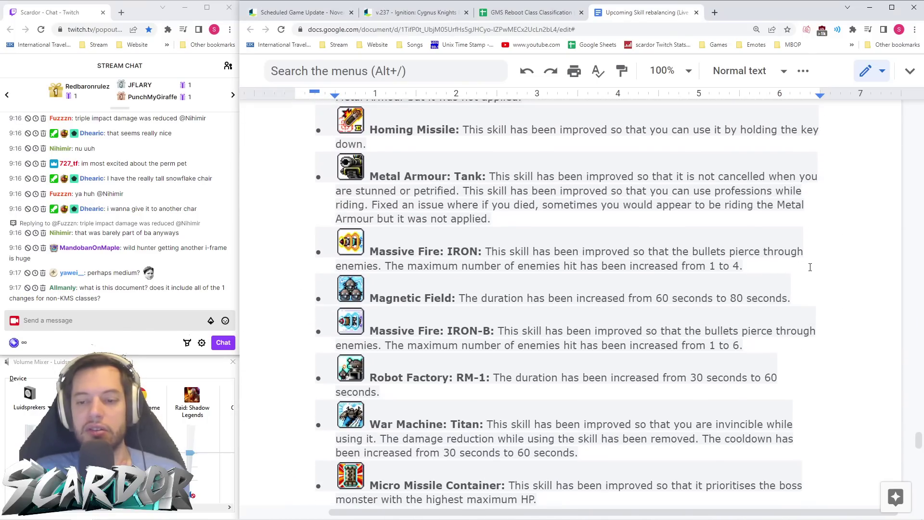
{"action": "scroll", "coordinate": [810, 268], "scroll_direction": "down", "scroll_amount": 3}
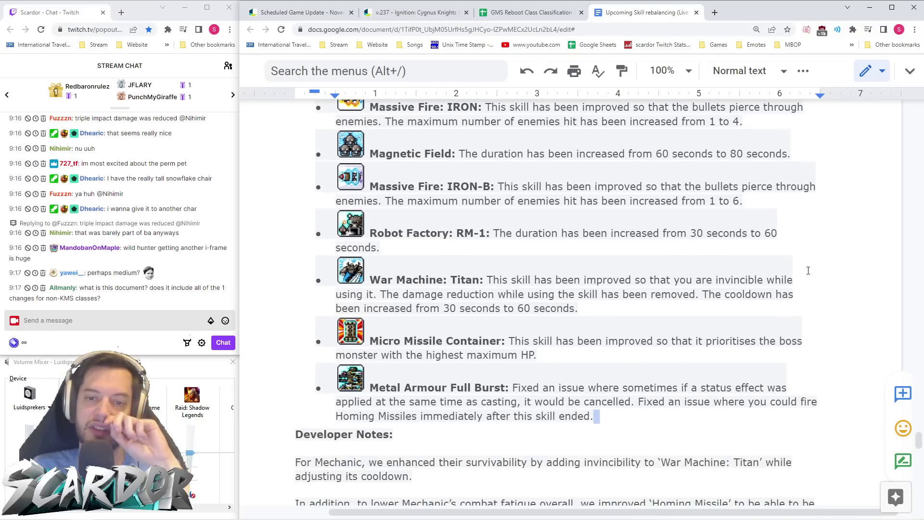
{"action": "scroll", "coordinate": [809, 270], "scroll_direction": "down", "scroll_amount": 3}
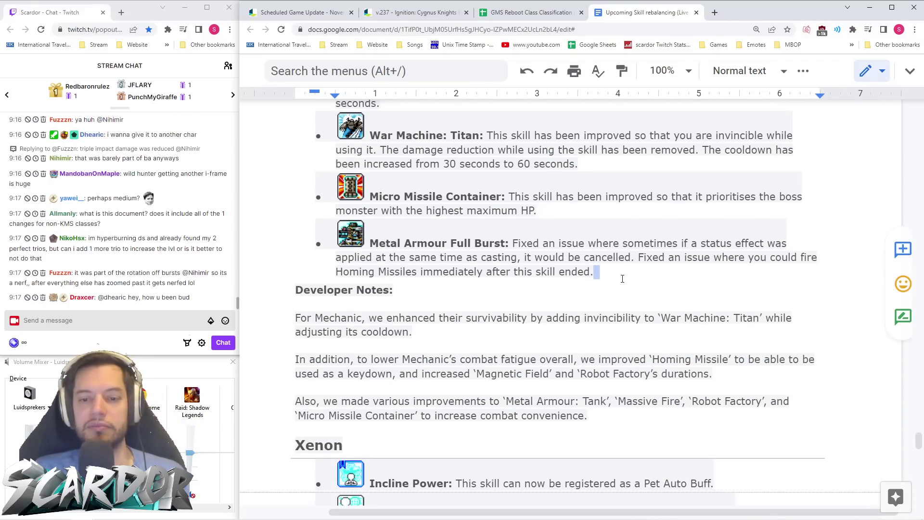
{"action": "scroll", "coordinate": [632, 279], "scroll_direction": "down", "scroll_amount": 4}
{"action": "scroll", "coordinate": [632, 278], "scroll_direction": "down", "scroll_amount": 3}
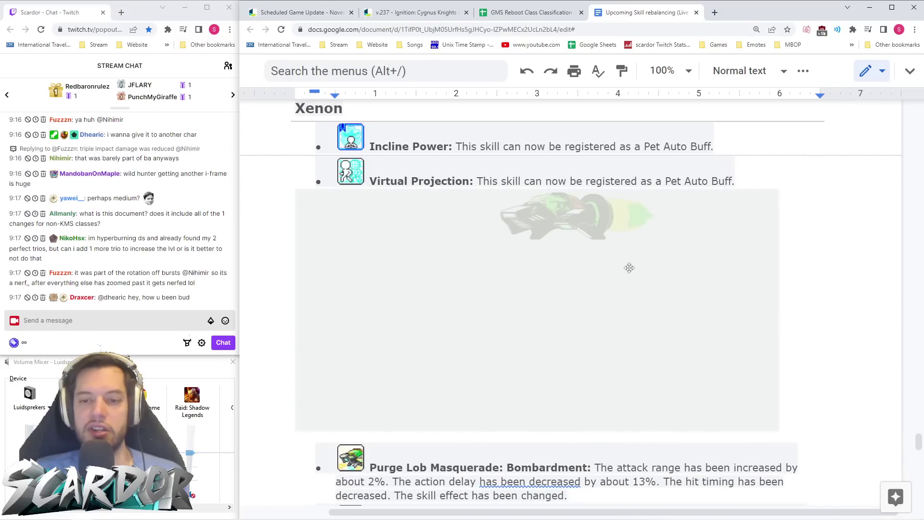
- Highlight Xenon's Bombardment attack range increase of about 2%, then clear the highlight
{"action": "scroll", "coordinate": [629, 268], "scroll_direction": "down", "scroll_amount": 2}
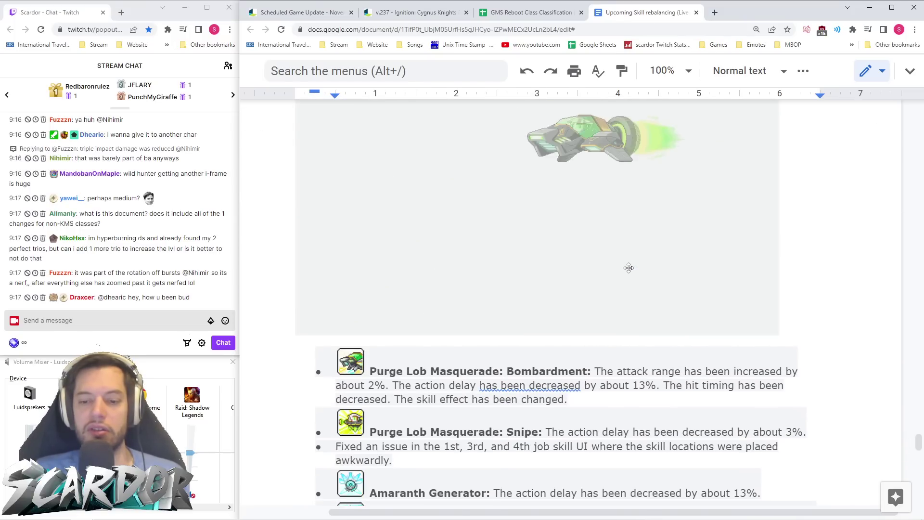
{"action": "scroll", "coordinate": [630, 268], "scroll_direction": "down", "scroll_amount": 2}
{"action": "left_click", "coordinate": [633, 275]}
{"action": "left_click_drag", "start_coordinate": [335, 288], "coordinate": [611, 272]}
{"action": "left_click", "coordinate": [445, 303]}
- Highlight Snipe's roughly 3% delay reduction, then move past Amaranth Generator to the Blaster heading
{"action": "scroll", "coordinate": [612, 272], "scroll_direction": "up", "scroll_amount": 5}
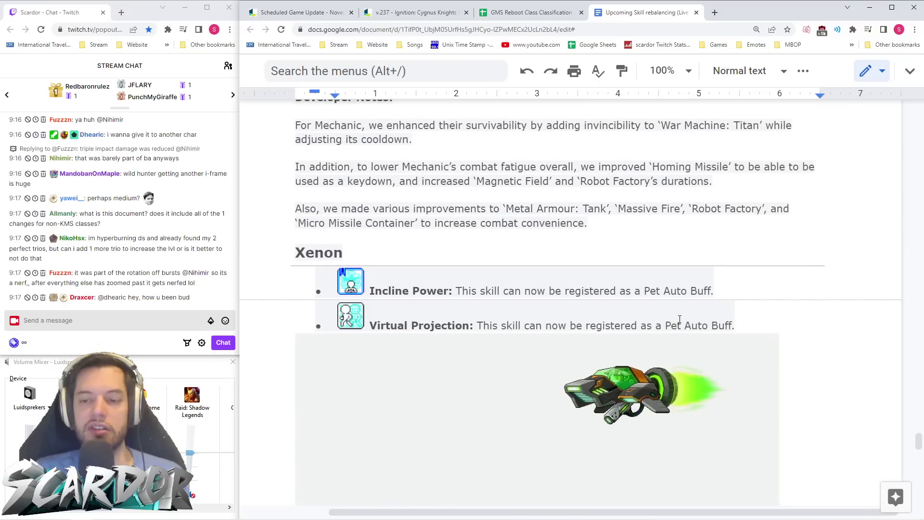
{"action": "scroll", "coordinate": [611, 272], "scroll_direction": "down", "scroll_amount": 4}
{"action": "left_click", "coordinate": [673, 383]}
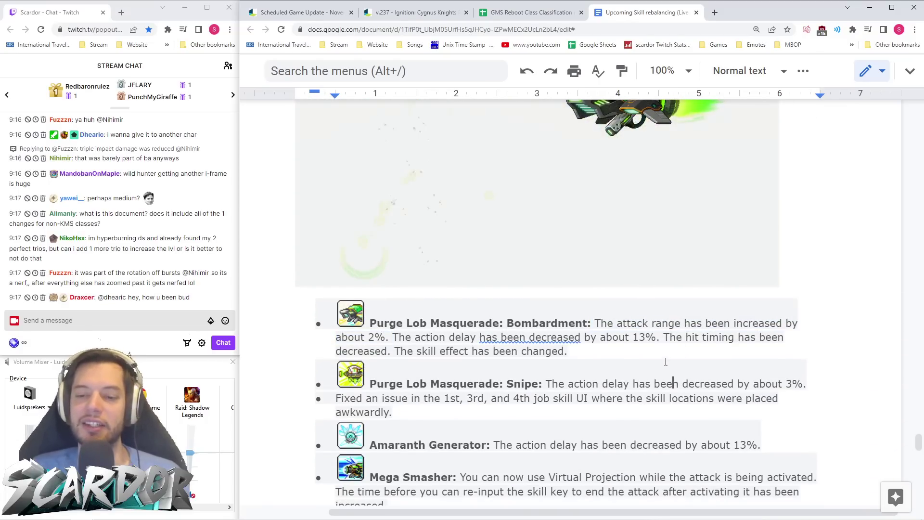
{"action": "scroll", "coordinate": [667, 358], "scroll_direction": "down", "scroll_amount": 1}
{"action": "scroll", "coordinate": [666, 357], "scroll_direction": "down", "scroll_amount": 4}
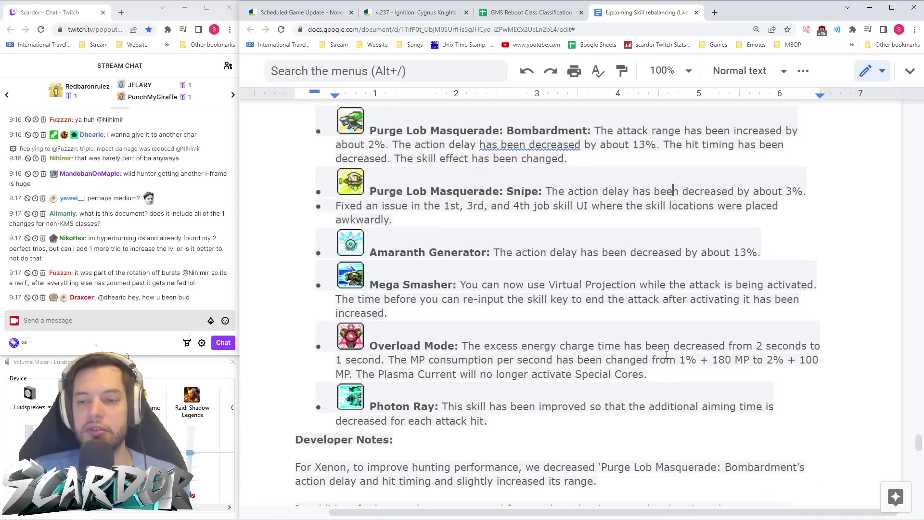
{"action": "left_click_drag", "start_coordinate": [738, 191], "coordinate": [816, 191]}
{"action": "left_click", "coordinate": [801, 220]}
{"action": "left_click", "coordinate": [616, 248]}
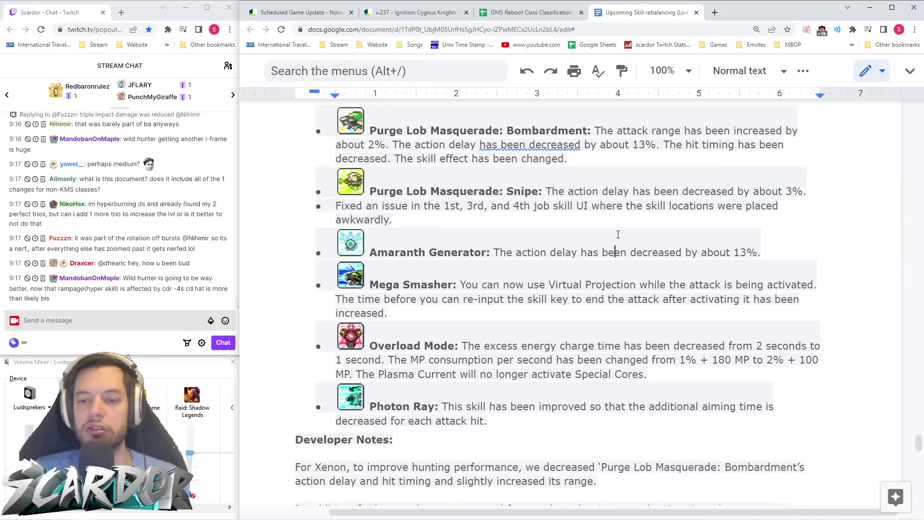
{"action": "scroll", "coordinate": [616, 244], "scroll_direction": "down", "scroll_amount": 1}
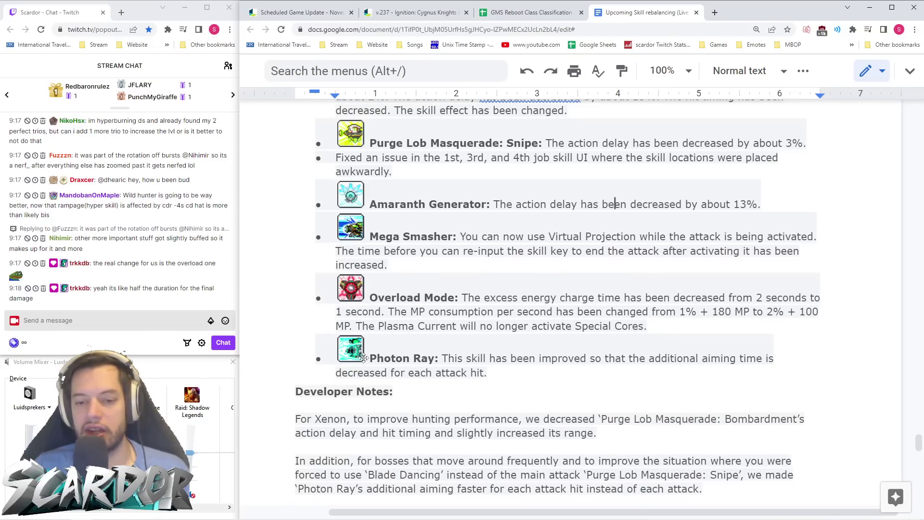
{"action": "scroll", "coordinate": [482, 337], "scroll_direction": "down", "scroll_amount": 5}
- Mark Maximise Cannon's cooldown change (240 to 120 seconds) and Bullets boost drop (50% to 35%)
{"action": "scroll", "coordinate": [491, 303], "scroll_direction": "down", "scroll_amount": 5}
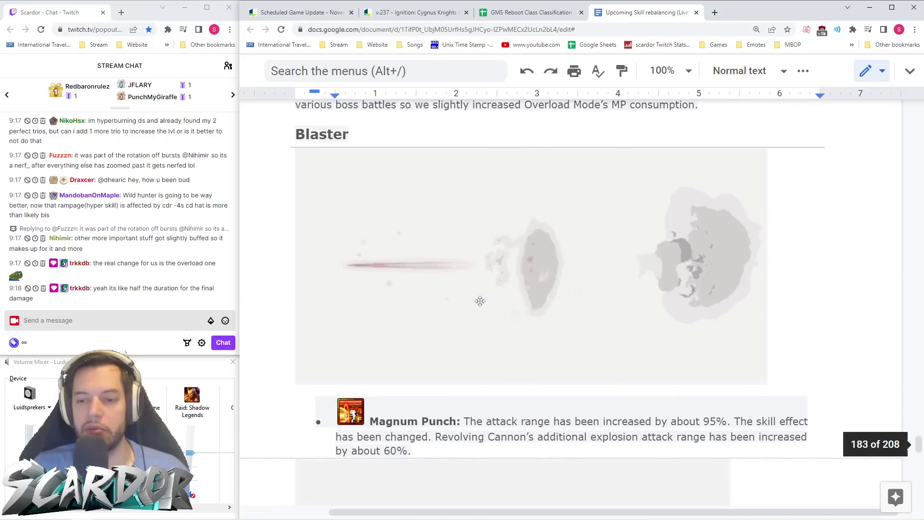
{"action": "scroll", "coordinate": [479, 300], "scroll_direction": "down", "scroll_amount": 2}
{"action": "scroll", "coordinate": [478, 300], "scroll_direction": "down", "scroll_amount": 2}
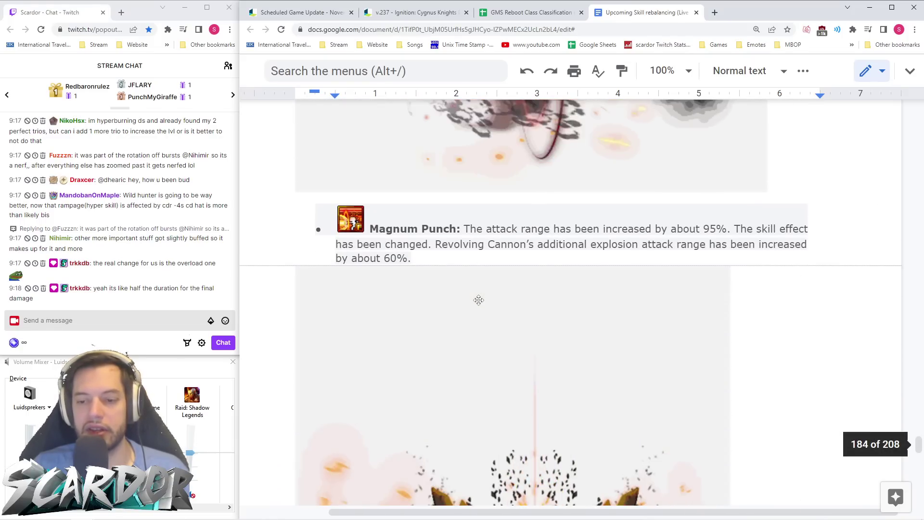
{"action": "scroll", "coordinate": [479, 300], "scroll_direction": "down", "scroll_amount": 4}
{"action": "scroll", "coordinate": [479, 300], "scroll_direction": "down", "scroll_amount": 3}
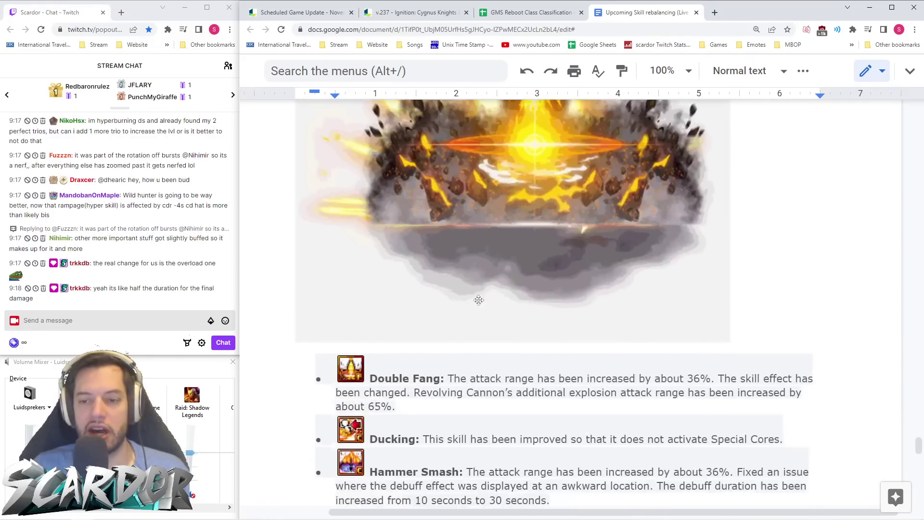
{"action": "scroll", "coordinate": [479, 300], "scroll_direction": "up", "scroll_amount": 2}
{"action": "scroll", "coordinate": [479, 300], "scroll_direction": "down", "scroll_amount": 3}
{"action": "scroll", "coordinate": [479, 300], "scroll_direction": "down", "scroll_amount": 3}
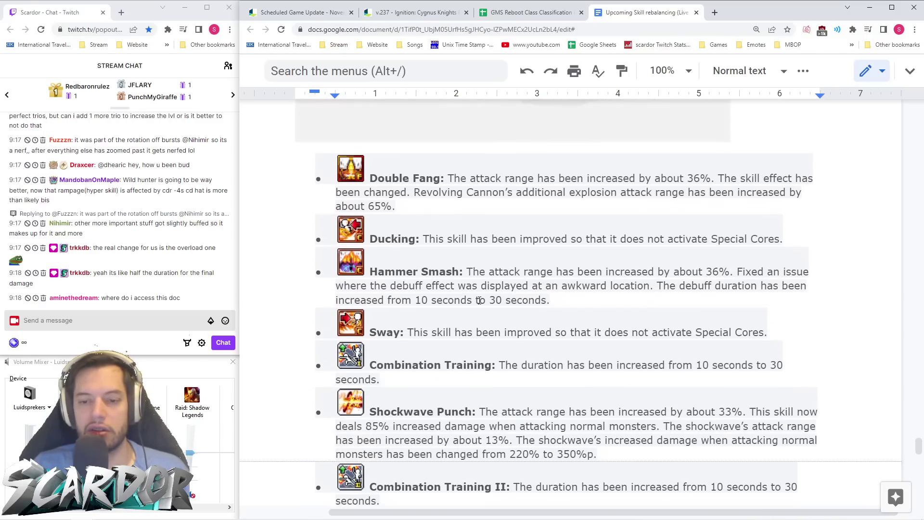
{"action": "scroll", "coordinate": [479, 300], "scroll_direction": "down", "scroll_amount": 2}
{"action": "scroll", "coordinate": [480, 300], "scroll_direction": "down", "scroll_amount": 4}
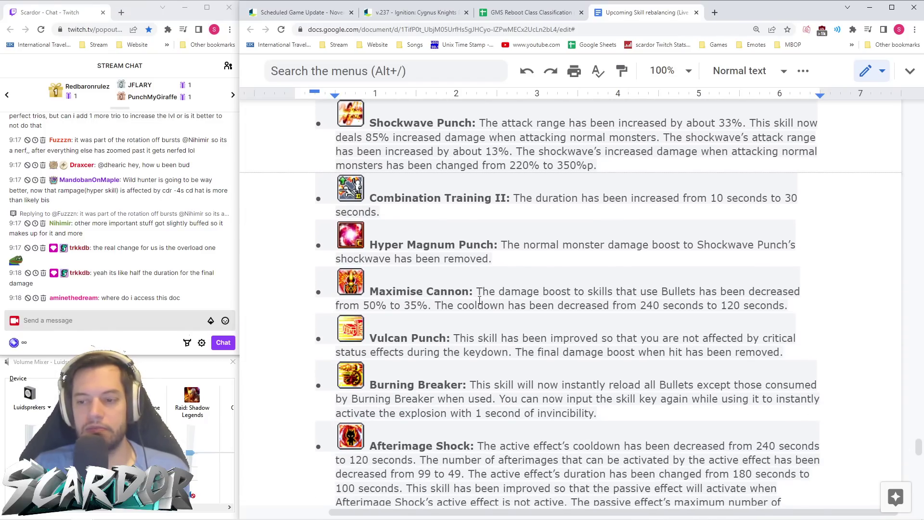
{"action": "left_click_drag", "start_coordinate": [637, 306], "coordinate": [772, 306]}
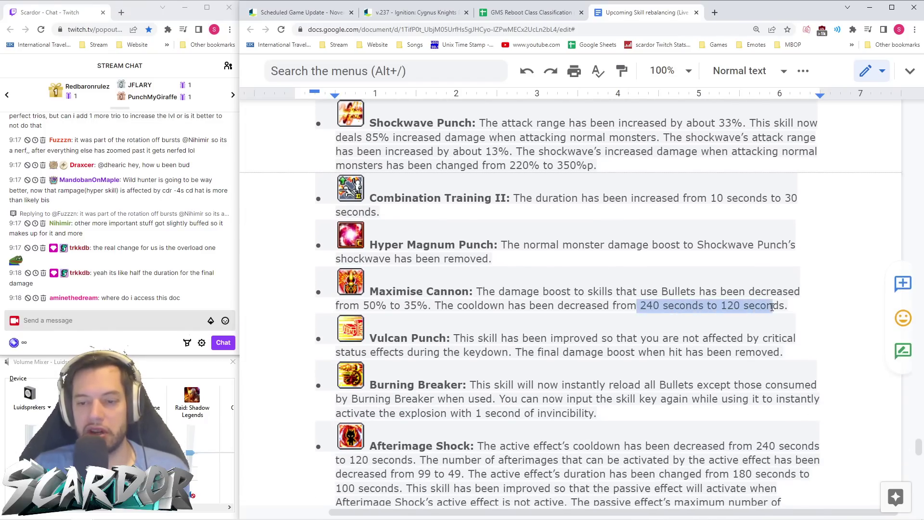
{"action": "left_click", "coordinate": [617, 318]}
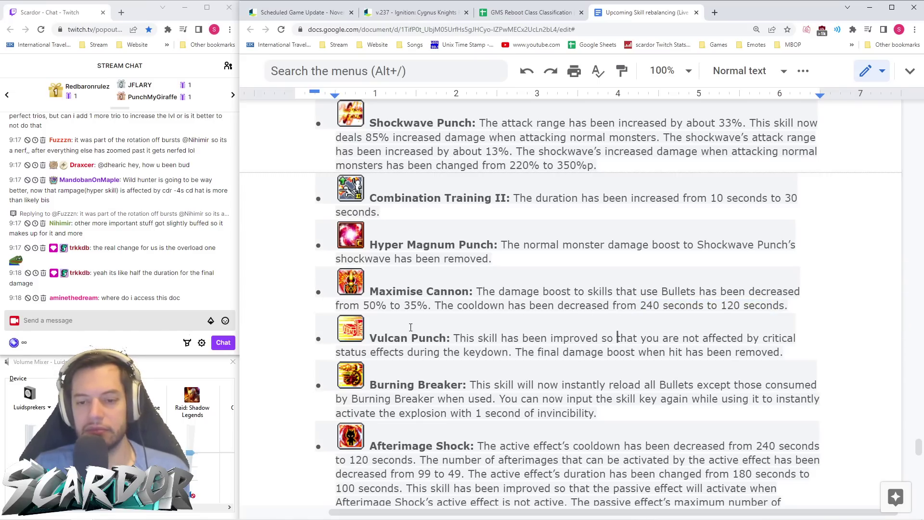
{"action": "left_click_drag", "start_coordinate": [364, 307], "coordinate": [430, 306]}
{"action": "left_click", "coordinate": [484, 305]}
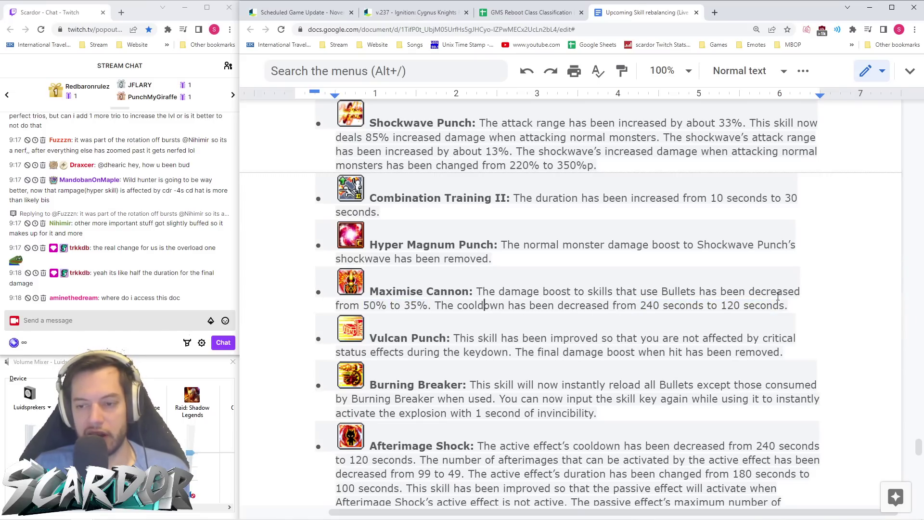
- Scroll on to Blaster's Developer Notes and select the document's web address
{"action": "scroll", "coordinate": [568, 293], "scroll_direction": "down", "scroll_amount": 2}
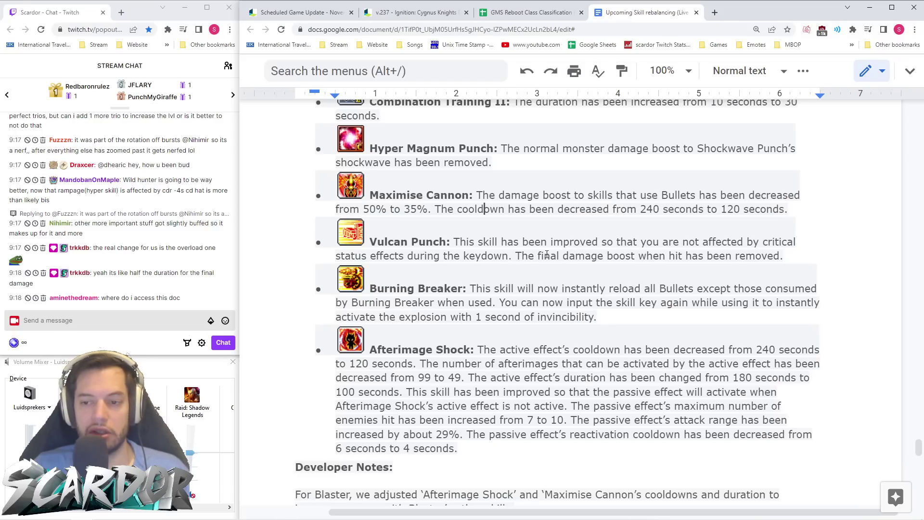
{"action": "scroll", "coordinate": [644, 257], "scroll_direction": "down", "scroll_amount": 2}
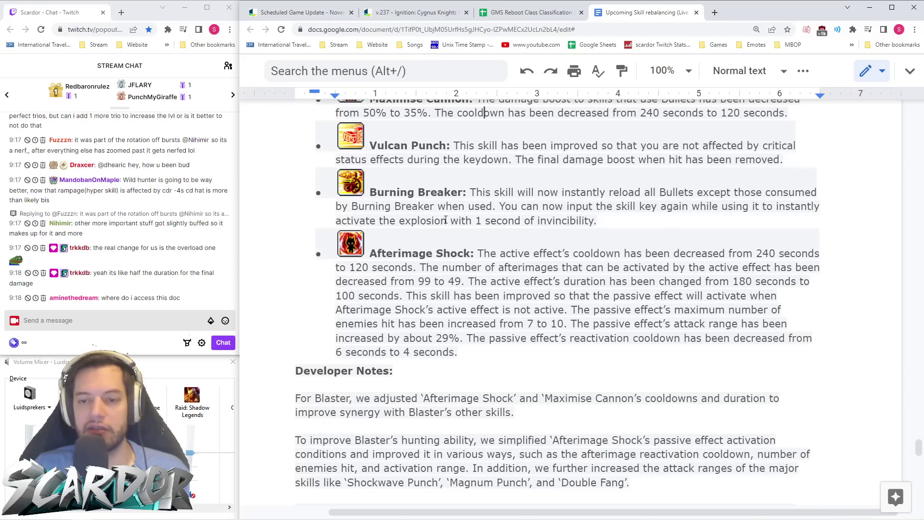
{"action": "scroll", "coordinate": [564, 255], "scroll_direction": "up", "scroll_amount": 3}
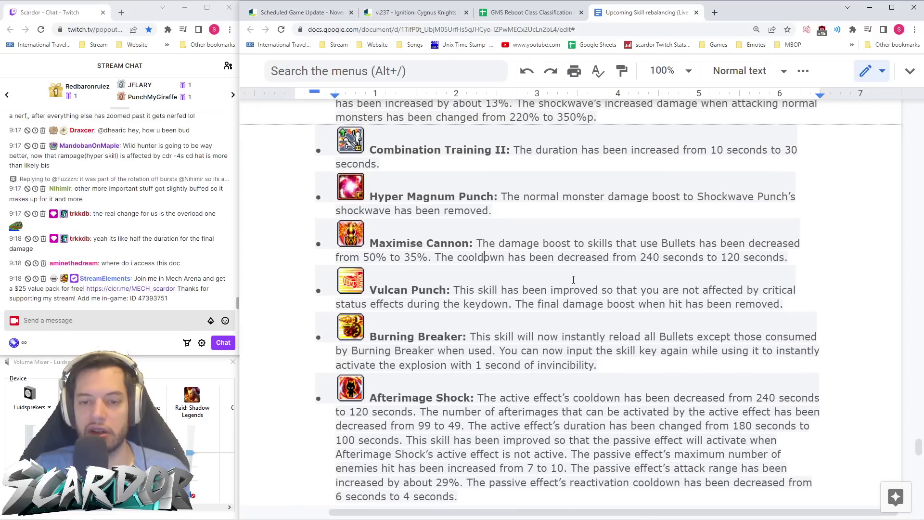
{"action": "scroll", "coordinate": [551, 338], "scroll_direction": "down", "scroll_amount": 3}
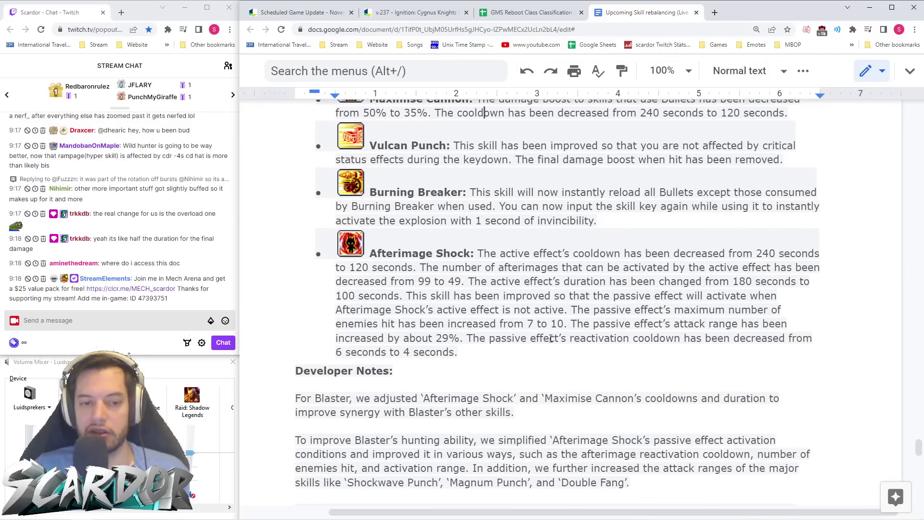
{"action": "scroll", "coordinate": [568, 325], "scroll_direction": "down", "scroll_amount": 2}
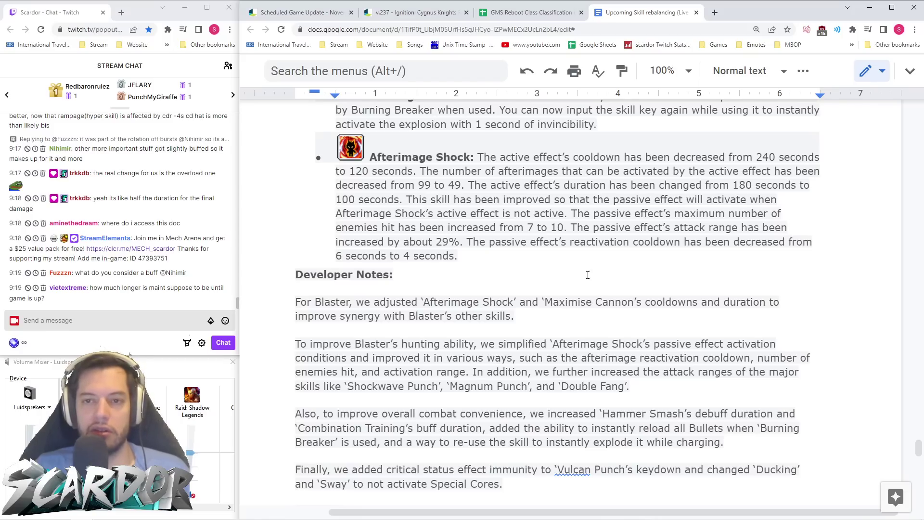
{"action": "left_click", "coordinate": [561, 29]}
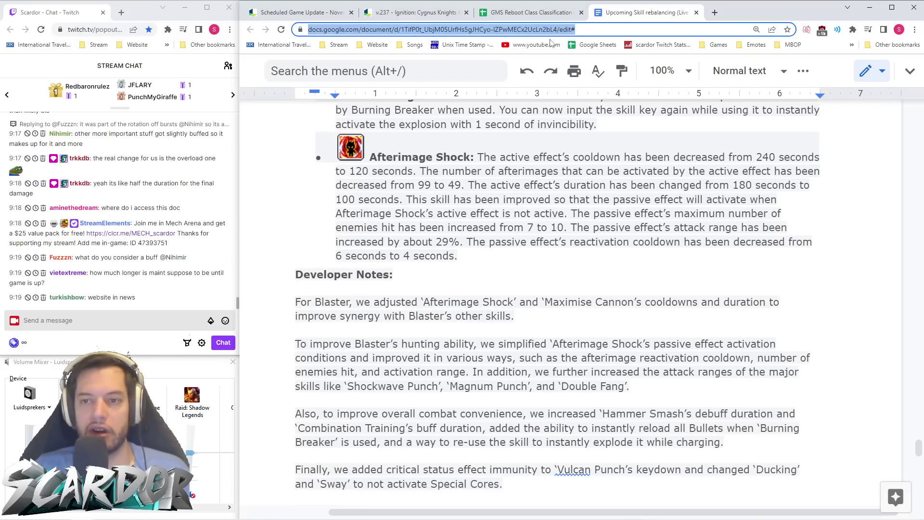
- Paste the Docs link into Twitch chat, send it, and return to Blaster's developer notes
{"action": "left_click", "coordinate": [168, 320]}
{"action": "key", "text": "Return"}
{"action": "left_click", "coordinate": [592, 274]}
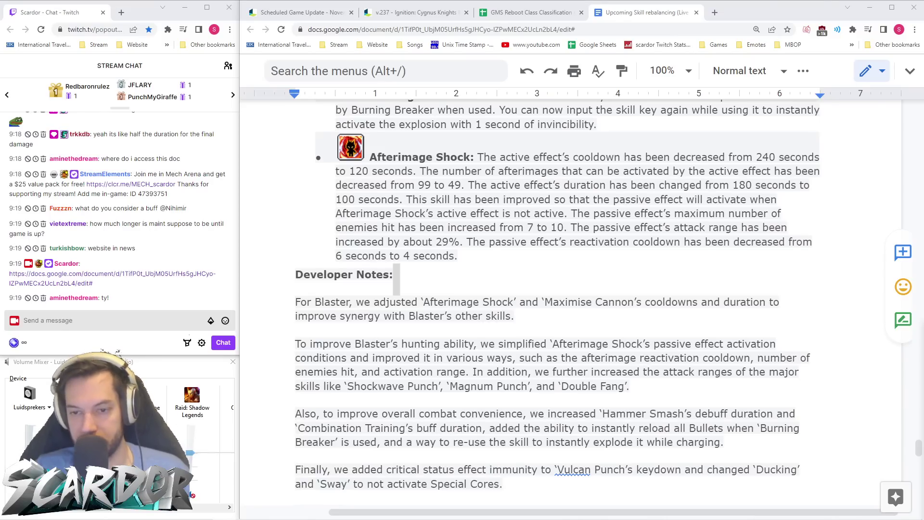
{"action": "left_click", "coordinate": [575, 316]}
{"action": "key", "text": "alt+Tab"}
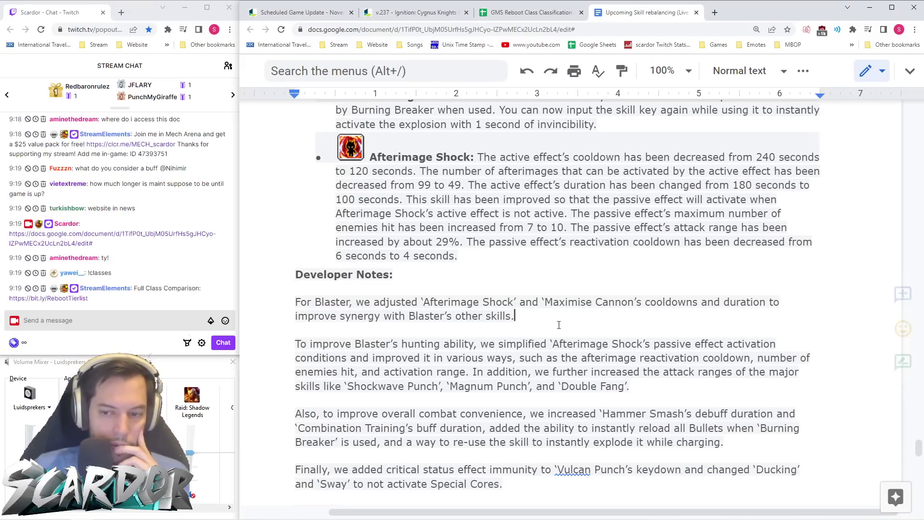
- Scroll through Kaiser's skills and mark the Final Trans cooldown change from 300 to 240 seconds
{"action": "scroll", "coordinate": [524, 328], "scroll_direction": "down", "scroll_amount": 5}
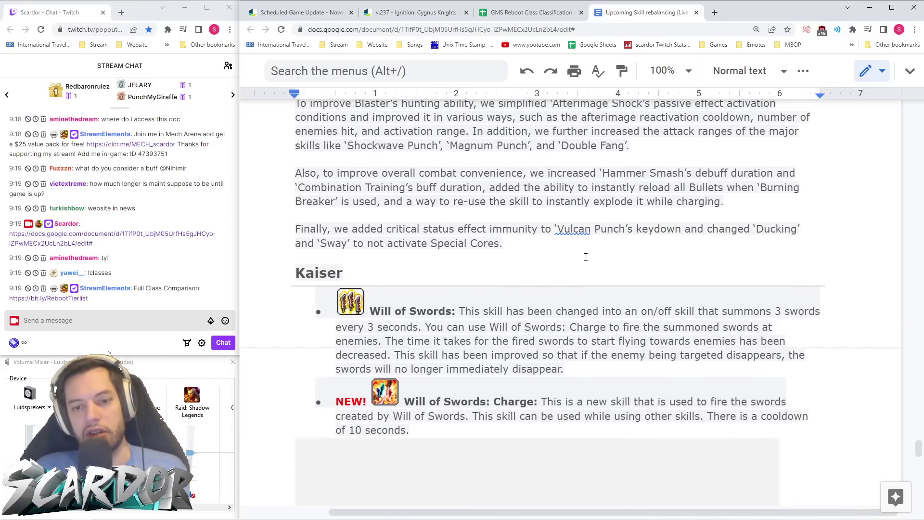
{"action": "scroll", "coordinate": [586, 257], "scroll_direction": "down", "scroll_amount": 3}
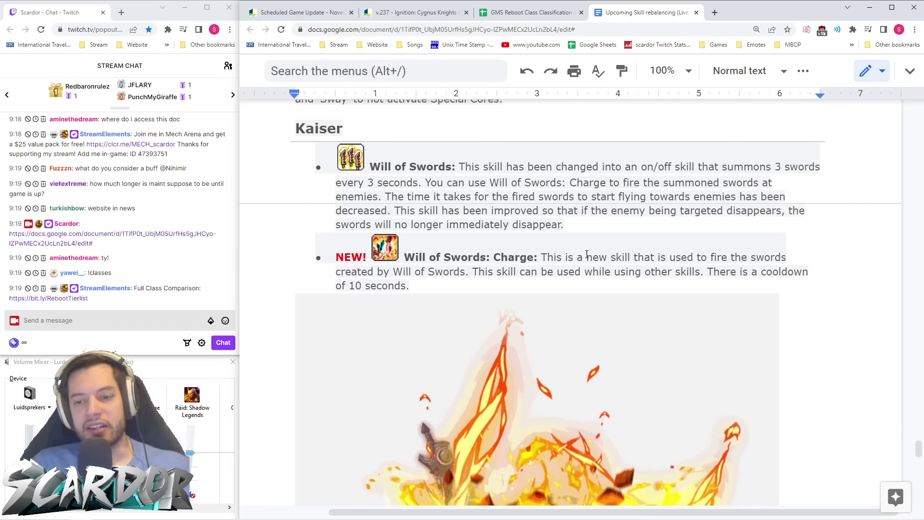
{"action": "scroll", "coordinate": [572, 240], "scroll_direction": "down", "scroll_amount": 6}
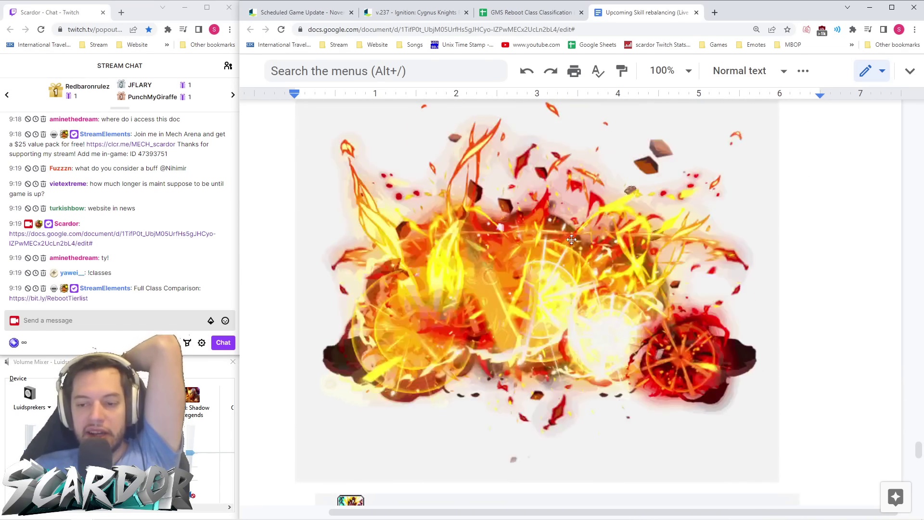
{"action": "scroll", "coordinate": [572, 239], "scroll_direction": "down", "scroll_amount": 3}
{"action": "scroll", "coordinate": [572, 238], "scroll_direction": "down", "scroll_amount": 7}
{"action": "scroll", "coordinate": [572, 239], "scroll_direction": "down", "scroll_amount": 8}
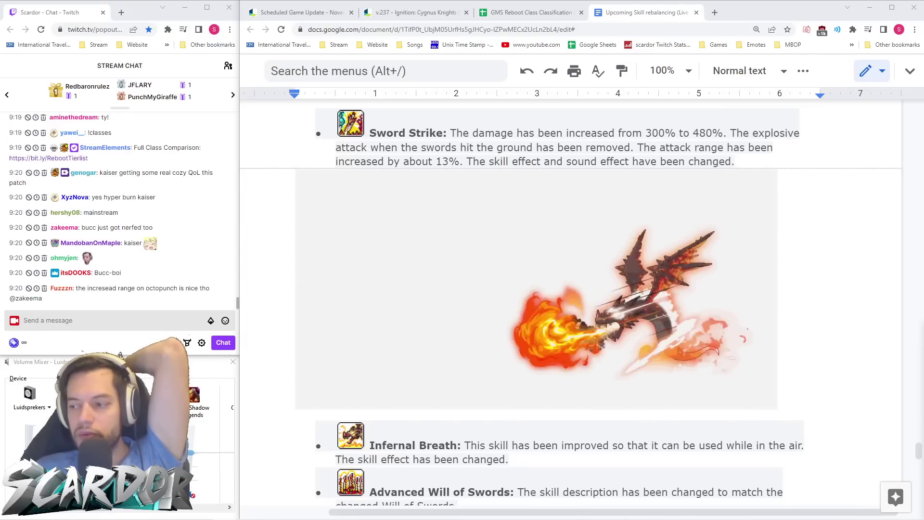
{"action": "scroll", "coordinate": [274, 443], "scroll_direction": "down", "scroll_amount": 3}
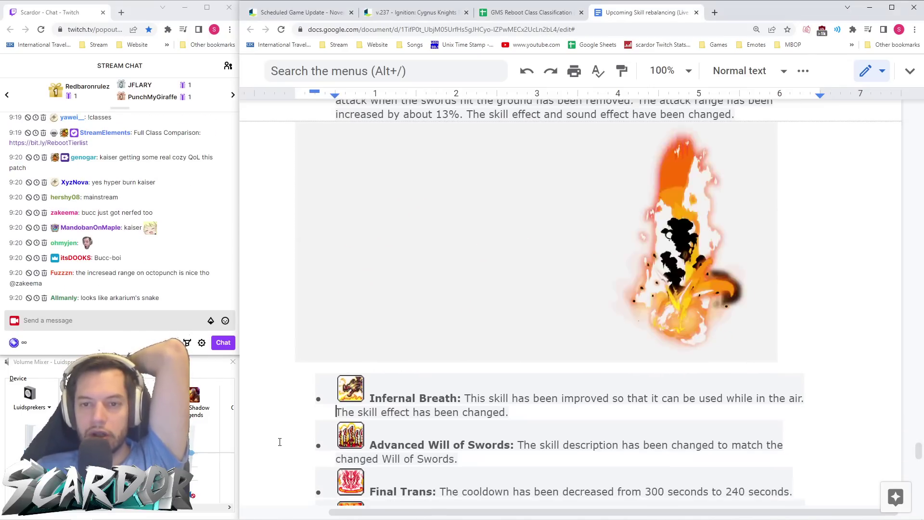
{"action": "scroll", "coordinate": [292, 414], "scroll_direction": "down", "scroll_amount": 2}
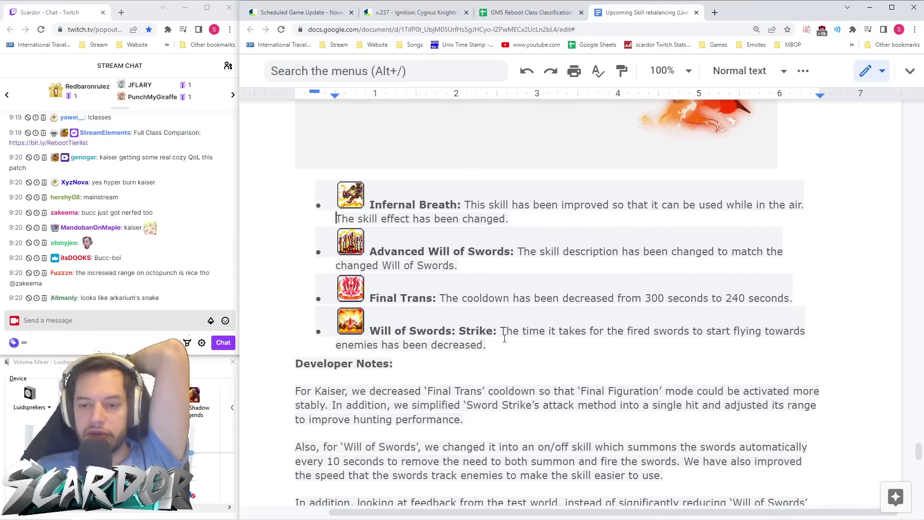
{"action": "left_click_drag", "start_coordinate": [646, 298], "coordinate": [789, 296]}
{"action": "left_click", "coordinate": [755, 331]}
- Click into the Will of Swords: Strike description and continue down to the Kain heading
{"action": "scroll", "coordinate": [677, 330], "scroll_direction": "down", "scroll_amount": 1}
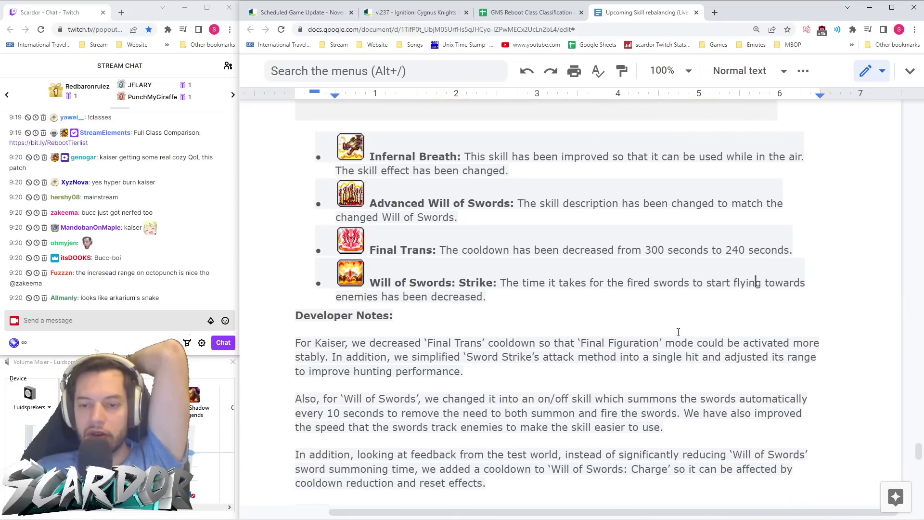
{"action": "left_click", "coordinate": [511, 292]}
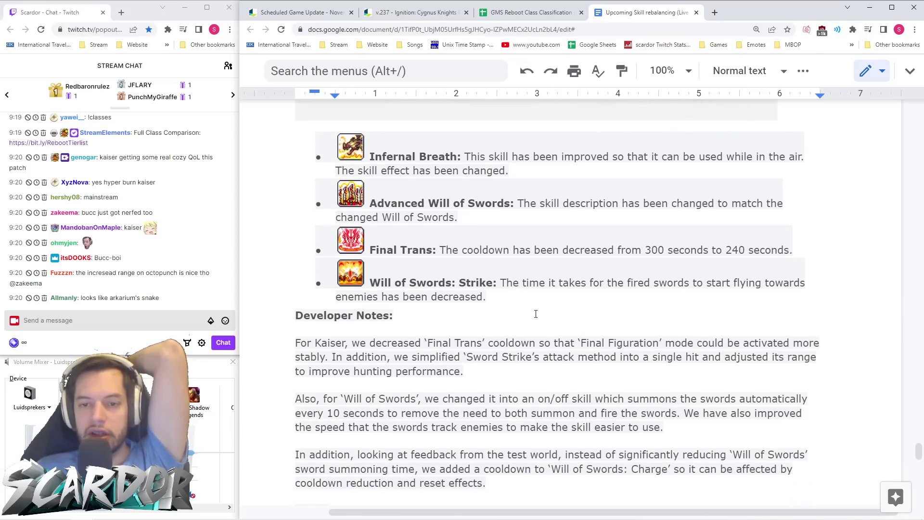
{"action": "scroll", "coordinate": [543, 257], "scroll_direction": "up", "scroll_amount": 8}
{"action": "scroll", "coordinate": [544, 259], "scroll_direction": "down", "scroll_amount": 12}
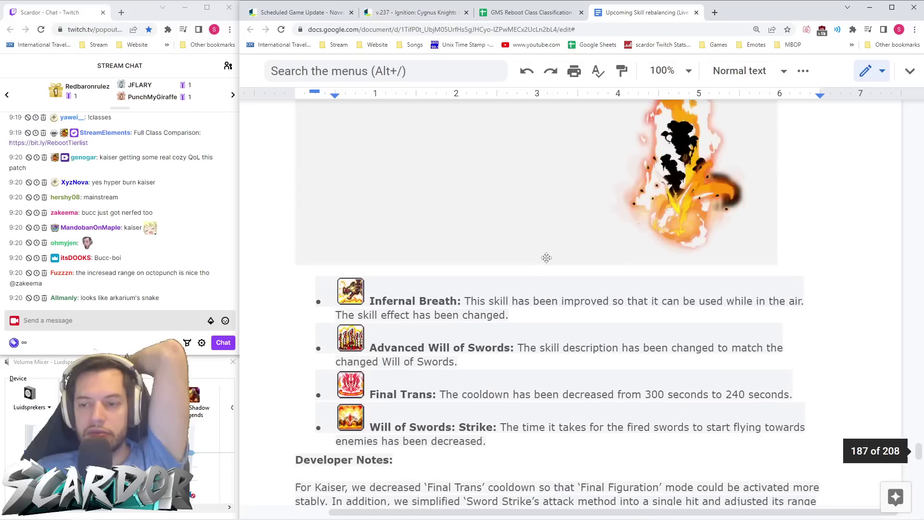
{"action": "scroll", "coordinate": [546, 262], "scroll_direction": "down", "scroll_amount": 4}
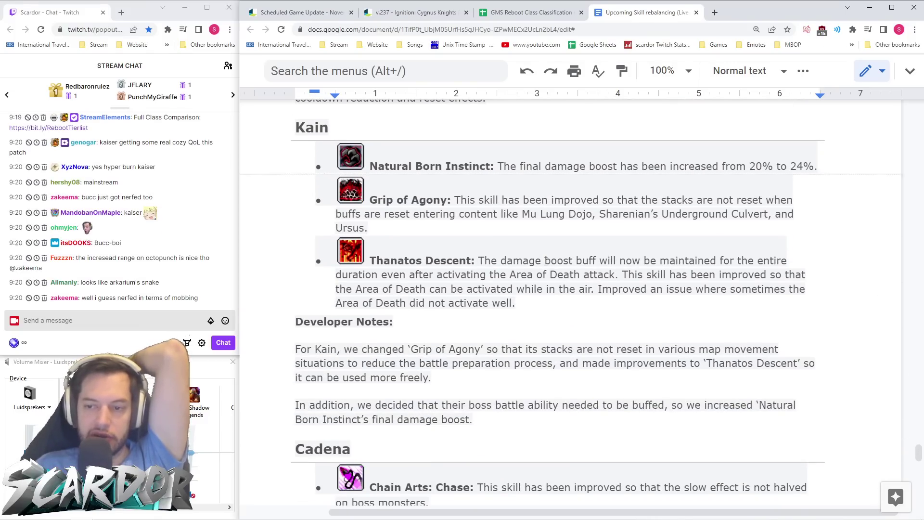
- Scroll through Cadena's skills, place the cursor after 'Developer Notes:', and continue to Angelic Buster
{"action": "scroll", "coordinate": [539, 268], "scroll_direction": "down", "scroll_amount": 6}
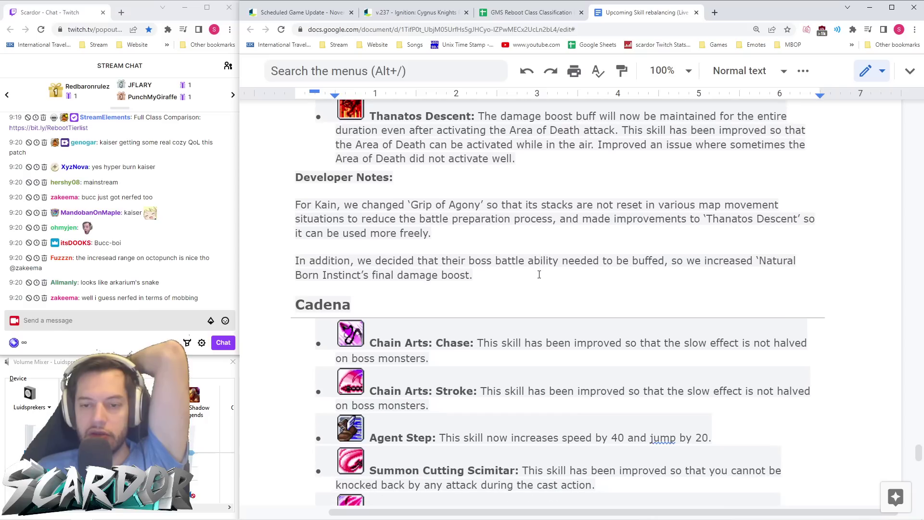
{"action": "scroll", "coordinate": [539, 275], "scroll_direction": "down", "scroll_amount": 1}
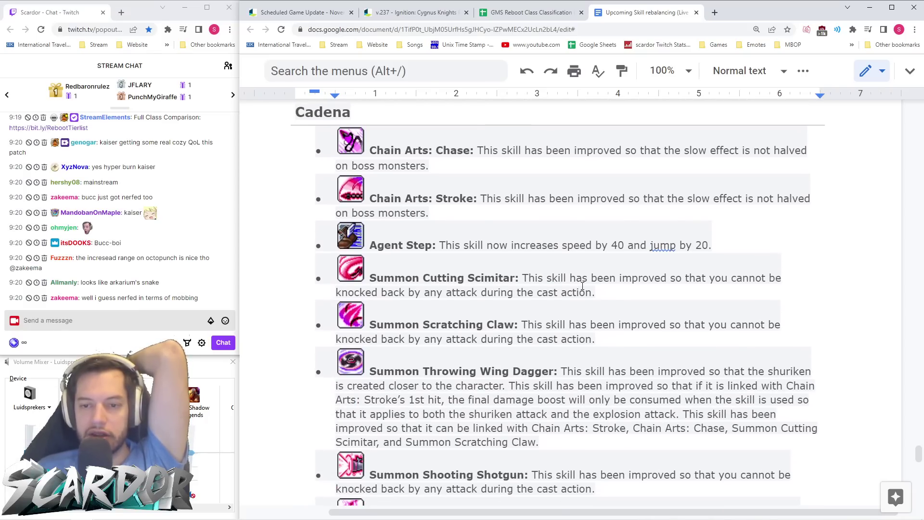
{"action": "scroll", "coordinate": [583, 285], "scroll_direction": "down", "scroll_amount": 6}
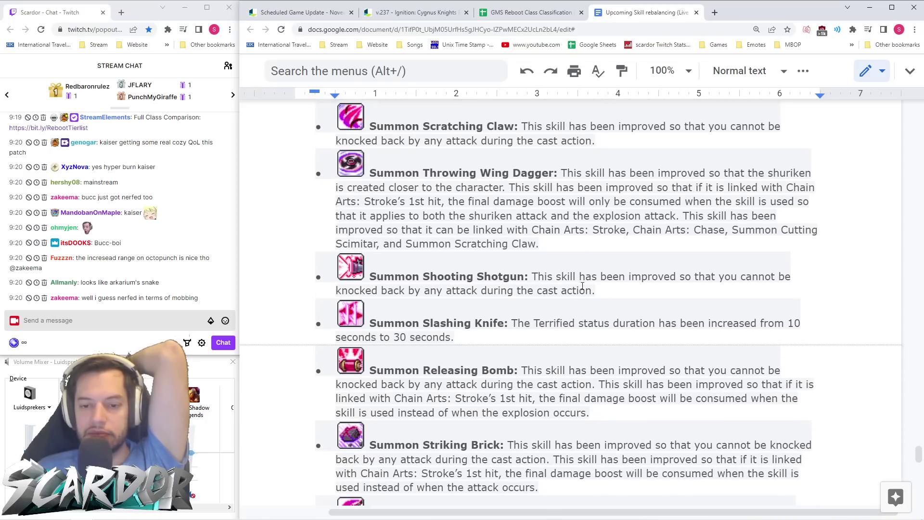
{"action": "scroll", "coordinate": [583, 285], "scroll_direction": "down", "scroll_amount": 8}
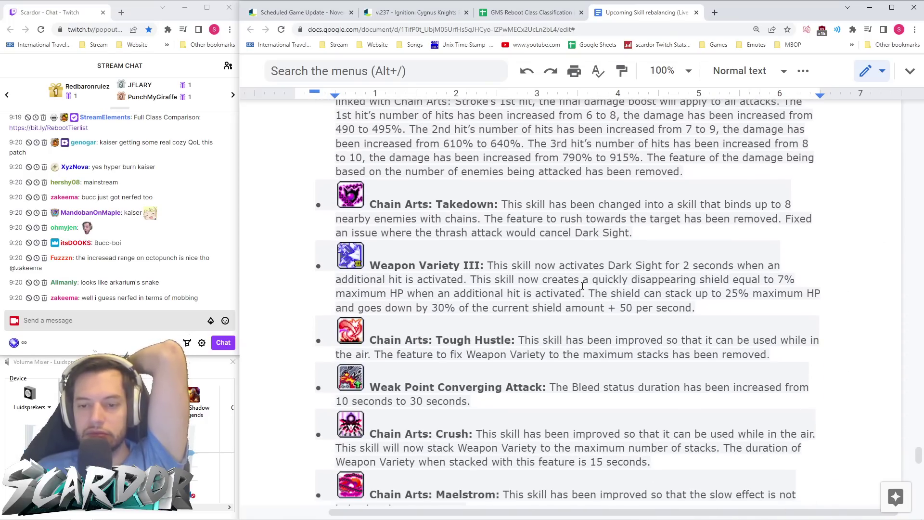
{"action": "scroll", "coordinate": [583, 286], "scroll_direction": "down", "scroll_amount": 5}
{"action": "scroll", "coordinate": [582, 285], "scroll_direction": "up", "scroll_amount": 3}
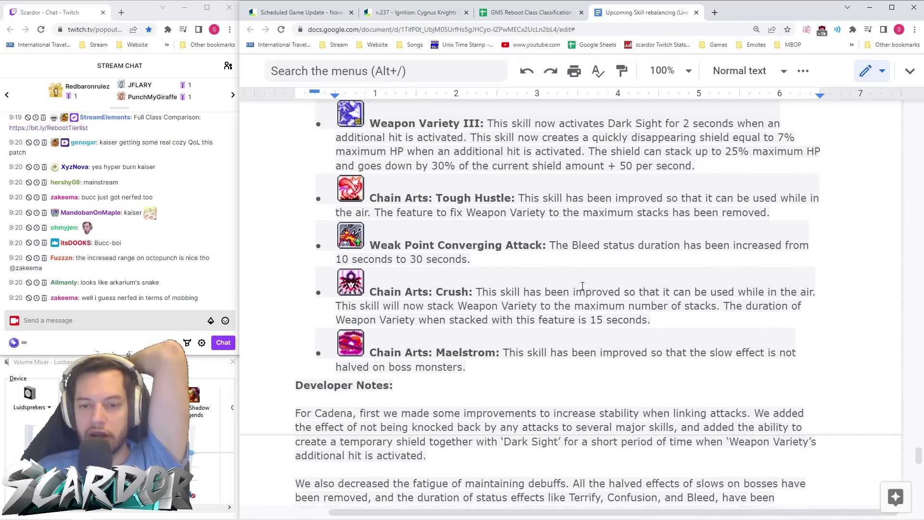
{"action": "scroll", "coordinate": [582, 286], "scroll_direction": "up", "scroll_amount": 20}
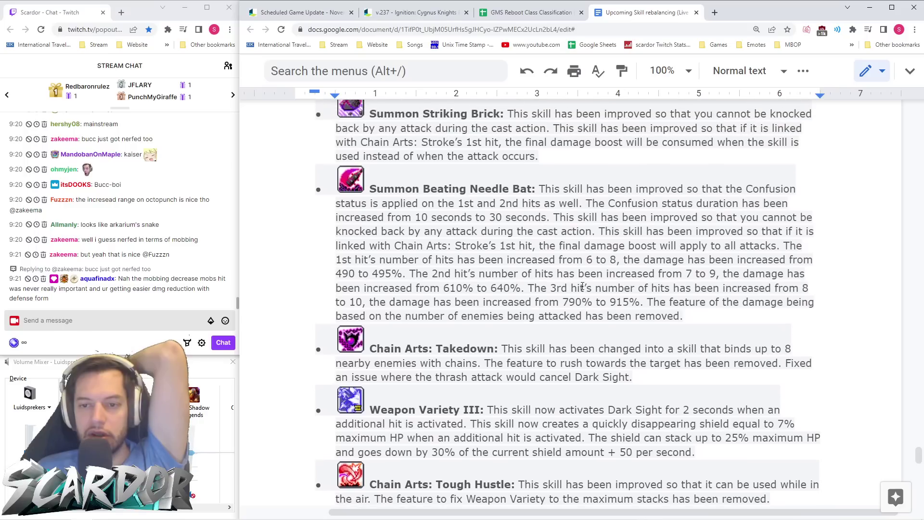
{"action": "scroll", "coordinate": [583, 285], "scroll_direction": "down", "scroll_amount": 15}
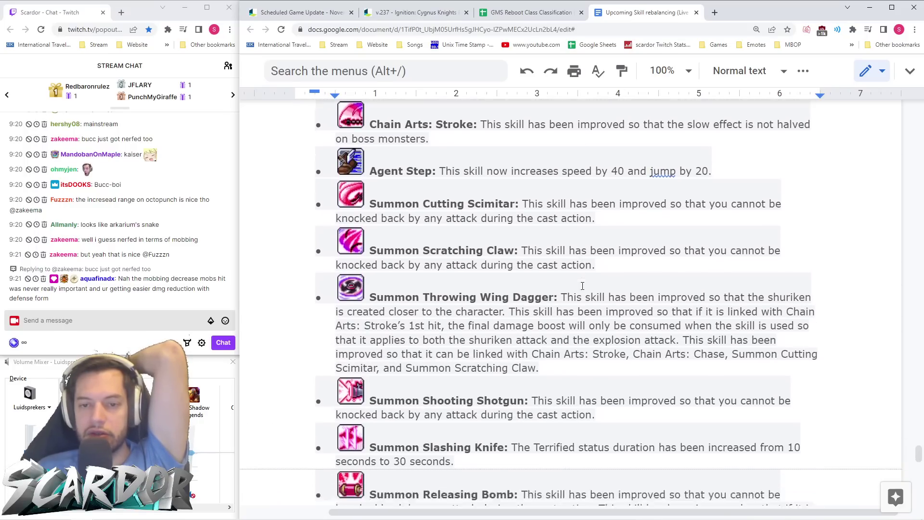
{"action": "scroll", "coordinate": [582, 285], "scroll_direction": "down", "scroll_amount": 2}
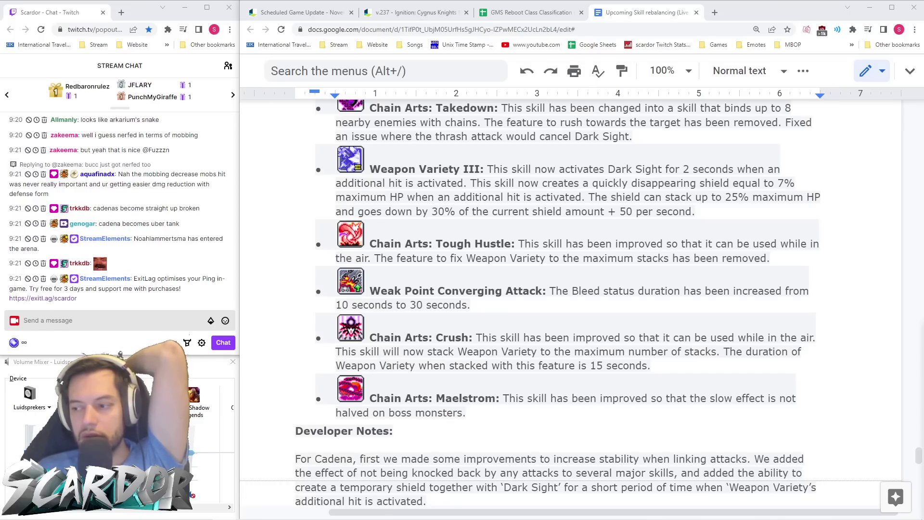
{"action": "left_click", "coordinate": [530, 424]}
{"action": "scroll", "coordinate": [525, 414], "scroll_direction": "down", "scroll_amount": 4}
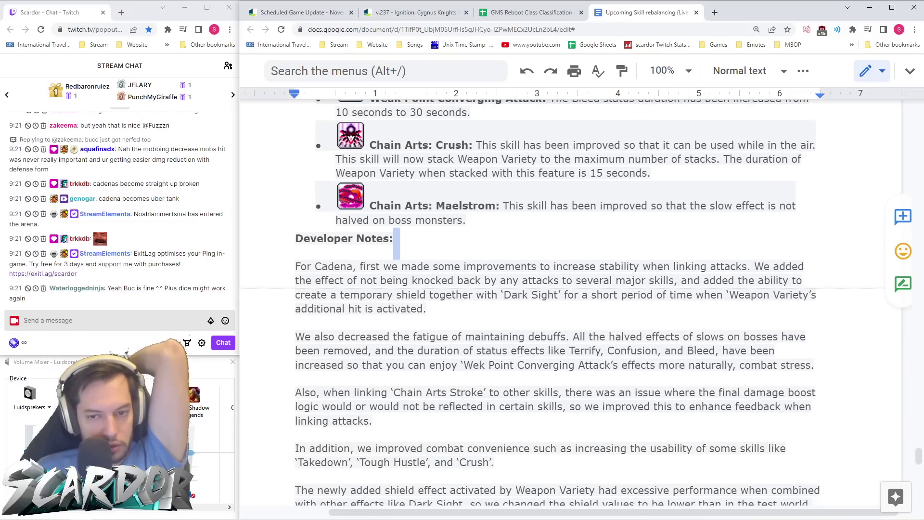
{"action": "scroll", "coordinate": [513, 335], "scroll_direction": "down", "scroll_amount": 8}
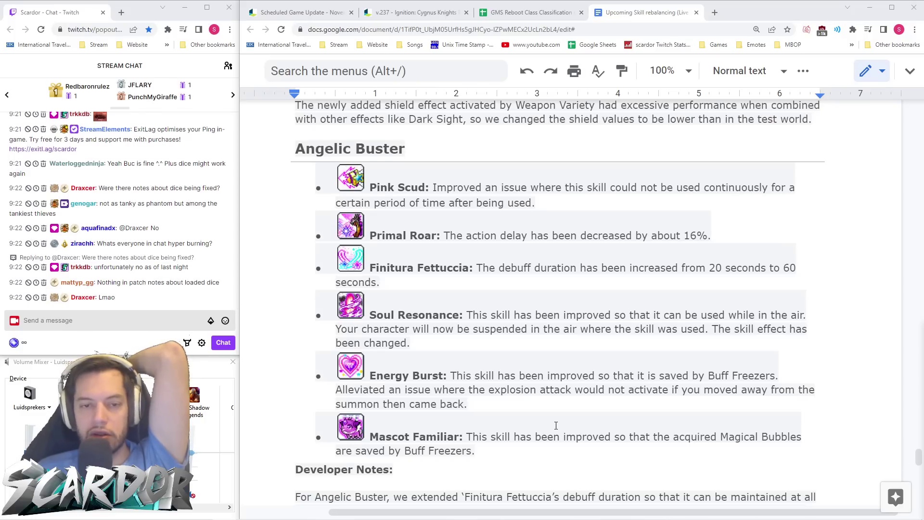
- Place the cursor after 'hunting.' in Angelic Buster's developer notes, then continue toward Zero
{"action": "scroll", "coordinate": [635, 321], "scroll_direction": "down", "scroll_amount": 3}
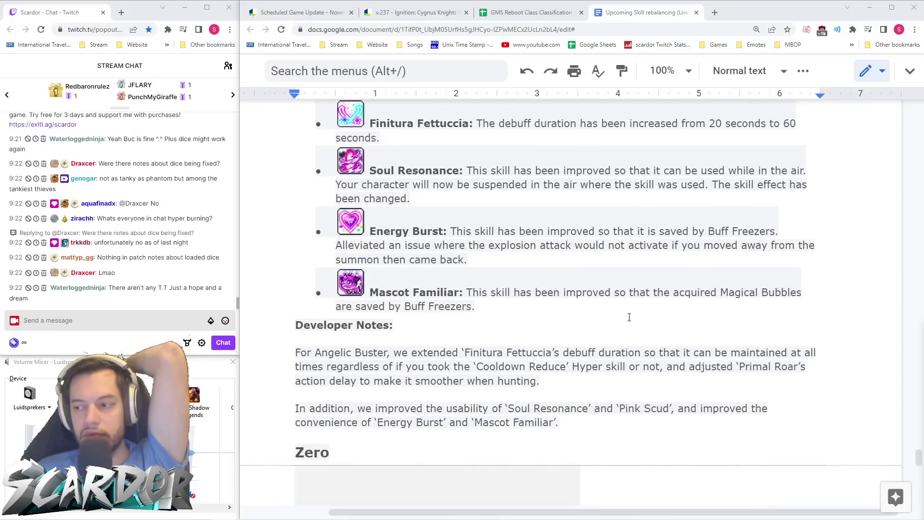
{"action": "scroll", "coordinate": [636, 321], "scroll_direction": "down", "scroll_amount": 1}
{"action": "left_click", "coordinate": [733, 348]}
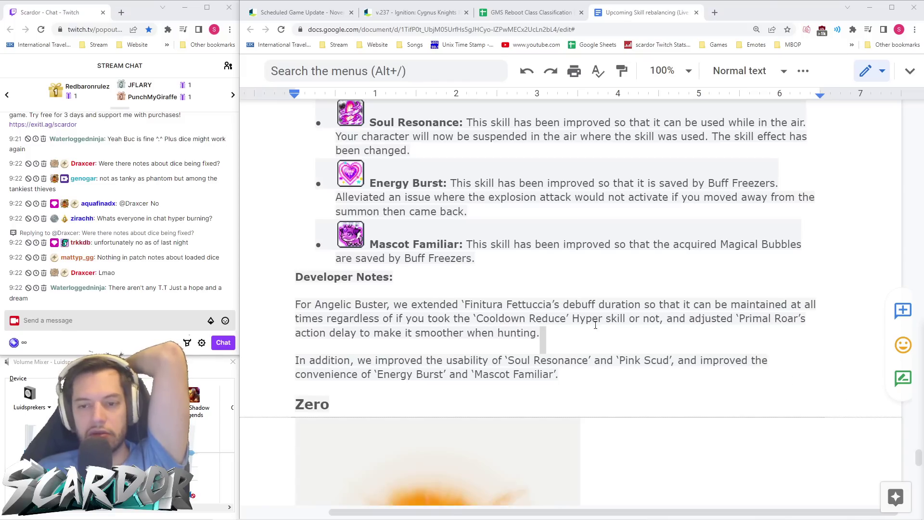
{"action": "scroll", "coordinate": [539, 279], "scroll_direction": "up", "scroll_amount": 5}
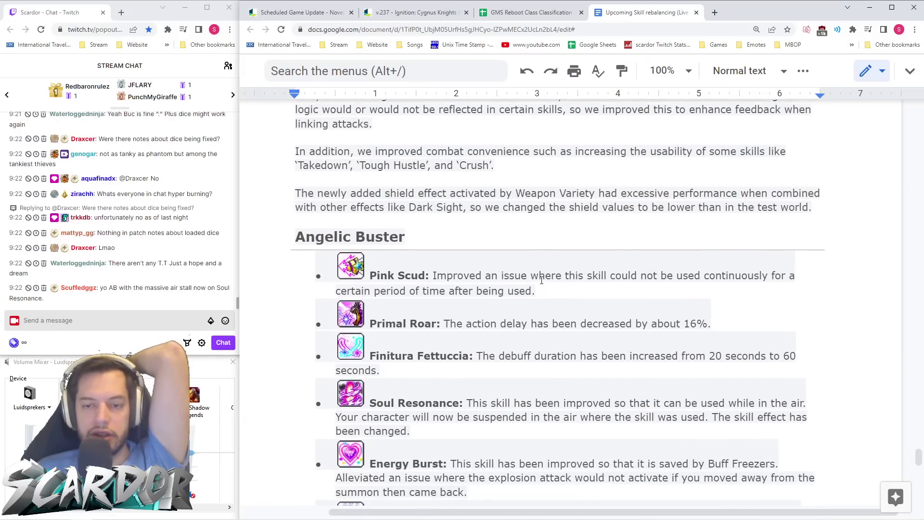
{"action": "scroll", "coordinate": [543, 282], "scroll_direction": "down", "scroll_amount": 2}
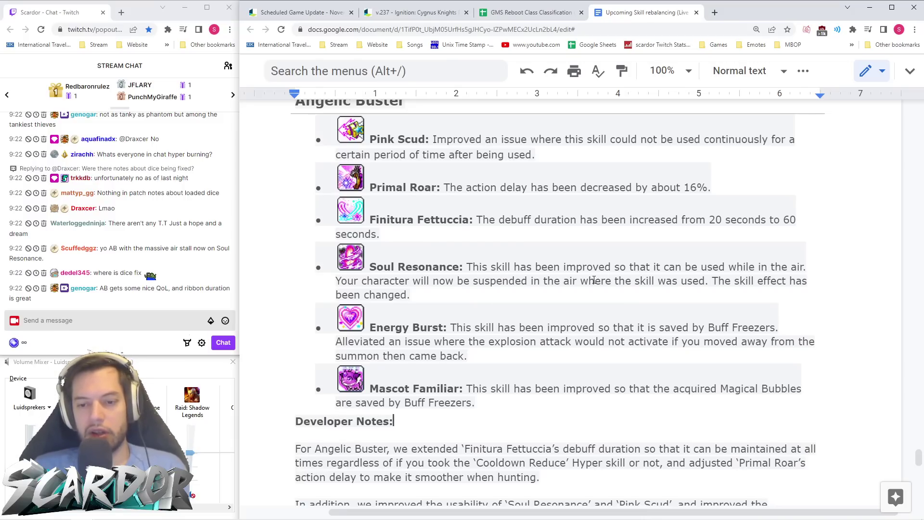
{"action": "scroll", "coordinate": [503, 268], "scroll_direction": "down", "scroll_amount": 4}
- Scroll from Divine Force past Limit Break's 240-to-120-second cooldown down to Shadow Flash
{"action": "scroll", "coordinate": [507, 281], "scroll_direction": "down", "scroll_amount": 8}
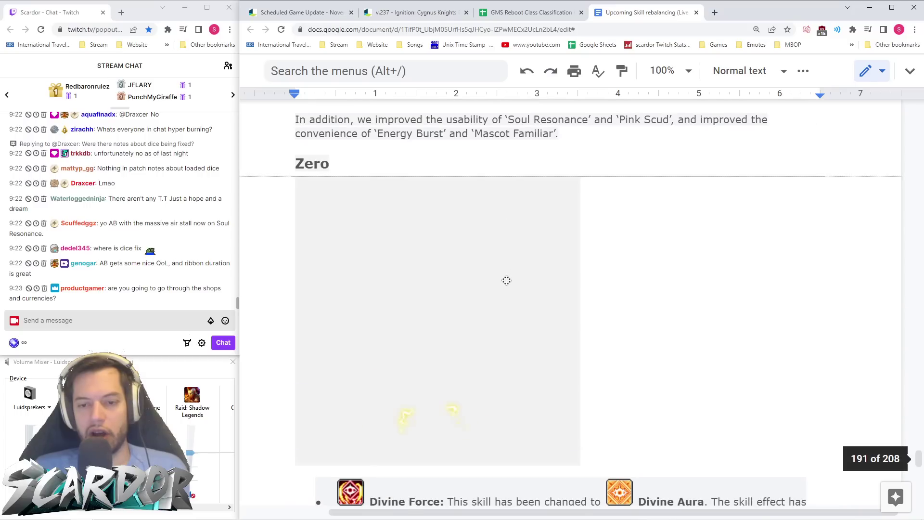
{"action": "scroll", "coordinate": [541, 289], "scroll_direction": "down", "scroll_amount": 1}
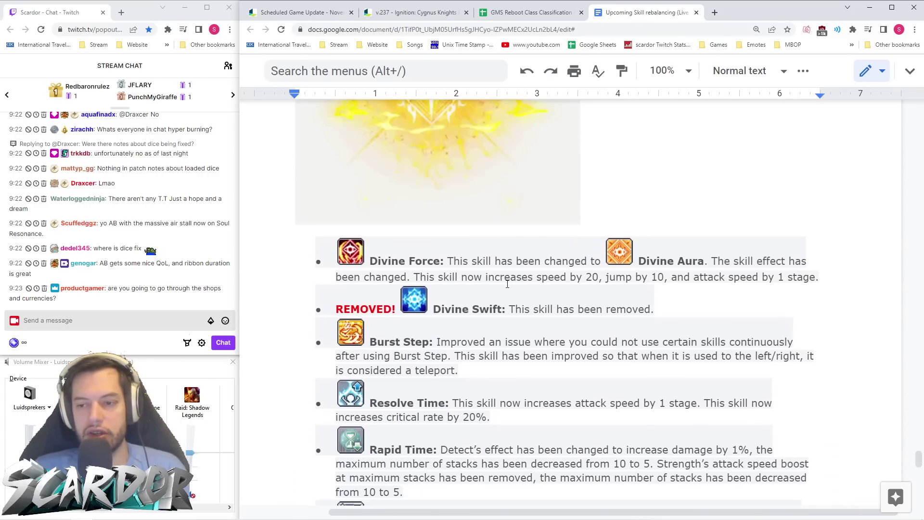
{"action": "scroll", "coordinate": [541, 291], "scroll_direction": "up", "scroll_amount": 2}
{"action": "scroll", "coordinate": [540, 296], "scroll_direction": "down", "scroll_amount": 3}
{"action": "scroll", "coordinate": [539, 294], "scroll_direction": "up", "scroll_amount": 6}
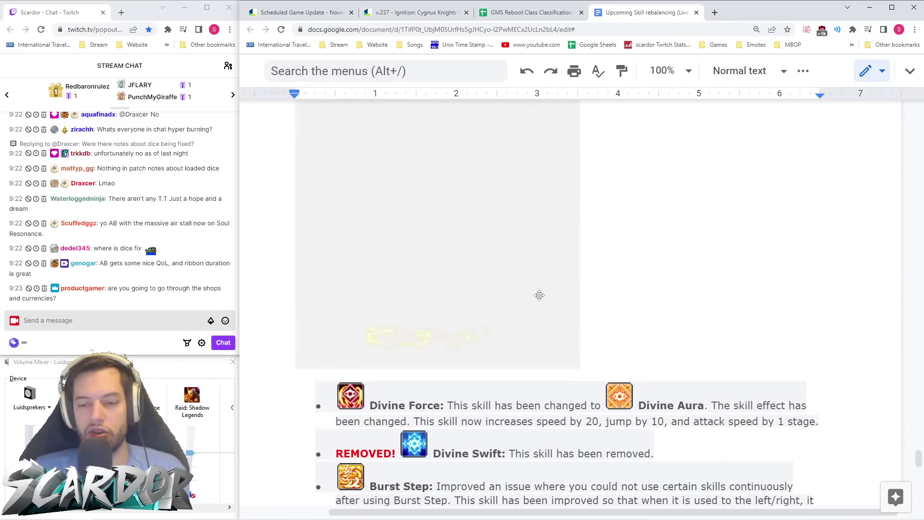
{"action": "scroll", "coordinate": [535, 303], "scroll_direction": "down", "scroll_amount": 6}
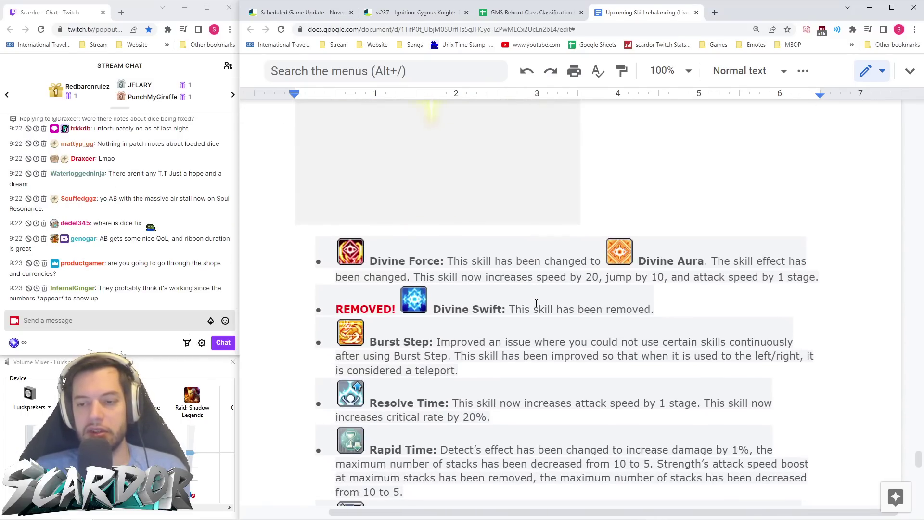
{"action": "scroll", "coordinate": [536, 304], "scroll_direction": "down", "scroll_amount": 1}
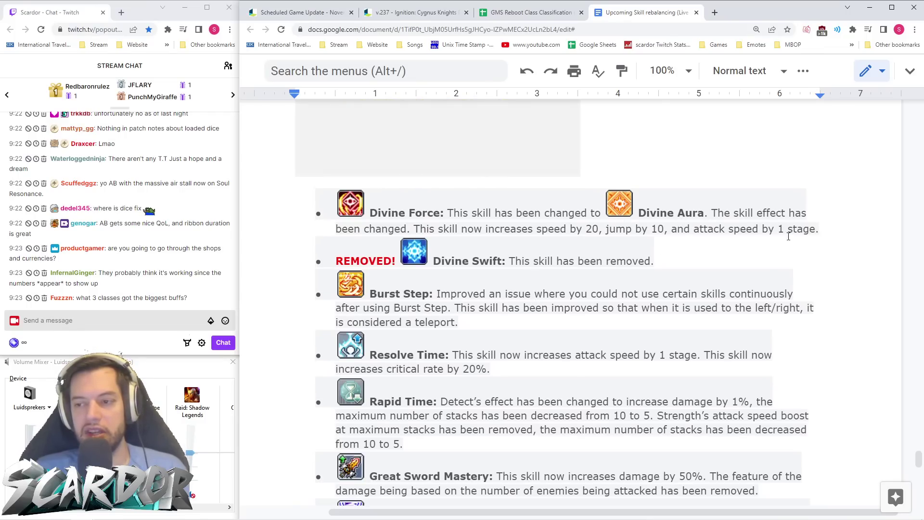
{"action": "scroll", "coordinate": [565, 265], "scroll_direction": "down", "scroll_amount": 2}
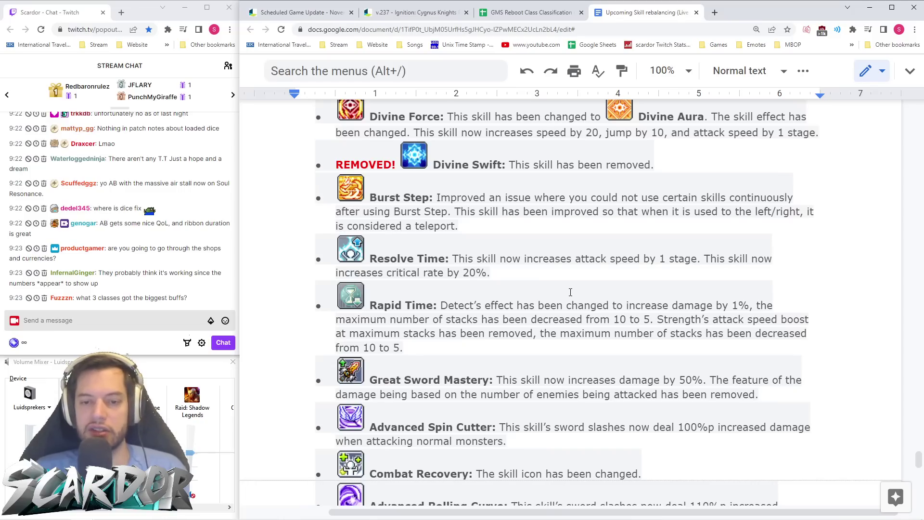
{"action": "scroll", "coordinate": [557, 293], "scroll_direction": "down", "scroll_amount": 2}
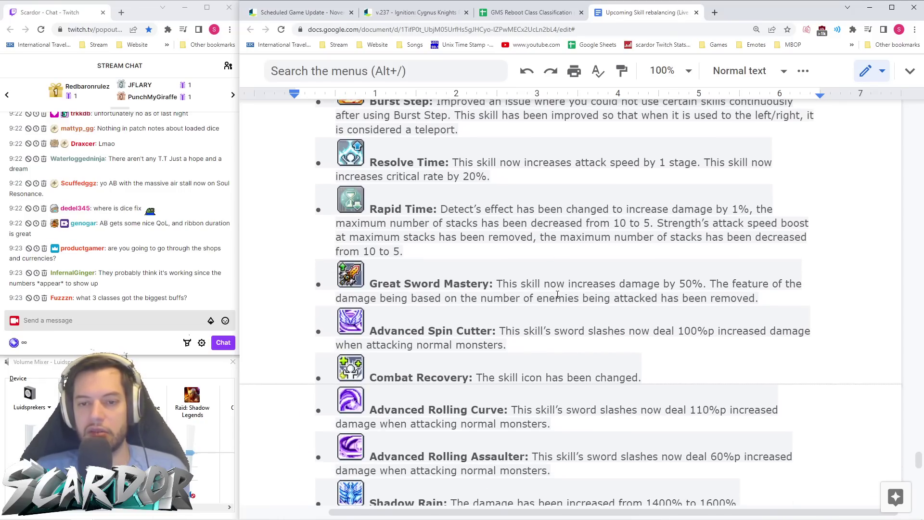
{"action": "scroll", "coordinate": [557, 295], "scroll_direction": "down", "scroll_amount": 4}
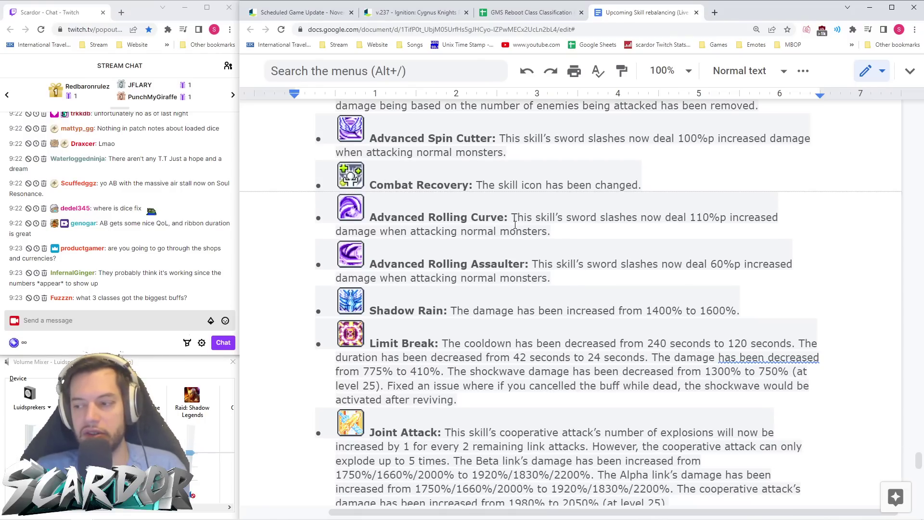
{"action": "scroll", "coordinate": [616, 292], "scroll_direction": "down", "scroll_amount": 2}
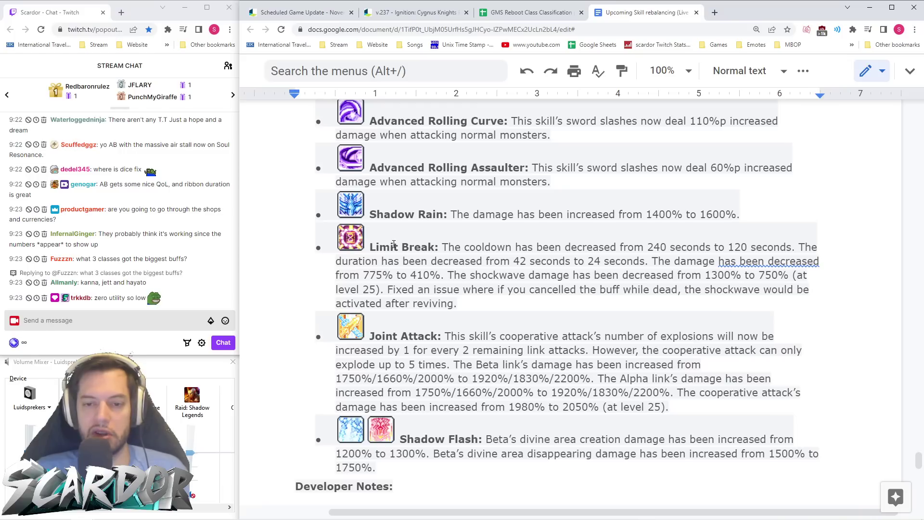
{"action": "scroll", "coordinate": [393, 246], "scroll_direction": "down", "scroll_amount": 1}
- Correct 'the mto' to 'them to' in Zero's developer notes, then continue to Kinesis
{"action": "scroll", "coordinate": [396, 245], "scroll_direction": "down", "scroll_amount": 1}
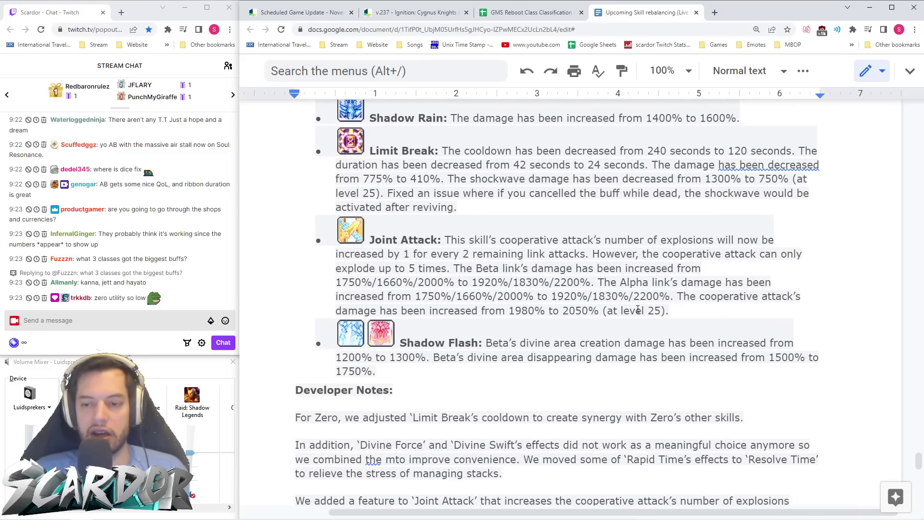
{"action": "scroll", "coordinate": [561, 310], "scroll_direction": "down", "scroll_amount": 2}
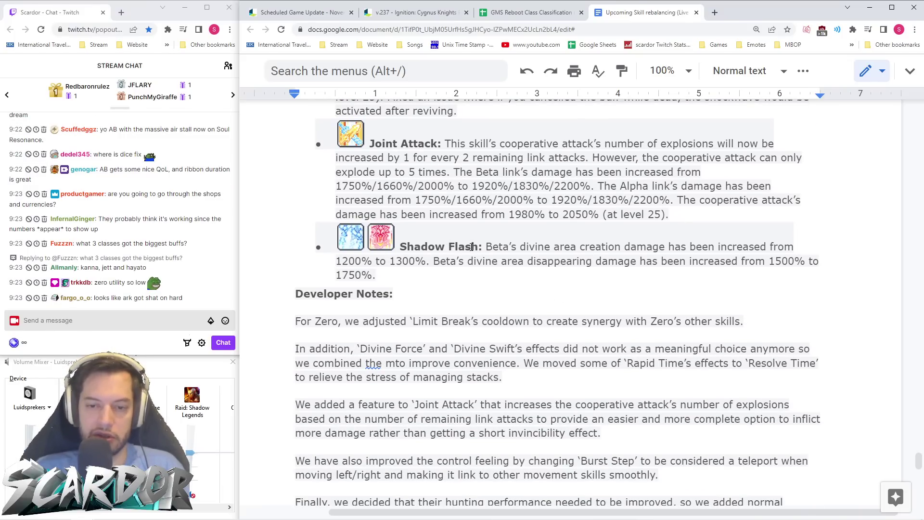
{"action": "scroll", "coordinate": [472, 251], "scroll_direction": "down", "scroll_amount": 2}
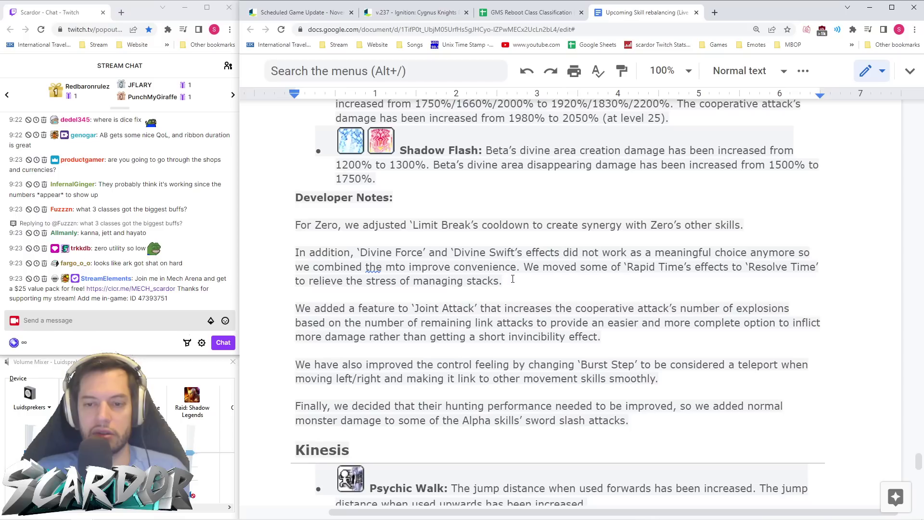
{"action": "left_click", "coordinate": [387, 268]}
{"action": "type", "text": "m"}
{"action": "key", "text": "Right"}
{"action": "key", "text": "Delete"}
{"action": "key", "text": "Delete"}
{"action": "scroll", "coordinate": [575, 284], "scroll_direction": "down", "scroll_amount": 7}
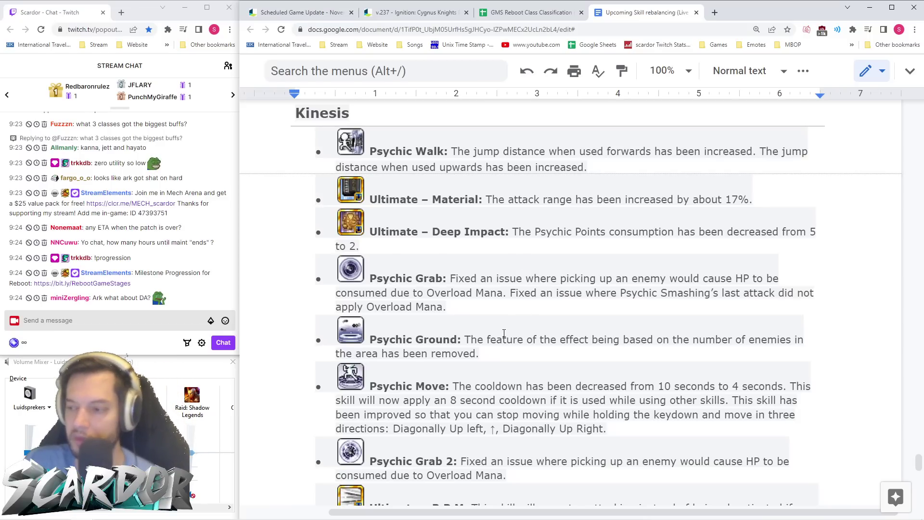
- Scroll past Psychic Tornado, Moving Matter and the Psychic Ground 2 cores change to Kinesis's Developer Notes
{"action": "scroll", "coordinate": [511, 348], "scroll_direction": "down", "scroll_amount": 1}
{"action": "scroll", "coordinate": [509, 342], "scroll_direction": "up", "scroll_amount": 4}
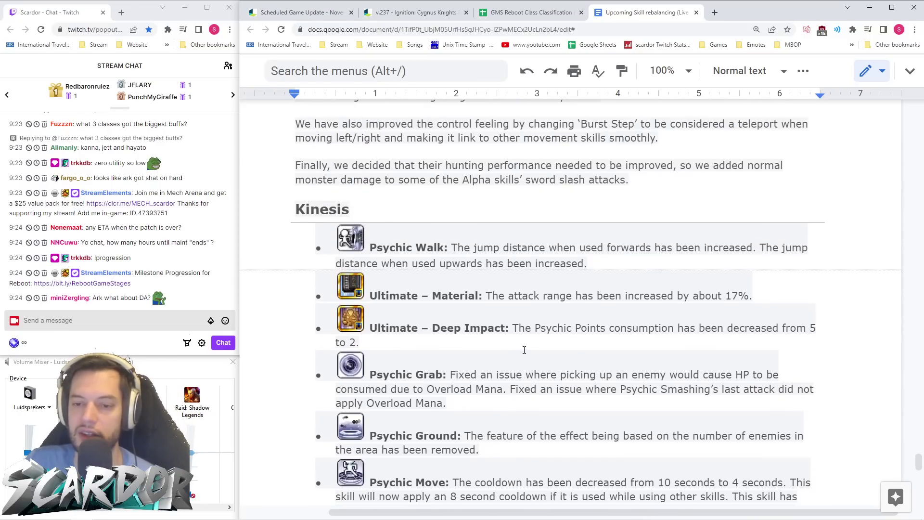
{"action": "scroll", "coordinate": [507, 334], "scroll_direction": "down", "scroll_amount": 3}
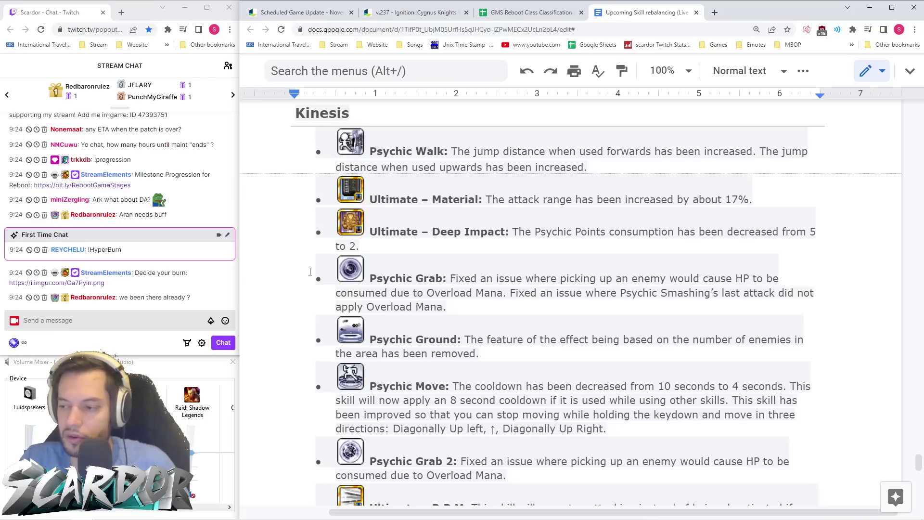
{"action": "scroll", "coordinate": [385, 299], "scroll_direction": "down", "scroll_amount": 5}
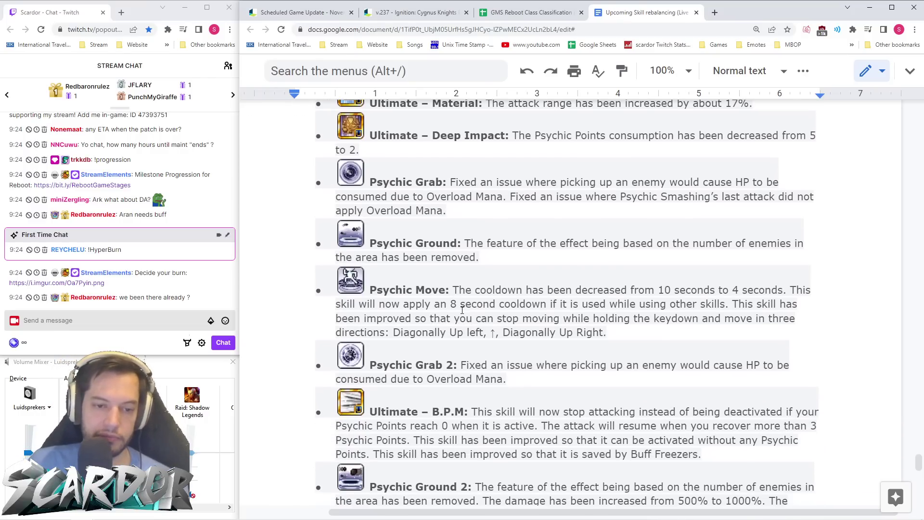
{"action": "scroll", "coordinate": [450, 321], "scroll_direction": "down", "scroll_amount": 6}
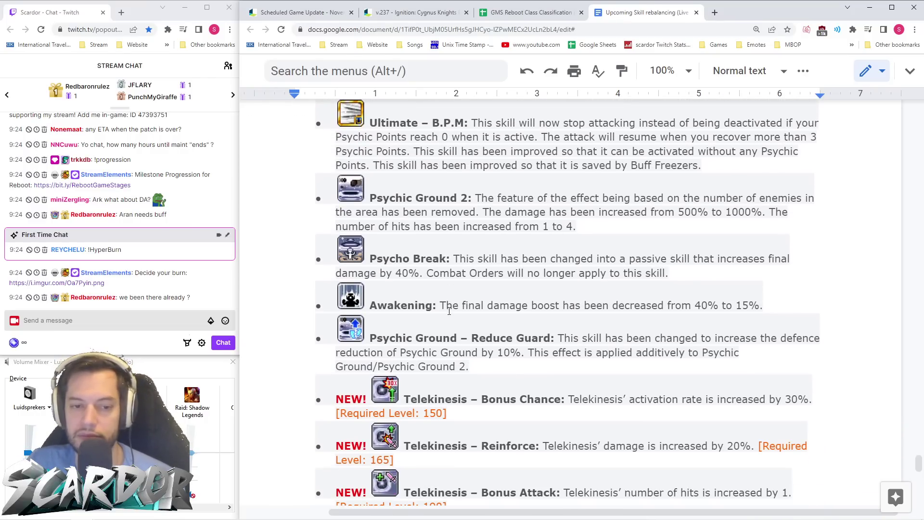
{"action": "scroll", "coordinate": [493, 326], "scroll_direction": "up", "scroll_amount": 3}
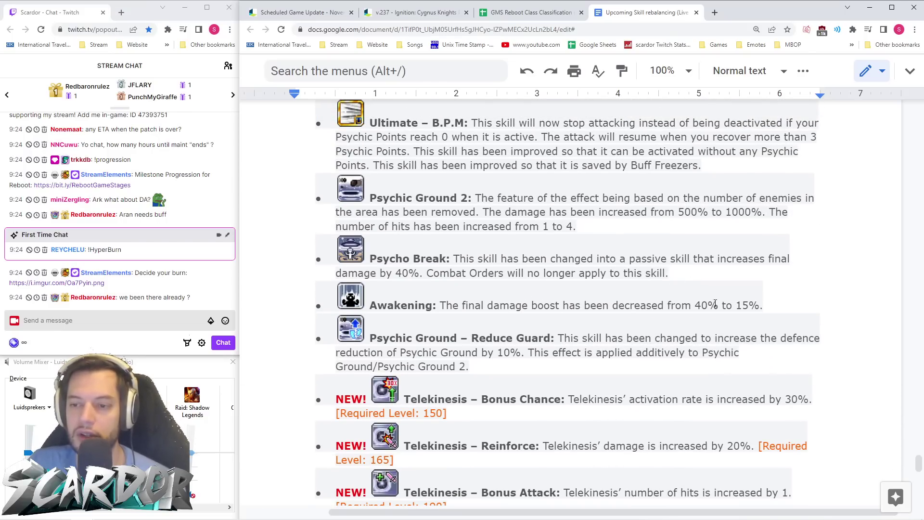
{"action": "scroll", "coordinate": [564, 298], "scroll_direction": "up", "scroll_amount": 4}
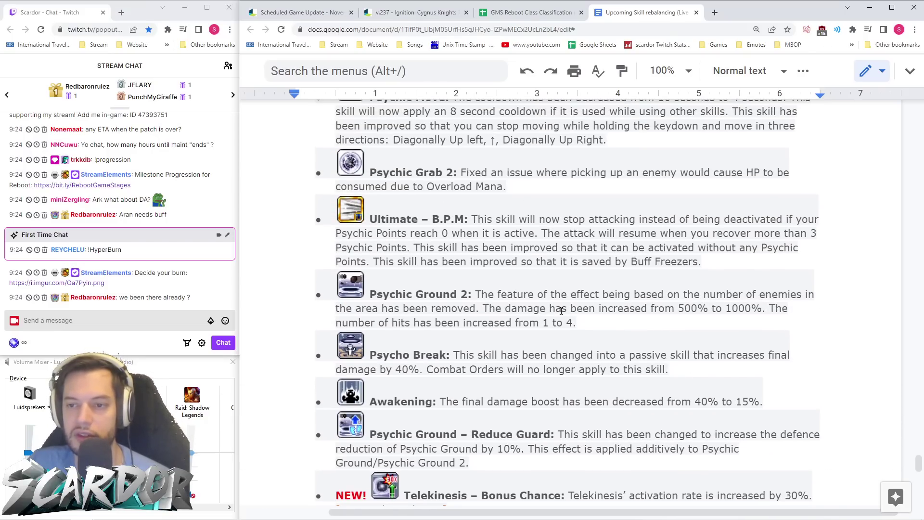
{"action": "scroll", "coordinate": [562, 303], "scroll_direction": "down", "scroll_amount": 7}
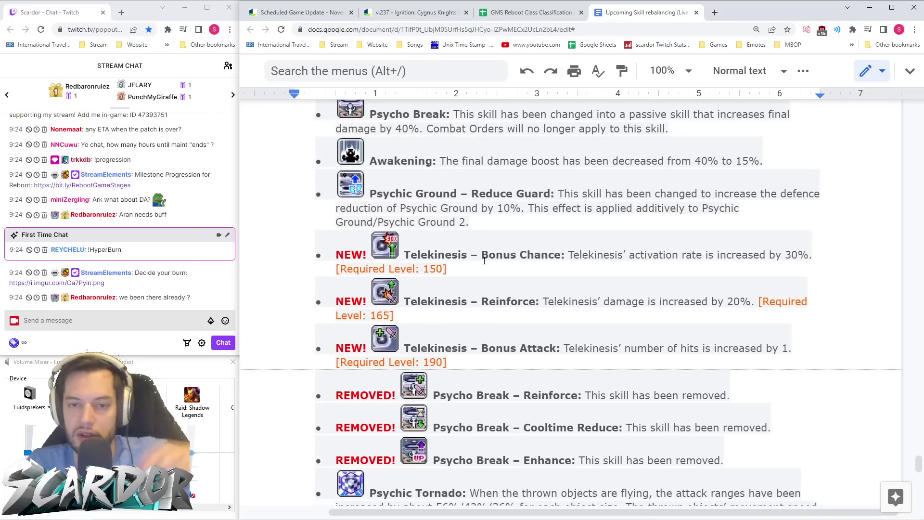
{"action": "scroll", "coordinate": [558, 276], "scroll_direction": "down", "scroll_amount": 5}
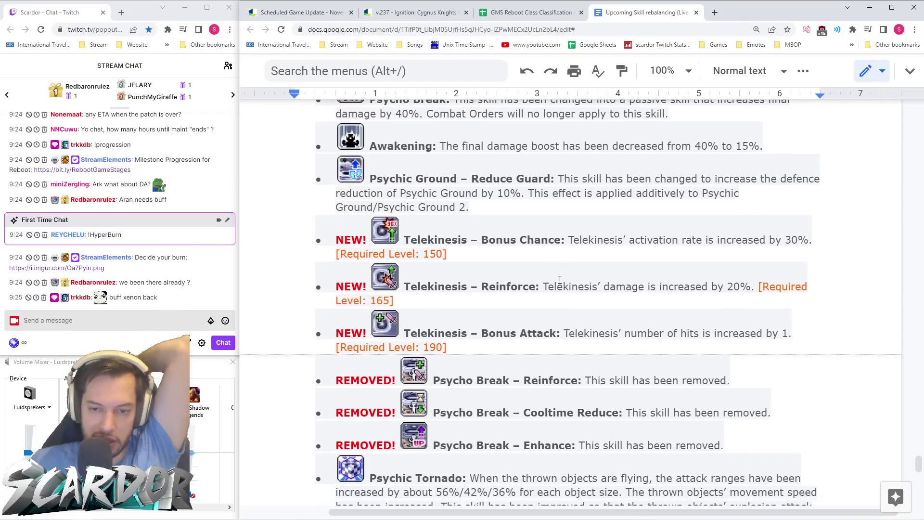
{"action": "scroll", "coordinate": [560, 273], "scroll_direction": "down", "scroll_amount": 2}
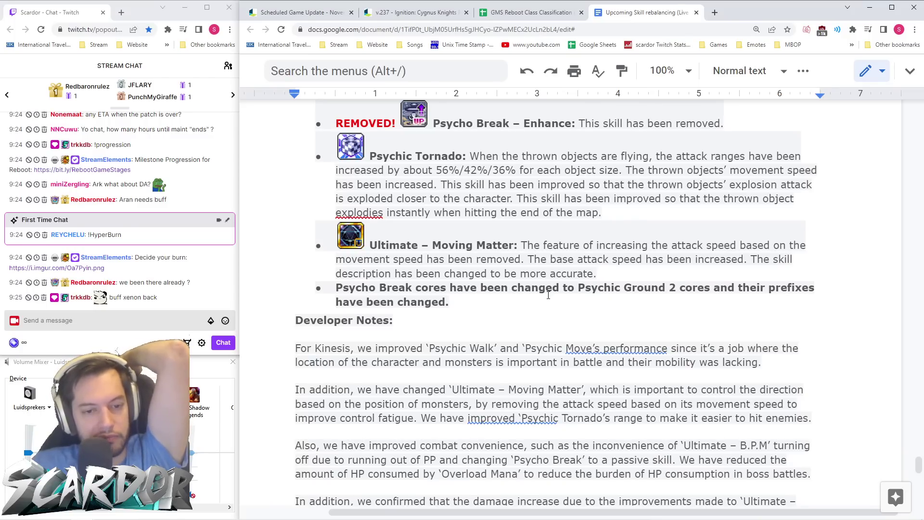
- Scroll from Kinesis's notes to Adele's skill list, showing Resonance raised to 502%
{"action": "scroll", "coordinate": [558, 292], "scroll_direction": "down", "scroll_amount": 1}
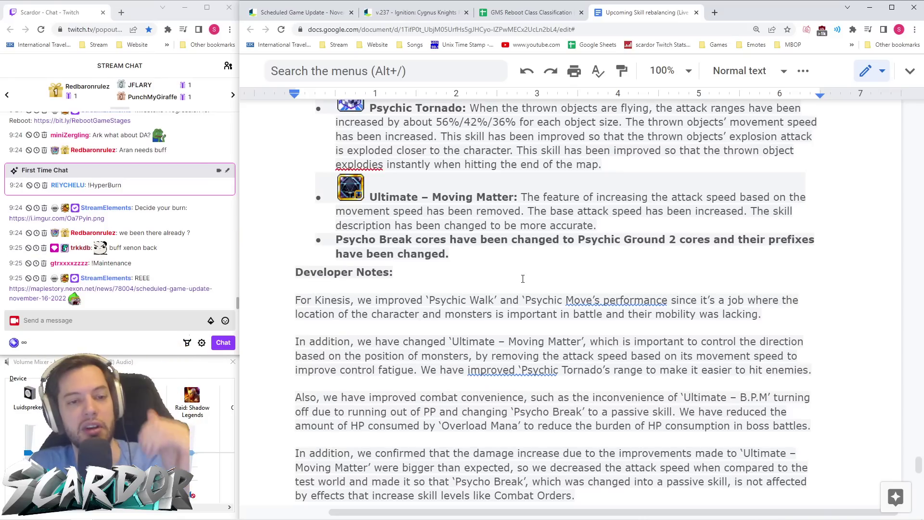
{"action": "scroll", "coordinate": [550, 303], "scroll_direction": "down", "scroll_amount": 9}
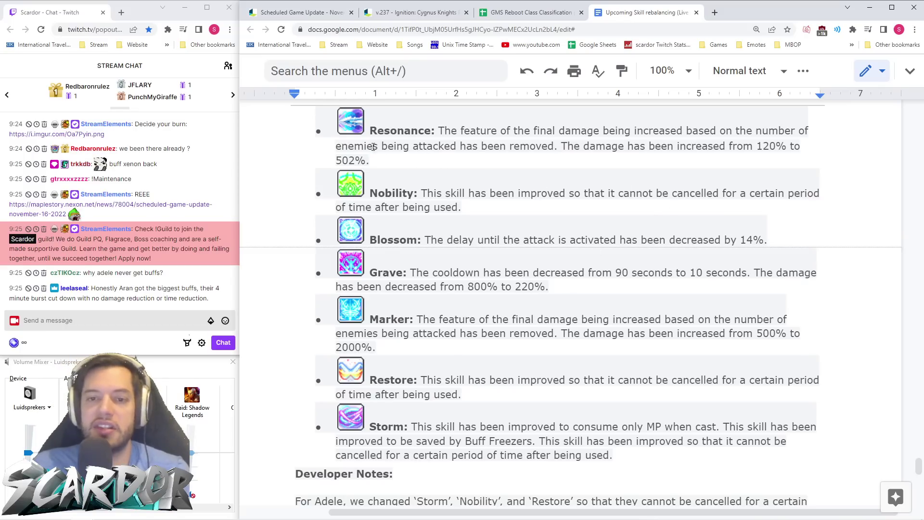
- Highlight the Resonance 502% damage line, then scroll down to Adele's developer notes
{"action": "double_click", "coordinate": [347, 162]}
{"action": "key", "text": "End"}
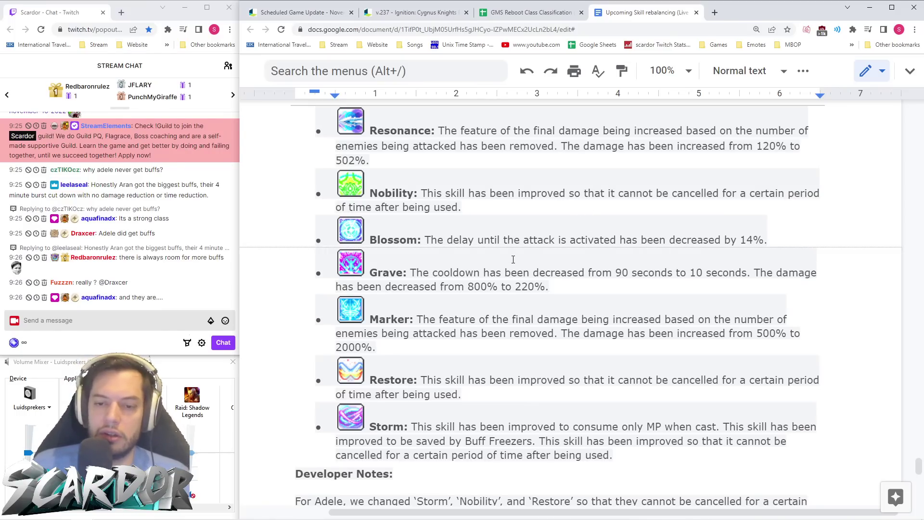
{"action": "scroll", "coordinate": [513, 259], "scroll_direction": "down", "scroll_amount": 2}
{"action": "scroll", "coordinate": [374, 150], "scroll_direction": "up", "scroll_amount": 1}
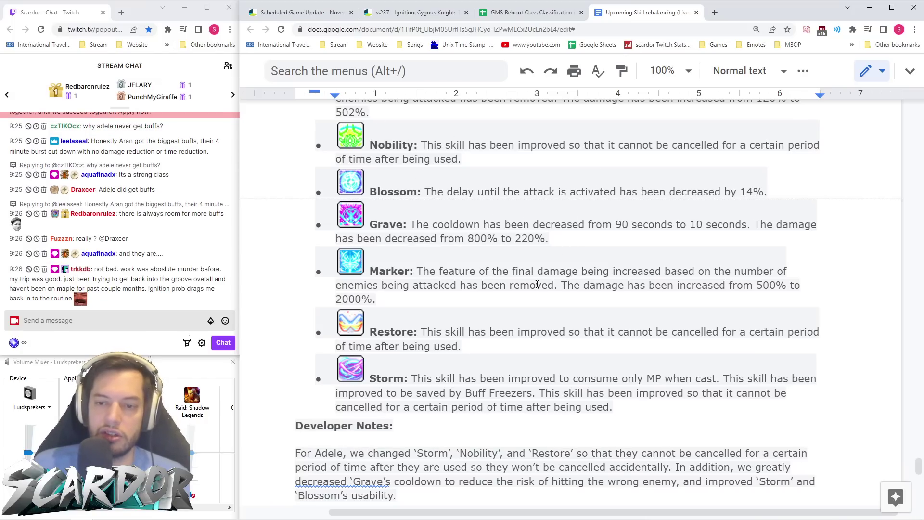
{"action": "scroll", "coordinate": [557, 302], "scroll_direction": "down", "scroll_amount": 1}
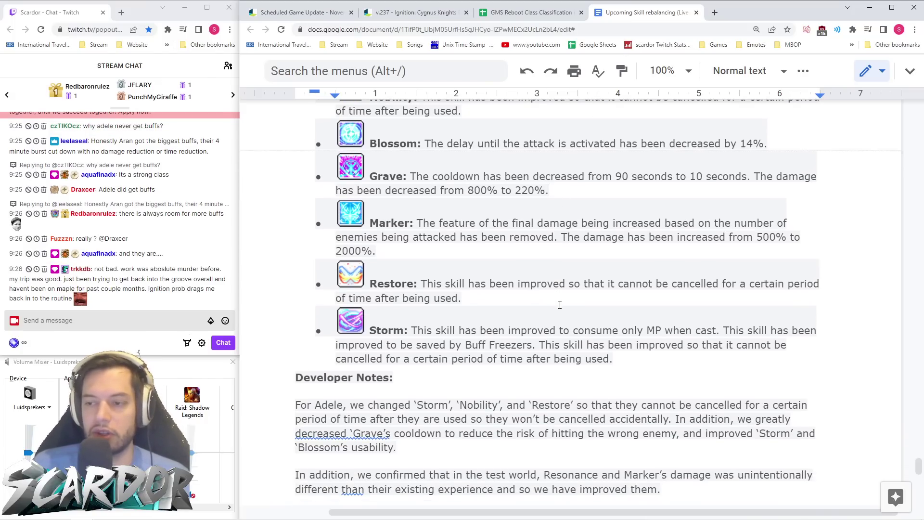
- Select and deselect the Restore and Storm entries, then glance back up at Adele's changes
{"action": "scroll", "coordinate": [558, 301], "scroll_direction": "down", "scroll_amount": 1}
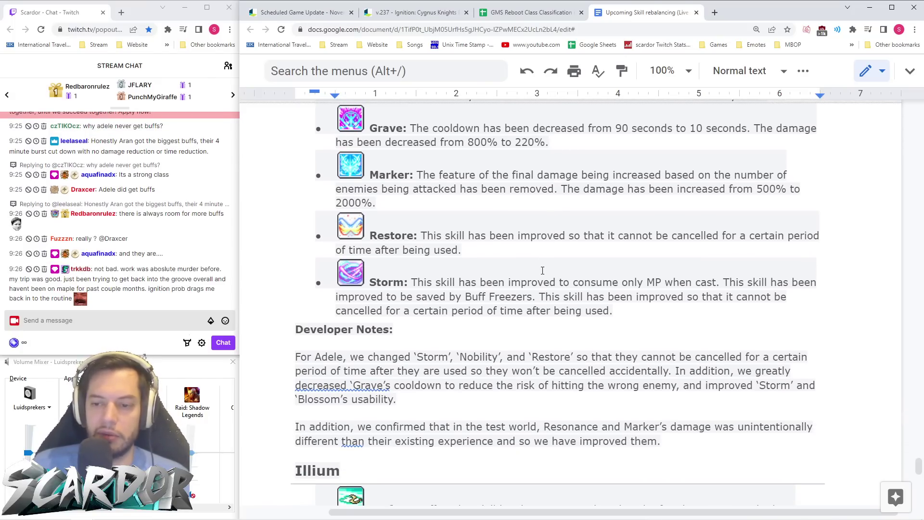
{"action": "left_click_drag", "start_coordinate": [492, 258], "coordinate": [337, 231]}
{"action": "left_click", "coordinate": [522, 282]}
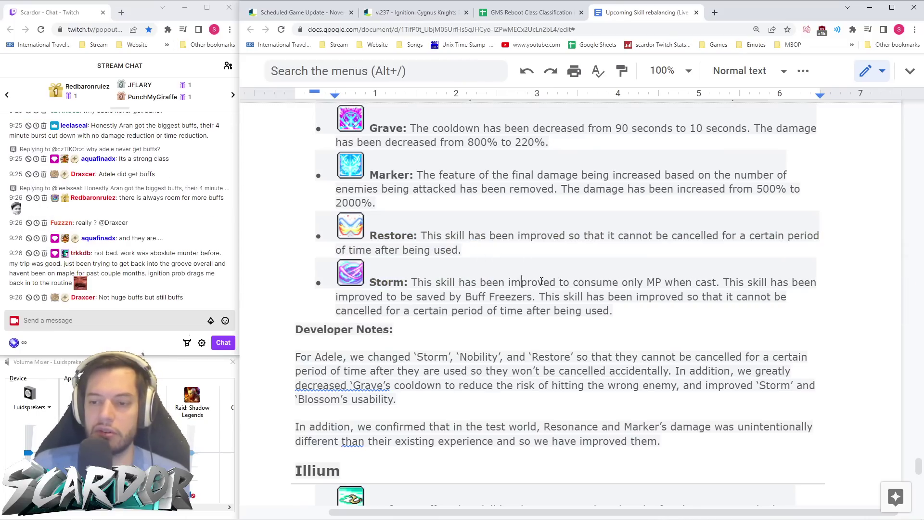
{"action": "scroll", "coordinate": [547, 282], "scroll_direction": "down", "scroll_amount": 1}
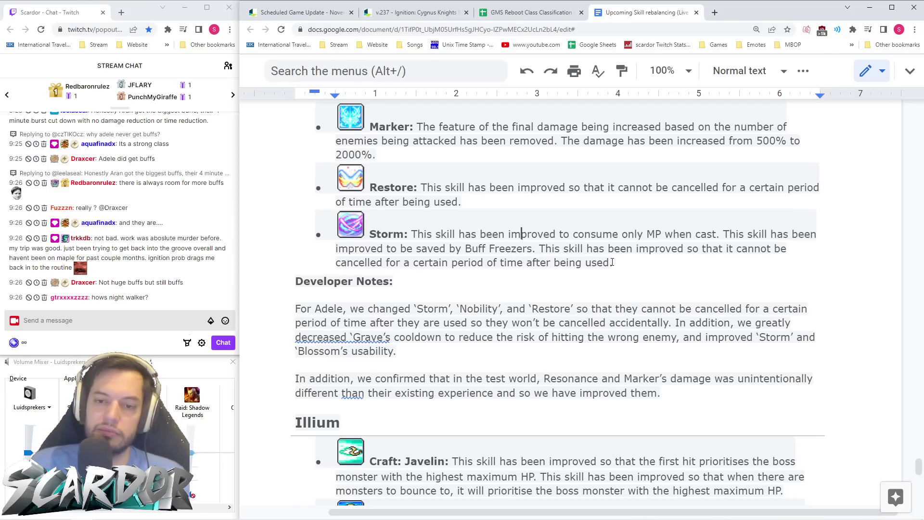
{"action": "scroll", "coordinate": [613, 262], "scroll_direction": "up", "scroll_amount": 6}
{"action": "scroll", "coordinate": [613, 262], "scroll_direction": "down", "scroll_amount": 1}
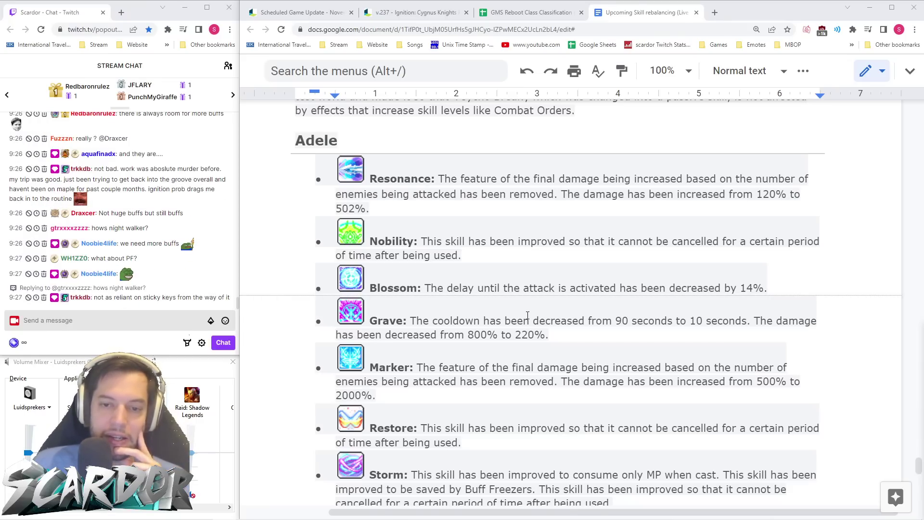
- Read the Adele developer notes, ending at Blossom's usability sentence with Illium in view
{"action": "scroll", "coordinate": [522, 313], "scroll_direction": "down", "scroll_amount": 4}
{"action": "scroll", "coordinate": [523, 310], "scroll_direction": "up", "scroll_amount": 4}
{"action": "scroll", "coordinate": [523, 311], "scroll_direction": "down", "scroll_amount": 5}
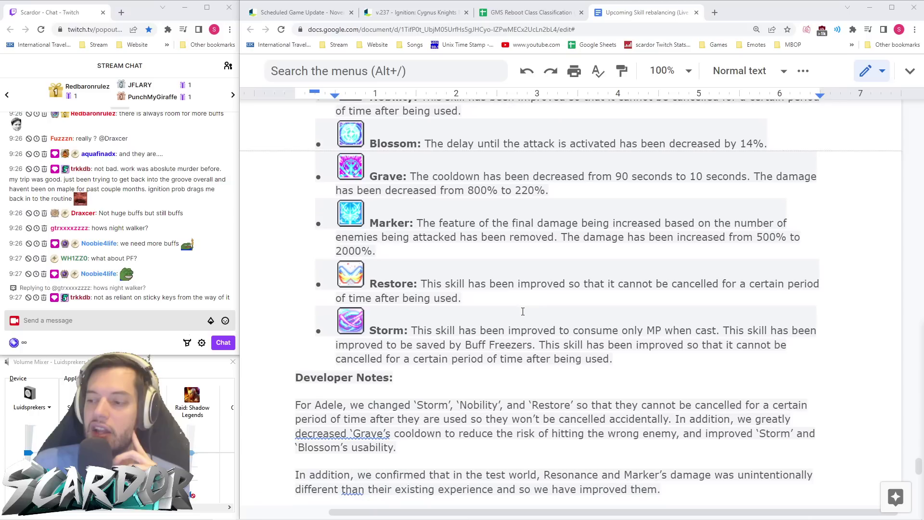
{"action": "left_click", "coordinate": [606, 279]}
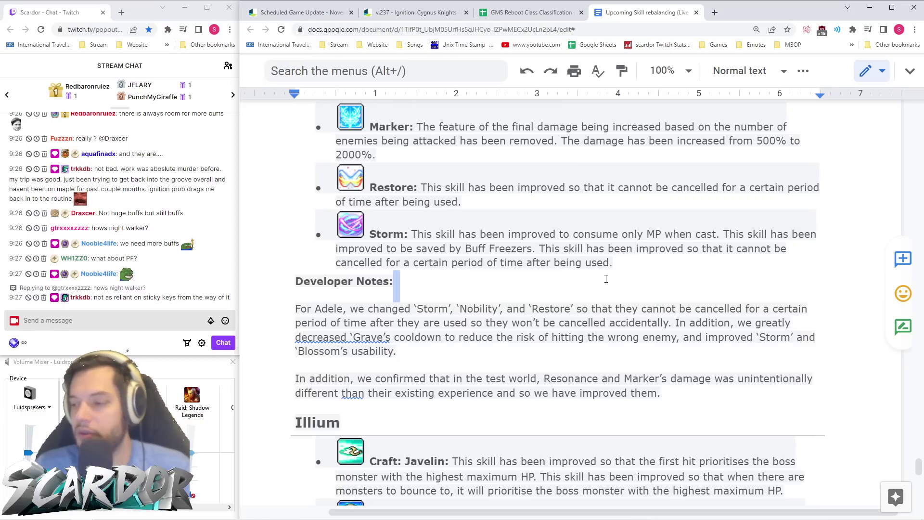
{"action": "left_click", "coordinate": [553, 286]}
{"action": "left_click", "coordinate": [462, 353]}
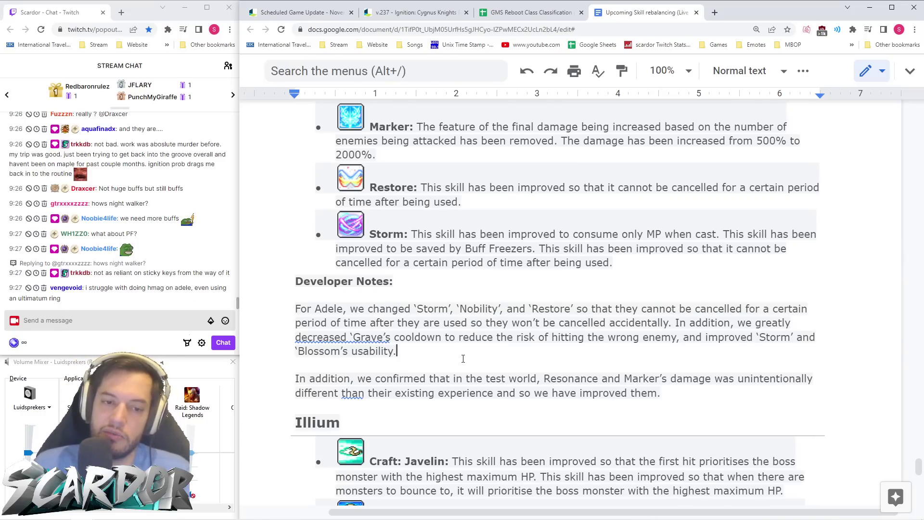
- Scroll through Illium's opening skill changes, starting from Craft: Javelin
{"action": "scroll", "coordinate": [640, 245], "scroll_direction": "up", "scroll_amount": 3}
{"action": "scroll", "coordinate": [633, 242], "scroll_direction": "down", "scroll_amount": 8}
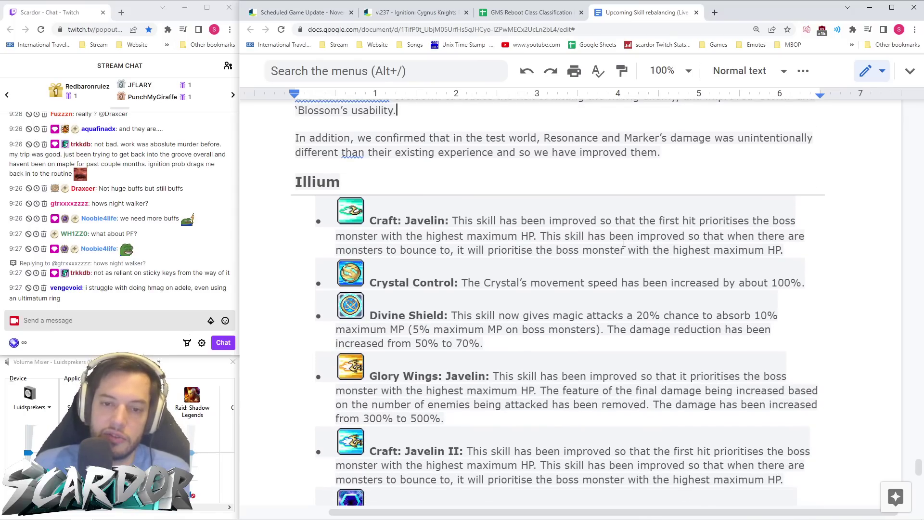
{"action": "scroll", "coordinate": [632, 241], "scroll_direction": "down", "scroll_amount": 1}
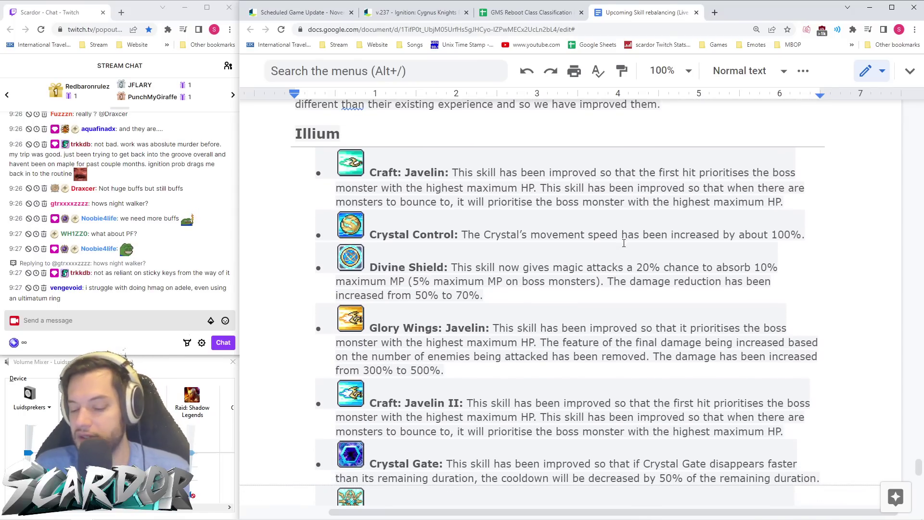
{"action": "scroll", "coordinate": [624, 244], "scroll_direction": "up", "scroll_amount": 1}
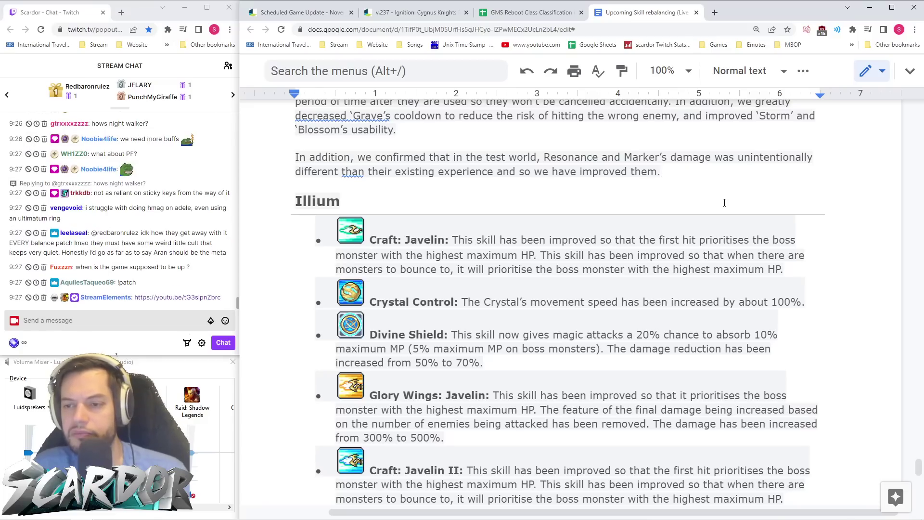
{"action": "scroll", "coordinate": [725, 206], "scroll_direction": "down", "scroll_amount": 2}
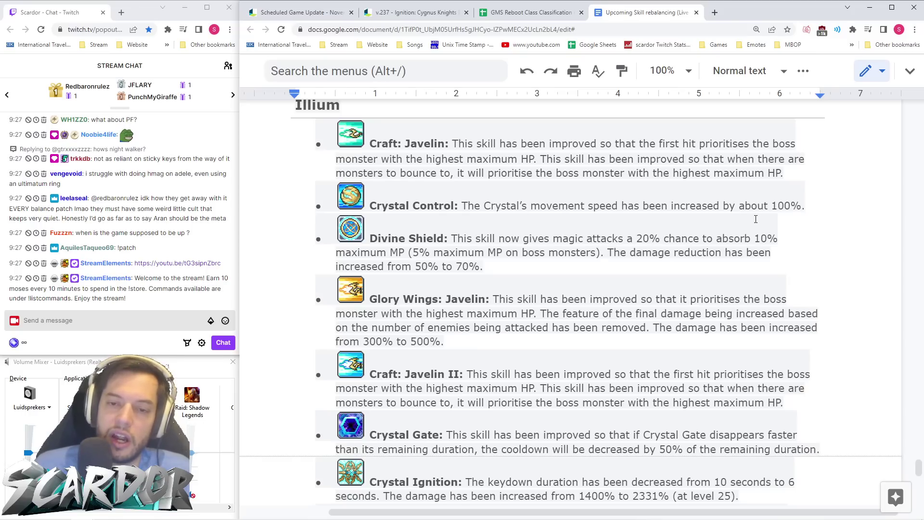
{"action": "scroll", "coordinate": [756, 219], "scroll_direction": "down", "scroll_amount": 2}
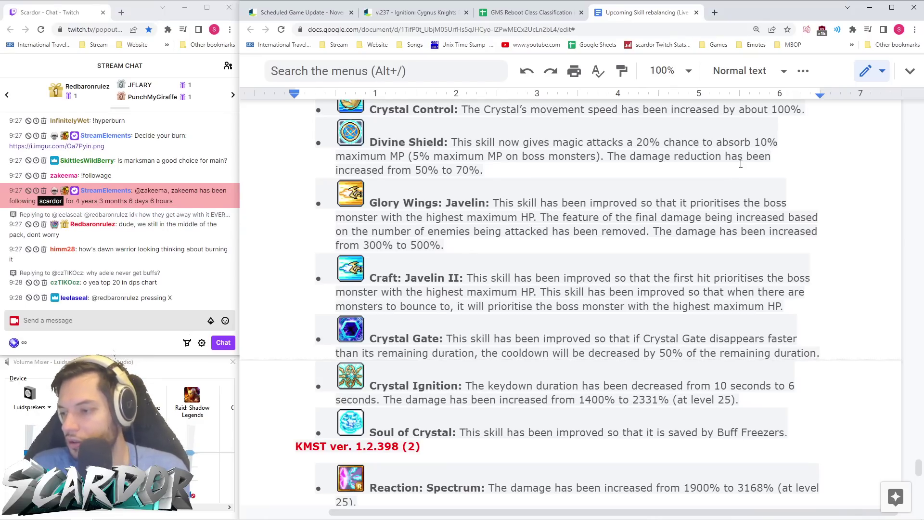
- Focus the volume mixer, then continue past Reaction: Spectrum's 3168% damage to Illium's developer notes
{"action": "left_click", "coordinate": [89, 356]}
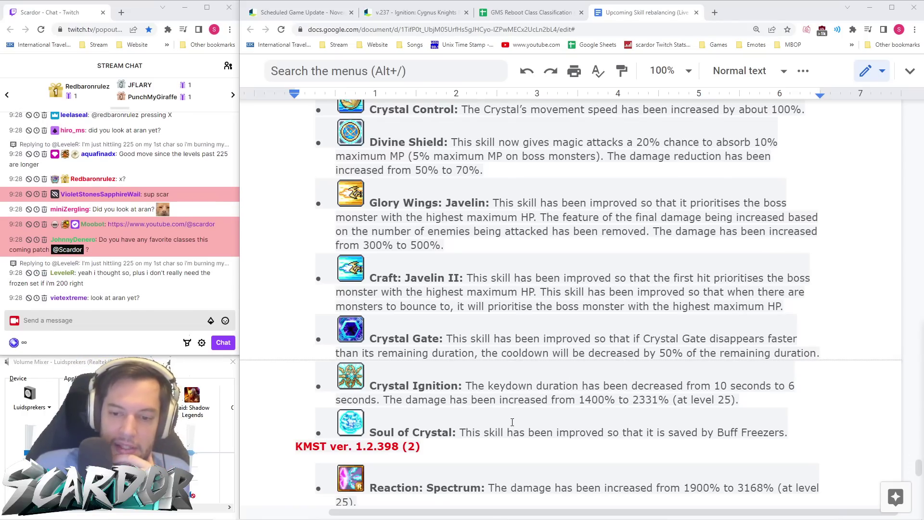
{"action": "scroll", "coordinate": [554, 447], "scroll_direction": "down", "scroll_amount": 3}
{"action": "scroll", "coordinate": [559, 424], "scroll_direction": "up", "scroll_amount": 3}
{"action": "scroll", "coordinate": [561, 412], "scroll_direction": "down", "scroll_amount": 3}
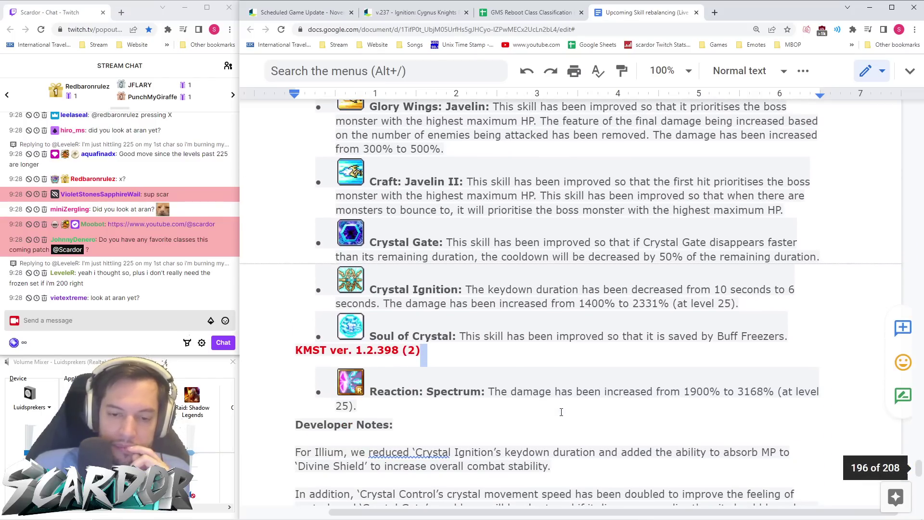
{"action": "scroll", "coordinate": [562, 412], "scroll_direction": "down", "scroll_amount": 3}
- Scroll past Illium's notes to the Ark section, where Unfading Scar drops from 170% to 150%
{"action": "scroll", "coordinate": [561, 413], "scroll_direction": "down", "scroll_amount": 4}
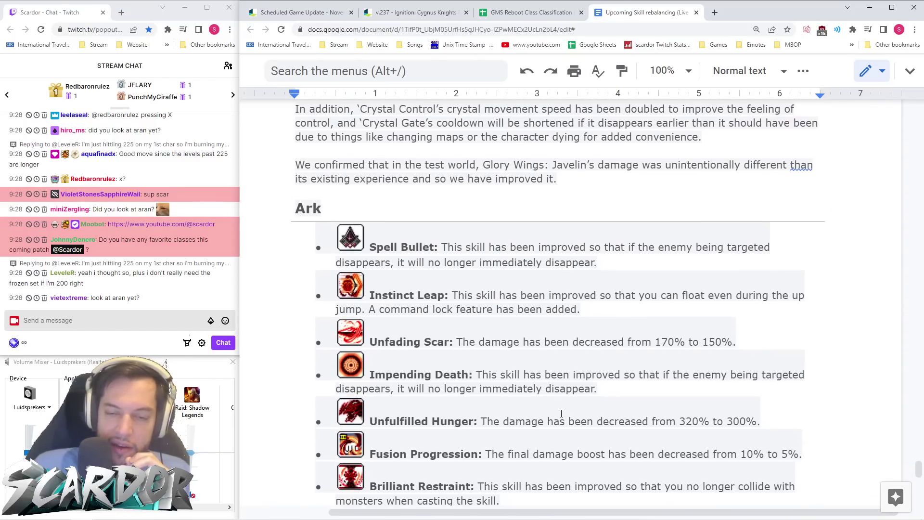
{"action": "scroll", "coordinate": [562, 413], "scroll_direction": "down", "scroll_amount": 2}
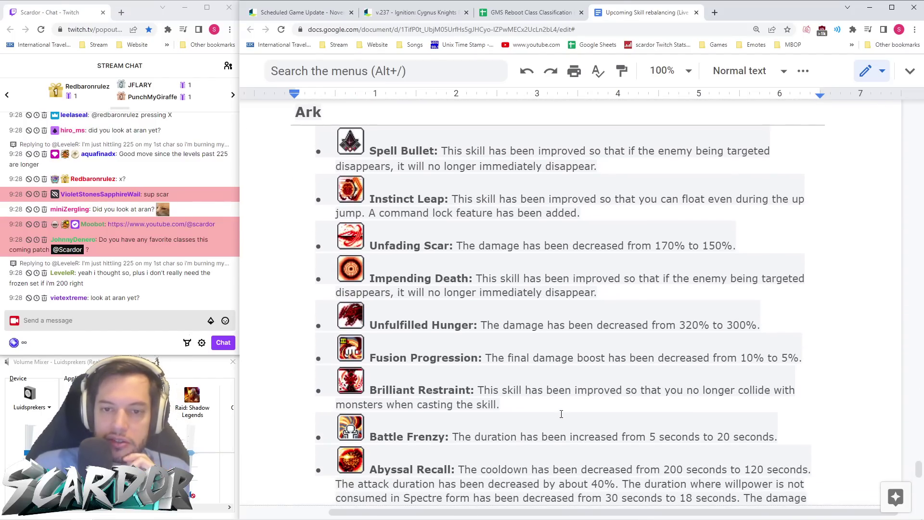
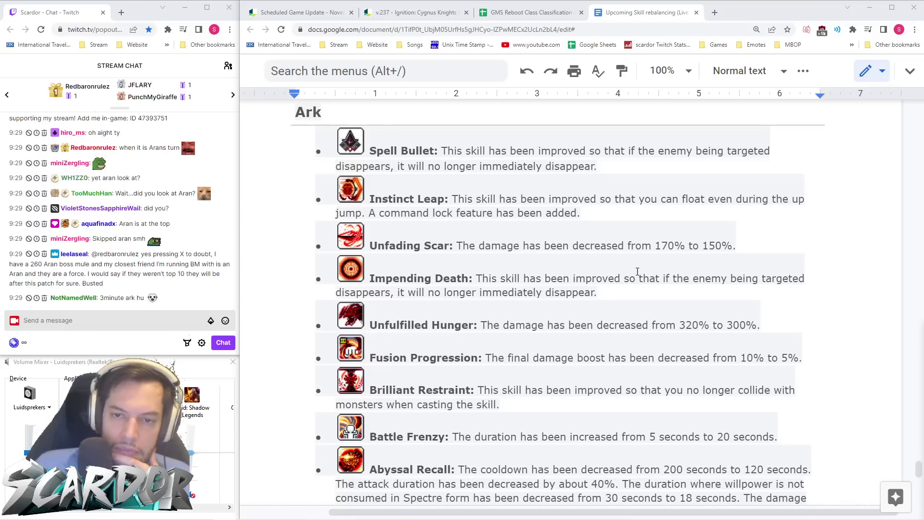
- Read Ark's remaining skill changes from Unfading Scar down to Abyssal Recall and Infinity Spell
{"action": "left_click", "coordinate": [802, 234]}
{"action": "left_click", "coordinate": [752, 236]}
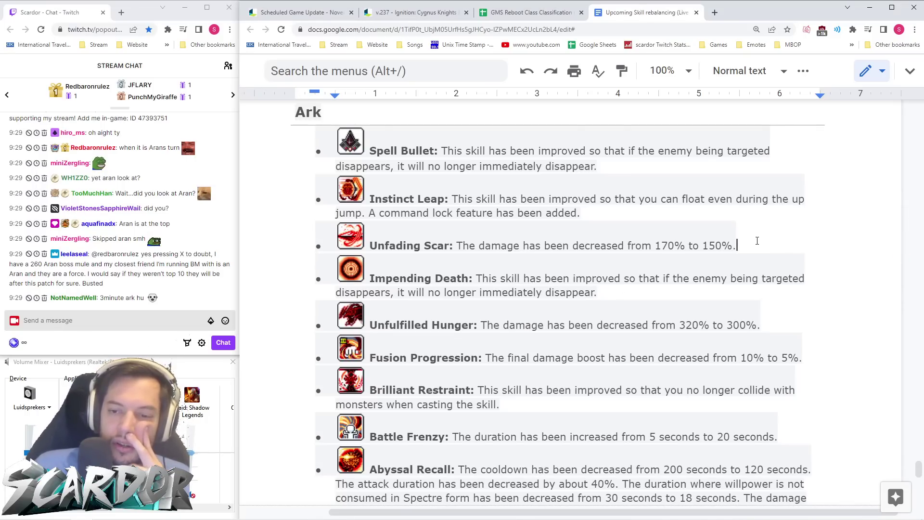
{"action": "scroll", "coordinate": [758, 241], "scroll_direction": "down", "scroll_amount": 1}
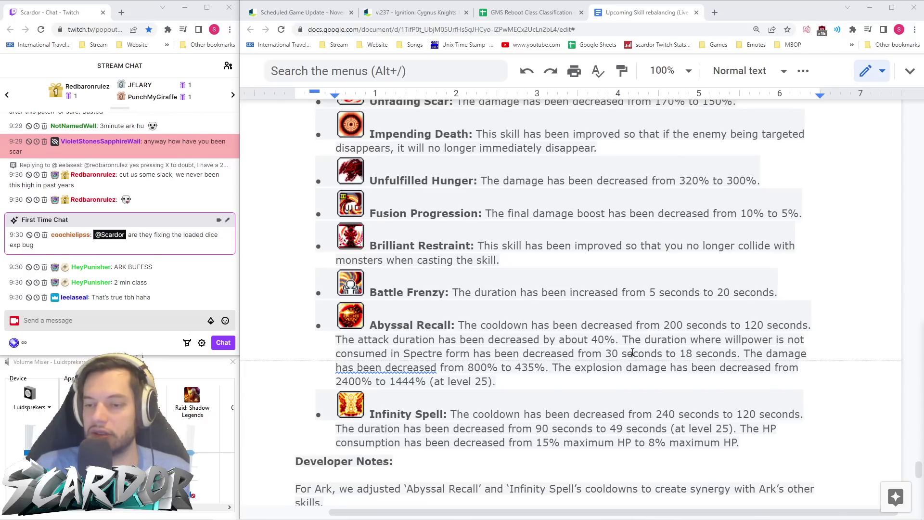
{"action": "left_click", "coordinate": [564, 388]}
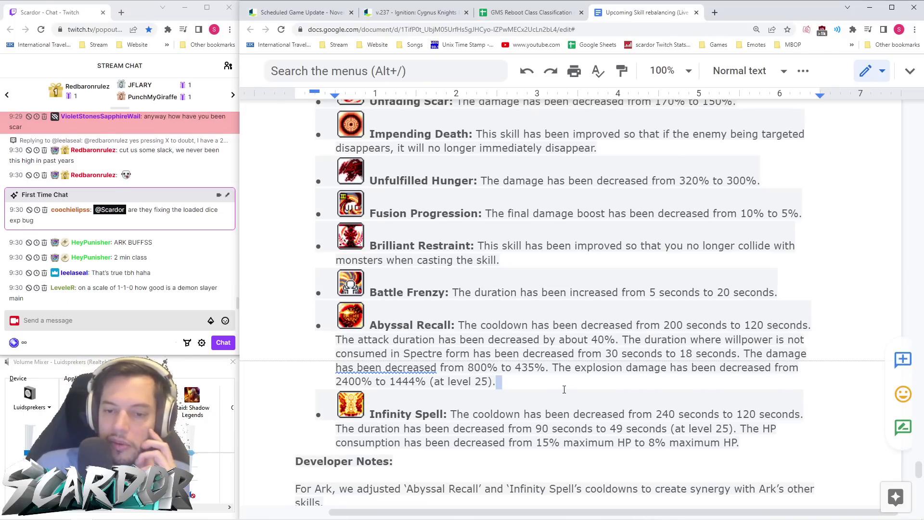
{"action": "scroll", "coordinate": [564, 388], "scroll_direction": "down", "scroll_amount": 1}
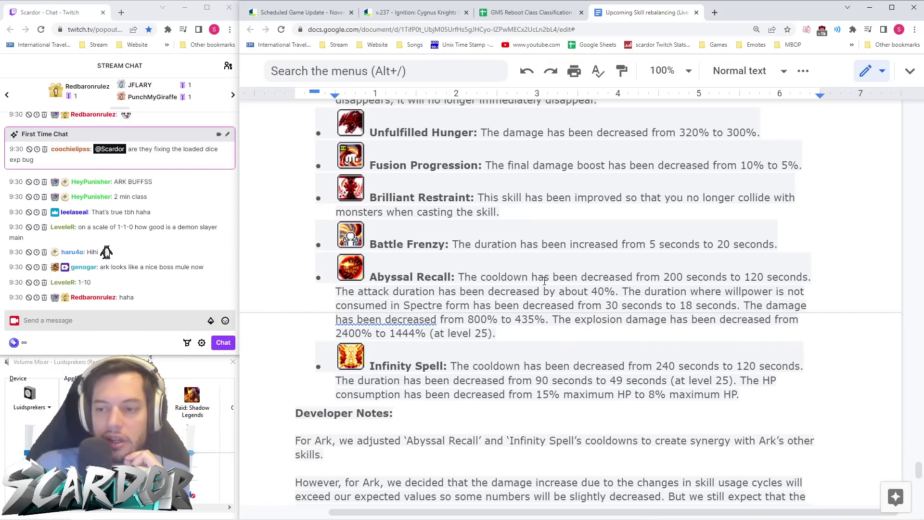
- Read past Ark's Developer Notes until Lara's section, from Mountain Guardian onward, is showing
{"action": "scroll", "coordinate": [683, 256], "scroll_direction": "down", "scroll_amount": 1}
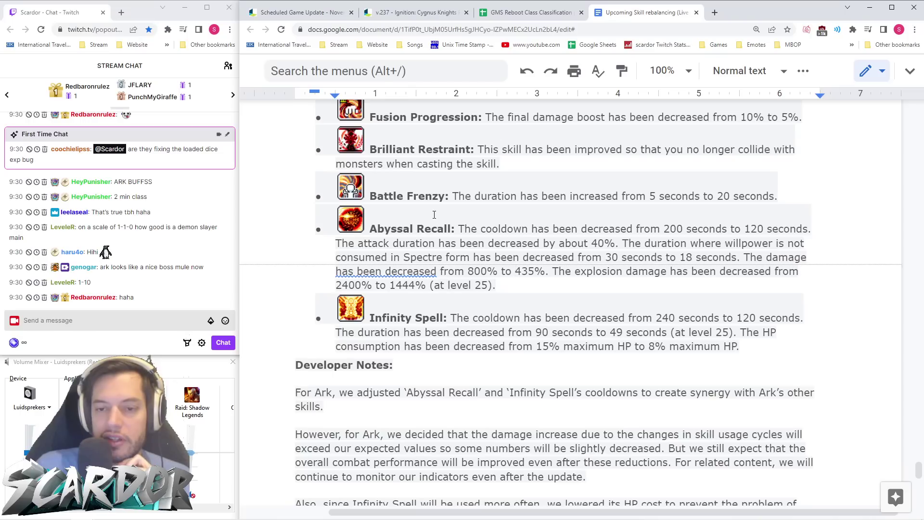
{"action": "scroll", "coordinate": [662, 211], "scroll_direction": "down", "scroll_amount": 2}
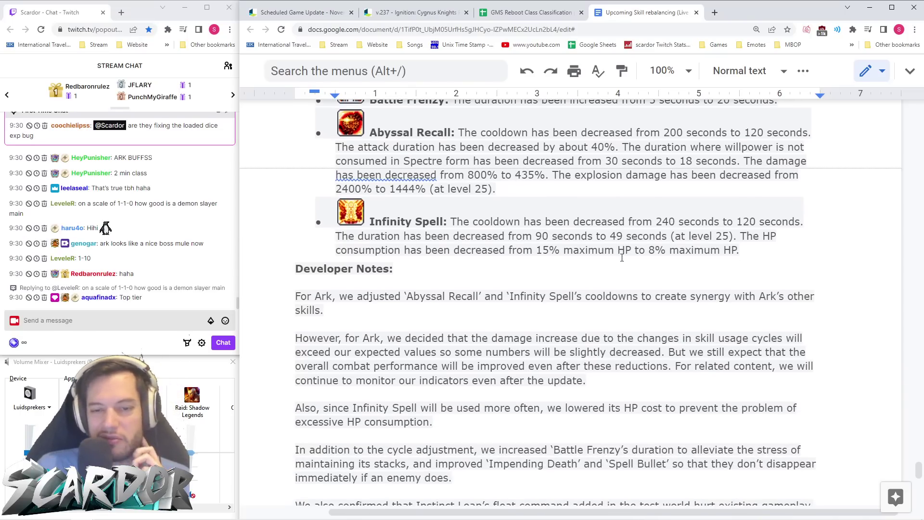
{"action": "key", "text": "alt+Tab"}
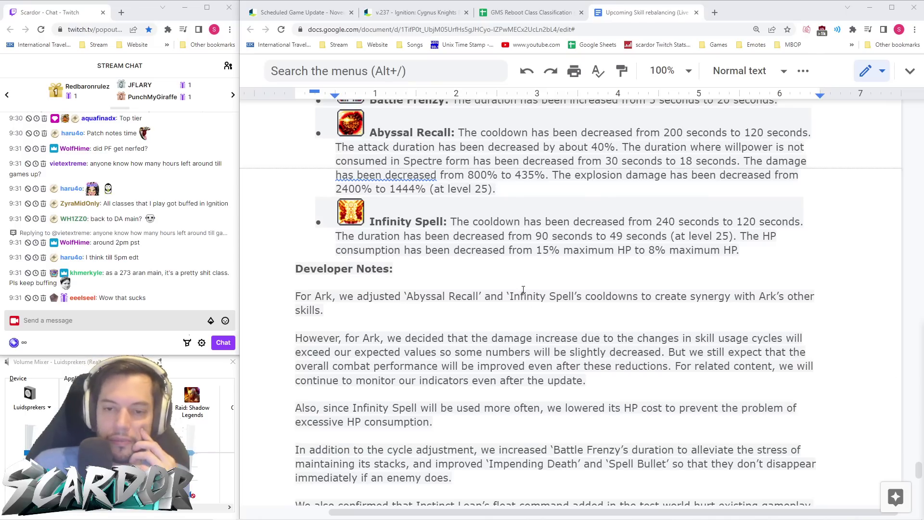
{"action": "scroll", "coordinate": [528, 298], "scroll_direction": "down", "scroll_amount": 8}
{"action": "scroll", "coordinate": [541, 276], "scroll_direction": "down", "scroll_amount": 2}
{"action": "scroll", "coordinate": [541, 277], "scroll_direction": "up", "scroll_amount": 2}
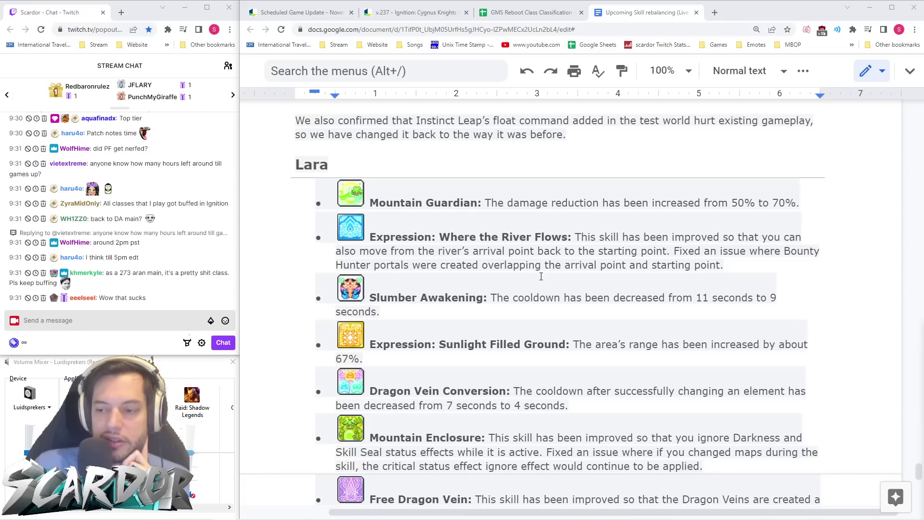
- Read Lara's skills from Mountain Guardian through Free Dragon Vein, down to her Developer Notes
{"action": "scroll", "coordinate": [542, 277], "scroll_direction": "down", "scroll_amount": 1}
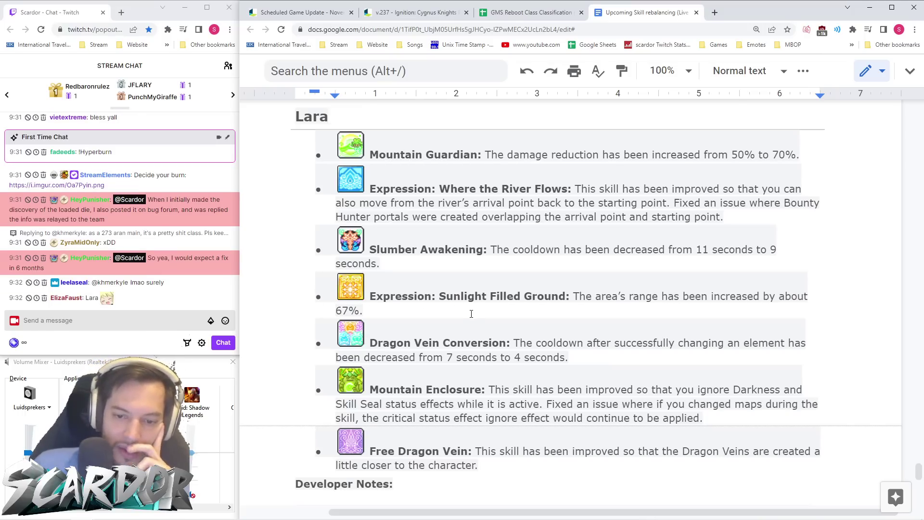
{"action": "scroll", "coordinate": [286, 294], "scroll_direction": "down", "scroll_amount": 3}
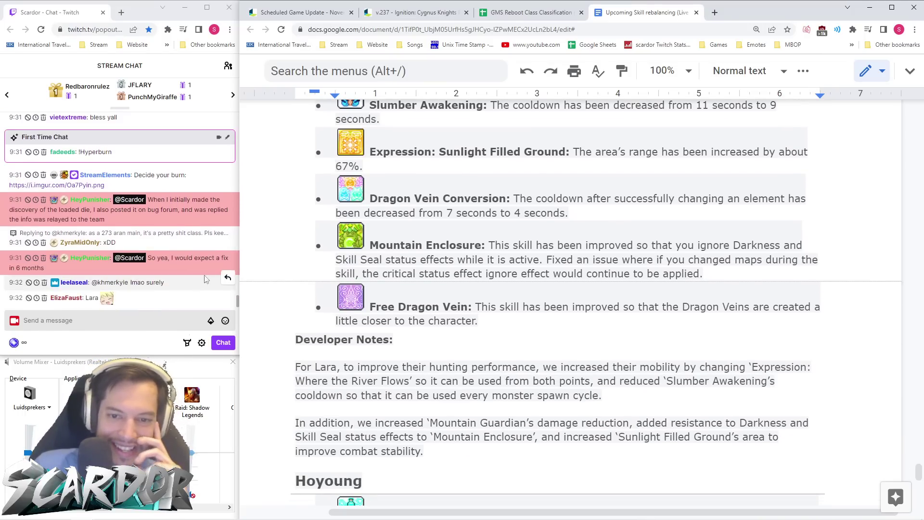
- Read through Hoyoung's skill changes down to the Butterfly Dream entry
{"action": "scroll", "coordinate": [290, 286], "scroll_direction": "down", "scroll_amount": 1}
{"action": "left_click", "coordinate": [351, 263]}
{"action": "scroll", "coordinate": [573, 293], "scroll_direction": "down", "scroll_amount": 2}
{"action": "left_click", "coordinate": [573, 293]}
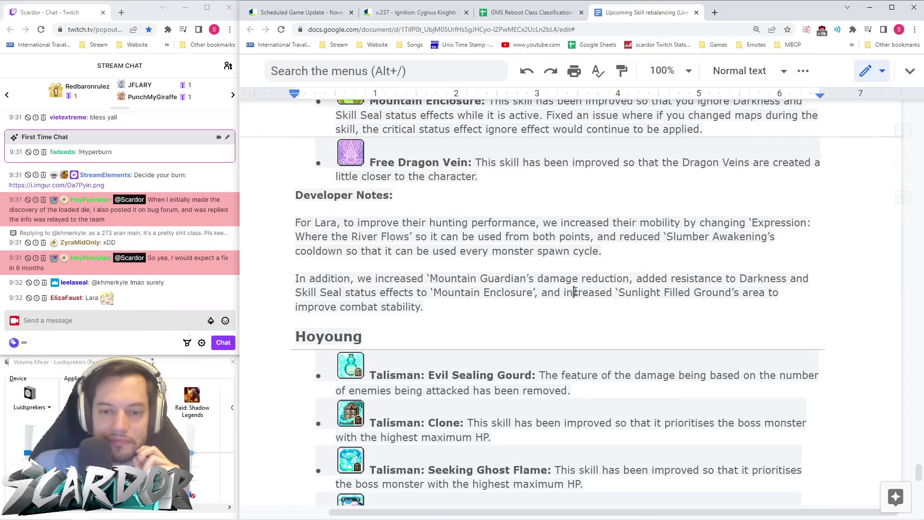
{"action": "scroll", "coordinate": [576, 293], "scroll_direction": "down", "scroll_amount": 4}
{"action": "scroll", "coordinate": [577, 291], "scroll_direction": "down", "scroll_amount": 2}
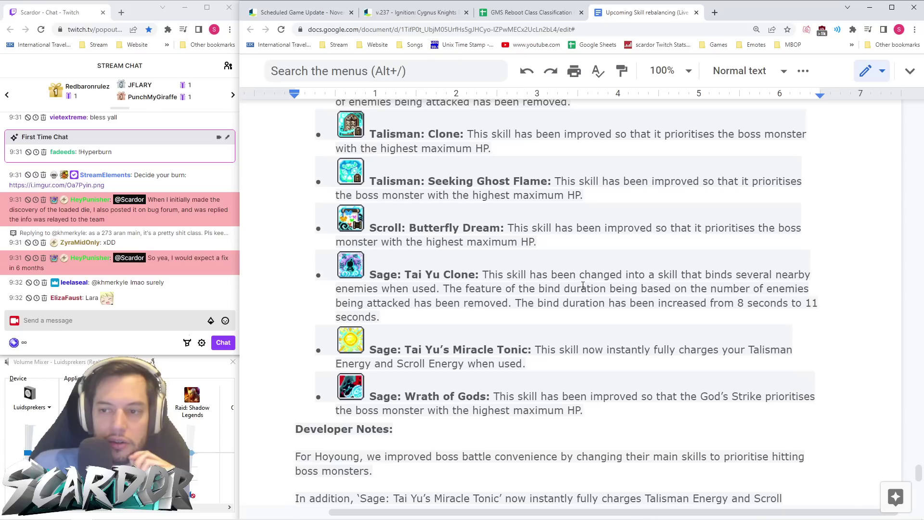
{"action": "scroll", "coordinate": [584, 284], "scroll_direction": "up", "scroll_amount": 1}
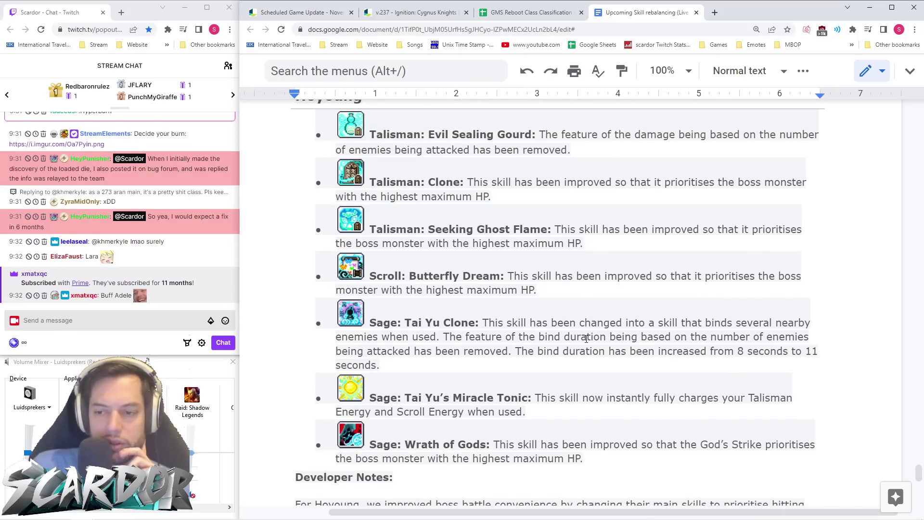
{"action": "scroll", "coordinate": [571, 331], "scroll_direction": "down", "scroll_amount": 1}
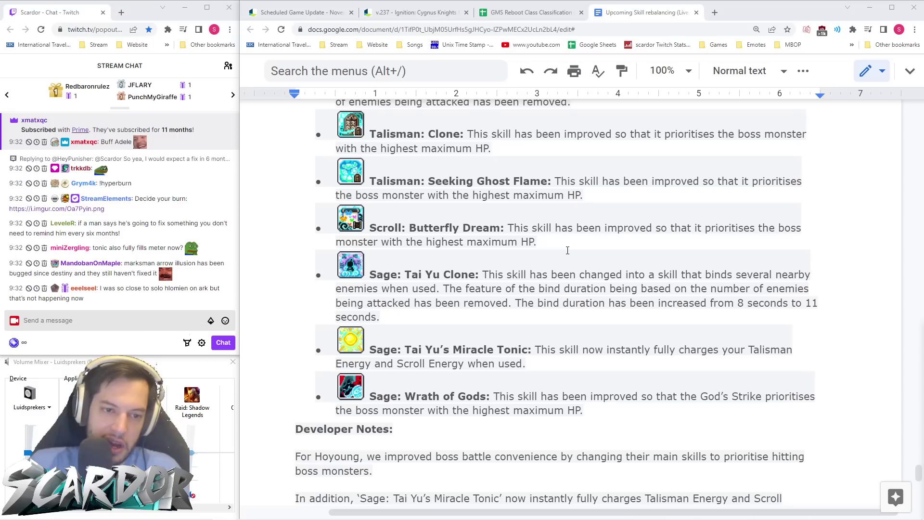
{"action": "left_click", "coordinate": [569, 246]}
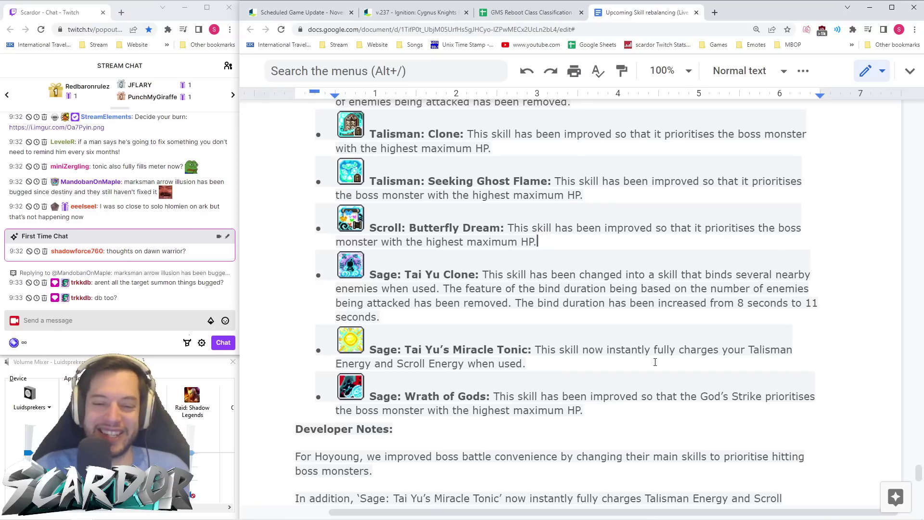
- Finish Hoyoung's Developer Notes and reach the KMS ver. 1.2.369 Common and Hero skill improvements
{"action": "scroll", "coordinate": [562, 340], "scroll_direction": "down", "scroll_amount": 3}
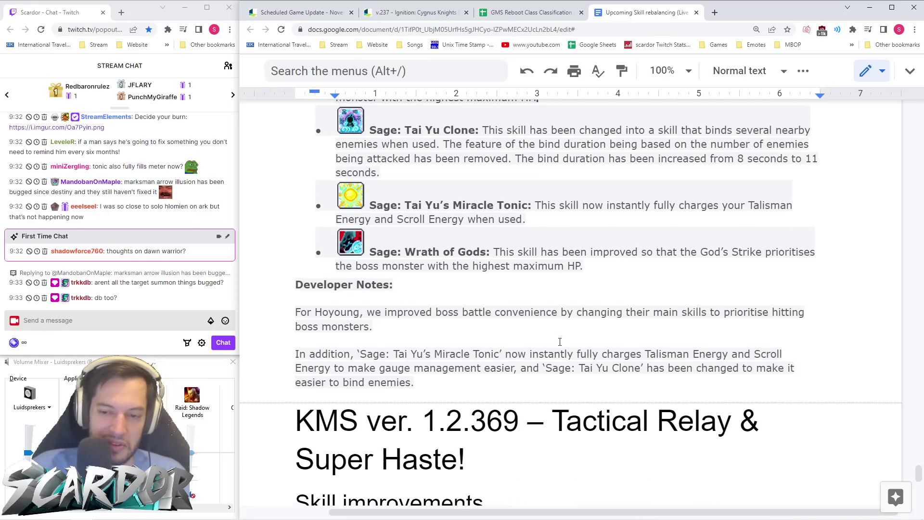
{"action": "left_click", "coordinate": [611, 289]}
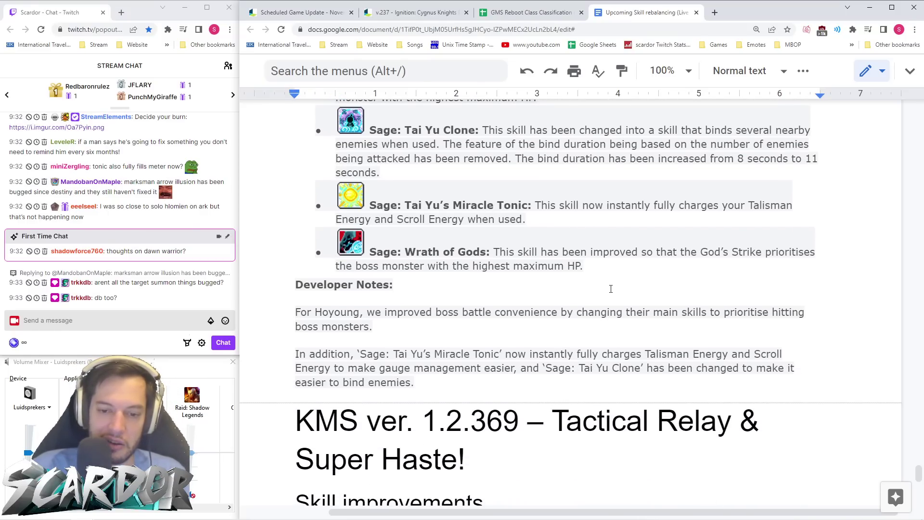
{"action": "scroll", "coordinate": [611, 289], "scroll_direction": "down", "scroll_amount": 6}
{"action": "scroll", "coordinate": [618, 283], "scroll_direction": "down", "scroll_amount": 1}
{"action": "scroll", "coordinate": [619, 283], "scroll_direction": "down", "scroll_amount": 3}
{"action": "scroll", "coordinate": [613, 273], "scroll_direction": "up", "scroll_amount": 6}
{"action": "scroll", "coordinate": [613, 272], "scroll_direction": "down", "scroll_amount": 2}
{"action": "scroll", "coordinate": [554, 241], "scroll_direction": "up", "scroll_amount": 3}
{"action": "scroll", "coordinate": [478, 215], "scroll_direction": "down", "scroll_amount": 5}
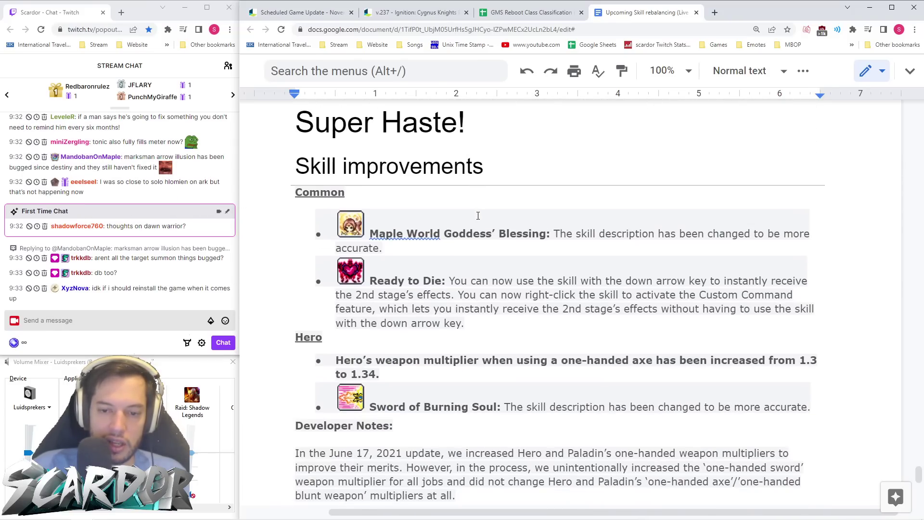
- Search the v.237 patch notes for 'one-handed sword', ending on Mihile's Final Attack entry
{"action": "left_click", "coordinate": [417, 13]}
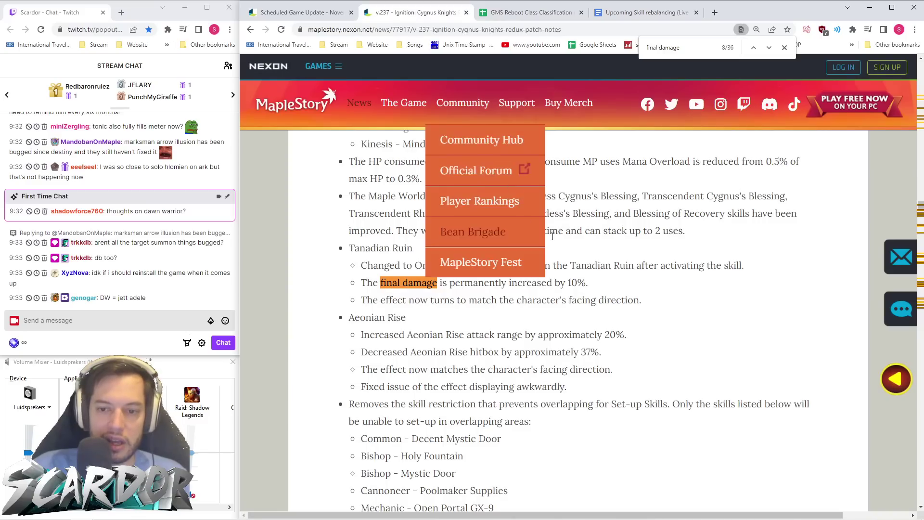
{"action": "key", "text": "ctrl+f"}
{"action": "type", "text": "mu"}
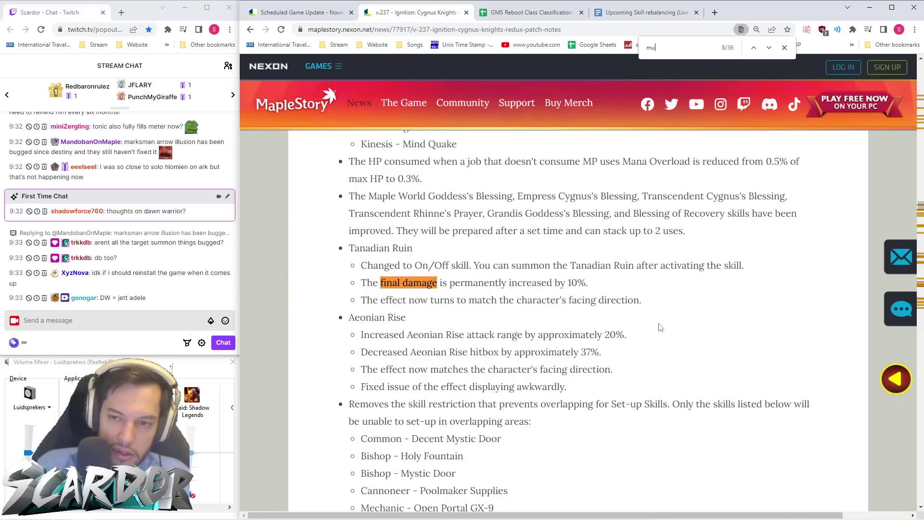
{"action": "type", "text": "ltiplier"}
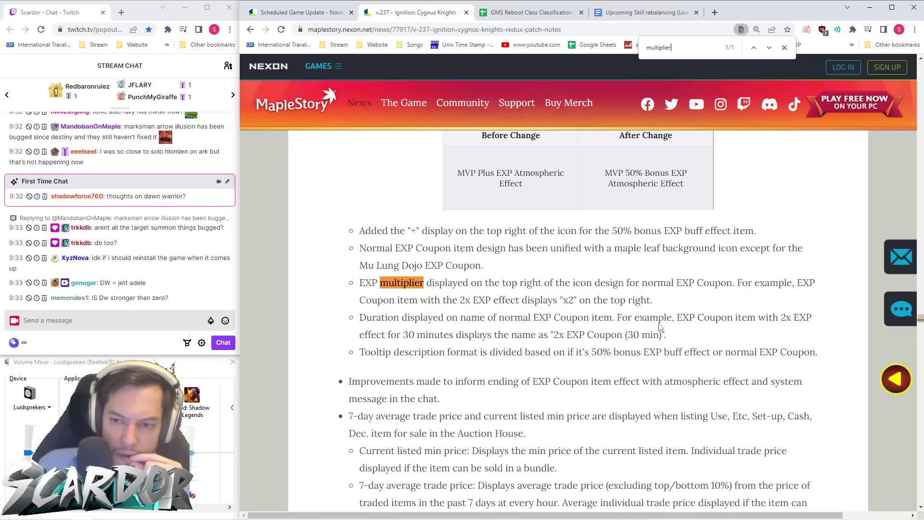
{"action": "key", "text": "BackSpace"}
{"action": "key", "text": "BackSpace"}
{"action": "key", "text": "BackSpace"}
{"action": "key", "text": "BackSpace"}
{"action": "key", "text": "BackSpace"}
{"action": "key", "text": "BackSpace"}
{"action": "key", "text": "BackSpace"}
{"action": "key", "text": "BackSpace"}
{"action": "key", "text": "BackSpace"}
{"action": "key", "text": "BackSpace"}
{"action": "type", "text": "one-handed"}
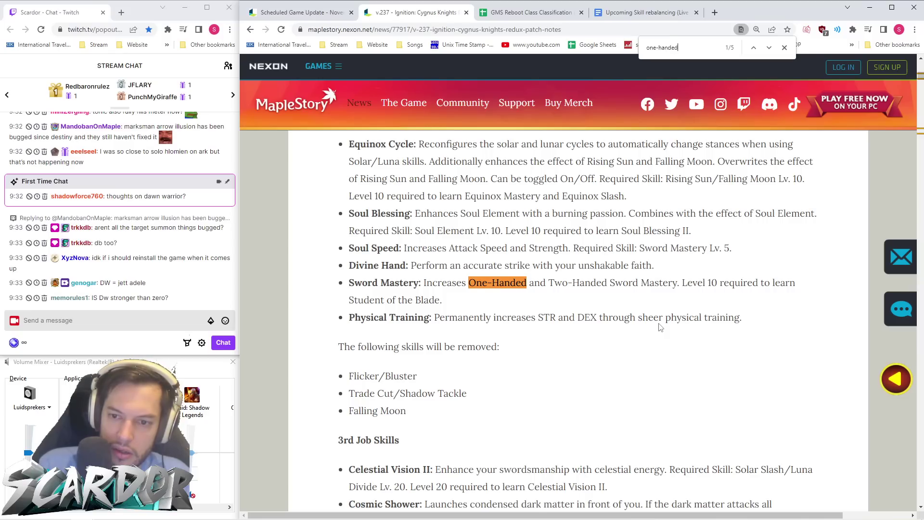
{"action": "type", "text": " sword"}
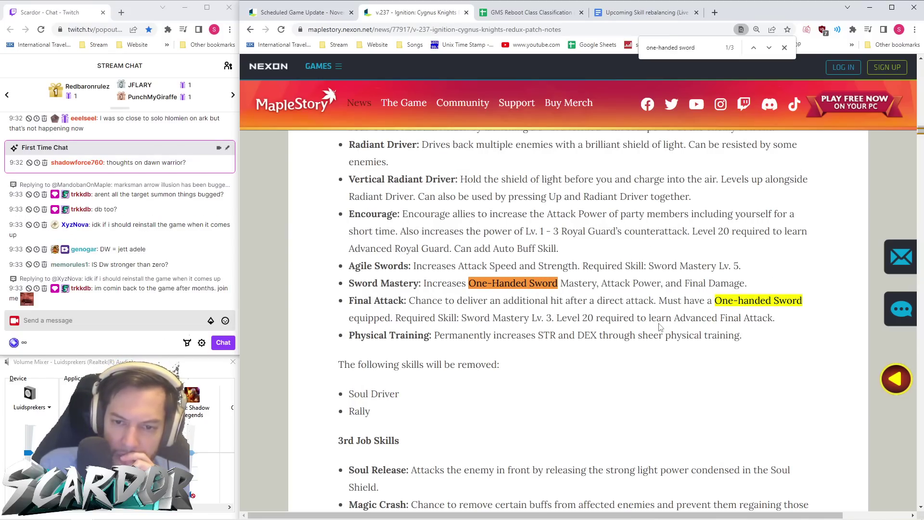
{"action": "key", "text": "Return"}
{"action": "key", "text": "Return"}
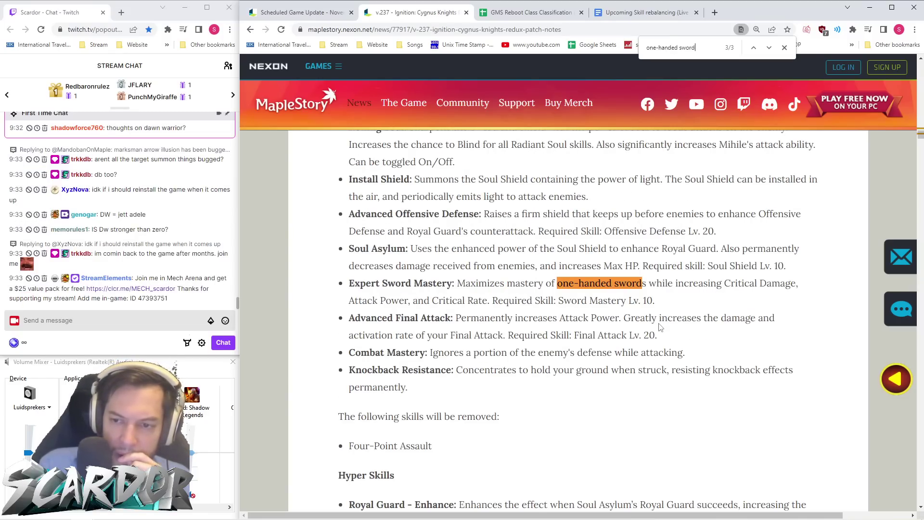
{"action": "key", "text": "Return"}
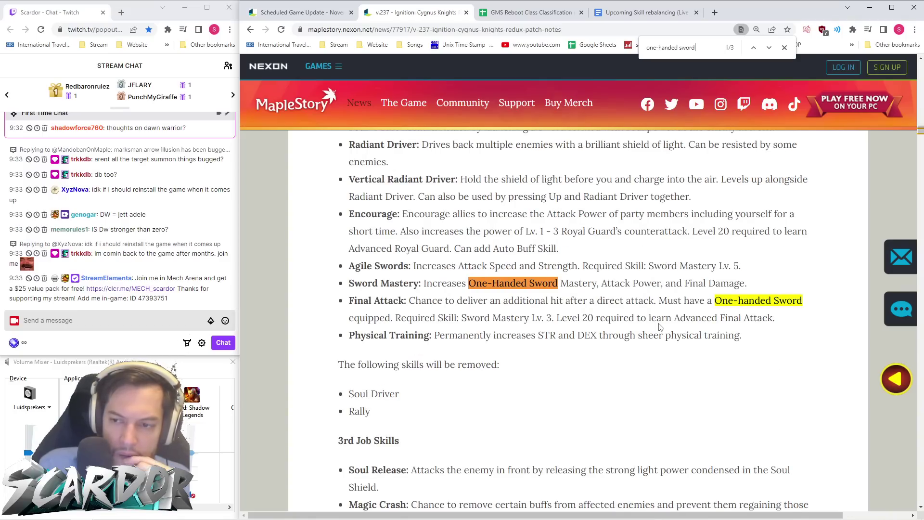
{"action": "key", "text": "Return"}
{"action": "left_click", "coordinate": [789, 49]}
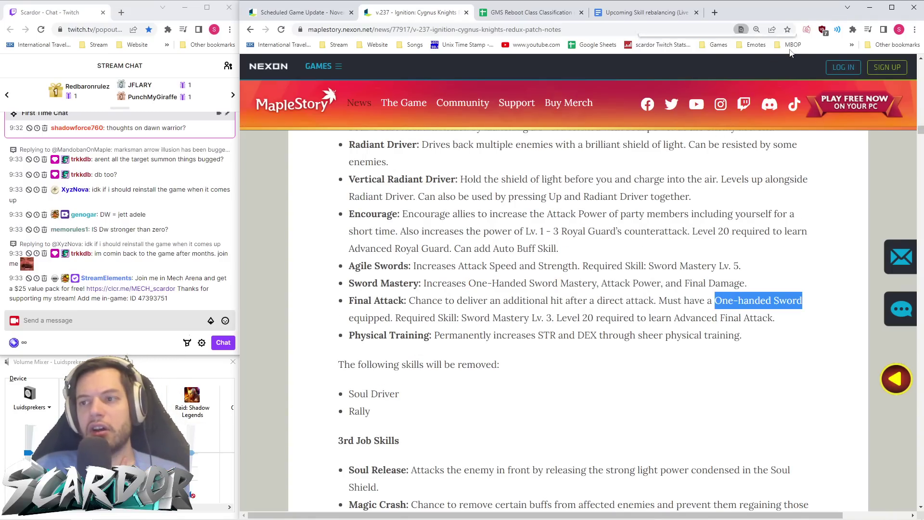
- Scroll the v.237 patch notes down to New Updates – Monster Park Improvements
{"action": "left_click", "coordinate": [633, 316]}
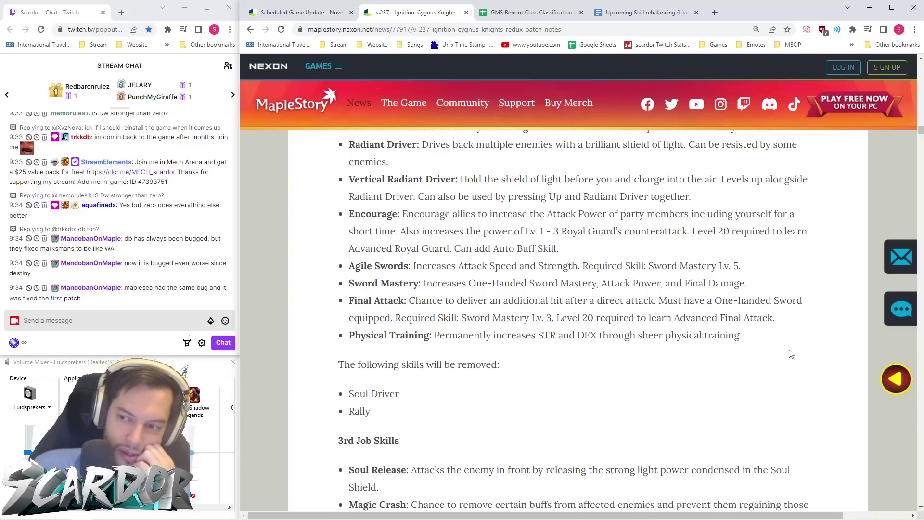
{"action": "left_click_drag", "start_coordinate": [921, 131], "coordinate": [921, 140]}
- Review the Monster Park improvements, noting the level 105 Beginner entry and changed stages
{"action": "scroll", "coordinate": [716, 288], "scroll_direction": "up", "scroll_amount": 3}
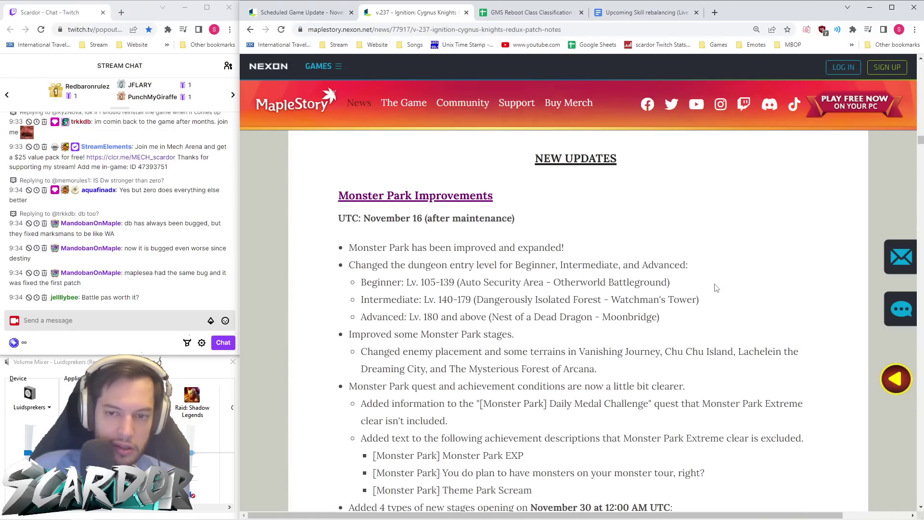
{"action": "scroll", "coordinate": [713, 279], "scroll_direction": "up", "scroll_amount": 6}
{"action": "scroll", "coordinate": [712, 279], "scroll_direction": "down", "scroll_amount": 5}
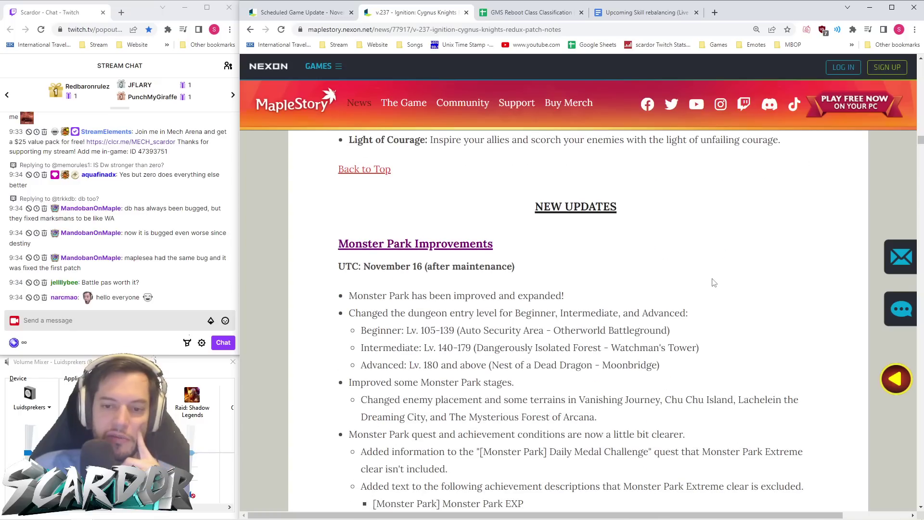
{"action": "scroll", "coordinate": [714, 282], "scroll_direction": "down", "scroll_amount": 2}
{"action": "scroll", "coordinate": [714, 282], "scroll_direction": "up", "scroll_amount": 1}
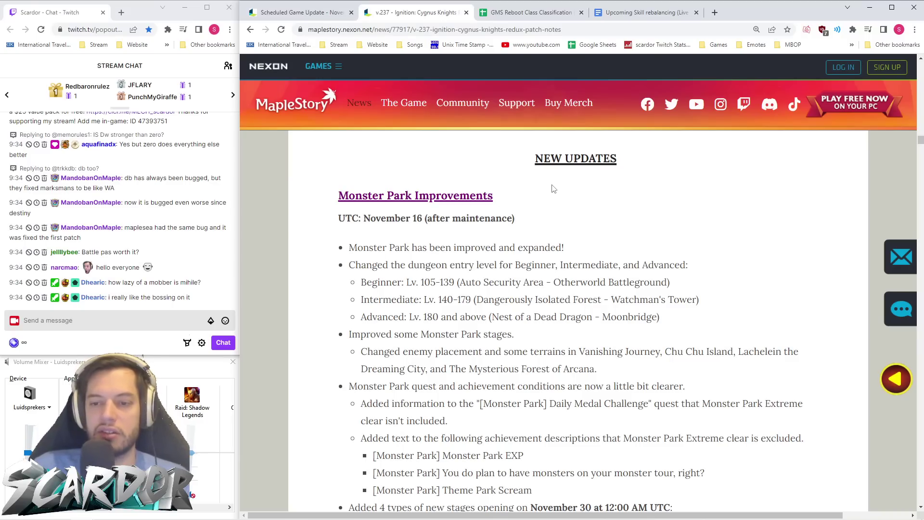
{"action": "double_click", "coordinate": [426, 282]}
{"action": "left_click", "coordinate": [603, 238]}
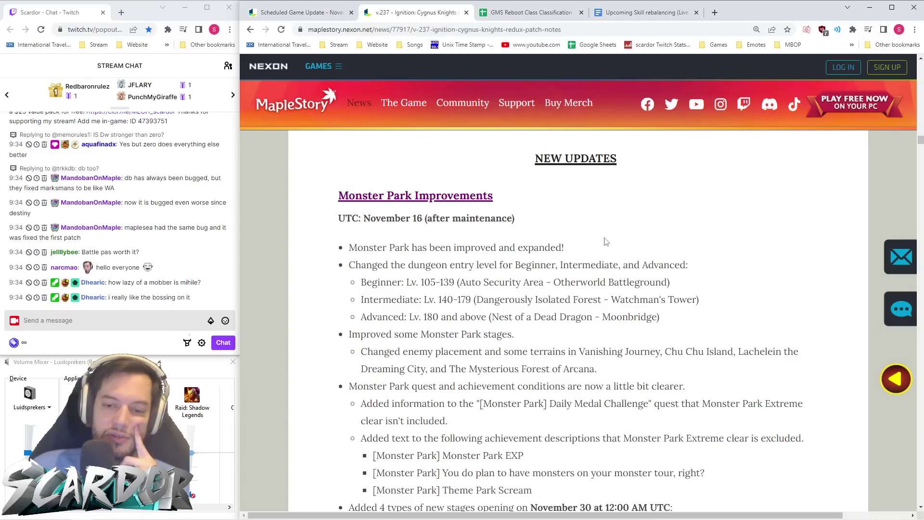
{"action": "scroll", "coordinate": [605, 221], "scroll_direction": "down", "scroll_amount": 2}
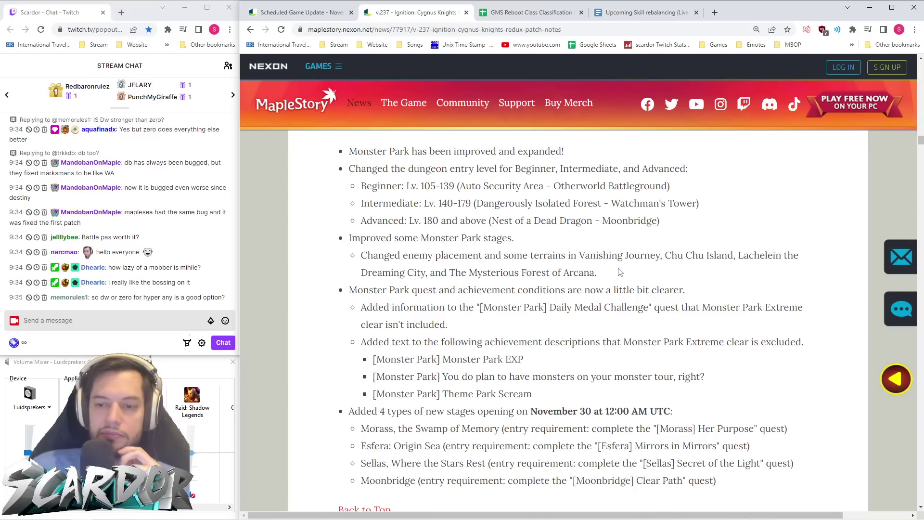
{"action": "left_click_drag", "start_coordinate": [622, 272], "coordinate": [644, 273]}
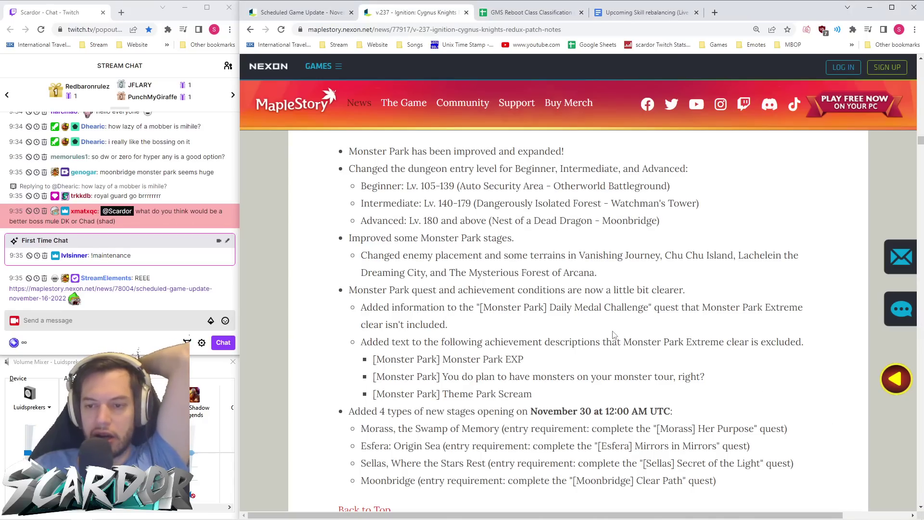
- Review Monster Park Extreme's four new stages and its November 30 opening date
{"action": "scroll", "coordinate": [475, 239], "scroll_direction": "down", "scroll_amount": 1}
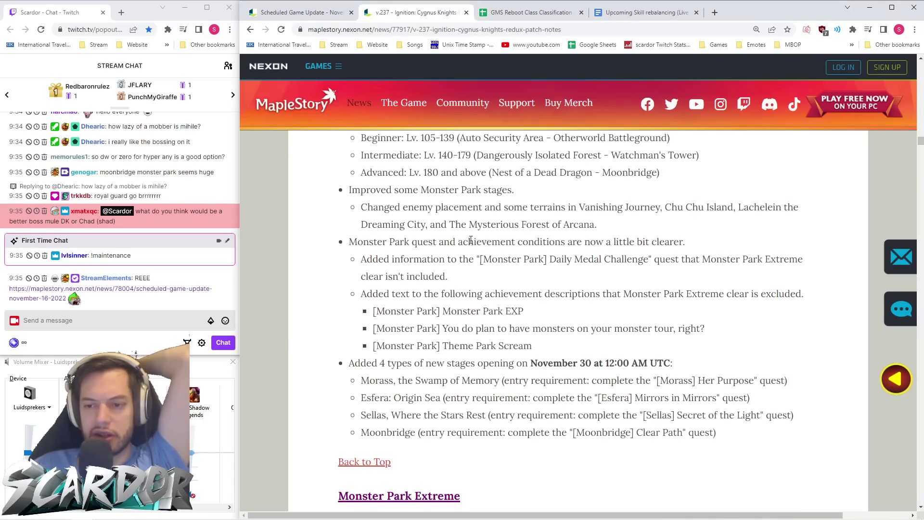
{"action": "scroll", "coordinate": [660, 254], "scroll_direction": "down", "scroll_amount": 1}
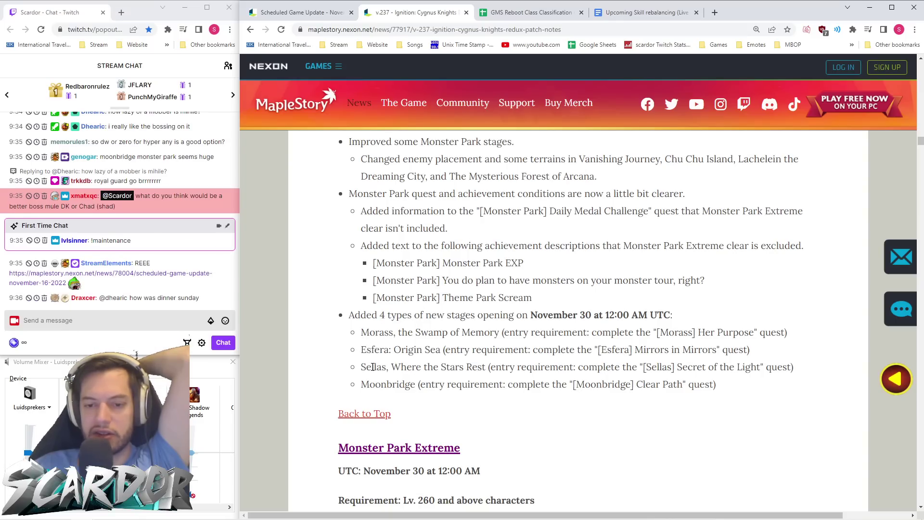
{"action": "left_click_drag", "start_coordinate": [727, 391], "coordinate": [356, 340]}
{"action": "left_click", "coordinate": [380, 332]}
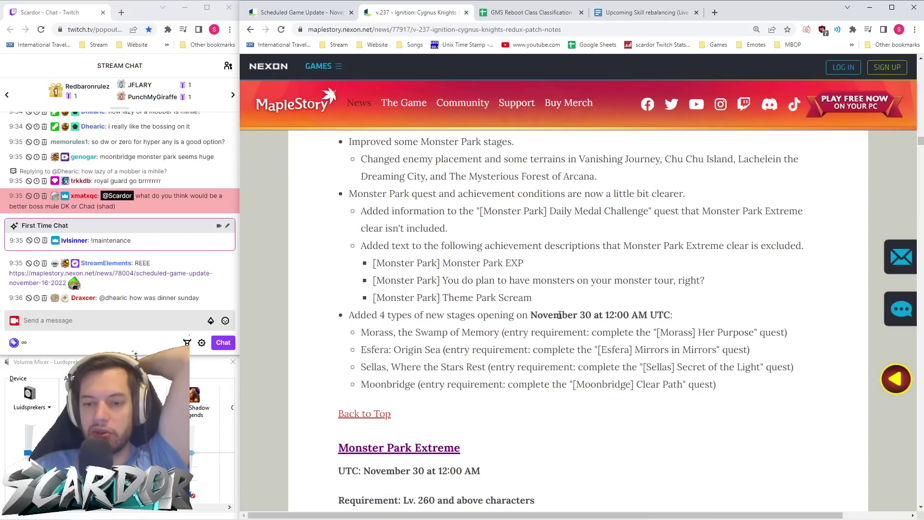
{"action": "left_click_drag", "start_coordinate": [522, 315], "coordinate": [623, 315]}
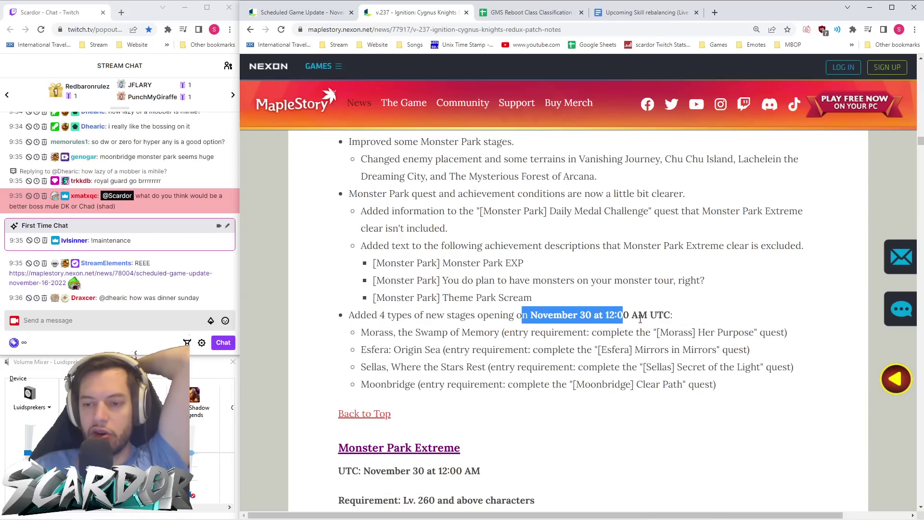
{"action": "left_click", "coordinate": [640, 352]}
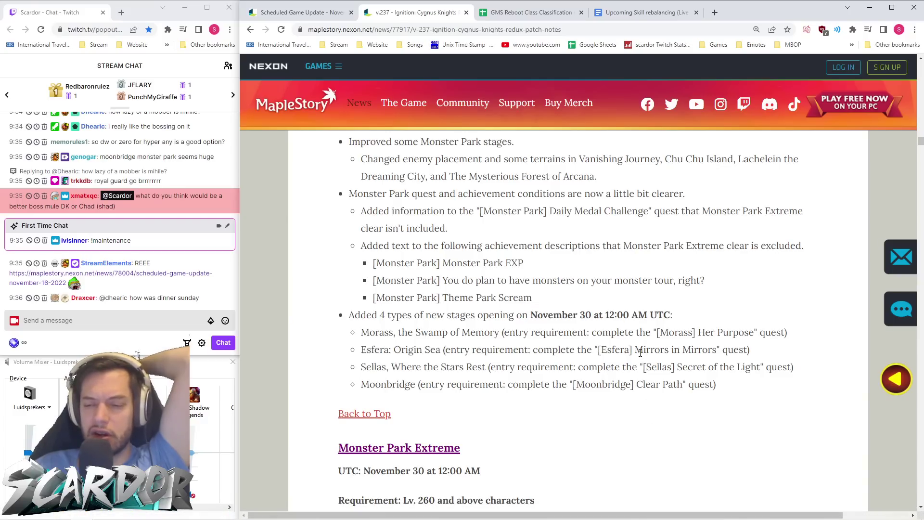
- Review the Monster Park Extreme achievement exclusion note and its level requirement
{"action": "scroll", "coordinate": [640, 353], "scroll_direction": "up", "scroll_amount": 2}
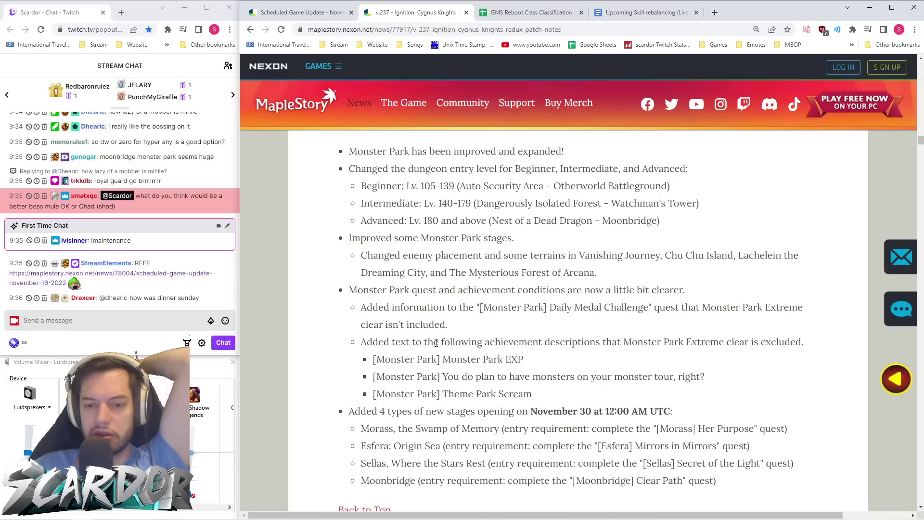
{"action": "left_click_drag", "start_coordinate": [365, 343], "coordinate": [809, 388]}
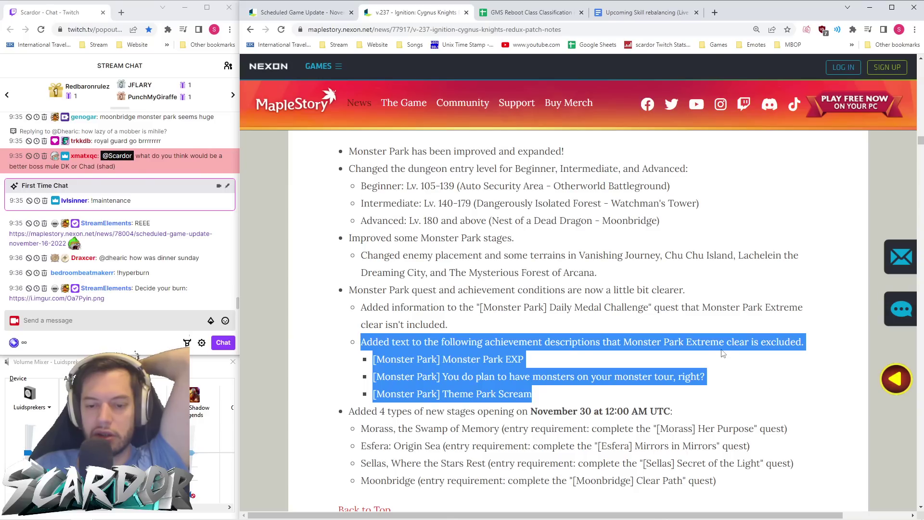
{"action": "left_click", "coordinate": [726, 347]}
{"action": "scroll", "coordinate": [726, 346], "scroll_direction": "down", "scroll_amount": 3}
{"action": "scroll", "coordinate": [405, 332], "scroll_direction": "down", "scroll_amount": 3}
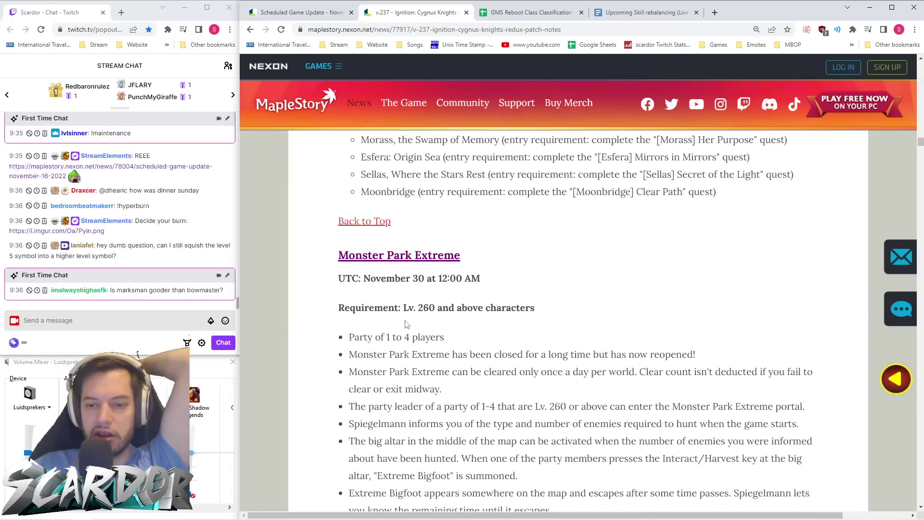
{"action": "scroll", "coordinate": [499, 288], "scroll_direction": "down", "scroll_amount": 1}
{"action": "scroll", "coordinate": [498, 287], "scroll_direction": "down", "scroll_amount": 1}
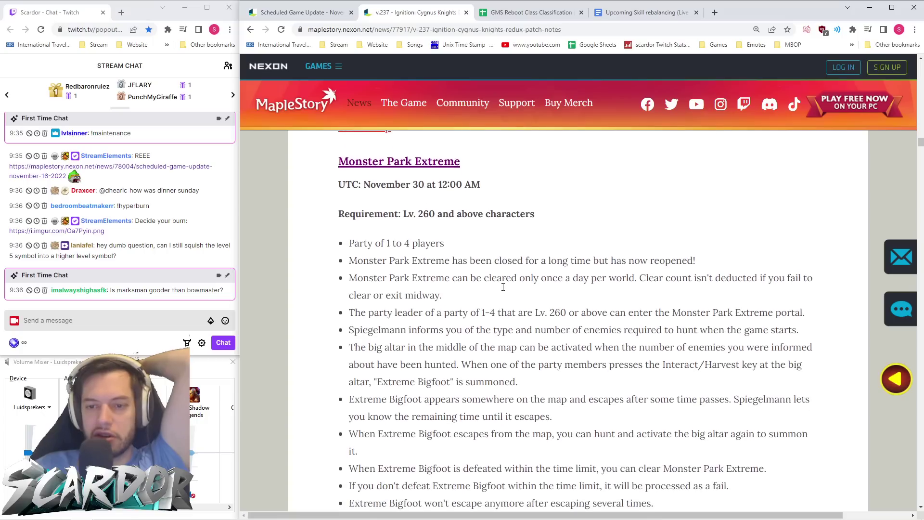
{"action": "left_click_drag", "start_coordinate": [403, 212], "coordinate": [453, 211]}
{"action": "left_click", "coordinate": [492, 229]}
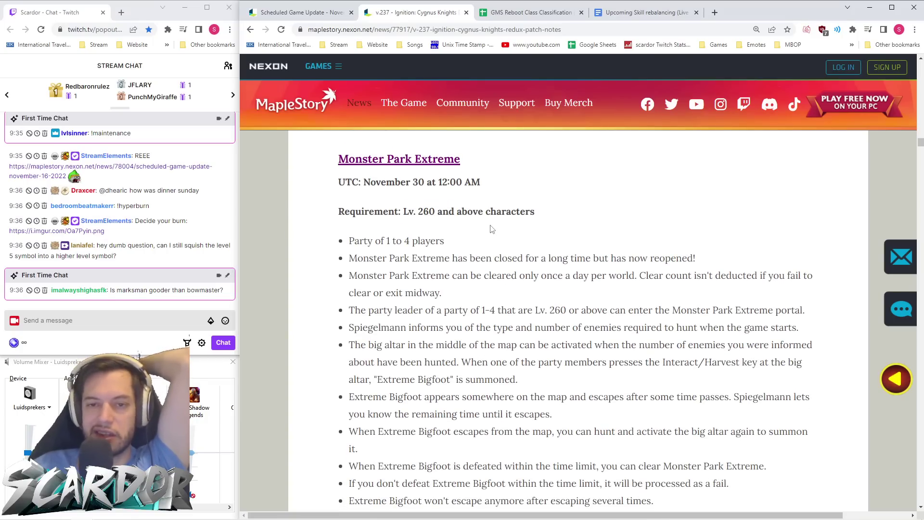
- Send !dailies in stream chat and bring the Dailies/Weeklies spreadsheet into the main browser window
{"action": "left_click", "coordinate": [159, 321]}
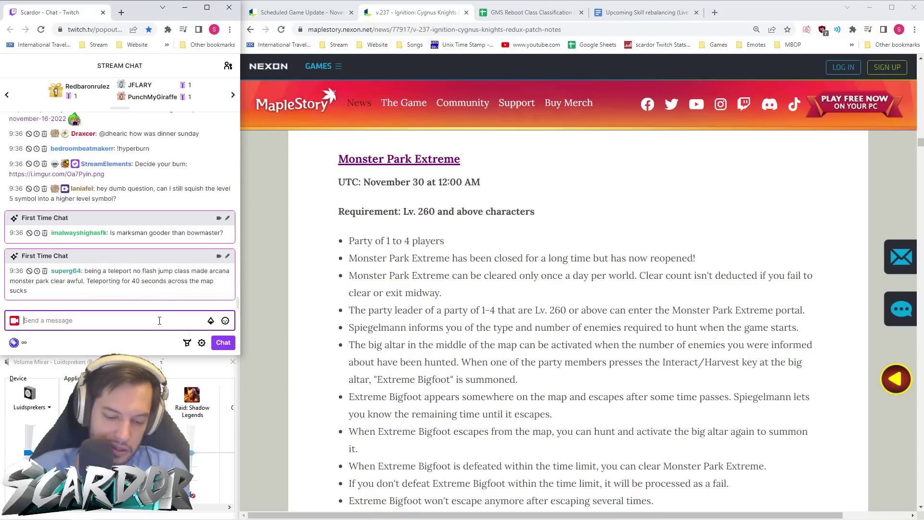
{"action": "type", "text": "!dailies"}
{"action": "key", "text": "Return"}
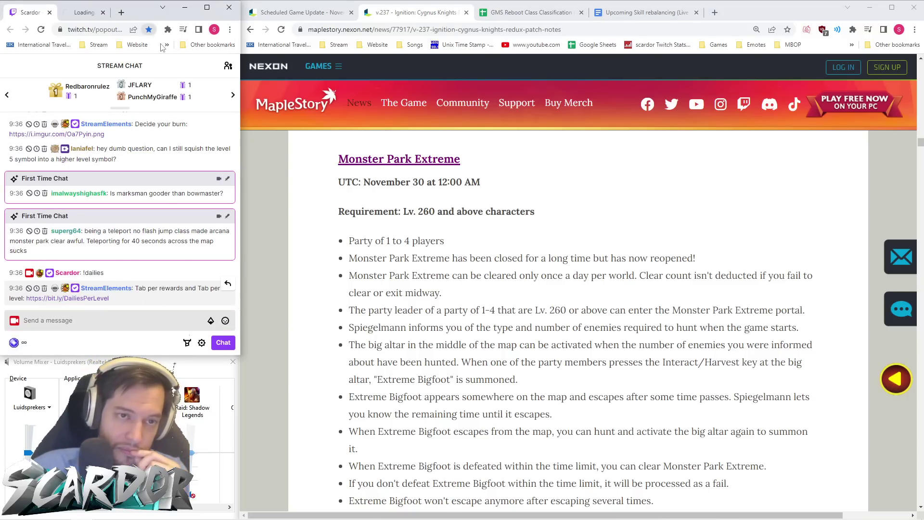
{"action": "left_click_drag", "start_coordinate": [87, 12], "coordinate": [527, 17]}
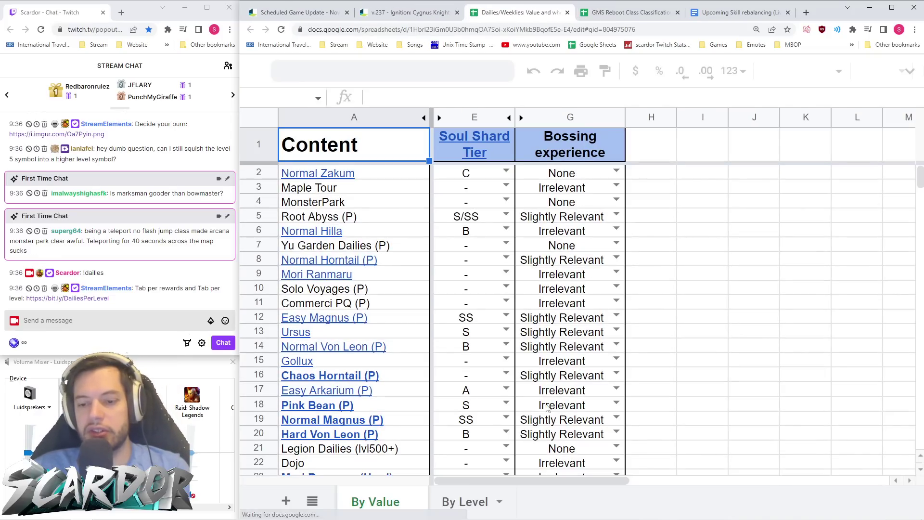
- Insert an empty row 60 above Verus Hilla (P) on the By Level tab
{"action": "scroll", "coordinate": [483, 251], "scroll_direction": "down", "scroll_amount": 7}
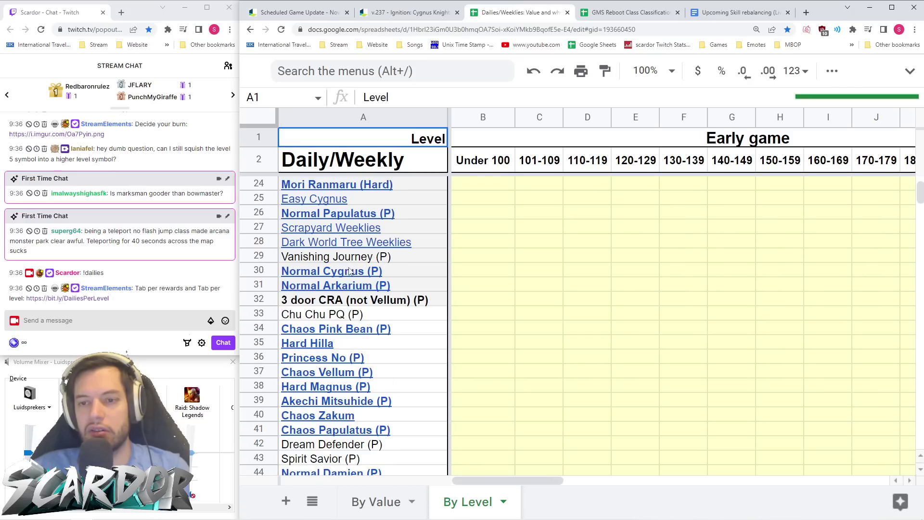
{"action": "scroll", "coordinate": [631, 253], "scroll_direction": "right", "scroll_amount": 10}
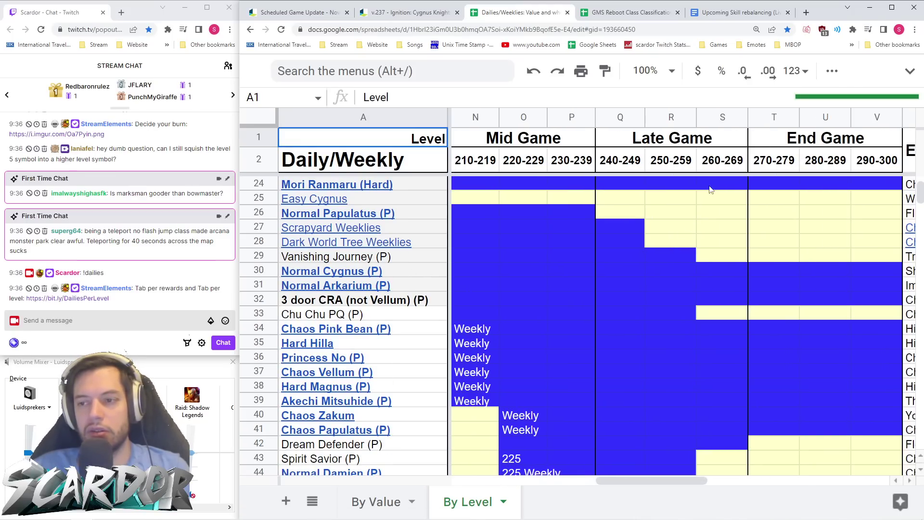
{"action": "left_click", "coordinate": [720, 121]}
{"action": "scroll", "coordinate": [620, 297], "scroll_direction": "down", "scroll_amount": 3}
{"action": "scroll", "coordinate": [620, 300], "scroll_direction": "up", "scroll_amount": 10}
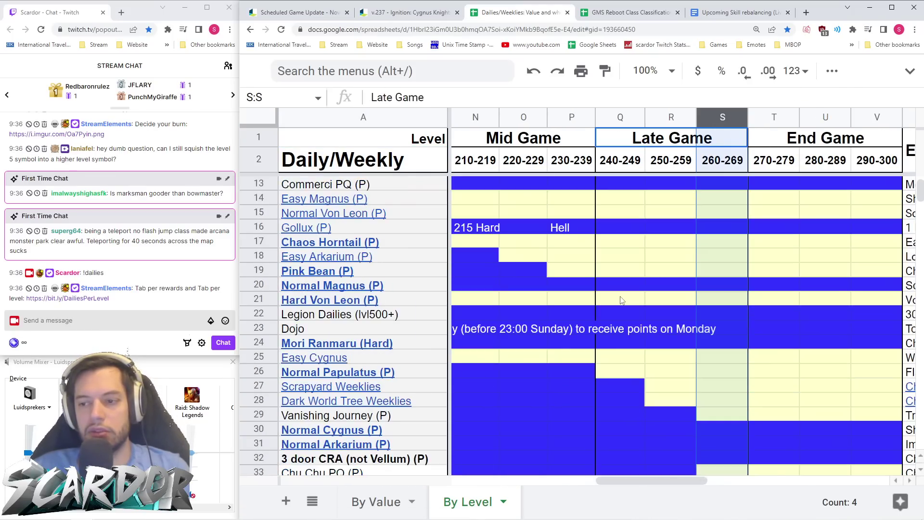
{"action": "scroll", "coordinate": [621, 300], "scroll_direction": "down", "scroll_amount": 14}
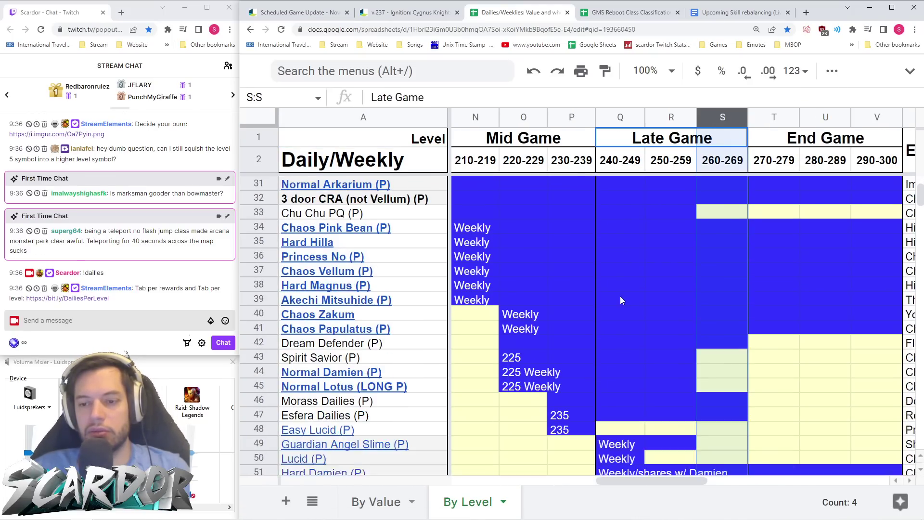
{"action": "scroll", "coordinate": [620, 300], "scroll_direction": "down", "scroll_amount": 3}
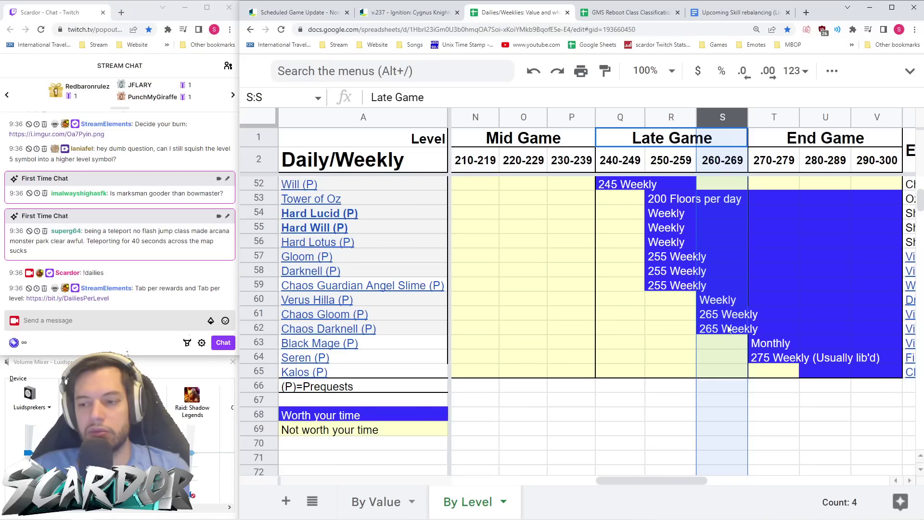
{"action": "left_click", "coordinate": [264, 299]}
{"action": "right_click", "coordinate": [264, 299]}
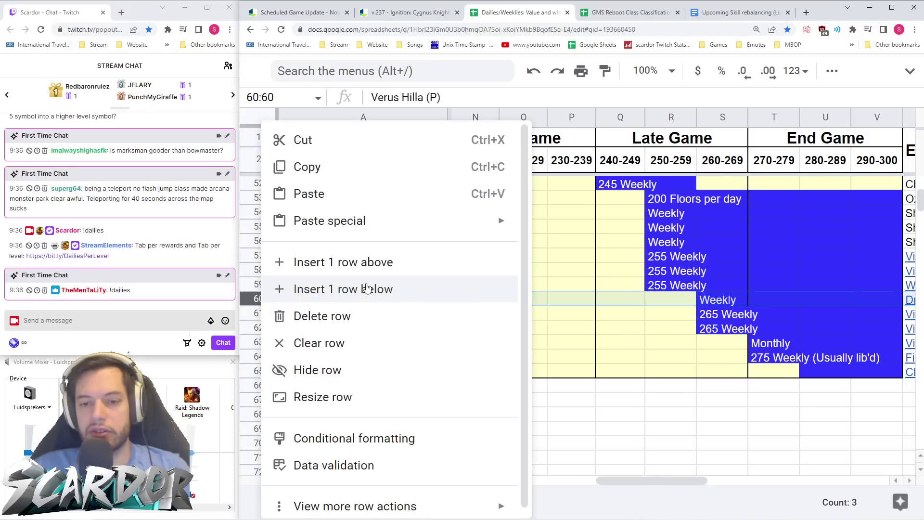
{"action": "left_click", "coordinate": [392, 263]}
- Enter 'MonsterPark Extreme' into the new cell A60
{"action": "left_click", "coordinate": [326, 302]}
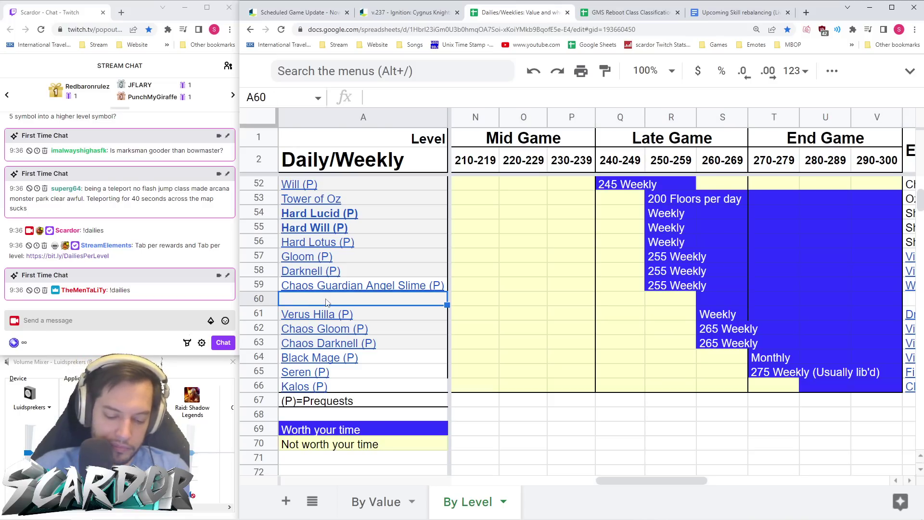
{"action": "type", "text": "Monster"}
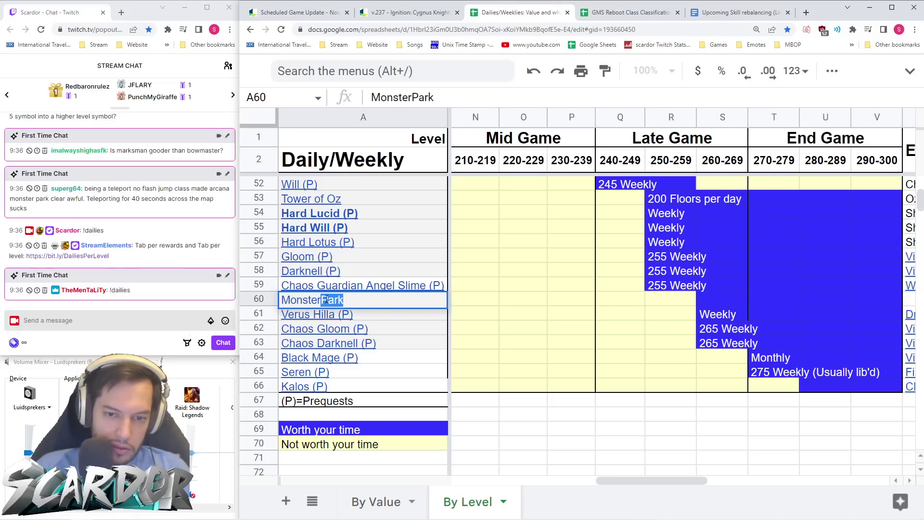
{"action": "key", "text": "BackSpace"}
{"action": "key", "text": "Tab"}
{"action": "left_click", "coordinate": [325, 302]}
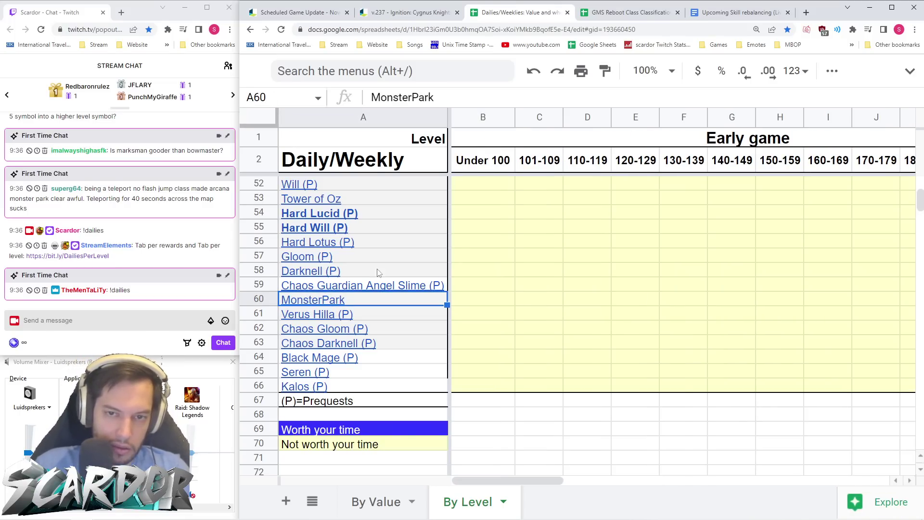
{"action": "left_click", "coordinate": [438, 97]}
{"action": "type", "text": "Extreme"}
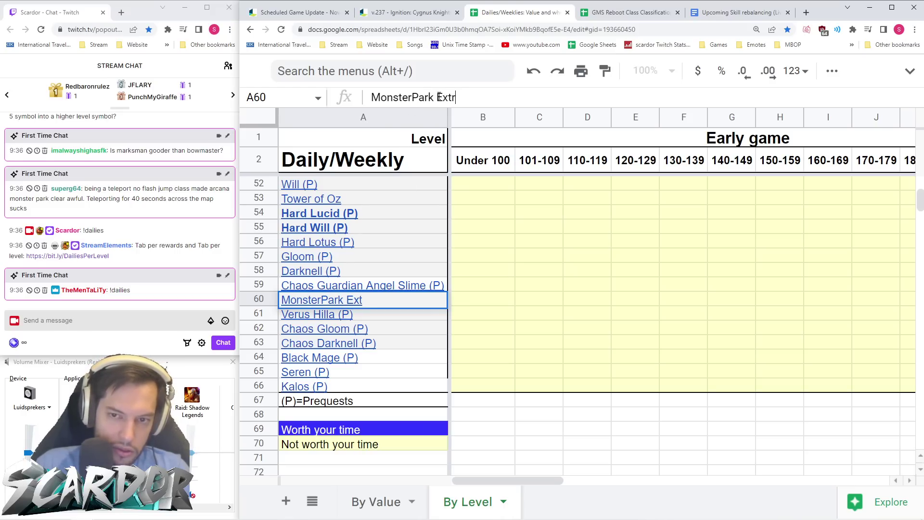
{"action": "key", "text": "Return"}
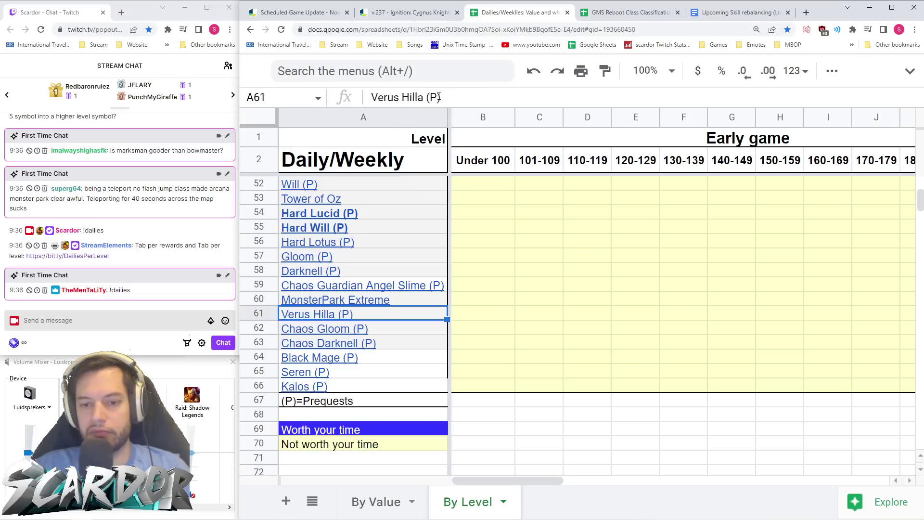
{"action": "key", "text": "Up"}
{"action": "key", "text": "Right"}
{"action": "key", "text": "Right"}
{"action": "key", "text": "Right"}
{"action": "key", "text": "Right"}
{"action": "key", "text": "Right"}
{"action": "key", "text": "Right"}
{"action": "key", "text": "Right"}
{"action": "key", "text": "Right"}
{"action": "key", "text": "Right"}
{"action": "key", "text": "Right"}
{"action": "key", "text": "Right"}
{"action": "key", "text": "Right"}
{"action": "key", "text": "Right"}
{"action": "key", "text": "Right"}
{"action": "key", "text": "Right"}
{"action": "key", "text": "Right"}
{"action": "key", "text": "Right"}
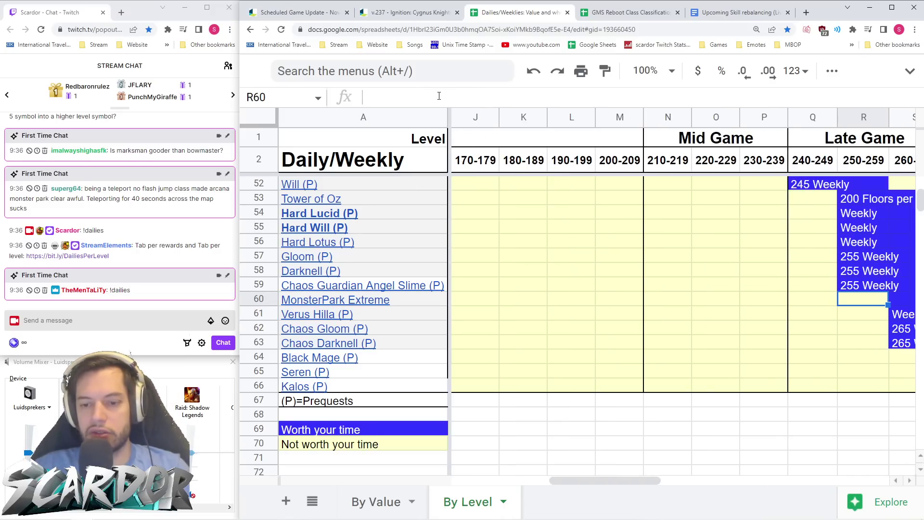
- Inspect the border options and the Chaos Darknell (P) link without making changes
{"action": "left_click", "coordinate": [437, 387]}
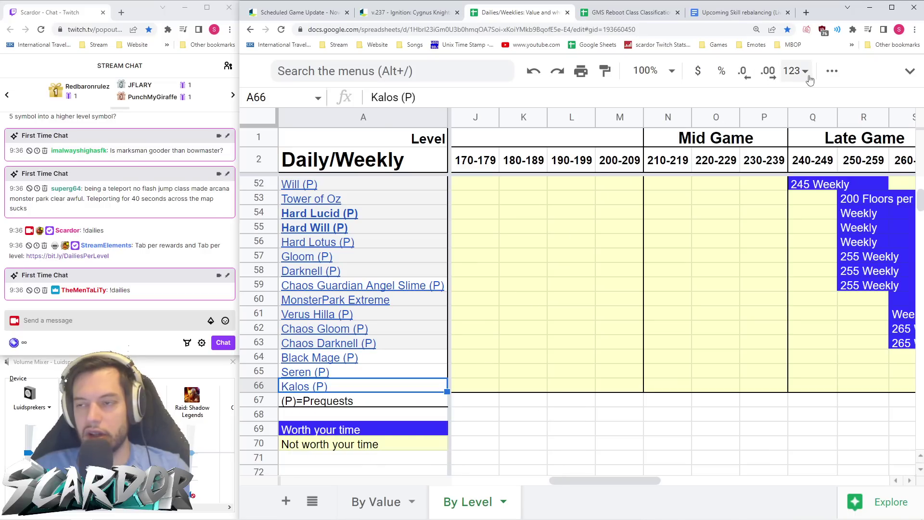
{"action": "left_click", "coordinate": [832, 71]}
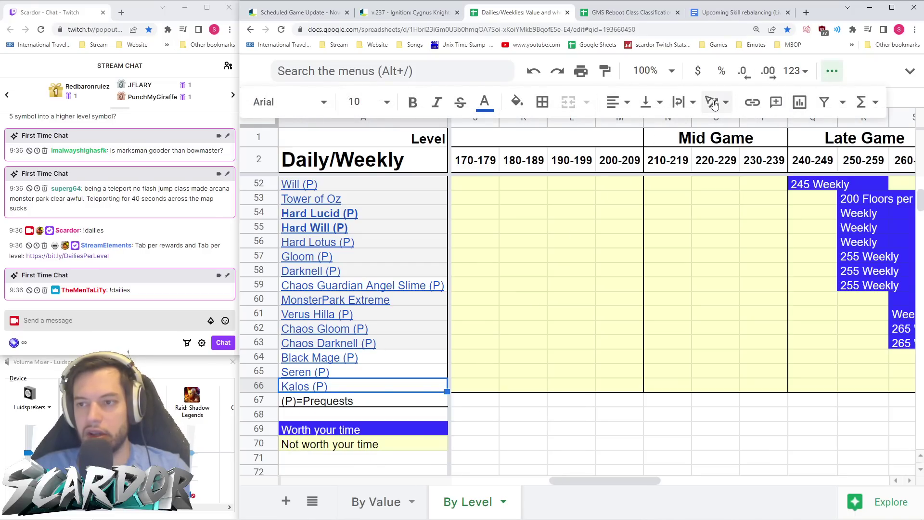
{"action": "left_click", "coordinate": [543, 102]}
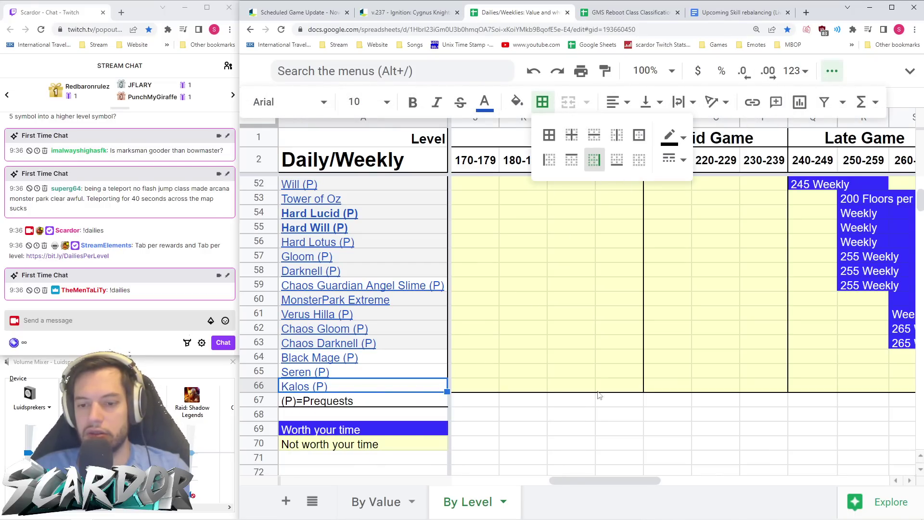
{"action": "left_click", "coordinate": [549, 415]}
{"action": "scroll", "coordinate": [542, 355], "scroll_direction": "right", "scroll_amount": 5}
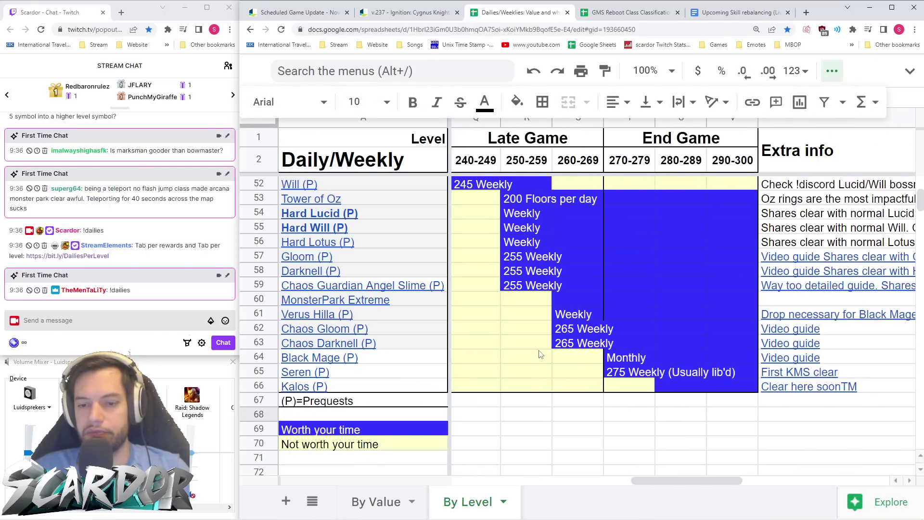
{"action": "left_click", "coordinate": [283, 345]}
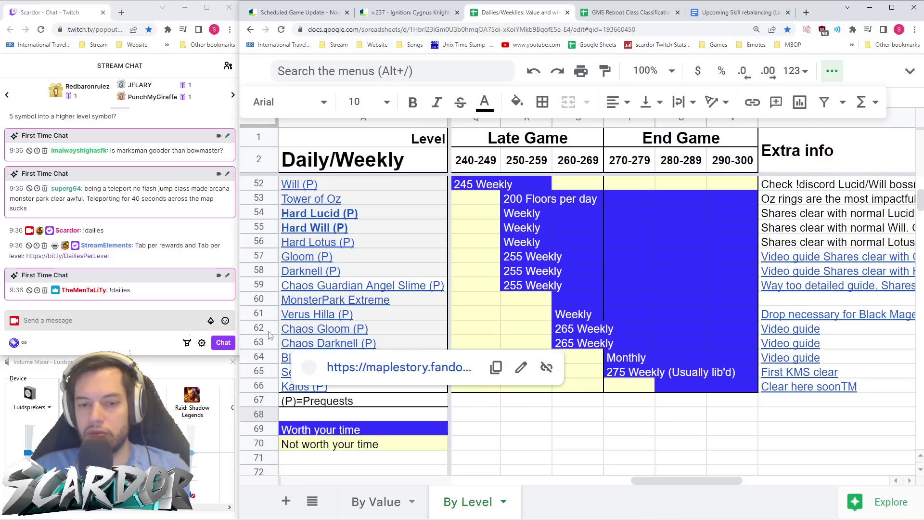
- Type 'Crazy exp party monster park run.' into MonsterPark Extreme's Extra info cell W60
{"action": "left_click", "coordinate": [260, 300]}
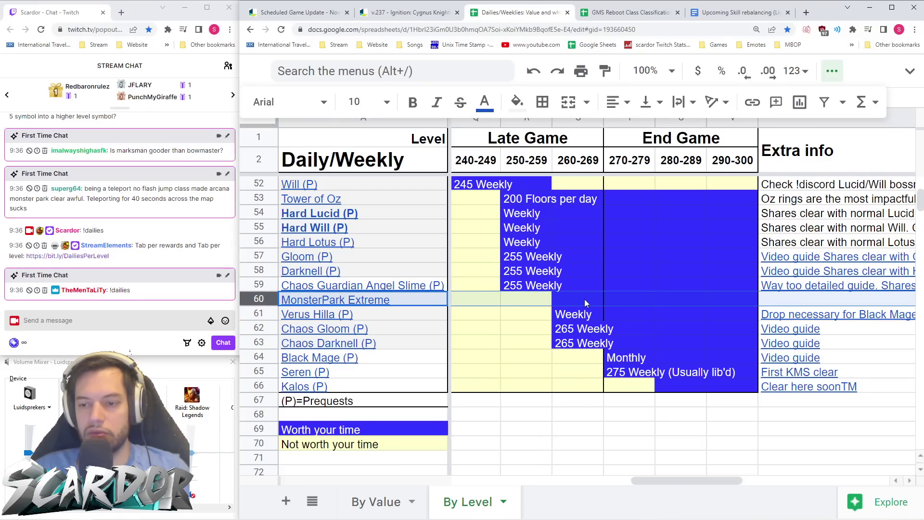
{"action": "left_click", "coordinate": [784, 303]}
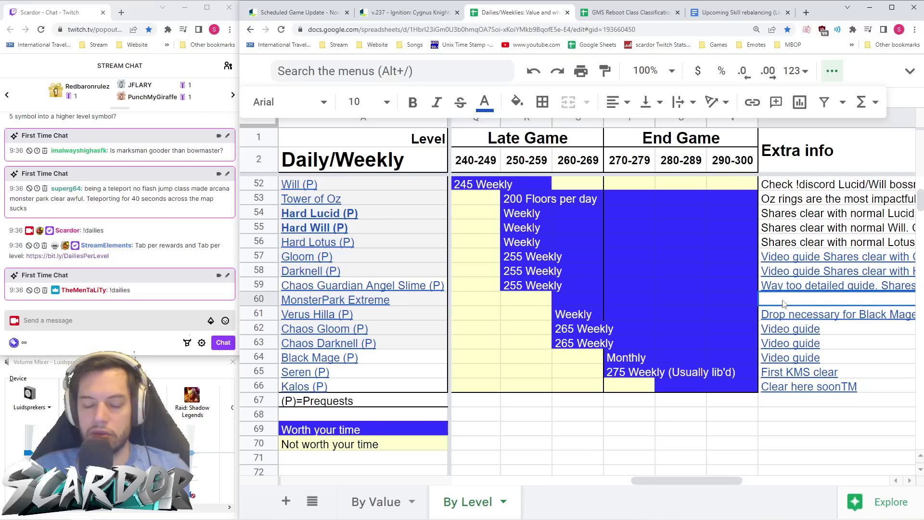
{"action": "type", "text": "Crazy exp "}
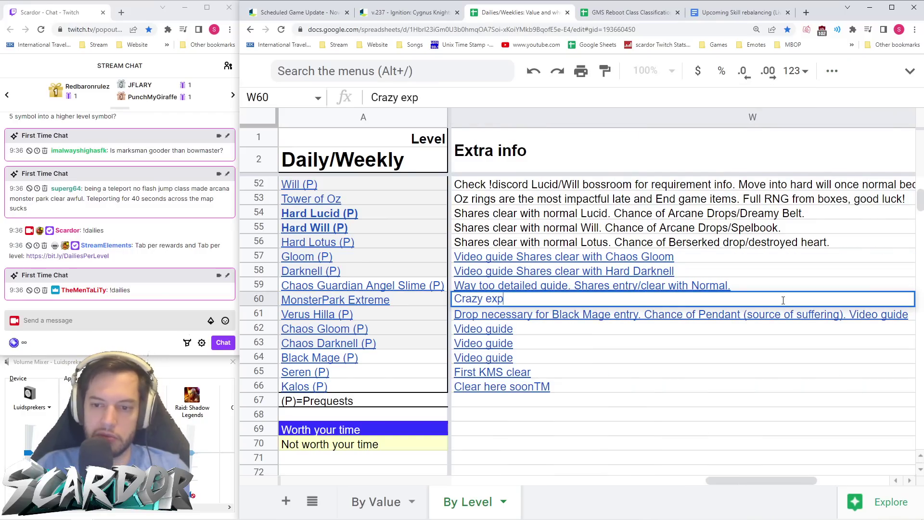
{"action": "type", "text": "party mo"}
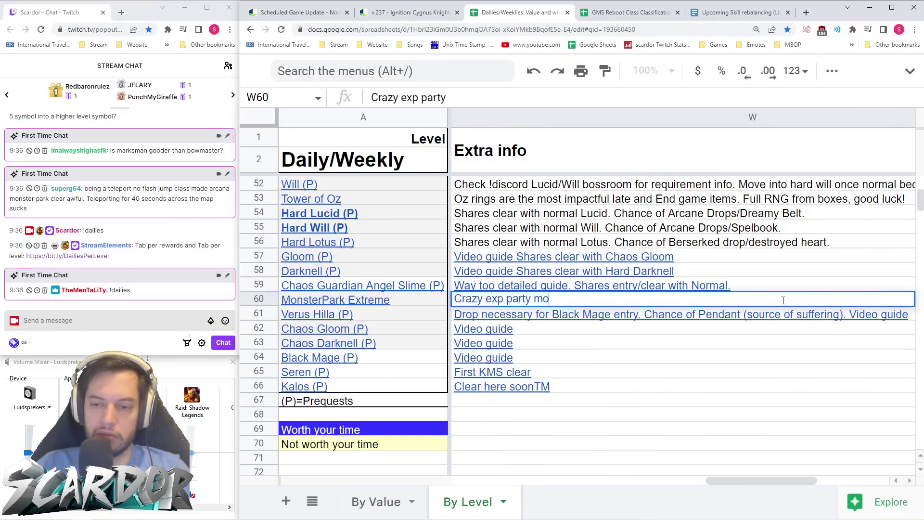
{"action": "type", "text": "ntster park run"}
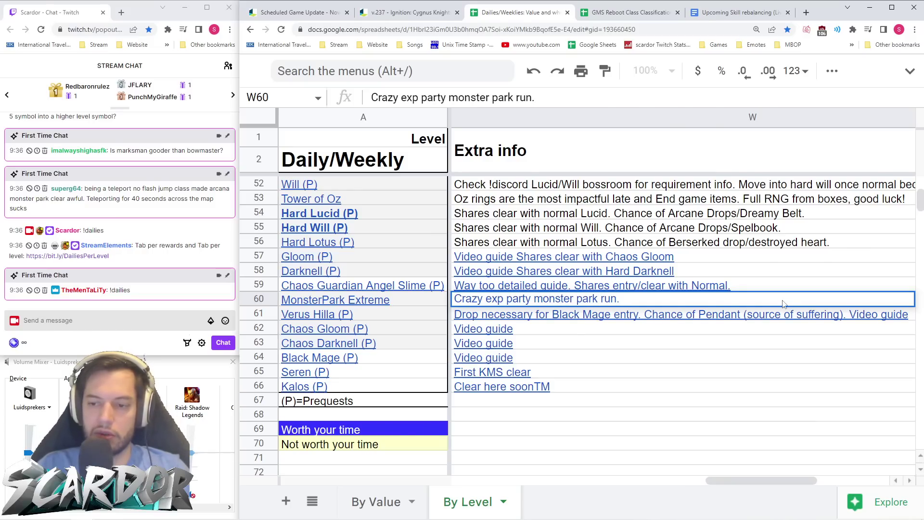
{"action": "type", "text": "."}
{"action": "key", "text": "Return"}
{"action": "left_click", "coordinate": [655, 300]}
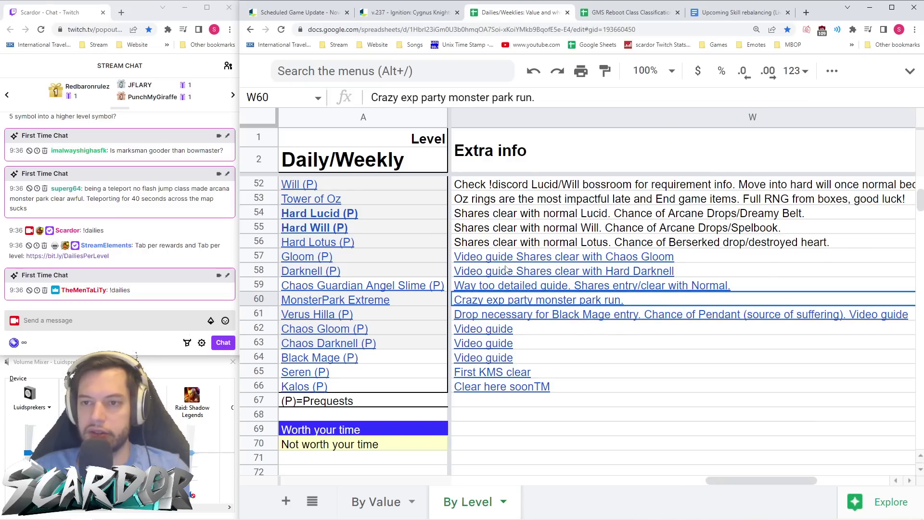
{"action": "left_click", "coordinate": [910, 71]}
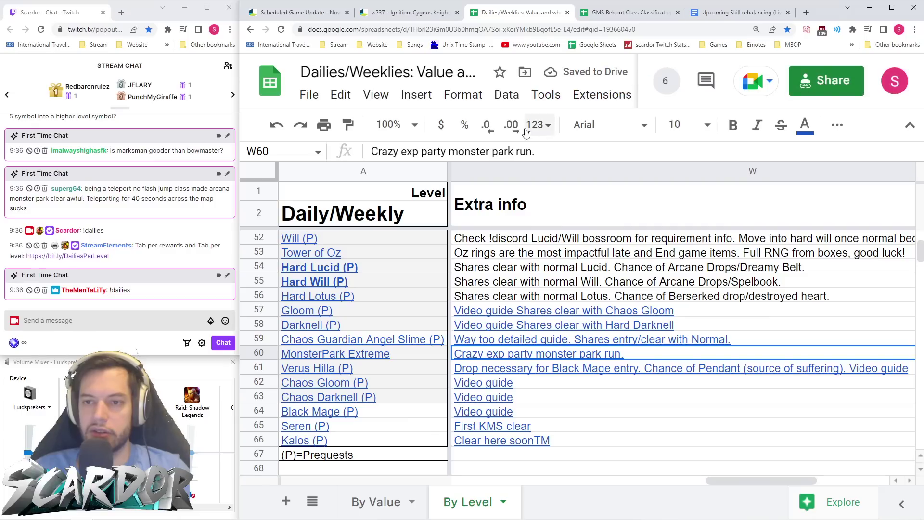
- Make the W60 Extra info note black and check the Chaos Gloom and Darknell guide links
{"action": "left_click", "coordinate": [805, 126]}
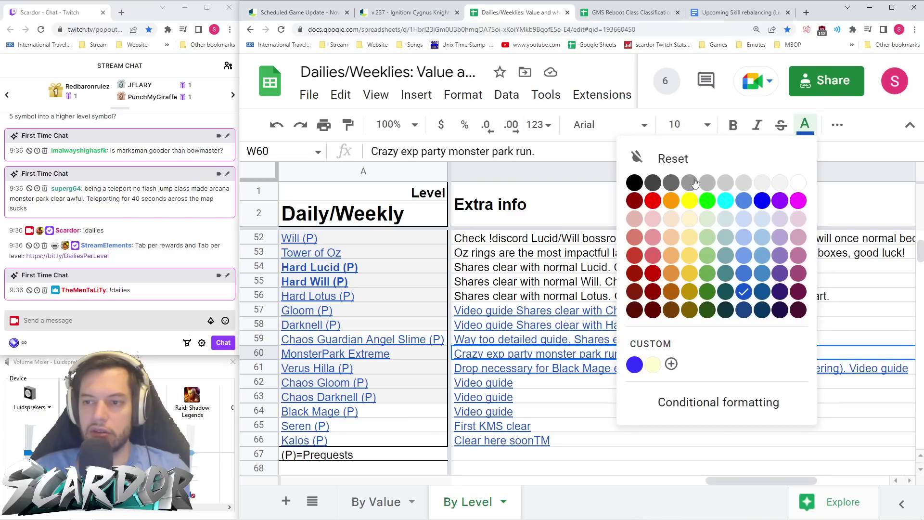
{"action": "left_click", "coordinate": [634, 183]}
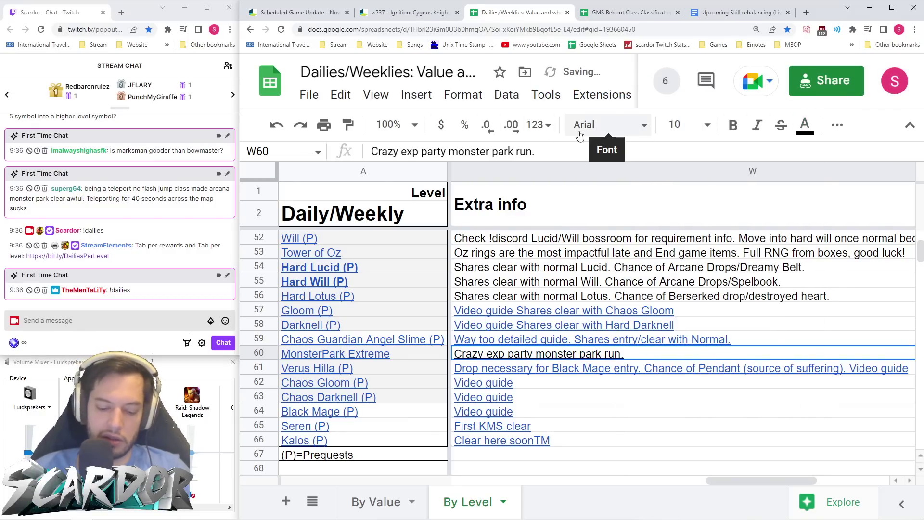
{"action": "left_click", "coordinate": [632, 386]}
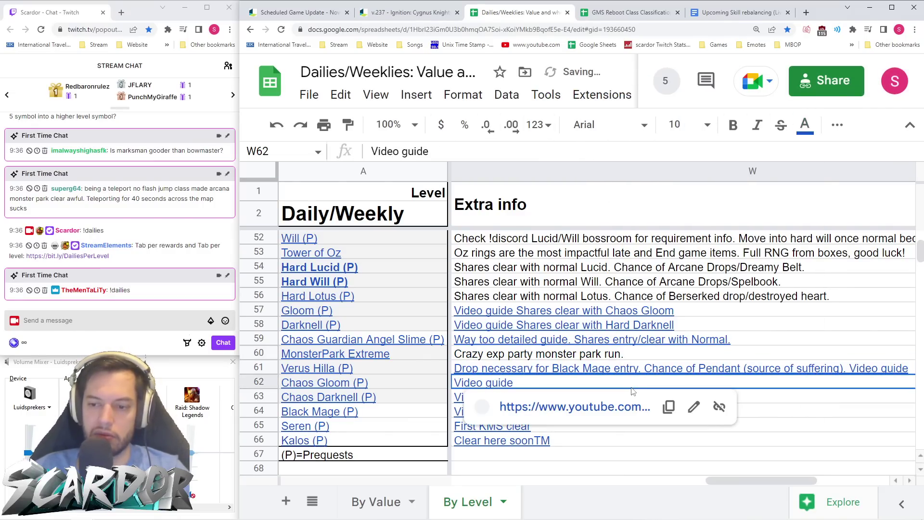
{"action": "left_click", "coordinate": [632, 392]}
{"action": "scroll", "coordinate": [566, 339], "scroll_direction": "left", "scroll_amount": 5}
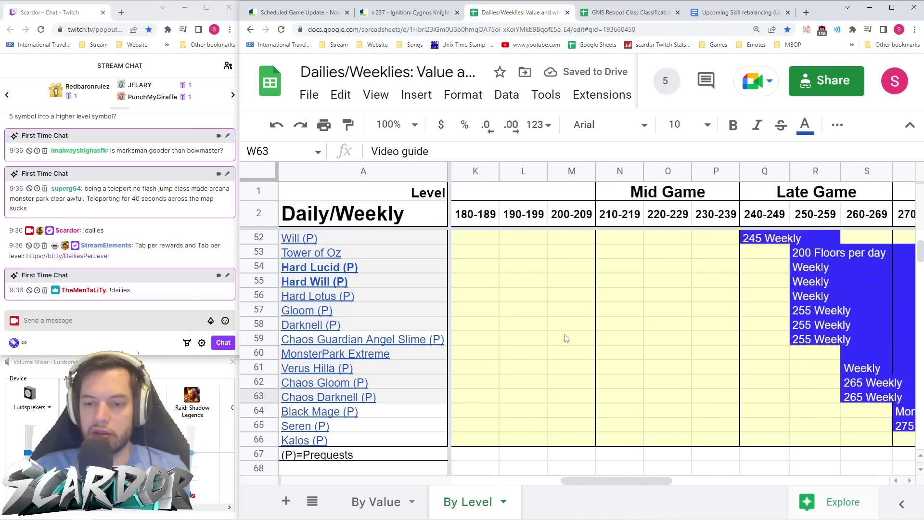
{"action": "scroll", "coordinate": [566, 339], "scroll_direction": "left", "scroll_amount": 4}
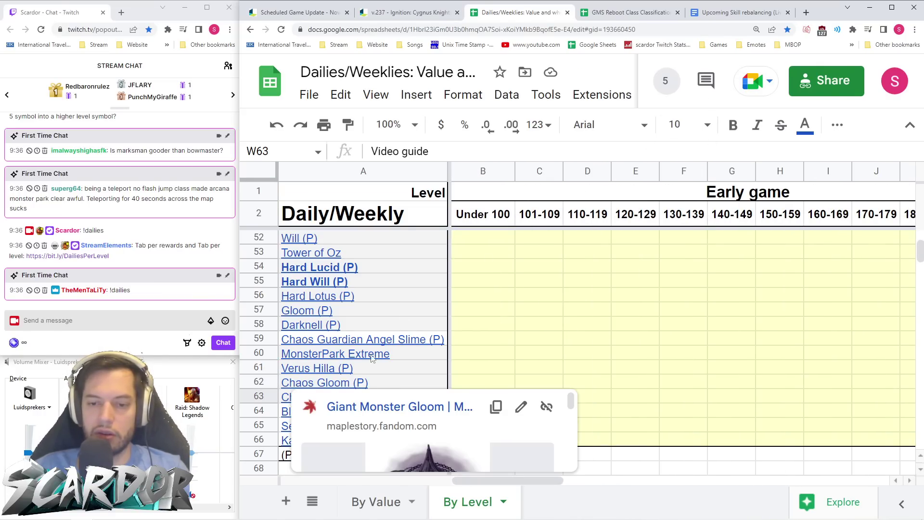
- Turn the MonsterPark Extreme name in A60 black and copy it
{"action": "left_click", "coordinate": [413, 356]}
{"action": "key", "text": "ctrl+c"}
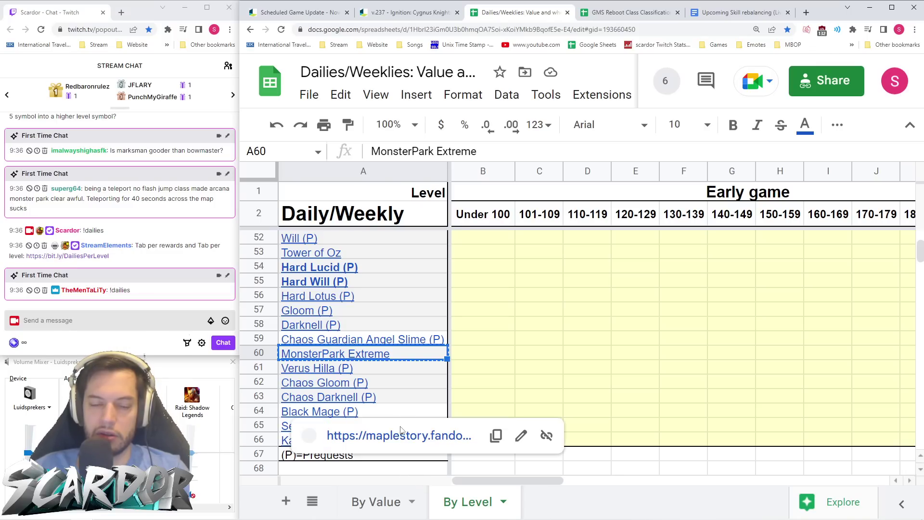
{"action": "scroll", "coordinate": [410, 359], "scroll_direction": "up", "scroll_amount": 6}
{"action": "scroll", "coordinate": [412, 357], "scroll_direction": "down", "scroll_amount": 8}
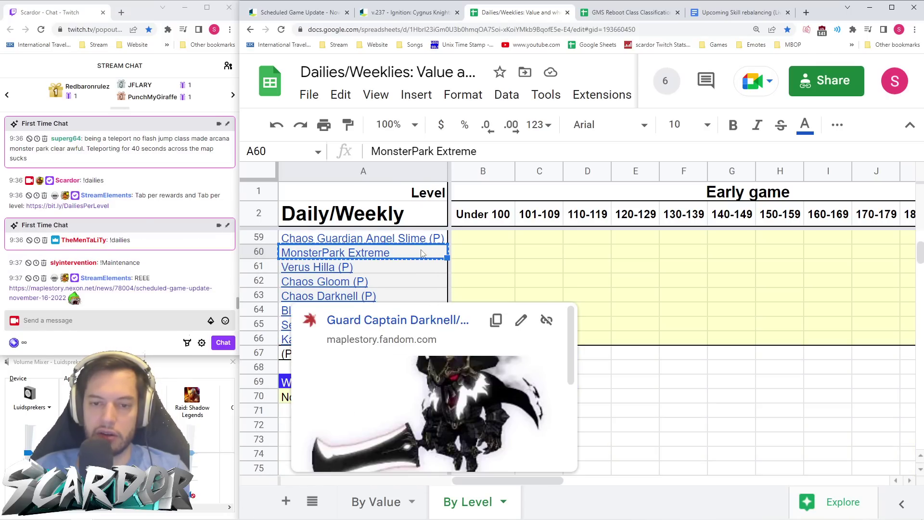
{"action": "left_click", "coordinate": [805, 127]}
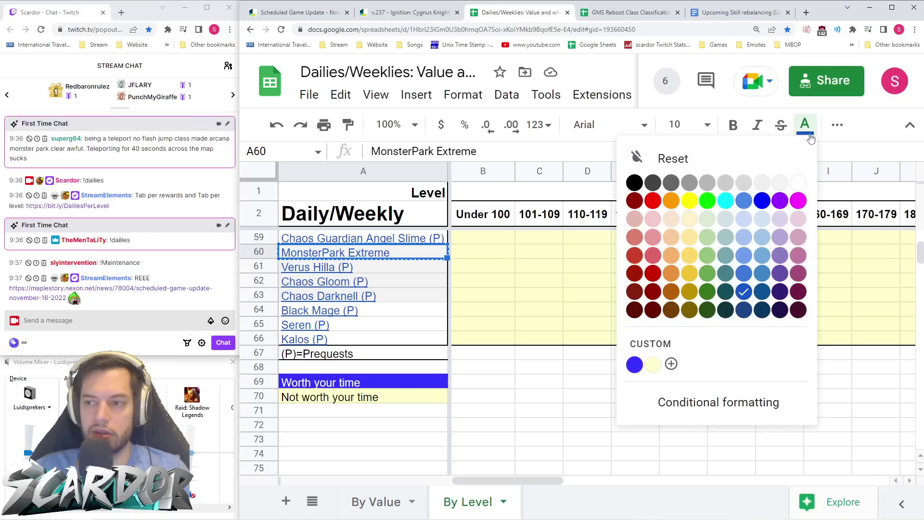
{"action": "left_click", "coordinate": [636, 181]}
{"action": "left_click", "coordinate": [443, 312]}
{"action": "left_click", "coordinate": [430, 256]}
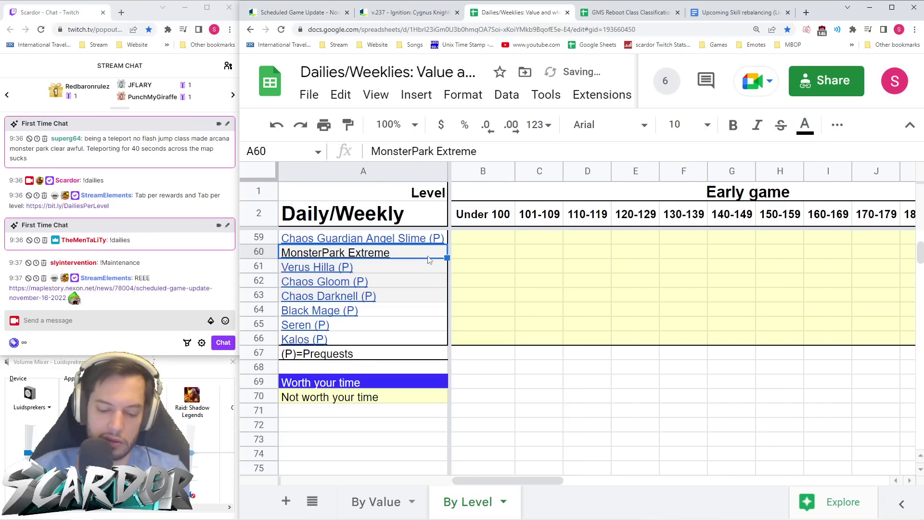
{"action": "key", "text": "ctrl+c"}
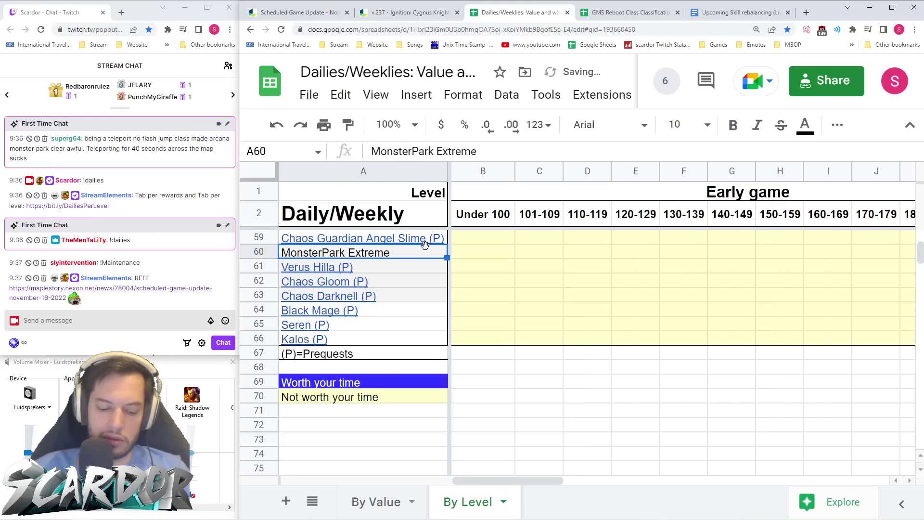
- On the By Value sheet, insert a row above Verus Hilla and paste MonsterPark Extreme into A57
{"action": "left_click", "coordinate": [376, 502]}
{"action": "scroll", "coordinate": [289, 361], "scroll_direction": "down", "scroll_amount": 15}
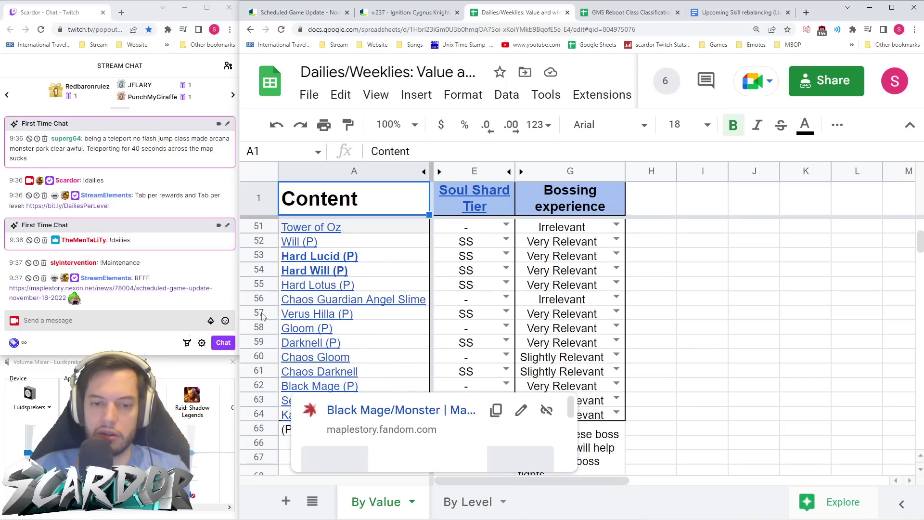
{"action": "right_click", "coordinate": [259, 313]}
{"action": "left_click", "coordinate": [362, 278]}
{"action": "left_click", "coordinate": [366, 319]}
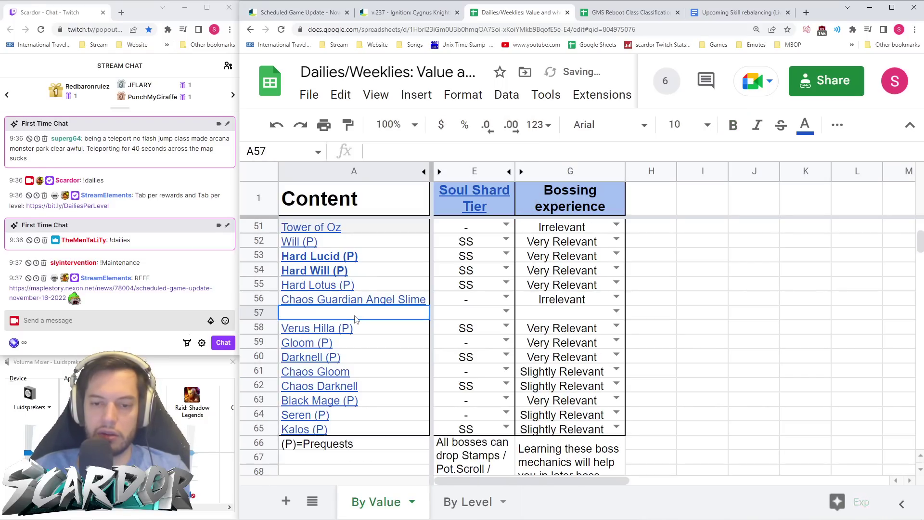
{"action": "key", "text": "ctrl+v"}
- Set the new row's Soul Shard Tier to "-" and Bossing experience to Irrelevant
{"action": "left_click", "coordinate": [474, 318]}
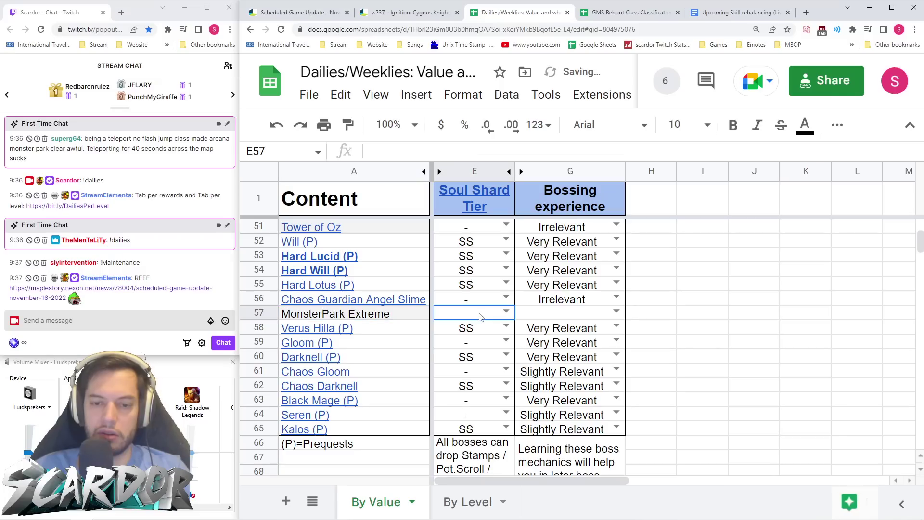
{"action": "left_click", "coordinate": [505, 311]}
{"action": "left_click", "coordinate": [478, 345]}
{"action": "left_click", "coordinate": [556, 314]}
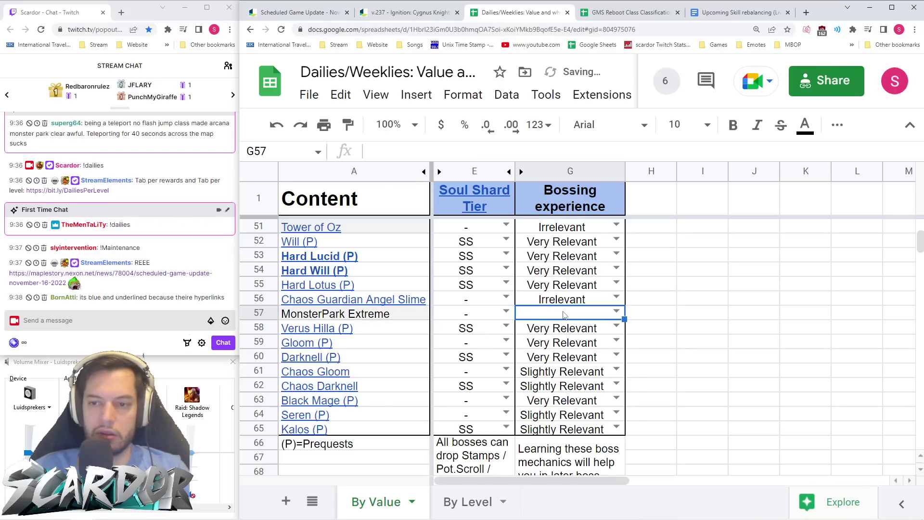
{"action": "left_click", "coordinate": [621, 314]}
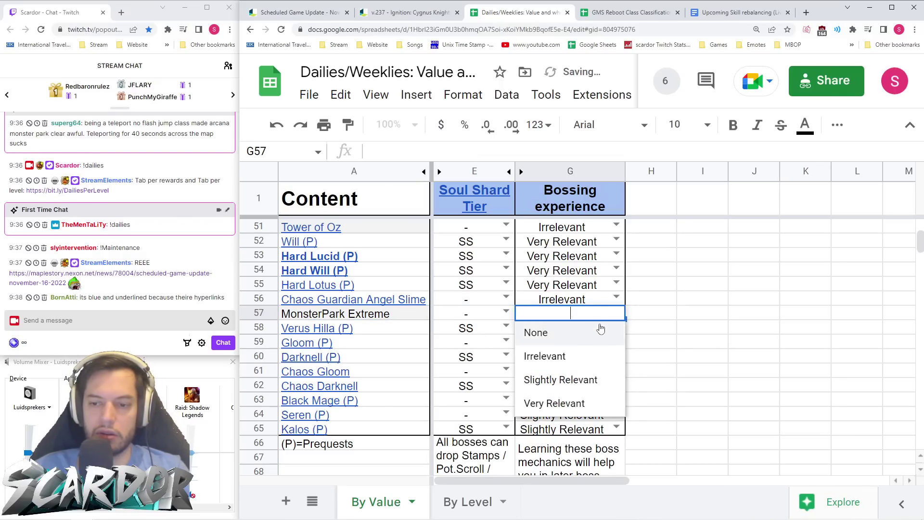
{"action": "left_click", "coordinate": [573, 356]}
{"action": "key", "text": "Right"}
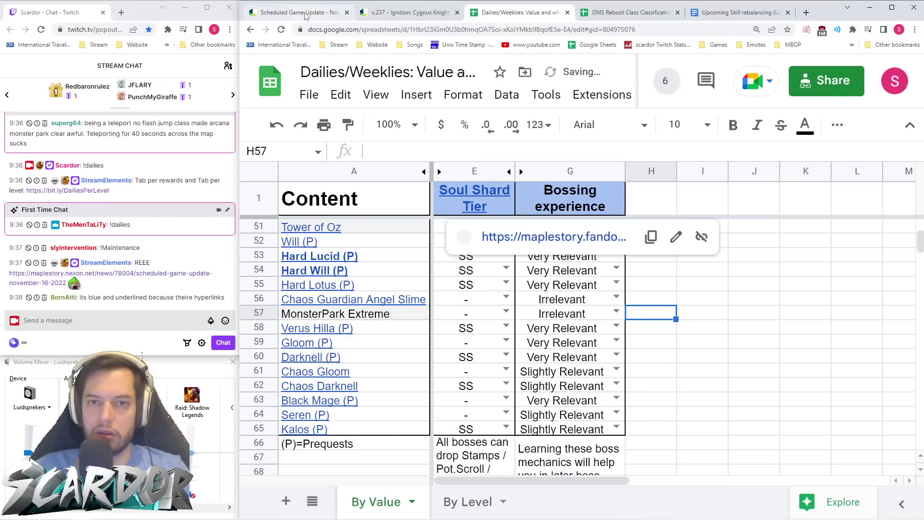
{"action": "left_click", "coordinate": [410, 12]}
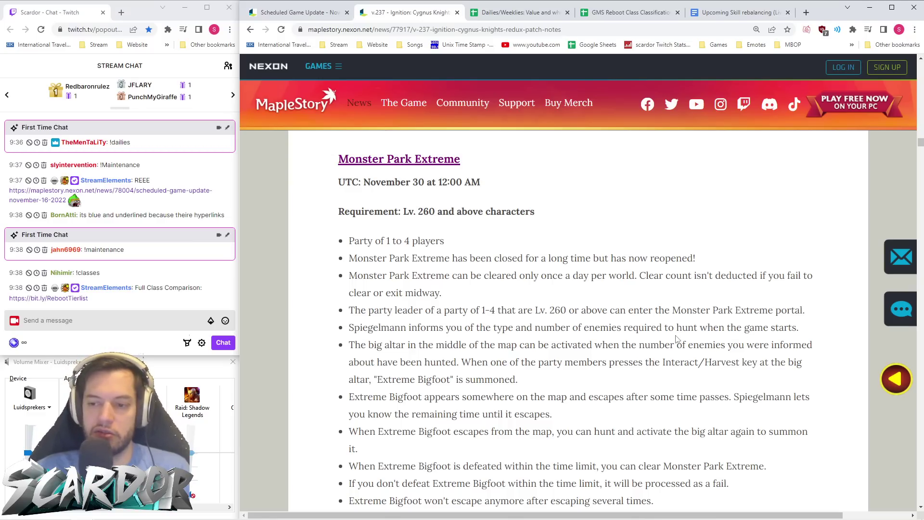
{"action": "scroll", "coordinate": [563, 337], "scroll_direction": "down", "scroll_amount": 2}
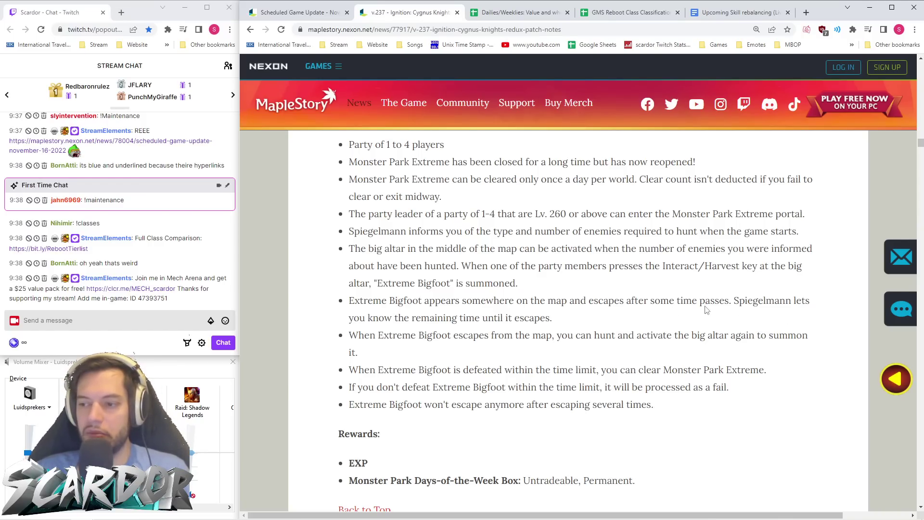
{"action": "left_click_drag", "start_coordinate": [377, 283], "coordinate": [447, 284]}
{"action": "left_click", "coordinate": [607, 322]}
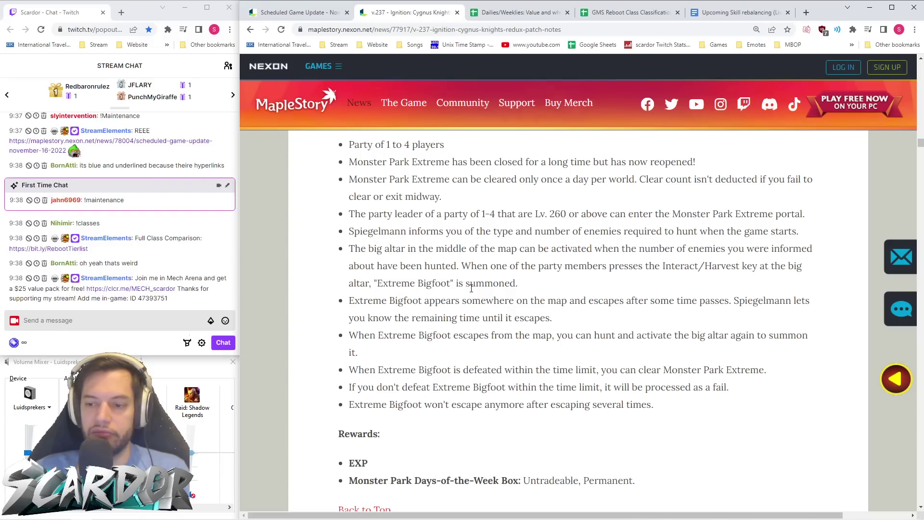
{"action": "scroll", "coordinate": [471, 288], "scroll_direction": "down", "scroll_amount": 1}
{"action": "left_click_drag", "start_coordinate": [338, 417], "coordinate": [369, 415]}
{"action": "left_click", "coordinate": [448, 410]}
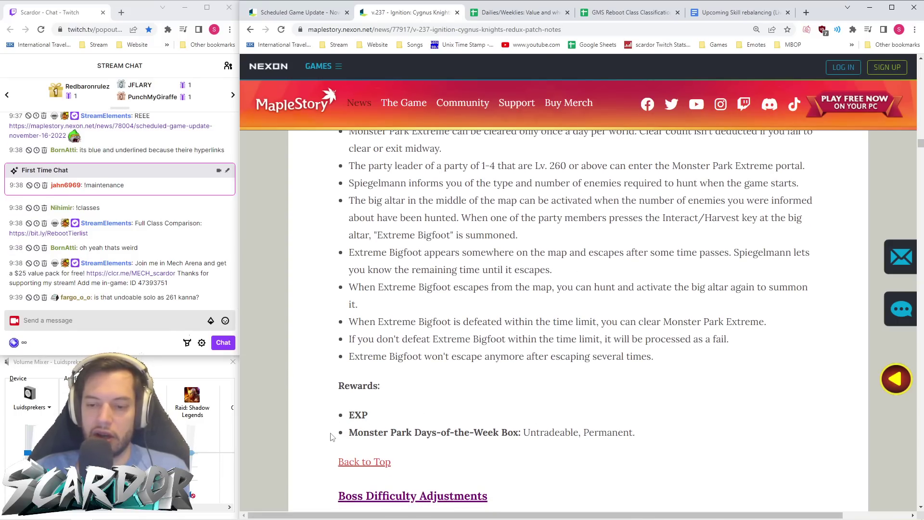
{"action": "left_click_drag", "start_coordinate": [337, 435], "coordinate": [630, 432]}
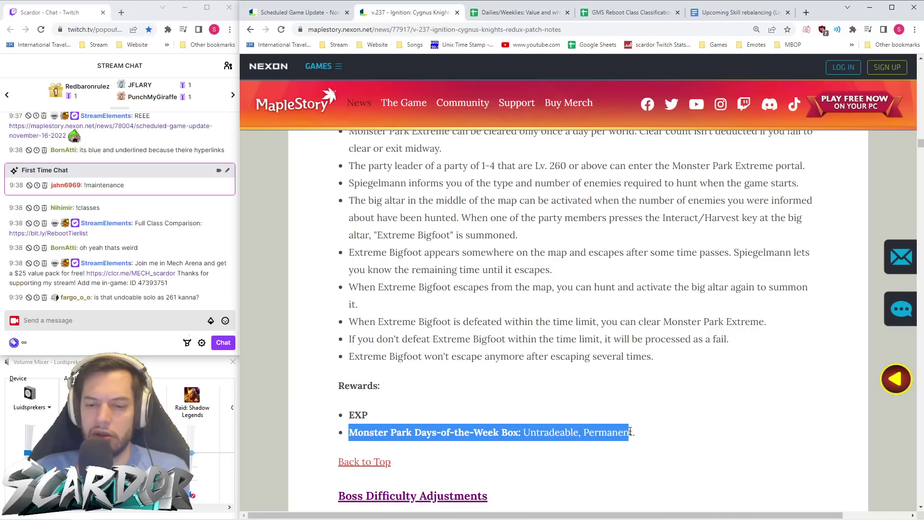
{"action": "left_click", "coordinate": [673, 435]}
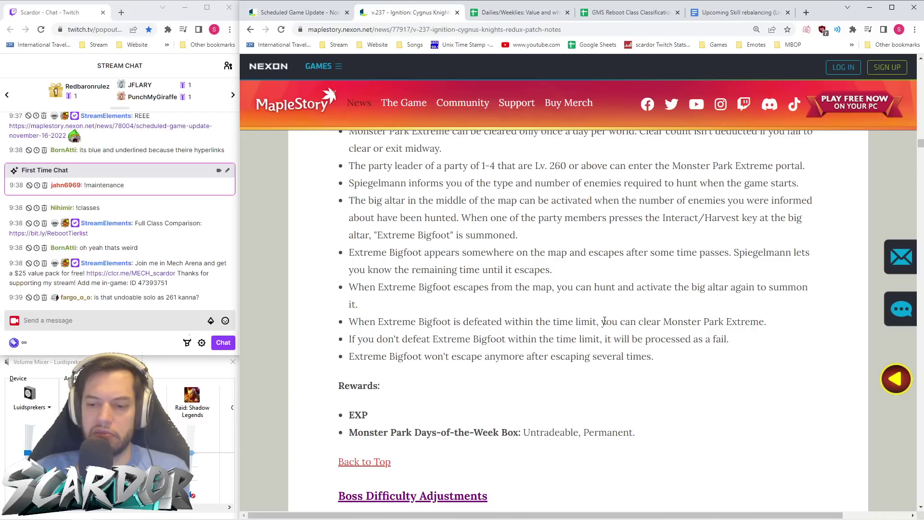
{"action": "scroll", "coordinate": [604, 321], "scroll_direction": "up", "scroll_amount": 2}
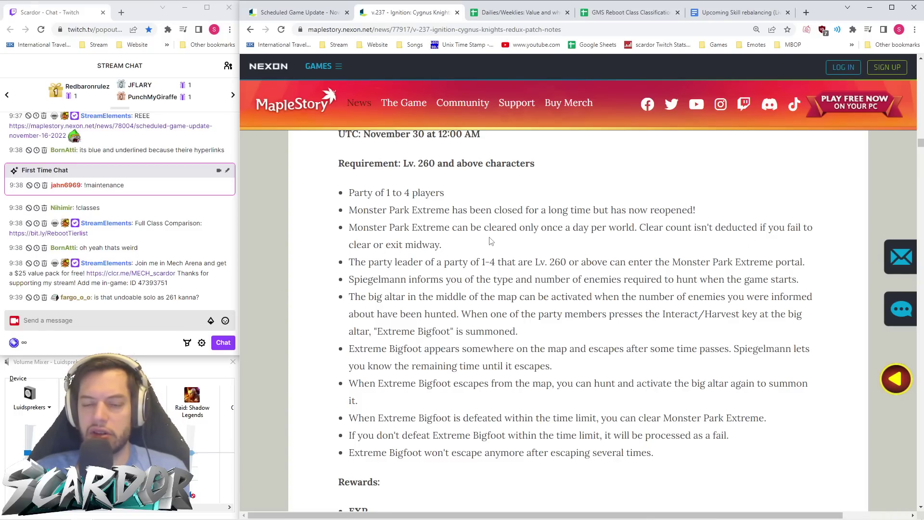
{"action": "scroll", "coordinate": [492, 241], "scroll_direction": "down", "scroll_amount": 2}
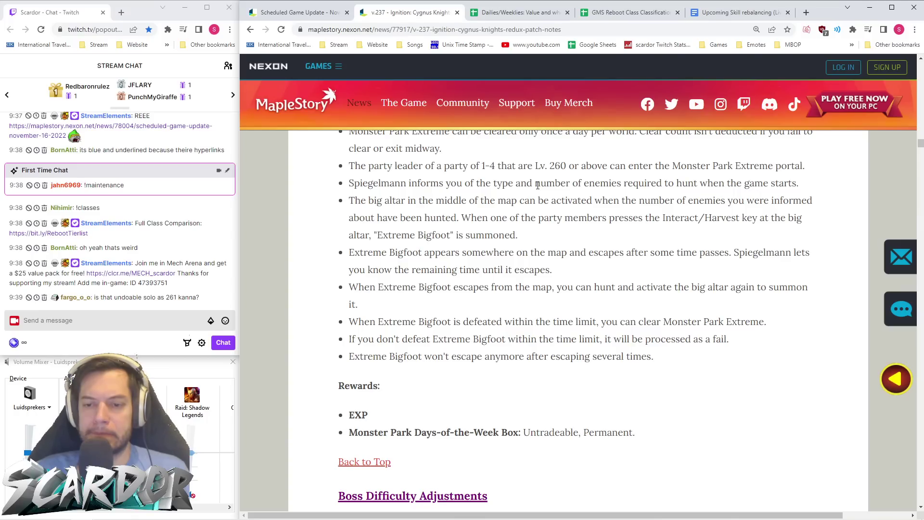
{"action": "scroll", "coordinate": [538, 186], "scroll_direction": "down", "scroll_amount": 1}
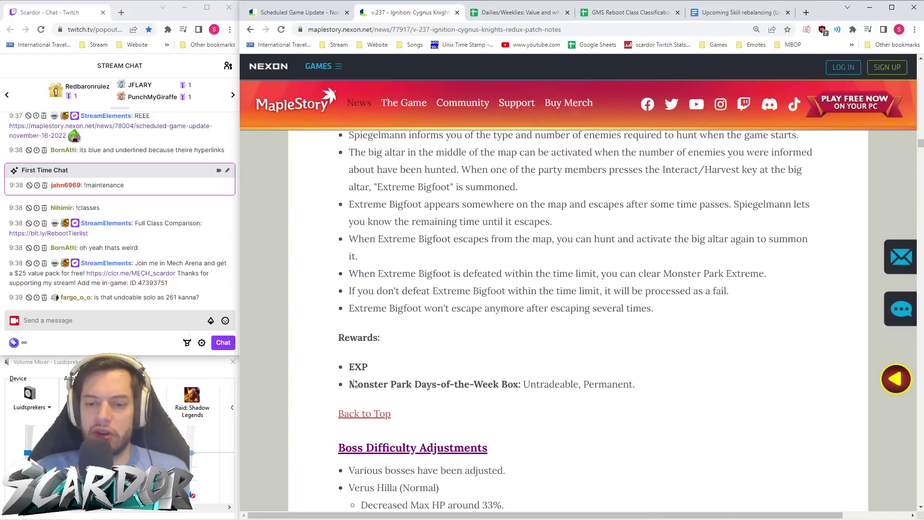
{"action": "left_click_drag", "start_coordinate": [649, 389], "coordinate": [343, 394]}
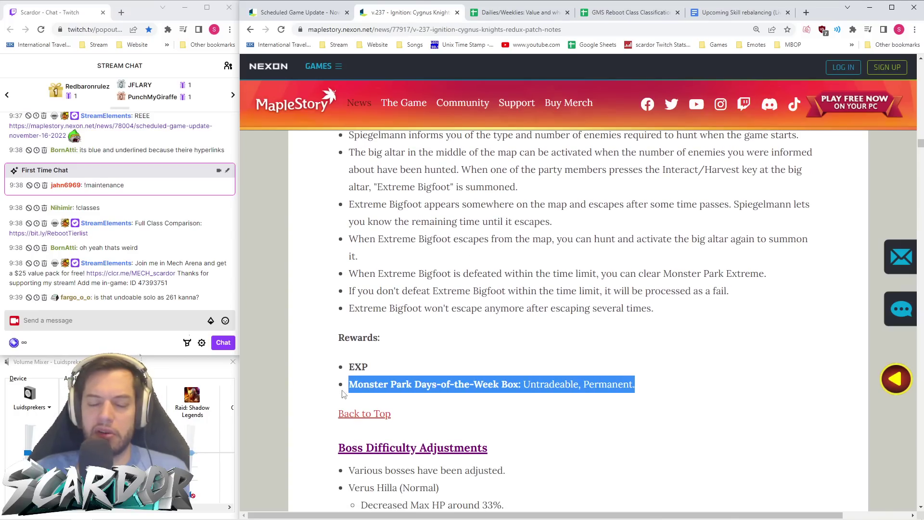
{"action": "left_click", "coordinate": [665, 390]}
{"action": "scroll", "coordinate": [630, 386], "scroll_direction": "up", "scroll_amount": 10}
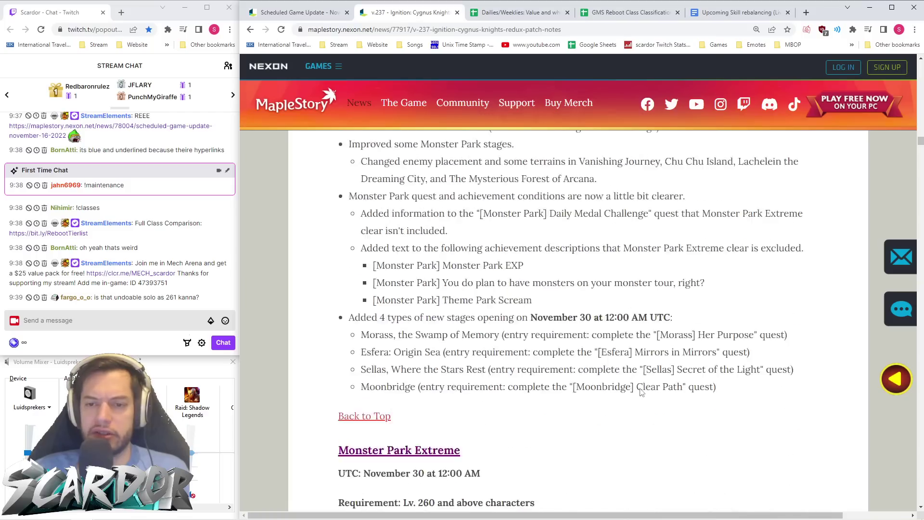
{"action": "left_click_drag", "start_coordinate": [554, 347], "coordinate": [537, 337]}
{"action": "scroll", "coordinate": [538, 337], "scroll_direction": "down", "scroll_amount": 8}
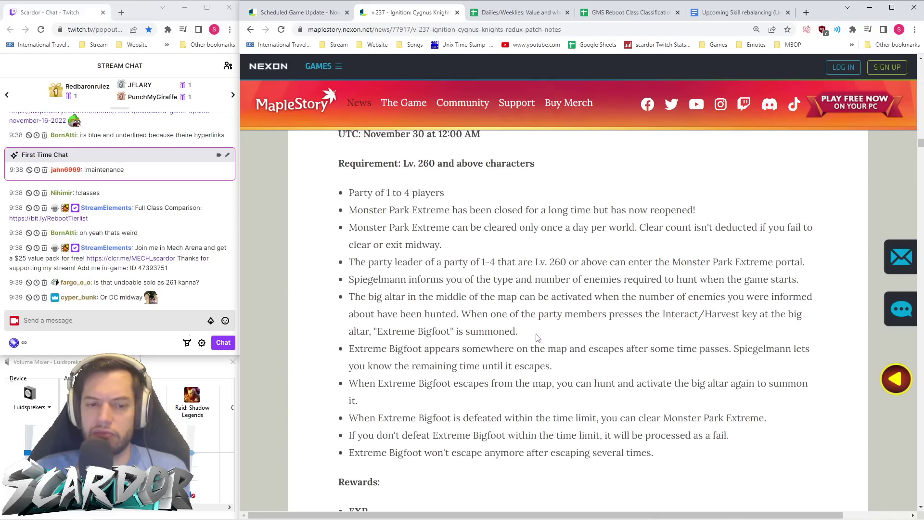
{"action": "scroll", "coordinate": [538, 337], "scroll_direction": "down", "scroll_amount": 1}
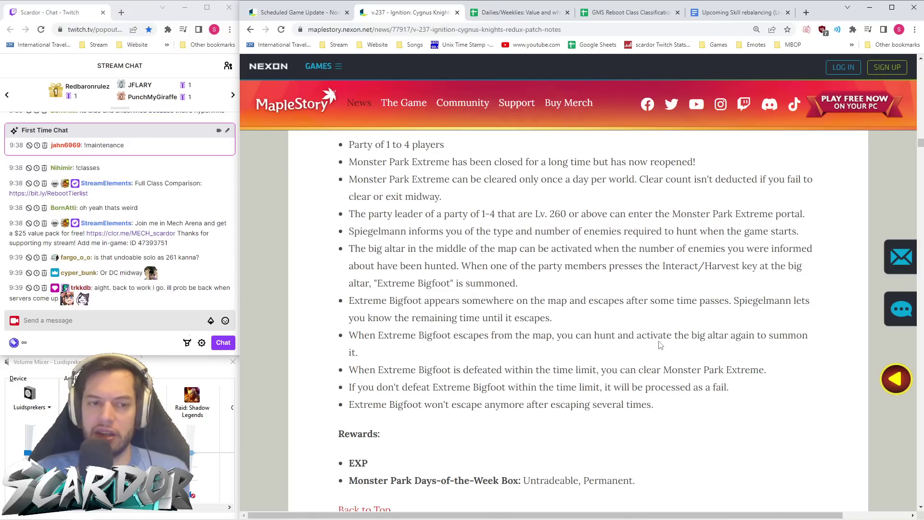
{"action": "scroll", "coordinate": [668, 341], "scroll_direction": "down", "scroll_amount": 1}
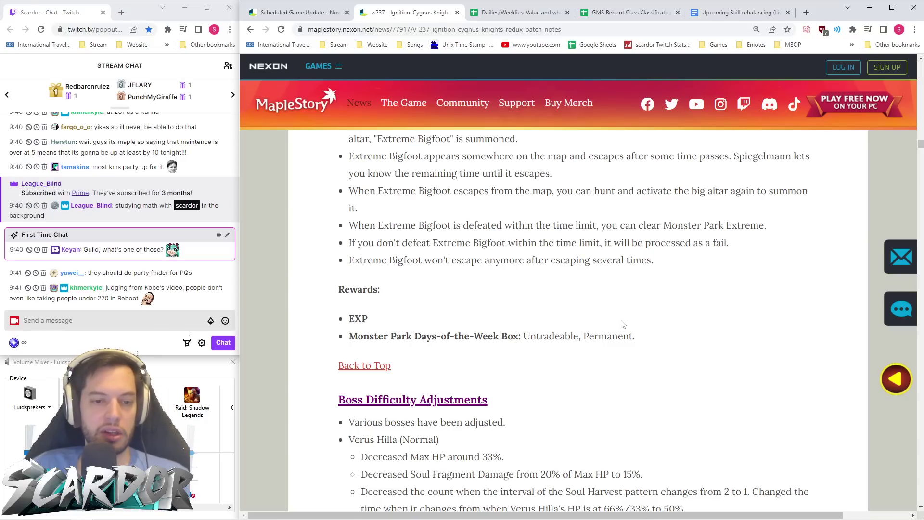
{"action": "scroll", "coordinate": [628, 316], "scroll_direction": "down", "scroll_amount": 5}
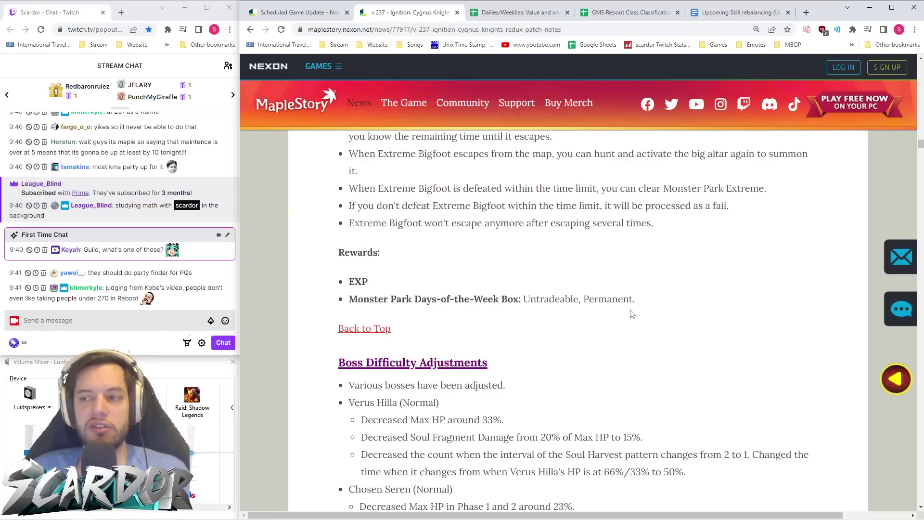
{"action": "scroll", "coordinate": [886, 173], "scroll_direction": "up", "scroll_amount": 1, "text": "ctrl"}
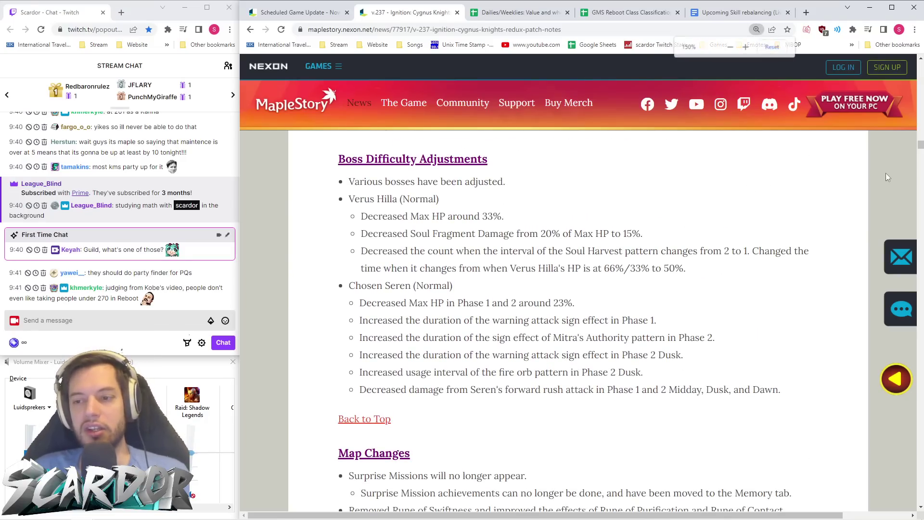
{"action": "scroll", "coordinate": [745, 193], "scroll_direction": "up", "scroll_amount": 2, "text": "ctrl"}
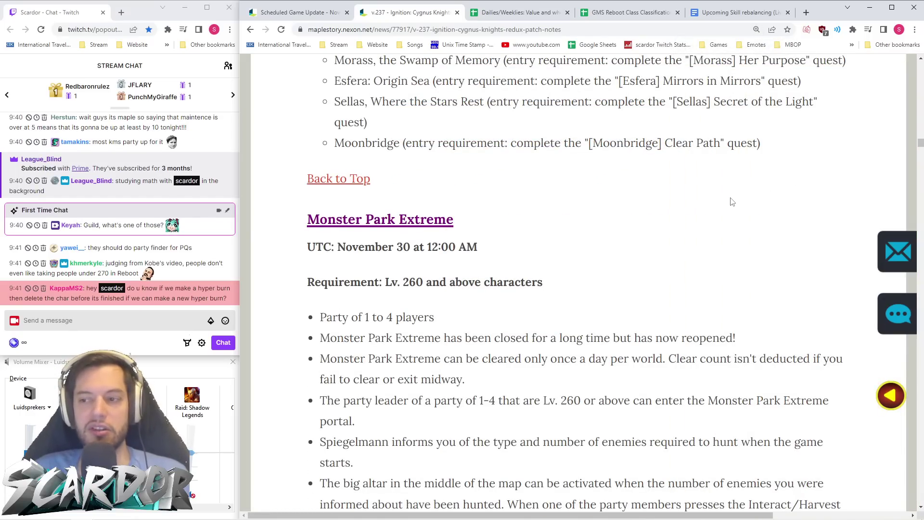
{"action": "scroll", "coordinate": [732, 196], "scroll_direction": "down", "scroll_amount": 2, "text": "ctrl"}
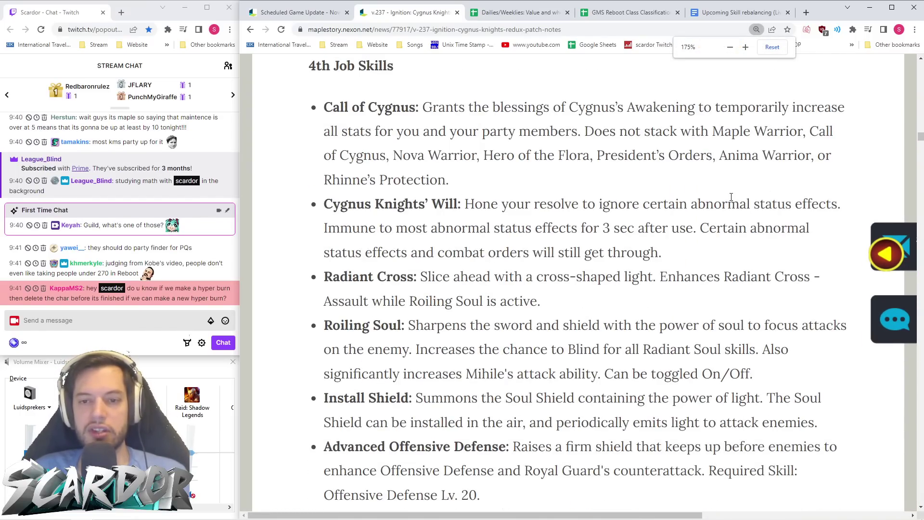
{"action": "scroll", "coordinate": [732, 200], "scroll_direction": "down", "scroll_amount": 10}
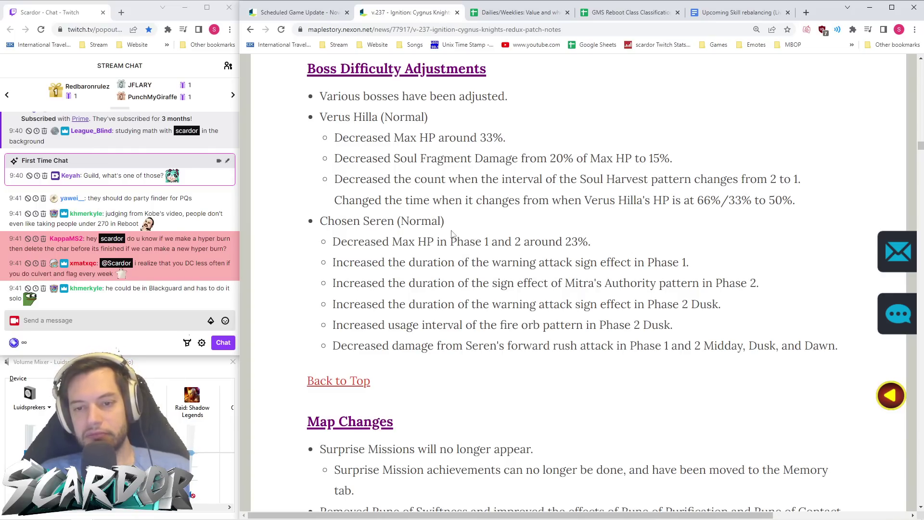
{"action": "scroll", "coordinate": [487, 224], "scroll_direction": "down", "scroll_amount": 1}
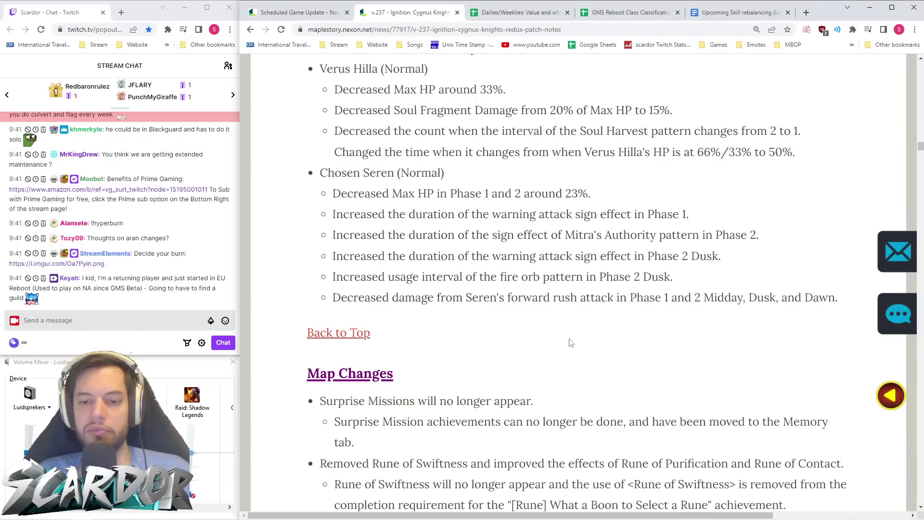
{"action": "scroll", "coordinate": [569, 342], "scroll_direction": "down", "scroll_amount": 5}
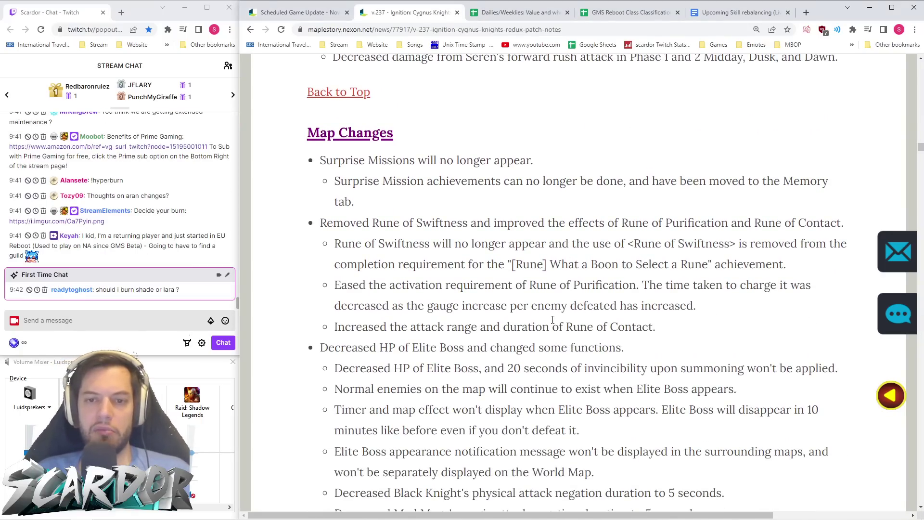
{"action": "scroll", "coordinate": [553, 321], "scroll_direction": "down", "scroll_amount": 3}
{"action": "scroll", "coordinate": [529, 240], "scroll_direction": "up", "scroll_amount": 3}
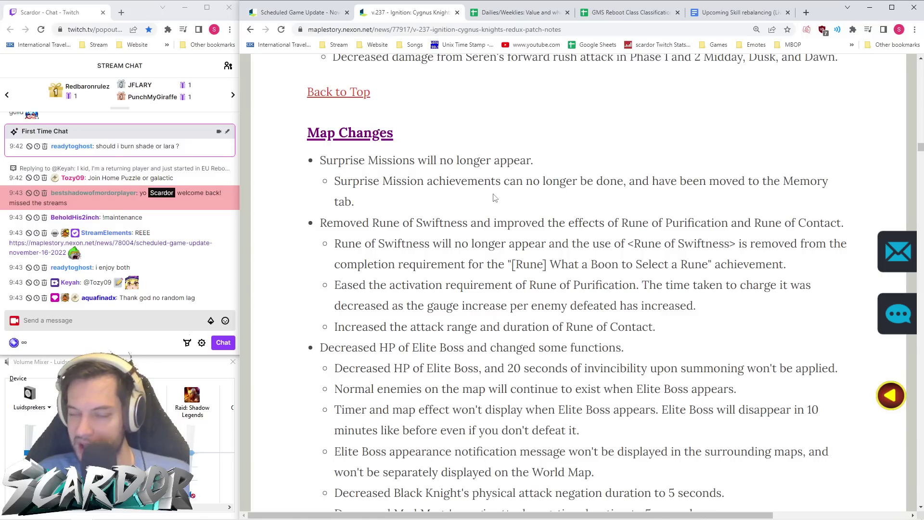
{"action": "scroll", "coordinate": [472, 206], "scroll_direction": "down", "scroll_amount": 1}
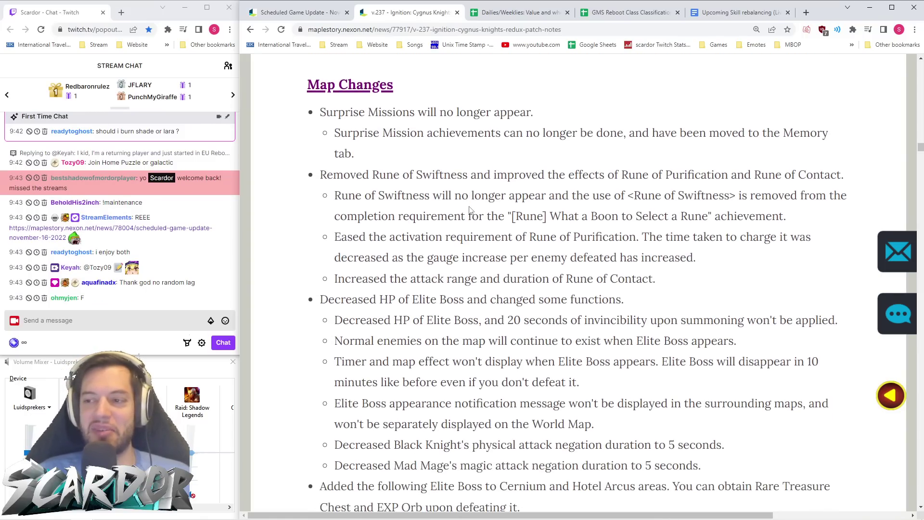
{"action": "scroll", "coordinate": [470, 209], "scroll_direction": "down", "scroll_amount": 1}
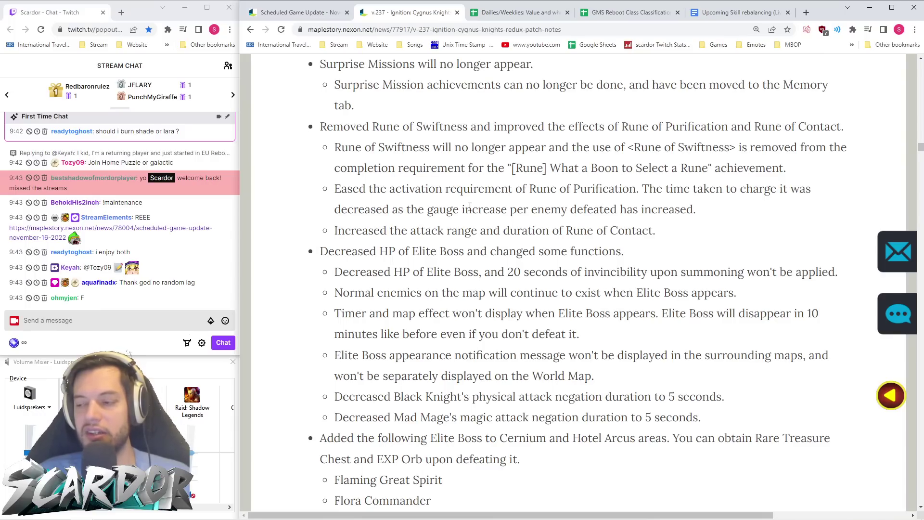
{"action": "scroll", "coordinate": [501, 212], "scroll_direction": "up", "scroll_amount": 2}
{"action": "scroll", "coordinate": [532, 224], "scroll_direction": "down", "scroll_amount": 2}
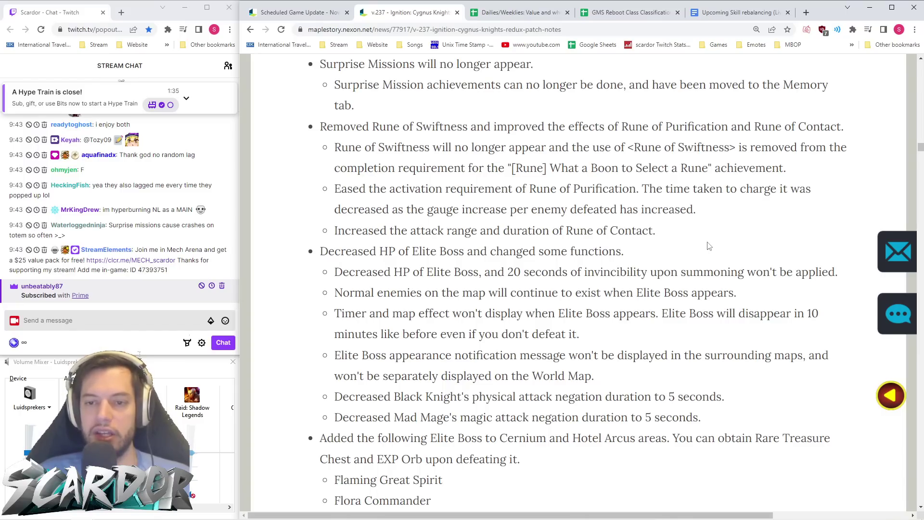
{"action": "left_click_drag", "start_coordinate": [643, 191], "coordinate": [335, 191]}
{"action": "left_click", "coordinate": [478, 222]}
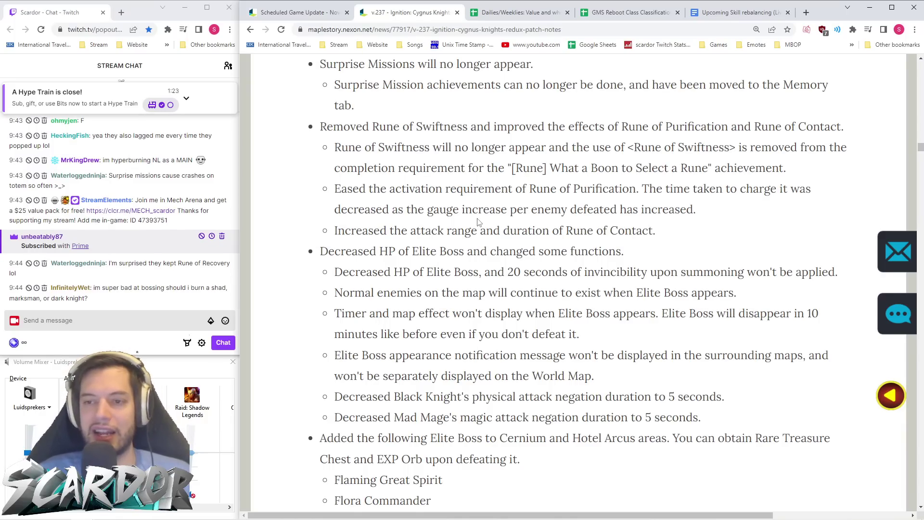
{"action": "scroll", "coordinate": [481, 224], "scroll_direction": "down", "scroll_amount": 4}
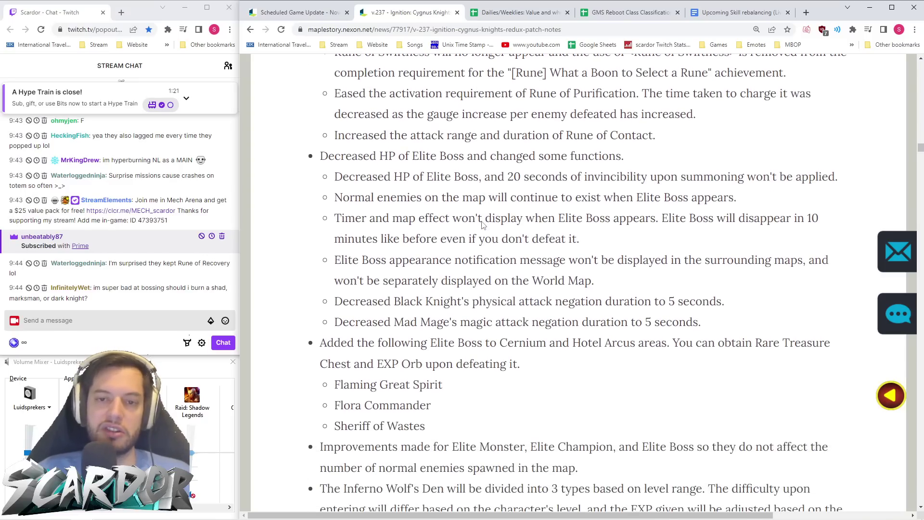
{"action": "scroll", "coordinate": [447, 171], "scroll_direction": "up", "scroll_amount": 1}
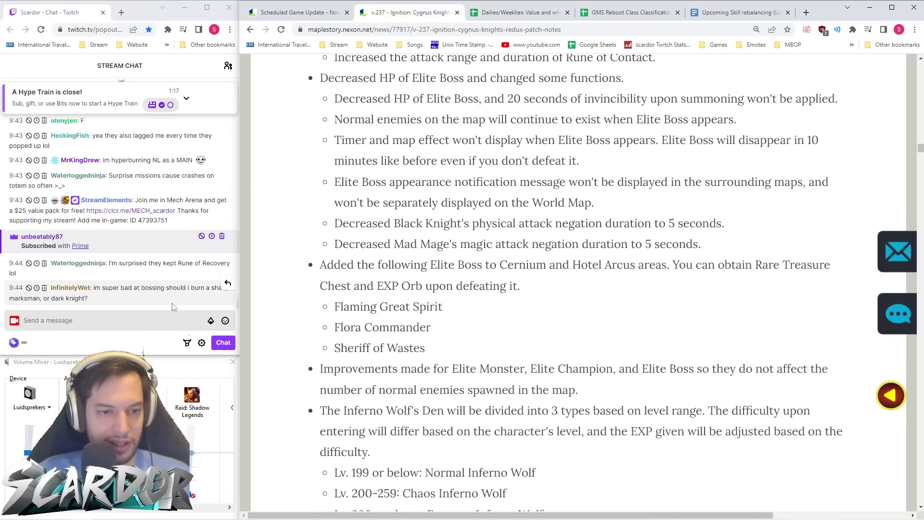
- Send the message "scardoPepe clap" in the stream chat
{"action": "left_click", "coordinate": [128, 328]}
{"action": "type", "text": "scardoPepe c"}
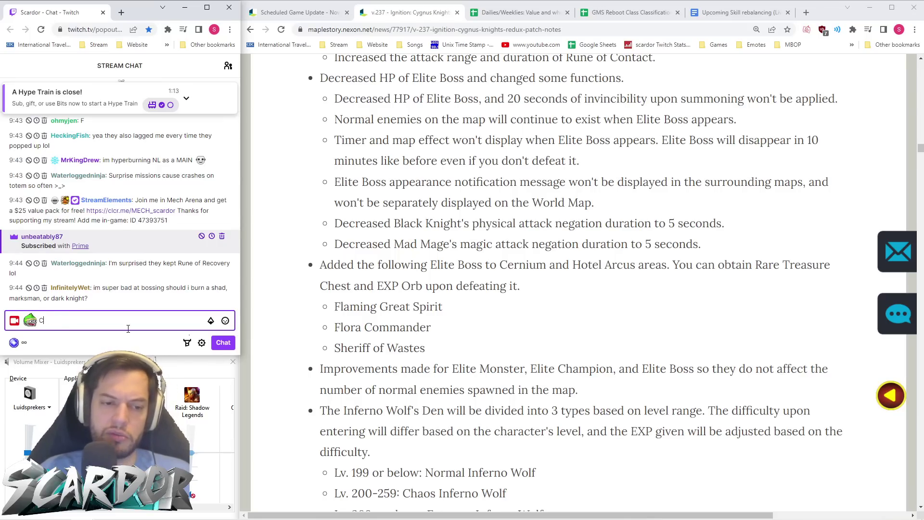
{"action": "type", "text": "lap"}
{"action": "key", "text": "Return"}
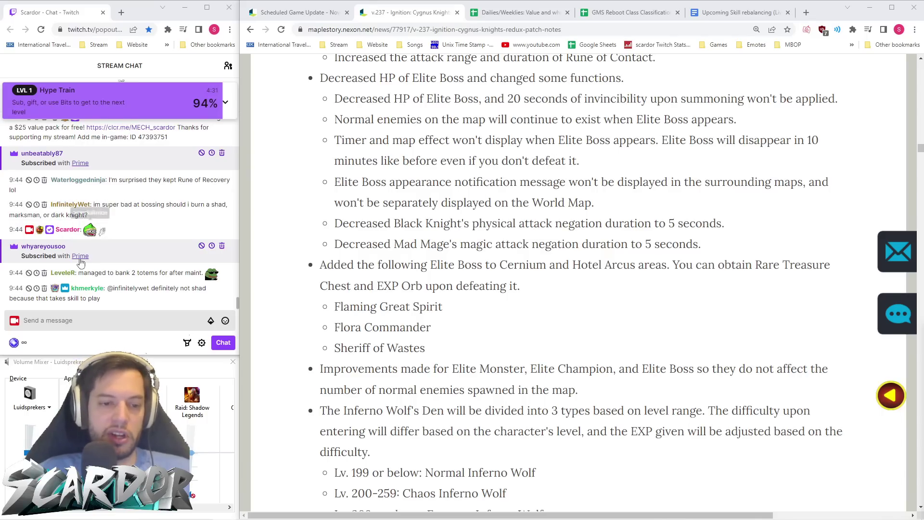
- Post the autocompleted scardo emote with "Clap ooo", then resume the live chat feed
{"action": "left_click", "coordinate": [97, 323]}
{"action": "type", "text": "scardo"}
{"action": "key", "text": "Tab"}
{"action": "type", "text": "Clap ooo"}
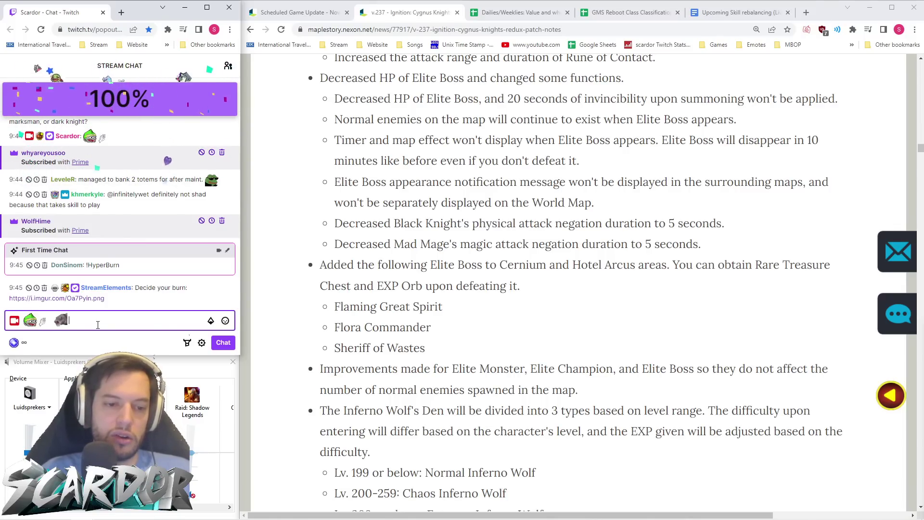
{"action": "key", "text": "Return"}
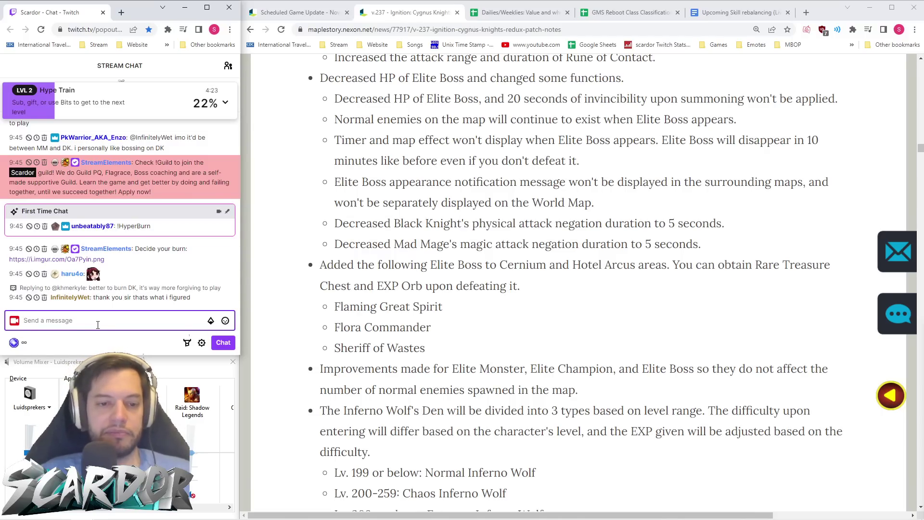
{"action": "scroll", "coordinate": [198, 236], "scroll_direction": "up", "scroll_amount": 3}
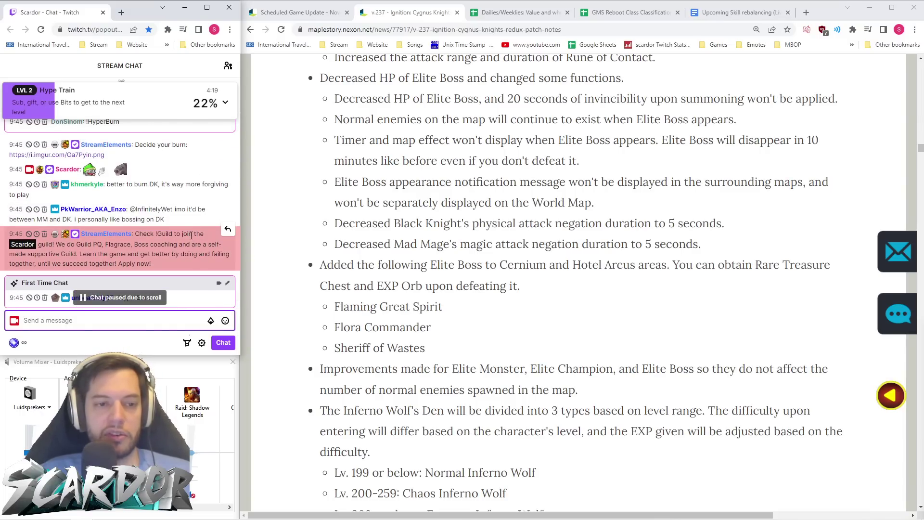
{"action": "scroll", "coordinate": [192, 238], "scroll_direction": "down", "scroll_amount": 3}
{"action": "left_click", "coordinate": [670, 236]}
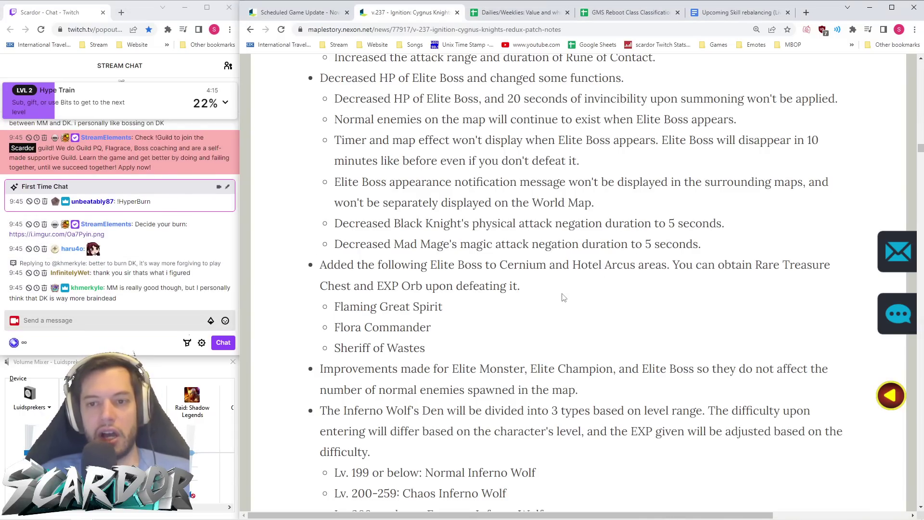
{"action": "left_click_drag", "start_coordinate": [747, 125], "coordinate": [301, 129]}
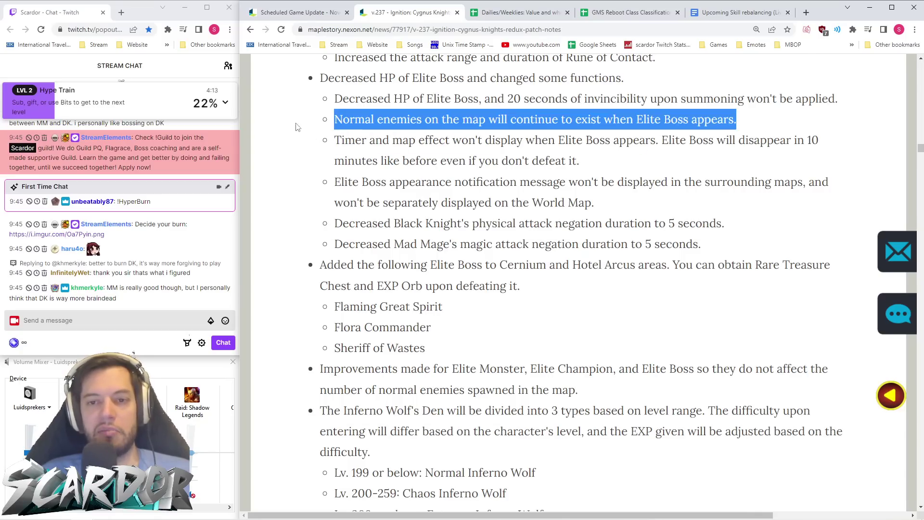
{"action": "left_click", "coordinate": [492, 154]}
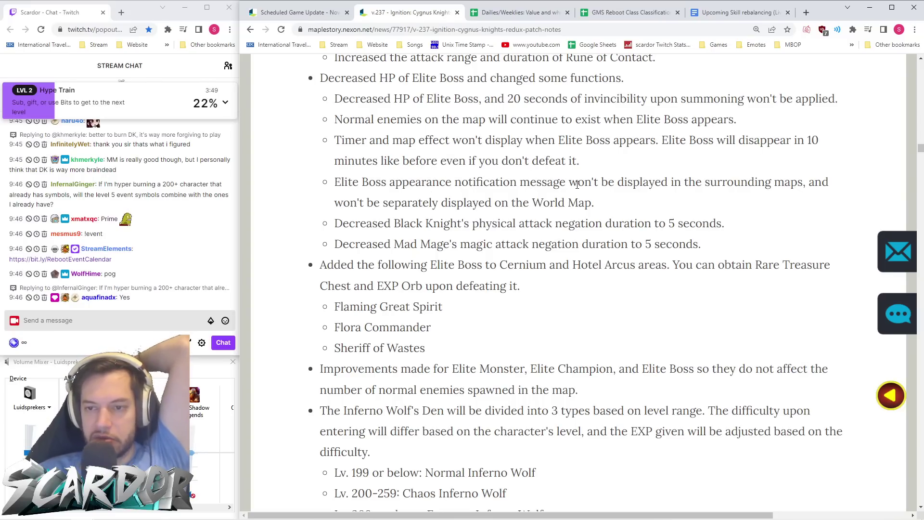
{"action": "left_click_drag", "start_coordinate": [622, 207], "coordinate": [309, 181]}
{"action": "left_click", "coordinate": [308, 181]}
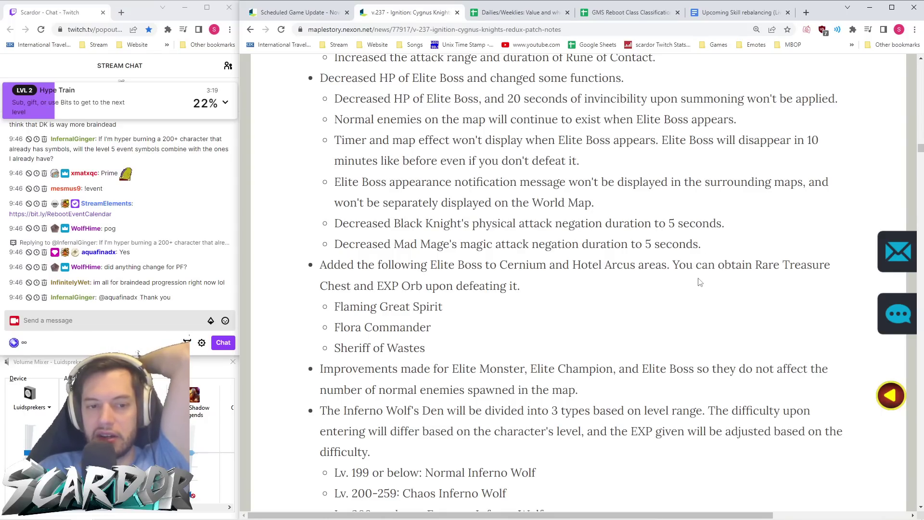
- Draft "MonsterPark Extreme" in the chat box, then delete it
{"action": "left_click", "coordinate": [156, 325]}
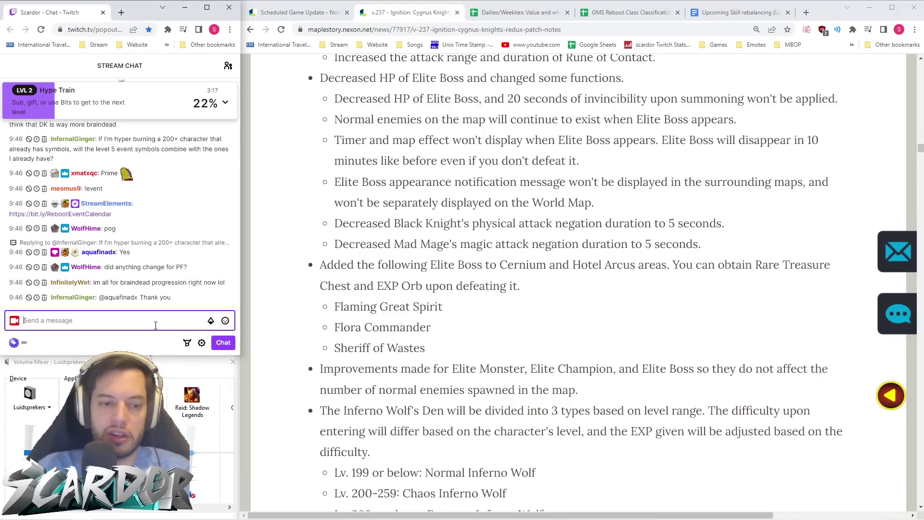
{"action": "type", "text": "MonsterPark Extreme"}
{"action": "key", "text": "ctrl+a"}
{"action": "key", "text": "BackSpace"}
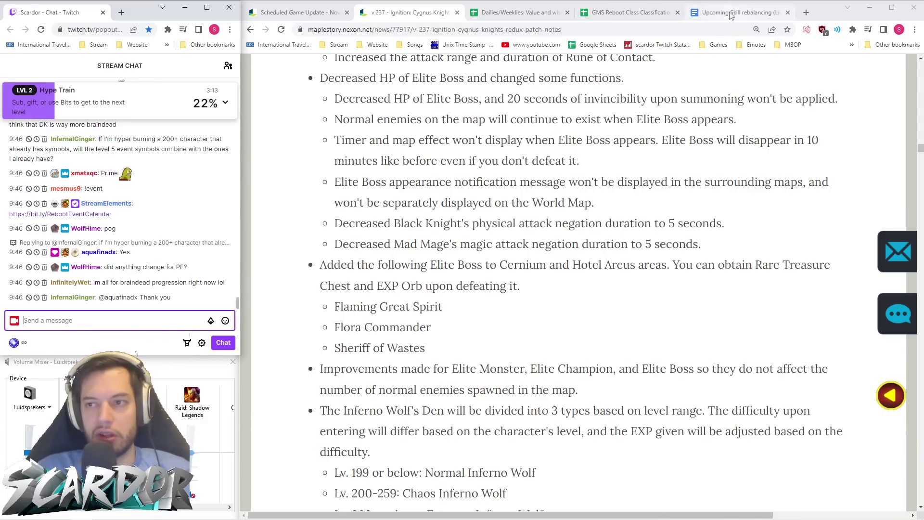
- Copy the skill rebalancing document's URL and post it in Twitch chat
{"action": "left_click", "coordinate": [736, 12]}
{"action": "left_click", "coordinate": [661, 29]}
{"action": "key", "text": "ctrl+c"}
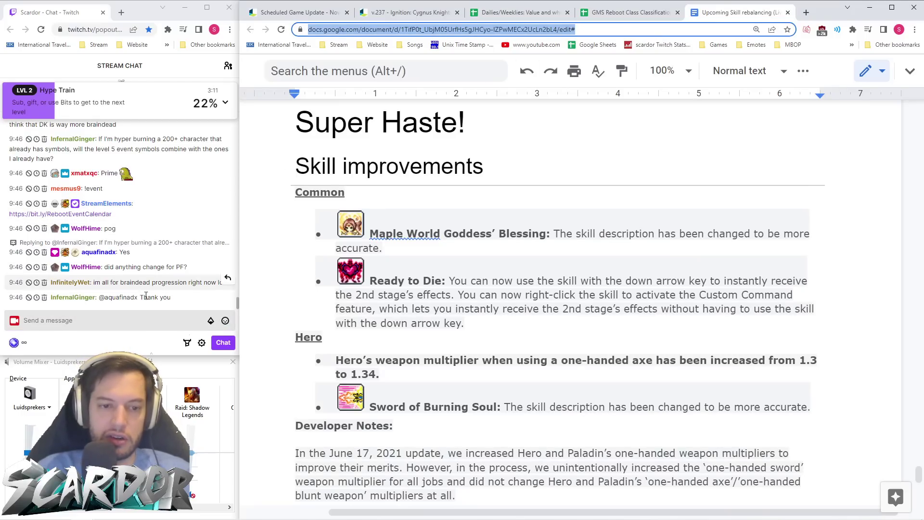
{"action": "key", "text": "alt+Tab"}
{"action": "key", "text": "ctrl+v"}
{"action": "key", "text": "Return"}
- Go through the classification and Dailies/Weeklies sheets back to the Ignition patch notes
{"action": "left_click", "coordinate": [635, 13]}
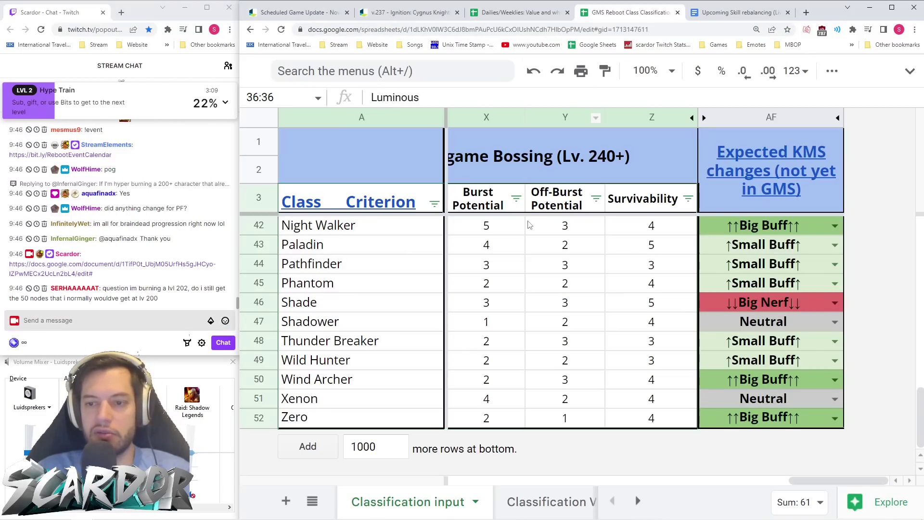
{"action": "left_click", "coordinate": [521, 14]}
{"action": "left_click", "coordinate": [410, 14]}
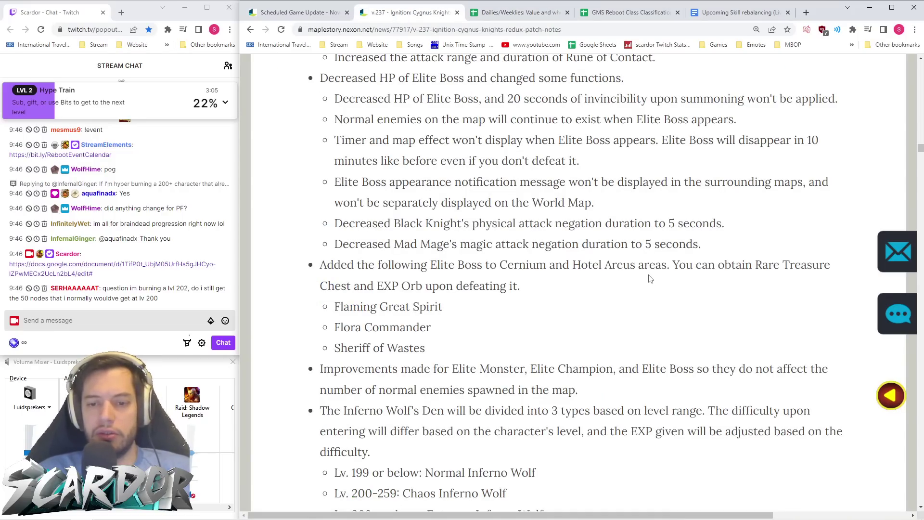
{"action": "scroll", "coordinate": [510, 228], "scroll_direction": "down", "scroll_amount": 2}
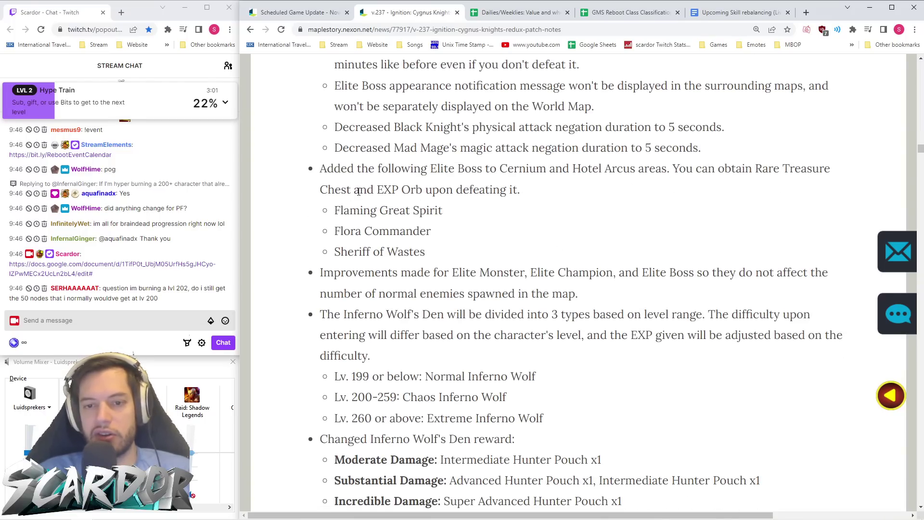
- Scroll the v.237 patch notes to Inferno Wolf's Den rewards and 20-second combat limit
{"action": "scroll", "coordinate": [536, 199], "scroll_direction": "down", "scroll_amount": 2}
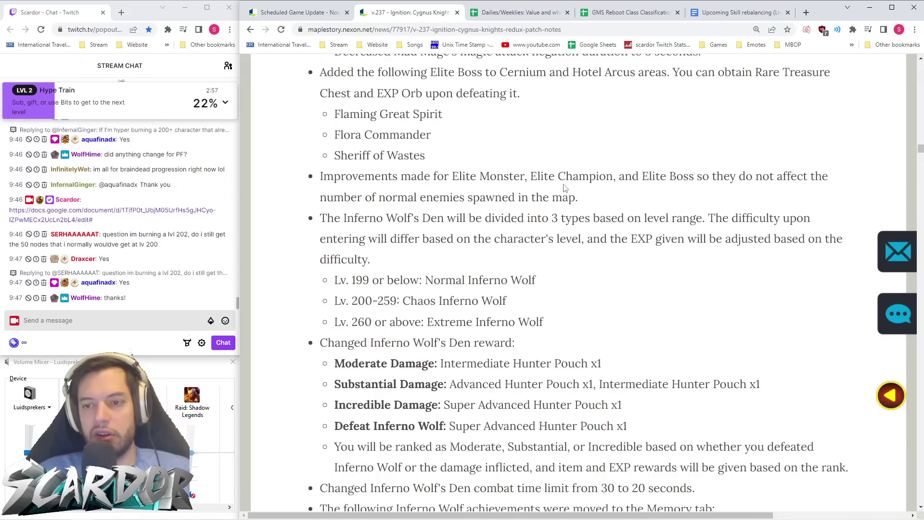
{"action": "scroll", "coordinate": [624, 191], "scroll_direction": "down", "scroll_amount": 1}
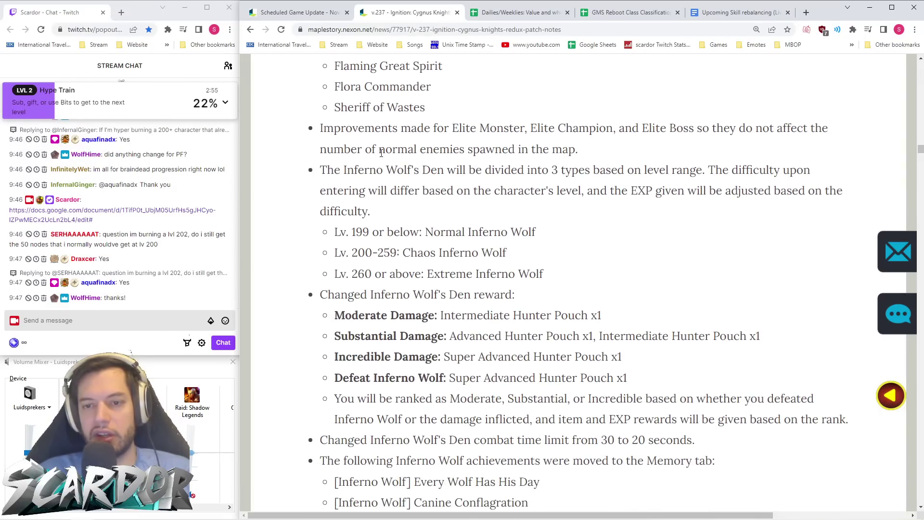
{"action": "scroll", "coordinate": [570, 163], "scroll_direction": "down", "scroll_amount": 1}
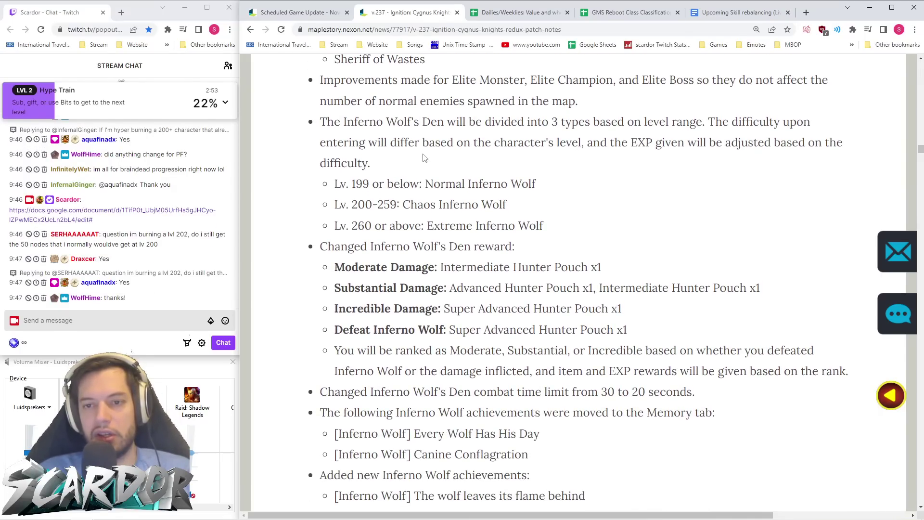
{"action": "scroll", "coordinate": [473, 155], "scroll_direction": "down", "scroll_amount": 1}
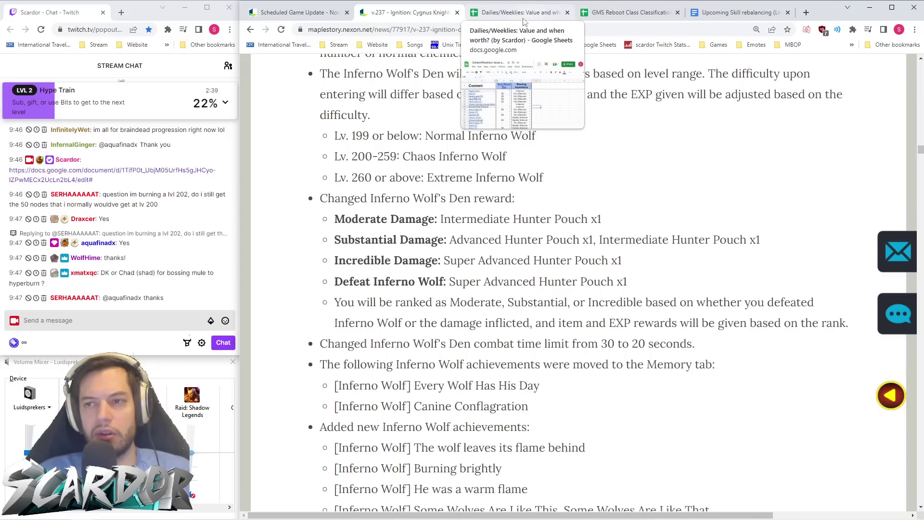
- Send the !progression command in Twitch chat
{"action": "left_click", "coordinate": [138, 317]}
{"action": "type", "text": "!p"}
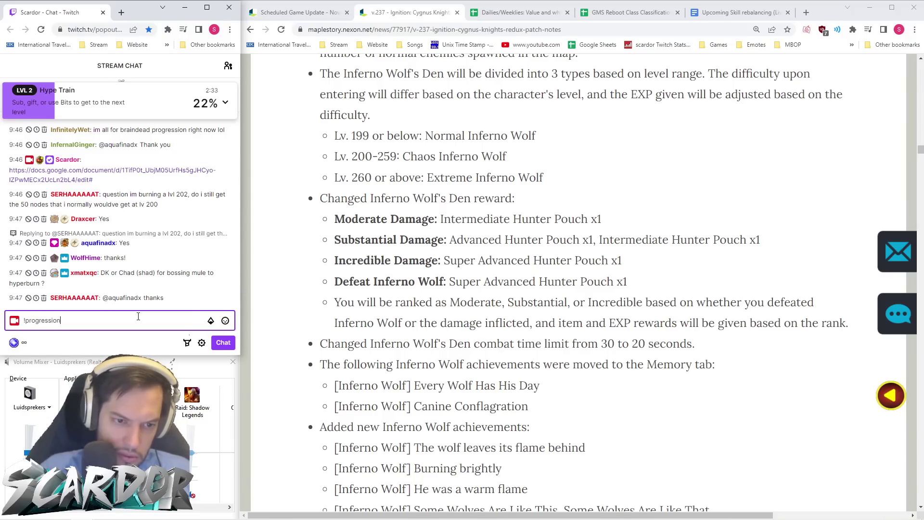
{"action": "type", "text": "rogression"}
{"action": "key", "text": "Return"}
- Open the bot's Milestone Progression sheet in the main window, then return to the patch notes
{"action": "left_click", "coordinate": [120, 131]}
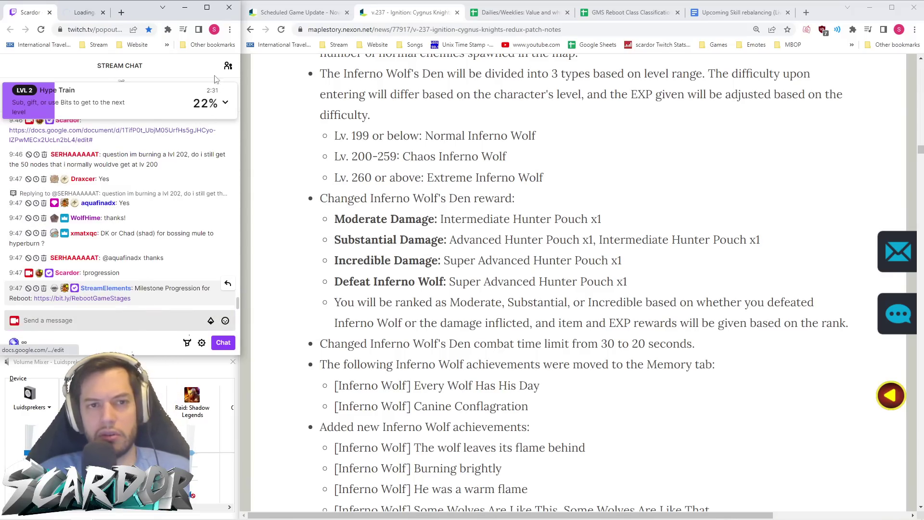
{"action": "left_click_drag", "start_coordinate": [84, 13], "coordinate": [477, 13]}
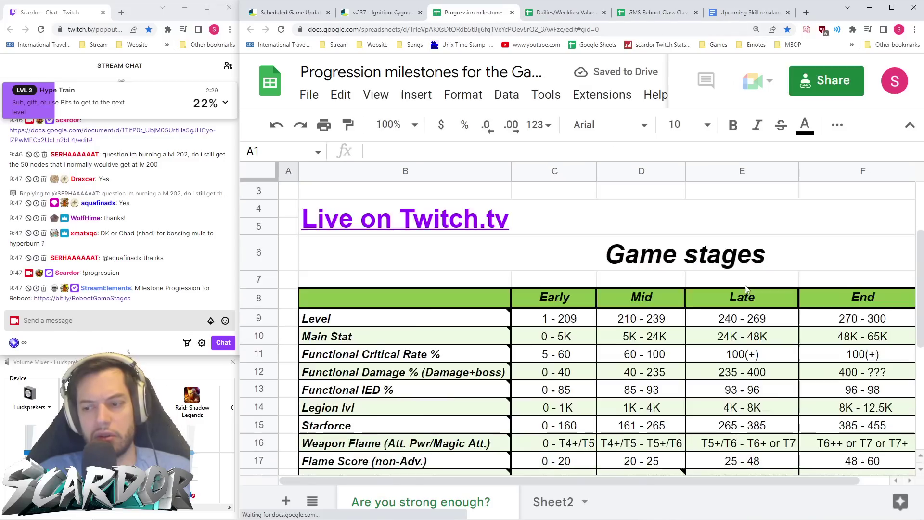
{"action": "scroll", "coordinate": [745, 289], "scroll_direction": "down", "scroll_amount": 3}
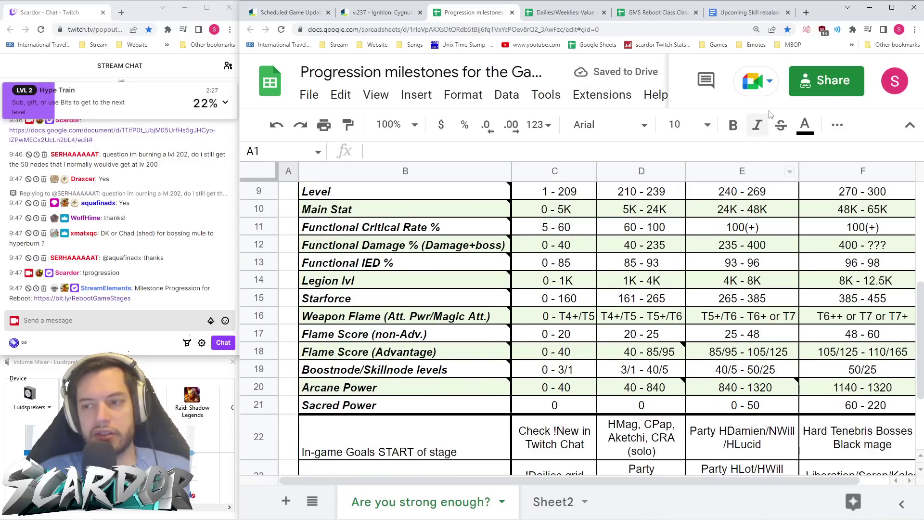
{"action": "left_click", "coordinate": [751, 13]}
{"action": "left_click", "coordinate": [380, 13]}
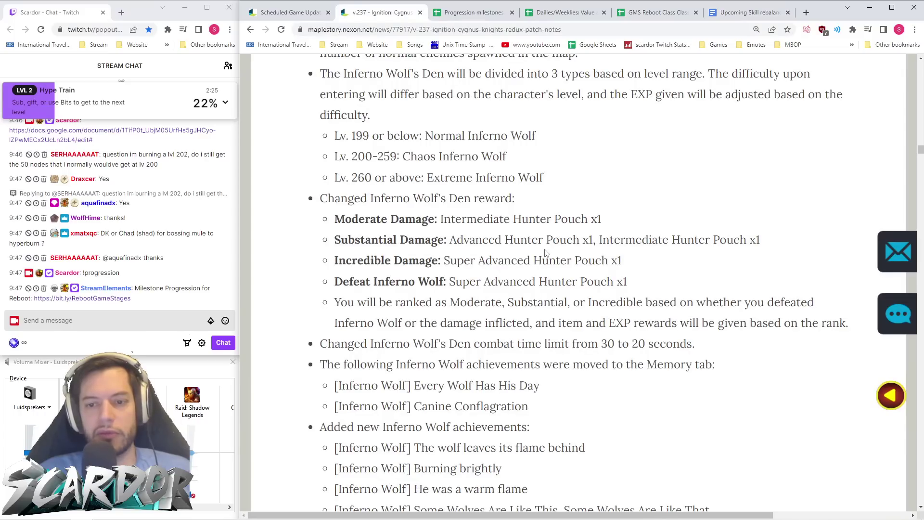
- Highlight the four Inferno Wolf's Den reward lines while reading, then deselect them
{"action": "scroll", "coordinate": [563, 276], "scroll_direction": "down", "scroll_amount": 1}
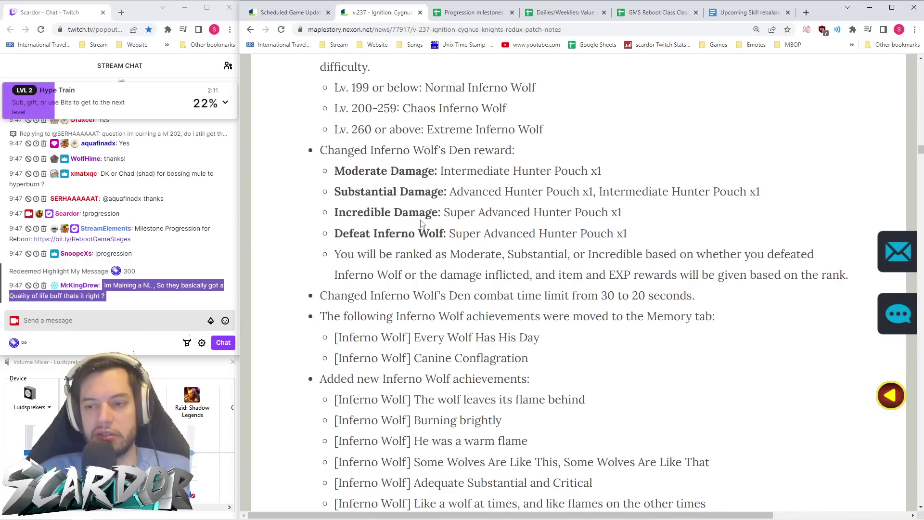
{"action": "left_click_drag", "start_coordinate": [330, 176], "coordinate": [631, 235]}
{"action": "left_click", "coordinate": [647, 237]}
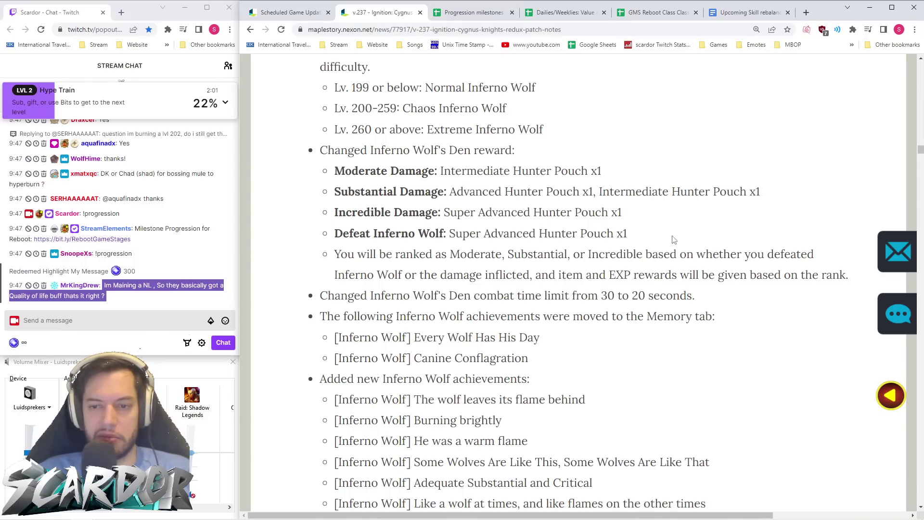
- Scroll to Esfetia's Totem Slash and Bounty Hunter portal changes, then open a new tab
{"action": "scroll", "coordinate": [684, 238], "scroll_direction": "down", "scroll_amount": 1}
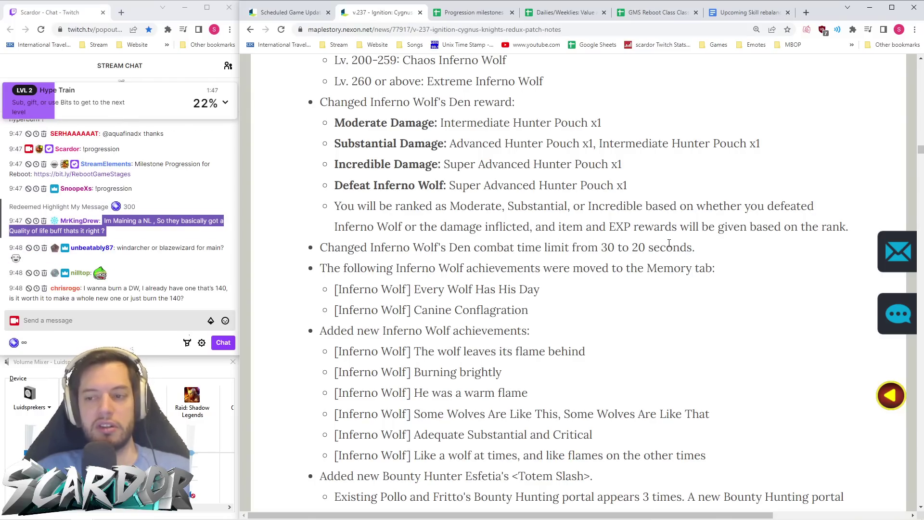
{"action": "scroll", "coordinate": [529, 248], "scroll_direction": "down", "scroll_amount": 6}
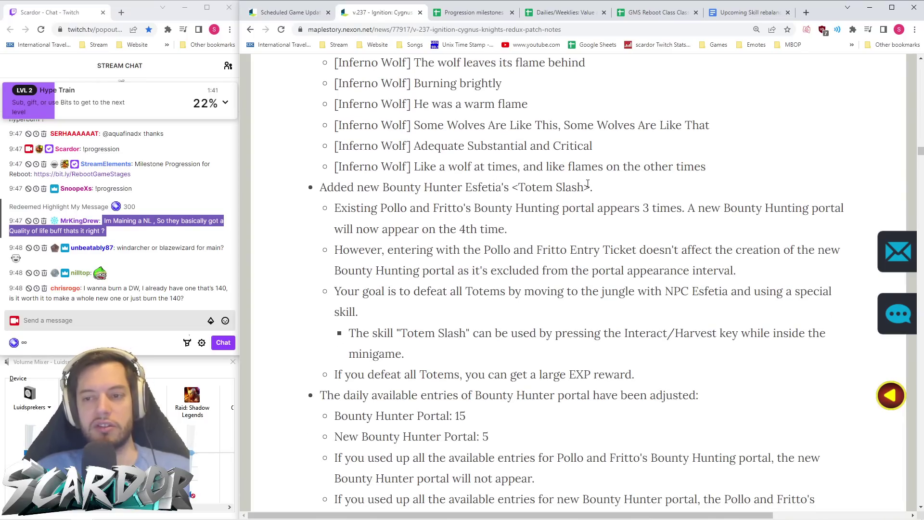
{"action": "scroll", "coordinate": [586, 190], "scroll_direction": "down", "scroll_amount": 1}
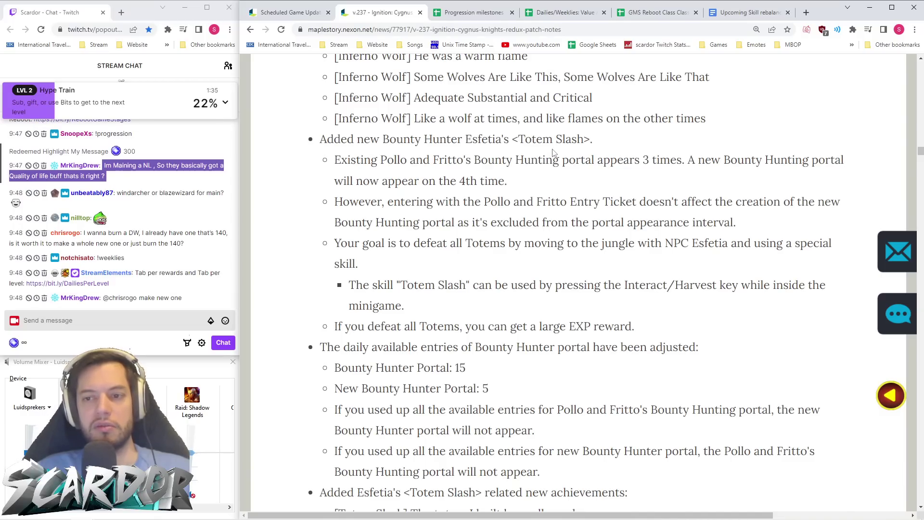
{"action": "scroll", "coordinate": [555, 152], "scroll_direction": "down", "scroll_amount": 1}
{"action": "scroll", "coordinate": [555, 152], "scroll_direction": "up", "scroll_amount": 1}
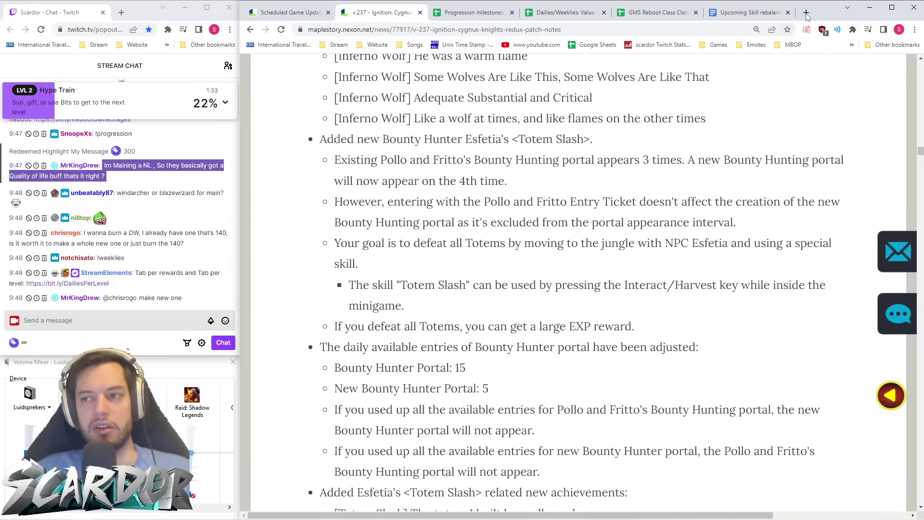
{"action": "left_click", "coordinate": [806, 12]}
- Load Orange Mushroom's Blog from "orange" and scroll through its post listing
{"action": "type", "text": "orange"}
{"action": "key", "text": "Return"}
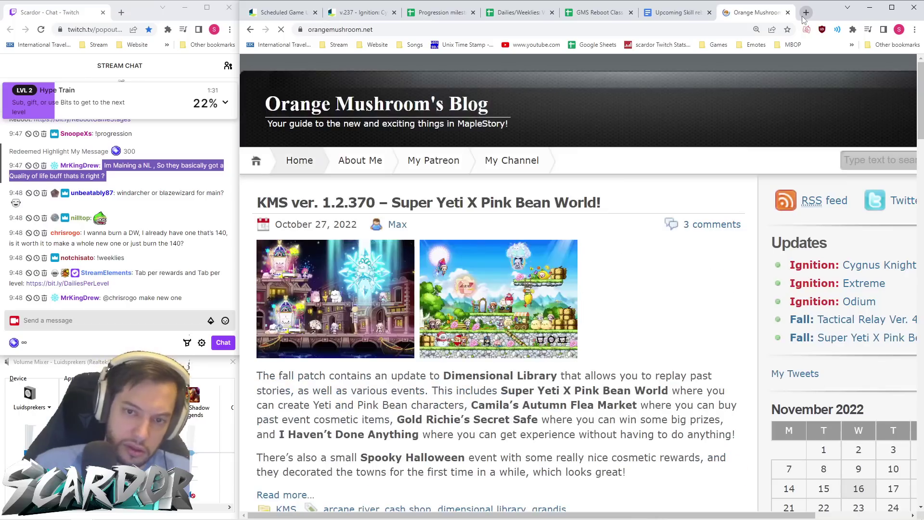
{"action": "scroll", "coordinate": [548, 221], "scroll_direction": "down", "scroll_amount": 20}
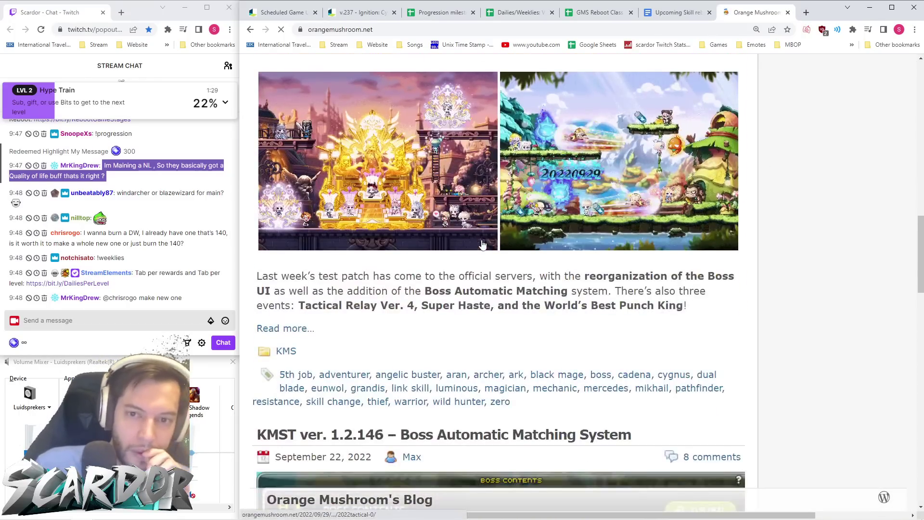
{"action": "scroll", "coordinate": [485, 242], "scroll_direction": "down", "scroll_amount": 6}
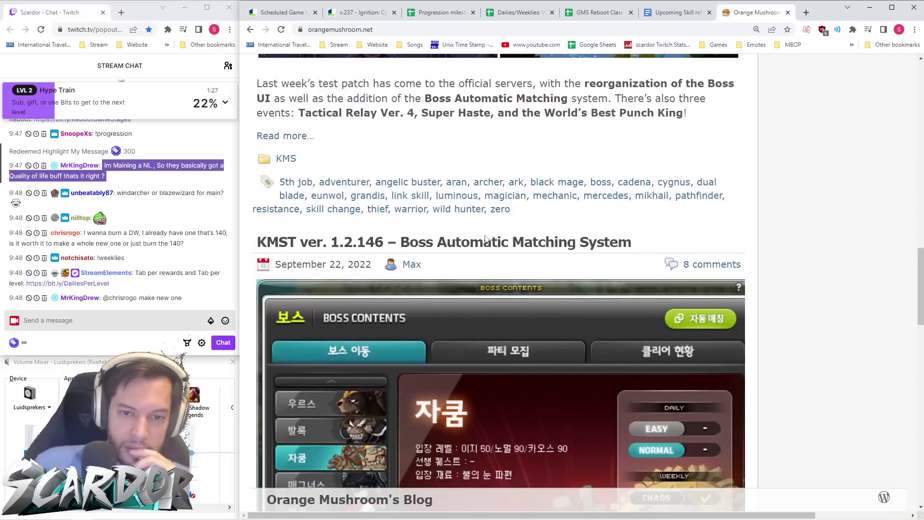
{"action": "scroll", "coordinate": [485, 238], "scroll_direction": "down", "scroll_amount": 13}
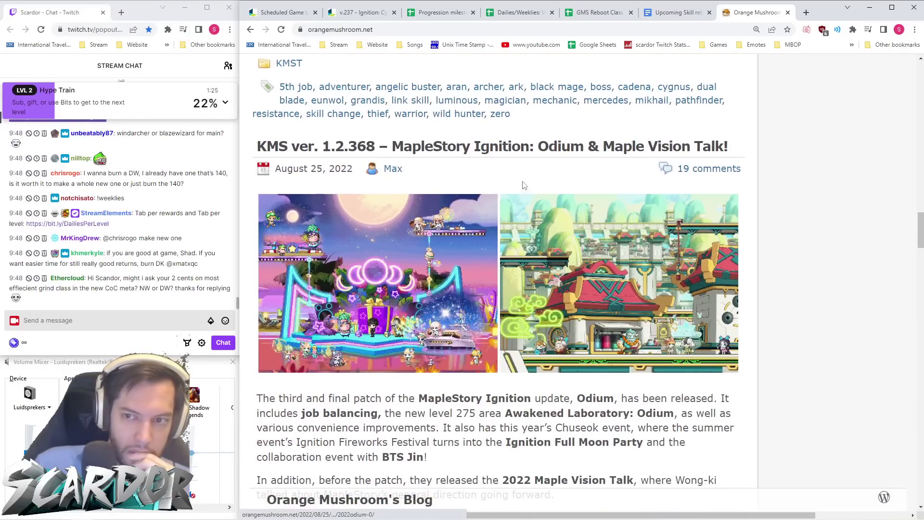
- Open the Odium, Ignition: Extreme and Cygnus Knights Remaster posts in new tabs, closing the listing
{"action": "middle_click", "coordinate": [525, 146]}
{"action": "scroll", "coordinate": [493, 221], "scroll_direction": "down", "scroll_amount": 8}
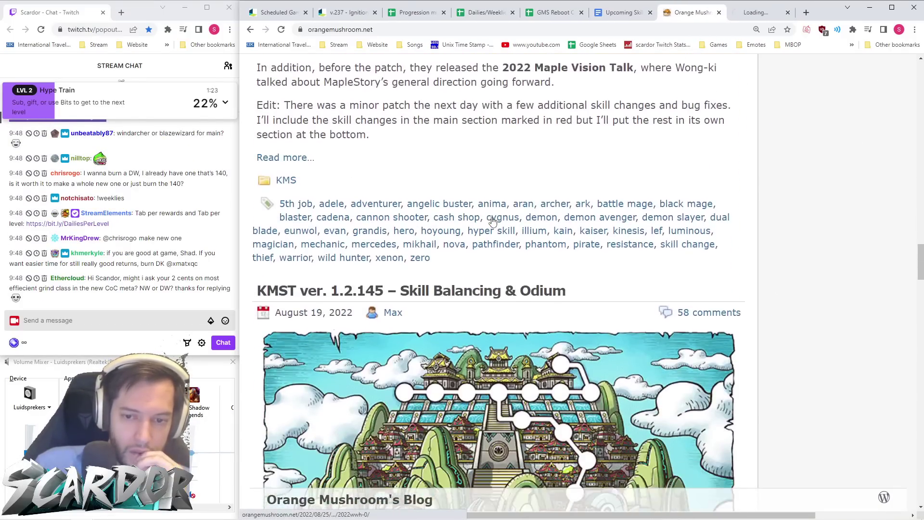
{"action": "scroll", "coordinate": [494, 221], "scroll_direction": "down", "scroll_amount": 12}
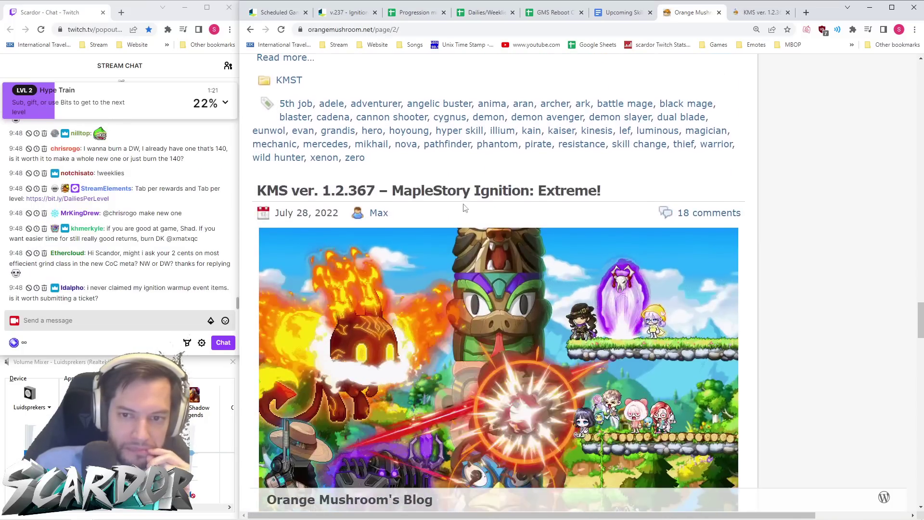
{"action": "middle_click", "coordinate": [463, 194]}
{"action": "scroll", "coordinate": [475, 207], "scroll_direction": "down", "scroll_amount": 15}
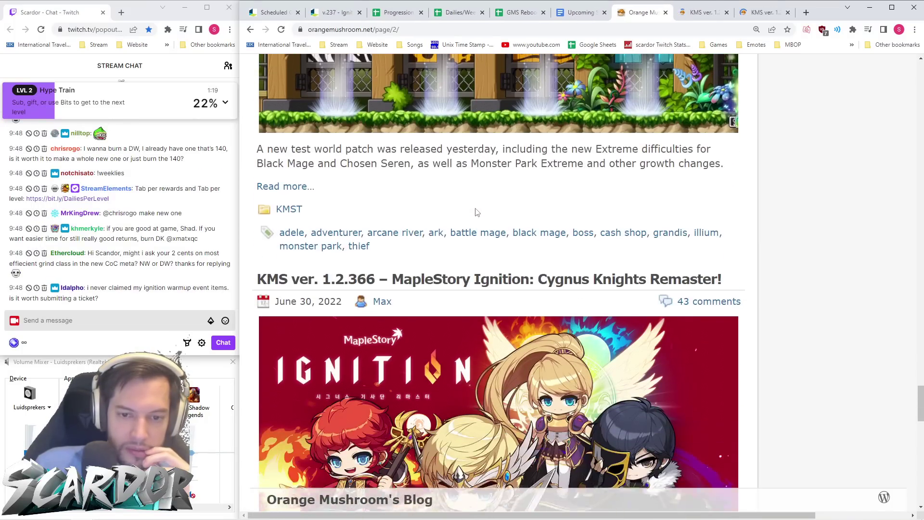
{"action": "scroll", "coordinate": [475, 212], "scroll_direction": "down", "scroll_amount": 1}
{"action": "middle_click", "coordinate": [472, 236]}
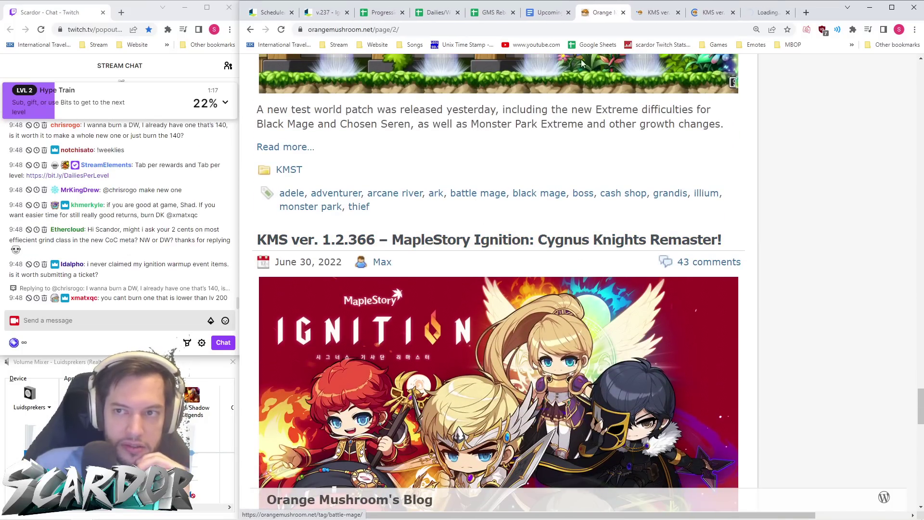
{"action": "left_click", "coordinate": [623, 12]}
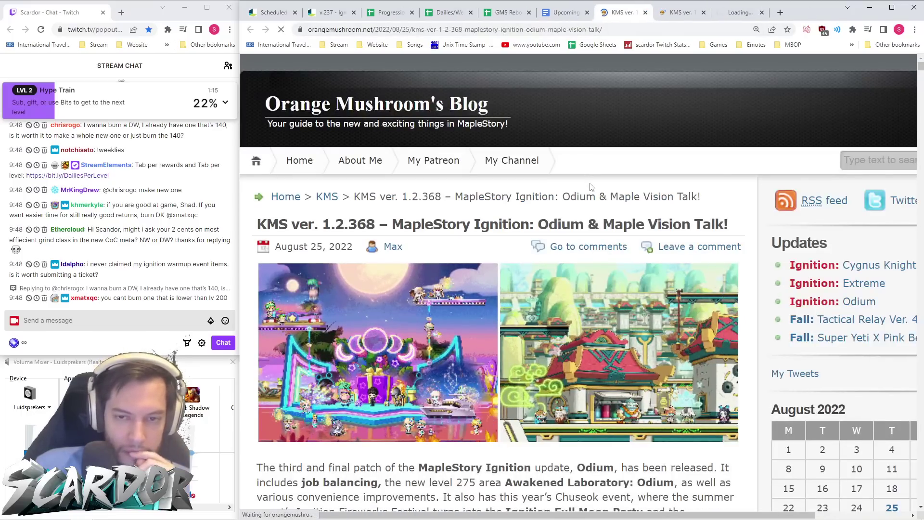
- Bring up the KMS 1.2.366 Cygnus Knights Remaster patch notes
{"action": "left_click", "coordinate": [761, 12]}
{"action": "left_click", "coordinate": [658, 14]}
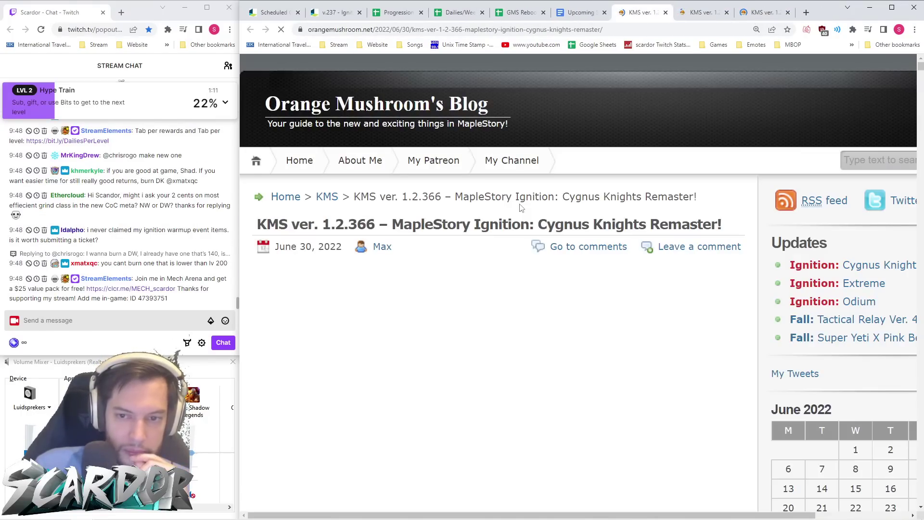
{"action": "scroll", "coordinate": [522, 204], "scroll_direction": "down", "scroll_amount": 10}
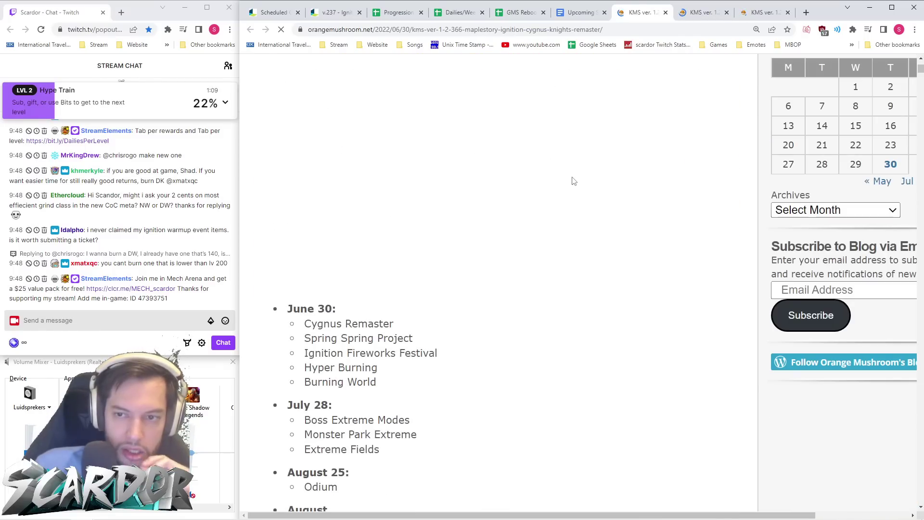
- Search the page for 'bounty' and step between its two matches
{"action": "key", "text": "ctrl+f"}
{"action": "type", "text": "bounty"}
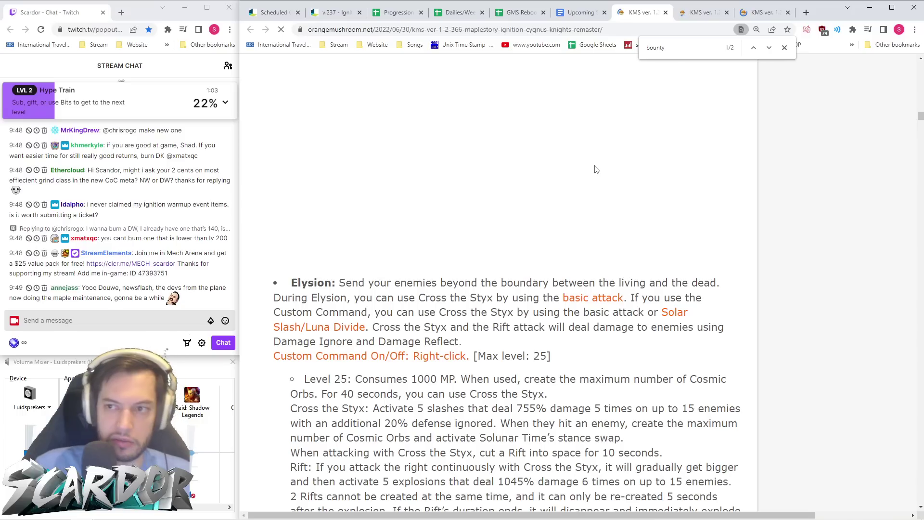
{"action": "left_click", "coordinate": [754, 48]}
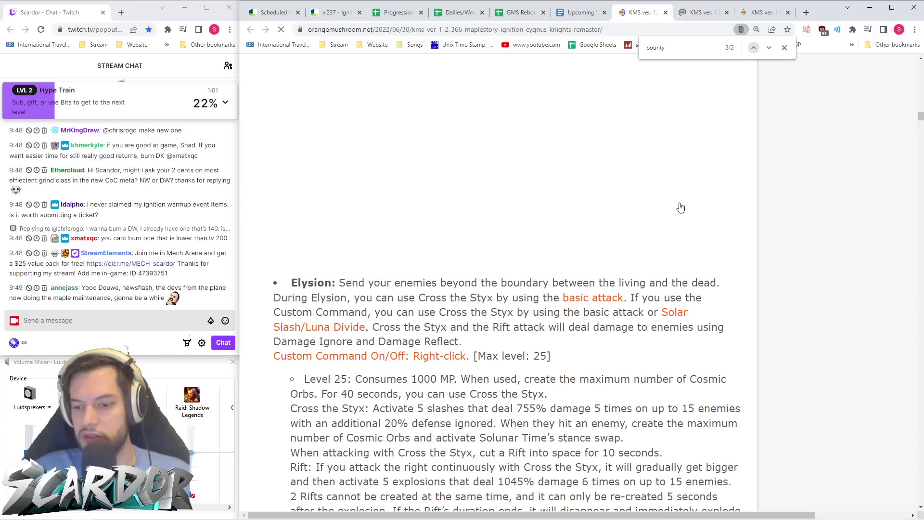
{"action": "left_click", "coordinate": [757, 48]}
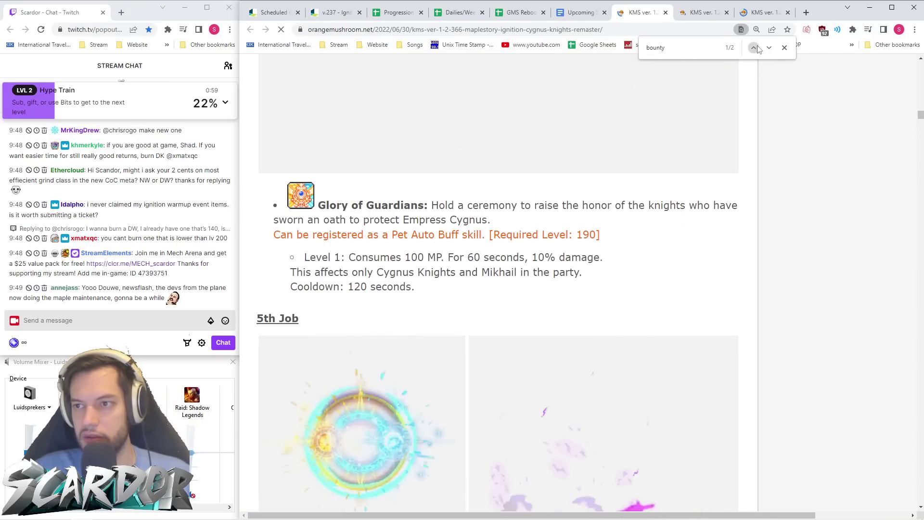
- Re-enter the 'bounty' search, close the find bar, and skim the post
{"action": "left_click", "coordinate": [703, 48]}
{"action": "key", "text": "BackSpace"}
{"action": "key", "text": "BackSpace"}
{"action": "key", "text": "BackSpace"}
{"action": "key", "text": "BackSpace"}
{"action": "key", "text": "BackSpace"}
{"action": "key", "text": "BackSpace"}
{"action": "type", "text": "bounty"}
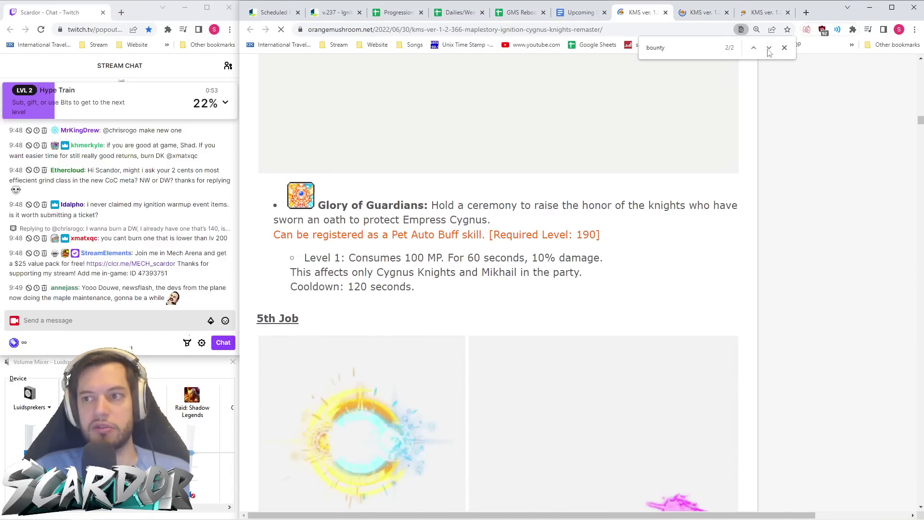
{"action": "left_click", "coordinate": [784, 48]}
{"action": "scroll", "coordinate": [599, 217], "scroll_direction": "down", "scroll_amount": 15}
{"action": "scroll", "coordinate": [598, 217], "scroll_direction": "up", "scroll_amount": 5}
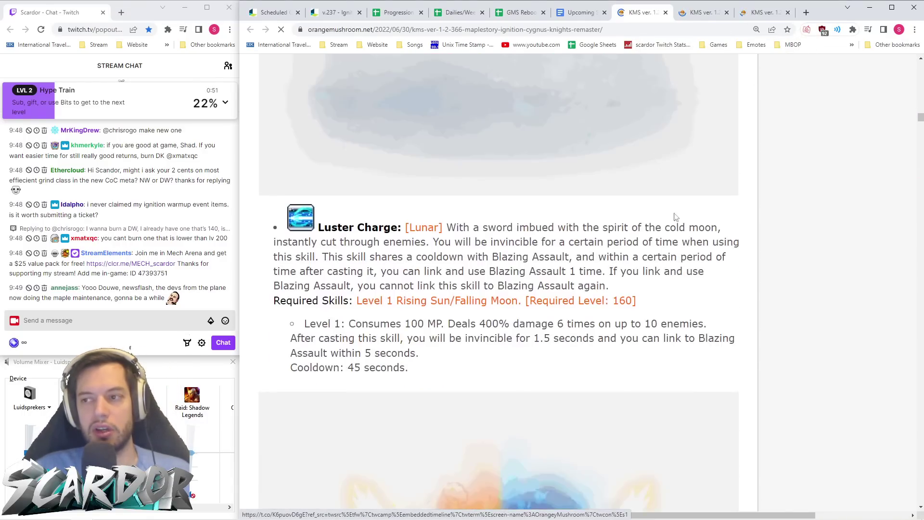
{"action": "mouse_move", "coordinate": [920, 121]}
{"action": "left_mouse_down"}
{"action": "mouse_move", "coordinate": [917, 496]}
{"action": "mouse_move", "coordinate": [916, 355]}
{"action": "mouse_move", "coordinate": [914, 384]}
{"action": "left_mouse_up"}
- In the Ignition: Extreme post, find 'bounty' and reach the Totem Slash section
{"action": "left_click", "coordinate": [693, 12]}
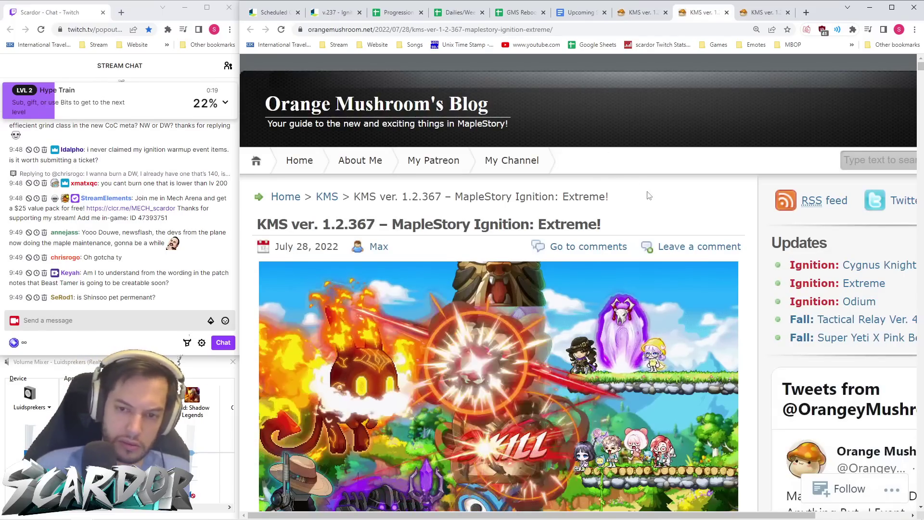
{"action": "key", "text": "ctrl+f"}
{"action": "type", "text": "bounty"}
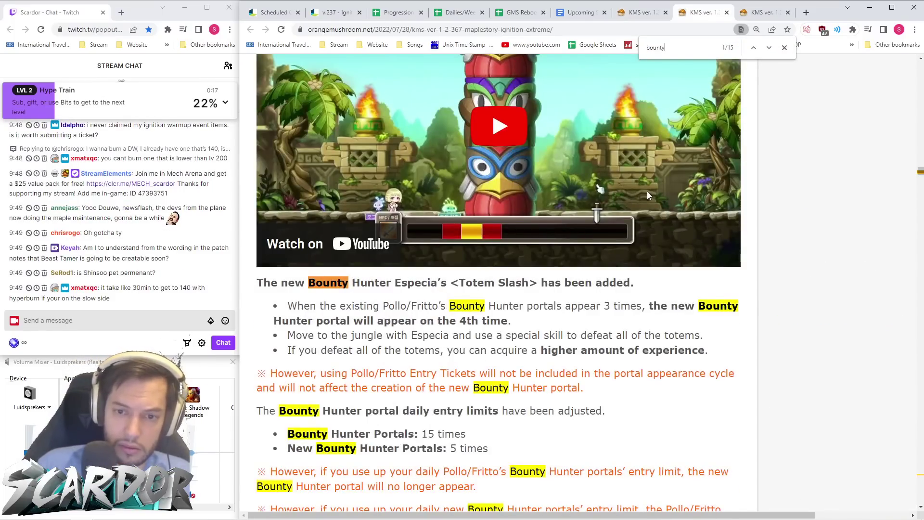
{"action": "scroll", "coordinate": [648, 191], "scroll_direction": "down", "scroll_amount": 9}
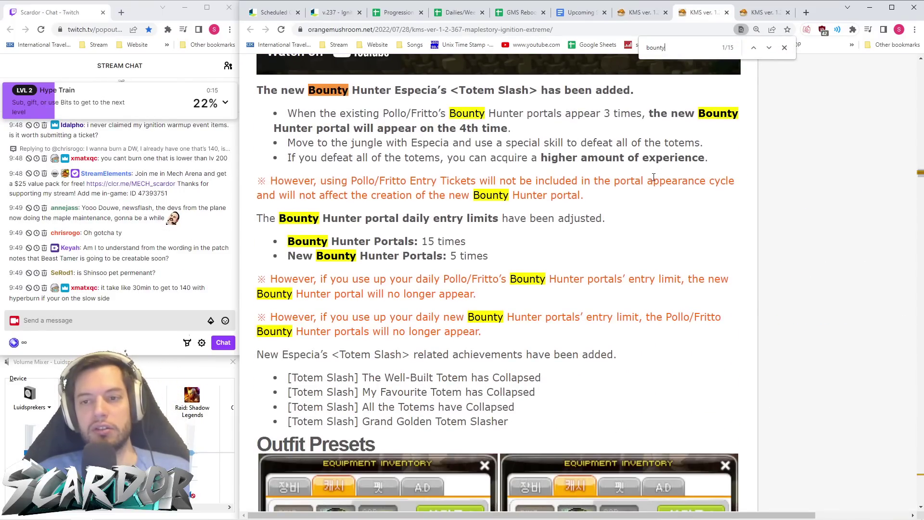
{"action": "scroll", "coordinate": [654, 184], "scroll_direction": "up", "scroll_amount": 14}
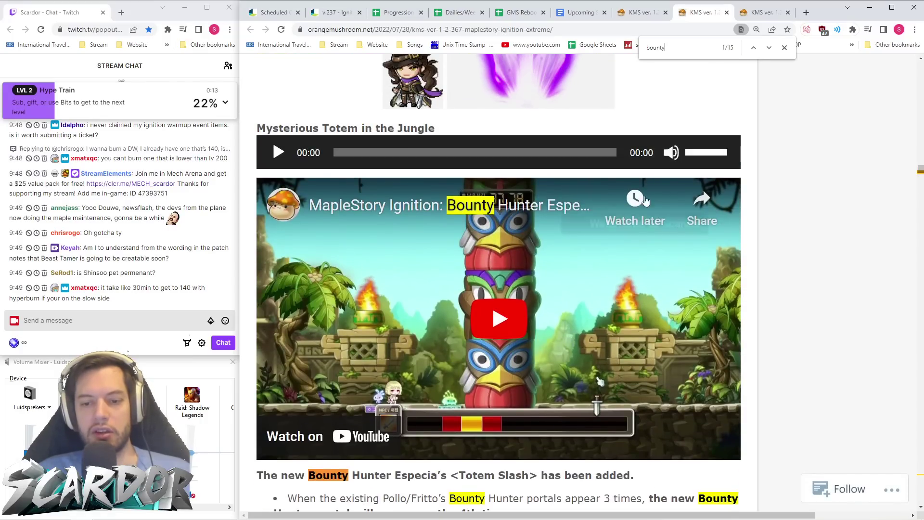
{"action": "scroll", "coordinate": [545, 320], "scroll_direction": "up", "scroll_amount": 2}
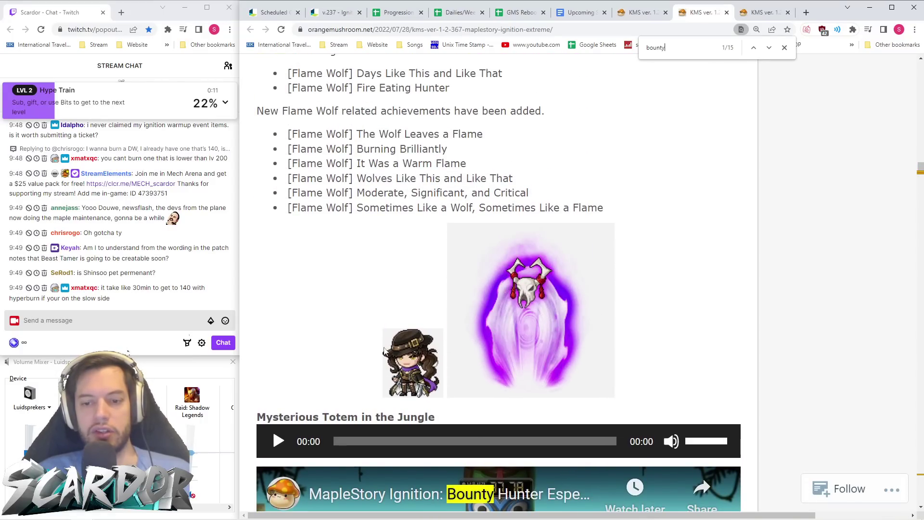
{"action": "scroll", "coordinate": [562, 320], "scroll_direction": "up", "scroll_amount": 1}
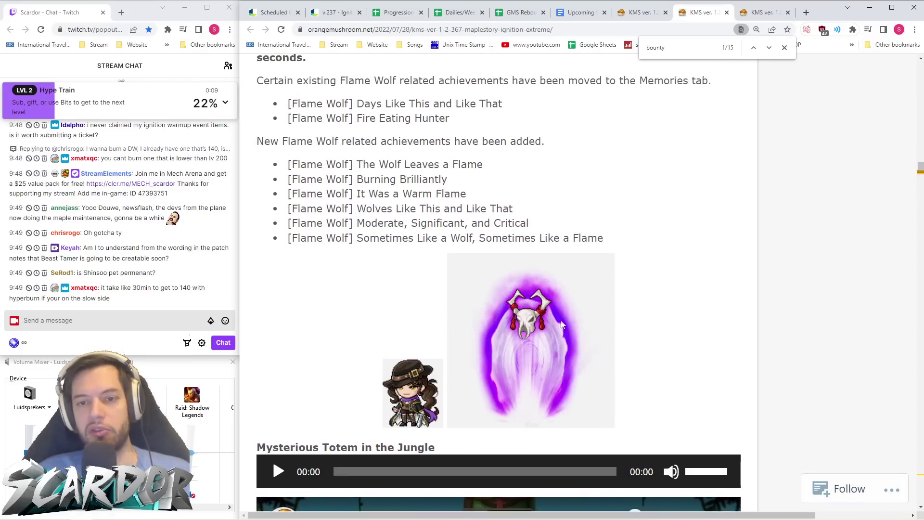
{"action": "scroll", "coordinate": [556, 306], "scroll_direction": "down", "scroll_amount": 8}
{"action": "scroll", "coordinate": [559, 295], "scroll_direction": "up", "scroll_amount": 2}
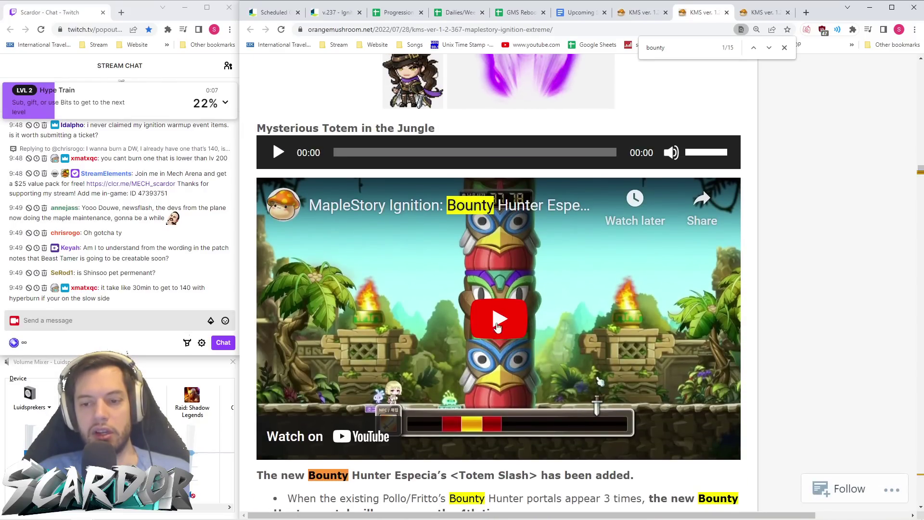
- Play the Bounty Hunter Especia gameplay video
{"action": "left_click", "coordinate": [479, 323]}
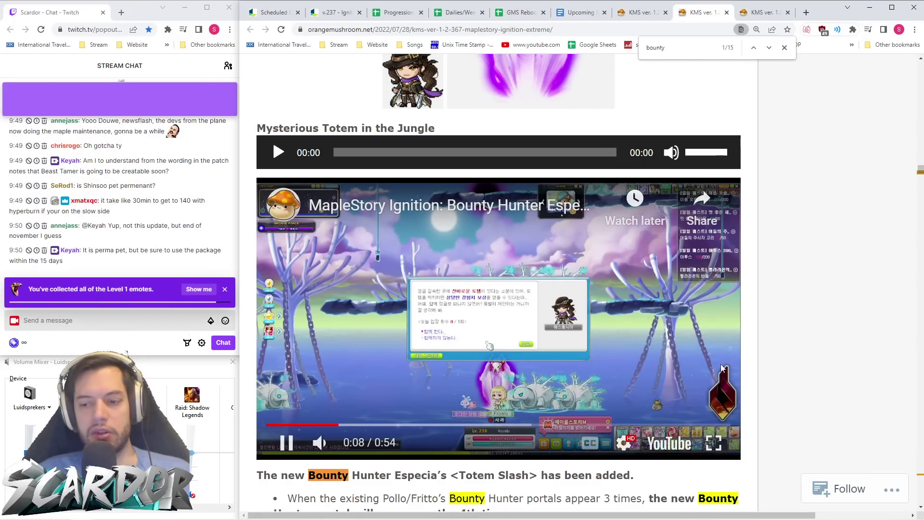
{"action": "scroll", "coordinate": [699, 346], "scroll_direction": "down", "scroll_amount": 1}
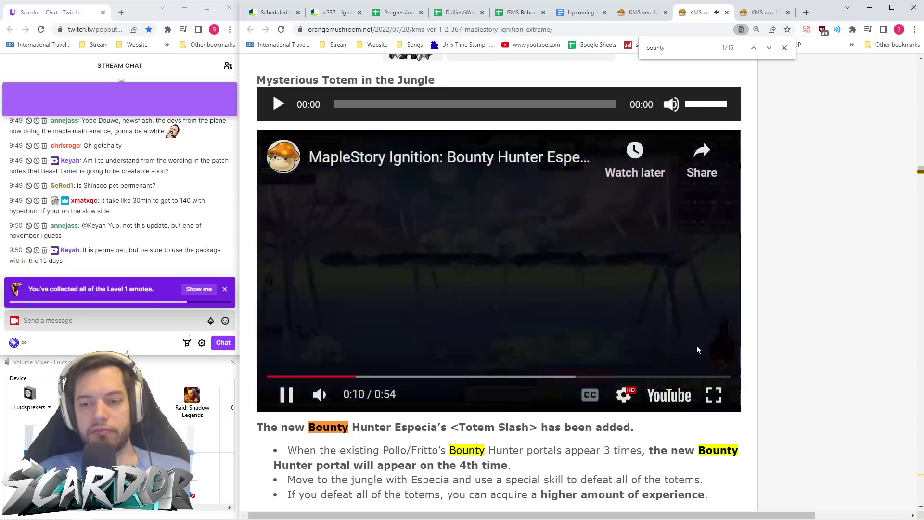
{"action": "scroll", "coordinate": [745, 346], "scroll_direction": "down", "scroll_amount": 1}
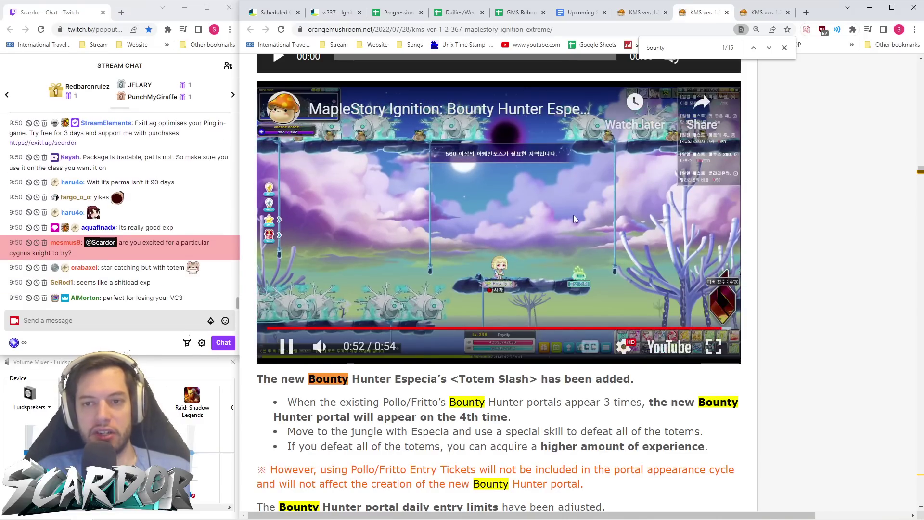
- Pause the Bounty Hunter video and read past Outfit Presets to the Hunting Grounds improvements
{"action": "left_click", "coordinate": [287, 346]}
{"action": "scroll", "coordinate": [385, 350], "scroll_direction": "down", "scroll_amount": 6}
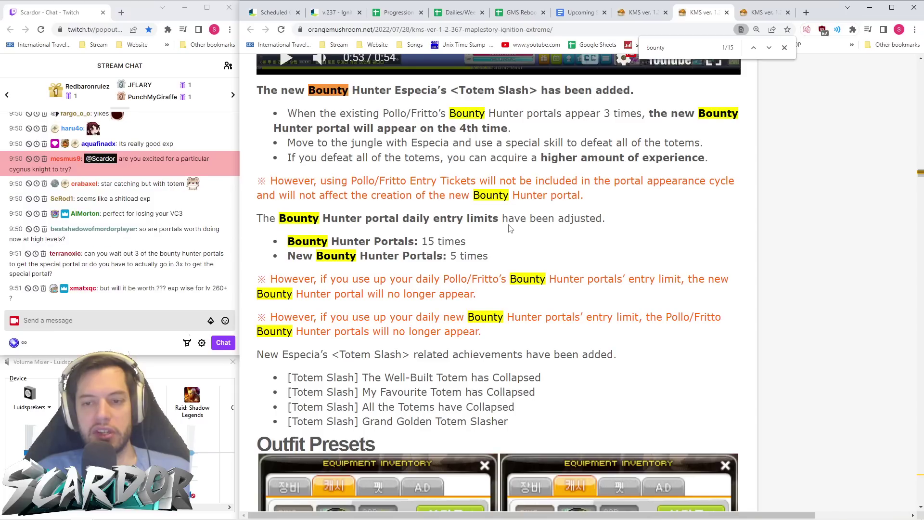
{"action": "scroll", "coordinate": [512, 224], "scroll_direction": "down", "scroll_amount": 1}
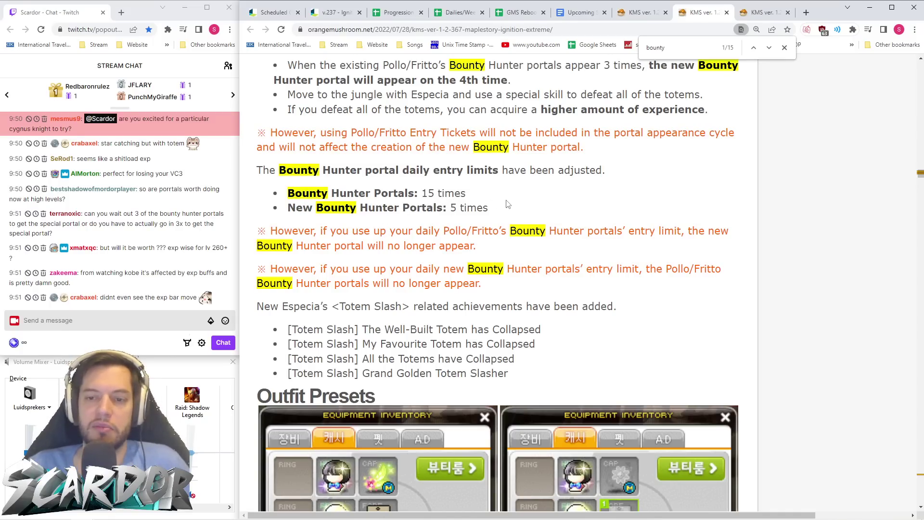
{"action": "scroll", "coordinate": [507, 202], "scroll_direction": "up", "scroll_amount": 3}
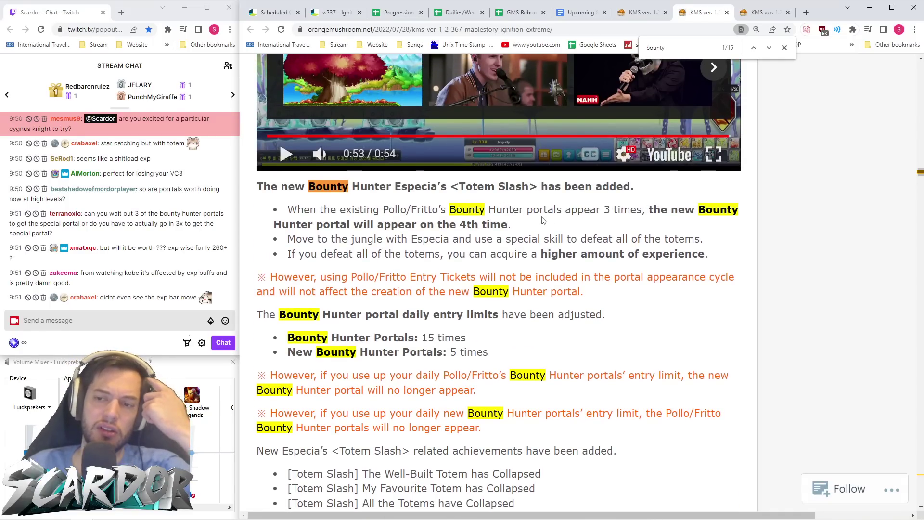
{"action": "scroll", "coordinate": [417, 222], "scroll_direction": "down", "scroll_amount": 10}
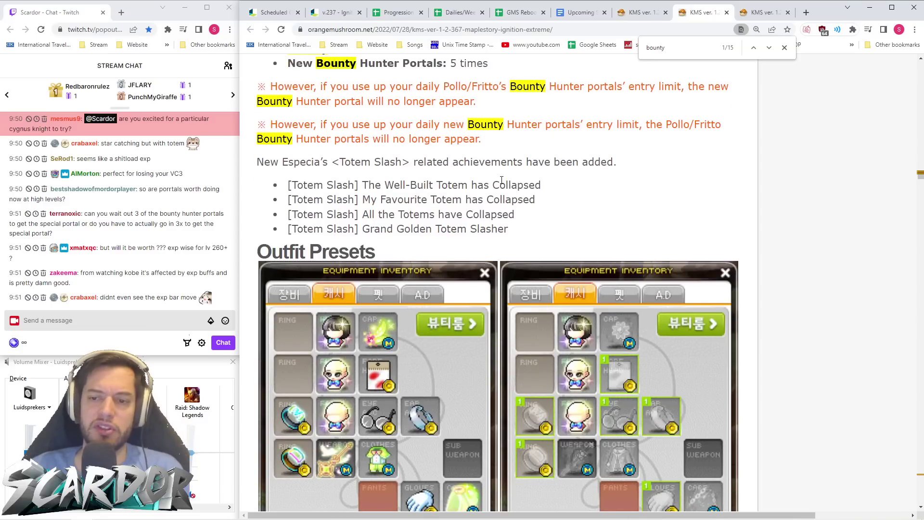
{"action": "scroll", "coordinate": [492, 180], "scroll_direction": "down", "scroll_amount": 13}
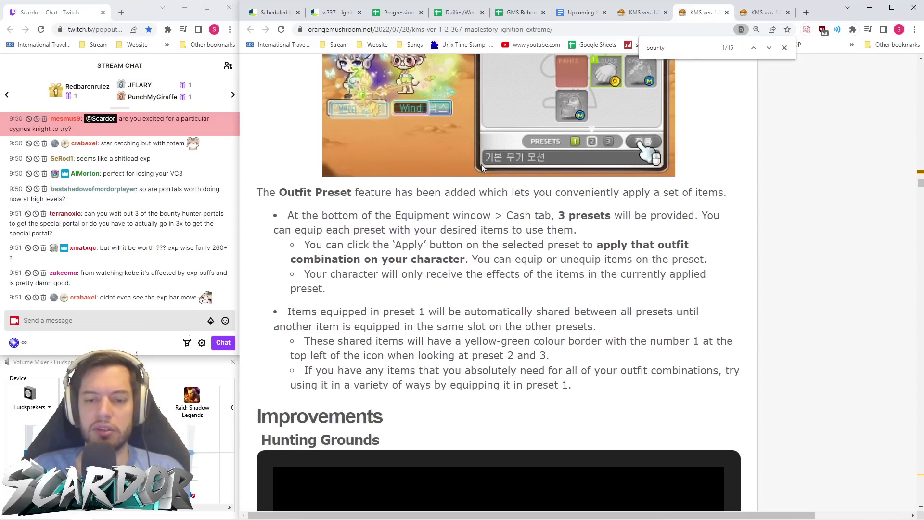
{"action": "scroll", "coordinate": [482, 163], "scroll_direction": "down", "scroll_amount": 5}
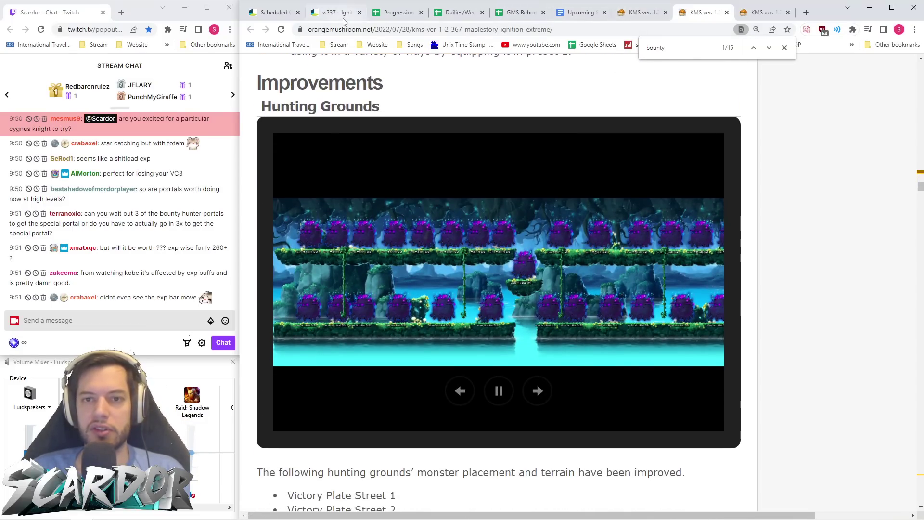
{"action": "left_click", "coordinate": [337, 13]}
- Scroll the v.237 Ignition patch notes down to Kerning Tower's new Star Force Fields
{"action": "scroll", "coordinate": [508, 236], "scroll_direction": "down", "scroll_amount": 3}
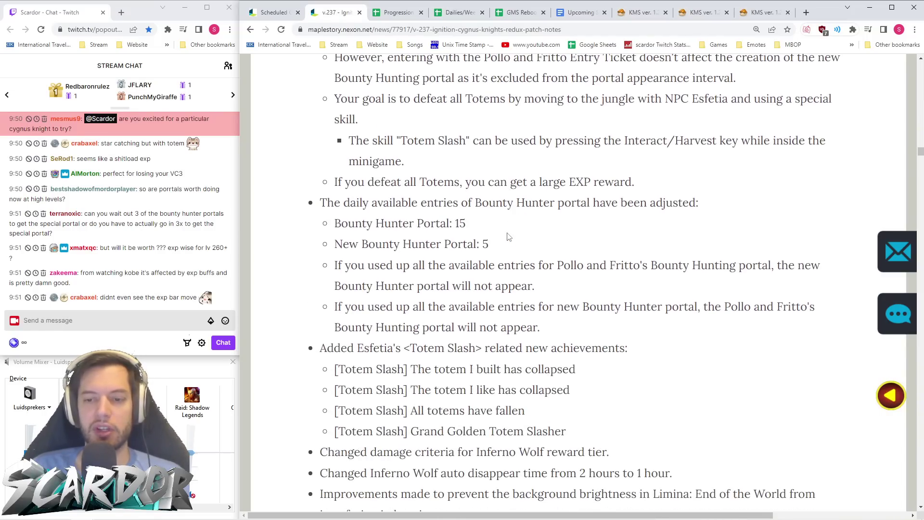
{"action": "scroll", "coordinate": [471, 247], "scroll_direction": "down", "scroll_amount": 1}
{"action": "scroll", "coordinate": [535, 258], "scroll_direction": "down", "scroll_amount": 2}
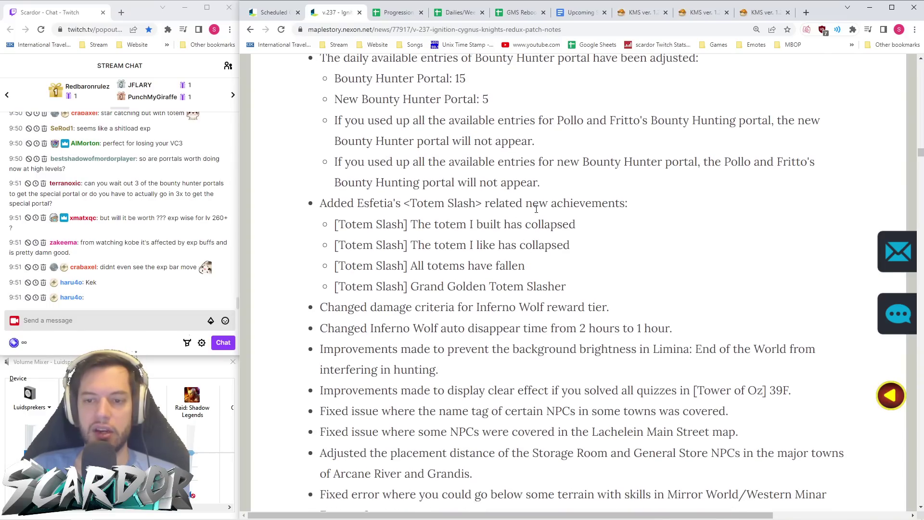
{"action": "scroll", "coordinate": [518, 190], "scroll_direction": "down", "scroll_amount": 2}
{"action": "scroll", "coordinate": [505, 172], "scroll_direction": "down", "scroll_amount": 1}
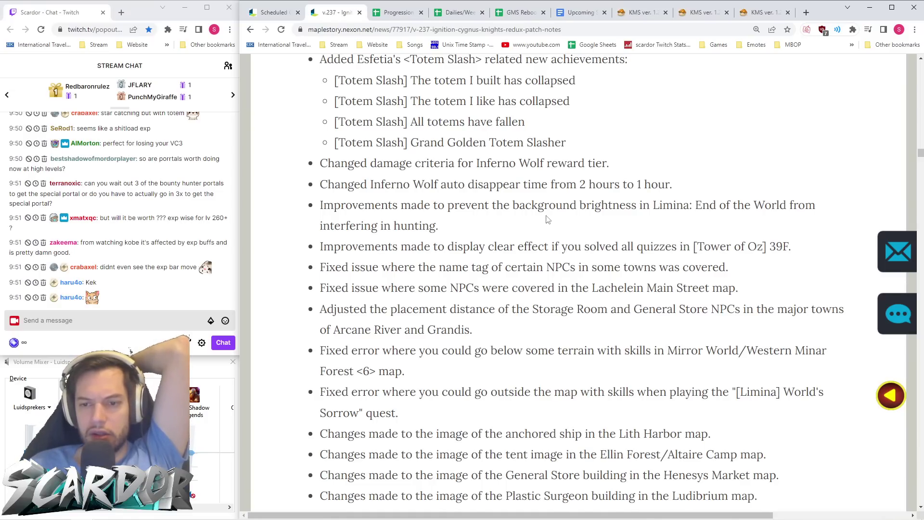
{"action": "scroll", "coordinate": [549, 217], "scroll_direction": "down", "scroll_amount": 2}
{"action": "scroll", "coordinate": [528, 217], "scroll_direction": "down", "scroll_amount": 7}
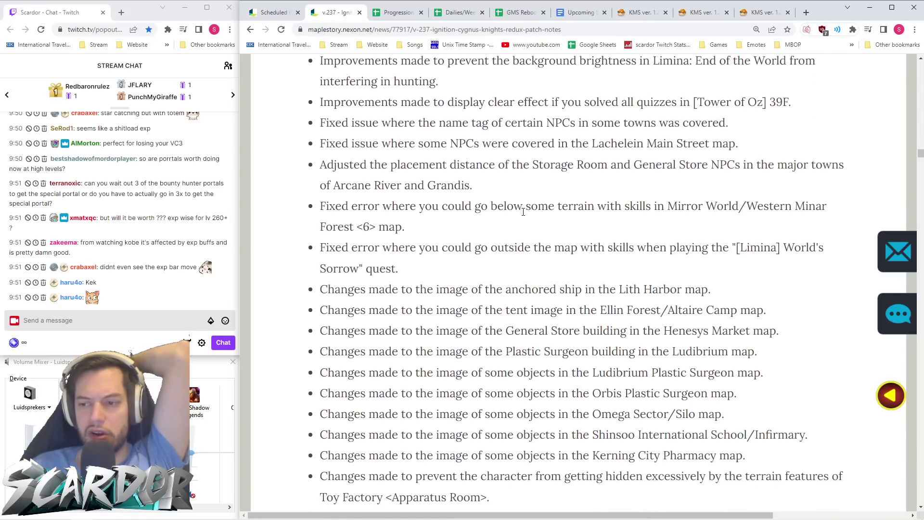
{"action": "scroll", "coordinate": [523, 212], "scroll_direction": "down", "scroll_amount": 4}
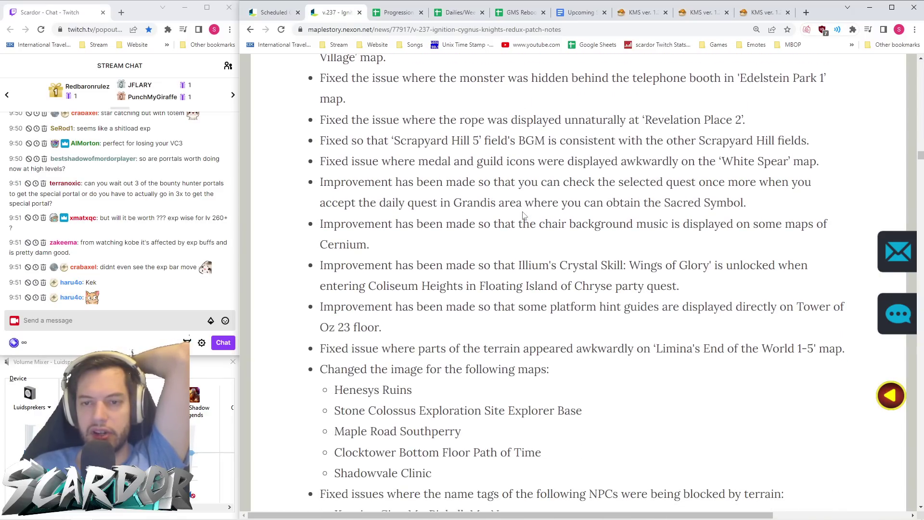
{"action": "scroll", "coordinate": [524, 215], "scroll_direction": "down", "scroll_amount": 1}
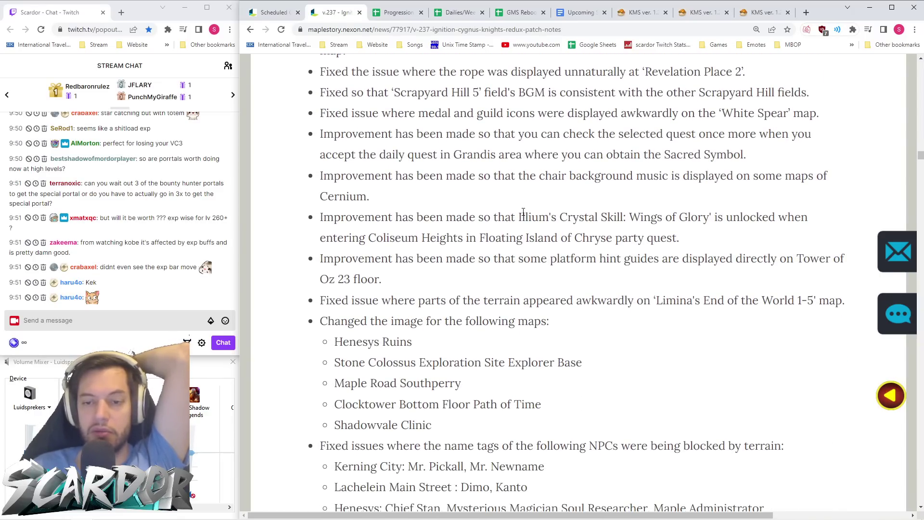
{"action": "scroll", "coordinate": [521, 211], "scroll_direction": "down", "scroll_amount": 2}
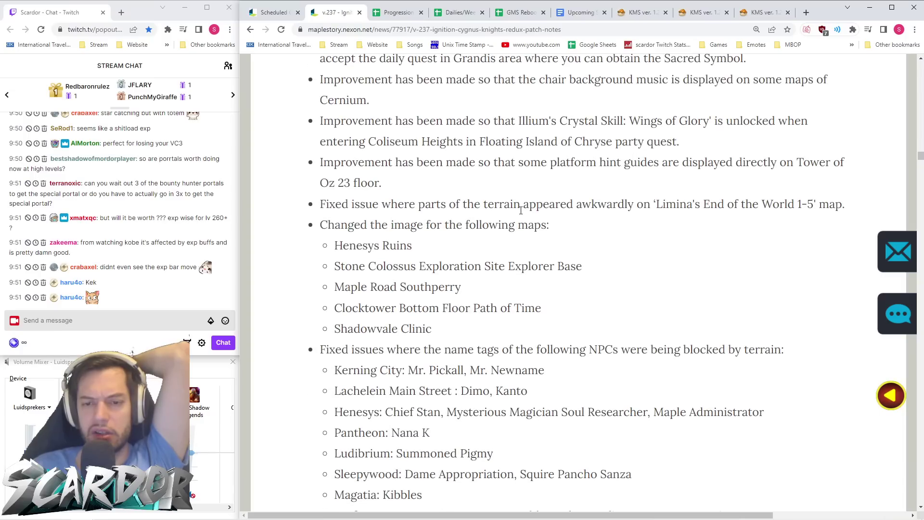
{"action": "scroll", "coordinate": [521, 210], "scroll_direction": "down", "scroll_amount": 3}
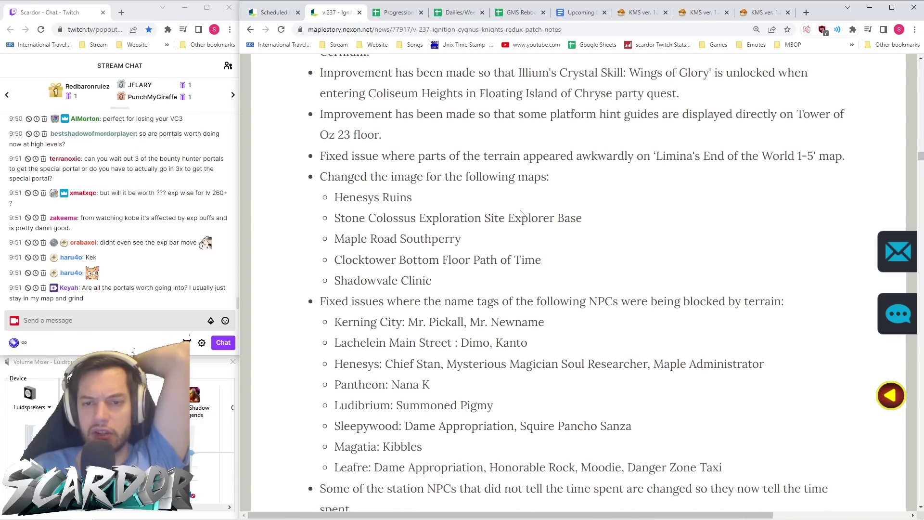
{"action": "scroll", "coordinate": [510, 194], "scroll_direction": "down", "scroll_amount": 5}
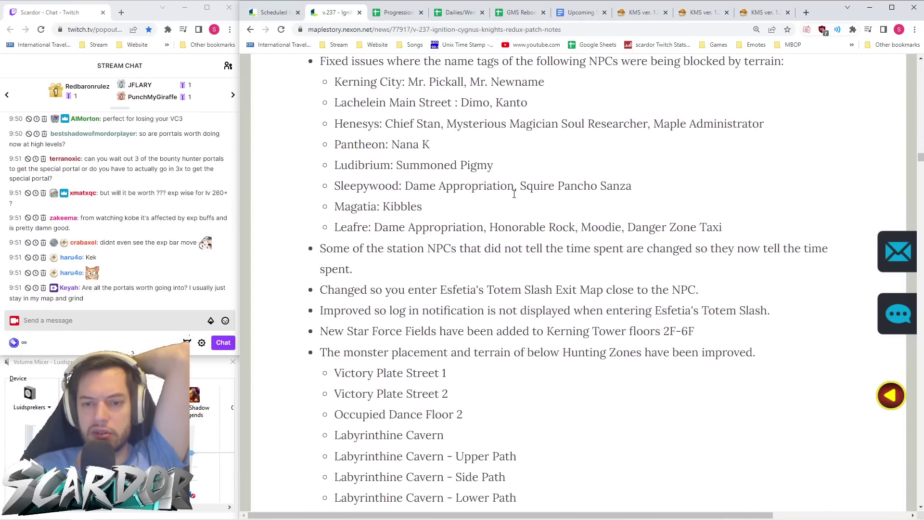
{"action": "scroll", "coordinate": [514, 194], "scroll_direction": "down", "scroll_amount": 2}
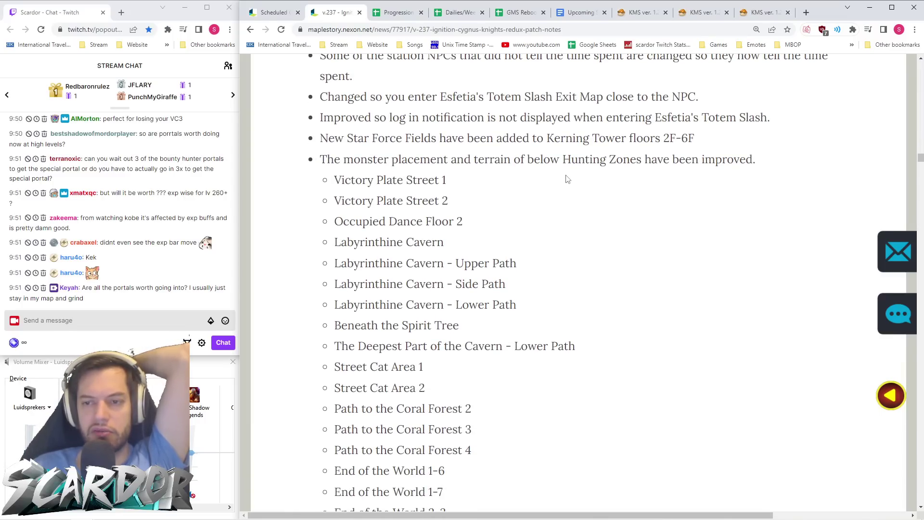
{"action": "scroll", "coordinate": [452, 167], "scroll_direction": "down", "scroll_amount": 2}
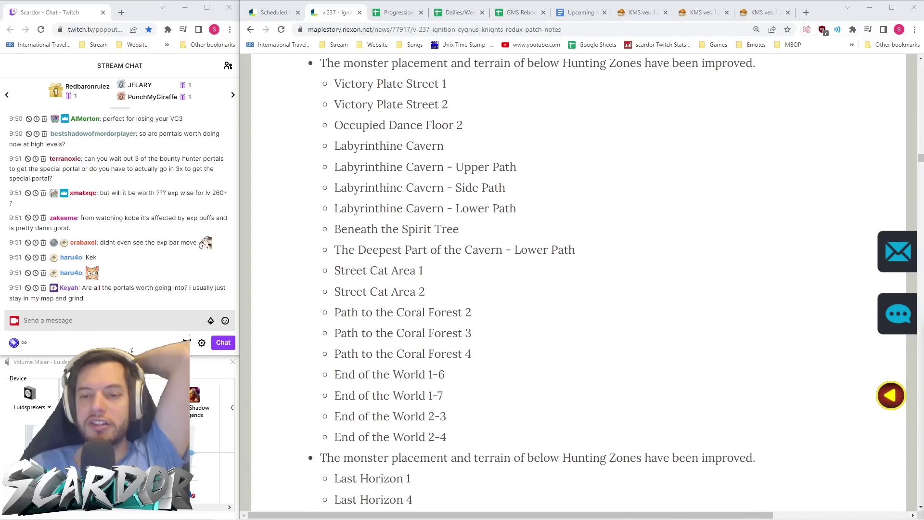
- Highlight the improved hunting zone names, then clear the selection
{"action": "left_click", "coordinate": [596, 264]}
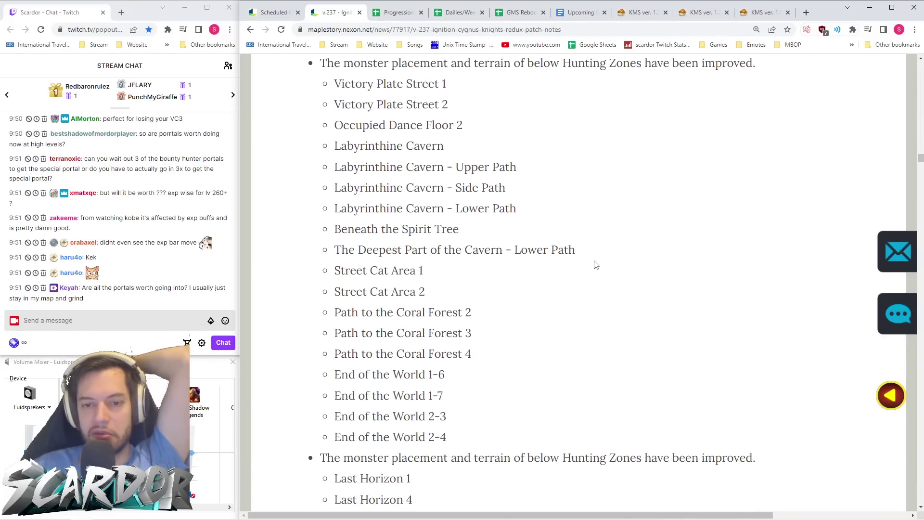
{"action": "scroll", "coordinate": [528, 130], "scroll_direction": "up", "scroll_amount": 1}
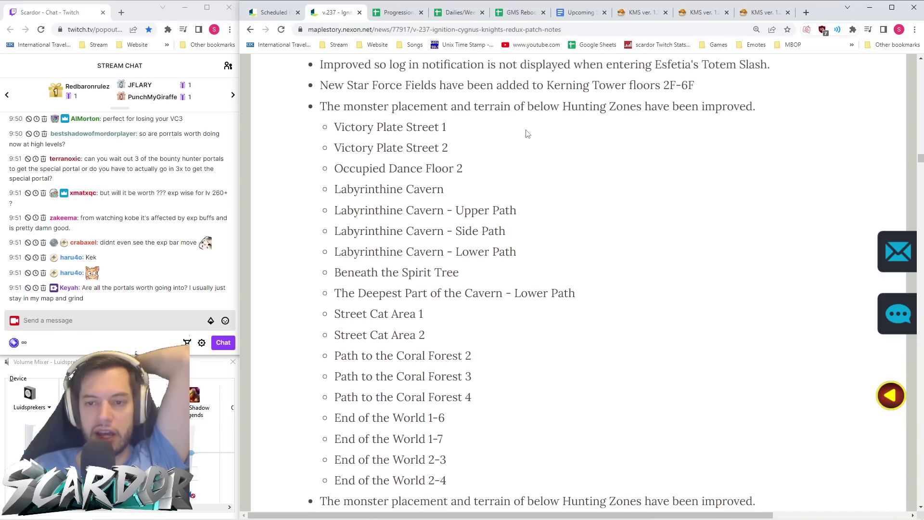
{"action": "scroll", "coordinate": [511, 157], "scroll_direction": "down", "scroll_amount": 2}
{"action": "left_click_drag", "start_coordinate": [485, 393], "coordinate": [335, 113]}
{"action": "scroll", "coordinate": [366, 157], "scroll_direction": "up", "scroll_amount": 2}
{"action": "left_click", "coordinate": [511, 152]}
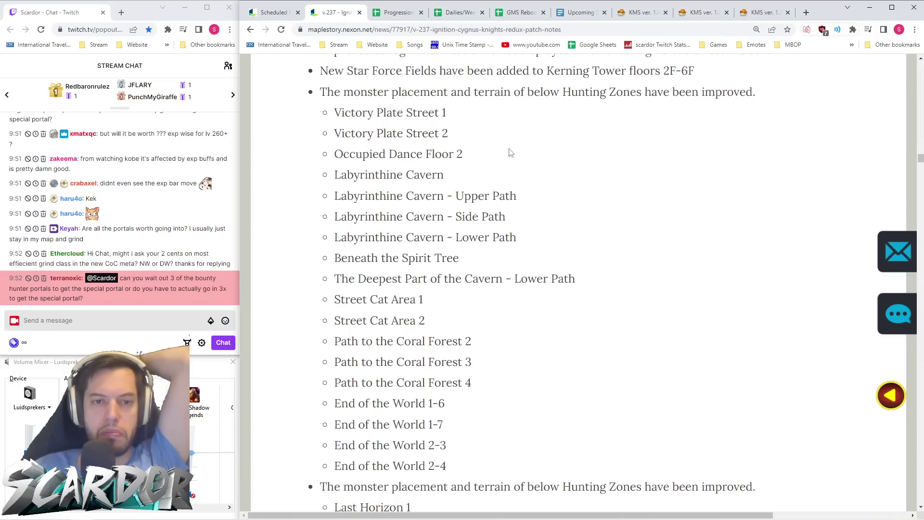
- Scroll back over the improved Hunting Zones list to review it
{"action": "scroll", "coordinate": [161, 227], "scroll_direction": "up", "scroll_amount": 5}
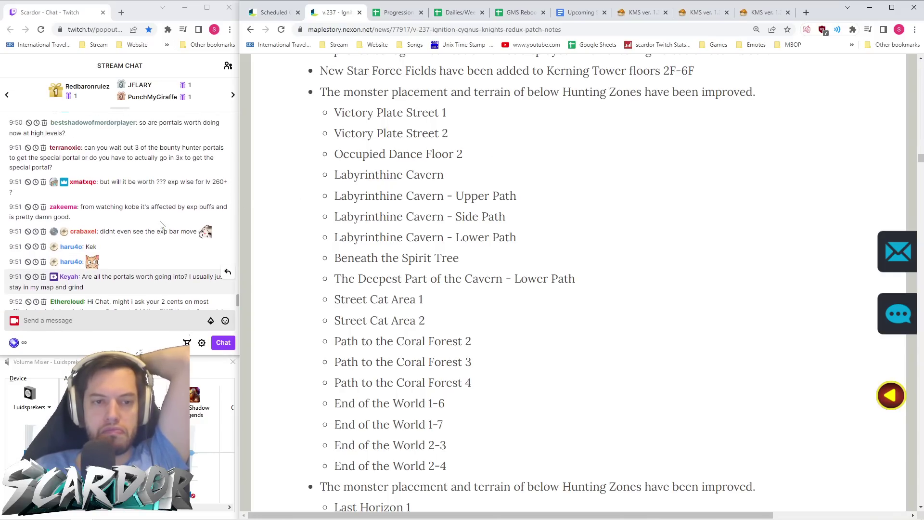
{"action": "scroll", "coordinate": [205, 274], "scroll_direction": "up", "scroll_amount": 1}
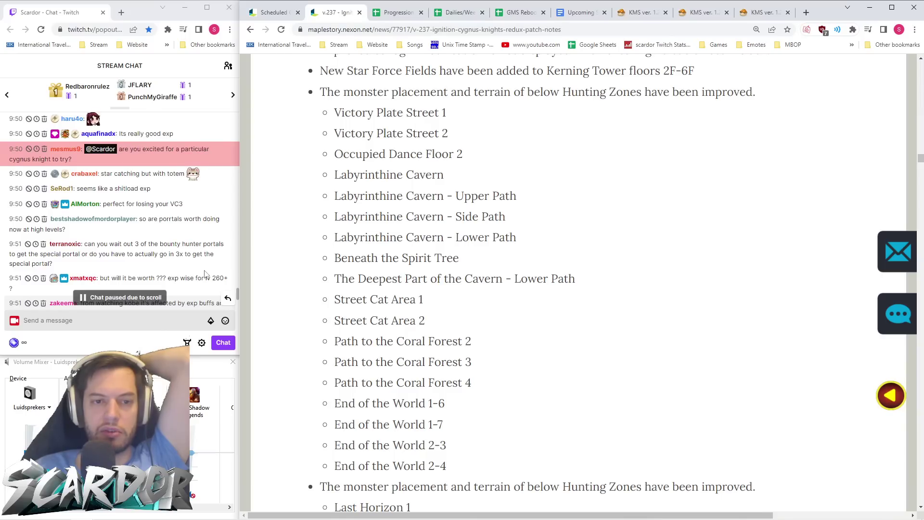
{"action": "scroll", "coordinate": [204, 274], "scroll_direction": "down", "scroll_amount": 1}
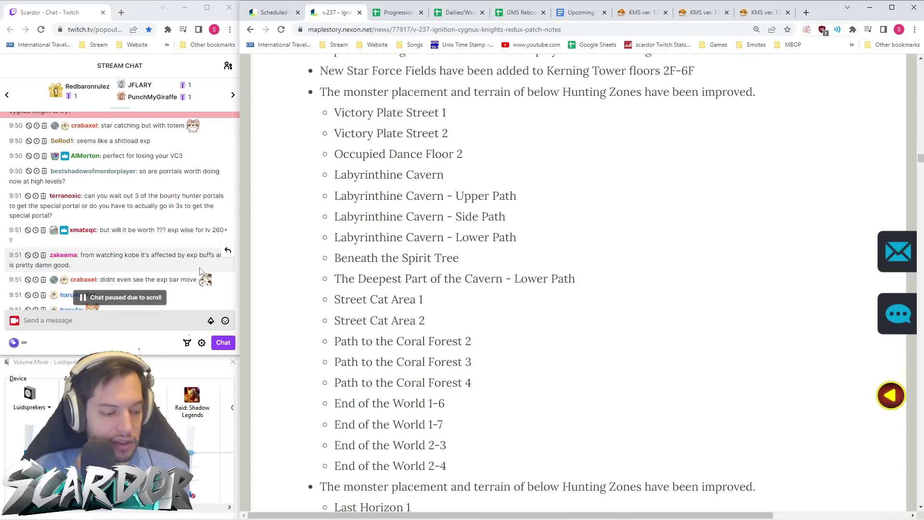
{"action": "scroll", "coordinate": [198, 263], "scroll_direction": "down", "scroll_amount": 1}
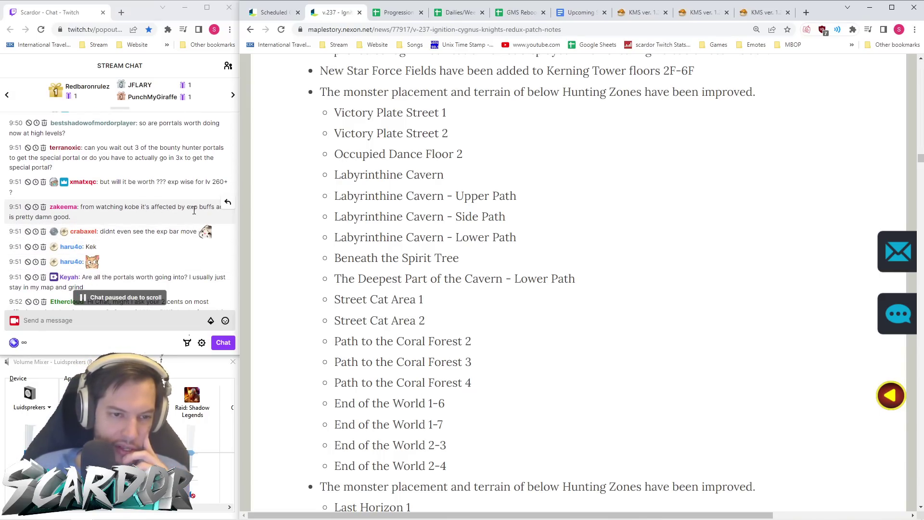
{"action": "scroll", "coordinate": [153, 227], "scroll_direction": "down", "scroll_amount": 1}
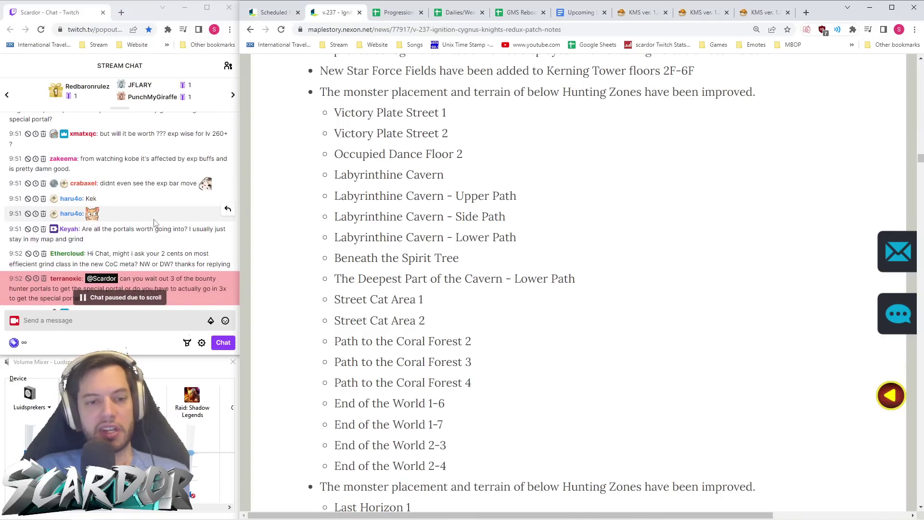
- Scroll the patch notes down to the next Hunting Zones list, with Last Horizon and Mysterious Fog
{"action": "scroll", "coordinate": [194, 250], "scroll_direction": "down", "scroll_amount": 1}
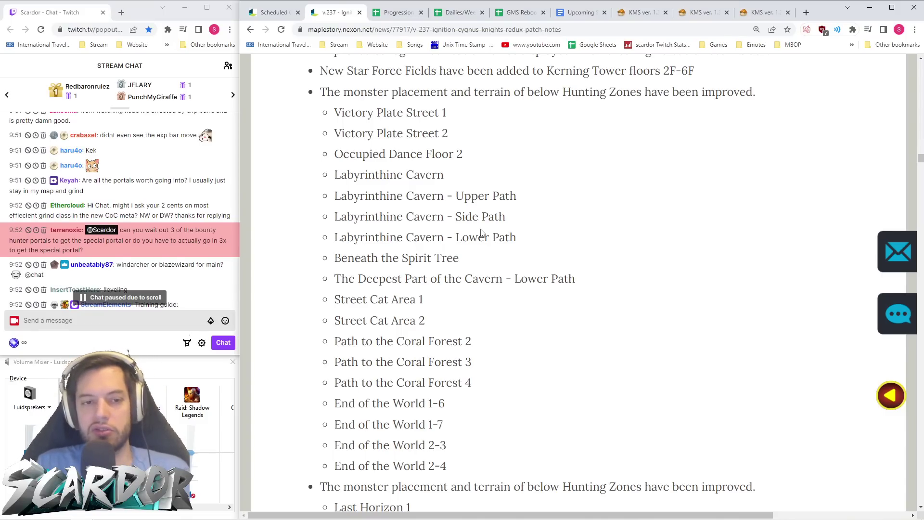
{"action": "scroll", "coordinate": [160, 193], "scroll_direction": "down", "scroll_amount": 3}
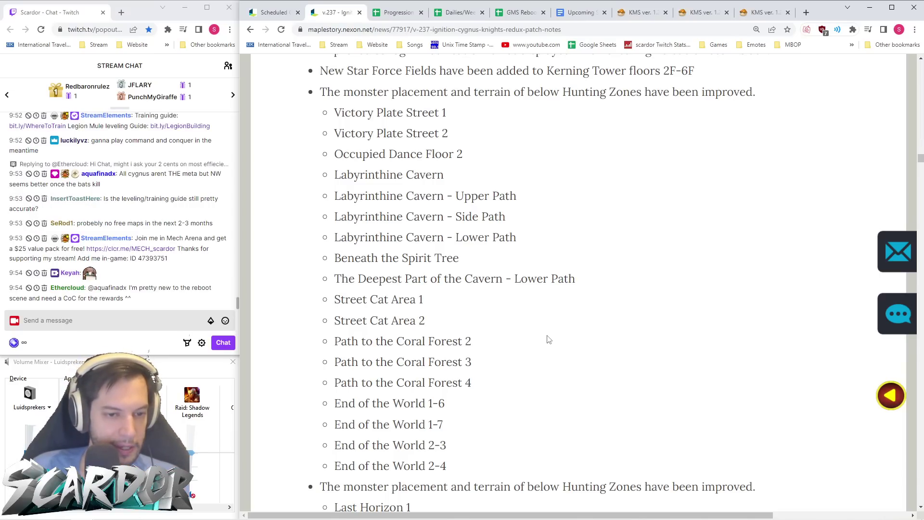
{"action": "scroll", "coordinate": [549, 339], "scroll_direction": "down", "scroll_amount": 2}
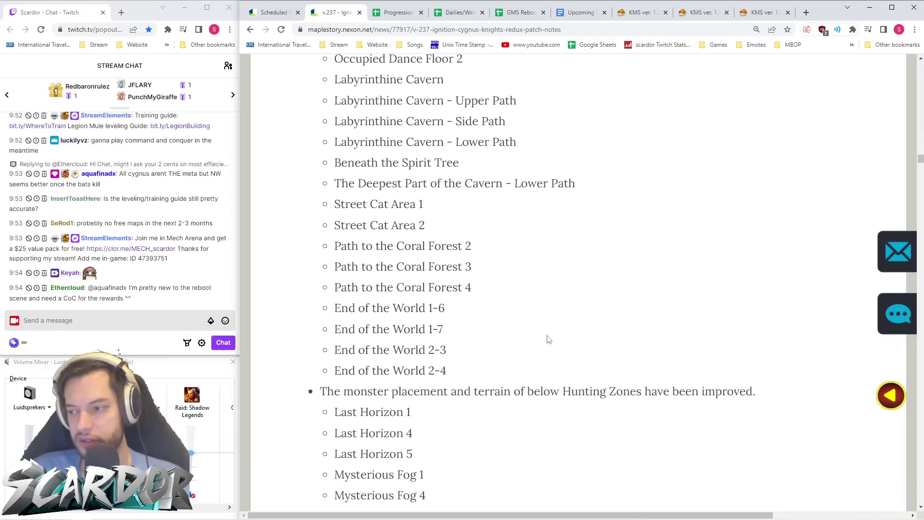
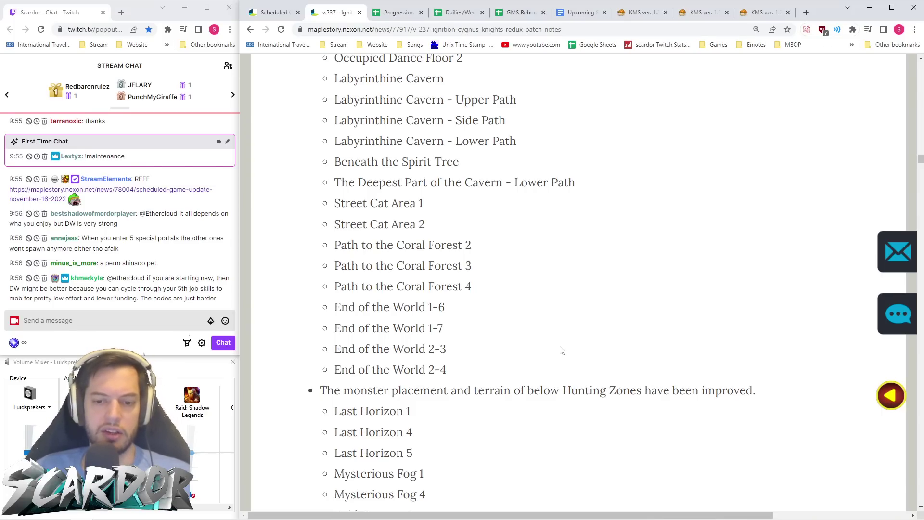
- Scroll the v.237 patch notes past the improved Hunting Zones list to the Other Changes heading
{"action": "scroll", "coordinate": [547, 343], "scroll_direction": "down", "scroll_amount": 4}
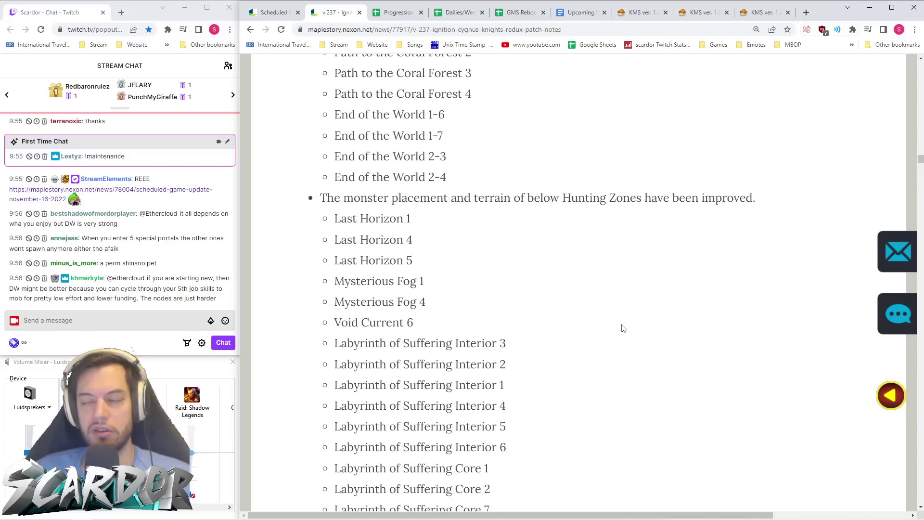
{"action": "scroll", "coordinate": [614, 334], "scroll_direction": "up", "scroll_amount": 14}
{"action": "scroll", "coordinate": [614, 333], "scroll_direction": "up", "scroll_amount": 6}
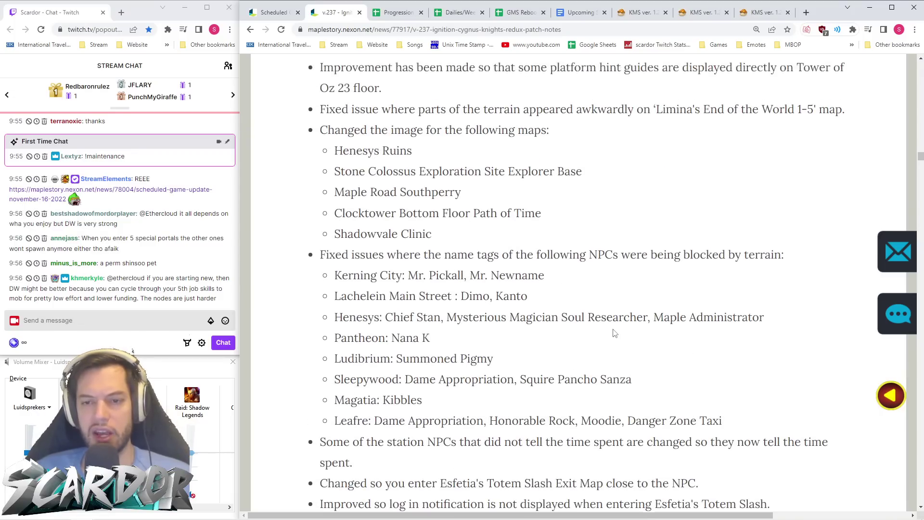
{"action": "scroll", "coordinate": [615, 332], "scroll_direction": "down", "scroll_amount": 20}
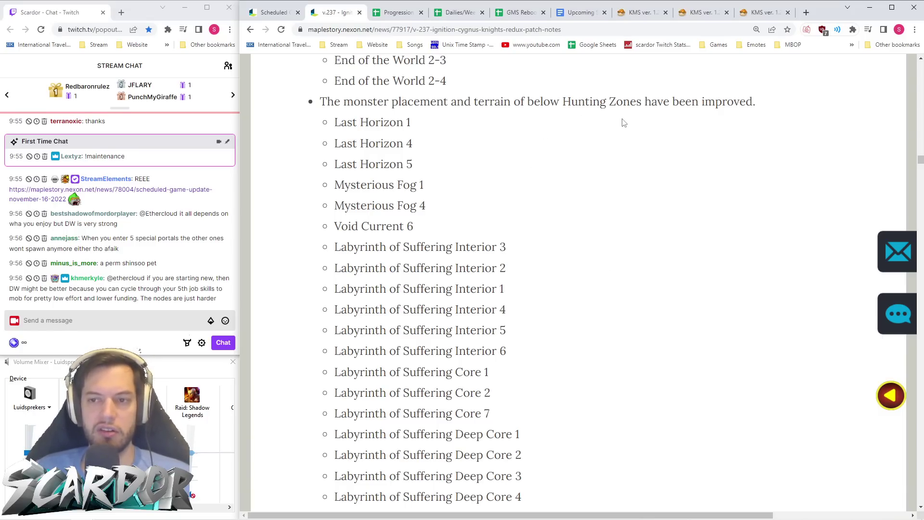
{"action": "scroll", "coordinate": [692, 120], "scroll_direction": "down", "scroll_amount": 13}
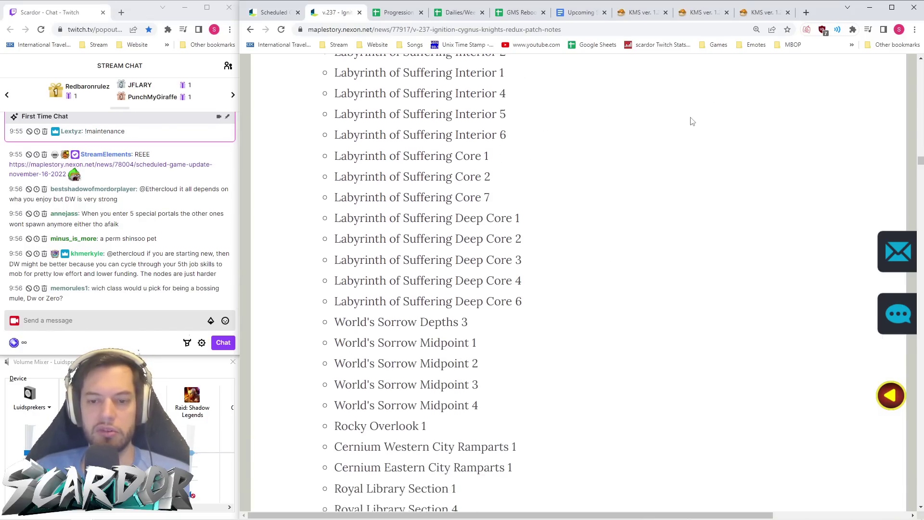
{"action": "scroll", "coordinate": [692, 121], "scroll_direction": "down", "scroll_amount": 6}
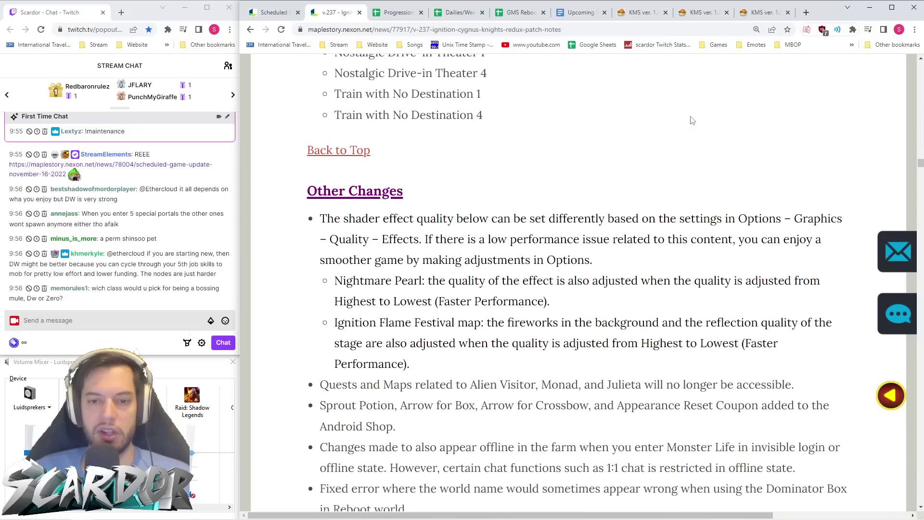
{"action": "scroll", "coordinate": [692, 118], "scroll_direction": "down", "scroll_amount": 1}
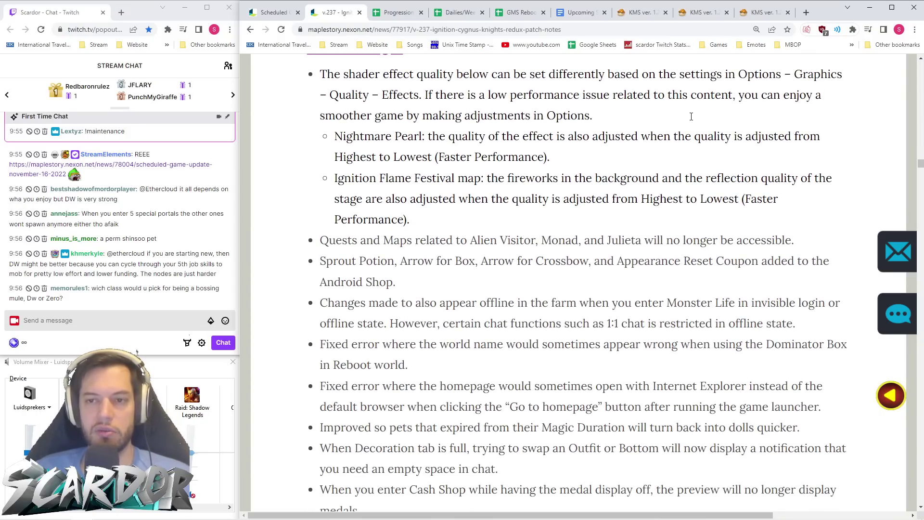
{"action": "scroll", "coordinate": [692, 120], "scroll_direction": "up", "scroll_amount": 1}
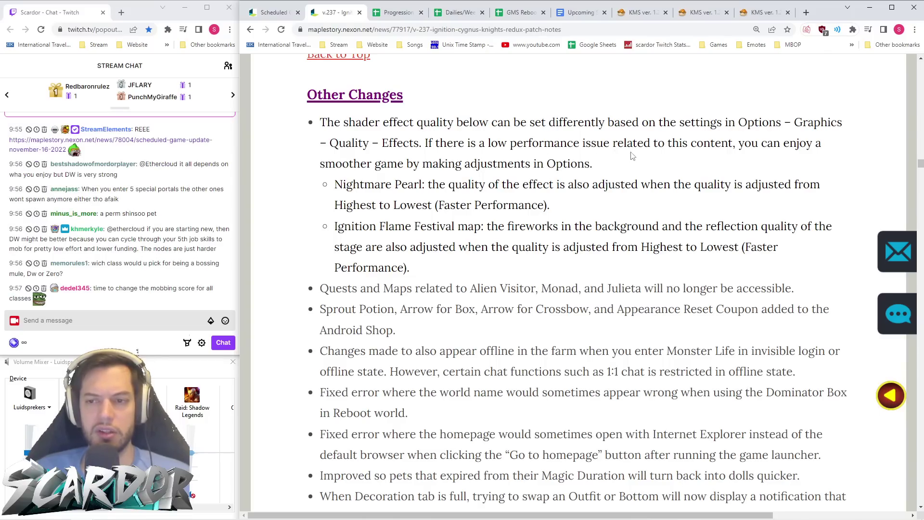
- Highlight the Nightmare Pearl and shader quality notes, then scroll down to the Alien Visitor, Monad and Julieta bullet
{"action": "left_click_drag", "start_coordinate": [587, 210], "coordinate": [310, 163]}
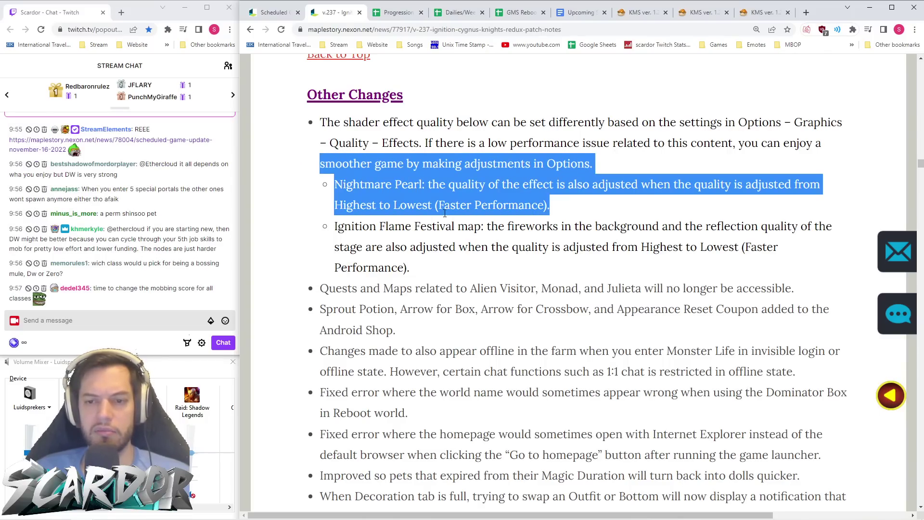
{"action": "left_click", "coordinate": [475, 221]}
{"action": "left_click_drag", "start_coordinate": [436, 278], "coordinate": [275, 151]}
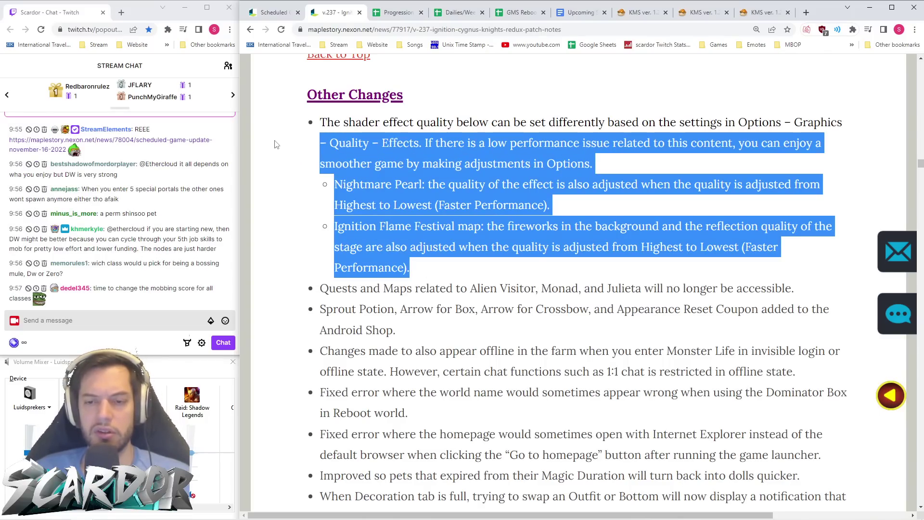
{"action": "left_click", "coordinate": [404, 205]}
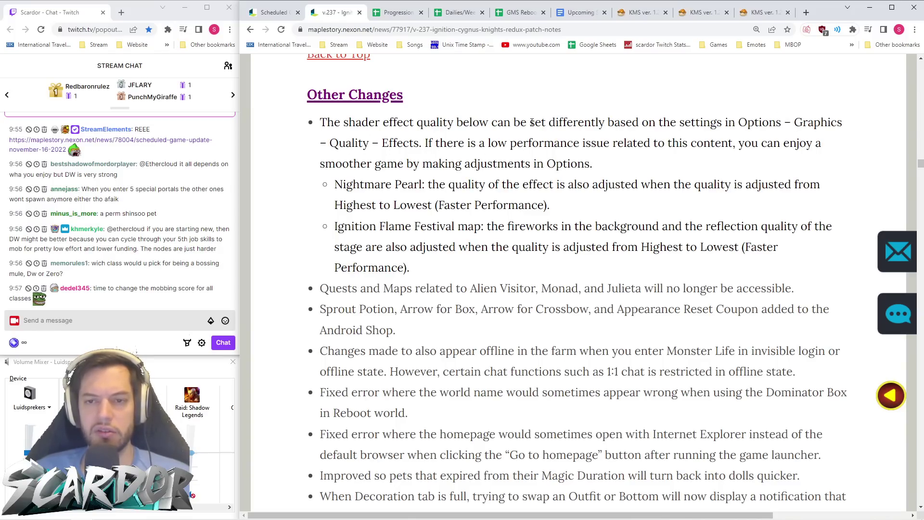
{"action": "scroll", "coordinate": [545, 169], "scroll_direction": "down", "scroll_amount": 1}
{"action": "scroll", "coordinate": [545, 169], "scroll_direction": "down", "scroll_amount": 3}
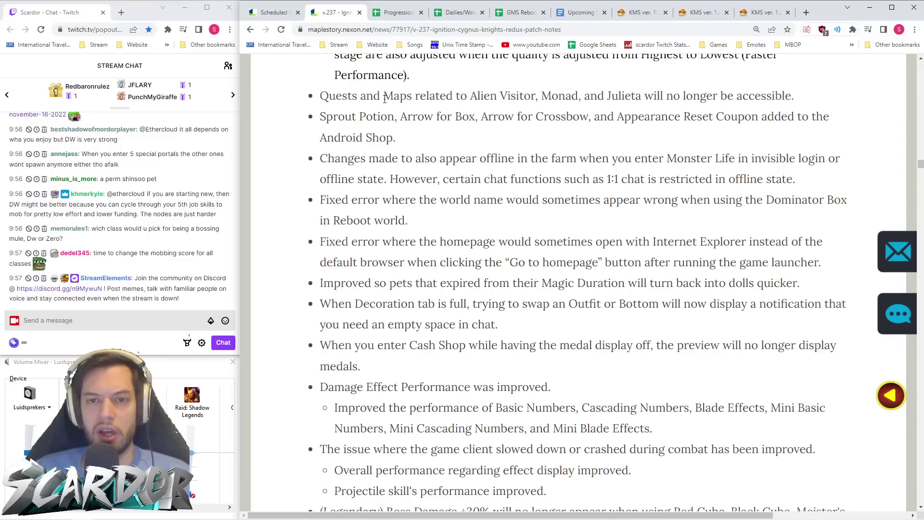
- Highlight the Alien Visitor, Monad and Julieta bullet, then snip the Arrow for Box line
{"action": "left_click_drag", "start_coordinate": [313, 98], "coordinate": [811, 98]}
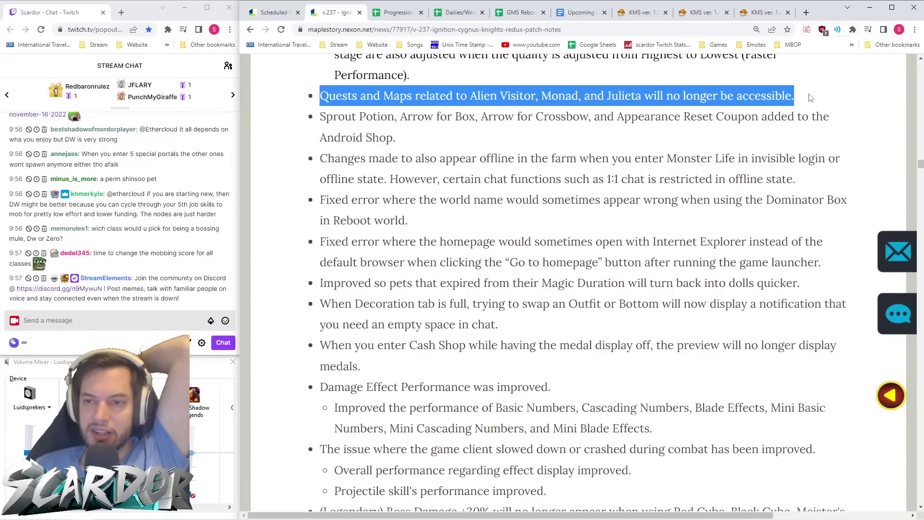
{"action": "left_click", "coordinate": [779, 140]}
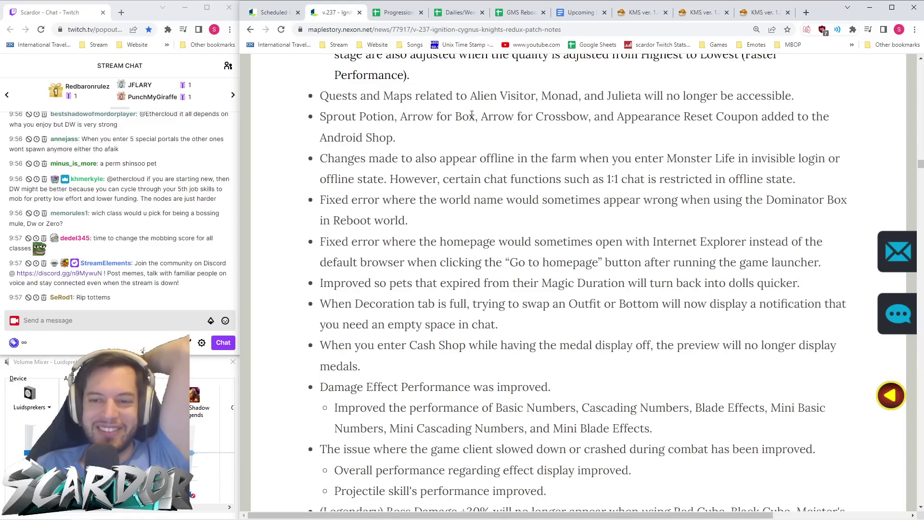
{"action": "left_click_drag", "start_coordinate": [470, 117], "coordinate": [475, 117]}
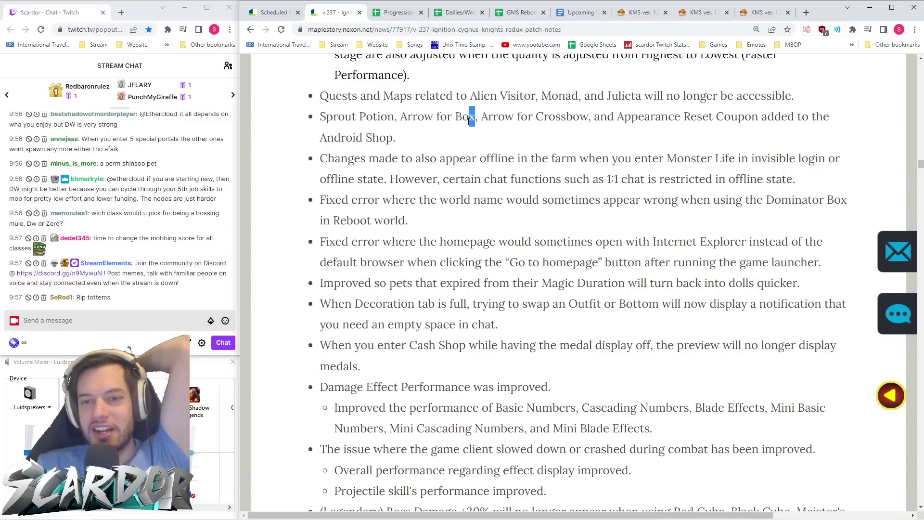
{"action": "left_click", "coordinate": [470, 119]}
{"action": "left_click_drag", "start_coordinate": [475, 118], "coordinate": [470, 117]}
{"action": "left_click", "coordinate": [480, 128]}
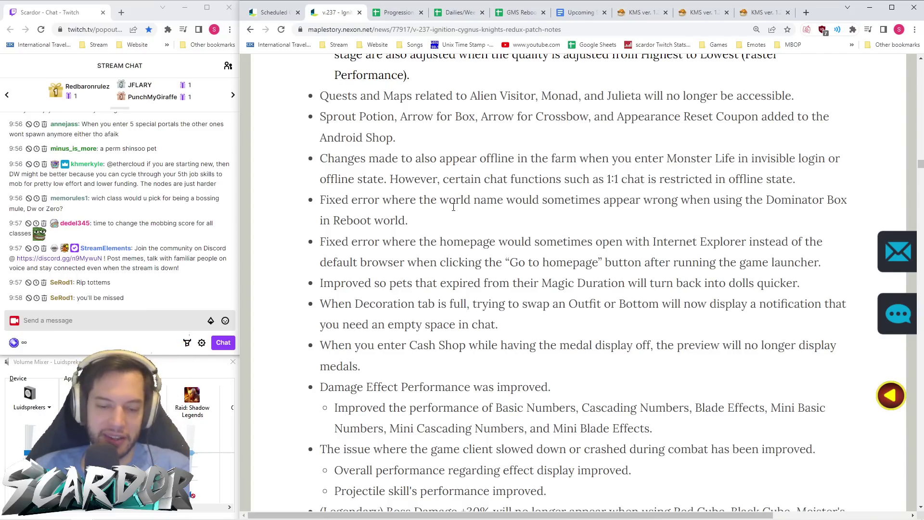
{"action": "key", "text": "super+shift+s"}
{"action": "left_click_drag", "start_coordinate": [386, 132], "coordinate": [484, 101]}
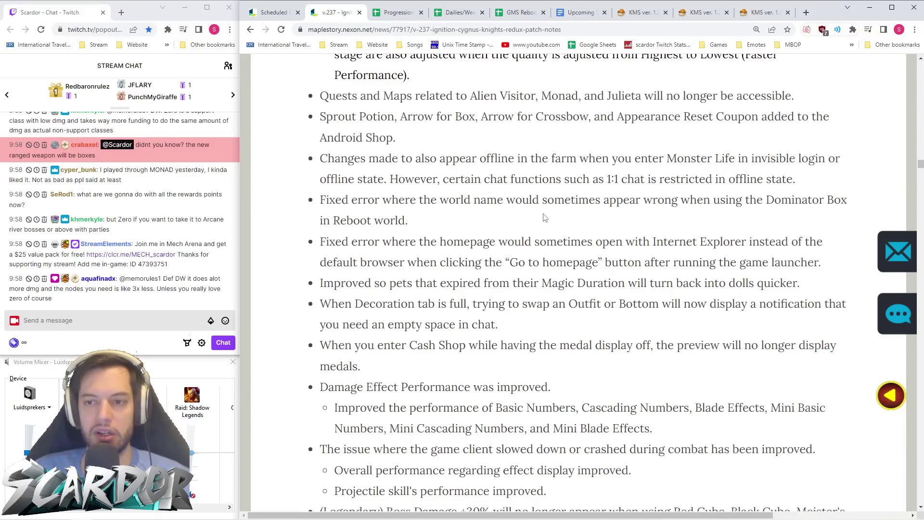
- Scroll down to the (Legendary) Boss Damage +30% cube removal, Magnificent Soul and Wild Totems notes
{"action": "scroll", "coordinate": [464, 182], "scroll_direction": "down", "scroll_amount": 1}
{"action": "scroll", "coordinate": [463, 182], "scroll_direction": "down", "scroll_amount": 1}
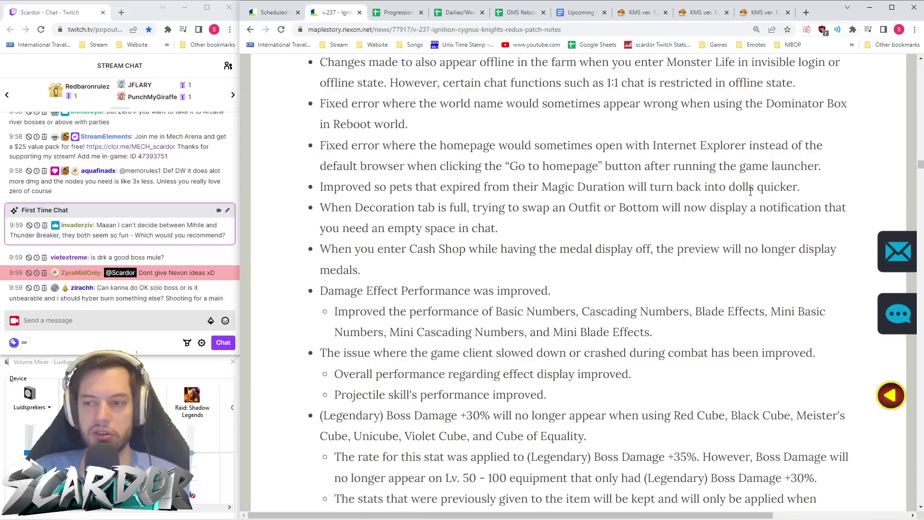
{"action": "scroll", "coordinate": [415, 182], "scroll_direction": "down", "scroll_amount": 1}
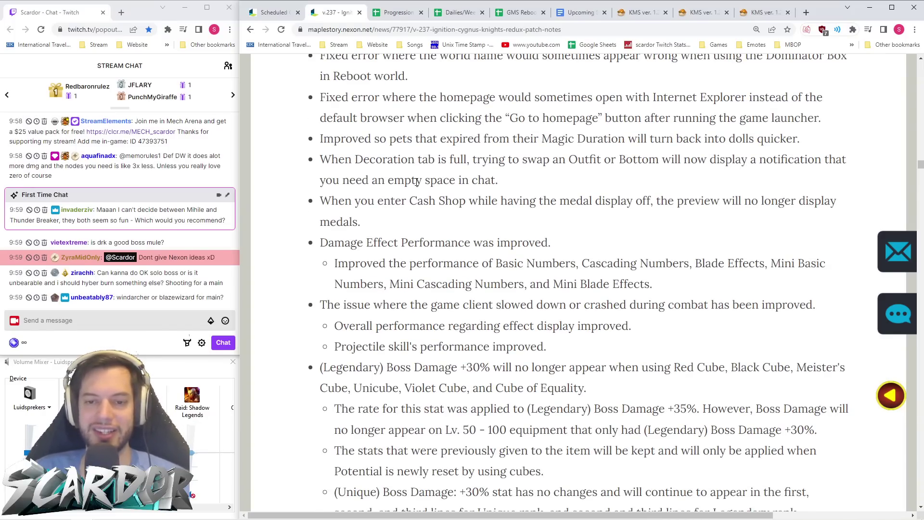
{"action": "scroll", "coordinate": [417, 182], "scroll_direction": "down", "scroll_amount": 2}
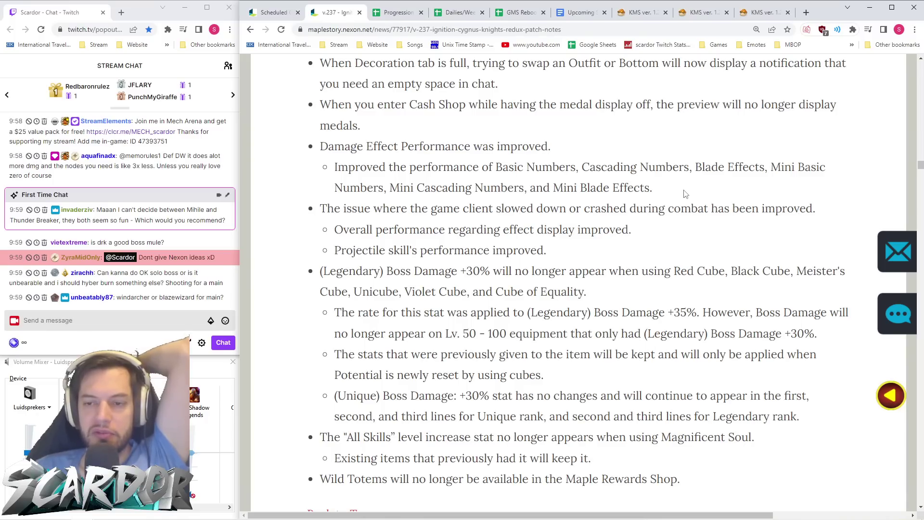
{"action": "scroll", "coordinate": [686, 194], "scroll_direction": "down", "scroll_amount": 1}
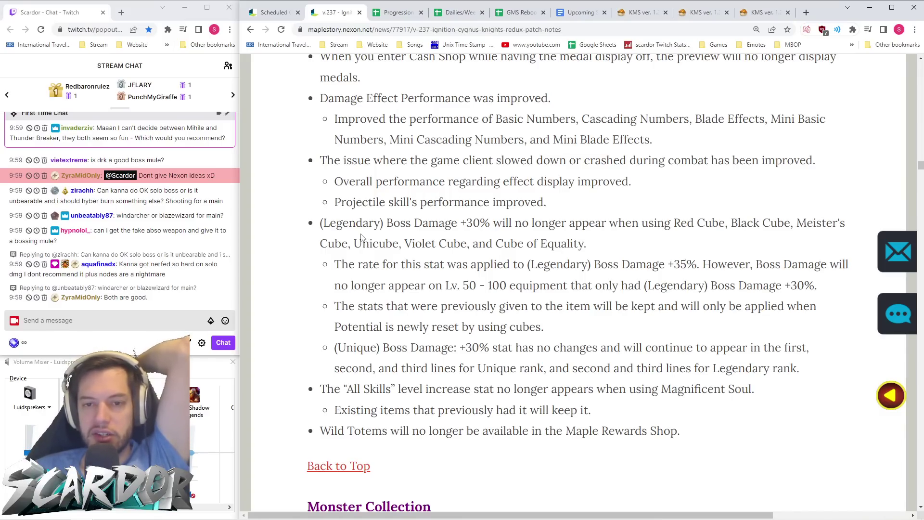
{"action": "scroll", "coordinate": [507, 223], "scroll_direction": "down", "scroll_amount": 1}
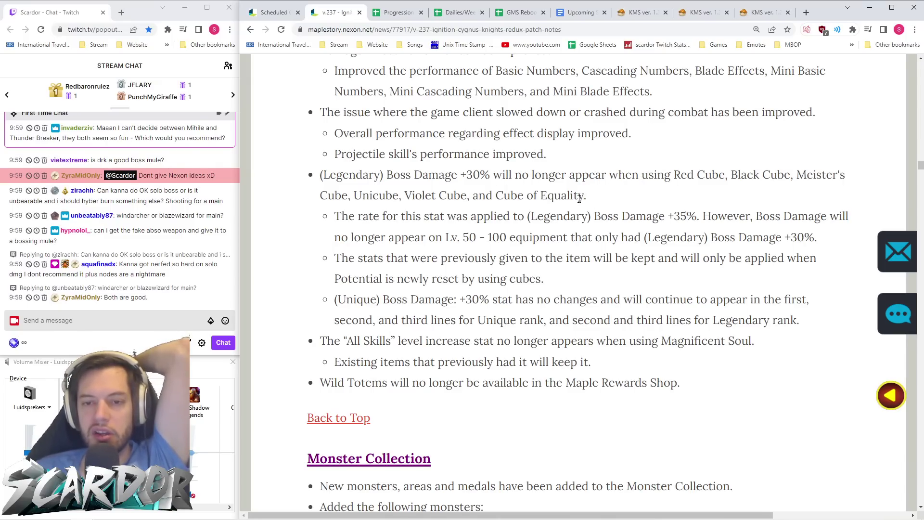
- Highlight the (Legendary) Boss Damage +30% bullet, then scroll to the Victoria Island Monster Collection list
{"action": "left_click_drag", "start_coordinate": [608, 196], "coordinate": [299, 182]}
{"action": "left_click", "coordinate": [305, 175]}
{"action": "left_click_drag", "start_coordinate": [618, 195], "coordinate": [465, 175]}
{"action": "left_click", "coordinate": [636, 198]}
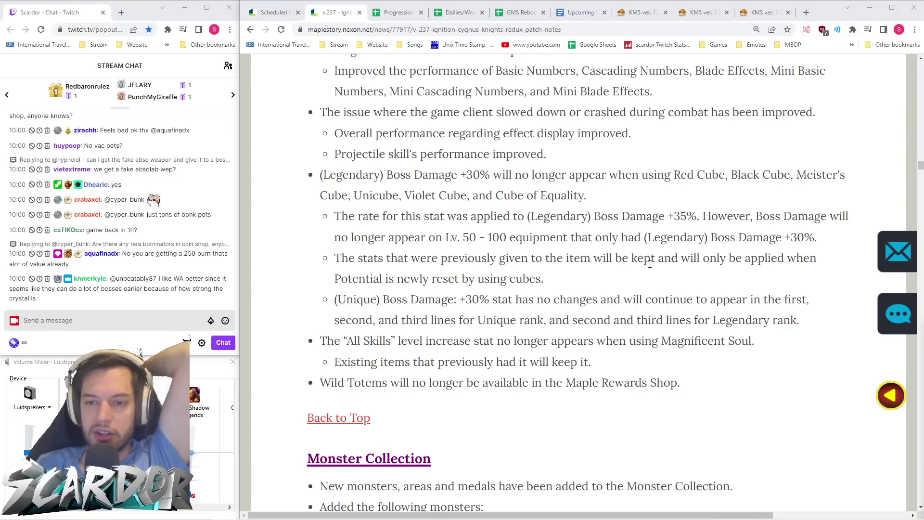
{"action": "scroll", "coordinate": [616, 284], "scroll_direction": "down", "scroll_amount": 2}
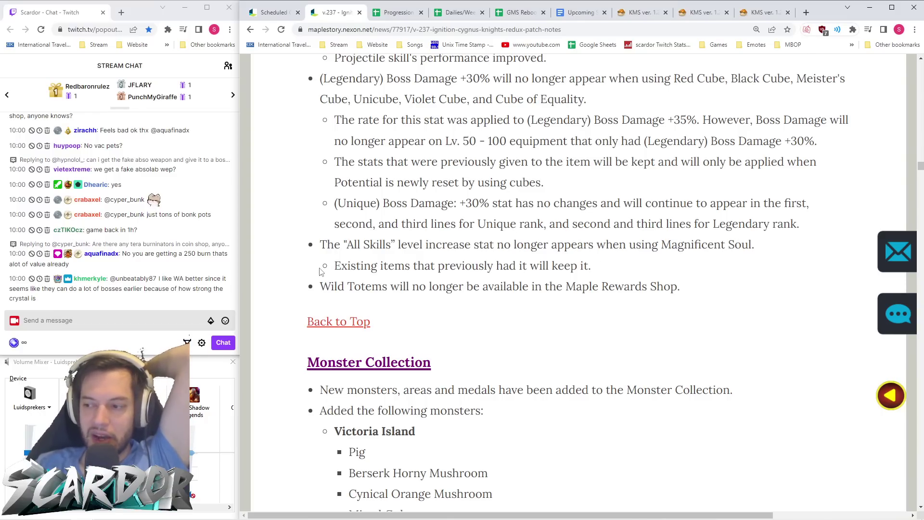
- Highlight the Wild Totems line and capture it as a screen snip
{"action": "left_click_drag", "start_coordinate": [702, 292], "coordinate": [317, 287]}
{"action": "left_click", "coordinate": [471, 351]}
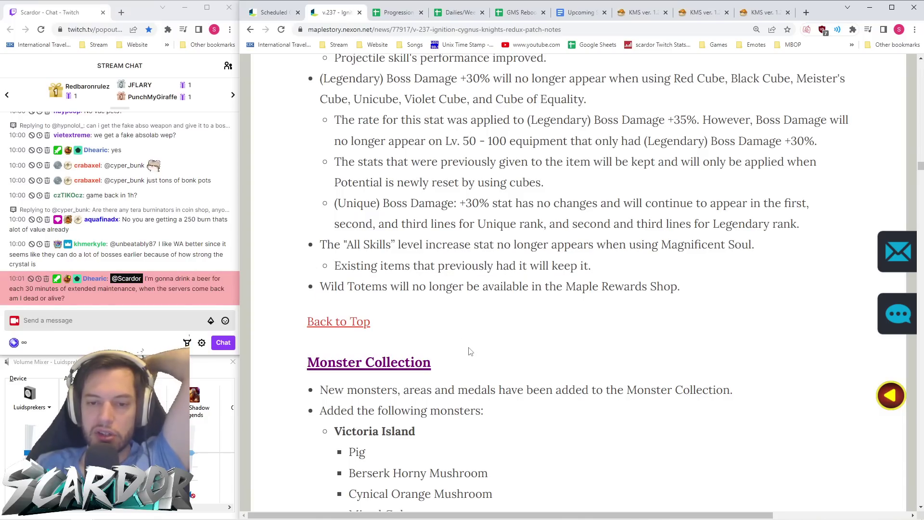
{"action": "key", "text": "super+shift+s"}
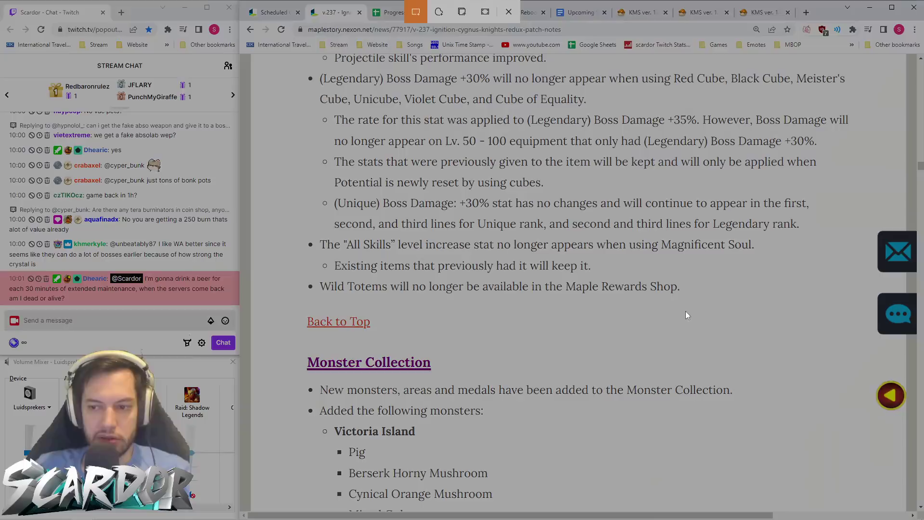
{"action": "left_click_drag", "start_coordinate": [700, 306], "coordinate": [288, 271]}
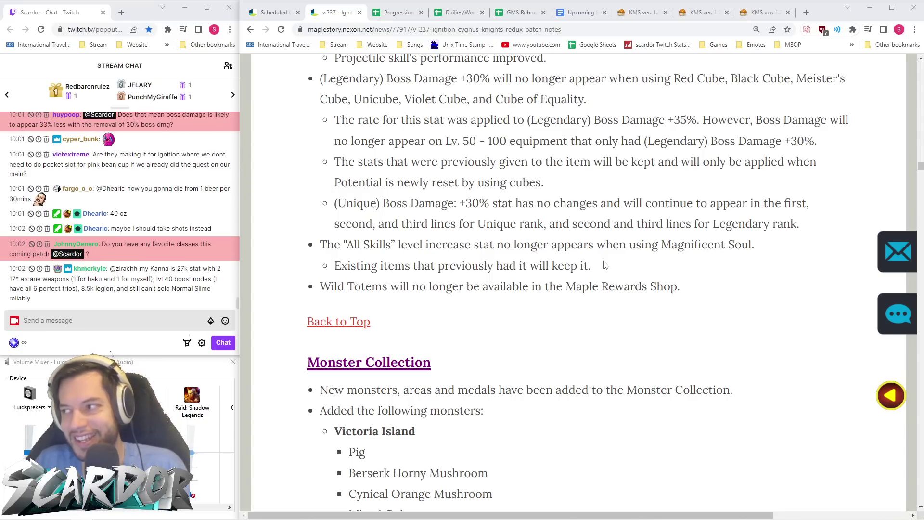
- Review the Boss Damage note on Lv. 50-100 equipment, then switch to the KMS ver. 1.2.368 blog post
{"action": "scroll", "coordinate": [164, 251], "scroll_direction": "up", "scroll_amount": 2}
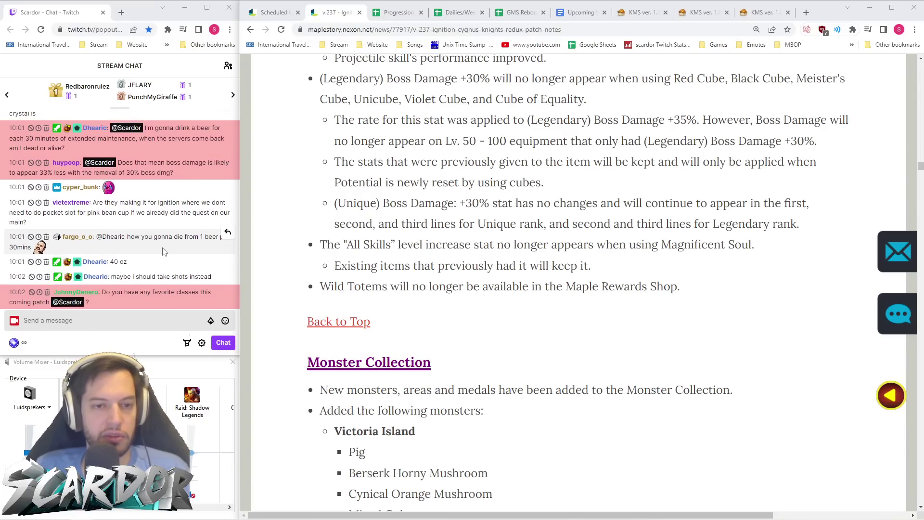
{"action": "scroll", "coordinate": [172, 253], "scroll_direction": "down", "scroll_amount": 3}
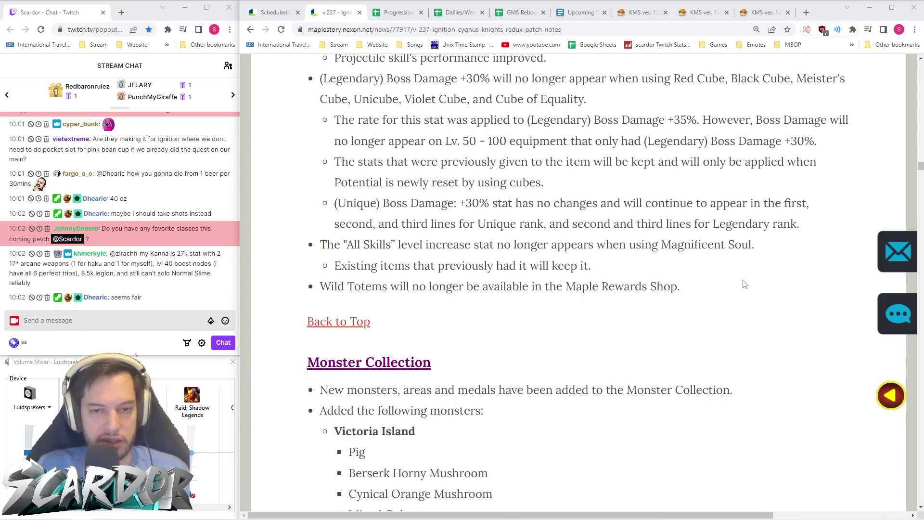
{"action": "left_click_drag", "start_coordinate": [431, 141], "coordinate": [523, 141]}
{"action": "left_click", "coordinate": [570, 173]}
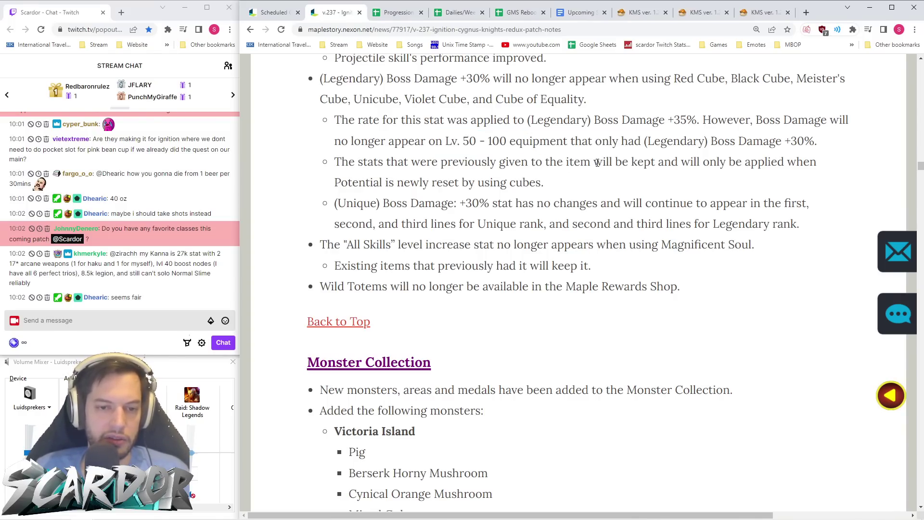
{"action": "scroll", "coordinate": [728, 196], "scroll_direction": "down", "scroll_amount": 2}
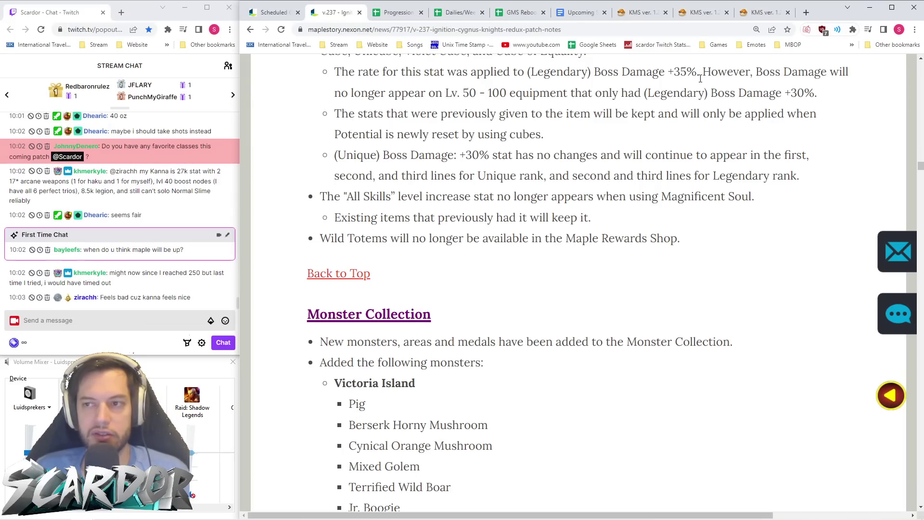
{"action": "left_click", "coordinate": [764, 14]}
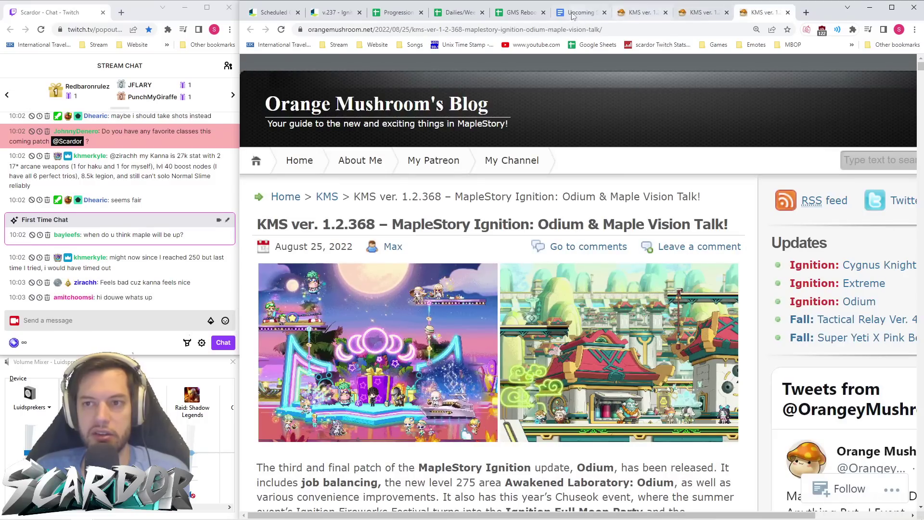
- Switch to the GMS Reboot spreadsheet and scroll down through each class's Classification rating
{"action": "left_click", "coordinate": [565, 14]}
{"action": "left_click", "coordinate": [521, 13]}
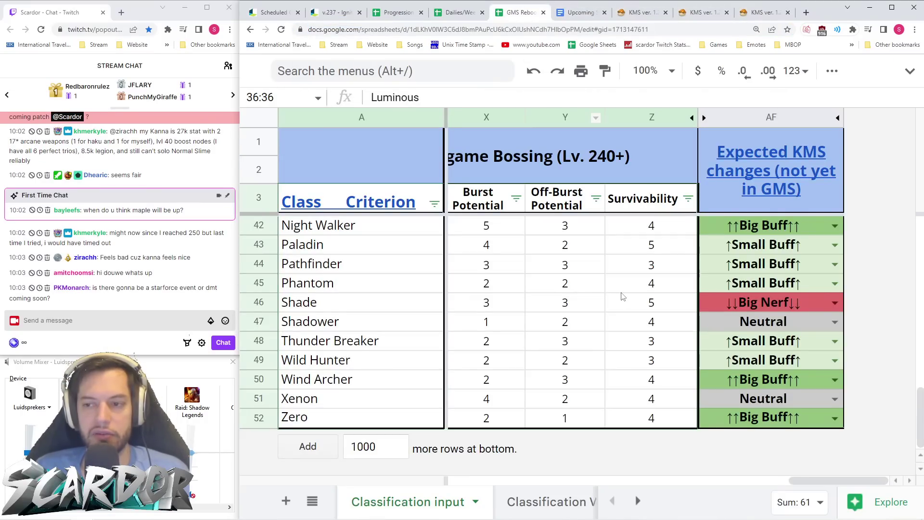
{"action": "scroll", "coordinate": [618, 301], "scroll_direction": "up", "scroll_amount": 7}
{"action": "scroll", "coordinate": [618, 305], "scroll_direction": "up", "scroll_amount": 5}
{"action": "scroll", "coordinate": [618, 306], "scroll_direction": "down", "scroll_amount": 2}
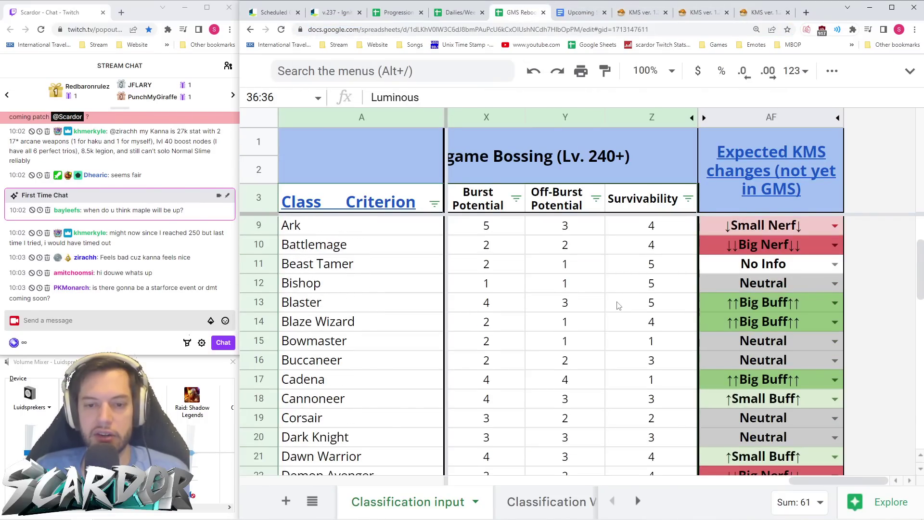
{"action": "scroll", "coordinate": [618, 306], "scroll_direction": "down", "scroll_amount": 2}
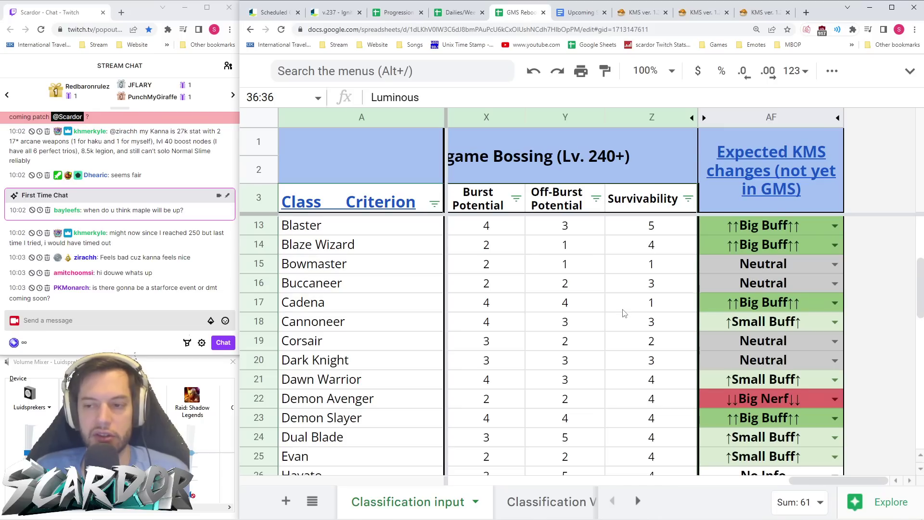
{"action": "scroll", "coordinate": [625, 313], "scroll_direction": "down", "scroll_amount": 1}
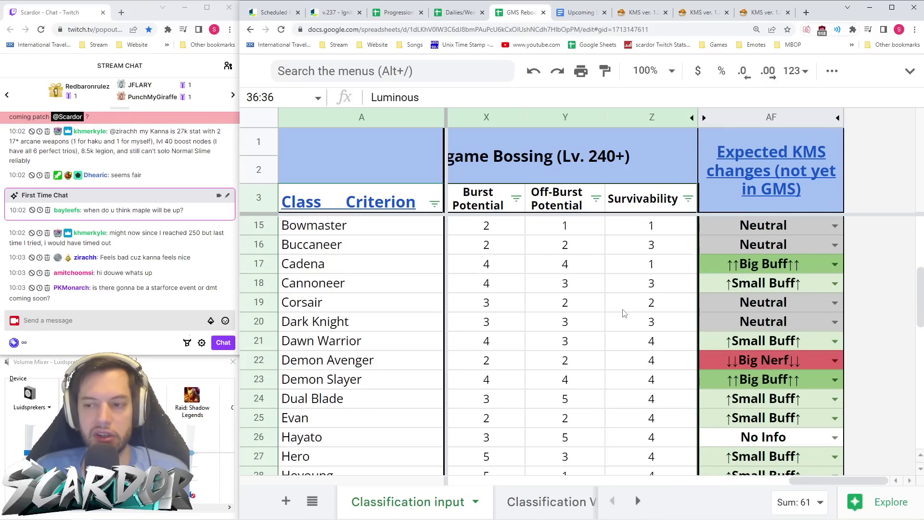
{"action": "scroll", "coordinate": [621, 310], "scroll_direction": "up", "scroll_amount": 3}
{"action": "scroll", "coordinate": [621, 311], "scroll_direction": "down", "scroll_amount": 2}
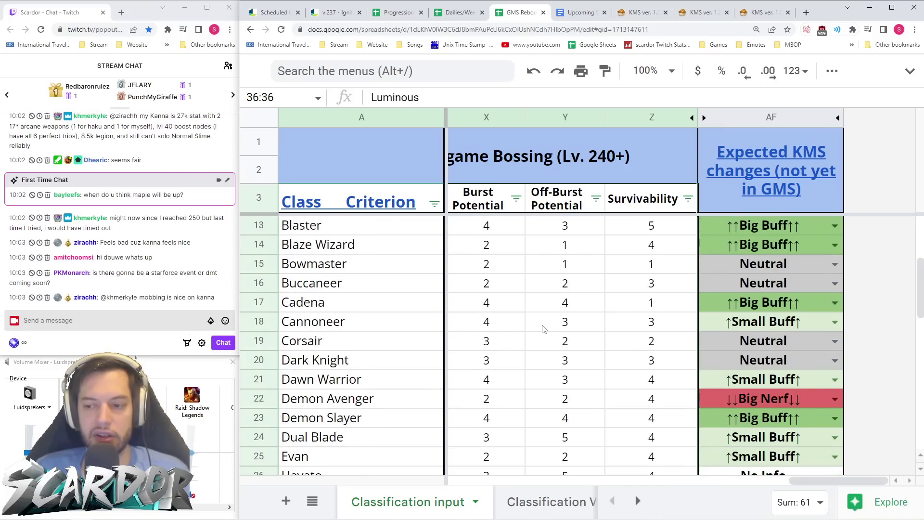
{"action": "scroll", "coordinate": [545, 329], "scroll_direction": "down", "scroll_amount": 2}
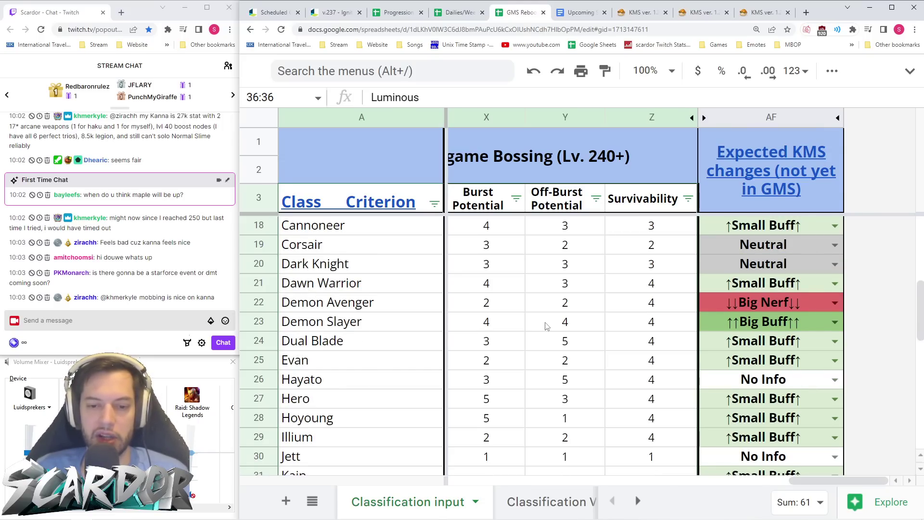
{"action": "scroll", "coordinate": [547, 326], "scroll_direction": "down", "scroll_amount": 6}
{"action": "scroll", "coordinate": [547, 327], "scroll_direction": "down", "scroll_amount": 3}
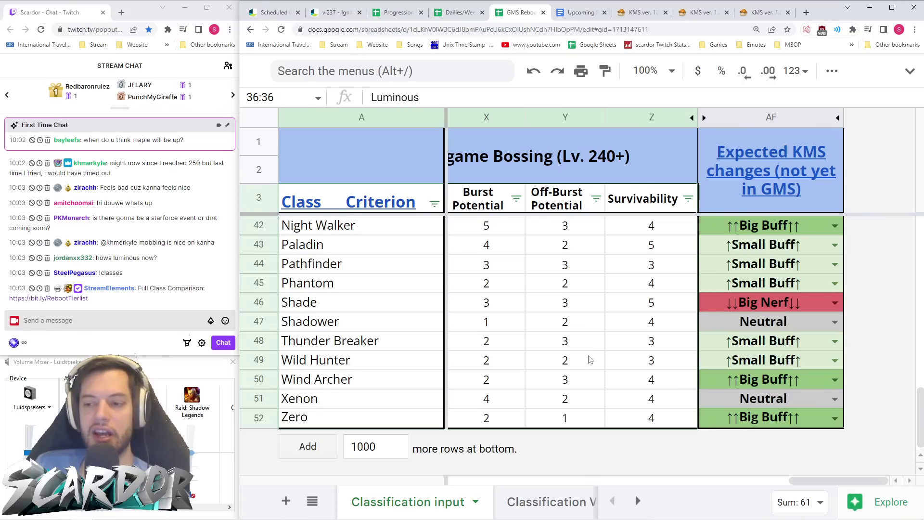
- Scroll back up through the class ratings, then return to the v.237 patch notes tab
{"action": "scroll", "coordinate": [591, 360], "scroll_direction": "up", "scroll_amount": 2}
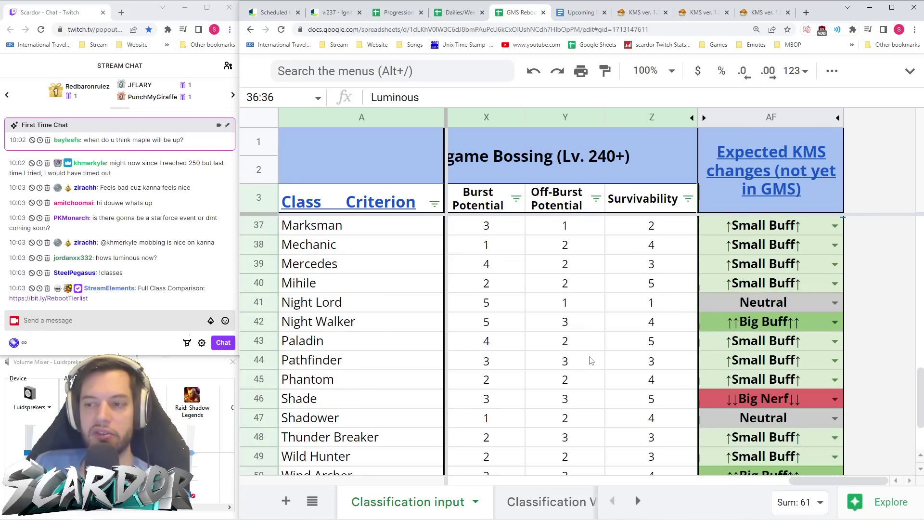
{"action": "scroll", "coordinate": [591, 360], "scroll_direction": "up", "scroll_amount": 3}
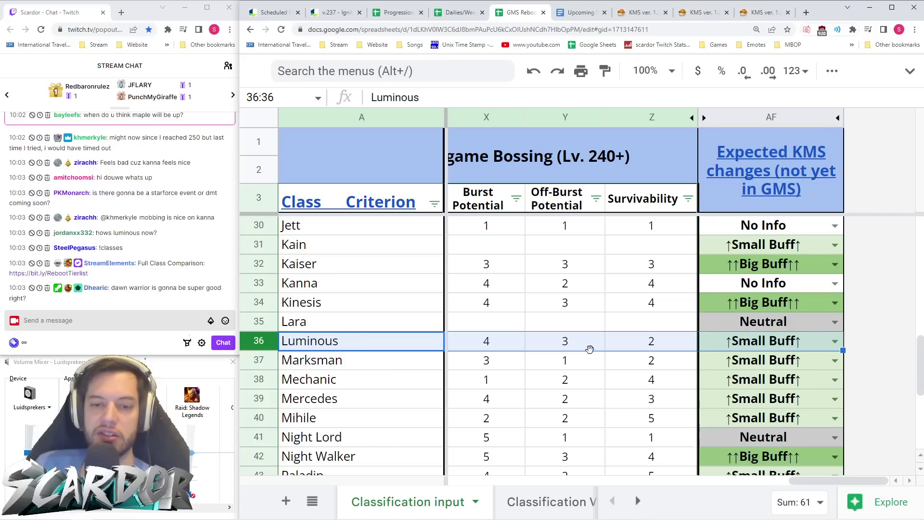
{"action": "scroll", "coordinate": [589, 351], "scroll_direction": "up", "scroll_amount": 5}
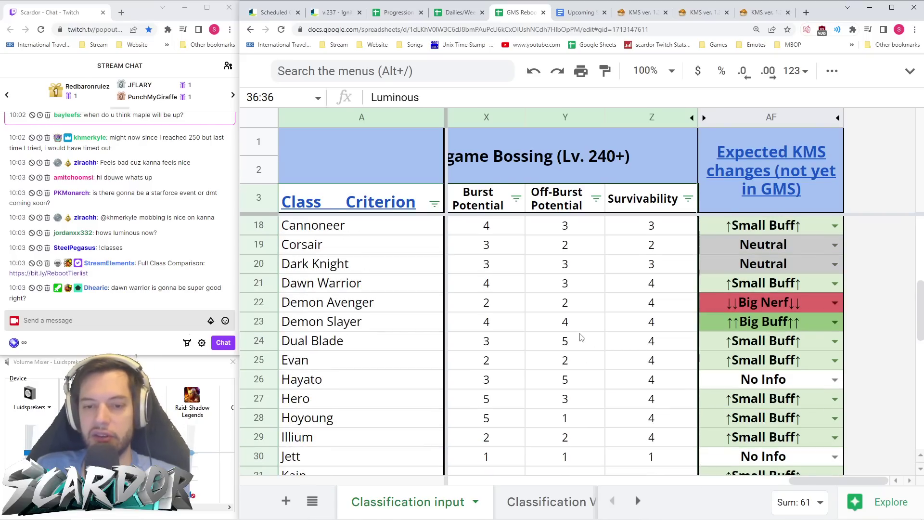
{"action": "scroll", "coordinate": [582, 338], "scroll_direction": "up", "scroll_amount": 3}
{"action": "scroll", "coordinate": [582, 338], "scroll_direction": "up", "scroll_amount": 3}
{"action": "scroll", "coordinate": [581, 338], "scroll_direction": "down", "scroll_amount": 1}
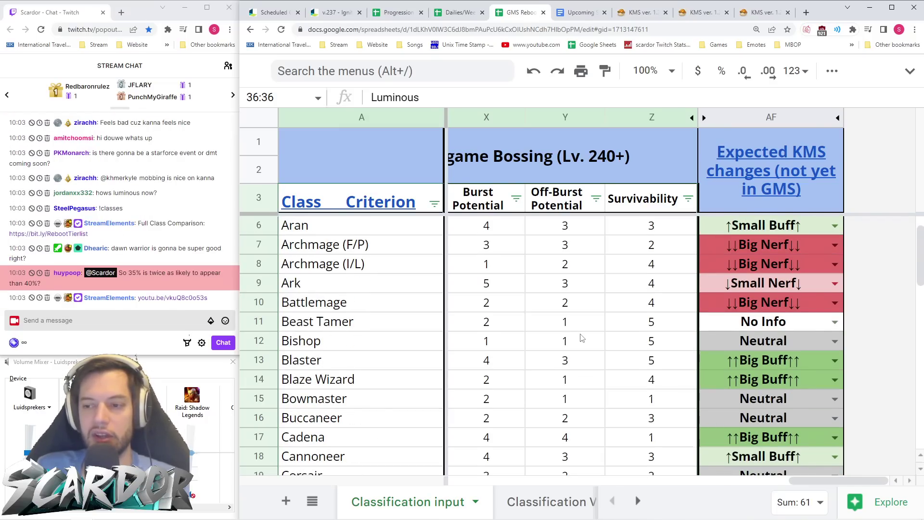
{"action": "scroll", "coordinate": [582, 338], "scroll_direction": "down", "scroll_amount": 2}
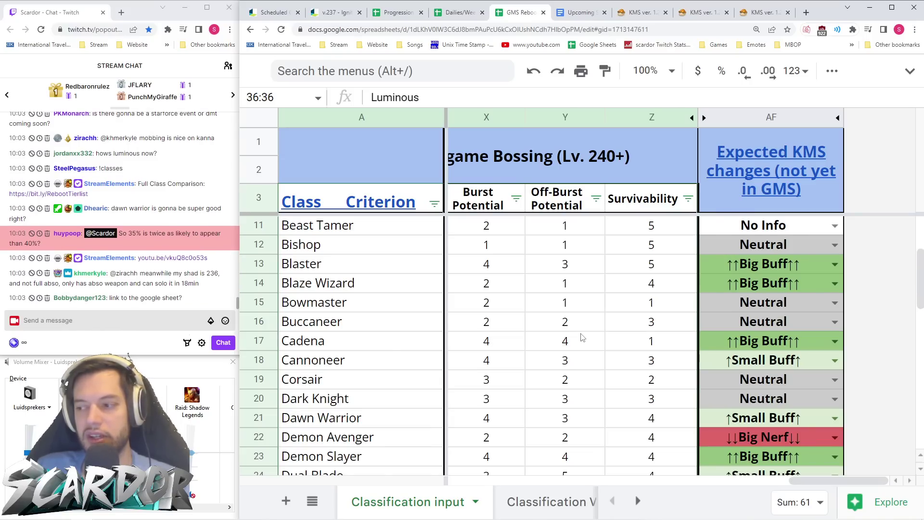
{"action": "scroll", "coordinate": [582, 337], "scroll_direction": "up", "scroll_amount": 3}
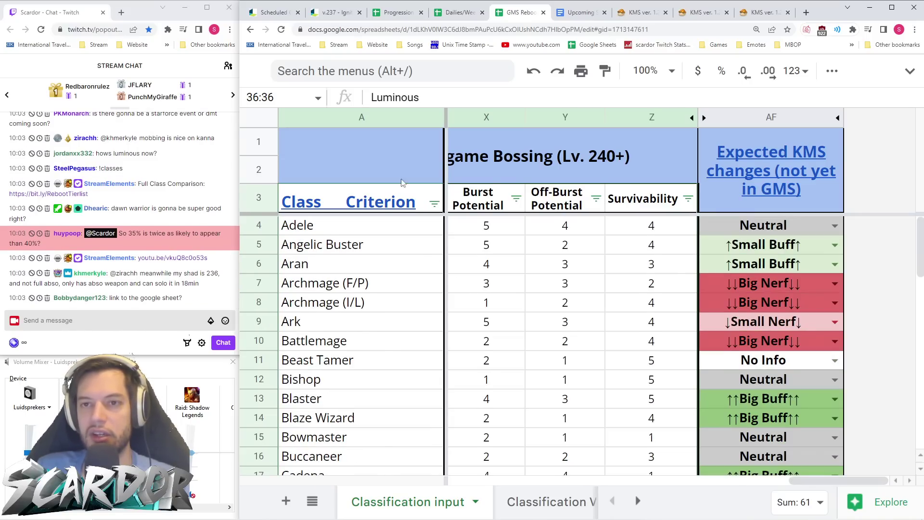
{"action": "left_click", "coordinate": [272, 12]}
{"action": "left_click", "coordinate": [337, 12]}
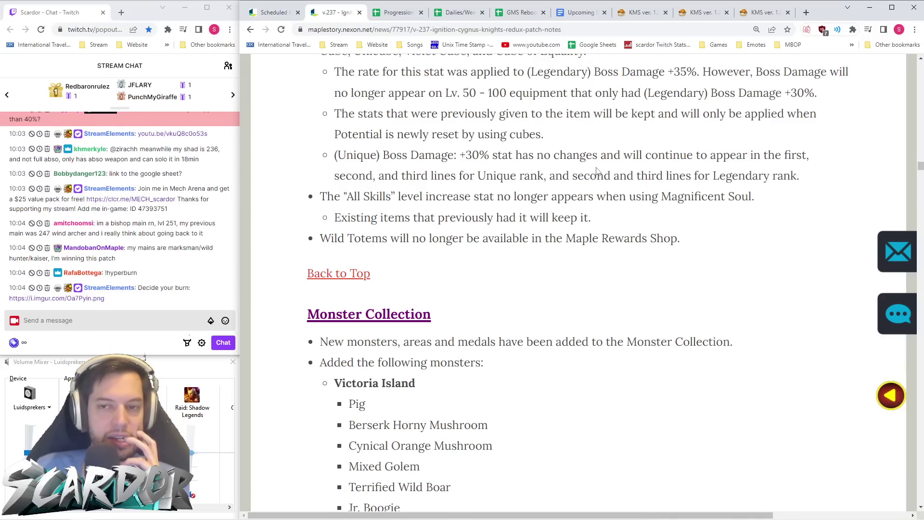
{"action": "left_click", "coordinate": [518, 12]}
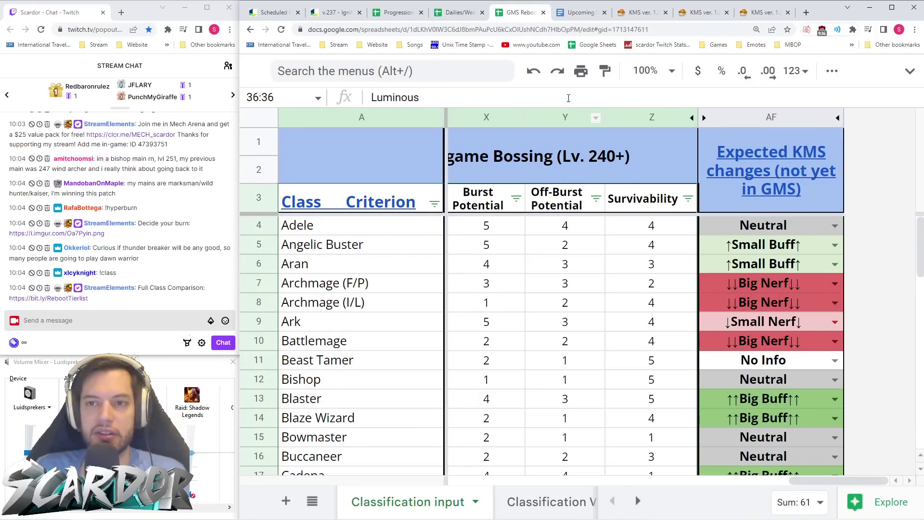
{"action": "left_click", "coordinate": [578, 13]}
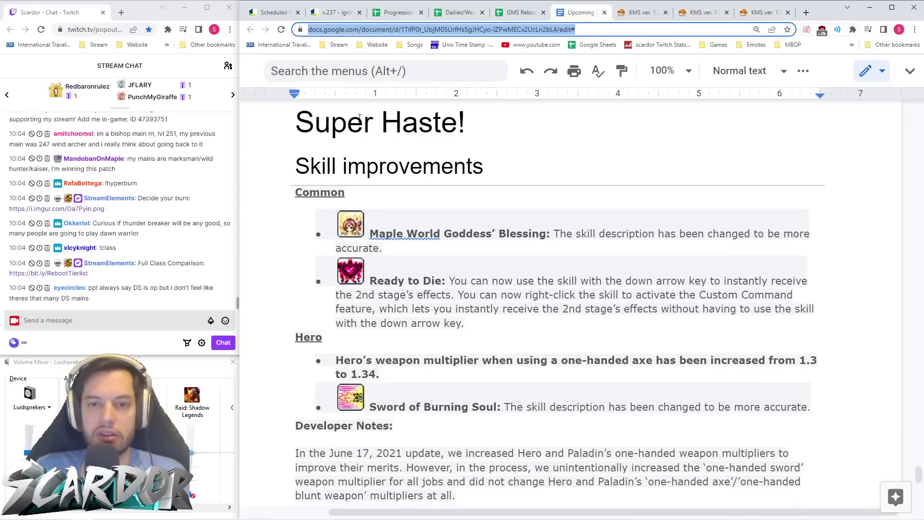
{"action": "left_click", "coordinate": [334, 12]}
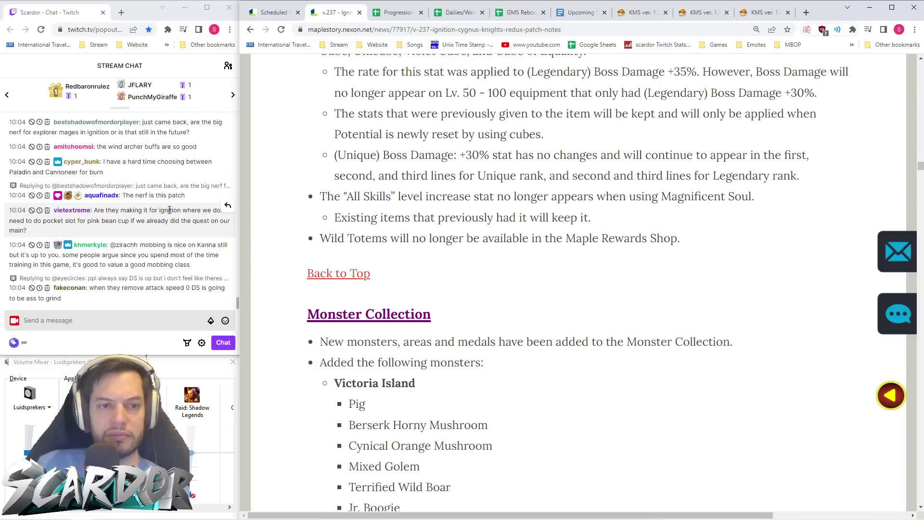
{"action": "scroll", "coordinate": [160, 171], "scroll_direction": "up", "scroll_amount": 1}
{"action": "scroll", "coordinate": [160, 171], "scroll_direction": "up", "scroll_amount": 1}
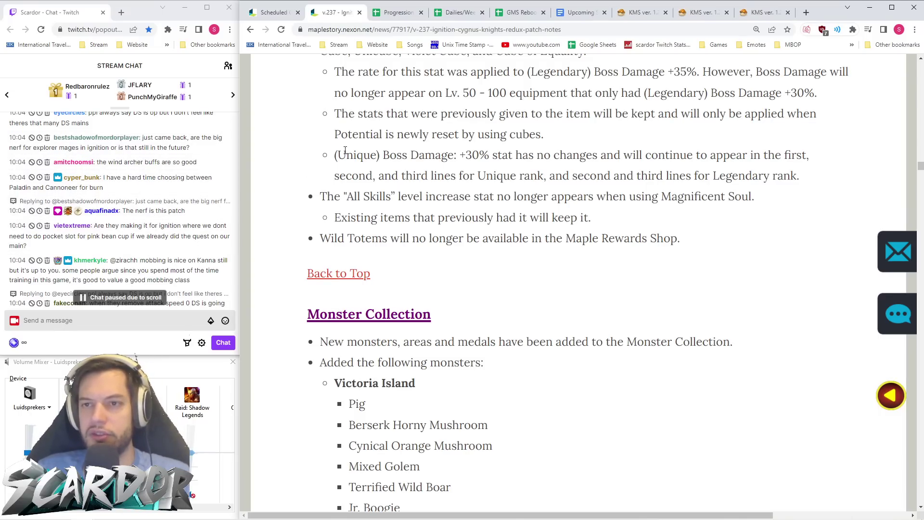
{"action": "left_click", "coordinate": [520, 12]}
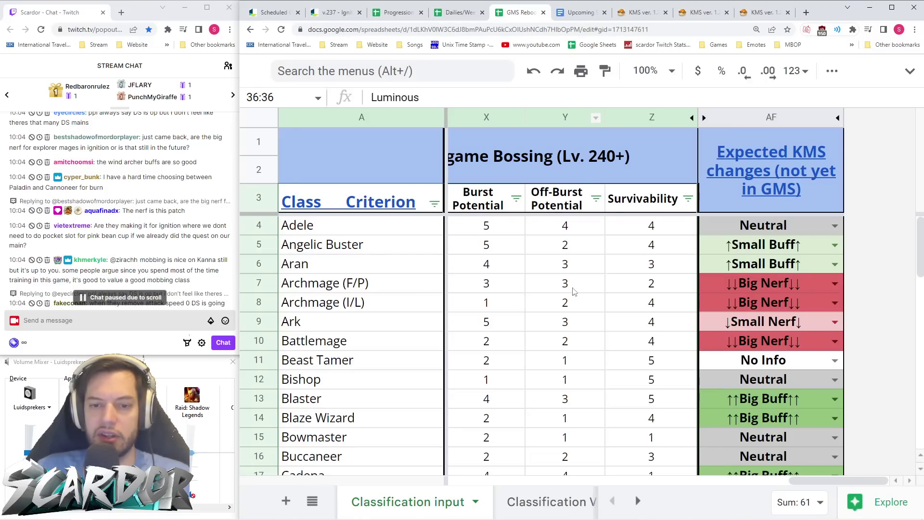
{"action": "left_click", "coordinate": [260, 284]}
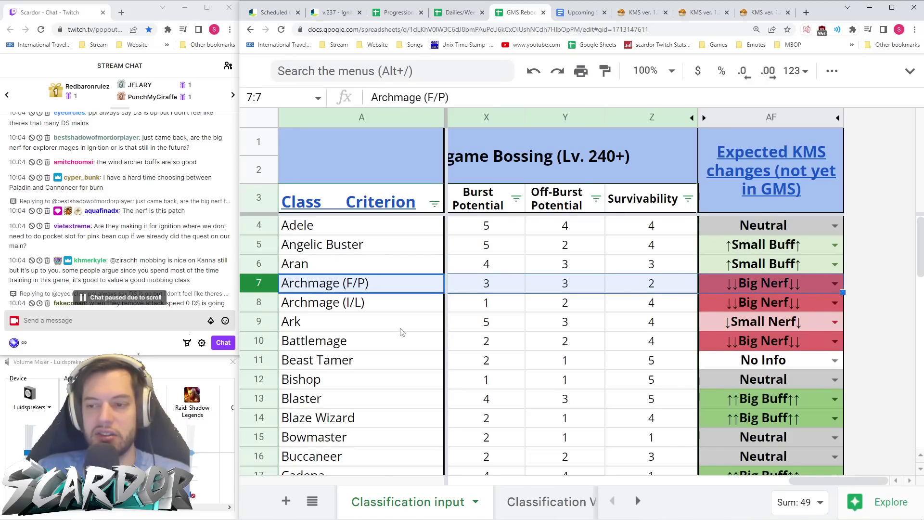
{"action": "scroll", "coordinate": [762, 338], "scroll_direction": "down", "scroll_amount": 4}
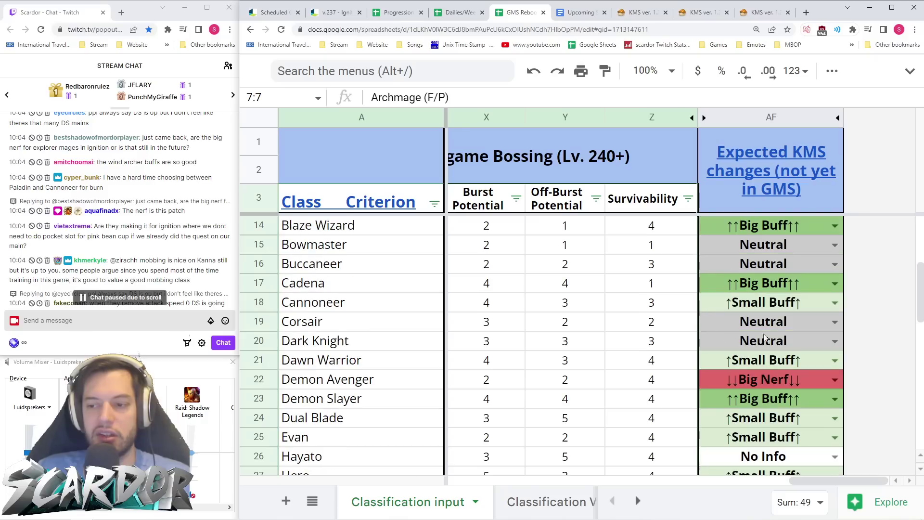
{"action": "scroll", "coordinate": [766, 337], "scroll_direction": "down", "scroll_amount": 8}
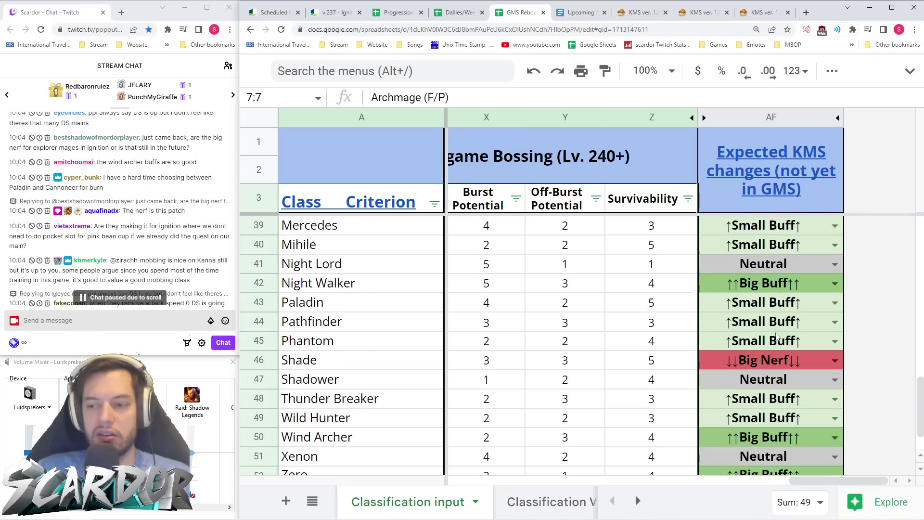
{"action": "scroll", "coordinate": [770, 362], "scroll_direction": "up", "scroll_amount": 12}
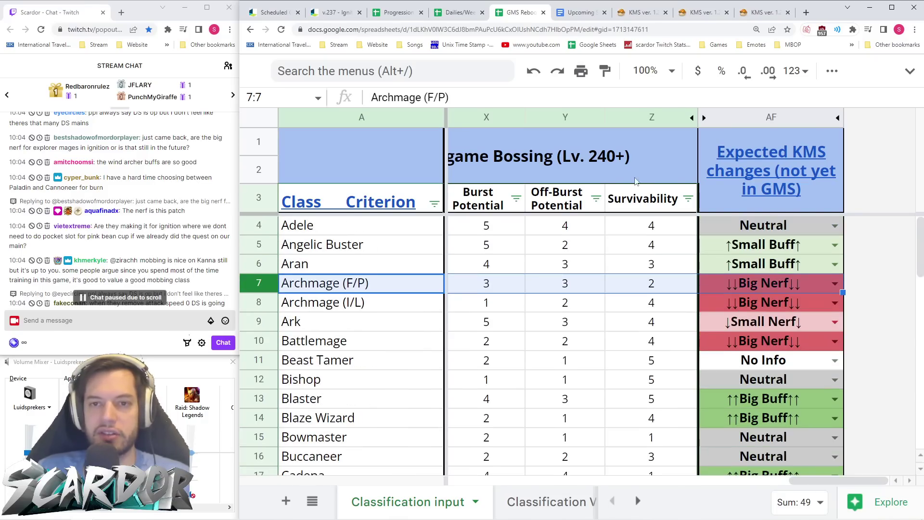
{"action": "left_click", "coordinate": [337, 12]}
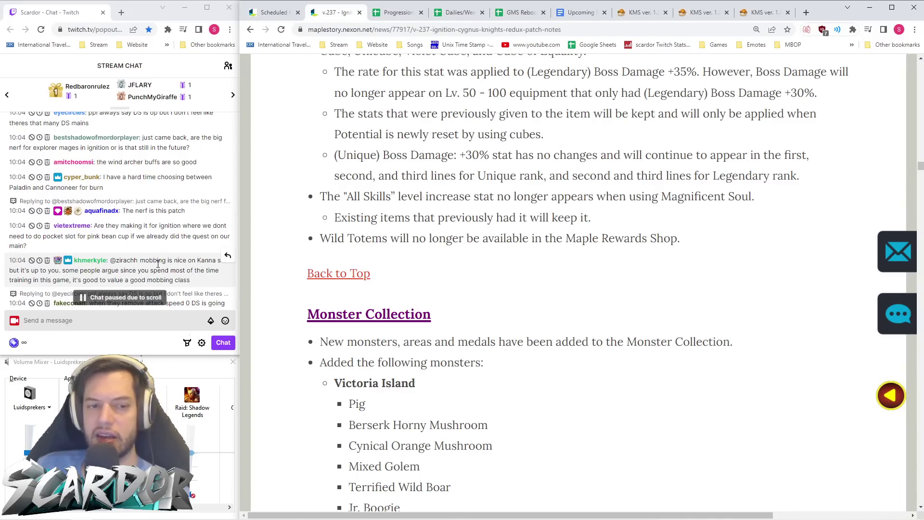
- Copy the v.237 Ignition patch notes URL and post it in the Twitch stream chat
{"action": "scroll", "coordinate": [158, 264], "scroll_direction": "down", "scroll_amount": 5}
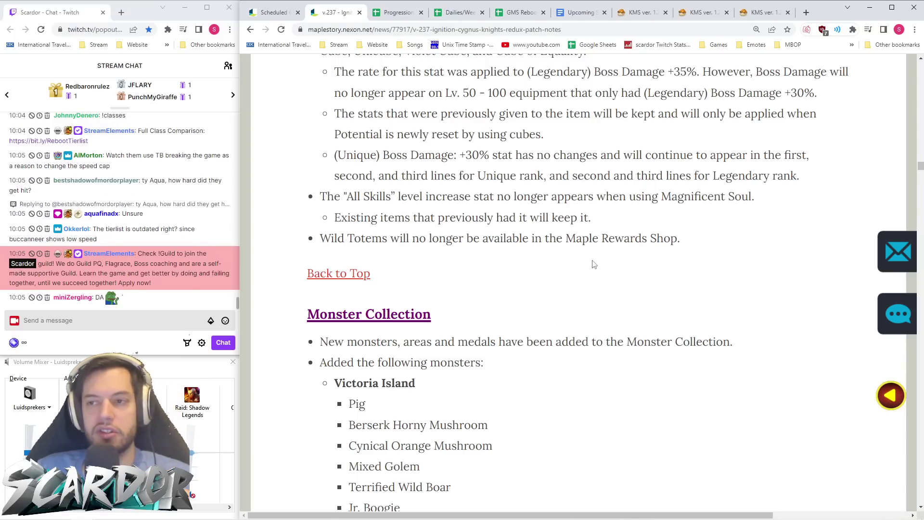
{"action": "scroll", "coordinate": [593, 277], "scroll_direction": "down", "scroll_amount": 2}
{"action": "left_click", "coordinate": [565, 30]}
{"action": "key", "text": "ctrl+c"}
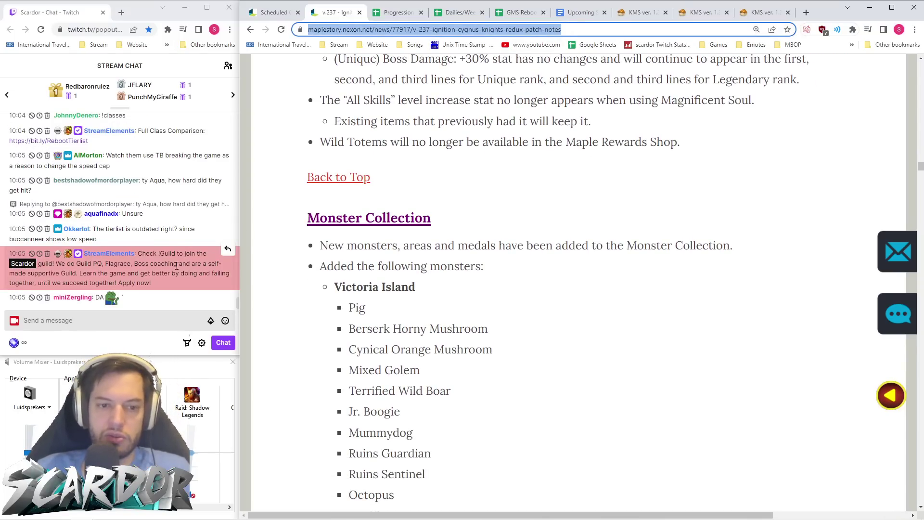
{"action": "left_click", "coordinate": [146, 321]}
{"action": "key", "text": "ctrl+v"}
{"action": "key", "text": "Return"}
{"action": "left_click", "coordinate": [462, 216]}
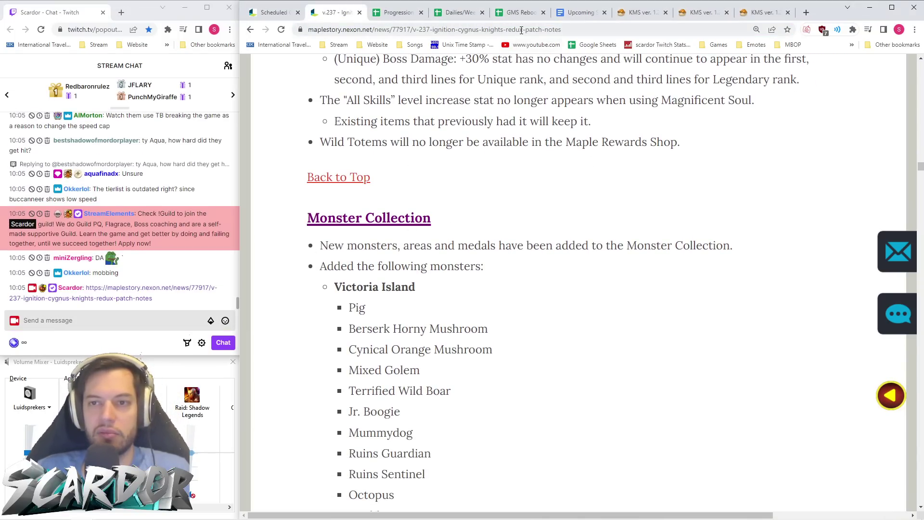
{"action": "key", "text": "ctrl+l"}
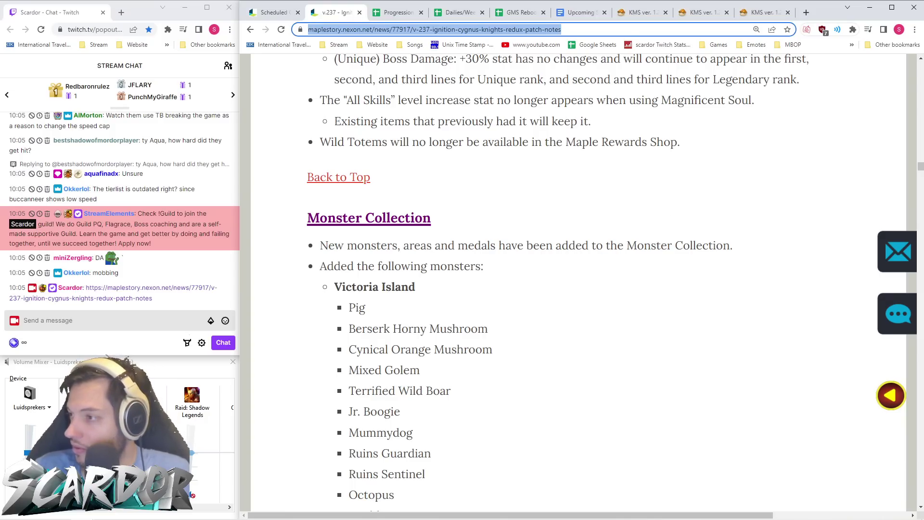
{"action": "key", "text": "alt+Tab"}
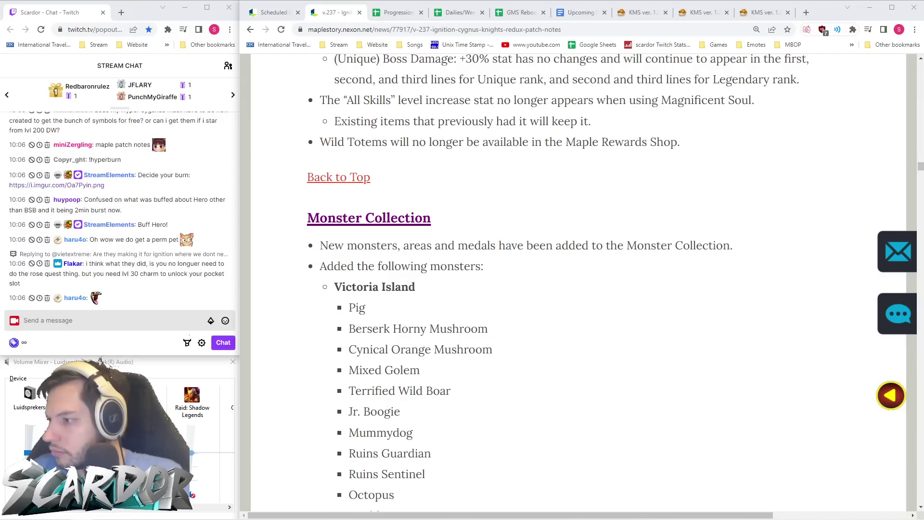
- Scroll past the Monster Collection monster lists to the Outfit Presets heading above NPC Improvements
{"action": "scroll", "coordinate": [574, 289], "scroll_direction": "down", "scroll_amount": 2}
{"action": "scroll", "coordinate": [574, 290], "scroll_direction": "down", "scroll_amount": 2}
{"action": "scroll", "coordinate": [580, 289], "scroll_direction": "down", "scroll_amount": 3}
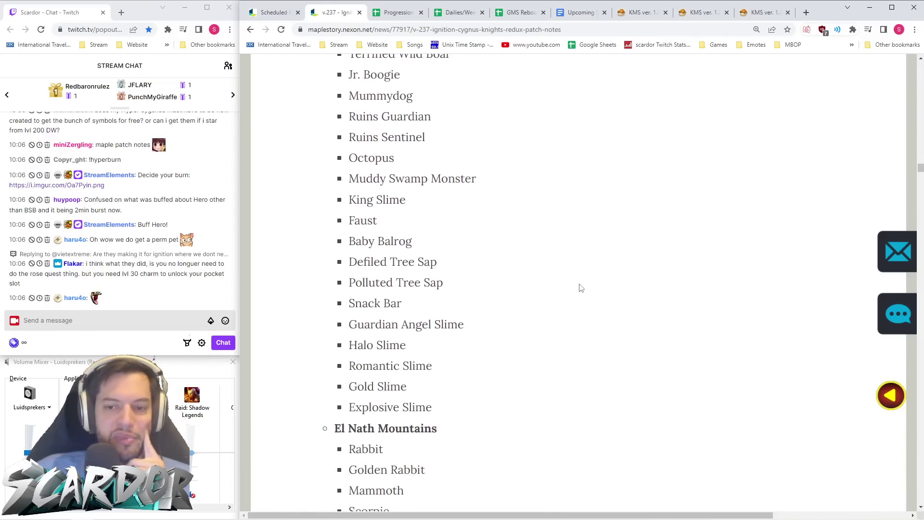
{"action": "scroll", "coordinate": [581, 286], "scroll_direction": "down", "scroll_amount": 20}
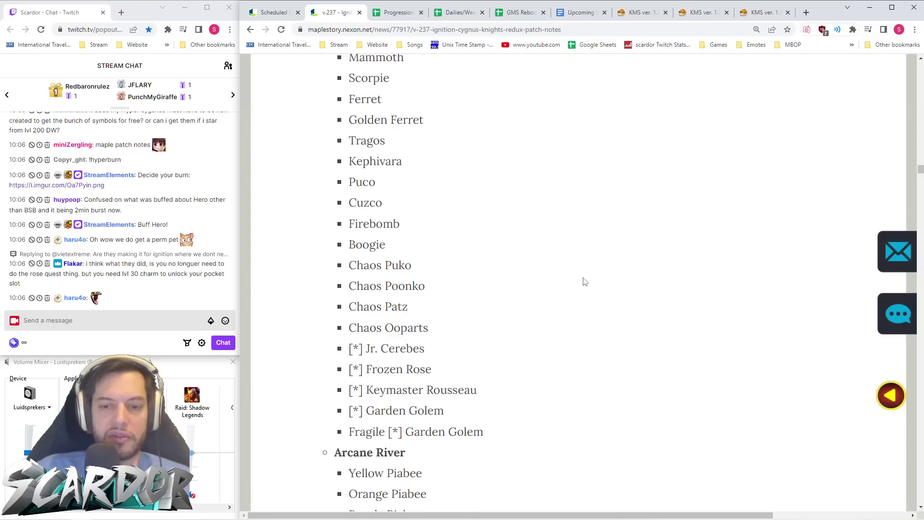
{"action": "scroll", "coordinate": [594, 274], "scroll_direction": "down", "scroll_amount": 20}
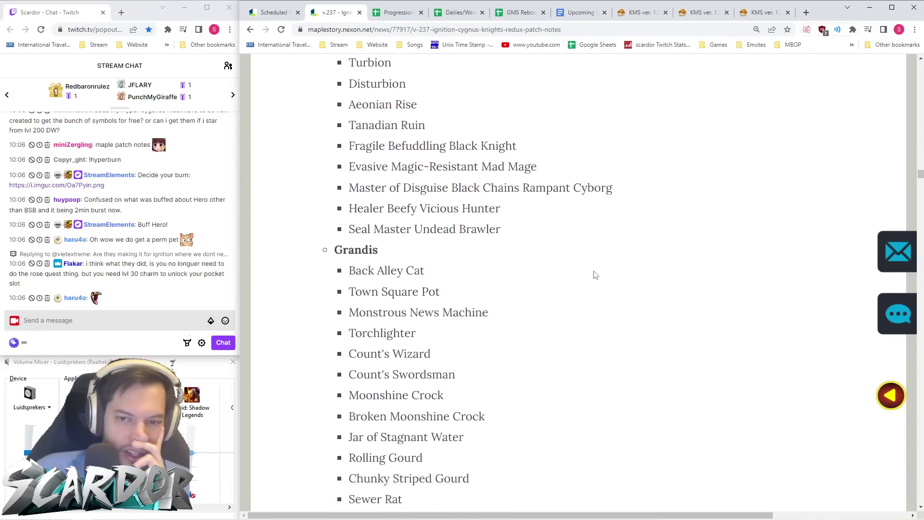
{"action": "scroll", "coordinate": [597, 276], "scroll_direction": "down", "scroll_amount": 20}
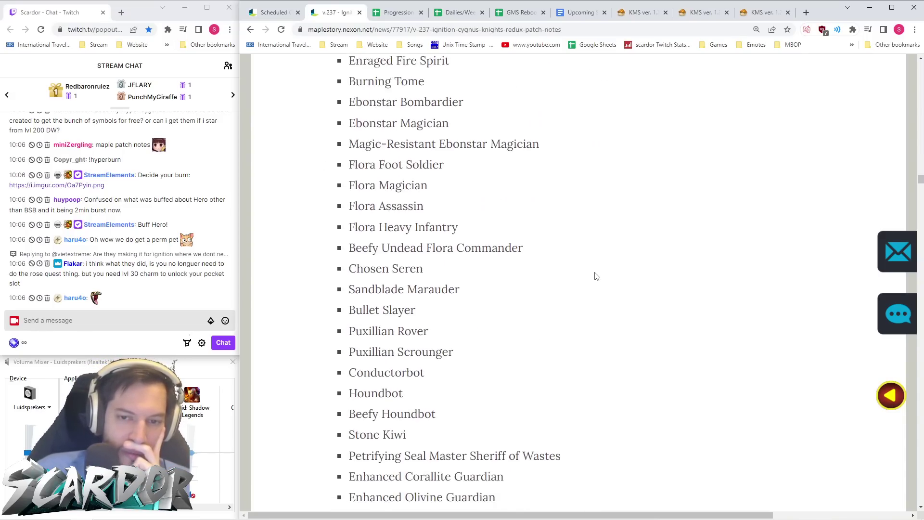
{"action": "scroll", "coordinate": [597, 278], "scroll_direction": "down", "scroll_amount": 20}
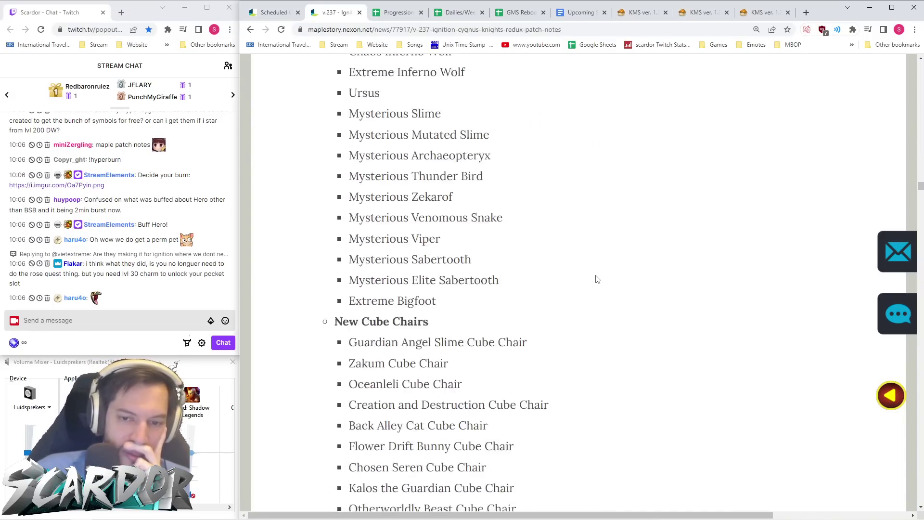
{"action": "scroll", "coordinate": [597, 278], "scroll_direction": "down", "scroll_amount": 4}
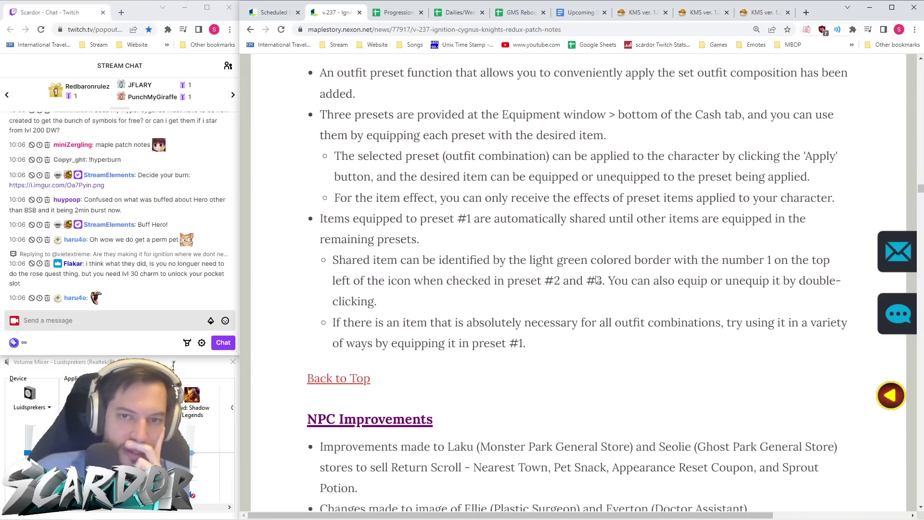
{"action": "left_click", "coordinate": [921, 58]}
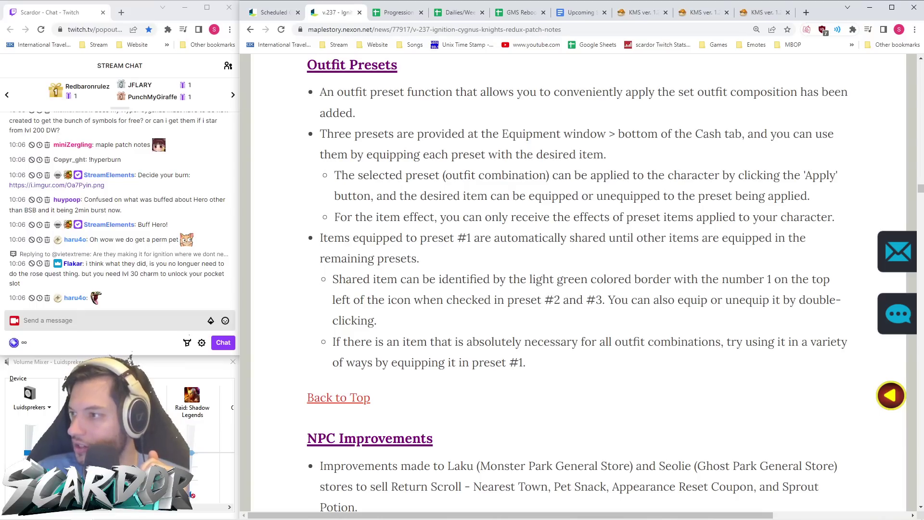
{"action": "left_click", "coordinate": [607, 263]}
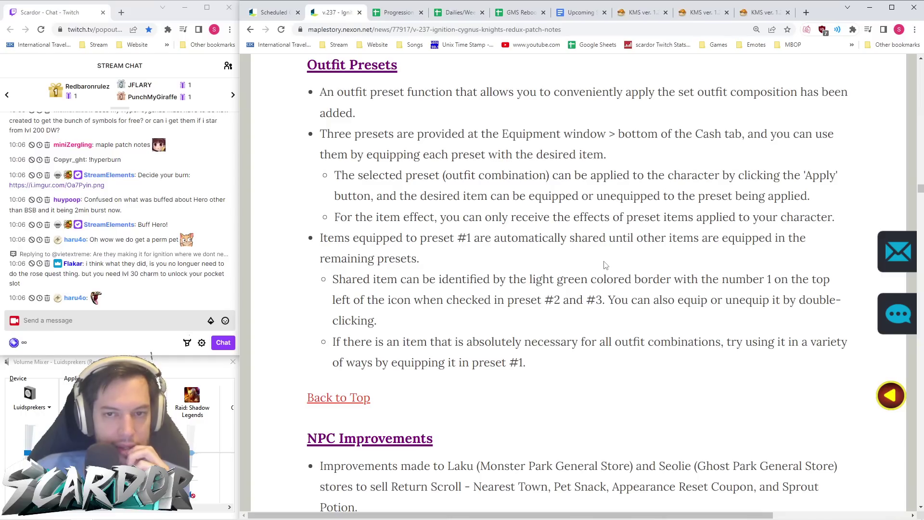
- Switch to the first KMS patch notes tab and scroll up through it
{"action": "left_click", "coordinate": [645, 18]}
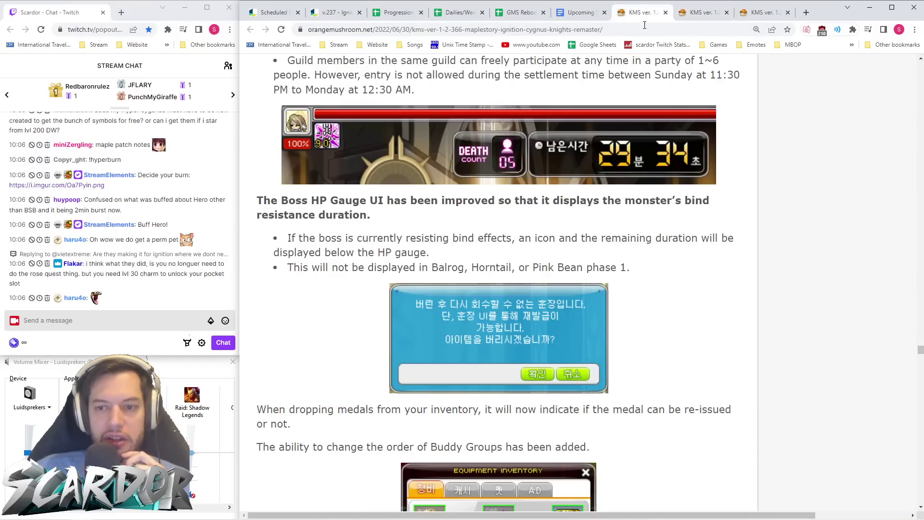
{"action": "scroll", "coordinate": [672, 261], "scroll_direction": "up", "scroll_amount": 10}
{"action": "scroll", "coordinate": [670, 260], "scroll_direction": "up", "scroll_amount": 7}
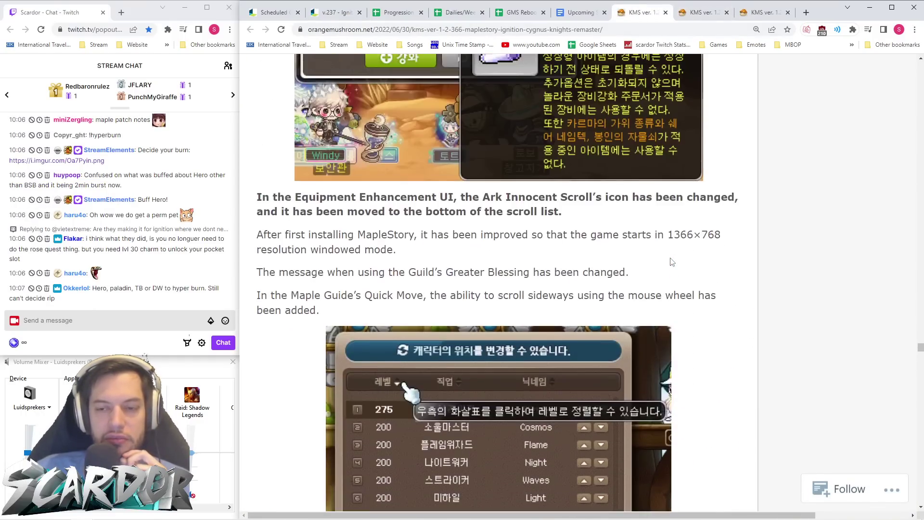
{"action": "scroll", "coordinate": [672, 176], "scroll_direction": "up", "scroll_amount": 8}
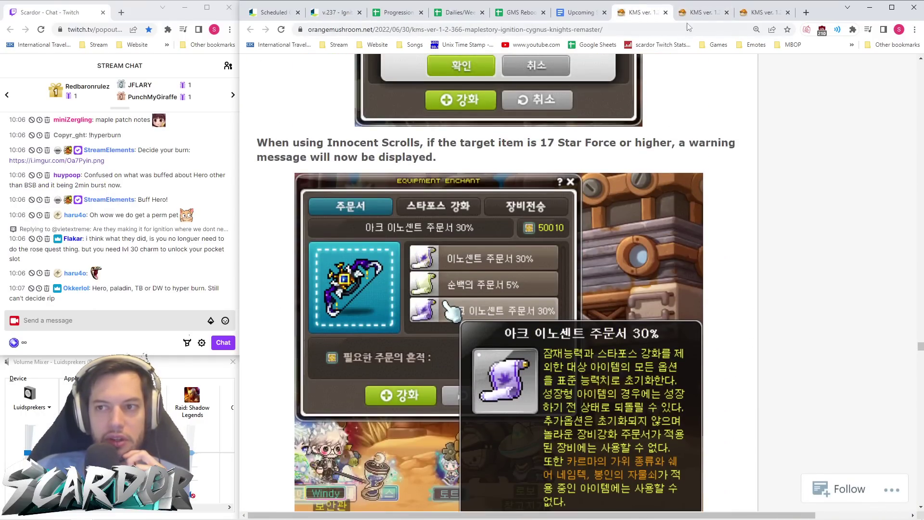
- Compare the Outfit Preset images and notes in KMS ver. 1.2.367, then return to the v.237 tab
{"action": "key", "text": "ctrl+Tab"}
{"action": "scroll", "coordinate": [622, 216], "scroll_direction": "up", "scroll_amount": 5}
{"action": "scroll", "coordinate": [625, 213], "scroll_direction": "down", "scroll_amount": 3}
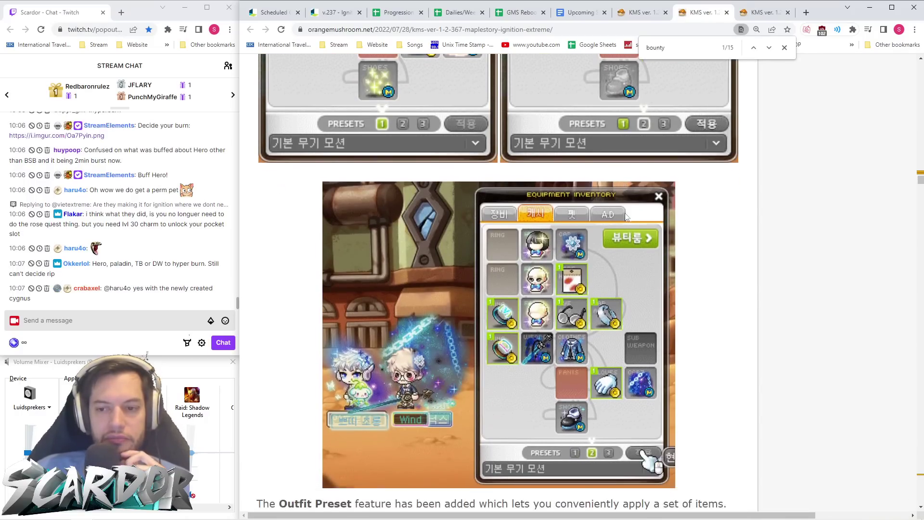
{"action": "scroll", "coordinate": [619, 320], "scroll_direction": "up", "scroll_amount": 7}
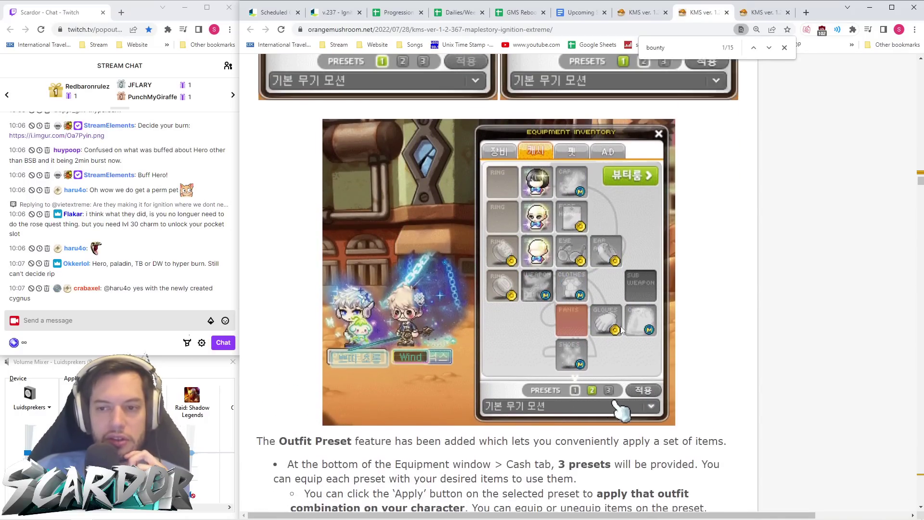
{"action": "scroll", "coordinate": [617, 308], "scroll_direction": "down", "scroll_amount": 6}
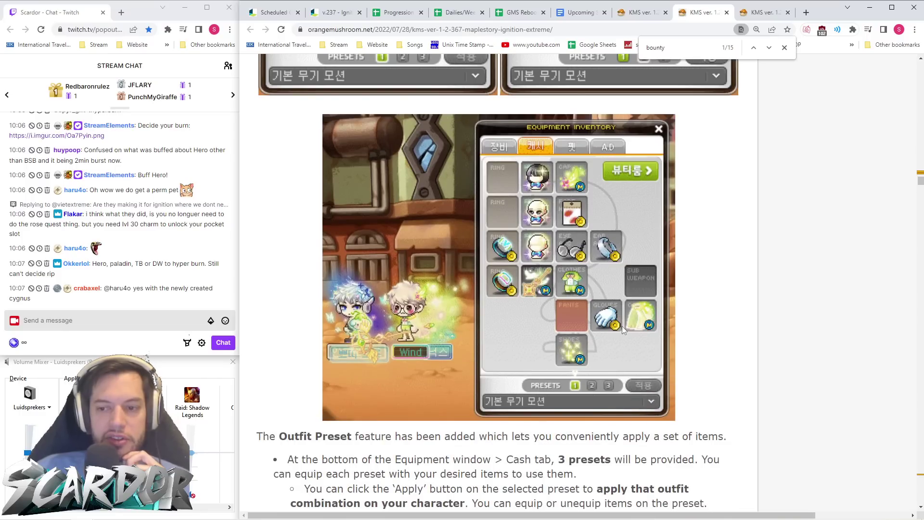
{"action": "scroll", "coordinate": [622, 325], "scroll_direction": "up", "scroll_amount": 8}
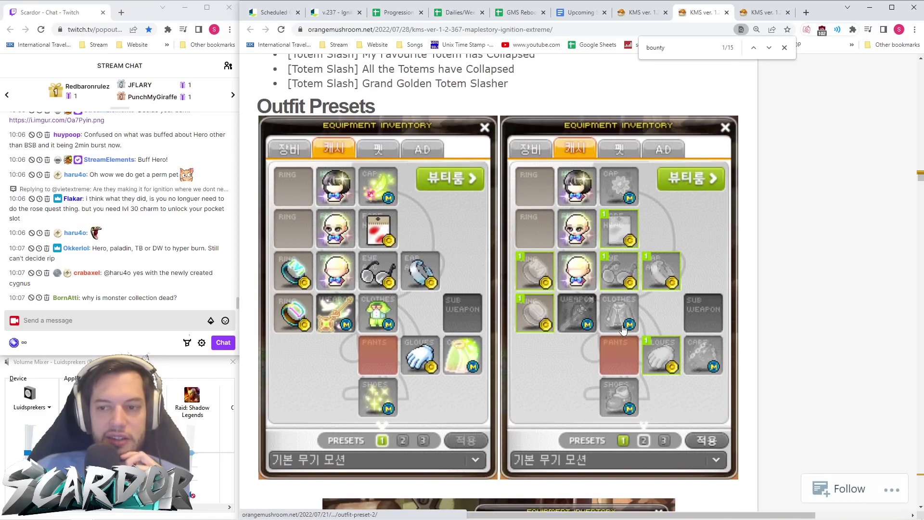
{"action": "scroll", "coordinate": [624, 331], "scroll_direction": "down", "scroll_amount": 13}
{"action": "scroll", "coordinate": [623, 325], "scroll_direction": "up", "scroll_amount": 7}
{"action": "scroll", "coordinate": [623, 325], "scroll_direction": "up", "scroll_amount": 5}
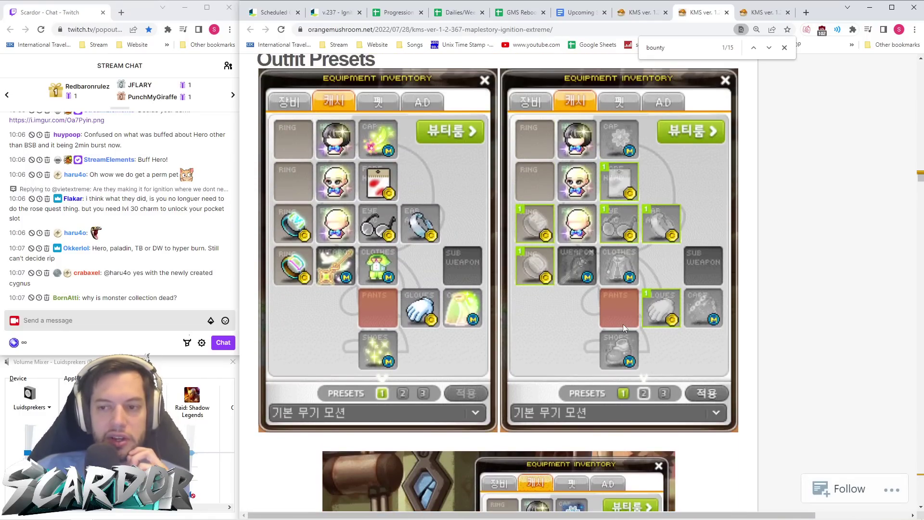
{"action": "scroll", "coordinate": [623, 324], "scroll_direction": "down", "scroll_amount": 11}
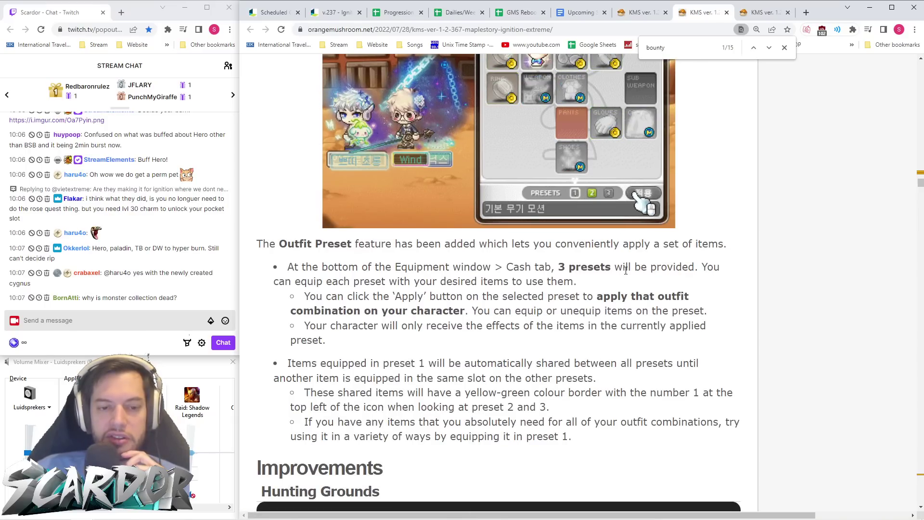
{"action": "scroll", "coordinate": [625, 270], "scroll_direction": "up", "scroll_amount": 5}
{"action": "scroll", "coordinate": [622, 261], "scroll_direction": "down", "scroll_amount": 5}
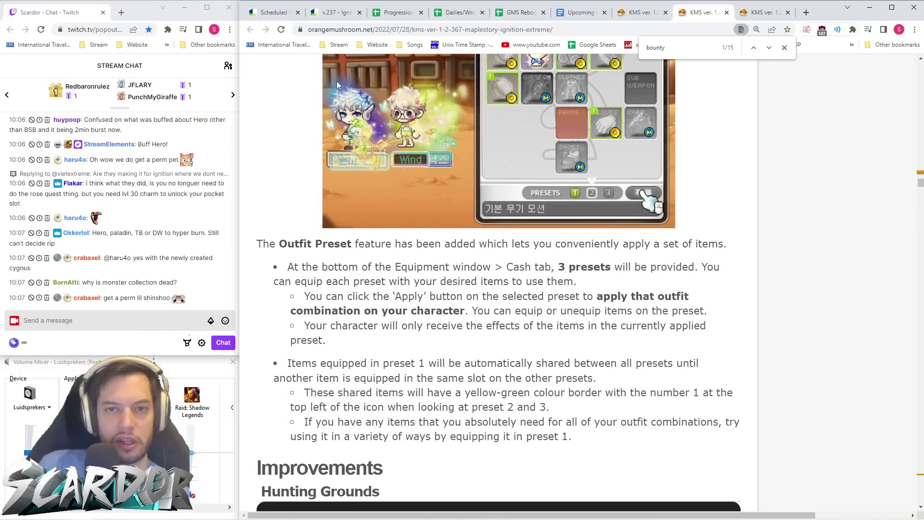
{"action": "left_click", "coordinate": [330, 13]}
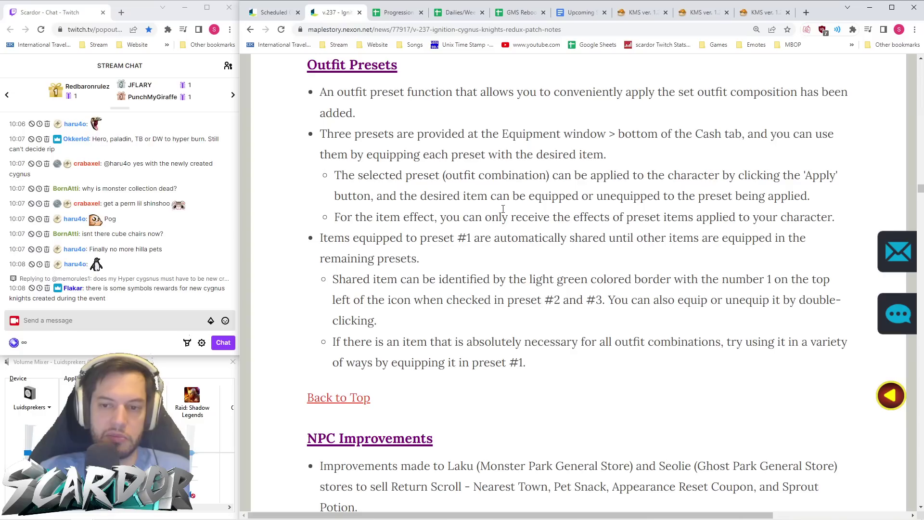
{"action": "scroll", "coordinate": [544, 262], "scroll_direction": "up", "scroll_amount": 3}
- Find 'rewards shop' in the v.237 notes, landing on the Wild Totems line, then close the search
{"action": "scroll", "coordinate": [544, 260], "scroll_direction": "down", "scroll_amount": 3}
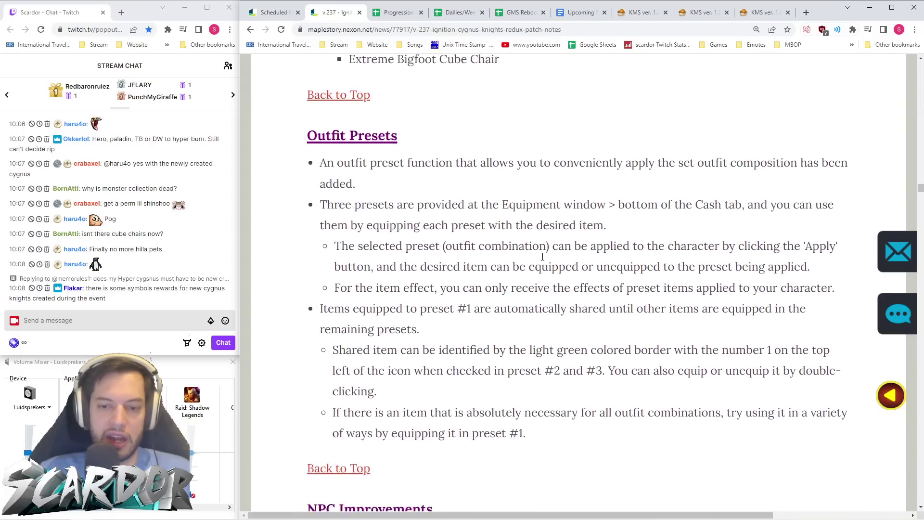
{"action": "key", "text": "ctrl+f"}
{"action": "type", "text": "reward"}
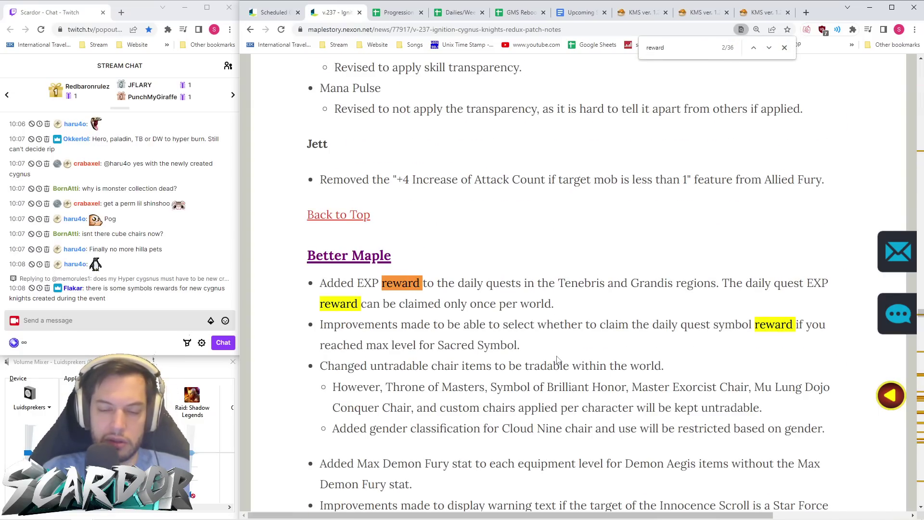
{"action": "type", "text": " s"}
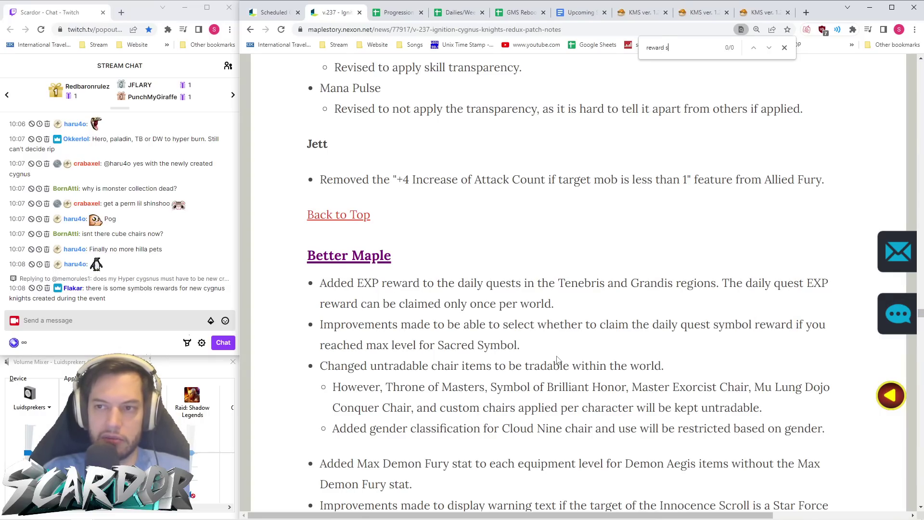
{"action": "key", "text": "BackSpace"}
{"action": "type", "text": "po"}
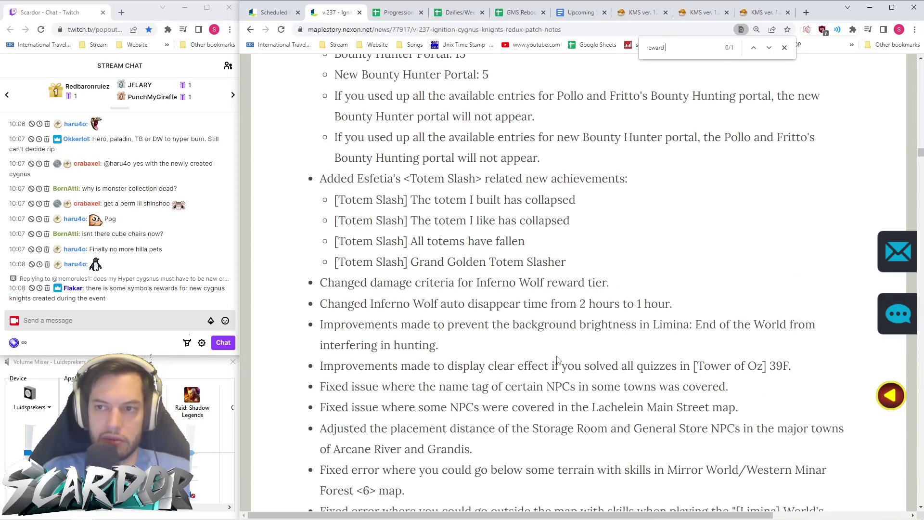
{"action": "key", "text": "BackSpace"}
{"action": "key", "text": "BackSpace"}
{"action": "type", "text": "s"}
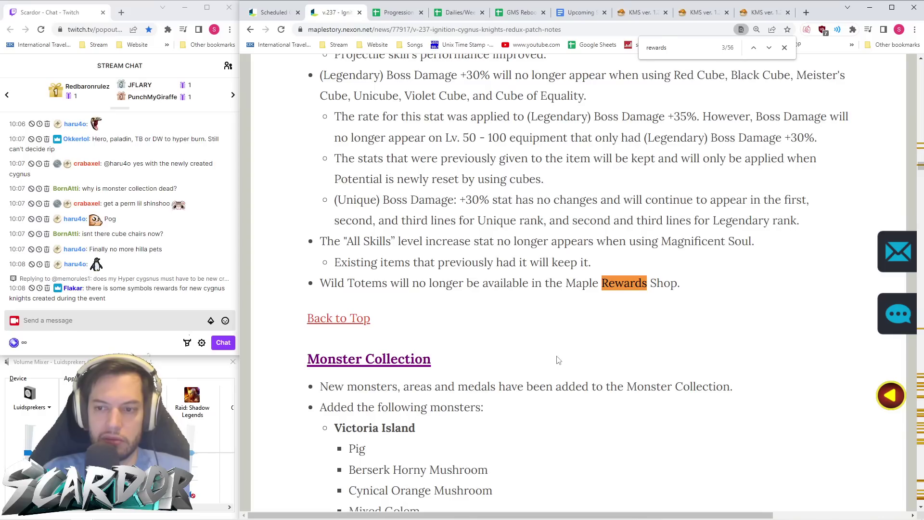
{"action": "type", "text": " shop"}
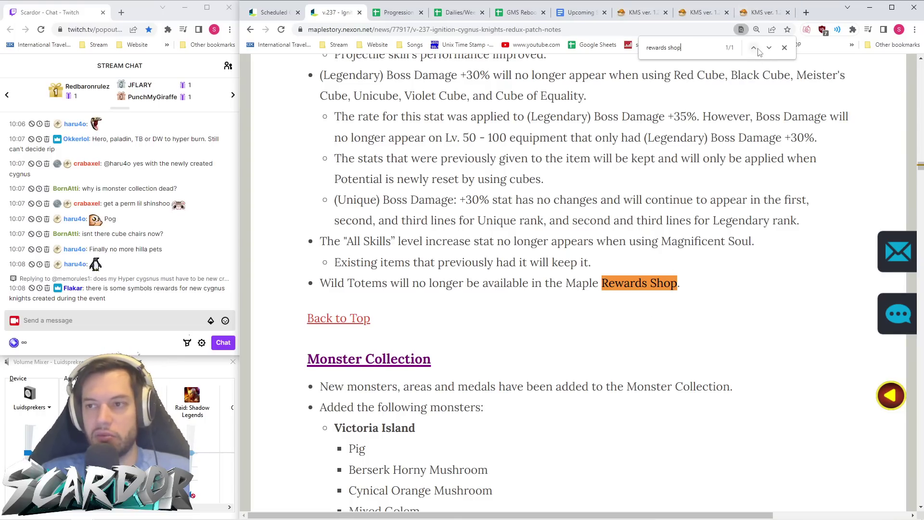
{"action": "left_click", "coordinate": [784, 48]}
{"action": "left_click", "coordinate": [636, 317]}
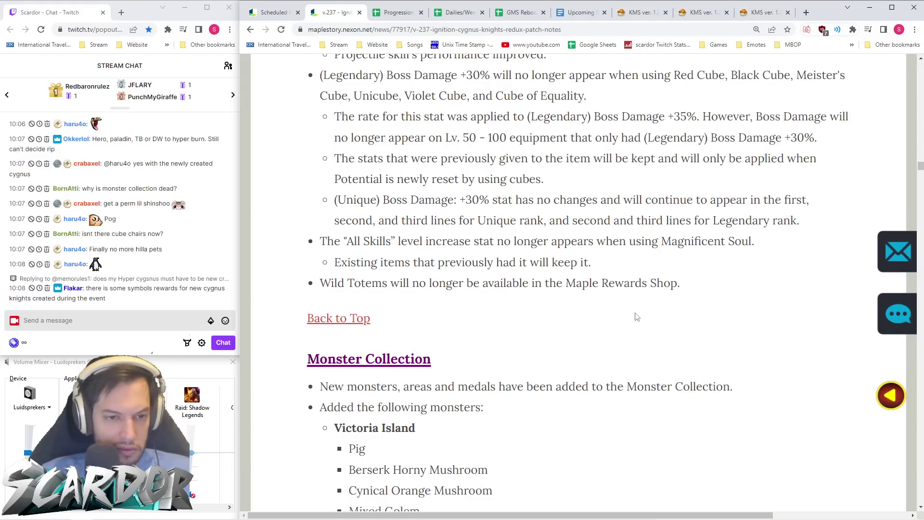
- Scroll the v.237 patch notes down to the NPC Improvements section, from Laku and Seolie to Agatha
{"action": "scroll", "coordinate": [637, 317], "scroll_direction": "down", "scroll_amount": 7}
{"action": "scroll", "coordinate": [637, 317], "scroll_direction": "down", "scroll_amount": 20}
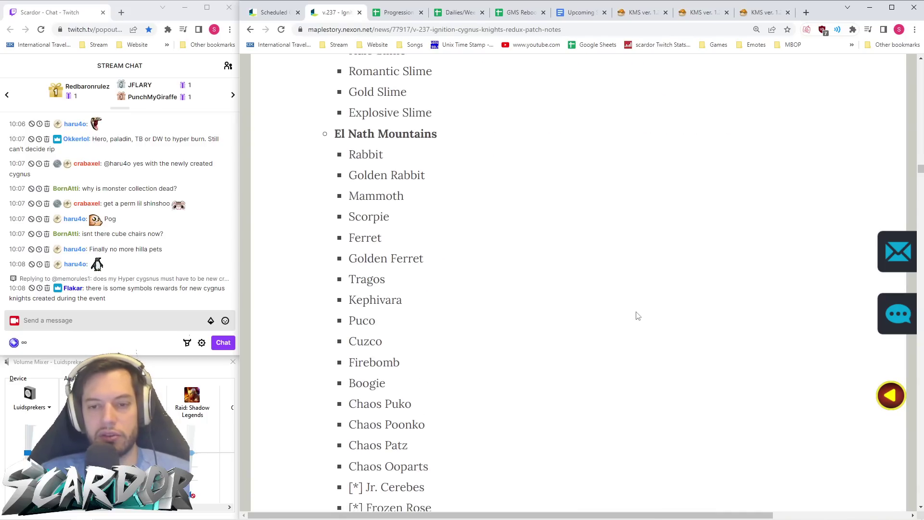
{"action": "scroll", "coordinate": [635, 323], "scroll_direction": "down", "scroll_amount": 20}
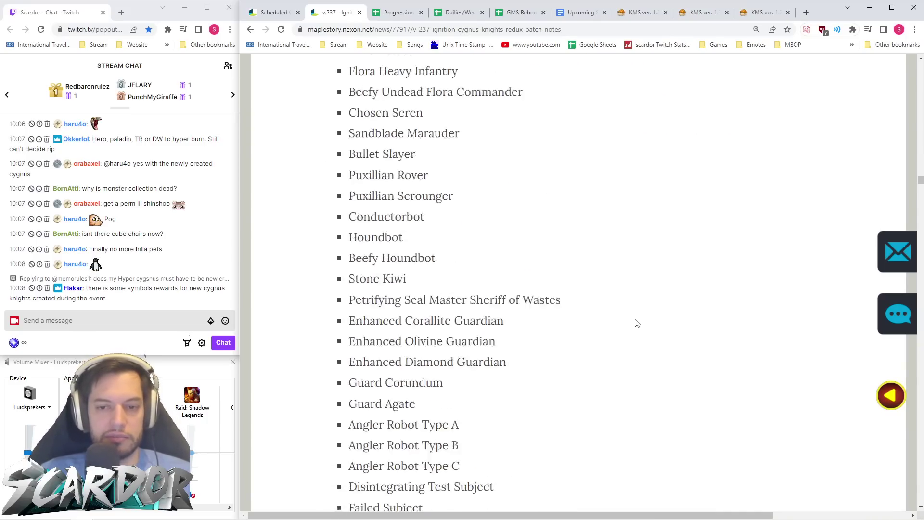
{"action": "scroll", "coordinate": [636, 326], "scroll_direction": "down", "scroll_amount": 15}
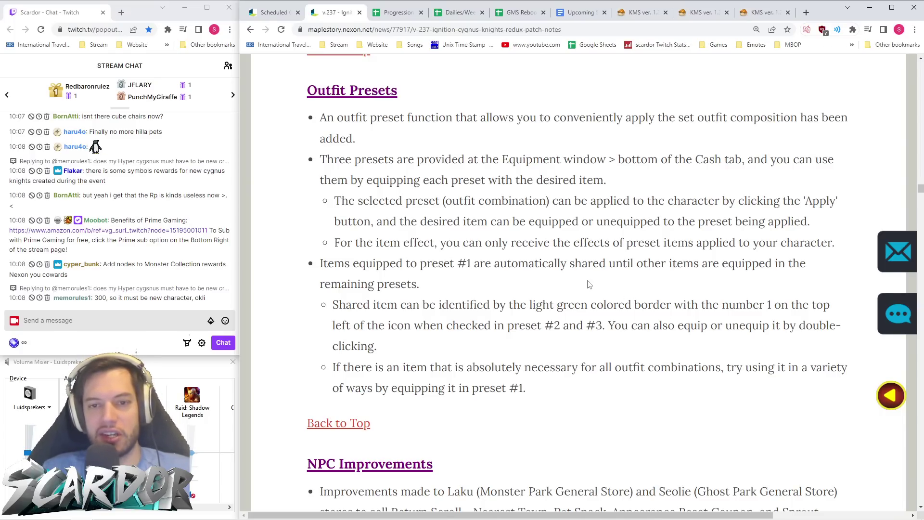
{"action": "scroll", "coordinate": [588, 284], "scroll_direction": "down", "scroll_amount": 8}
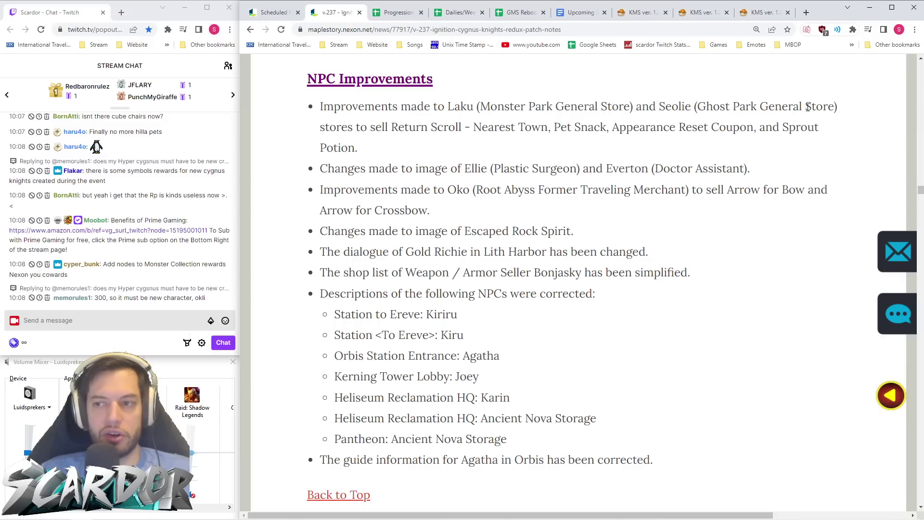
- Highlight the Seolie store note, then clear the highlight
{"action": "left_click_drag", "start_coordinate": [649, 106], "coordinate": [705, 107]}
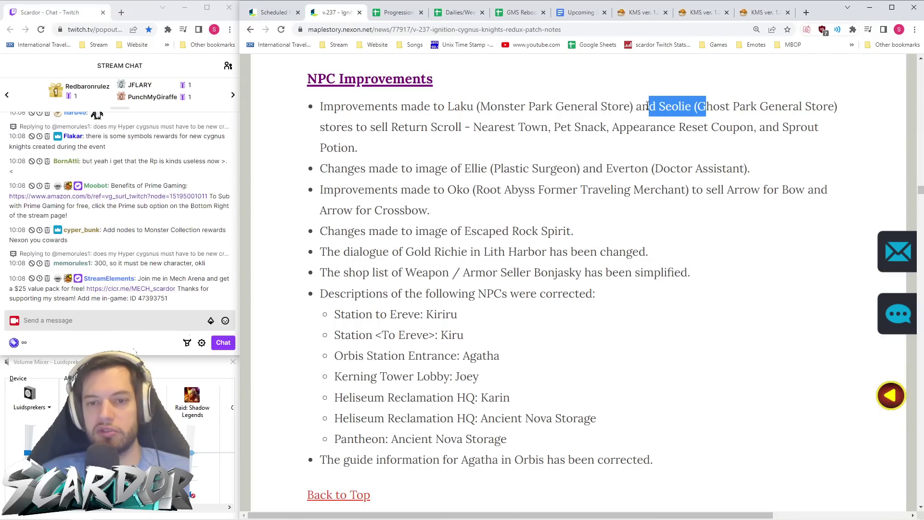
{"action": "left_click", "coordinate": [762, 105]}
{"action": "left_click_drag", "start_coordinate": [851, 106], "coordinate": [641, 112]}
{"action": "left_click", "coordinate": [629, 106]}
{"action": "scroll", "coordinate": [568, 174], "scroll_direction": "down", "scroll_amount": 2}
{"action": "scroll", "coordinate": [567, 174], "scroll_direction": "up", "scroll_amount": 2}
{"action": "left_click", "coordinate": [678, 150]}
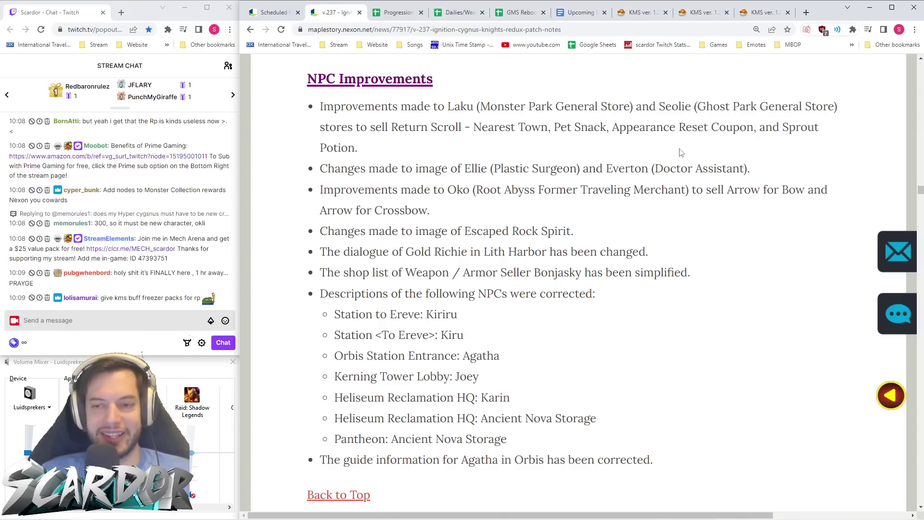
- Scroll down to the Monster Improvements section with the boss phase invincibility change
{"action": "scroll", "coordinate": [682, 150], "scroll_direction": "down", "scroll_amount": 3}
{"action": "scroll", "coordinate": [672, 157], "scroll_direction": "up", "scroll_amount": 2}
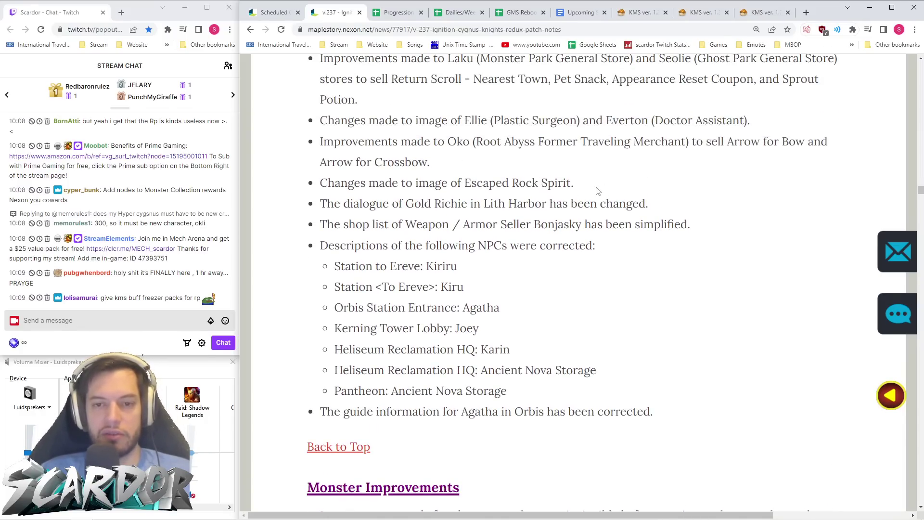
{"action": "scroll", "coordinate": [451, 150], "scroll_direction": "down", "scroll_amount": 1}
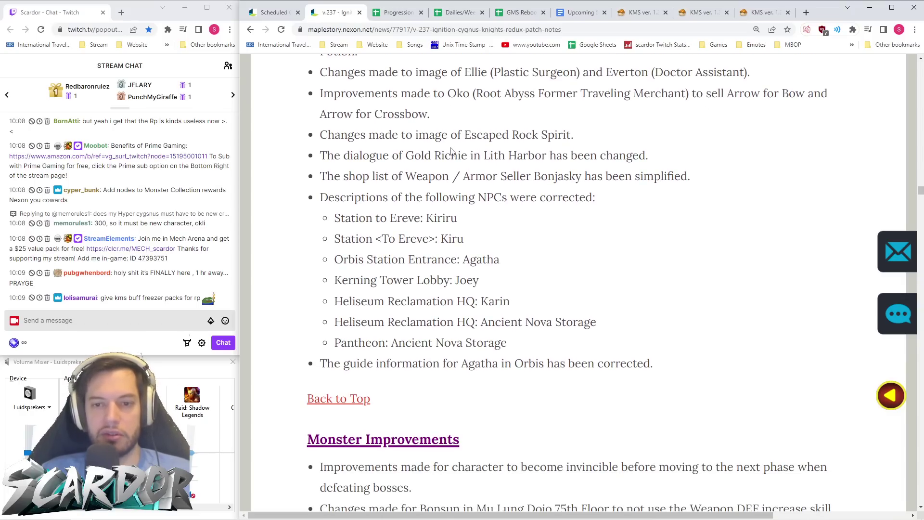
{"action": "scroll", "coordinate": [482, 171], "scroll_direction": "down", "scroll_amount": 1}
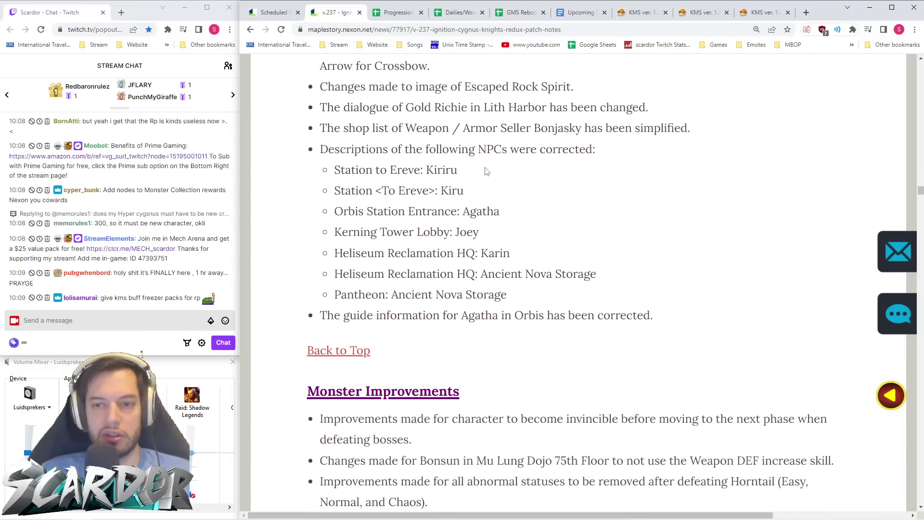
{"action": "scroll", "coordinate": [465, 165], "scroll_direction": "down", "scroll_amount": 3}
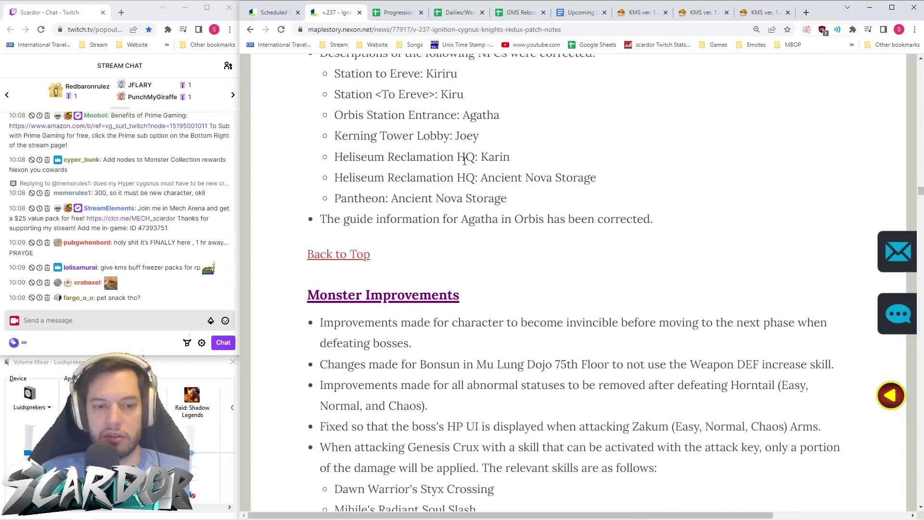
{"action": "scroll", "coordinate": [465, 164], "scroll_direction": "down", "scroll_amount": 3}
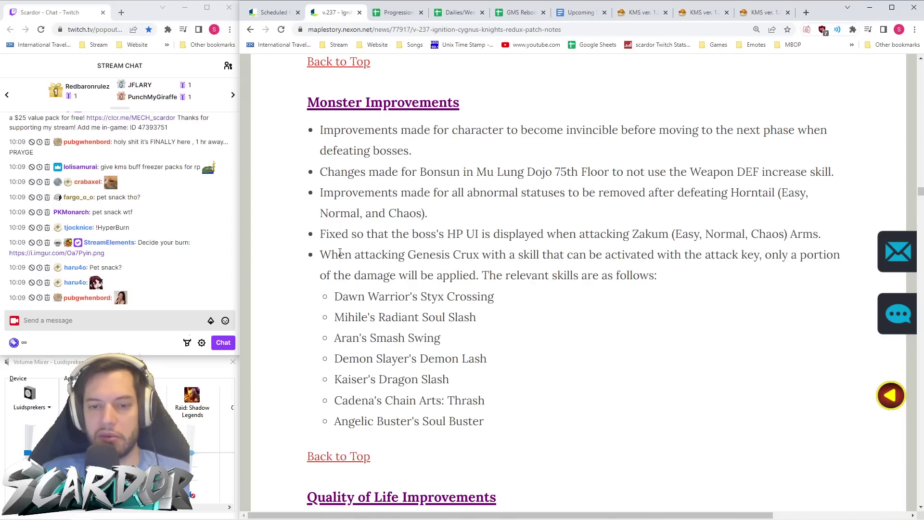
- Highlight the new quests note and the 20% Star Force cost decrease line while reading
{"action": "scroll", "coordinate": [333, 251], "scroll_direction": "down", "scroll_amount": 1}
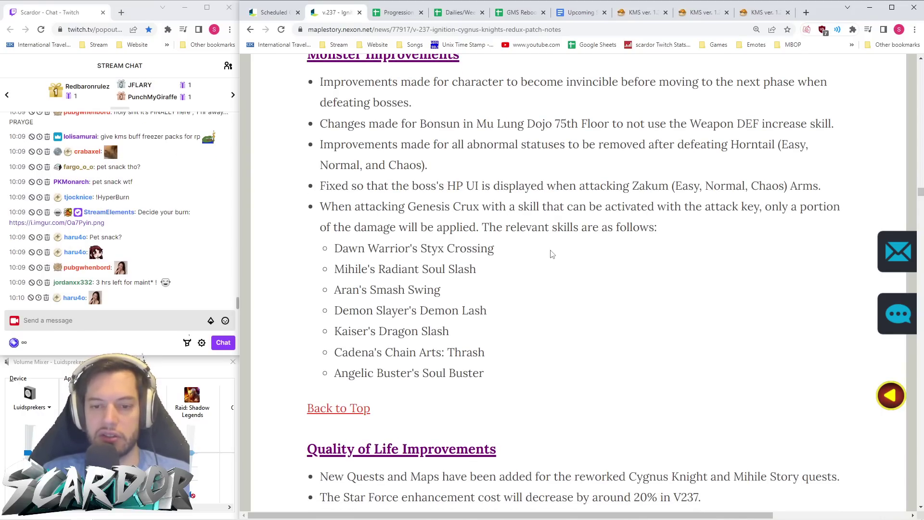
{"action": "scroll", "coordinate": [551, 253], "scroll_direction": "down", "scroll_amount": 7}
{"action": "scroll", "coordinate": [528, 236], "scroll_direction": "down", "scroll_amount": 1}
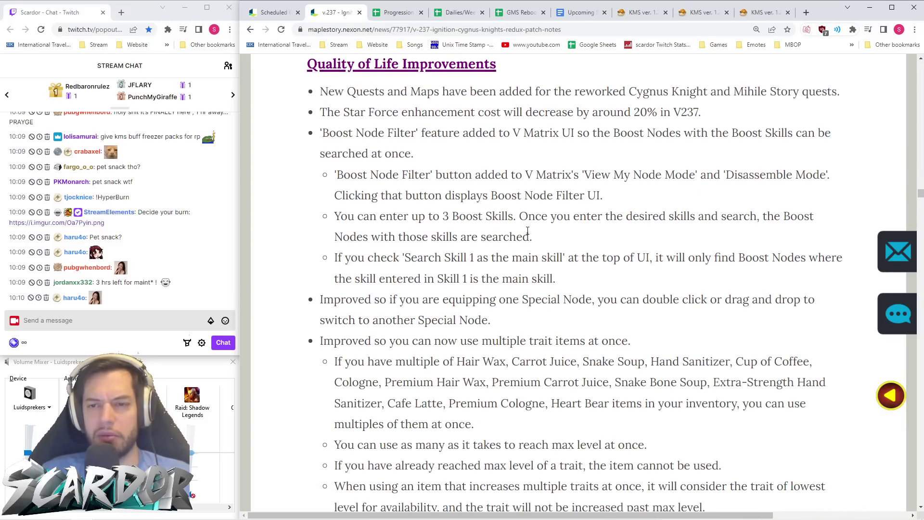
{"action": "left_click_drag", "start_coordinate": [686, 92], "coordinate": [840, 94]}
{"action": "left_click_drag", "start_coordinate": [715, 104], "coordinate": [320, 113]}
{"action": "left_click", "coordinate": [688, 127]}
{"action": "left_click_drag", "start_coordinate": [709, 116], "coordinate": [520, 126]}
{"action": "left_click", "coordinate": [580, 175]}
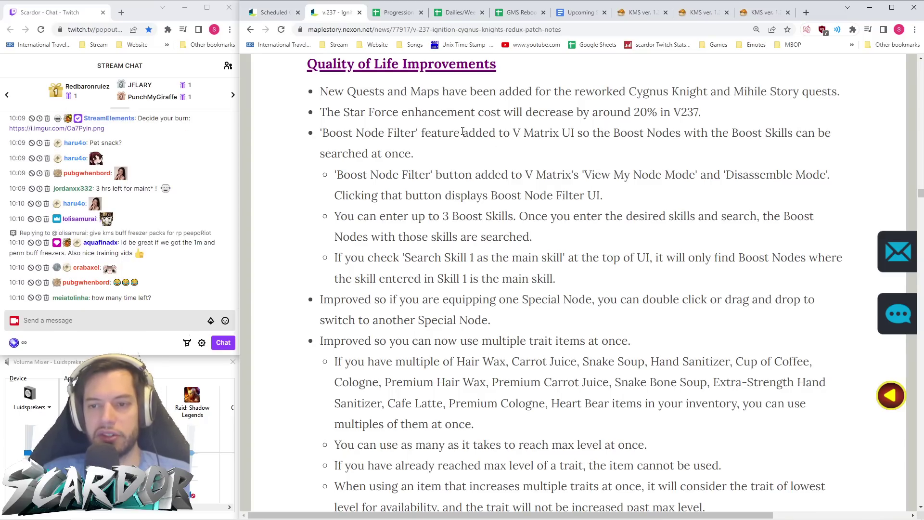
- Select the full sentence 'Improved so you can now use multiple trait items at once'
{"action": "scroll", "coordinate": [463, 132], "scroll_direction": "down", "scroll_amount": 1}
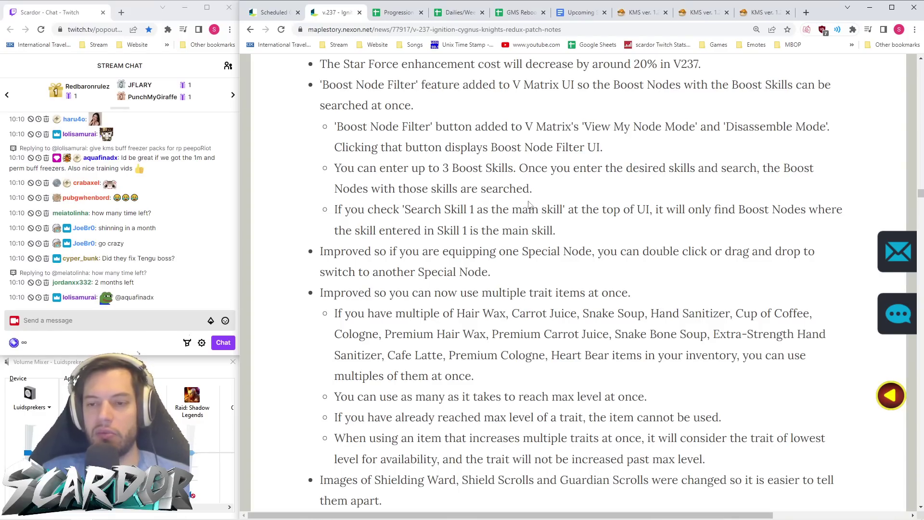
{"action": "scroll", "coordinate": [655, 212], "scroll_direction": "down", "scroll_amount": 2}
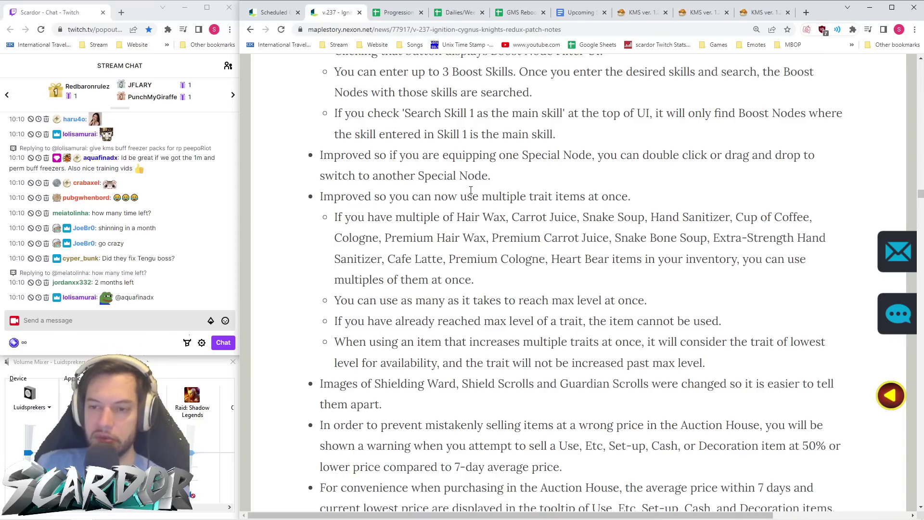
{"action": "left_click_drag", "start_coordinate": [315, 197], "coordinate": [631, 197]}
{"action": "left_click", "coordinate": [650, 206]}
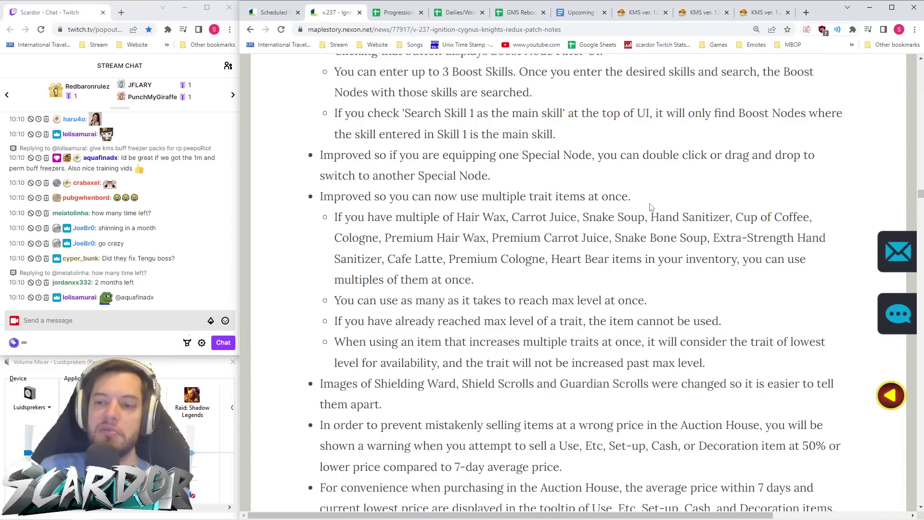
{"action": "left_click_drag", "start_coordinate": [315, 198], "coordinate": [375, 198]}
{"action": "left_click", "coordinate": [652, 207]}
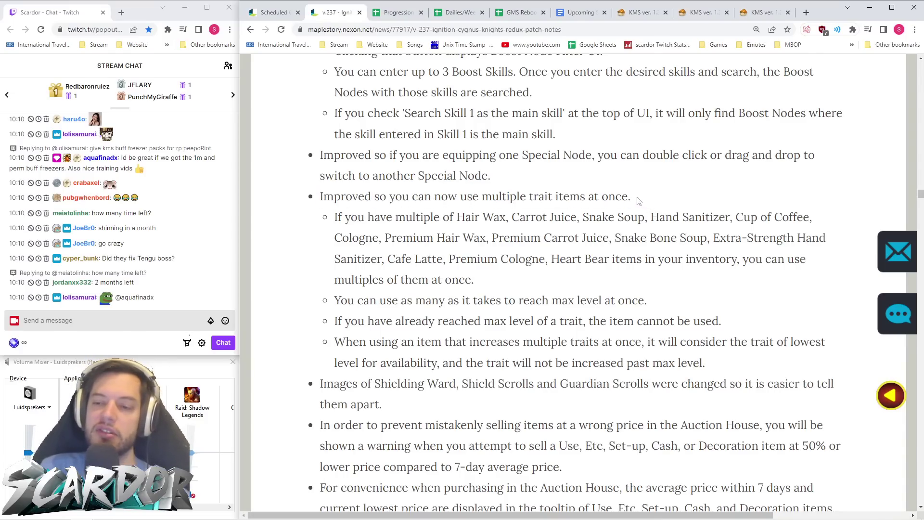
{"action": "left_click_drag", "start_coordinate": [316, 197], "coordinate": [525, 200]}
{"action": "left_click", "coordinate": [640, 203]}
{"action": "left_click_drag", "start_coordinate": [315, 198], "coordinate": [629, 200]}
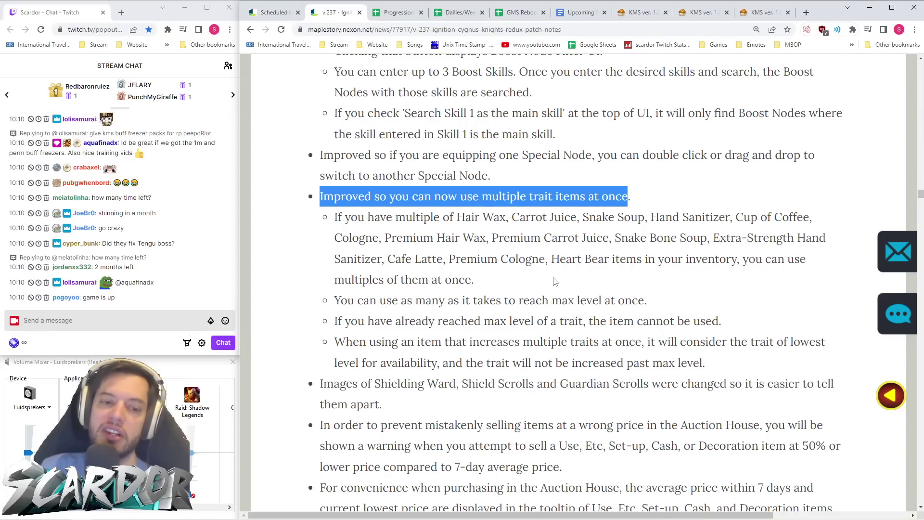
{"action": "mouse_move", "coordinate": [209, 518]}
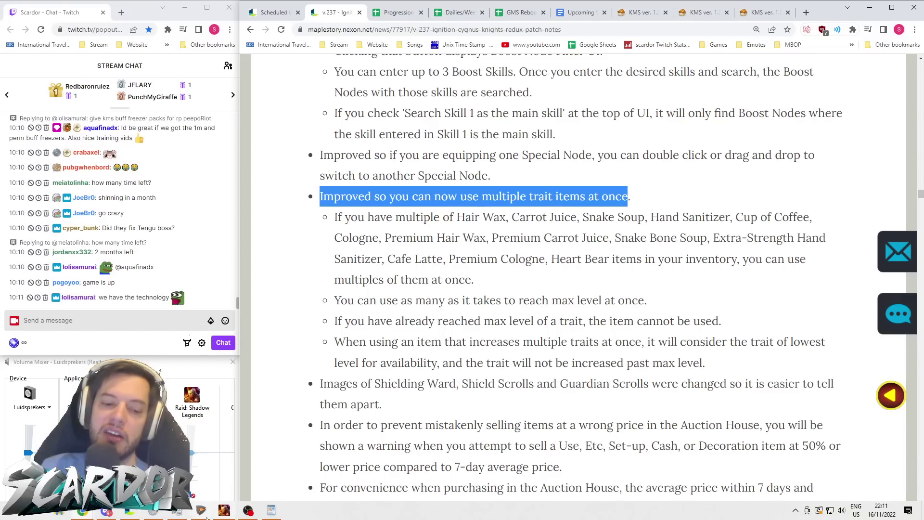
{"action": "left_click", "coordinate": [131, 513]}
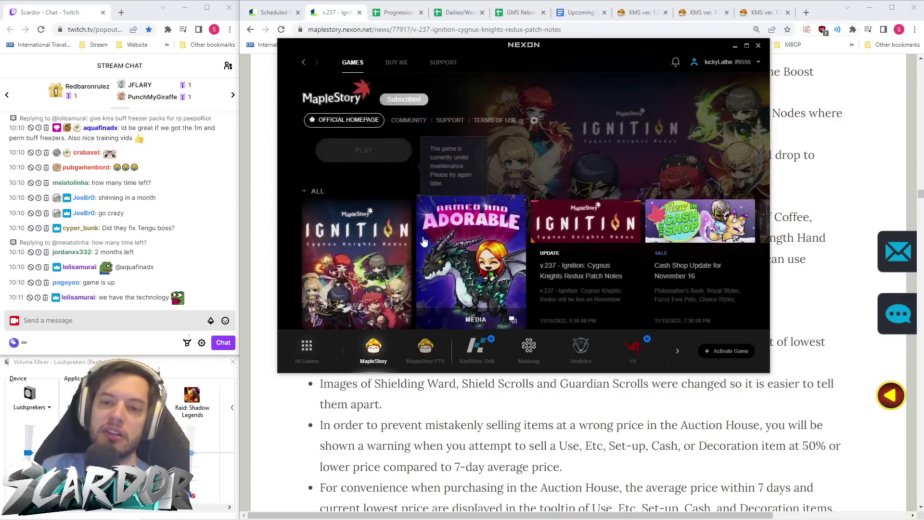
{"action": "left_click", "coordinate": [379, 355]}
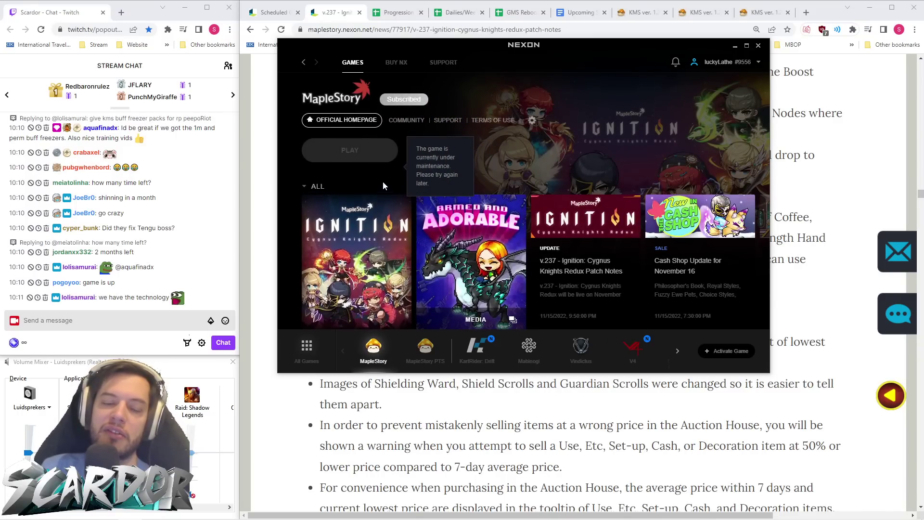
{"action": "left_click", "coordinate": [735, 46]}
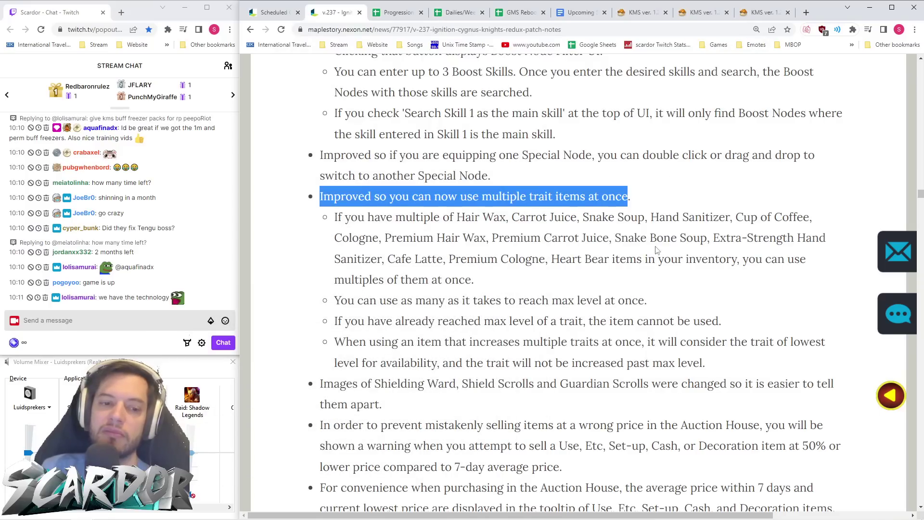
- Clear the trait items highlight and time out a chatter in the stream chat
{"action": "left_click", "coordinate": [601, 278]}
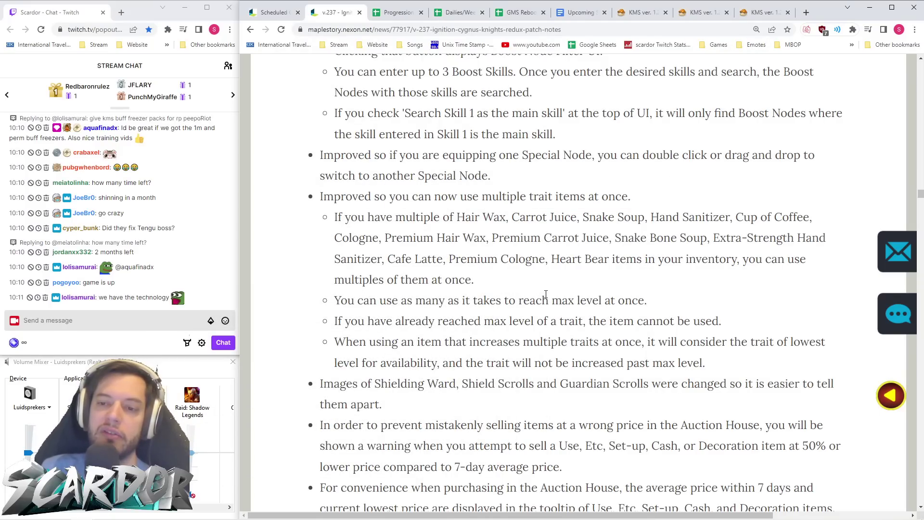
{"action": "scroll", "coordinate": [553, 295], "scroll_direction": "down", "scroll_amount": 1}
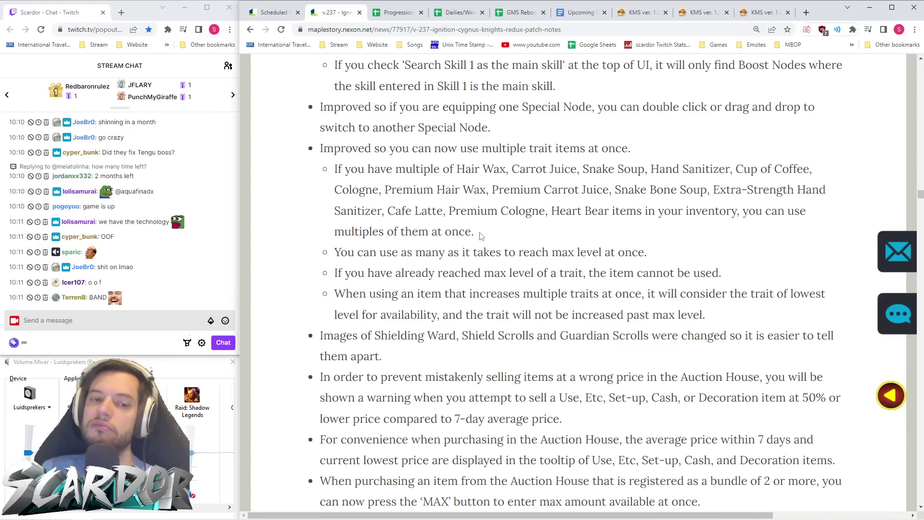
{"action": "right_click", "coordinate": [174, 212]}
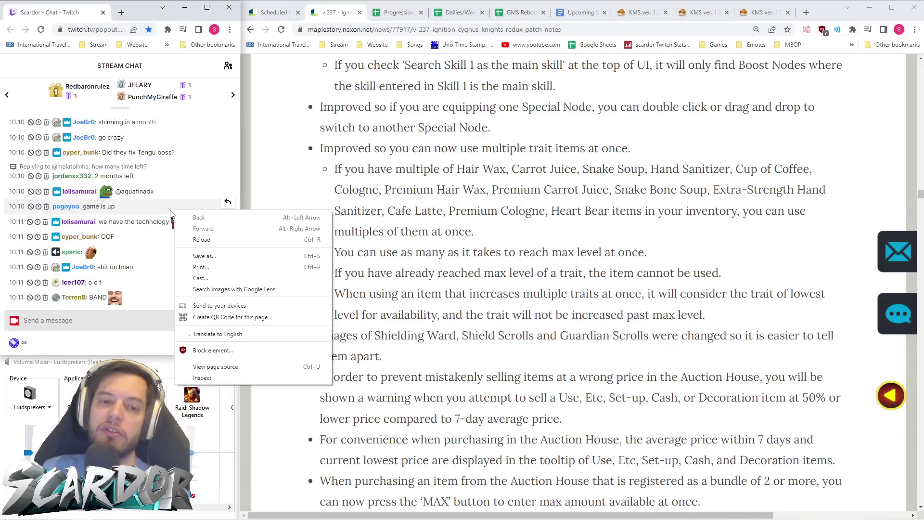
{"action": "left_click", "coordinate": [382, 220]}
{"action": "middle_click", "coordinate": [72, 193]}
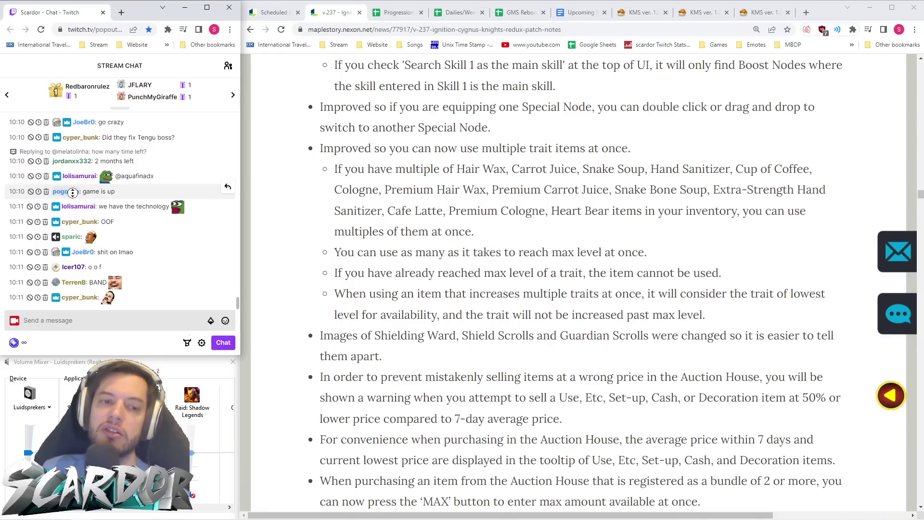
{"action": "left_click", "coordinate": [102, 174]}
{"action": "left_click_drag", "start_coordinate": [102, 174], "coordinate": [266, 212]}
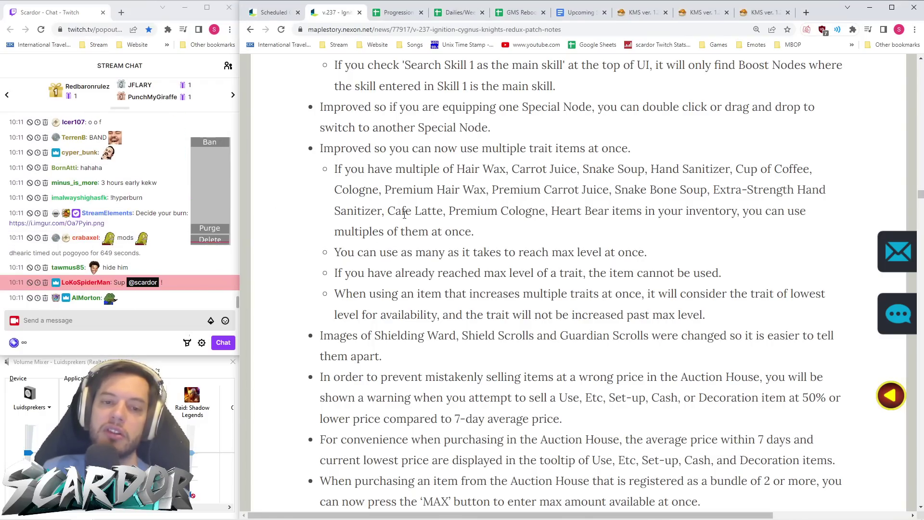
{"action": "left_click", "coordinate": [131, 184]}
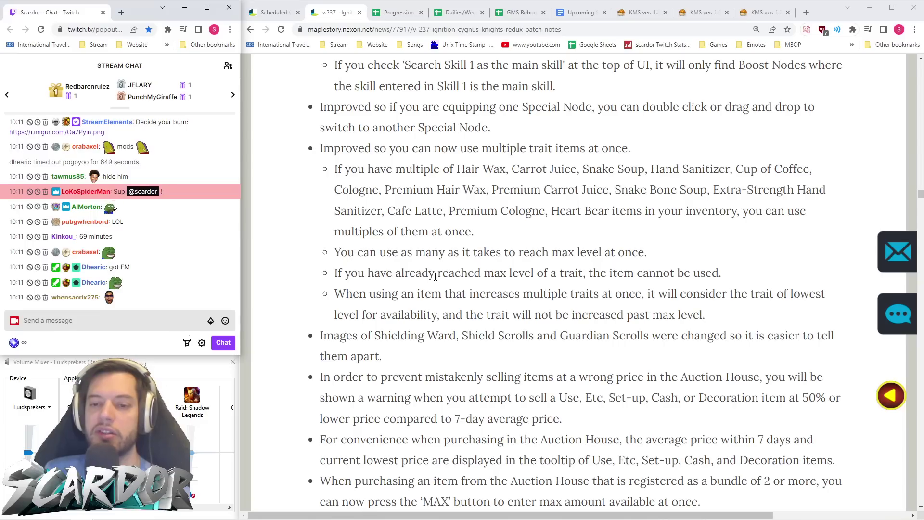
- Highlight the max-level trait item note and read on through Quality of Life
{"action": "scroll", "coordinate": [700, 270], "scroll_direction": "down", "scroll_amount": 1}
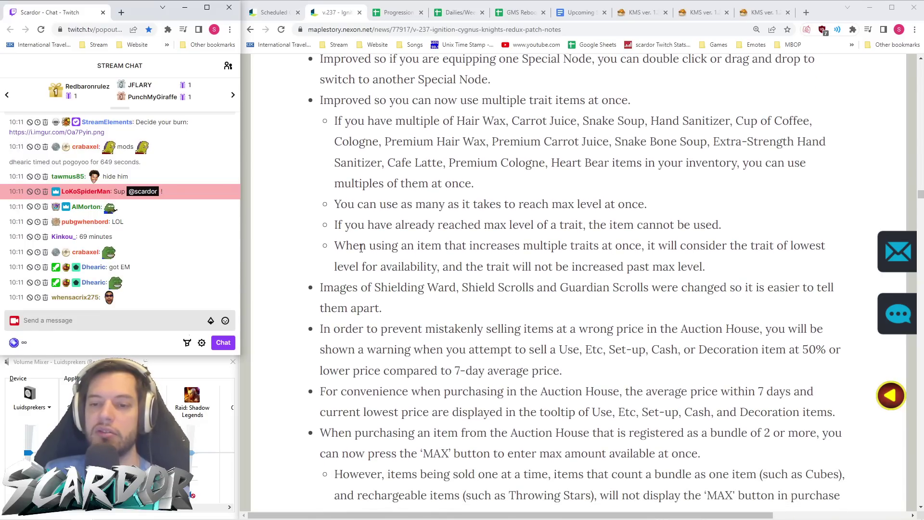
{"action": "left_click_drag", "start_coordinate": [722, 225], "coordinate": [525, 225]}
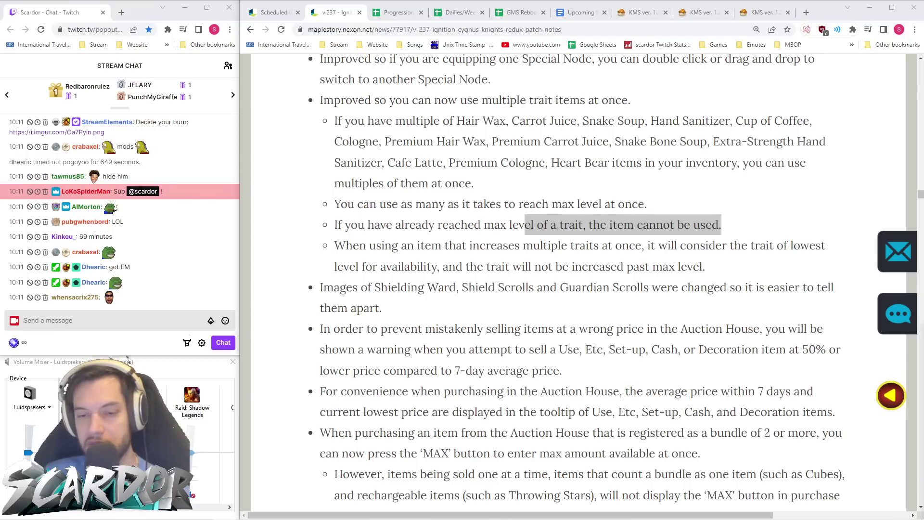
{"action": "left_click", "coordinate": [592, 263]}
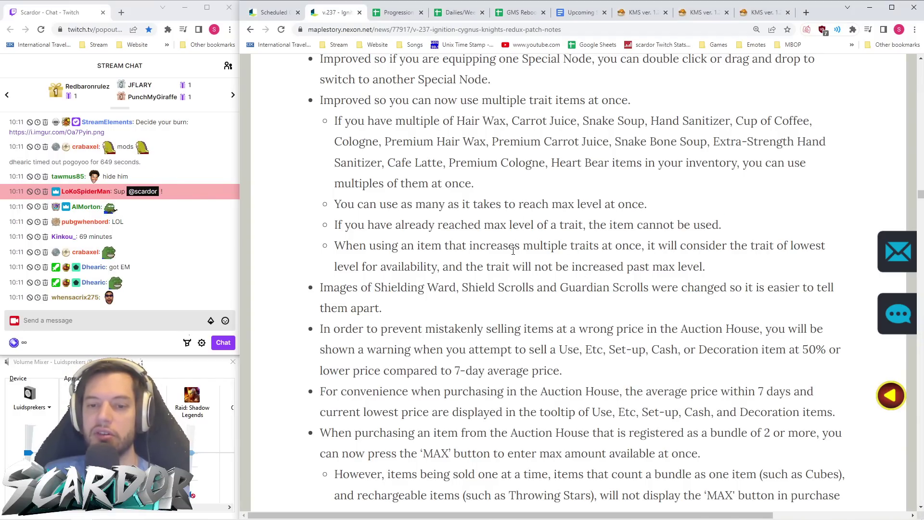
{"action": "scroll", "coordinate": [470, 245], "scroll_direction": "down", "scroll_amount": 1}
{"action": "scroll", "coordinate": [469, 245], "scroll_direction": "down", "scroll_amount": 2}
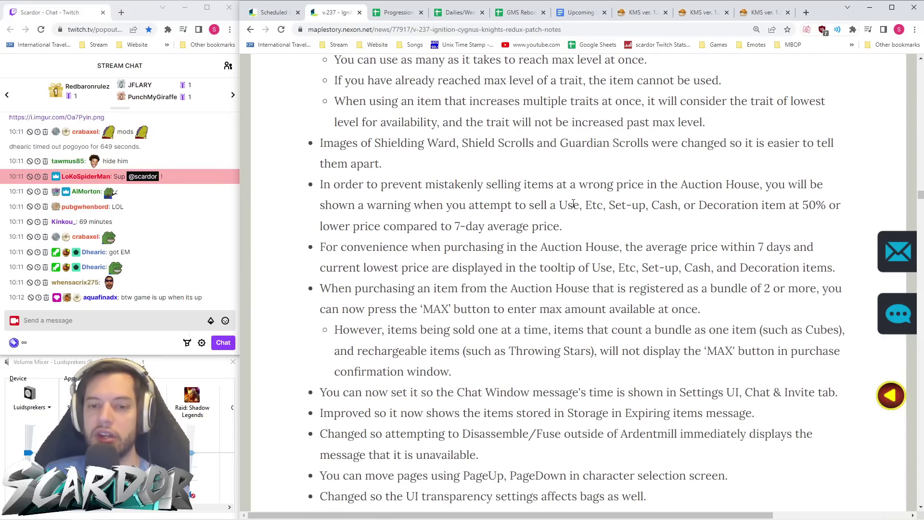
{"action": "scroll", "coordinate": [510, 187], "scroll_direction": "down", "scroll_amount": 2}
{"action": "scroll", "coordinate": [510, 187], "scroll_direction": "down", "scroll_amount": 2}
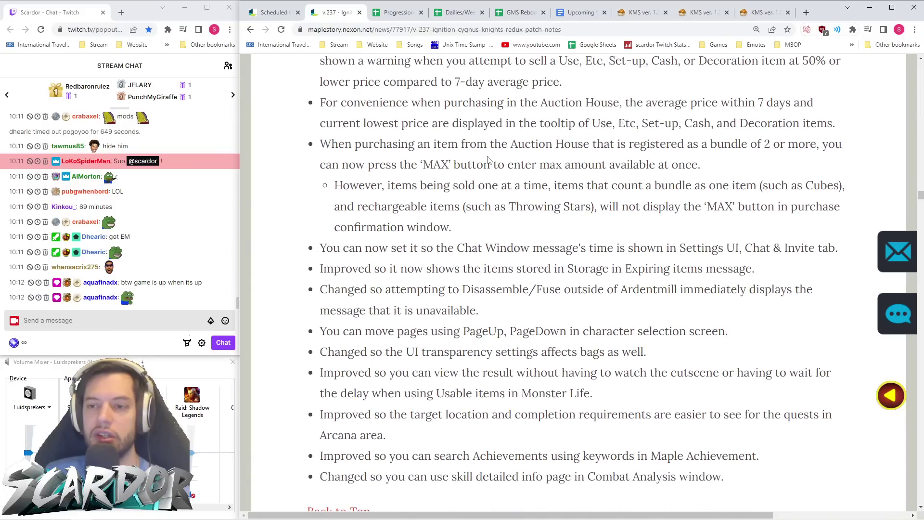
{"action": "scroll", "coordinate": [530, 161], "scroll_direction": "down", "scroll_amount": 1}
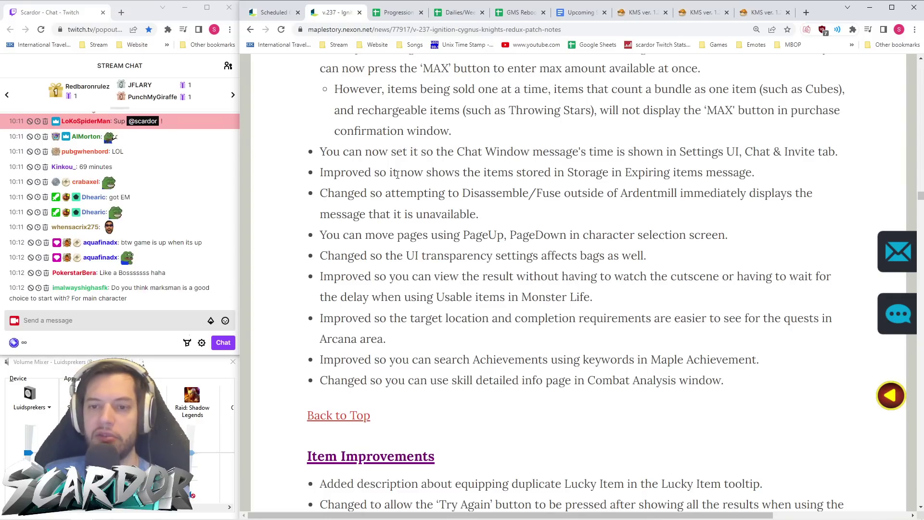
- Highlight the Storage expiring-items and Disassemble/Fuse change lines, reaching Item Improvements
{"action": "left_click_drag", "start_coordinate": [353, 172], "coordinate": [308, 178]}
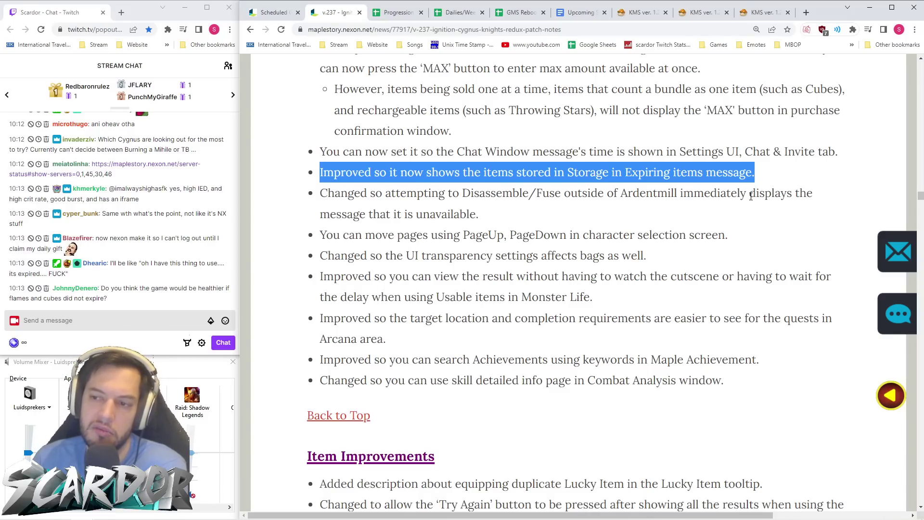
{"action": "left_click_drag", "start_coordinate": [486, 214], "coordinate": [347, 193]}
{"action": "left_click", "coordinate": [443, 226]}
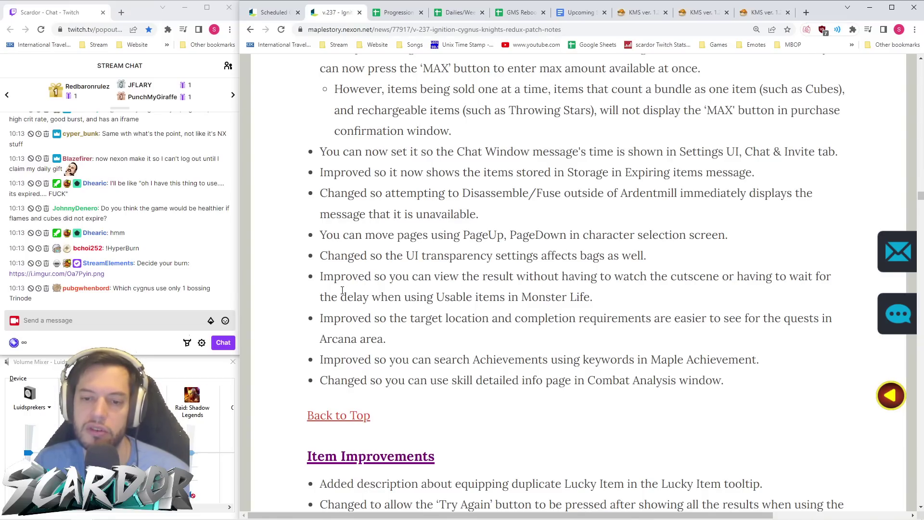
{"action": "scroll", "coordinate": [423, 235], "scroll_direction": "down", "scroll_amount": 2}
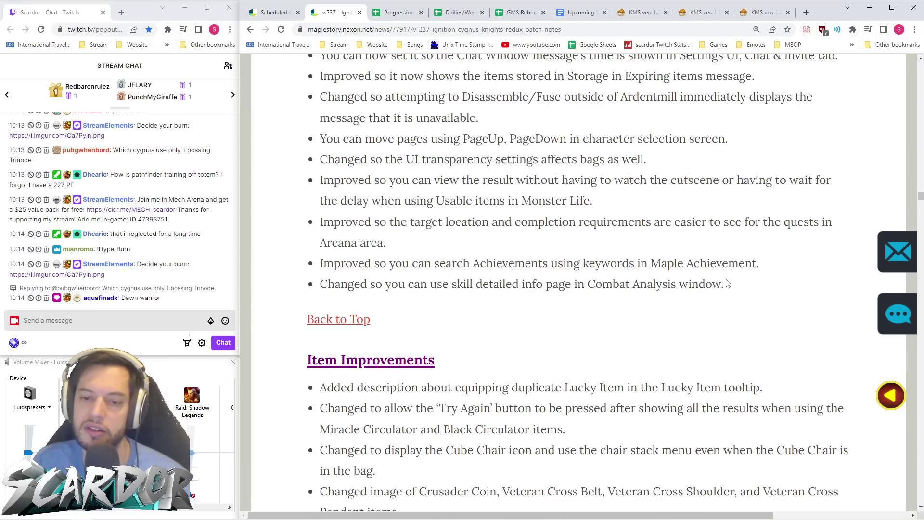
- Read through Item Improvements, highlighting the Reboot Gift Box untradable change line
{"action": "scroll", "coordinate": [505, 271], "scroll_direction": "down", "scroll_amount": 3}
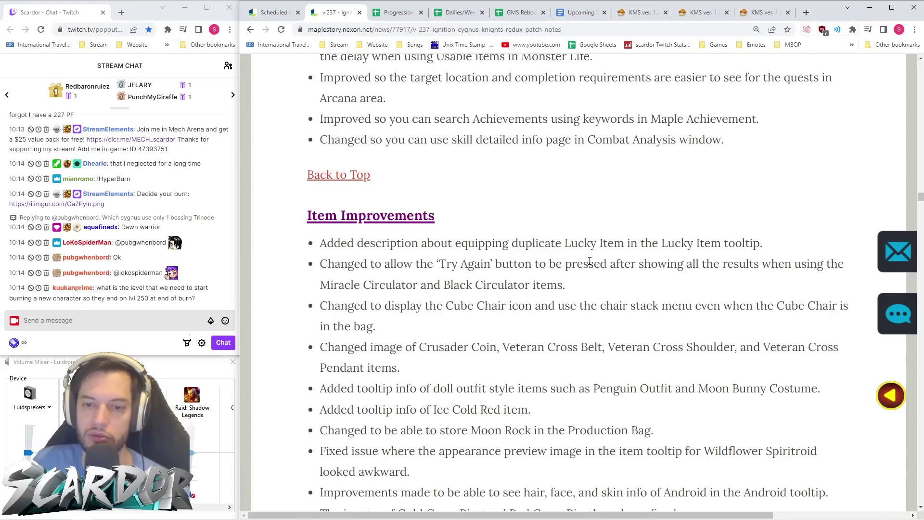
{"action": "scroll", "coordinate": [597, 255], "scroll_direction": "down", "scroll_amount": 2}
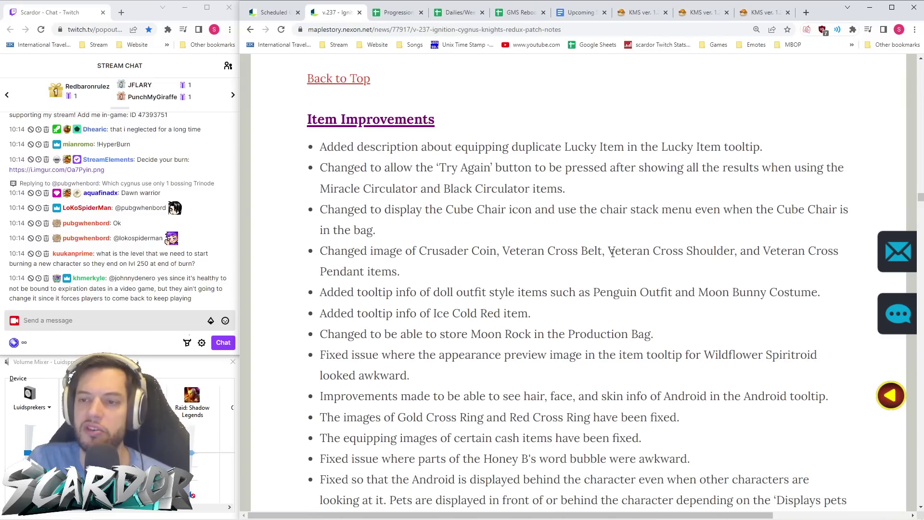
{"action": "scroll", "coordinate": [613, 253], "scroll_direction": "down", "scroll_amount": 2}
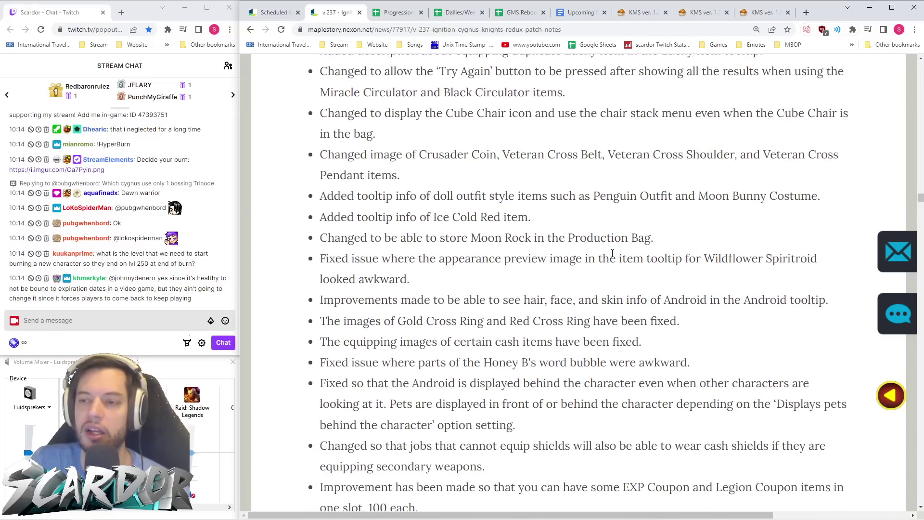
{"action": "scroll", "coordinate": [612, 253], "scroll_direction": "down", "scroll_amount": 9}
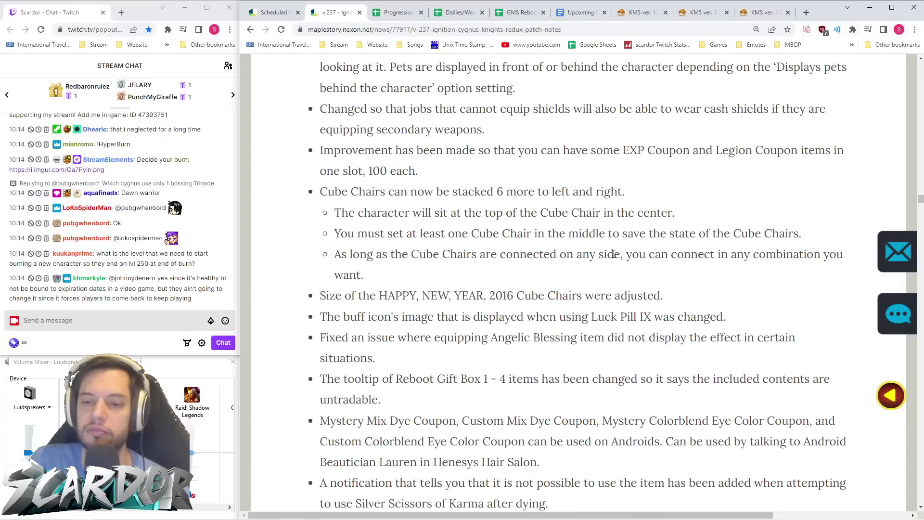
{"action": "scroll", "coordinate": [613, 256], "scroll_direction": "down", "scroll_amount": 3}
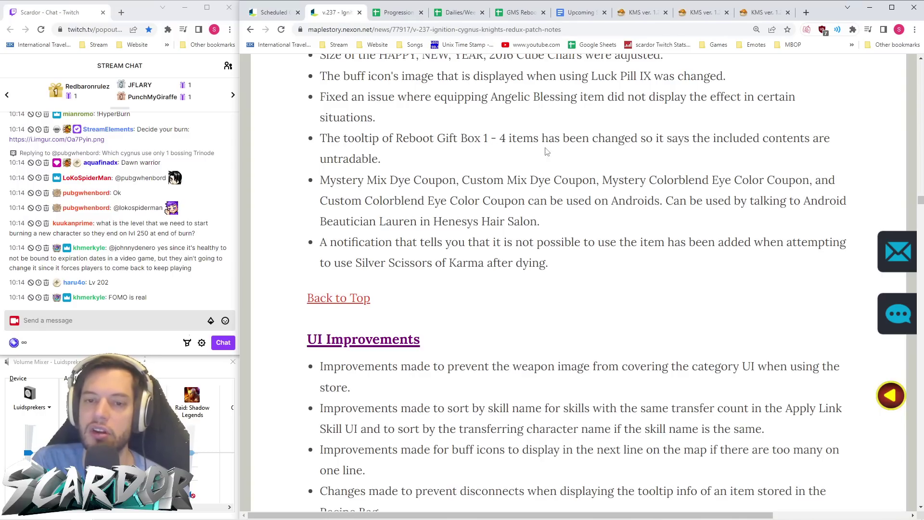
{"action": "left_click_drag", "start_coordinate": [417, 165], "coordinate": [317, 147]}
{"action": "left_click", "coordinate": [391, 152]}
{"action": "left_click_drag", "start_coordinate": [414, 165], "coordinate": [305, 161]}
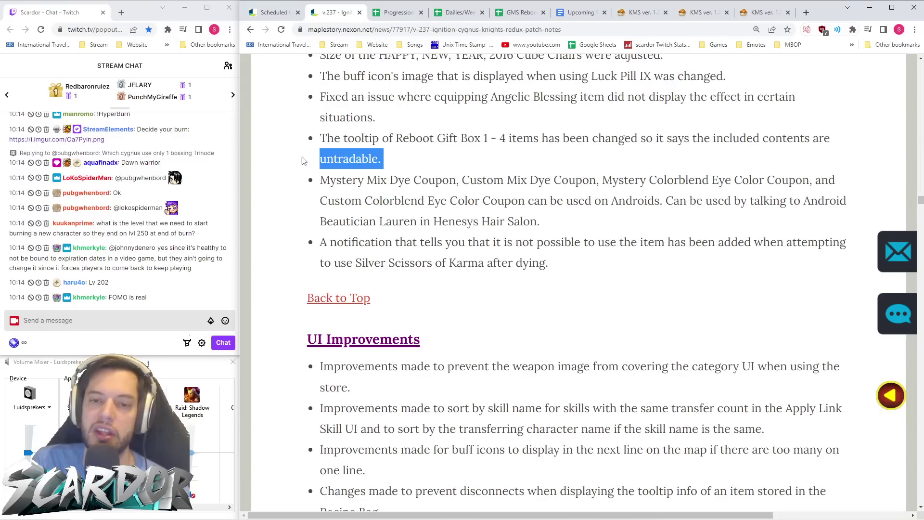
{"action": "left_click", "coordinate": [442, 177]}
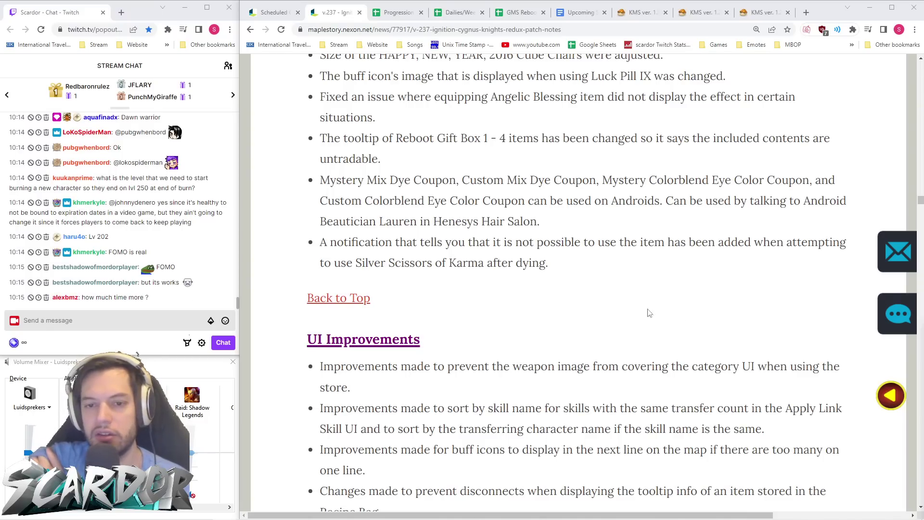
- Scroll past UI Improvements to the Job Balances Common changes
{"action": "scroll", "coordinate": [640, 312], "scroll_direction": "down", "scroll_amount": 1}
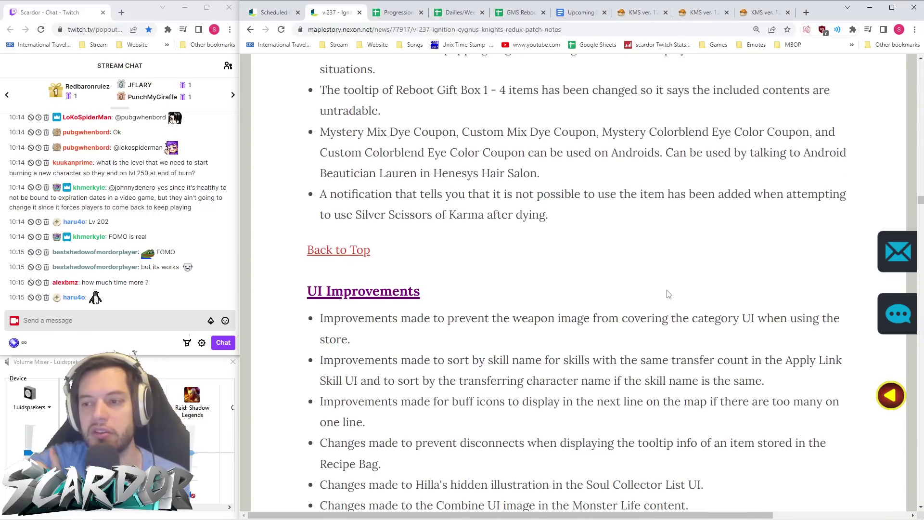
{"action": "scroll", "coordinate": [568, 202], "scroll_direction": "down", "scroll_amount": 1}
{"action": "scroll", "coordinate": [579, 213], "scroll_direction": "down", "scroll_amount": 2}
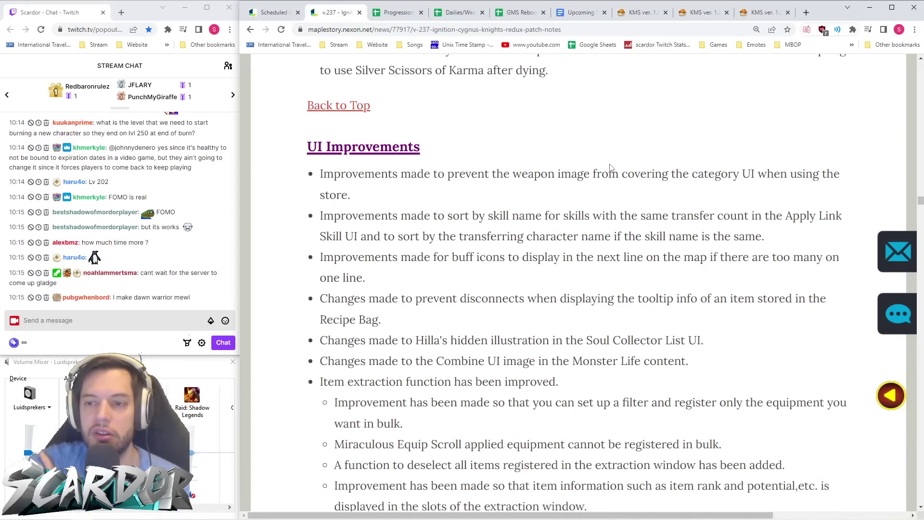
{"action": "scroll", "coordinate": [622, 189], "scroll_direction": "down", "scroll_amount": 1}
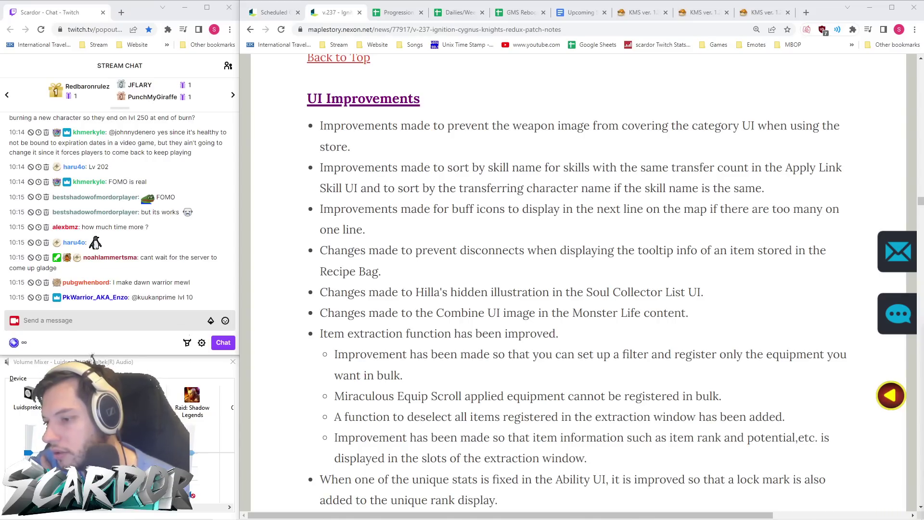
{"action": "left_click", "coordinate": [543, 281]}
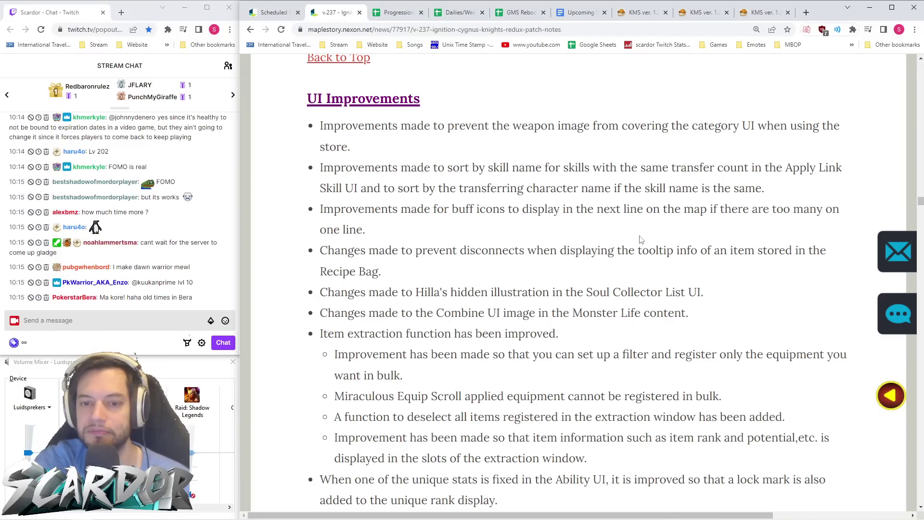
{"action": "scroll", "coordinate": [640, 242], "scroll_direction": "down", "scroll_amount": 5}
{"action": "scroll", "coordinate": [639, 240], "scroll_direction": "up", "scroll_amount": 3}
{"action": "scroll", "coordinate": [638, 244], "scroll_direction": "down", "scroll_amount": 10}
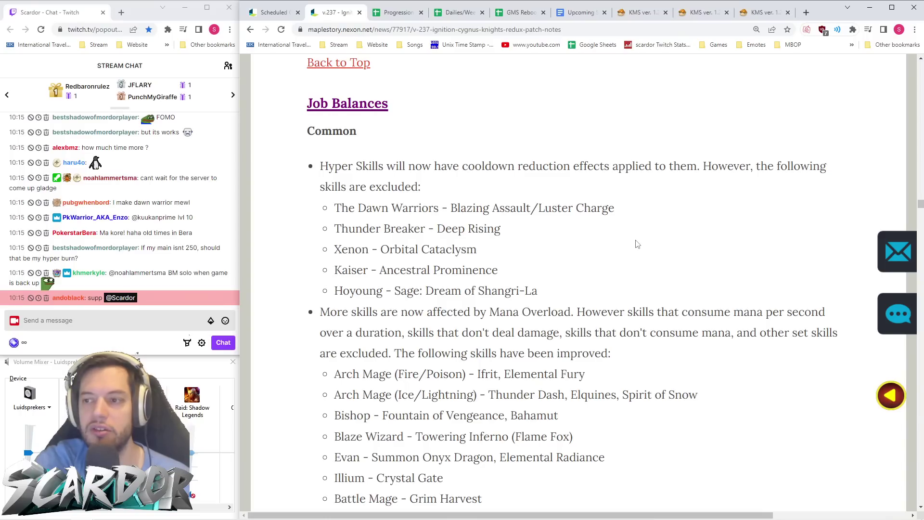
- Send !events in chat and move the bot's event calendar link into the main window
{"action": "left_click", "coordinate": [134, 327]}
{"action": "type", "text": "!events"}
{"action": "key", "text": "Return"}
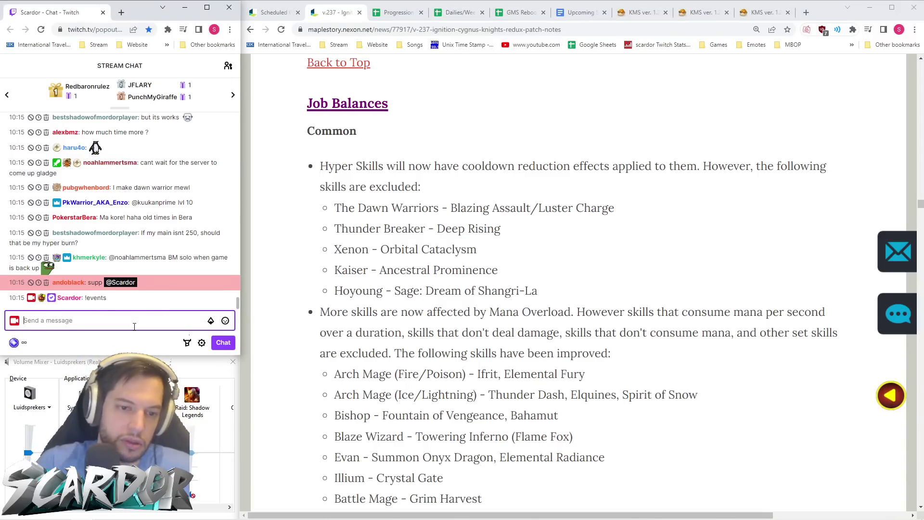
{"action": "middle_click", "coordinate": [60, 298]}
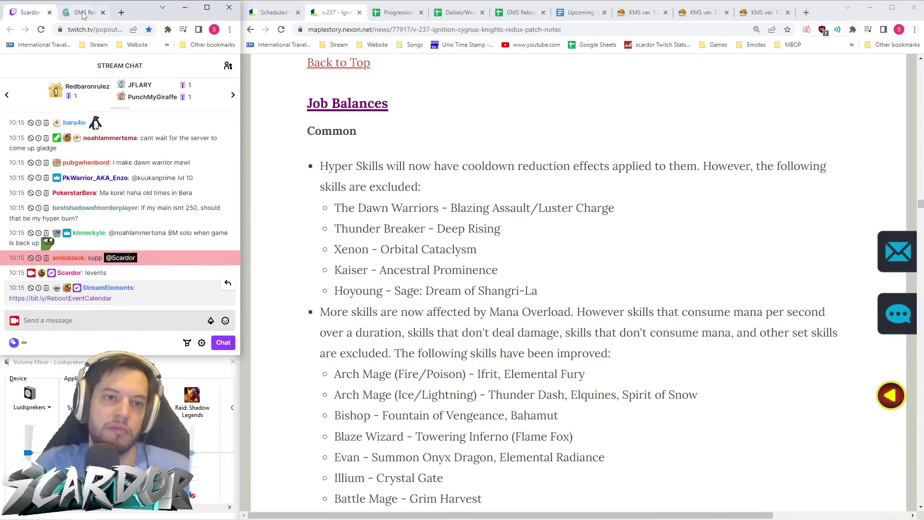
{"action": "left_click_drag", "start_coordinate": [84, 12], "coordinate": [366, 14]}
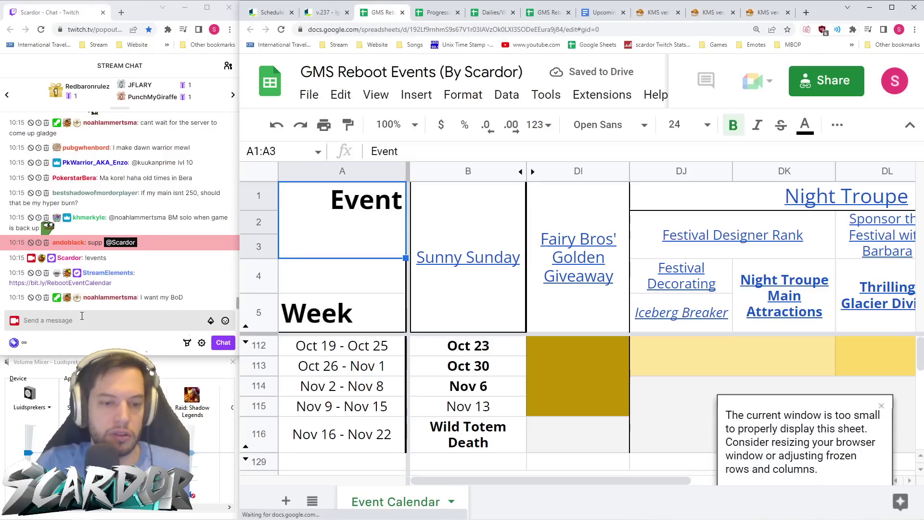
- Send an emote to chat and zoom the sheet out to see more rows
{"action": "left_click", "coordinate": [82, 316]}
{"action": "key", "text": "Return"}
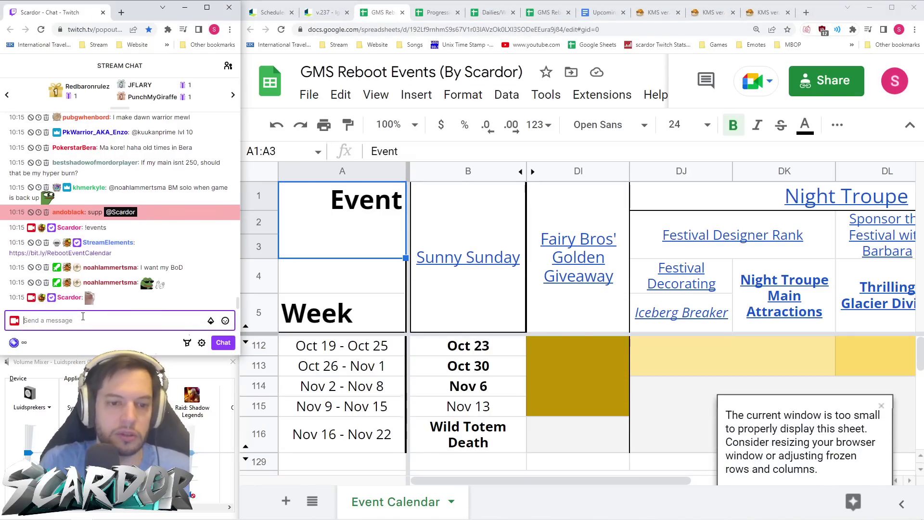
{"action": "mouse_move", "coordinate": [859, 299]}
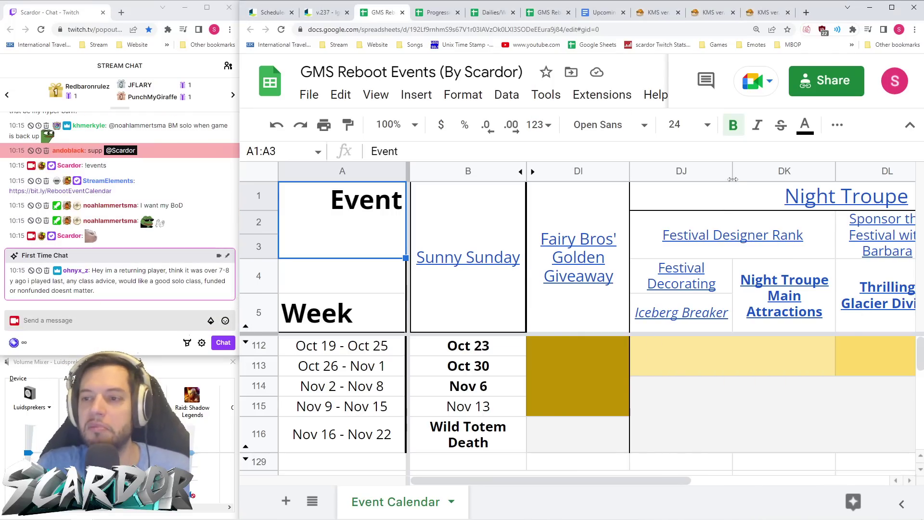
{"action": "key", "text": "ctrl+minus"}
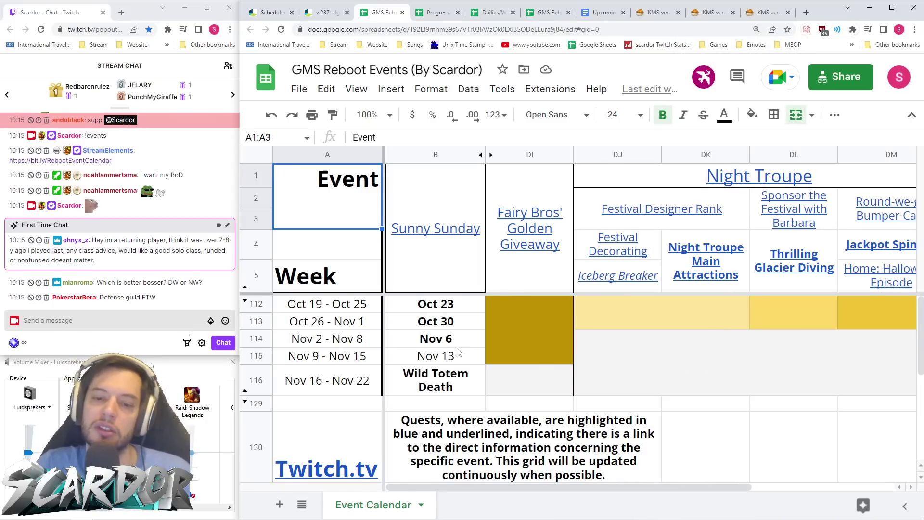
- Hide rows 112–115, then select columns DI through DO
{"action": "left_click_drag", "start_coordinate": [256, 356], "coordinate": [257, 304]}
{"action": "right_click", "coordinate": [258, 310]}
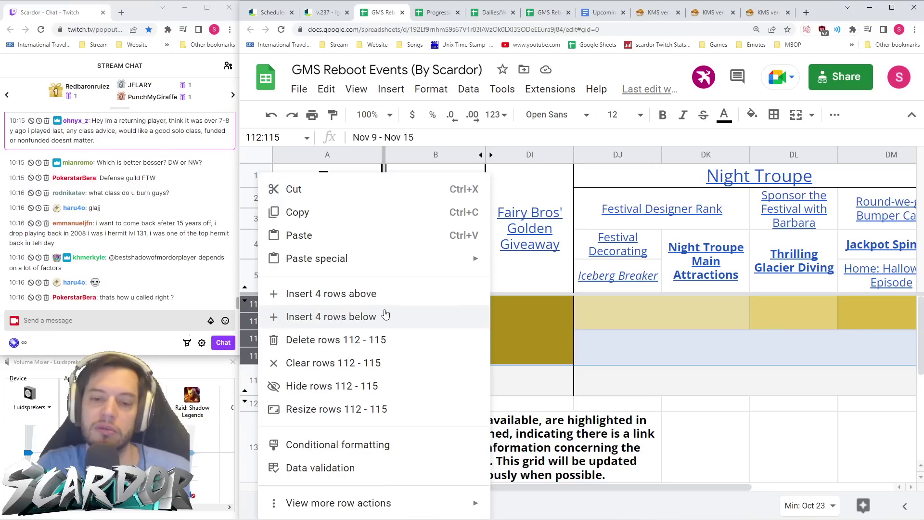
{"action": "left_click", "coordinate": [347, 386]}
{"action": "left_click", "coordinate": [679, 351]}
{"action": "scroll", "coordinate": [712, 295], "scroll_direction": "right", "scroll_amount": 3}
{"action": "scroll", "coordinate": [711, 295], "scroll_direction": "left", "scroll_amount": 3}
{"action": "left_click_drag", "start_coordinate": [549, 153], "coordinate": [843, 154]}
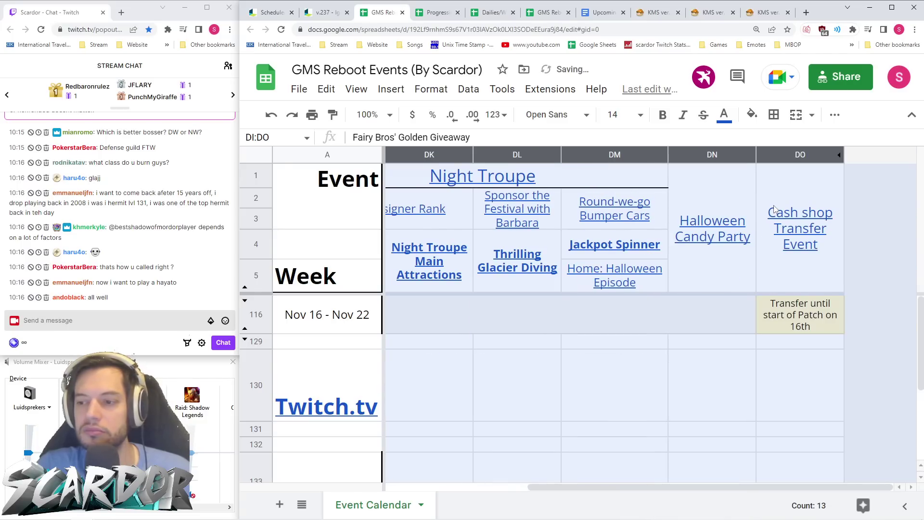
- Hide columns DI–DO and insert three empty columns to the right of column B
{"action": "right_click", "coordinate": [796, 156]}
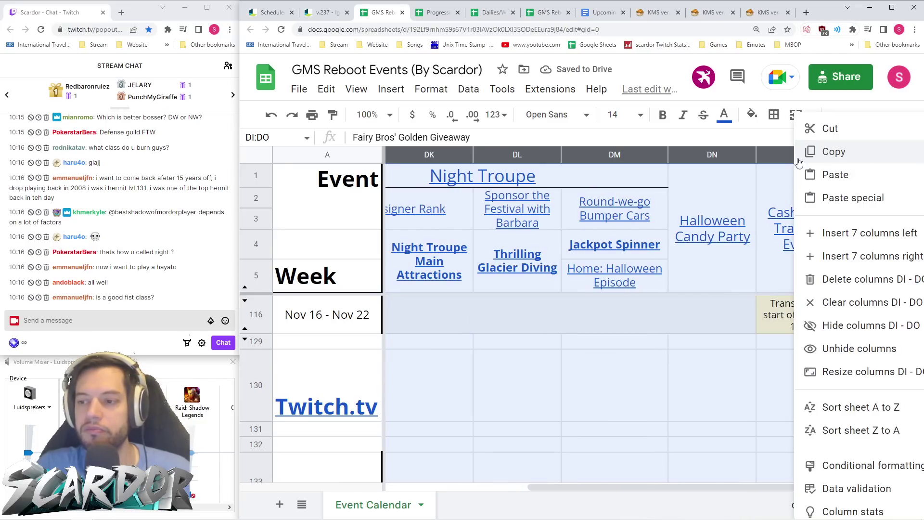
{"action": "left_click", "coordinate": [848, 325]}
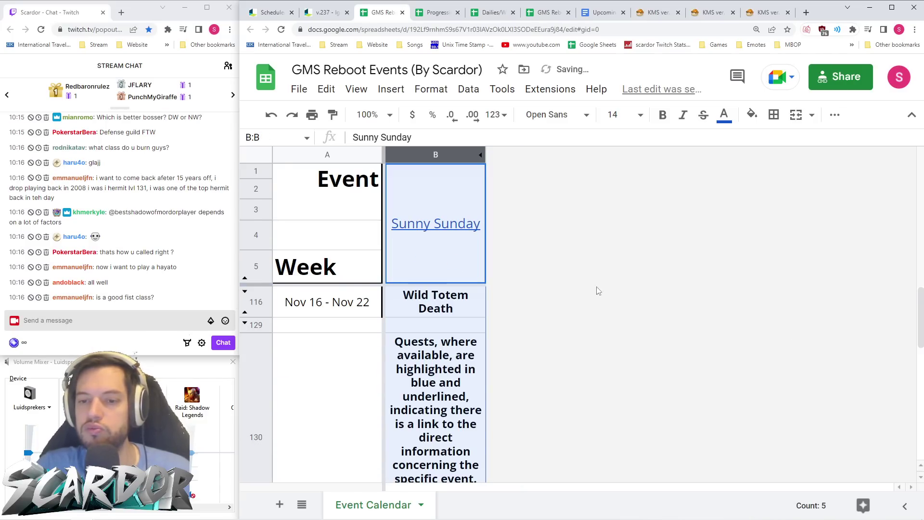
{"action": "right_click", "coordinate": [448, 155]}
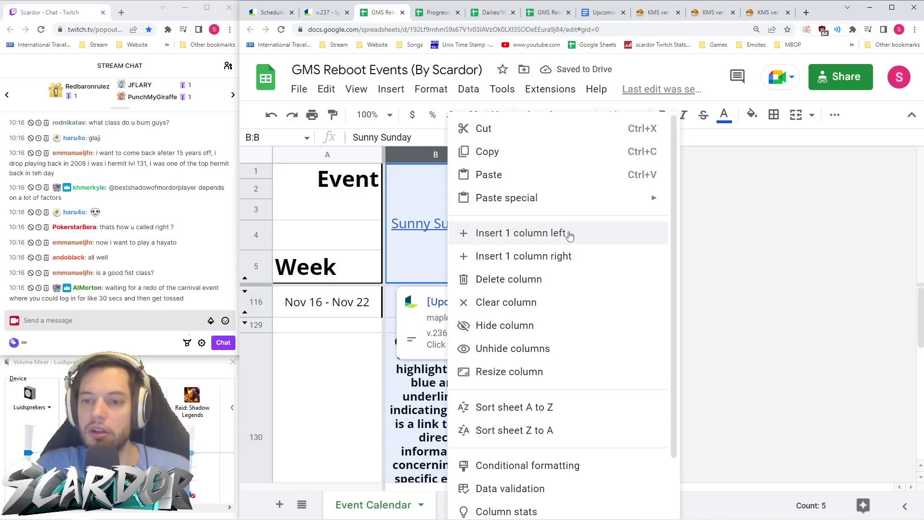
{"action": "left_click", "coordinate": [580, 256]}
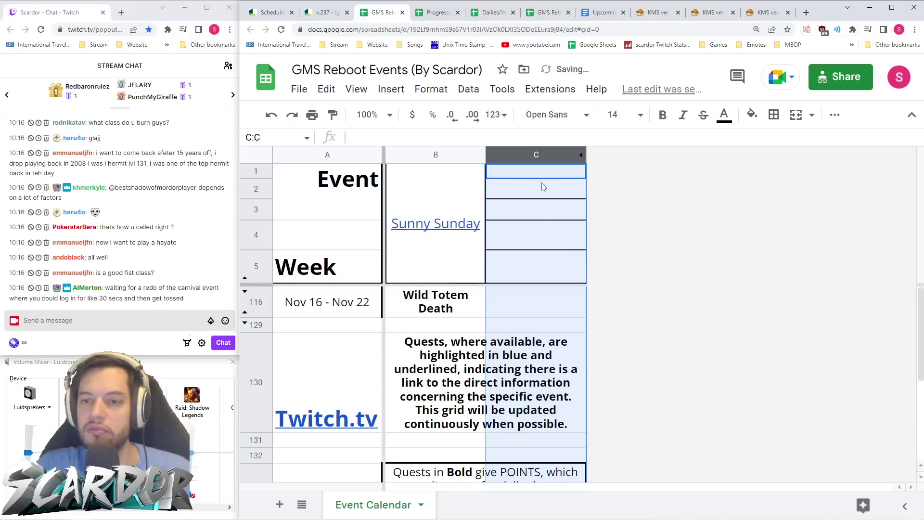
{"action": "left_click", "coordinate": [565, 228]}
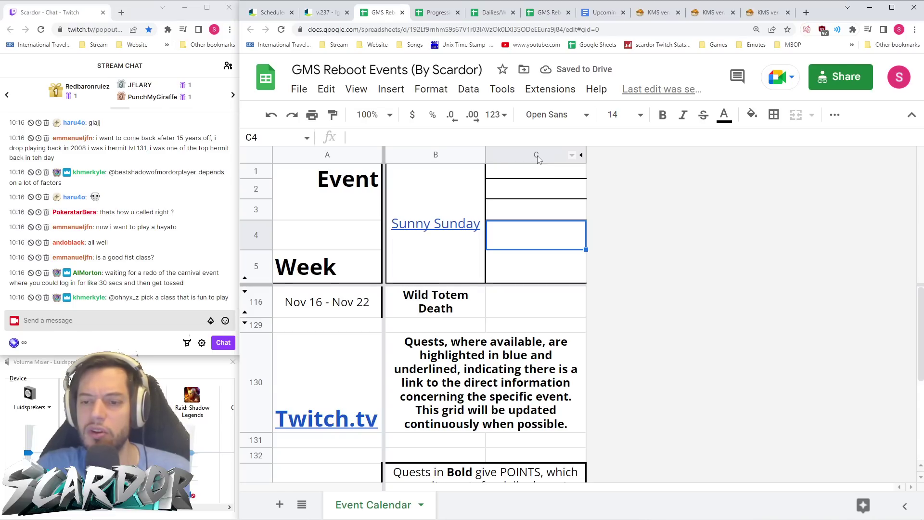
{"action": "left_click", "coordinate": [437, 156]}
{"action": "right_click", "coordinate": [439, 157]}
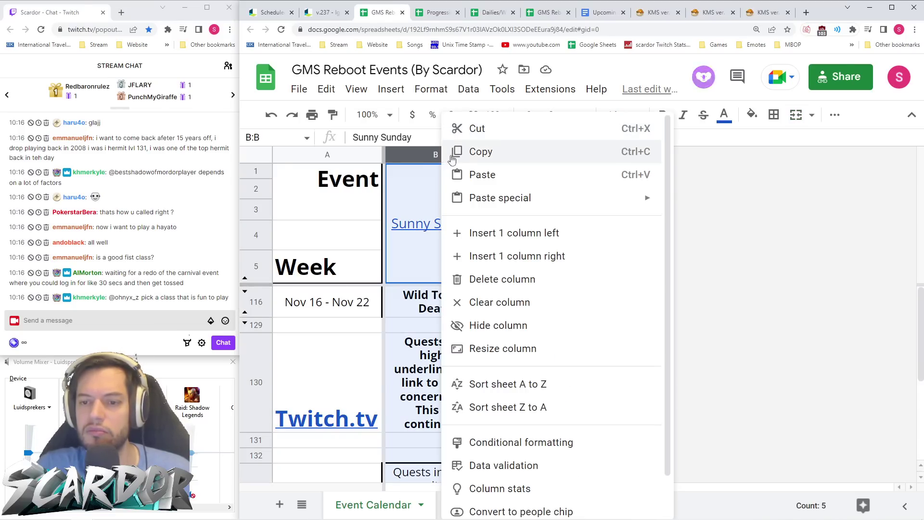
{"action": "left_click", "coordinate": [540, 265]}
{"action": "right_click", "coordinate": [527, 154]}
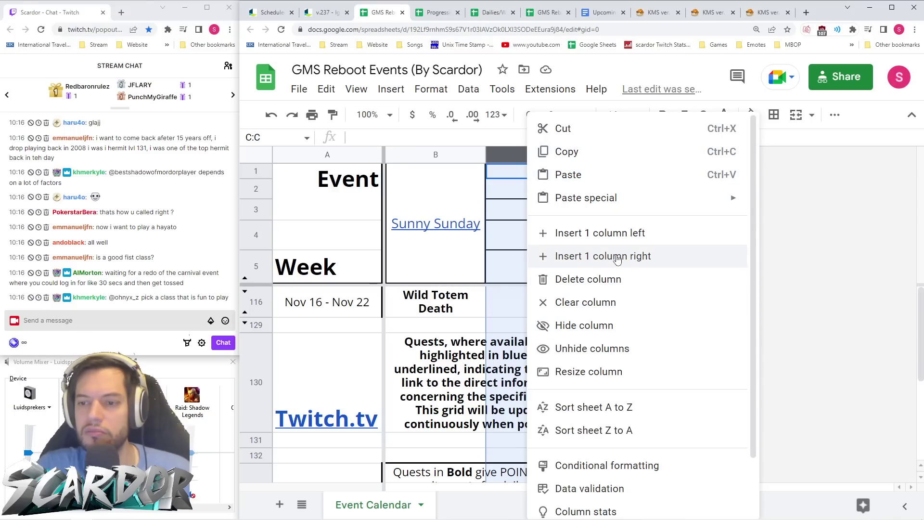
{"action": "left_click", "coordinate": [618, 259]}
{"action": "left_click", "coordinate": [639, 207]}
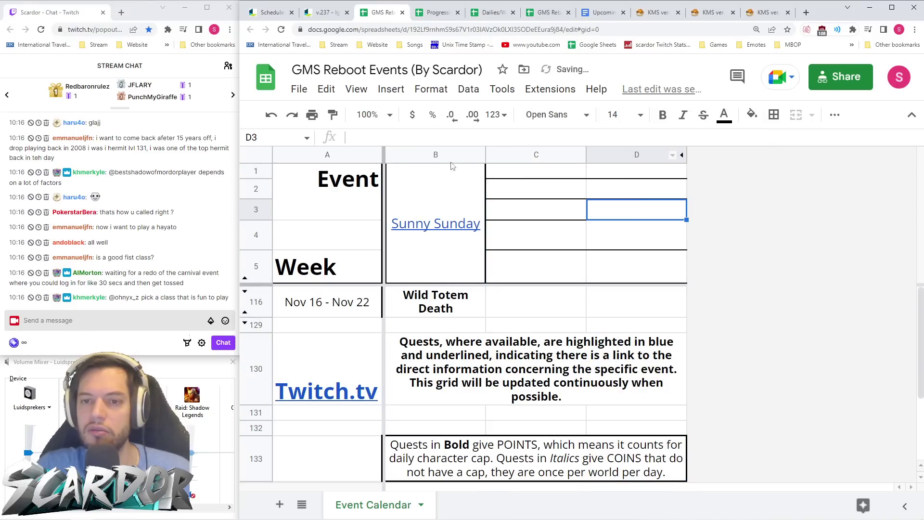
- Unhide the hidden event columns around B–D; moving column C fails on merged cells
{"action": "left_click_drag", "start_coordinate": [452, 155], "coordinate": [635, 155]}
{"action": "right_click", "coordinate": [635, 155]}
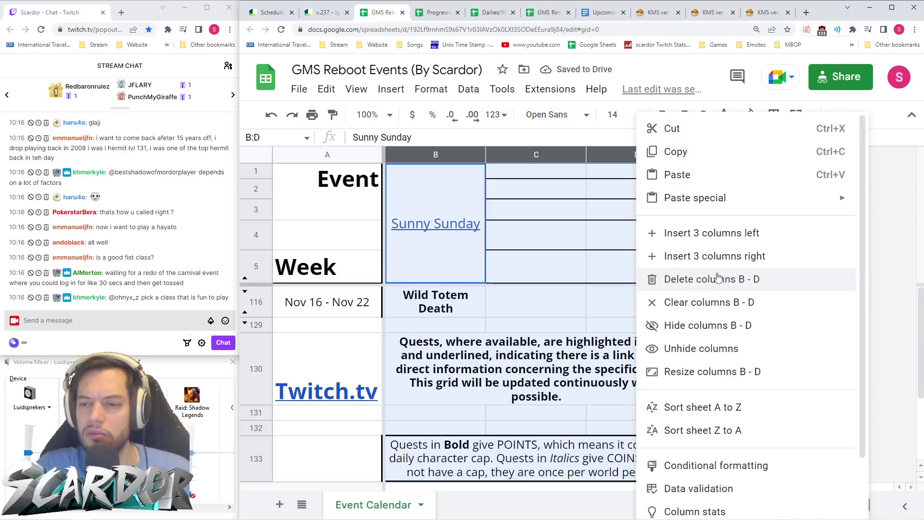
{"action": "left_click", "coordinate": [702, 348]}
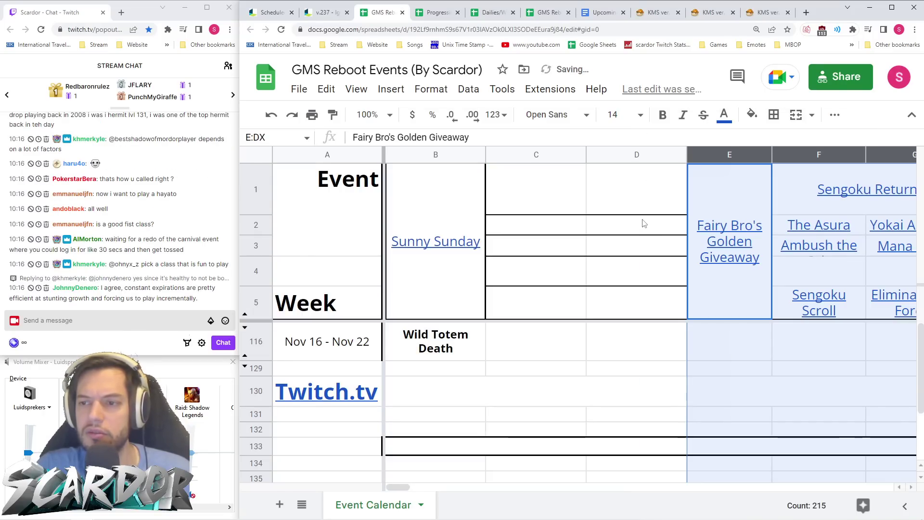
{"action": "scroll", "coordinate": [629, 219], "scroll_direction": "right", "scroll_amount": 15}
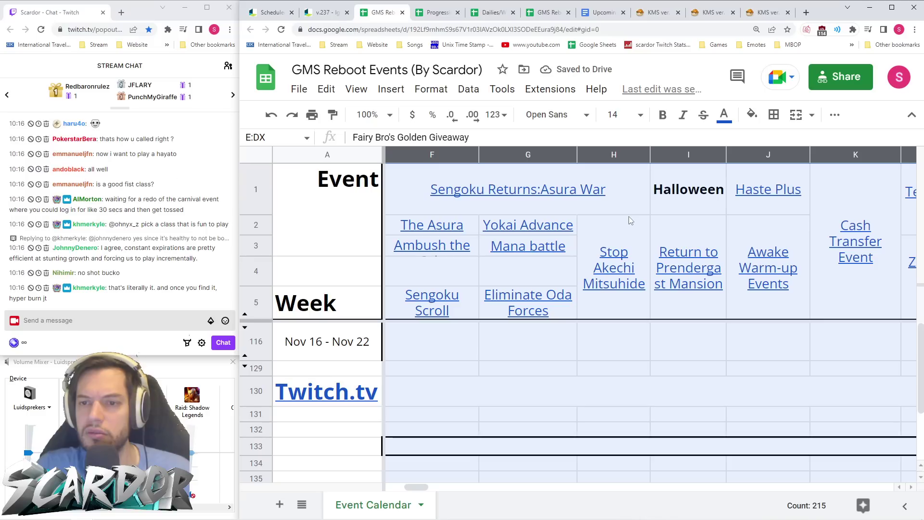
{"action": "scroll", "coordinate": [629, 219], "scroll_direction": "right", "scroll_amount": 20}
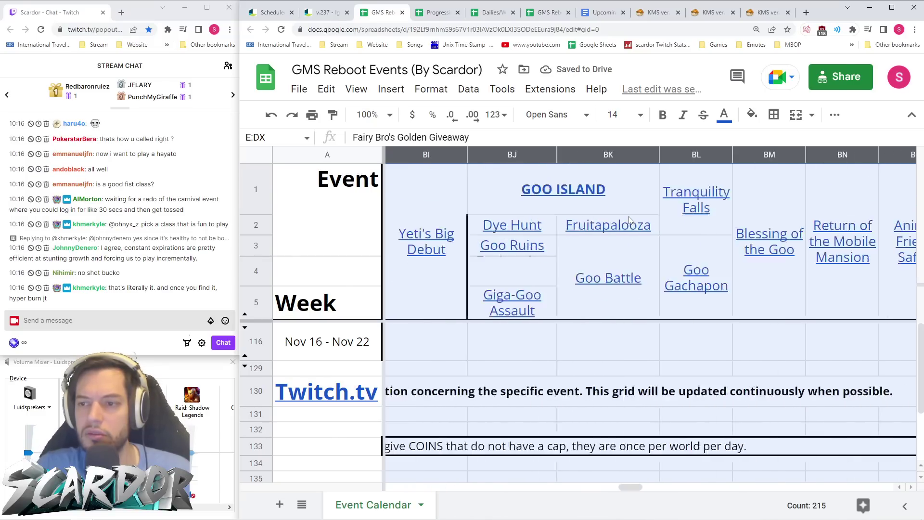
{"action": "scroll", "coordinate": [630, 219], "scroll_direction": "left", "scroll_amount": 3}
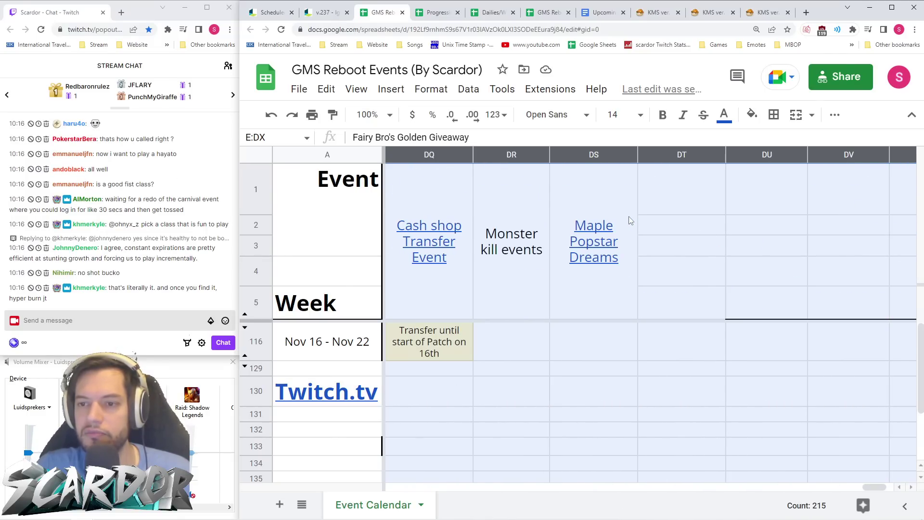
{"action": "scroll", "coordinate": [624, 221], "scroll_direction": "left", "scroll_amount": 20}
{"action": "scroll", "coordinate": [623, 221], "scroll_direction": "left", "scroll_amount": 20}
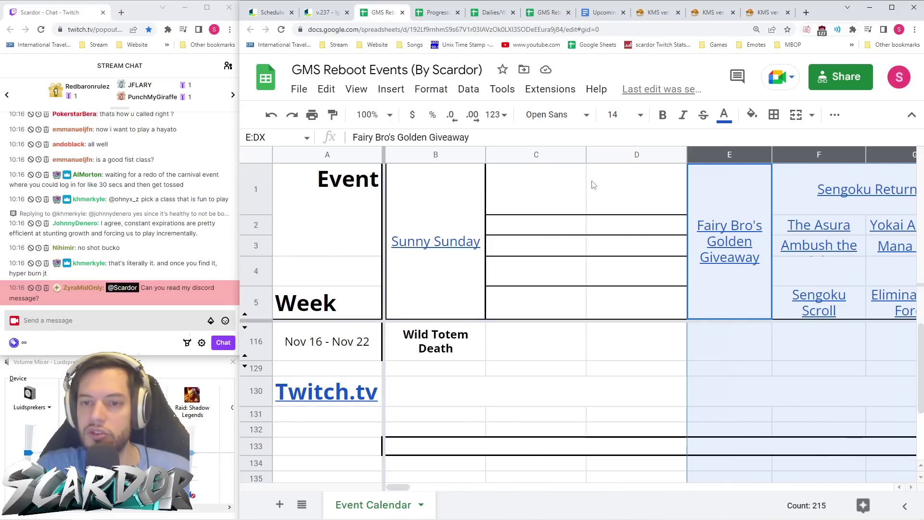
{"action": "left_click", "coordinate": [535, 154]}
{"action": "left_click_drag", "start_coordinate": [534, 155], "coordinate": [640, 192]}
{"action": "key", "text": "Escape"}
- Hide columns C through DS, then merge the notes row B130:DU130 into one cell
{"action": "scroll", "coordinate": [644, 219], "scroll_direction": "right", "scroll_amount": 20}
{"action": "scroll", "coordinate": [643, 219], "scroll_direction": "right", "scroll_amount": 20}
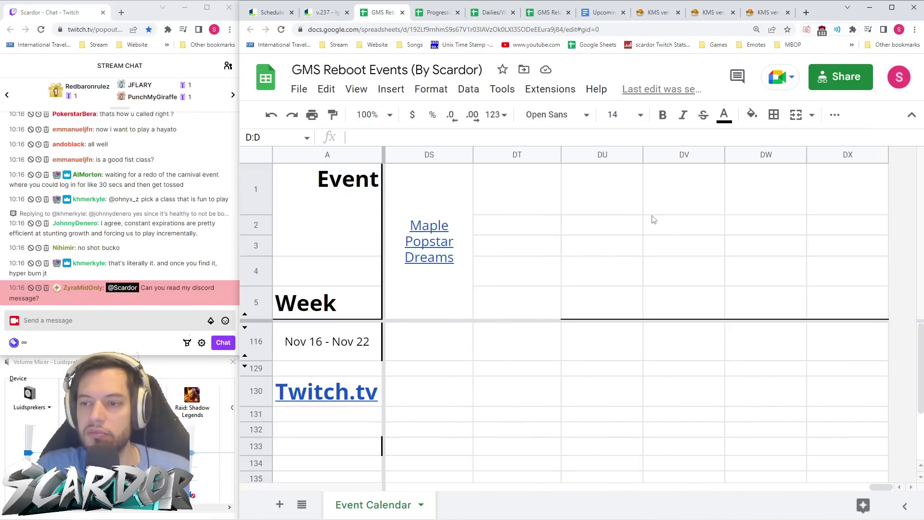
{"action": "scroll", "coordinate": [653, 220], "scroll_direction": "right", "scroll_amount": 3}
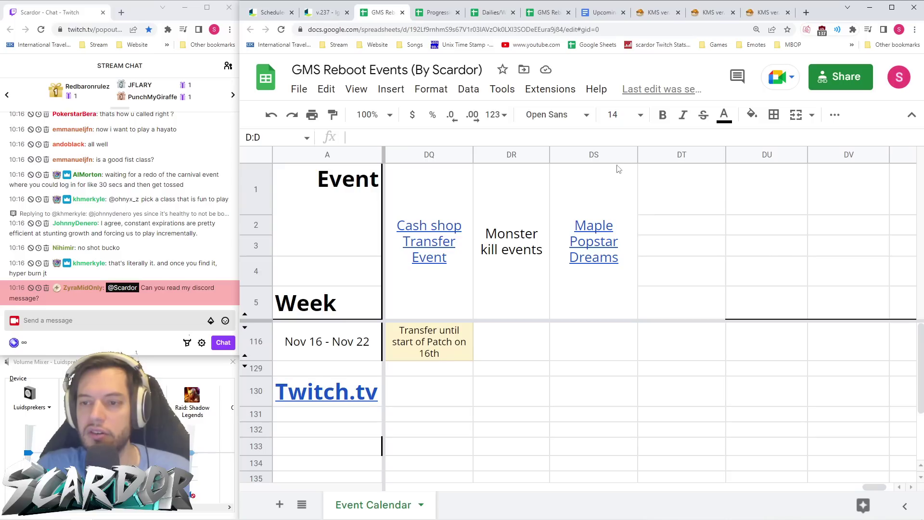
{"action": "left_click", "coordinate": [597, 154]}
{"action": "left_click", "coordinate": [656, 180]}
{"action": "left_click", "coordinate": [592, 153]}
{"action": "left_click_drag", "start_coordinate": [592, 153], "coordinate": [520, 159]}
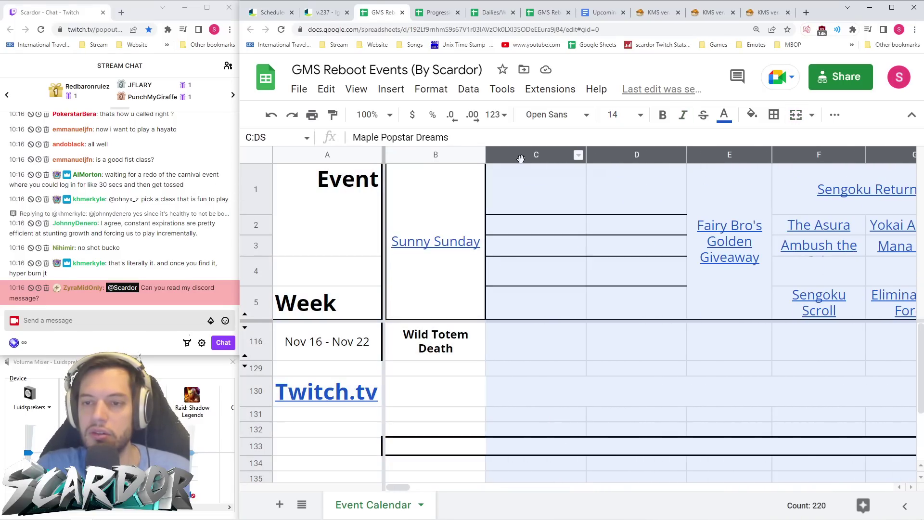
{"action": "right_click", "coordinate": [521, 158]}
{"action": "left_click", "coordinate": [621, 325]}
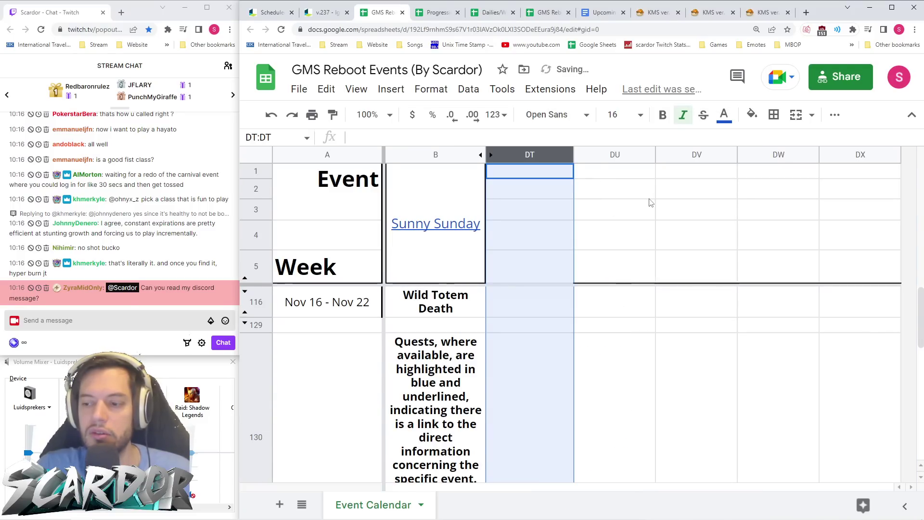
{"action": "left_click", "coordinate": [674, 323]}
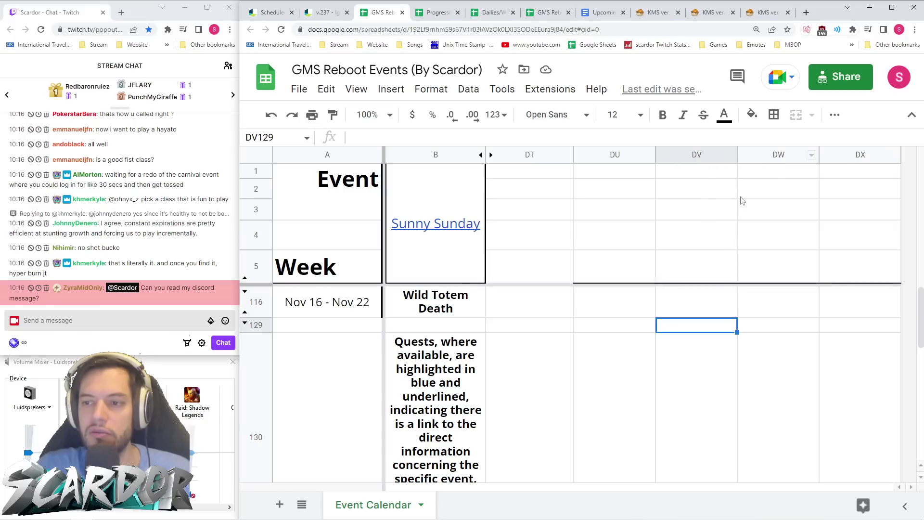
{"action": "mouse_move", "coordinate": [462, 380]}
{"action": "left_mouse_down"}
{"action": "mouse_move", "coordinate": [656, 402]}
{"action": "mouse_move", "coordinate": [461, 383]}
{"action": "left_mouse_up"}
{"action": "left_click", "coordinate": [796, 115]}
- Merge the note rows B133:DU133 and B136:DU136 into single cells
{"action": "scroll", "coordinate": [626, 337], "scroll_direction": "down", "scroll_amount": 3}
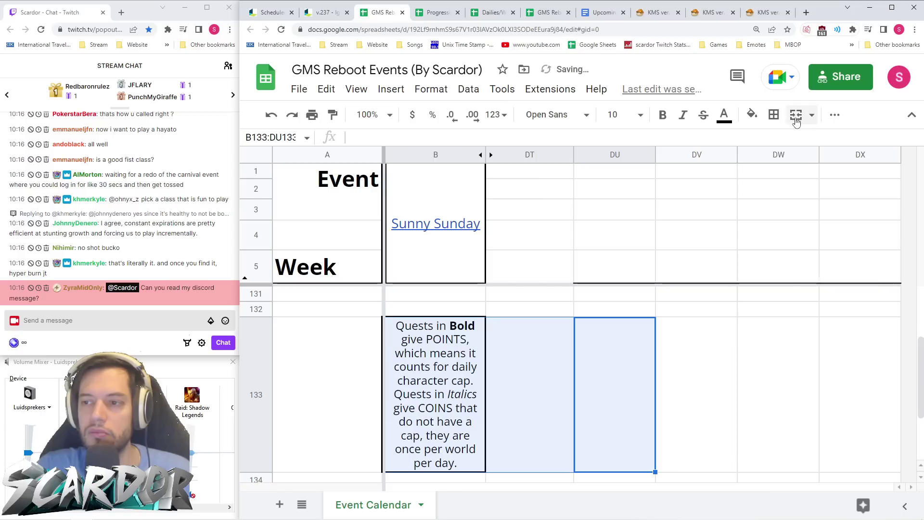
{"action": "left_click", "coordinate": [797, 115]}
{"action": "left_click", "coordinate": [755, 364]}
{"action": "left_click_drag", "start_coordinate": [582, 426], "coordinate": [453, 432]}
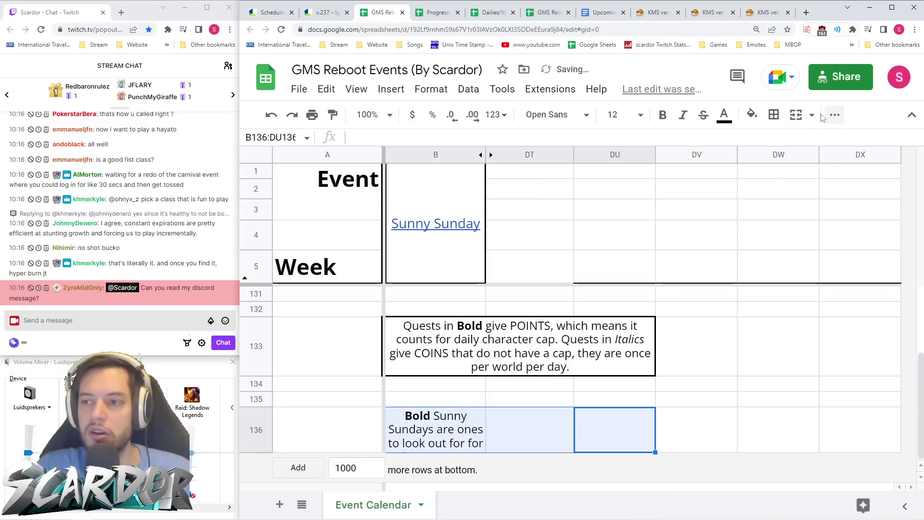
{"action": "left_click", "coordinate": [796, 115]}
{"action": "left_click", "coordinate": [751, 363]}
- Add a bottom border beneath the header block B1:DX5, below row 5
{"action": "scroll", "coordinate": [718, 402], "scroll_direction": "up", "scroll_amount": 3}
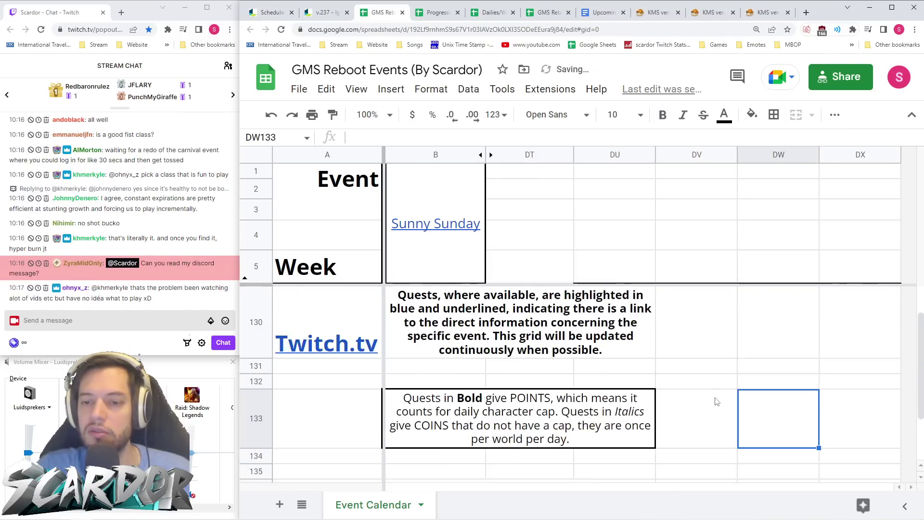
{"action": "left_click", "coordinate": [912, 117]}
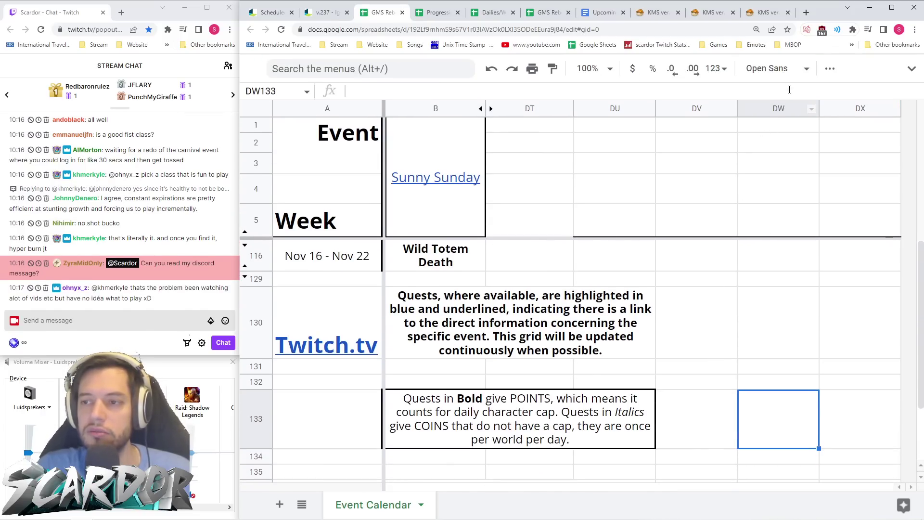
{"action": "key", "text": "ctrl+minus"}
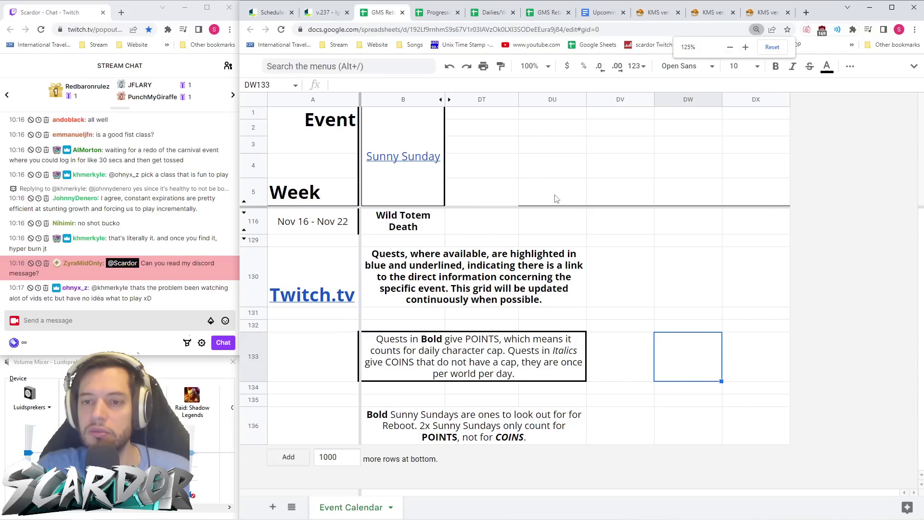
{"action": "double_click", "coordinate": [759, 197]}
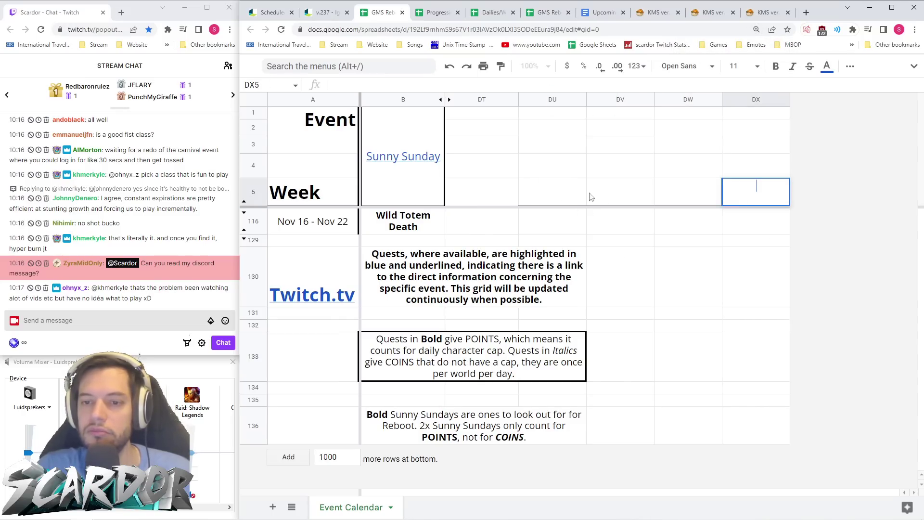
{"action": "left_click_drag", "start_coordinate": [758, 195], "coordinate": [412, 201]}
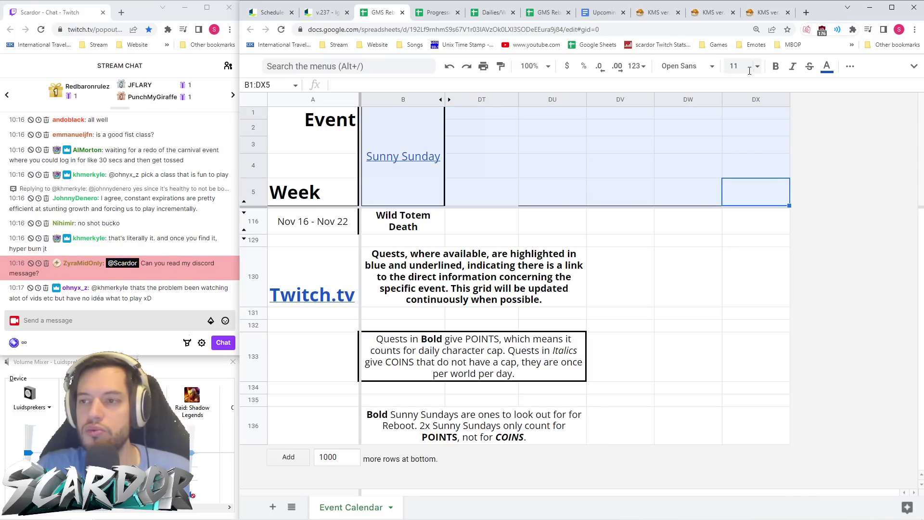
{"action": "left_click", "coordinate": [850, 66]}
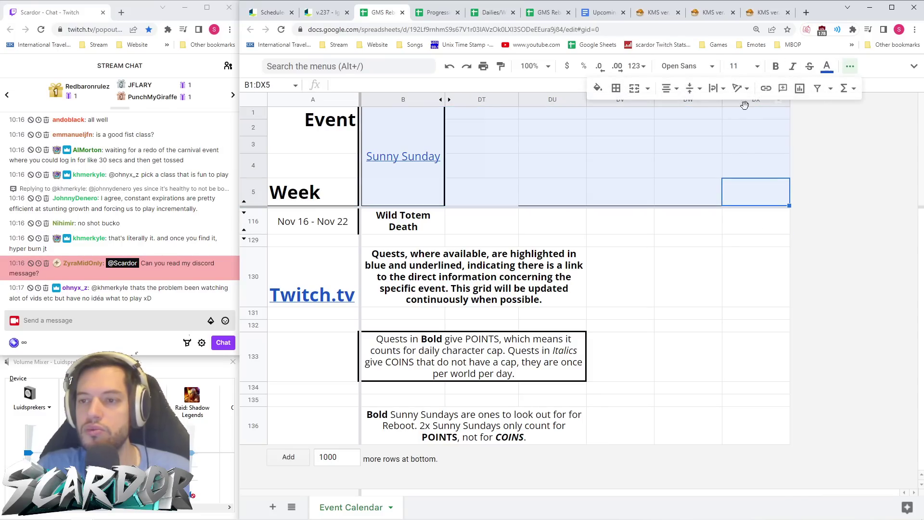
{"action": "left_click", "coordinate": [617, 88]}
{"action": "left_click", "coordinate": [671, 135]}
{"action": "left_click", "coordinate": [688, 241]}
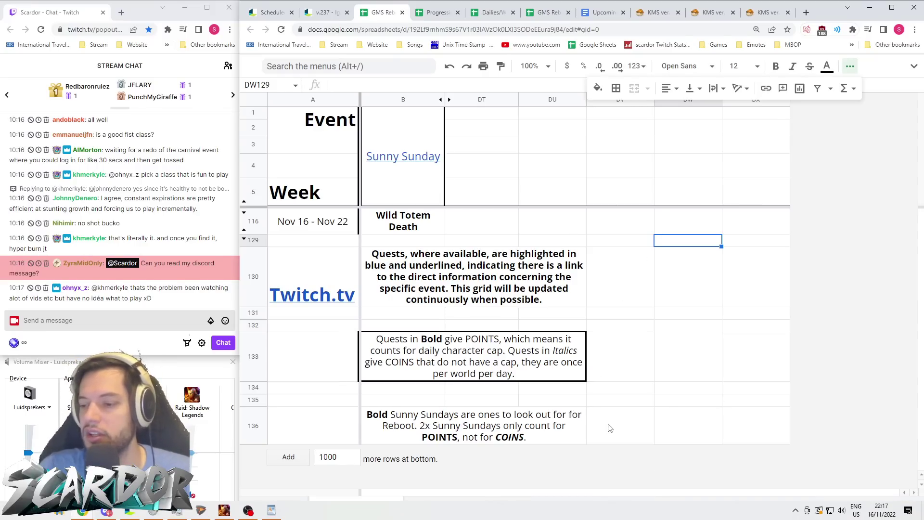
{"action": "left_click", "coordinate": [326, 12]}
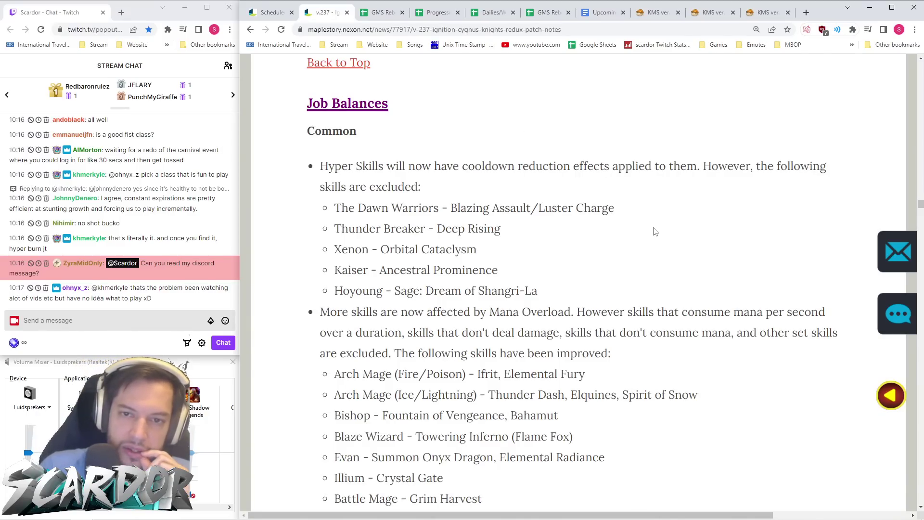
- Read through the v.237 patch notes' mage skill changes
{"action": "scroll", "coordinate": [655, 232], "scroll_direction": "down", "scroll_amount": 15}
{"action": "scroll", "coordinate": [648, 234], "scroll_direction": "down", "scroll_amount": 20}
{"action": "scroll", "coordinate": [639, 229], "scroll_direction": "down", "scroll_amount": 11}
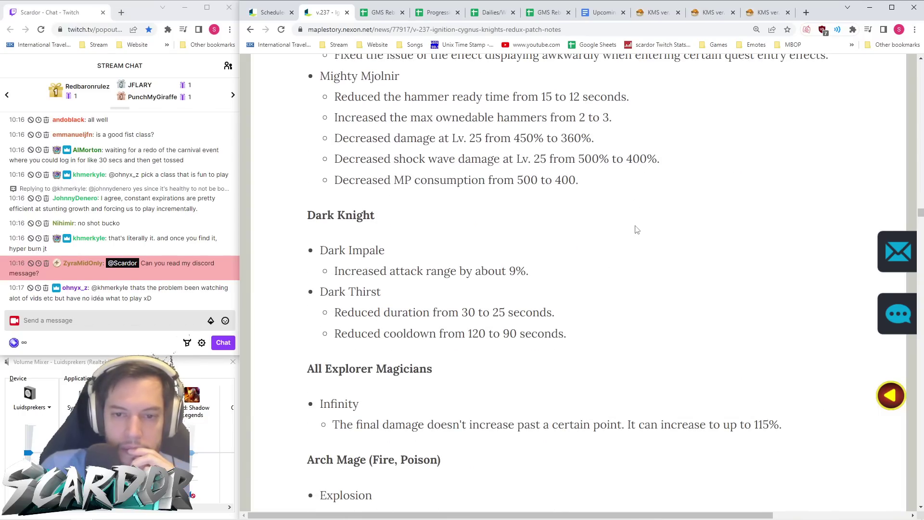
{"action": "scroll", "coordinate": [636, 230], "scroll_direction": "down", "scroll_amount": 2}
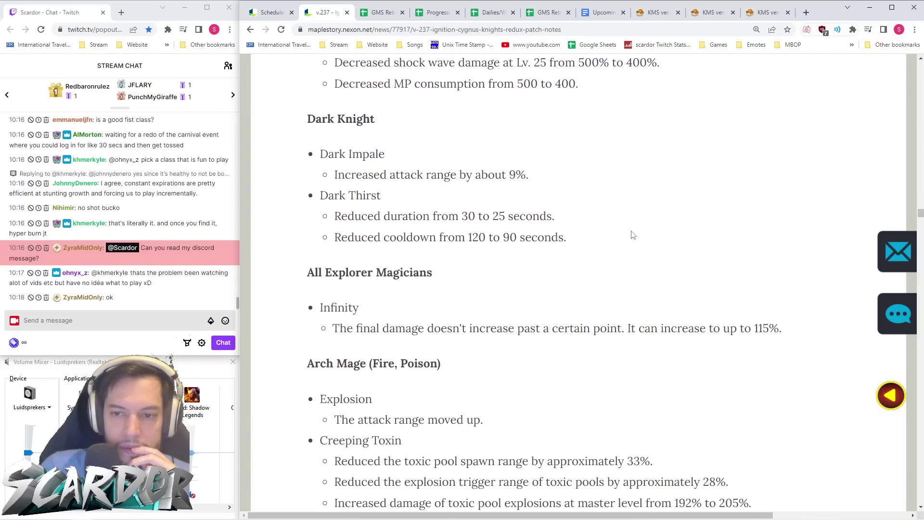
{"action": "scroll", "coordinate": [629, 232], "scroll_direction": "down", "scroll_amount": 20}
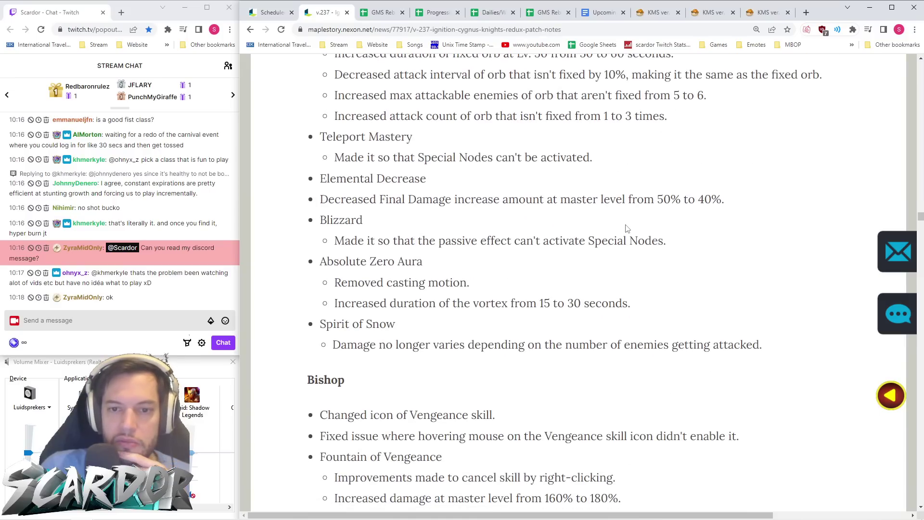
{"action": "scroll", "coordinate": [626, 226], "scroll_direction": "down", "scroll_amount": 20}
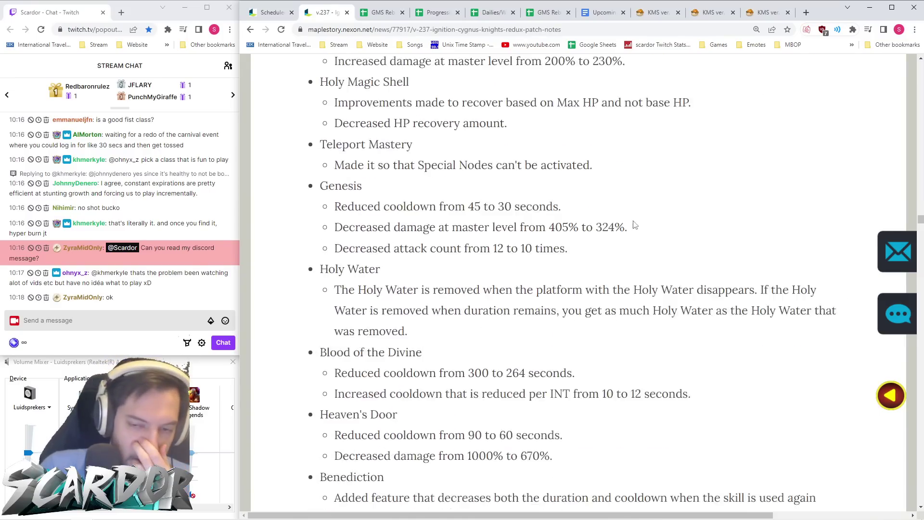
{"action": "scroll", "coordinate": [635, 225], "scroll_direction": "down", "scroll_amount": 20}
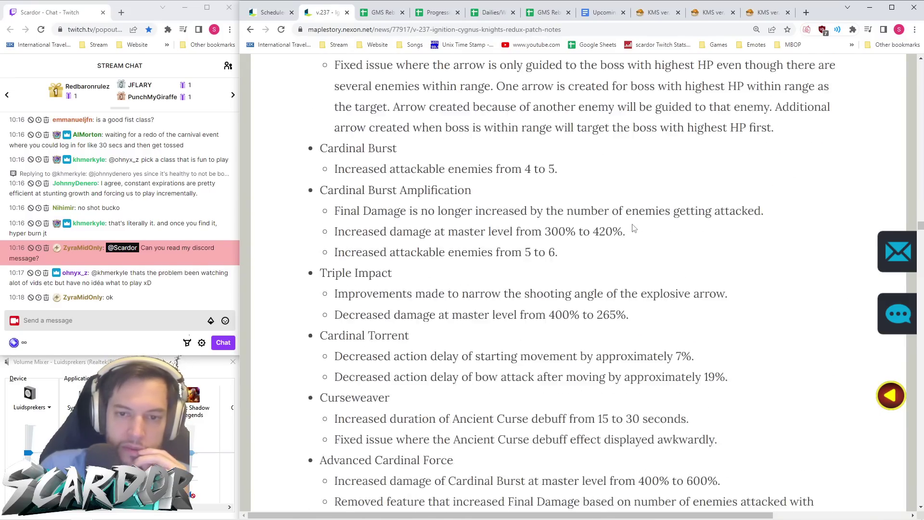
{"action": "scroll", "coordinate": [633, 225], "scroll_direction": "down", "scroll_amount": 20}
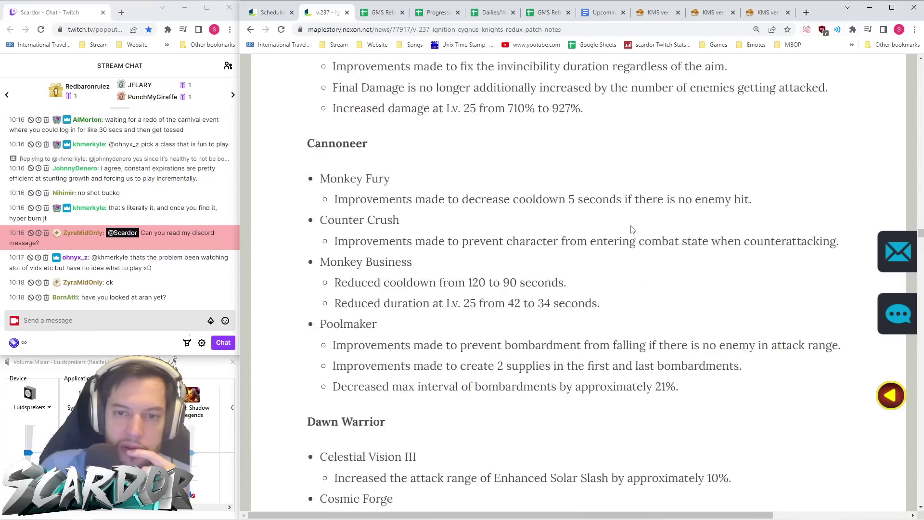
{"action": "scroll", "coordinate": [632, 230], "scroll_direction": "down", "scroll_amount": 20}
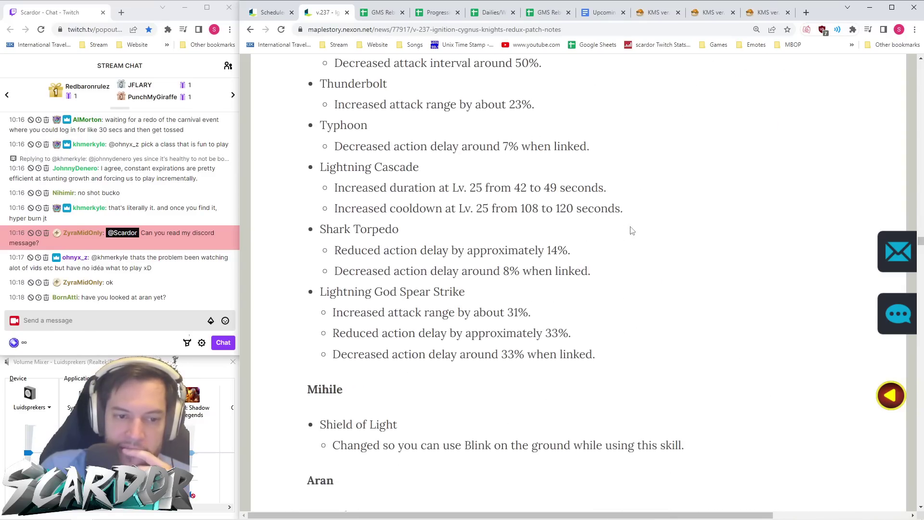
{"action": "scroll", "coordinate": [632, 230], "scroll_direction": "down", "scroll_amount": 10}
{"action": "scroll", "coordinate": [632, 231], "scroll_direction": "up", "scroll_amount": 3}
{"action": "scroll", "coordinate": [633, 230], "scroll_direction": "down", "scroll_amount": 5}
{"action": "scroll", "coordinate": [632, 231], "scroll_direction": "down", "scroll_amount": 20}
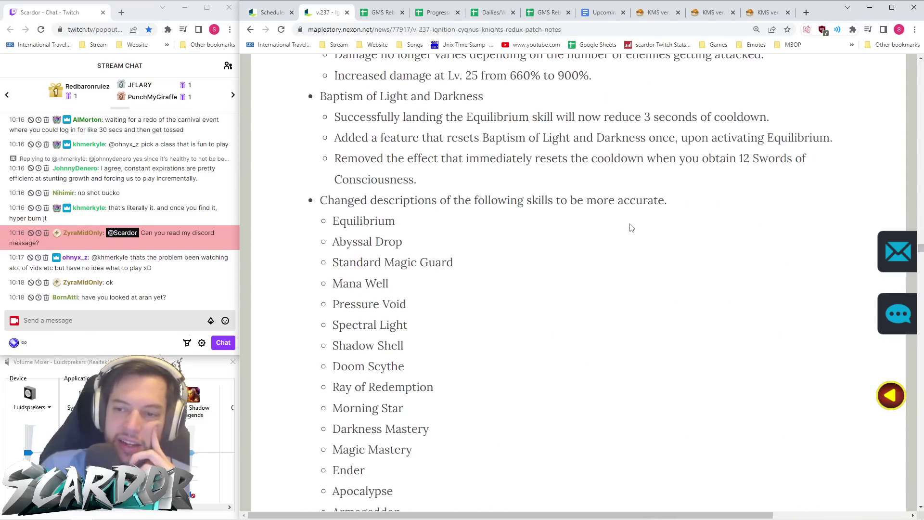
{"action": "scroll", "coordinate": [631, 227], "scroll_direction": "down", "scroll_amount": 4}
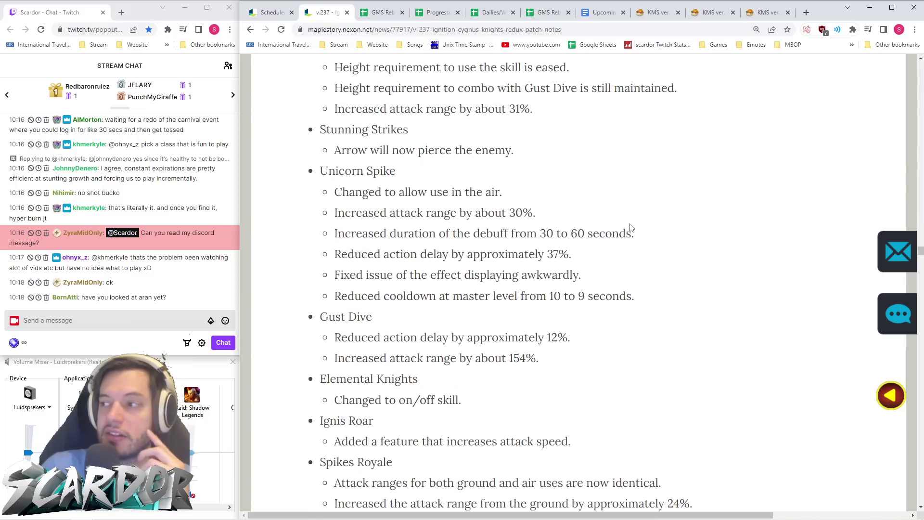
- Continue down to Illium's skills, then open the imgur link posted in stream chat
{"action": "scroll", "coordinate": [632, 227], "scroll_direction": "down", "scroll_amount": 2}
{"action": "scroll", "coordinate": [665, 224], "scroll_direction": "down", "scroll_amount": 17}
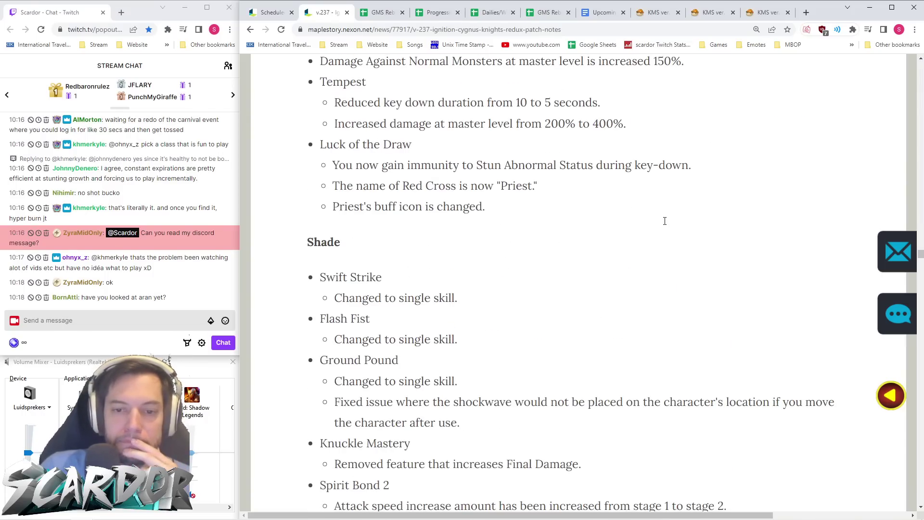
{"action": "scroll", "coordinate": [665, 221], "scroll_direction": "down", "scroll_amount": 20}
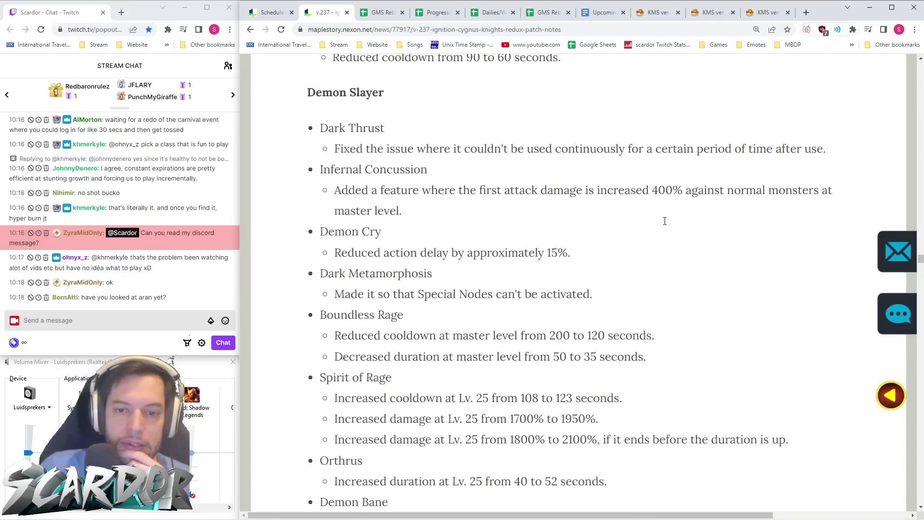
{"action": "scroll", "coordinate": [666, 225], "scroll_direction": "down", "scroll_amount": 13}
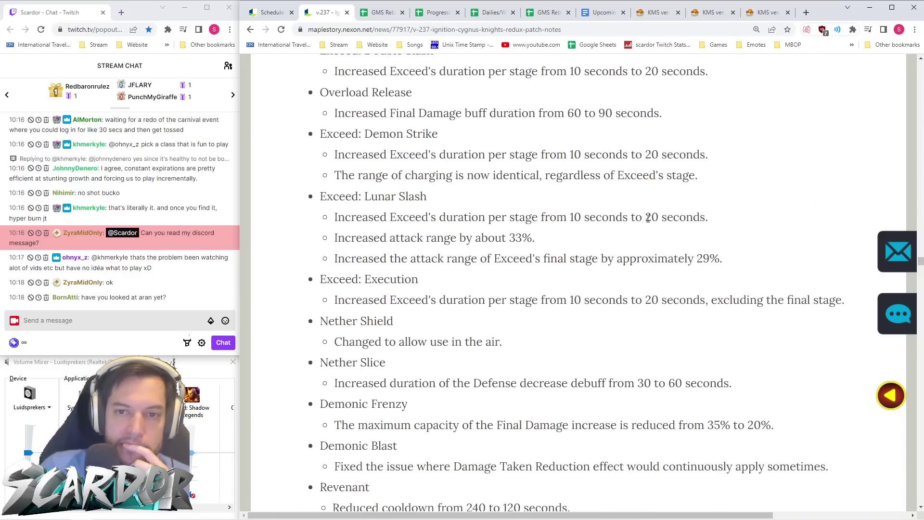
{"action": "scroll", "coordinate": [654, 217], "scroll_direction": "up", "scroll_amount": 2}
{"action": "scroll", "coordinate": [655, 219], "scroll_direction": "down", "scroll_amount": 20}
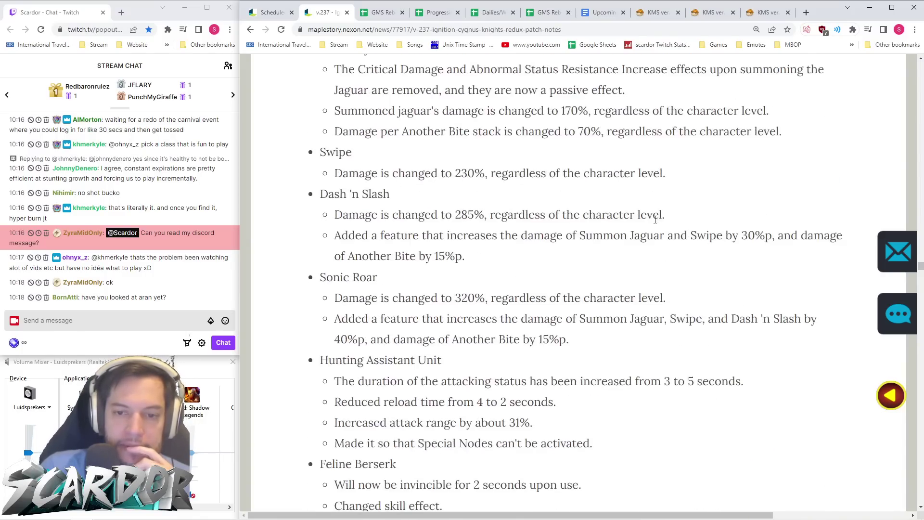
{"action": "scroll", "coordinate": [655, 223], "scroll_direction": "down", "scroll_amount": 20}
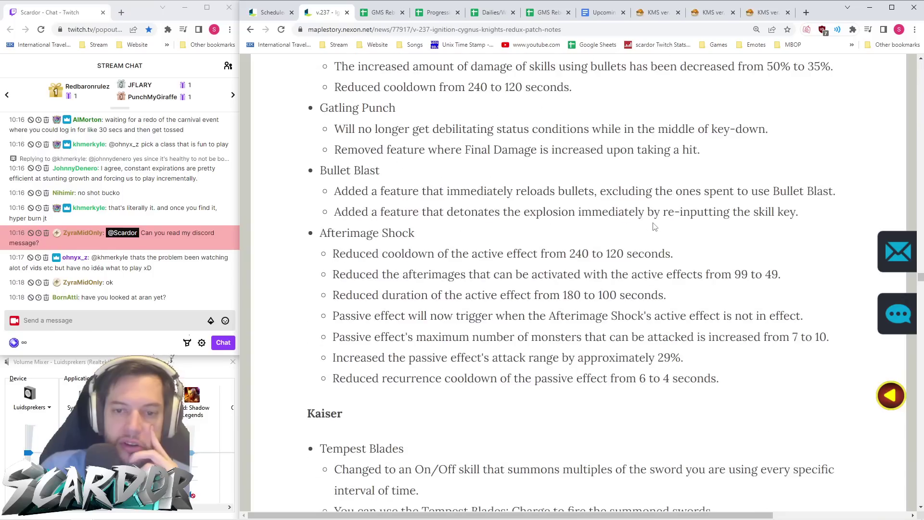
{"action": "scroll", "coordinate": [655, 227], "scroll_direction": "down", "scroll_amount": 20}
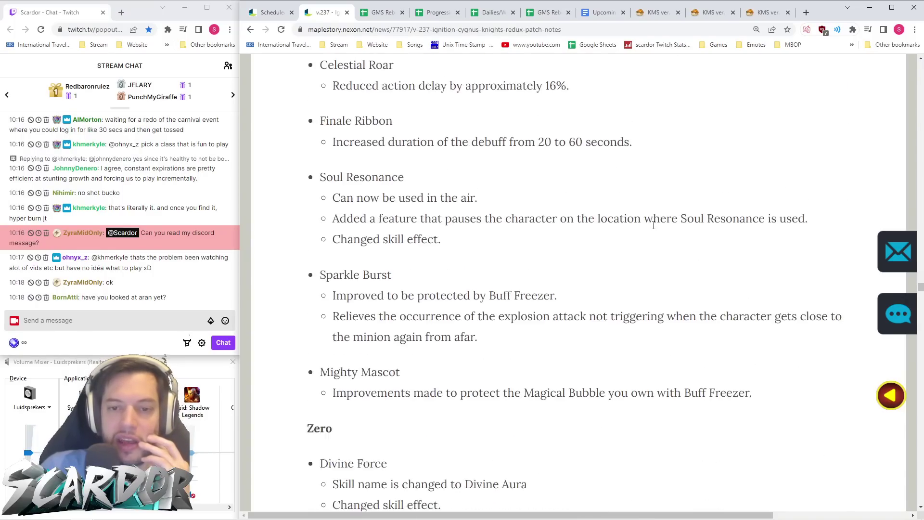
{"action": "scroll", "coordinate": [654, 228], "scroll_direction": "down", "scroll_amount": 20}
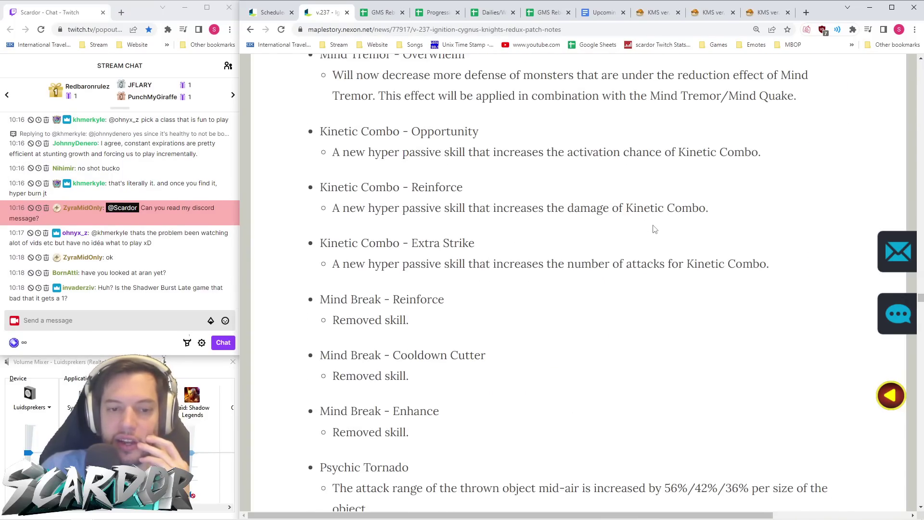
{"action": "scroll", "coordinate": [655, 229], "scroll_direction": "down", "scroll_amount": 6}
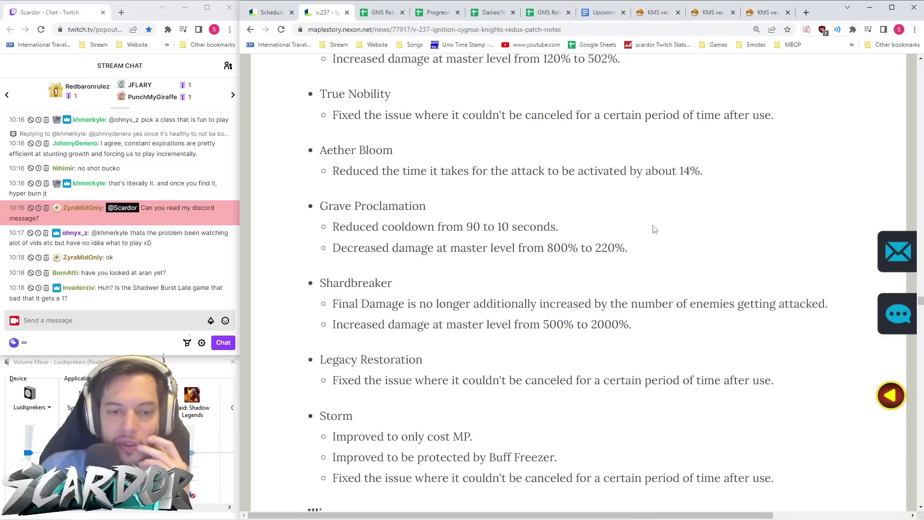
{"action": "scroll", "coordinate": [654, 229], "scroll_direction": "down", "scroll_amount": 2}
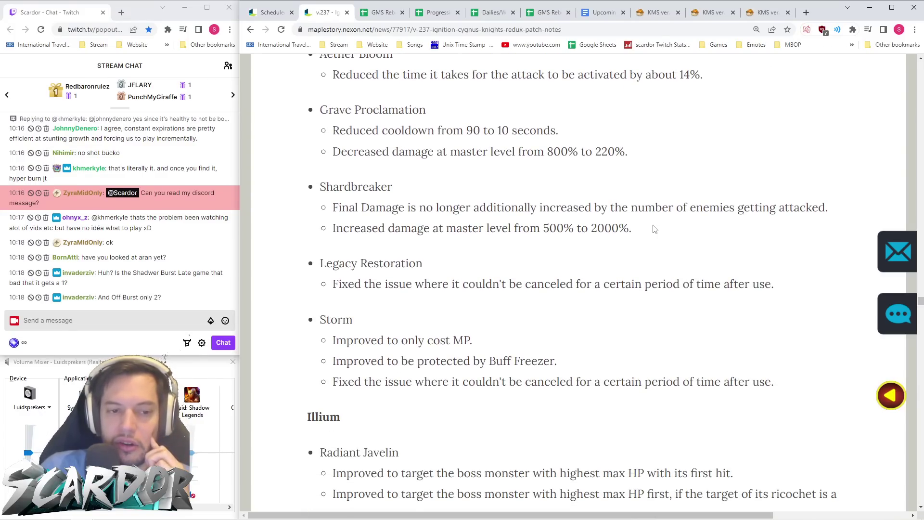
{"action": "scroll", "coordinate": [655, 229], "scroll_direction": "down", "scroll_amount": 10}
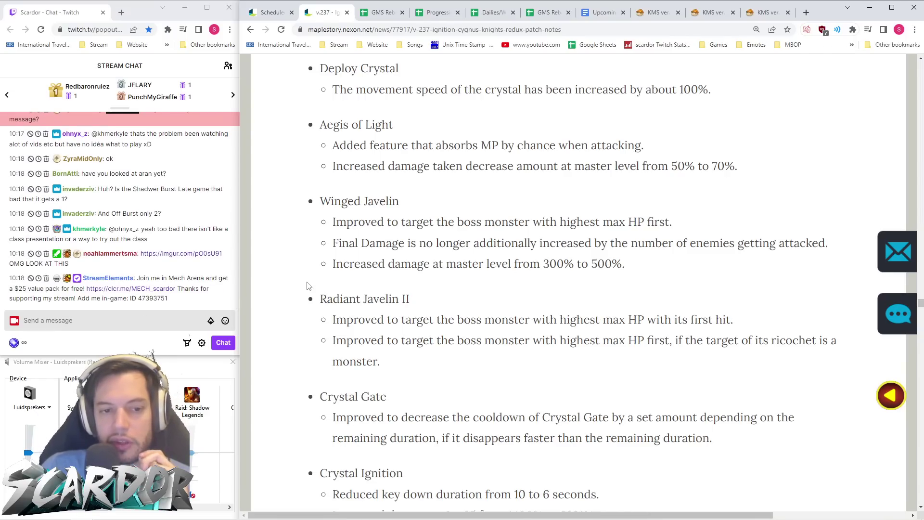
{"action": "left_click", "coordinate": [197, 256]}
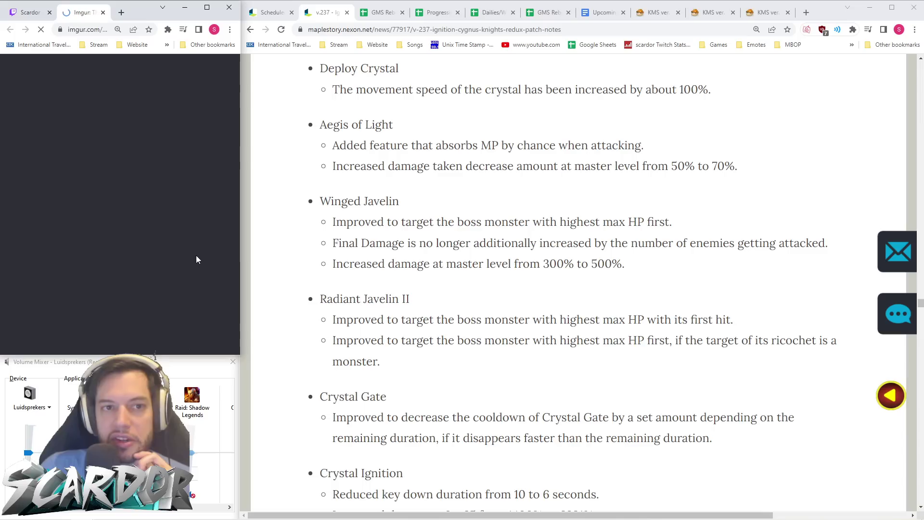
- Accept imgur's privacy consent, view the Miniature Pianus image at 100% zoom, then close it
{"action": "left_click", "coordinate": [182, 236]}
{"action": "scroll", "coordinate": [184, 232], "scroll_direction": "down", "scroll_amount": 3}
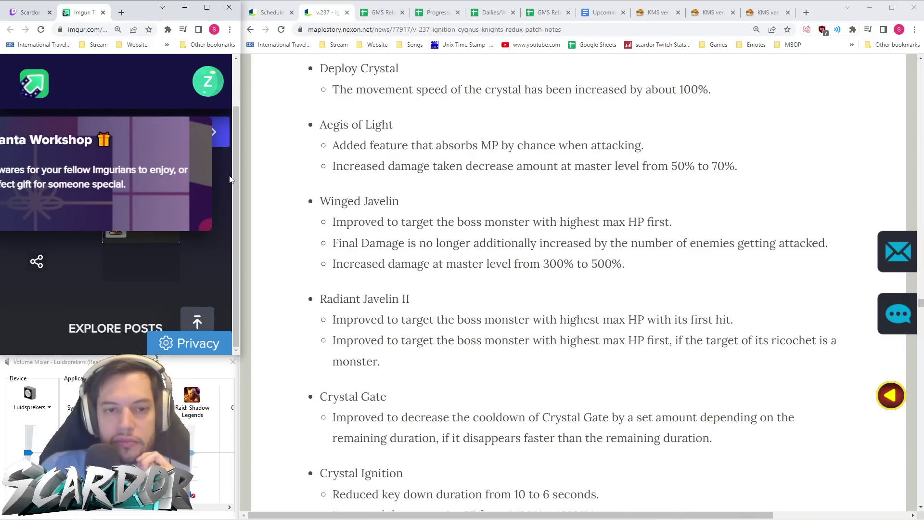
{"action": "key", "text": "ctrl+0"}
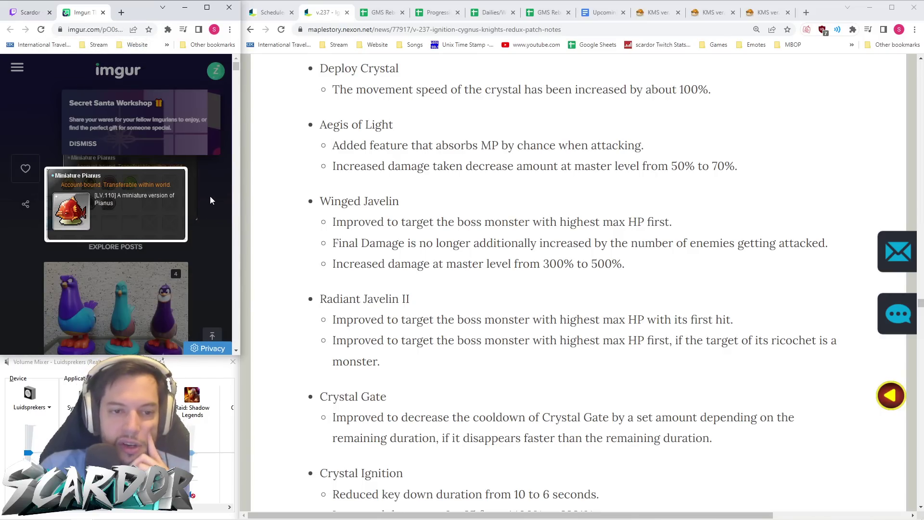
{"action": "left_click", "coordinate": [103, 12]}
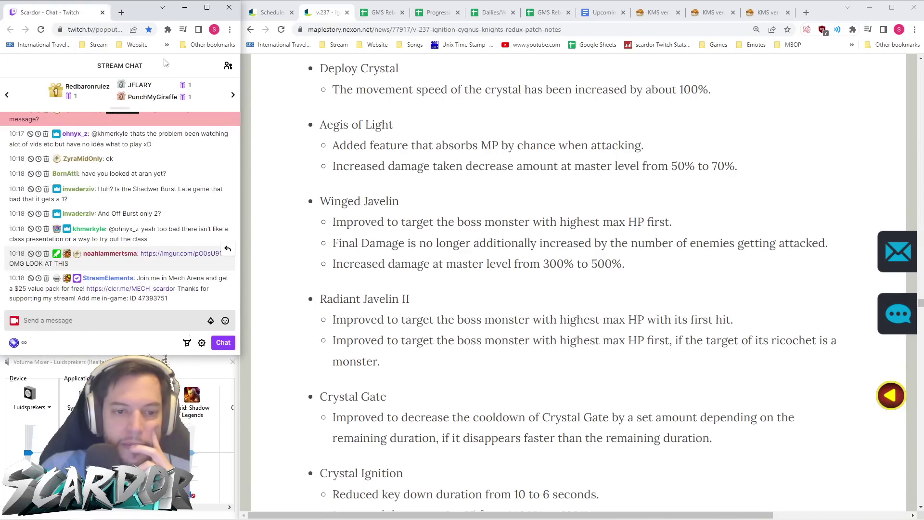
- Scroll the patch notes to Better Maple's Flag Race entry changes and stun resistance display
{"action": "scroll", "coordinate": [620, 287], "scroll_direction": "down", "scroll_amount": 20}
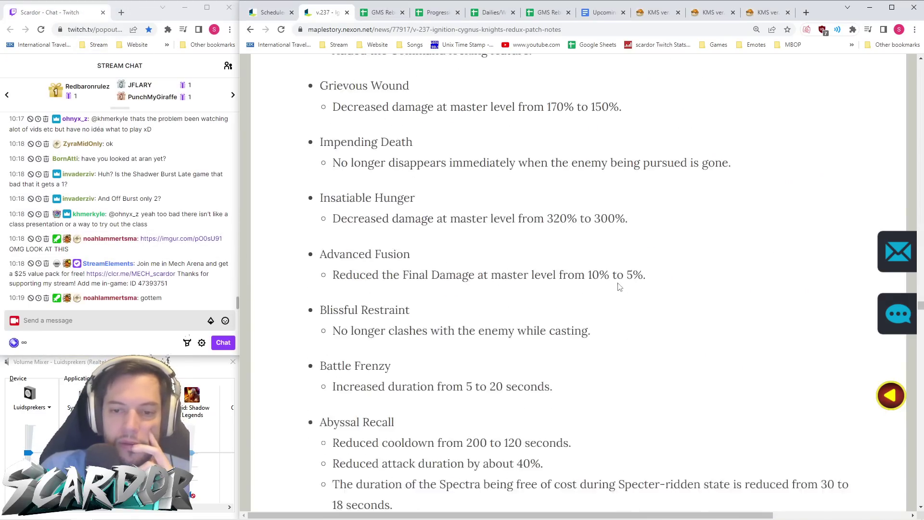
{"action": "scroll", "coordinate": [621, 291], "scroll_direction": "down", "scroll_amount": 20}
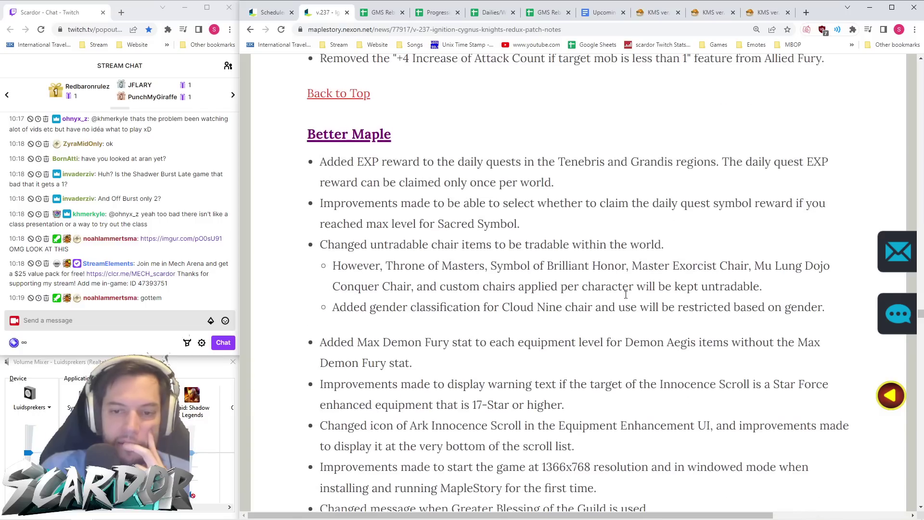
{"action": "scroll", "coordinate": [626, 294], "scroll_direction": "down", "scroll_amount": 2}
{"action": "scroll", "coordinate": [503, 213], "scroll_direction": "up", "scroll_amount": 1}
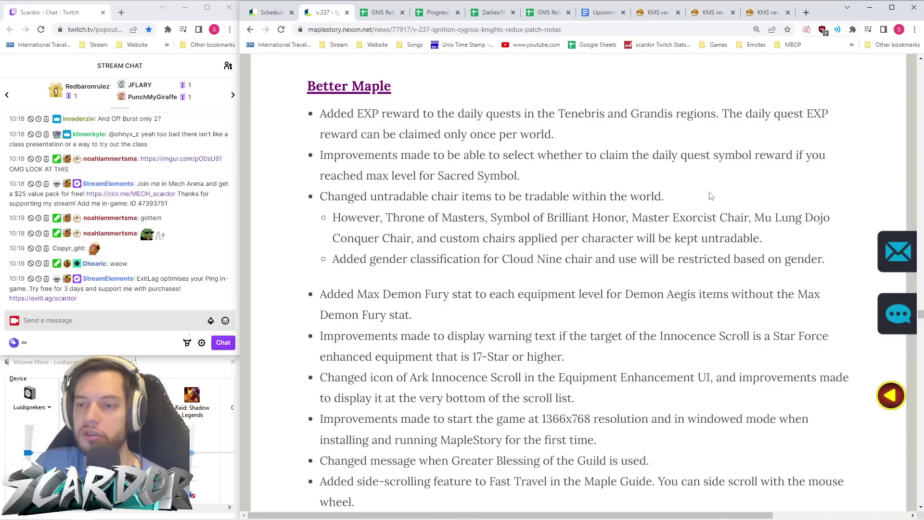
{"action": "scroll", "coordinate": [675, 192], "scroll_direction": "down", "scroll_amount": 1}
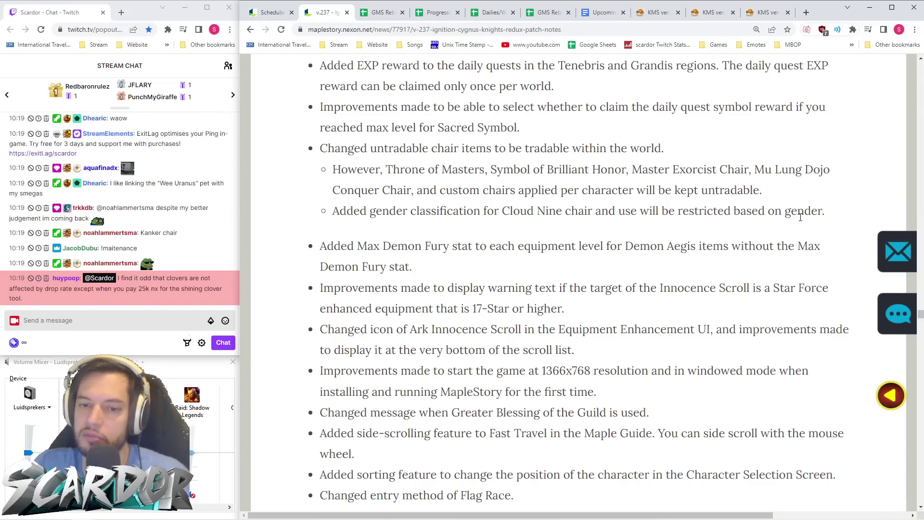
{"action": "scroll", "coordinate": [722, 214], "scroll_direction": "down", "scroll_amount": 2}
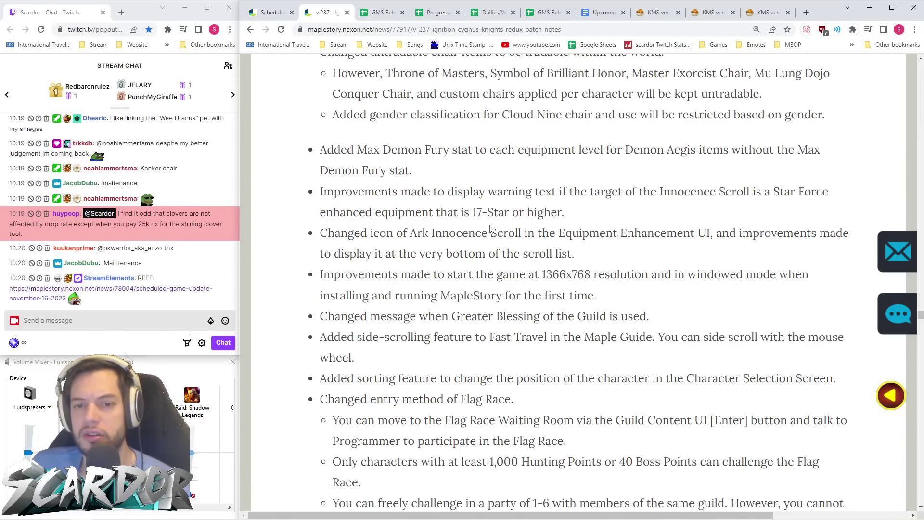
{"action": "scroll", "coordinate": [493, 226], "scroll_direction": "down", "scroll_amount": 1}
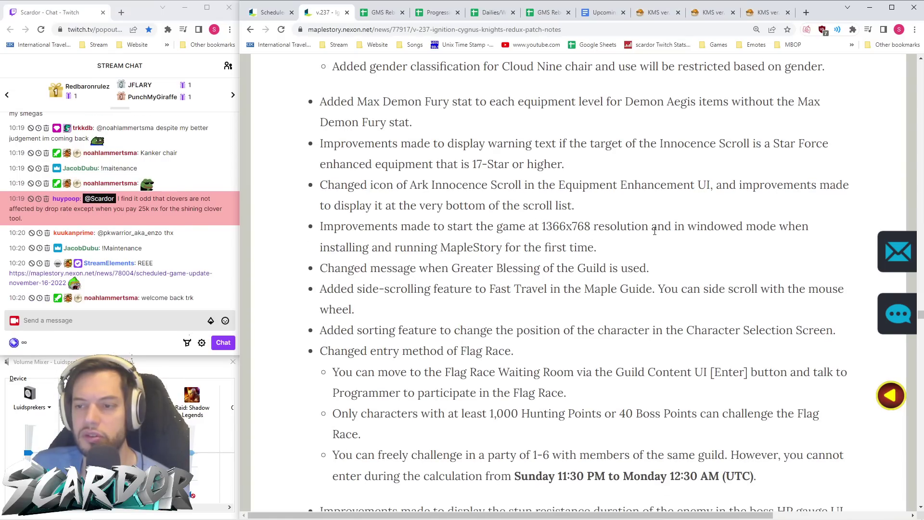
{"action": "scroll", "coordinate": [411, 253], "scroll_direction": "down", "scroll_amount": 1}
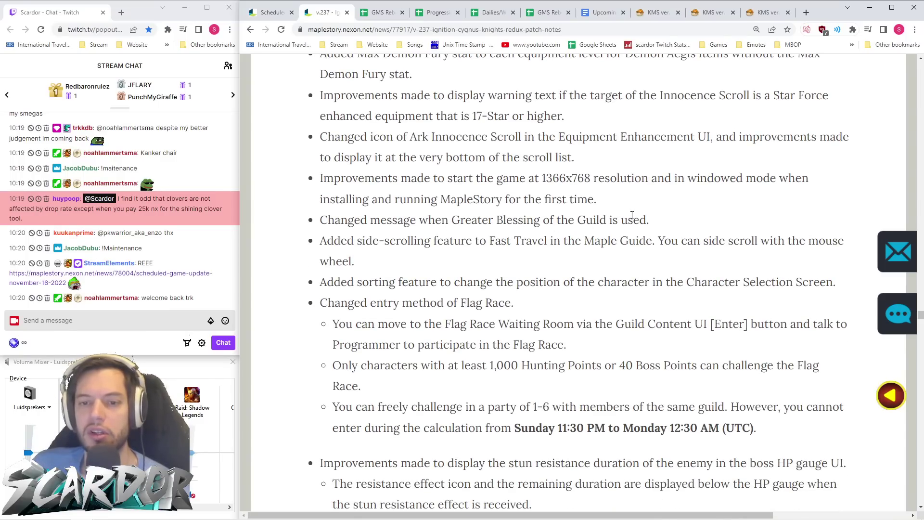
{"action": "scroll", "coordinate": [632, 215], "scroll_direction": "down", "scroll_amount": 1}
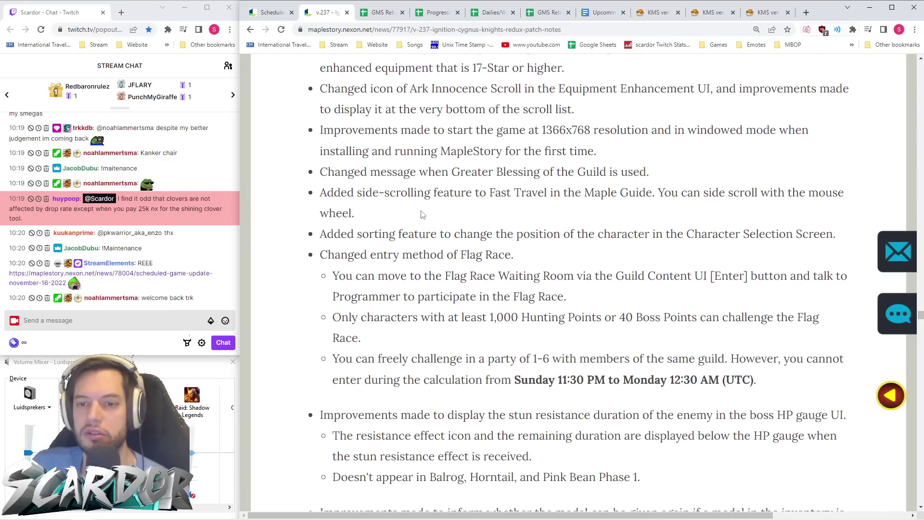
{"action": "scroll", "coordinate": [599, 200], "scroll_direction": "down", "scroll_amount": 2}
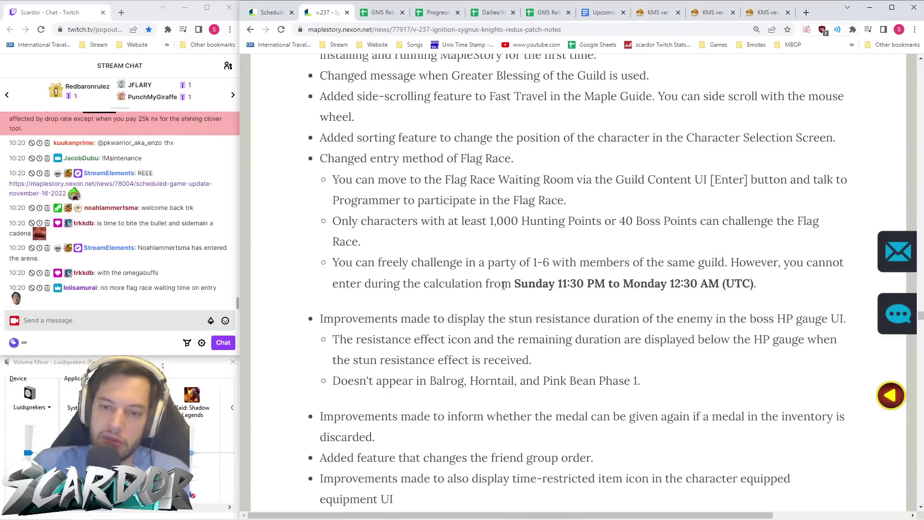
- Post !resets in the Twitch stream chat
{"action": "left_click", "coordinate": [135, 322]}
{"action": "type", "text": "!"}
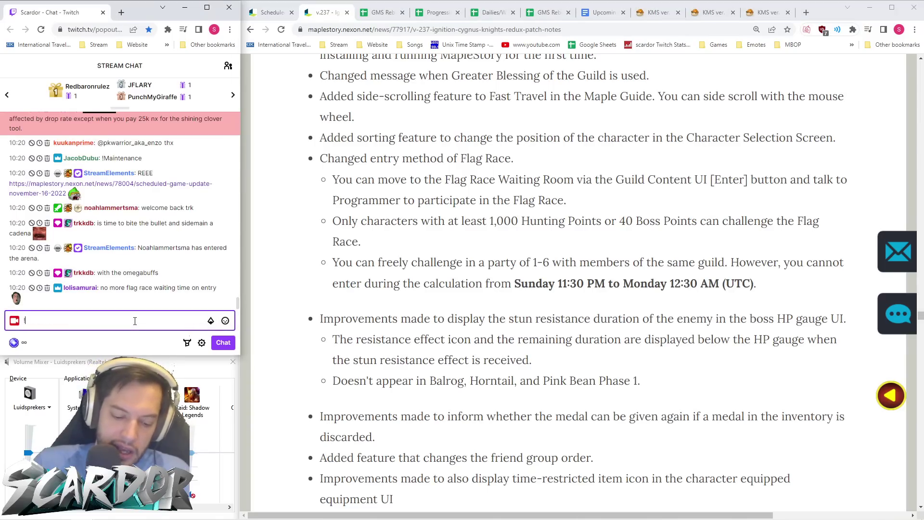
{"action": "type", "text": "resets"}
{"action": "key", "text": "Return"}
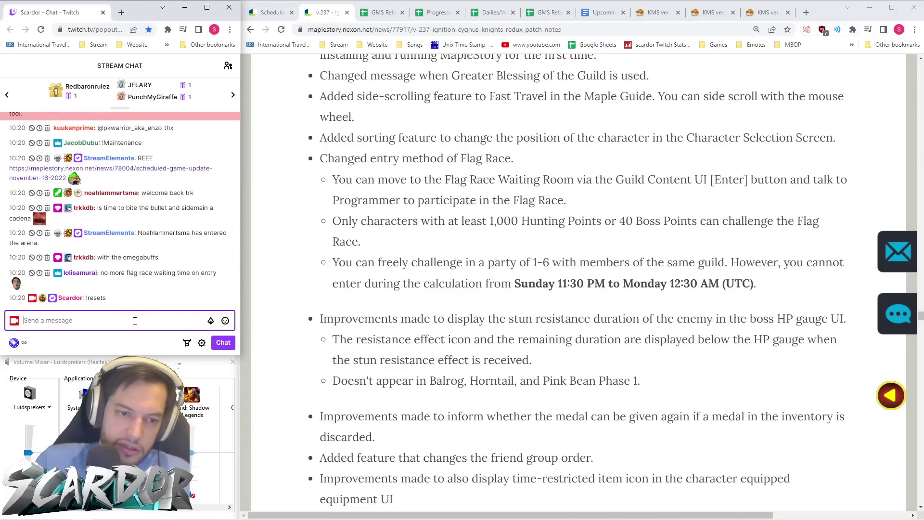
- Change the H27 note to 'Dream Defender and Flag Race reset at 23:30 UTC'
{"action": "left_click", "coordinate": [82, 298]}
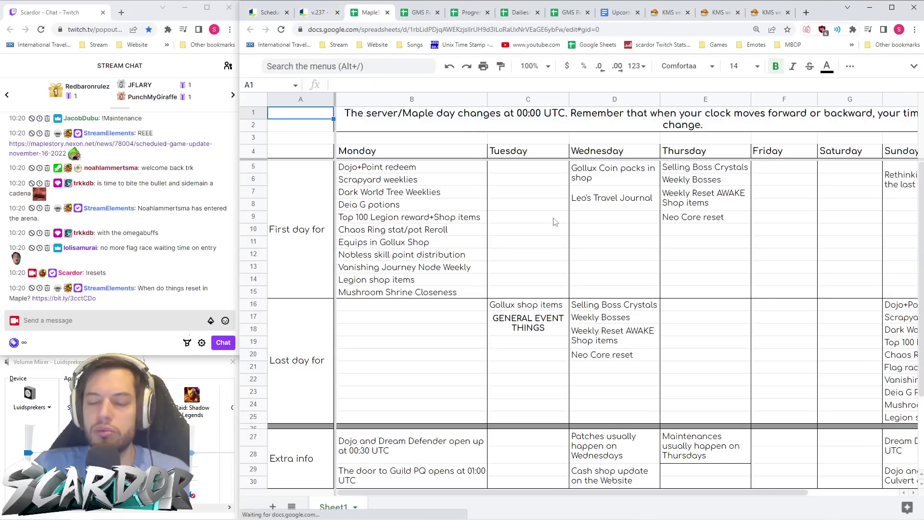
{"action": "scroll", "coordinate": [672, 303], "scroll_direction": "right", "scroll_amount": 3}
{"action": "scroll", "coordinate": [672, 304], "scroll_direction": "down", "scroll_amount": 2}
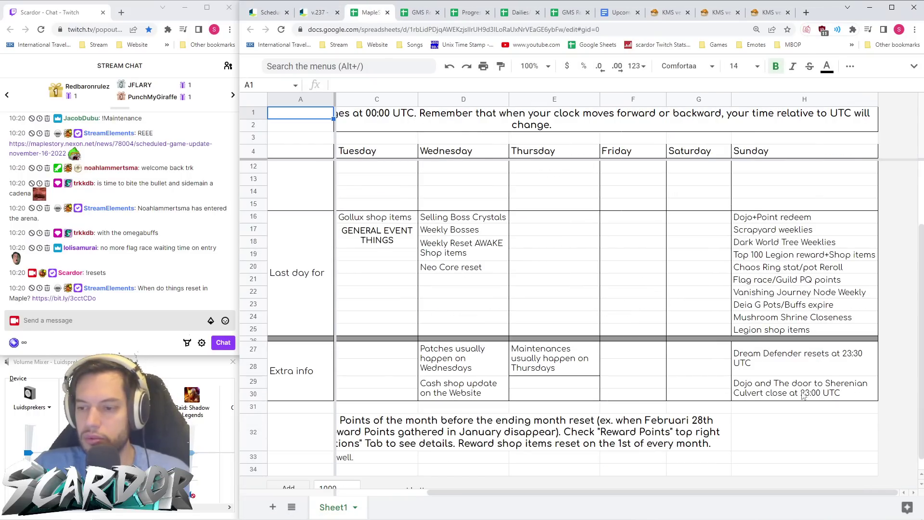
{"action": "left_click", "coordinate": [817, 362]}
{"action": "left_click", "coordinate": [396, 84]}
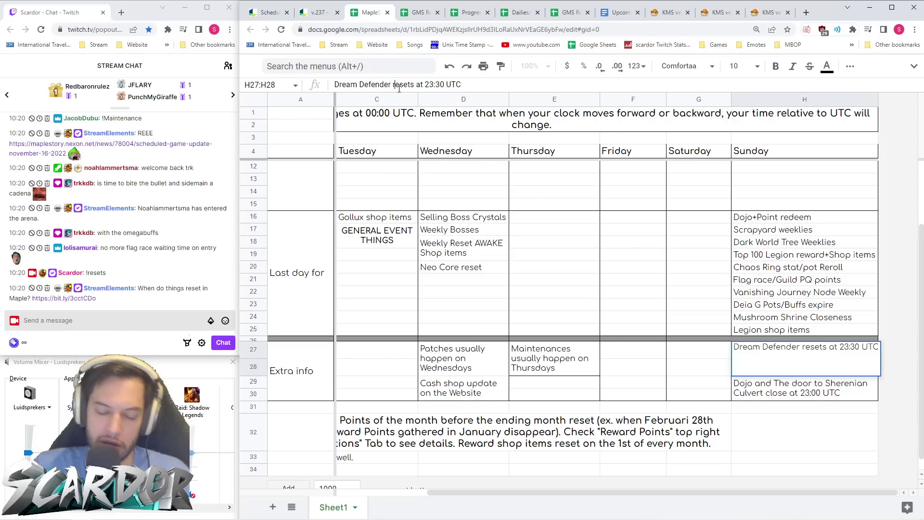
{"action": "type", "text": "and flag"}
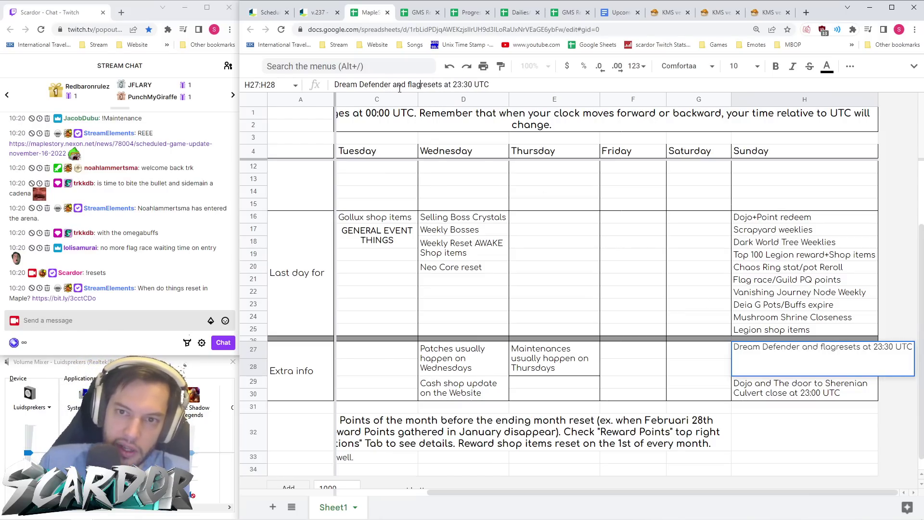
{"action": "type", "text": " Race"}
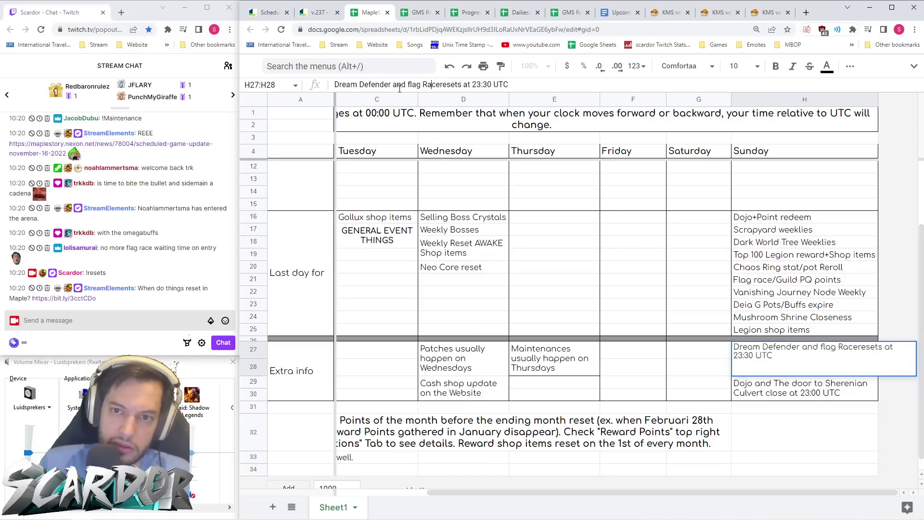
{"action": "key", "text": "BackSpace"}
{"action": "type", "text": "F"}
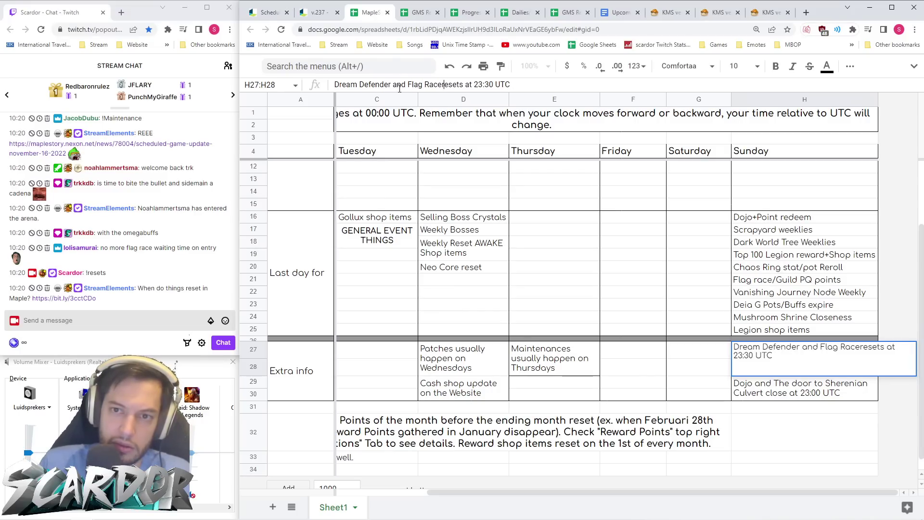
{"action": "key", "text": "BackSpace"}
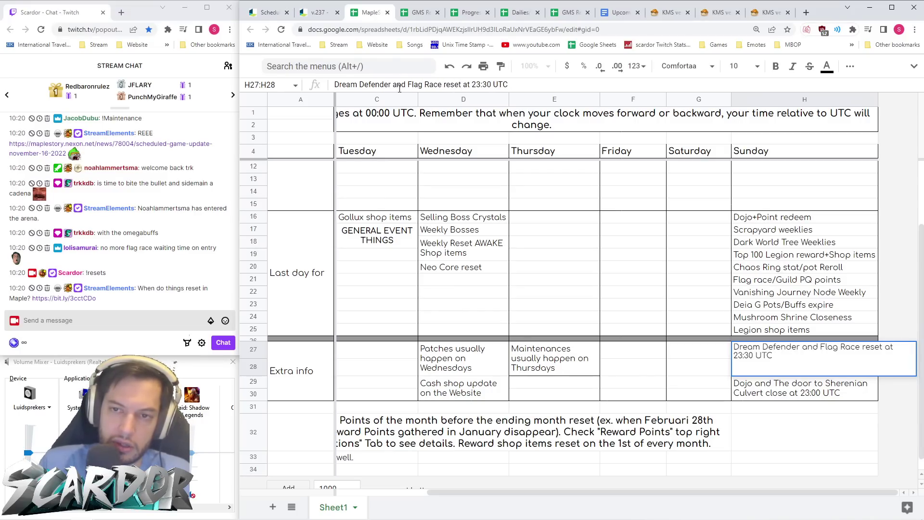
{"action": "key", "text": "ctrl+a"}
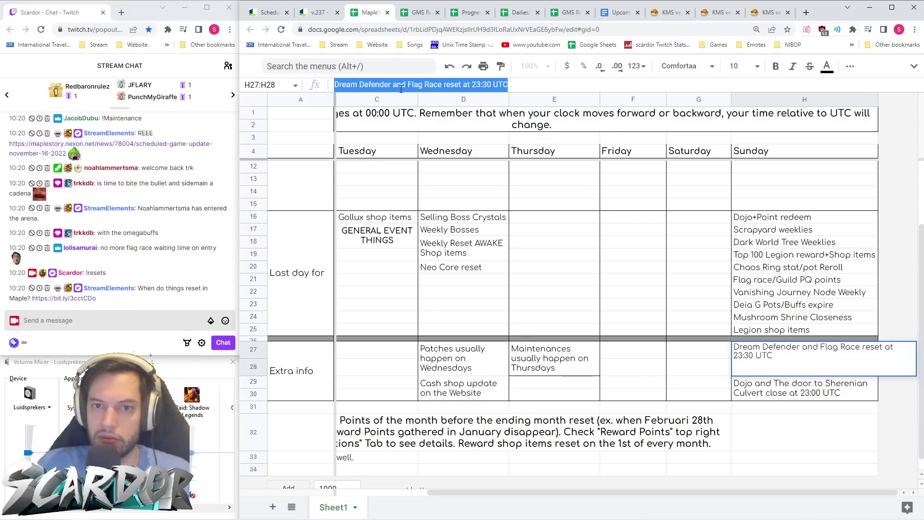
{"action": "left_click", "coordinate": [636, 280]}
- Insert ', Flag Race' after Dojo in the B27 Monday 00:30 UTC opening note
{"action": "scroll", "coordinate": [558, 275], "scroll_direction": "left", "scroll_amount": 3}
{"action": "scroll", "coordinate": [438, 191], "scroll_direction": "up", "scroll_amount": 2}
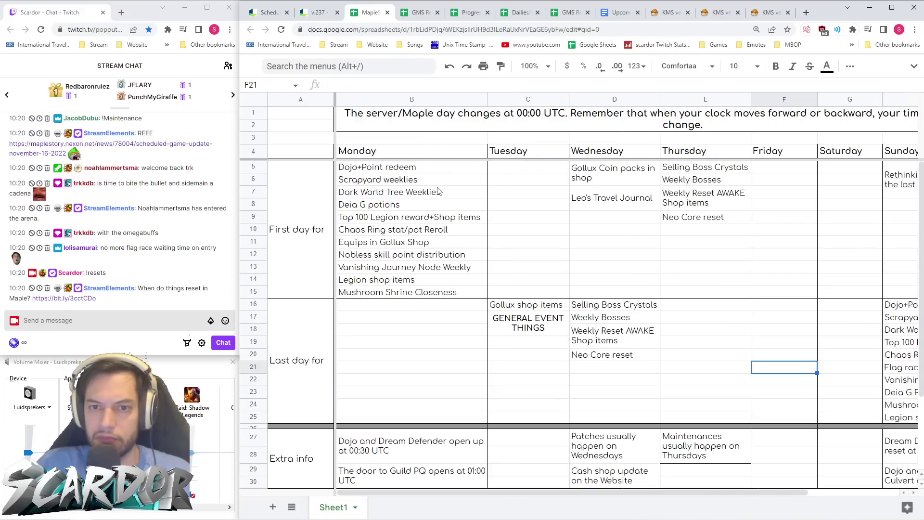
{"action": "scroll", "coordinate": [438, 192], "scroll_direction": "down", "scroll_amount": 3}
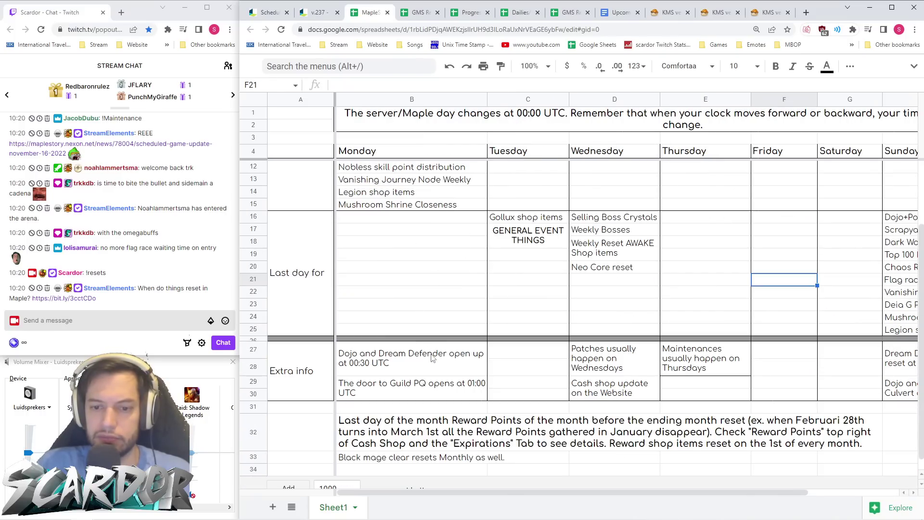
{"action": "left_click", "coordinate": [447, 364]}
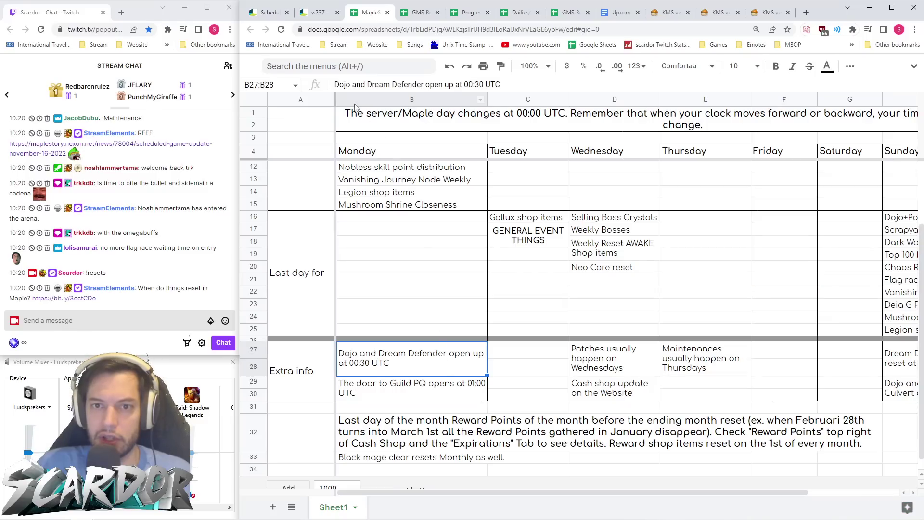
{"action": "left_click", "coordinate": [352, 85]}
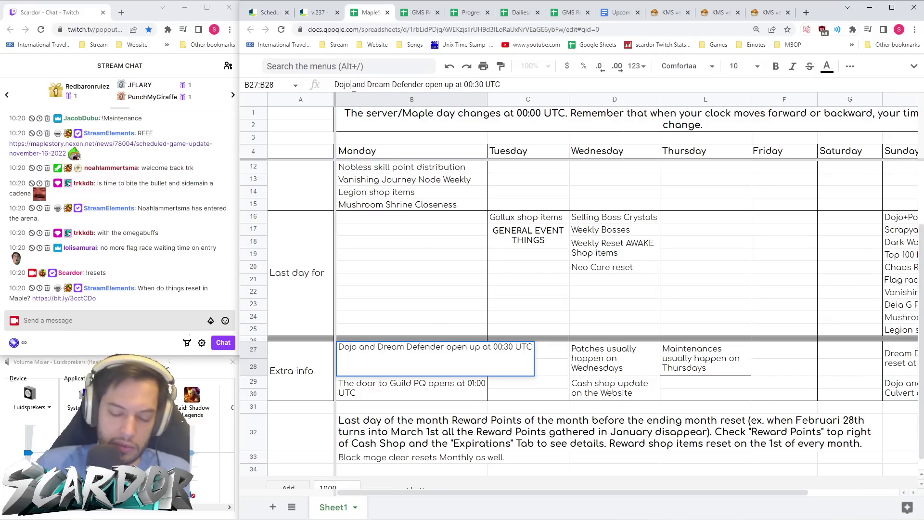
{"action": "type", "text": ", Flag Race"}
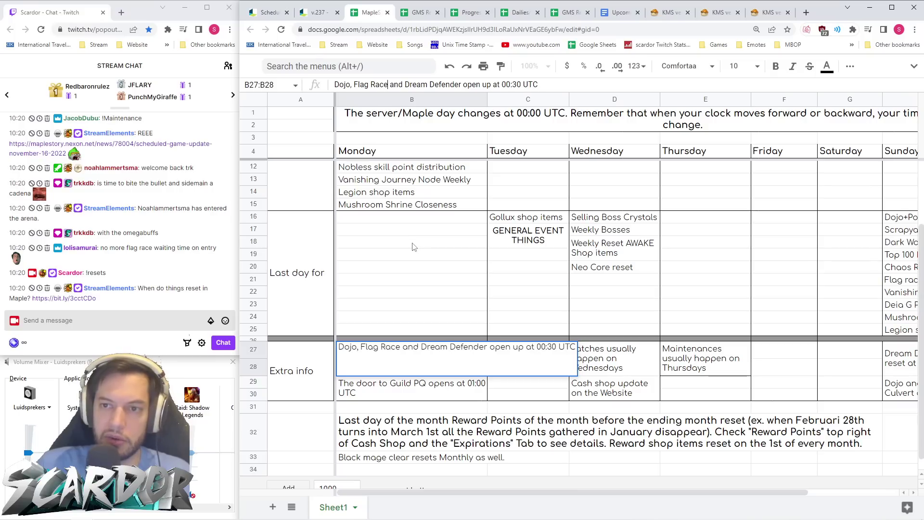
{"action": "left_click", "coordinate": [452, 242]}
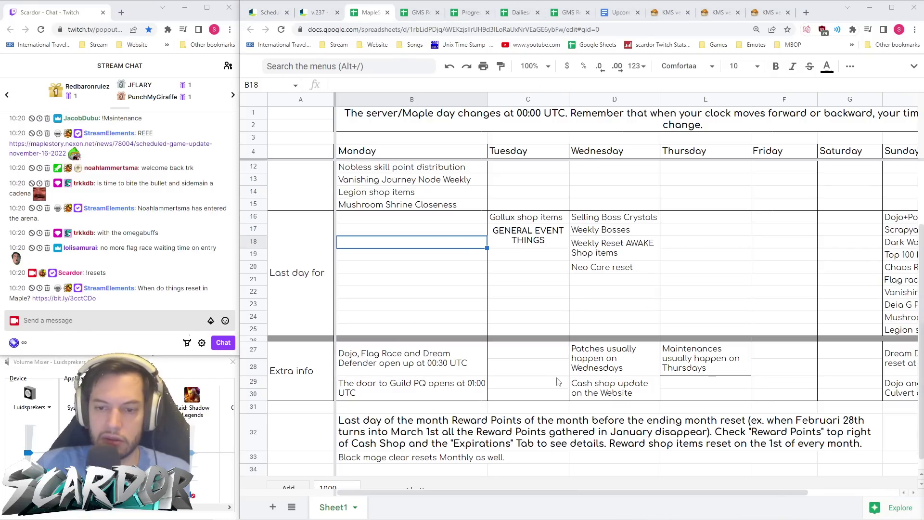
{"action": "left_click", "coordinate": [535, 385]}
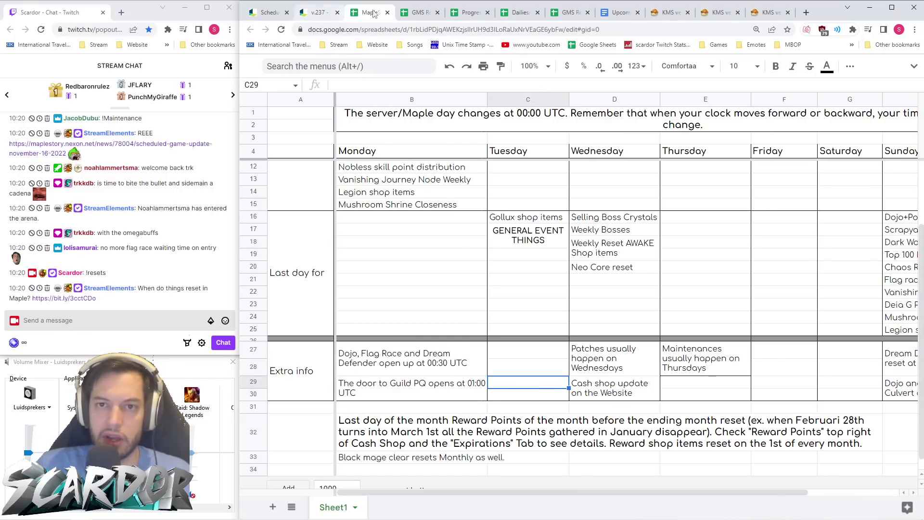
- Scroll further through the v.237 Nexon patch notes
{"action": "left_click", "coordinate": [318, 12]}
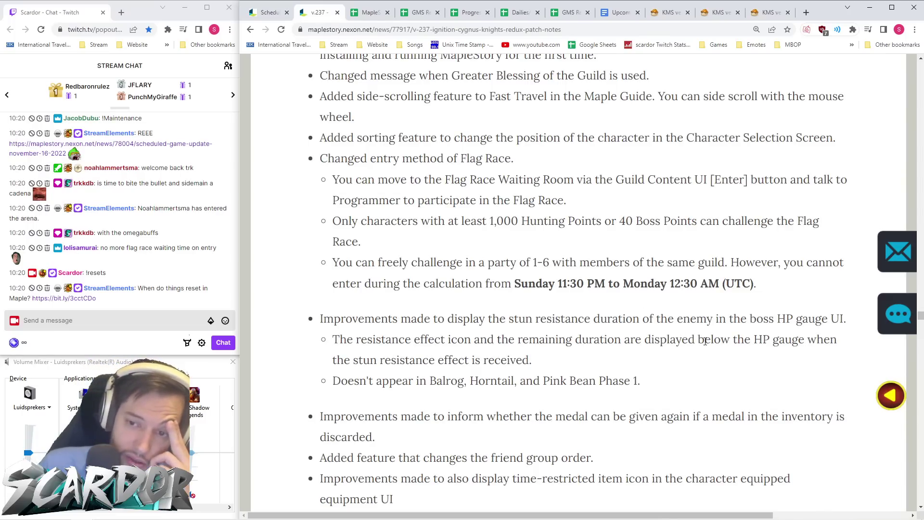
{"action": "scroll", "coordinate": [706, 341], "scroll_direction": "down", "scroll_amount": 1}
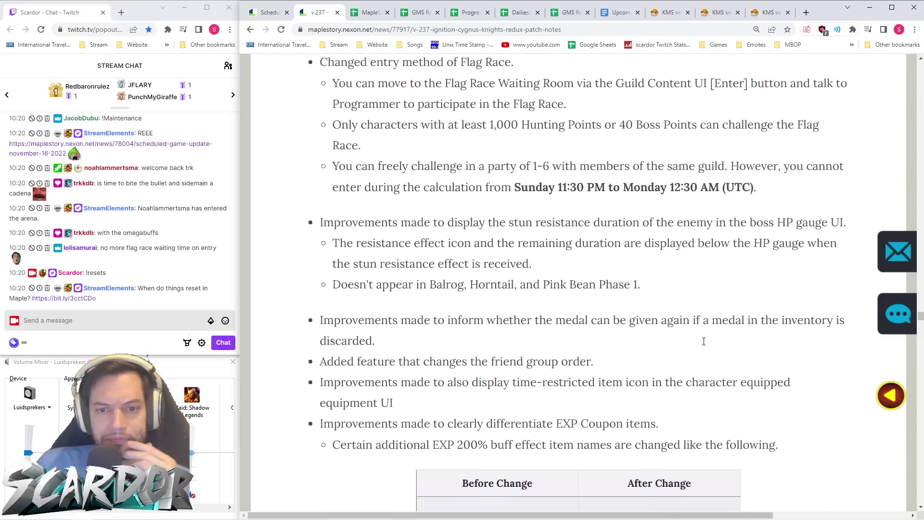
{"action": "scroll", "coordinate": [705, 343], "scroll_direction": "down", "scroll_amount": 1}
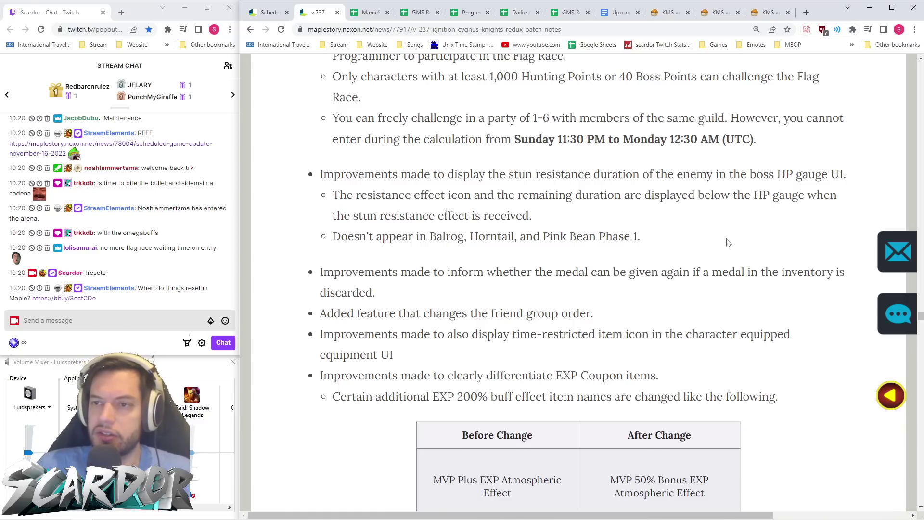
- Read the KMS ver. 1.2.366 post from Flag Race down to the Experience Coupon improvements
{"action": "left_click", "coordinate": [668, 13]}
{"action": "scroll", "coordinate": [716, 148], "scroll_direction": "down", "scroll_amount": 20}
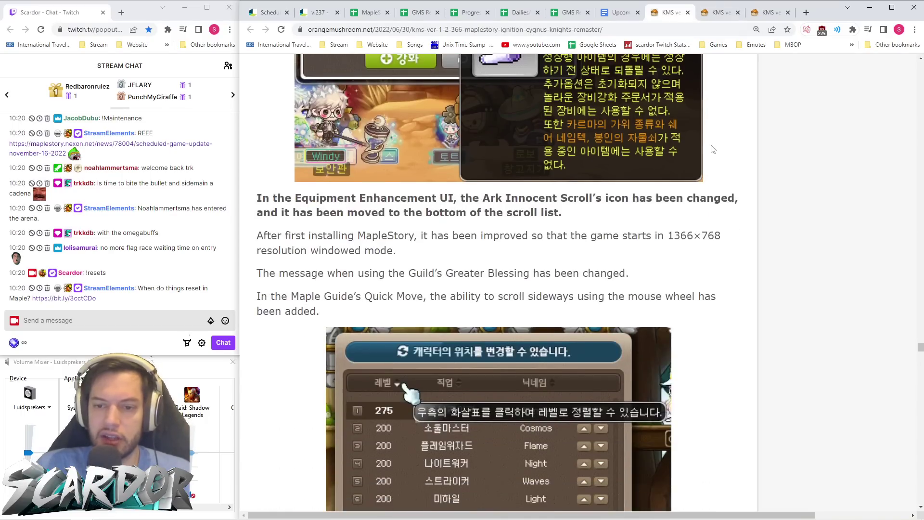
{"action": "scroll", "coordinate": [719, 153], "scroll_direction": "up", "scroll_amount": 5}
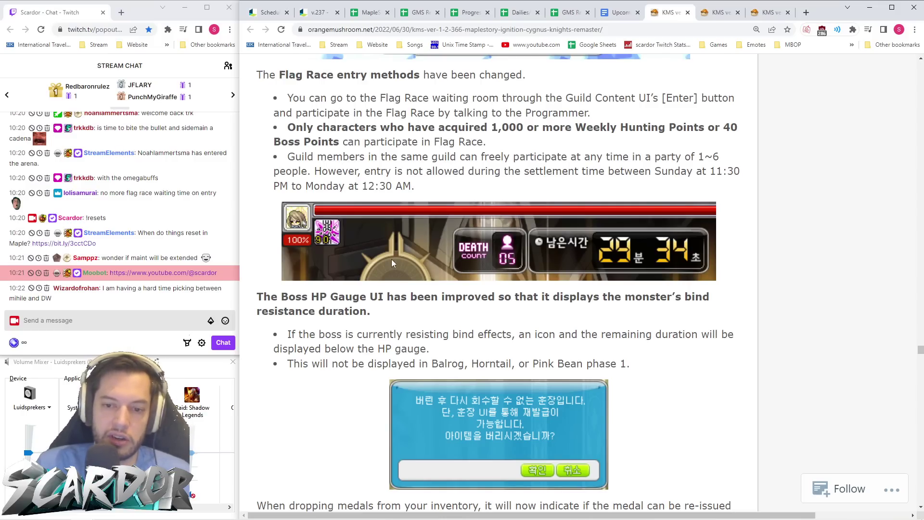
{"action": "scroll", "coordinate": [462, 227], "scroll_direction": "down", "scroll_amount": 1}
{"action": "scroll", "coordinate": [480, 208], "scroll_direction": "up", "scroll_amount": 10}
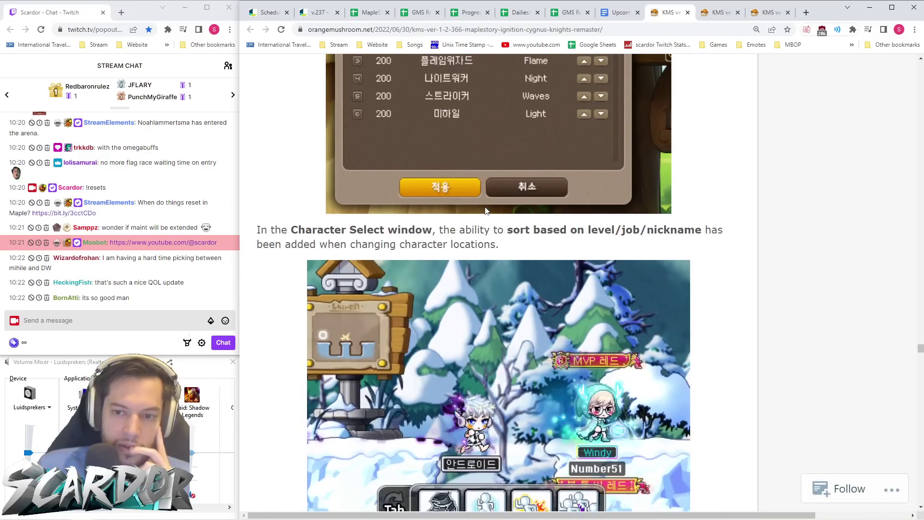
{"action": "scroll", "coordinate": [486, 208], "scroll_direction": "down", "scroll_amount": 4}
{"action": "scroll", "coordinate": [467, 288], "scroll_direction": "up", "scroll_amount": 10}
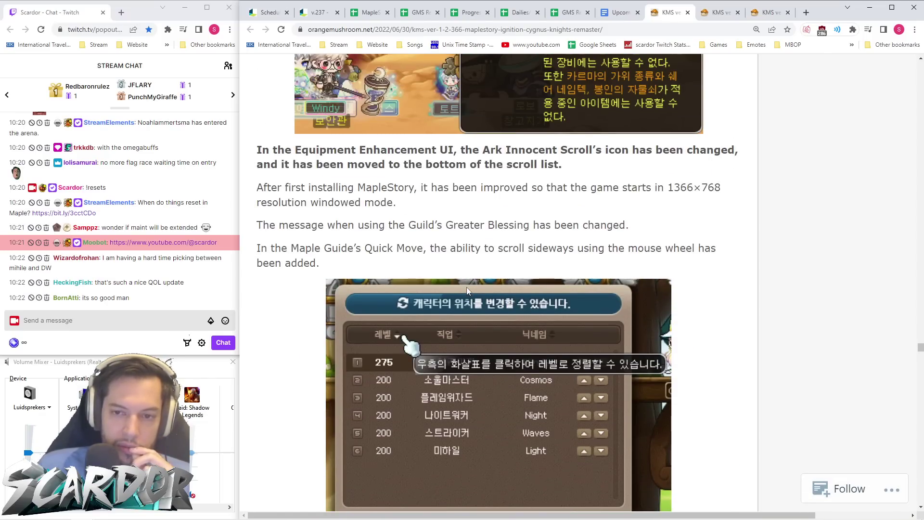
{"action": "scroll", "coordinate": [467, 287], "scroll_direction": "up", "scroll_amount": 12}
{"action": "scroll", "coordinate": [466, 287], "scroll_direction": "down", "scroll_amount": 8}
{"action": "scroll", "coordinate": [467, 287], "scroll_direction": "down", "scroll_amount": 15}
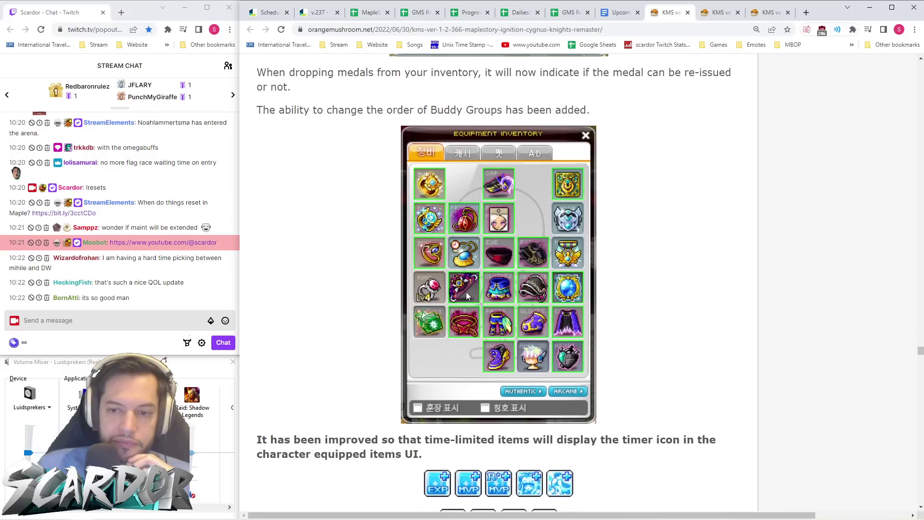
{"action": "scroll", "coordinate": [466, 295], "scroll_direction": "up", "scroll_amount": 3}
{"action": "scroll", "coordinate": [467, 295], "scroll_direction": "down", "scroll_amount": 3}
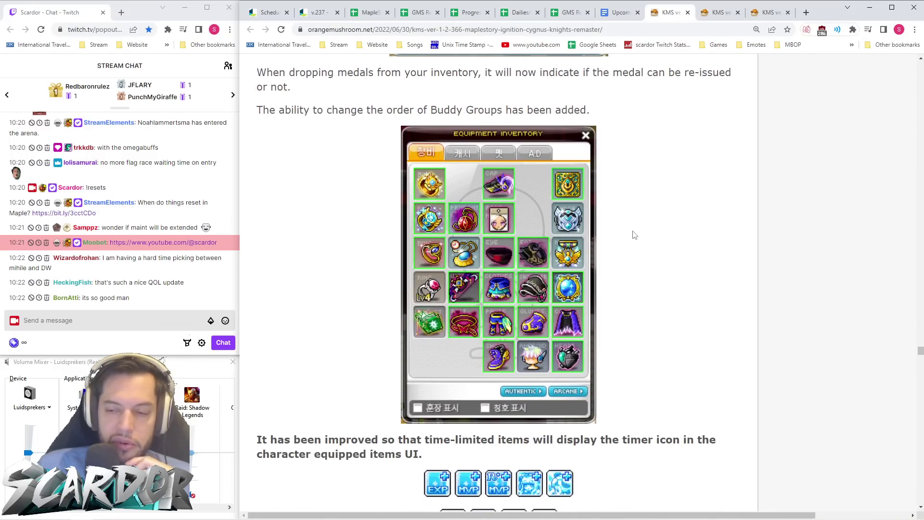
{"action": "scroll", "coordinate": [634, 235], "scroll_direction": "down", "scroll_amount": 3}
{"action": "scroll", "coordinate": [634, 235], "scroll_direction": "down", "scroll_amount": 2}
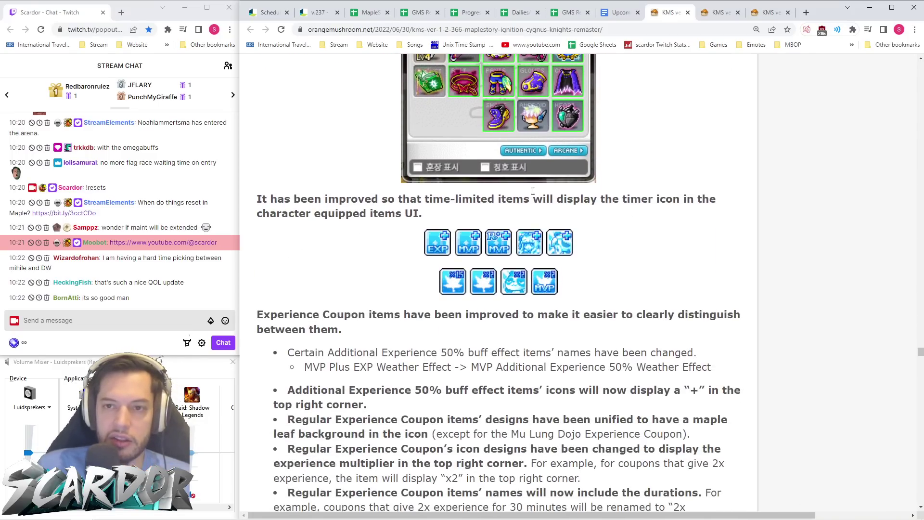
{"action": "left_click", "coordinate": [318, 12]}
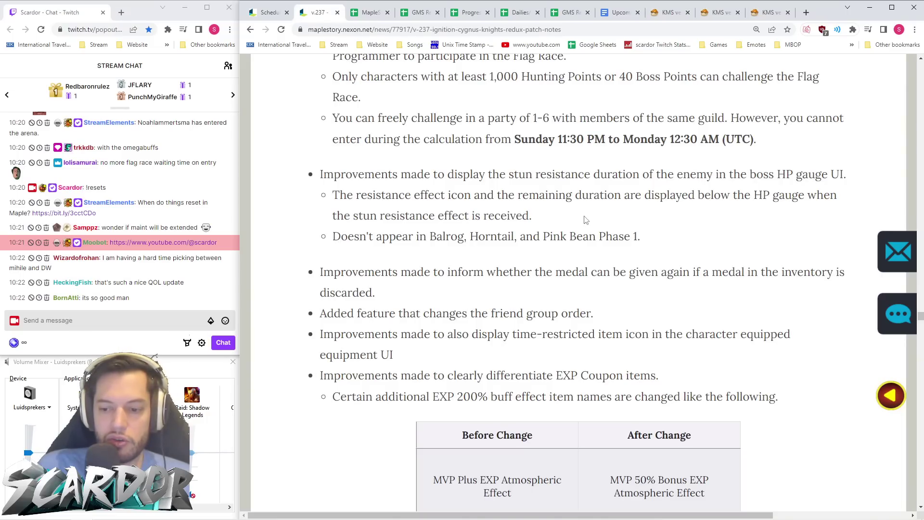
{"action": "scroll", "coordinate": [586, 220], "scroll_direction": "down", "scroll_amount": 2}
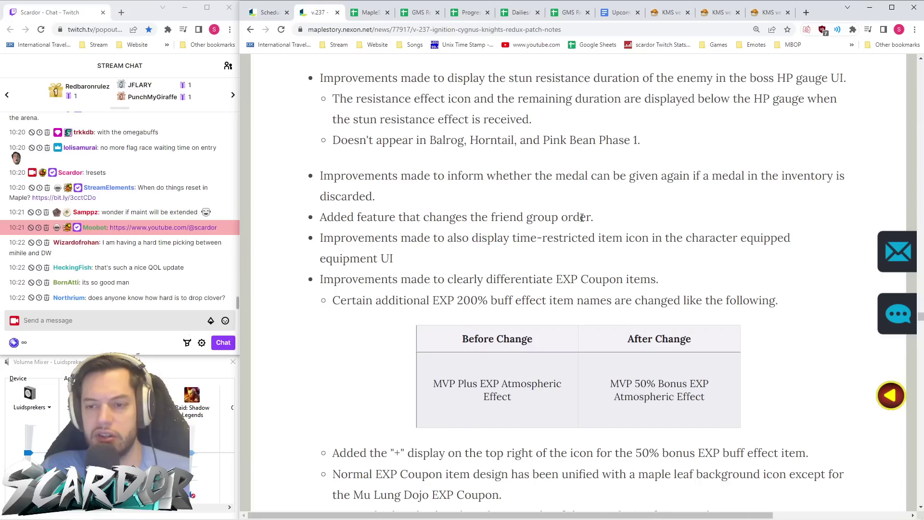
{"action": "scroll", "coordinate": [501, 222], "scroll_direction": "down", "scroll_amount": 3}
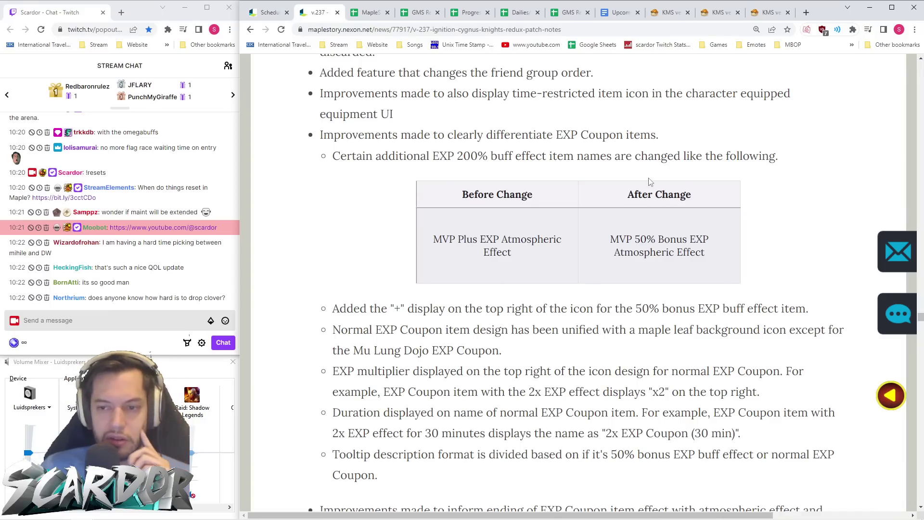
{"action": "scroll", "coordinate": [649, 182], "scroll_direction": "down", "scroll_amount": 2}
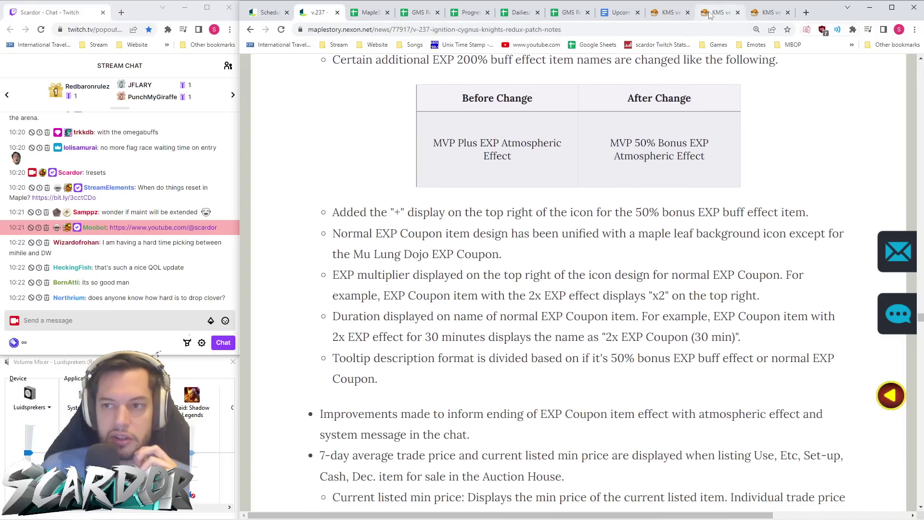
{"action": "left_click", "coordinate": [710, 14]}
{"action": "scroll", "coordinate": [456, 273], "scroll_direction": "down", "scroll_amount": 5}
{"action": "scroll", "coordinate": [426, 261], "scroll_direction": "down", "scroll_amount": 2}
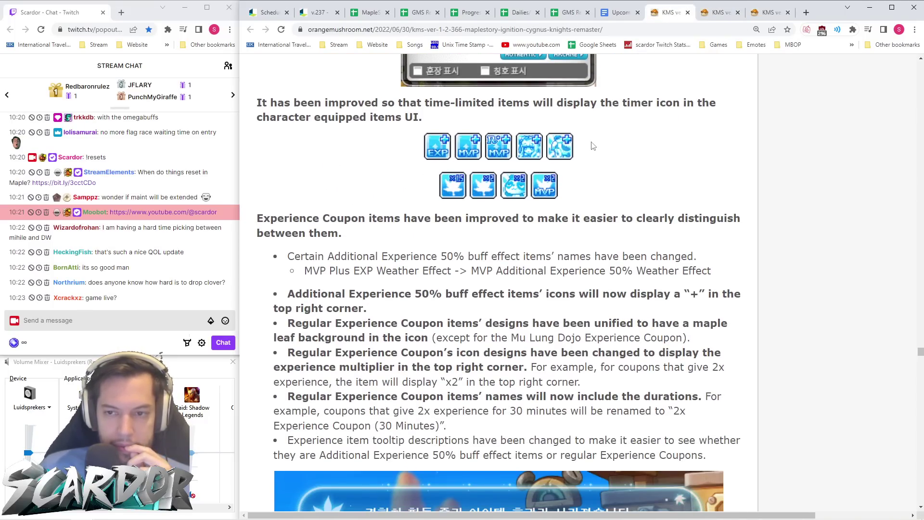
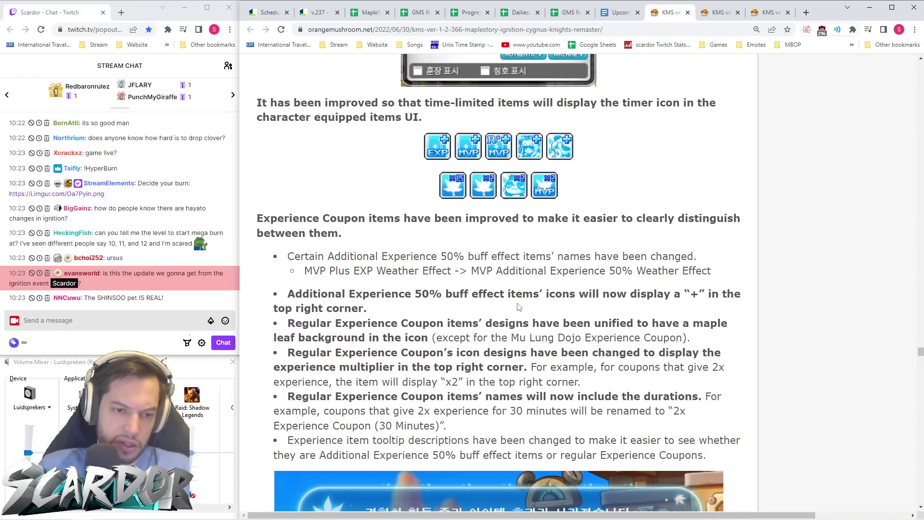
- Compare the Nexon v.237 notes with the KMS v1.2.366 notes, reading through v1.2.366
{"action": "left_click", "coordinate": [317, 19]}
{"action": "left_click", "coordinate": [669, 13]}
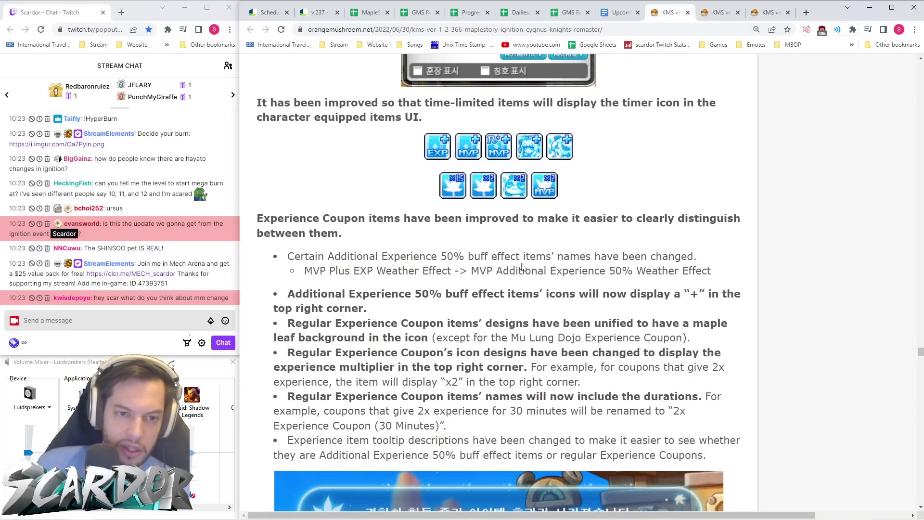
{"action": "scroll", "coordinate": [523, 268], "scroll_direction": "down", "scroll_amount": 2}
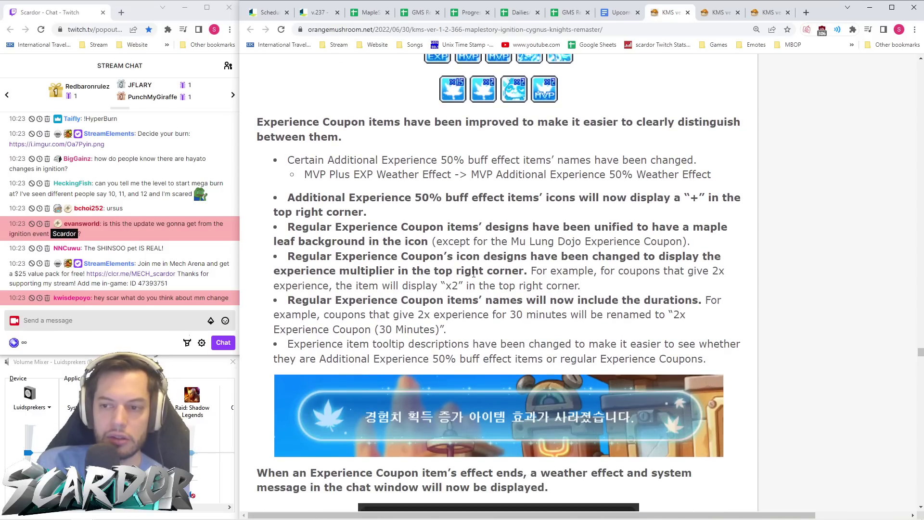
{"action": "scroll", "coordinate": [369, 289], "scroll_direction": "up", "scroll_amount": 1}
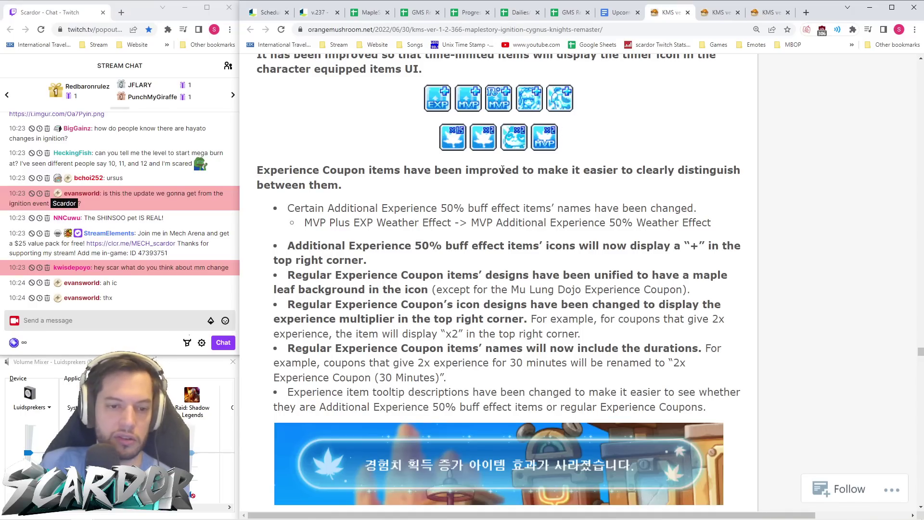
{"action": "scroll", "coordinate": [495, 171], "scroll_direction": "up", "scroll_amount": 1}
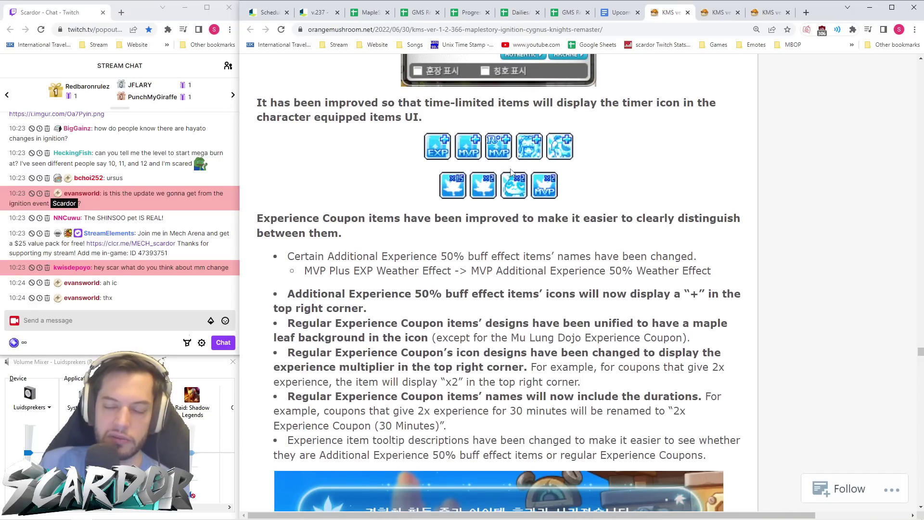
{"action": "scroll", "coordinate": [506, 173], "scroll_direction": "down", "scroll_amount": 3}
{"action": "scroll", "coordinate": [513, 175], "scroll_direction": "down", "scroll_amount": 5}
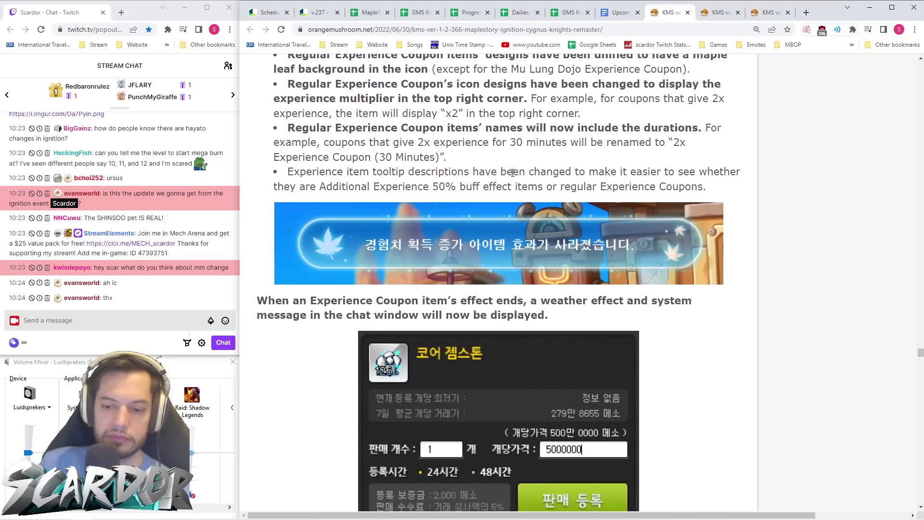
{"action": "scroll", "coordinate": [464, 152], "scroll_direction": "down", "scroll_amount": 3}
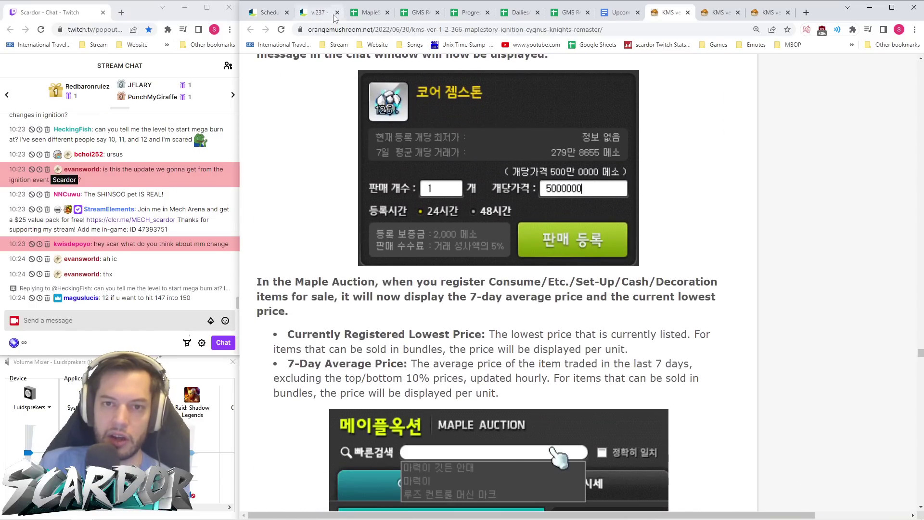
- Read further down the v.237 notes, then bring up the KMS v1.2.367 Ignition Extreme notes
{"action": "left_click", "coordinate": [319, 12]}
{"action": "scroll", "coordinate": [550, 258], "scroll_direction": "down", "scroll_amount": 1}
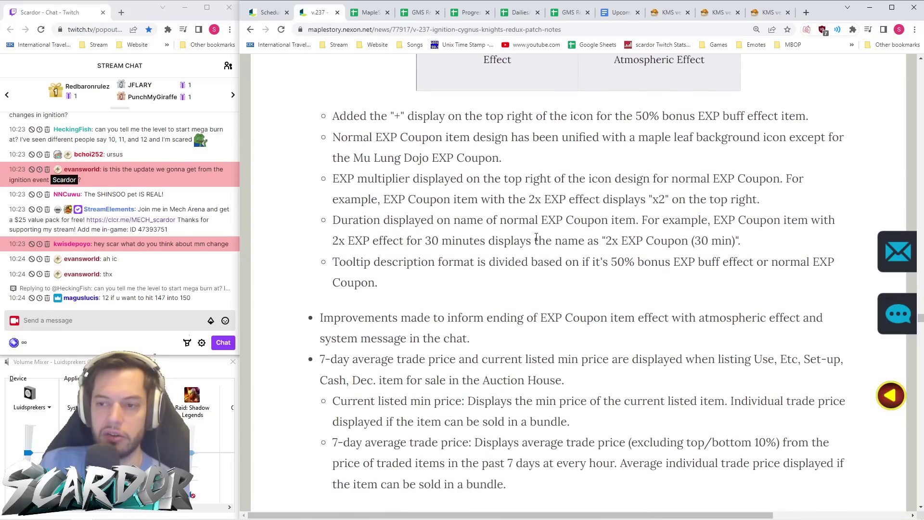
{"action": "scroll", "coordinate": [537, 237], "scroll_direction": "down", "scroll_amount": 3}
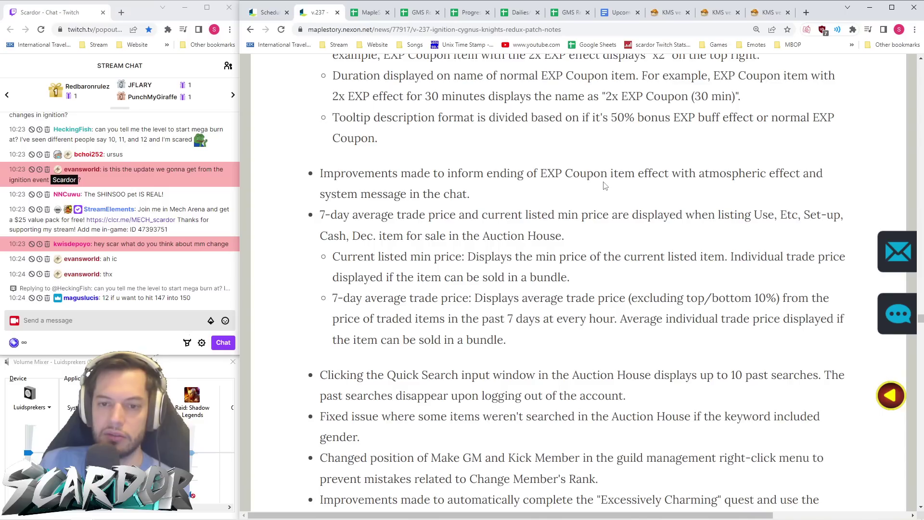
{"action": "scroll", "coordinate": [669, 192], "scroll_direction": "down", "scroll_amount": 2}
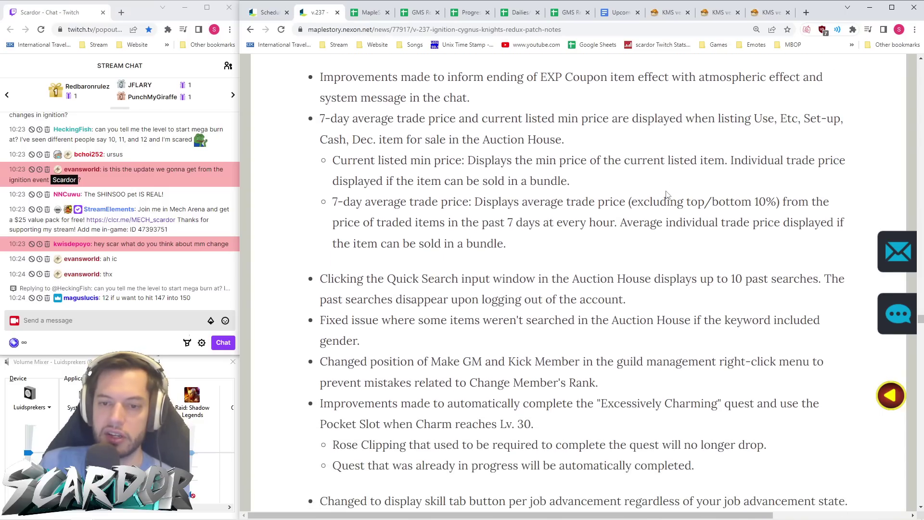
{"action": "left_click", "coordinate": [720, 12]}
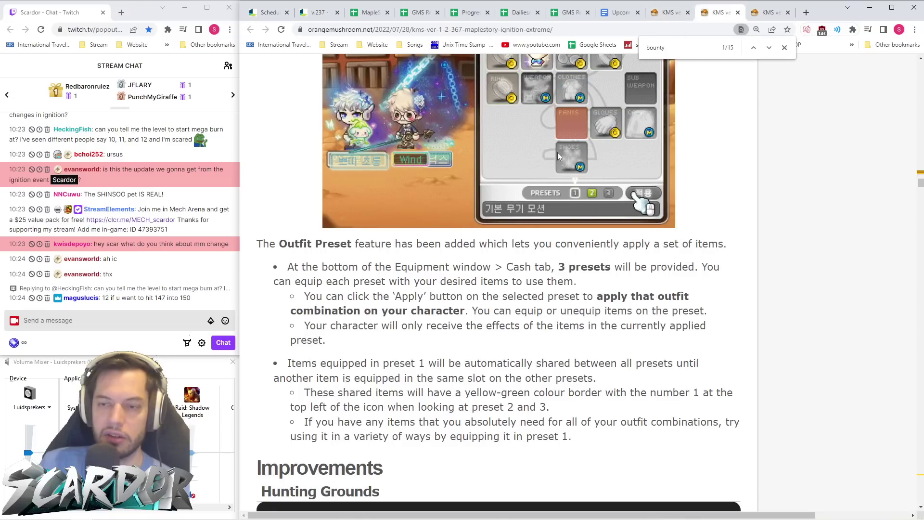
- Read the Charm quest change in KMS v1.2.366, then view v.237's Auction House and Charm Lv. 30 entries
{"action": "key", "text": "ctrl+shift+Tab"}
{"action": "scroll", "coordinate": [531, 243], "scroll_direction": "up", "scroll_amount": 5}
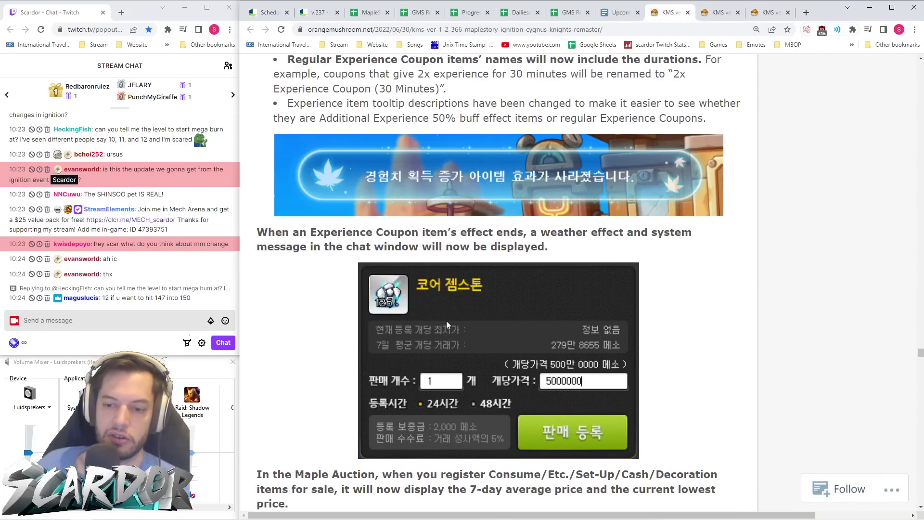
{"action": "scroll", "coordinate": [447, 322], "scroll_direction": "down", "scroll_amount": 7}
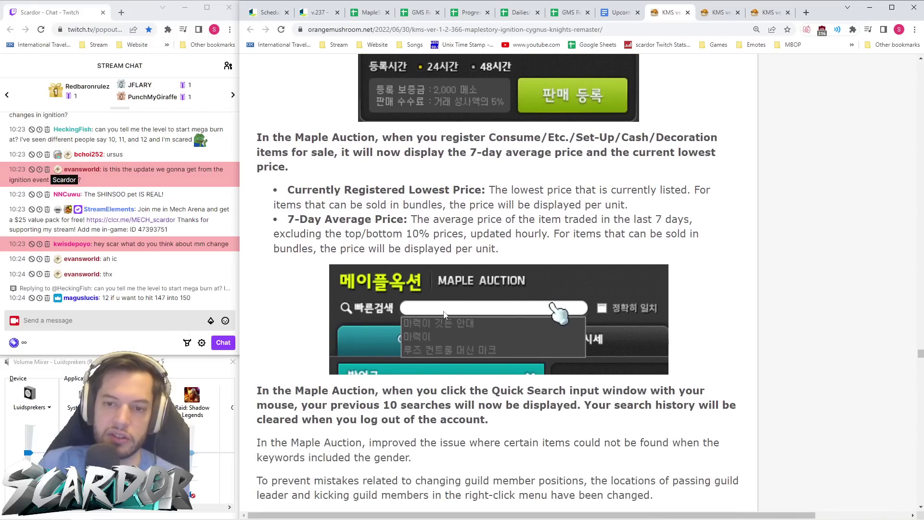
{"action": "scroll", "coordinate": [397, 205], "scroll_direction": "down", "scroll_amount": 2}
{"action": "scroll", "coordinate": [397, 206], "scroll_direction": "down", "scroll_amount": 5}
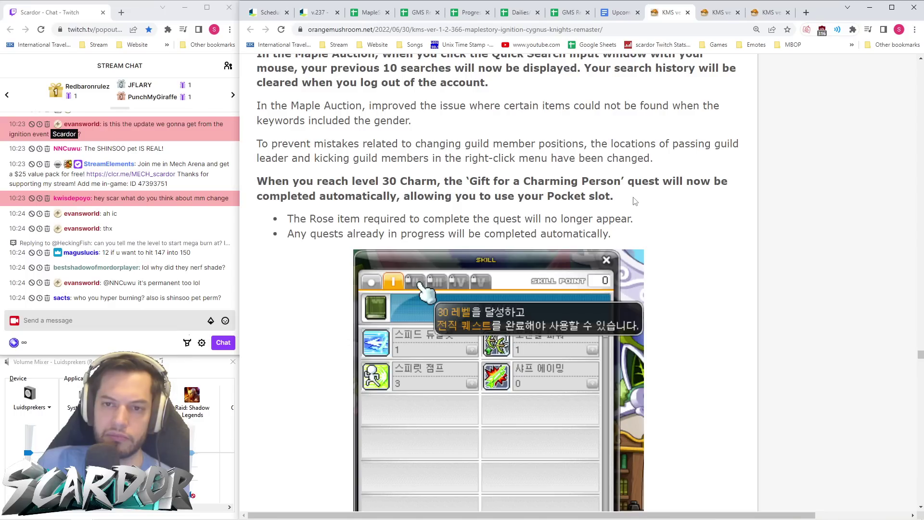
{"action": "scroll", "coordinate": [634, 202], "scroll_direction": "up", "scroll_amount": 2}
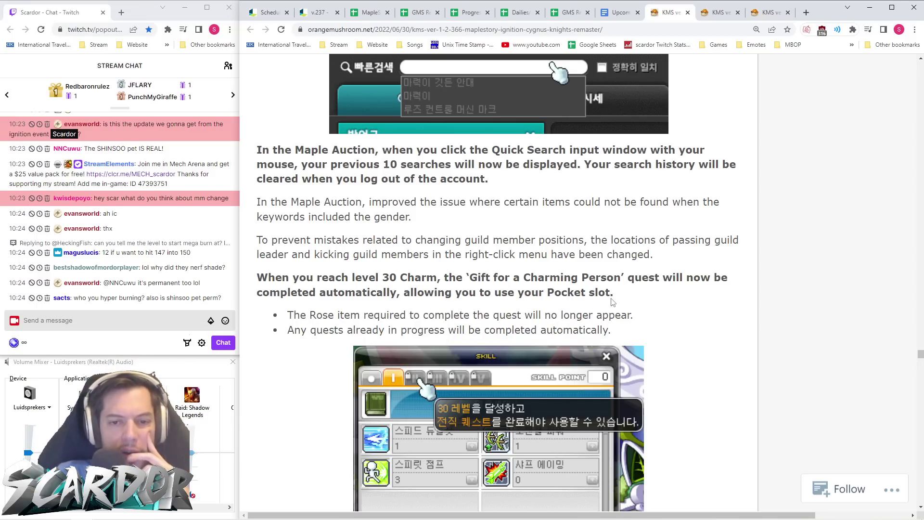
{"action": "left_click", "coordinate": [319, 13]}
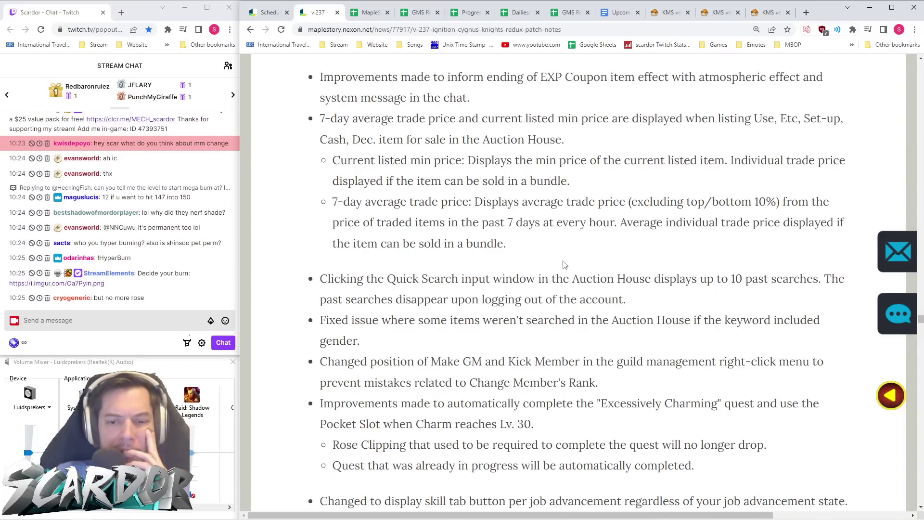
{"action": "scroll", "coordinate": [564, 264], "scroll_direction": "down", "scroll_amount": 1}
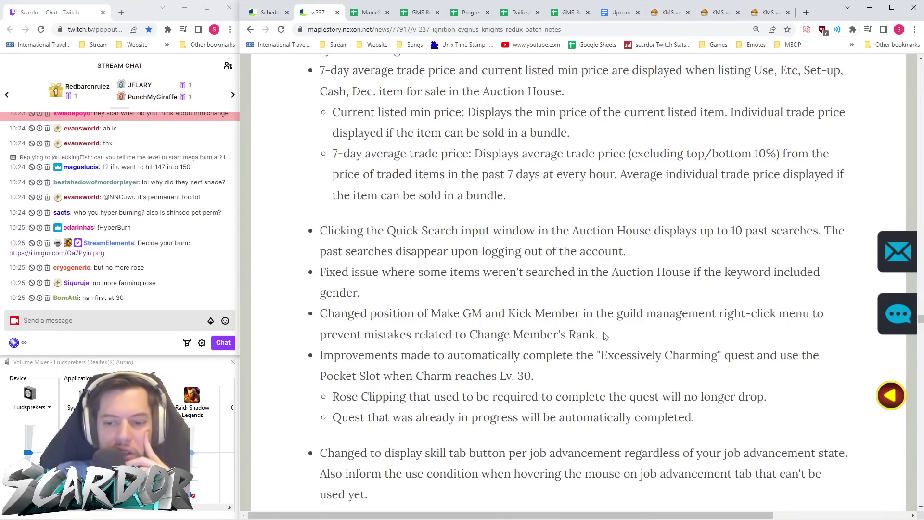
- Highlight the Excessively Charming quest bullet, then view KMS v1.2.366's 'Gift for a Charming Person' auto-completion change
{"action": "scroll", "coordinate": [605, 334], "scroll_direction": "down", "scroll_amount": 2}
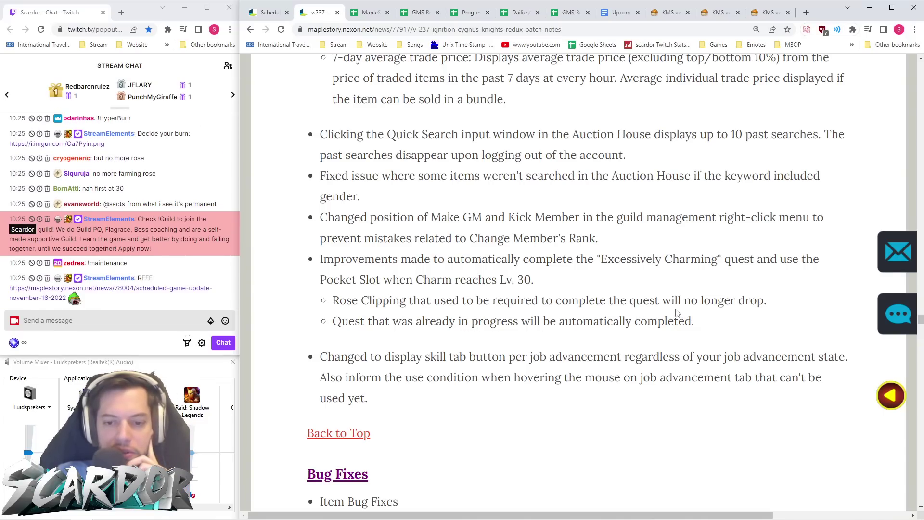
{"action": "left_click_drag", "start_coordinate": [534, 280], "coordinate": [320, 259]}
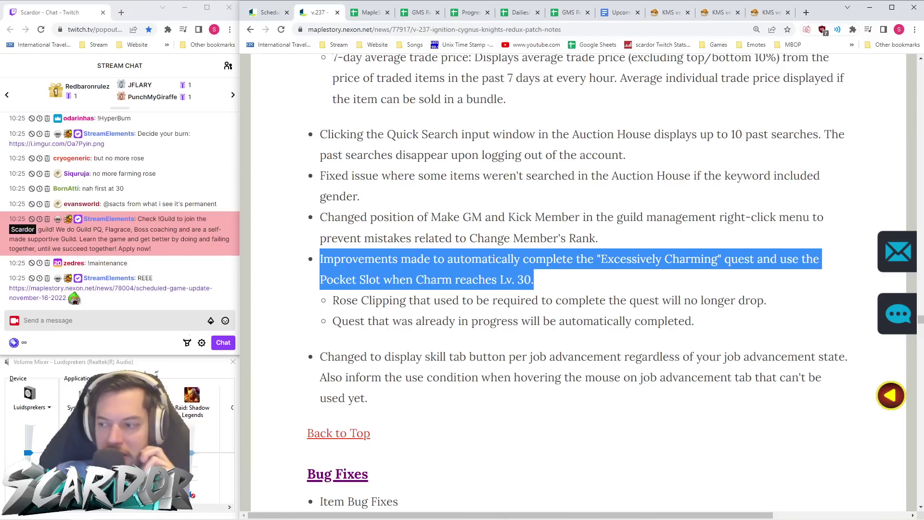
{"action": "key", "text": "alt+Tab"}
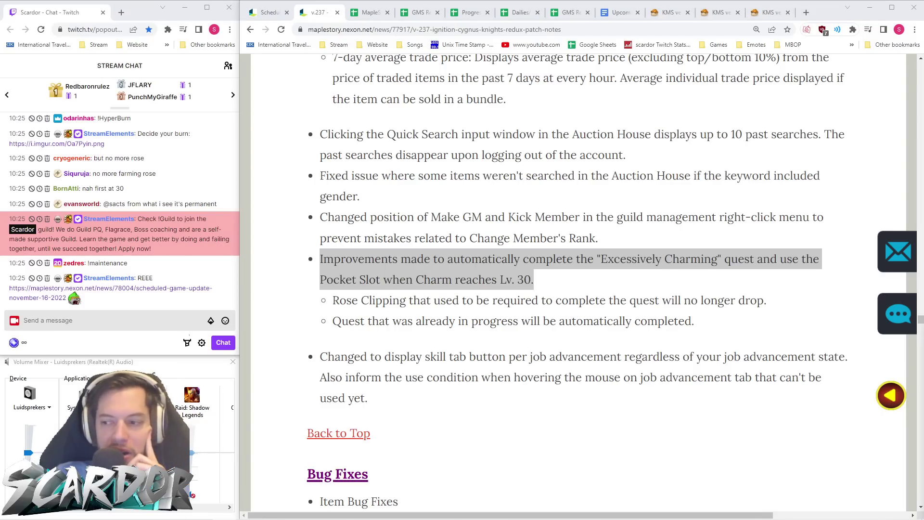
{"action": "left_click", "coordinate": [639, 272]}
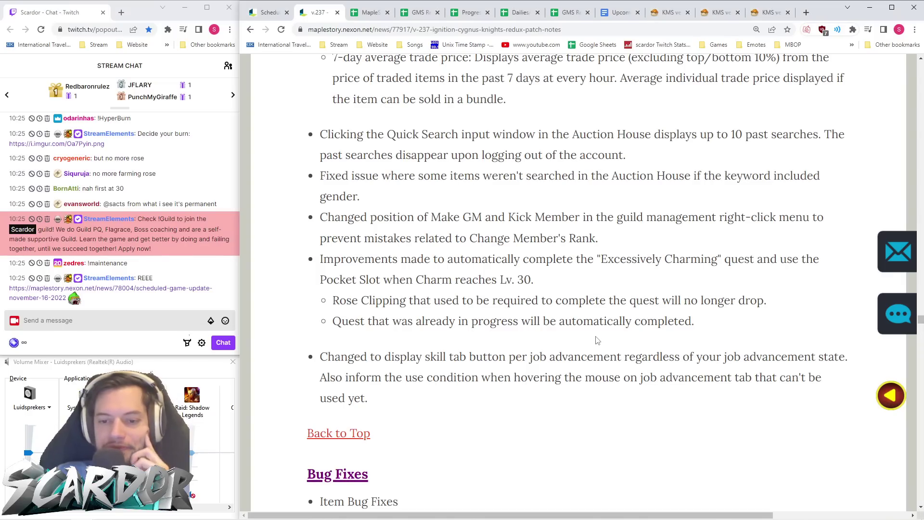
{"action": "scroll", "coordinate": [606, 334], "scroll_direction": "down", "scroll_amount": 2}
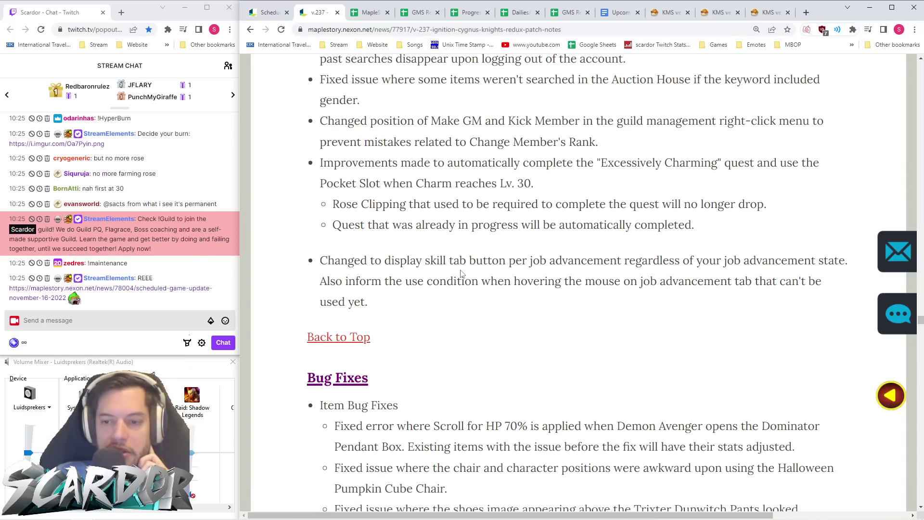
{"action": "scroll", "coordinate": [633, 275], "scroll_direction": "down", "scroll_amount": 1}
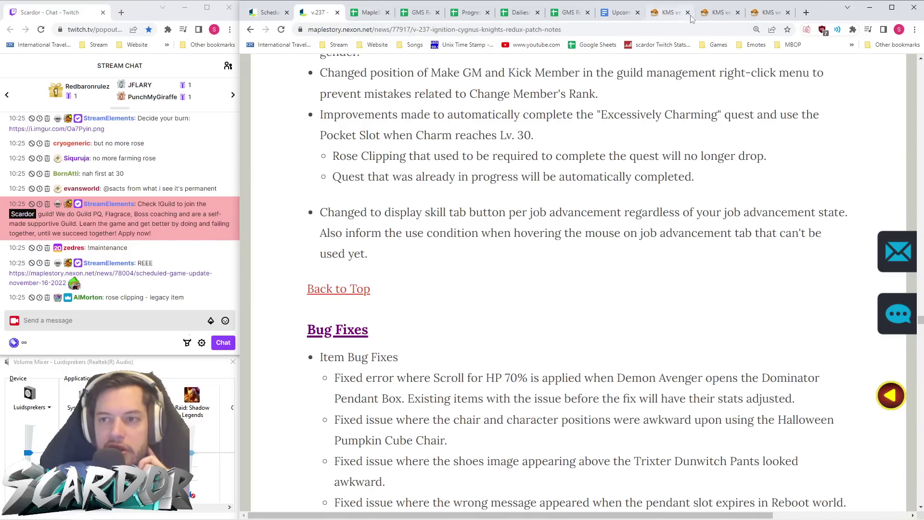
{"action": "left_click", "coordinate": [668, 15]}
{"action": "scroll", "coordinate": [416, 268], "scroll_direction": "down", "scroll_amount": 3}
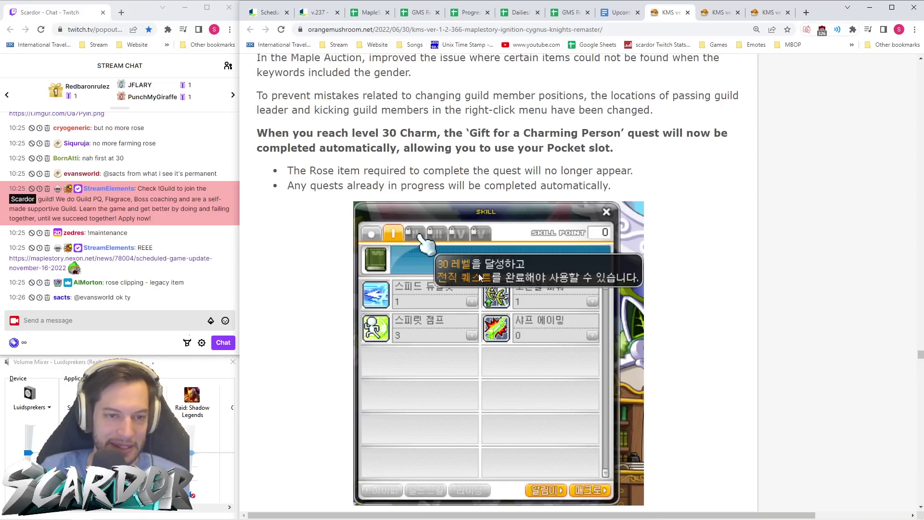
- Scroll the KMS notes and highlight the Adventurer tutorial story skip paragraph
{"action": "scroll", "coordinate": [480, 277], "scroll_direction": "down", "scroll_amount": 5}
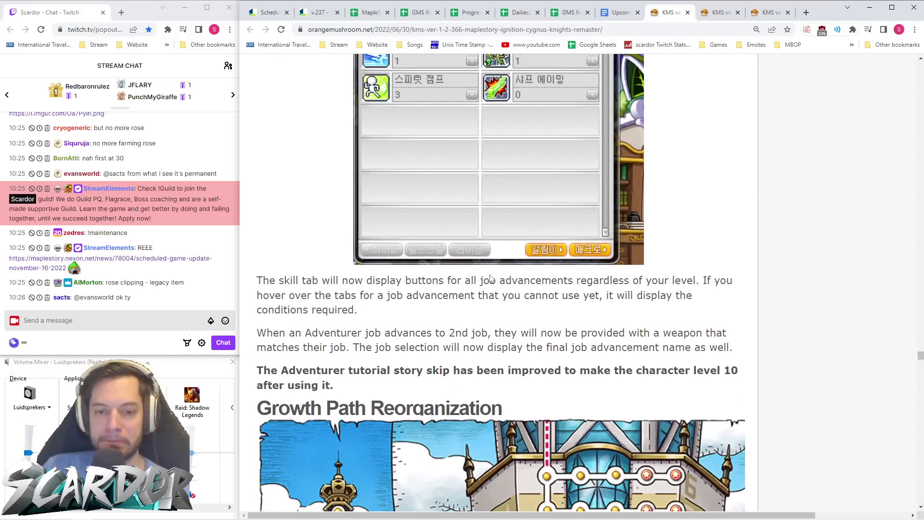
{"action": "scroll", "coordinate": [491, 276], "scroll_direction": "down", "scroll_amount": 2}
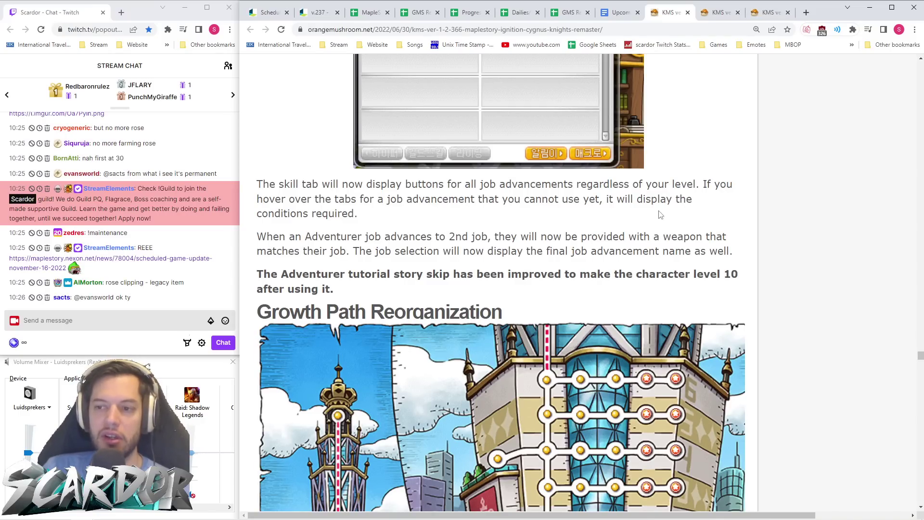
{"action": "scroll", "coordinate": [613, 225], "scroll_direction": "up", "scroll_amount": 5}
{"action": "scroll", "coordinate": [613, 225], "scroll_direction": "down", "scroll_amount": 6}
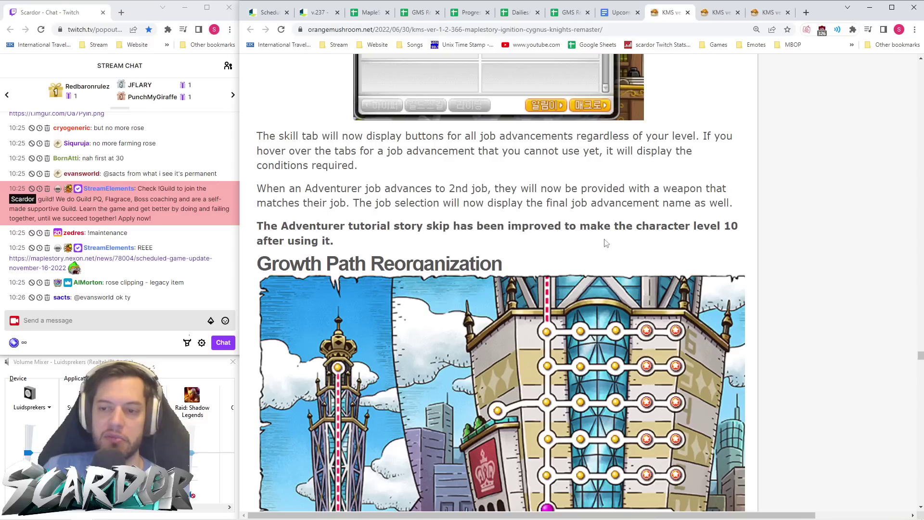
{"action": "left_click_drag", "start_coordinate": [394, 240], "coordinate": [236, 227]}
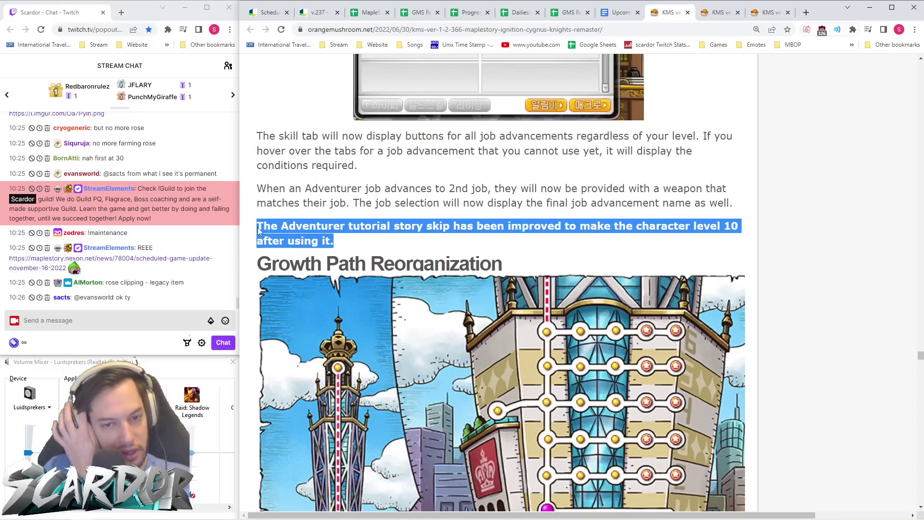
{"action": "left_click", "coordinate": [386, 199]}
- Move to the v.237 notes' Item Bug Fixes list
{"action": "key", "text": "ctrl+2"}
{"action": "scroll", "coordinate": [468, 221], "scroll_direction": "down", "scroll_amount": 2}
{"action": "scroll", "coordinate": [468, 221], "scroll_direction": "up", "scroll_amount": 2}
{"action": "scroll", "coordinate": [470, 215], "scroll_direction": "down", "scroll_amount": 5}
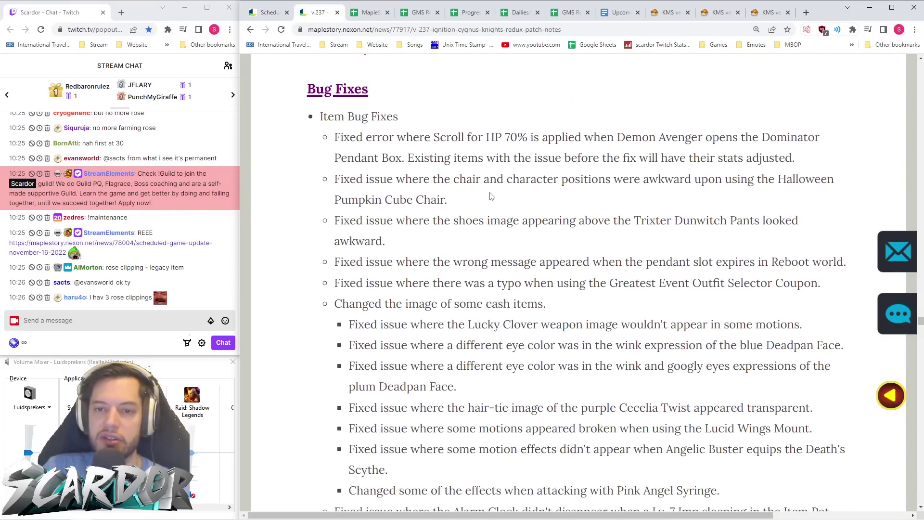
- Scroll the v.237 notes to Monster Bug Fixes and highlight the Guardian Angel Slime boss fix
{"action": "scroll", "coordinate": [491, 196], "scroll_direction": "down", "scroll_amount": 10}
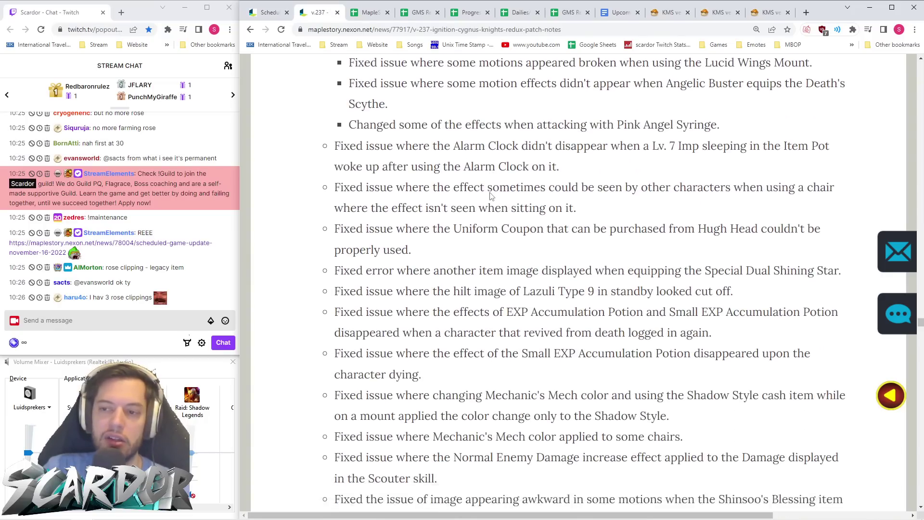
{"action": "scroll", "coordinate": [491, 196], "scroll_direction": "down", "scroll_amount": 10}
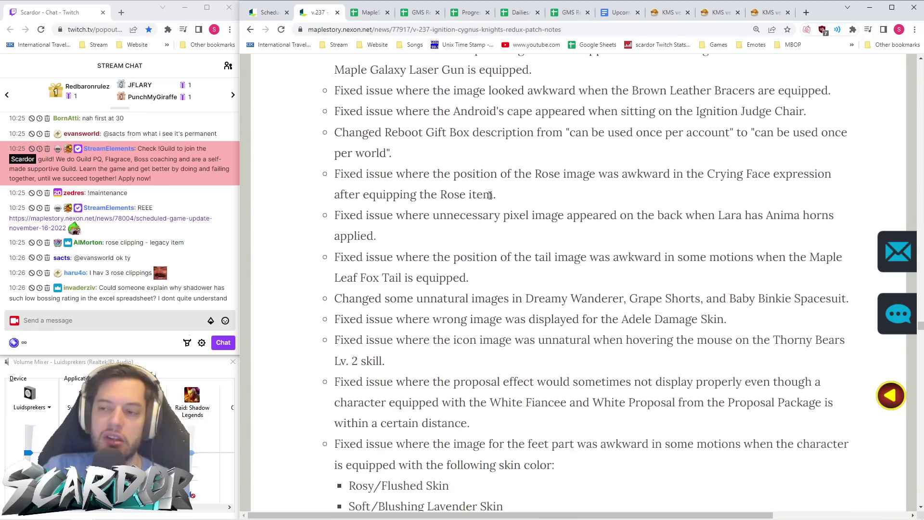
{"action": "scroll", "coordinate": [491, 196], "scroll_direction": "down", "scroll_amount": 3}
{"action": "scroll", "coordinate": [490, 195], "scroll_direction": "down", "scroll_amount": 20}
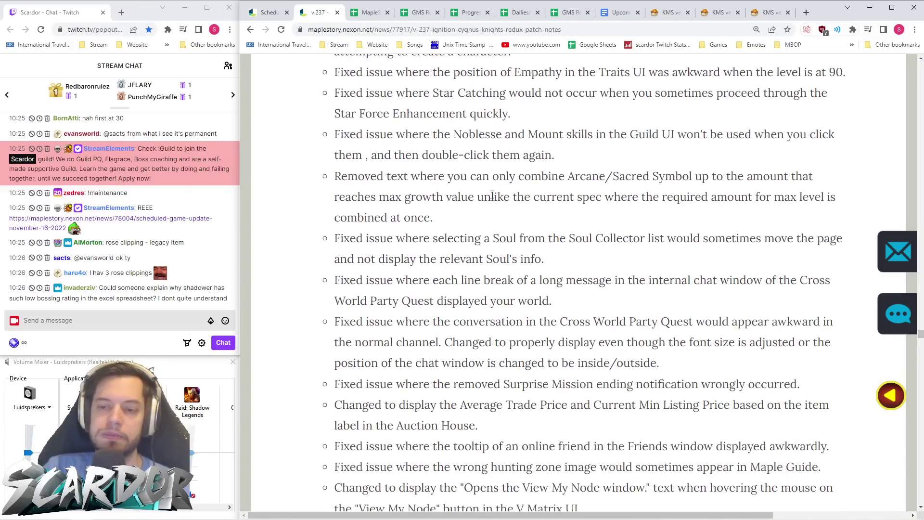
{"action": "scroll", "coordinate": [494, 191], "scroll_direction": "down", "scroll_amount": 20}
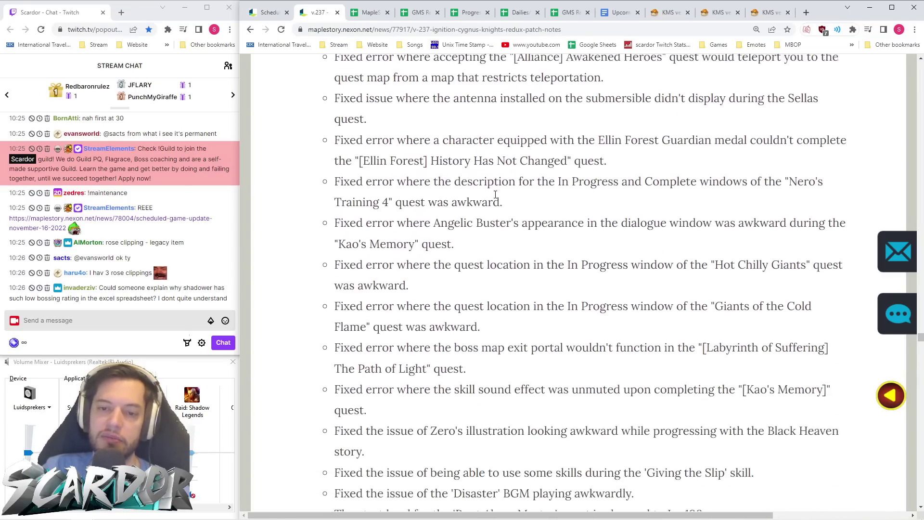
{"action": "scroll", "coordinate": [495, 196], "scroll_direction": "down", "scroll_amount": 15}
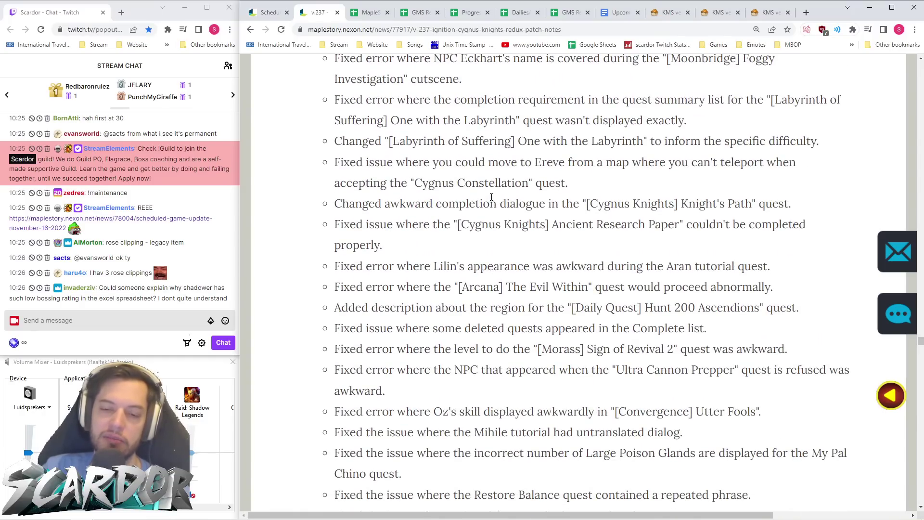
{"action": "scroll", "coordinate": [491, 196], "scroll_direction": "down", "scroll_amount": 7}
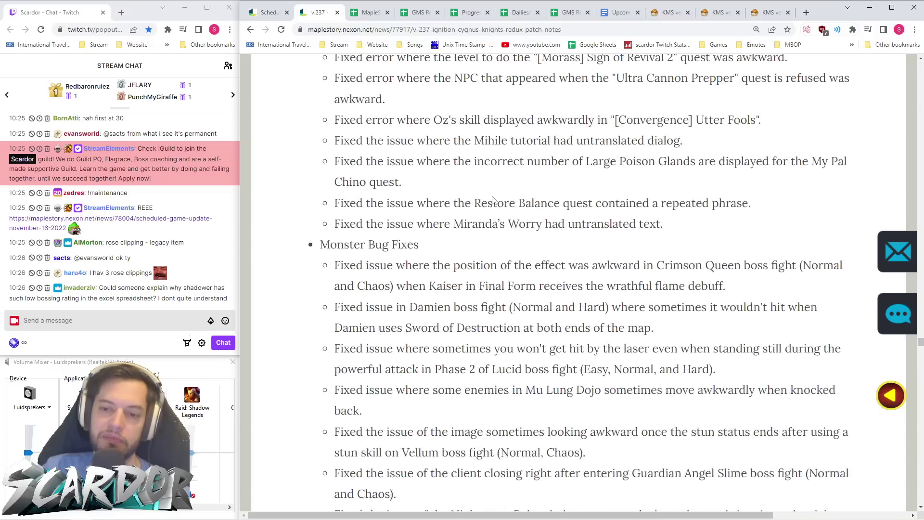
{"action": "scroll", "coordinate": [496, 198], "scroll_direction": "down", "scroll_amount": 7}
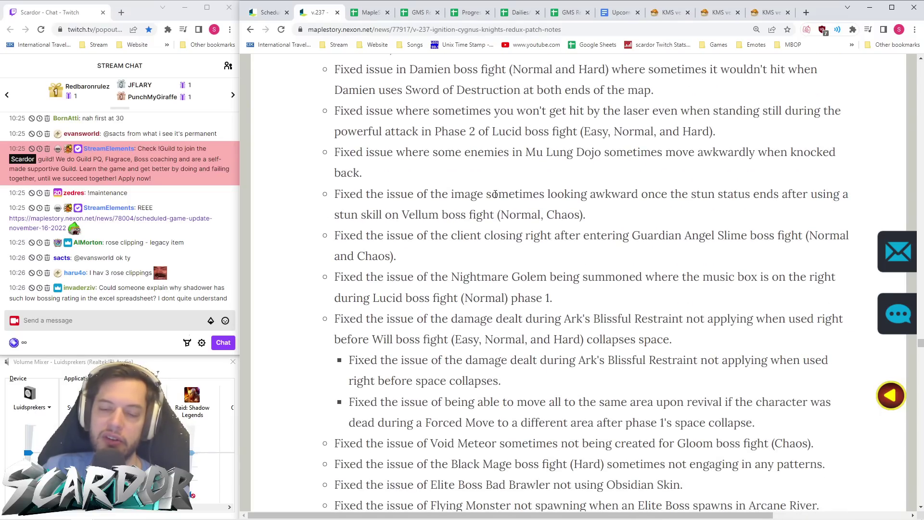
{"action": "scroll", "coordinate": [495, 194], "scroll_direction": "up", "scroll_amount": 5}
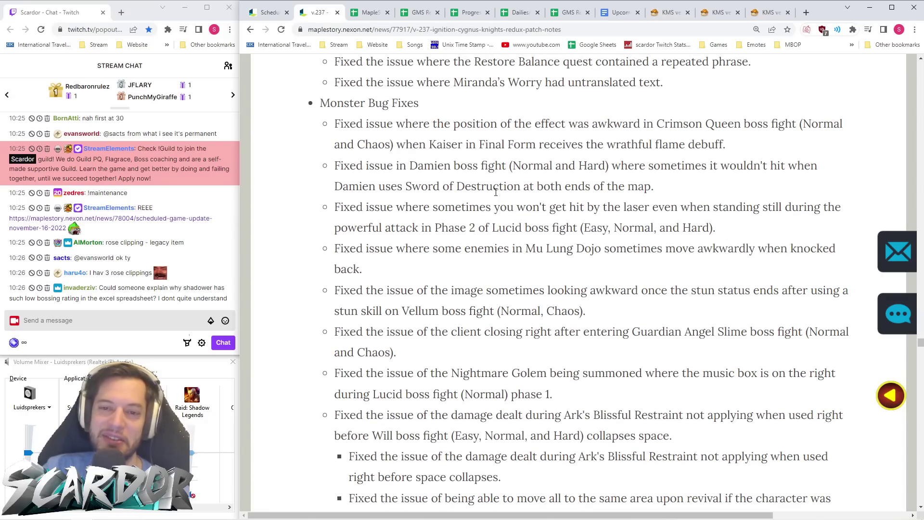
{"action": "scroll", "coordinate": [496, 193], "scroll_direction": "down", "scroll_amount": 2}
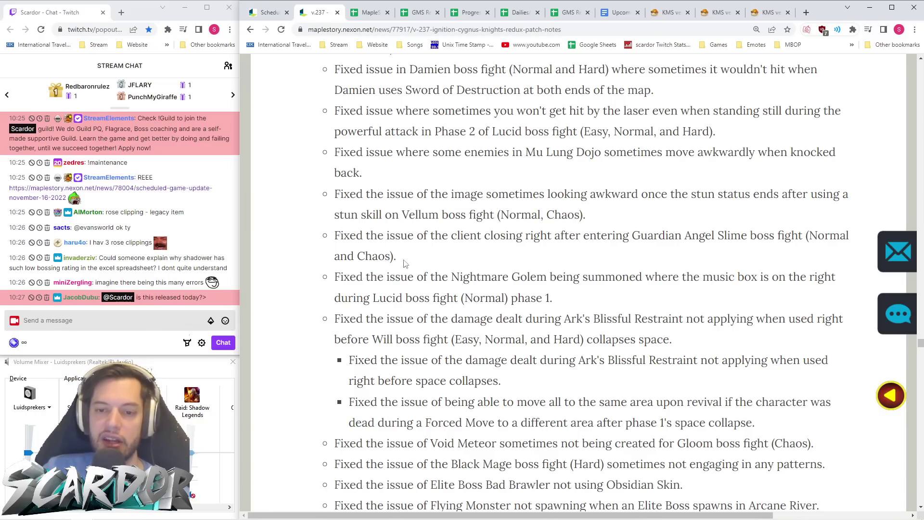
{"action": "left_click_drag", "start_coordinate": [400, 262], "coordinate": [309, 246]}
- Read the Hyper Burning dates (Nov 16 – Feb 7) under Ignition Burning Events, then view the weekly schedule sheet
{"action": "left_click", "coordinate": [310, 246]}
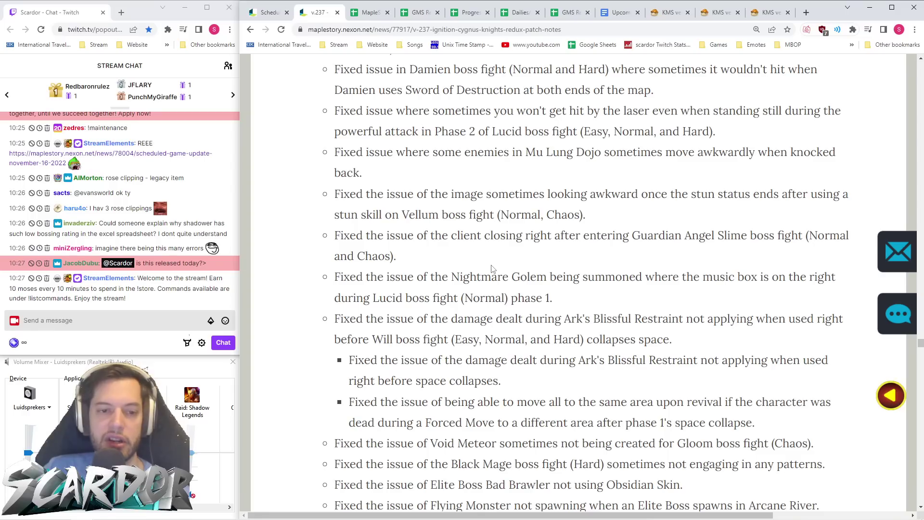
{"action": "scroll", "coordinate": [492, 268], "scroll_direction": "down", "scroll_amount": 2}
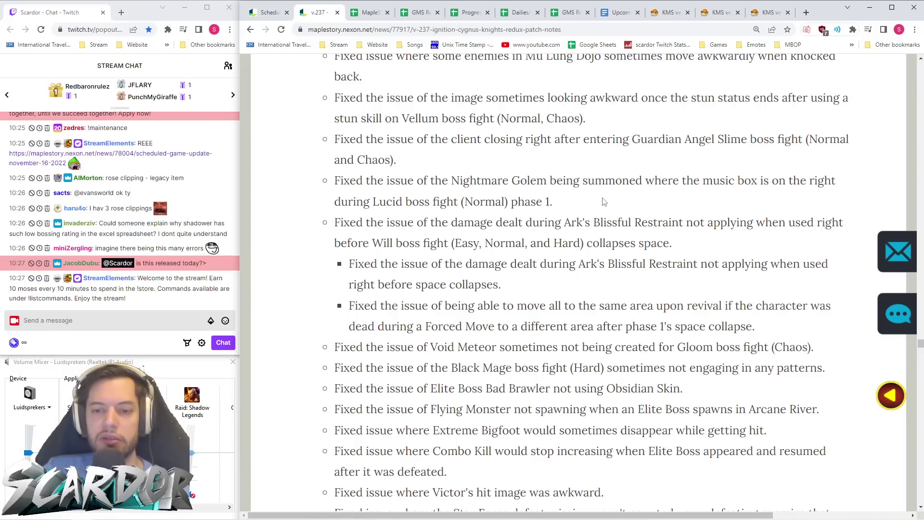
{"action": "scroll", "coordinate": [605, 202], "scroll_direction": "down", "scroll_amount": 3}
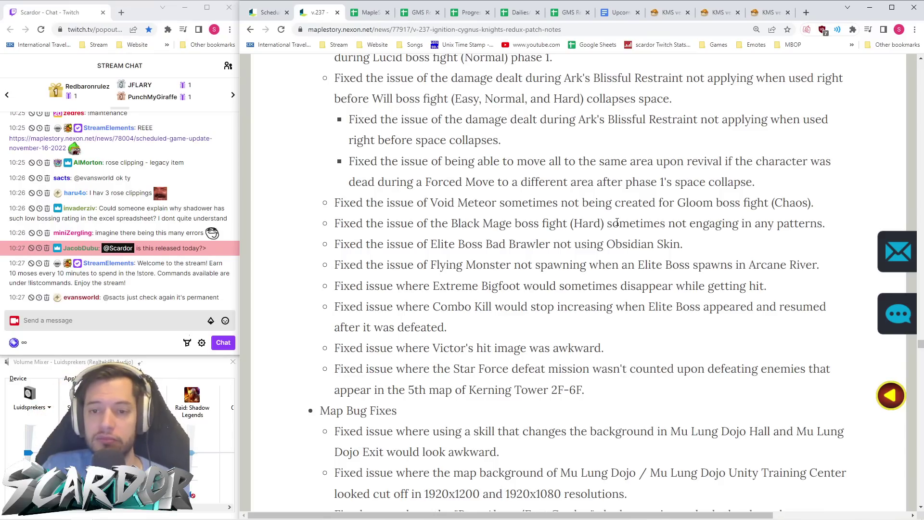
{"action": "scroll", "coordinate": [580, 245], "scroll_direction": "down", "scroll_amount": 5}
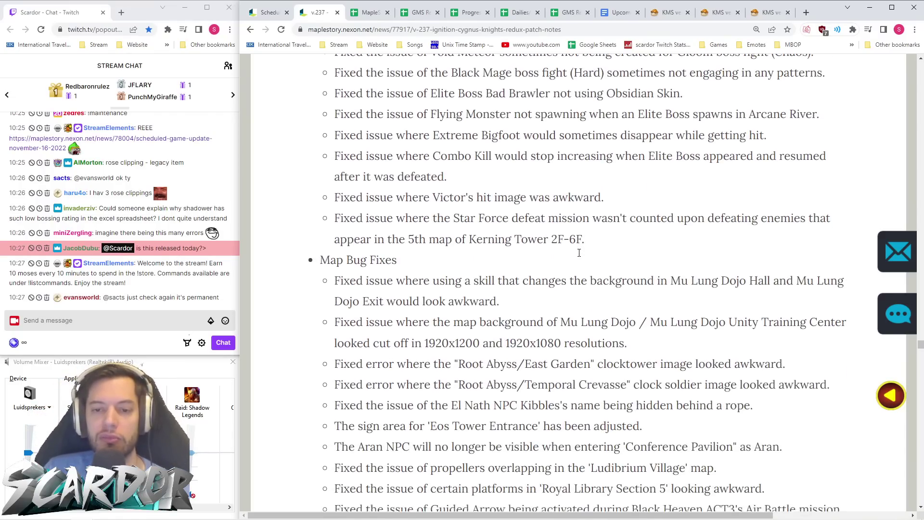
{"action": "scroll", "coordinate": [579, 254], "scroll_direction": "down", "scroll_amount": 13}
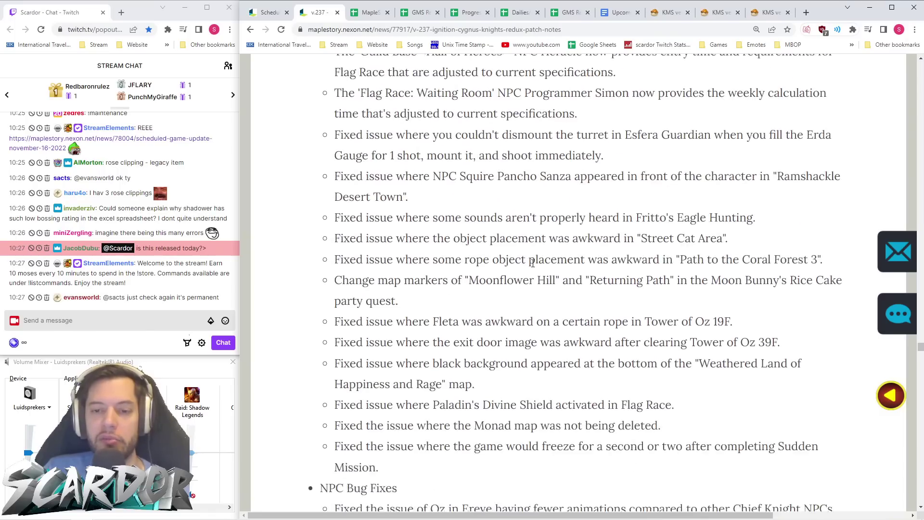
{"action": "scroll", "coordinate": [532, 267], "scroll_direction": "down", "scroll_amount": 7}
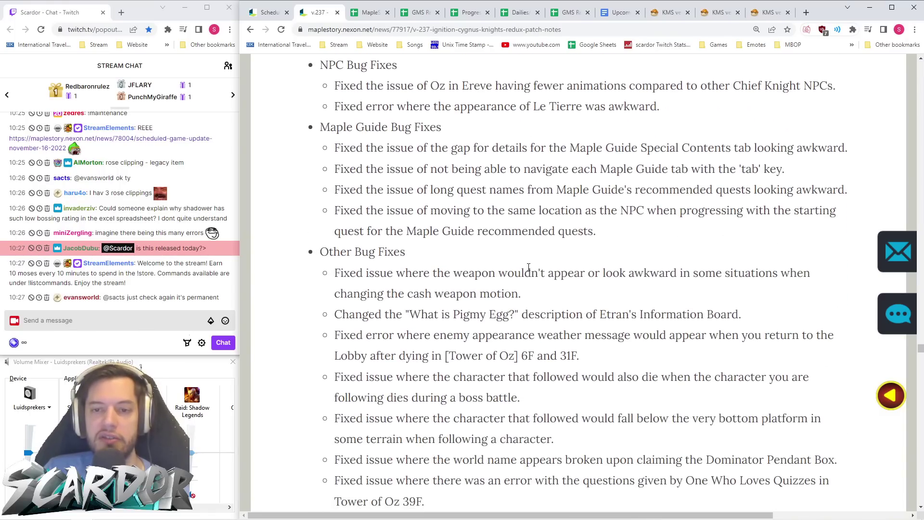
{"action": "scroll", "coordinate": [528, 267], "scroll_direction": "down", "scroll_amount": 9}
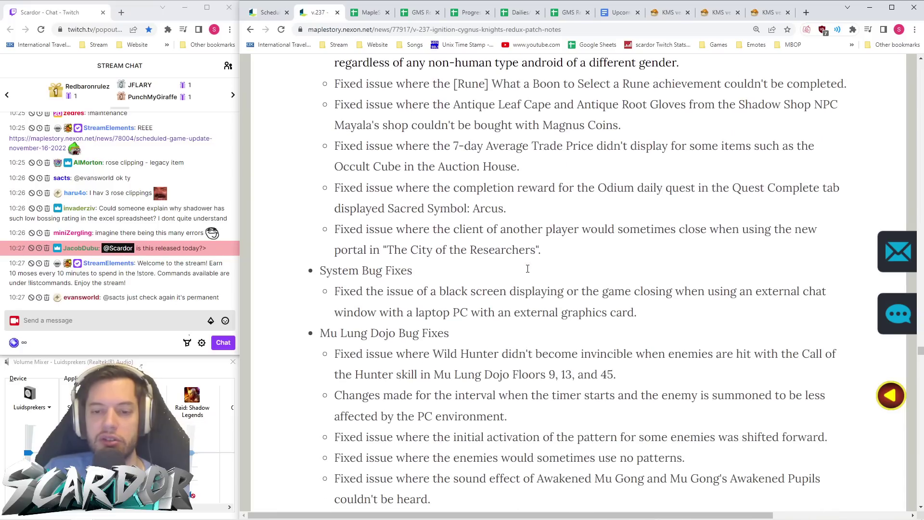
{"action": "scroll", "coordinate": [528, 273], "scroll_direction": "down", "scroll_amount": 8}
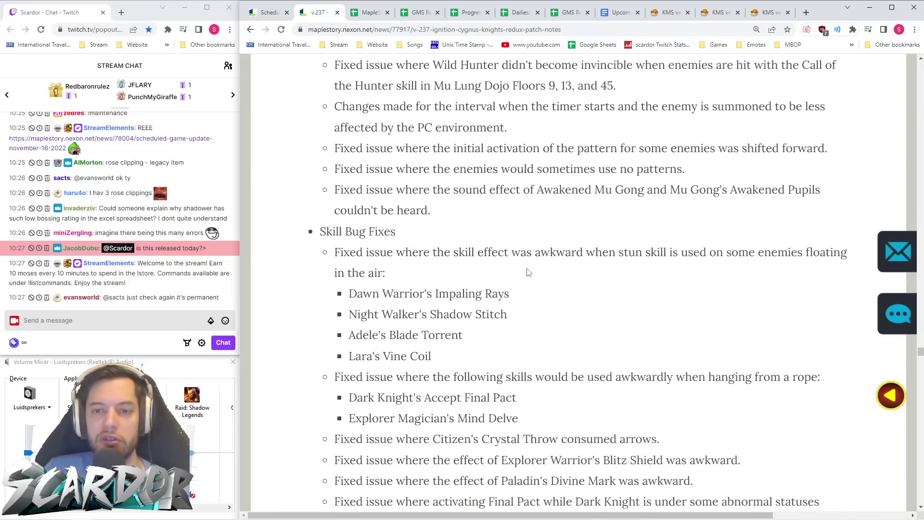
{"action": "scroll", "coordinate": [528, 271], "scroll_direction": "down", "scroll_amount": 20}
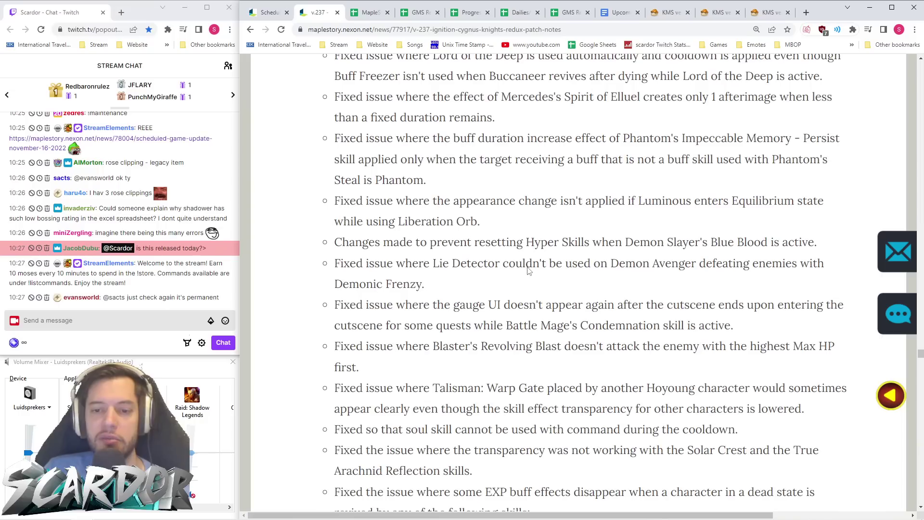
{"action": "scroll", "coordinate": [528, 269], "scroll_direction": "down", "scroll_amount": 20}
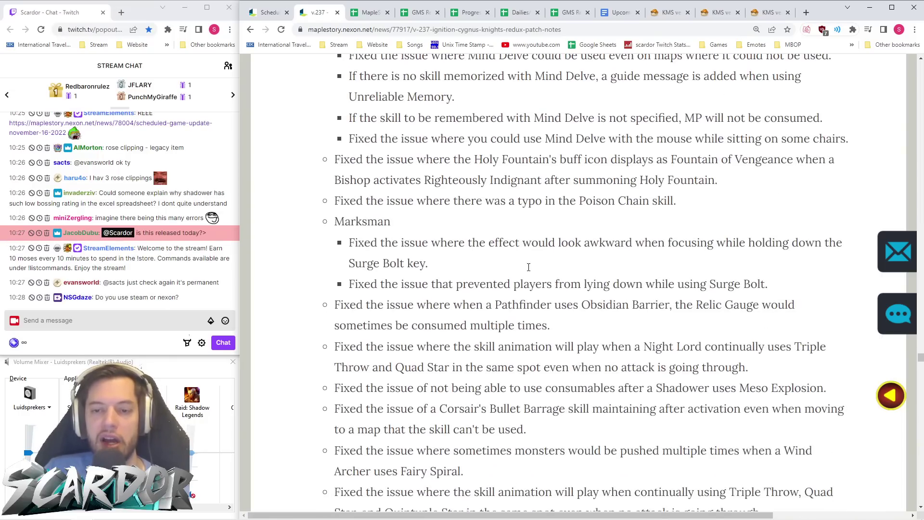
{"action": "scroll", "coordinate": [528, 267], "scroll_direction": "down", "scroll_amount": 20}
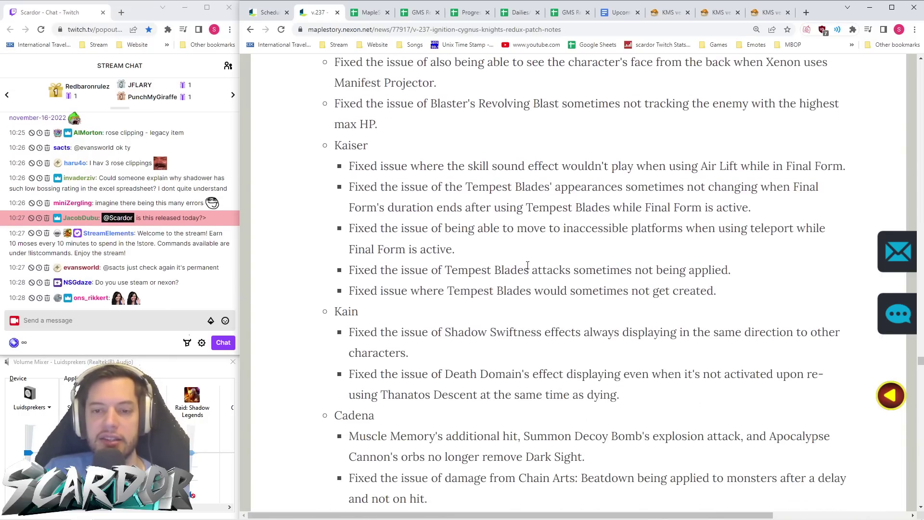
{"action": "scroll", "coordinate": [526, 268], "scroll_direction": "down", "scroll_amount": 20}
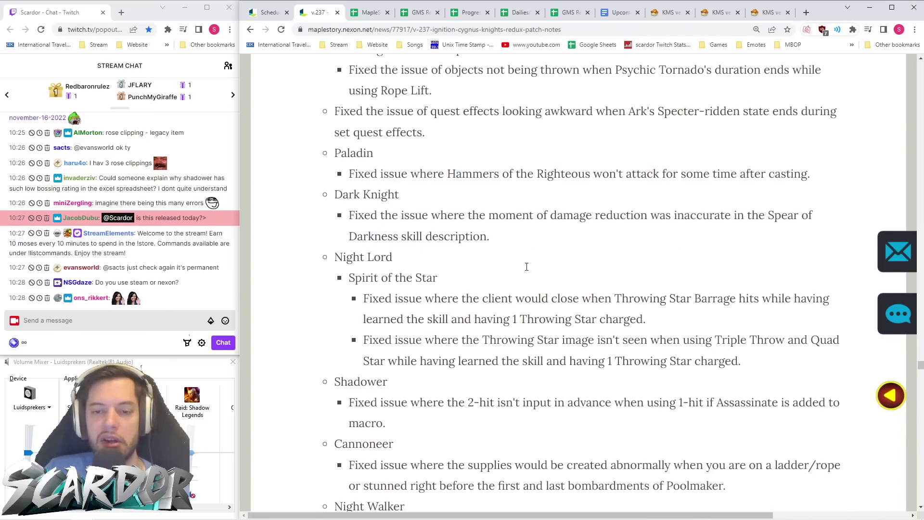
{"action": "scroll", "coordinate": [528, 269], "scroll_direction": "down", "scroll_amount": 14}
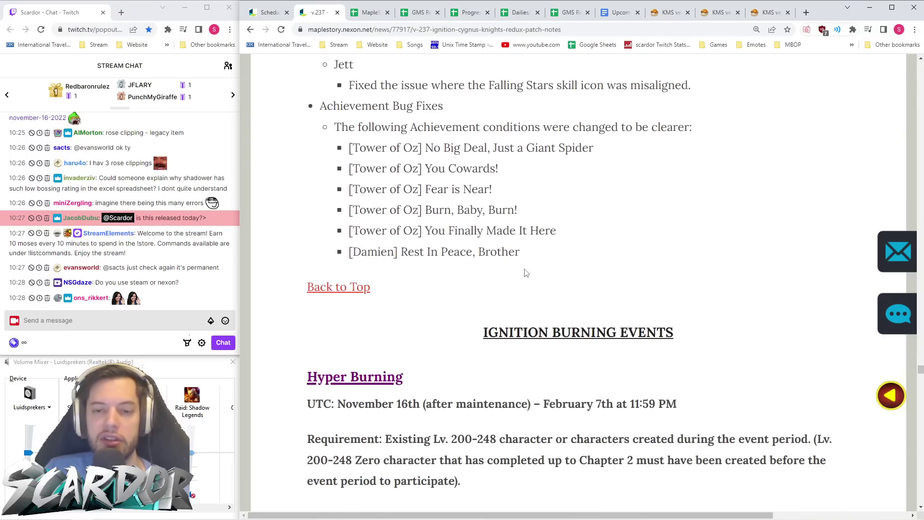
{"action": "scroll", "coordinate": [527, 269], "scroll_direction": "down", "scroll_amount": 5}
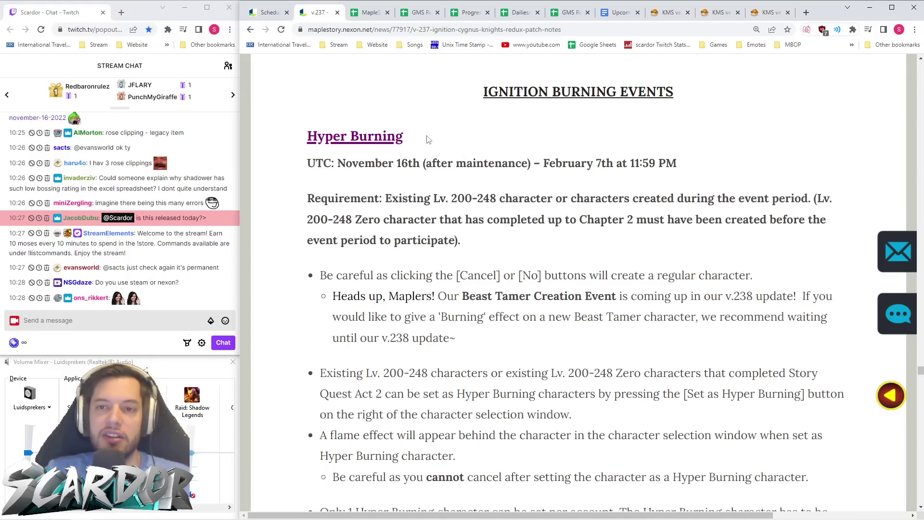
{"action": "left_click", "coordinate": [370, 13]}
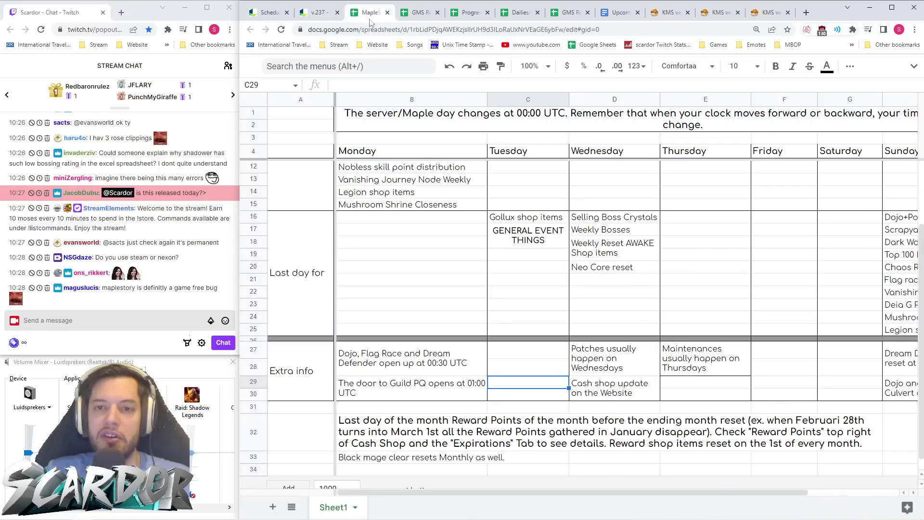
- Move the event calendar tab first and add a merged DT1:DT5 'Hyper Burning' header, no italics or underline
{"action": "left_click", "coordinate": [421, 17]}
{"action": "left_click_drag", "start_coordinate": [422, 18], "coordinate": [374, 15]}
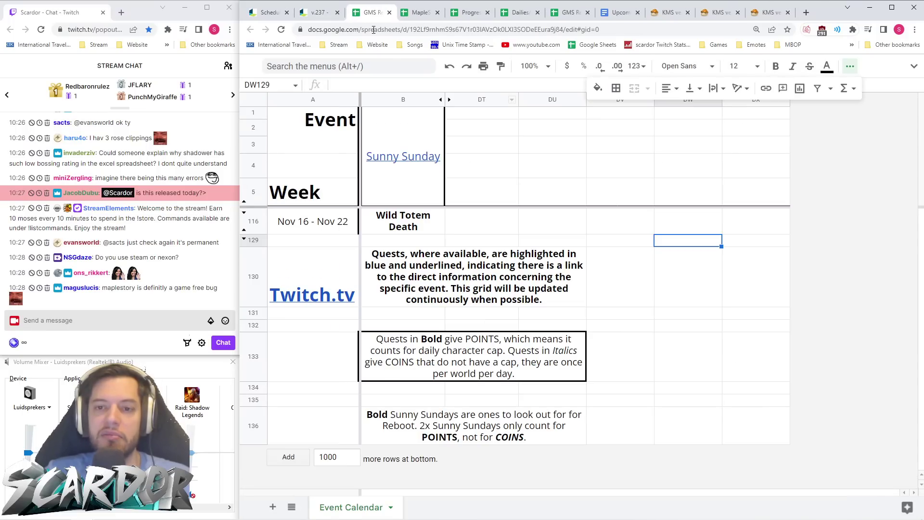
{"action": "left_click", "coordinate": [477, 115]}
{"action": "left_click_drag", "start_coordinate": [477, 116], "coordinate": [492, 198]}
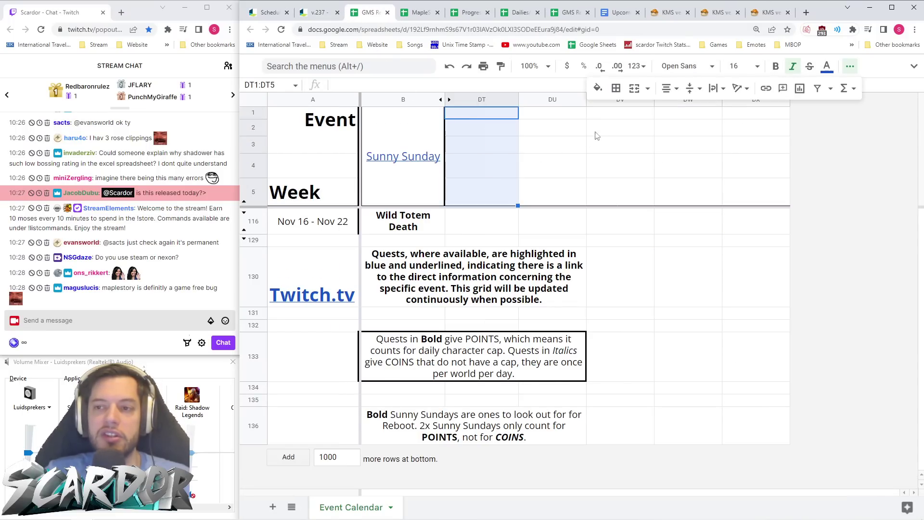
{"action": "left_click", "coordinate": [634, 88]}
{"action": "type", "text": "Hyper Burning"}
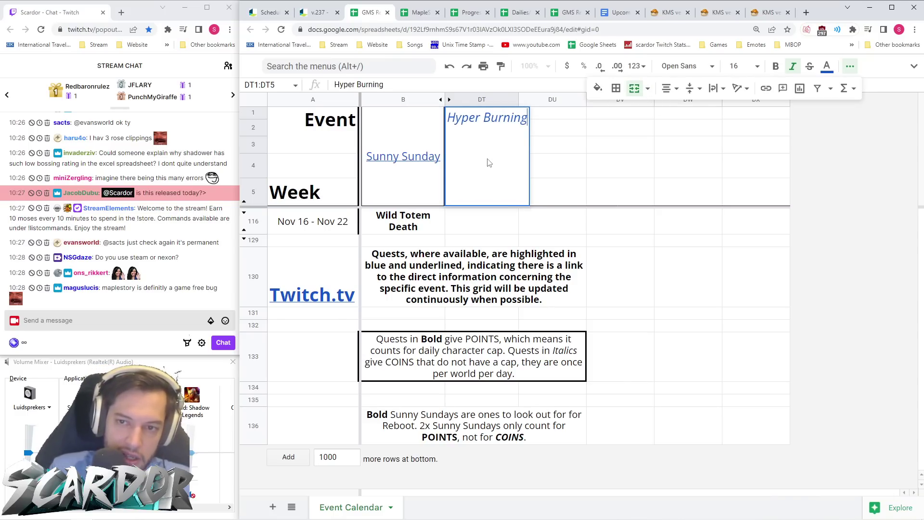
{"action": "key", "text": "ctrl+Return"}
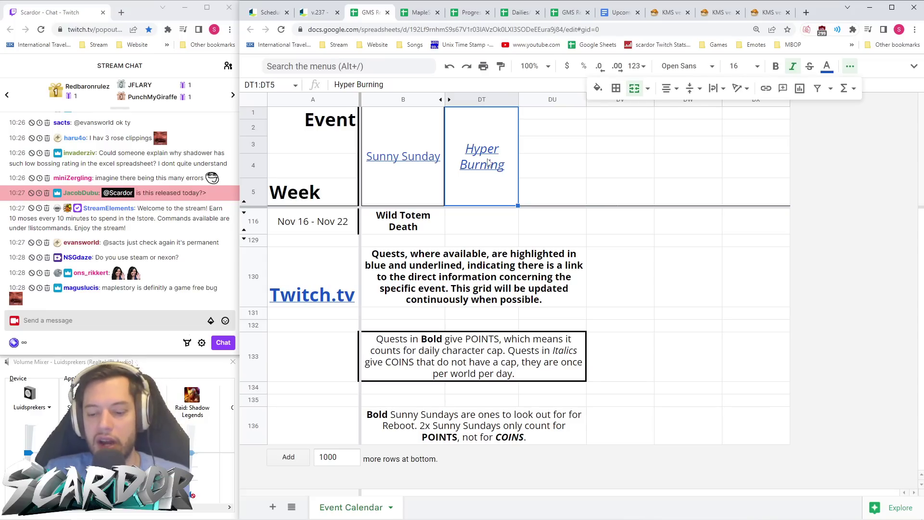
{"action": "key", "text": "ctrl+i"}
{"action": "key", "text": "ctrl+u"}
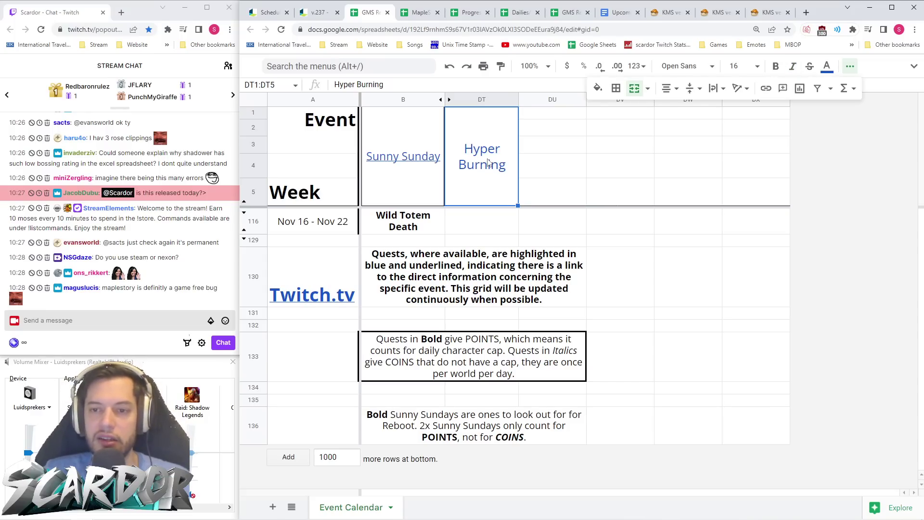
- Jump to the Hyper Burning section of the v.237 notes and copy its #Hyper address
{"action": "left_click", "coordinate": [316, 14]}
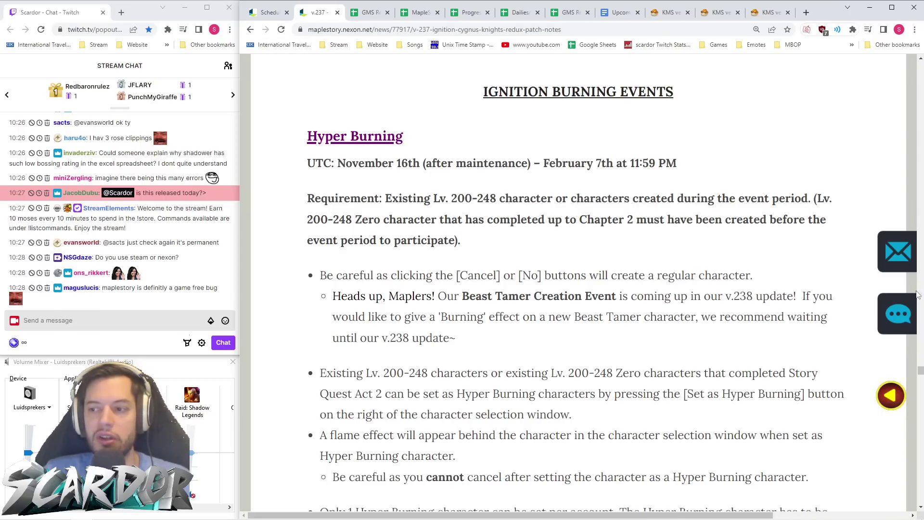
{"action": "scroll", "coordinate": [636, 195], "scroll_direction": "up", "scroll_amount": 4}
{"action": "left_click", "coordinate": [332, 241]}
{"action": "scroll", "coordinate": [474, 230], "scroll_direction": "down", "scroll_amount": 6}
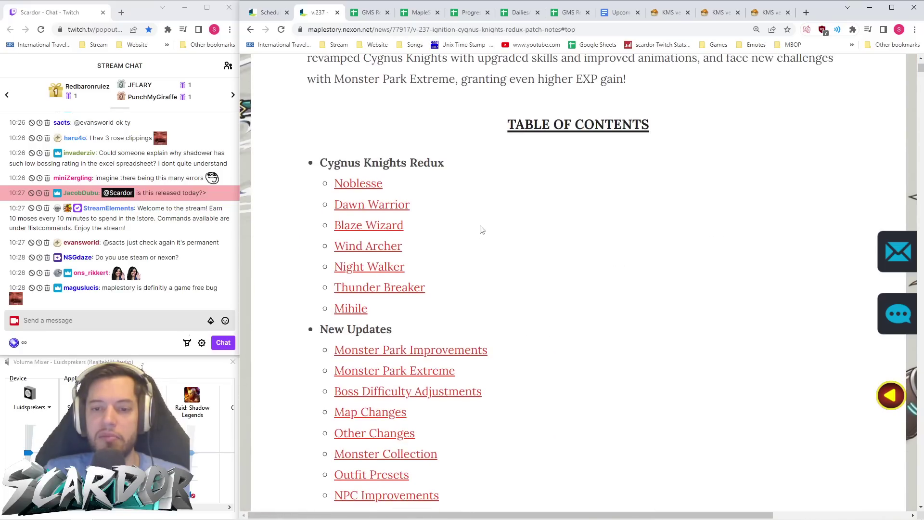
{"action": "scroll", "coordinate": [397, 253], "scroll_direction": "down", "scroll_amount": 8}
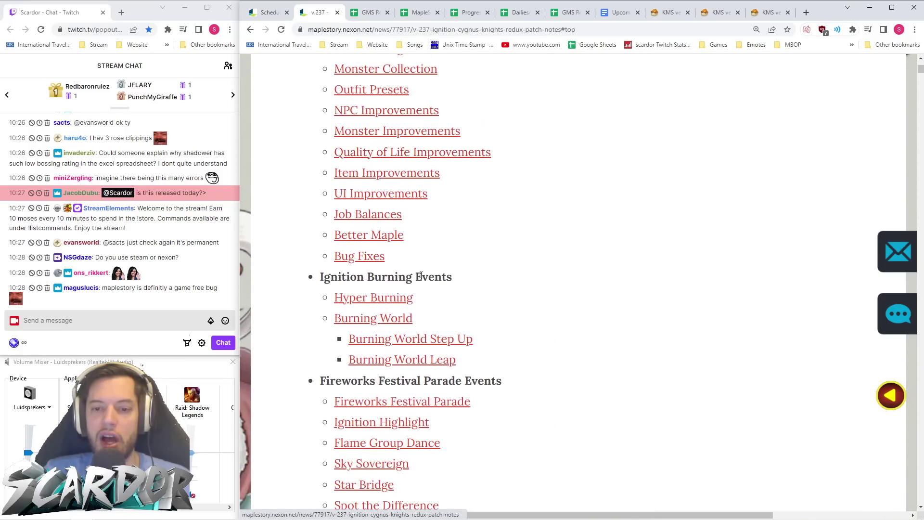
{"action": "left_click", "coordinate": [393, 298]}
{"action": "left_click", "coordinate": [469, 31]}
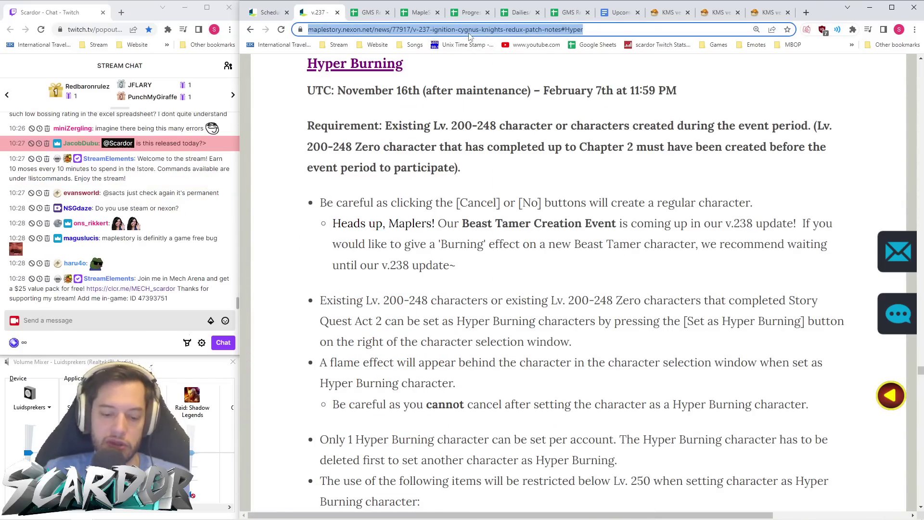
- Insert the copied #Hyper patch-notes address as a link on the Hyper Burning header cell
{"action": "left_click", "coordinate": [368, 12]}
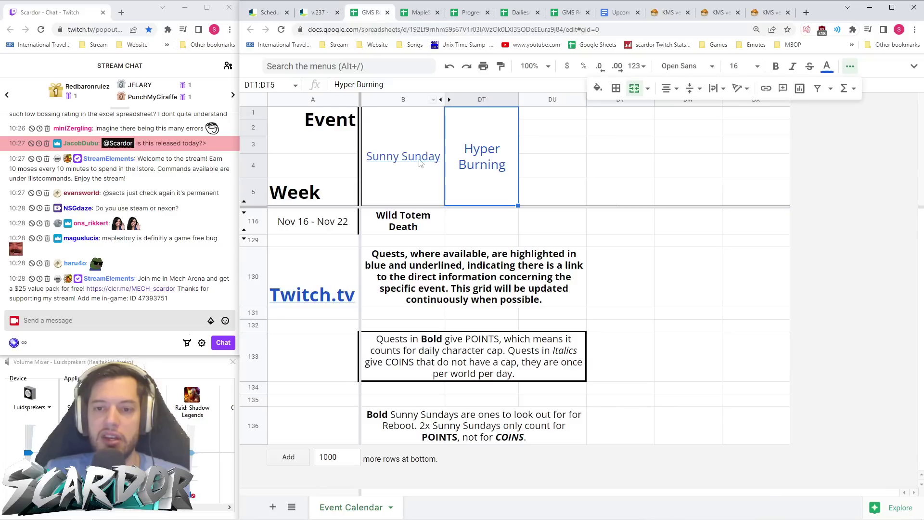
{"action": "right_click", "coordinate": [484, 159]}
{"action": "left_click", "coordinate": [525, 414]}
{"action": "key", "text": "ctrl+v"}
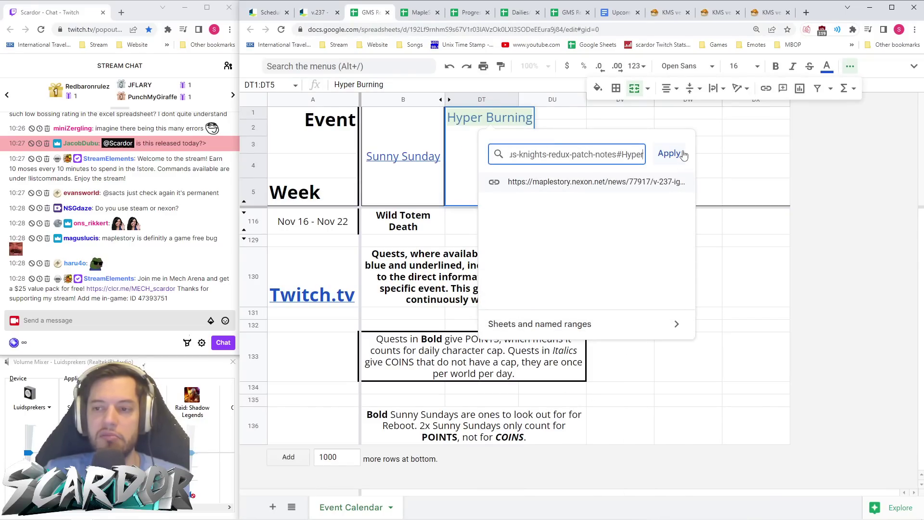
{"action": "left_click", "coordinate": [673, 153]}
{"action": "left_click", "coordinate": [660, 175]}
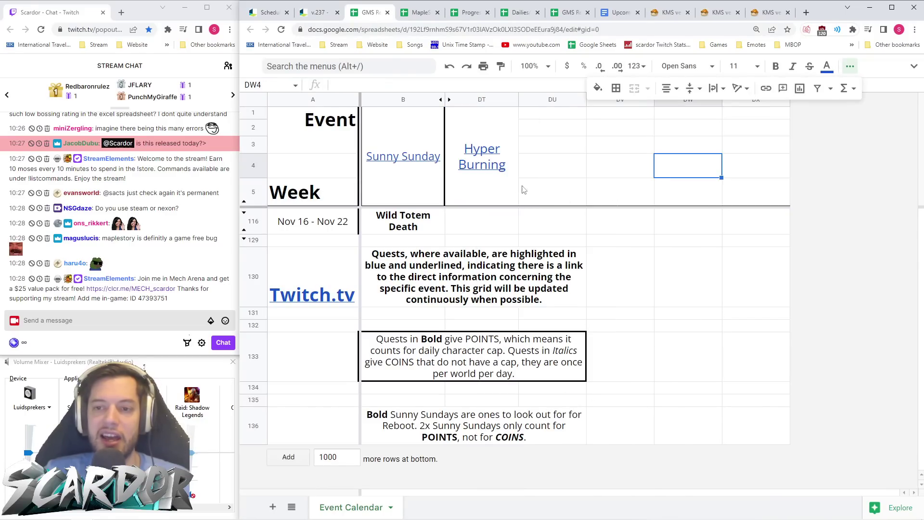
{"action": "left_click", "coordinate": [507, 221]}
- Unhide rows 117–129 within the 116–129 range, then glance at the patch notes and return
{"action": "left_click_drag", "start_coordinate": [252, 222], "coordinate": [252, 240]}
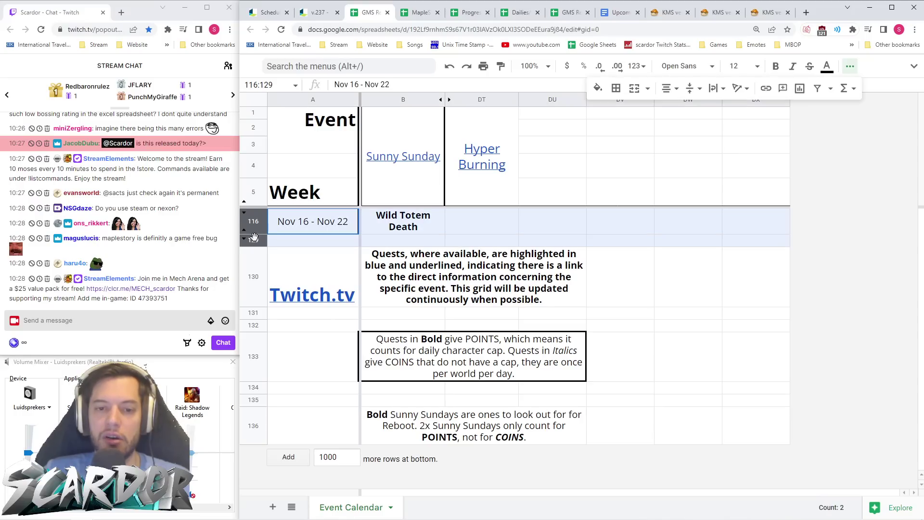
{"action": "right_click", "coordinate": [252, 223]}
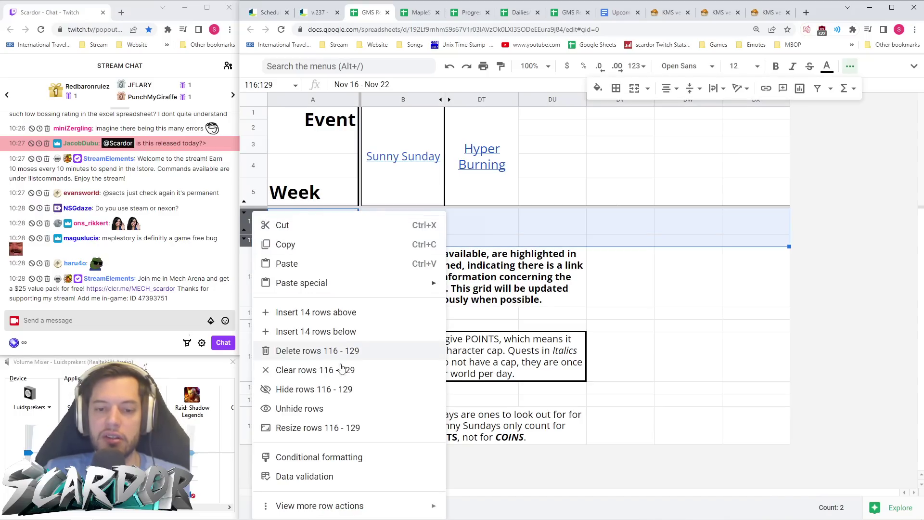
{"action": "left_click", "coordinate": [326, 409]}
{"action": "left_click", "coordinate": [365, 292]}
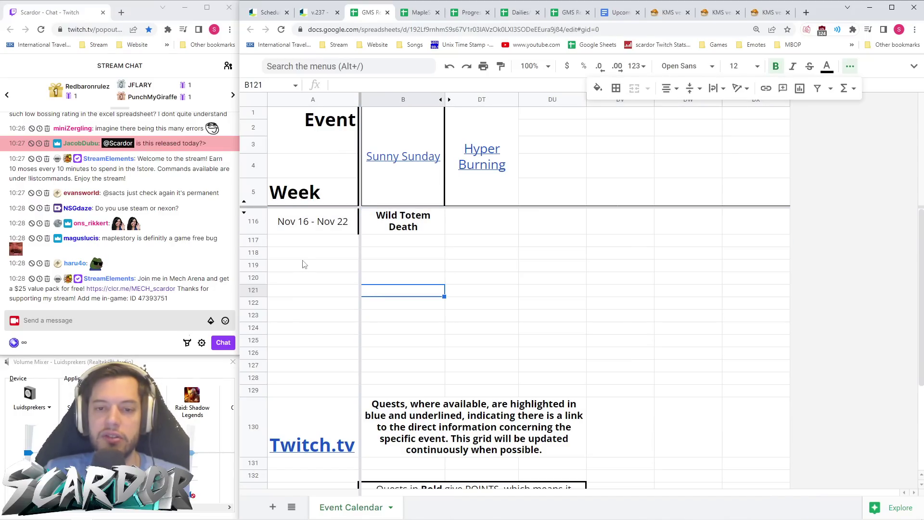
{"action": "left_click", "coordinate": [319, 13]}
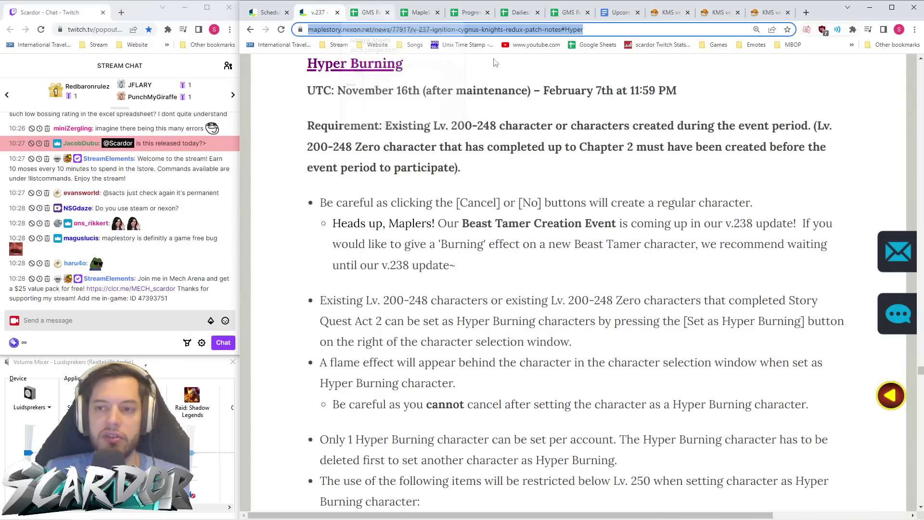
{"action": "left_click", "coordinate": [603, 111]}
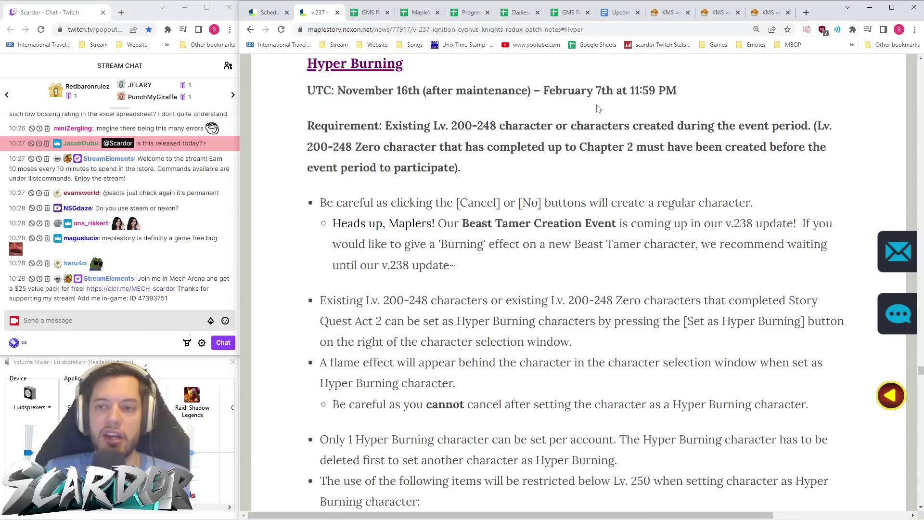
{"action": "left_click", "coordinate": [371, 16]}
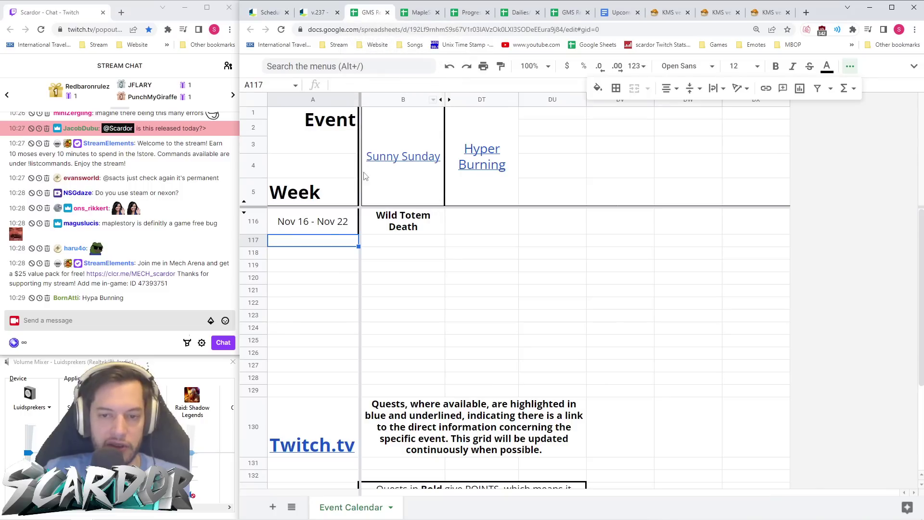
- Enter the weeks 'Nov 23 - Nov 29' and 'Nov 30 - Dec 6', correcting the month and end day
{"action": "type", "text": "Nov"}
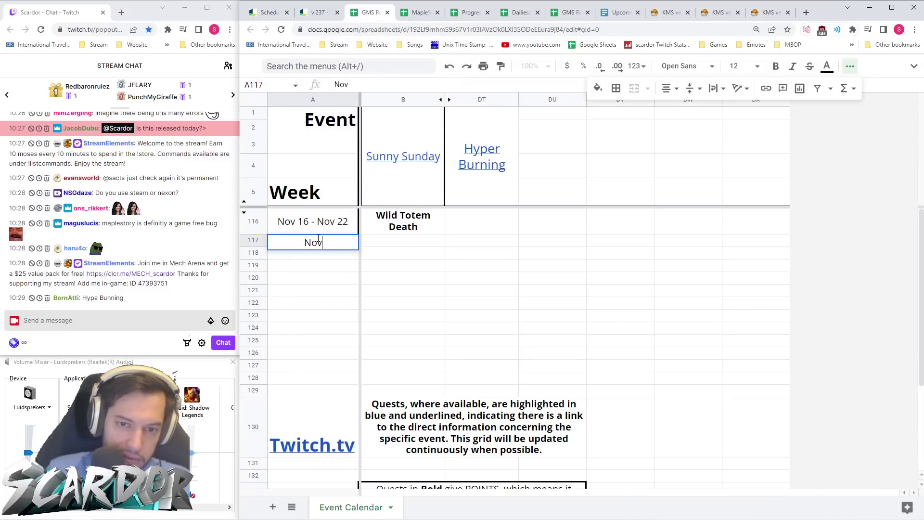
{"action": "type", "text": " 23 - Nov 29"}
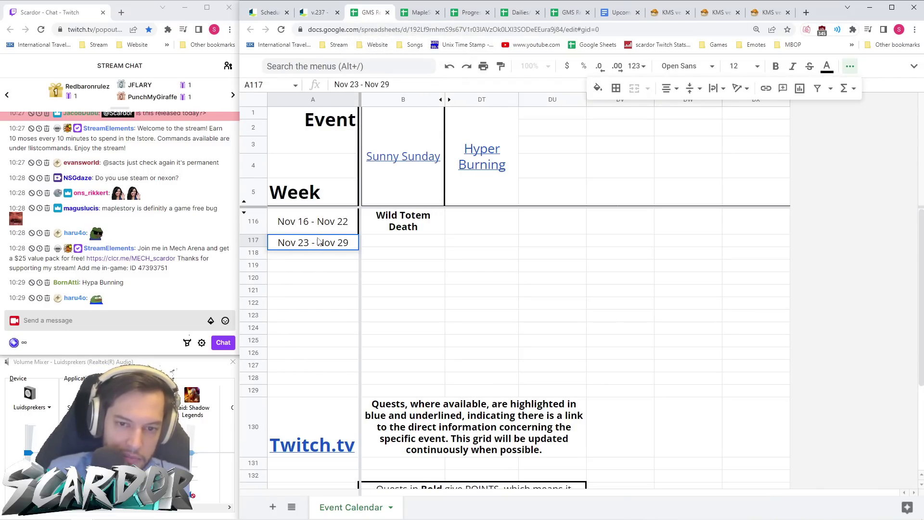
{"action": "key", "text": "Return"}
{"action": "type", "text": "Nov 30 "}
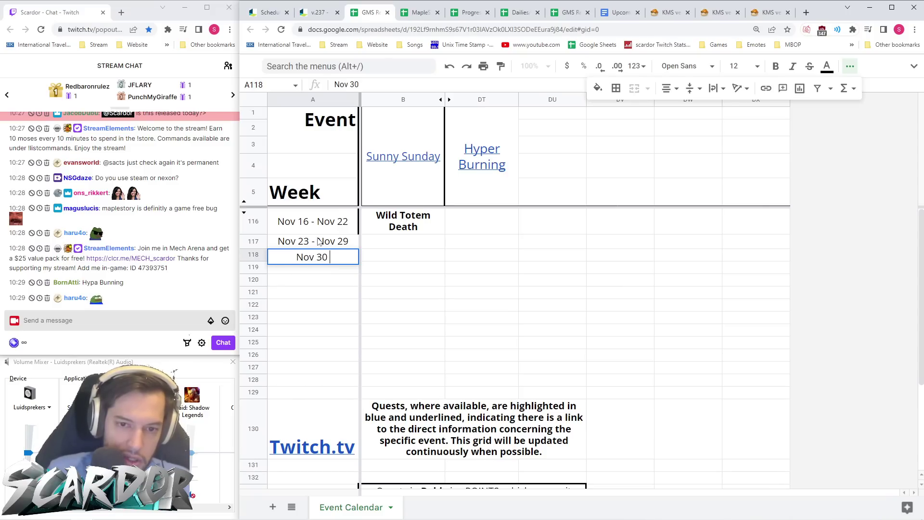
{"action": "type", "text": "- Nov 5"}
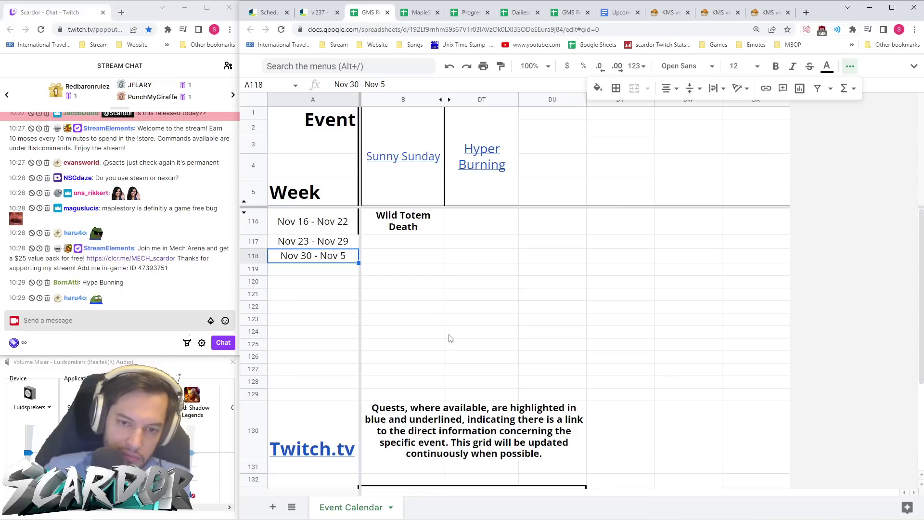
{"action": "left_click", "coordinate": [337, 256]}
{"action": "key", "text": "BackSpace"}
{"action": "key", "text": "BackSpace"}
{"action": "key", "text": "BackSpace"}
{"action": "type", "text": "Dec"}
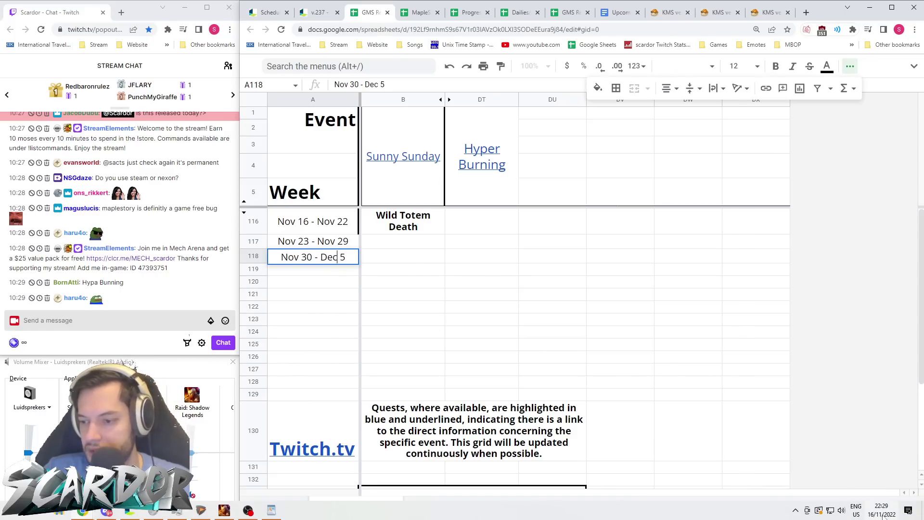
{"action": "left_click", "coordinate": [882, 510]}
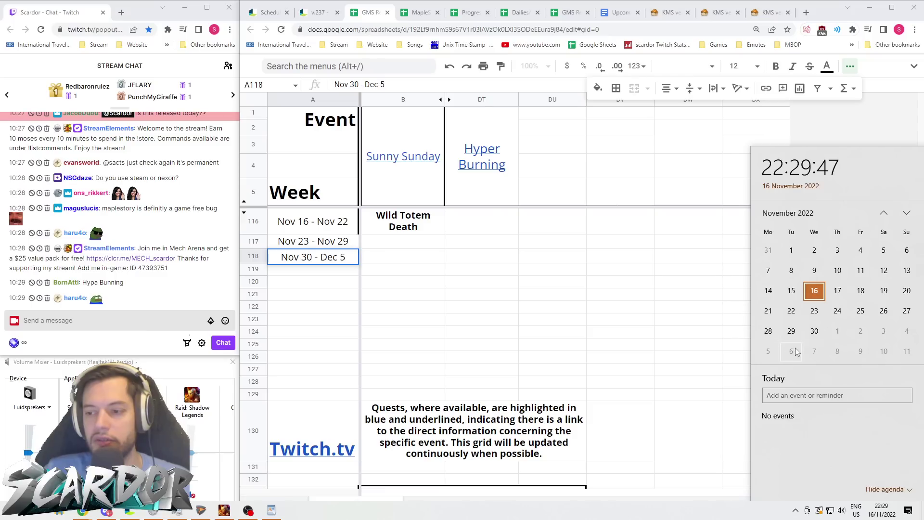
{"action": "left_click", "coordinate": [348, 259]}
{"action": "key", "text": "BackSpace"}
{"action": "type", "text": "6"}
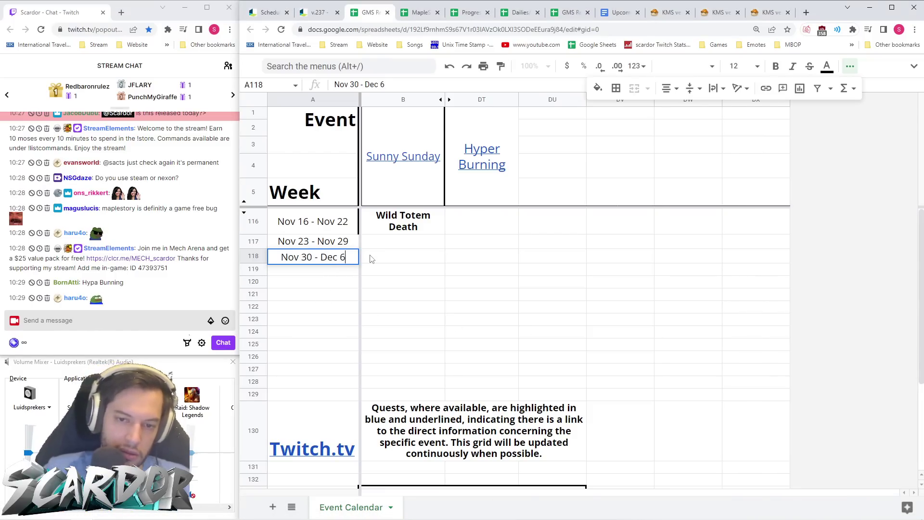
{"action": "left_click", "coordinate": [340, 270]}
- Add the weeks Dec 7 - Dec 13, Dec 14 - Dec 20, Dec 21 - Dec 27 and Dec 28 - Jan 3
{"action": "type", "text": "Dec "}
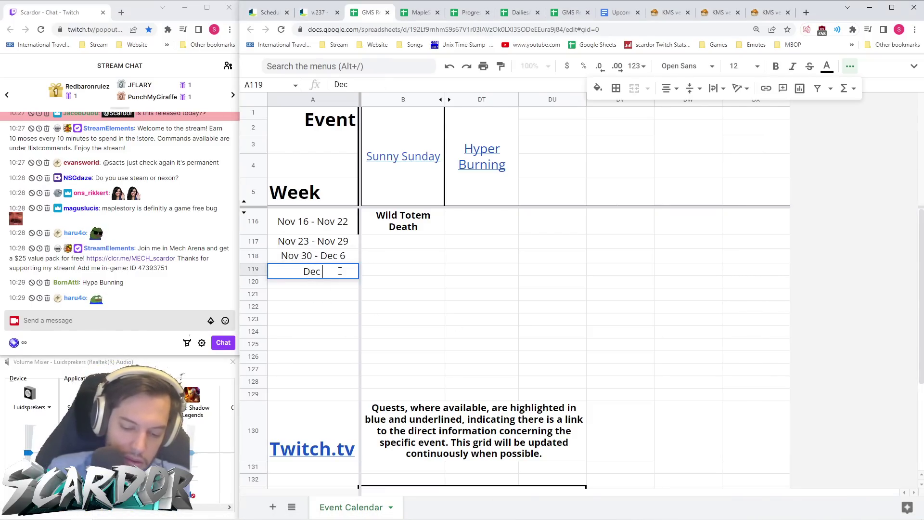
{"action": "type", "text": "7 -"}
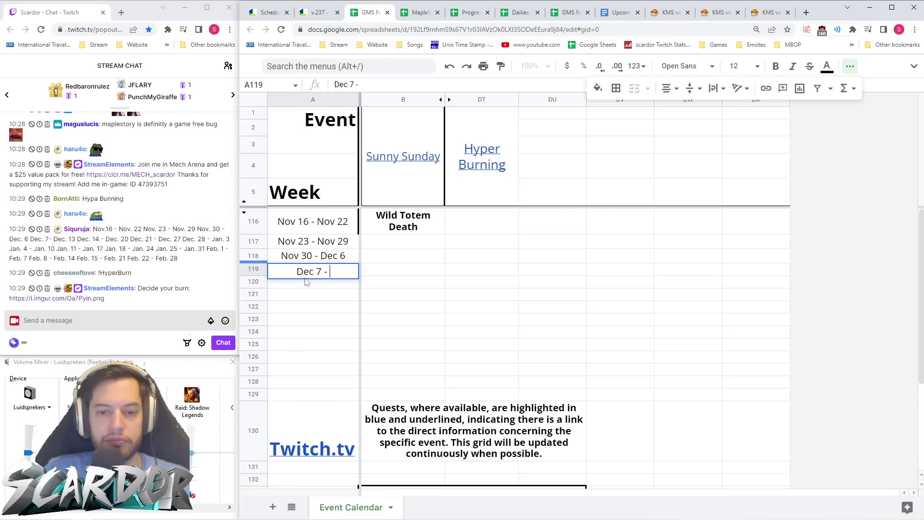
{"action": "double_click", "coordinate": [343, 272]}
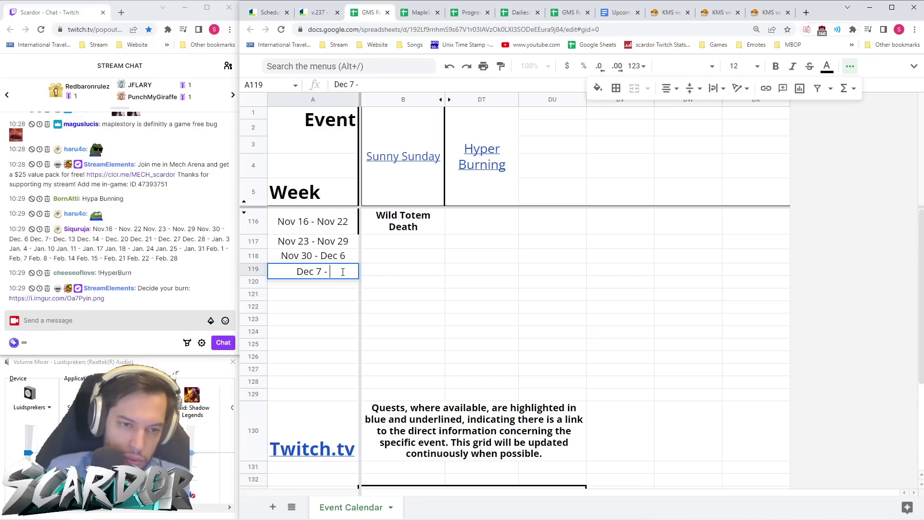
{"action": "type", "text": "Dec 13D"}
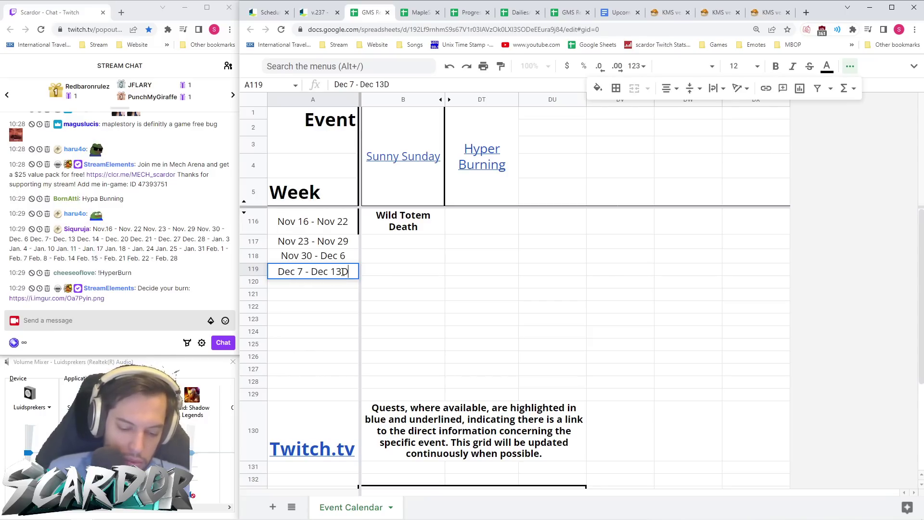
{"action": "key", "text": "Return"}
{"action": "type", "text": "Dec 14 - Dec 20"}
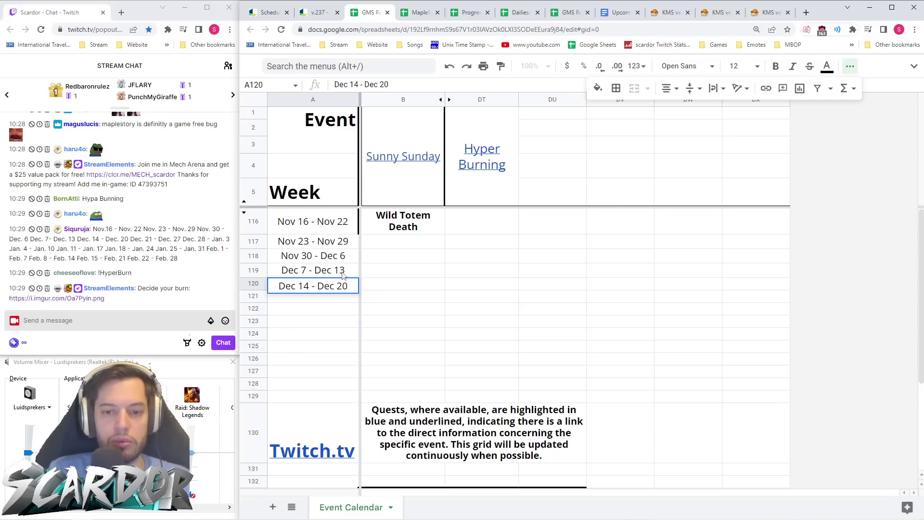
{"action": "key", "text": "Return"}
{"action": "type", "text": "Dec 21 - Dec 27"}
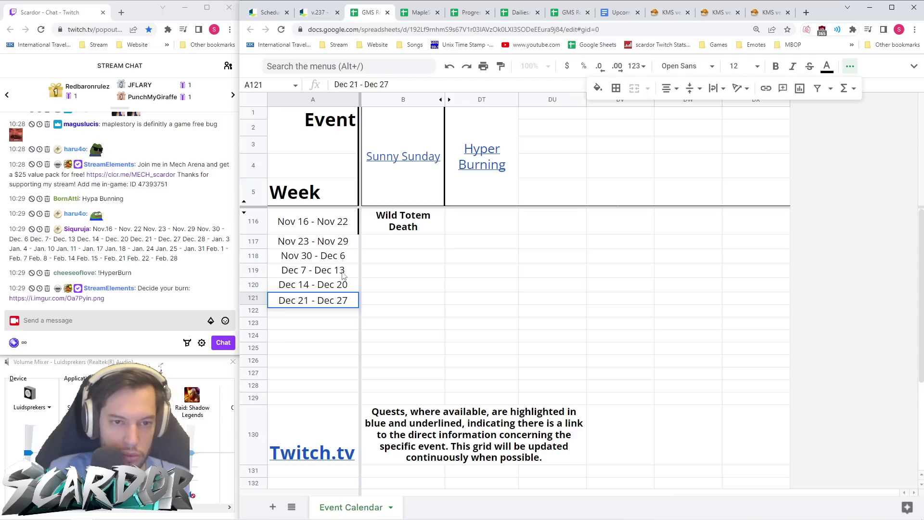
{"action": "key", "text": "Return"}
{"action": "type", "text": "Dec "}
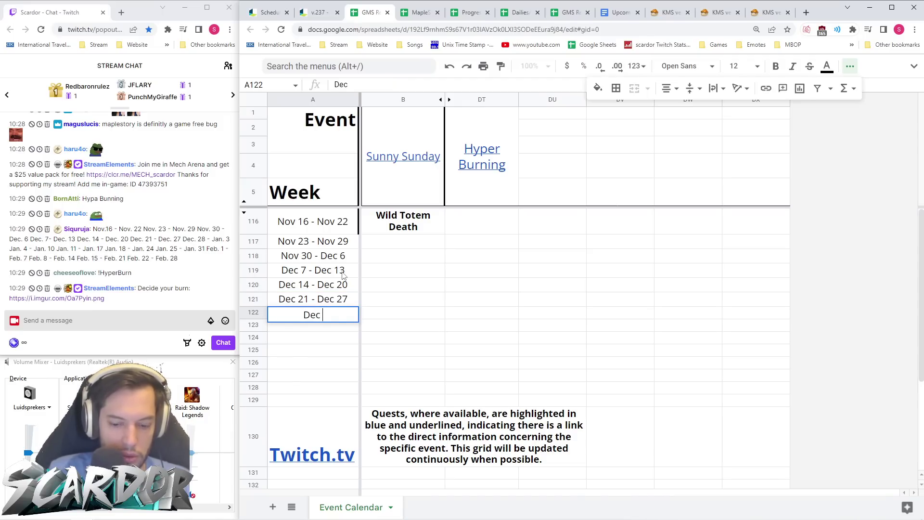
{"action": "type", "text": "28 - Jan 3"}
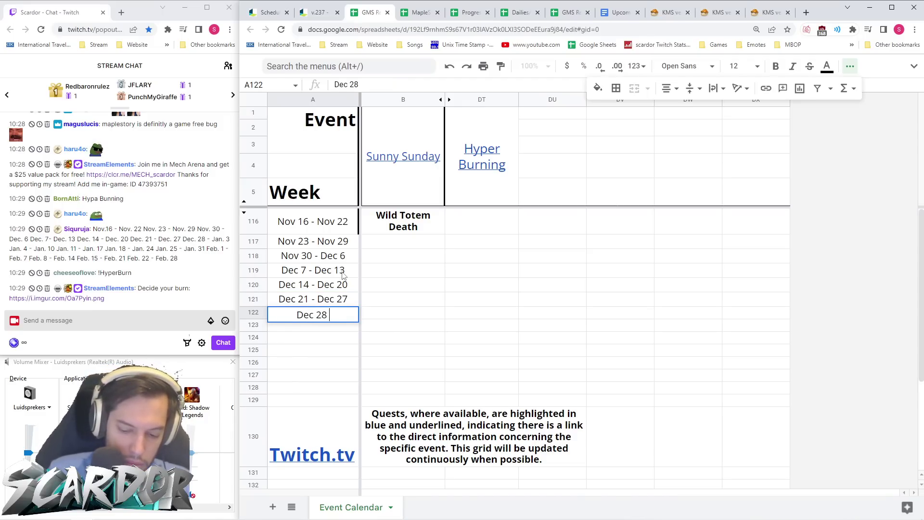
{"action": "key", "text": "Return"}
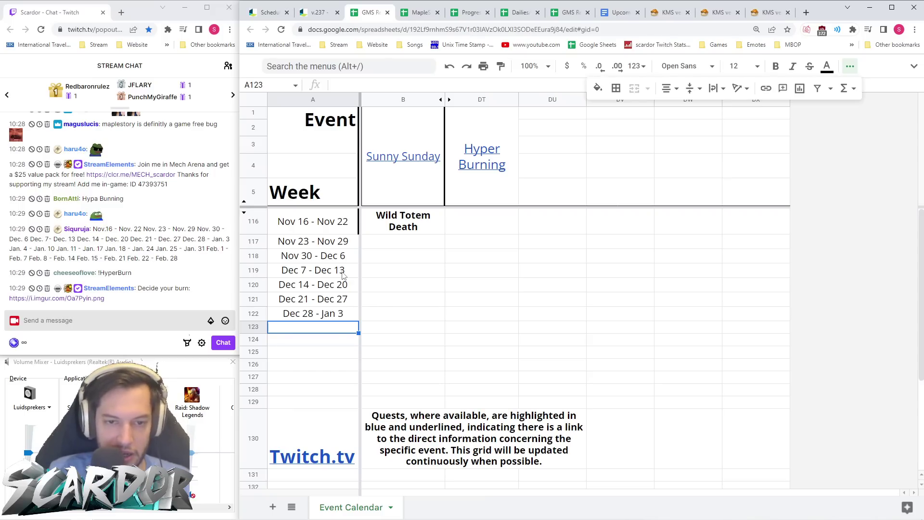
- Add the weeks Jan 4 - Jan 10, Jan 11 - Jan 17 and Jan 18 - Jan 24, fixing typos
{"action": "type", "text": "Jan"}
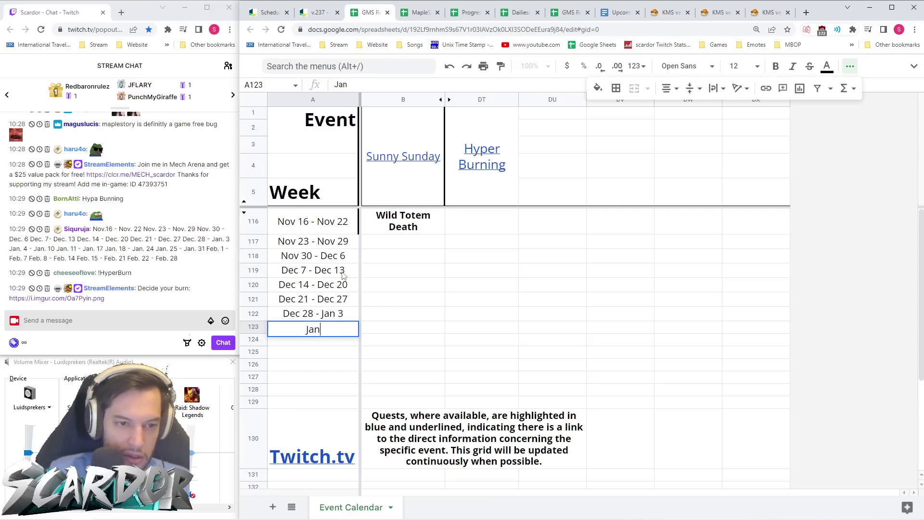
{"action": "type", "text": " 4 - Jan 10"}
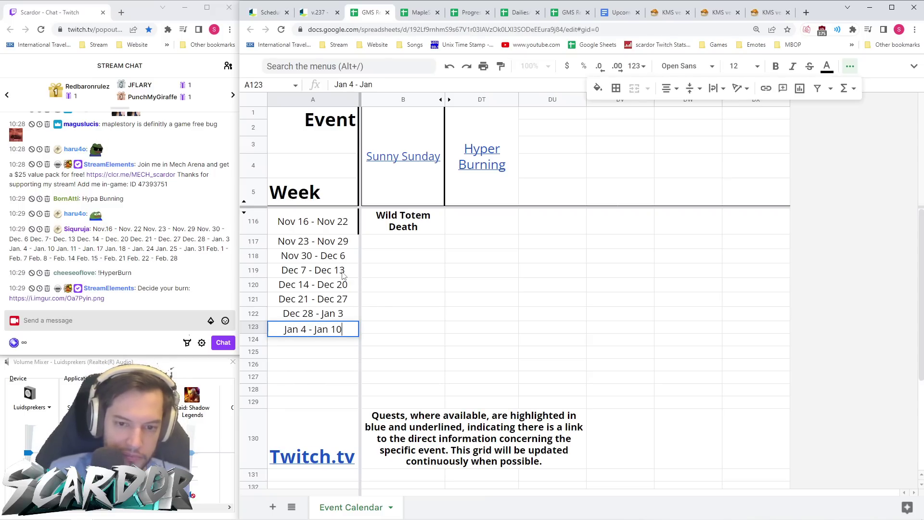
{"action": "key", "text": "Return"}
{"action": "type", "text": "Jan"}
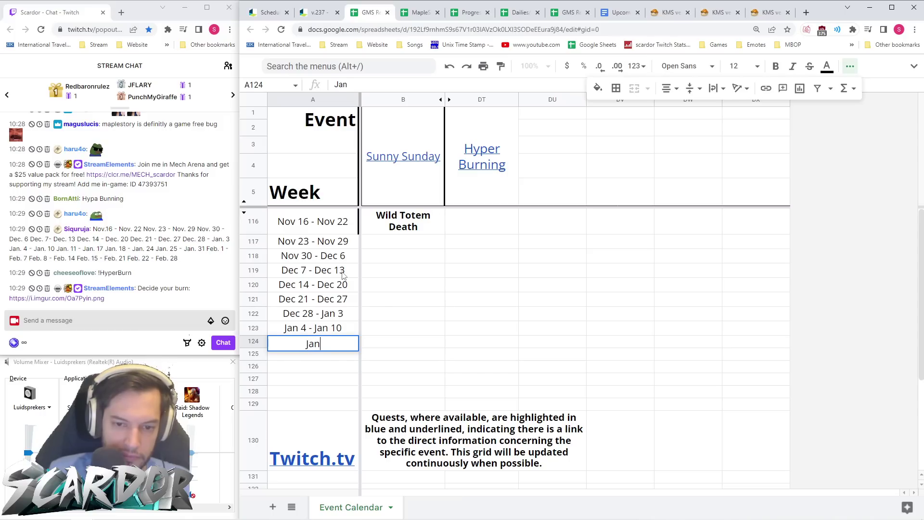
{"action": "type", "text": " 11 - Jan"}
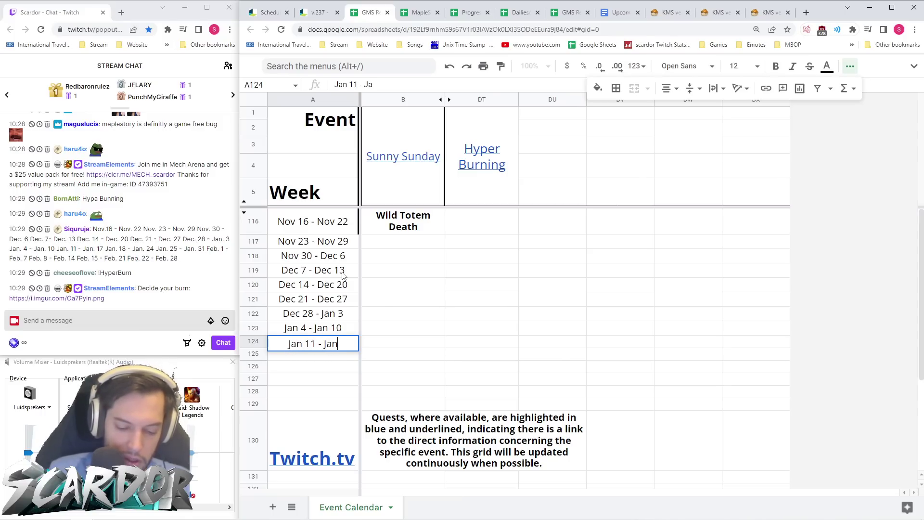
{"action": "type", "text": " 16"}
{"action": "key", "text": "BackSpace"}
{"action": "type", "text": "7"}
{"action": "key", "text": "Return"}
{"action": "type", "text": "Jan 18 "}
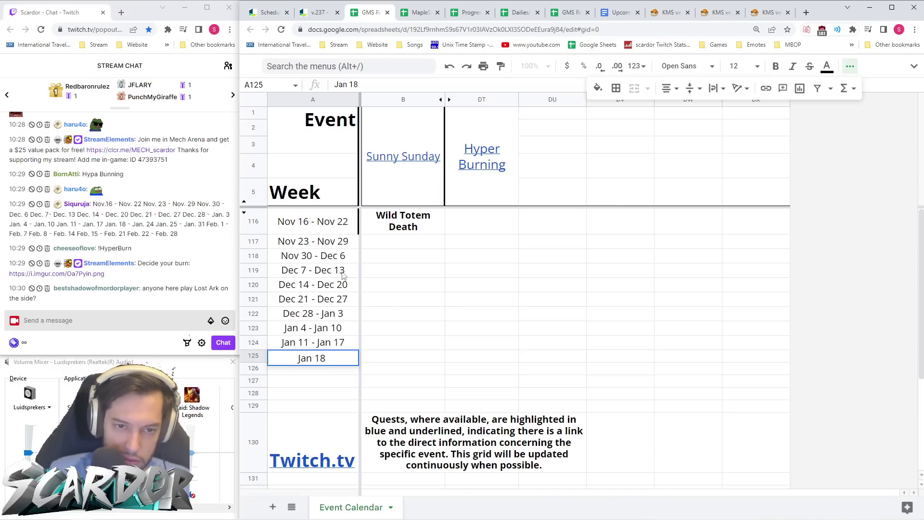
{"action": "type", "text": "- Jab 24"}
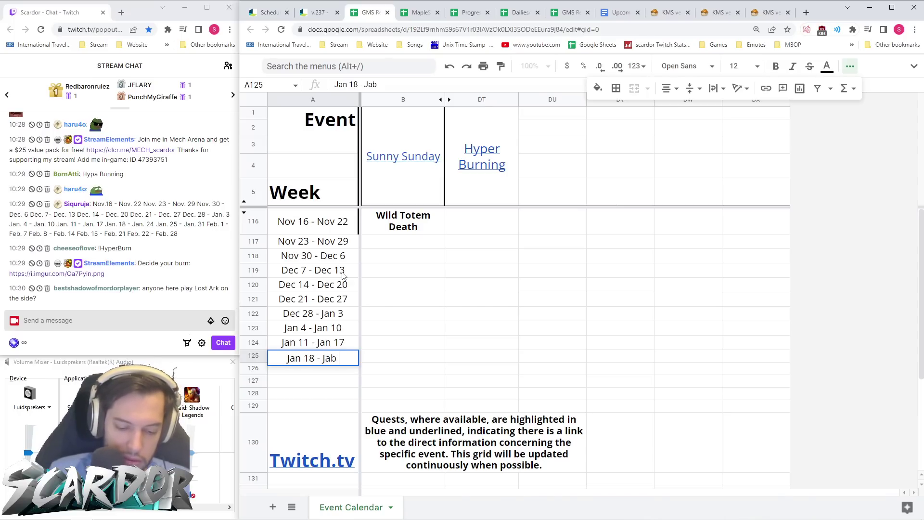
{"action": "key", "text": "BackSpace"}
{"action": "key", "text": "BackSpace"}
{"action": "key", "text": "BackSpace"}
{"action": "key", "text": "BackSpace"}
{"action": "type", "text": "n 24"}
{"action": "key", "text": "Return"}
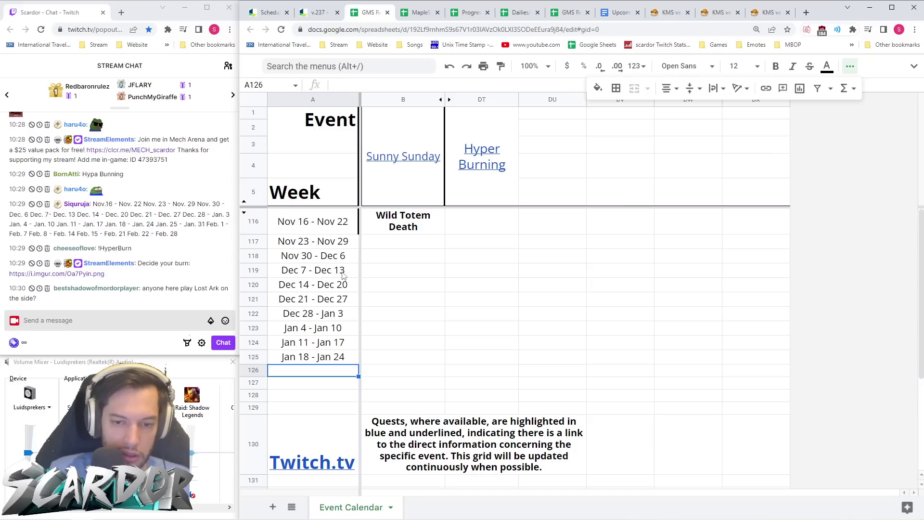
- Add the weeks Jan 25 - Jan 31, Feb 1 - Feb 7 and Feb 8 - Feb 14
{"action": "type", "text": "Jan 25 - F"}
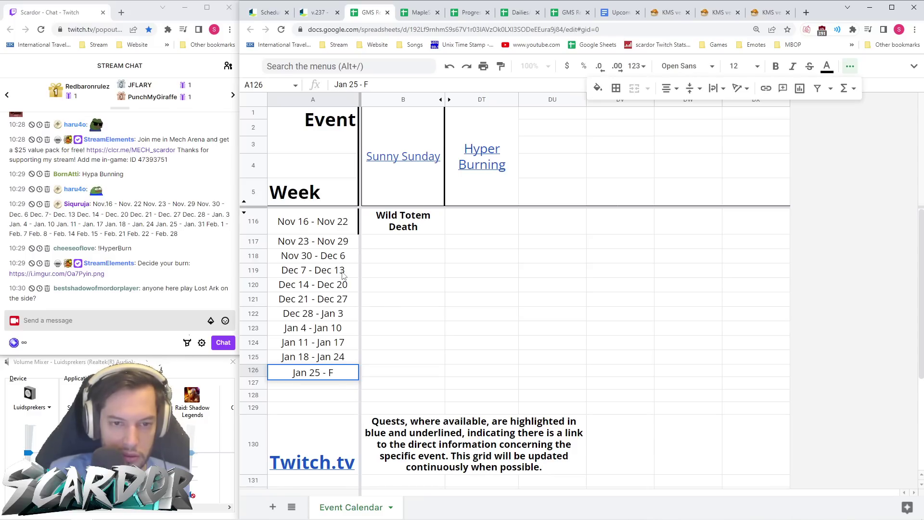
{"action": "key", "text": "BackSpace"}
{"action": "type", "text": "Jan 31"}
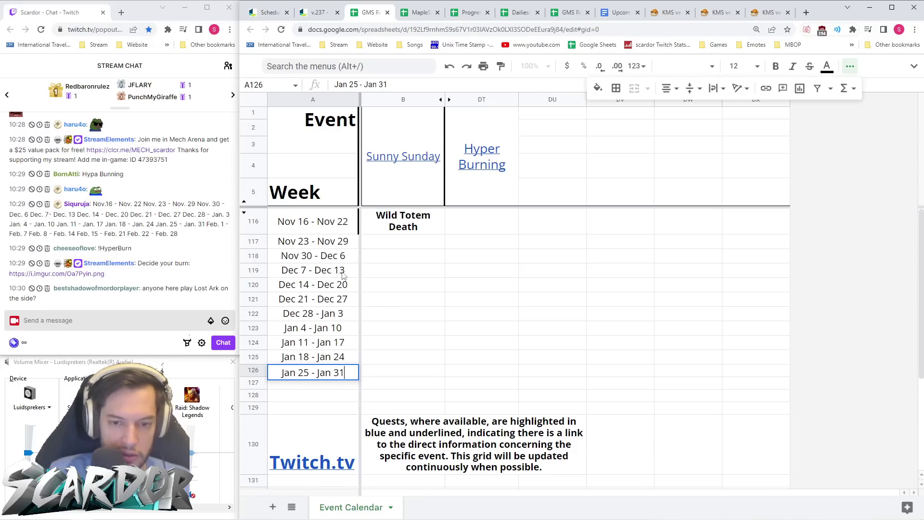
{"action": "key", "text": "Return"}
{"action": "type", "text": "Feb "}
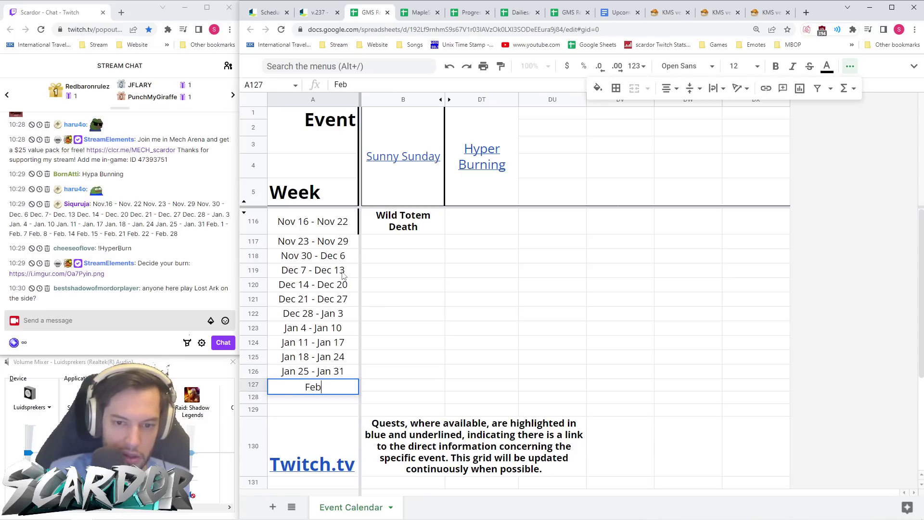
{"action": "type", "text": "1 - Feb 7"}
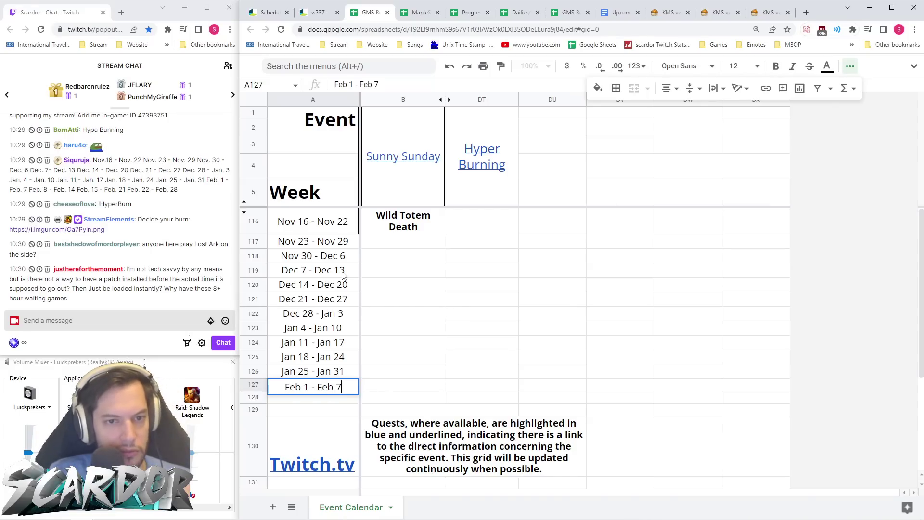
{"action": "key", "text": "Return"}
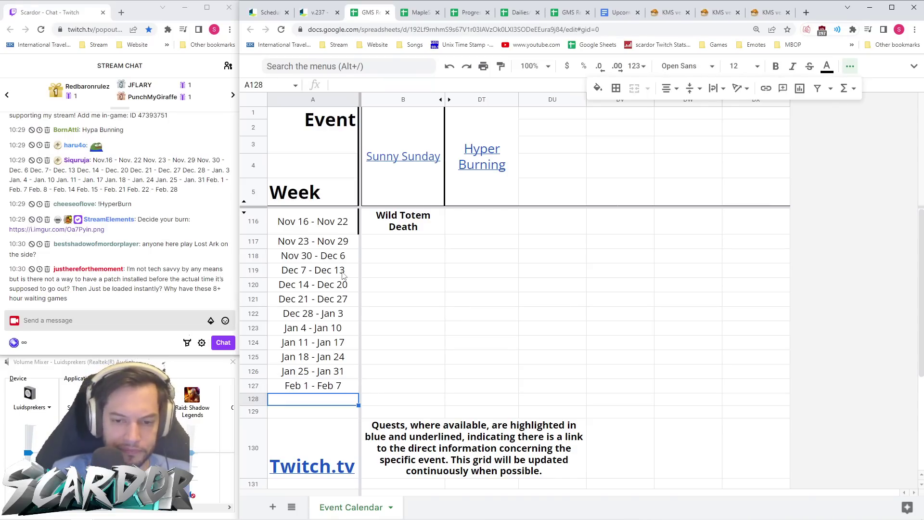
{"action": "type", "text": "Feb "}
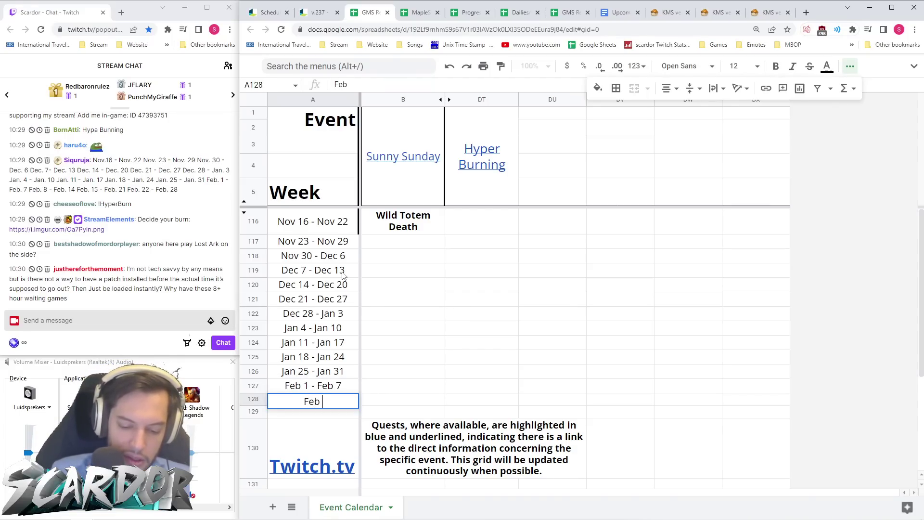
{"action": "type", "text": "8 - Feb 1"}
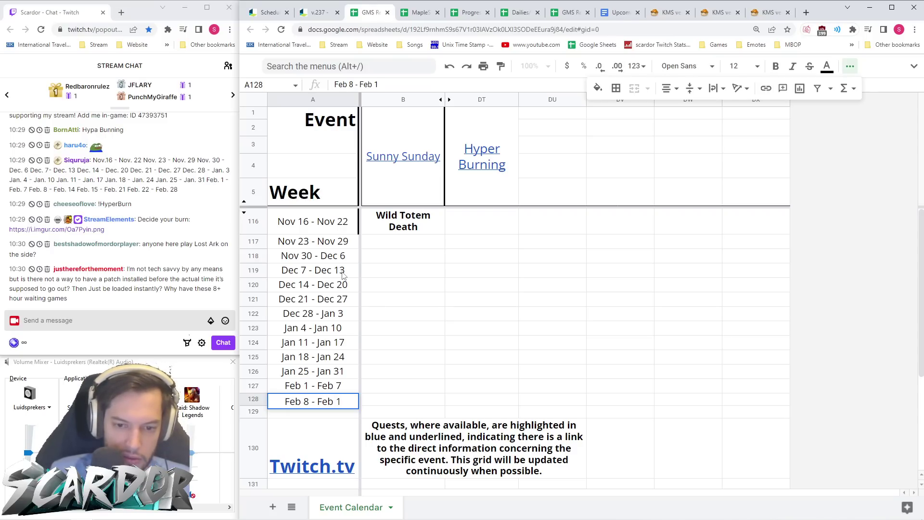
{"action": "type", "text": "4"}
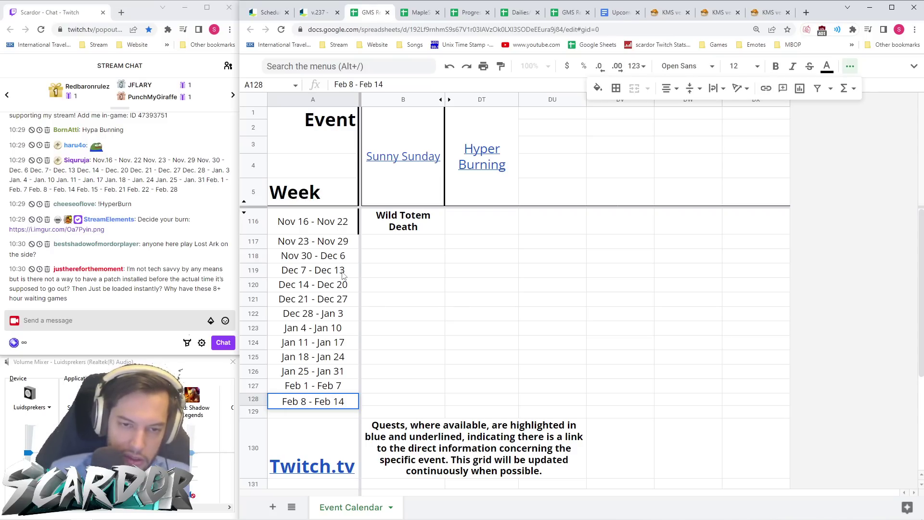
{"action": "key", "text": "Tab"}
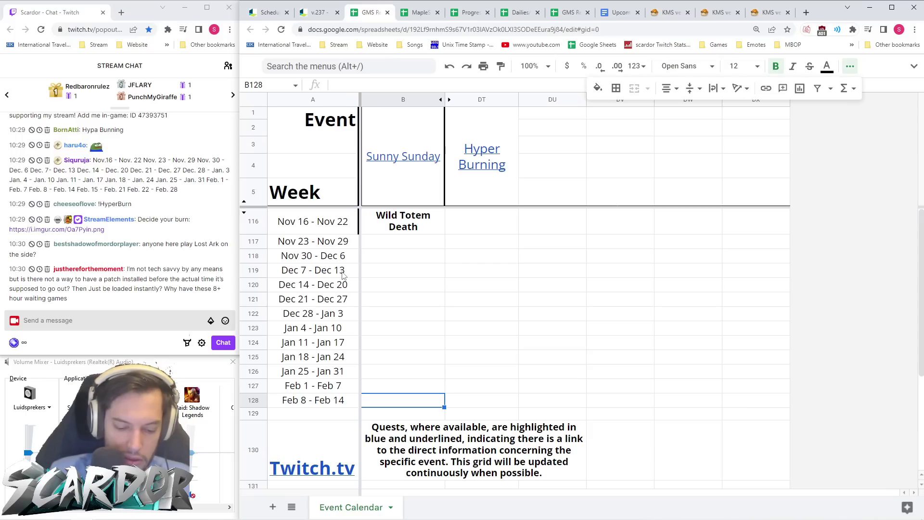
- Enter 'NEW PATCH' in B128 beside the Feb 8 - Feb 14 week
{"action": "type", "text": "NEW"}
{"action": "key", "text": "BackSpace"}
{"action": "key", "text": "BackSpace"}
{"action": "key", "text": "BackSpace"}
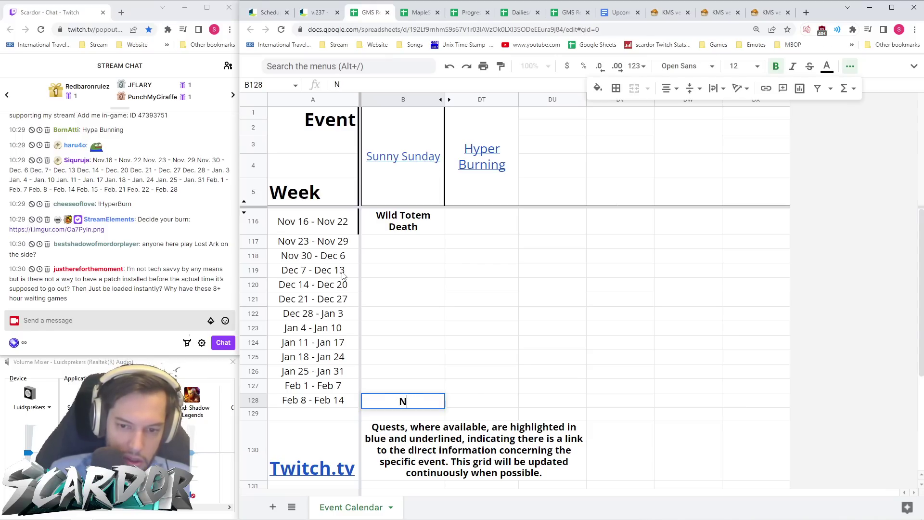
{"action": "type", "text": "NEW PATCH"}
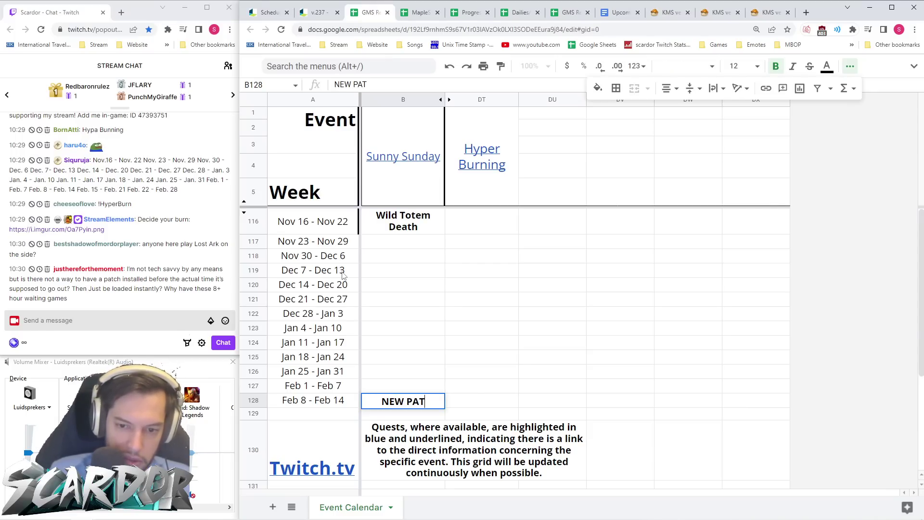
{"action": "left_click", "coordinate": [438, 304]}
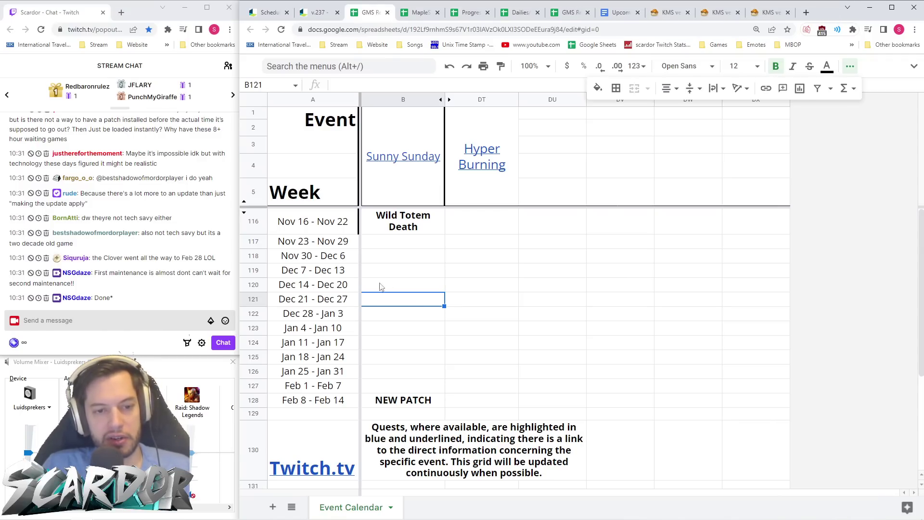
- Insert empty rows at row 129, below the Feb 8 - Feb 14 week
{"action": "scroll", "coordinate": [203, 239], "scroll_direction": "up", "scroll_amount": 4}
{"action": "scroll", "coordinate": [203, 239], "scroll_direction": "up", "scroll_amount": 2}
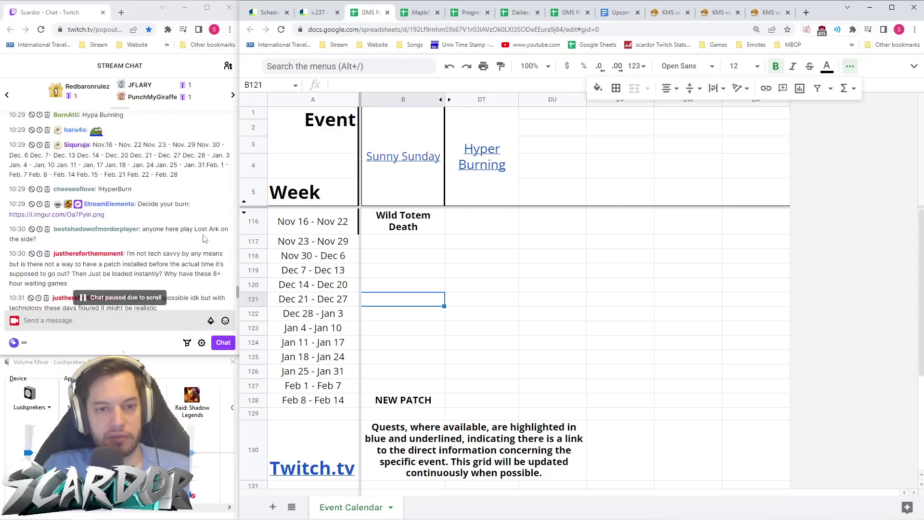
{"action": "left_click", "coordinate": [322, 402]}
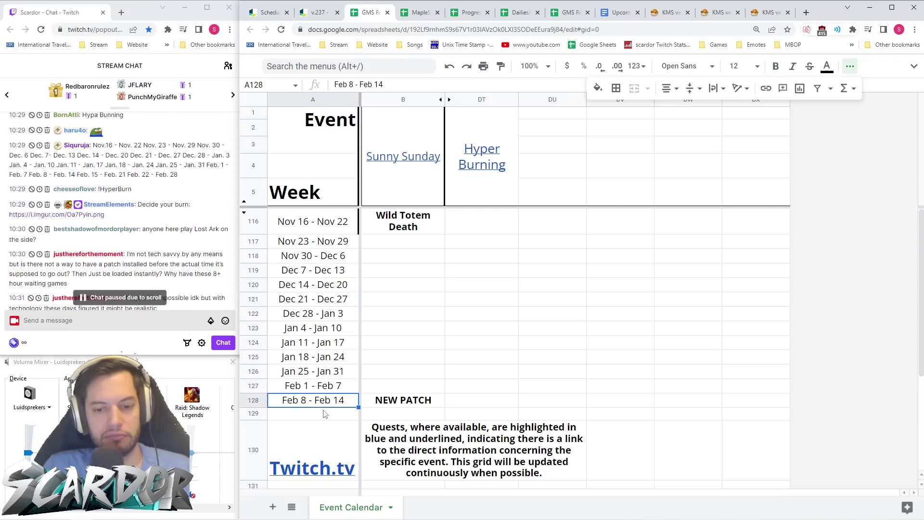
{"action": "left_click", "coordinate": [254, 415]}
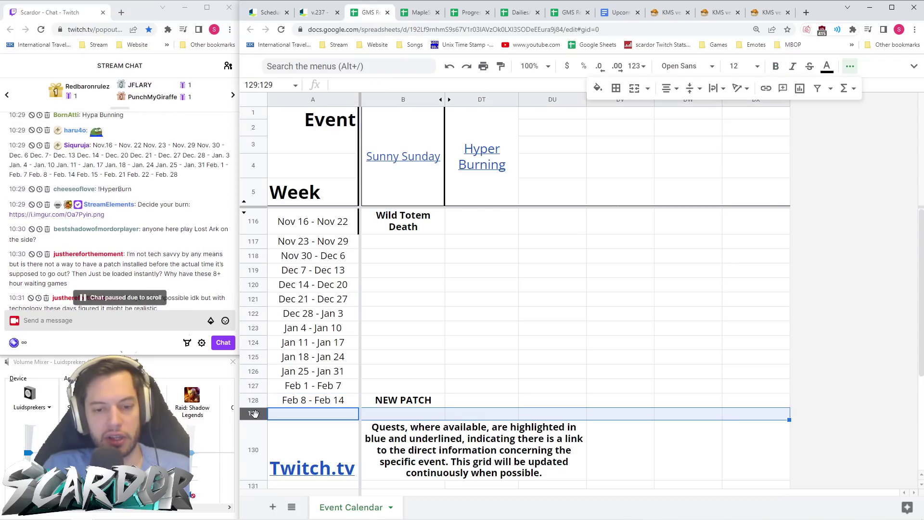
{"action": "right_click", "coordinate": [254, 415]}
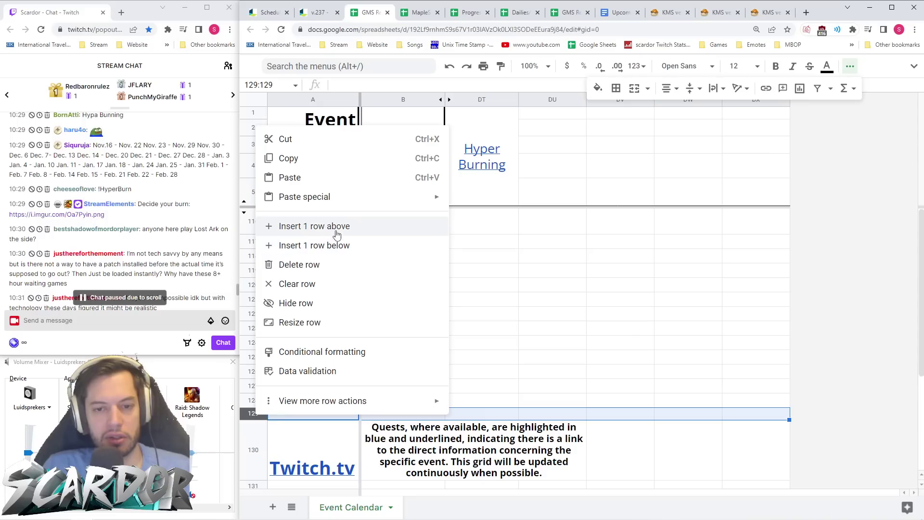
{"action": "left_click", "coordinate": [340, 245]}
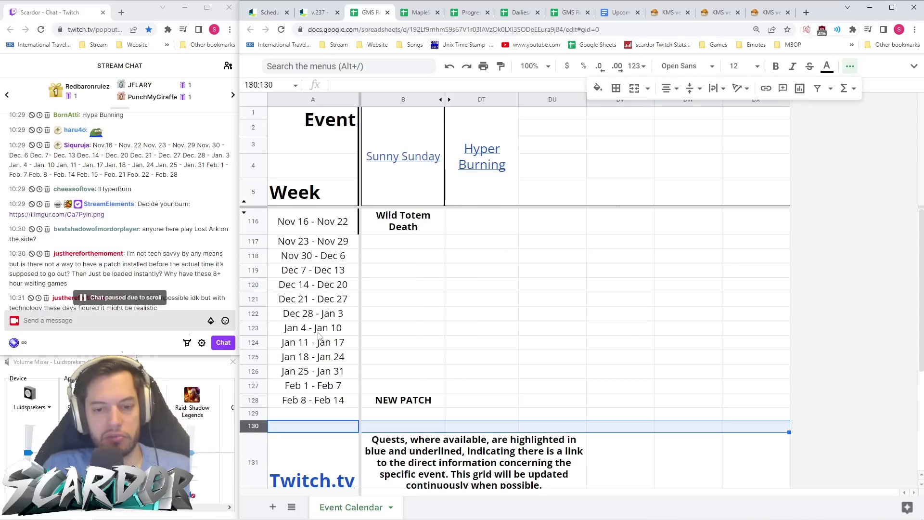
{"action": "left_click", "coordinate": [253, 415], "text": "shift"}
{"action": "right_click", "coordinate": [253, 415]}
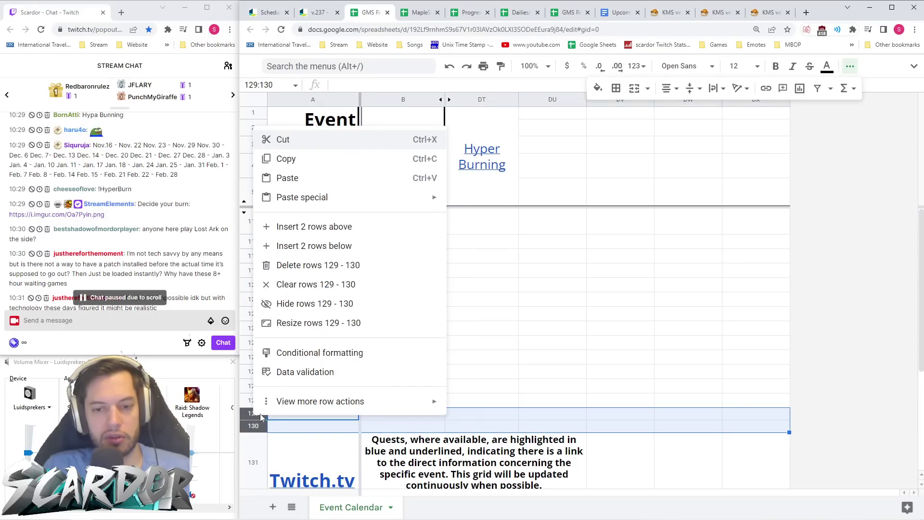
{"action": "left_click", "coordinate": [356, 246]}
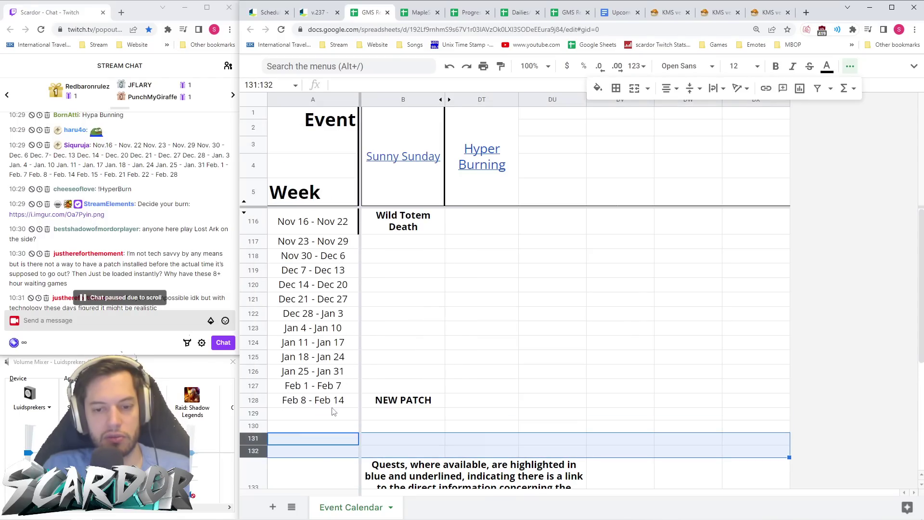
- Enter the weeks Feb 15 - Feb 21 in A129 and Feb 22 - Feb 28 in A130
{"action": "left_click", "coordinate": [327, 416]}
{"action": "type", "text": "Feb "}
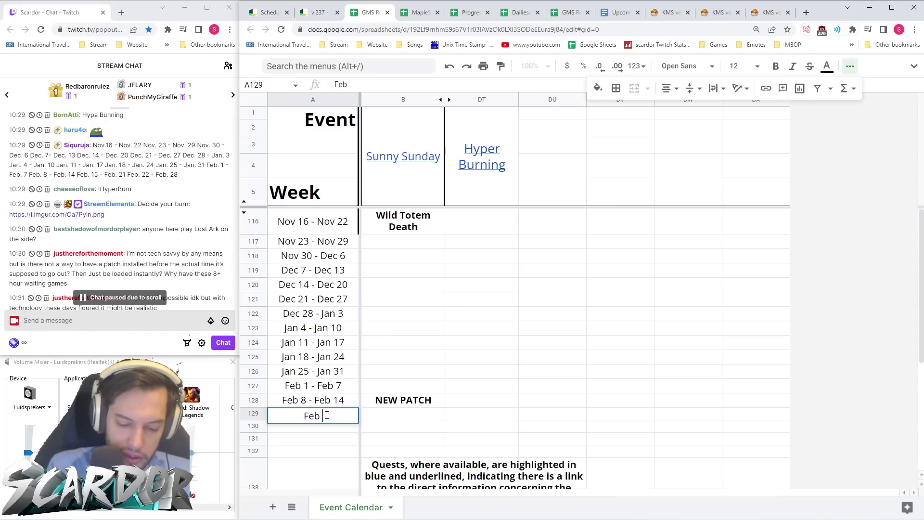
{"action": "type", "text": "15 - Feb"}
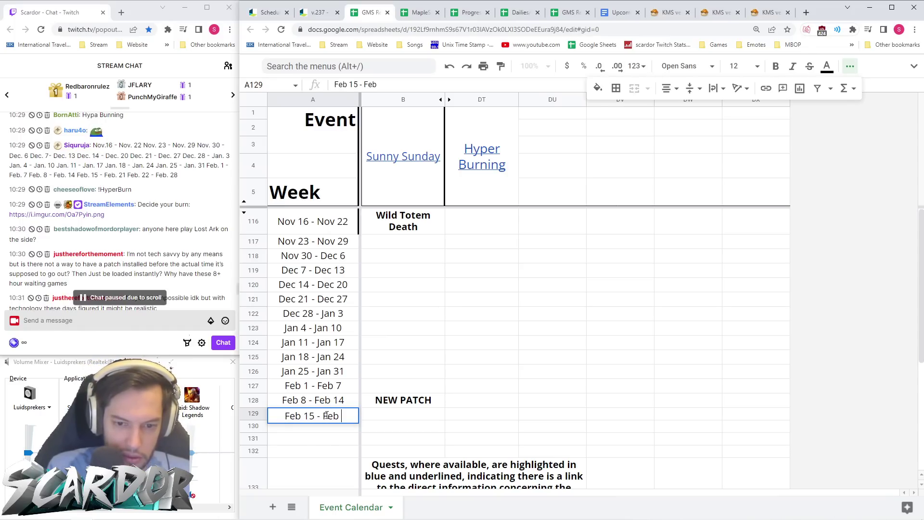
{"action": "type", "text": " 22"}
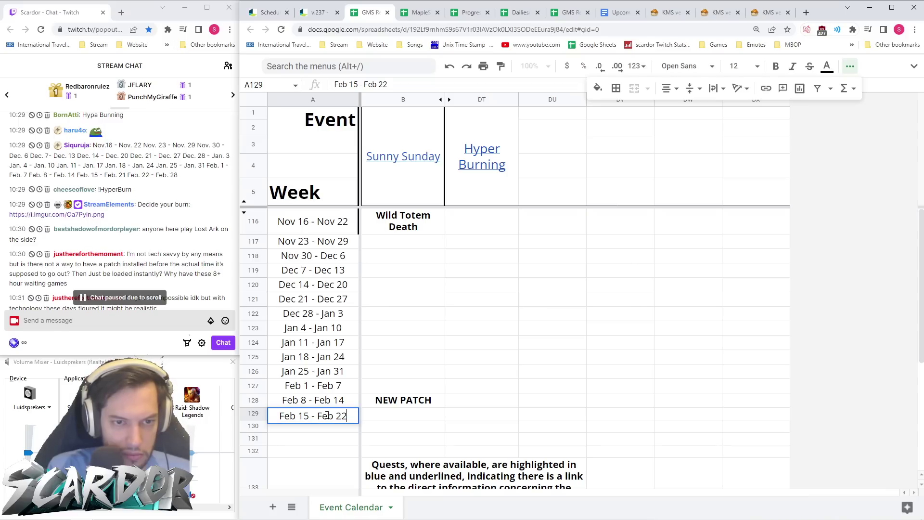
{"action": "key", "text": "BackSpace"}
{"action": "type", "text": "1"}
{"action": "key", "text": "Return"}
{"action": "type", "text": "Feb 22"}
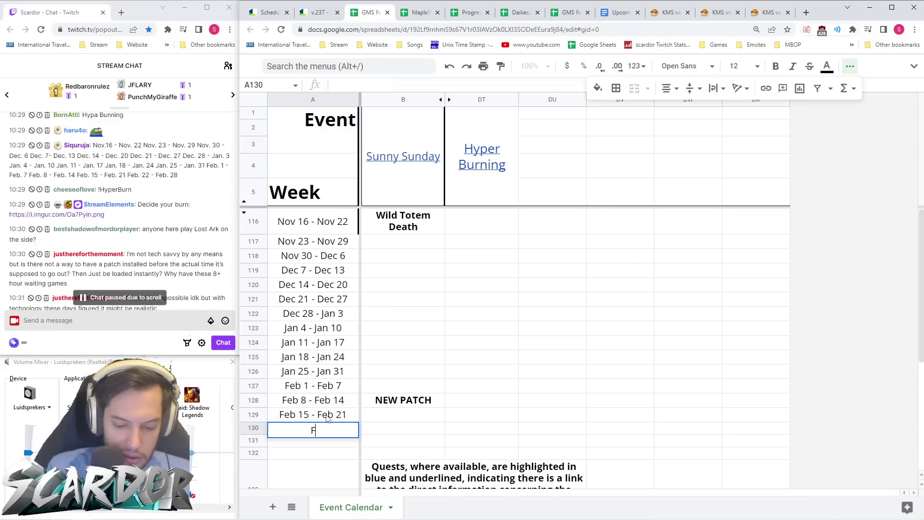
{"action": "type", "text": " - F"}
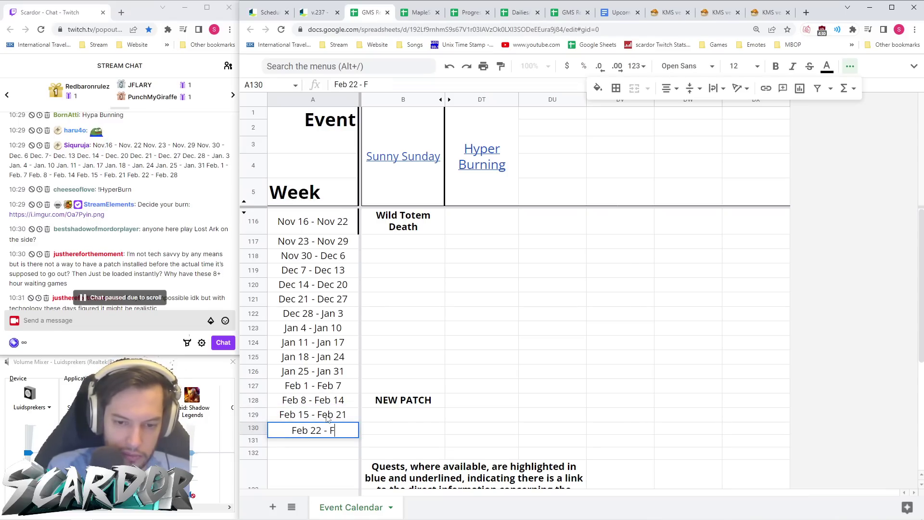
{"action": "type", "text": "eb 28"}
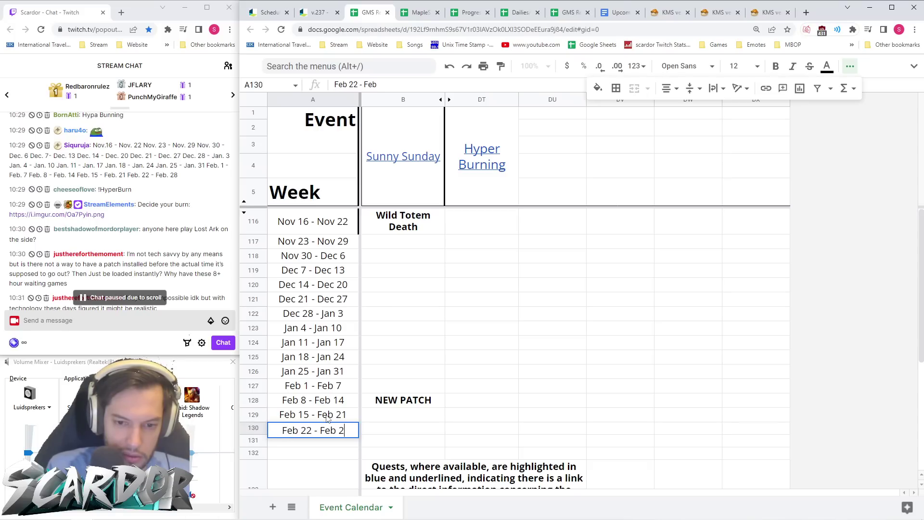
{"action": "key", "text": "Return"}
{"action": "key", "text": "Up"}
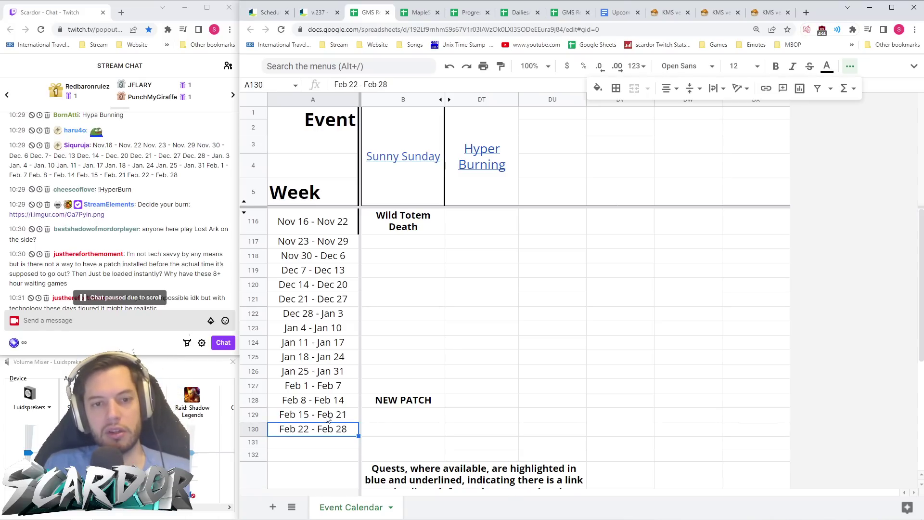
{"action": "key", "text": "Down"}
{"action": "key", "text": "Up"}
{"action": "key", "text": "Up"}
{"action": "key", "text": "Down"}
{"action": "key", "text": "Down"}
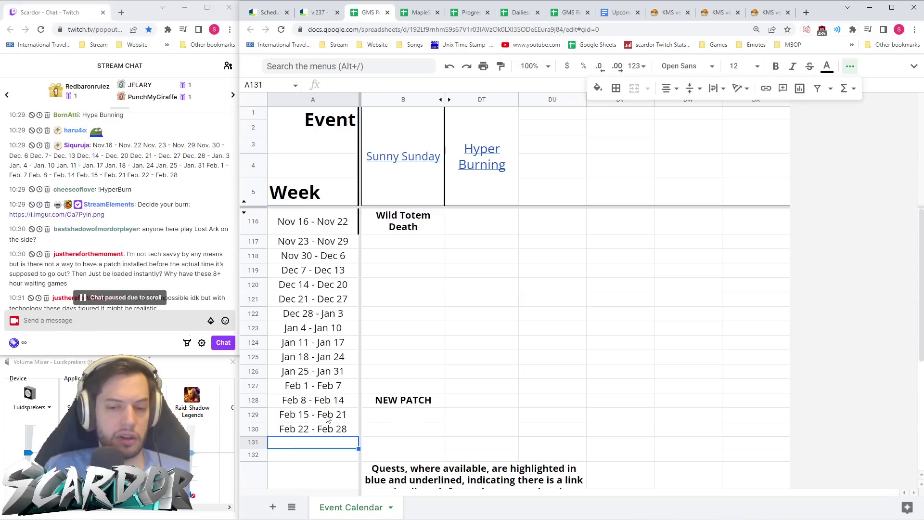
{"action": "left_click", "coordinate": [392, 434]}
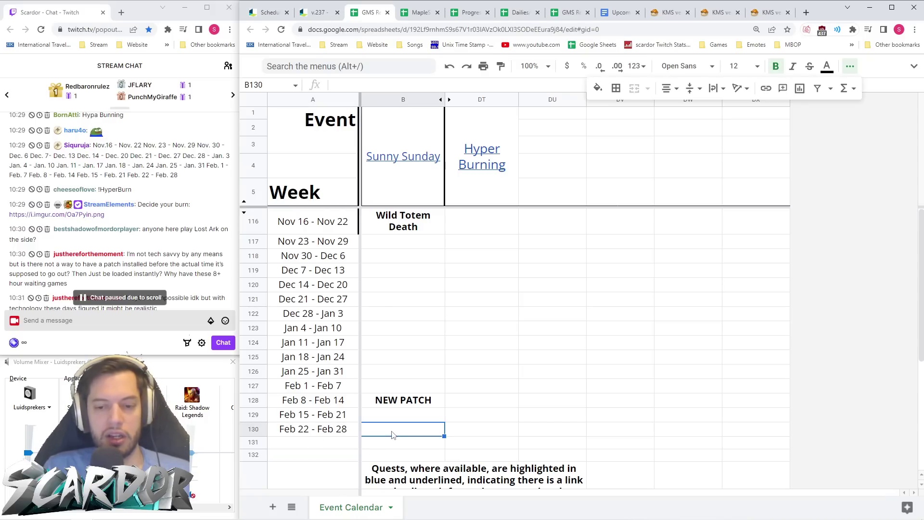
{"action": "left_click", "coordinate": [414, 401]}
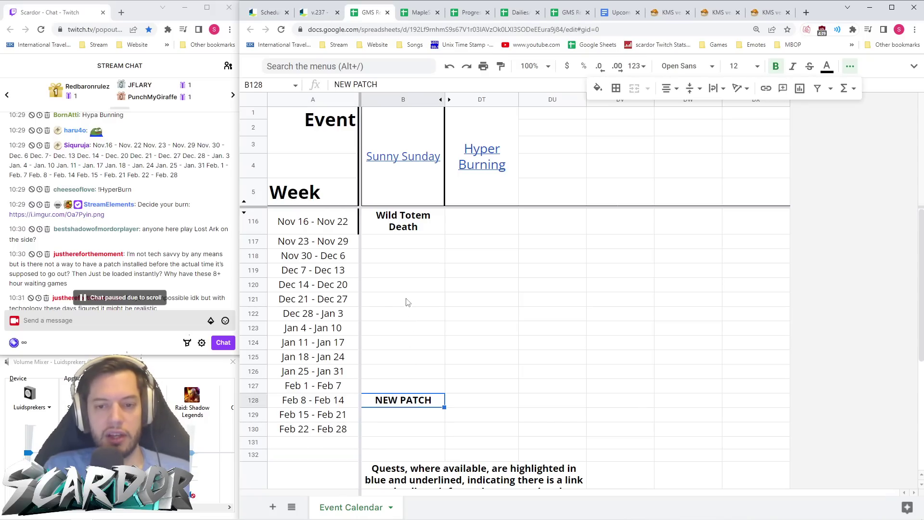
{"action": "left_click", "coordinate": [324, 15]}
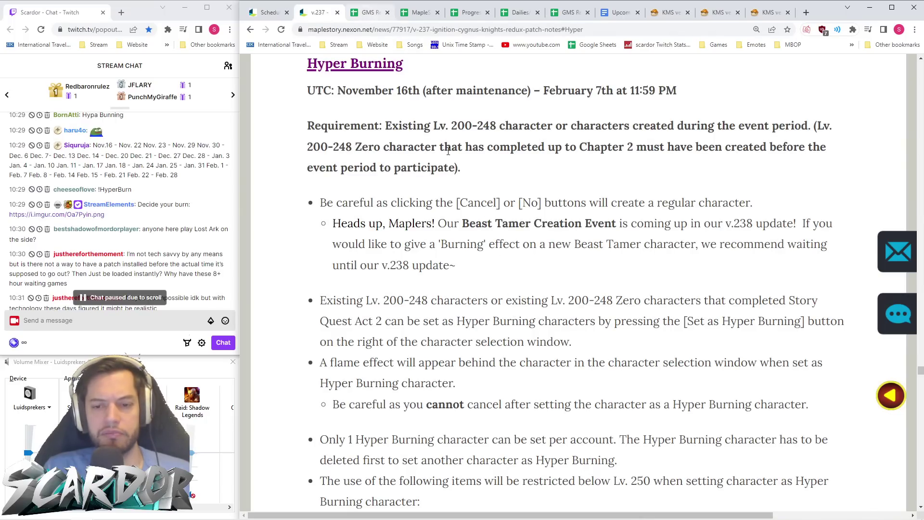
{"action": "scroll", "coordinate": [434, 129], "scroll_direction": "down", "scroll_amount": 14}
{"action": "scroll", "coordinate": [495, 220], "scroll_direction": "up", "scroll_amount": 18}
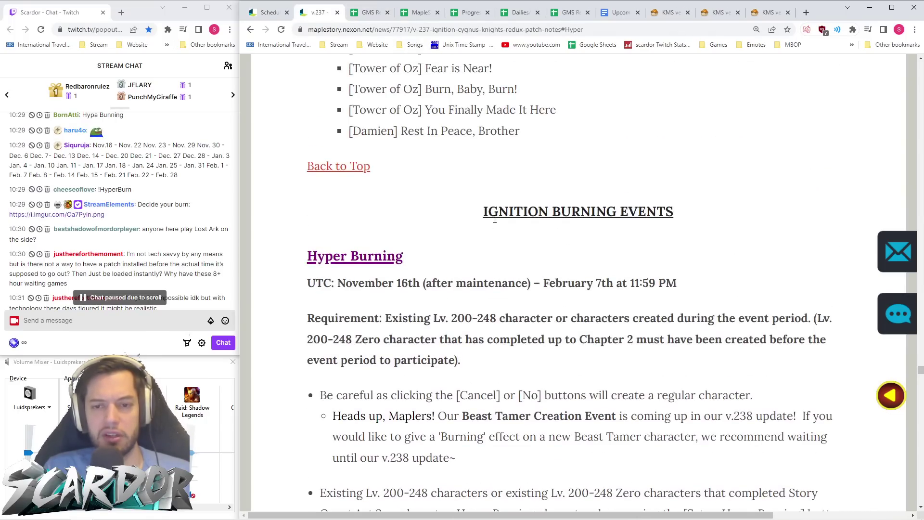
{"action": "left_click", "coordinate": [346, 167]}
{"action": "scroll", "coordinate": [442, 310], "scroll_direction": "down", "scroll_amount": 13}
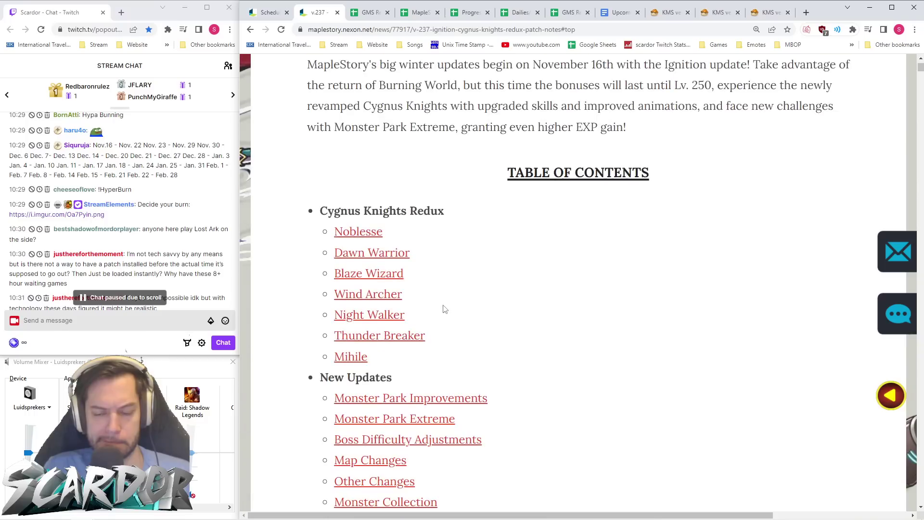
{"action": "scroll", "coordinate": [447, 296], "scroll_direction": "down", "scroll_amount": 6}
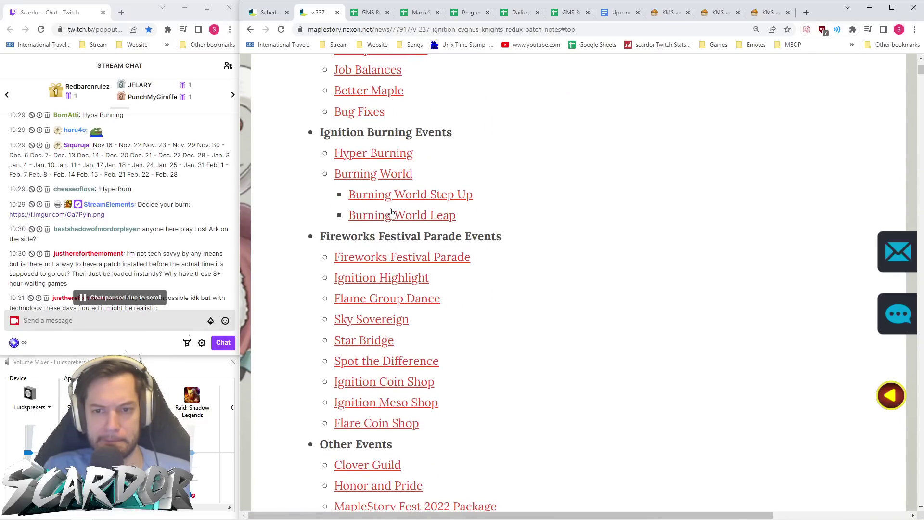
{"action": "scroll", "coordinate": [378, 179], "scroll_direction": "down", "scroll_amount": 3}
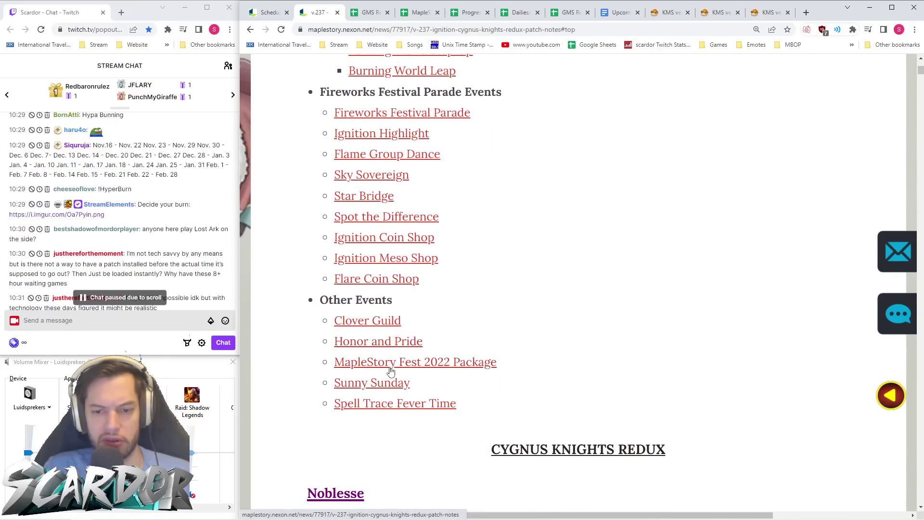
{"action": "scroll", "coordinate": [399, 318], "scroll_direction": "up", "scroll_amount": 1}
{"action": "scroll", "coordinate": [398, 318], "scroll_direction": "up", "scroll_amount": 1}
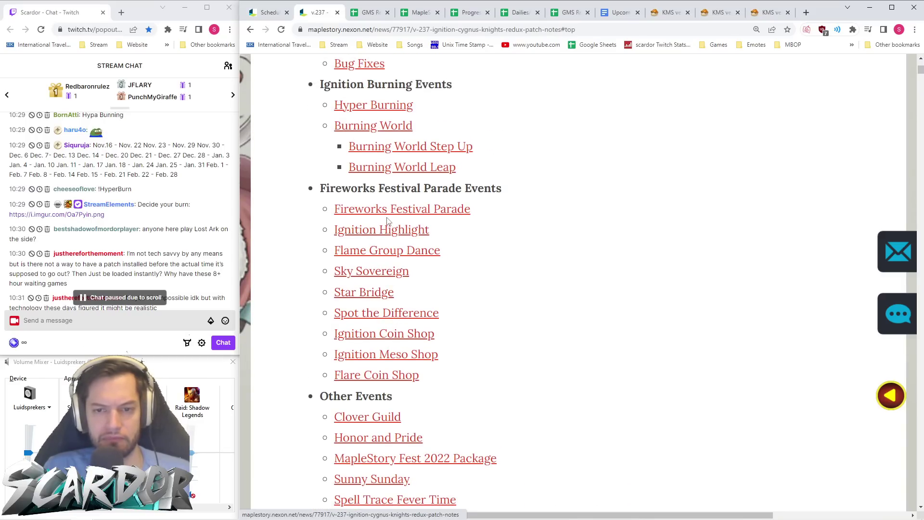
{"action": "scroll", "coordinate": [397, 332], "scroll_direction": "up", "scroll_amount": 2}
{"action": "scroll", "coordinate": [399, 332], "scroll_direction": "down", "scroll_amount": 3}
{"action": "left_click", "coordinate": [399, 288]}
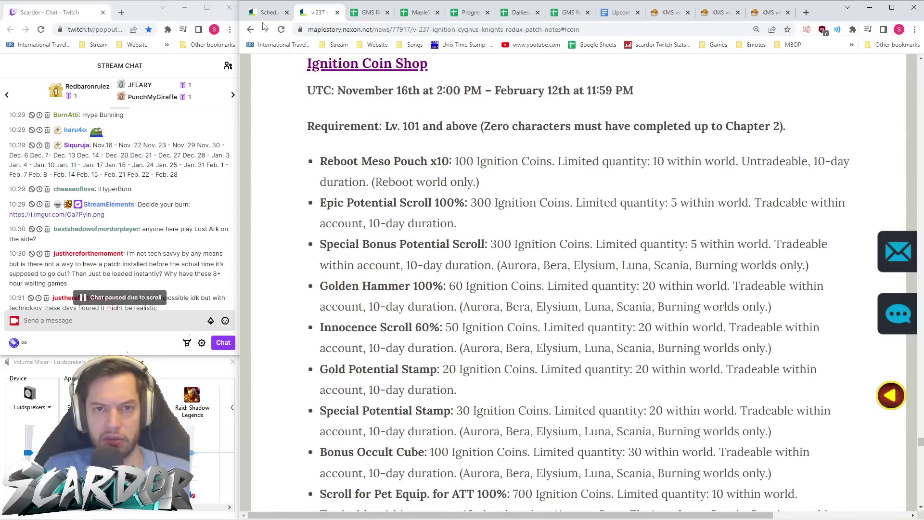
{"action": "left_click", "coordinate": [250, 29]}
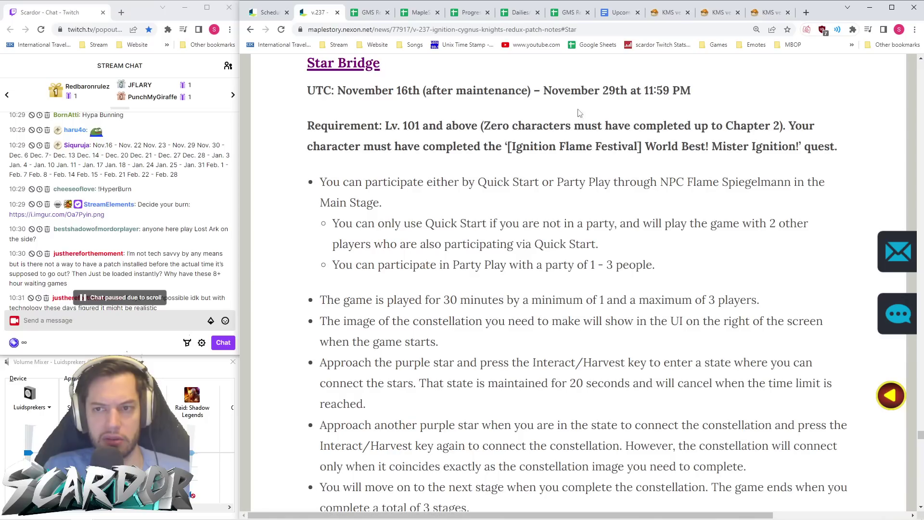
{"action": "left_click", "coordinate": [250, 29]}
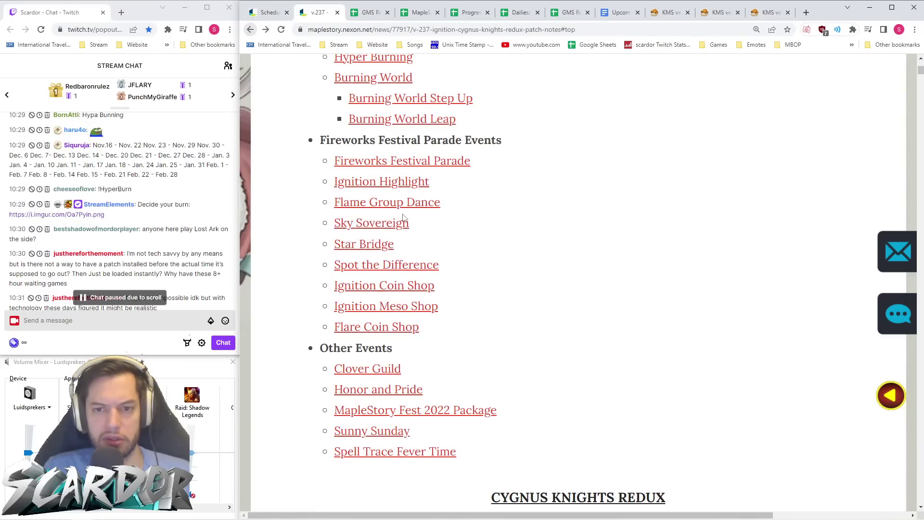
{"action": "left_click", "coordinate": [403, 205]}
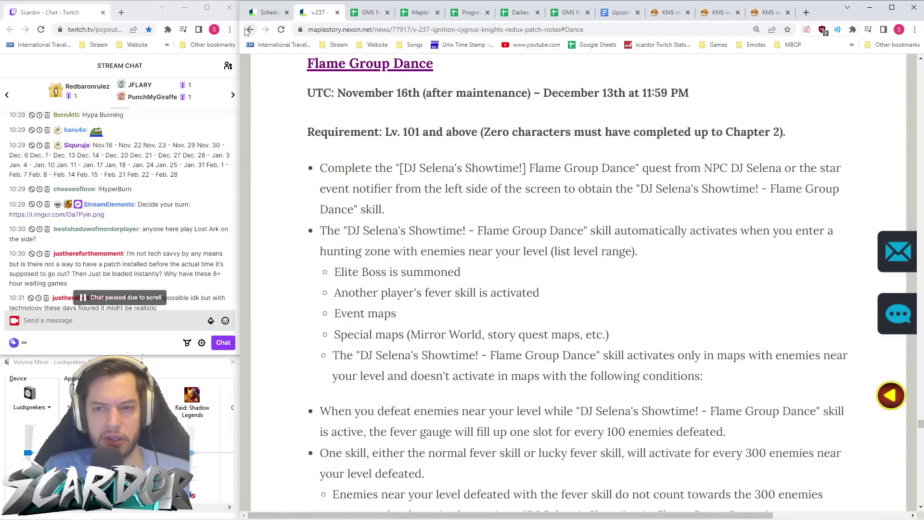
{"action": "left_click", "coordinate": [250, 29]}
{"action": "left_click", "coordinate": [392, 183]}
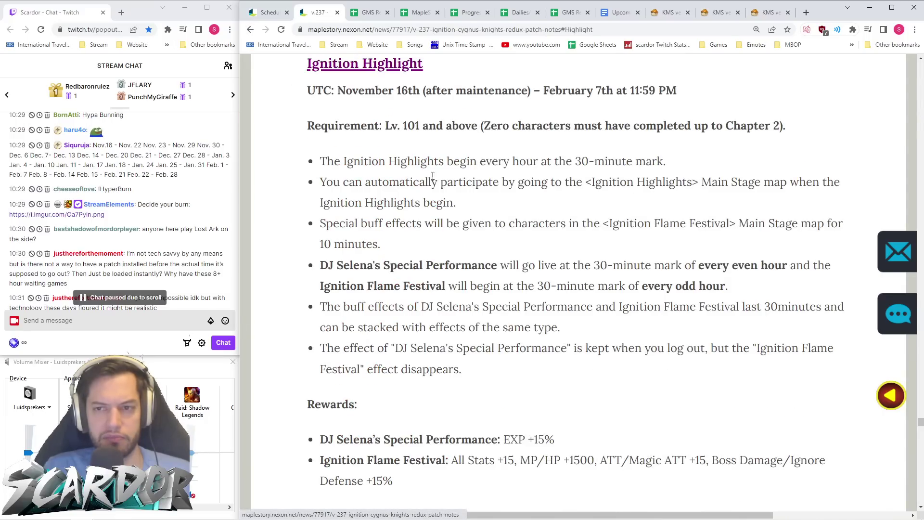
{"action": "left_click", "coordinate": [250, 29]}
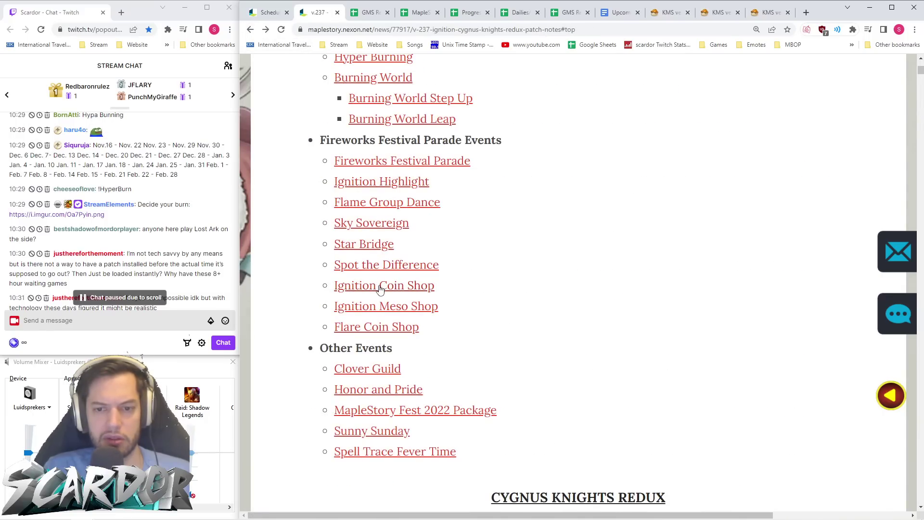
{"action": "left_click", "coordinate": [378, 284]}
{"action": "left_click", "coordinate": [250, 29]}
{"action": "left_click", "coordinate": [404, 165]}
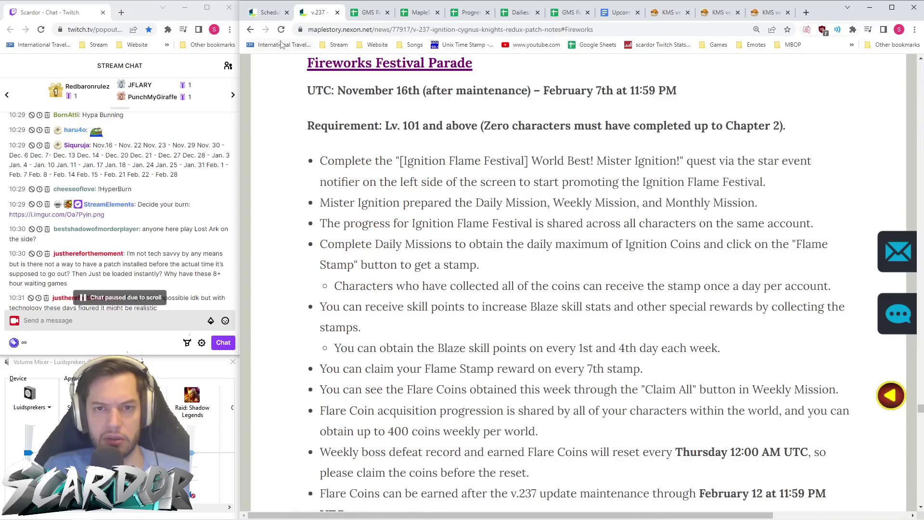
{"action": "key", "text": "alt+Left"}
{"action": "scroll", "coordinate": [407, 168], "scroll_direction": "up", "scroll_amount": 2}
{"action": "left_click", "coordinate": [387, 175]}
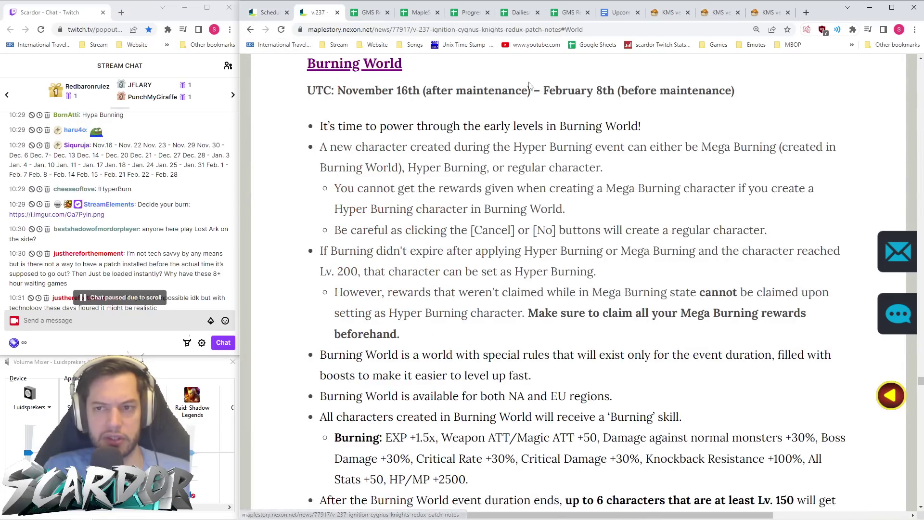
{"action": "left_click", "coordinate": [250, 31]}
{"action": "scroll", "coordinate": [392, 293], "scroll_direction": "down", "scroll_amount": 3}
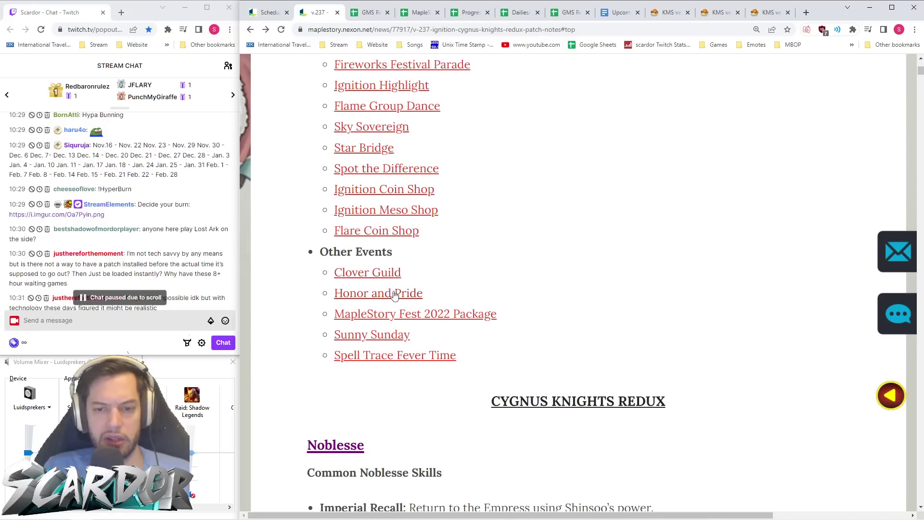
{"action": "left_click", "coordinate": [394, 292]}
{"action": "left_click", "coordinate": [250, 30]}
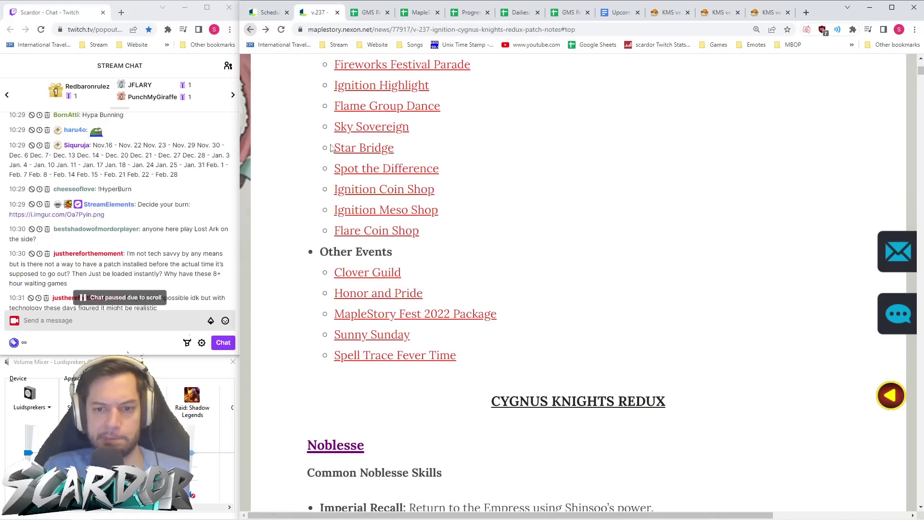
{"action": "left_click", "coordinate": [407, 315]}
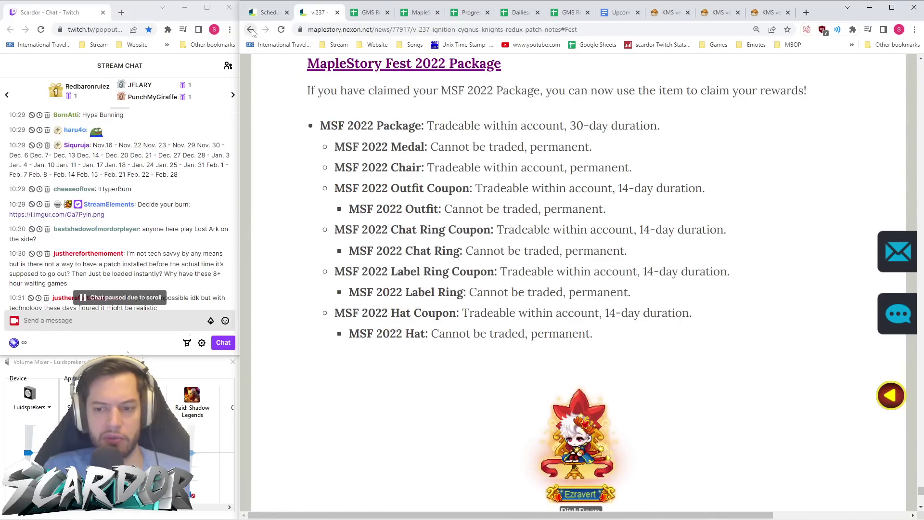
{"action": "left_click", "coordinate": [249, 30]}
{"action": "left_click", "coordinate": [402, 336]}
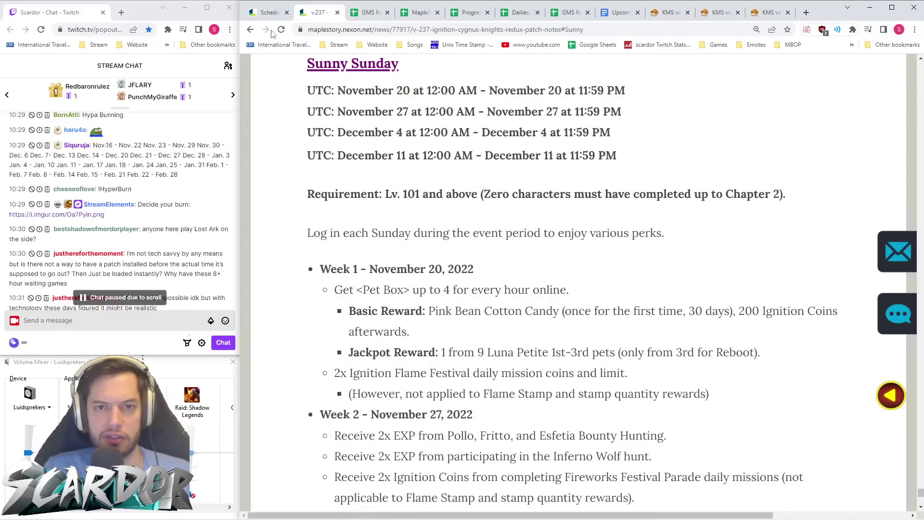
{"action": "key", "text": "ctrl+shift+Tab"}
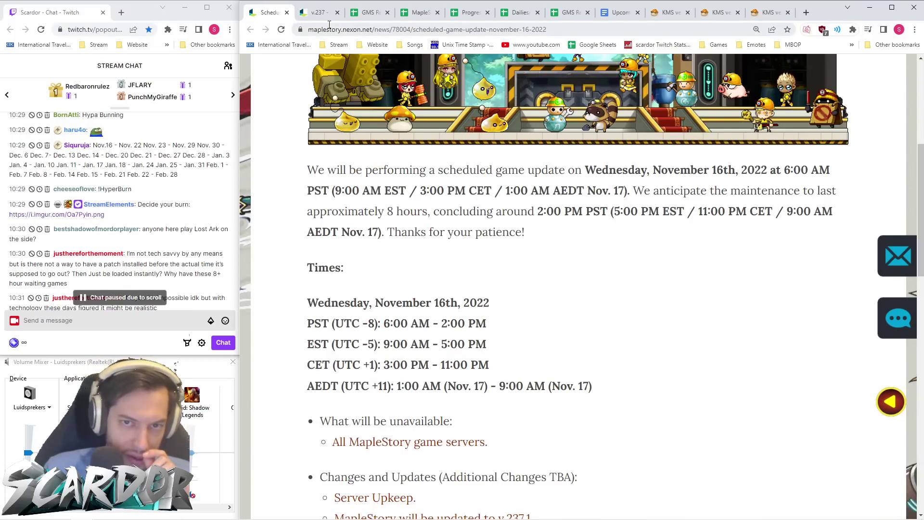
{"action": "key", "text": "ctrl+Tab"}
{"action": "key", "text": "ctrl+Tab"}
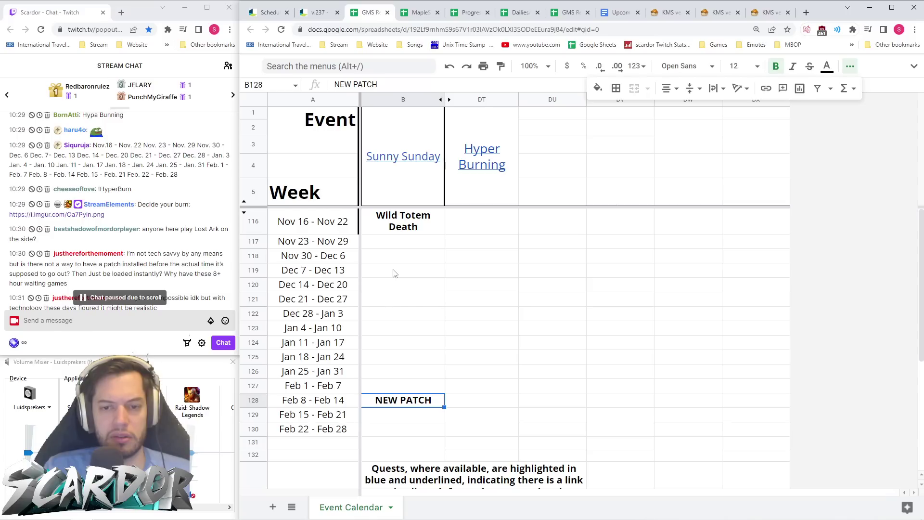
- Enter IGNITION PART 2 for the Dec 14 - Dec 20 week and widen column B slightly
{"action": "left_click", "coordinate": [395, 288]}
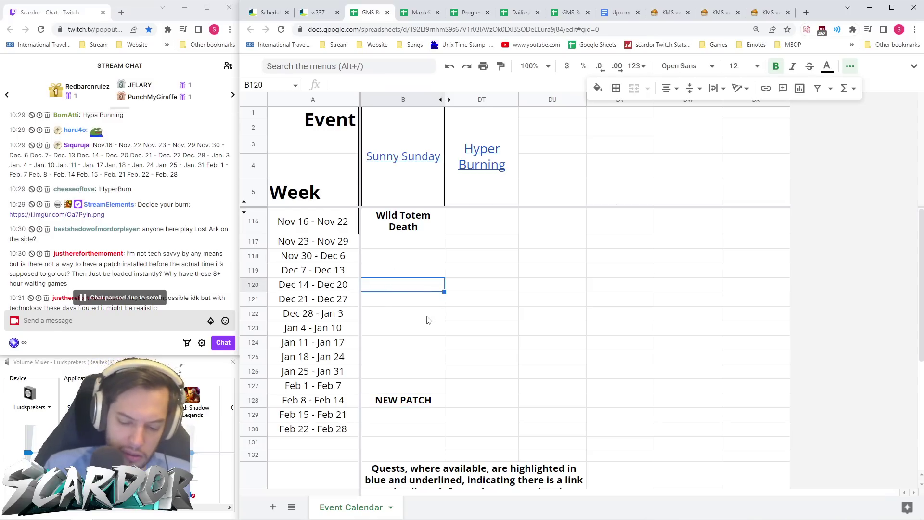
{"action": "key", "text": "Return"}
{"action": "type", "text": "IGNITION PART"}
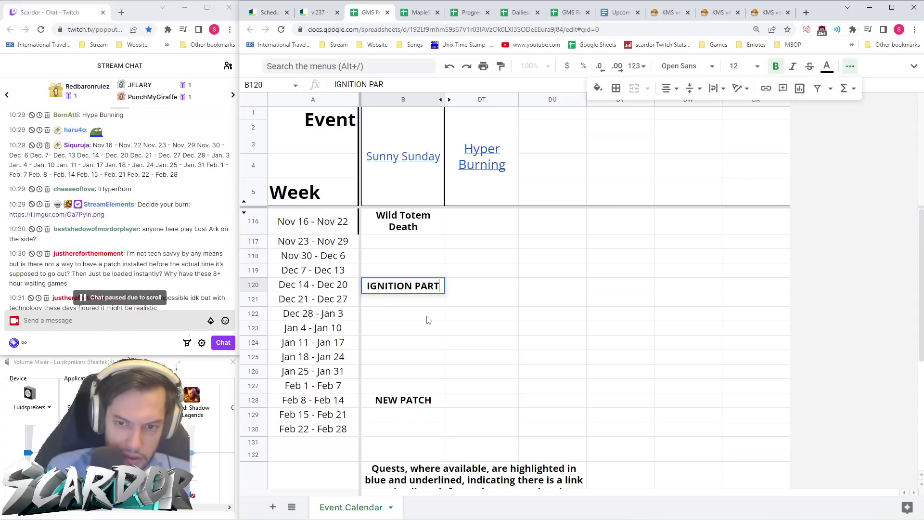
{"action": "type", "text": " 2"}
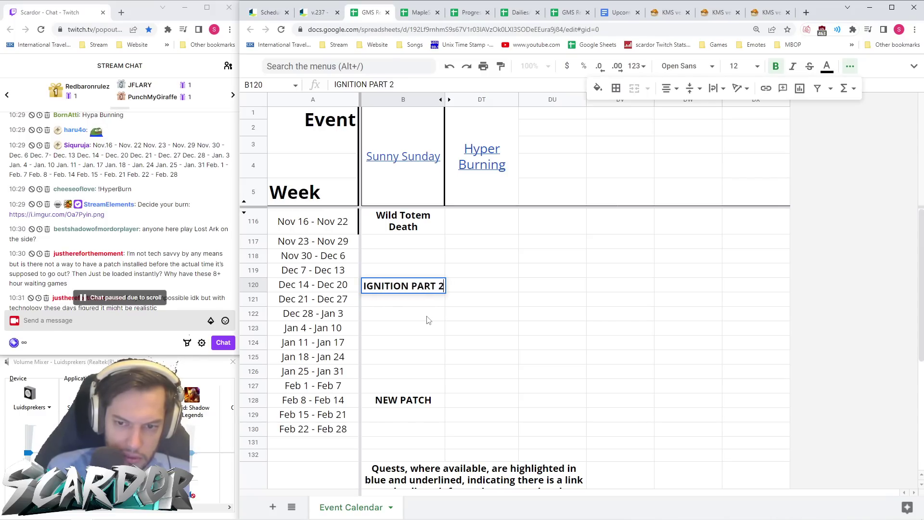
{"action": "key", "text": "Return"}
{"action": "left_click_drag", "start_coordinate": [444, 99], "coordinate": [446, 100]}
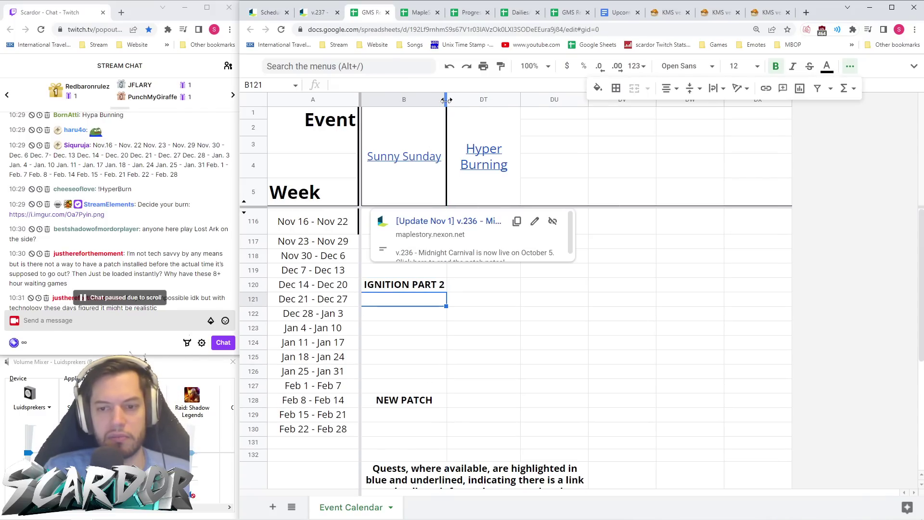
{"action": "left_click", "coordinate": [462, 329]}
- Give the week dates A116:A130 a thick right border
{"action": "left_click", "coordinate": [431, 286]}
{"action": "scroll", "coordinate": [152, 252], "scroll_direction": "down", "scroll_amount": 5}
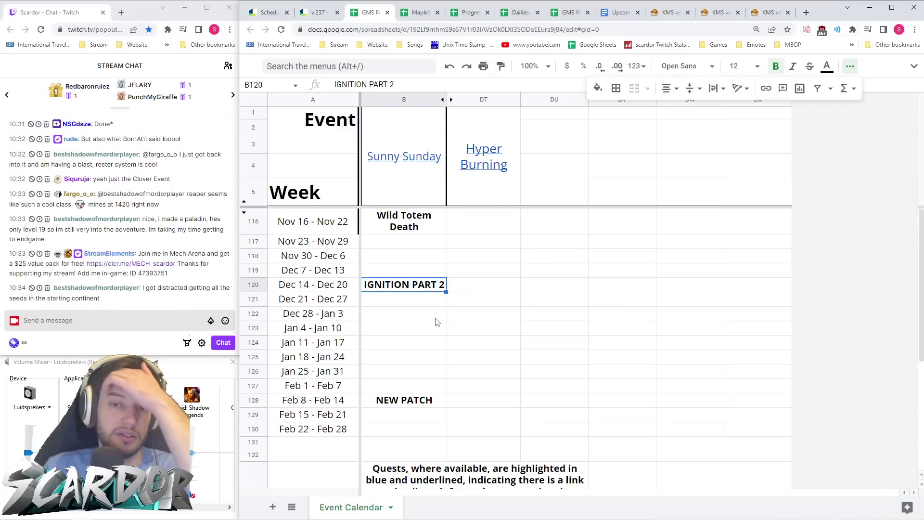
{"action": "left_click_drag", "start_coordinate": [340, 223], "coordinate": [344, 428]}
{"action": "left_click", "coordinate": [617, 88]}
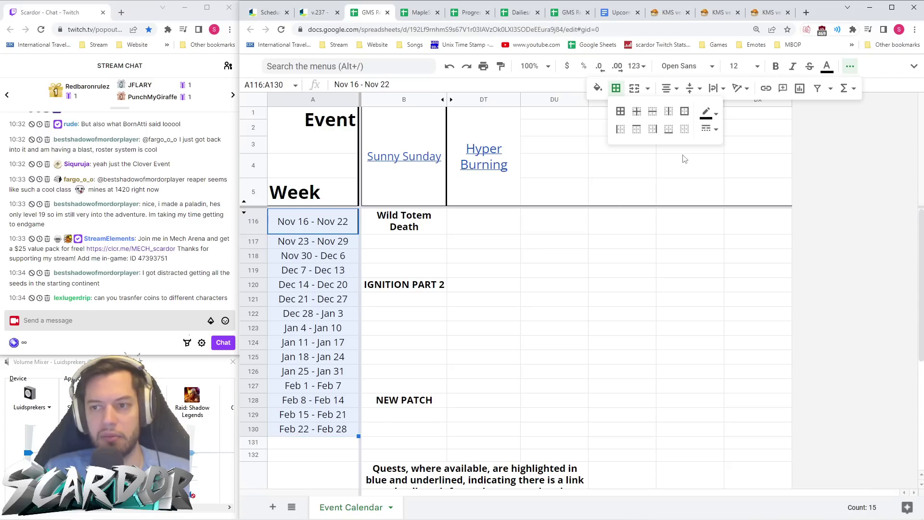
{"action": "left_click", "coordinate": [653, 129]}
{"action": "left_click", "coordinate": [713, 129]}
{"action": "left_click", "coordinate": [726, 174]}
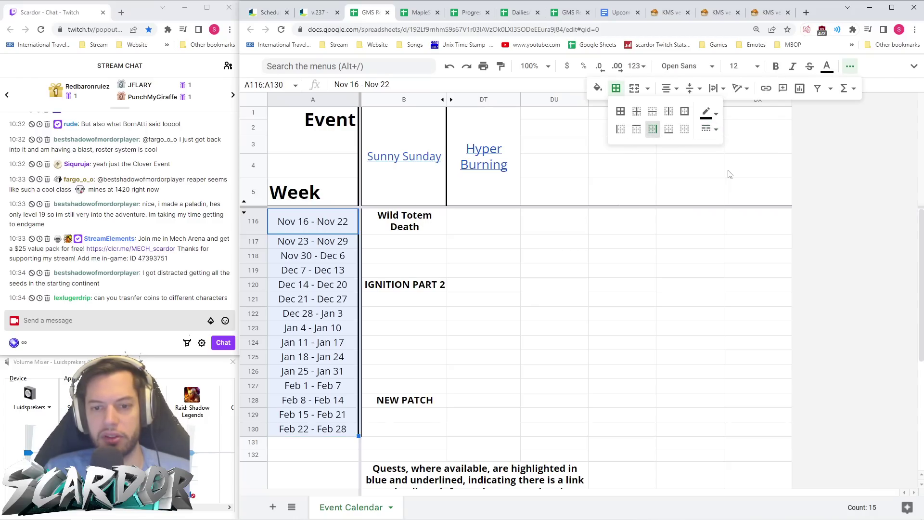
{"action": "left_click", "coordinate": [519, 313]}
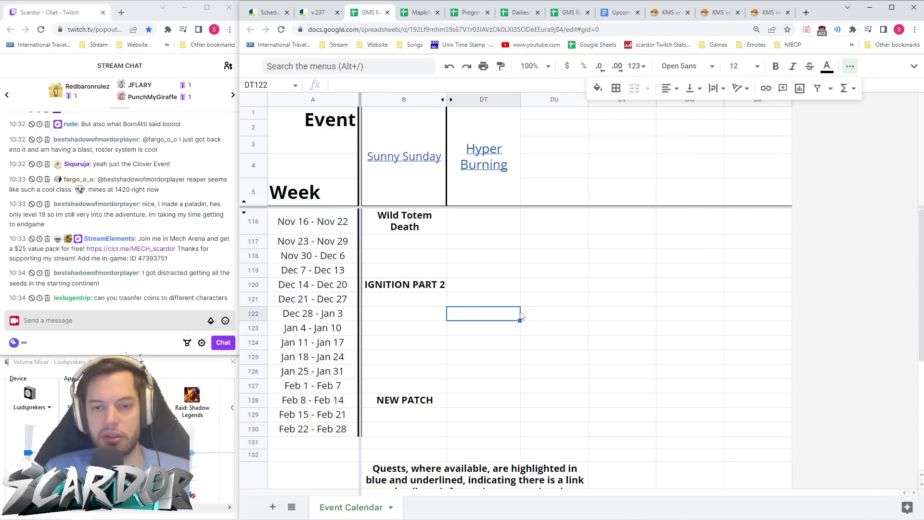
- Check the Wild Totem Death cell and hide the extra formatting tools
{"action": "left_click", "coordinate": [410, 231]}
{"action": "left_click", "coordinate": [417, 243]}
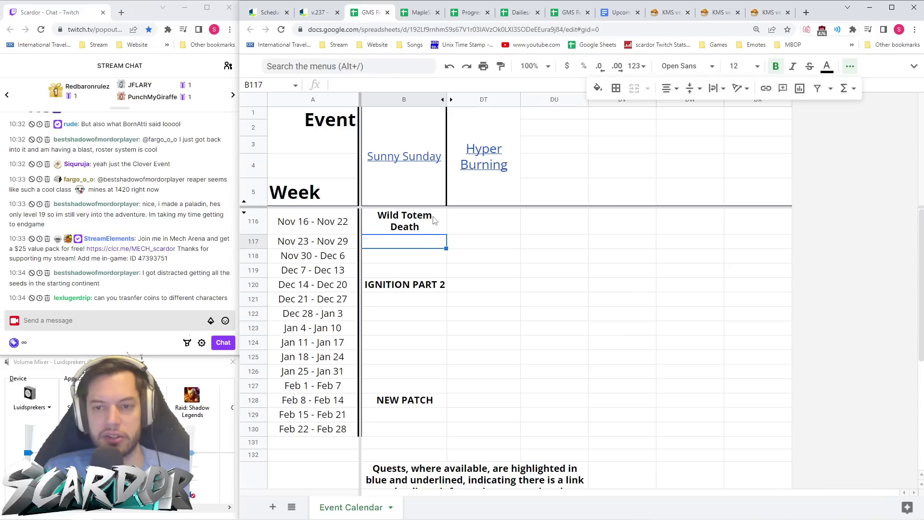
{"action": "left_click", "coordinate": [434, 220]}
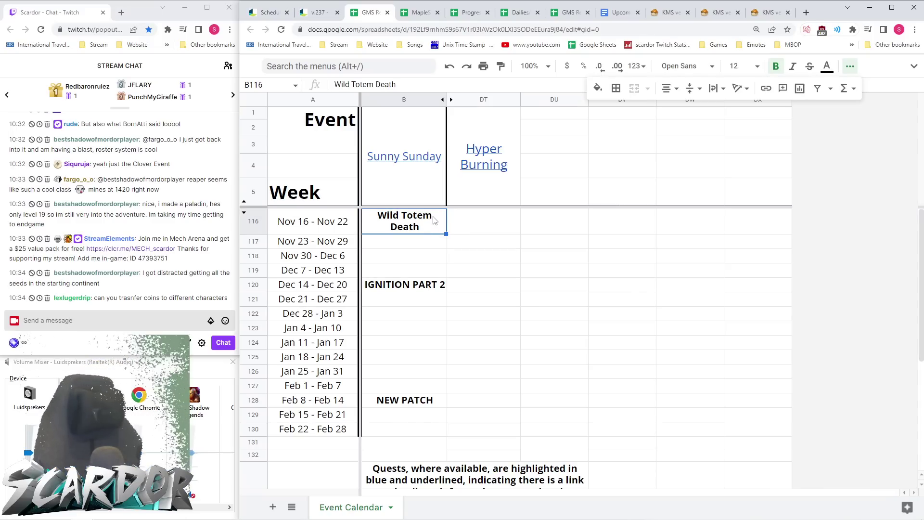
{"action": "left_click", "coordinate": [435, 220]}
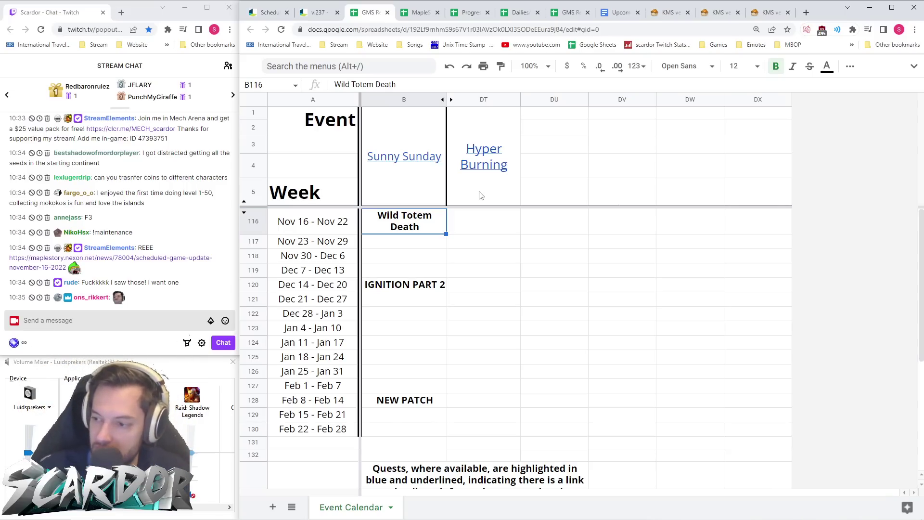
{"action": "left_click", "coordinate": [551, 311]}
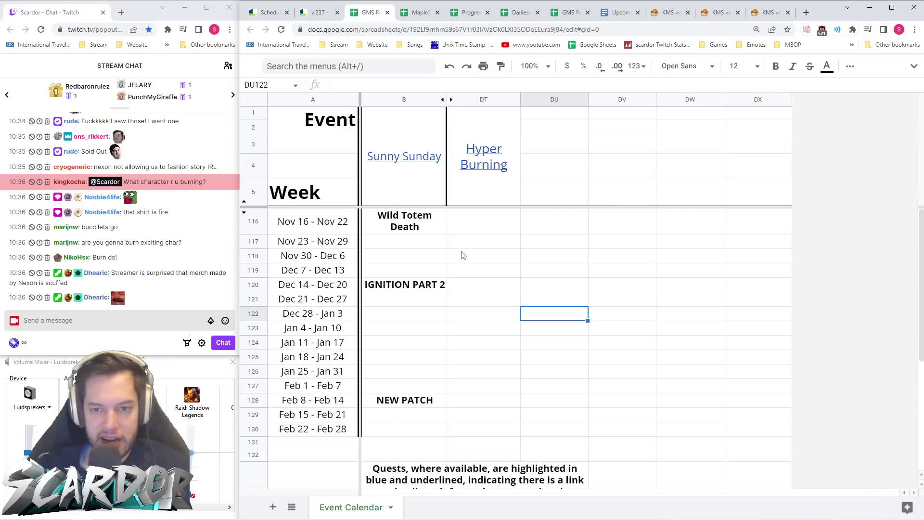
{"action": "left_click", "coordinate": [507, 221]}
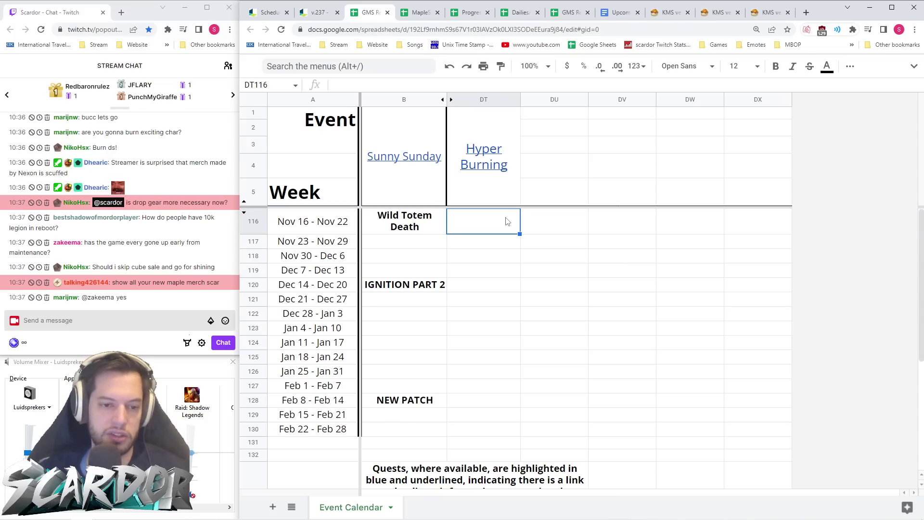
- Merge Hyper Burning cells DT116:DT127 (Nov 16–Feb 7), fill them light yellow, then return to the v.237 notes
{"action": "key", "text": "Down"}
{"action": "key", "text": "Up"}
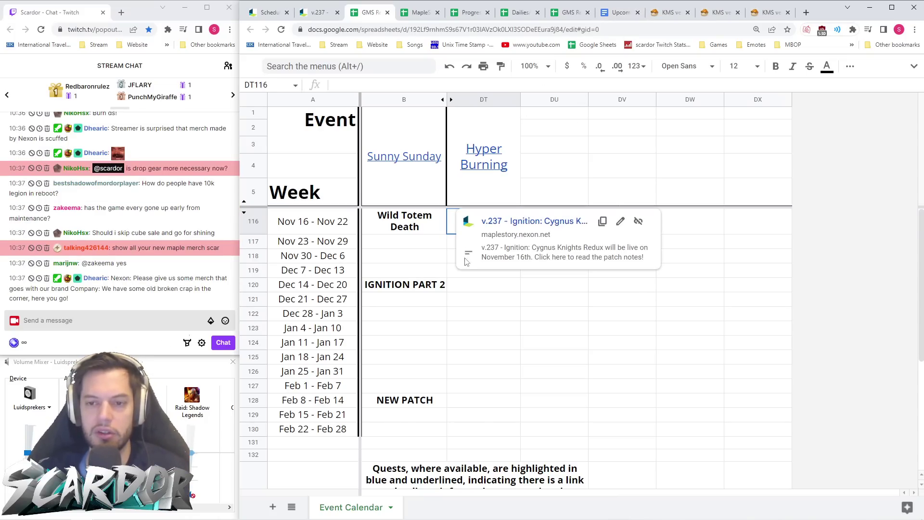
{"action": "key", "text": "Down"}
{"action": "key", "text": "Down"}
{"action": "key", "text": "Down"}
{"action": "key", "text": "Down"}
{"action": "key", "text": "Down"}
{"action": "key", "text": "Down"}
{"action": "left_click_drag", "start_coordinate": [479, 226], "coordinate": [487, 390]}
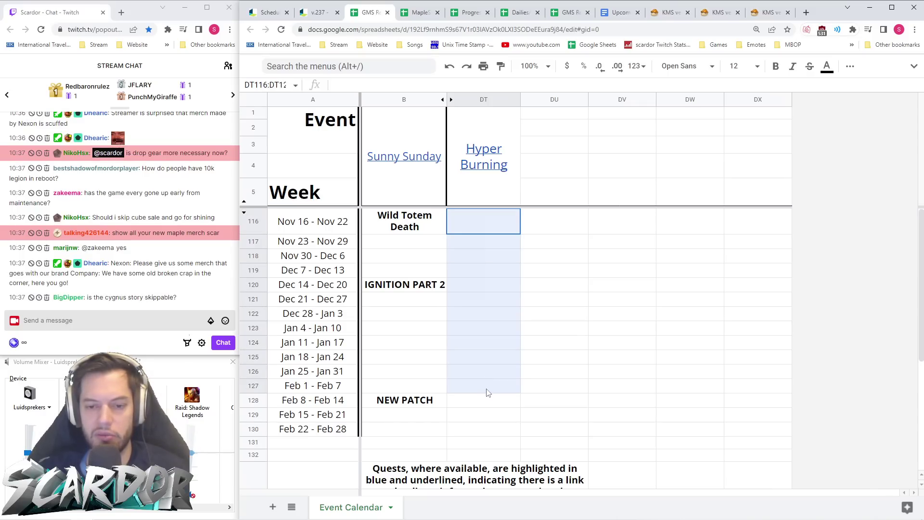
{"action": "left_click", "coordinate": [850, 66]}
{"action": "left_click", "coordinate": [634, 89]}
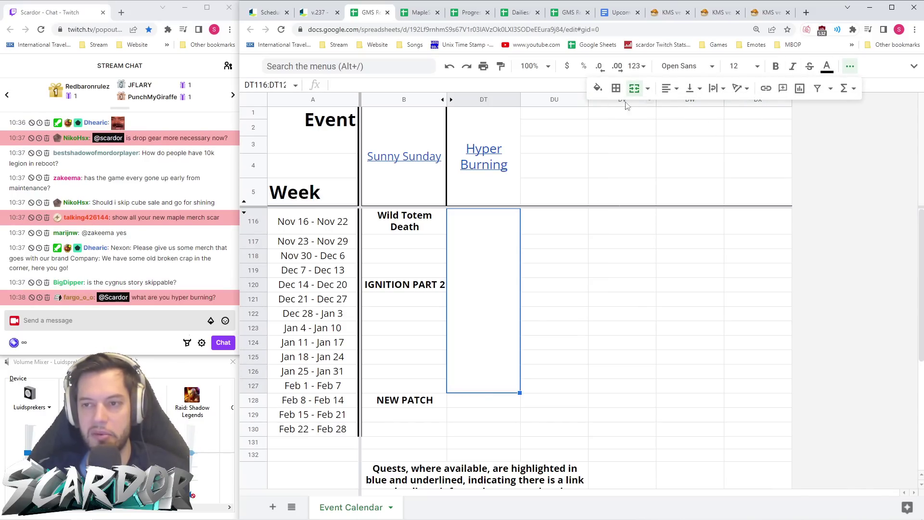
{"action": "left_click", "coordinate": [598, 88]}
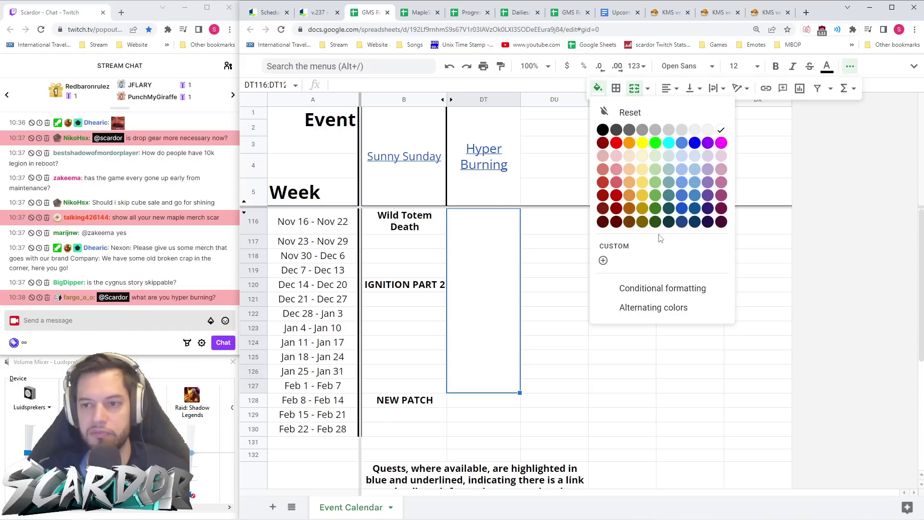
{"action": "left_click", "coordinate": [643, 156]}
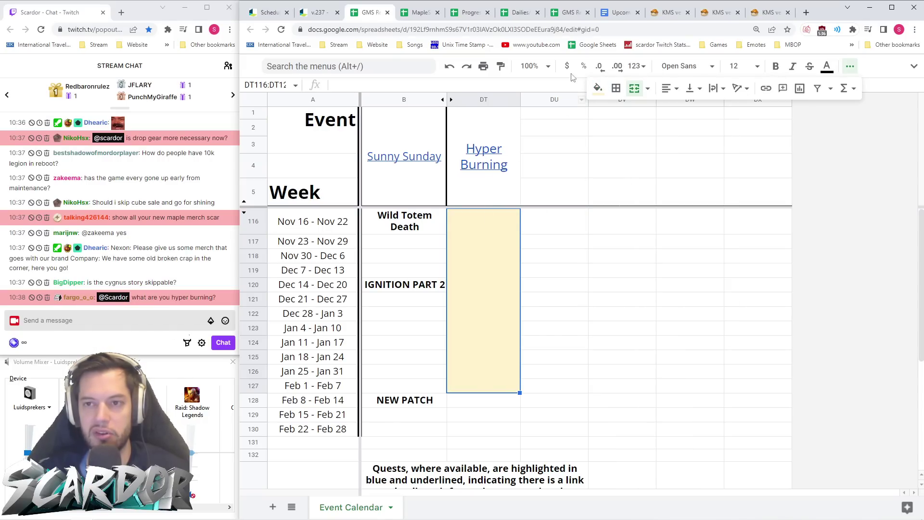
{"action": "left_click", "coordinate": [319, 15]}
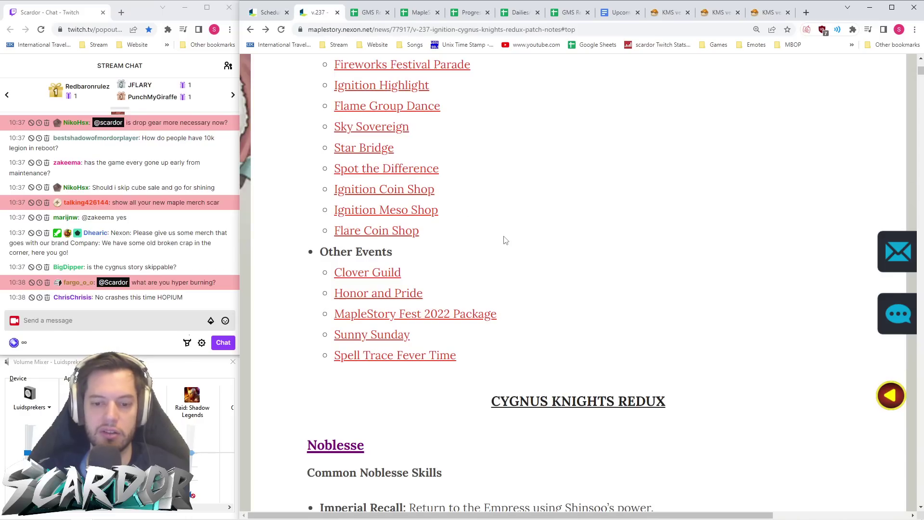
- Jump to the Hyper Burning section and read its character requirements for the event period
{"action": "scroll", "coordinate": [446, 181], "scroll_direction": "up", "scroll_amount": 6}
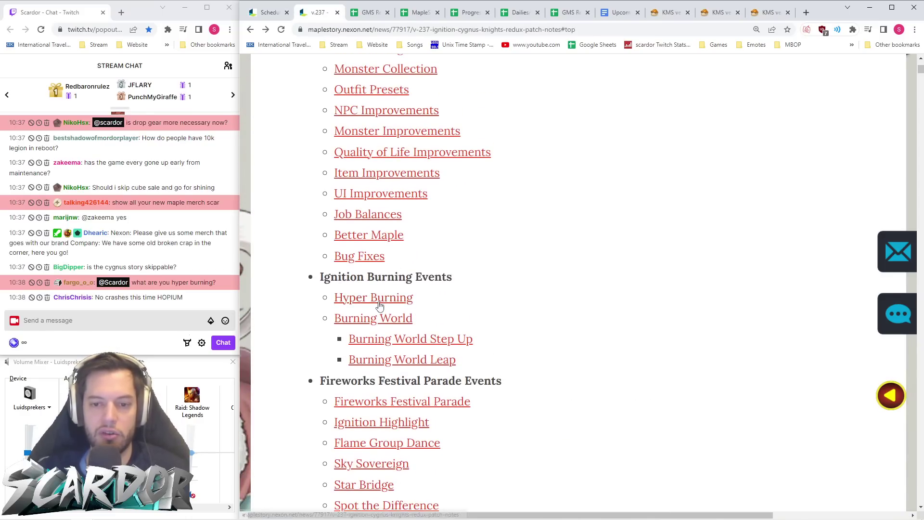
{"action": "left_click", "coordinate": [376, 297]}
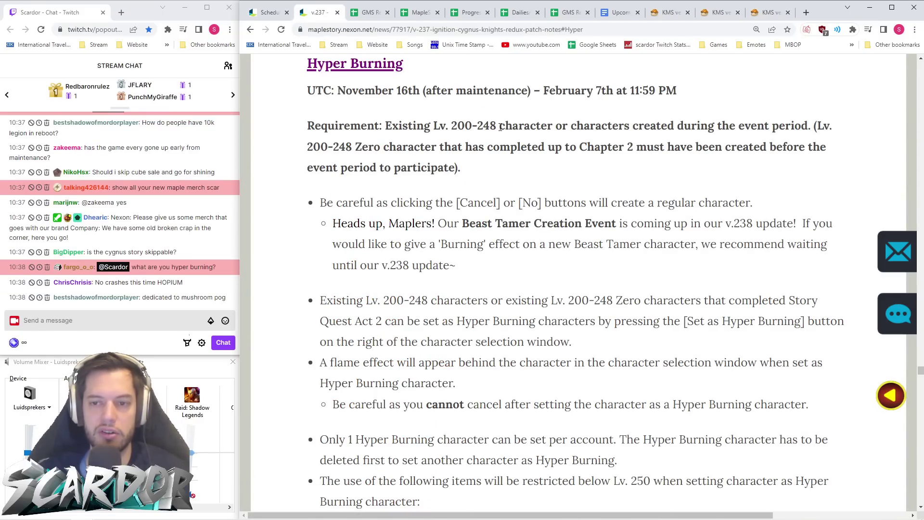
{"action": "left_click_drag", "start_coordinate": [495, 125], "coordinate": [383, 138]}
{"action": "double_click", "coordinate": [524, 127]}
{"action": "left_click", "coordinate": [568, 148]}
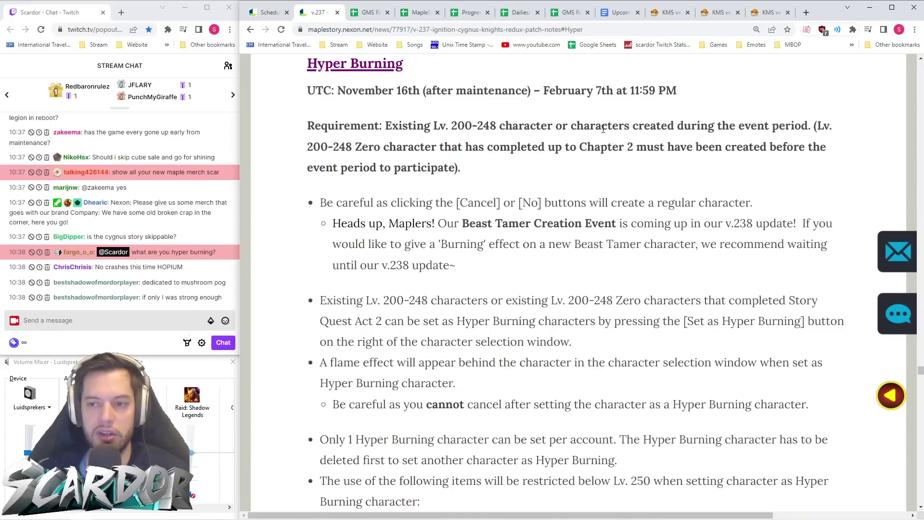
{"action": "left_click_drag", "start_coordinate": [576, 126], "coordinate": [815, 121]}
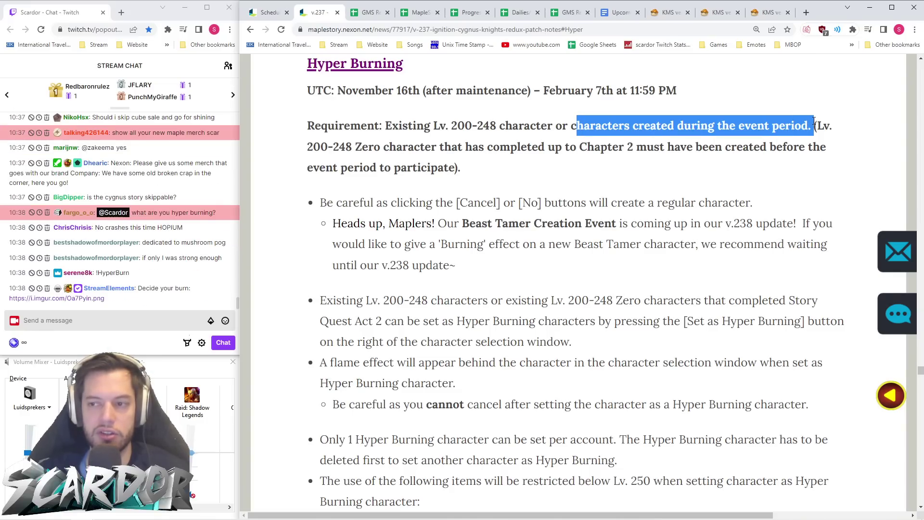
{"action": "left_click", "coordinate": [664, 169]}
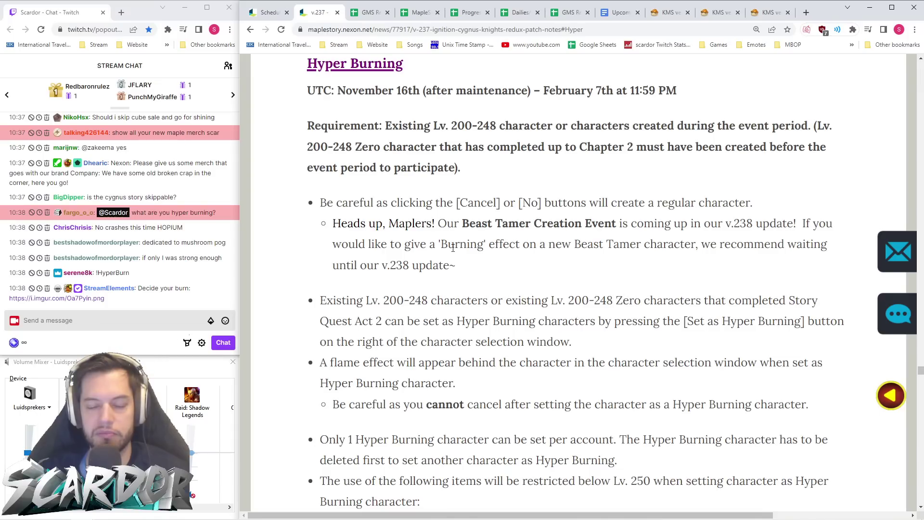
- Read the Heads up, Maplers! note, then return to the event calendar spreadsheet
{"action": "left_click_drag", "start_coordinate": [436, 229], "coordinate": [458, 221]}
{"action": "left_click", "coordinate": [478, 258]}
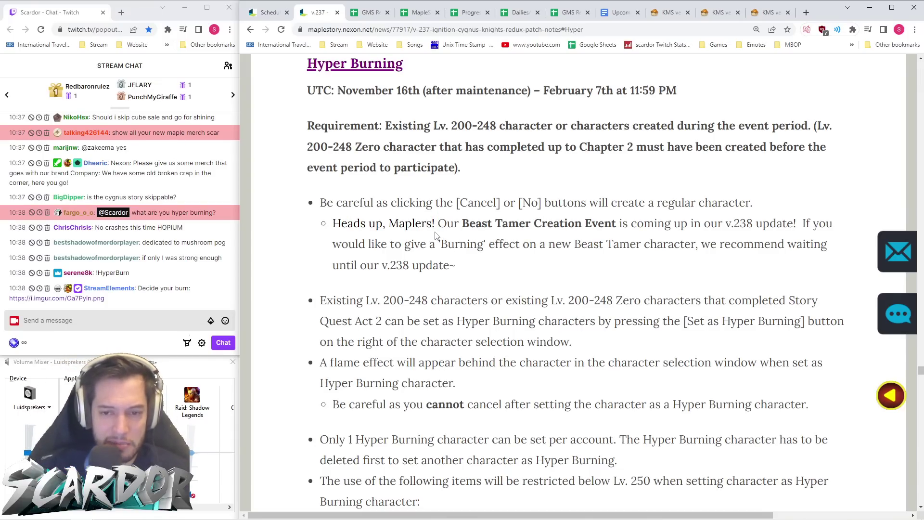
{"action": "mouse_move", "coordinate": [332, 224]}
{"action": "left_mouse_down"}
{"action": "mouse_move", "coordinate": [437, 224]}
{"action": "mouse_move", "coordinate": [447, 243]}
{"action": "left_mouse_up"}
{"action": "double_click", "coordinate": [440, 224]}
{"action": "left_click", "coordinate": [486, 265]}
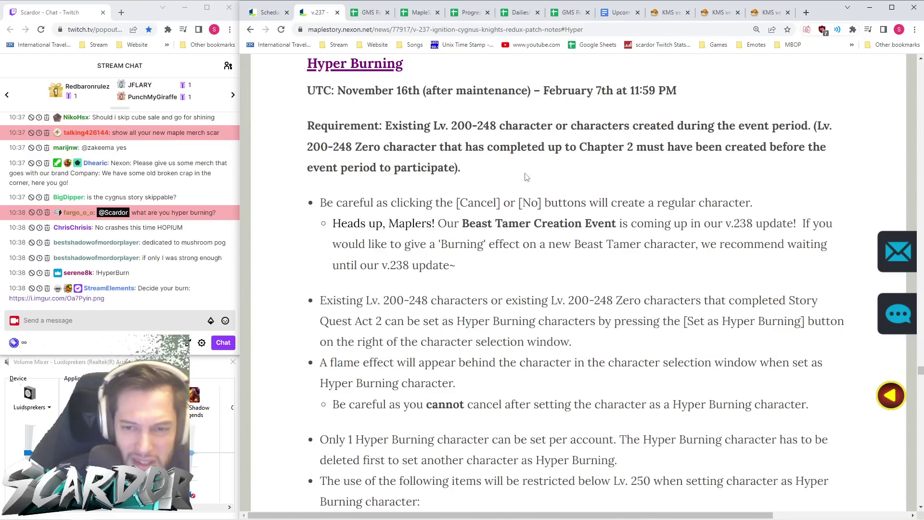
{"action": "scroll", "coordinate": [516, 192], "scroll_direction": "up", "scroll_amount": 2}
{"action": "scroll", "coordinate": [523, 186], "scroll_direction": "down", "scroll_amount": 2}
{"action": "scroll", "coordinate": [522, 186], "scroll_direction": "up", "scroll_amount": 2}
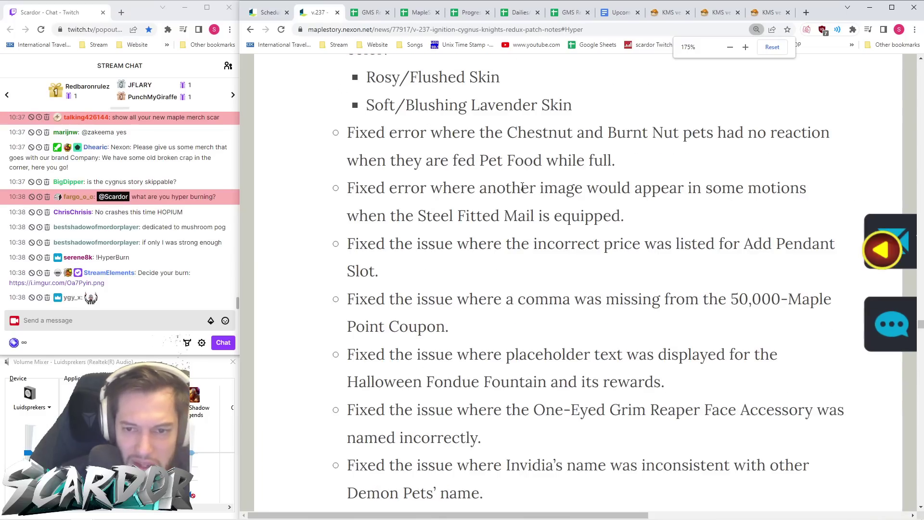
{"action": "scroll", "coordinate": [522, 187], "scroll_direction": "down", "scroll_amount": 3}
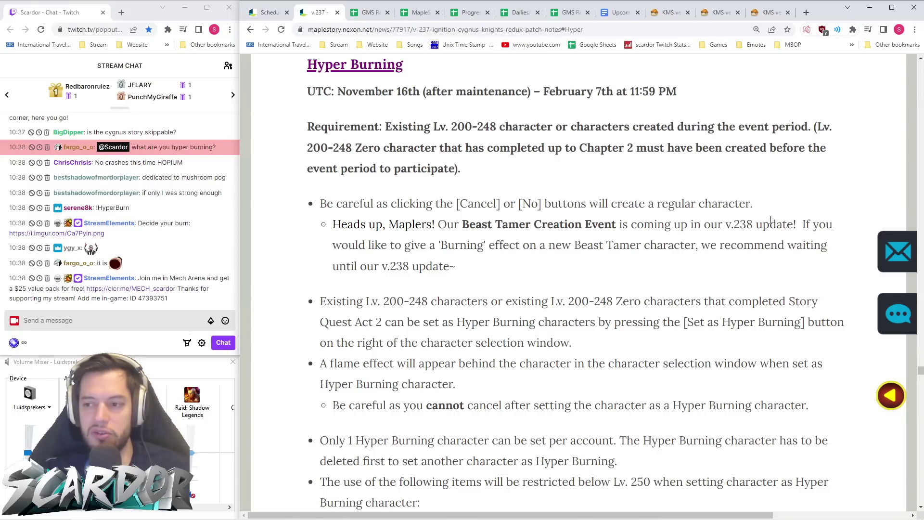
{"action": "left_click", "coordinate": [369, 13]}
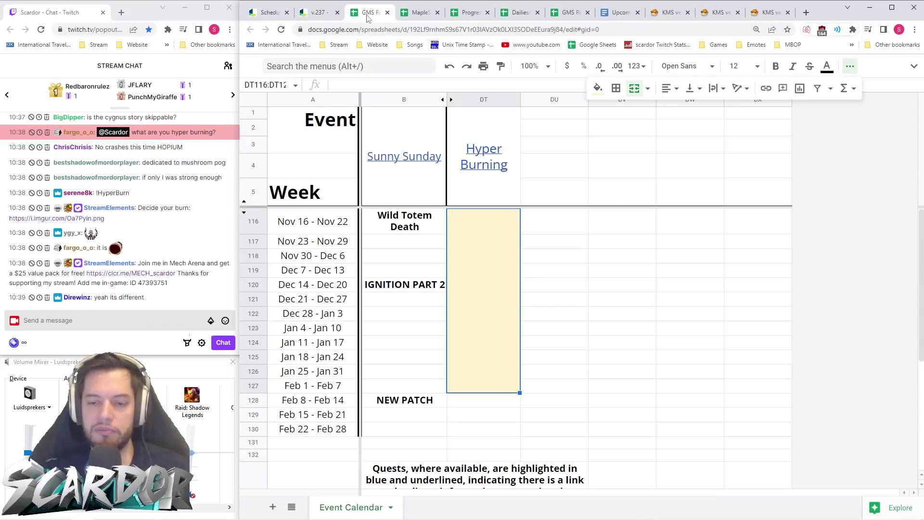
- Select the IGNITION PART 2 cell in B120, then return to the v.237 Hyper Burning notes
{"action": "left_click", "coordinate": [409, 287]}
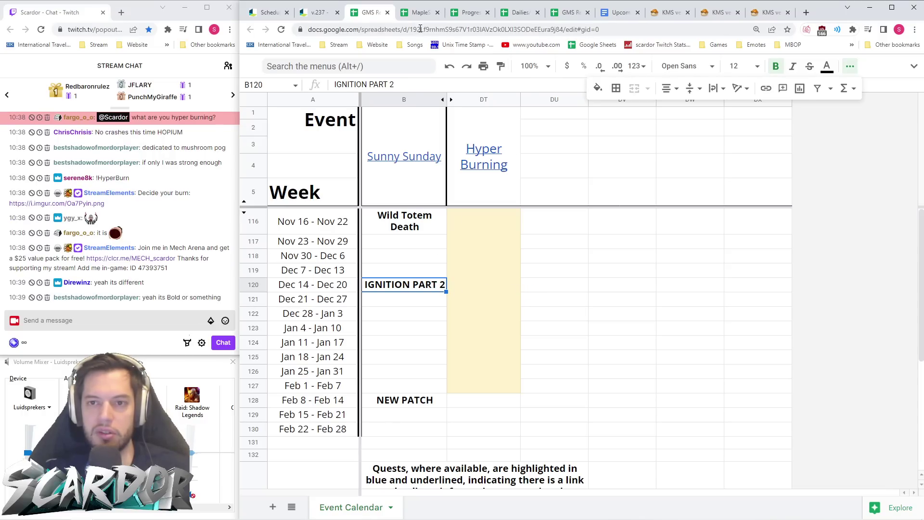
{"action": "left_click", "coordinate": [327, 13]}
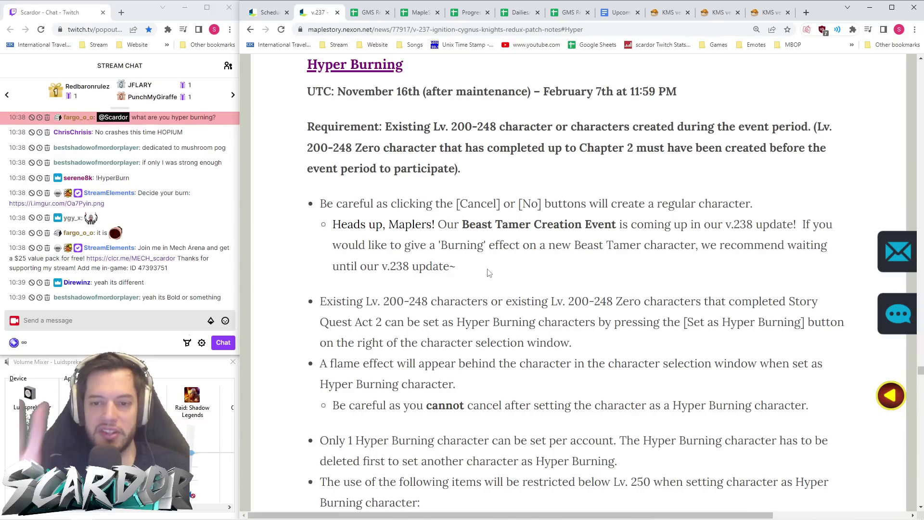
{"action": "left_click_drag", "start_coordinate": [333, 225], "coordinate": [435, 226]}
{"action": "left_click", "coordinate": [498, 294]}
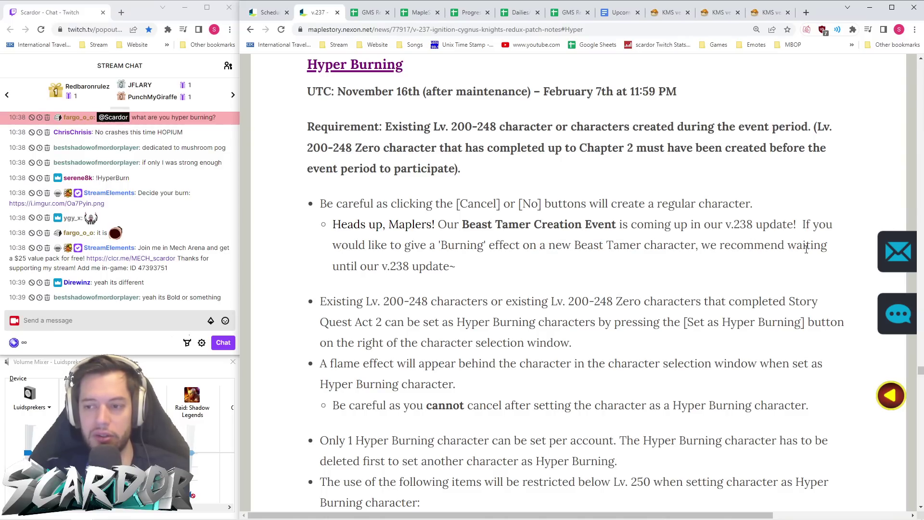
{"action": "left_click_drag", "start_coordinate": [549, 276], "coordinate": [309, 250]}
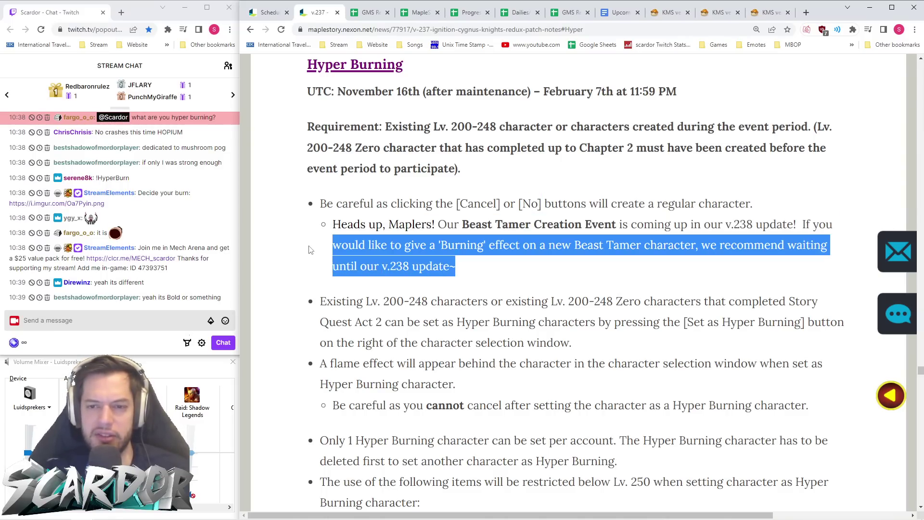
{"action": "left_click", "coordinate": [493, 255]}
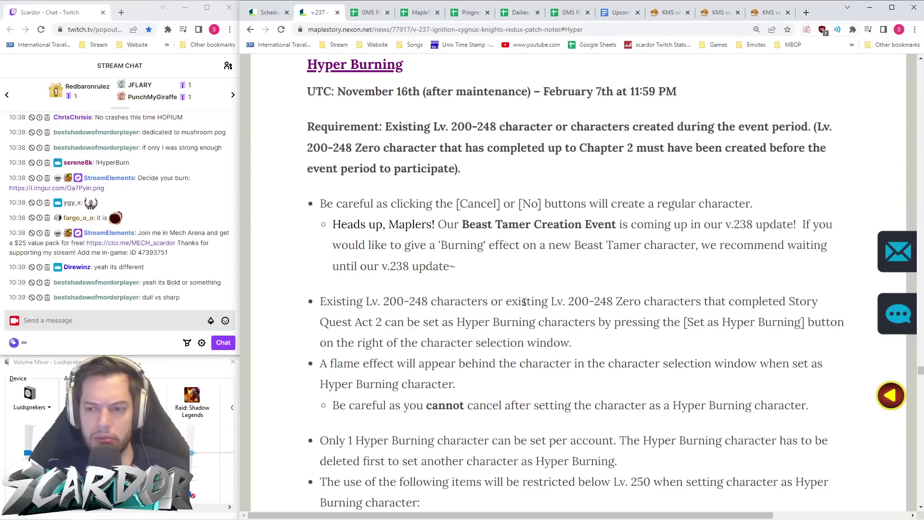
{"action": "scroll", "coordinate": [563, 300], "scroll_direction": "down", "scroll_amount": 1}
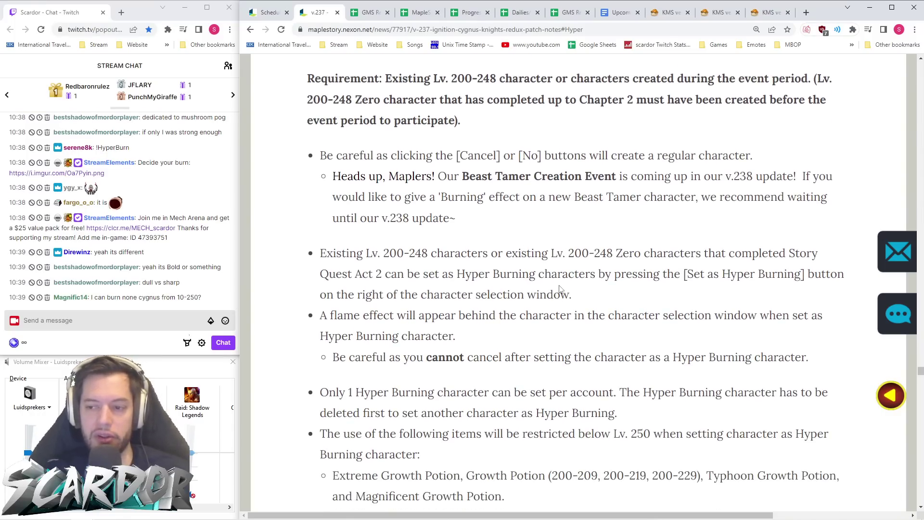
{"action": "scroll", "coordinate": [560, 289], "scroll_direction": "down", "scroll_amount": 2}
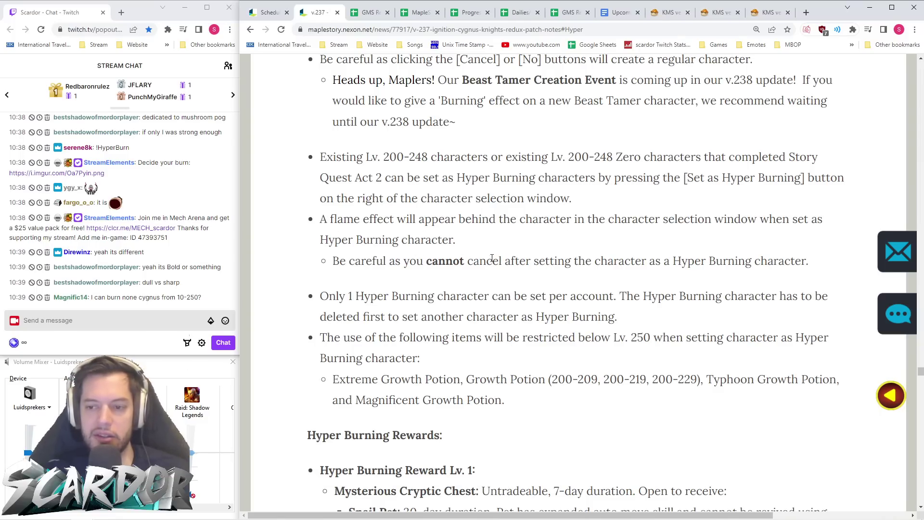
{"action": "left_click_drag", "start_coordinate": [806, 263], "coordinate": [298, 263]}
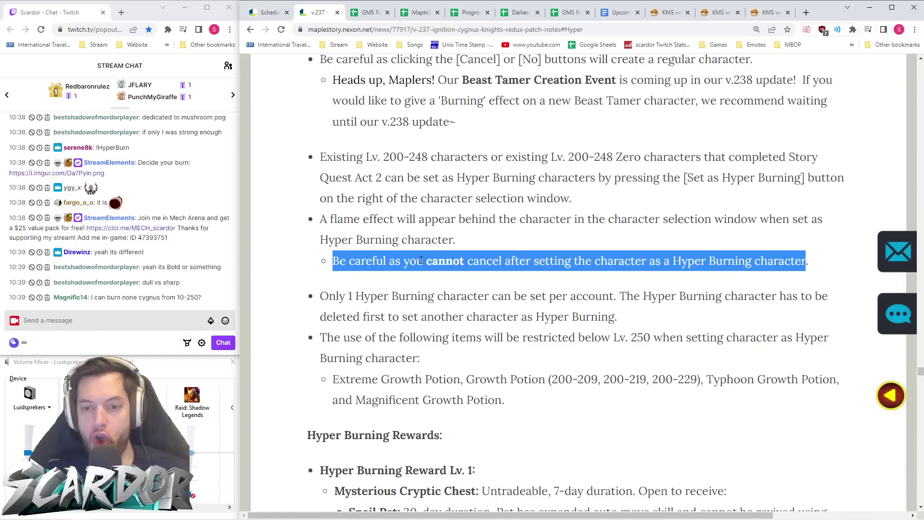
{"action": "left_click", "coordinate": [366, 318]}
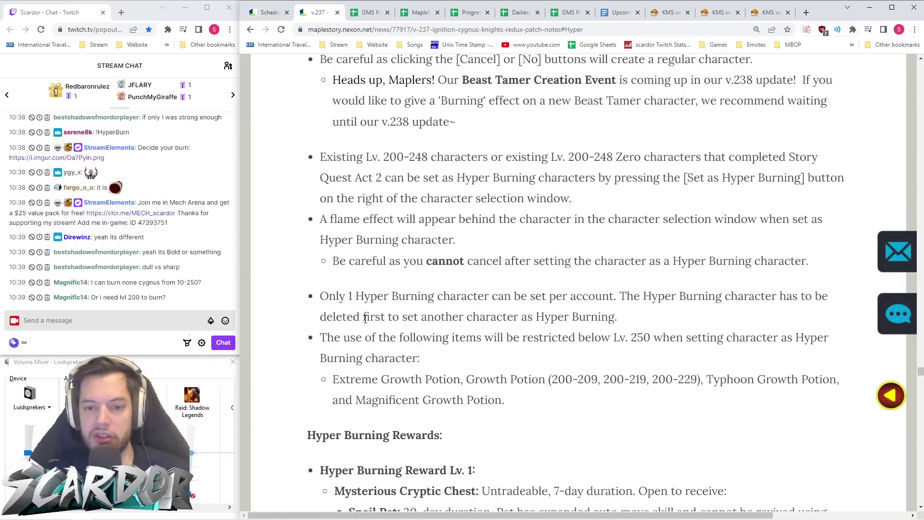
{"action": "mouse_move", "coordinate": [336, 318]}
{"action": "left_mouse_down"}
{"action": "mouse_move", "coordinate": [658, 320]}
{"action": "mouse_move", "coordinate": [289, 304]}
{"action": "left_mouse_up"}
{"action": "left_click", "coordinate": [640, 319]}
{"action": "left_click", "coordinate": [626, 315]}
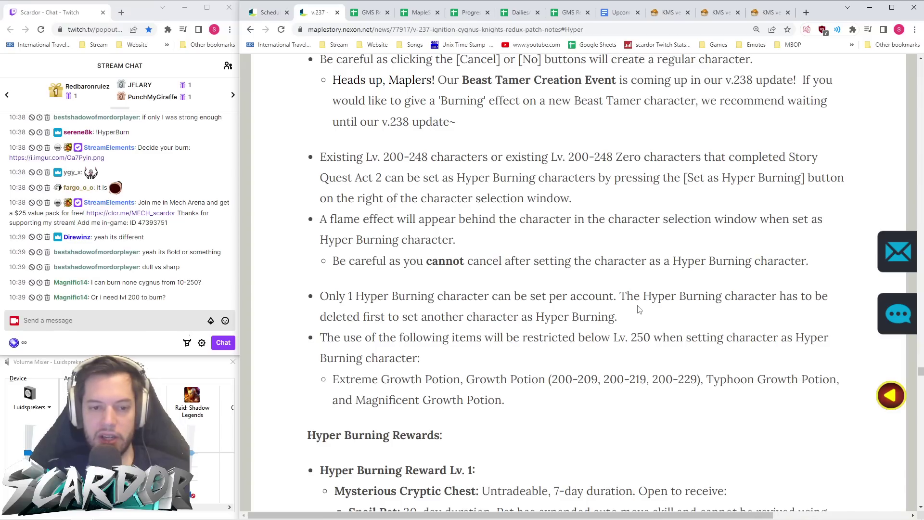
{"action": "scroll", "coordinate": [640, 310], "scroll_direction": "up", "scroll_amount": 6}
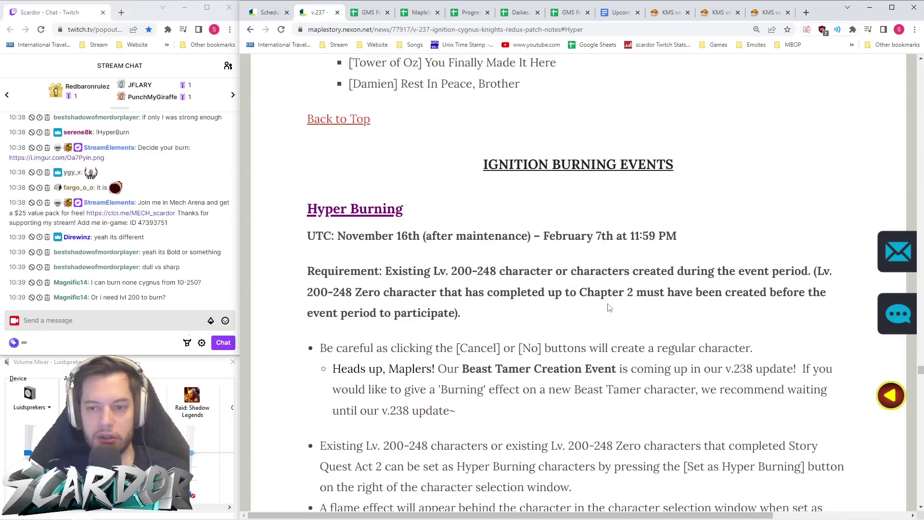
{"action": "scroll", "coordinate": [598, 310], "scroll_direction": "down", "scroll_amount": 1}
{"action": "left_click_drag", "start_coordinate": [383, 223], "coordinate": [812, 223]}
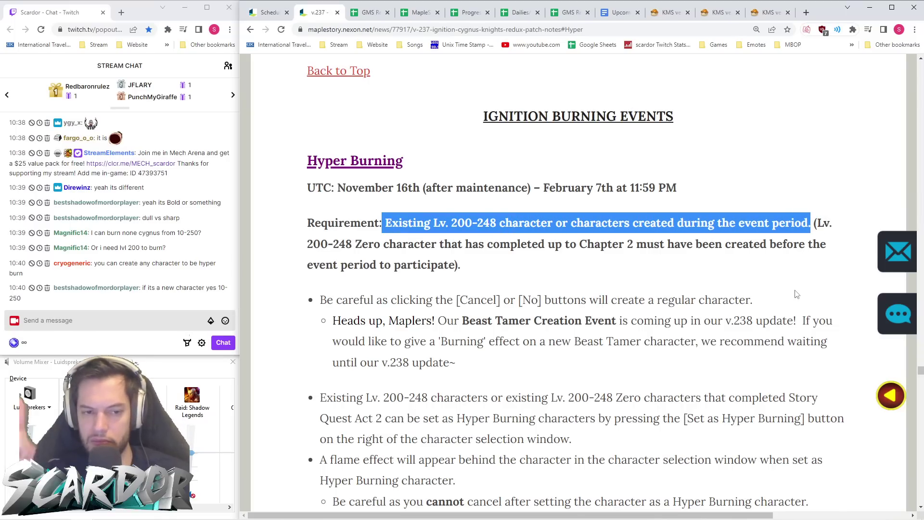
{"action": "left_click", "coordinate": [631, 376]}
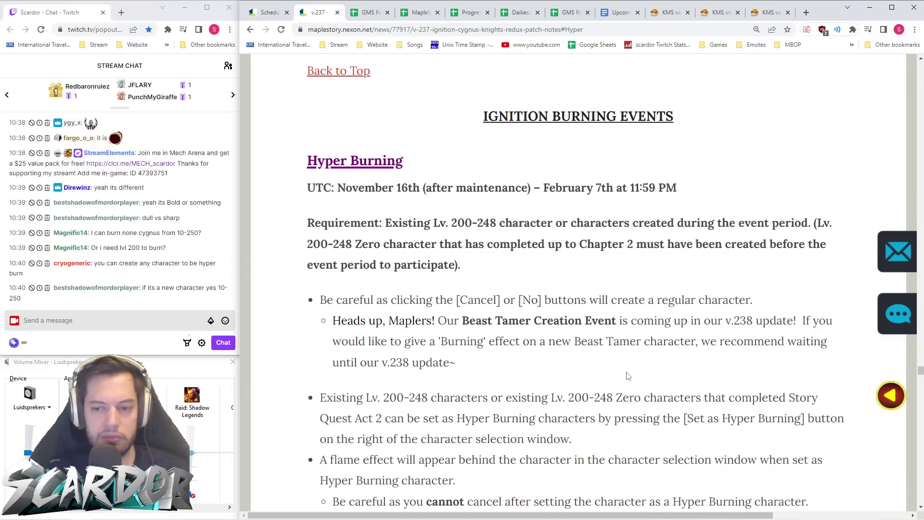
{"action": "scroll", "coordinate": [626, 376], "scroll_direction": "down", "scroll_amount": 10}
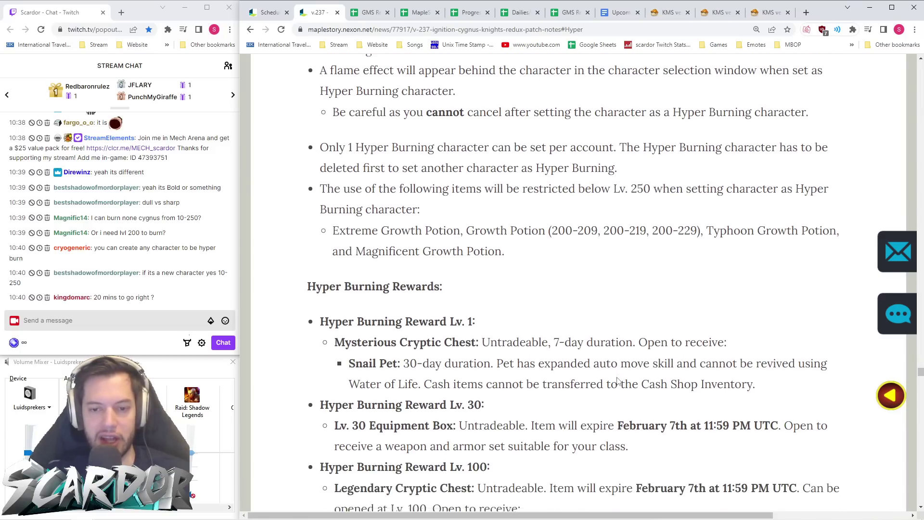
{"action": "scroll", "coordinate": [609, 378], "scroll_direction": "down", "scroll_amount": 2}
{"action": "scroll", "coordinate": [500, 309], "scroll_direction": "down", "scroll_amount": 2}
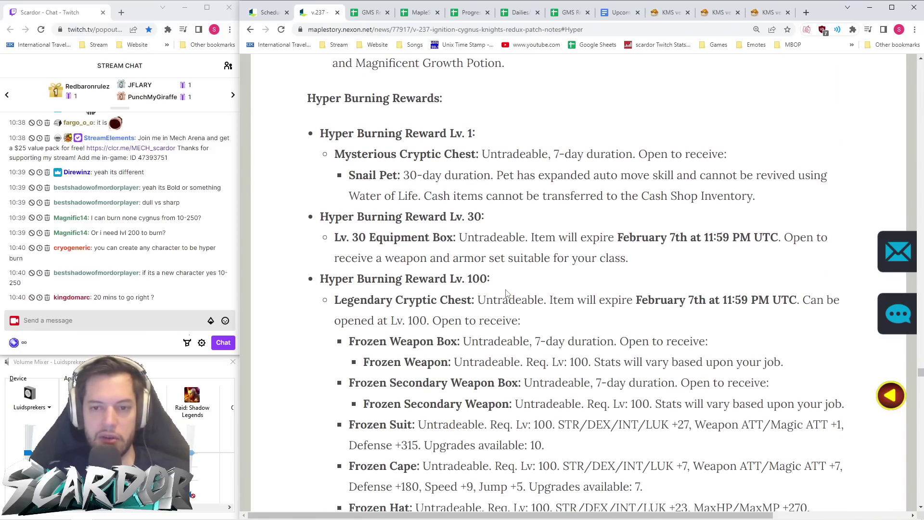
{"action": "scroll", "coordinate": [507, 294], "scroll_direction": "down", "scroll_amount": 2}
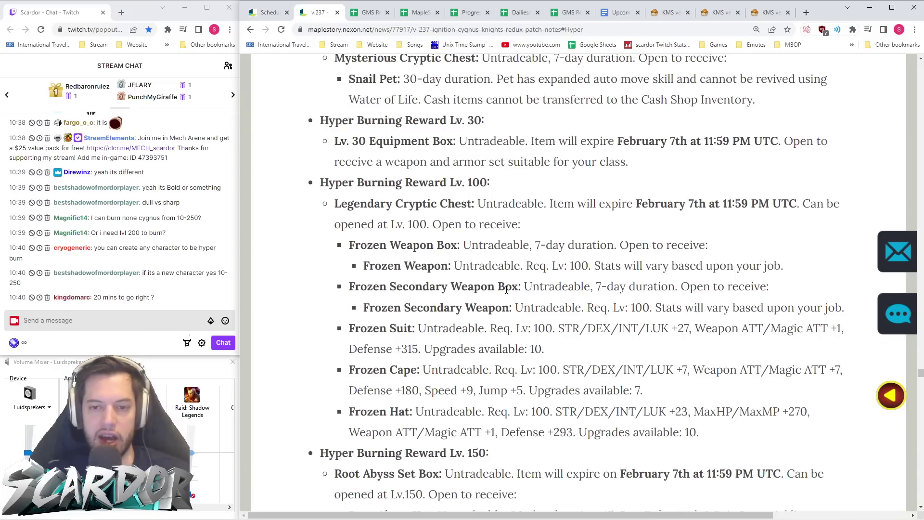
{"action": "scroll", "coordinate": [507, 290], "scroll_direction": "down", "scroll_amount": 1}
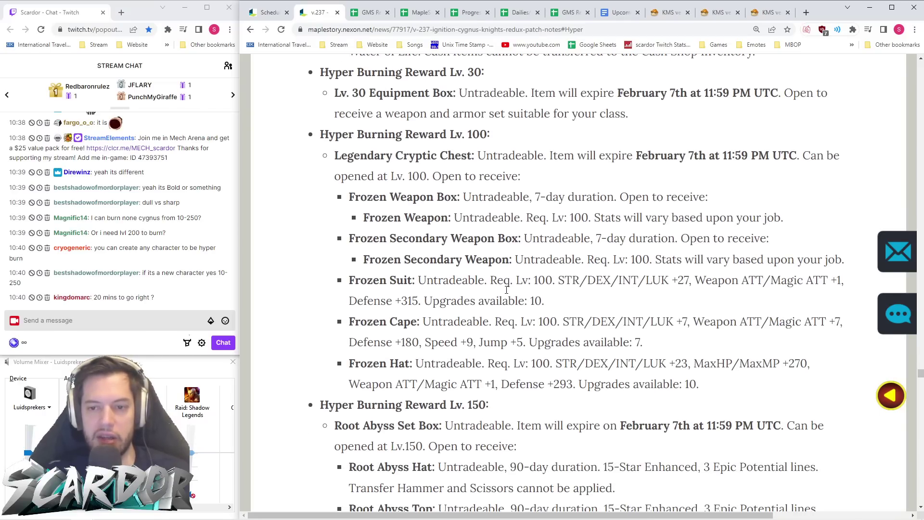
{"action": "scroll", "coordinate": [507, 294], "scroll_direction": "down", "scroll_amount": 1}
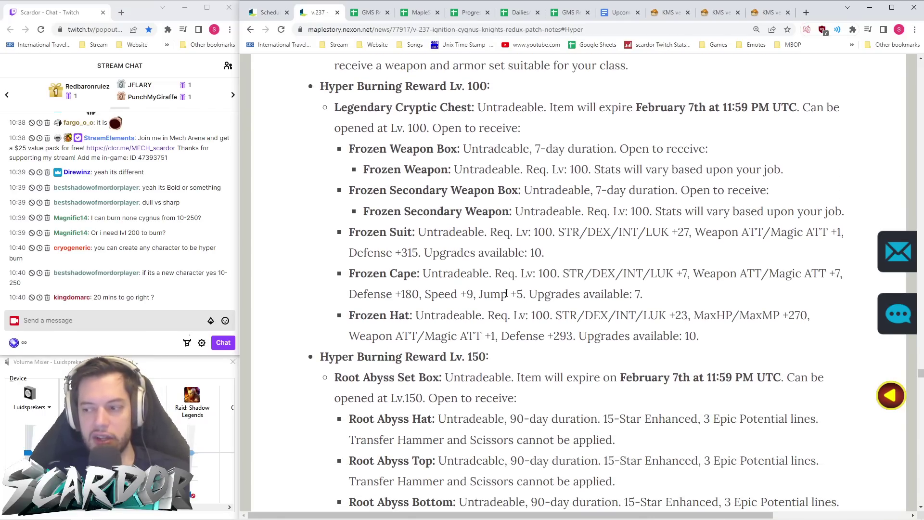
{"action": "scroll", "coordinate": [504, 295], "scroll_direction": "down", "scroll_amount": 1}
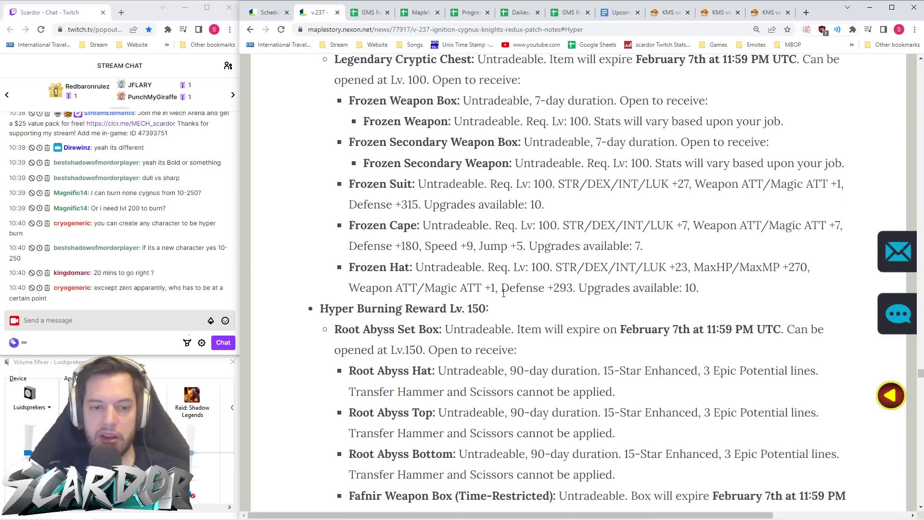
{"action": "scroll", "coordinate": [472, 287], "scroll_direction": "down", "scroll_amount": 2}
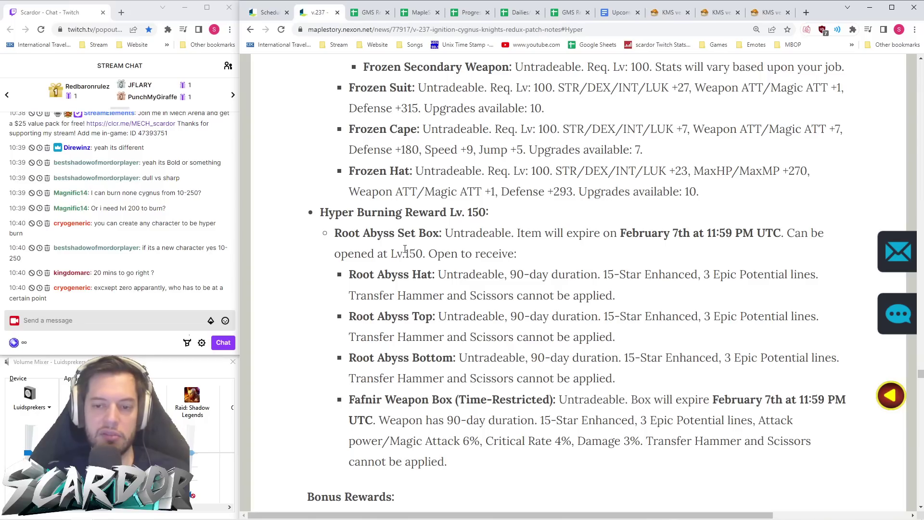
{"action": "scroll", "coordinate": [463, 275], "scroll_direction": "down", "scroll_amount": 2}
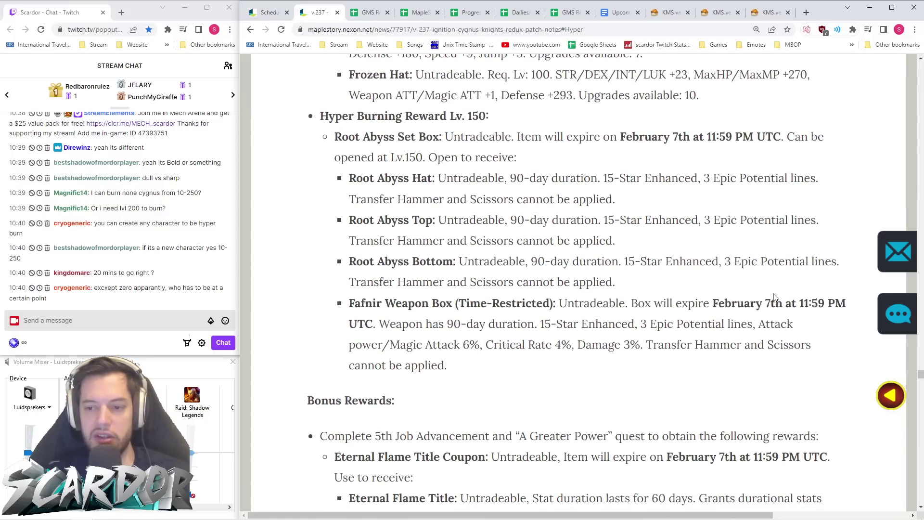
{"action": "left_click_drag", "start_coordinate": [458, 385], "coordinate": [496, 340]}
{"action": "left_click", "coordinate": [542, 360]}
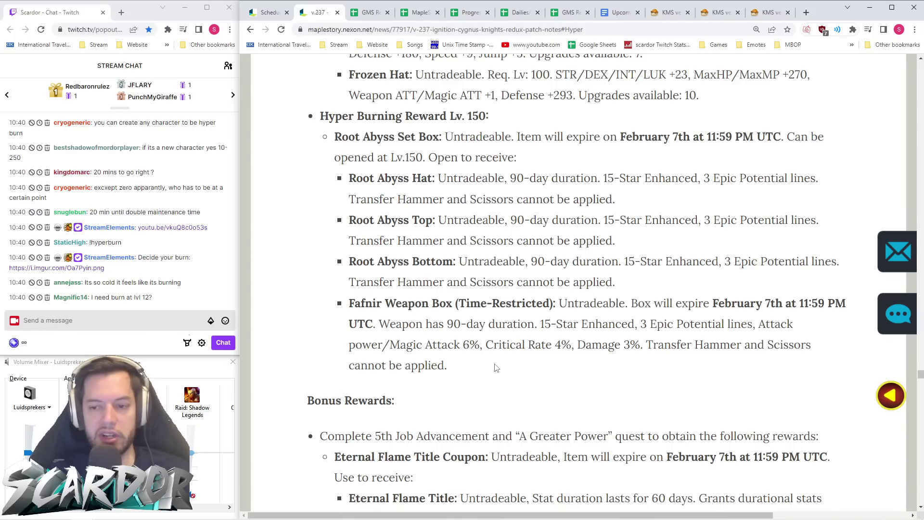
{"action": "scroll", "coordinate": [486, 365], "scroll_direction": "down", "scroll_amount": 3}
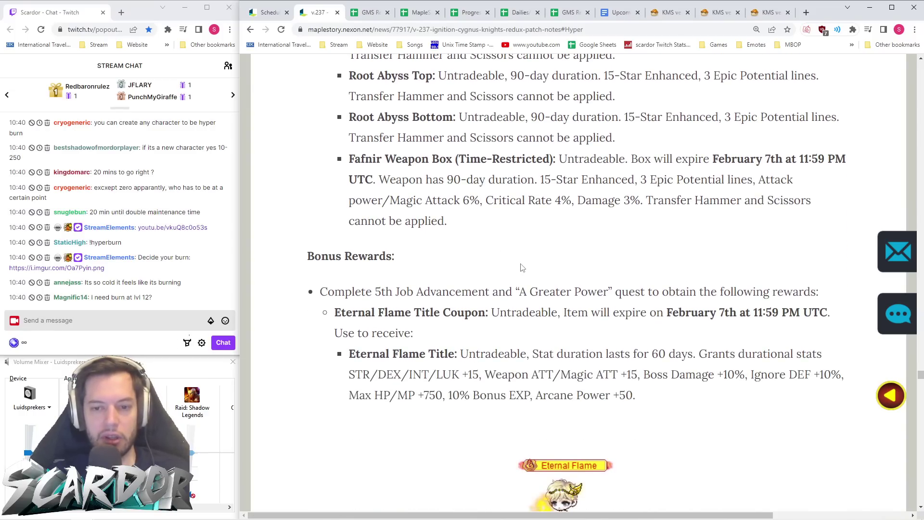
{"action": "scroll", "coordinate": [668, 135], "scroll_direction": "down", "scroll_amount": 1}
{"action": "left_click_drag", "start_coordinate": [711, 108], "coordinate": [846, 112]}
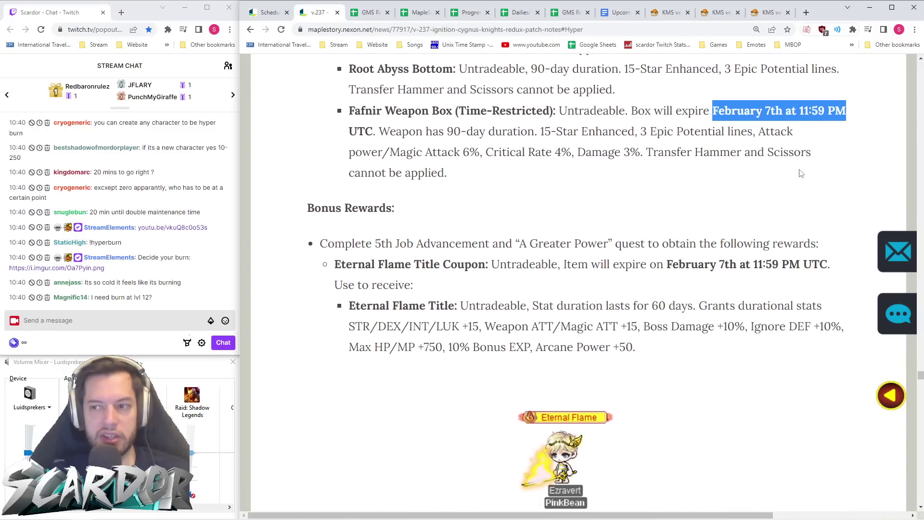
{"action": "left_click", "coordinate": [762, 193]}
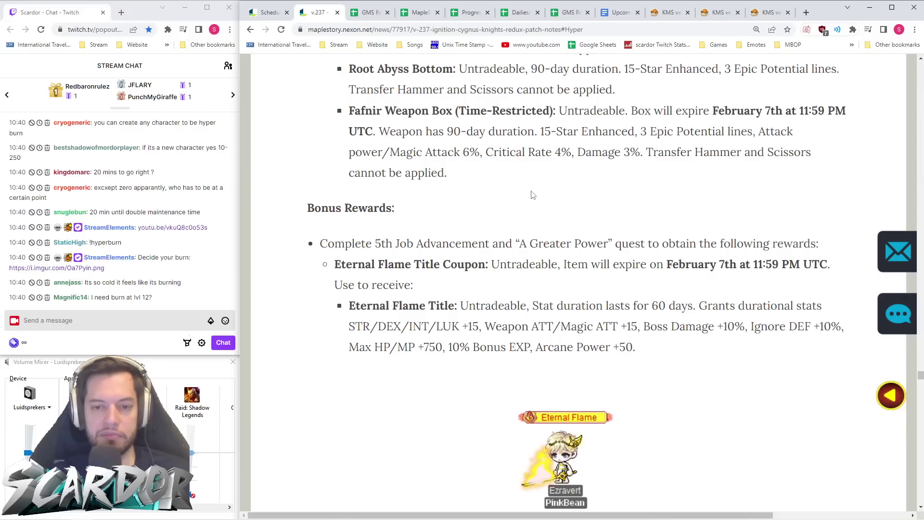
{"action": "scroll", "coordinate": [533, 194], "scroll_direction": "down", "scroll_amount": 2}
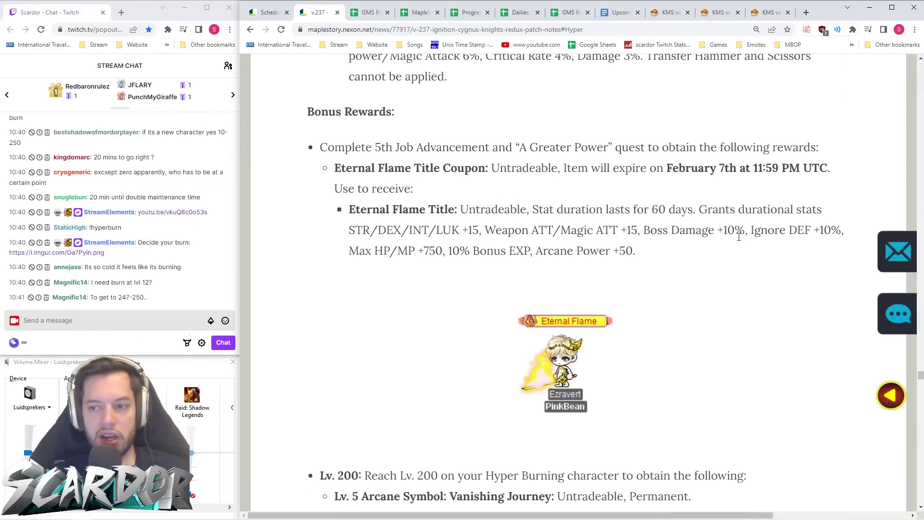
{"action": "left_click_drag", "start_coordinate": [435, 251], "coordinate": [555, 251]}
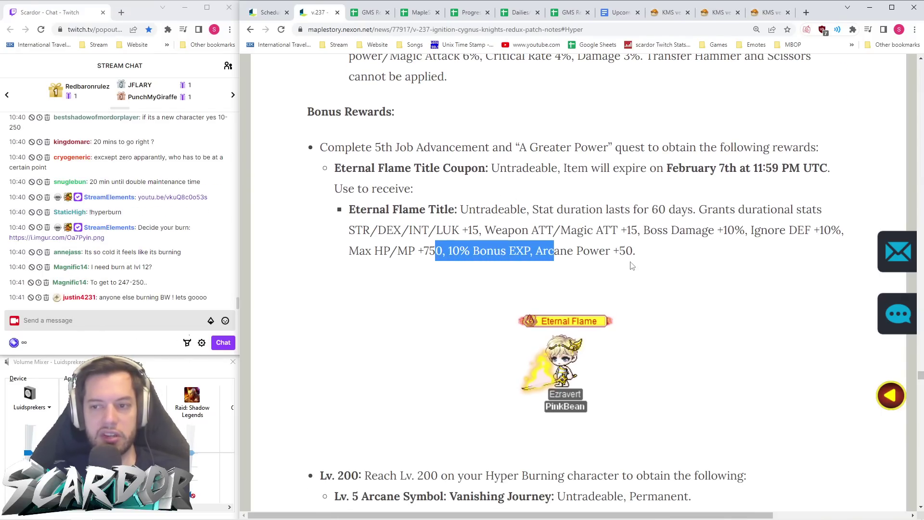
{"action": "left_click_drag", "start_coordinate": [631, 265], "coordinate": [692, 265]}
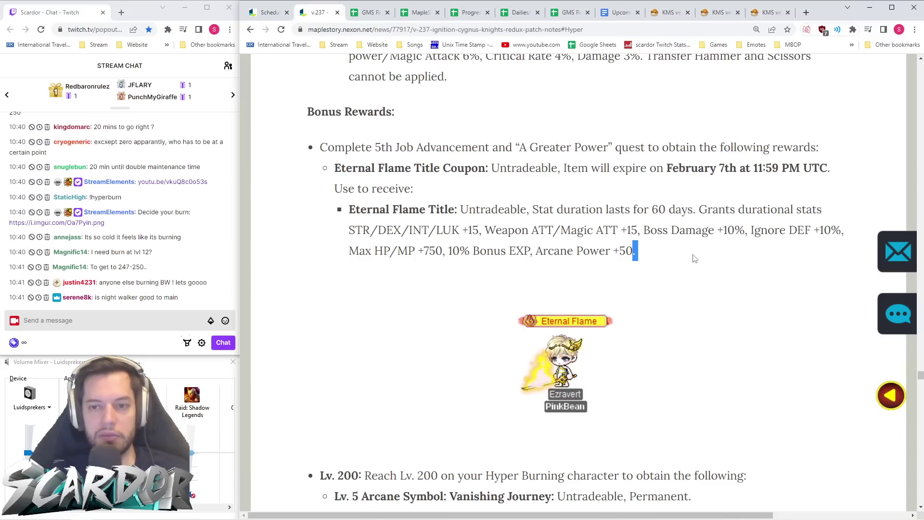
{"action": "scroll", "coordinate": [695, 259], "scroll_direction": "down", "scroll_amount": 3}
{"action": "scroll", "coordinate": [695, 259], "scroll_direction": "down", "scroll_amount": 3}
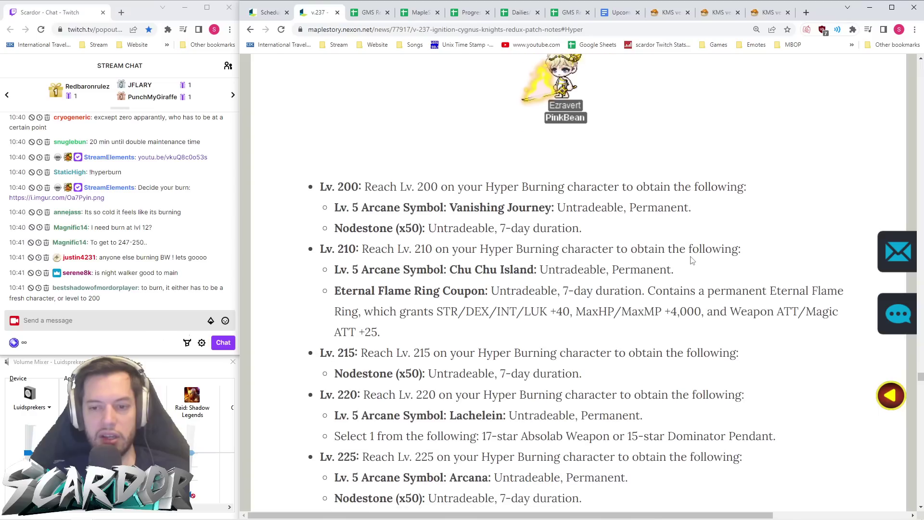
{"action": "scroll", "coordinate": [437, 187], "scroll_direction": "down", "scroll_amount": 1}
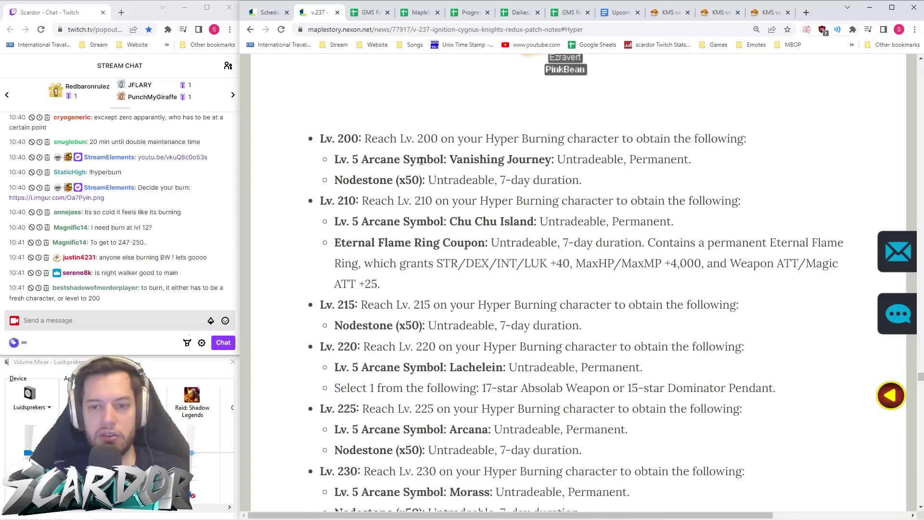
{"action": "scroll", "coordinate": [399, 154], "scroll_direction": "down", "scroll_amount": 2}
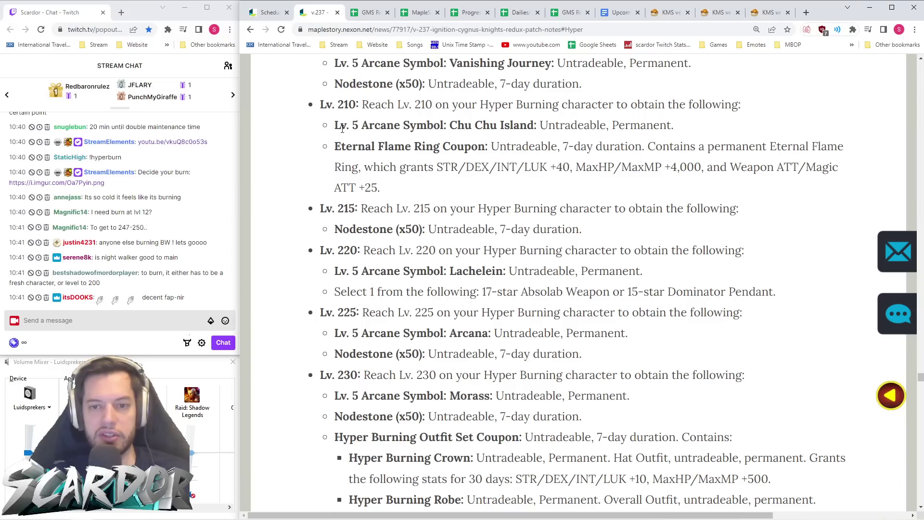
{"action": "scroll", "coordinate": [505, 149], "scroll_direction": "down", "scroll_amount": 1}
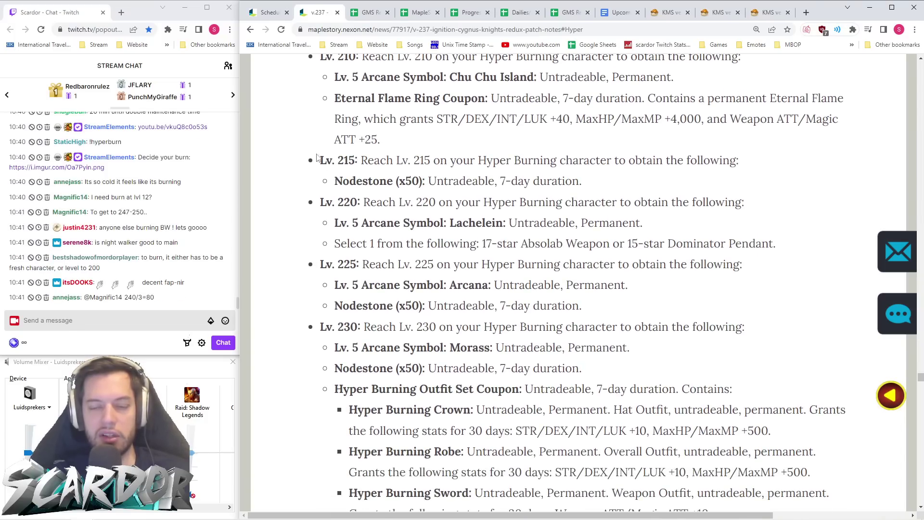
{"action": "scroll", "coordinate": [442, 176], "scroll_direction": "down", "scroll_amount": 1}
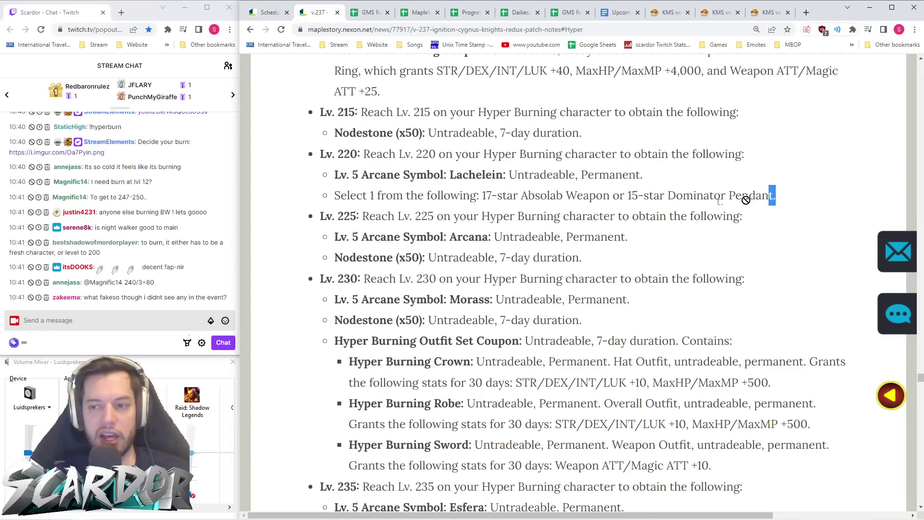
{"action": "left_click_drag", "start_coordinate": [609, 195], "coordinate": [469, 202]}
{"action": "left_click", "coordinate": [470, 201]}
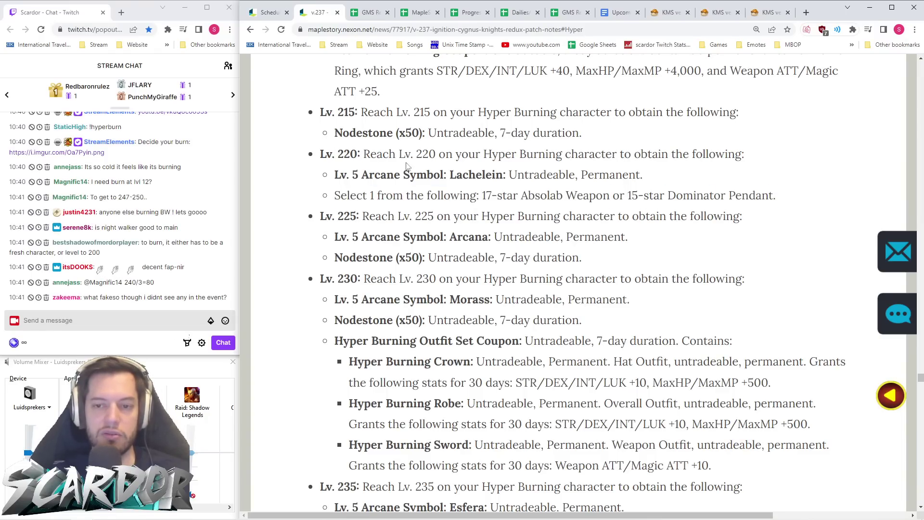
{"action": "scroll", "coordinate": [439, 180], "scroll_direction": "up", "scroll_amount": 7}
{"action": "scroll", "coordinate": [443, 181], "scroll_direction": "down", "scroll_amount": 3}
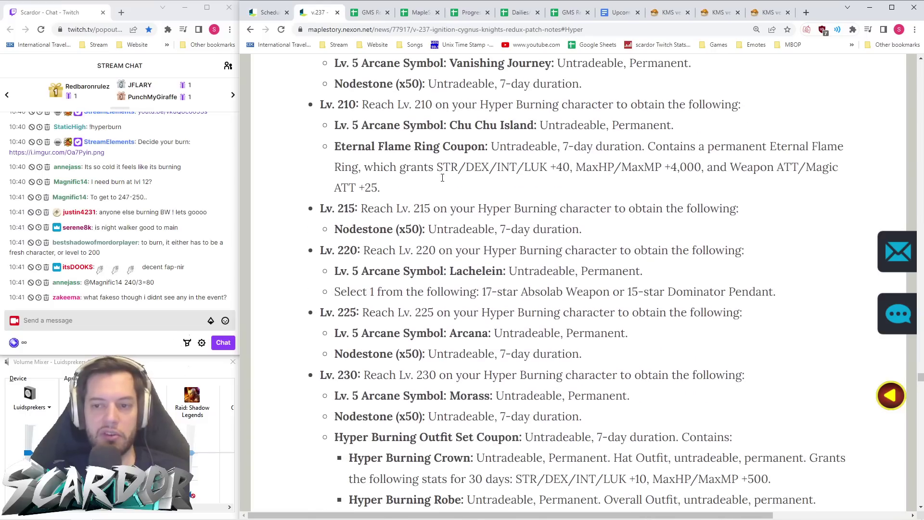
{"action": "scroll", "coordinate": [452, 184], "scroll_direction": "up", "scroll_amount": 6}
{"action": "scroll", "coordinate": [451, 184], "scroll_direction": "down", "scroll_amount": 7}
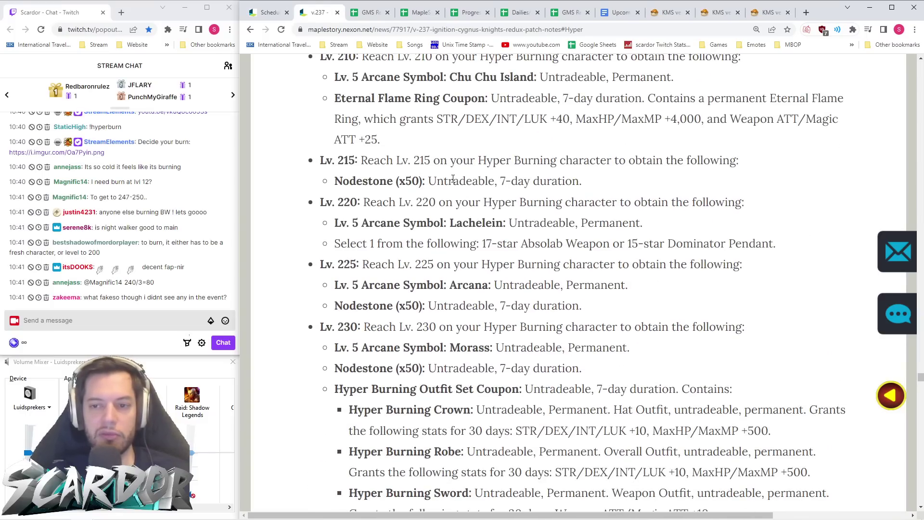
{"action": "scroll", "coordinate": [453, 177], "scroll_direction": "up", "scroll_amount": 2}
{"action": "scroll", "coordinate": [454, 177], "scroll_direction": "down", "scroll_amount": 3}
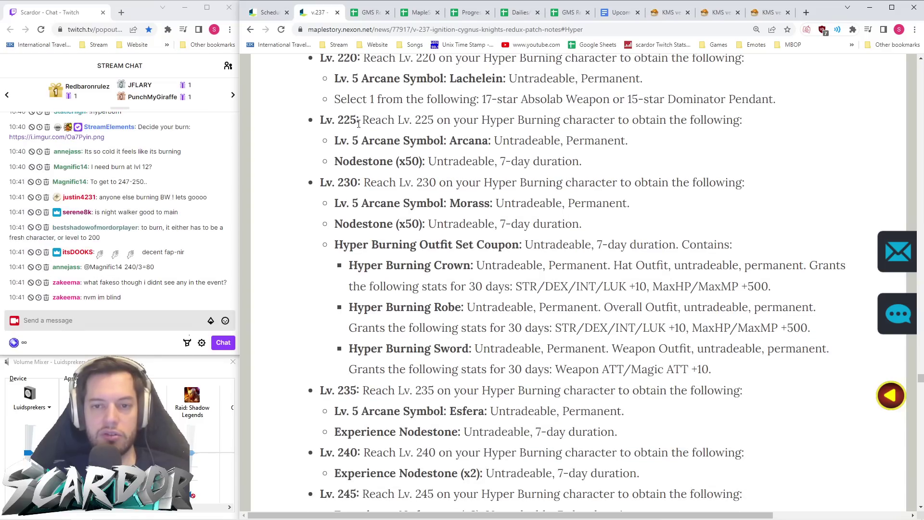
{"action": "scroll", "coordinate": [494, 138], "scroll_direction": "down", "scroll_amount": 1}
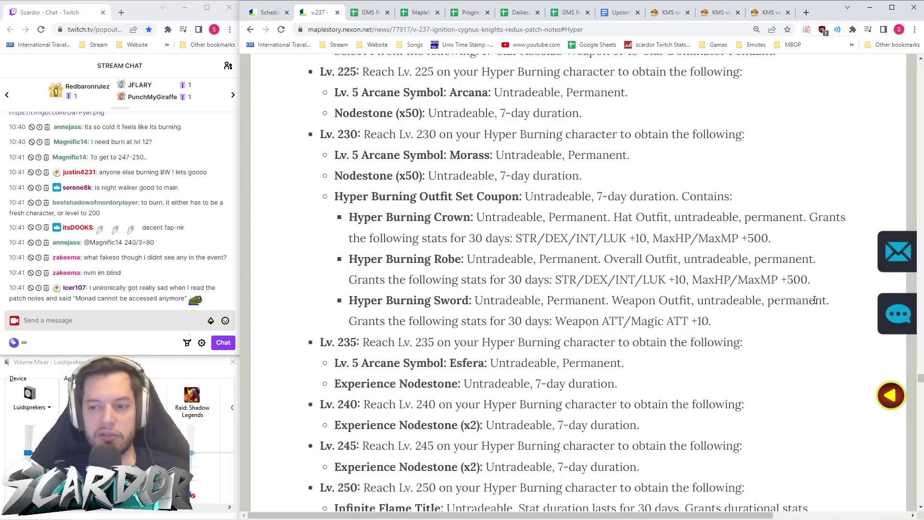
{"action": "left_click_drag", "start_coordinate": [834, 302], "coordinate": [351, 242]}
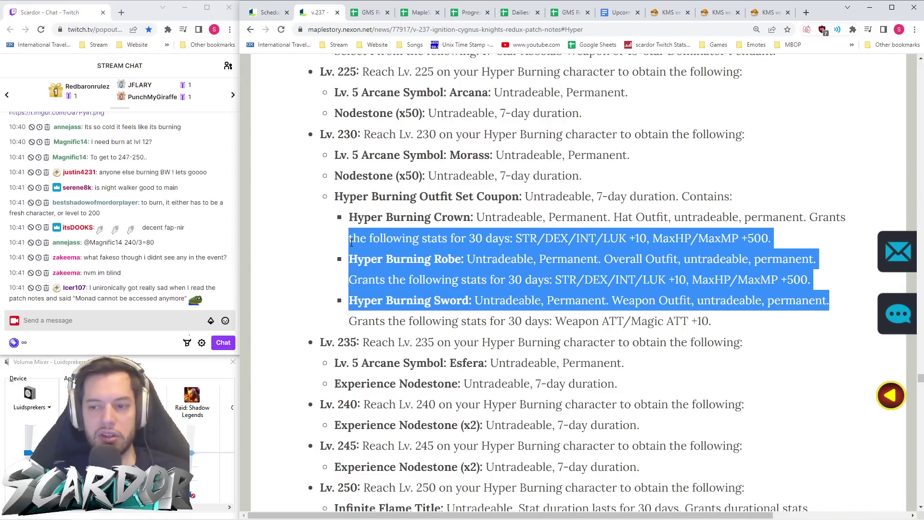
{"action": "left_click", "coordinate": [544, 272]}
{"action": "mouse_move", "coordinate": [737, 322]}
{"action": "left_mouse_down"}
{"action": "mouse_move", "coordinate": [351, 237]}
{"action": "mouse_move", "coordinate": [357, 225]}
{"action": "left_mouse_up"}
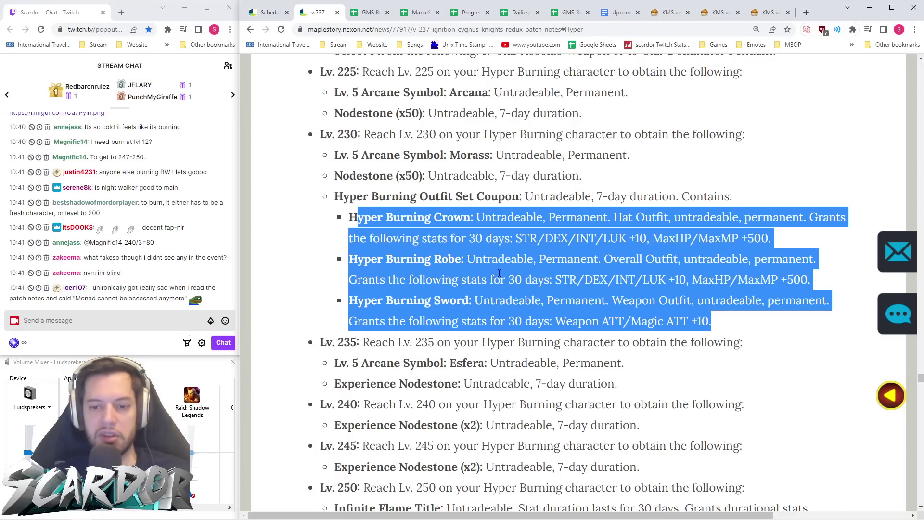
{"action": "left_click", "coordinate": [488, 255]}
{"action": "scroll", "coordinate": [489, 255], "scroll_direction": "down", "scroll_amount": 4}
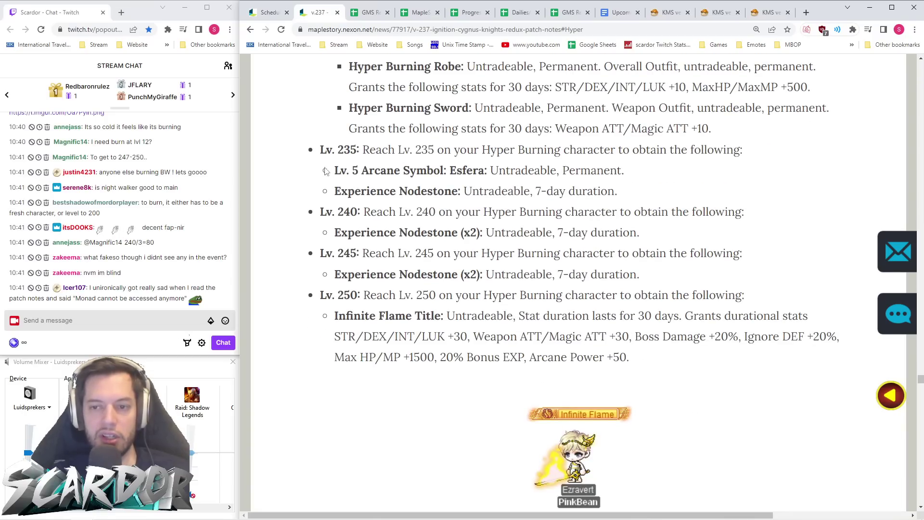
{"action": "left_click_drag", "start_coordinate": [319, 176], "coordinate": [650, 199]}
{"action": "left_click", "coordinate": [392, 191]}
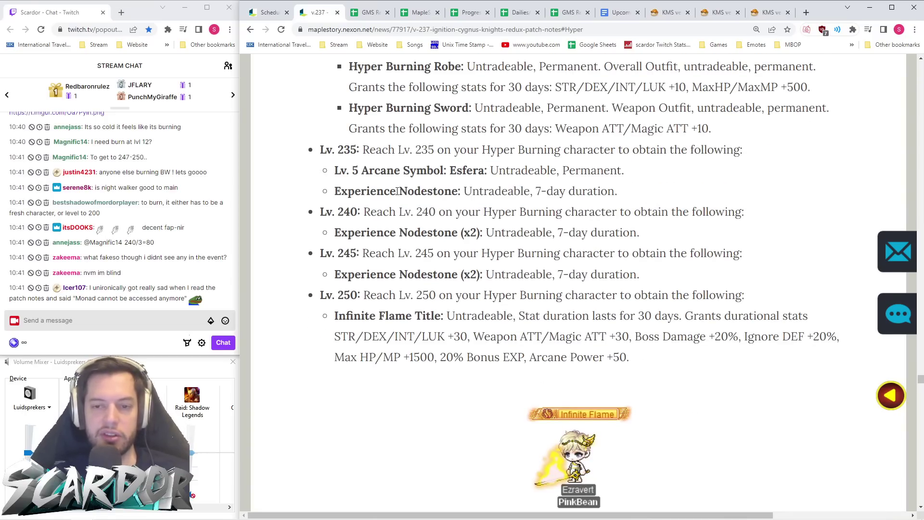
{"action": "left_click_drag", "start_coordinate": [472, 193], "coordinate": [335, 192]}
{"action": "left_click", "coordinate": [445, 207]}
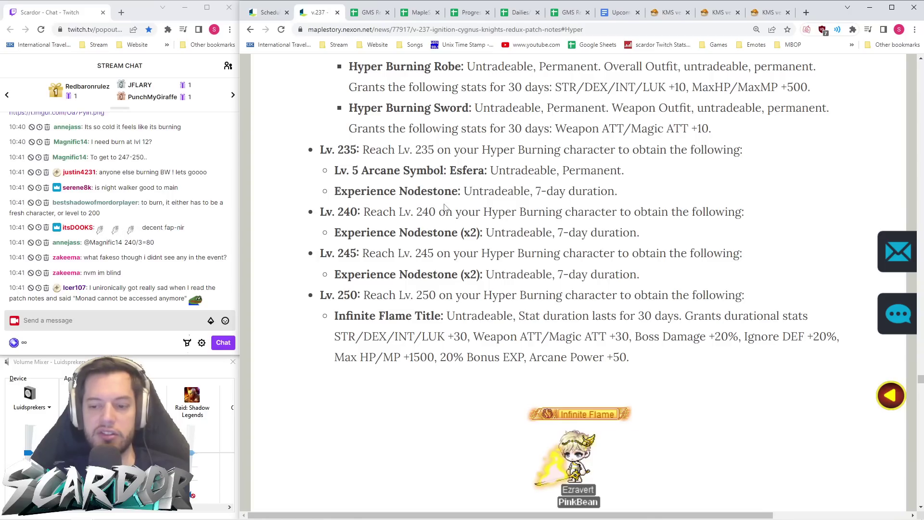
{"action": "scroll", "coordinate": [468, 197], "scroll_direction": "down", "scroll_amount": 2}
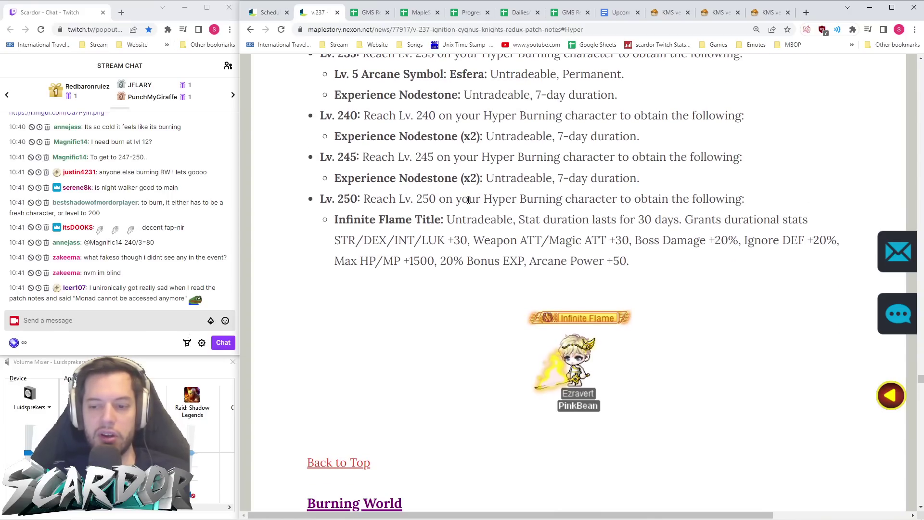
{"action": "scroll", "coordinate": [469, 200], "scroll_direction": "up", "scroll_amount": 15}
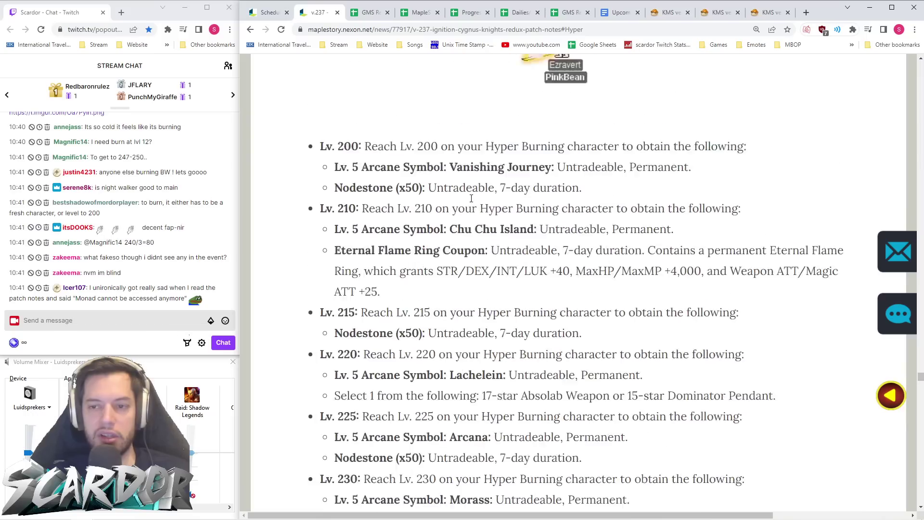
{"action": "scroll", "coordinate": [531, 170], "scroll_direction": "down", "scroll_amount": 8}
{"action": "scroll", "coordinate": [584, 139], "scroll_direction": "down", "scroll_amount": 5}
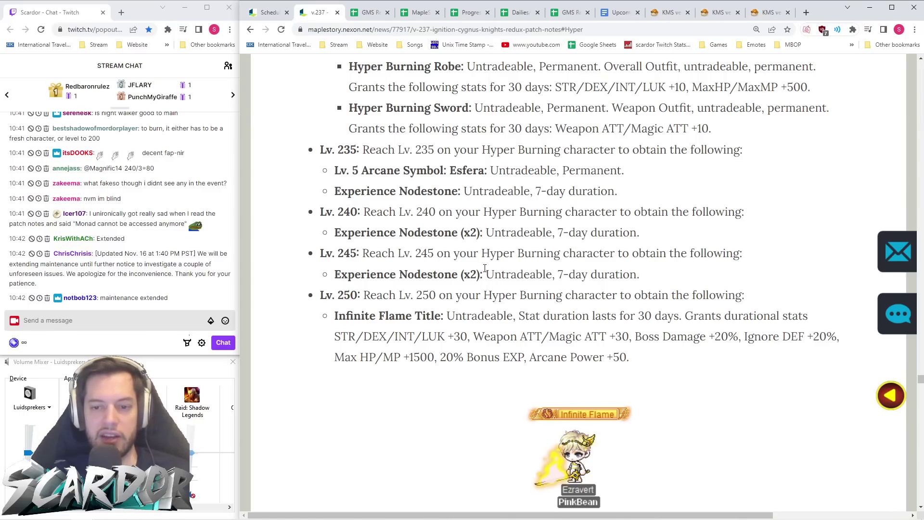
{"action": "scroll", "coordinate": [470, 282], "scroll_direction": "down", "scroll_amount": 1}
{"action": "scroll", "coordinate": [470, 282], "scroll_direction": "down", "scroll_amount": 1}
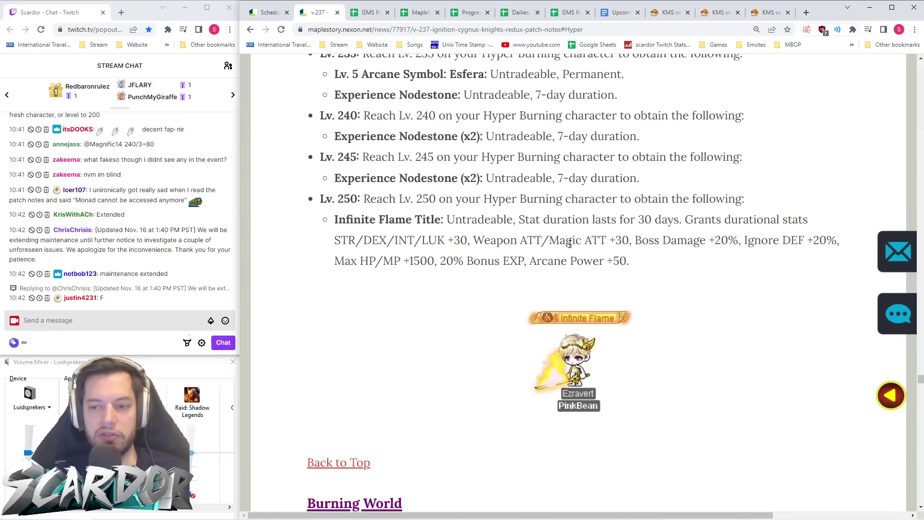
{"action": "left_click_drag", "start_coordinate": [632, 262], "coordinate": [320, 199]}
{"action": "left_click", "coordinate": [320, 200]}
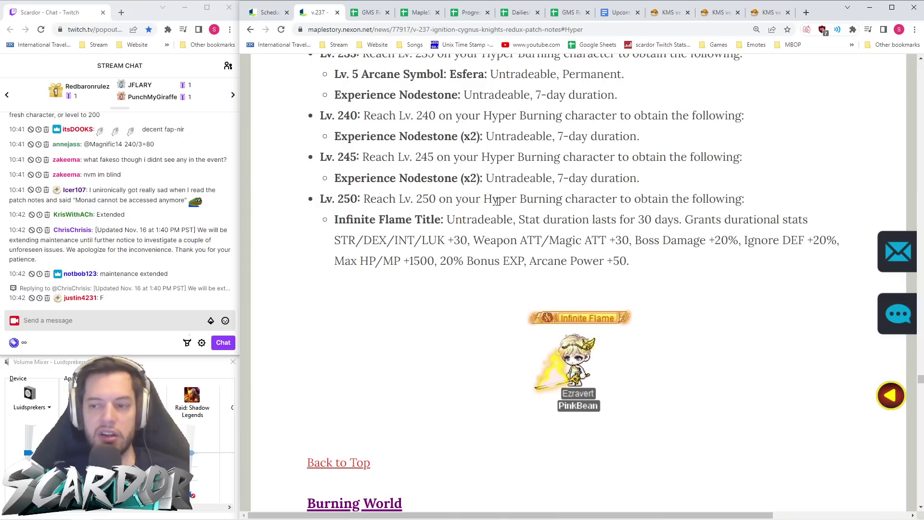
{"action": "left_click_drag", "start_coordinate": [440, 261], "coordinate": [525, 262]}
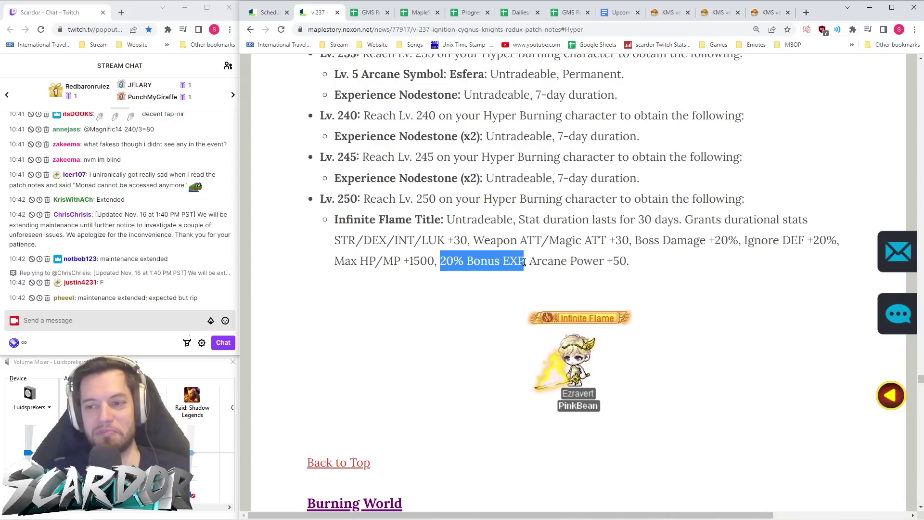
{"action": "left_click", "coordinate": [664, 213]}
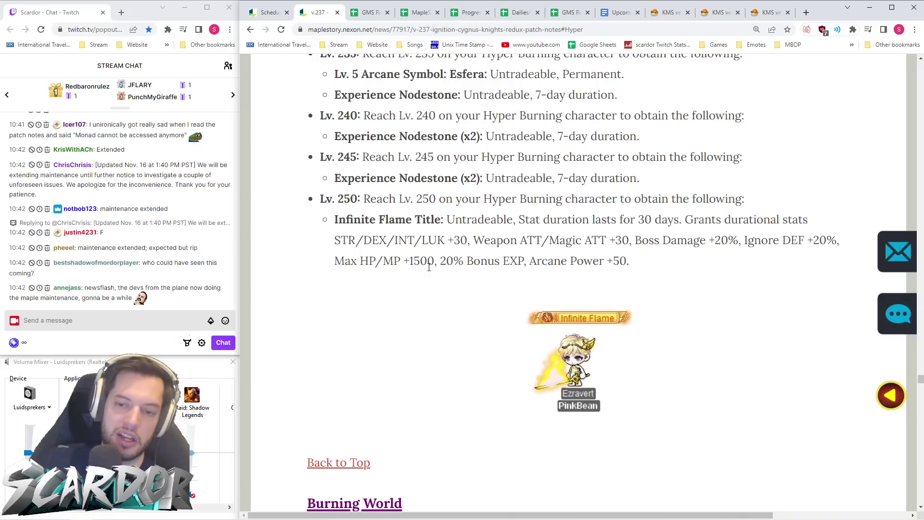
{"action": "left_click_drag", "start_coordinate": [655, 259], "coordinate": [527, 261]}
{"action": "left_click", "coordinate": [539, 267]}
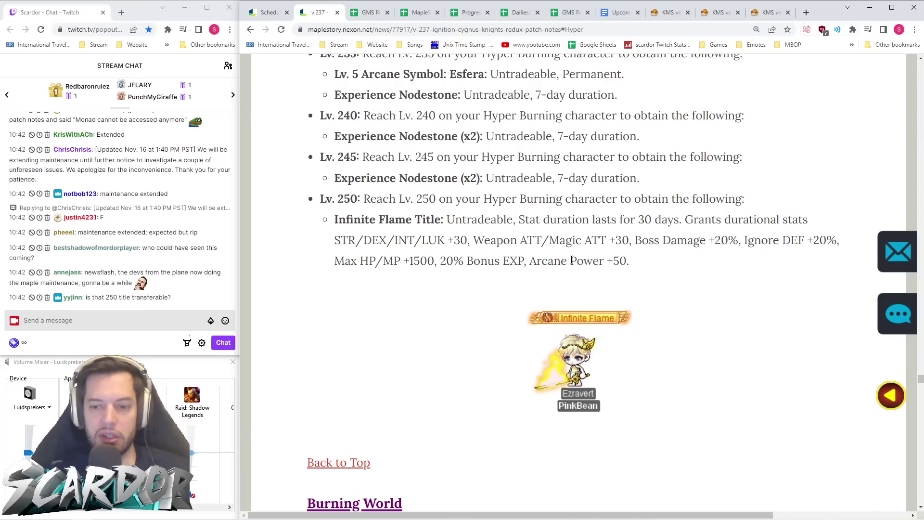
{"action": "double_click", "coordinate": [460, 220]}
{"action": "left_click_drag", "start_coordinate": [468, 220], "coordinate": [513, 220]}
{"action": "left_click", "coordinate": [448, 223]}
{"action": "left_click", "coordinate": [514, 221]}
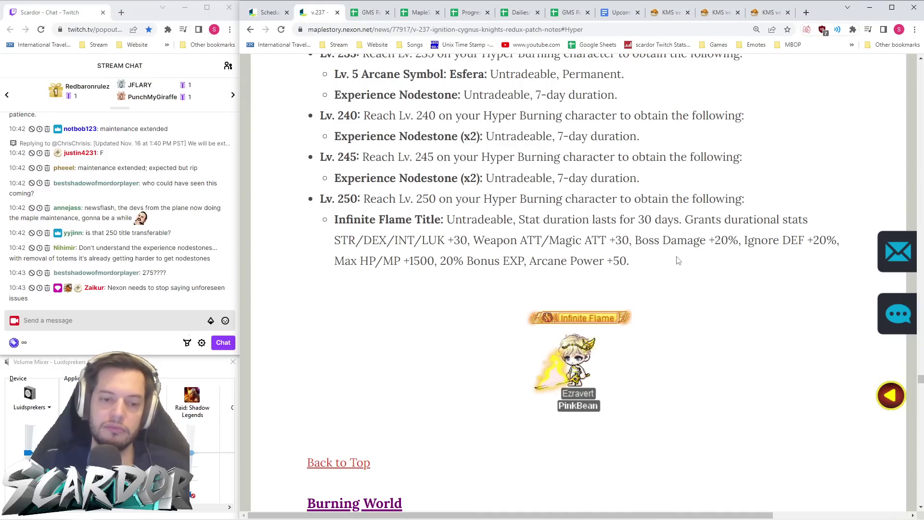
{"action": "scroll", "coordinate": [660, 250], "scroll_direction": "down", "scroll_amount": 3}
- Use Back to Top and scroll to the Ignition Burning Events entries in the contents
{"action": "scroll", "coordinate": [577, 274], "scroll_direction": "down", "scroll_amount": 1}
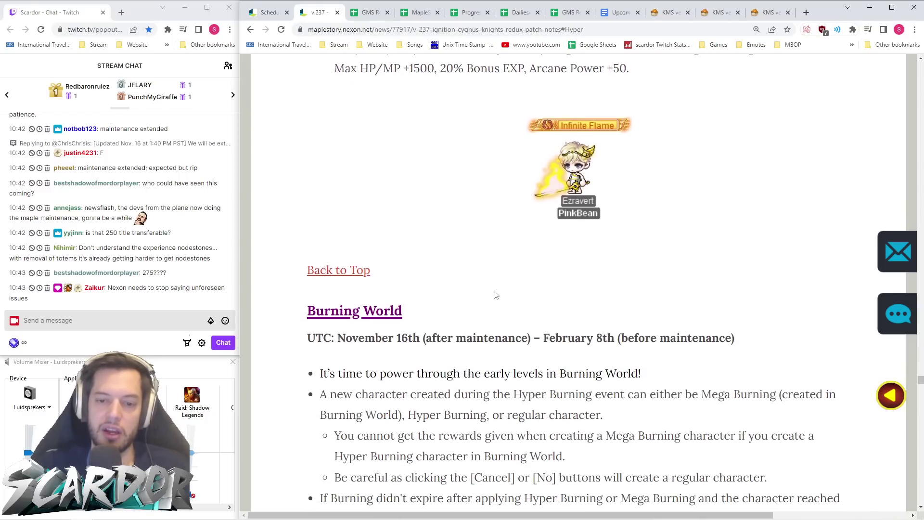
{"action": "left_click", "coordinate": [338, 270]}
{"action": "scroll", "coordinate": [434, 217], "scroll_direction": "down", "scroll_amount": 9}
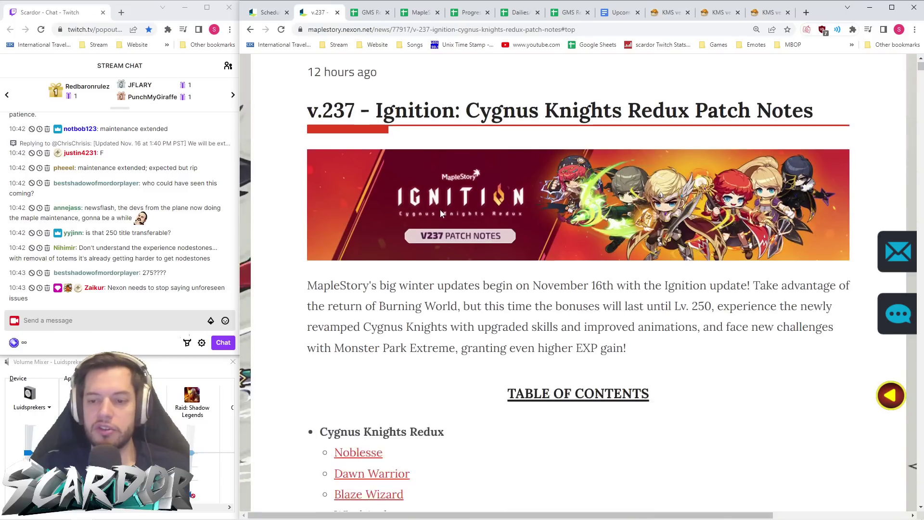
{"action": "scroll", "coordinate": [441, 214], "scroll_direction": "down", "scroll_amount": 7}
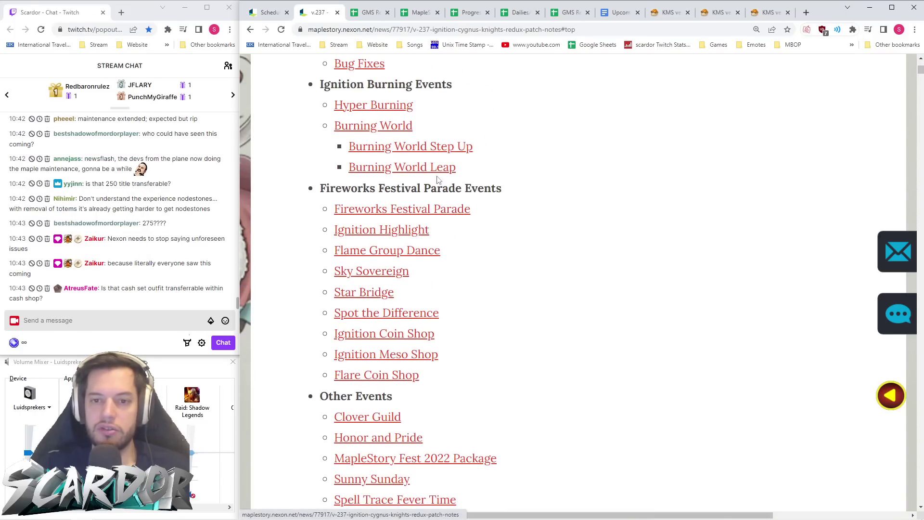
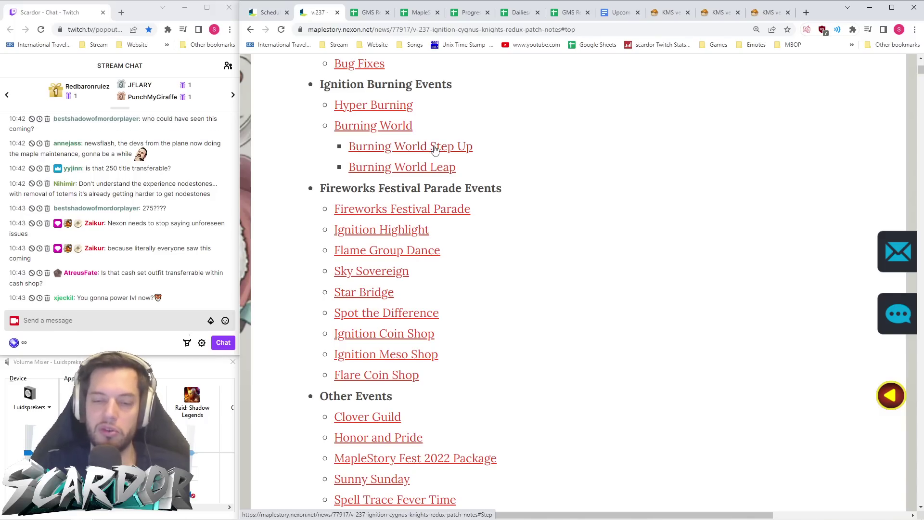
- Read the Burning World section of the v.237 patch notes, including its Burning skill bonuses
{"action": "left_click", "coordinate": [392, 128]}
{"action": "left_click", "coordinate": [413, 30]}
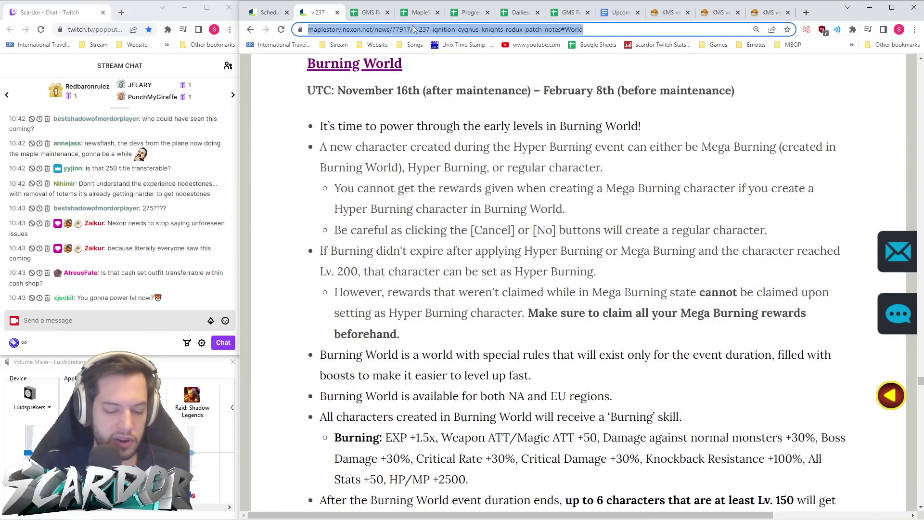
{"action": "scroll", "coordinate": [524, 214], "scroll_direction": "up", "scroll_amount": 1}
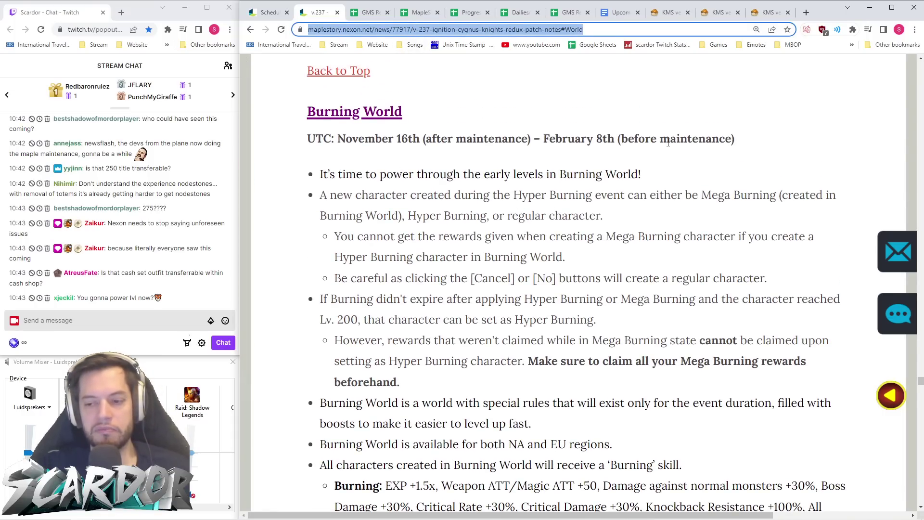
{"action": "scroll", "coordinate": [668, 140], "scroll_direction": "down", "scroll_amount": 5}
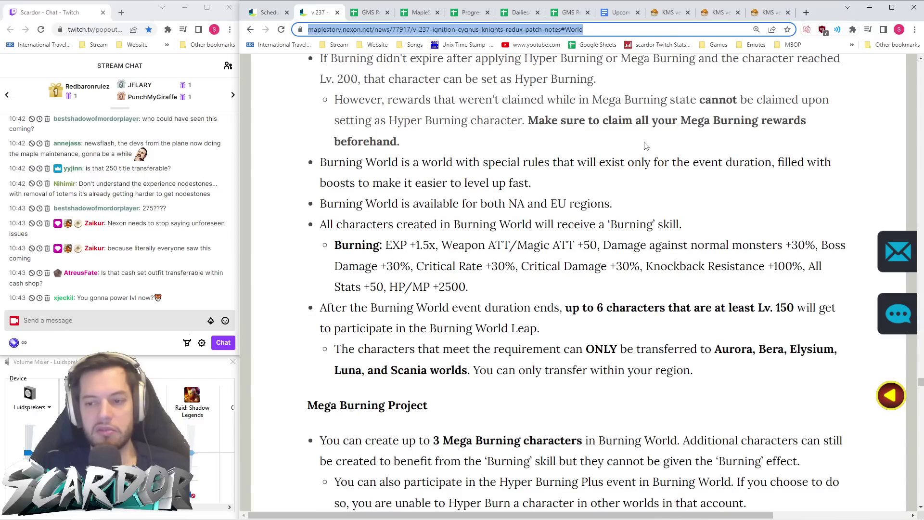
{"action": "scroll", "coordinate": [645, 145], "scroll_direction": "down", "scroll_amount": 3}
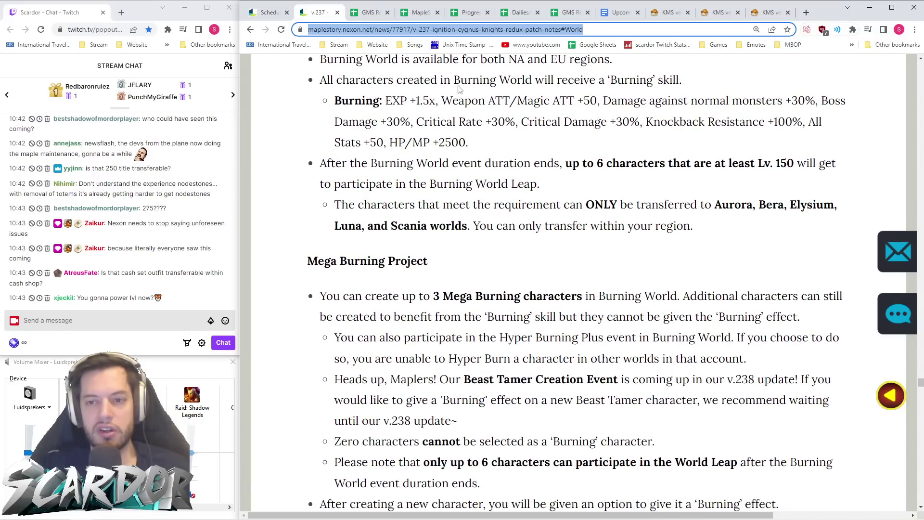
{"action": "left_click_drag", "start_coordinate": [518, 160], "coordinate": [322, 112]}
{"action": "left_click", "coordinate": [525, 146]}
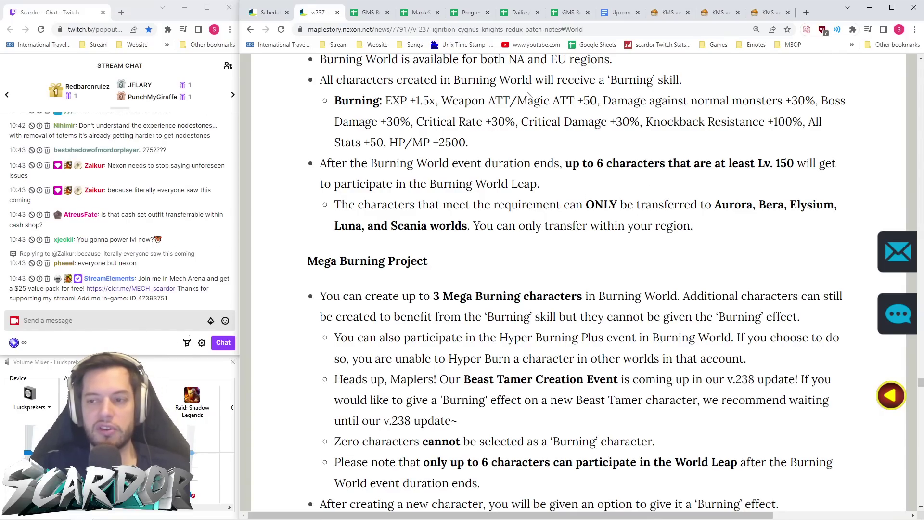
- Review the list of transferable worlds in the Burning World section
{"action": "scroll", "coordinate": [530, 92], "scroll_direction": "down", "scroll_amount": 1}
{"action": "double_click", "coordinate": [674, 179]}
{"action": "left_click_drag", "start_coordinate": [631, 182], "coordinate": [710, 160]}
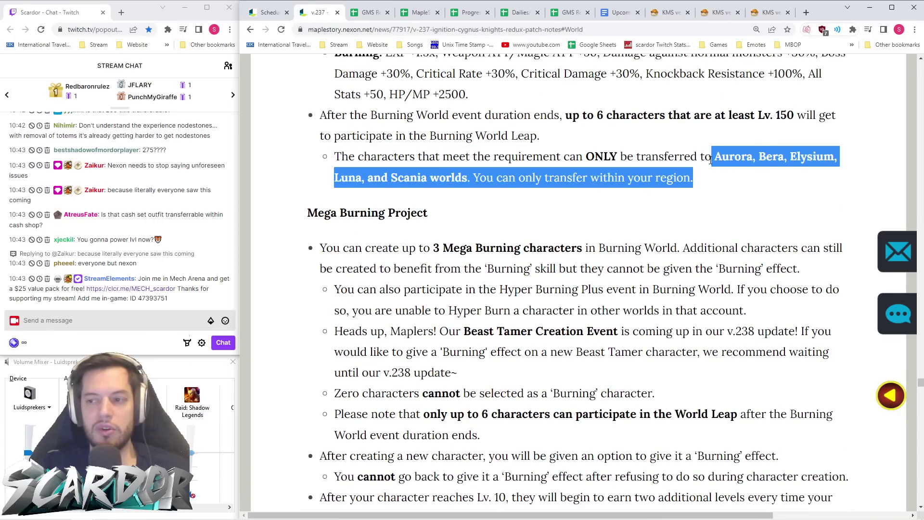
{"action": "left_click", "coordinate": [709, 191]}
{"action": "scroll", "coordinate": [711, 191], "scroll_direction": "down", "scroll_amount": 8}
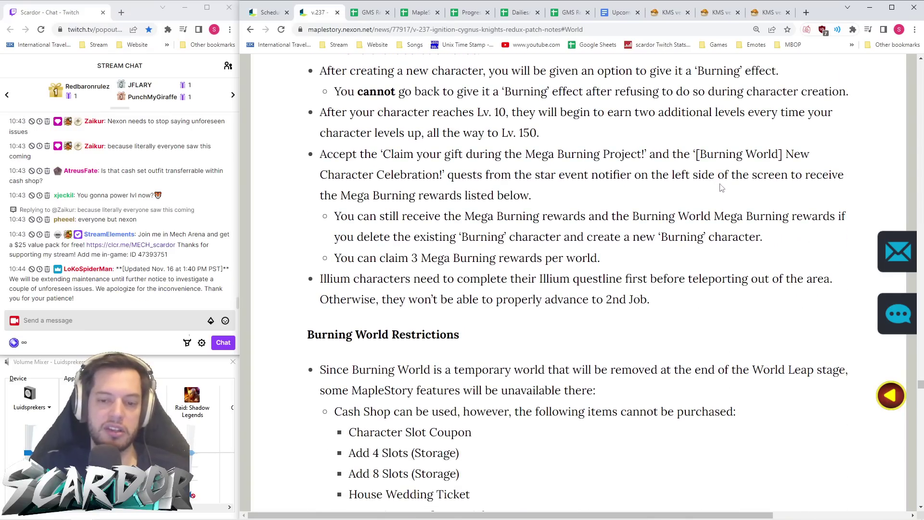
{"action": "scroll", "coordinate": [715, 187], "scroll_direction": "up", "scroll_amount": 20}
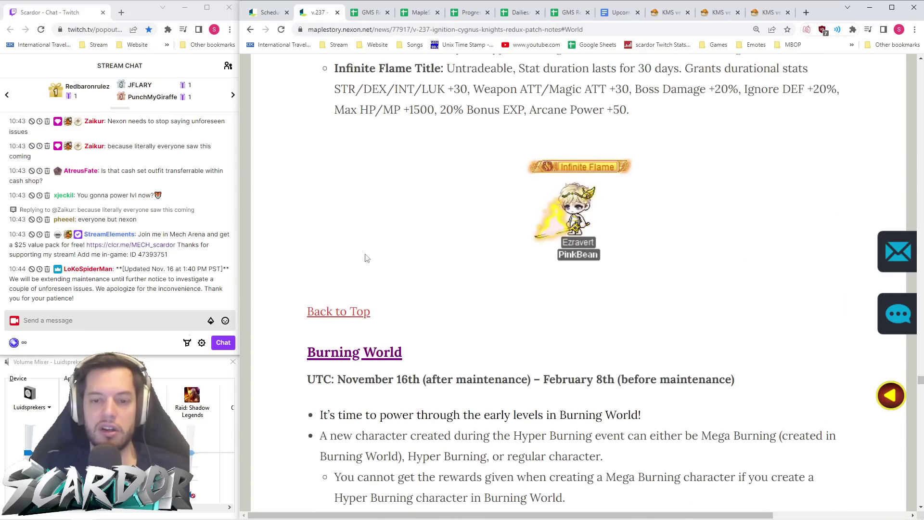
- Compare the Burning World and Burning World Leap sections from the table of contents
{"action": "left_click", "coordinate": [343, 314]}
{"action": "scroll", "coordinate": [486, 186], "scroll_direction": "down", "scroll_amount": 12}
{"action": "scroll", "coordinate": [483, 186], "scroll_direction": "down", "scroll_amount": 4}
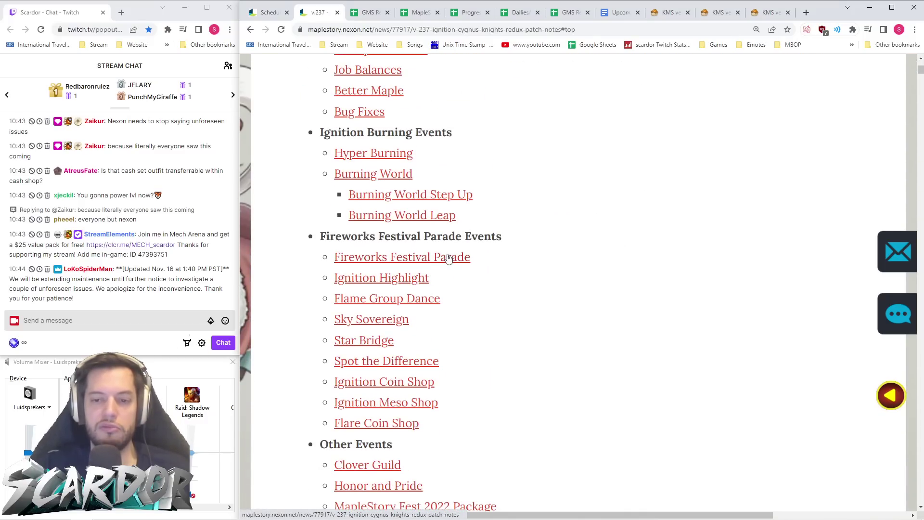
{"action": "left_click", "coordinate": [437, 220]}
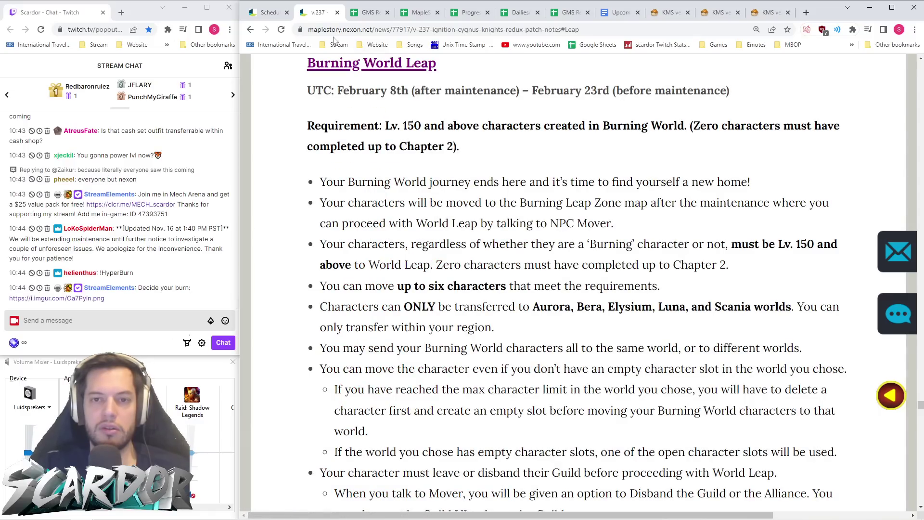
{"action": "left_click", "coordinate": [250, 30]}
{"action": "left_click", "coordinate": [382, 179]}
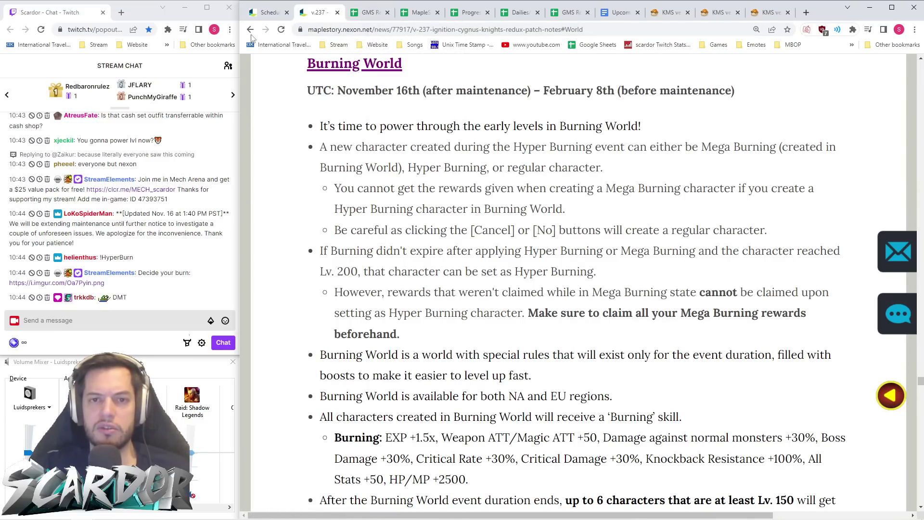
{"action": "left_click", "coordinate": [251, 30]}
{"action": "left_click", "coordinate": [396, 216]}
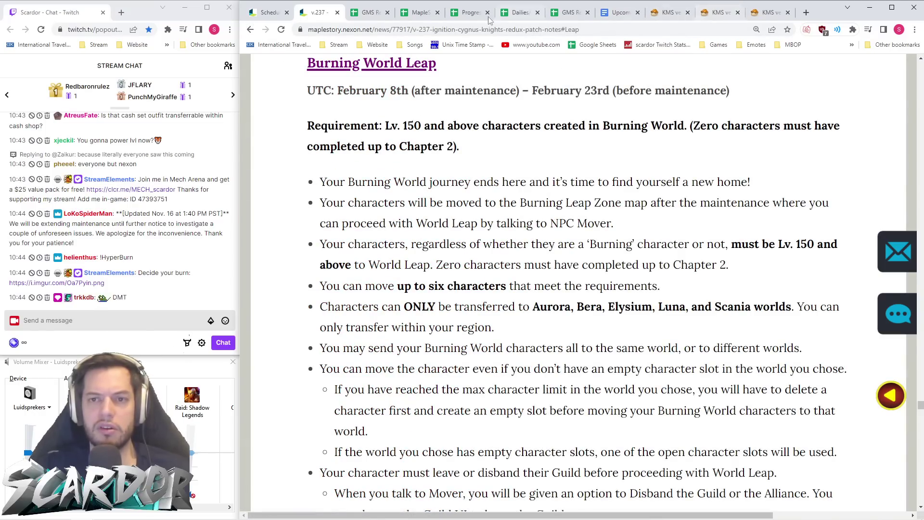
- Recheck the Burning World Leap section, then return to the GMS events spreadsheet
{"action": "left_click", "coordinate": [365, 15]}
{"action": "left_click", "coordinate": [315, 13]}
{"action": "left_click", "coordinate": [250, 30]}
{"action": "left_click", "coordinate": [266, 29]}
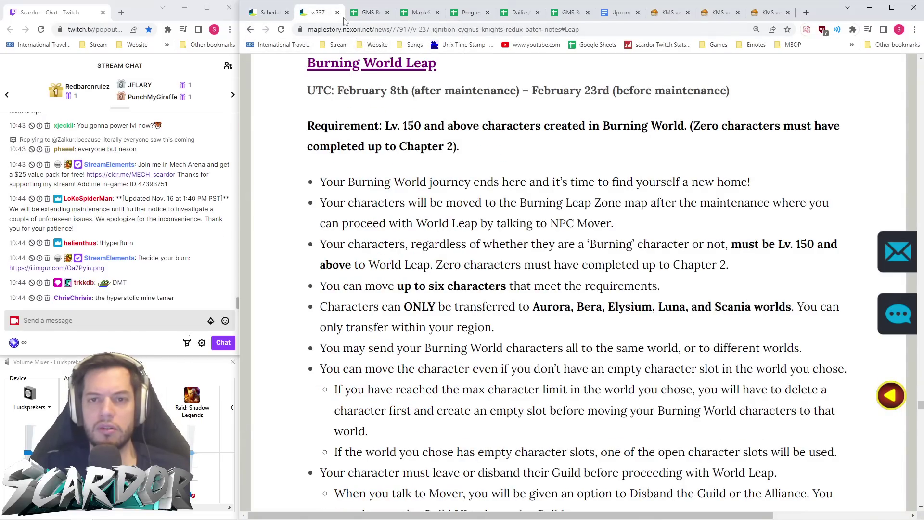
{"action": "left_click", "coordinate": [367, 13]}
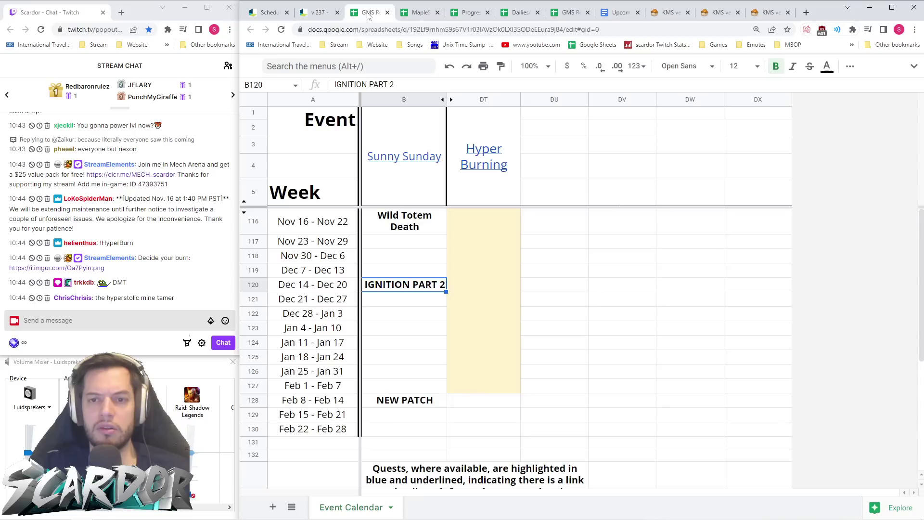
- Merge DU116:DU127 for the Nov 16 – Feb 7 weeks and fill it light yellow
{"action": "left_click", "coordinate": [542, 228]}
{"action": "left_click_drag", "start_coordinate": [543, 227], "coordinate": [557, 388]}
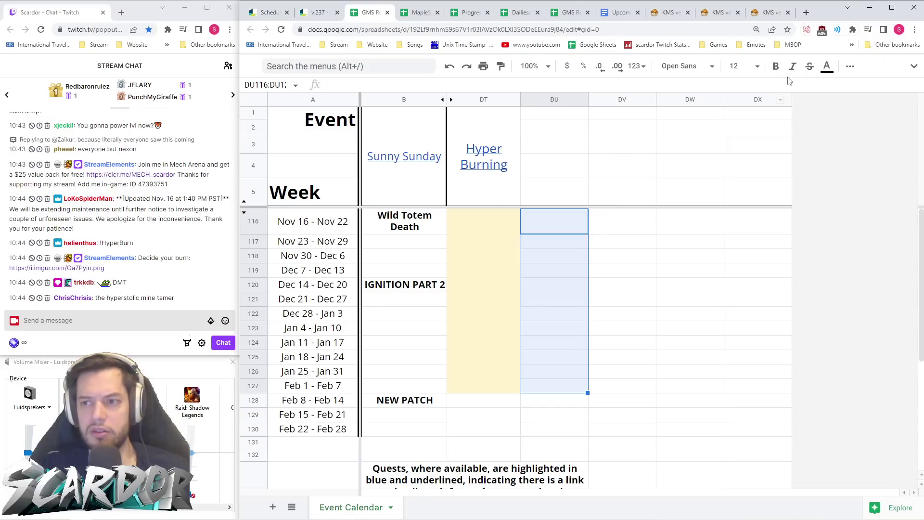
{"action": "left_click", "coordinate": [850, 66]}
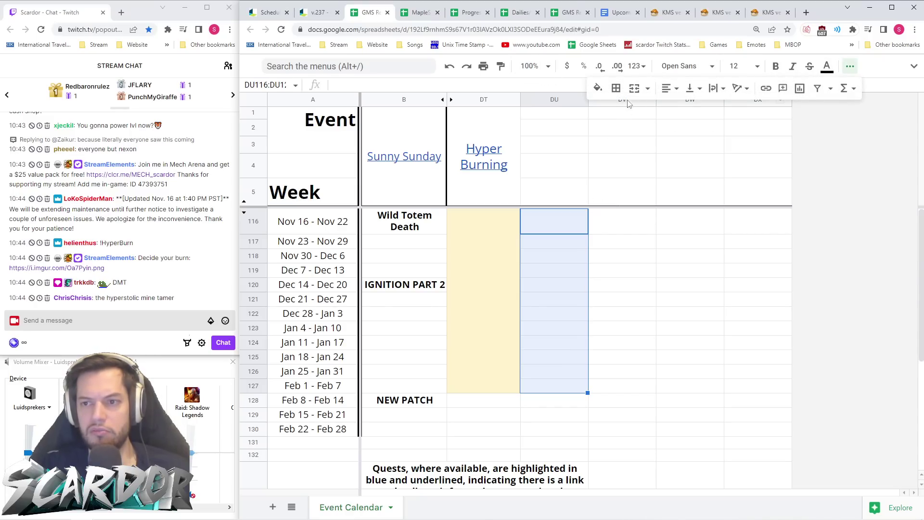
{"action": "left_click", "coordinate": [617, 88]}
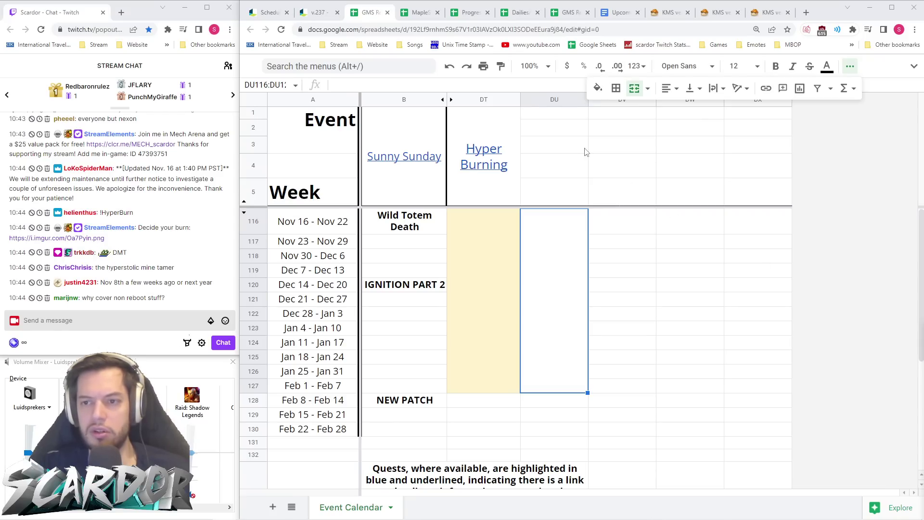
{"action": "left_click", "coordinate": [598, 88]}
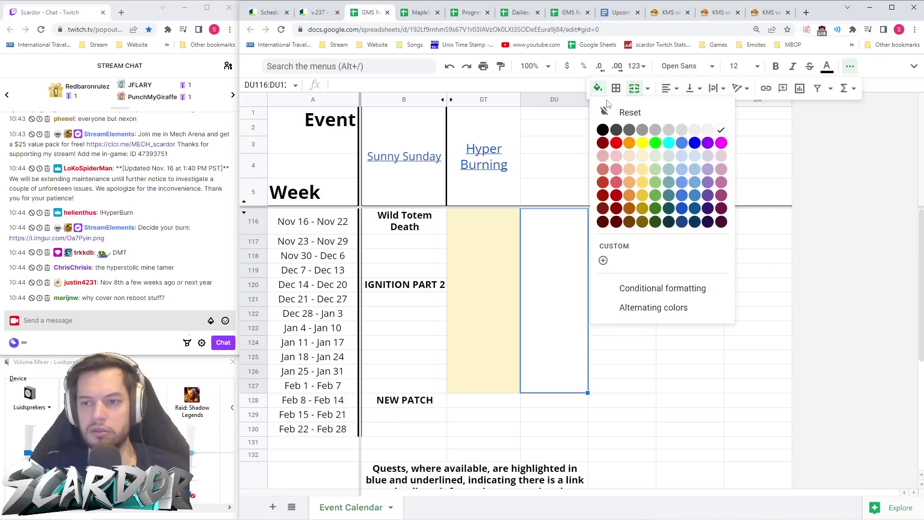
{"action": "left_click", "coordinate": [643, 176]}
- Merge DU1:DU5 and title the new column 'Burning World + Leap'
{"action": "left_click_drag", "start_coordinate": [544, 192], "coordinate": [550, 116]}
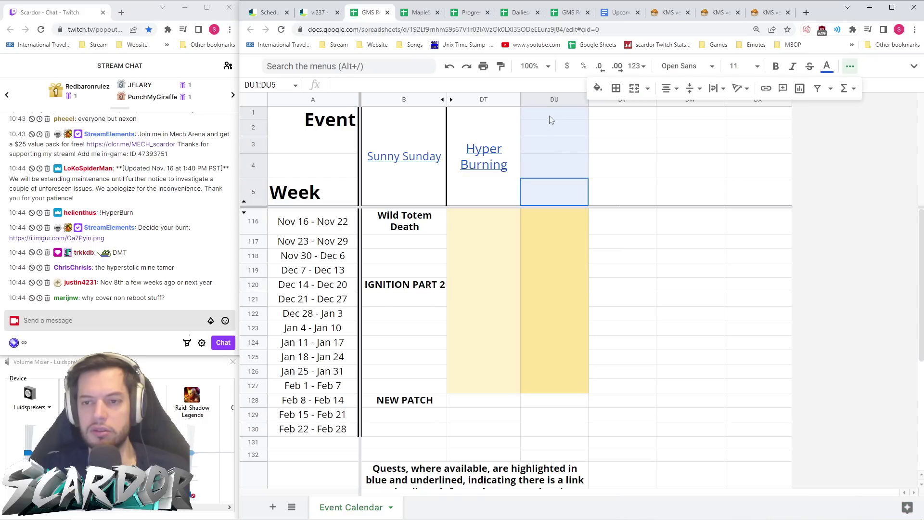
{"action": "left_click", "coordinate": [634, 88]}
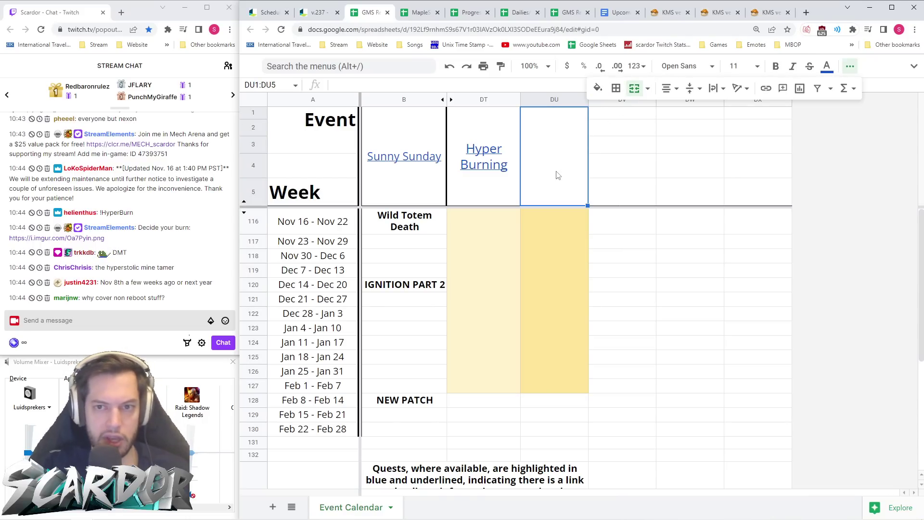
{"action": "double_click", "coordinate": [560, 163]}
{"action": "type", "text": "Burning WOrl"}
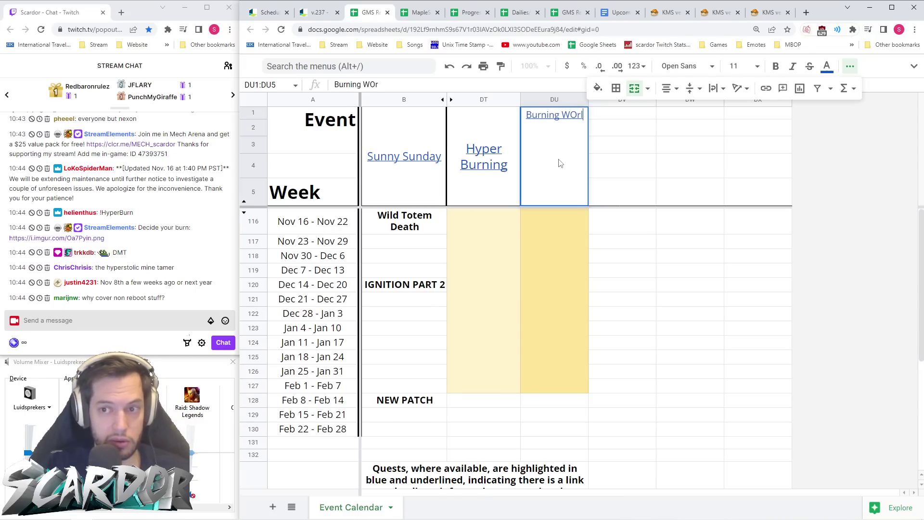
{"action": "key", "text": "BackSpace"}
{"action": "key", "text": "BackSpace"}
{"action": "key", "text": "BackSpace"}
{"action": "type", "text": "orld"}
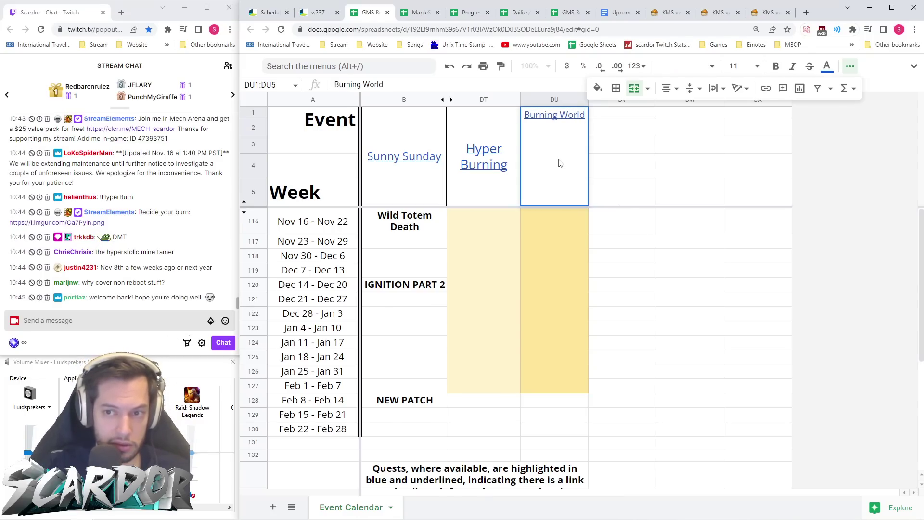
{"action": "type", "text": " +"}
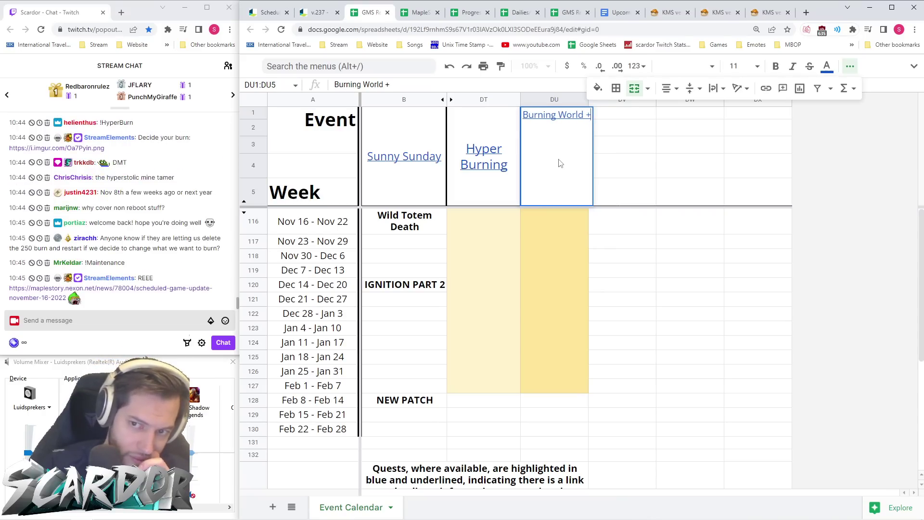
{"action": "type", "text": " Leap"}
{"action": "key", "text": "Return"}
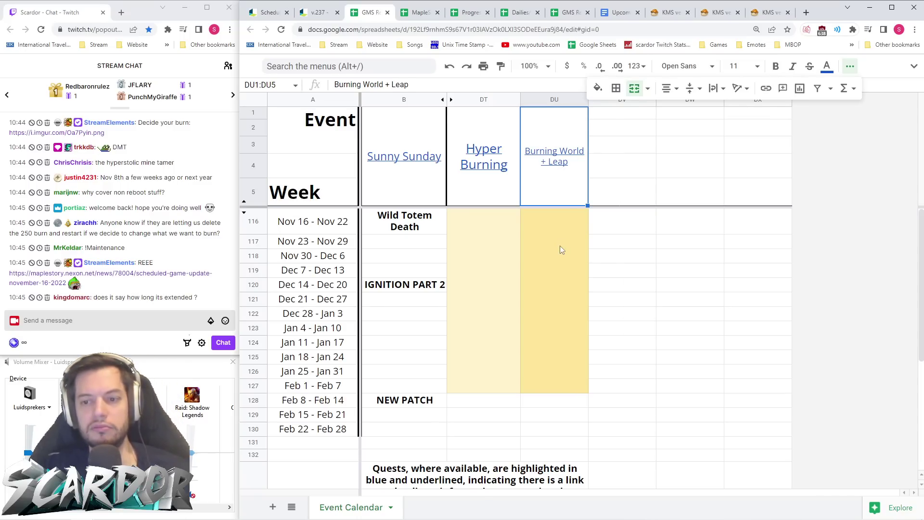
{"action": "left_click", "coordinate": [559, 401]}
{"action": "left_click_drag", "start_coordinate": [559, 400], "coordinate": [557, 413]}
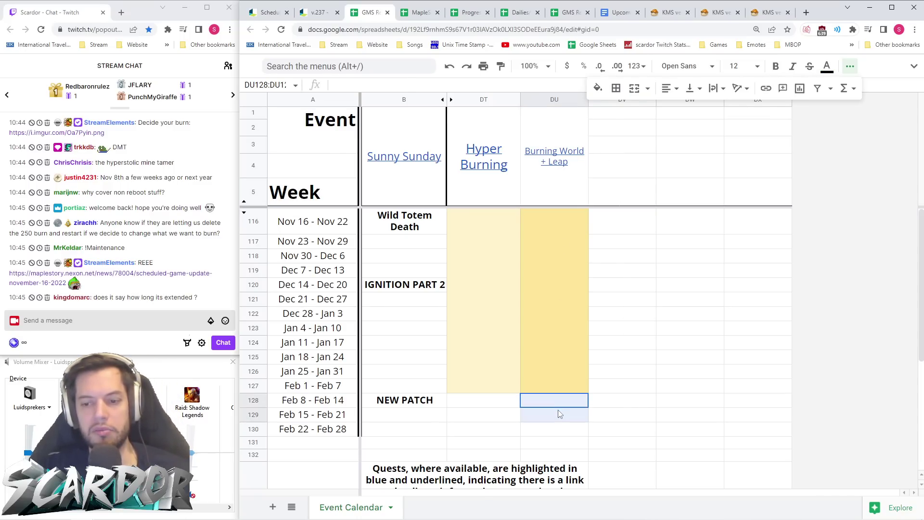
- Recheck the Leap dates and fill DU128:DU130 with the same deeper yellow as above
{"action": "left_click", "coordinate": [317, 12]}
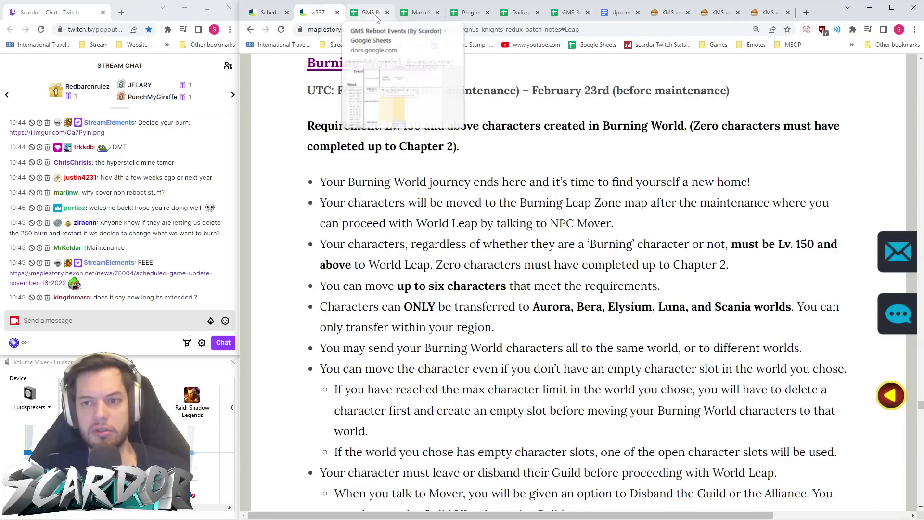
{"action": "left_click", "coordinate": [370, 13]}
{"action": "left_click", "coordinate": [574, 430]}
{"action": "left_click_drag", "start_coordinate": [566, 403], "coordinate": [565, 427]}
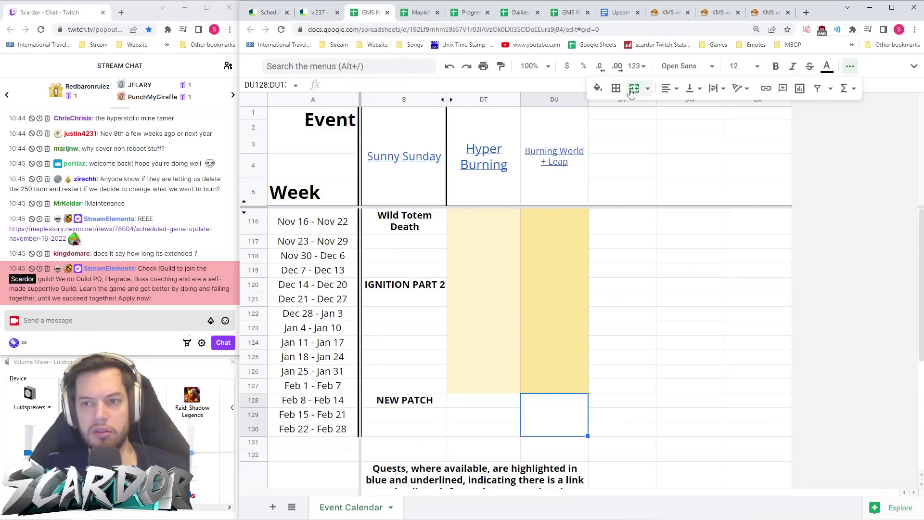
{"action": "left_click", "coordinate": [598, 87]}
{"action": "left_click", "coordinate": [645, 170]}
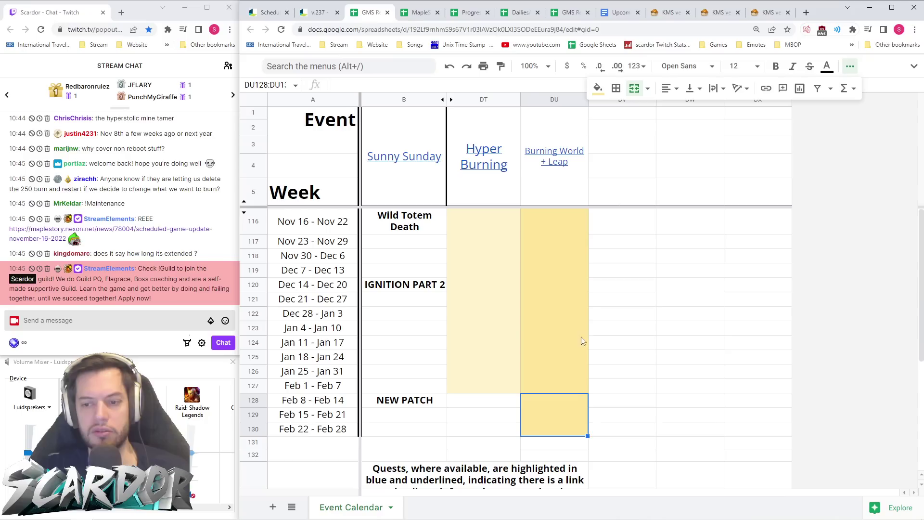
{"action": "left_click", "coordinate": [598, 88]}
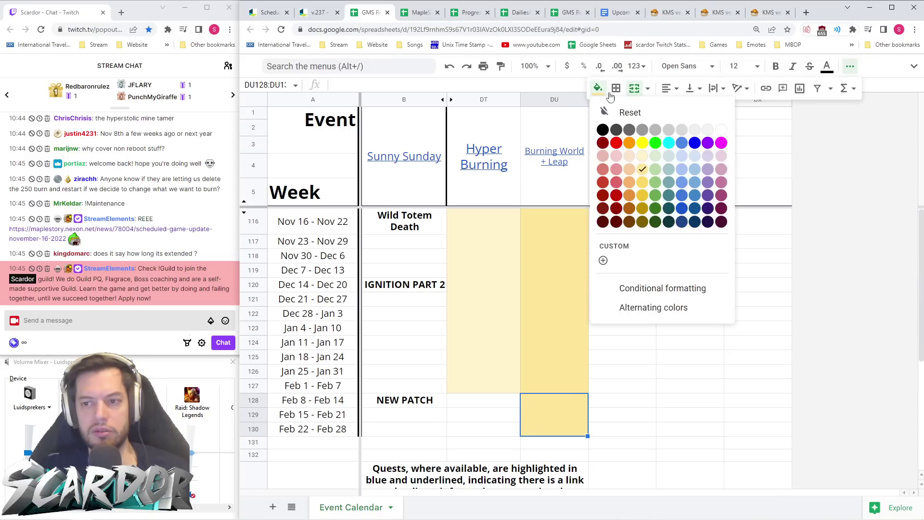
{"action": "left_click", "coordinate": [649, 177]}
- Enter 'World Leap' in DU128, centred horizontally and vertically
{"action": "type", "text": "Wo"}
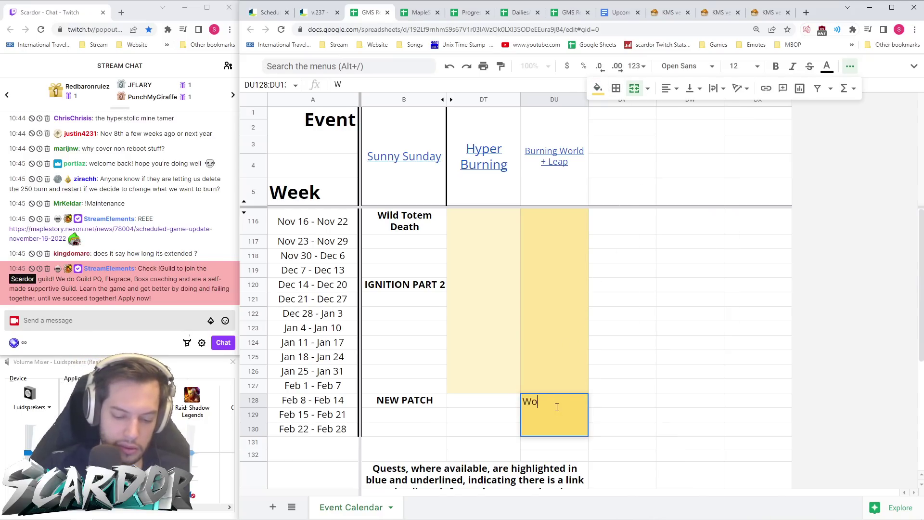
{"action": "type", "text": "rld Leap"}
{"action": "key", "text": "Return"}
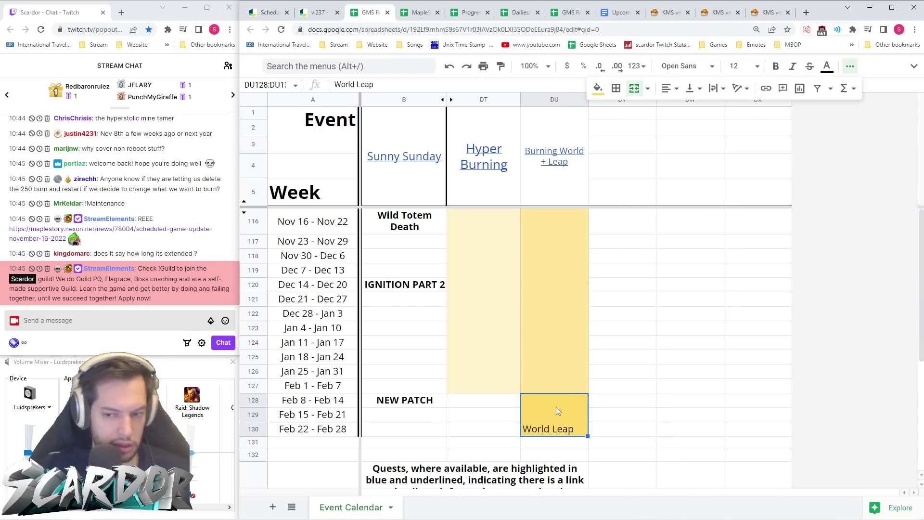
{"action": "left_click", "coordinate": [671, 88]}
{"action": "left_click", "coordinate": [683, 108]}
{"action": "left_click", "coordinate": [695, 88]}
{"action": "left_click", "coordinate": [706, 109]}
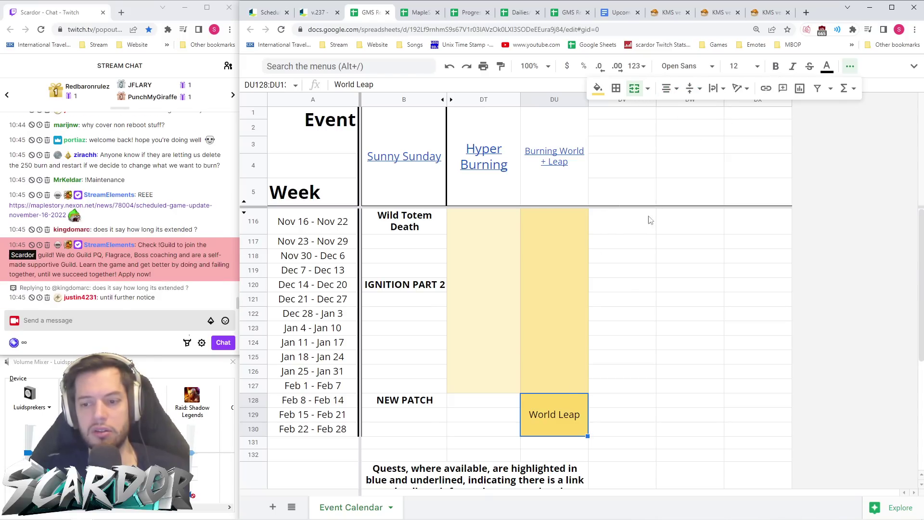
- Extend the note to 'World Leap until 23rd 23:59' and wrap it within the cell
{"action": "left_click", "coordinate": [397, 85]}
{"action": "type", "text": "until "}
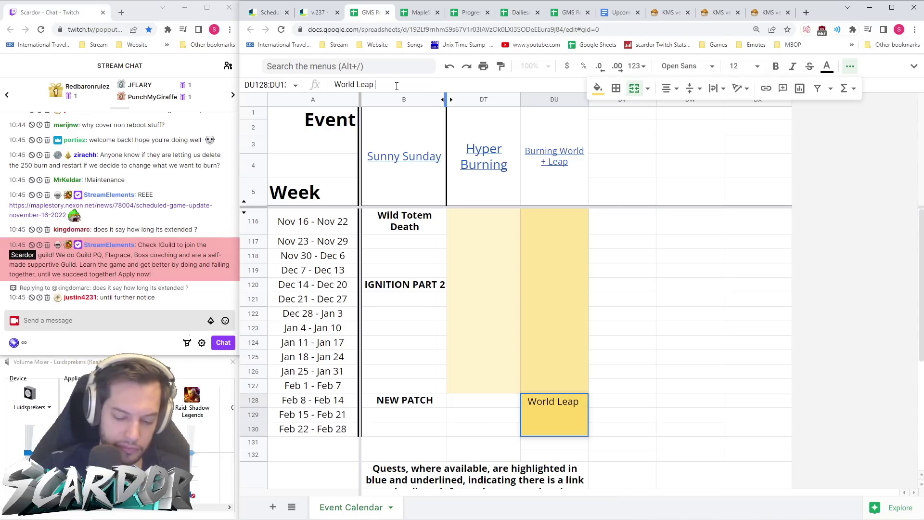
{"action": "type", "text": "23"}
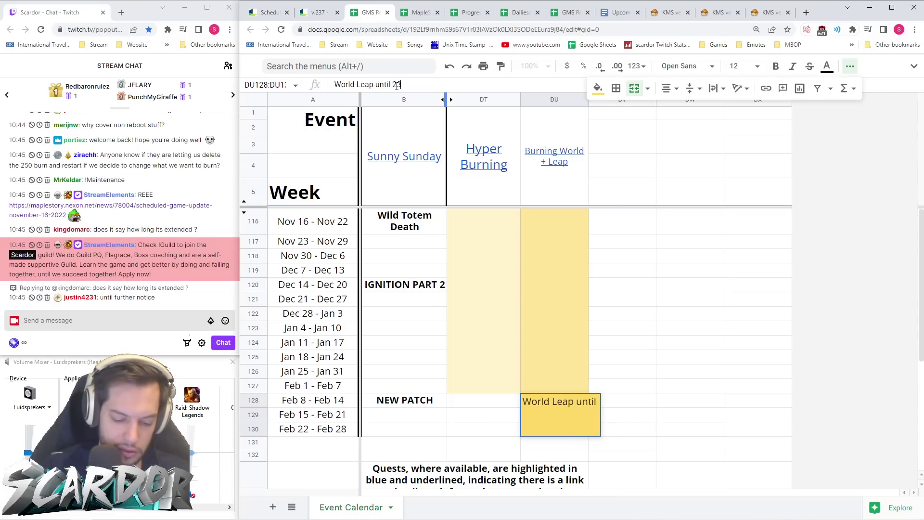
{"action": "type", "text": "rd 23:59"}
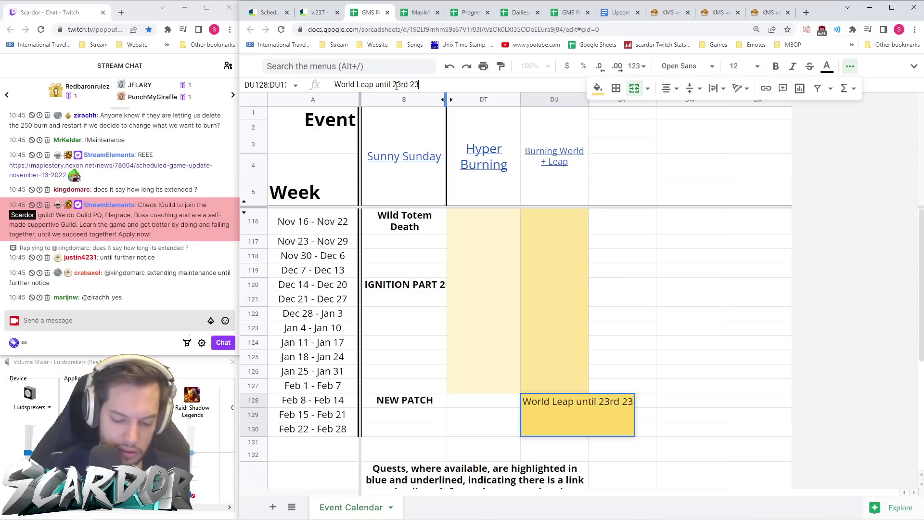
{"action": "key", "text": "Return"}
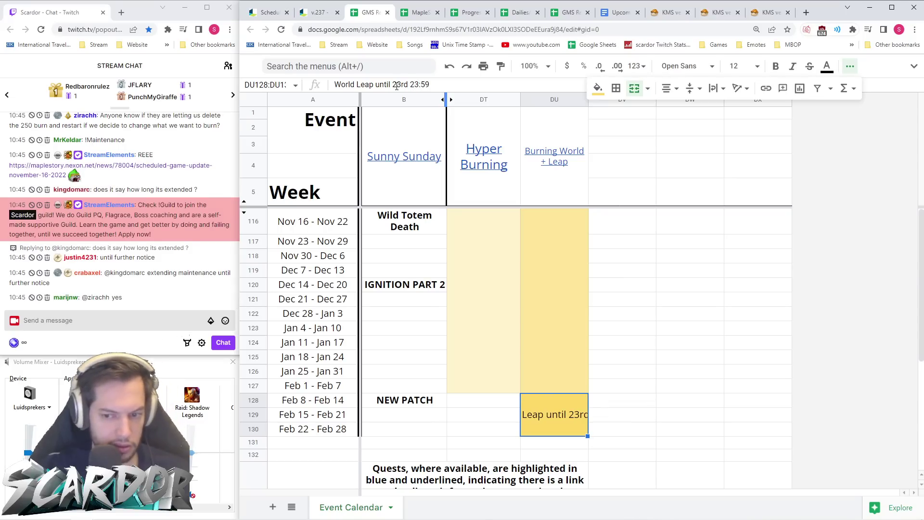
{"action": "left_click", "coordinate": [713, 89]}
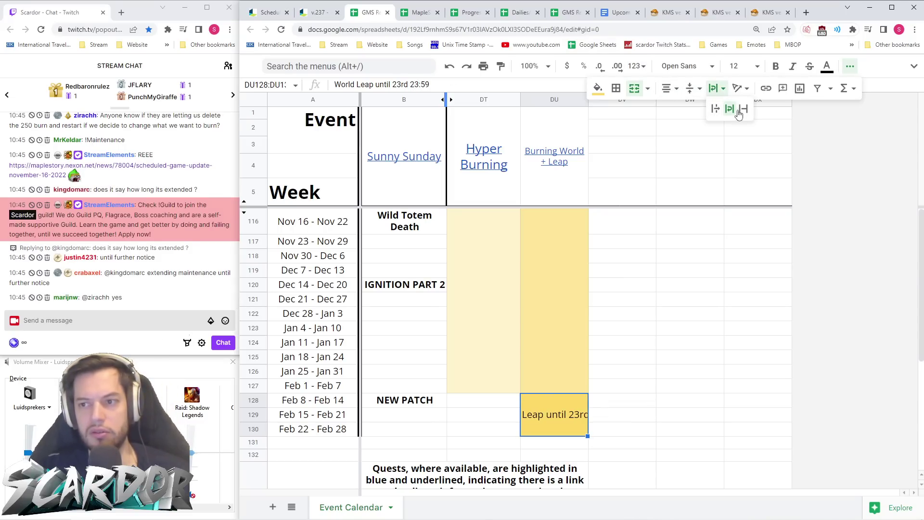
{"action": "left_click", "coordinate": [731, 111]}
{"action": "left_click", "coordinate": [692, 88]}
{"action": "left_click", "coordinate": [684, 331]}
{"action": "left_click", "coordinate": [550, 423]}
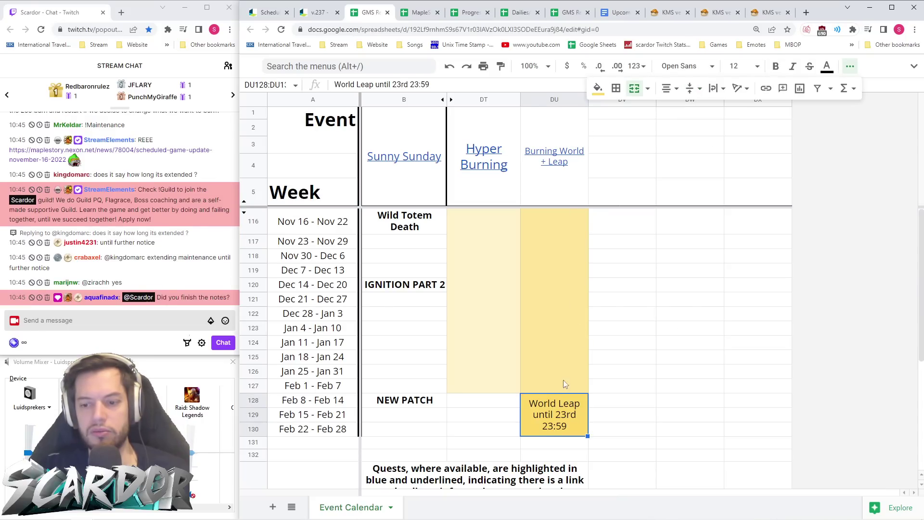
- Shorten the column header from 'Burning World + Leap' to 'Burning World'
{"action": "left_click", "coordinate": [319, 12]}
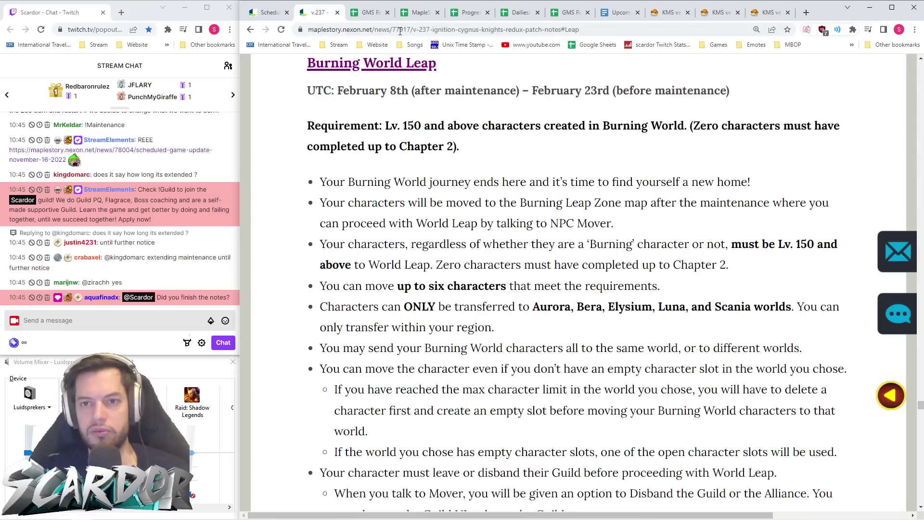
{"action": "left_click", "coordinate": [369, 12]}
{"action": "left_click", "coordinate": [418, 12]}
{"action": "left_click", "coordinate": [368, 12]}
{"action": "left_click", "coordinate": [575, 175]}
{"action": "double_click", "coordinate": [574, 171]}
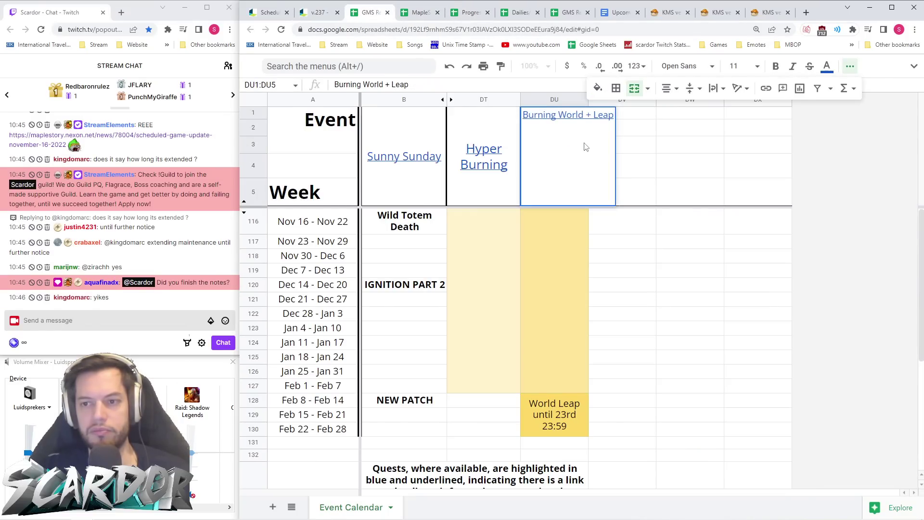
{"action": "left_click_drag", "start_coordinate": [586, 117], "coordinate": [616, 118]}
{"action": "key", "text": "BackSpace"}
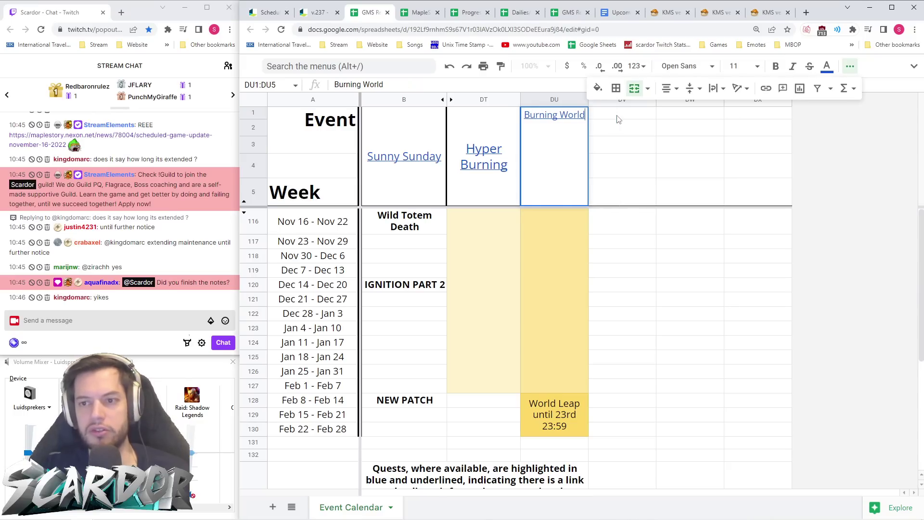
{"action": "key", "text": "Return"}
- Paste the patch-notes address as a link on the header
{"action": "right_click", "coordinate": [580, 152]}
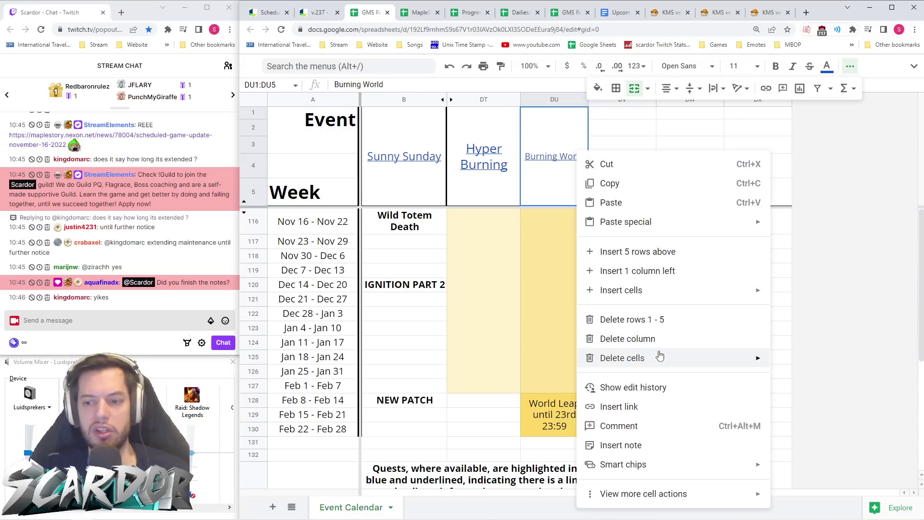
{"action": "left_click", "coordinate": [648, 415]}
{"action": "key", "text": "ctrl+v"}
- Apply the header link, copy the Burning World Leap page address, and view Fireworks Festival Parade
{"action": "key", "text": "Return"}
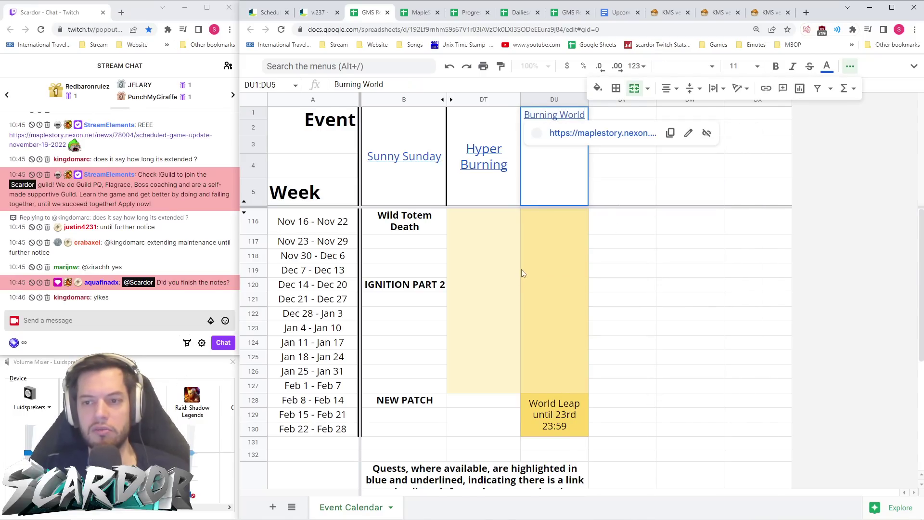
{"action": "left_click", "coordinate": [505, 250]}
{"action": "left_click", "coordinate": [313, 14]}
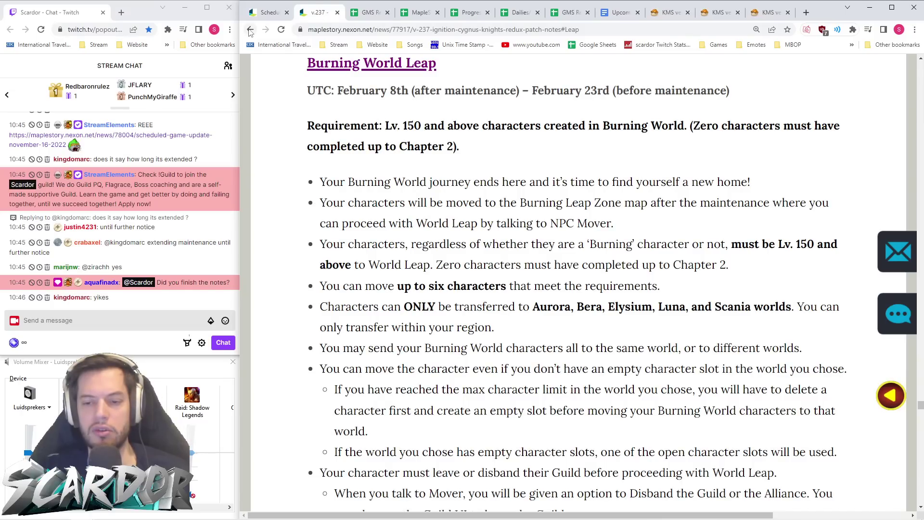
{"action": "scroll", "coordinate": [350, 76], "scroll_direction": "up", "scroll_amount": 1}
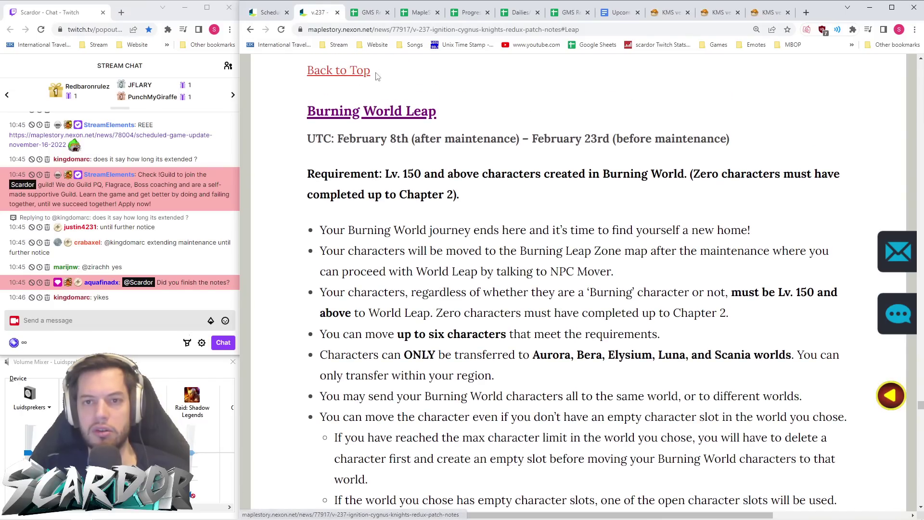
{"action": "left_click", "coordinate": [552, 31]}
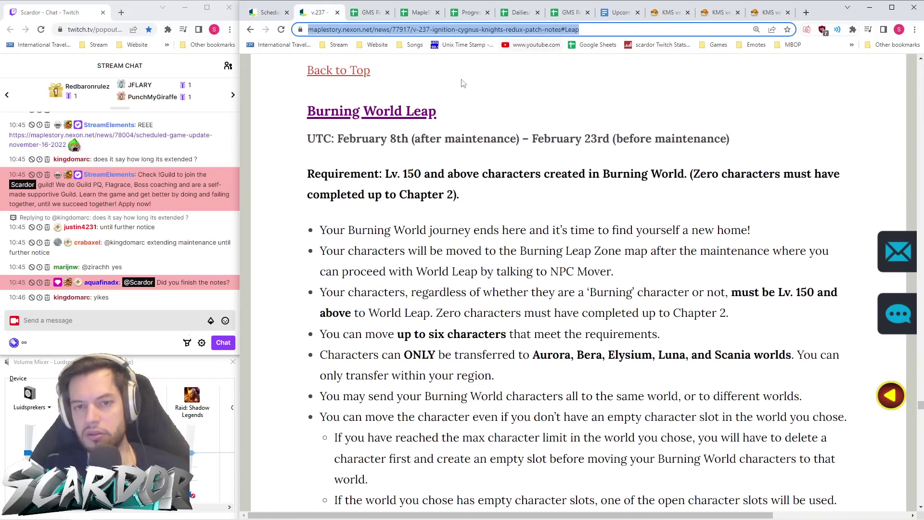
{"action": "left_click", "coordinate": [369, 71]}
{"action": "scroll", "coordinate": [470, 257], "scroll_direction": "down", "scroll_amount": 15}
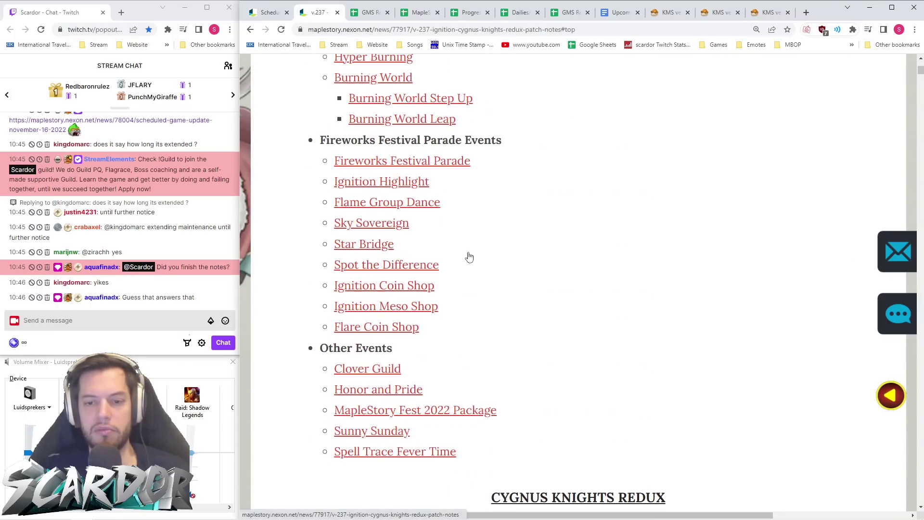
{"action": "left_click", "coordinate": [391, 161]}
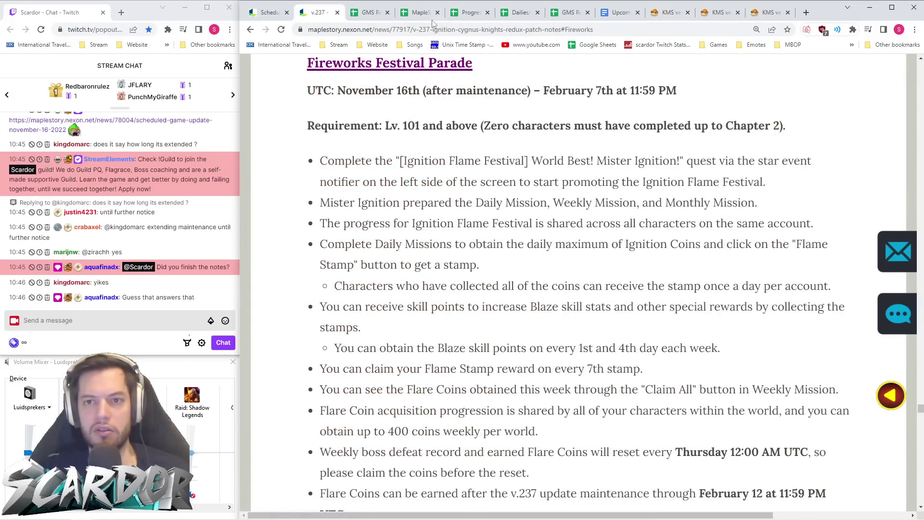
{"action": "left_click", "coordinate": [422, 14]}
{"action": "left_click", "coordinate": [375, 16]}
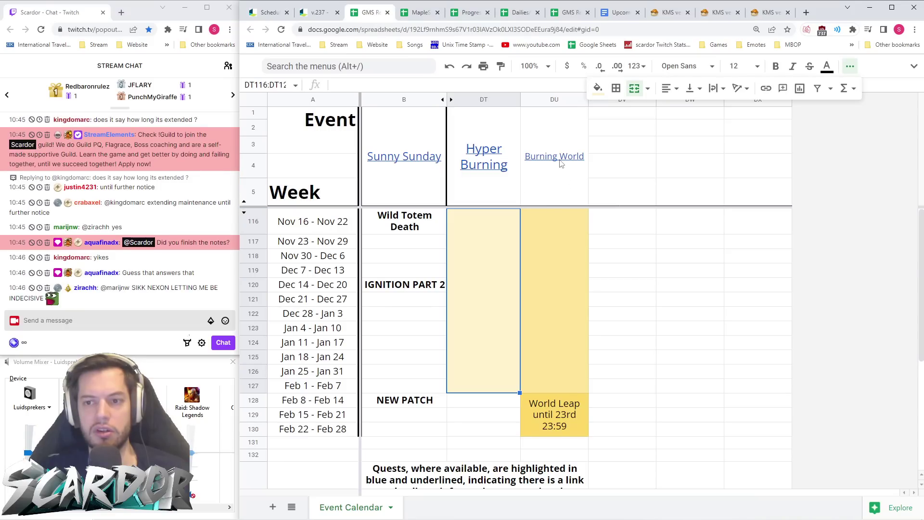
- Link the World Leap note to the copied Burning World Leap page address
{"action": "right_click", "coordinate": [554, 415]}
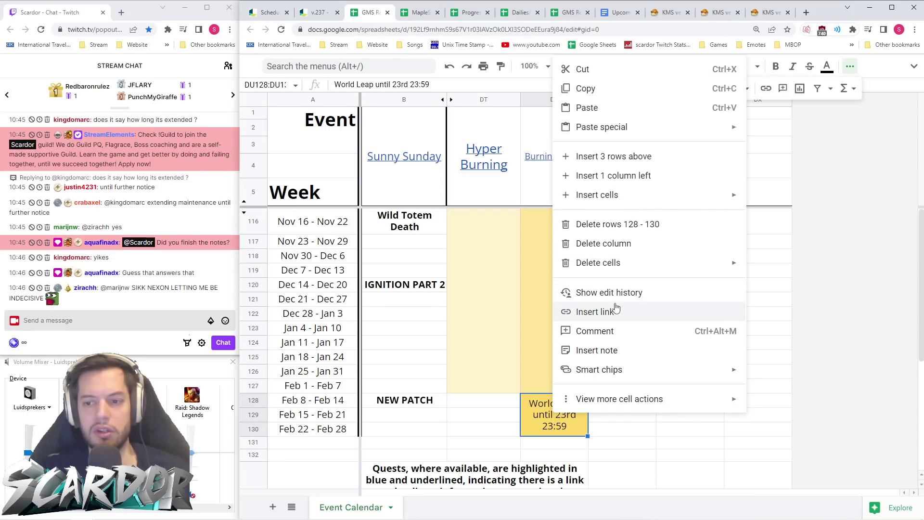
{"action": "left_click", "coordinate": [597, 312]}
{"action": "key", "text": "ctrl+v"}
{"action": "left_click", "coordinate": [712, 207]}
{"action": "left_click", "coordinate": [699, 442]}
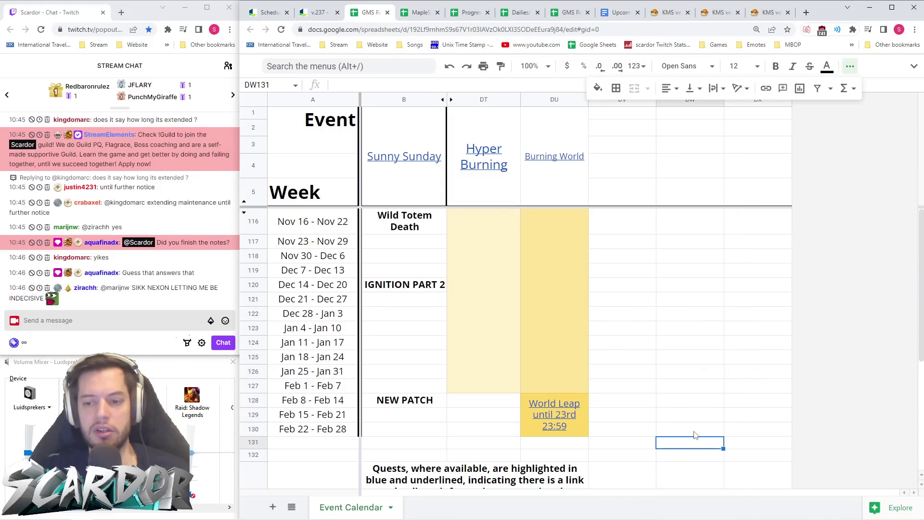
- Try enlarging the Burning World header font to size 12
{"action": "left_click", "coordinate": [573, 186]}
{"action": "left_click", "coordinate": [500, 190]}
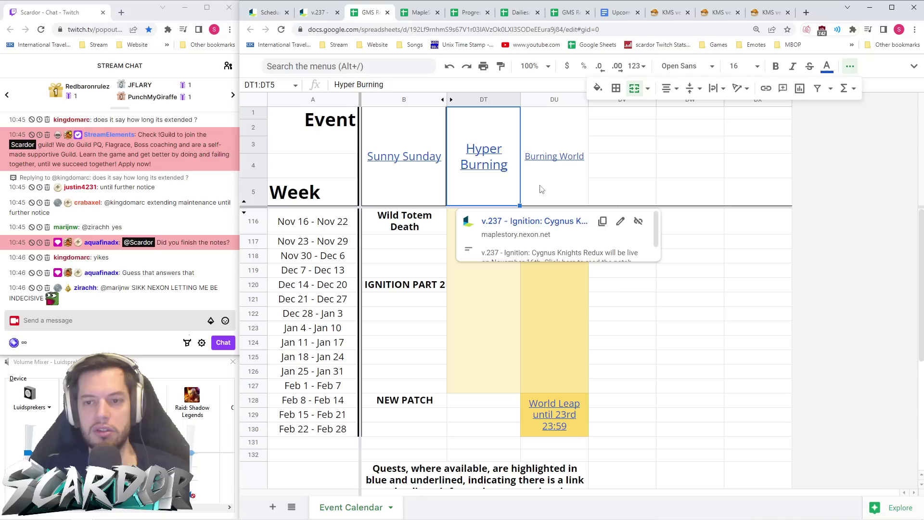
{"action": "mouse_move", "coordinate": [565, 185]}
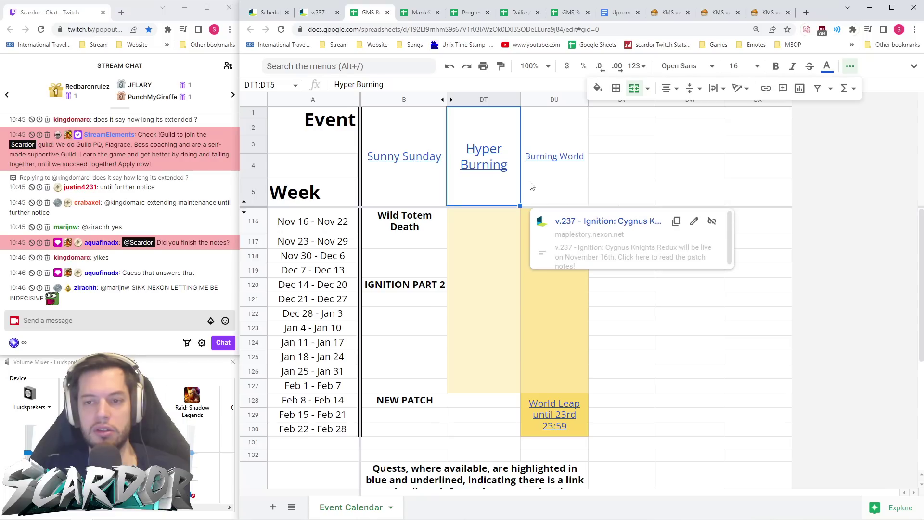
{"action": "left_click", "coordinate": [566, 182]}
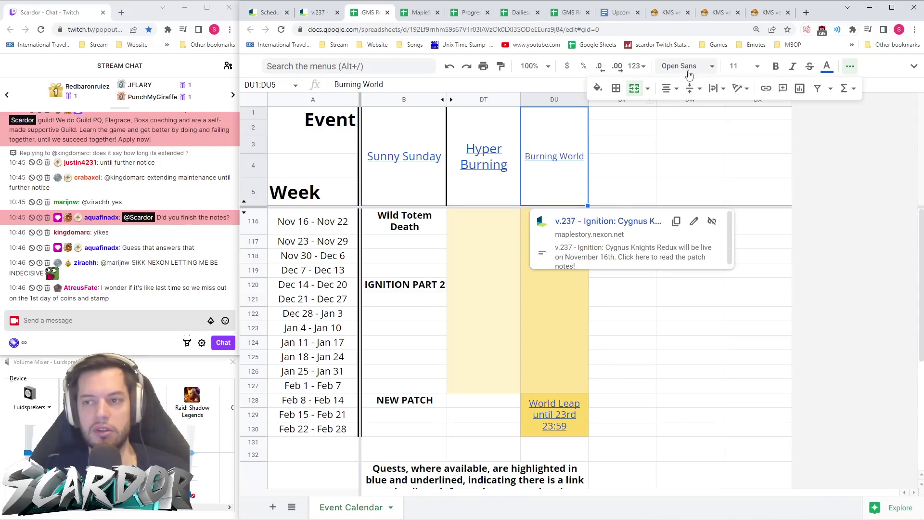
{"action": "left_click", "coordinate": [758, 65]}
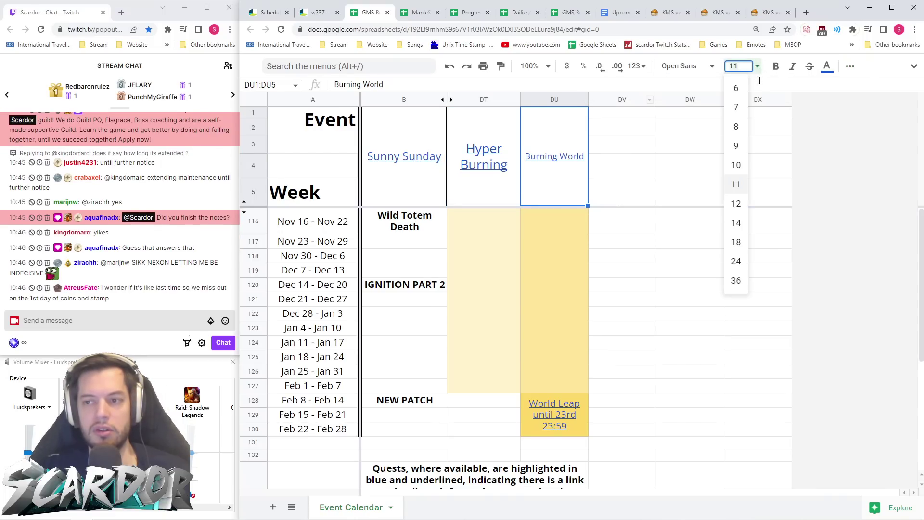
{"action": "left_click", "coordinate": [744, 204]}
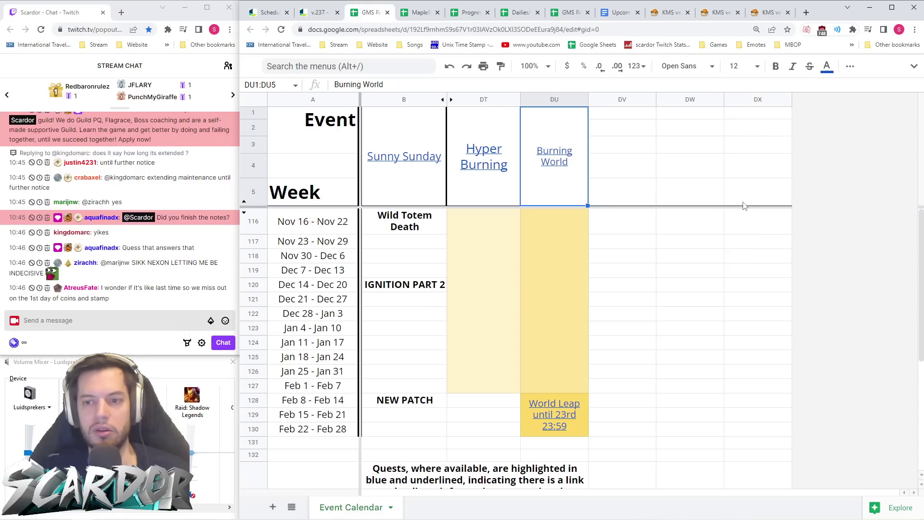
{"action": "left_click", "coordinate": [758, 66]}
{"action": "left_click", "coordinate": [711, 285]}
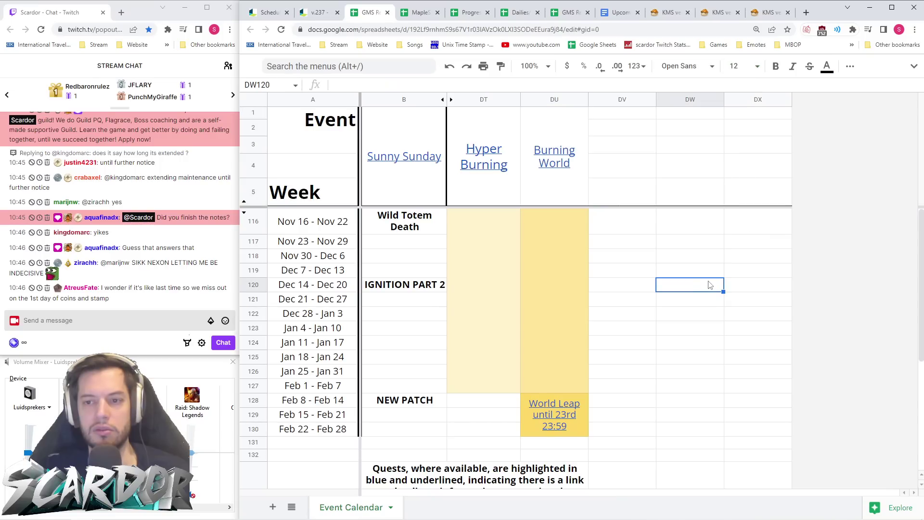
- Set the header block DT1:DX5 to font size 14
{"action": "left_click", "coordinate": [485, 186]}
{"action": "left_click", "coordinate": [554, 185]}
{"action": "left_click", "coordinate": [485, 188]}
{"action": "left_click", "coordinate": [762, 173], "text": "shift"}
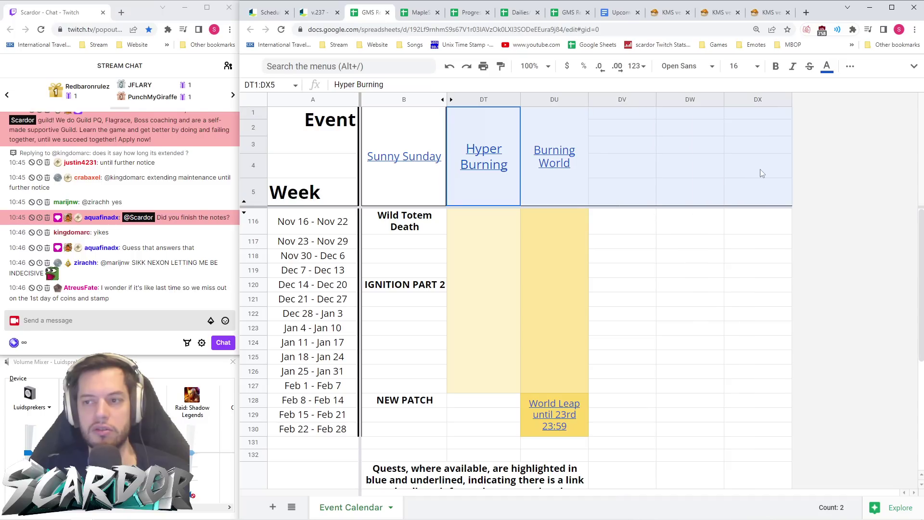
{"action": "left_click", "coordinate": [755, 66]}
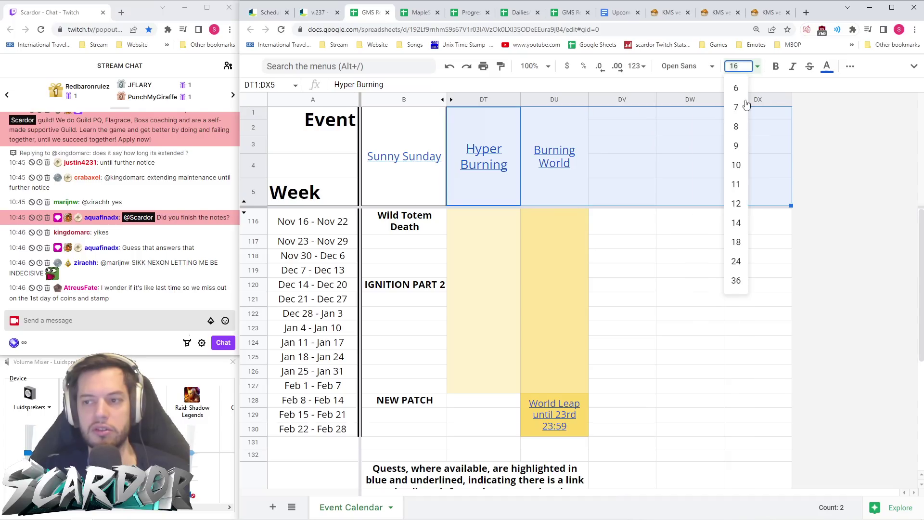
{"action": "left_click", "coordinate": [737, 223]}
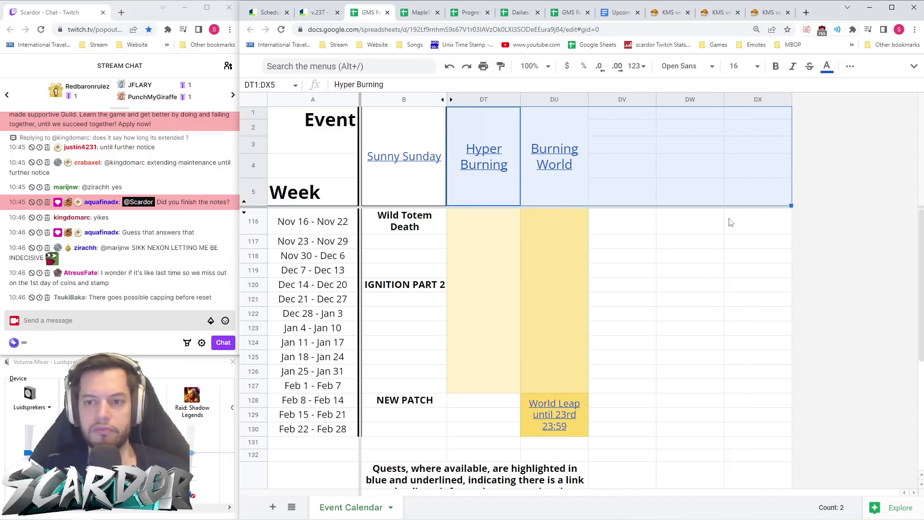
{"action": "left_click", "coordinate": [693, 222]}
{"action": "left_click", "coordinate": [317, 12]}
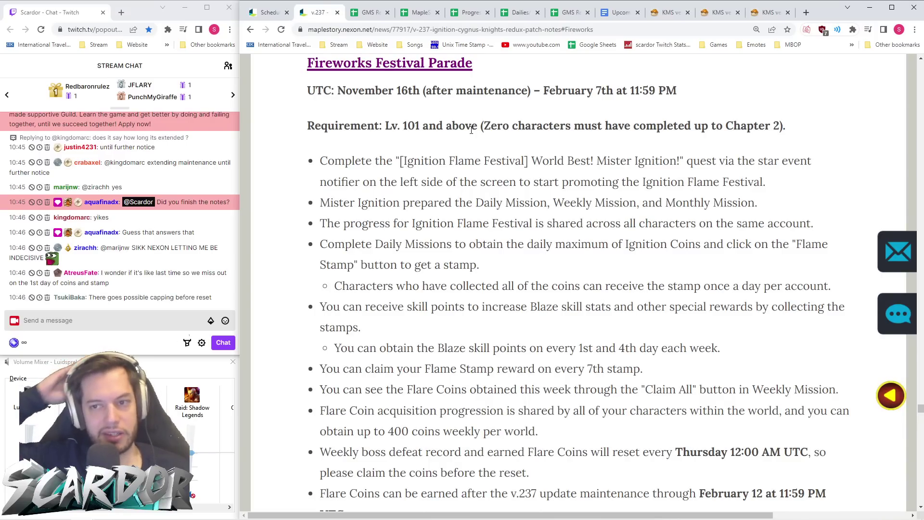
- Scroll back to the Fireworks Festival Parade contents list in the patch notes
{"action": "scroll", "coordinate": [471, 93], "scroll_direction": "up", "scroll_amount": 4}
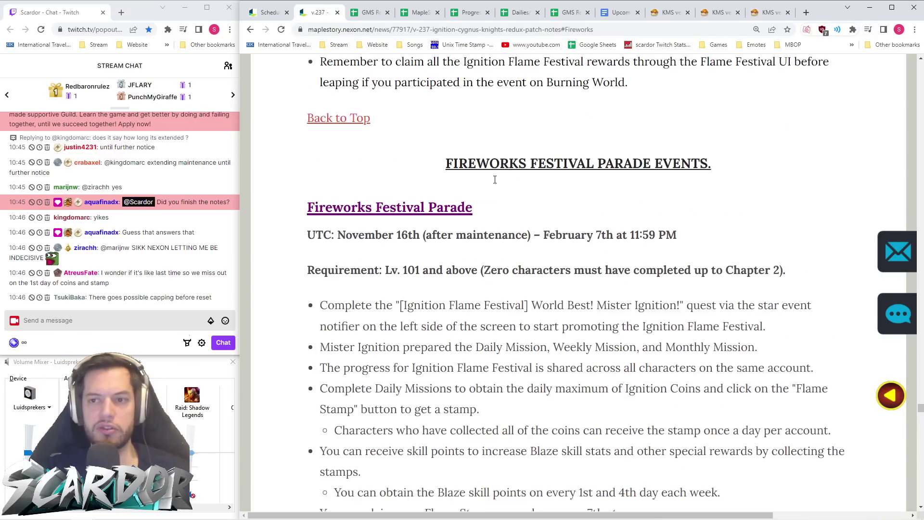
{"action": "scroll", "coordinate": [482, 135], "scroll_direction": "down", "scroll_amount": 5}
{"action": "scroll", "coordinate": [495, 180], "scroll_direction": "up", "scroll_amount": 3}
{"action": "scroll", "coordinate": [495, 179], "scroll_direction": "down", "scroll_amount": 4}
{"action": "scroll", "coordinate": [495, 180], "scroll_direction": "up", "scroll_amount": 3}
{"action": "left_click", "coordinate": [342, 71]}
{"action": "scroll", "coordinate": [420, 289], "scroll_direction": "down", "scroll_amount": 14}
{"action": "scroll", "coordinate": [422, 271], "scroll_direction": "down", "scroll_amount": 6}
{"action": "scroll", "coordinate": [421, 265], "scroll_direction": "up", "scroll_amount": 2}
{"action": "scroll", "coordinate": [421, 260], "scroll_direction": "down", "scroll_amount": 3}
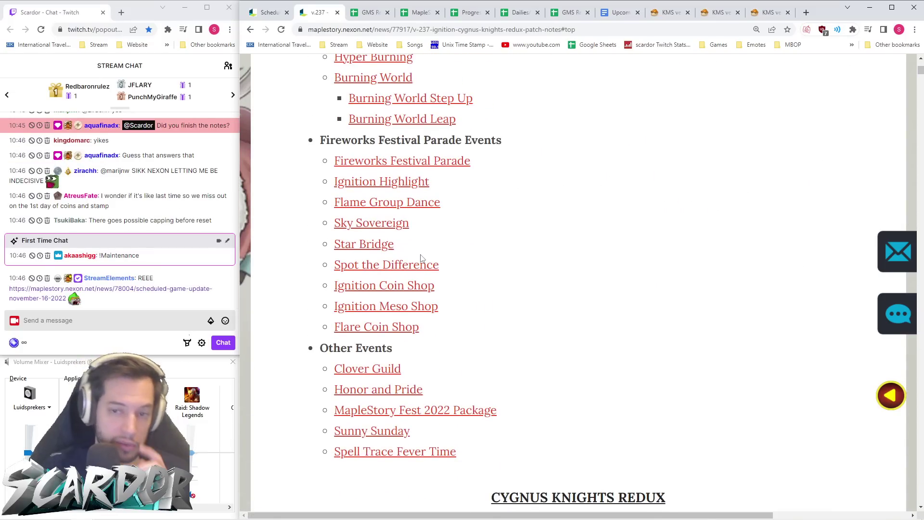
- Read the Ignition Highlight, Flame Group Dance, Sky Sovereign, Star Bridge and Spot the Difference sections
{"action": "left_click", "coordinate": [398, 183]}
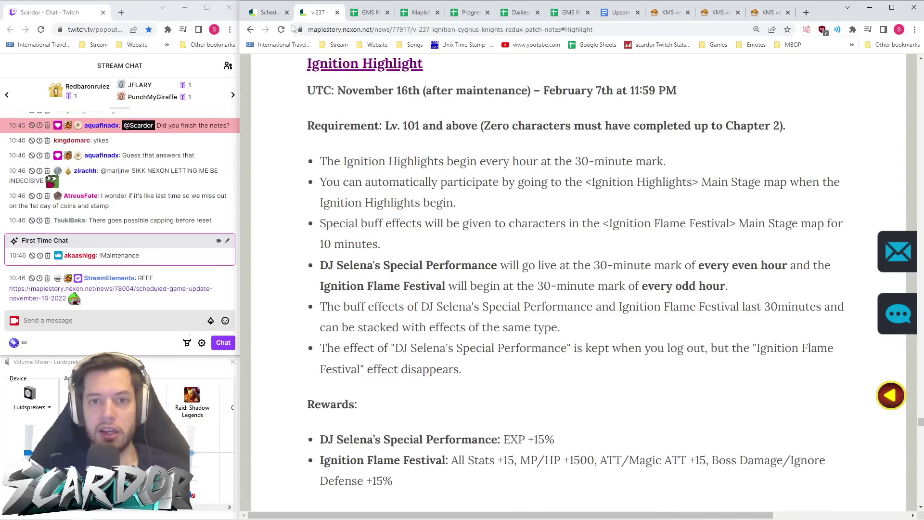
{"action": "left_click", "coordinate": [250, 29]}
{"action": "left_click", "coordinate": [392, 206]}
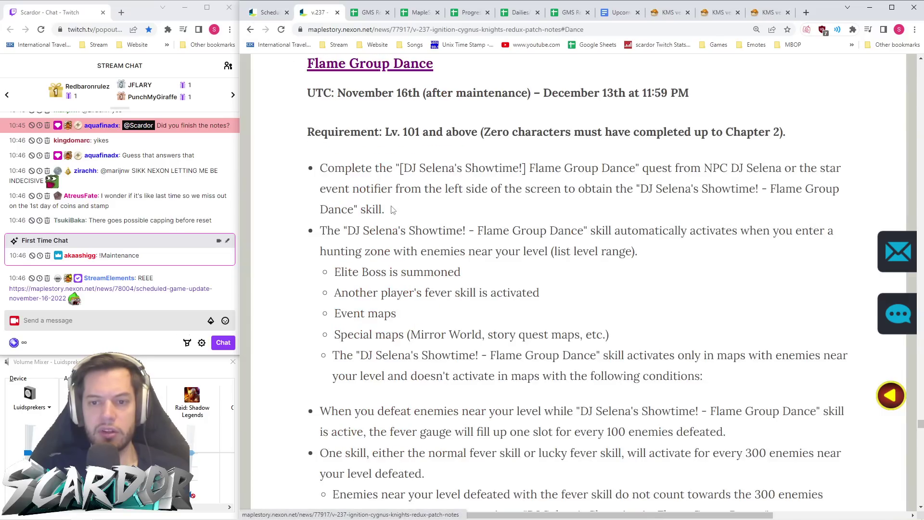
{"action": "left_click", "coordinate": [250, 29]}
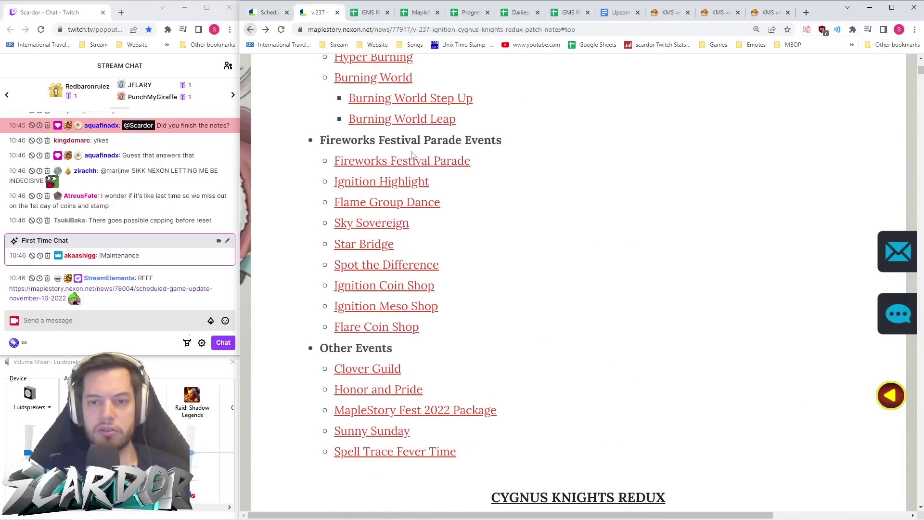
{"action": "left_click", "coordinate": [394, 222]}
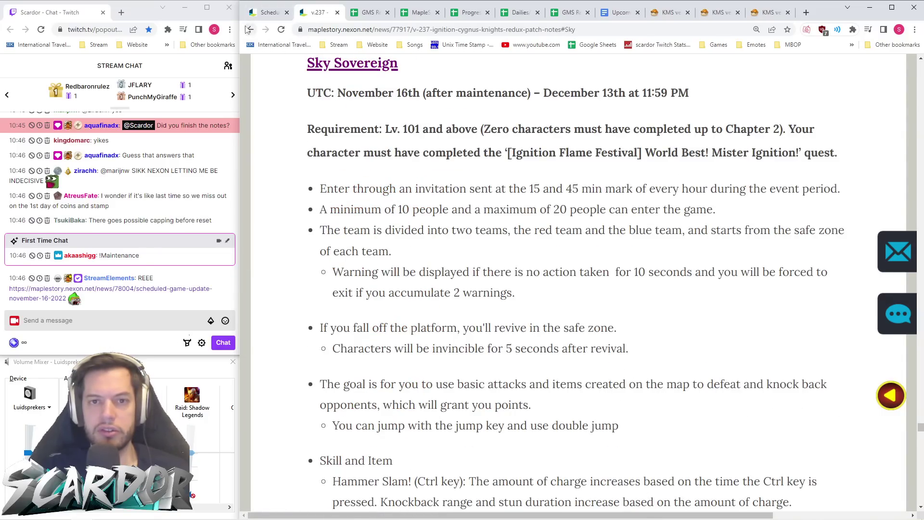
{"action": "left_click", "coordinate": [250, 29]}
{"action": "left_click", "coordinate": [385, 244]}
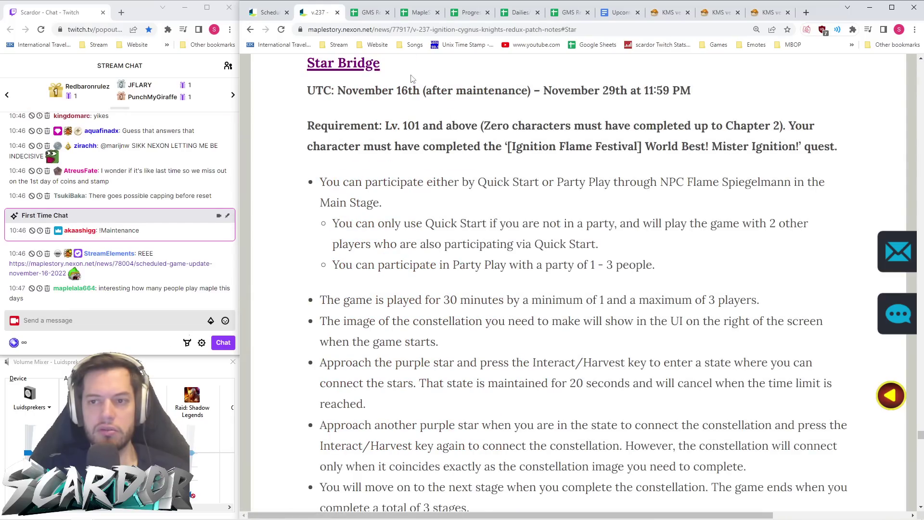
{"action": "left_click", "coordinate": [249, 29]}
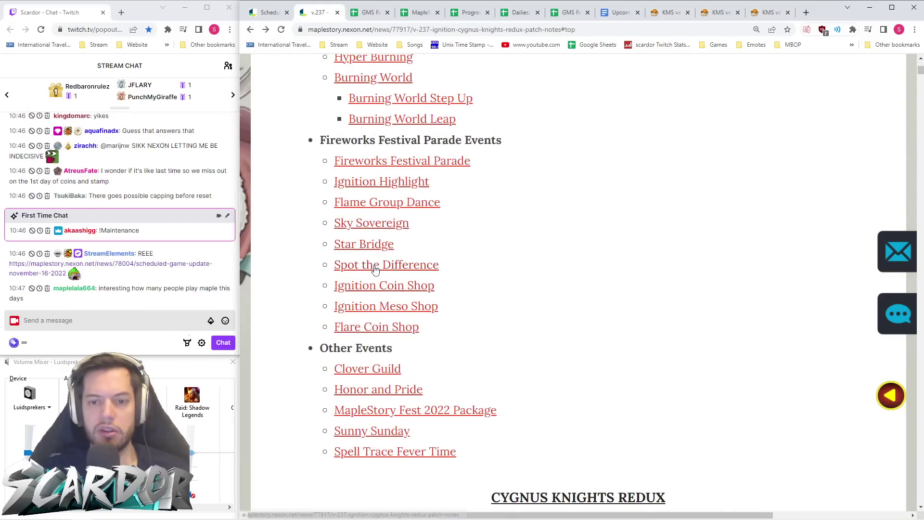
{"action": "left_click", "coordinate": [377, 265]}
{"action": "left_click", "coordinate": [250, 29]}
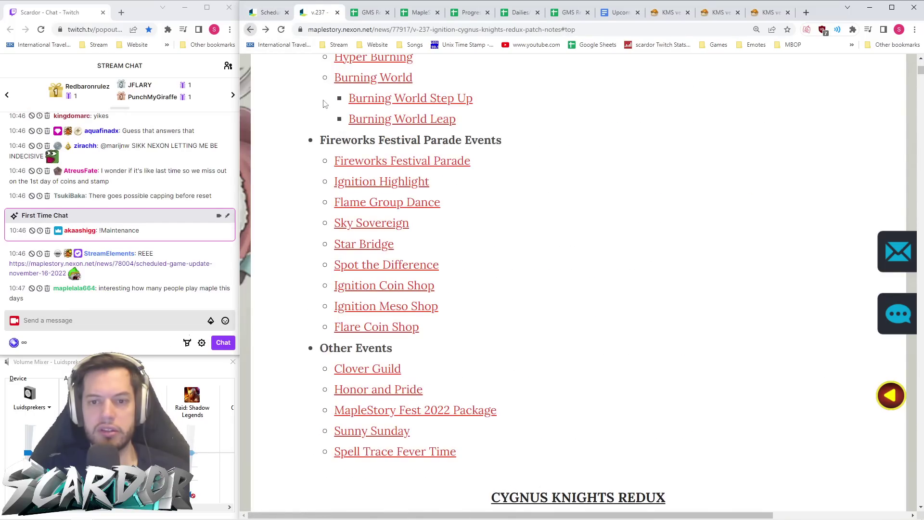
- Revisit Flame Group Dance and check the Ignition Coin Shop section before returning to the sheet
{"action": "left_click", "coordinate": [375, 202]}
{"action": "left_click", "coordinate": [249, 30]}
{"action": "left_click", "coordinate": [377, 283]}
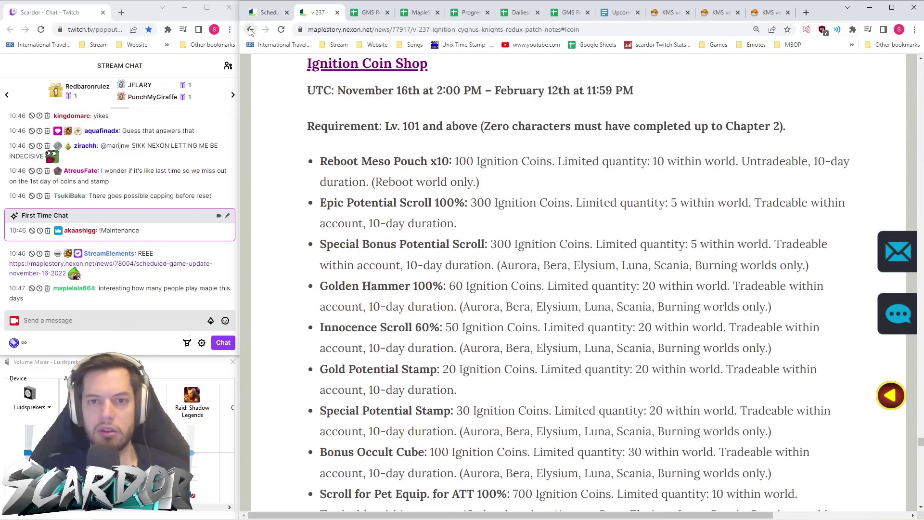
{"action": "left_click", "coordinate": [250, 29]}
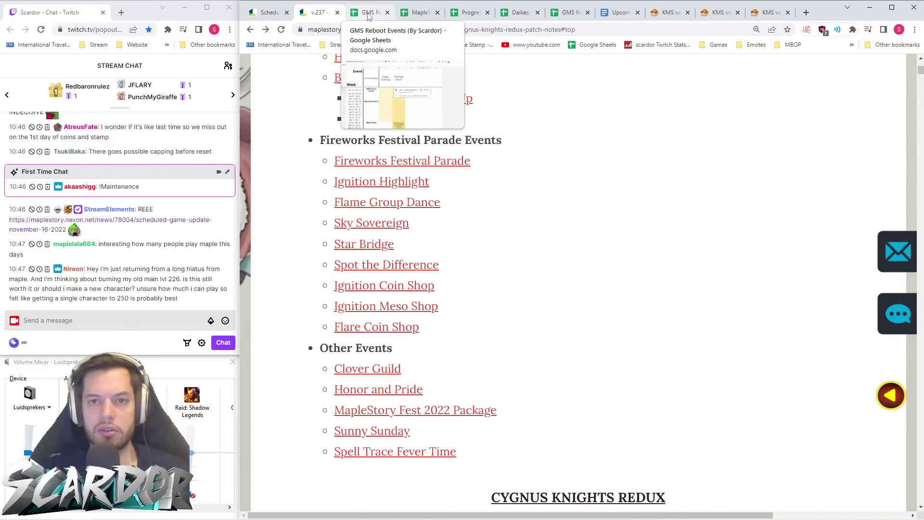
{"action": "left_click", "coordinate": [369, 14]}
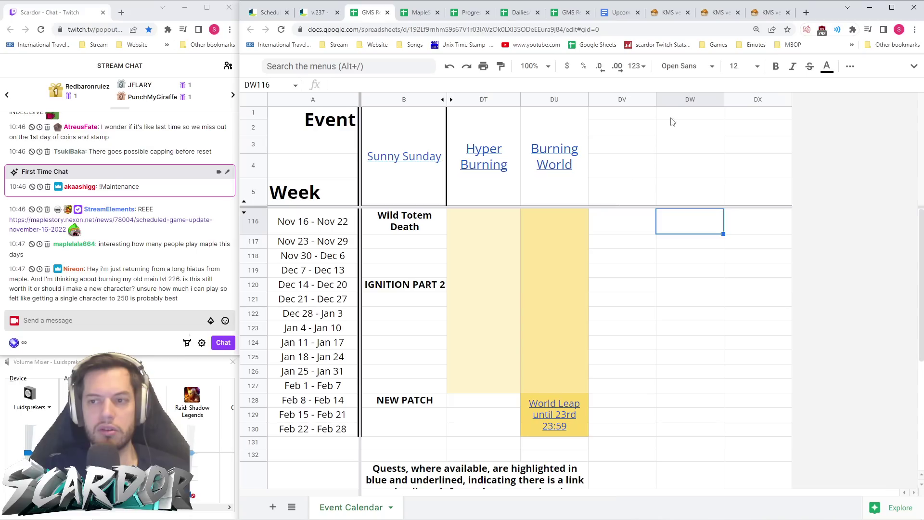
- Insert a new column to the right of column DX
{"action": "left_click", "coordinate": [767, 99]}
{"action": "right_click", "coordinate": [766, 101]}
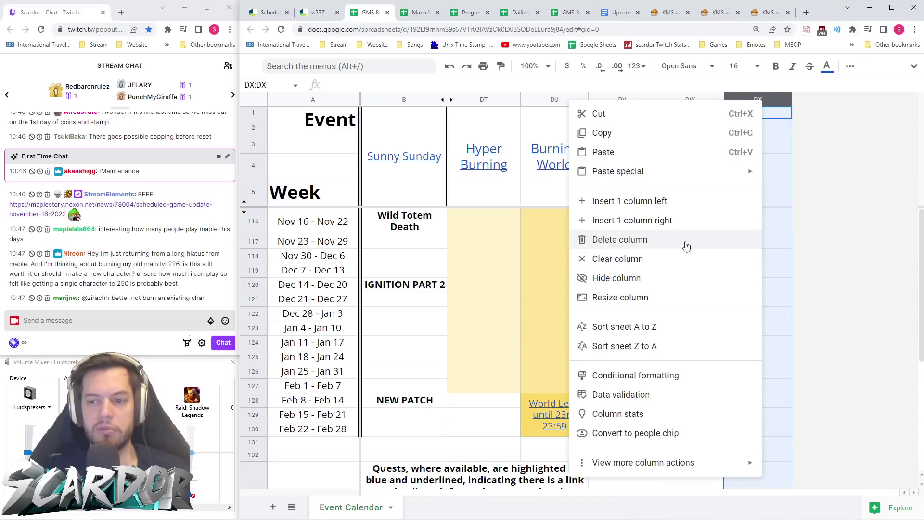
{"action": "left_click", "coordinate": [686, 221]}
{"action": "left_click", "coordinate": [750, 224]}
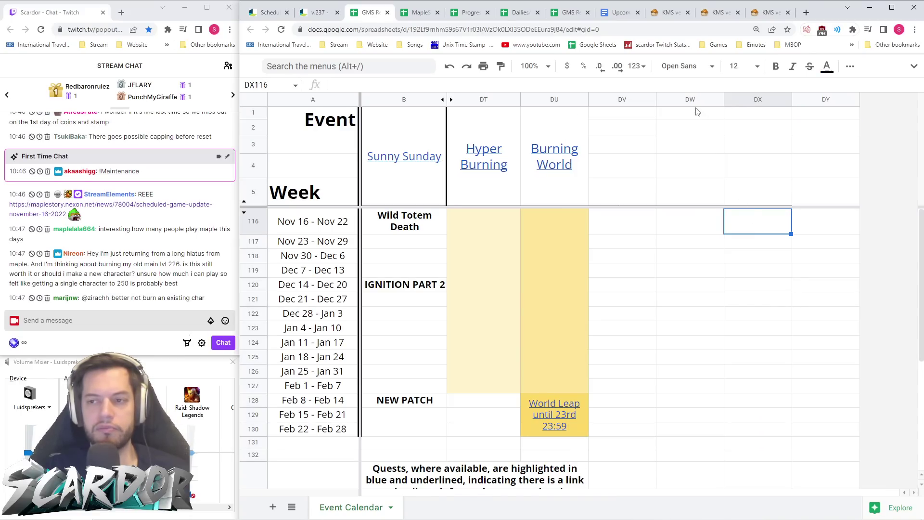
- Merge the DW header cells DW1:DW3 and DW4:DW5
{"action": "left_click_drag", "start_coordinate": [689, 145], "coordinate": [692, 117]}
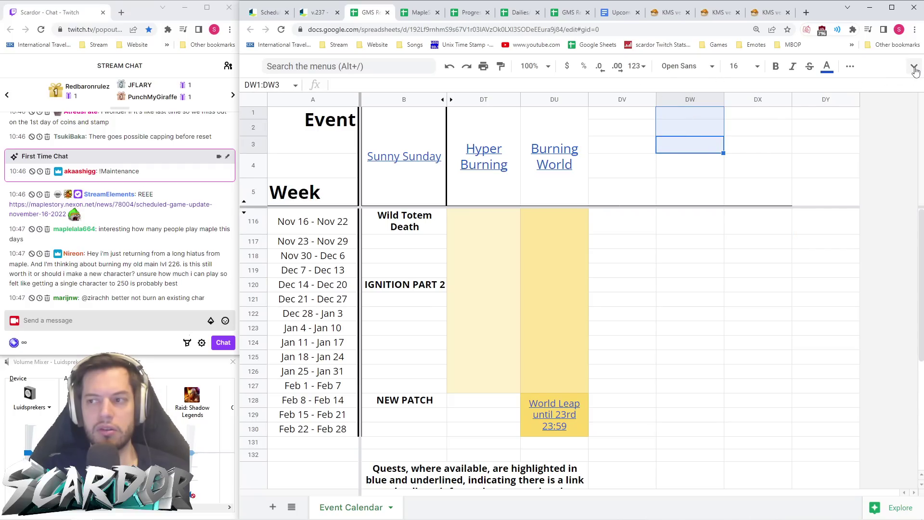
{"action": "left_click", "coordinate": [915, 69]}
{"action": "left_click", "coordinate": [703, 105]}
{"action": "left_click", "coordinate": [694, 234]}
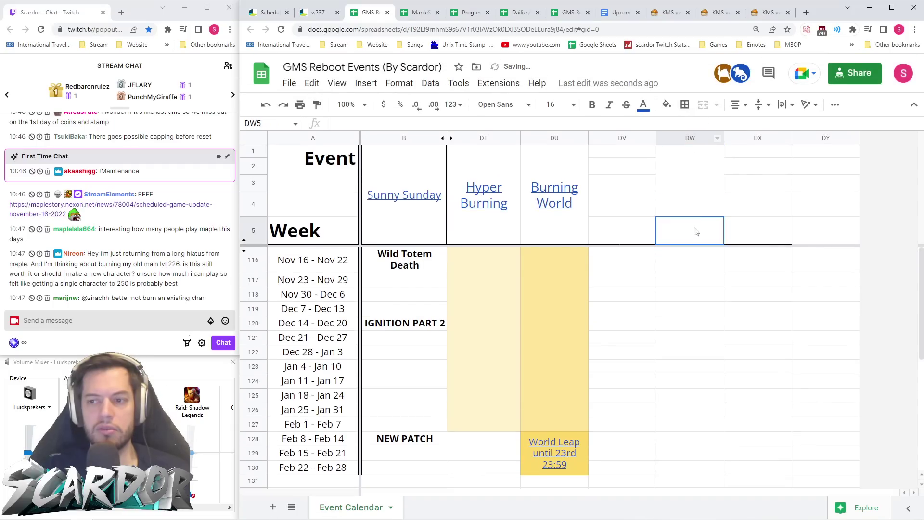
{"action": "left_click_drag", "start_coordinate": [695, 235], "coordinate": [694, 205]}
{"action": "left_click", "coordinate": [703, 105]}
- Merge header cells DX1:DX2, DX3:DX4, DV1:DV2 and DV3:DV4
{"action": "left_click_drag", "start_coordinate": [754, 169], "coordinate": [731, 130]}
{"action": "left_click", "coordinate": [703, 105]}
{"action": "left_click_drag", "start_coordinate": [757, 211], "coordinate": [760, 193]}
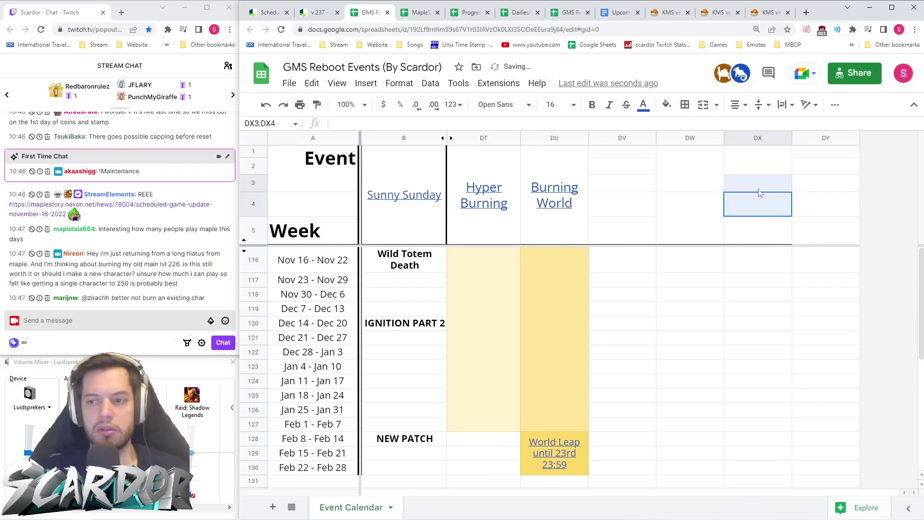
{"action": "left_click", "coordinate": [703, 104]}
{"action": "left_click", "coordinate": [828, 212]}
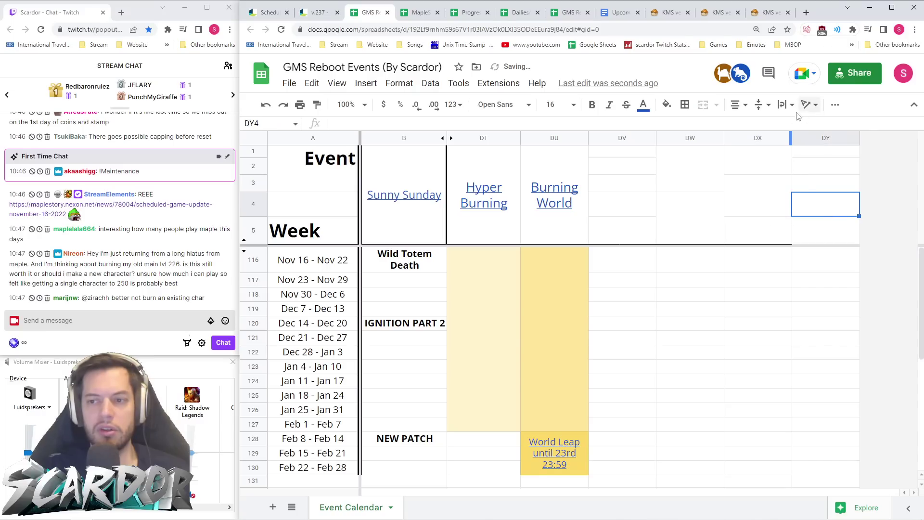
{"action": "left_click_drag", "start_coordinate": [620, 153], "coordinate": [643, 206]}
{"action": "left_click", "coordinate": [704, 104]}
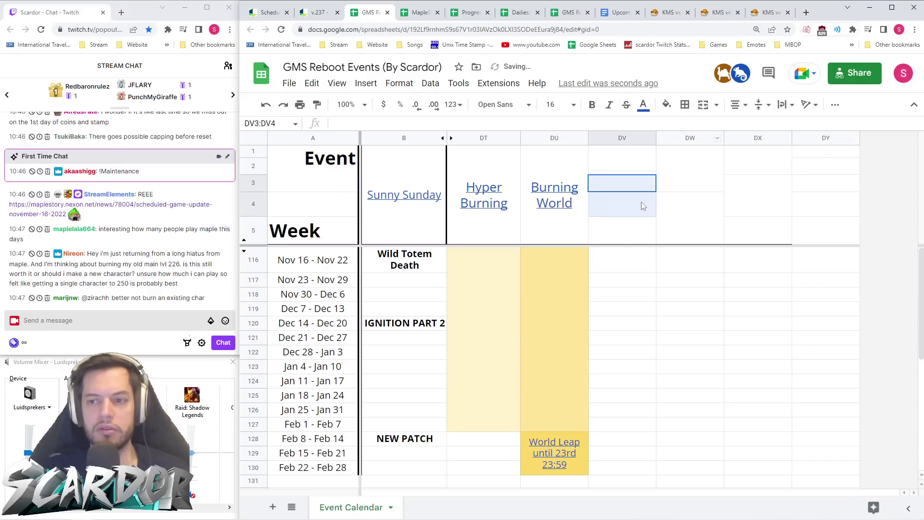
{"action": "left_click", "coordinate": [707, 110]}
- Check the v.237 patch notes, then title the merged DW1 cell 'Fireworks Festival Parade'
{"action": "left_click", "coordinate": [310, 18]}
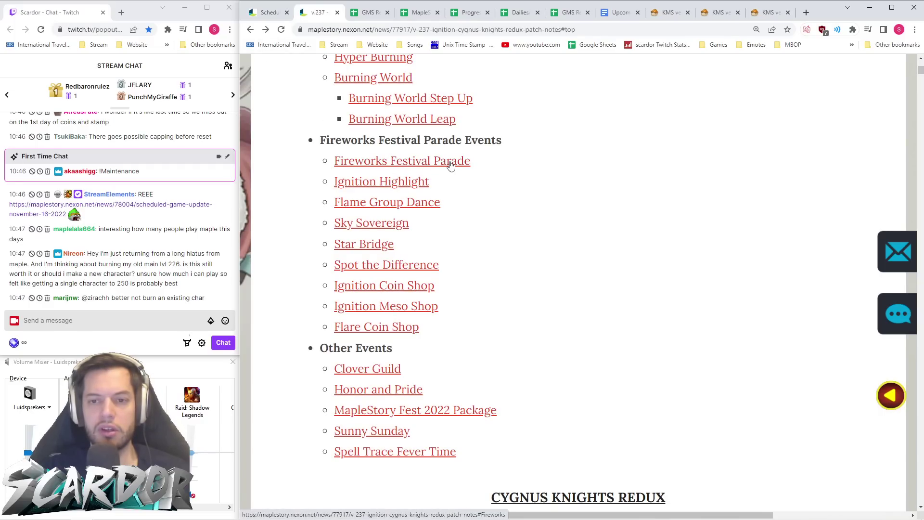
{"action": "left_click", "coordinate": [370, 12]}
{"action": "left_click", "coordinate": [691, 180]}
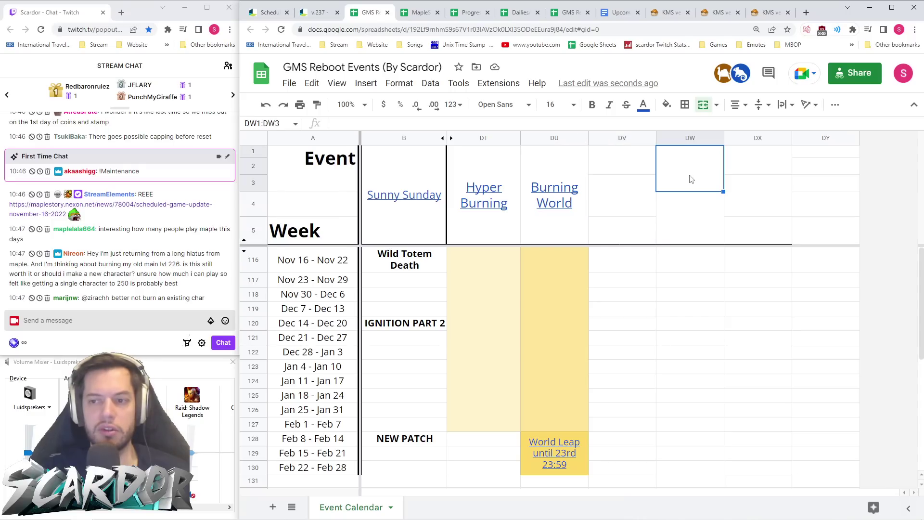
{"action": "type", "text": "Firework"}
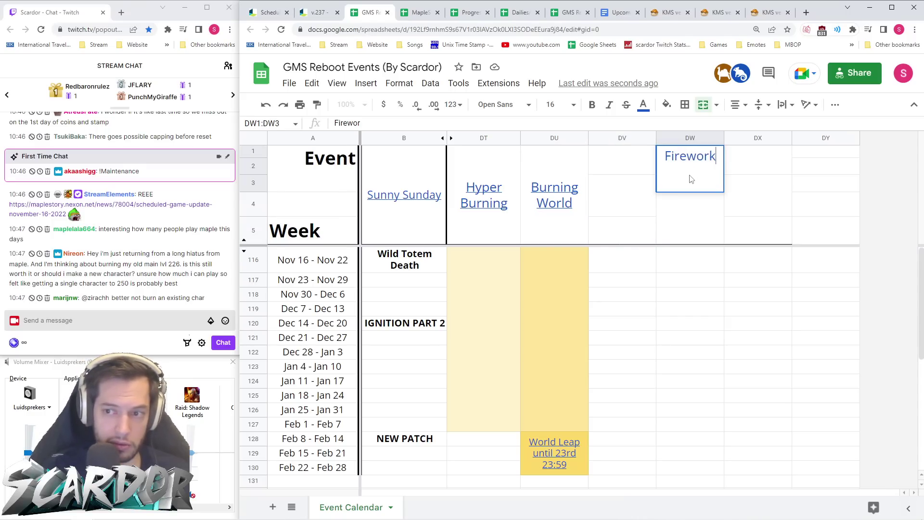
{"action": "type", "text": "ds Fes"}
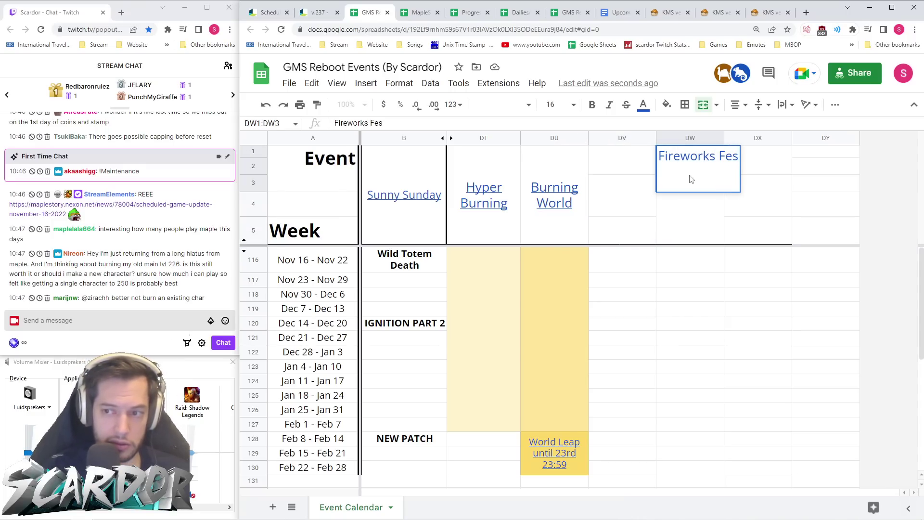
{"action": "type", "text": "tival Para"}
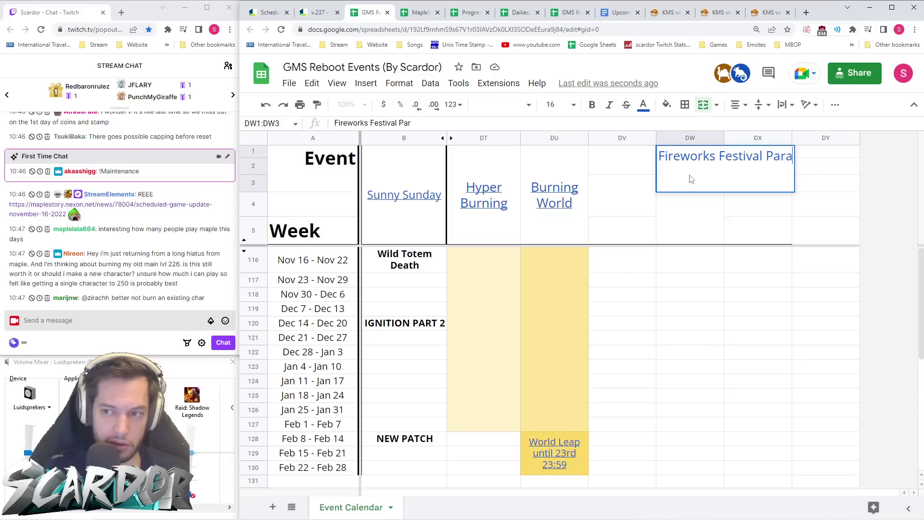
{"action": "type", "text": "de"}
{"action": "key", "text": "Return"}
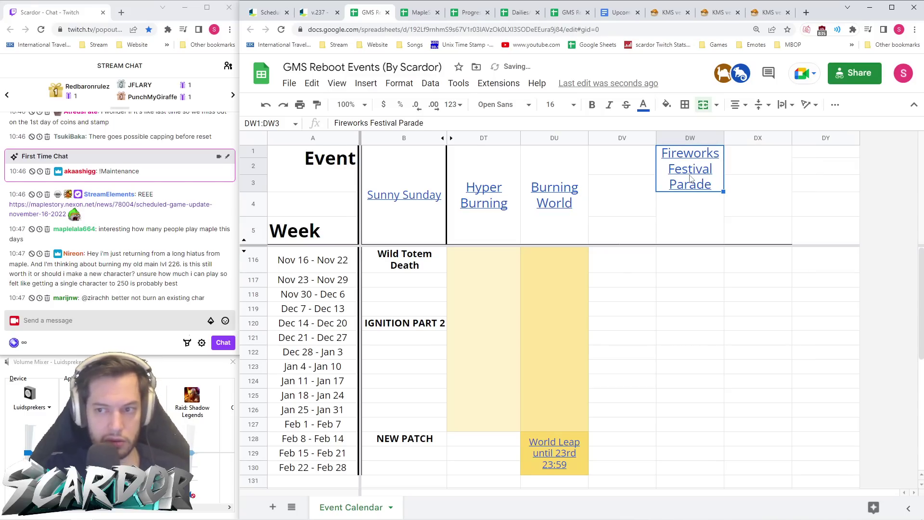
- Copy the web address of the v.237 Fireworks Festival Parade section
{"action": "left_click", "coordinate": [318, 12]}
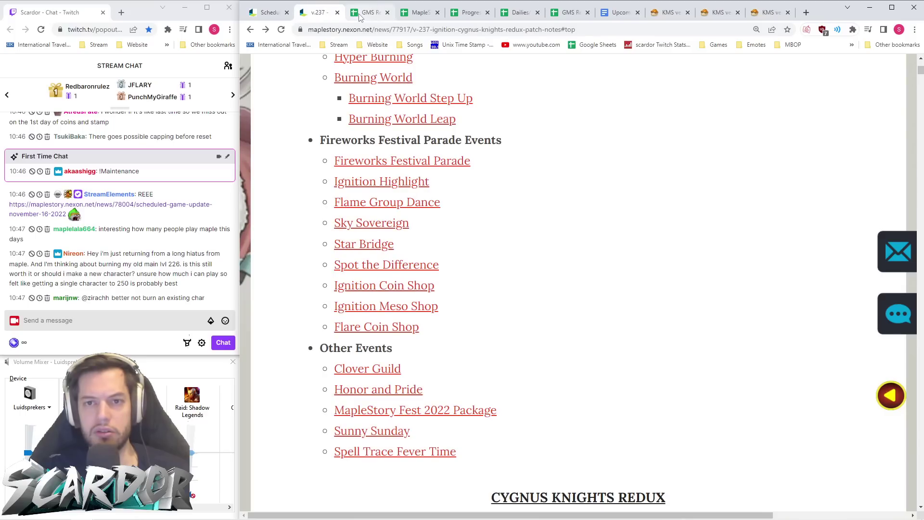
{"action": "left_click", "coordinate": [372, 14]}
{"action": "left_click", "coordinate": [317, 12]}
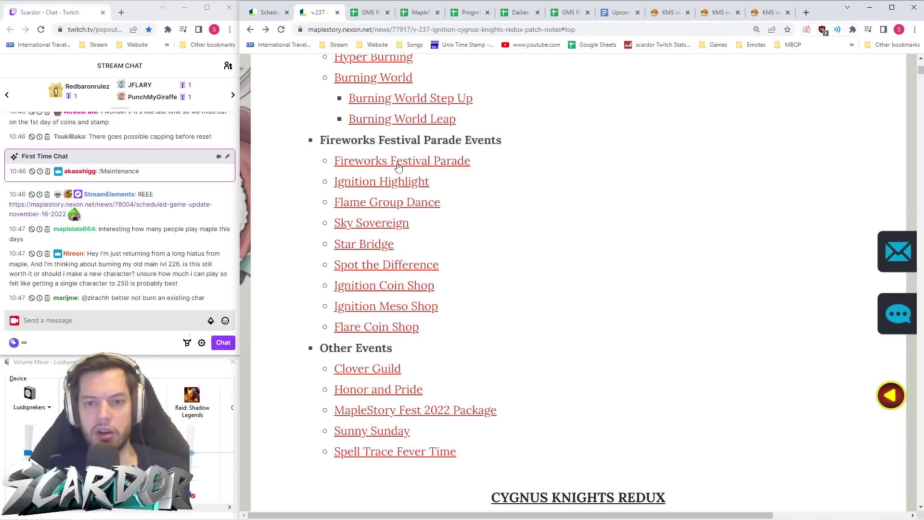
{"action": "left_click", "coordinate": [396, 161]}
{"action": "left_click", "coordinate": [419, 29]}
- Hyperlink the Fireworks Festival Parade header cell to the copied patch-notes URL
{"action": "left_click", "coordinate": [368, 12]}
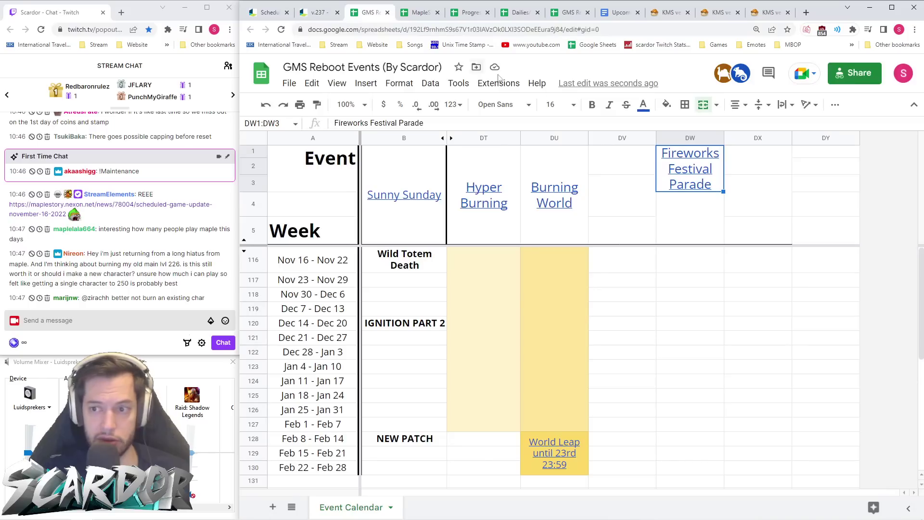
{"action": "right_click", "coordinate": [701, 173]}
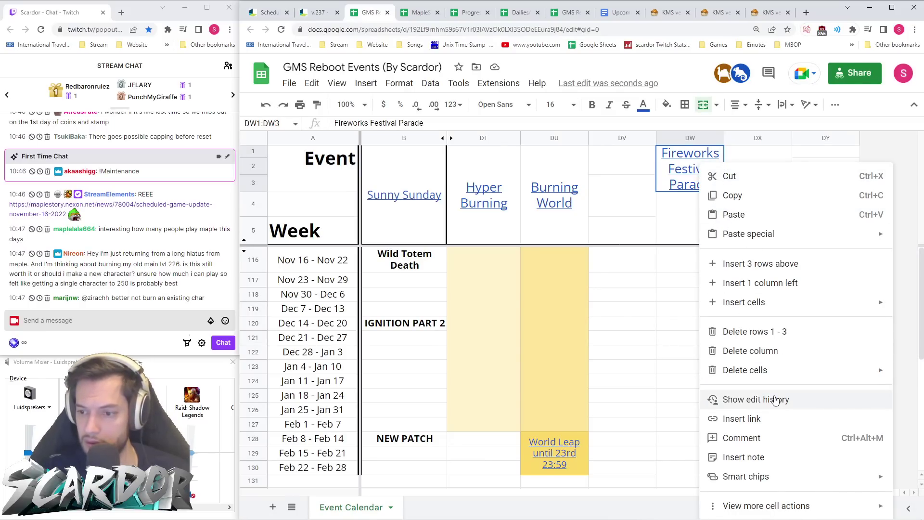
{"action": "key", "text": "Escape"}
{"action": "key", "text": "ctrl+k"}
{"action": "key", "text": "ctrl+v"}
{"action": "left_click", "coordinate": [890, 189]}
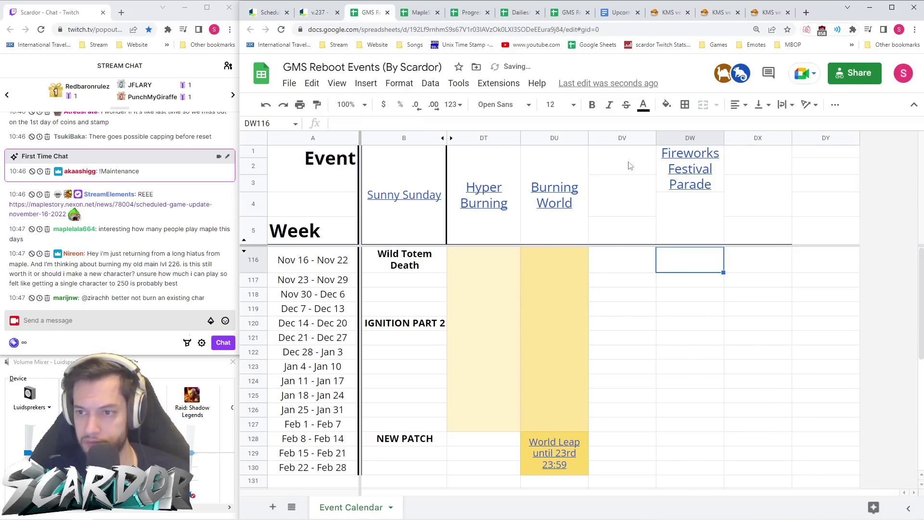
{"action": "left_click", "coordinate": [308, 13]}
{"action": "left_click", "coordinate": [608, 249]}
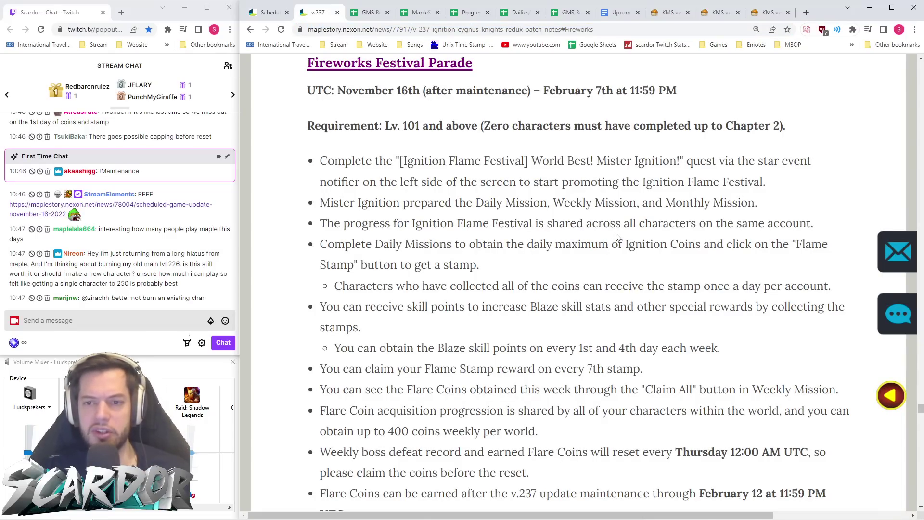
- Read the Fireworks Festival Parade coin, stamp and mission rules, then return to the GMS Reboot Events sheet
{"action": "scroll", "coordinate": [616, 236], "scroll_direction": "down", "scroll_amount": 1}
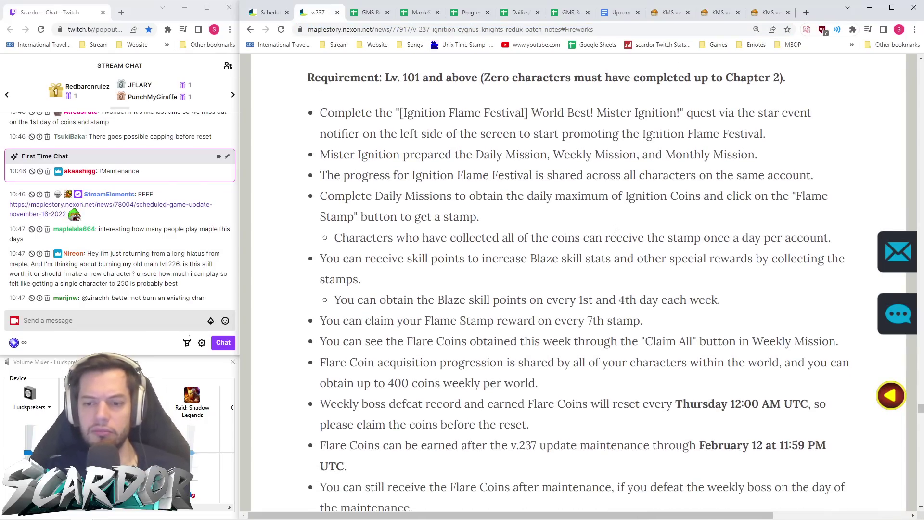
{"action": "scroll", "coordinate": [617, 235], "scroll_direction": "down", "scroll_amount": 15}
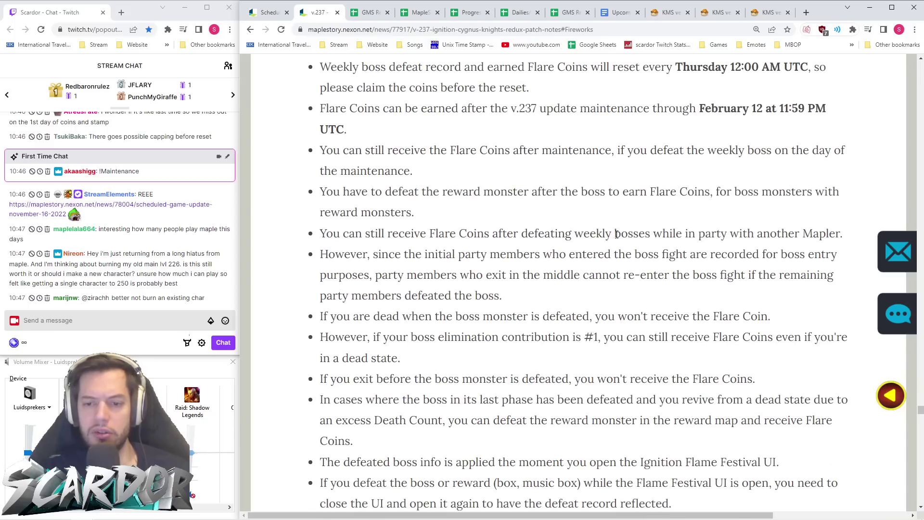
{"action": "scroll", "coordinate": [618, 238], "scroll_direction": "down", "scroll_amount": 4}
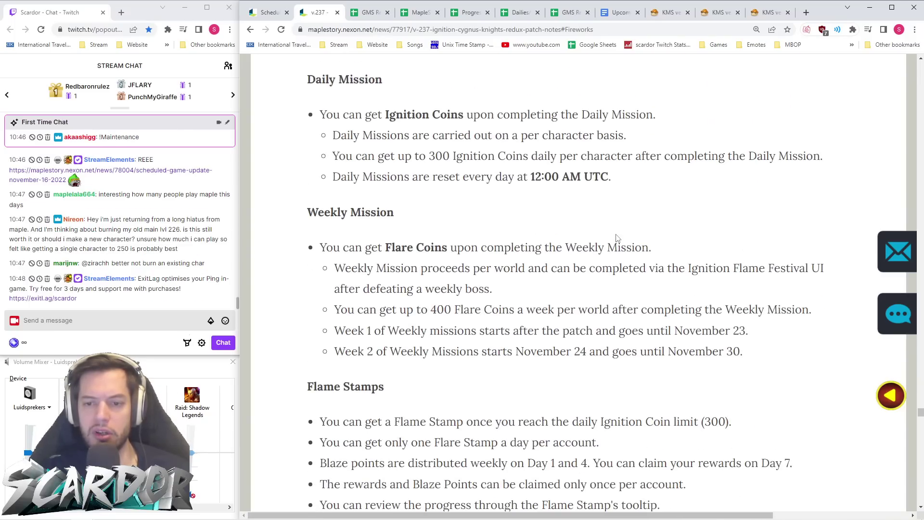
{"action": "scroll", "coordinate": [617, 239], "scroll_direction": "down", "scroll_amount": 3}
{"action": "scroll", "coordinate": [618, 240], "scroll_direction": "up", "scroll_amount": 20}
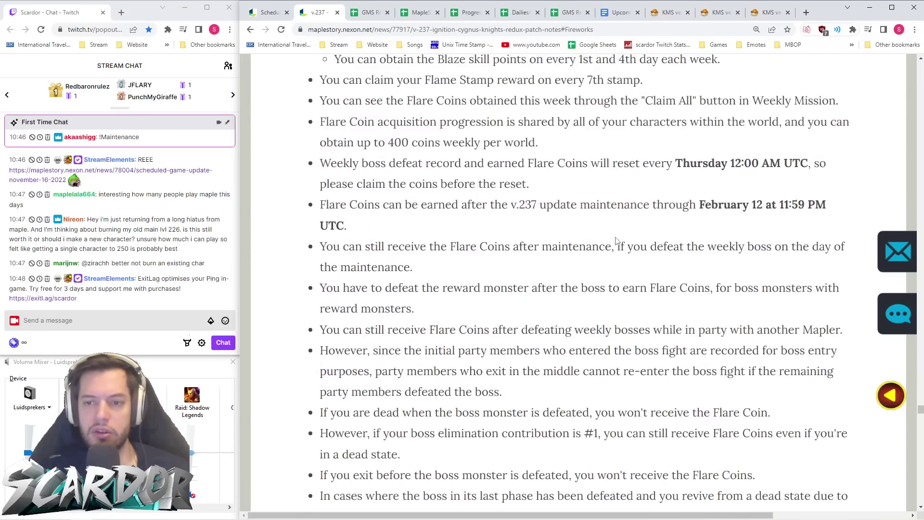
{"action": "scroll", "coordinate": [618, 242], "scroll_direction": "down", "scroll_amount": 2}
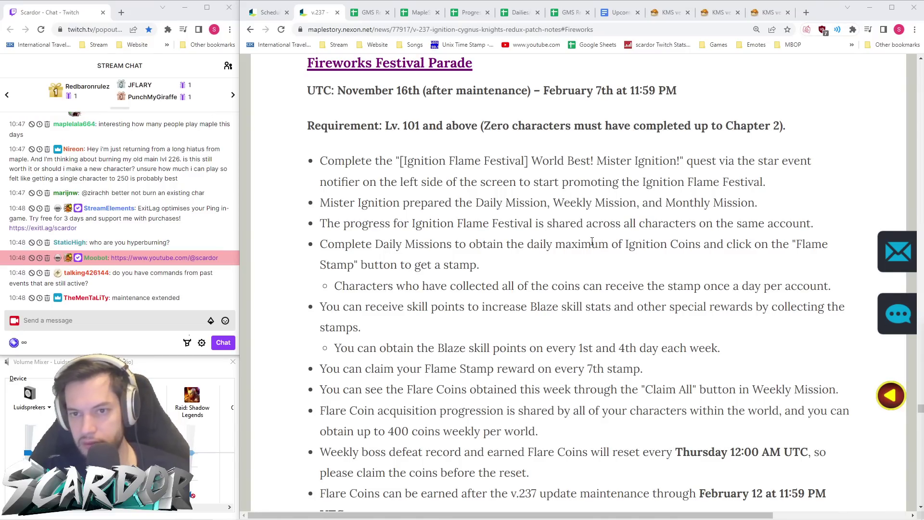
{"action": "left_click", "coordinate": [368, 14]}
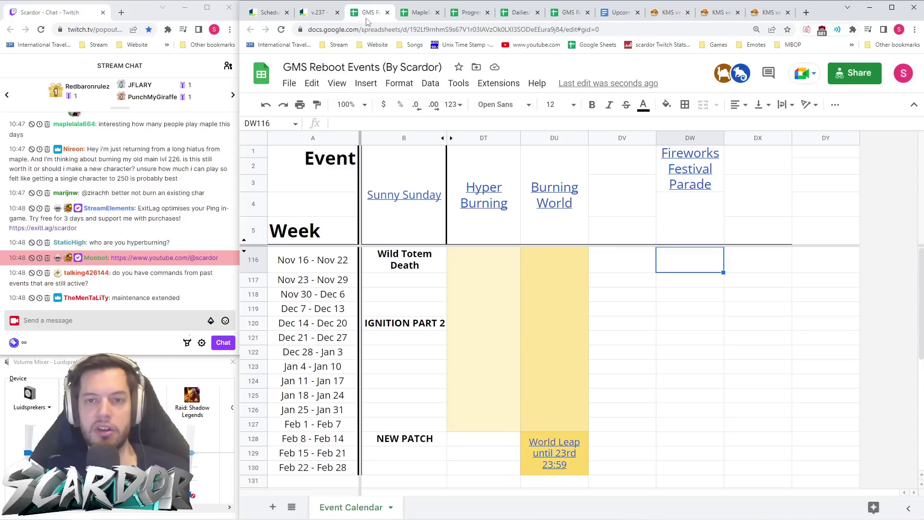
- Switch back to the v.237 patch notes at the Fireworks Festival Parade section
{"action": "left_click", "coordinate": [318, 15]}
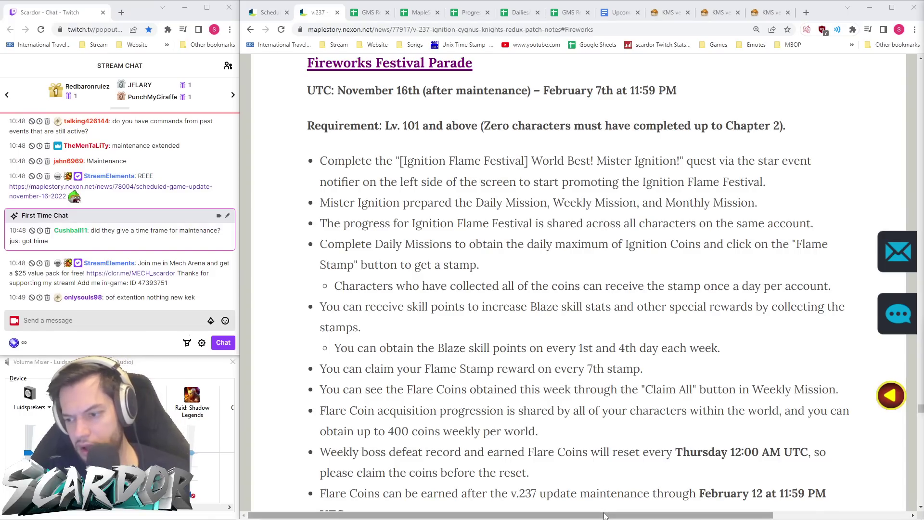
{"action": "mouse_move", "coordinate": [605, 519]}
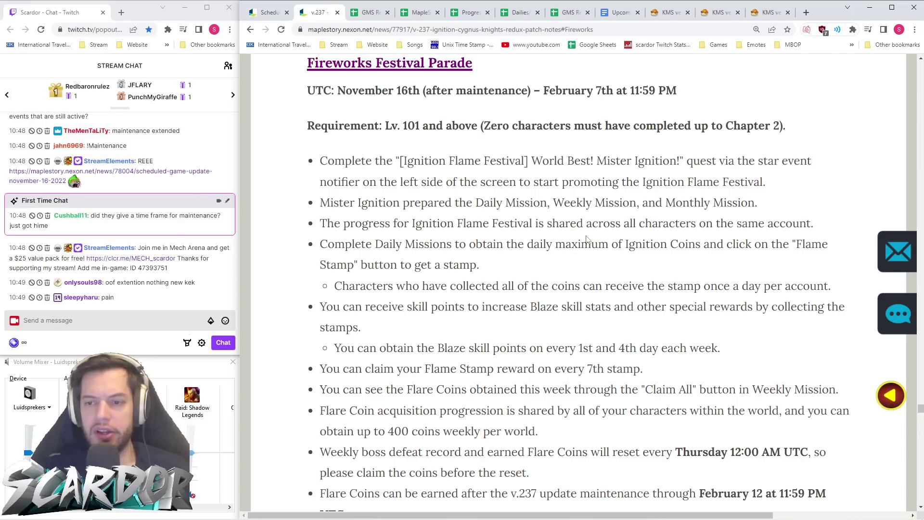
{"action": "scroll", "coordinate": [587, 272], "scroll_direction": "down", "scroll_amount": 1}
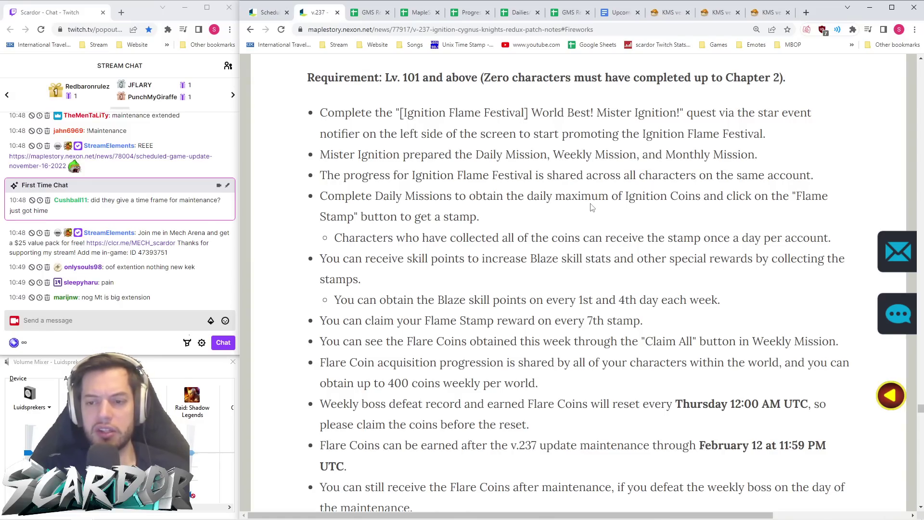
{"action": "scroll", "coordinate": [667, 200], "scroll_direction": "down", "scroll_amount": 2}
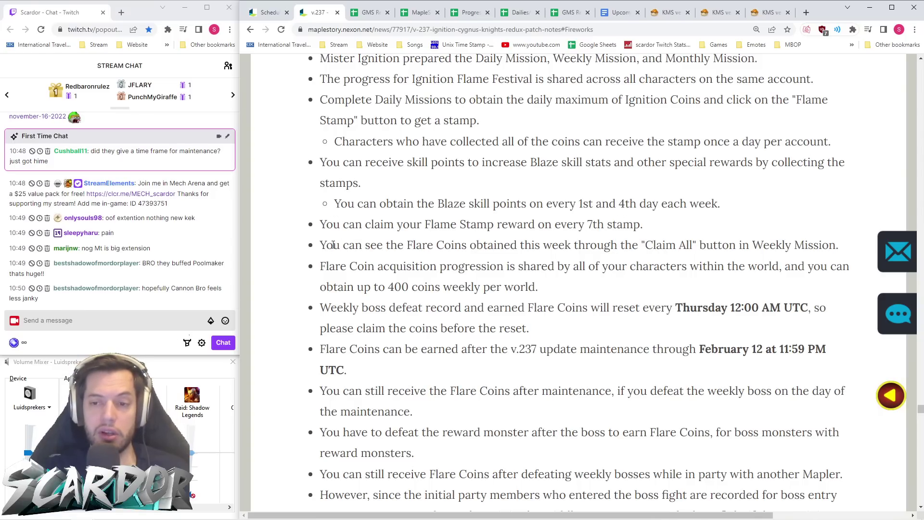
- Open the Orange Mushroom KMS ver. 1.2.366 patch notes
{"action": "left_click", "coordinate": [668, 12]}
{"action": "scroll", "coordinate": [632, 247], "scroll_direction": "down", "scroll_amount": 15}
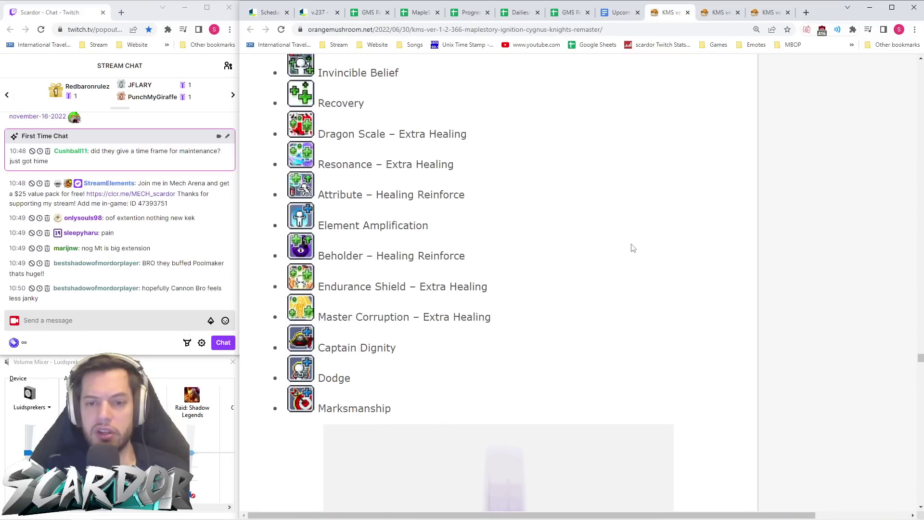
{"action": "scroll", "coordinate": [634, 244], "scroll_direction": "up", "scroll_amount": 4}
{"action": "scroll", "coordinate": [626, 251], "scroll_direction": "down", "scroll_amount": 18}
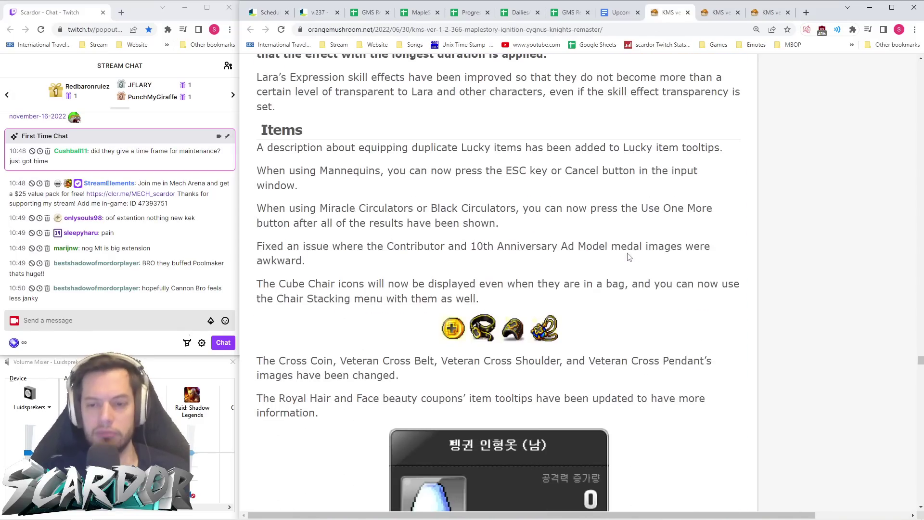
{"action": "scroll", "coordinate": [625, 254], "scroll_direction": "up", "scroll_amount": 7}
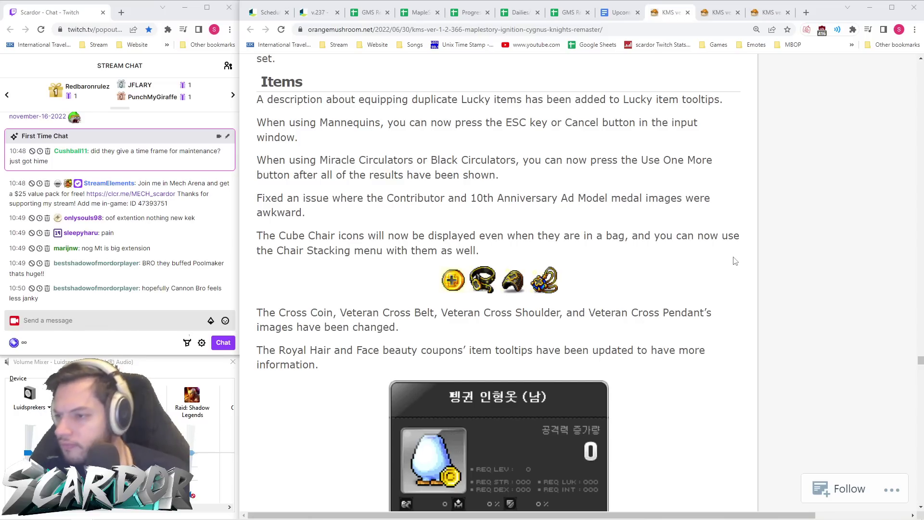
- Send the 'ca' emote to stream chat three times
{"action": "left_click", "coordinate": [131, 327]}
{"action": "type", "text": "ca"}
{"action": "key", "text": "Tab"}
{"action": "key", "text": "Return"}
{"action": "key", "text": "Up"}
{"action": "key", "text": "Return"}
{"action": "key", "text": "Up"}
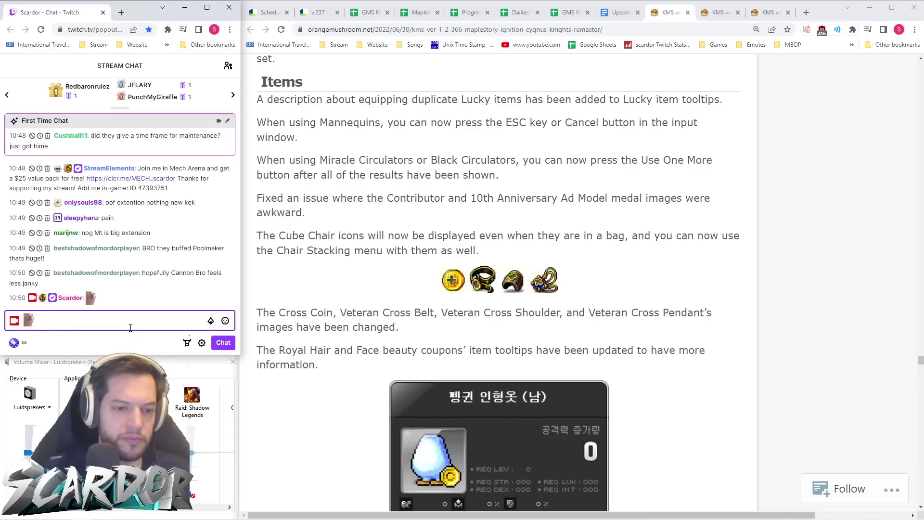
{"action": "key", "text": "Return"}
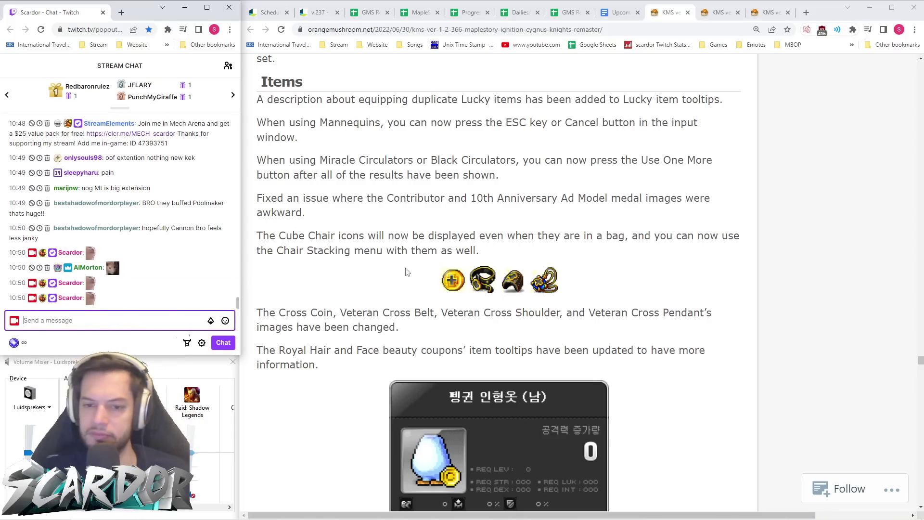
- Scroll the new items section down to the Master Nightmare Master Label set
{"action": "scroll", "coordinate": [412, 309], "scroll_direction": "down", "scroll_amount": 15}
{"action": "scroll", "coordinate": [413, 307], "scroll_direction": "down", "scroll_amount": 20}
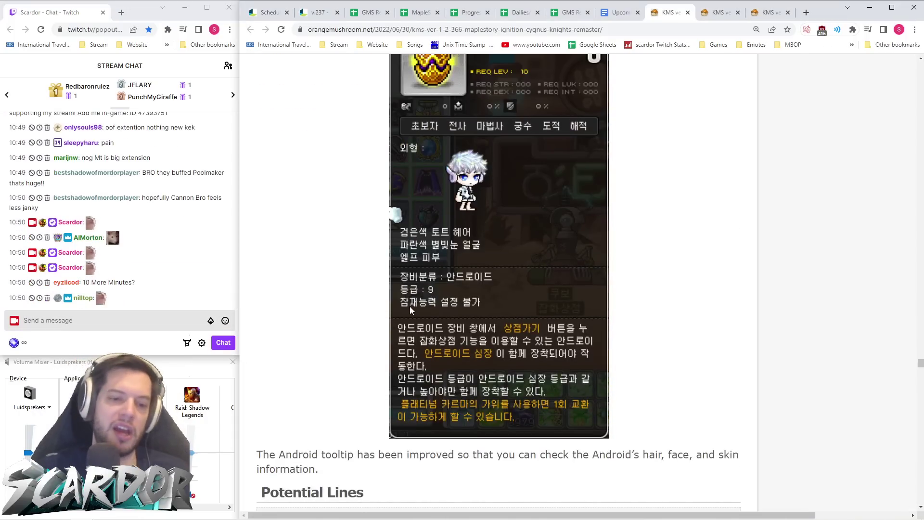
{"action": "scroll", "coordinate": [407, 305], "scroll_direction": "down", "scroll_amount": 20}
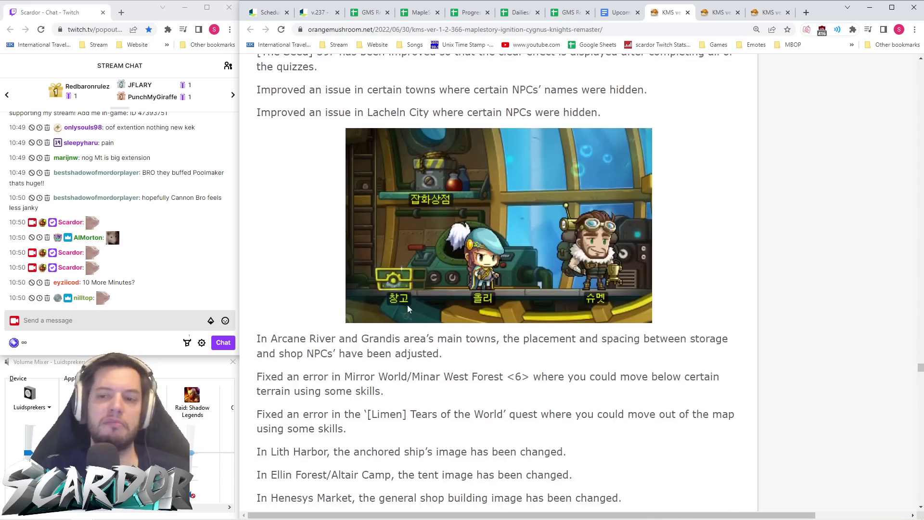
{"action": "scroll", "coordinate": [407, 306], "scroll_direction": "down", "scroll_amount": 20}
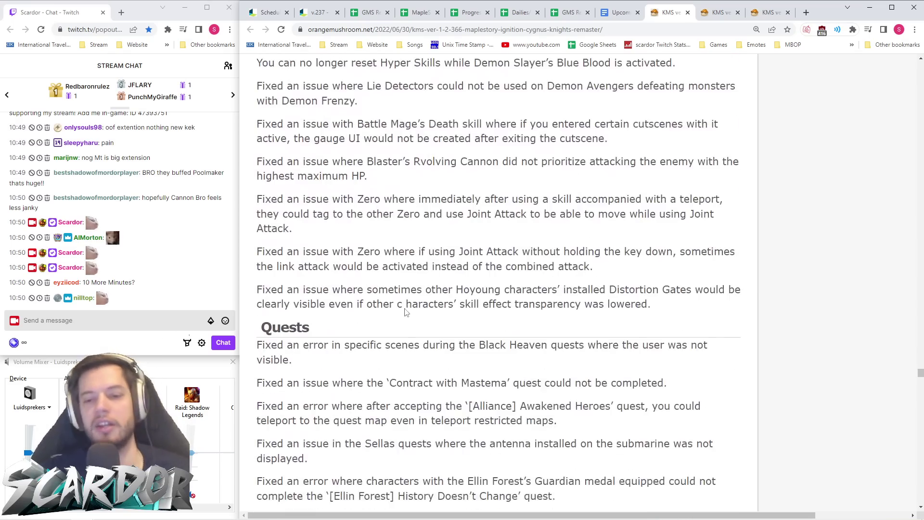
{"action": "scroll", "coordinate": [405, 311], "scroll_direction": "down", "scroll_amount": 20}
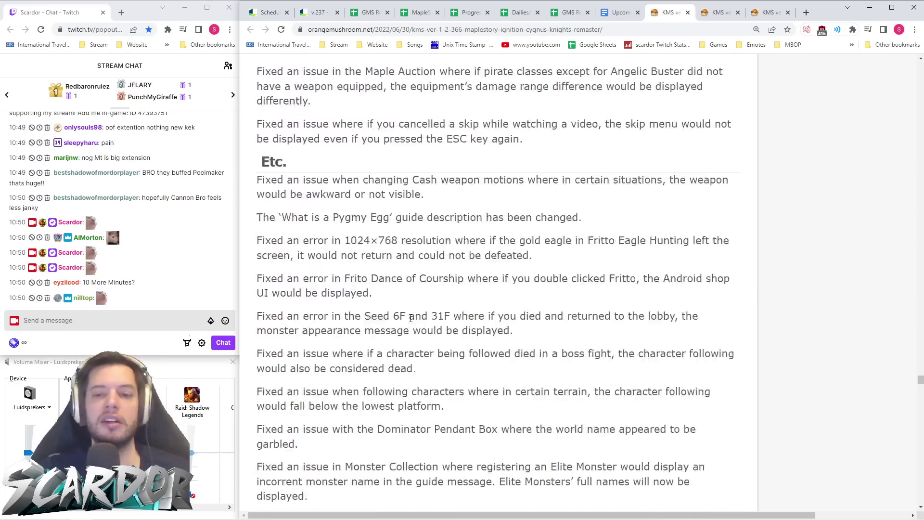
{"action": "scroll", "coordinate": [412, 320], "scroll_direction": "down", "scroll_amount": 20}
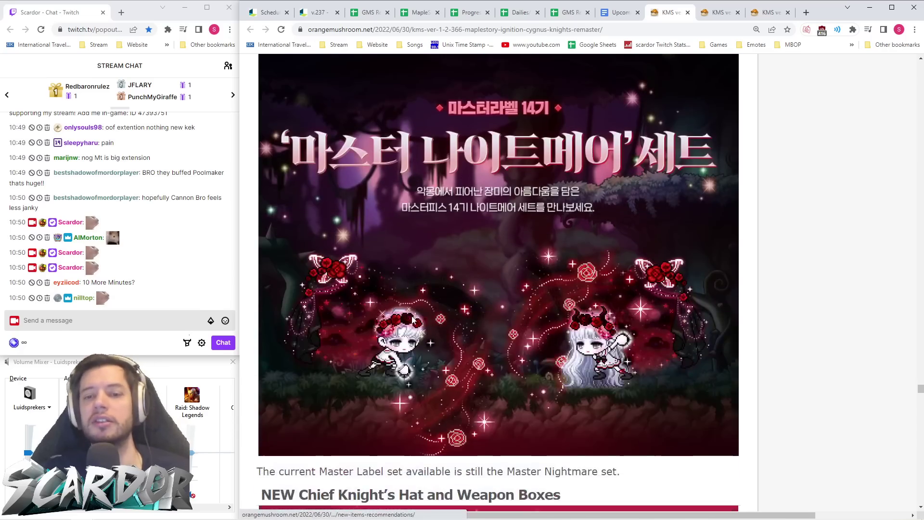
- Scroll the KMS article past Burning World, Step Up and World Leap to the Cygnus Knights Remaster banner
{"action": "scroll", "coordinate": [410, 318], "scroll_direction": "down", "scroll_amount": 12}
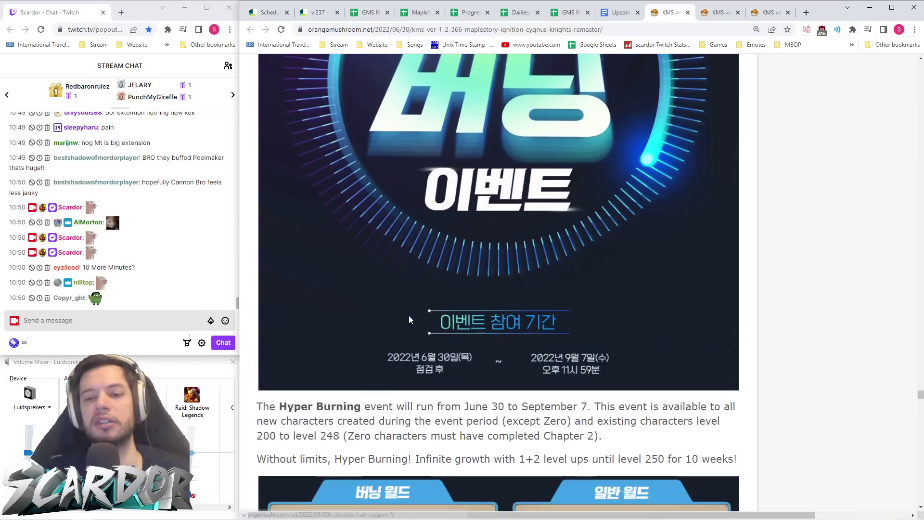
{"action": "scroll", "coordinate": [408, 313], "scroll_direction": "up", "scroll_amount": 3}
{"action": "scroll", "coordinate": [408, 316], "scroll_direction": "down", "scroll_amount": 10}
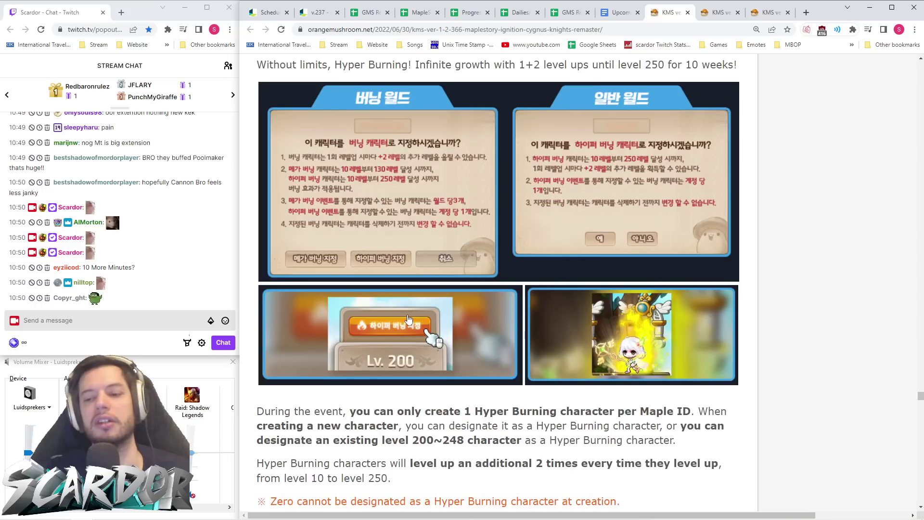
{"action": "scroll", "coordinate": [408, 316], "scroll_direction": "down", "scroll_amount": 5}
{"action": "scroll", "coordinate": [408, 316], "scroll_direction": "down", "scroll_amount": 8}
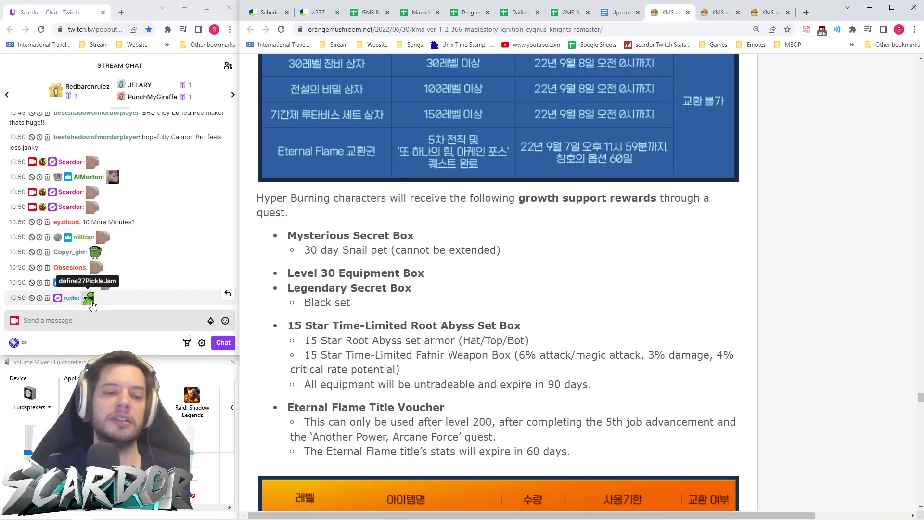
{"action": "scroll", "coordinate": [558, 286], "scroll_direction": "down", "scroll_amount": 1}
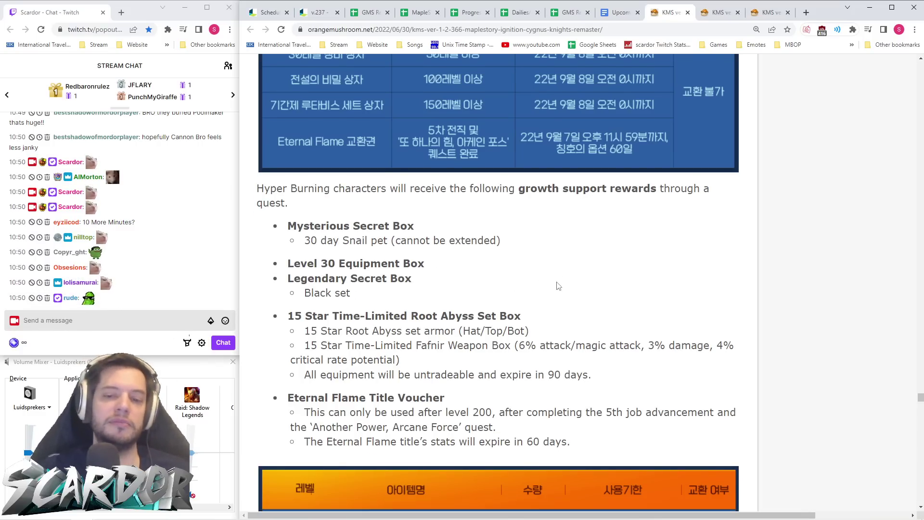
{"action": "scroll", "coordinate": [559, 286], "scroll_direction": "down", "scroll_amount": 20}
{"action": "scroll", "coordinate": [560, 288], "scroll_direction": "down", "scroll_amount": 15}
{"action": "scroll", "coordinate": [560, 288], "scroll_direction": "up", "scroll_amount": 8}
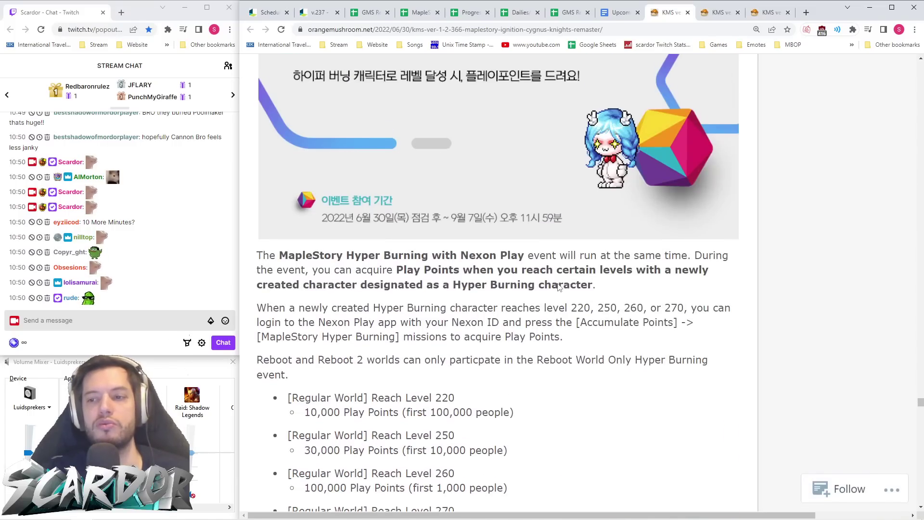
{"action": "scroll", "coordinate": [558, 286], "scroll_direction": "up", "scroll_amount": 3}
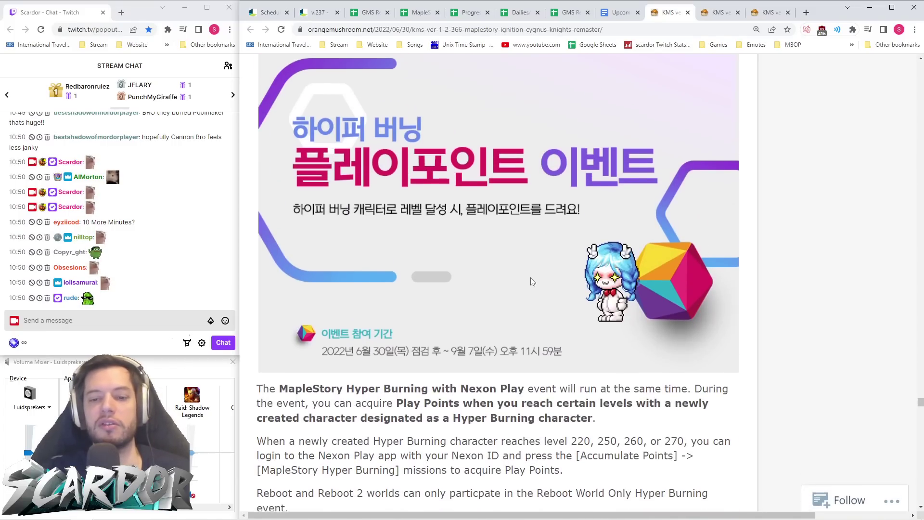
{"action": "scroll", "coordinate": [531, 279], "scroll_direction": "down", "scroll_amount": 4}
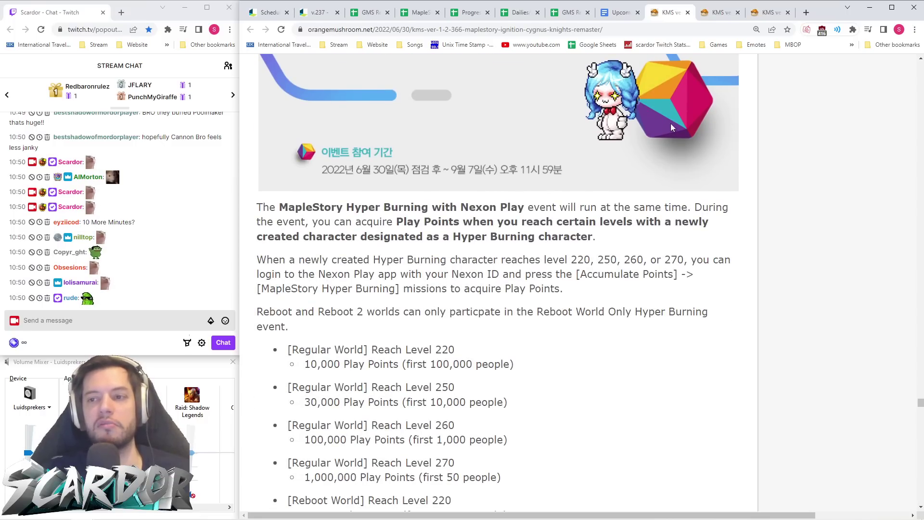
{"action": "scroll", "coordinate": [447, 216], "scroll_direction": "up", "scroll_amount": 1}
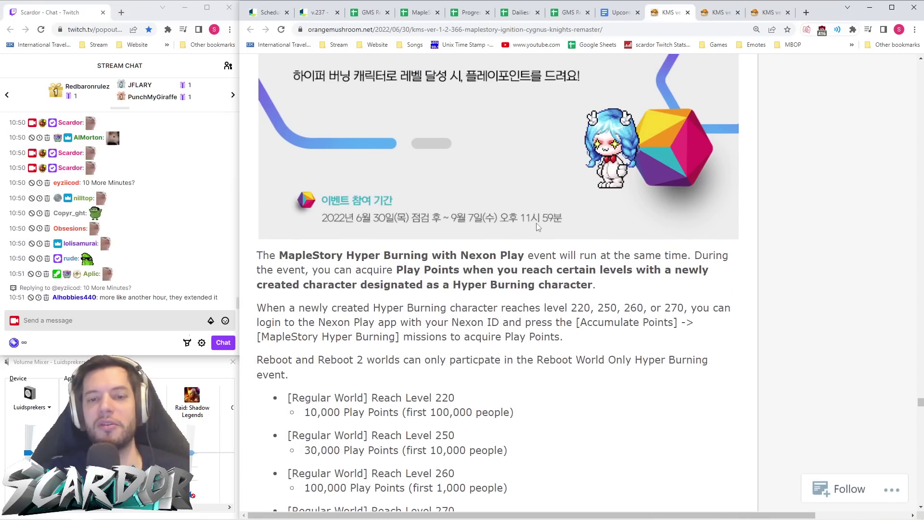
{"action": "scroll", "coordinate": [573, 226], "scroll_direction": "down", "scroll_amount": 14}
{"action": "scroll", "coordinate": [574, 225], "scroll_direction": "up", "scroll_amount": 2}
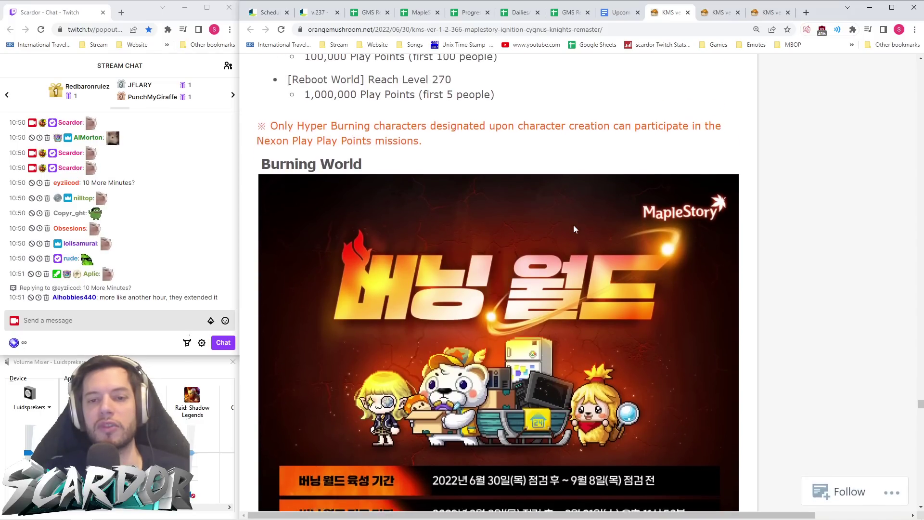
{"action": "scroll", "coordinate": [573, 226], "scroll_direction": "down", "scroll_amount": 15}
{"action": "scroll", "coordinate": [574, 228], "scroll_direction": "down", "scroll_amount": 18}
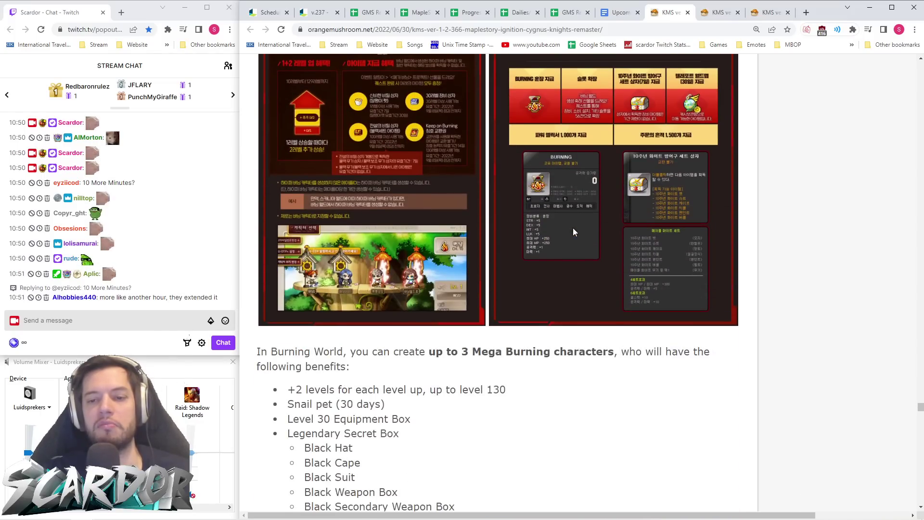
{"action": "scroll", "coordinate": [574, 229], "scroll_direction": "down", "scroll_amount": 10}
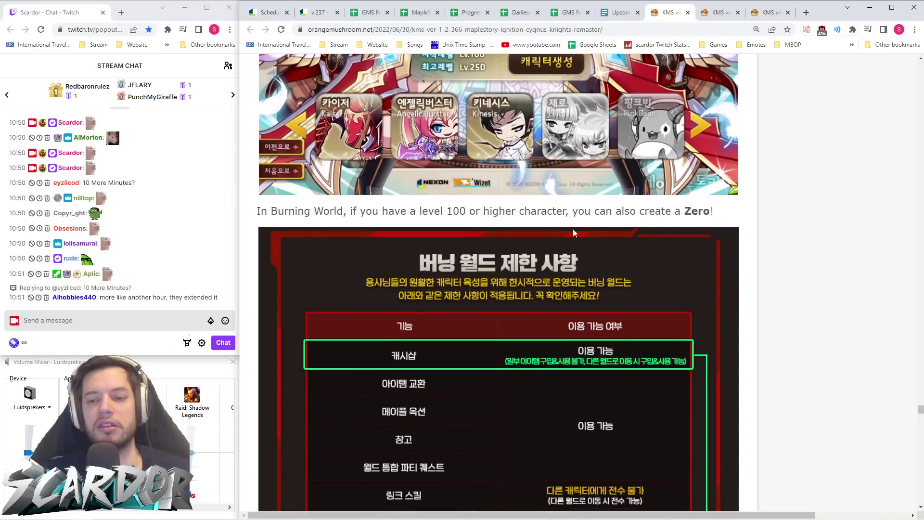
{"action": "scroll", "coordinate": [577, 232], "scroll_direction": "down", "scroll_amount": 10}
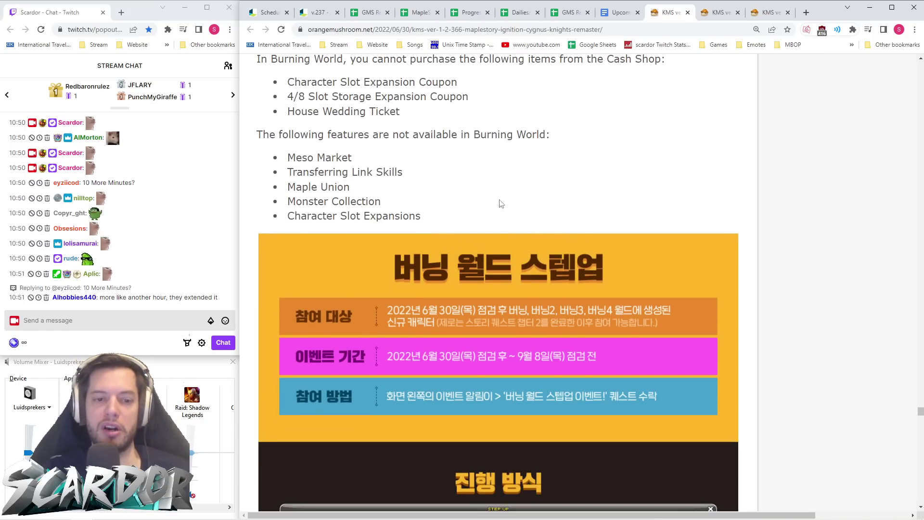
{"action": "scroll", "coordinate": [534, 200], "scroll_direction": "down", "scroll_amount": 5}
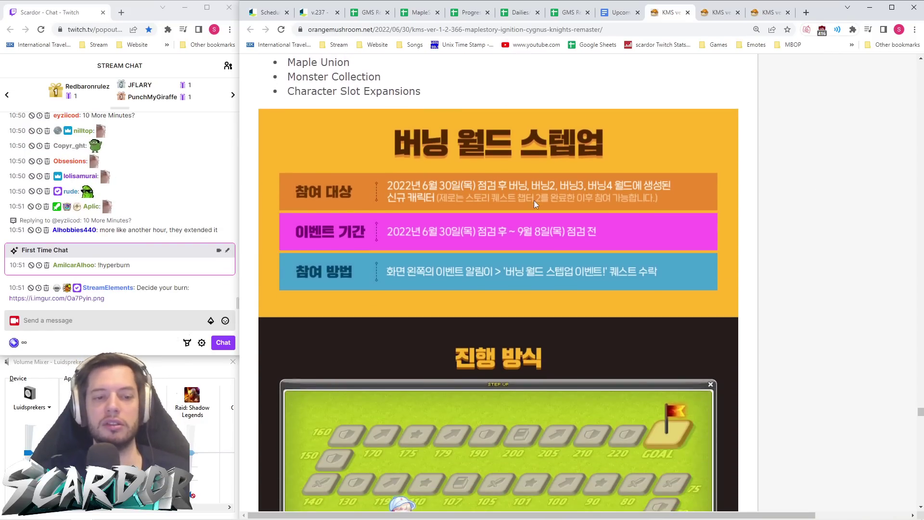
{"action": "scroll", "coordinate": [534, 201], "scroll_direction": "down", "scroll_amount": 5}
{"action": "scroll", "coordinate": [534, 201], "scroll_direction": "up", "scroll_amount": 7}
{"action": "scroll", "coordinate": [534, 205], "scroll_direction": "down", "scroll_amount": 18}
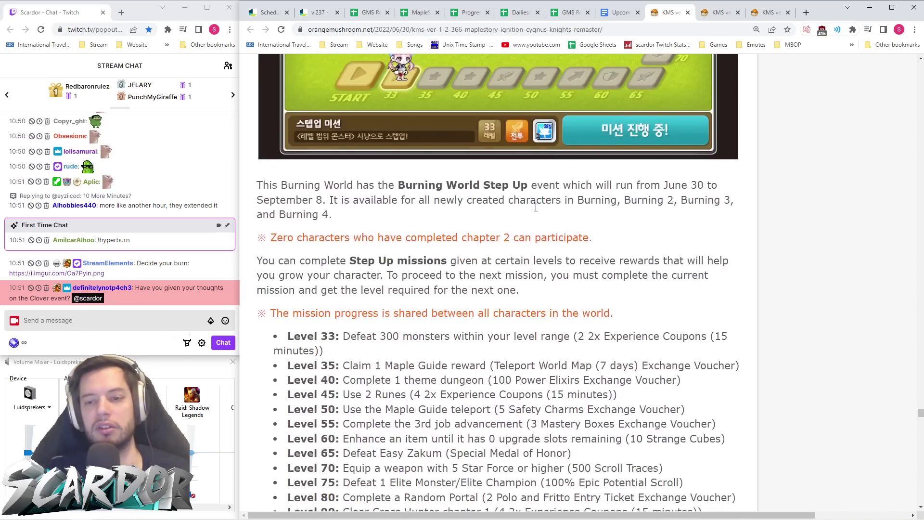
{"action": "scroll", "coordinate": [536, 210], "scroll_direction": "down", "scroll_amount": 20}
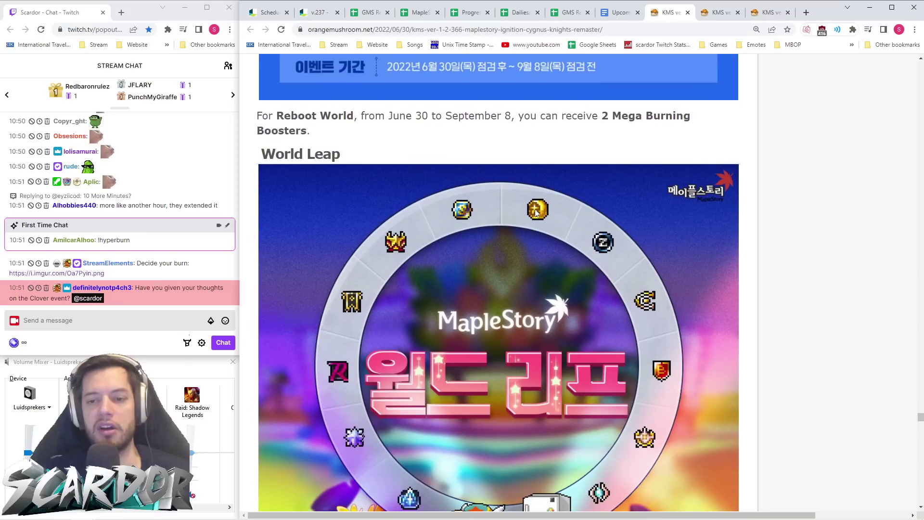
{"action": "scroll", "coordinate": [535, 210], "scroll_direction": "down", "scroll_amount": 20}
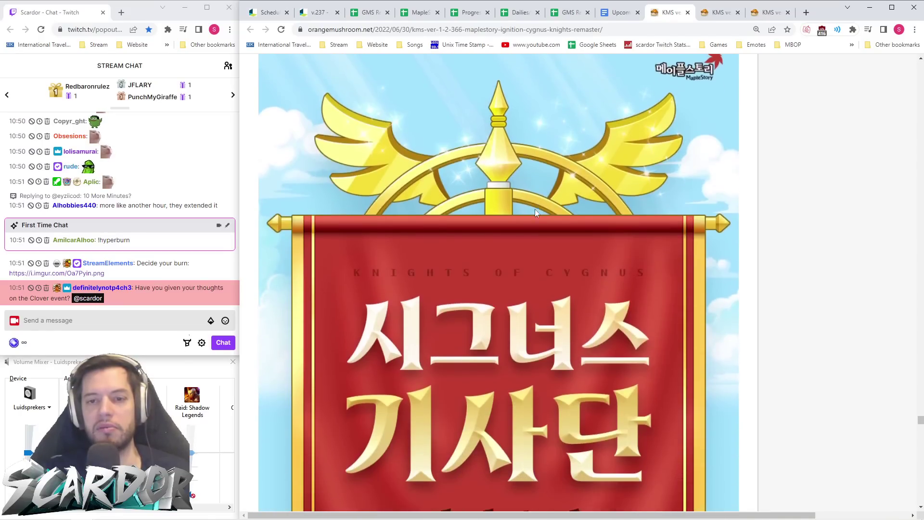
{"action": "scroll", "coordinate": [536, 210], "scroll_direction": "up", "scroll_amount": 4}
- Scroll to the KMS Ignition Fireworks Festival and compare it with the GMS v.237 notes
{"action": "scroll", "coordinate": [557, 212], "scroll_direction": "down", "scroll_amount": 20}
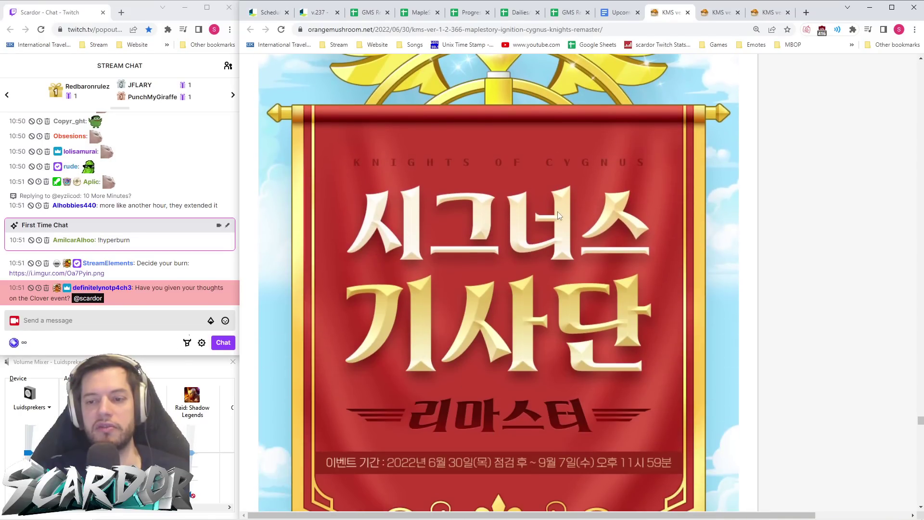
{"action": "scroll", "coordinate": [557, 212], "scroll_direction": "down", "scroll_amount": 18}
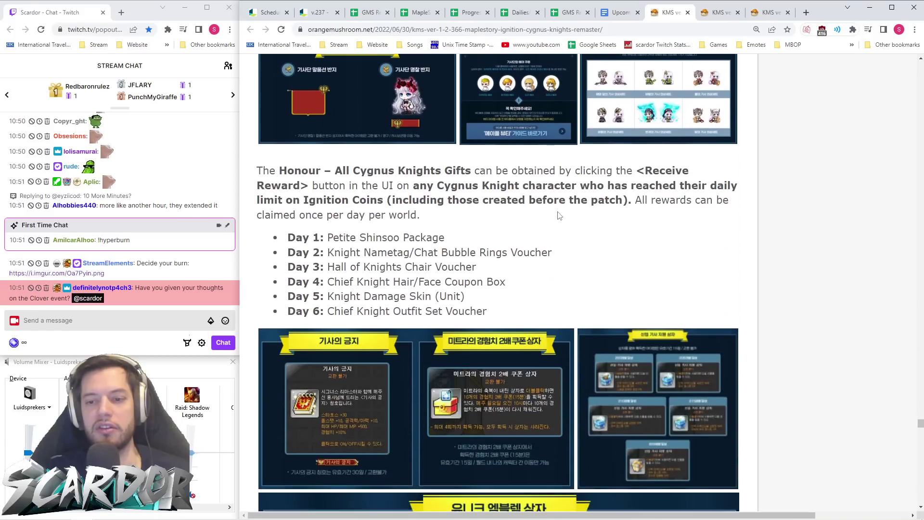
{"action": "scroll", "coordinate": [557, 216], "scroll_direction": "down", "scroll_amount": 9}
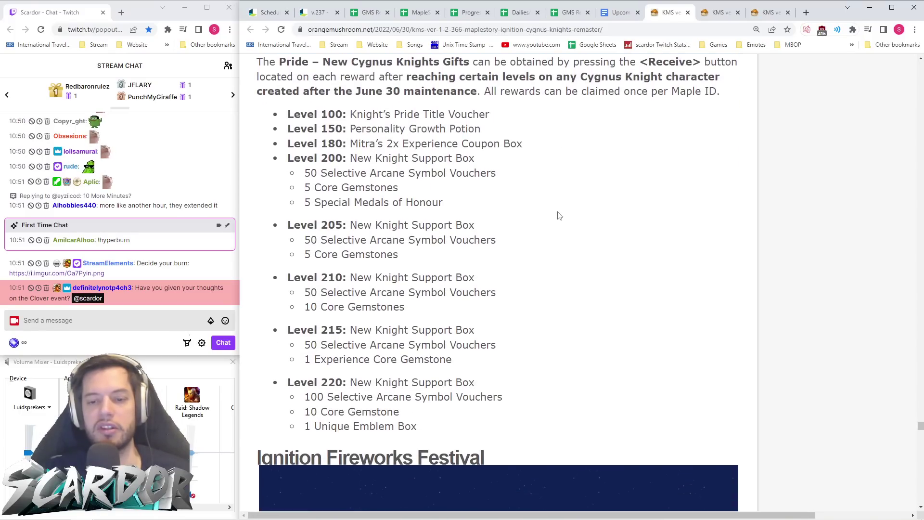
{"action": "scroll", "coordinate": [559, 218], "scroll_direction": "up", "scroll_amount": 1}
{"action": "scroll", "coordinate": [559, 218], "scroll_direction": "down", "scroll_amount": 1}
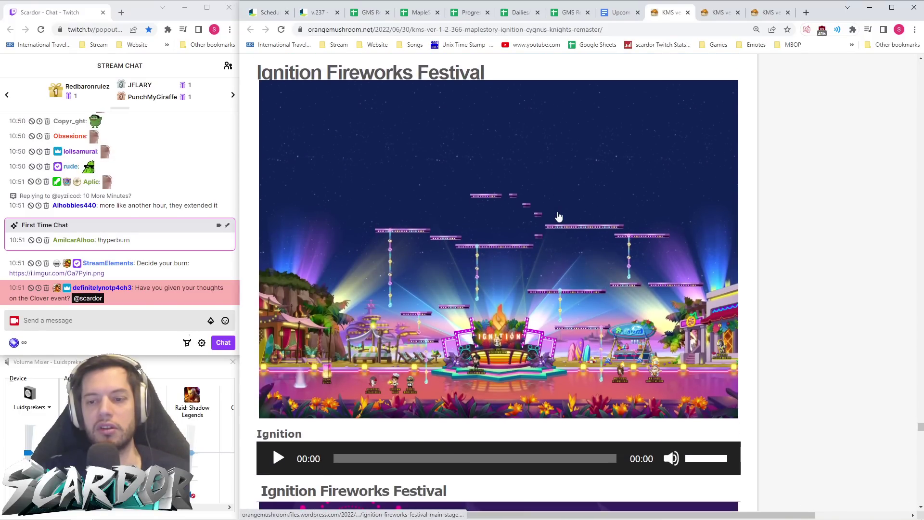
{"action": "left_click", "coordinate": [317, 12]}
{"action": "scroll", "coordinate": [520, 190], "scroll_direction": "up", "scroll_amount": 6}
{"action": "scroll", "coordinate": [520, 190], "scroll_direction": "down", "scroll_amount": 5}
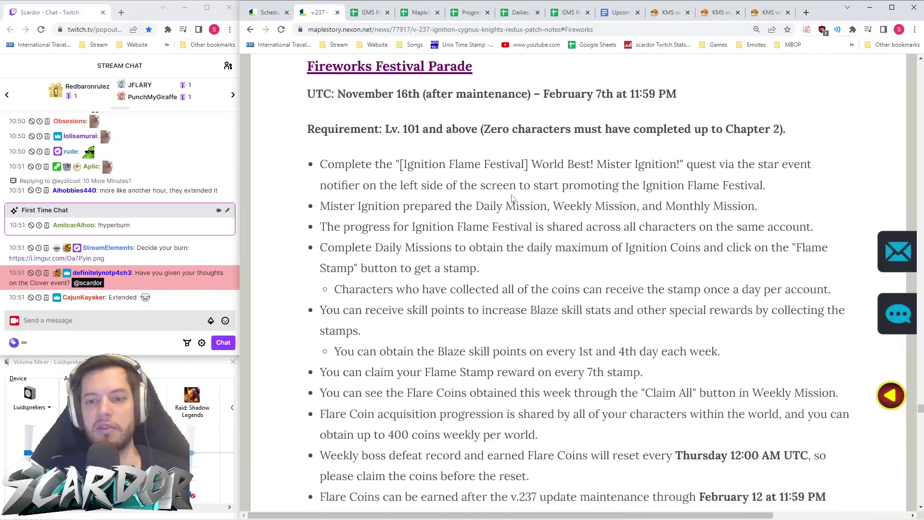
{"action": "left_click", "coordinate": [669, 13]}
- Open the Ignition Fireworks Festival calendar image in its own new tab
{"action": "scroll", "coordinate": [574, 207], "scroll_direction": "down", "scroll_amount": 9}
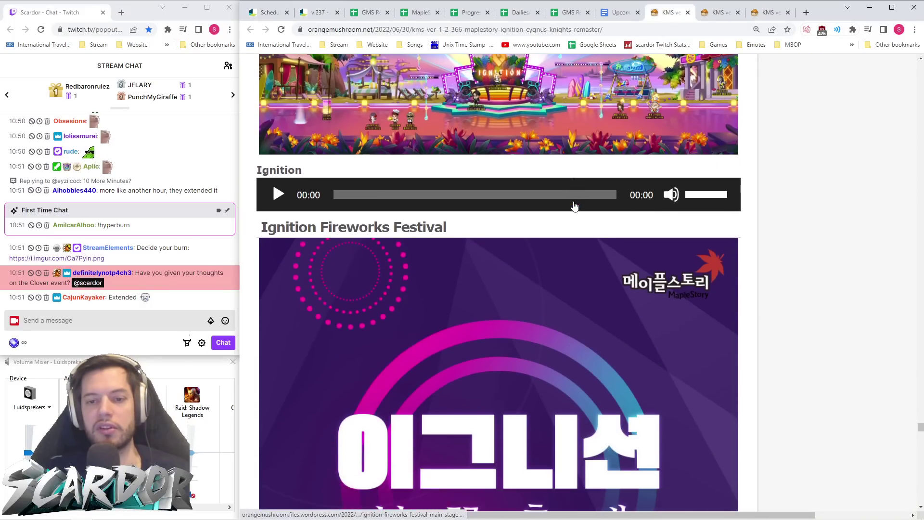
{"action": "scroll", "coordinate": [575, 206], "scroll_direction": "down", "scroll_amount": 8}
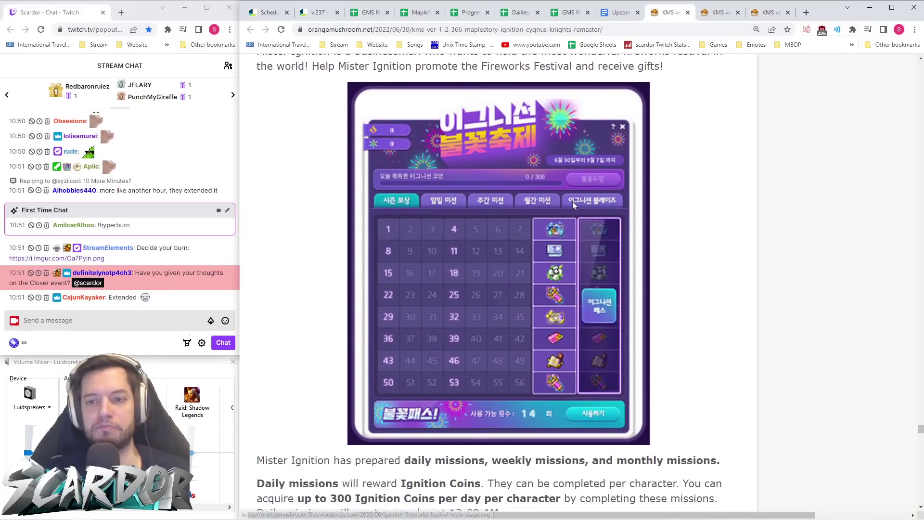
{"action": "scroll", "coordinate": [572, 201], "scroll_direction": "up", "scroll_amount": 3}
{"action": "scroll", "coordinate": [572, 201], "scroll_direction": "down", "scroll_amount": 1}
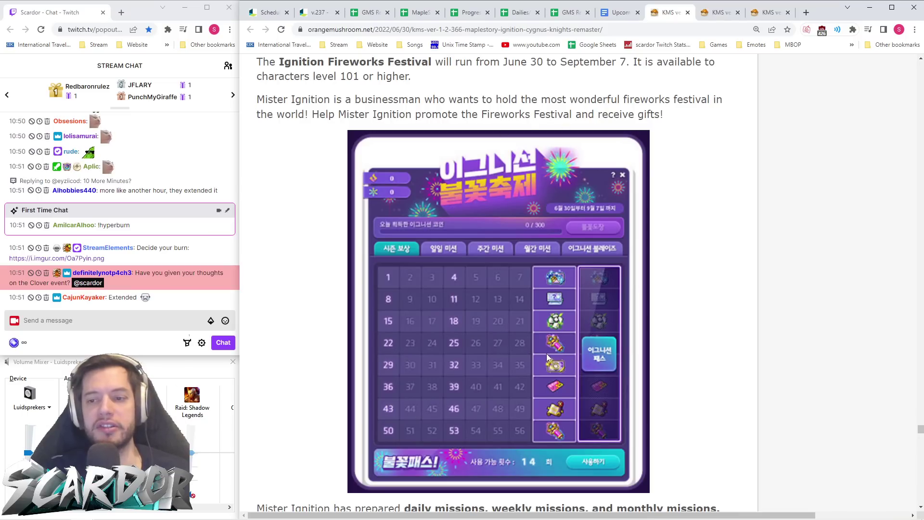
{"action": "scroll", "coordinate": [549, 350], "scroll_direction": "down", "scroll_amount": 1}
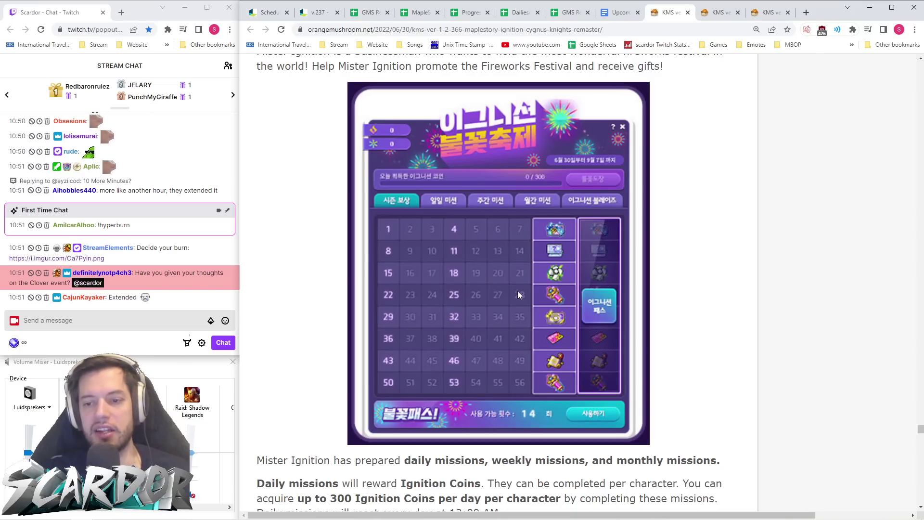
{"action": "right_click", "coordinate": [481, 285]}
{"action": "left_click", "coordinate": [486, 293]}
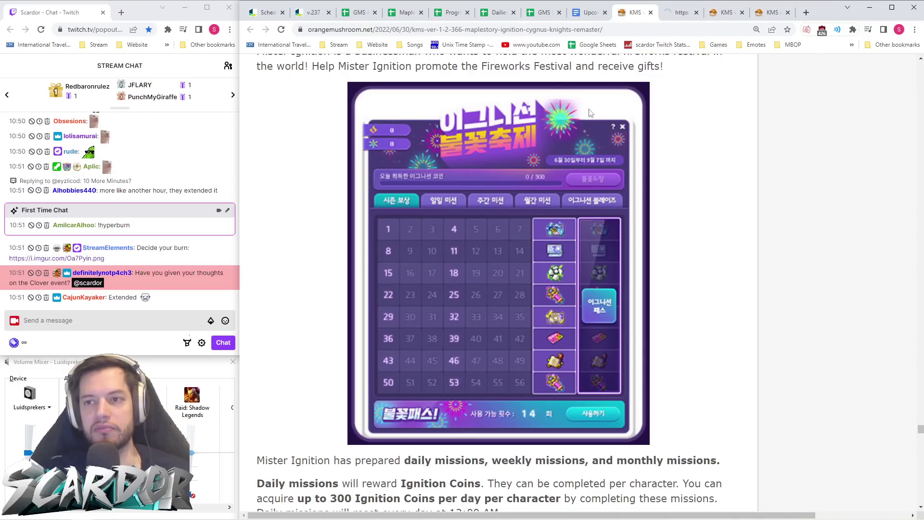
{"action": "left_click", "coordinate": [683, 14]}
{"action": "scroll", "coordinate": [571, 201], "scroll_direction": "up", "scroll_amount": 4}
- Study the enlarged 56-stamp pass calendar, then return to the GMS v.237 Fireworks notes
{"action": "scroll", "coordinate": [671, 249], "scroll_direction": "down", "scroll_amount": 3}
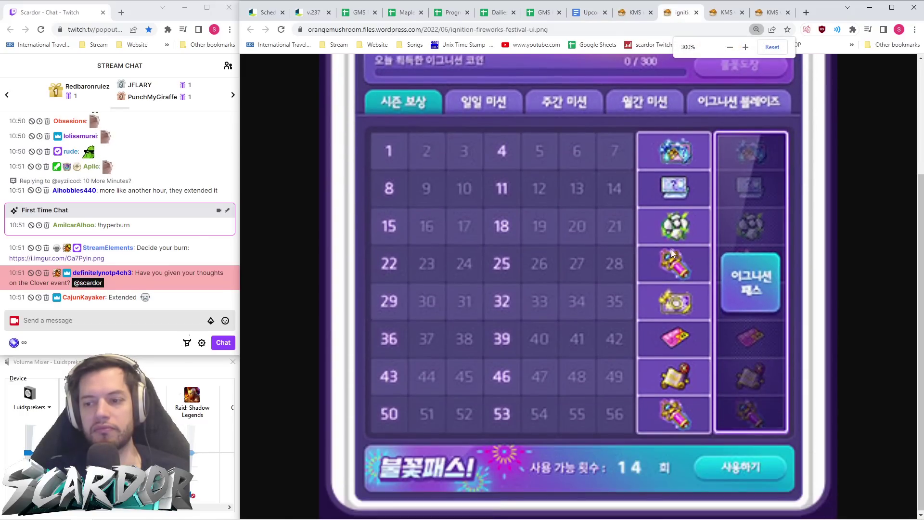
{"action": "scroll", "coordinate": [713, 324], "scroll_direction": "up", "scroll_amount": 3}
{"action": "scroll", "coordinate": [714, 324], "scroll_direction": "down", "scroll_amount": 3}
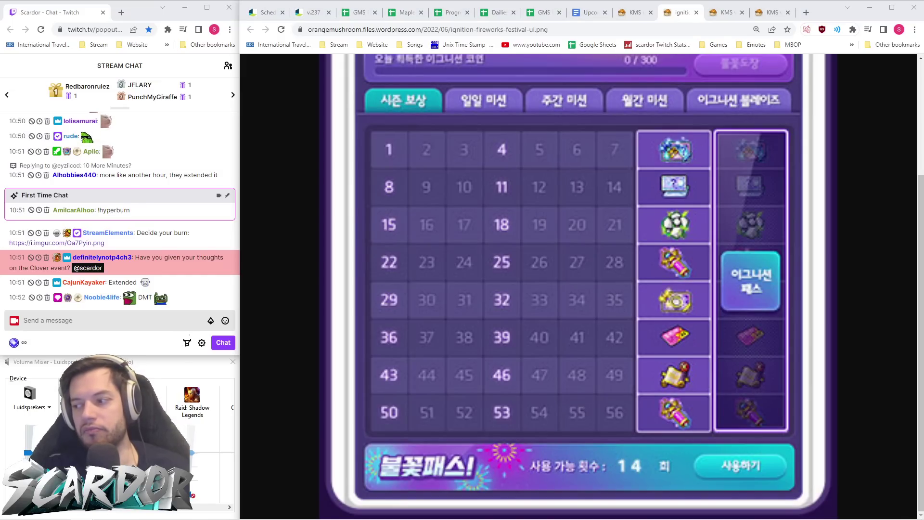
{"action": "left_click", "coordinate": [313, 12]}
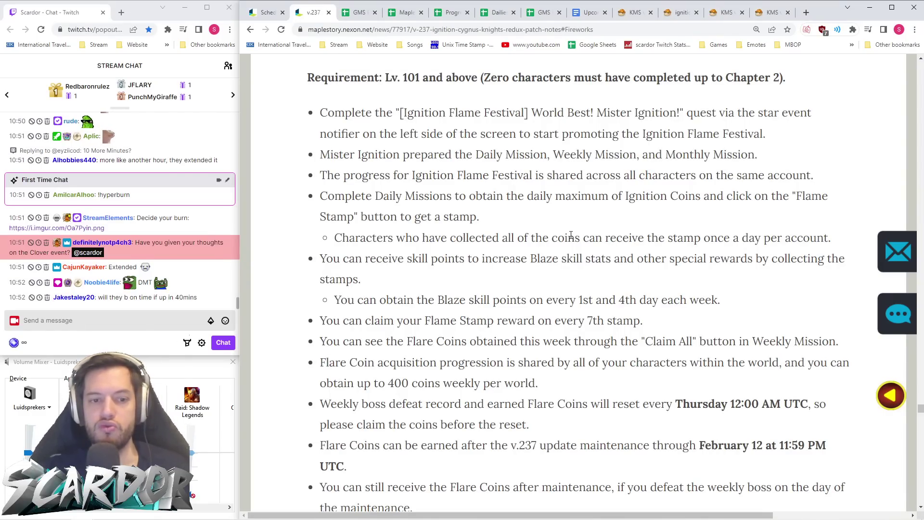
- Compare the GMS Flare Coin and Blaze skill rules with the KMS pass calendar image
{"action": "scroll", "coordinate": [573, 235], "scroll_direction": "up", "scroll_amount": 2}
{"action": "scroll", "coordinate": [571, 235], "scroll_direction": "down", "scroll_amount": 8}
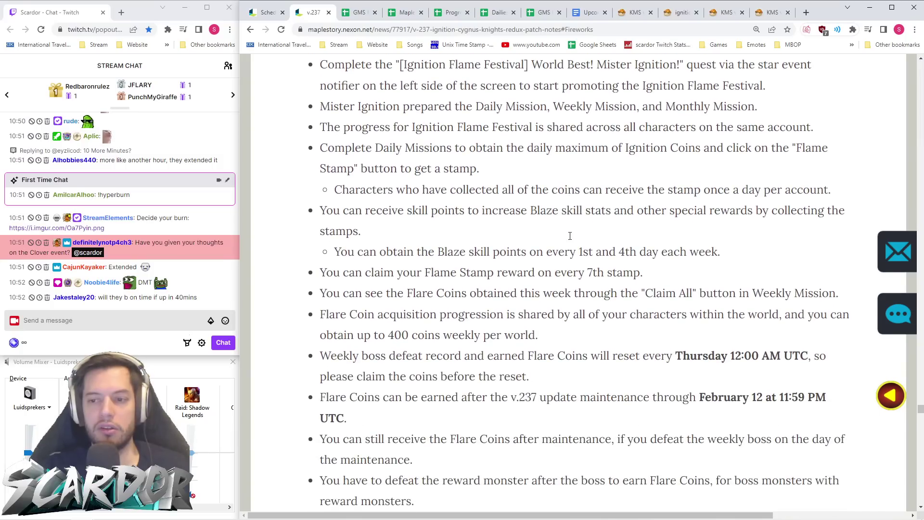
{"action": "left_click", "coordinate": [678, 13]}
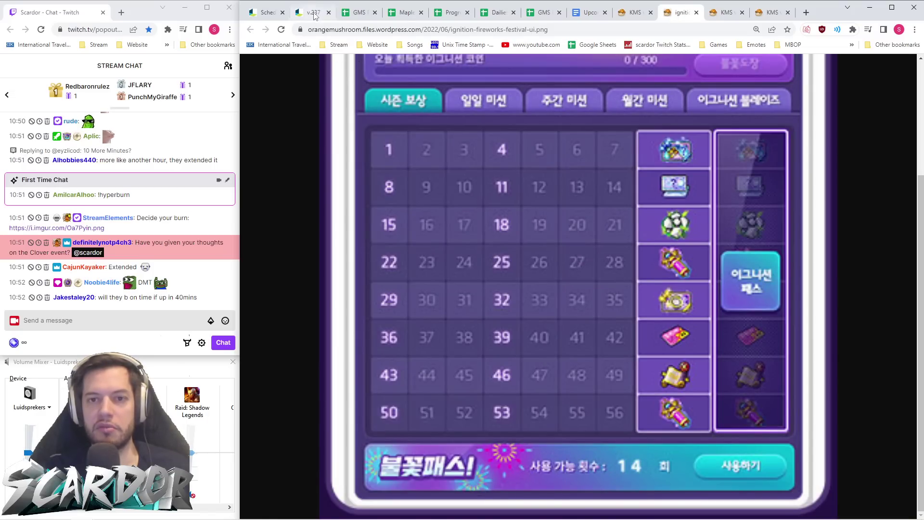
{"action": "left_click", "coordinate": [314, 16]}
{"action": "scroll", "coordinate": [568, 260], "scroll_direction": "down", "scroll_amount": 5}
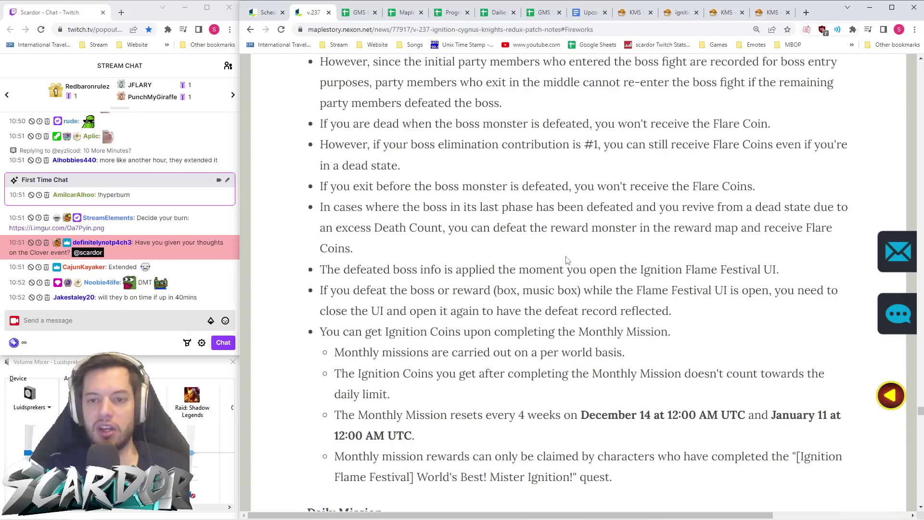
{"action": "scroll", "coordinate": [554, 257], "scroll_direction": "up", "scroll_amount": 3}
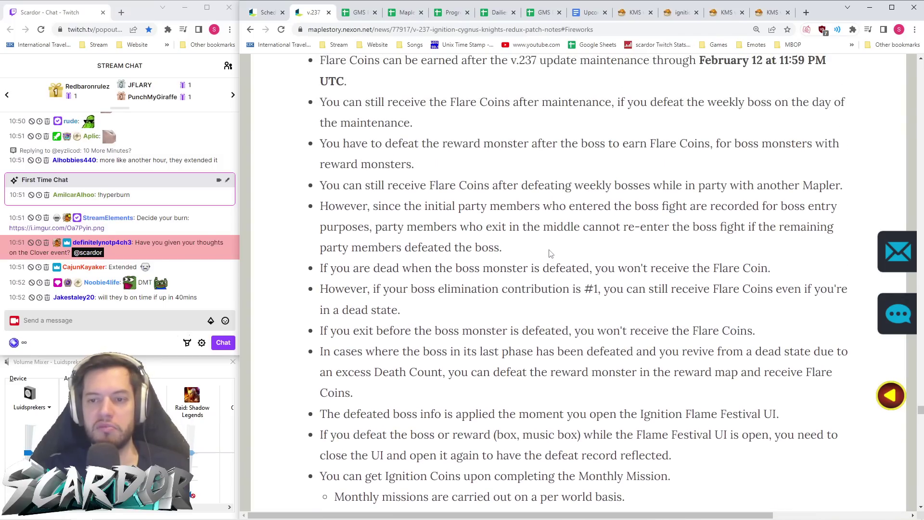
{"action": "scroll", "coordinate": [478, 233], "scroll_direction": "up", "scroll_amount": 4}
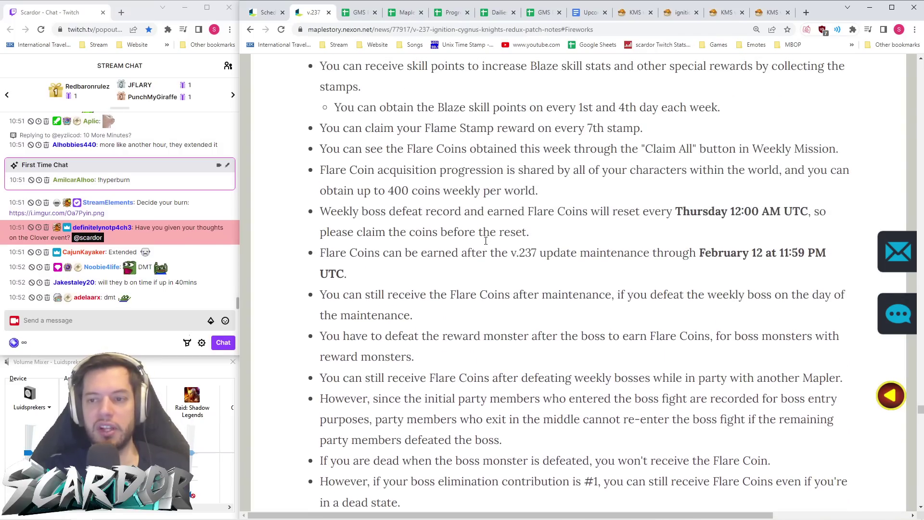
{"action": "left_click", "coordinate": [634, 13]}
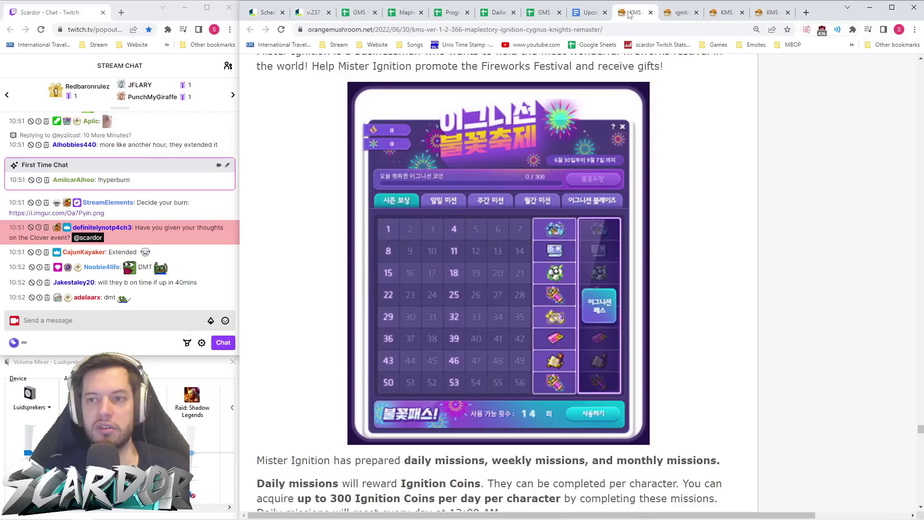
{"action": "scroll", "coordinate": [629, 185], "scroll_direction": "down", "scroll_amount": 7}
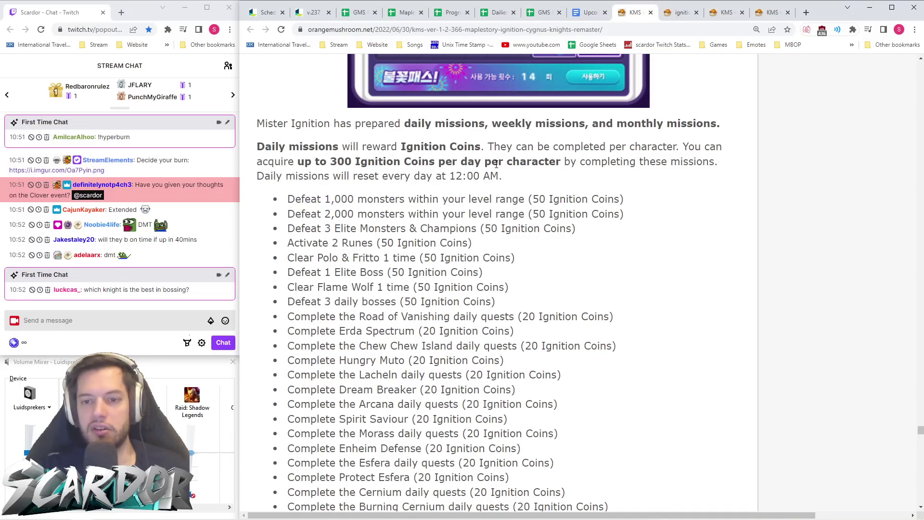
{"action": "scroll", "coordinate": [496, 165], "scroll_direction": "down", "scroll_amount": 2}
{"action": "scroll", "coordinate": [496, 164], "scroll_direction": "down", "scroll_amount": 7}
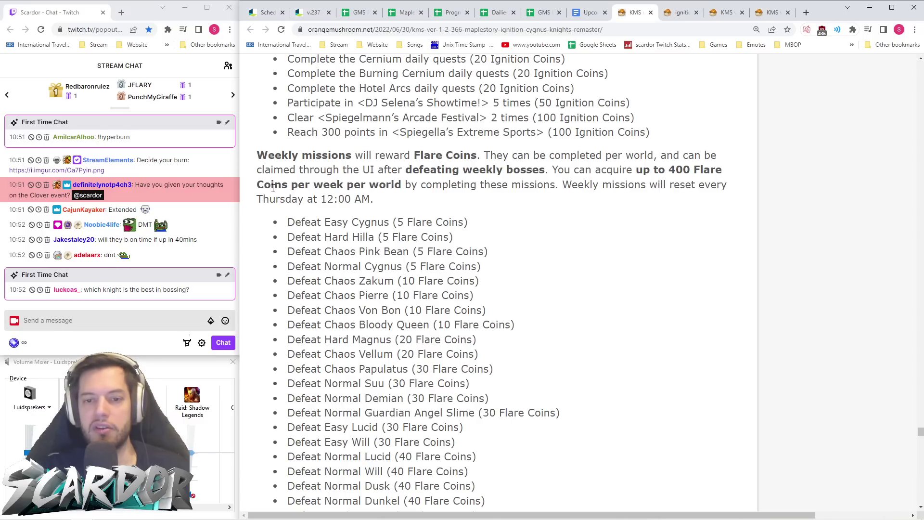
{"action": "scroll", "coordinate": [528, 170], "scroll_direction": "down", "scroll_amount": 7}
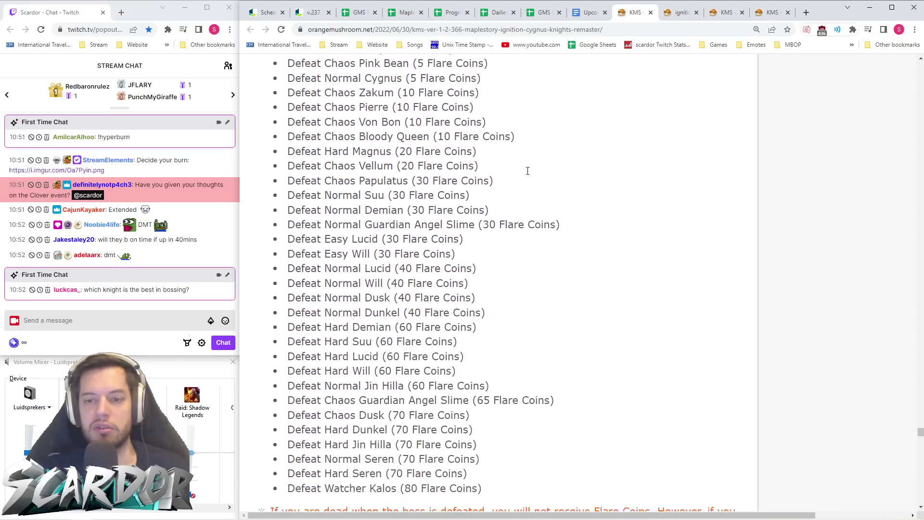
{"action": "scroll", "coordinate": [527, 176], "scroll_direction": "up", "scroll_amount": 4}
{"action": "scroll", "coordinate": [528, 176], "scroll_direction": "up", "scroll_amount": 2}
{"action": "scroll", "coordinate": [527, 177], "scroll_direction": "down", "scroll_amount": 2}
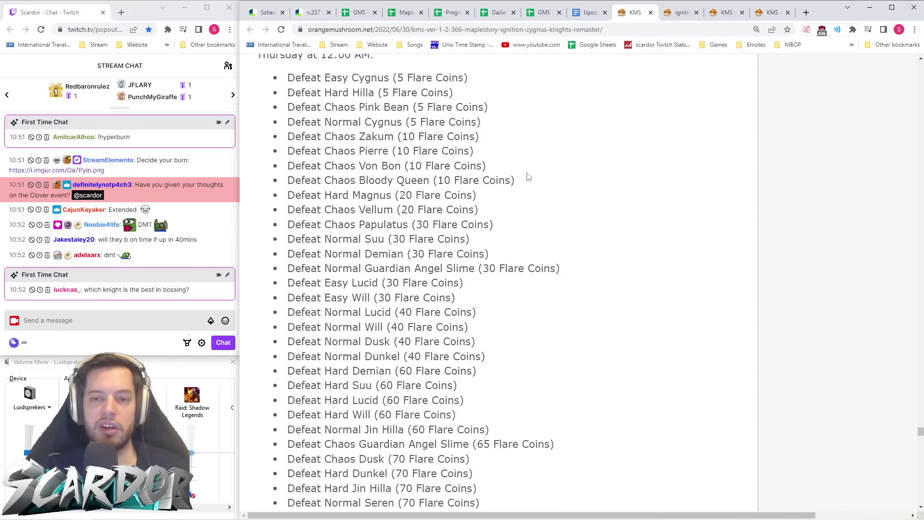
{"action": "scroll", "coordinate": [528, 177], "scroll_direction": "up", "scroll_amount": 5}
{"action": "scroll", "coordinate": [527, 176], "scroll_direction": "down", "scroll_amount": 6}
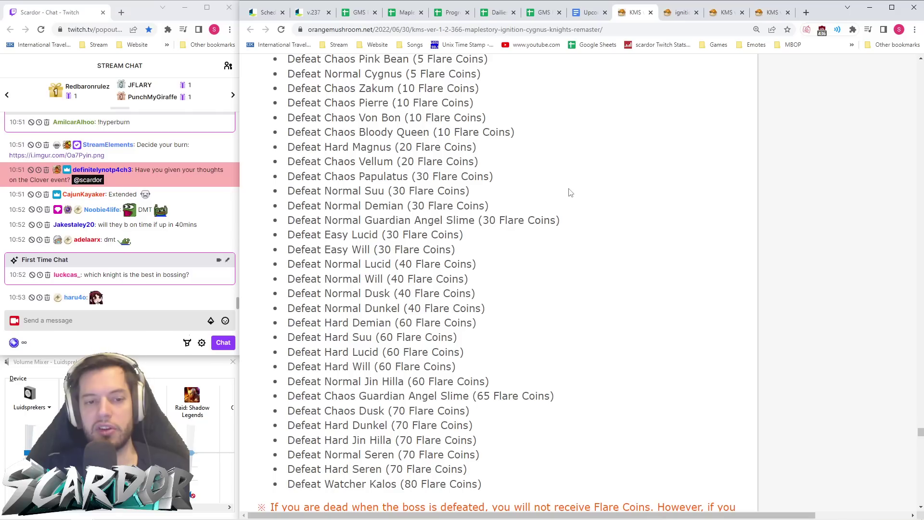
{"action": "mouse_move", "coordinate": [567, 519]}
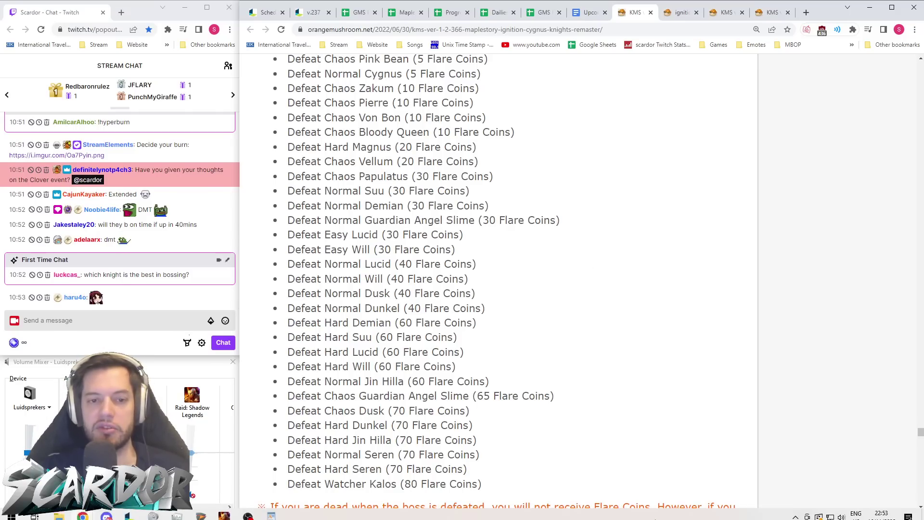
{"action": "scroll", "coordinate": [651, 197], "scroll_direction": "down", "scroll_amount": 4}
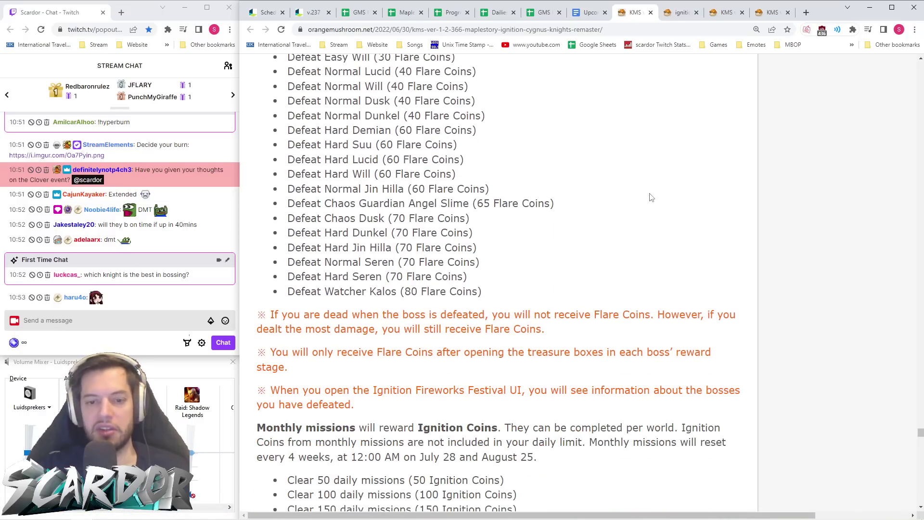
- Scroll through the KMS daily, weekly and monthly Ignition Coin mission lists
{"action": "scroll", "coordinate": [648, 196], "scroll_direction": "down", "scroll_amount": 3}
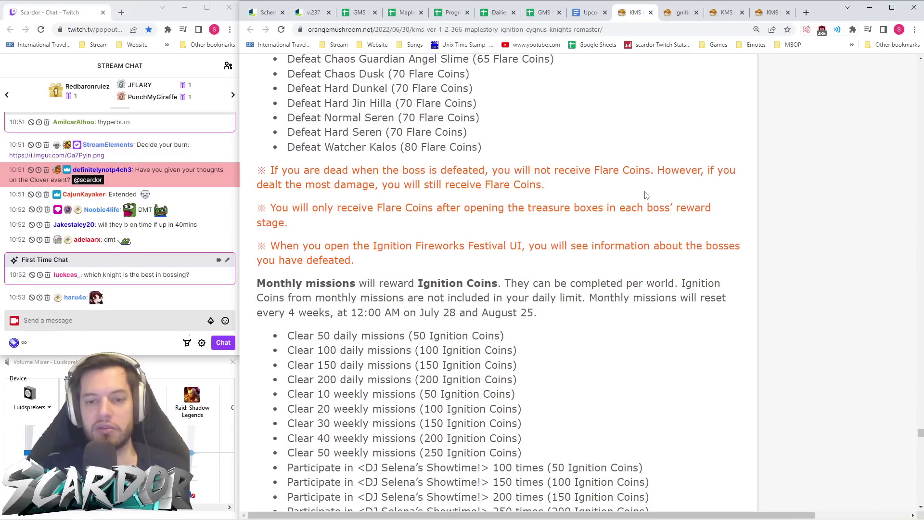
{"action": "scroll", "coordinate": [647, 196], "scroll_direction": "down", "scroll_amount": 2}
{"action": "scroll", "coordinate": [456, 191], "scroll_direction": "down", "scroll_amount": 1}
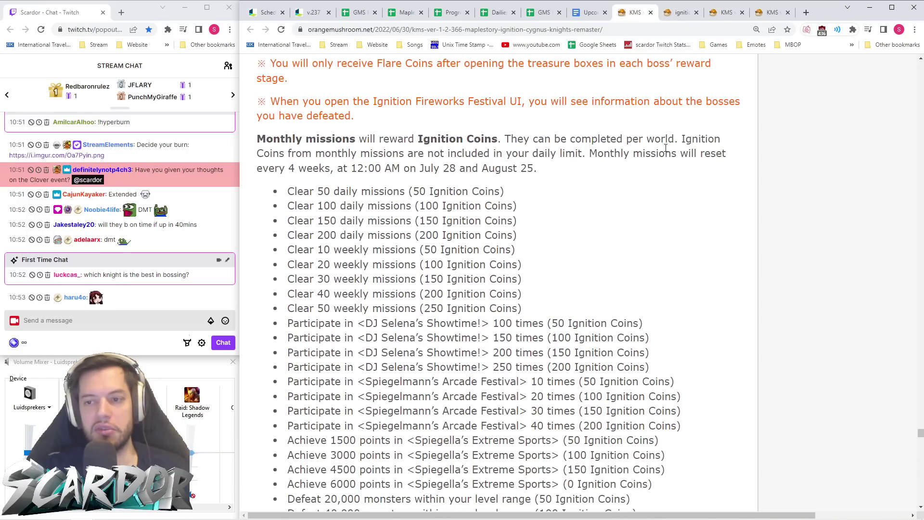
{"action": "scroll", "coordinate": [665, 148], "scroll_direction": "up", "scroll_amount": 20}
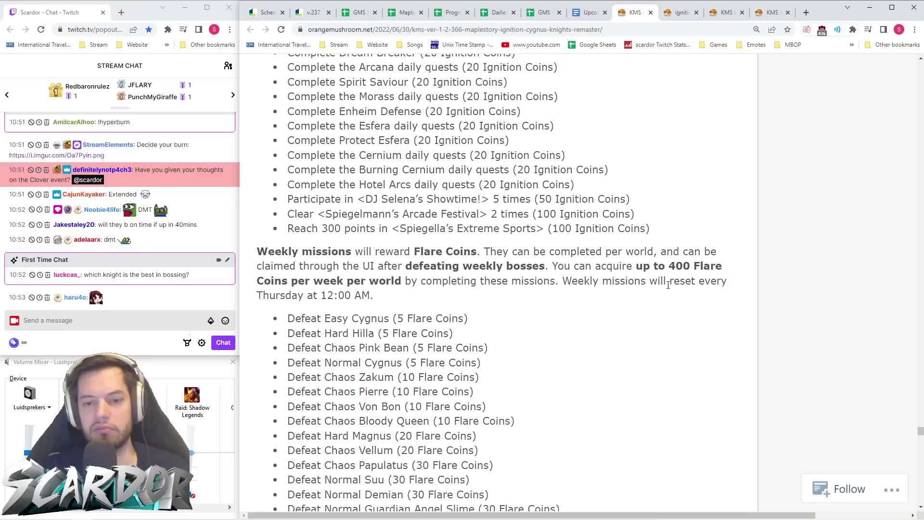
{"action": "scroll", "coordinate": [518, 268], "scroll_direction": "down", "scroll_amount": 12}
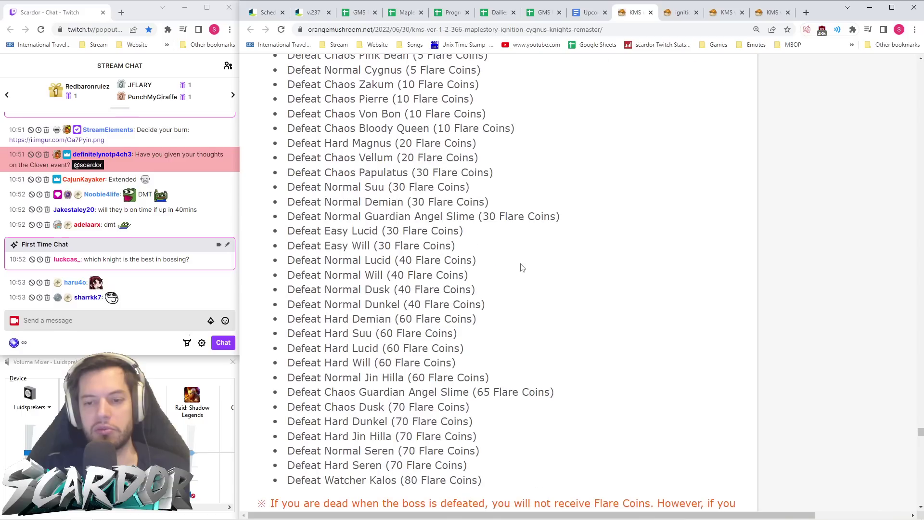
{"action": "scroll", "coordinate": [563, 281], "scroll_direction": "down", "scroll_amount": 1}
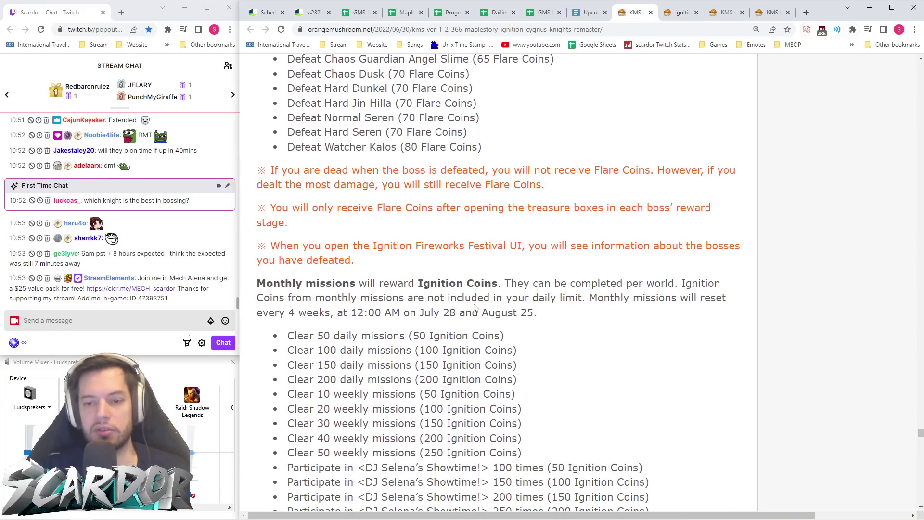
{"action": "scroll", "coordinate": [585, 307], "scroll_direction": "up", "scroll_amount": 20}
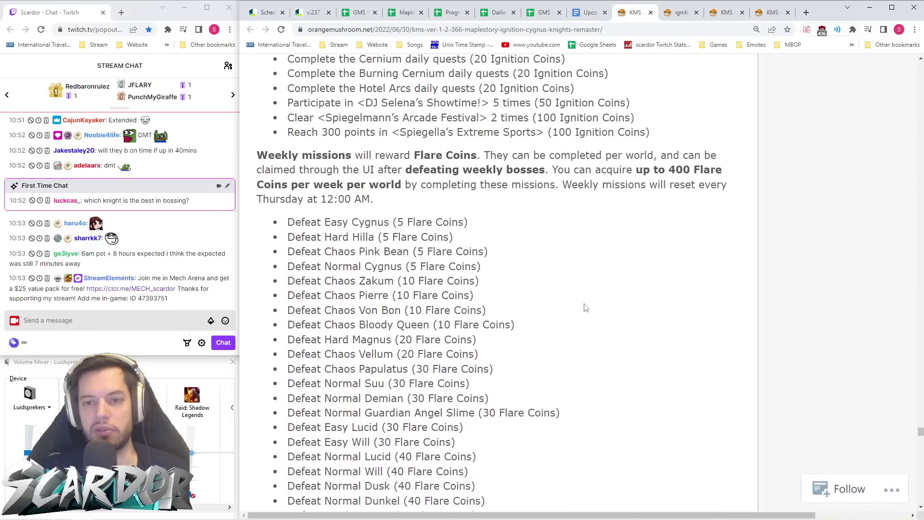
{"action": "scroll", "coordinate": [585, 305], "scroll_direction": "down", "scroll_amount": 2}
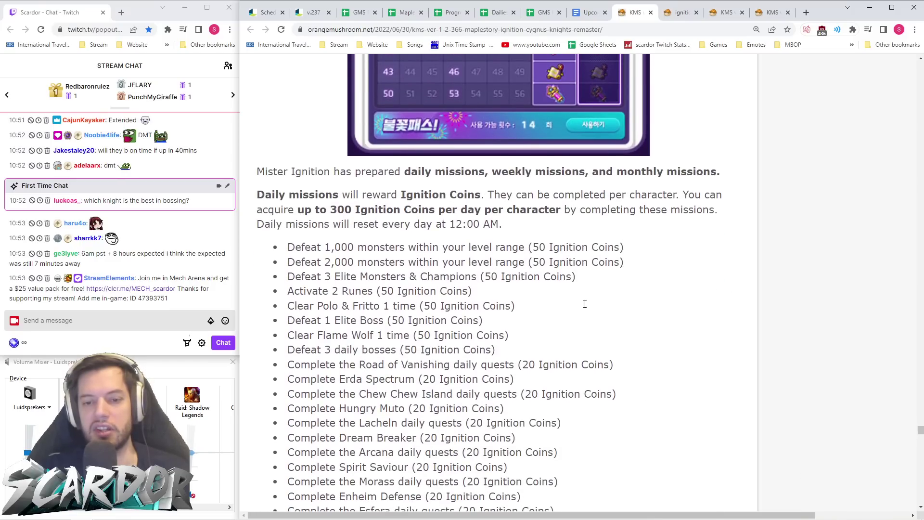
{"action": "scroll", "coordinate": [586, 308], "scroll_direction": "down", "scroll_amount": 18}
{"action": "scroll", "coordinate": [585, 309], "scroll_direction": "down", "scroll_amount": 7}
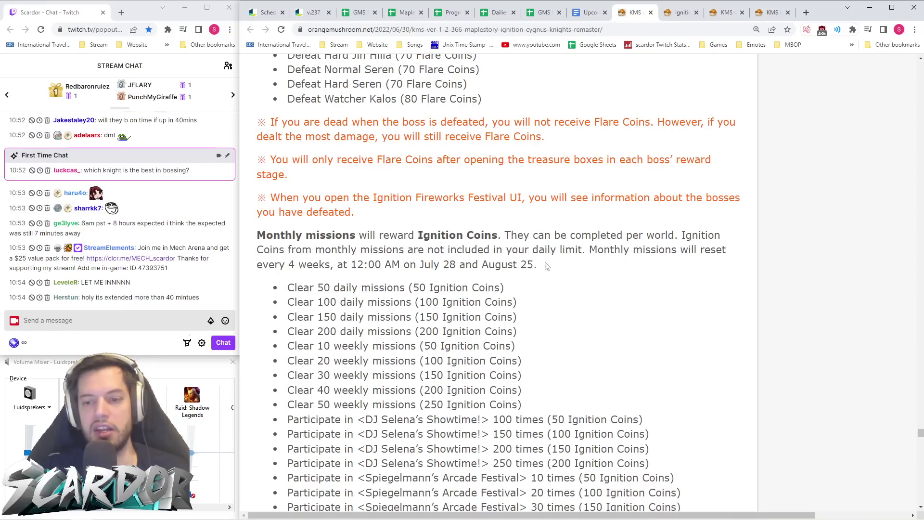
- Find the Dec 14 and Jan 11 Monthly Mission resets in the v.237 notes, then return to GMS Reboot Events
{"action": "left_click", "coordinate": [309, 16]}
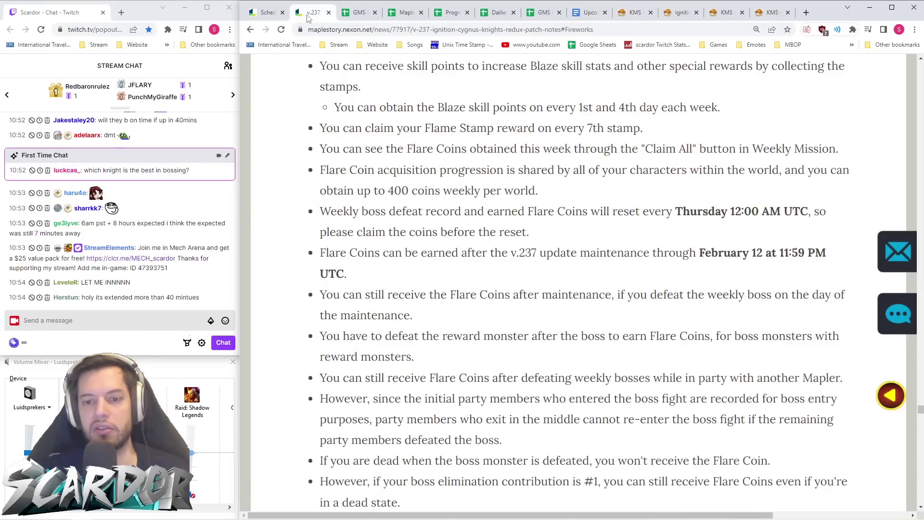
{"action": "left_click", "coordinate": [355, 14]}
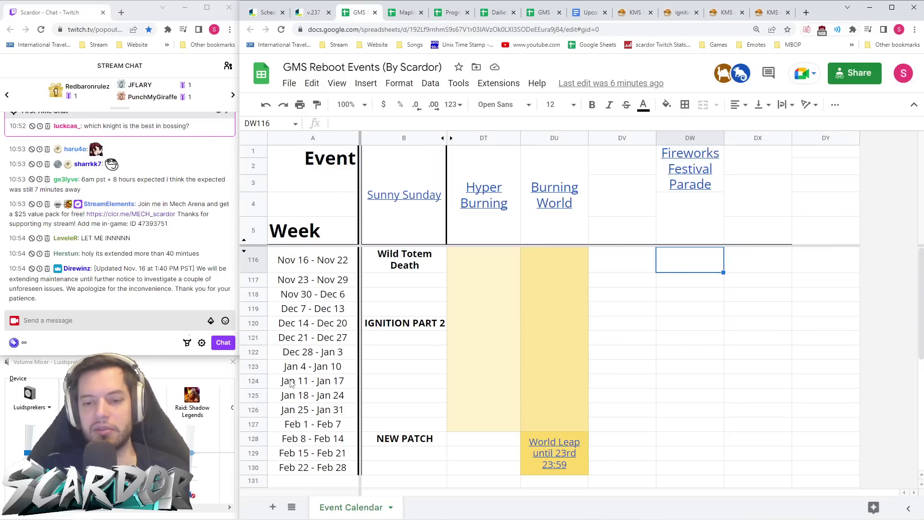
{"action": "left_click", "coordinate": [681, 12]}
{"action": "left_click", "coordinate": [630, 14]}
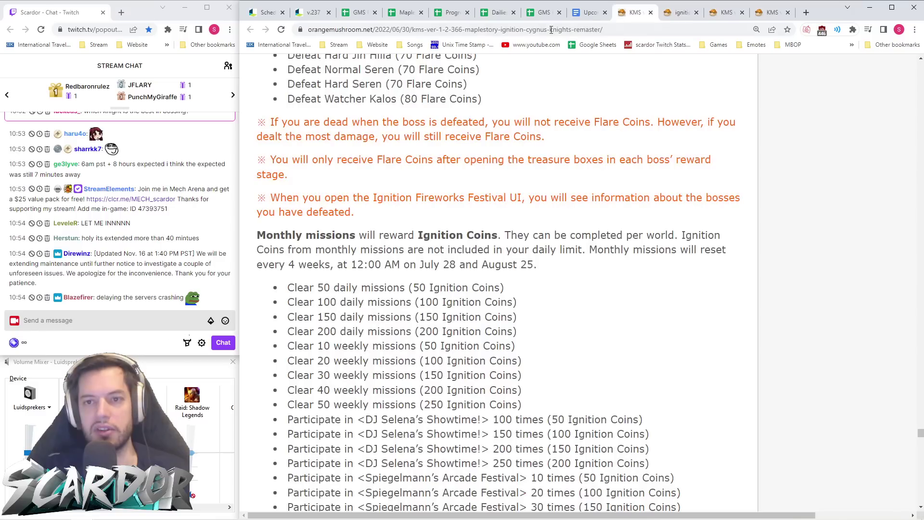
{"action": "left_click", "coordinate": [310, 13]}
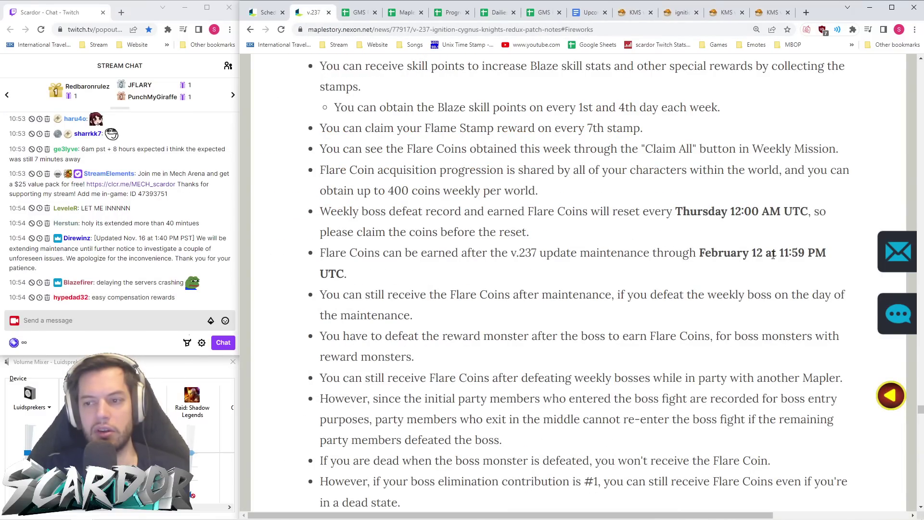
{"action": "scroll", "coordinate": [728, 255], "scroll_direction": "down", "scroll_amount": 5}
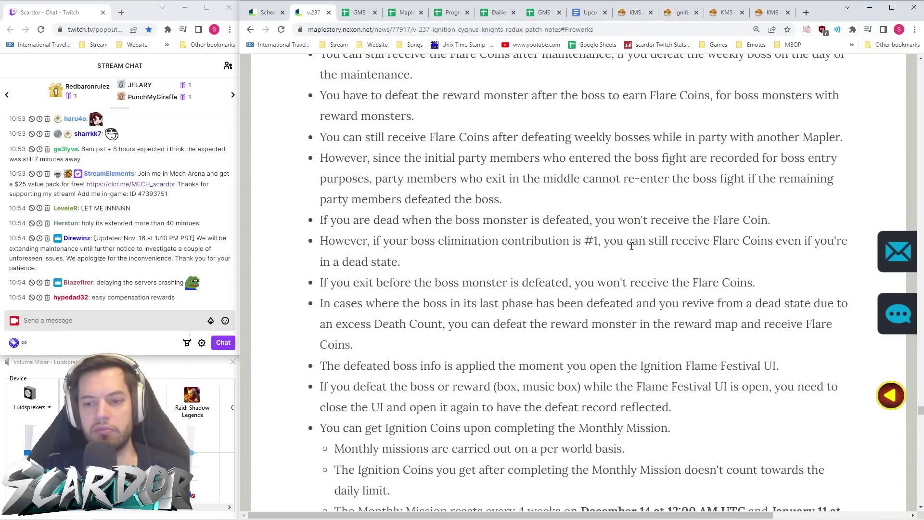
{"action": "scroll", "coordinate": [632, 246], "scroll_direction": "down", "scroll_amount": 6}
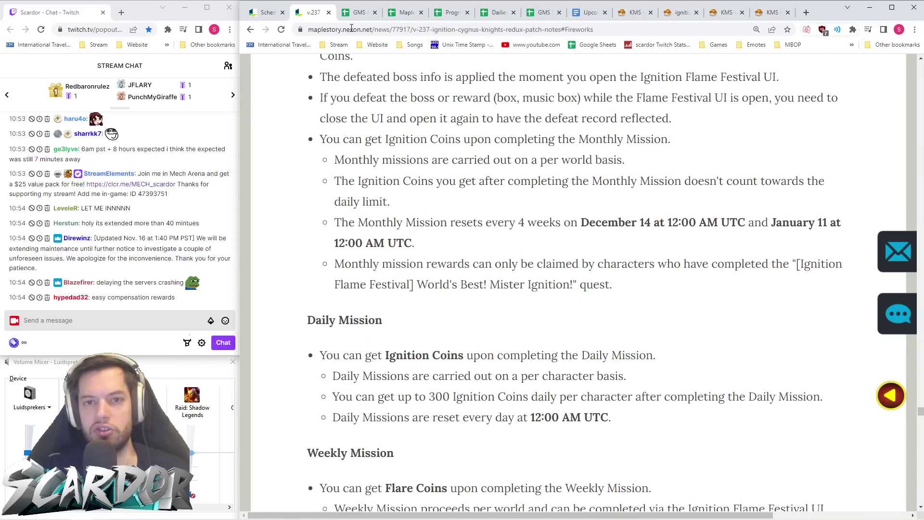
{"action": "left_click", "coordinate": [361, 13]}
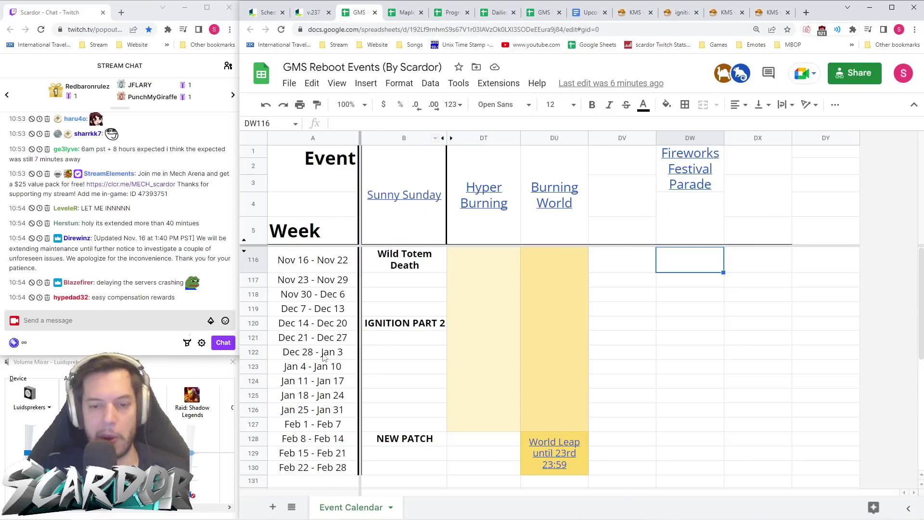
- Bold 'Dec 14' in the A120 week label and select 'Jan 11' in the A124 label
{"action": "left_click", "coordinate": [306, 328]}
{"action": "left_click_drag", "start_coordinate": [362, 123], "coordinate": [335, 124]}
{"action": "key", "text": "ctrl+b"}
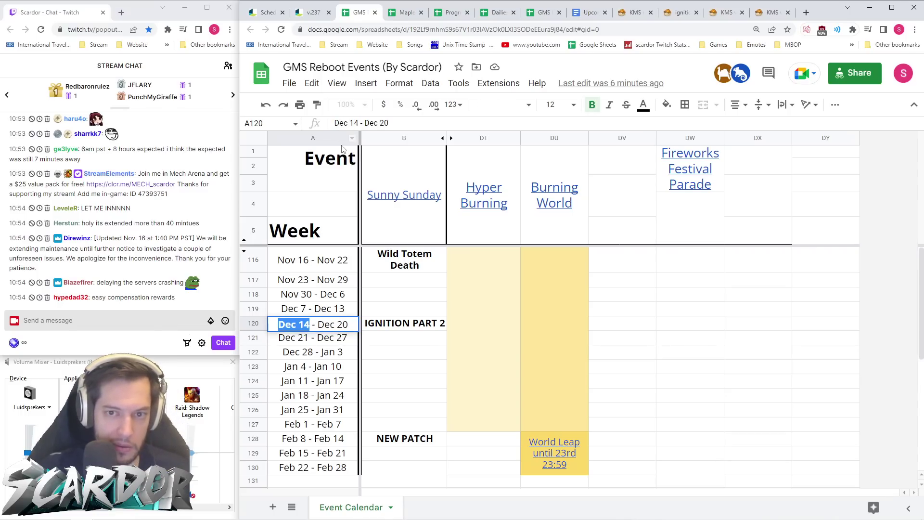
{"action": "left_click", "coordinate": [308, 382]}
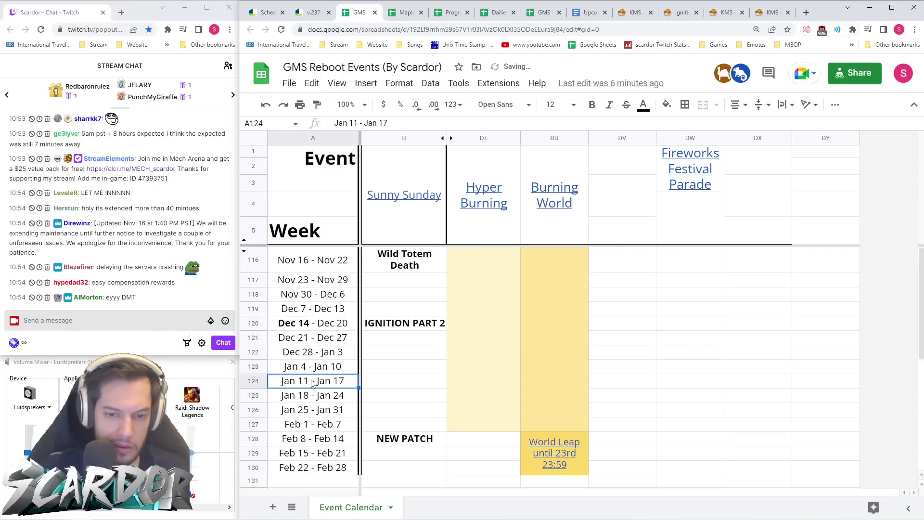
{"action": "left_click_drag", "start_coordinate": [348, 123], "coordinate": [334, 124]}
- Bold 'Jan 11' in the A124 week label
{"action": "key", "text": "ctrl+b"}
{"action": "left_click", "coordinate": [343, 339]}
{"action": "scroll", "coordinate": [339, 383], "scroll_direction": "down", "scroll_amount": 2}
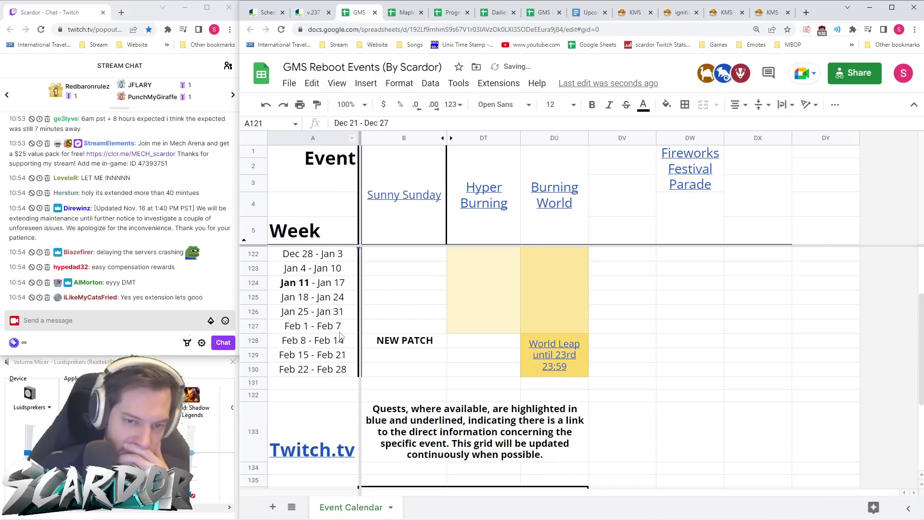
- Merge A131:A132 and enter the note 'On Dec 14 and Jan 11 the monthly Ignition rewards reset.'
{"action": "left_click", "coordinate": [316, 384]}
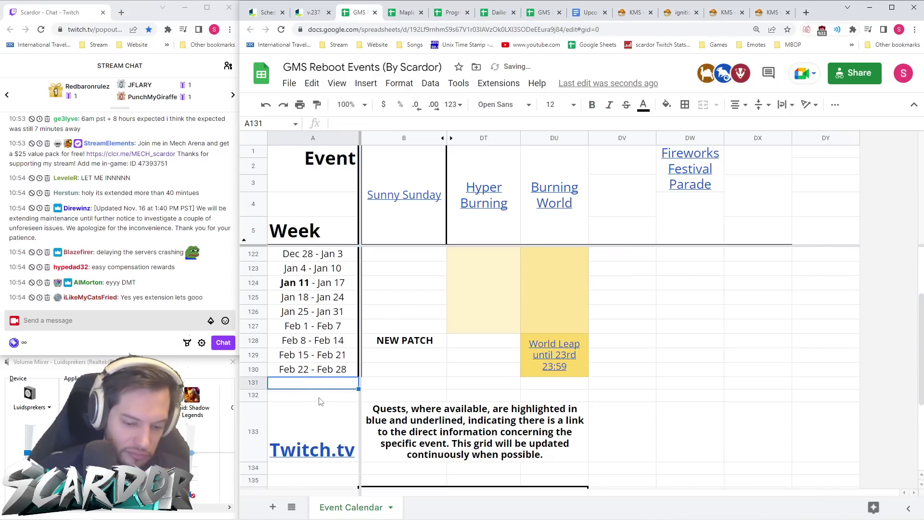
{"action": "left_click", "coordinate": [321, 396], "text": "shift"}
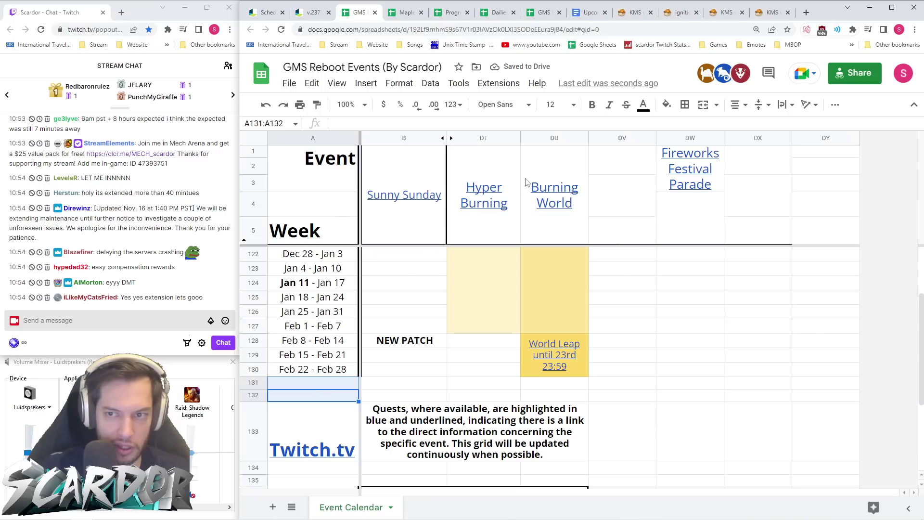
{"action": "left_click", "coordinate": [704, 105]}
{"action": "type", "text": "On Dec"}
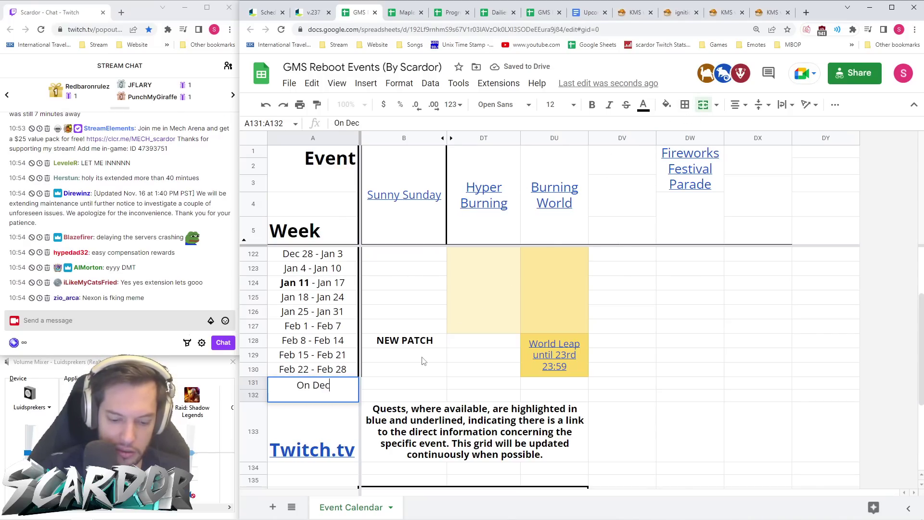
{"action": "type", "text": " 14 and Jan "}
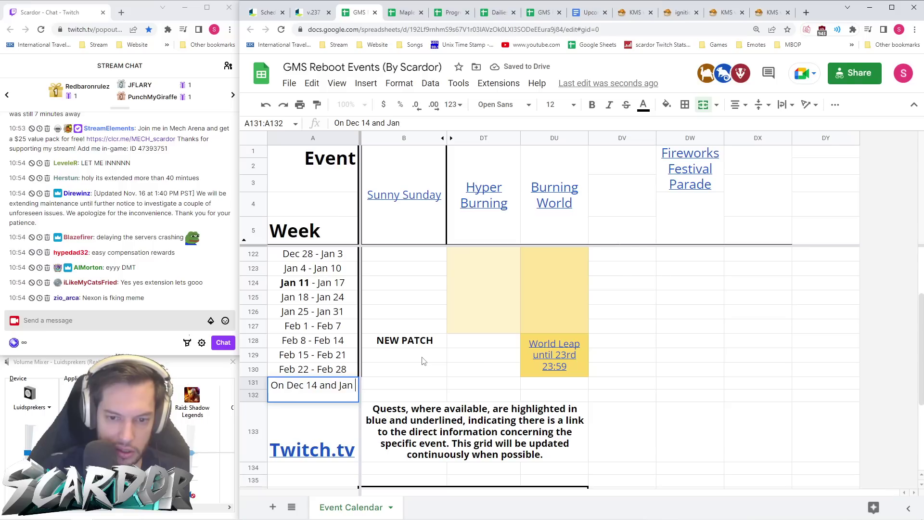
{"action": "type", "text": "11 the"}
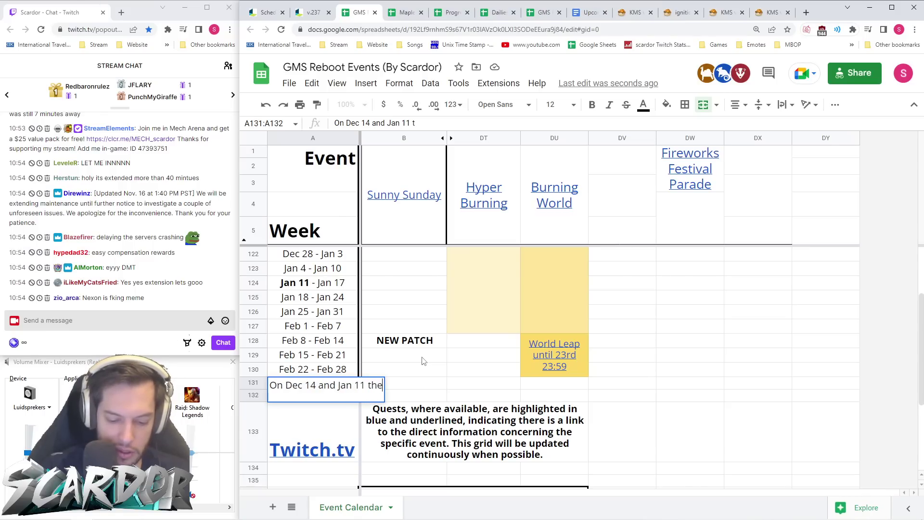
{"action": "type", "text": " month"}
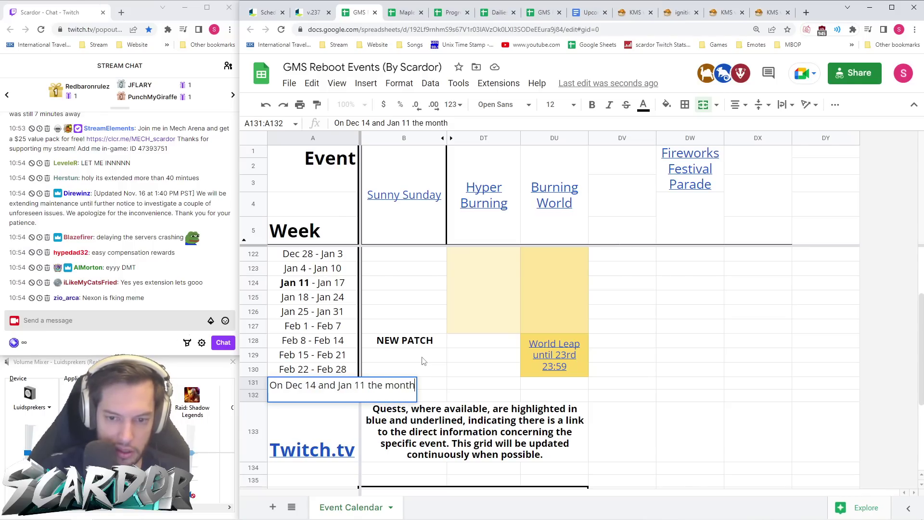
{"action": "type", "text": "ly I"}
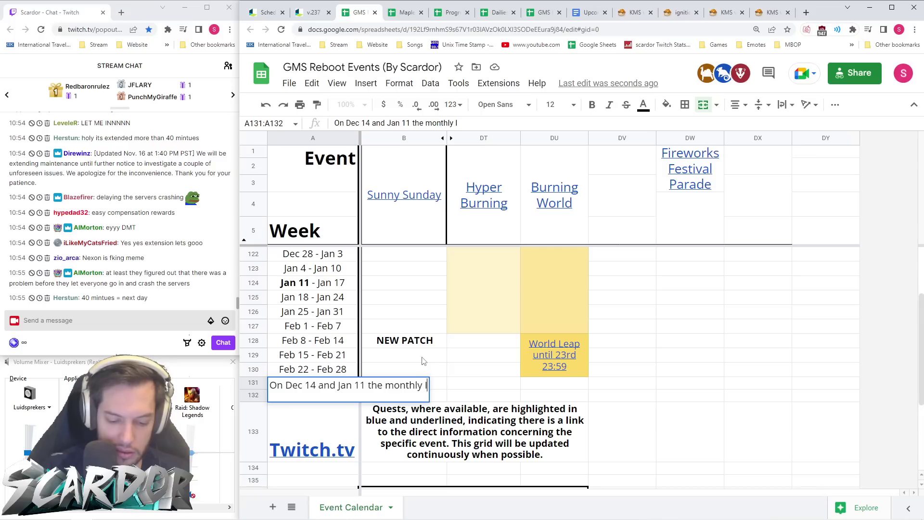
{"action": "type", "text": "gnition rew"}
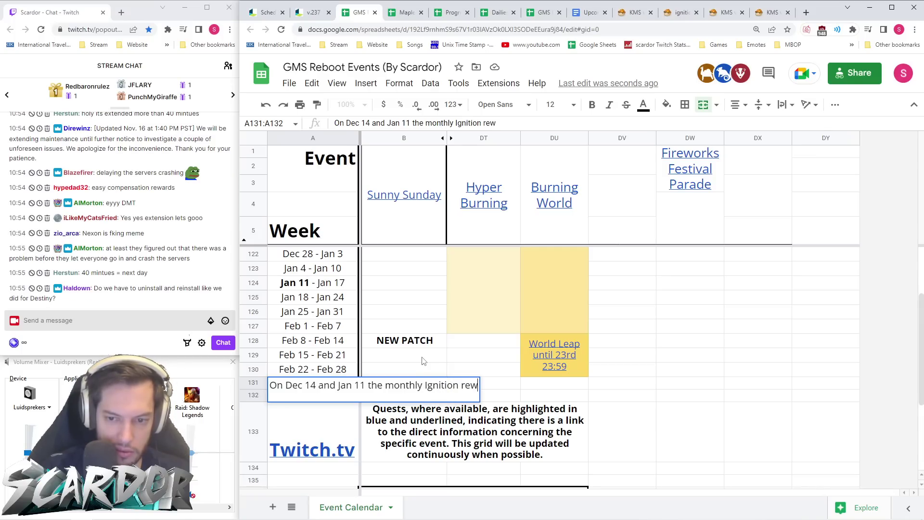
{"action": "type", "text": "ards reset."}
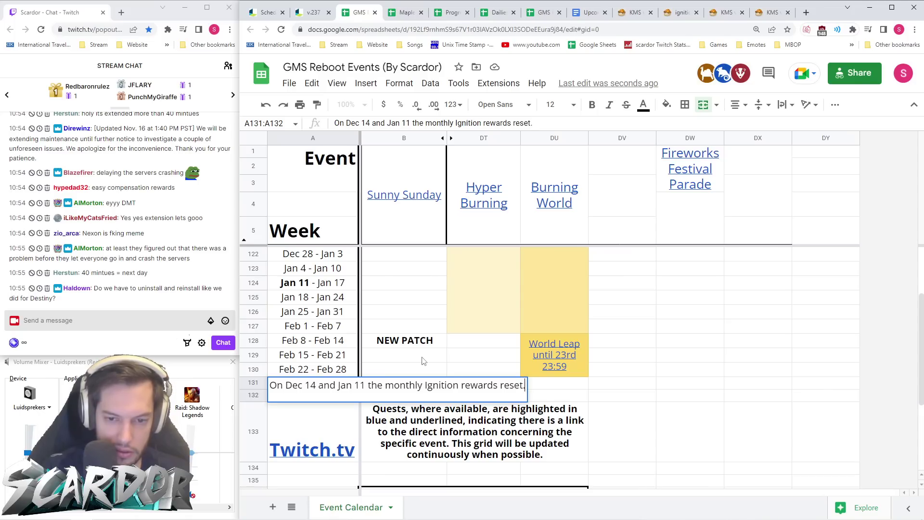
{"action": "key", "text": "ctrl+Return"}
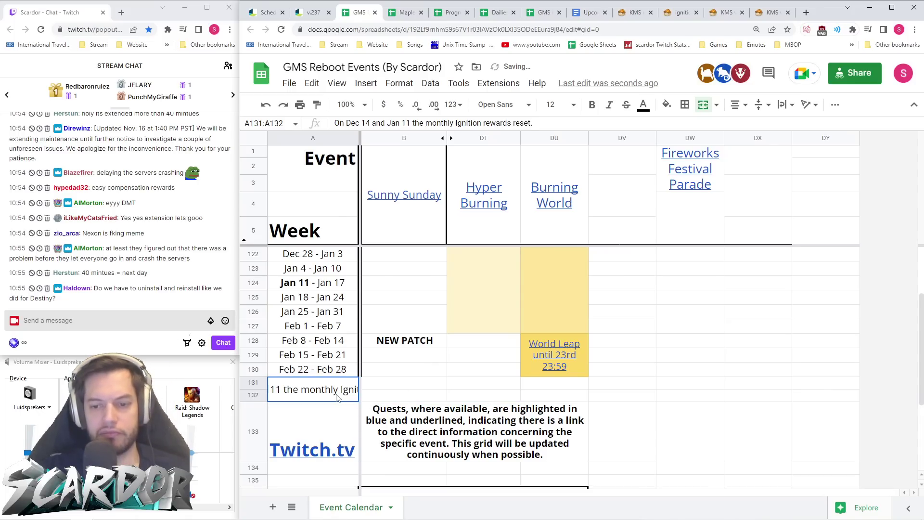
{"action": "left_click_drag", "start_coordinate": [337, 398], "coordinate": [469, 395]}
- Dismiss the failed merge across to column DT and insert two rows below rows 131–132
{"action": "left_click", "coordinate": [702, 105]}
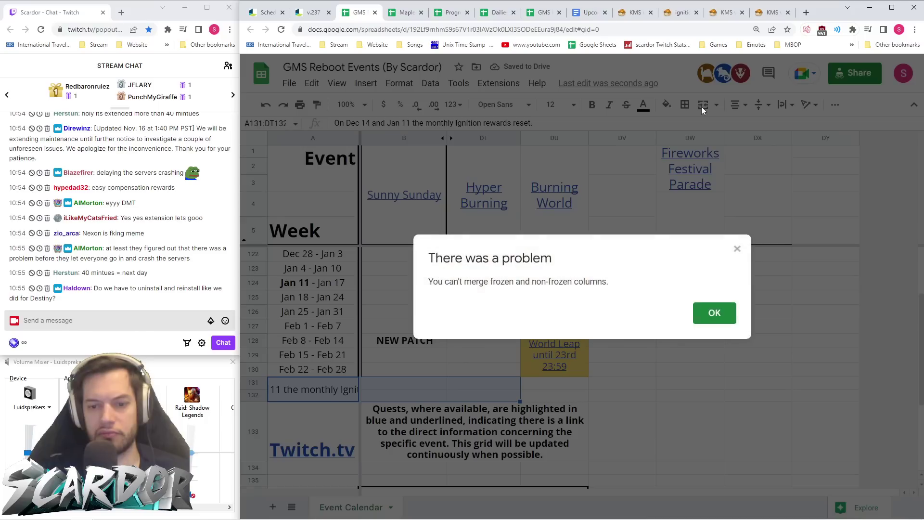
{"action": "left_click", "coordinate": [738, 249]}
{"action": "left_click", "coordinate": [311, 393]}
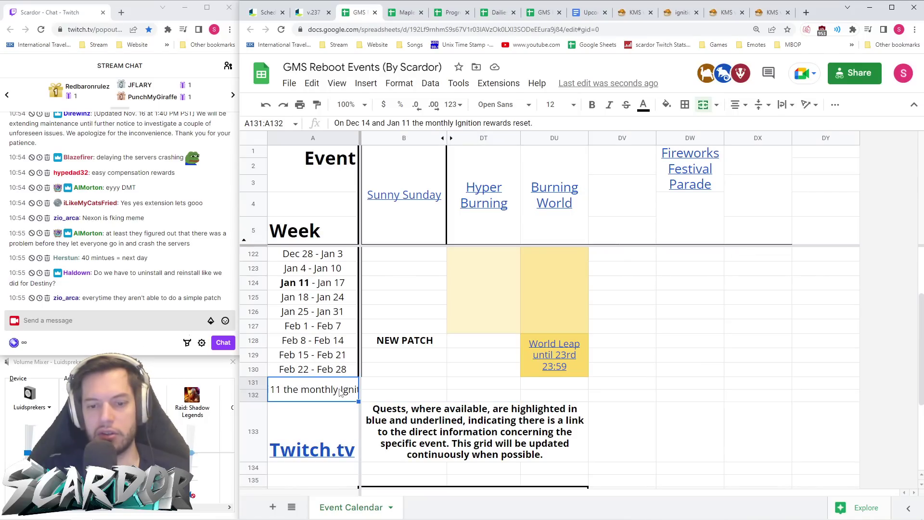
{"action": "scroll", "coordinate": [311, 393], "scroll_direction": "down", "scroll_amount": 3}
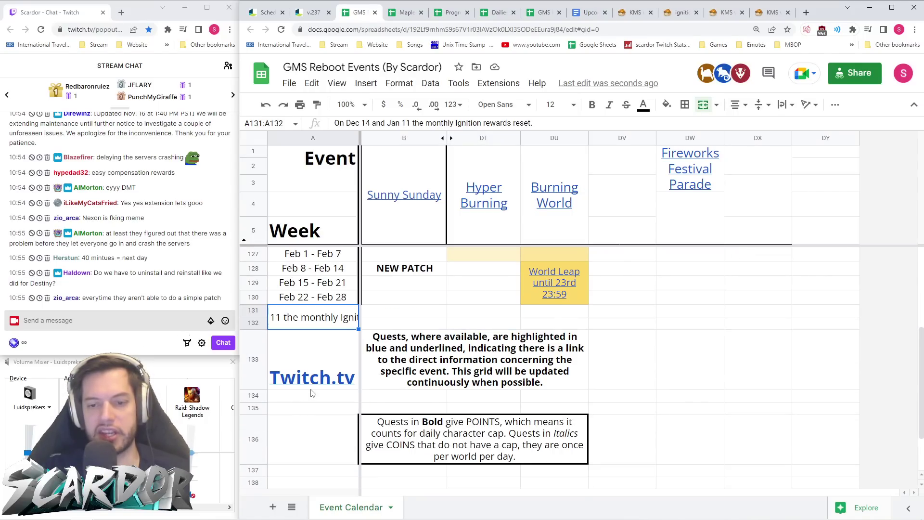
{"action": "left_click", "coordinate": [255, 314]}
{"action": "right_click", "coordinate": [258, 318]}
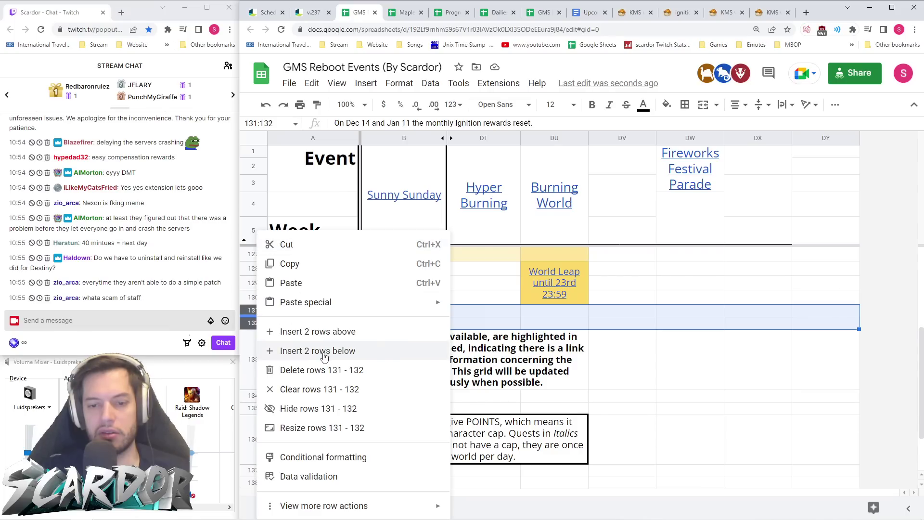
{"action": "left_click", "coordinate": [318, 351]}
{"action": "left_click", "coordinate": [389, 340]}
- Merge A131:A134 into one note cell with vertical alignment and wrapped text
{"action": "key", "text": "Left"}
{"action": "key", "text": "Down"}
{"action": "key", "text": "shift+Up"}
{"action": "key", "text": "shift+Up"}
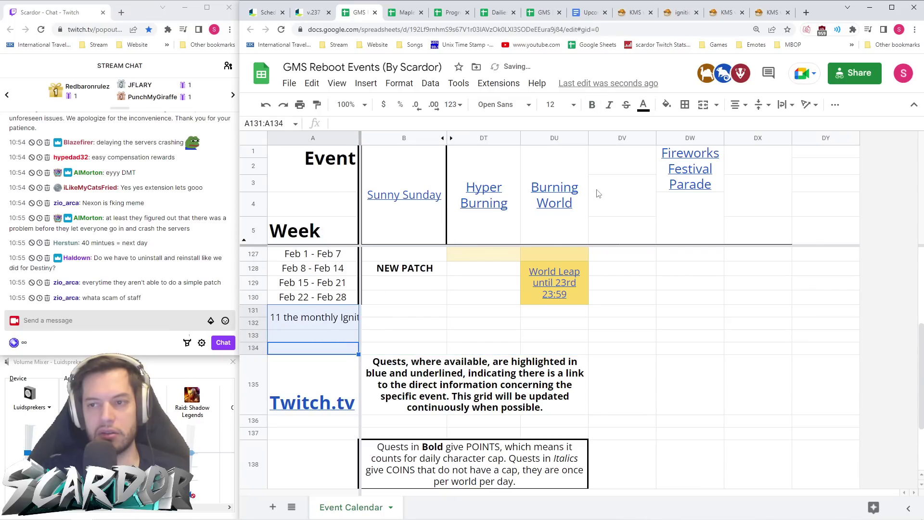
{"action": "left_click", "coordinate": [704, 104]}
{"action": "left_click", "coordinate": [761, 104]}
{"action": "left_click", "coordinate": [777, 126]}
{"action": "left_click", "coordinate": [785, 105]}
{"action": "left_click", "coordinate": [797, 126]}
{"action": "left_click", "coordinate": [738, 104]}
{"action": "left_click", "coordinate": [346, 337]}
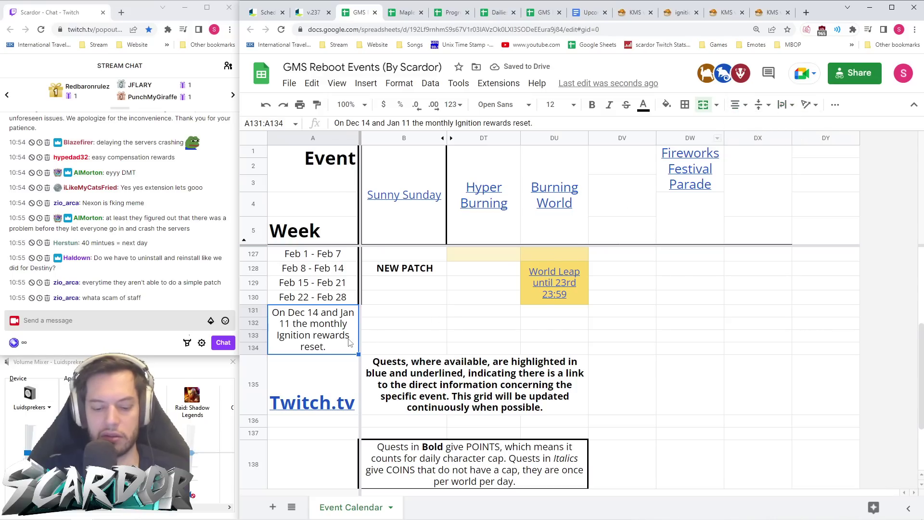
- Make the reset note bold, keep it at font size 12, and return to the v.237 patch notes
{"action": "key", "text": "ctrl+b"}
{"action": "left_click", "coordinate": [561, 104]}
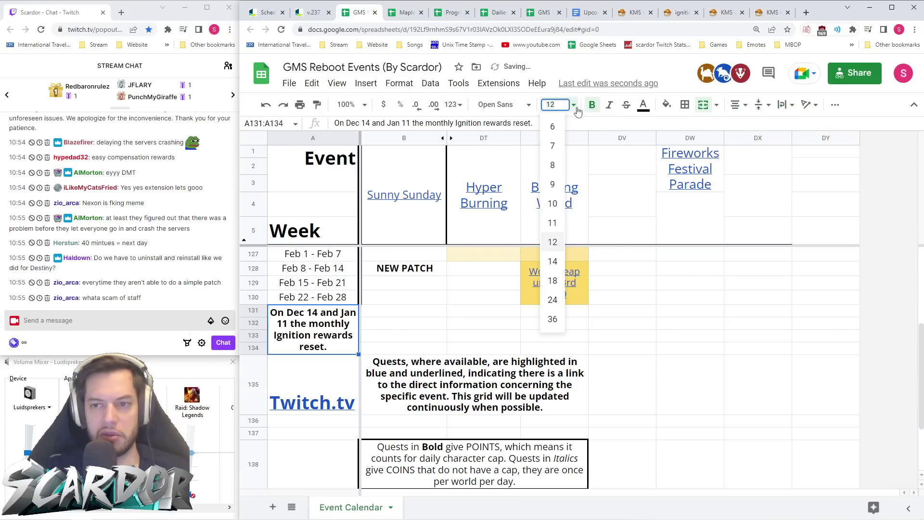
{"action": "left_click", "coordinate": [558, 260]}
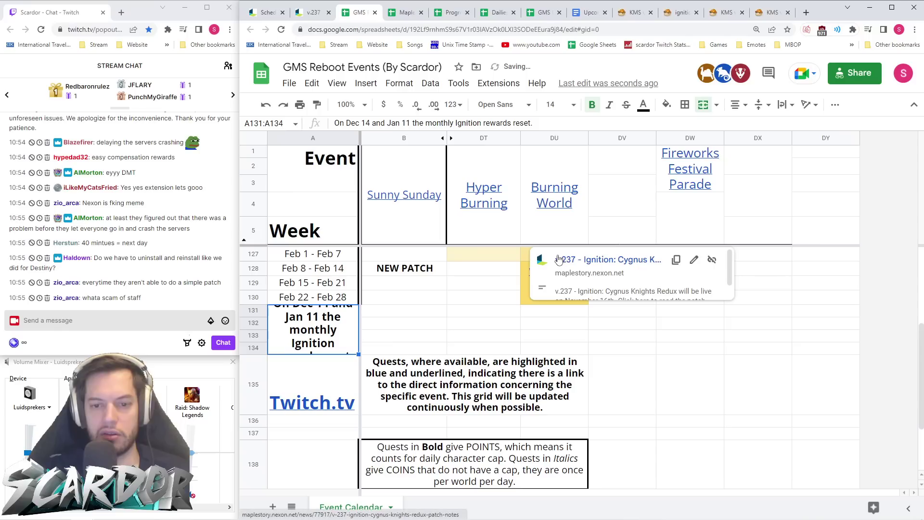
{"action": "left_click", "coordinate": [561, 105]}
{"action": "left_click", "coordinate": [558, 240]}
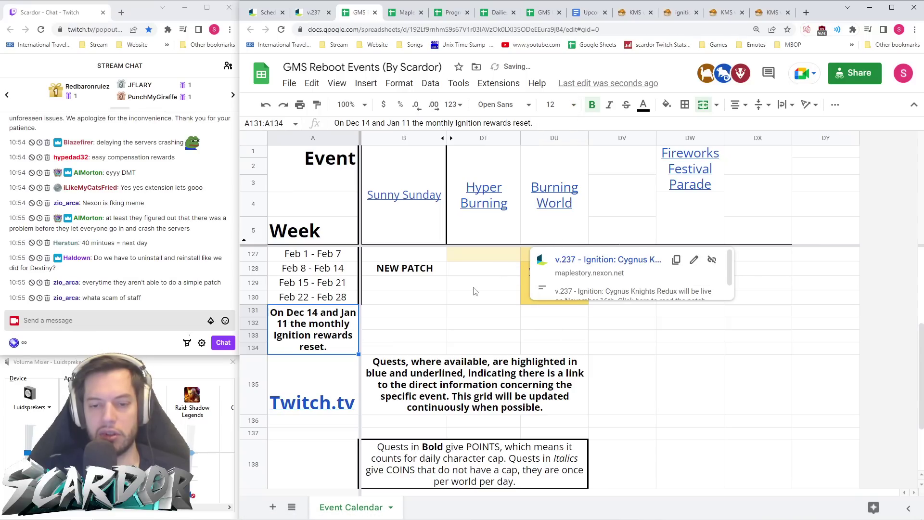
{"action": "left_click", "coordinate": [419, 331]}
{"action": "scroll", "coordinate": [322, 337], "scroll_direction": "up", "scroll_amount": 4}
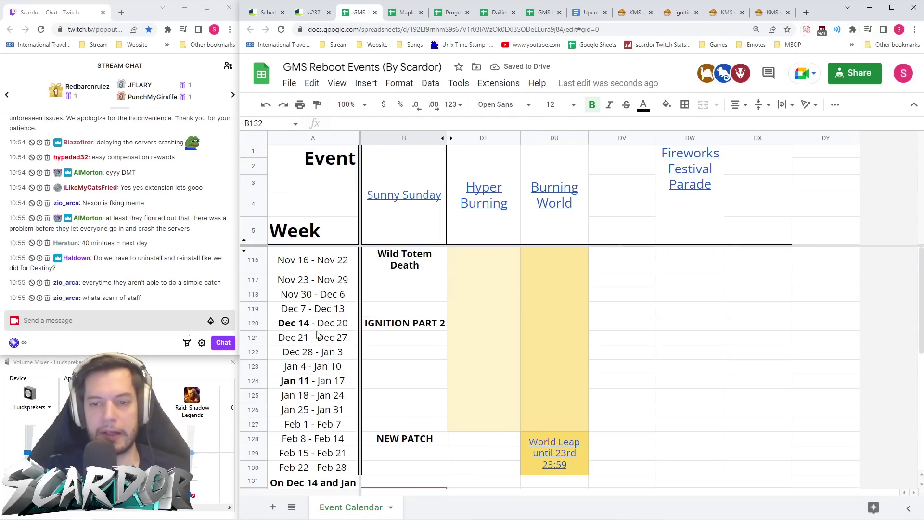
{"action": "left_click", "coordinate": [334, 17]}
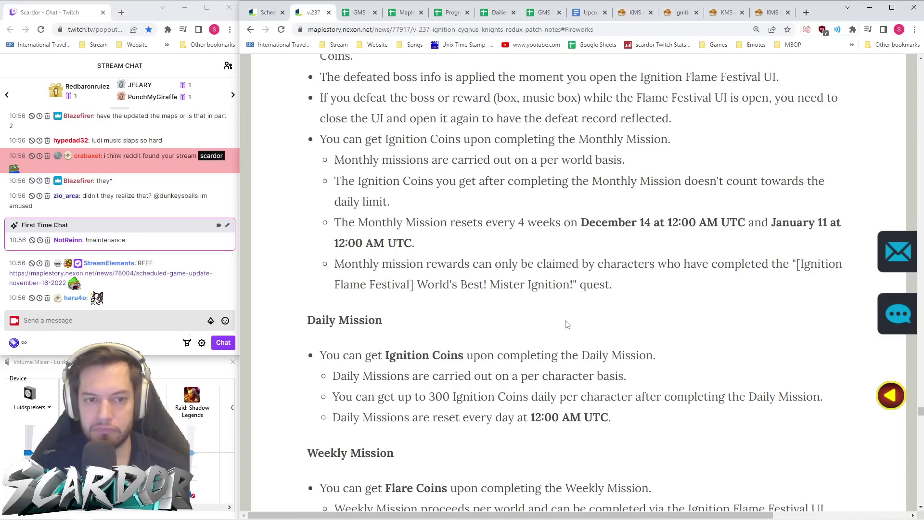
- Scroll past the v.237 Monthly, Daily and Weekly Mission sections down to Flame Stamp Rewards
{"action": "scroll", "coordinate": [568, 320], "scroll_direction": "down", "scroll_amount": 4}
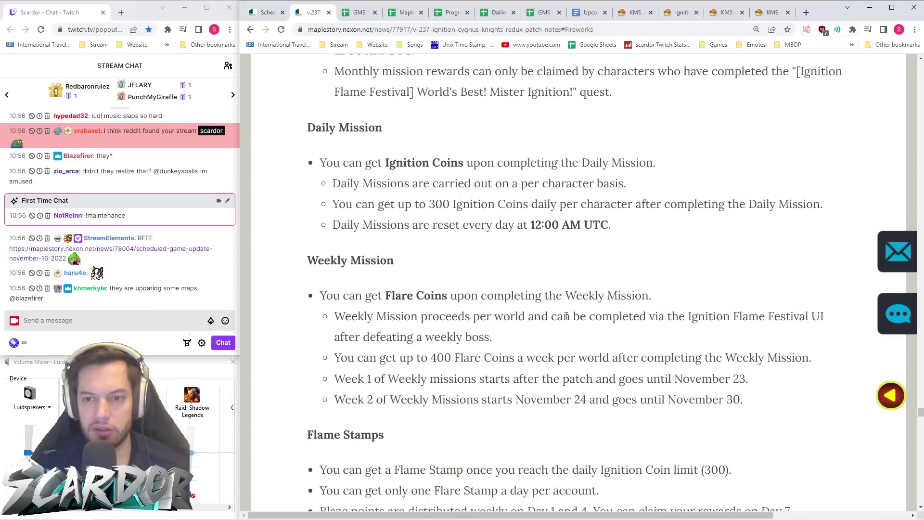
{"action": "scroll", "coordinate": [567, 317], "scroll_direction": "down", "scroll_amount": 3}
{"action": "scroll", "coordinate": [567, 320], "scroll_direction": "down", "scroll_amount": 2}
{"action": "scroll", "coordinate": [567, 320], "scroll_direction": "down", "scroll_amount": 1}
{"action": "scroll", "coordinate": [567, 320], "scroll_direction": "up", "scroll_amount": 3}
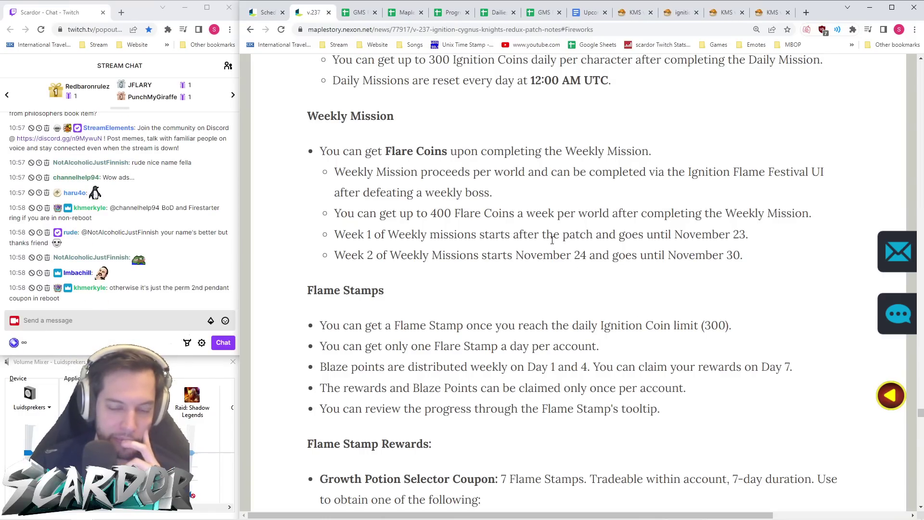
{"action": "scroll", "coordinate": [552, 248], "scroll_direction": "down", "scroll_amount": 4}
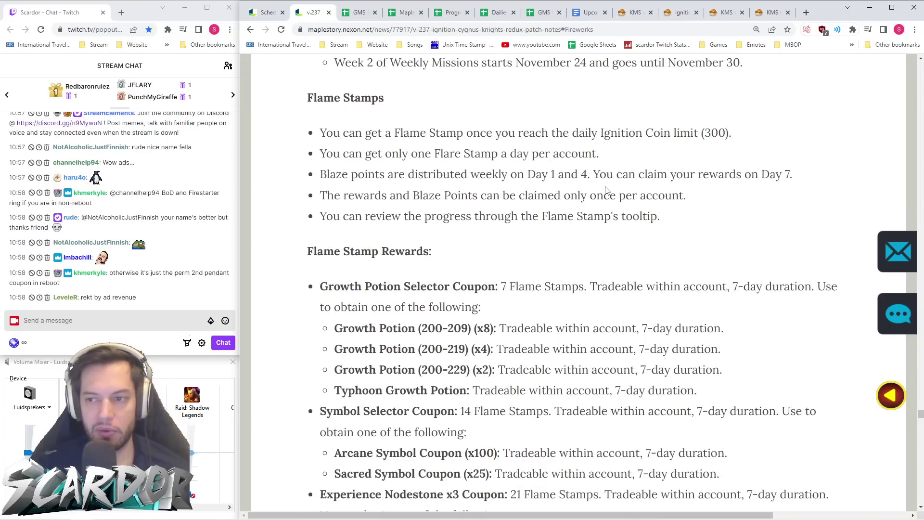
{"action": "scroll", "coordinate": [553, 211], "scroll_direction": "down", "scroll_amount": 3}
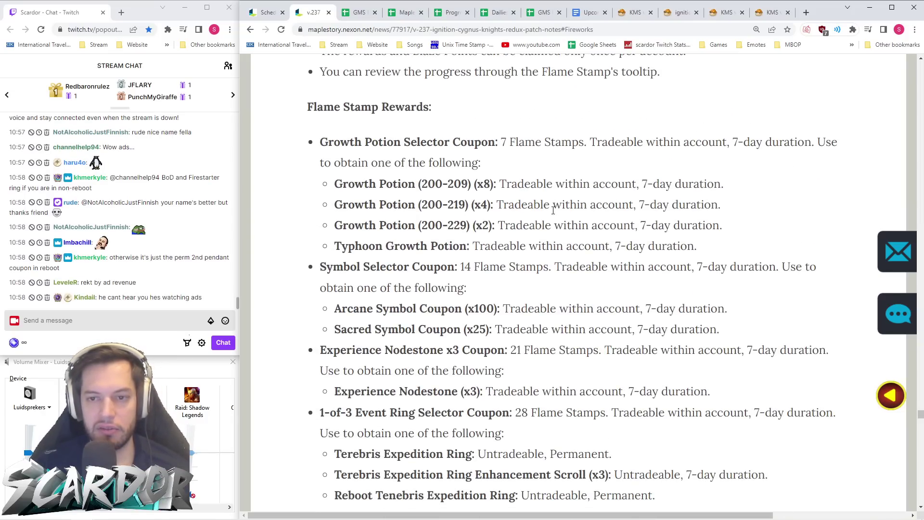
- Scroll the KMS Orange Mushroom article to the Ignition Pass rewards list up to 56 stamps
{"action": "left_click", "coordinate": [635, 12]}
{"action": "scroll", "coordinate": [608, 223], "scroll_direction": "down", "scroll_amount": 20}
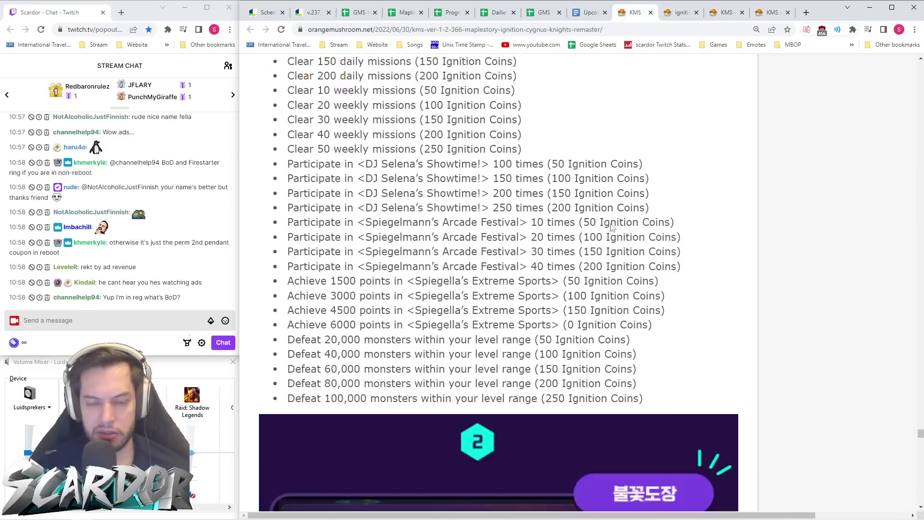
{"action": "scroll", "coordinate": [608, 224], "scroll_direction": "down", "scroll_amount": 8}
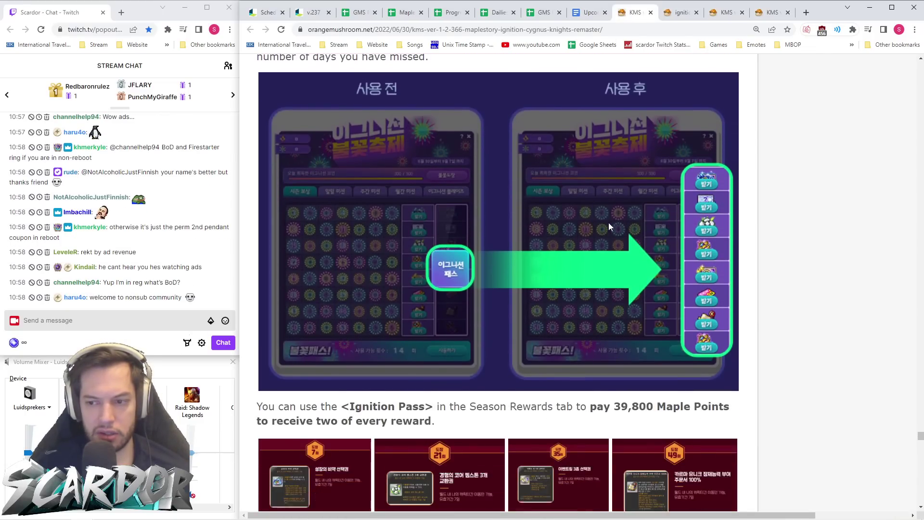
{"action": "scroll", "coordinate": [705, 175], "scroll_direction": "down", "scroll_amount": 3}
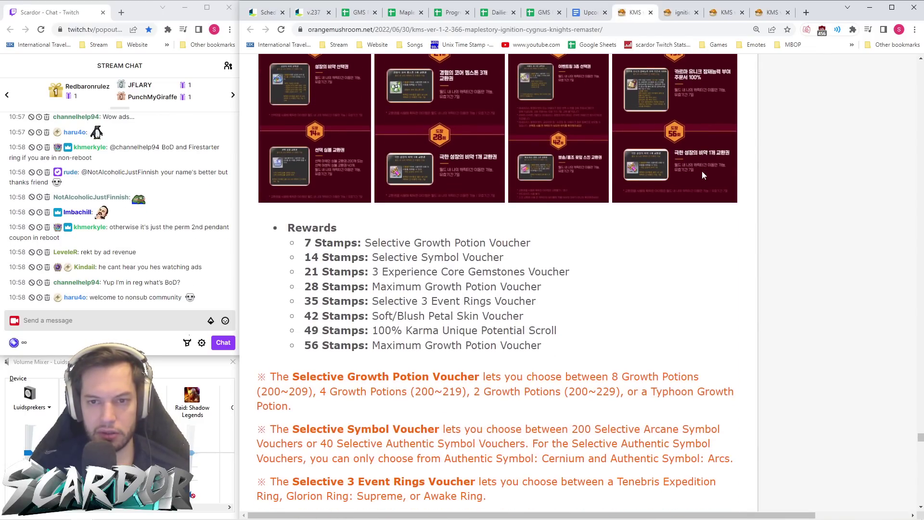
{"action": "scroll", "coordinate": [626, 182], "scroll_direction": "down", "scroll_amount": 1}
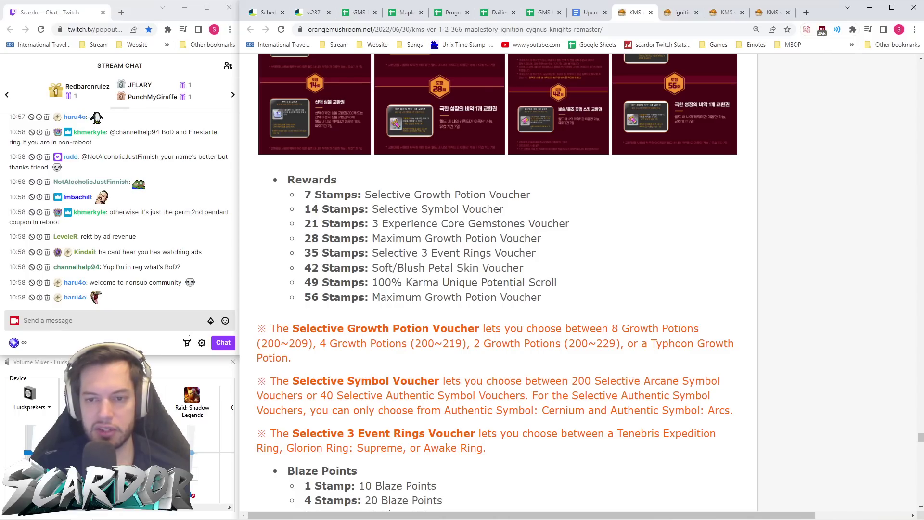
{"action": "scroll", "coordinate": [378, 222], "scroll_direction": "down", "scroll_amount": 1}
{"action": "scroll", "coordinate": [378, 221], "scroll_direction": "down", "scroll_amount": 1}
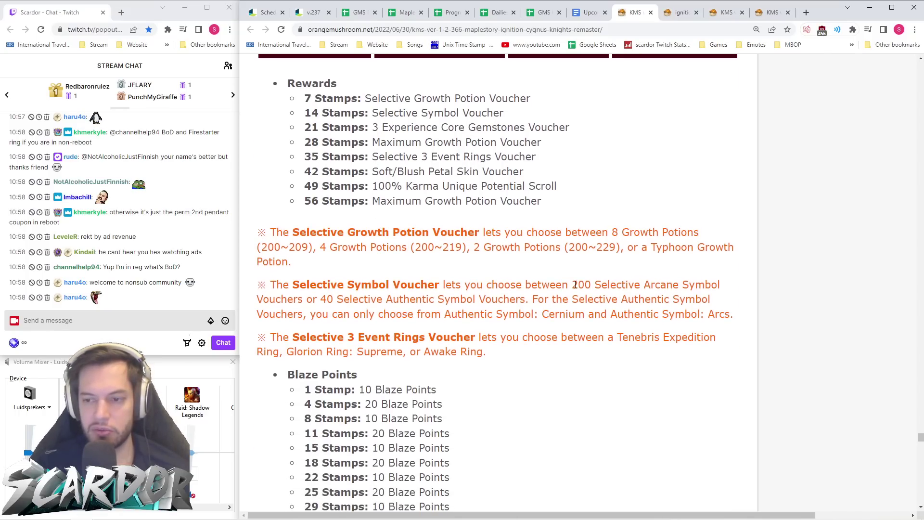
- Highlight the Selective Symbol Voucher sentence offering 200 Arcane or 40 Authentic symbols
{"action": "left_click_drag", "start_coordinate": [572, 285], "coordinate": [521, 301]}
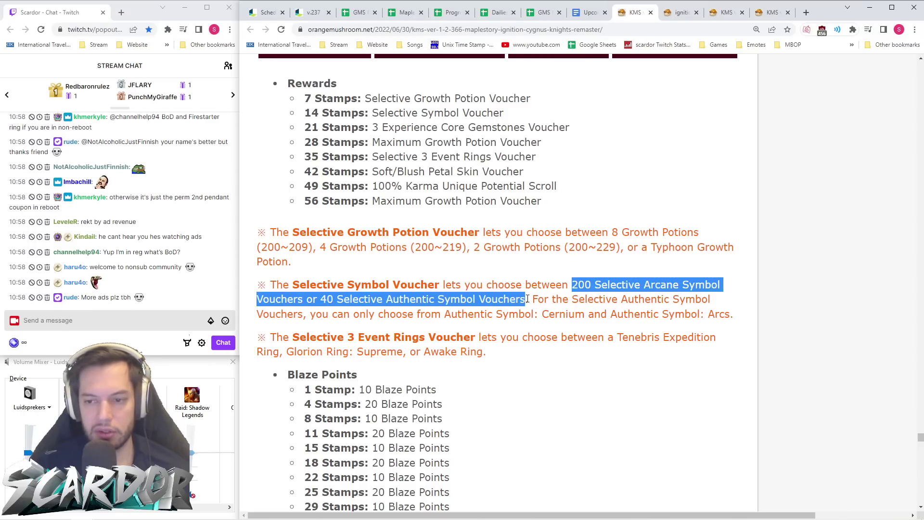
{"action": "left_click", "coordinate": [541, 301]}
{"action": "left_click_drag", "start_coordinate": [533, 299], "coordinate": [575, 285]}
{"action": "left_click", "coordinate": [575, 285]}
{"action": "left_click_drag", "start_coordinate": [524, 299], "coordinate": [575, 284]}
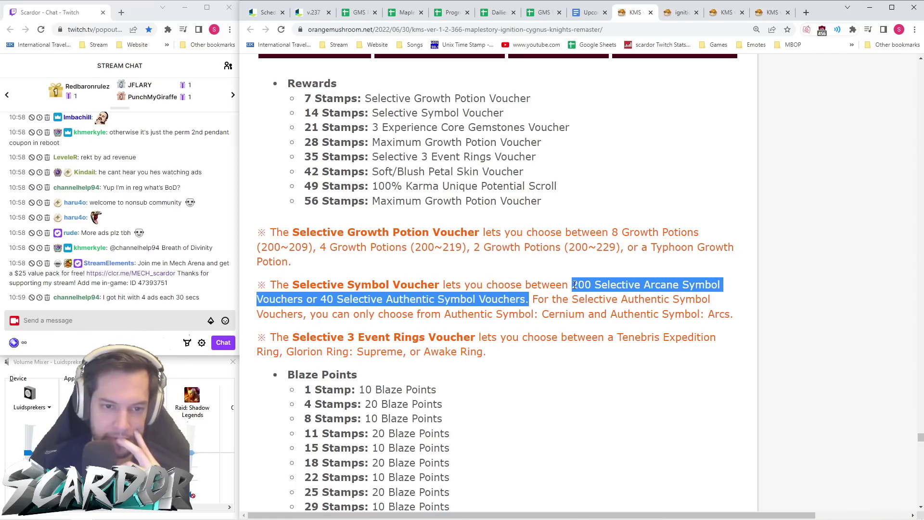
{"action": "left_click", "coordinate": [530, 302]}
- Reselect the symbol voucher choices sentence, then clear the selection
{"action": "left_click_drag", "start_coordinate": [530, 302], "coordinate": [571, 285]}
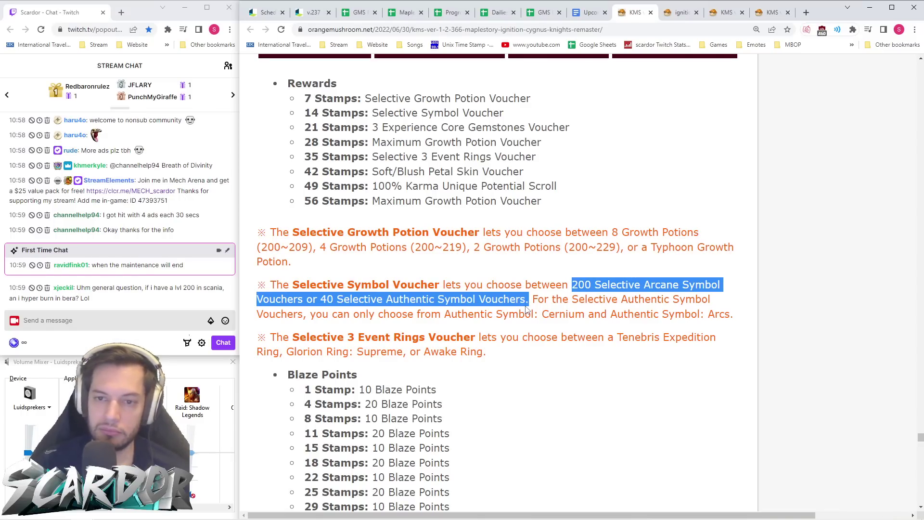
{"action": "left_click", "coordinate": [532, 302]}
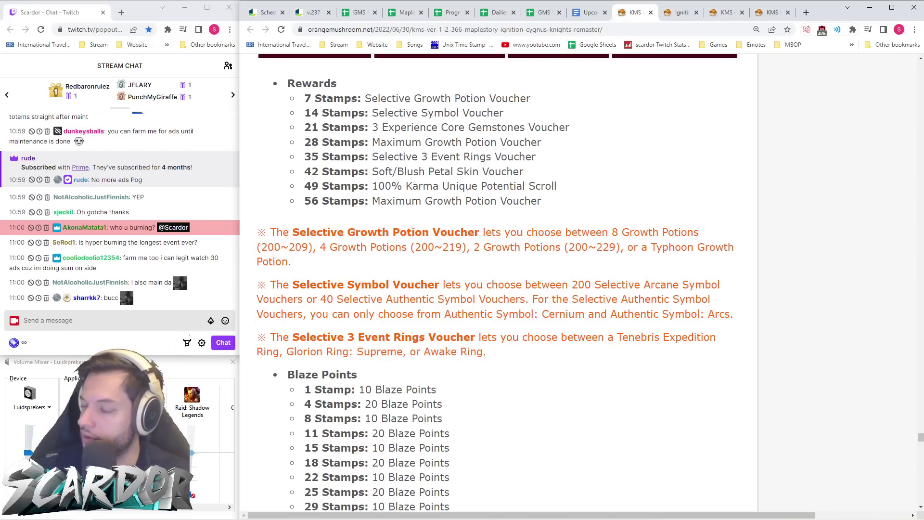
{"action": "mouse_move", "coordinate": [755, 519]}
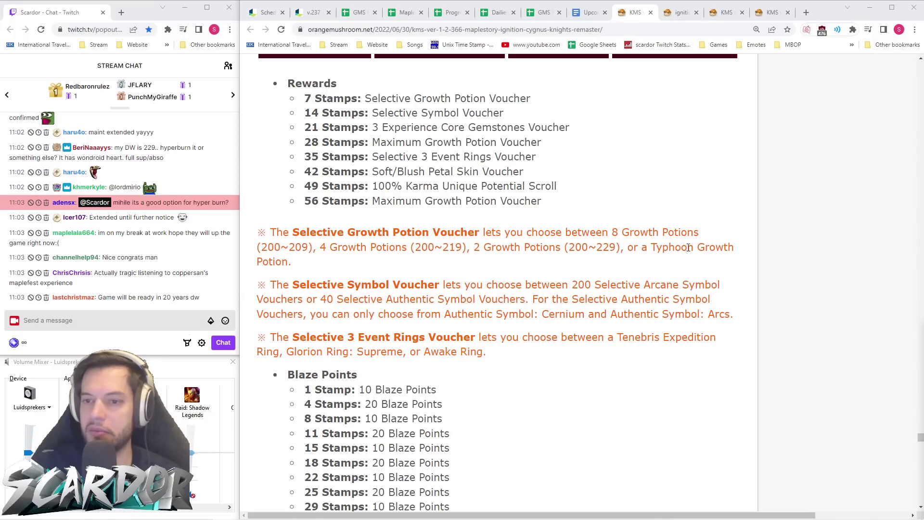
- Scroll to the Selective 3 Event Rings Voucher: Tenebris Expedition, Glorion: Supreme, or Awake Ring
{"action": "left_click", "coordinate": [596, 193]}
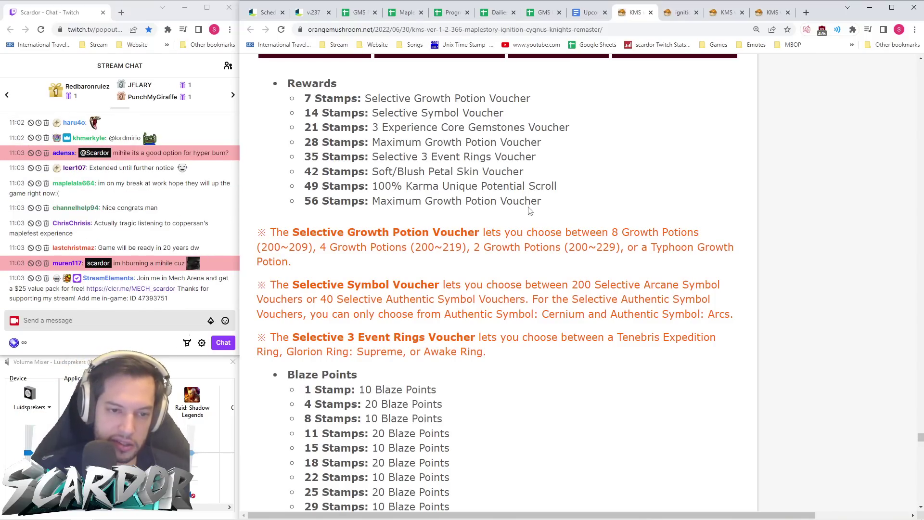
{"action": "scroll", "coordinate": [595, 198], "scroll_direction": "up", "scroll_amount": 3}
{"action": "scroll", "coordinate": [595, 197], "scroll_direction": "down", "scroll_amount": 2}
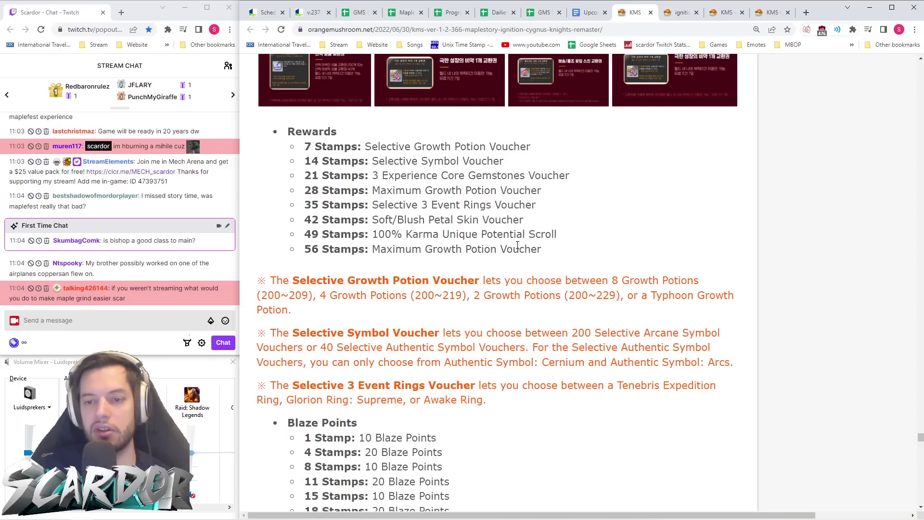
{"action": "scroll", "coordinate": [415, 203], "scroll_direction": "up", "scroll_amount": 5}
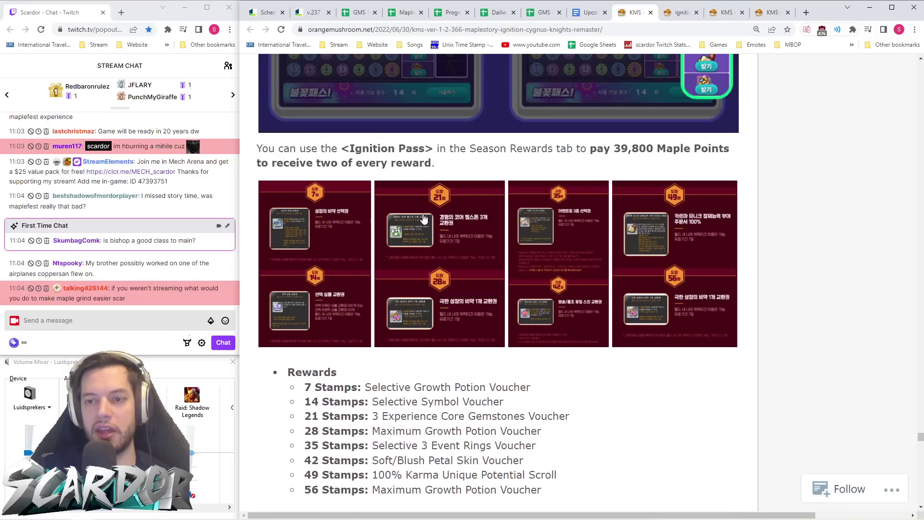
{"action": "scroll", "coordinate": [457, 217], "scroll_direction": "down", "scroll_amount": 3}
{"action": "scroll", "coordinate": [505, 231], "scroll_direction": "up", "scroll_amount": 5}
{"action": "scroll", "coordinate": [541, 244], "scroll_direction": "down", "scroll_amount": 1}
{"action": "scroll", "coordinate": [541, 244], "scroll_direction": "down", "scroll_amount": 4}
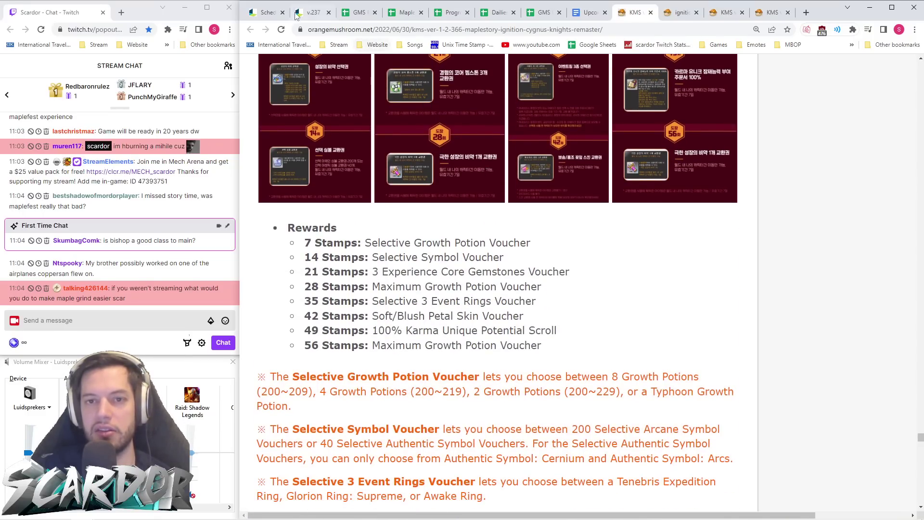
{"action": "key", "text": "ctrl+2"}
- Scroll the v.237 Flame Stamp Rewards and glance at the KMS stamp rewards article
{"action": "scroll", "coordinate": [514, 215], "scroll_direction": "down", "scroll_amount": 14}
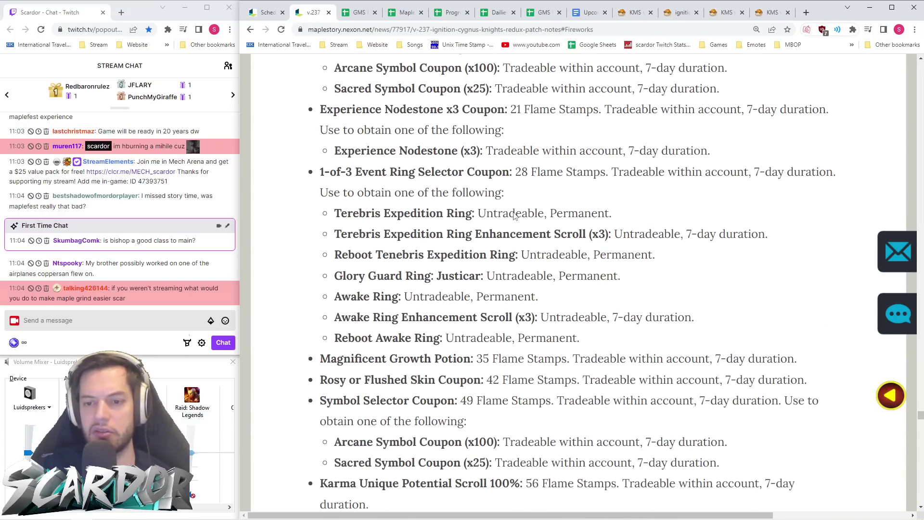
{"action": "scroll", "coordinate": [514, 213], "scroll_direction": "up", "scroll_amount": 3}
{"action": "scroll", "coordinate": [516, 214], "scroll_direction": "down", "scroll_amount": 6}
{"action": "scroll", "coordinate": [519, 219], "scroll_direction": "up", "scroll_amount": 6}
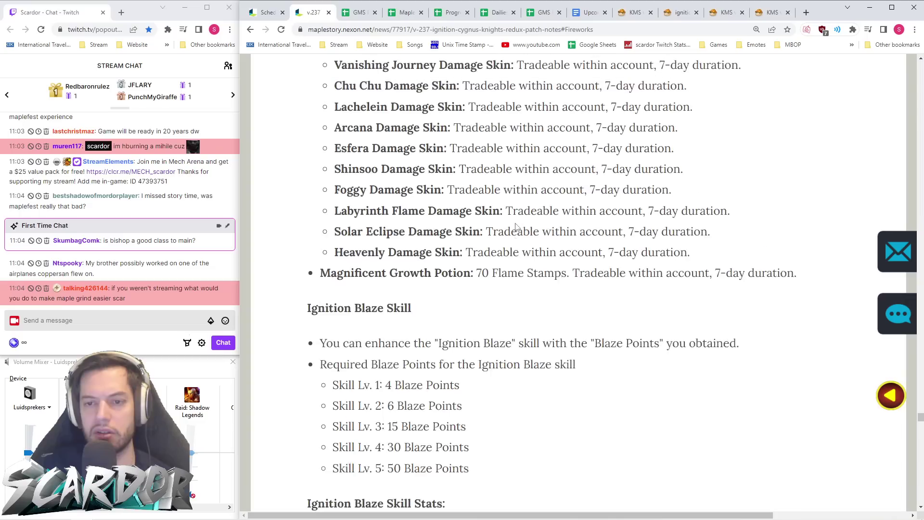
{"action": "scroll", "coordinate": [516, 223], "scroll_direction": "up", "scroll_amount": 1}
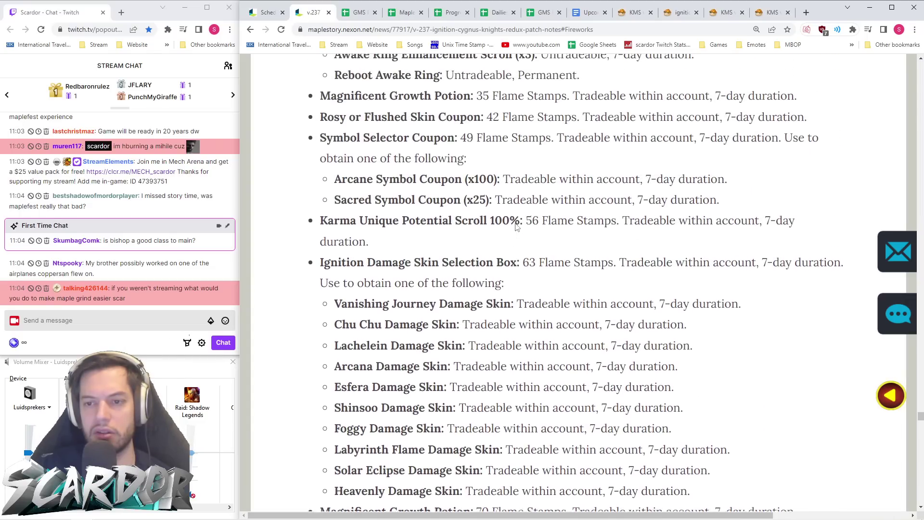
{"action": "scroll", "coordinate": [516, 223], "scroll_direction": "down", "scroll_amount": 2}
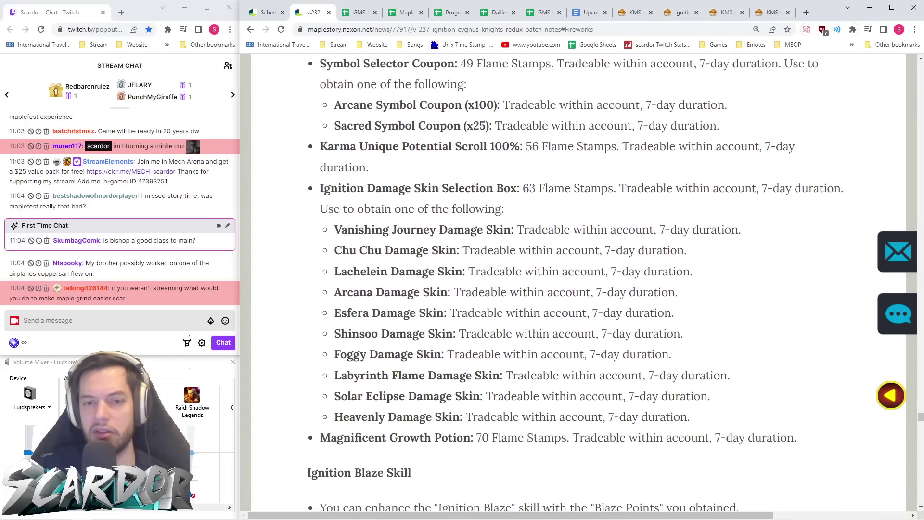
{"action": "left_click", "coordinate": [635, 12]}
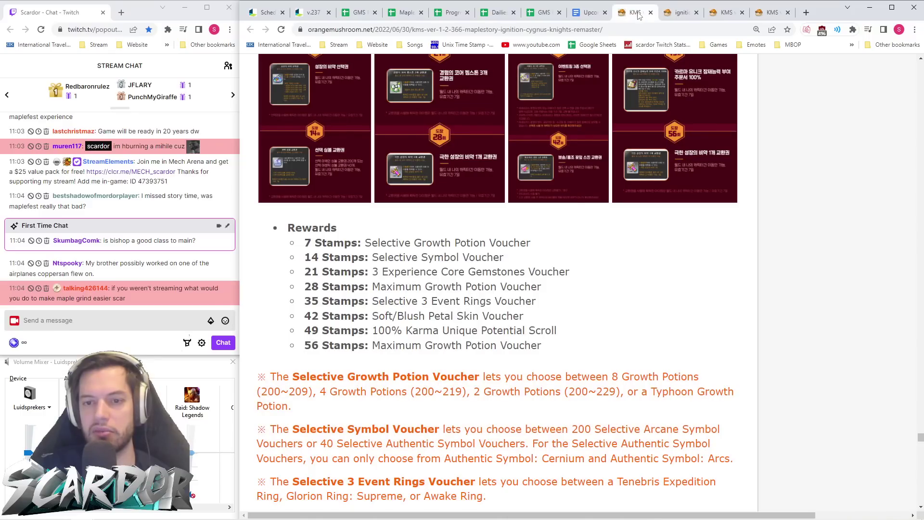
{"action": "scroll", "coordinate": [610, 128], "scroll_direction": "up", "scroll_amount": 4}
{"action": "left_click", "coordinate": [313, 12]}
{"action": "scroll", "coordinate": [491, 157], "scroll_direction": "up", "scroll_amount": 12}
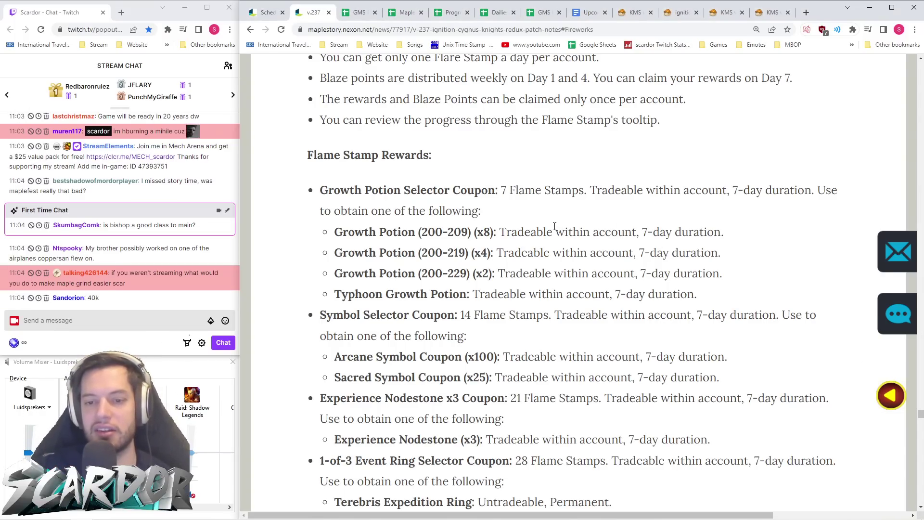
{"action": "scroll", "coordinate": [554, 227], "scroll_direction": "down", "scroll_amount": 3}
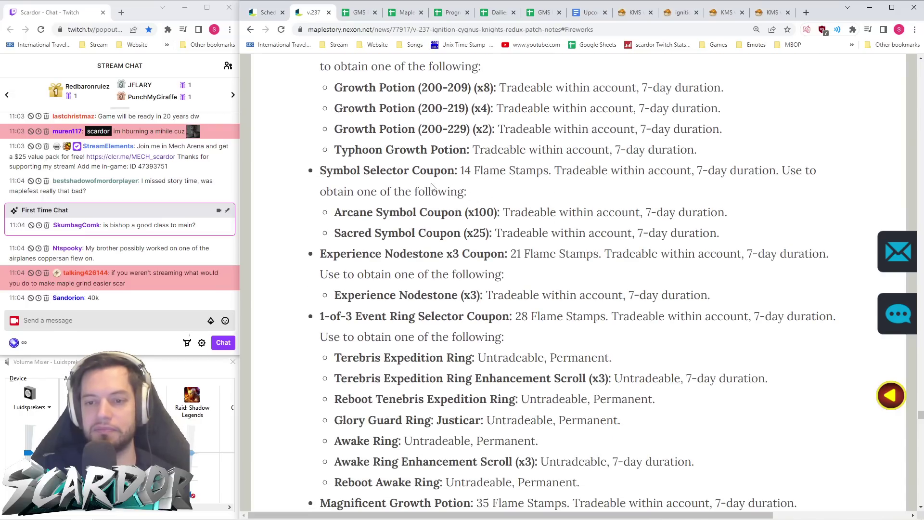
{"action": "scroll", "coordinate": [432, 187], "scroll_direction": "down", "scroll_amount": 2}
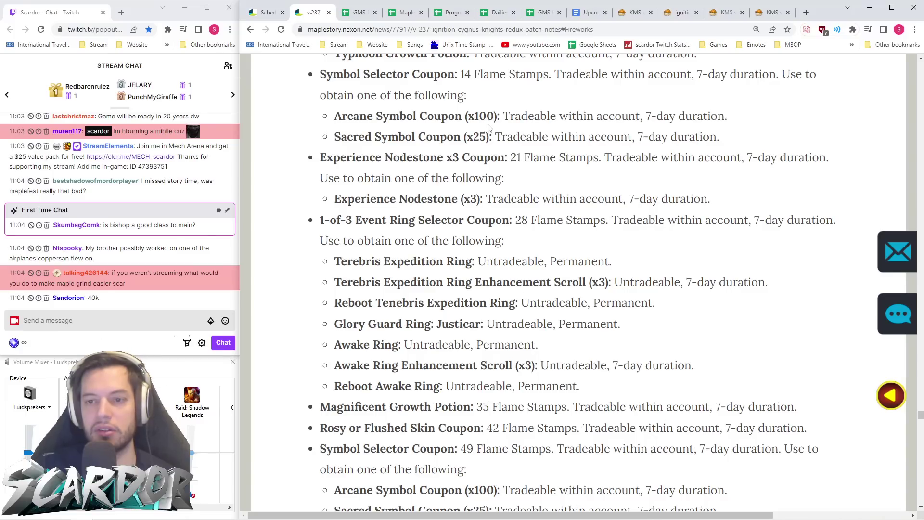
- Compare the v.237 Arcane and Sacred Symbol Coupon lines with the KMS symbol voucher description
{"action": "left_click_drag", "start_coordinate": [492, 137], "coordinate": [336, 116]}
{"action": "left_click", "coordinate": [467, 113]}
{"action": "left_click", "coordinate": [505, 114]}
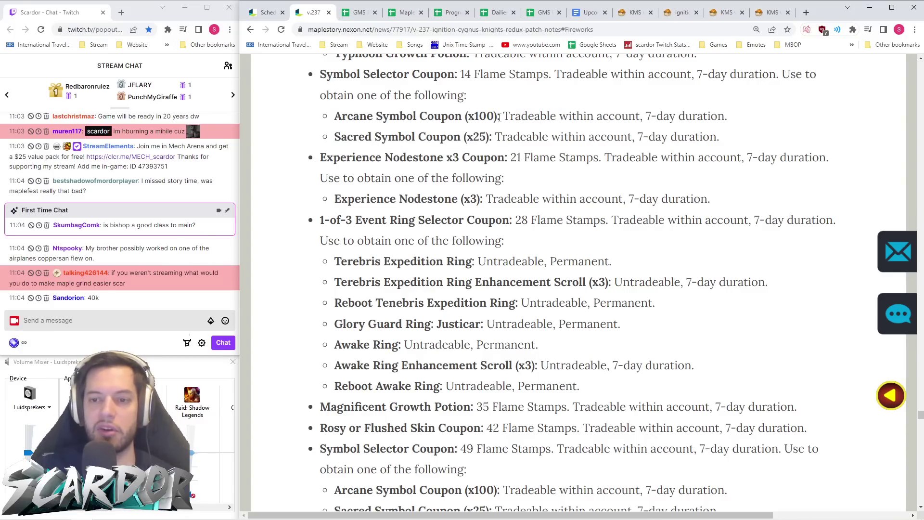
{"action": "left_click", "coordinate": [628, 18]}
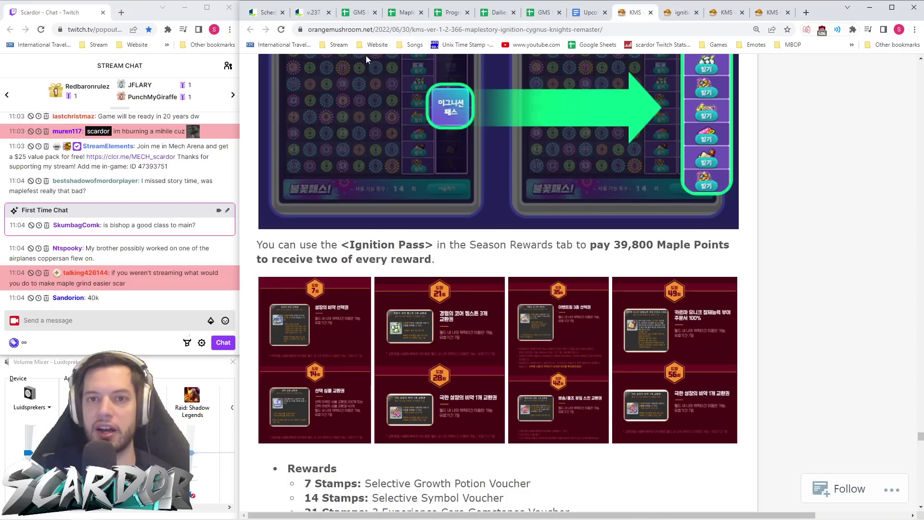
{"action": "left_click", "coordinate": [317, 19]}
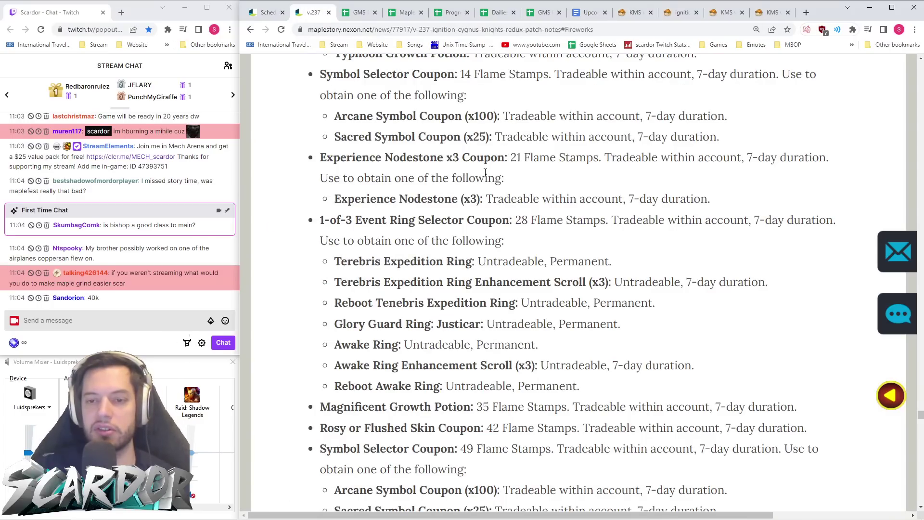
{"action": "scroll", "coordinate": [525, 110], "scroll_direction": "up", "scroll_amount": 1}
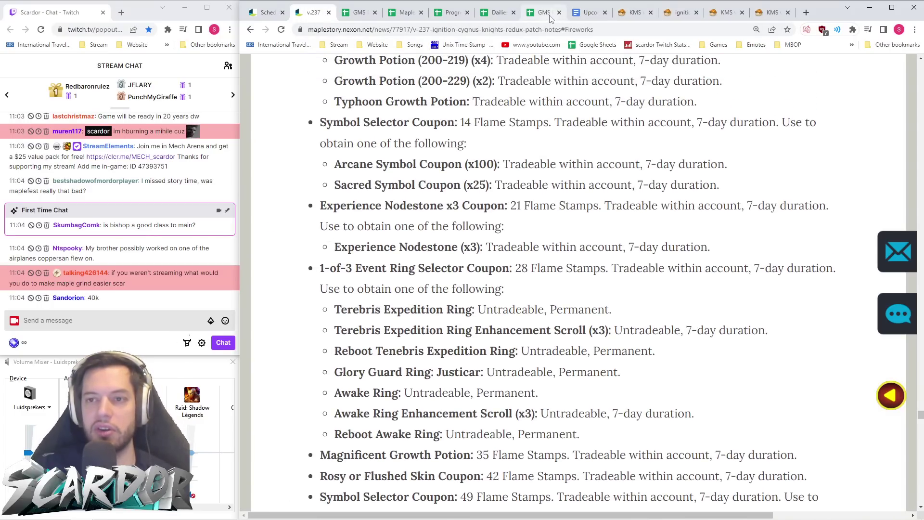
{"action": "left_click", "coordinate": [628, 12]}
{"action": "scroll", "coordinate": [645, 137], "scroll_direction": "down", "scroll_amount": 5}
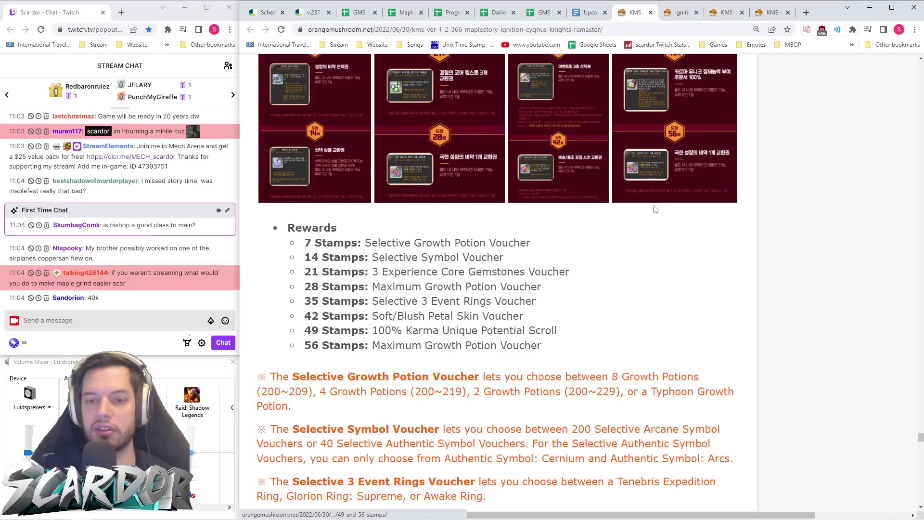
{"action": "scroll", "coordinate": [451, 260], "scroll_direction": "up", "scroll_amount": 9}
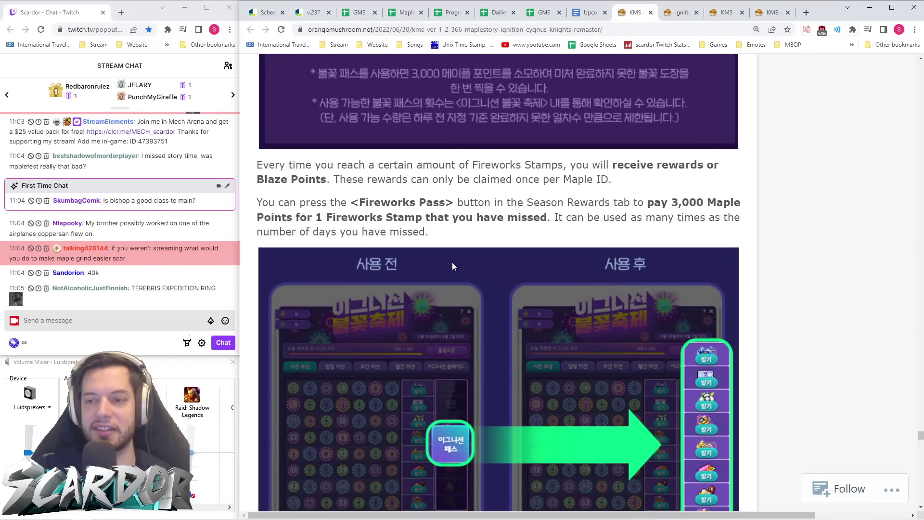
{"action": "scroll", "coordinate": [453, 262], "scroll_direction": "down", "scroll_amount": 6}
{"action": "scroll", "coordinate": [452, 261], "scroll_direction": "down", "scroll_amount": 9}
{"action": "scroll", "coordinate": [455, 265], "scroll_direction": "up", "scroll_amount": 5}
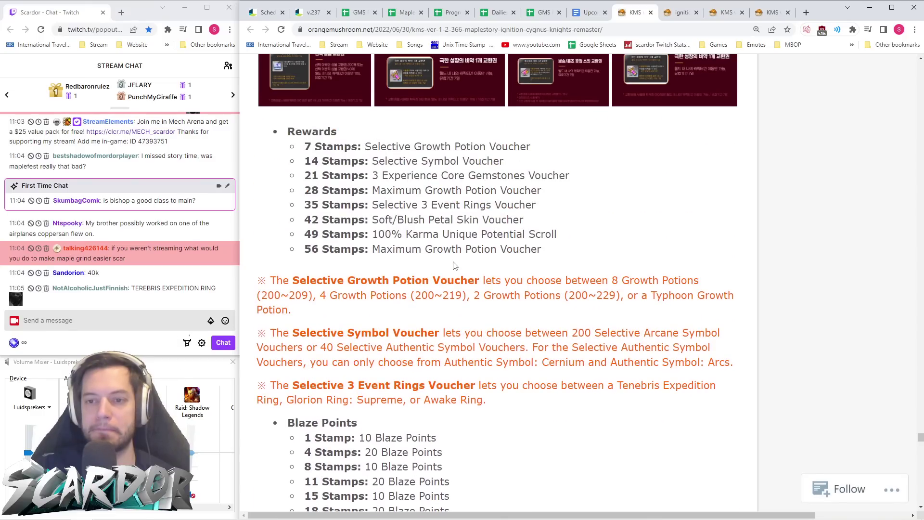
{"action": "left_click_drag", "start_coordinate": [554, 333], "coordinate": [611, 333]}
{"action": "left_click", "coordinate": [611, 333]}
- Recheck the GMS symbol coupon entries against the KMS Rewards list, scrolling further down the coupons
{"action": "left_click", "coordinate": [312, 13]}
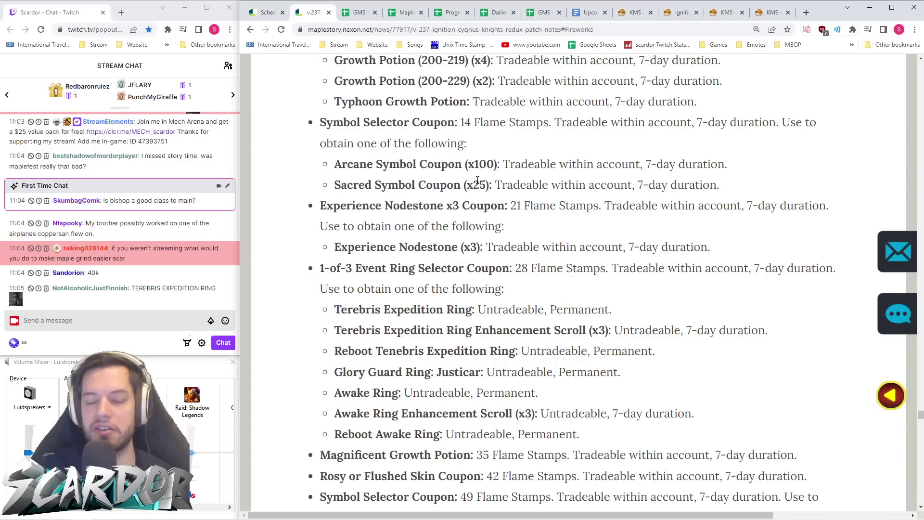
{"action": "left_click_drag", "start_coordinate": [492, 187], "coordinate": [329, 161]}
{"action": "left_click", "coordinate": [521, 179]}
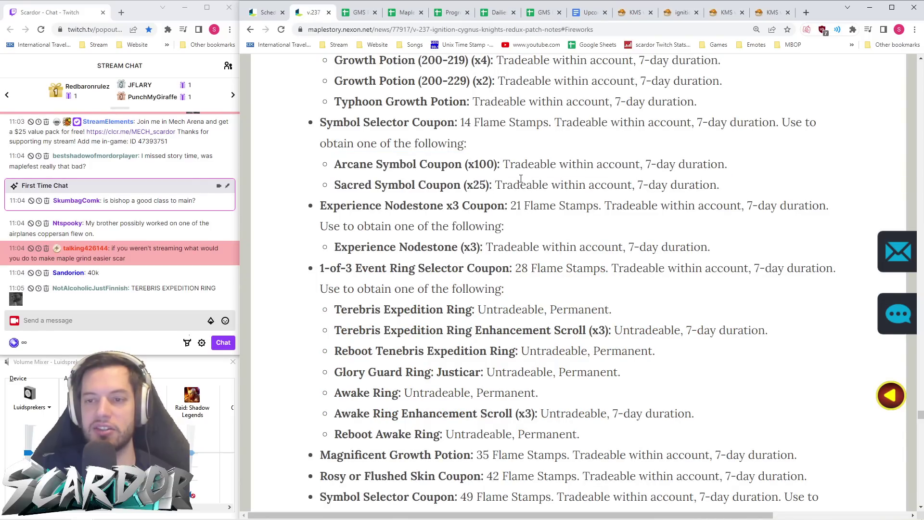
{"action": "left_click", "coordinate": [634, 13]}
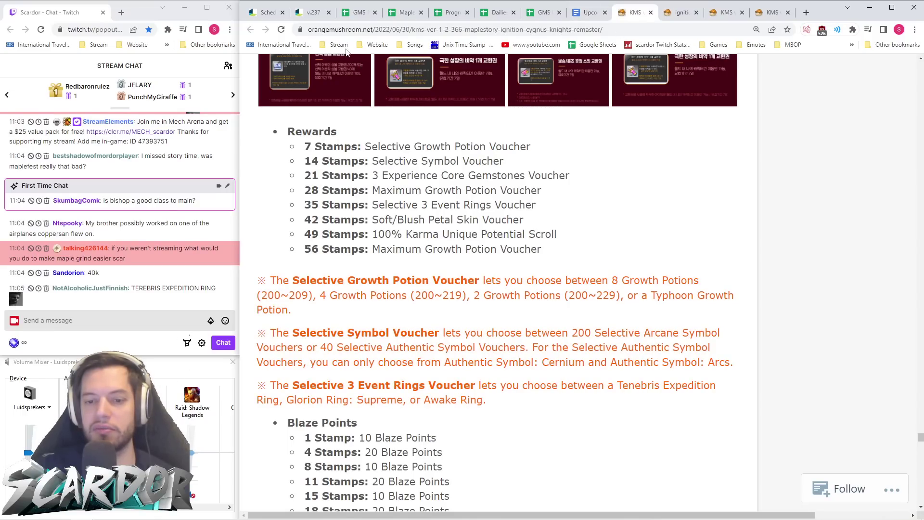
{"action": "left_click", "coordinate": [312, 13]}
{"action": "scroll", "coordinate": [498, 198], "scroll_direction": "down", "scroll_amount": 3}
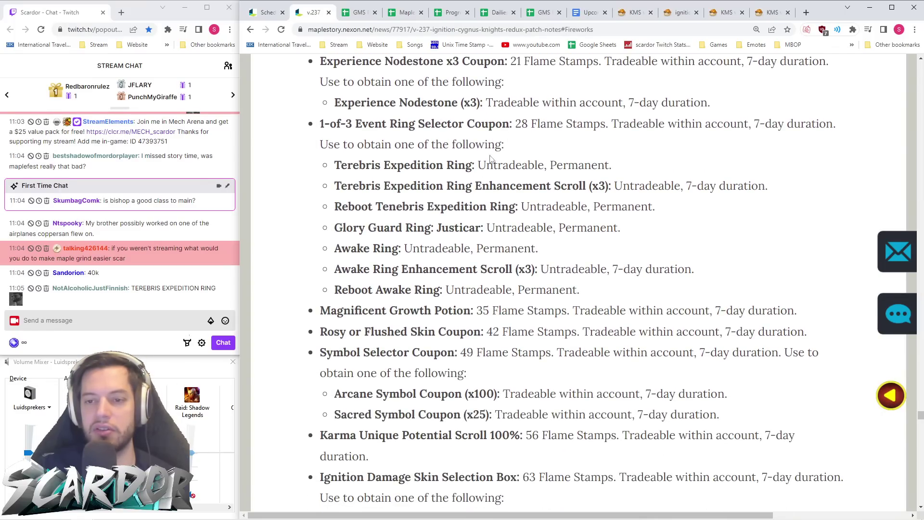
{"action": "scroll", "coordinate": [565, 186], "scroll_direction": "down", "scroll_amount": 2}
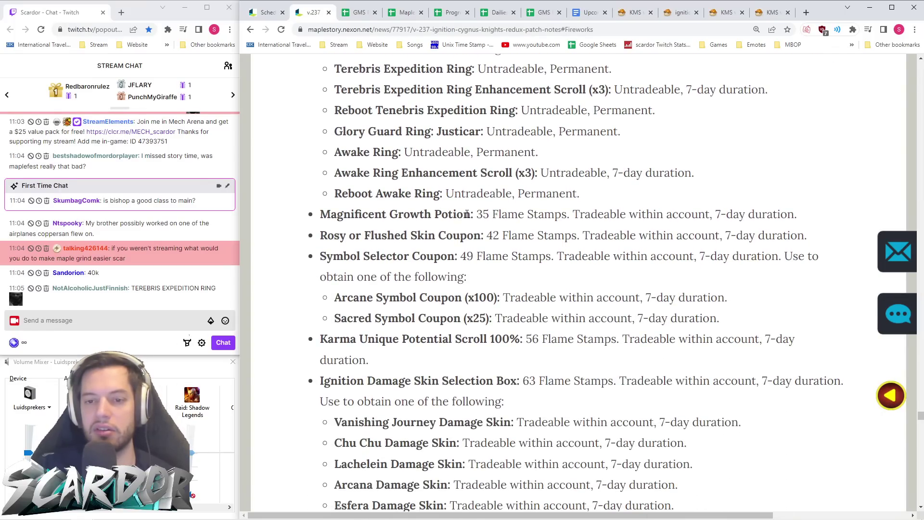
{"action": "scroll", "coordinate": [466, 215], "scroll_direction": "down", "scroll_amount": 1}
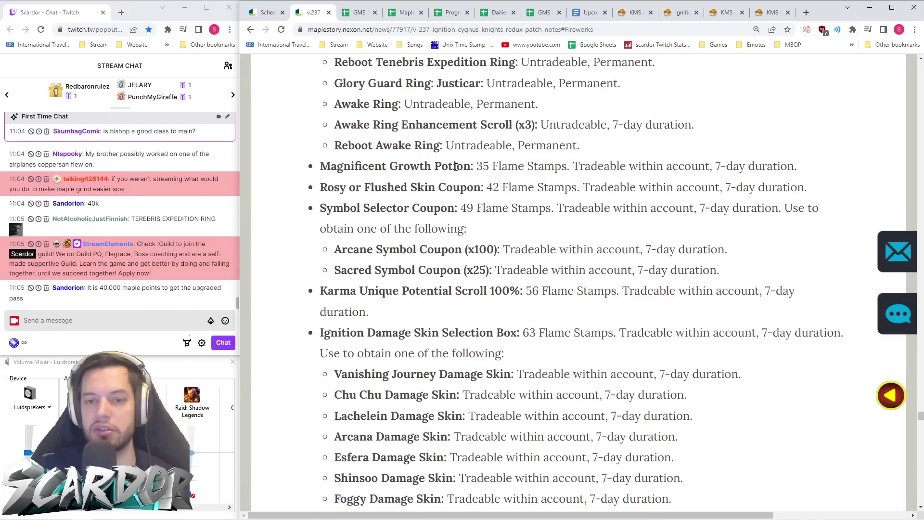
{"action": "scroll", "coordinate": [447, 206], "scroll_direction": "down", "scroll_amount": 1}
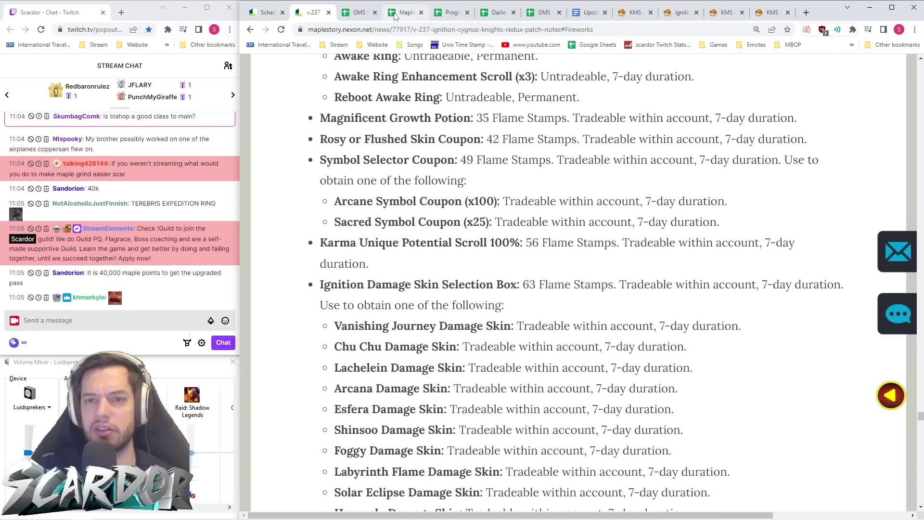
{"action": "left_click", "coordinate": [635, 15]}
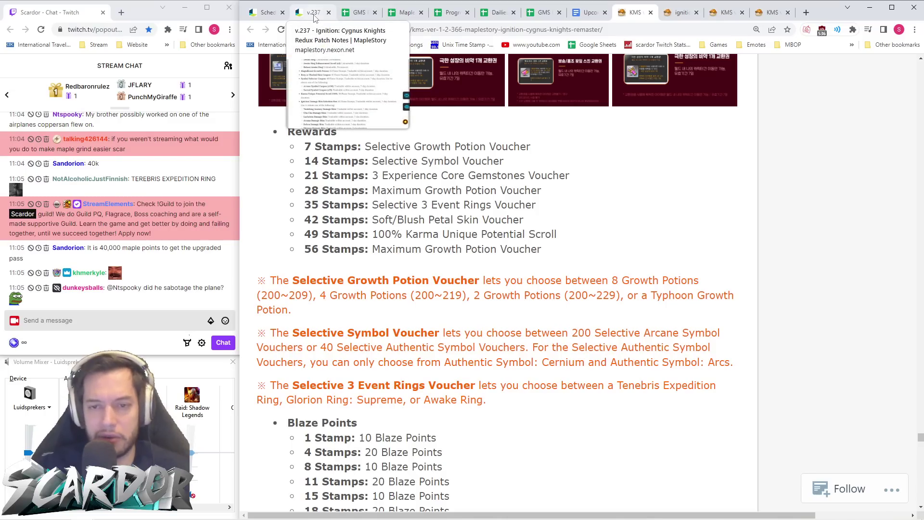
{"action": "left_click", "coordinate": [314, 13]}
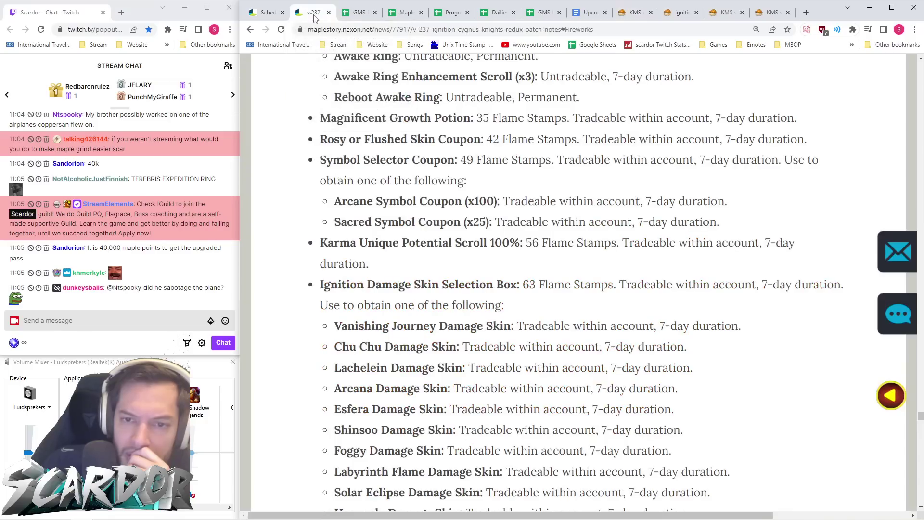
{"action": "scroll", "coordinate": [573, 180], "scroll_direction": "up", "scroll_amount": 2}
{"action": "scroll", "coordinate": [572, 176], "scroll_direction": "up", "scroll_amount": 3}
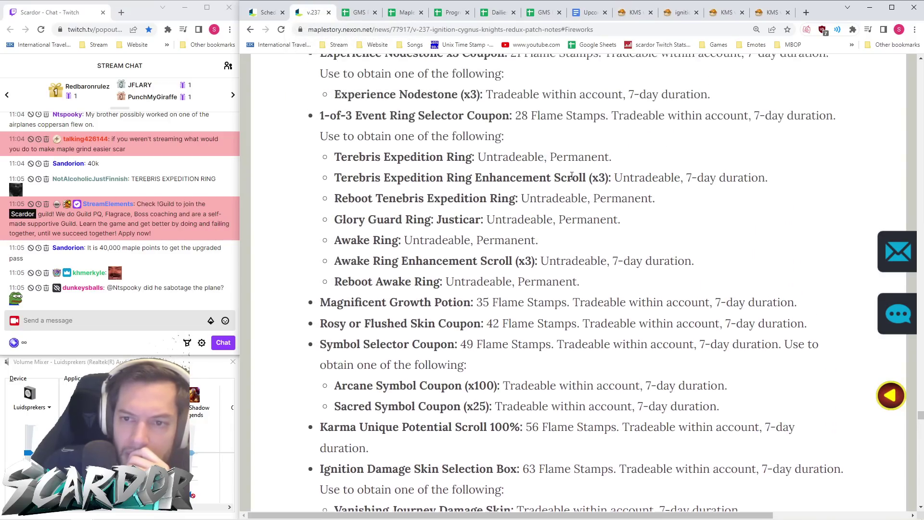
{"action": "scroll", "coordinate": [572, 177], "scroll_direction": "up", "scroll_amount": 2}
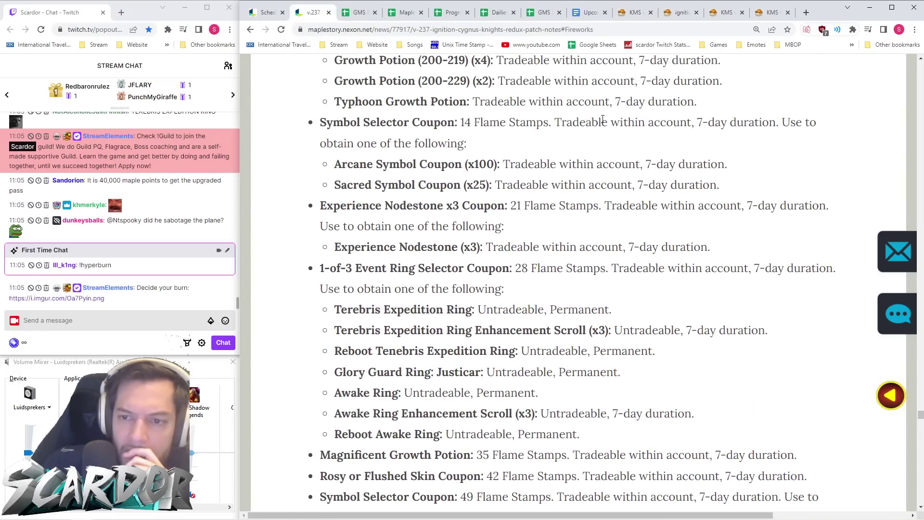
{"action": "left_click", "coordinate": [637, 13]}
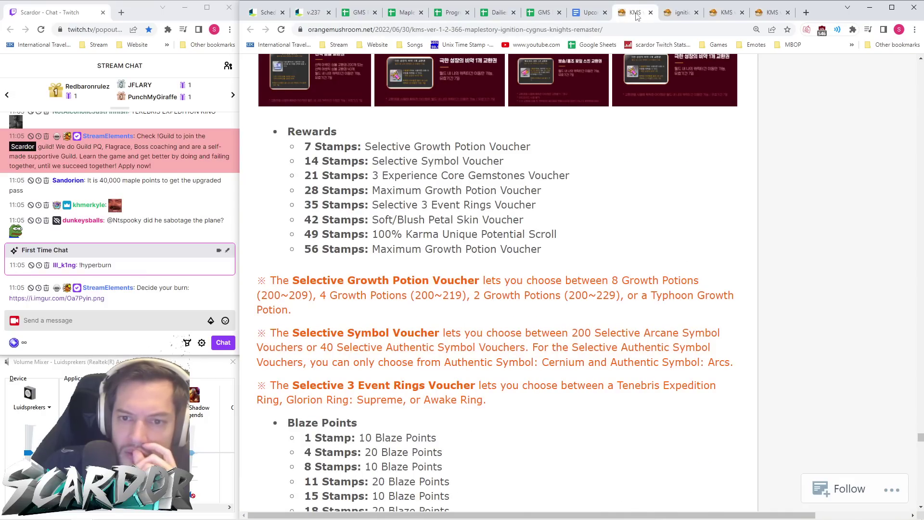
{"action": "left_click", "coordinate": [314, 15]}
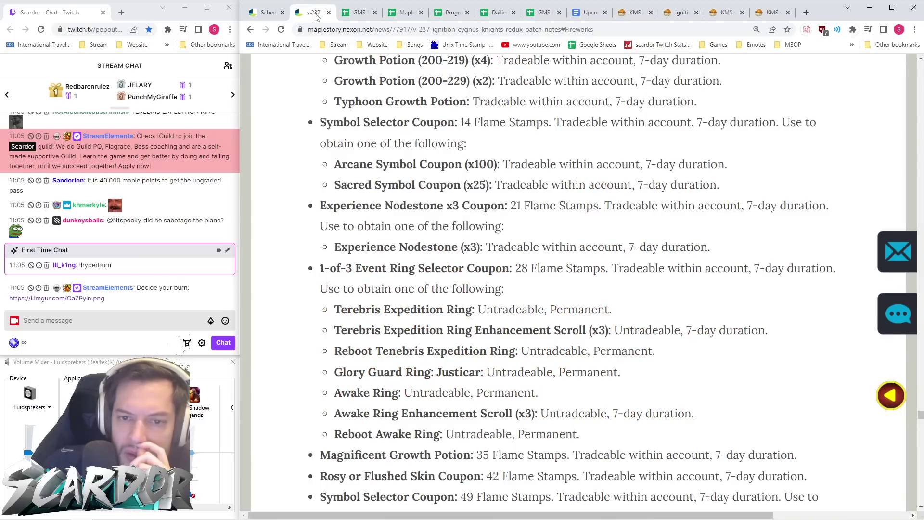
{"action": "scroll", "coordinate": [532, 193], "scroll_direction": "down", "scroll_amount": 4}
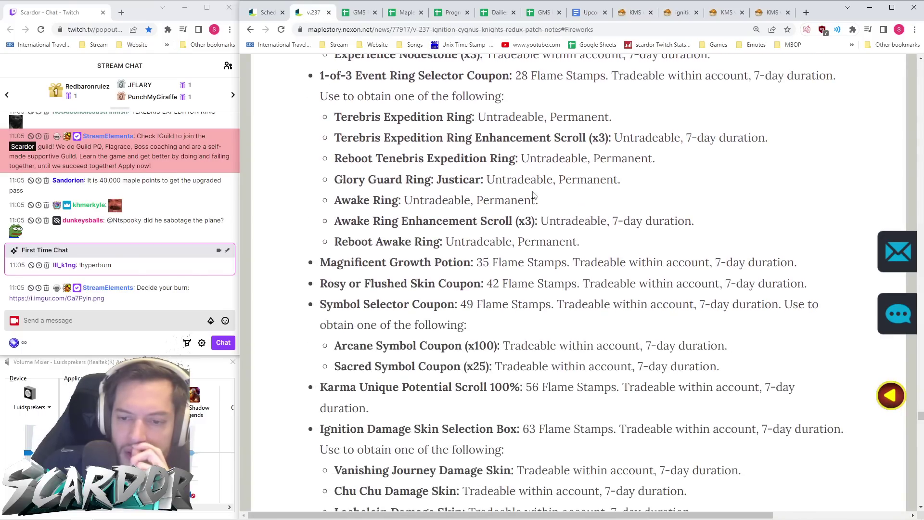
{"action": "scroll", "coordinate": [499, 255], "scroll_direction": "down", "scroll_amount": 2}
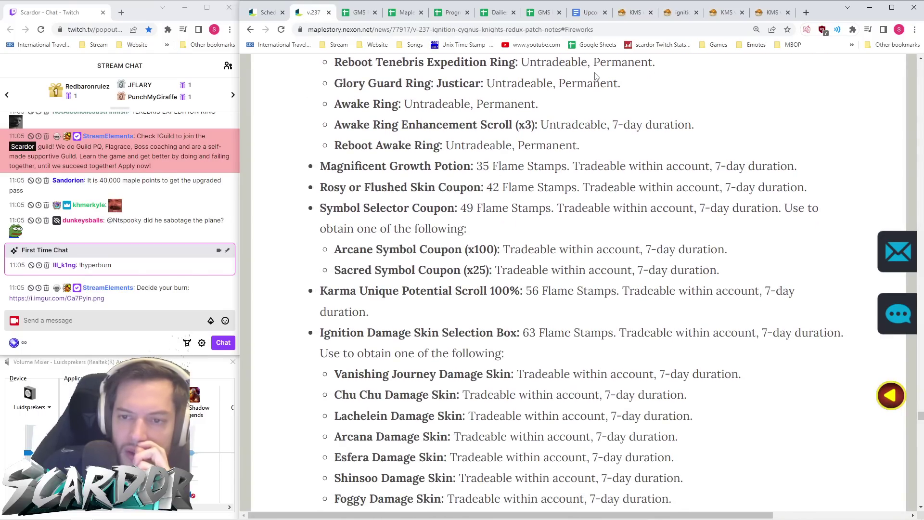
{"action": "left_click", "coordinate": [630, 15]}
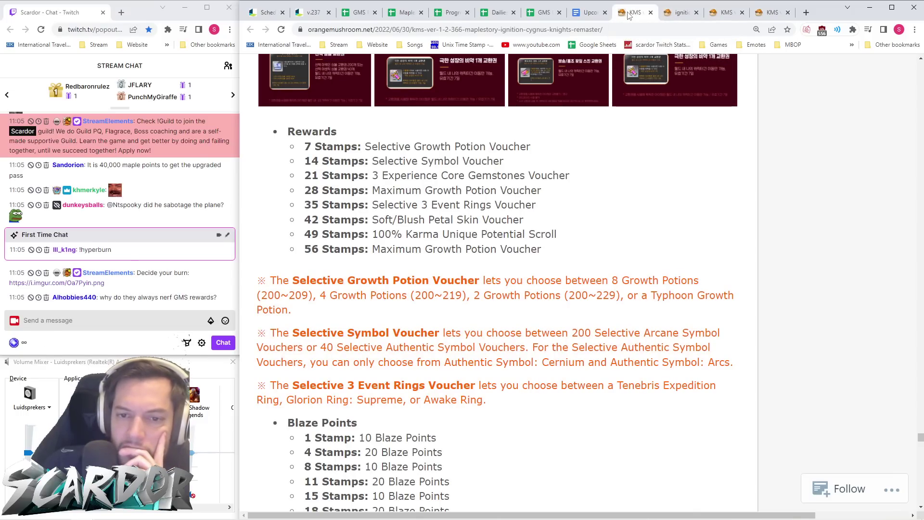
{"action": "left_click", "coordinate": [316, 15]}
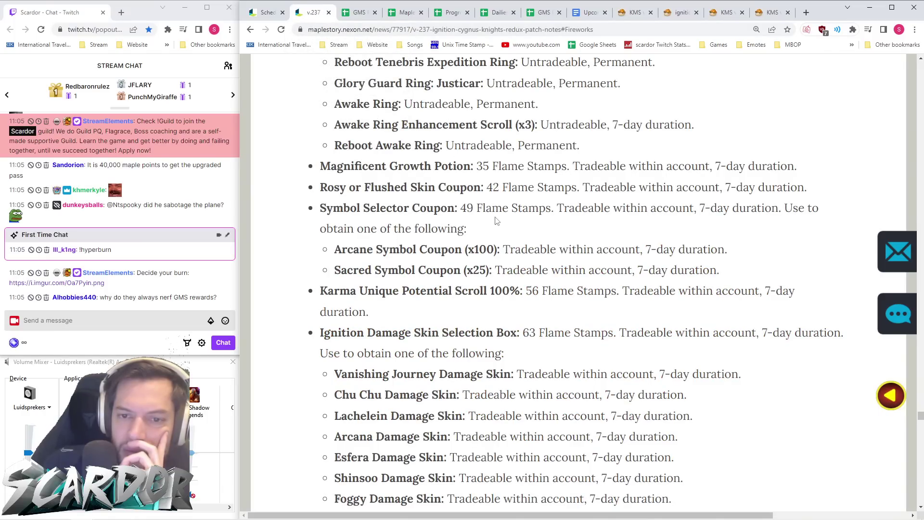
{"action": "left_click", "coordinate": [633, 16]}
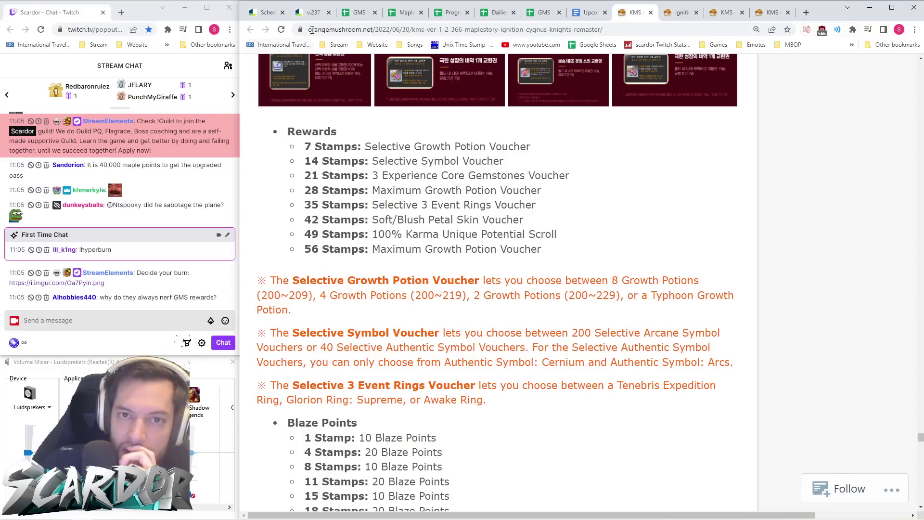
{"action": "left_click", "coordinate": [312, 12]}
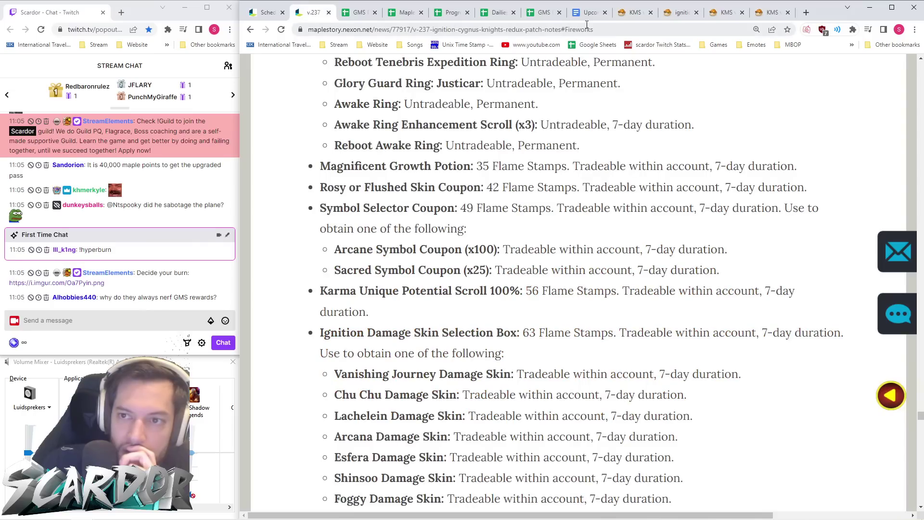
{"action": "left_click", "coordinate": [633, 13]}
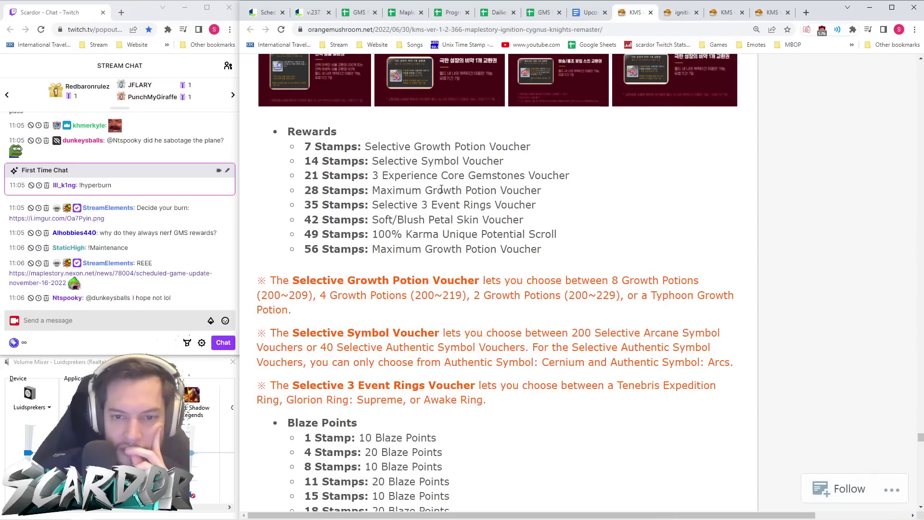
- Scroll the v.237 notes and compare them with the KMS Rewards list again
{"action": "left_click", "coordinate": [315, 13]}
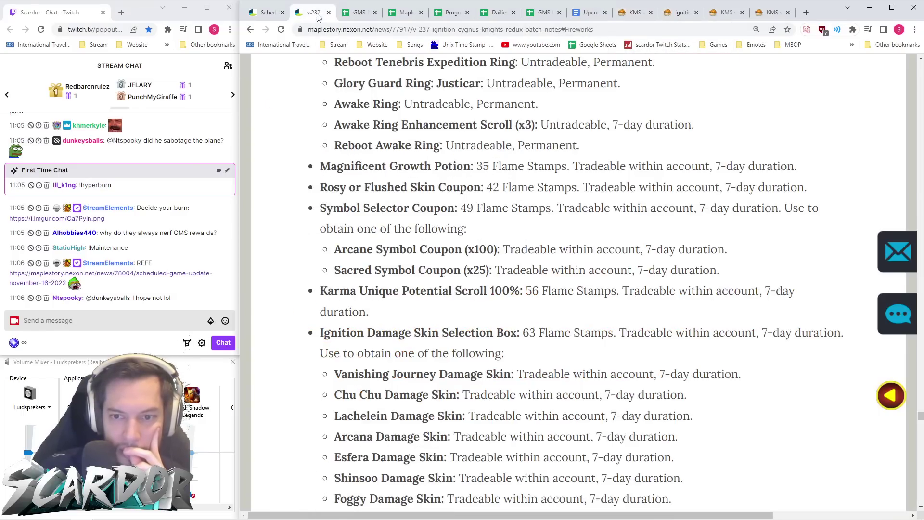
{"action": "scroll", "coordinate": [503, 286], "scroll_direction": "down", "scroll_amount": 2}
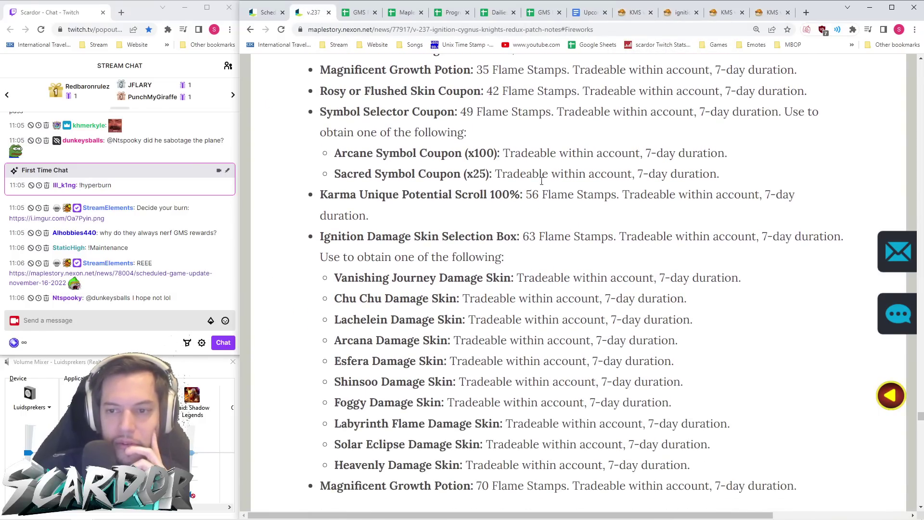
{"action": "scroll", "coordinate": [541, 198], "scroll_direction": "down", "scroll_amount": 1}
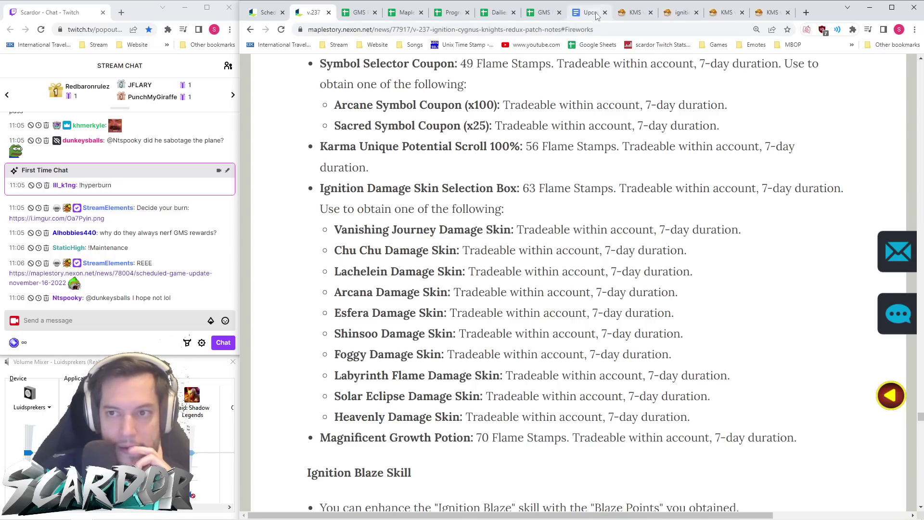
{"action": "left_click", "coordinate": [635, 13]}
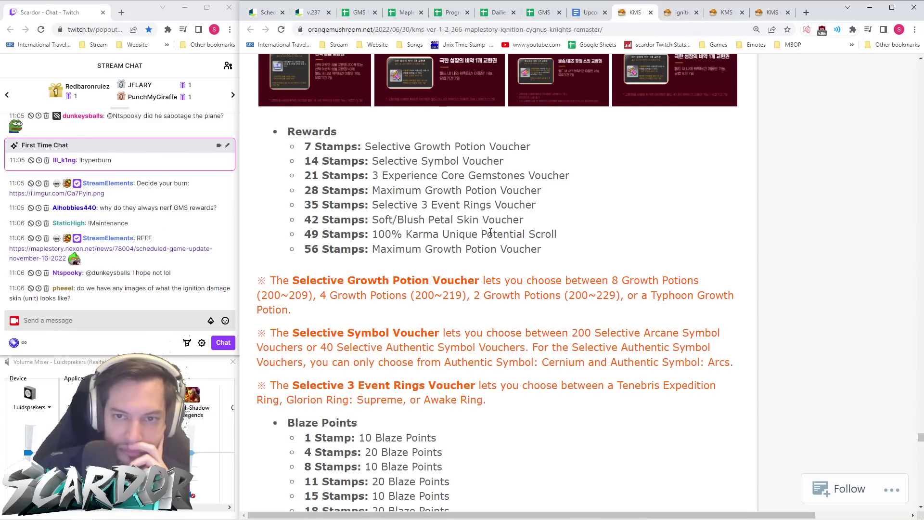
{"action": "scroll", "coordinate": [493, 234], "scroll_direction": "up", "scroll_amount": 1}
{"action": "scroll", "coordinate": [493, 235], "scroll_direction": "down", "scroll_amount": 1}
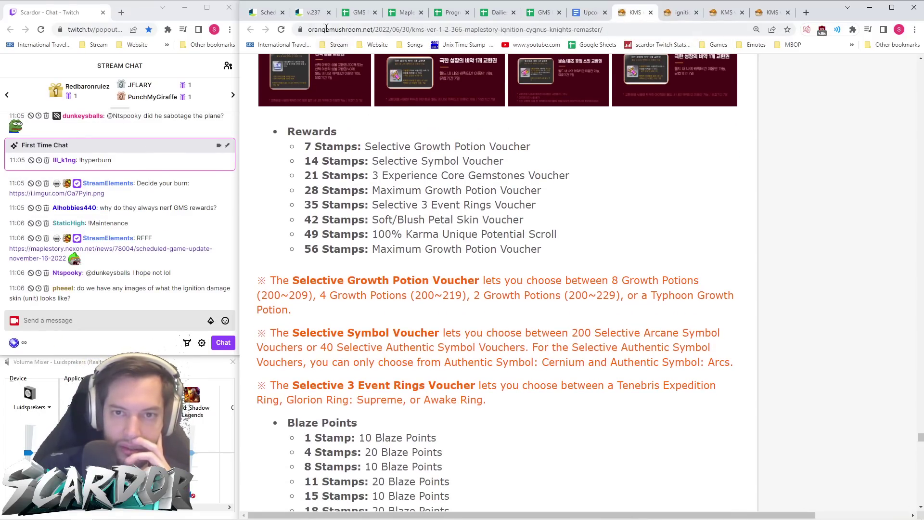
{"action": "left_click", "coordinate": [313, 12]}
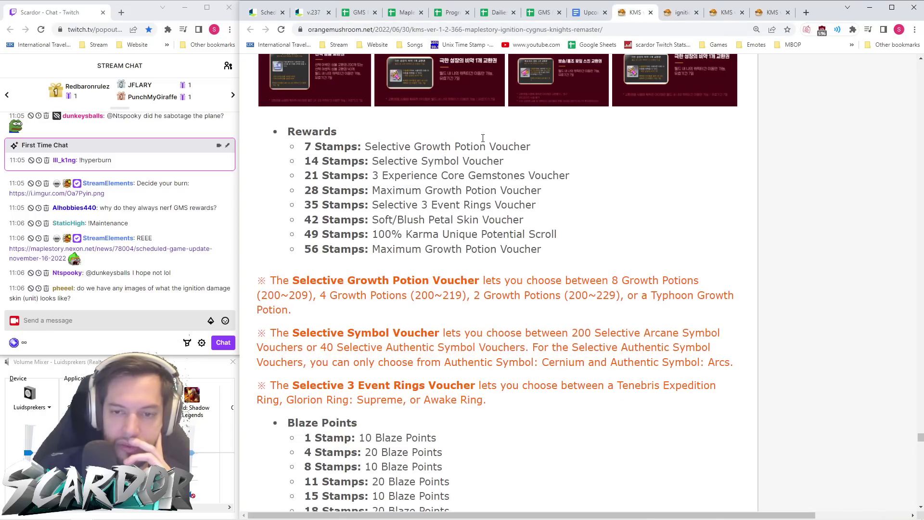
{"action": "left_click", "coordinate": [310, 12]}
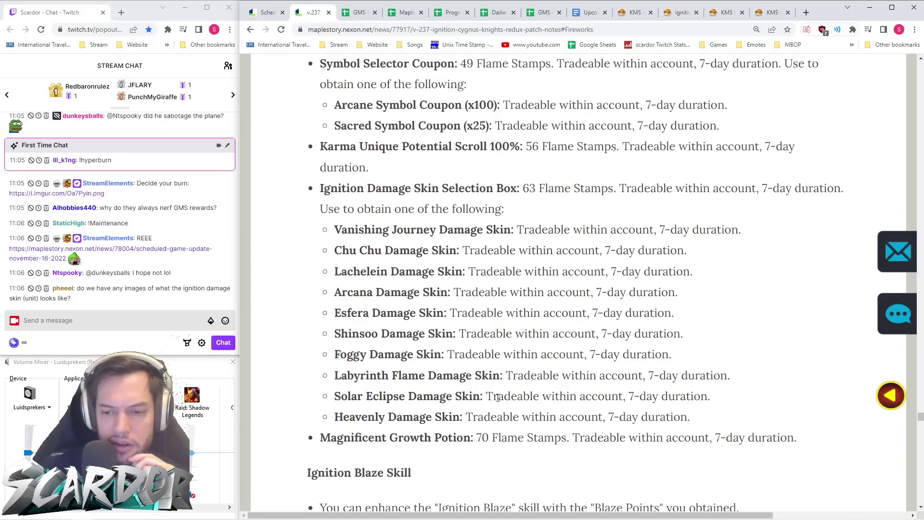
- Highlight the ten Ignition damage skin choices and the 70-stamp Magnificent Growth Potion line
{"action": "left_click_drag", "start_coordinate": [690, 417], "coordinate": [322, 240]}
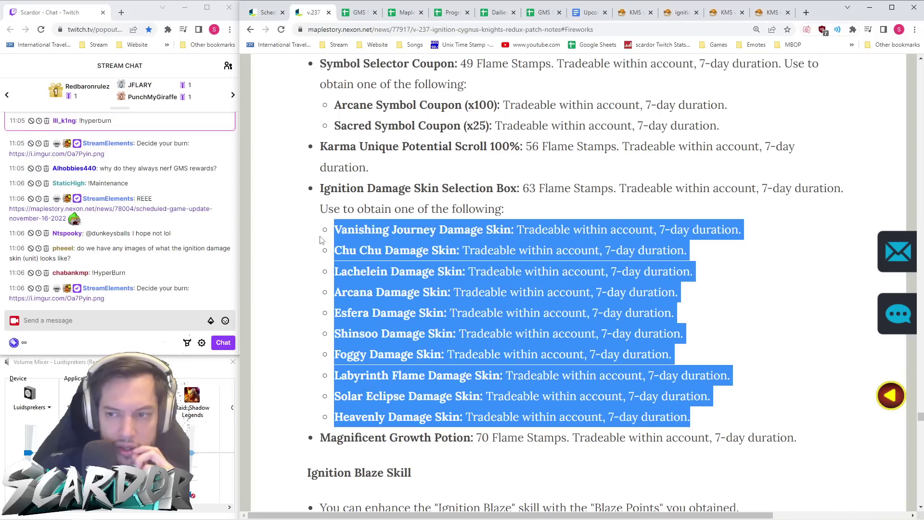
{"action": "left_click", "coordinate": [352, 252]}
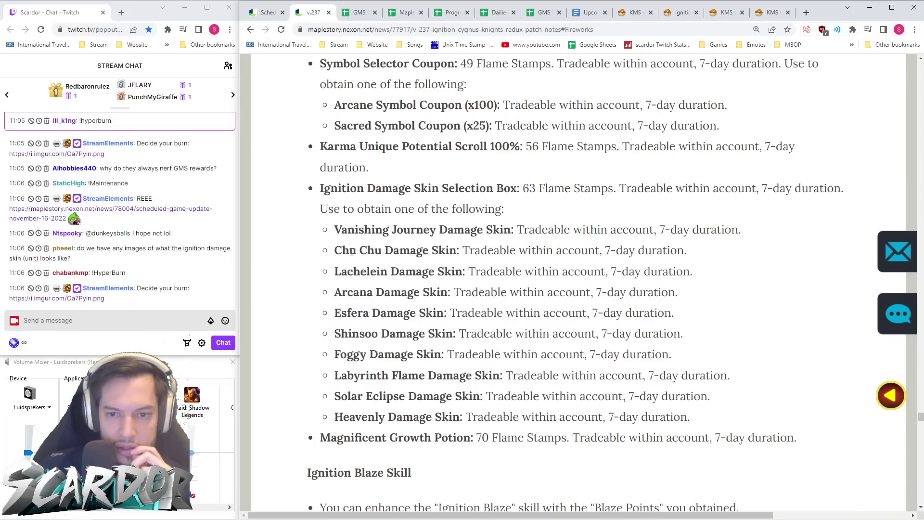
{"action": "left_click_drag", "start_coordinate": [322, 436], "coordinate": [807, 447]}
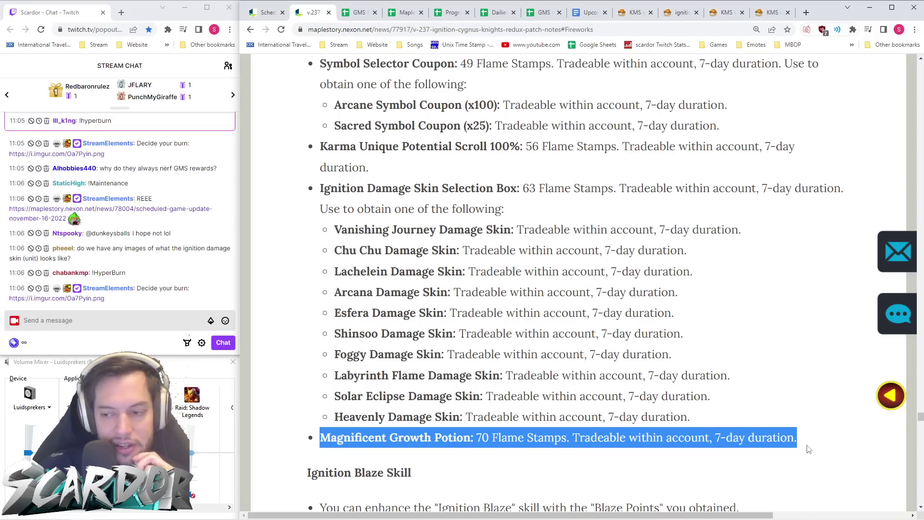
{"action": "left_click", "coordinate": [807, 447]}
{"action": "left_click", "coordinate": [627, 14]}
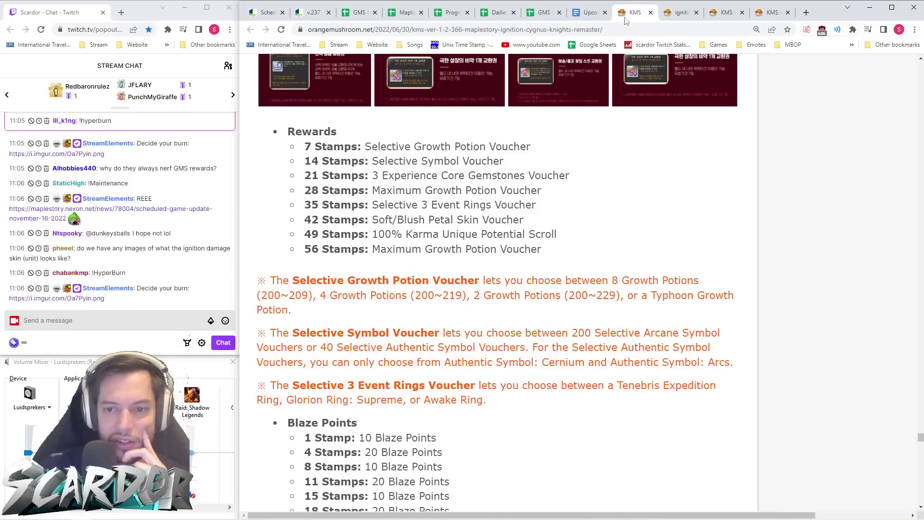
- Return to the GMS v.237 patch notes and scroll down through them
{"action": "scroll", "coordinate": [537, 199], "scroll_direction": "up", "scroll_amount": 4}
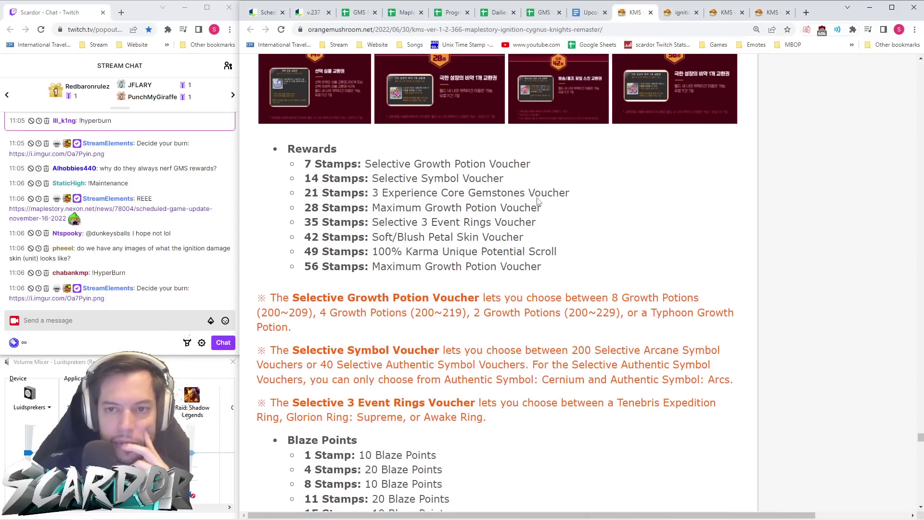
{"action": "scroll", "coordinate": [385, 120], "scroll_direction": "down", "scroll_amount": 3}
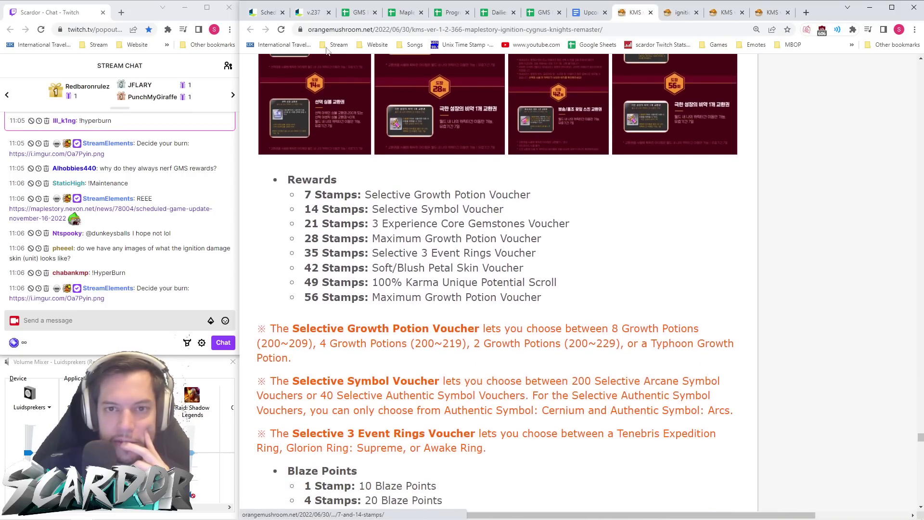
{"action": "left_click", "coordinate": [312, 13]}
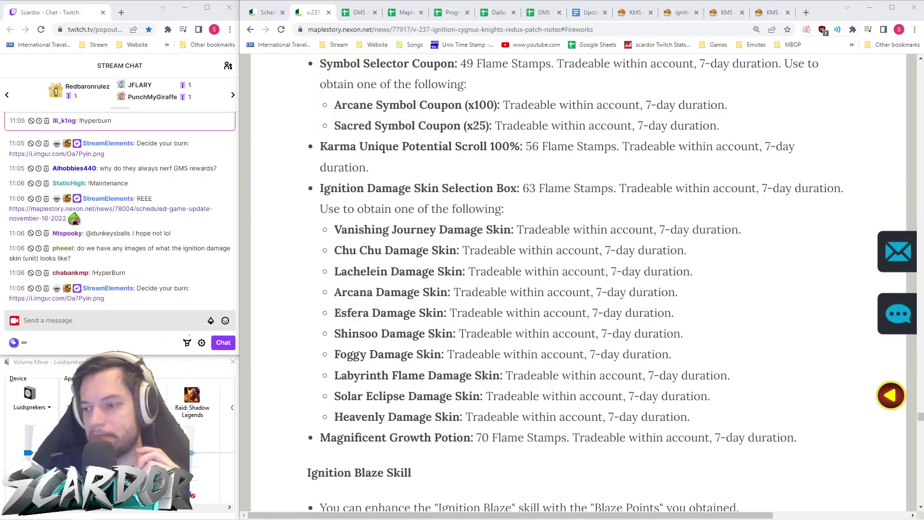
{"action": "scroll", "coordinate": [621, 397], "scroll_direction": "down", "scroll_amount": 3}
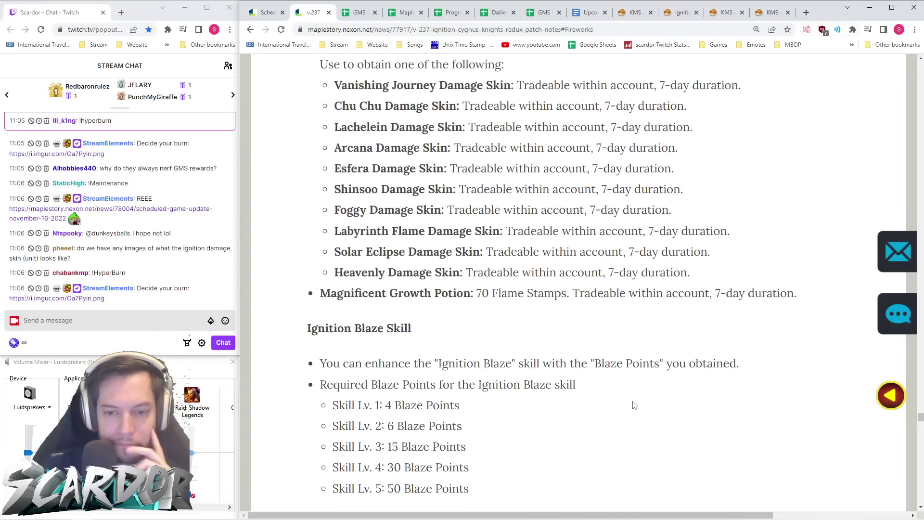
{"action": "scroll", "coordinate": [655, 317], "scroll_direction": "down", "scroll_amount": 3}
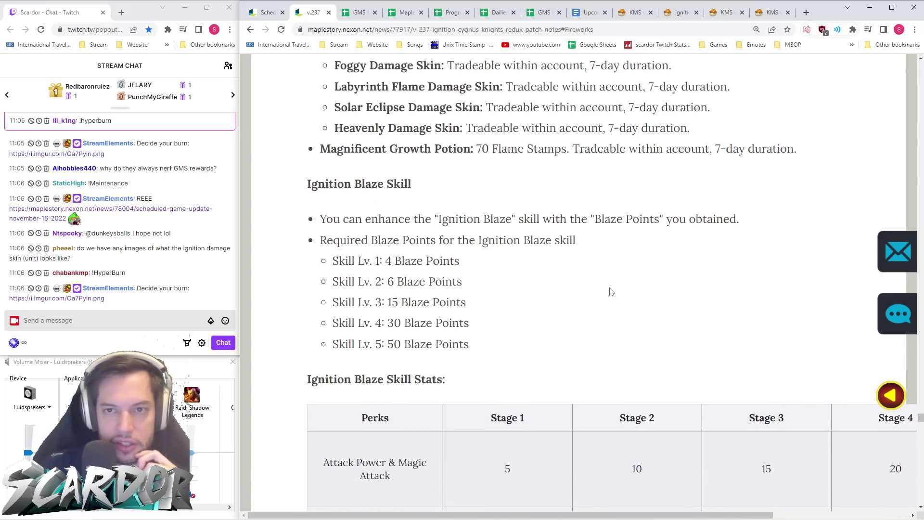
- Compare against the KMS Ignition Pass rewards on Orange Mushroom
{"action": "left_click", "coordinate": [634, 12]}
{"action": "scroll", "coordinate": [539, 223], "scroll_direction": "up", "scroll_amount": 8}
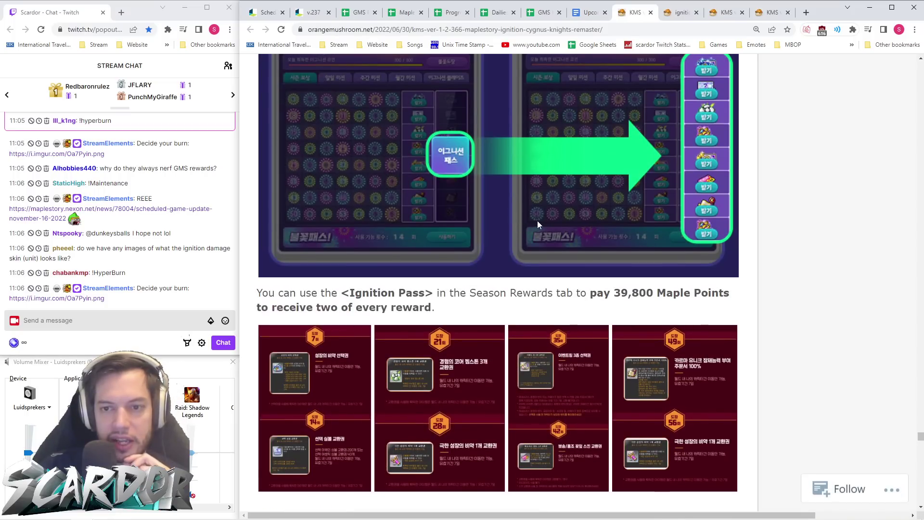
{"action": "scroll", "coordinate": [540, 224], "scroll_direction": "down", "scroll_amount": 2}
- Scroll the GMS v.237 notes to the Ignition Blaze Skill Stats table
{"action": "left_click", "coordinate": [310, 12]}
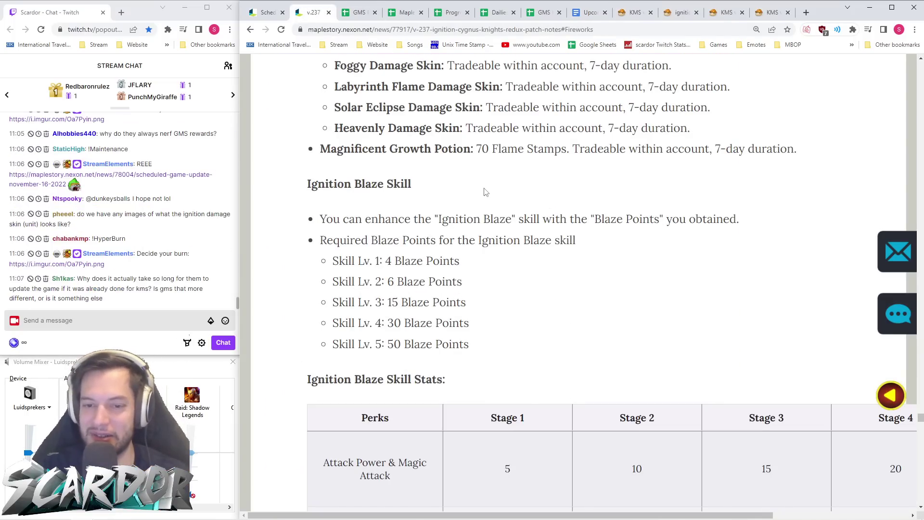
{"action": "scroll", "coordinate": [629, 309], "scroll_direction": "up", "scroll_amount": 4}
{"action": "scroll", "coordinate": [602, 272], "scroll_direction": "down", "scroll_amount": 5}
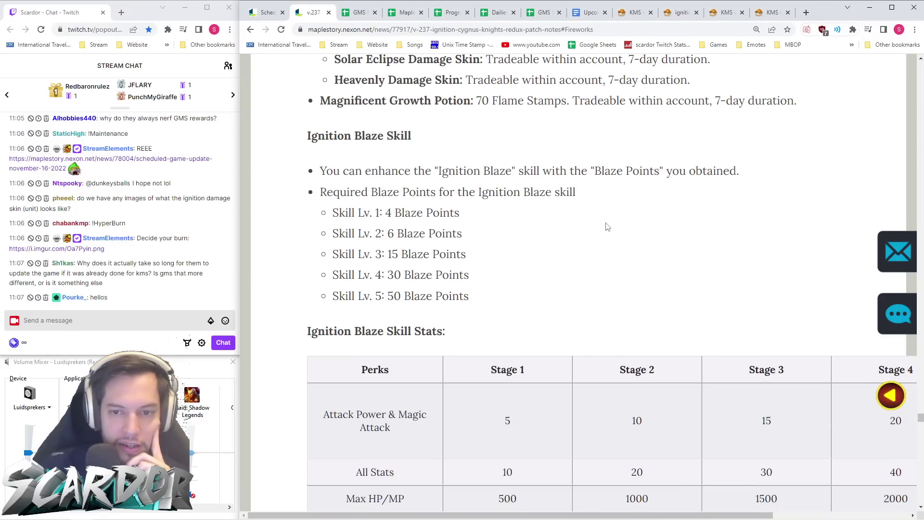
{"action": "scroll", "coordinate": [581, 197], "scroll_direction": "down", "scroll_amount": 5}
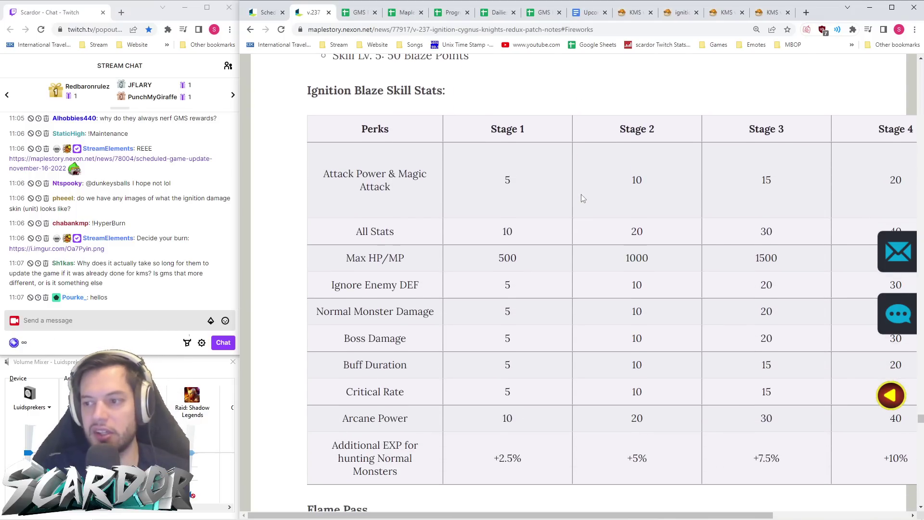
{"action": "scroll", "coordinate": [583, 197], "scroll_direction": "right", "scroll_amount": 2}
{"action": "scroll", "coordinate": [583, 197], "scroll_direction": "left", "scroll_amount": 1}
- Zoom out to 125% to fit the stats through Stage 5, then view the KMS Blaze Points schedule
{"action": "key", "text": "ctrl+minus"}
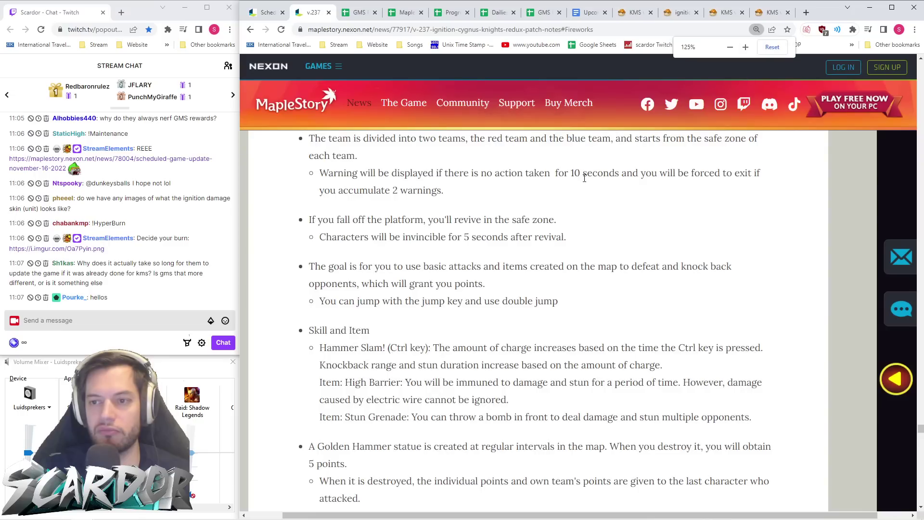
{"action": "scroll", "coordinate": [588, 178], "scroll_direction": "down", "scroll_amount": 6}
{"action": "scroll", "coordinate": [593, 182], "scroll_direction": "up", "scroll_amount": 2}
{"action": "scroll", "coordinate": [597, 186], "scroll_direction": "down", "scroll_amount": 10}
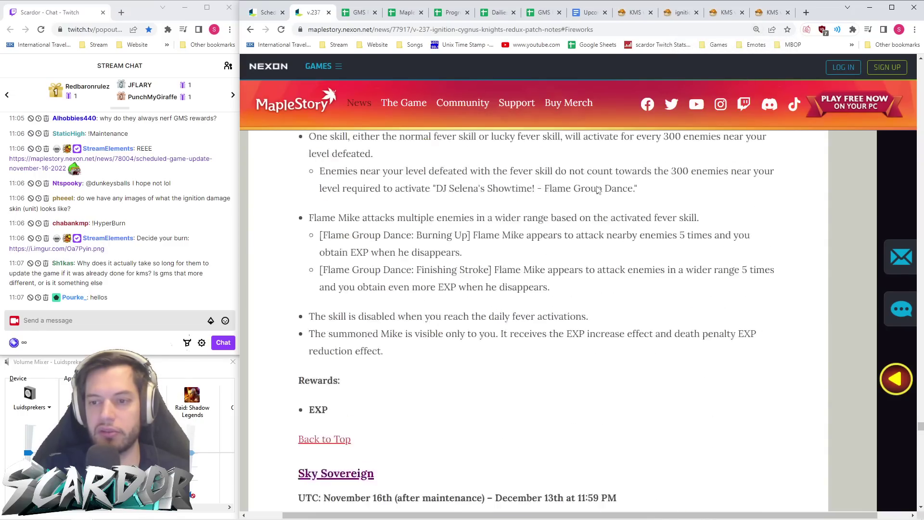
{"action": "scroll", "coordinate": [597, 187], "scroll_direction": "up", "scroll_amount": 15}
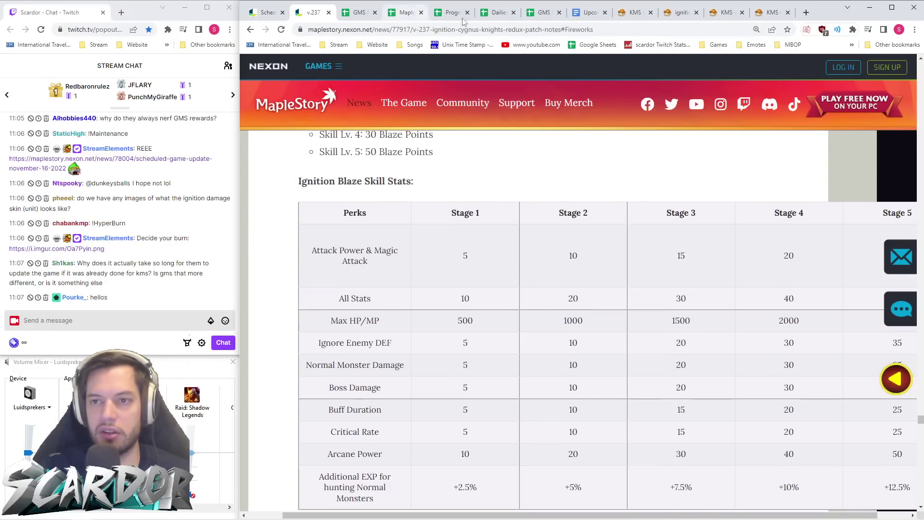
{"action": "left_click", "coordinate": [637, 13]}
- Scroll the KMS article through the Blaze Points costs and briefly check the GMS v.237 notes
{"action": "scroll", "coordinate": [509, 201], "scroll_direction": "down", "scroll_amount": 10}
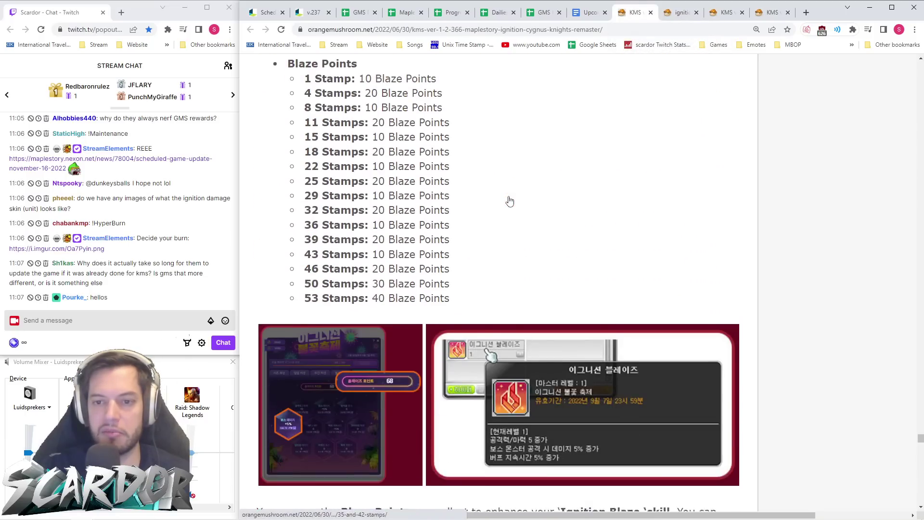
{"action": "scroll", "coordinate": [508, 201], "scroll_direction": "down", "scroll_amount": 4}
{"action": "scroll", "coordinate": [509, 201], "scroll_direction": "up", "scroll_amount": 4}
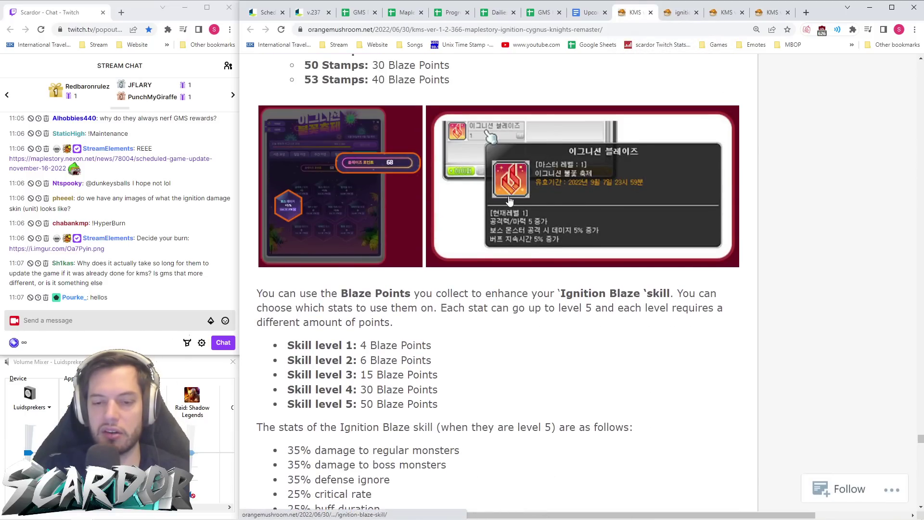
{"action": "scroll", "coordinate": [509, 203], "scroll_direction": "down", "scroll_amount": 4}
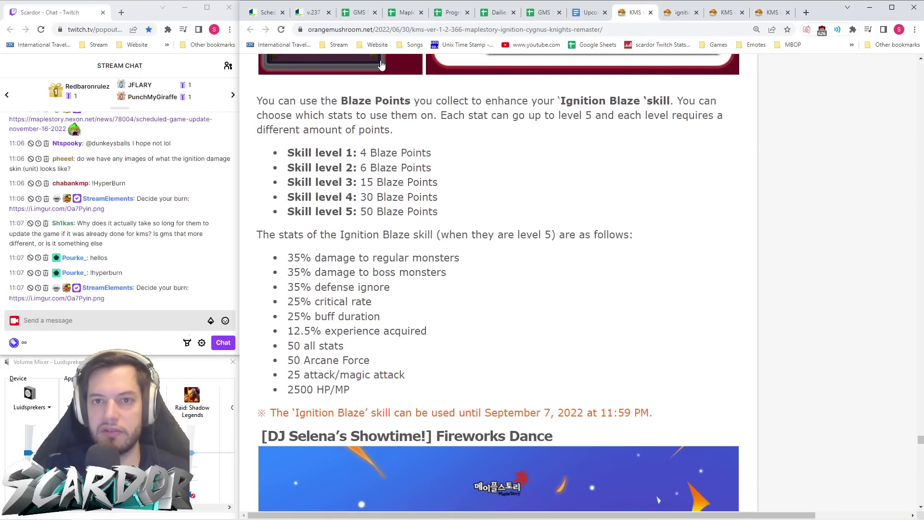
{"action": "left_click", "coordinate": [318, 14]}
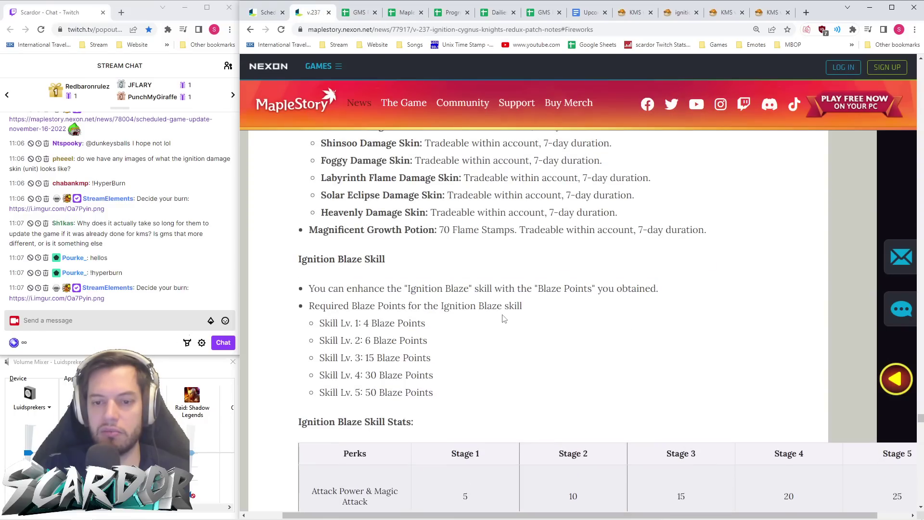
- Review the KMS Ignition Blaze stats through level 5, then return to the GMS v.237 notes
{"action": "left_click", "coordinate": [636, 13]}
{"action": "scroll", "coordinate": [554, 225], "scroll_direction": "up", "scroll_amount": 1}
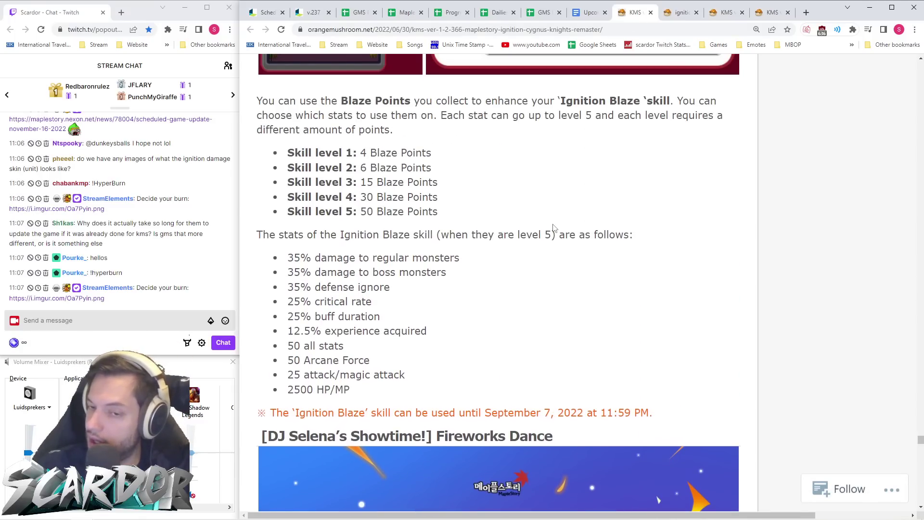
{"action": "scroll", "coordinate": [354, 228], "scroll_direction": "down", "scroll_amount": 1}
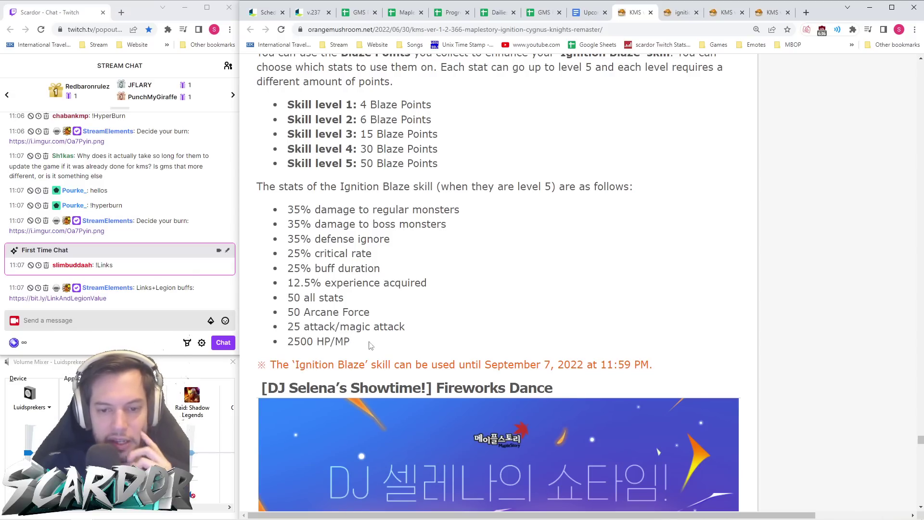
{"action": "scroll", "coordinate": [477, 298], "scroll_direction": "down", "scroll_amount": 5}
{"action": "scroll", "coordinate": [473, 288], "scroll_direction": "down", "scroll_amount": 4}
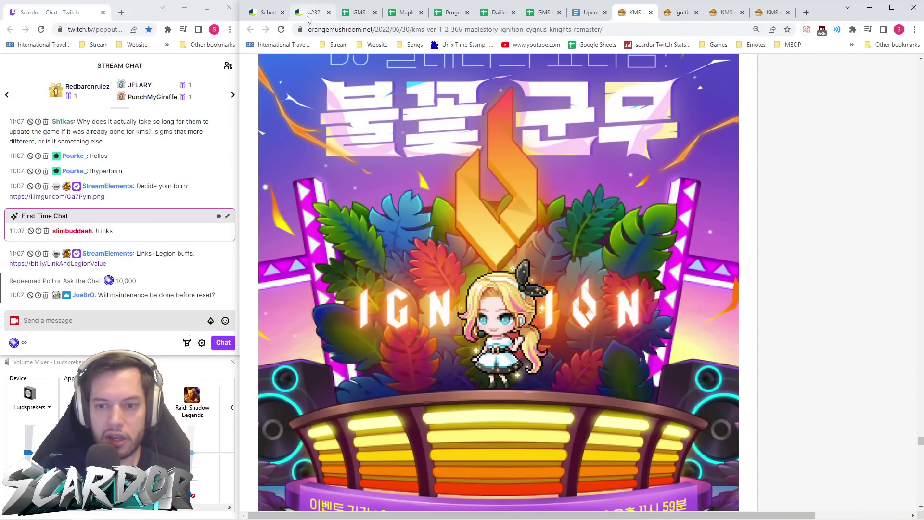
{"action": "left_click", "coordinate": [310, 12]}
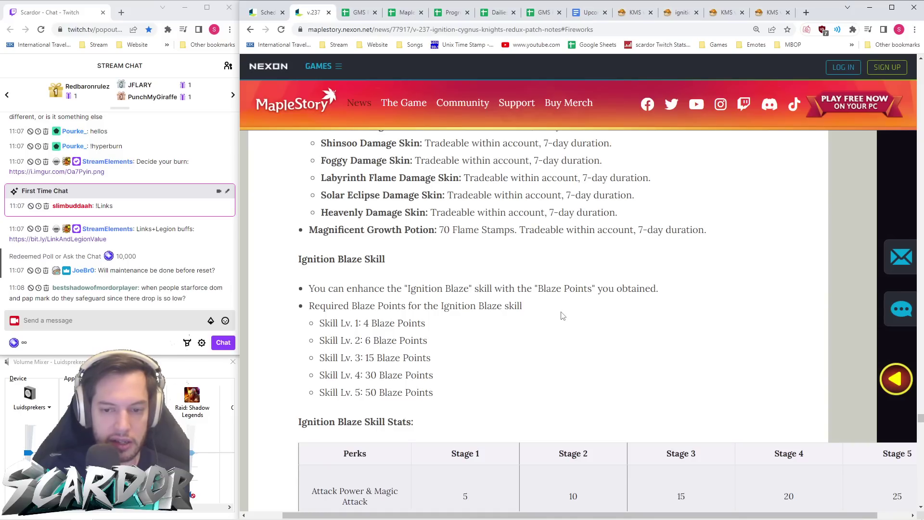
- Cross-check the GMS Ignition Blaze Skill Stats table against the KMS patch notes
{"action": "scroll", "coordinate": [562, 316], "scroll_direction": "down", "scroll_amount": 6}
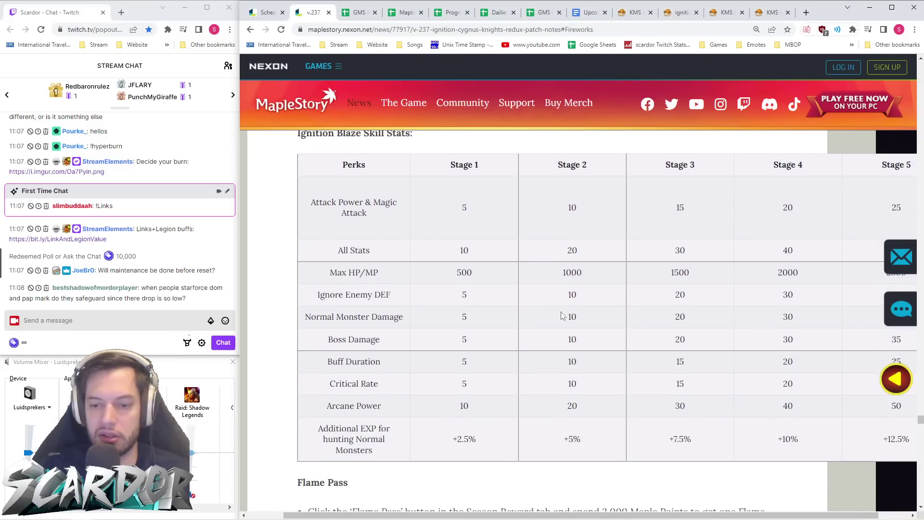
{"action": "scroll", "coordinate": [562, 316], "scroll_direction": "right", "scroll_amount": 2}
{"action": "scroll", "coordinate": [785, 401], "scroll_direction": "left", "scroll_amount": 4}
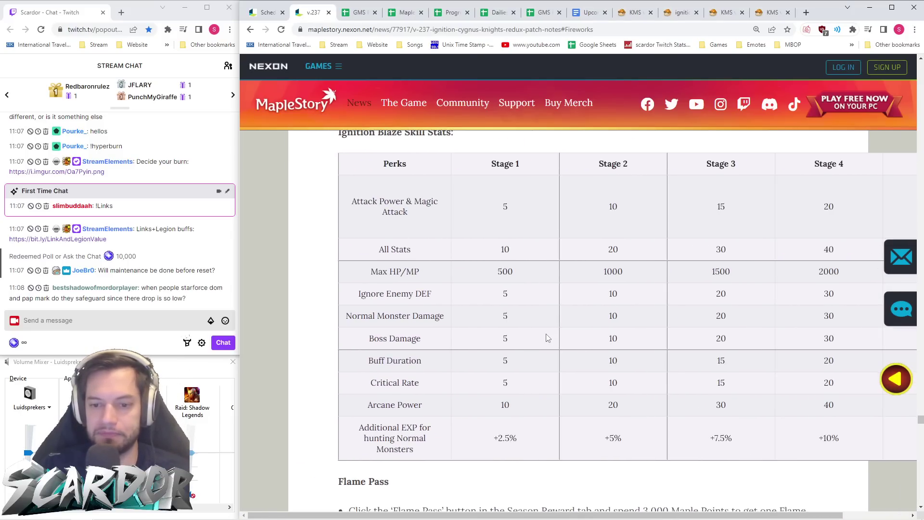
{"action": "scroll", "coordinate": [548, 339], "scroll_direction": "down", "scroll_amount": 5}
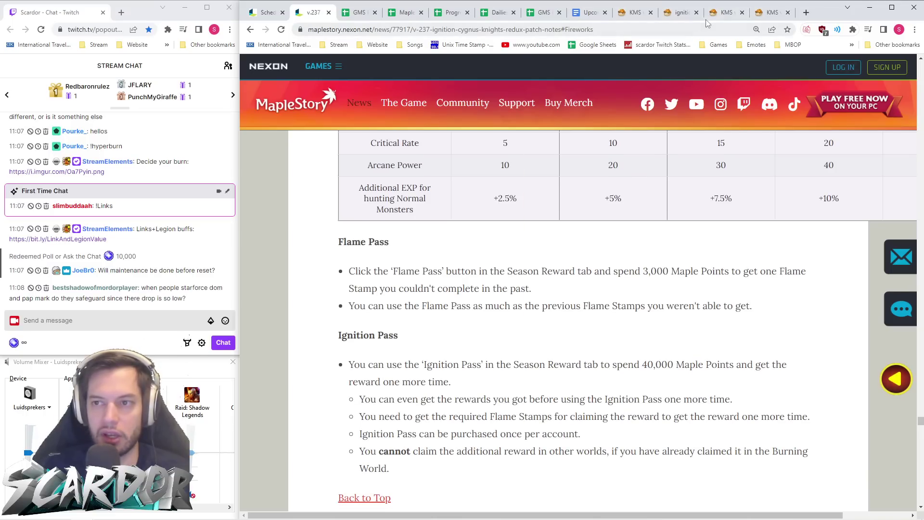
{"action": "left_click", "coordinate": [636, 12]}
{"action": "scroll", "coordinate": [553, 172], "scroll_direction": "down", "scroll_amount": 1}
{"action": "scroll", "coordinate": [553, 172], "scroll_direction": "up", "scroll_amount": 7}
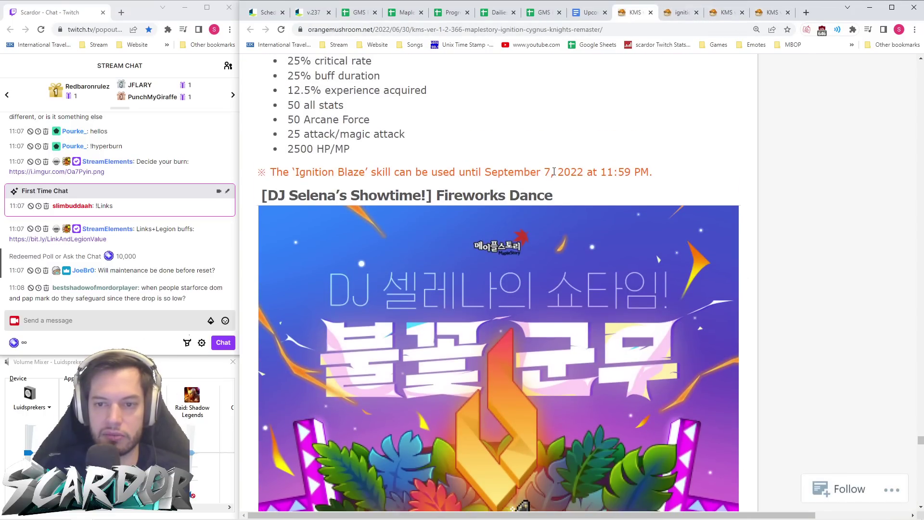
{"action": "scroll", "coordinate": [555, 171], "scroll_direction": "down", "scroll_amount": 14}
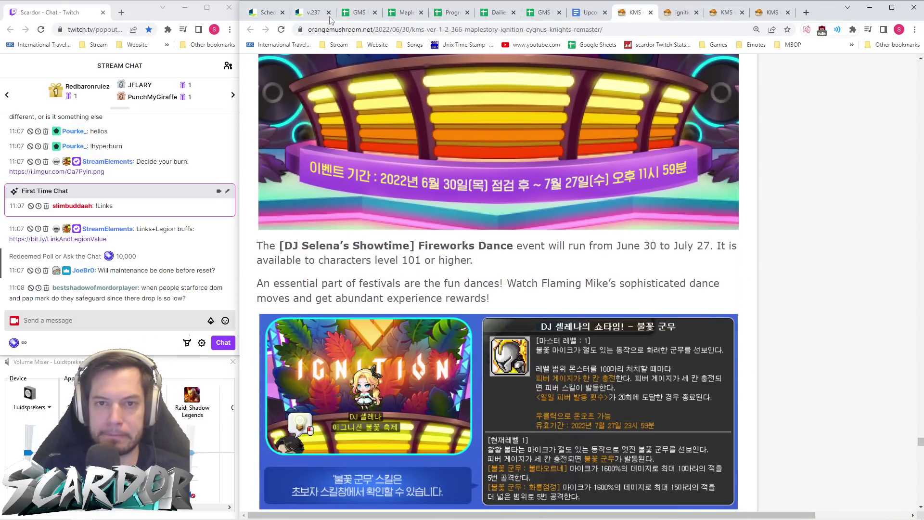
- Zoom the GMS v.237 notes back in and scroll to the Ignition Pass rules (40,000 Maple Points, once per account)
{"action": "left_click", "coordinate": [311, 18]}
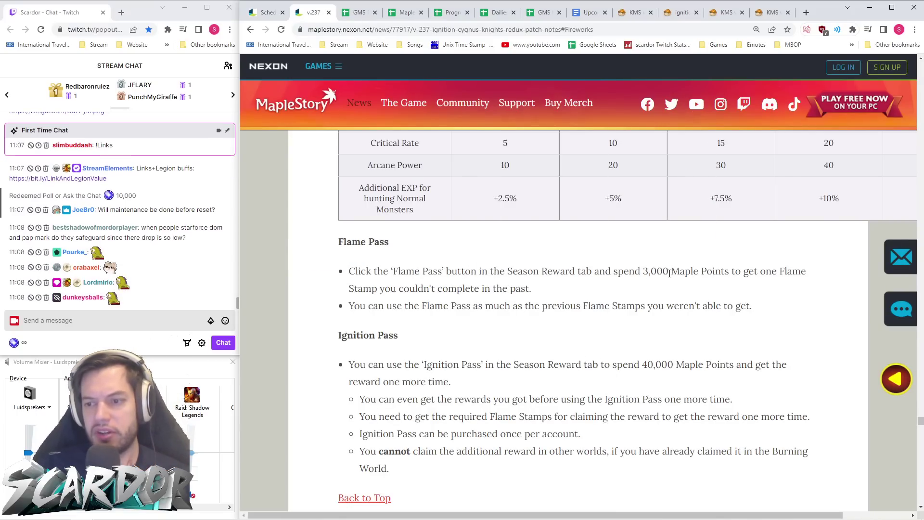
{"action": "scroll", "coordinate": [596, 262], "scroll_direction": "down", "scroll_amount": 3}
{"action": "key", "text": "ctrl+plus"}
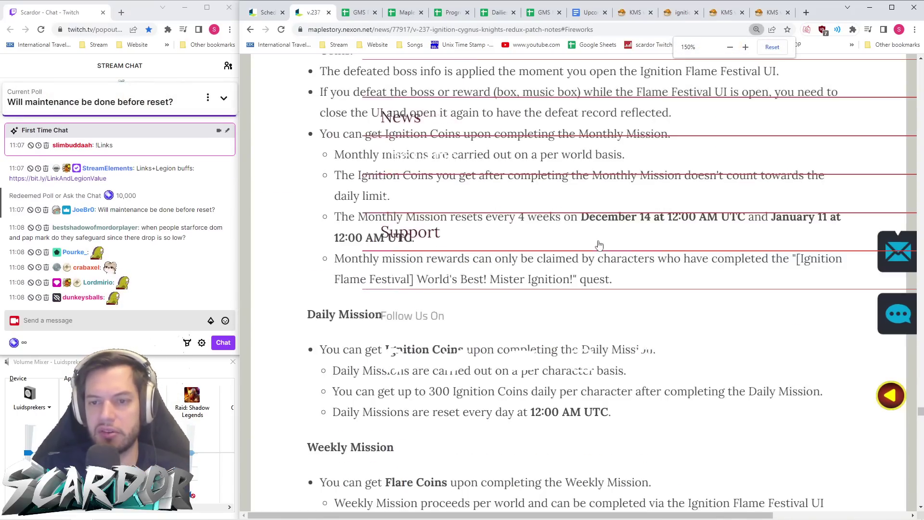
{"action": "scroll", "coordinate": [599, 241], "scroll_direction": "down", "scroll_amount": 15}
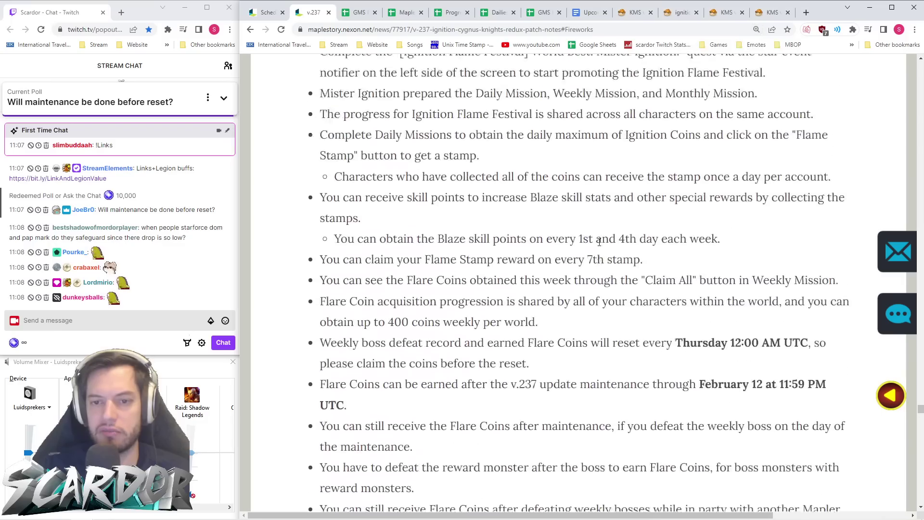
{"action": "scroll", "coordinate": [600, 245], "scroll_direction": "down", "scroll_amount": 20}
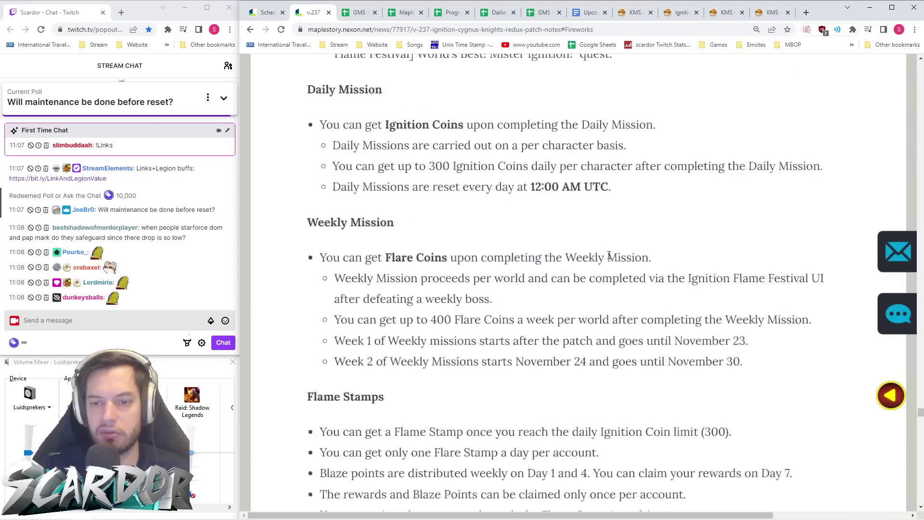
{"action": "scroll", "coordinate": [613, 260], "scroll_direction": "down", "scroll_amount": 18}
{"action": "scroll", "coordinate": [614, 268], "scroll_direction": "up", "scroll_amount": 8}
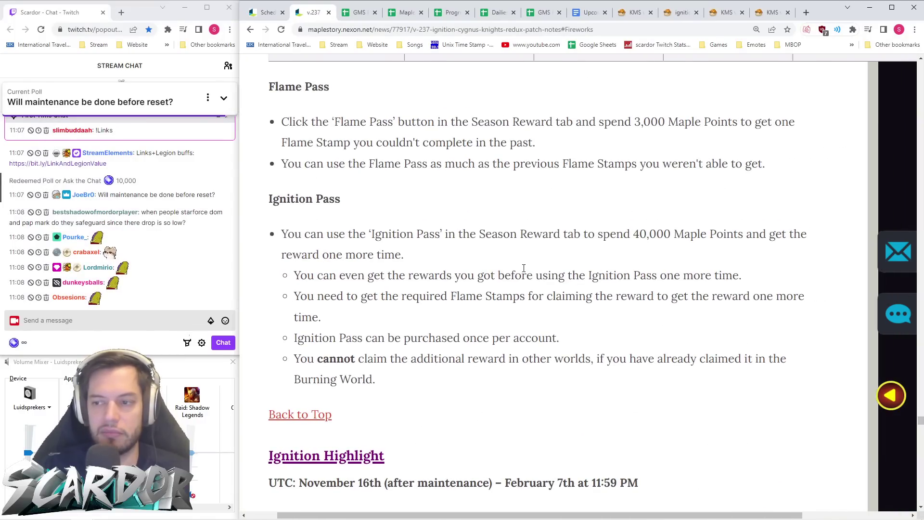
{"action": "scroll", "coordinate": [819, 275], "scroll_direction": "down", "scroll_amount": 1}
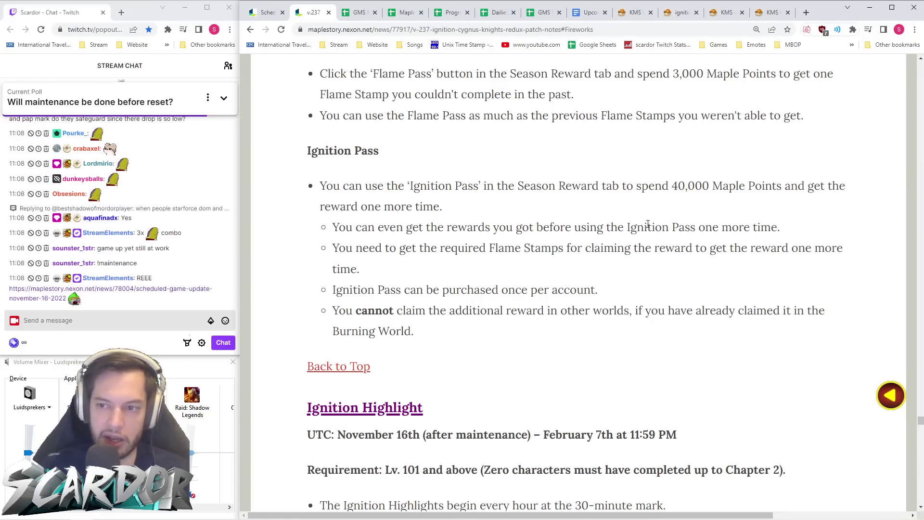
{"action": "left_click_drag", "start_coordinate": [673, 187], "coordinate": [711, 185]}
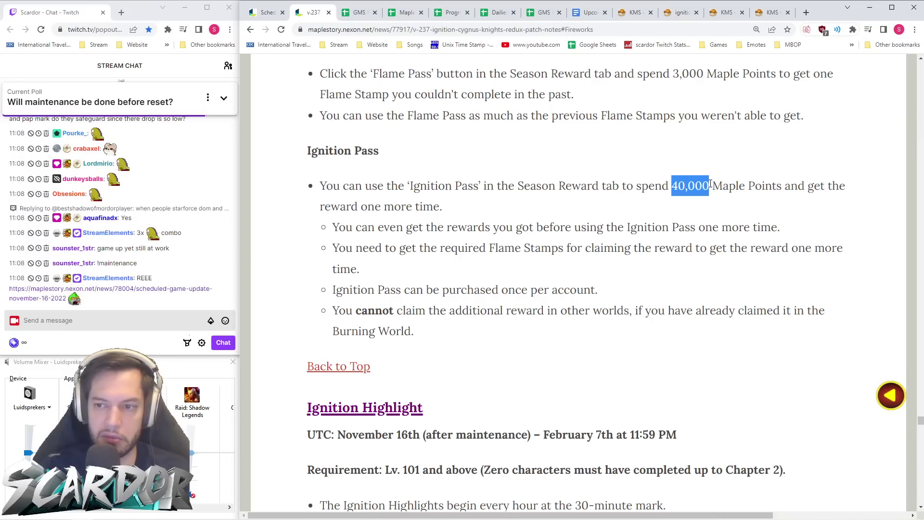
{"action": "left_click", "coordinate": [725, 219]}
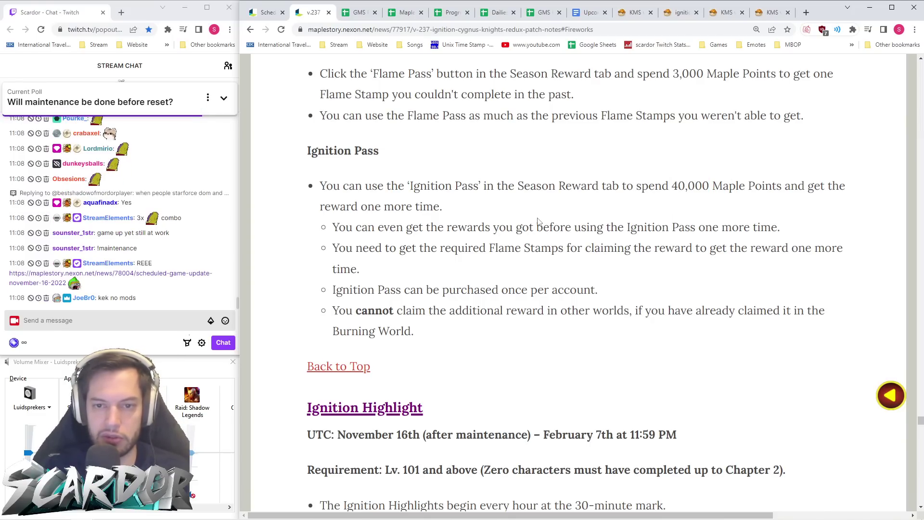
{"action": "scroll", "coordinate": [538, 221], "scroll_direction": "up", "scroll_amount": 8}
{"action": "scroll", "coordinate": [539, 222], "scroll_direction": "down", "scroll_amount": 5}
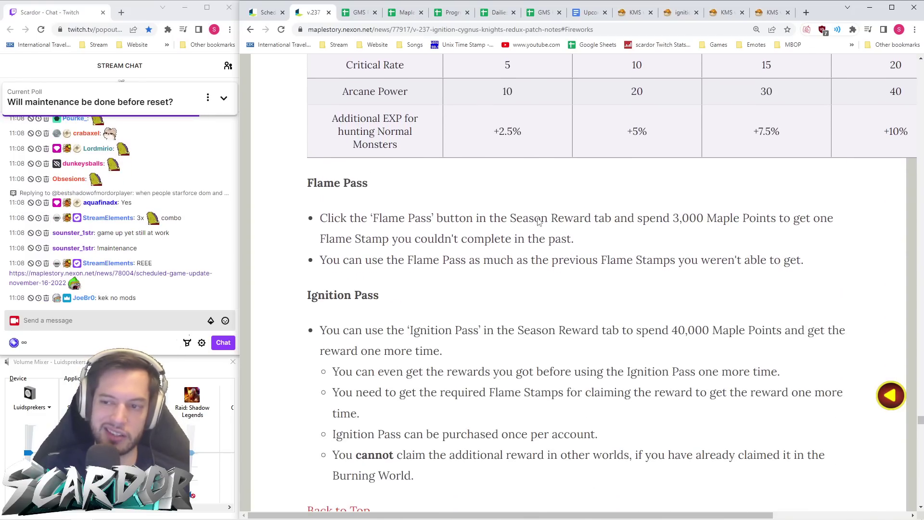
{"action": "scroll", "coordinate": [538, 221], "scroll_direction": "down", "scroll_amount": 2}
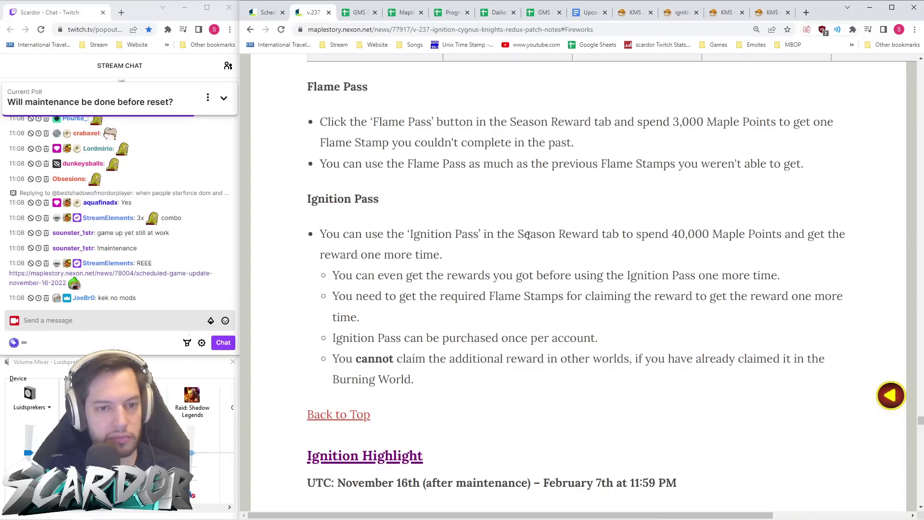
{"action": "scroll", "coordinate": [185, 248], "scroll_direction": "up", "scroll_amount": 5}
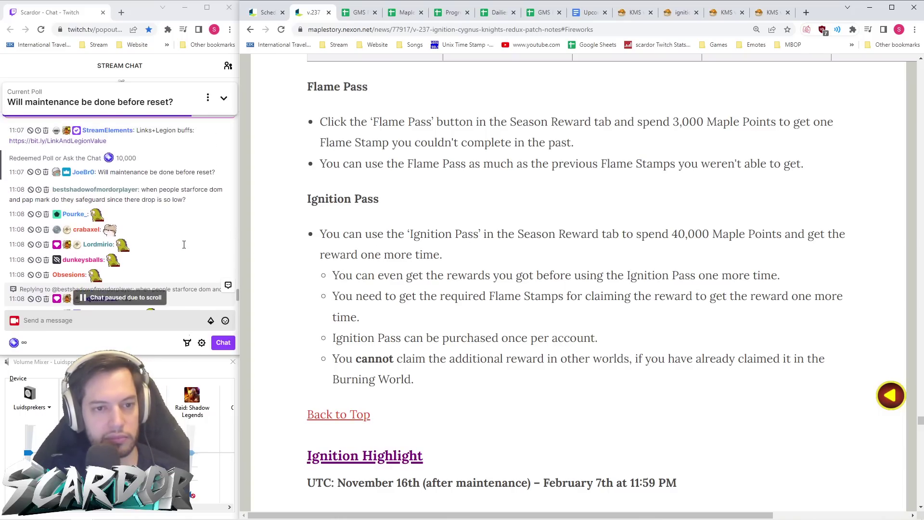
{"action": "scroll", "coordinate": [186, 247], "scroll_direction": "down", "scroll_amount": 5}
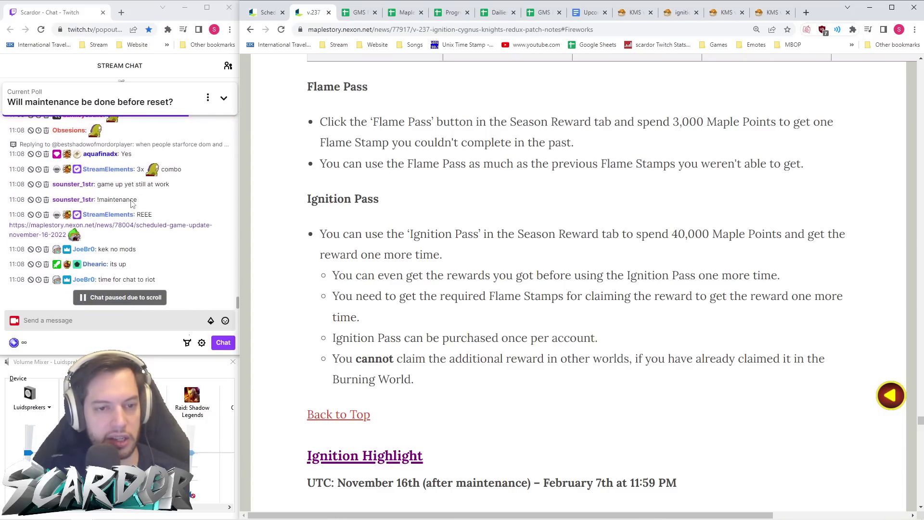
{"action": "scroll", "coordinate": [131, 203], "scroll_direction": "down", "scroll_amount": 3}
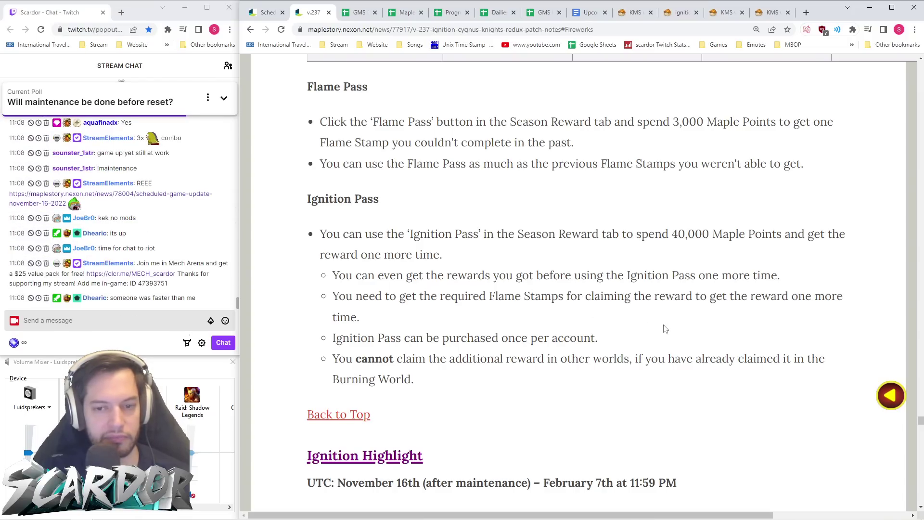
{"action": "left_click", "coordinate": [225, 99]}
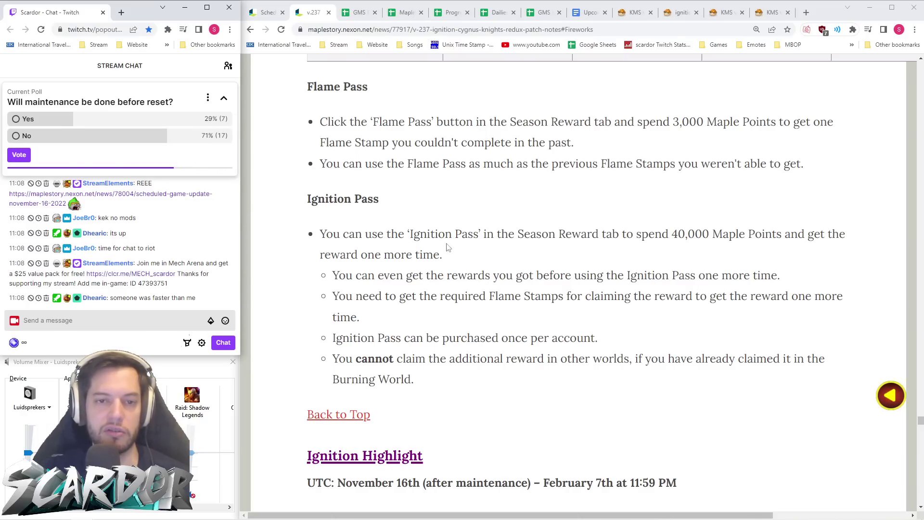
{"action": "mouse_move", "coordinate": [602, 519]}
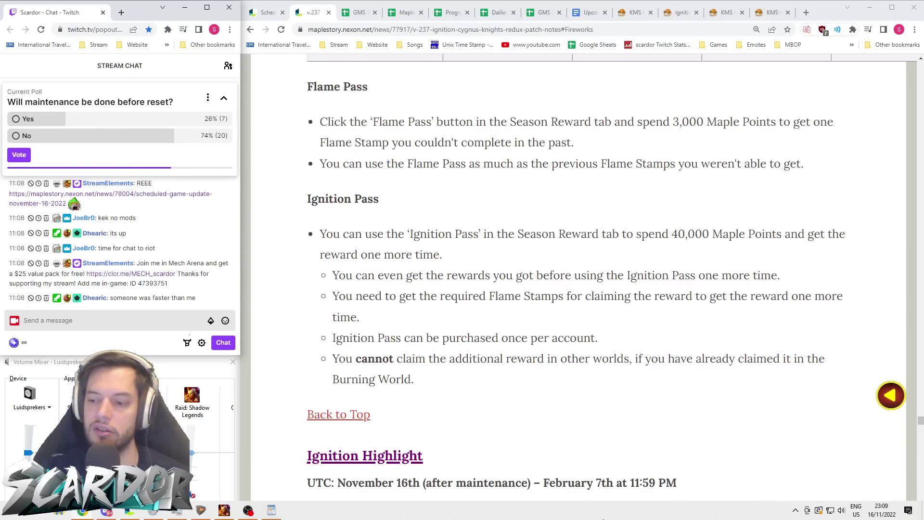
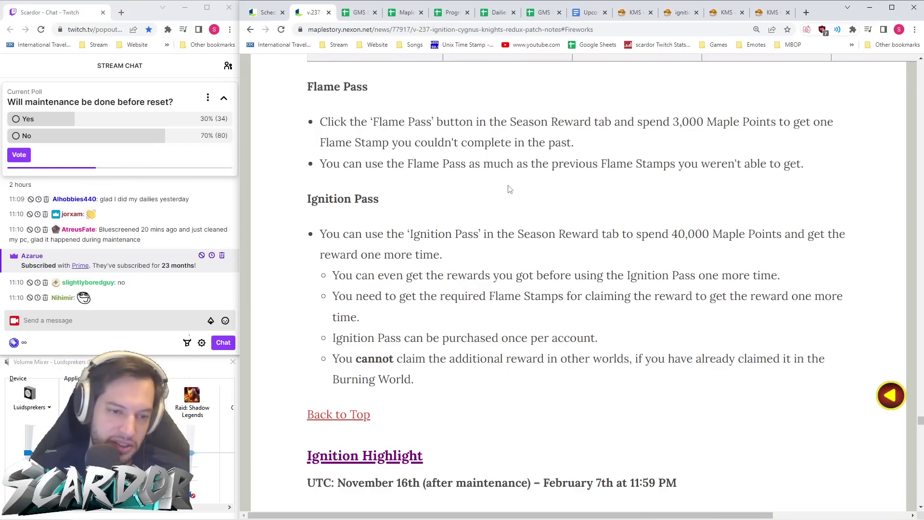
- Send a clap emote message in the stream chat
{"action": "left_click", "coordinate": [141, 319]}
{"action": "type", "text": "scardornice"}
{"action": "key", "text": "Tab"}
{"action": "type", "text": ":clap"}
{"action": "key", "text": "Return"}
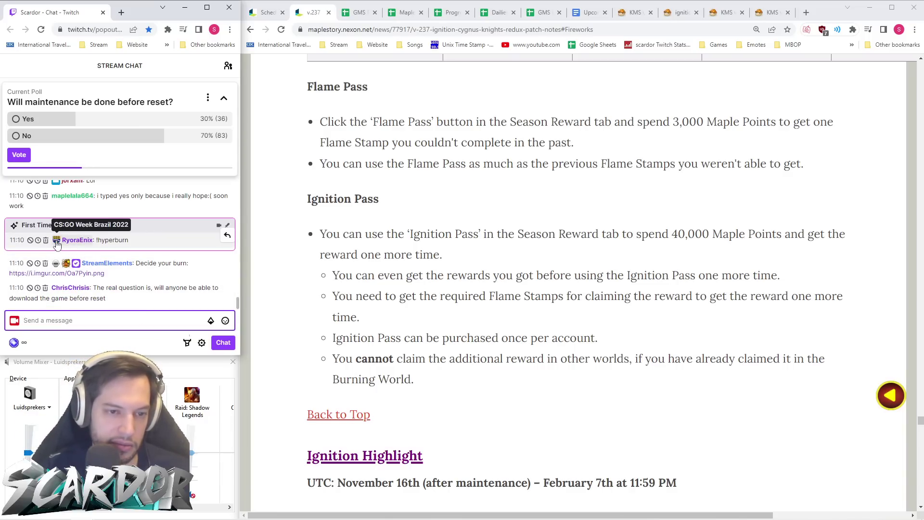
- Scroll through the v.237 MapleStory patch notes page
{"action": "left_click", "coordinate": [580, 355]}
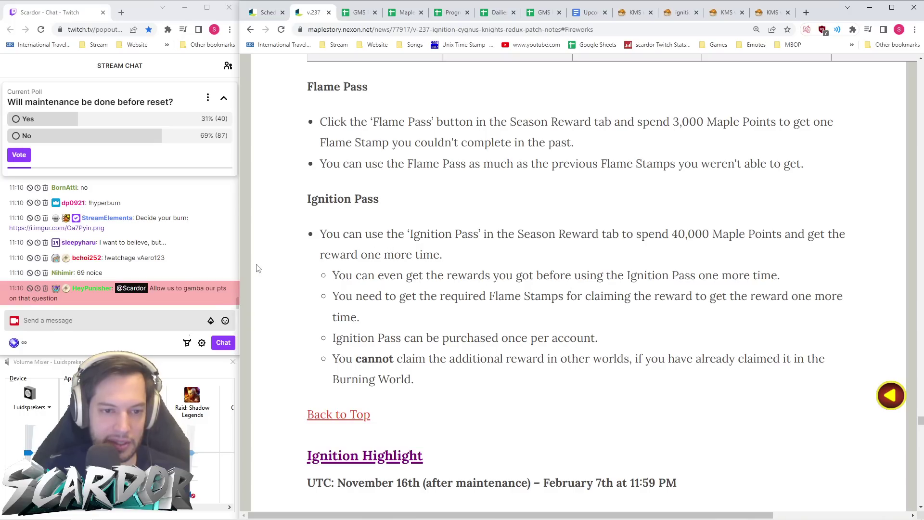
{"action": "scroll", "coordinate": [196, 268], "scroll_direction": "up", "scroll_amount": 2}
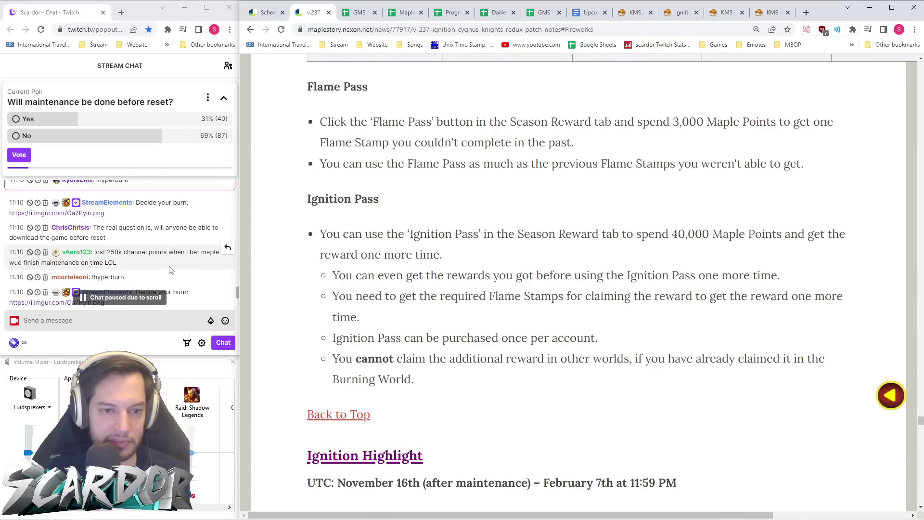
{"action": "scroll", "coordinate": [96, 241], "scroll_direction": "down", "scroll_amount": 2}
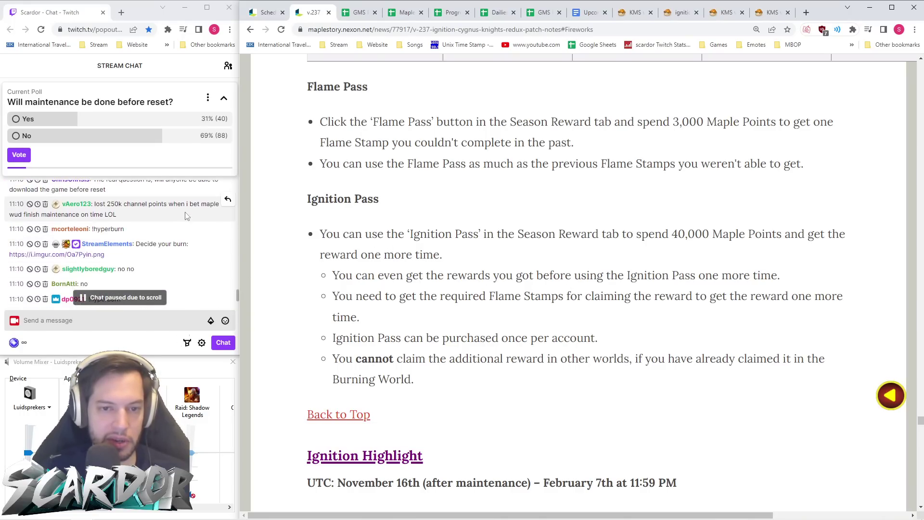
{"action": "scroll", "coordinate": [198, 239], "scroll_direction": "up", "scroll_amount": 2}
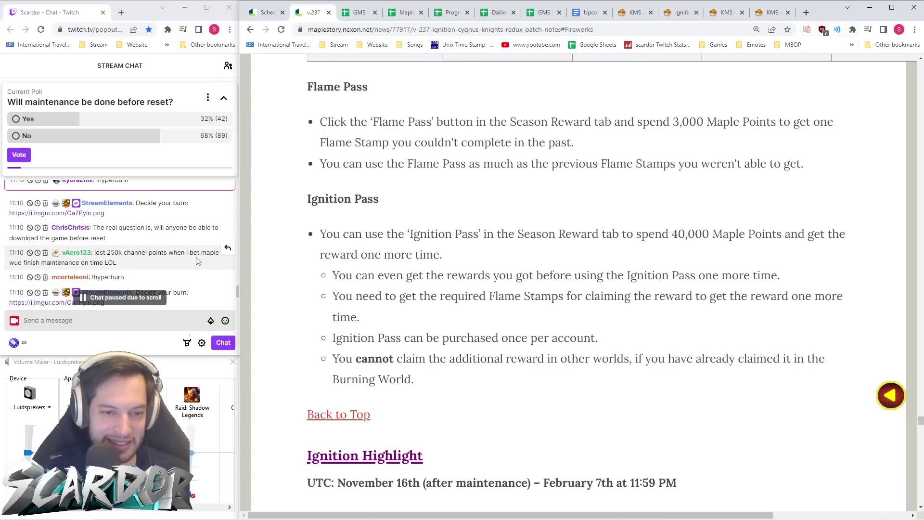
{"action": "scroll", "coordinate": [198, 254], "scroll_direction": "down", "scroll_amount": 2}
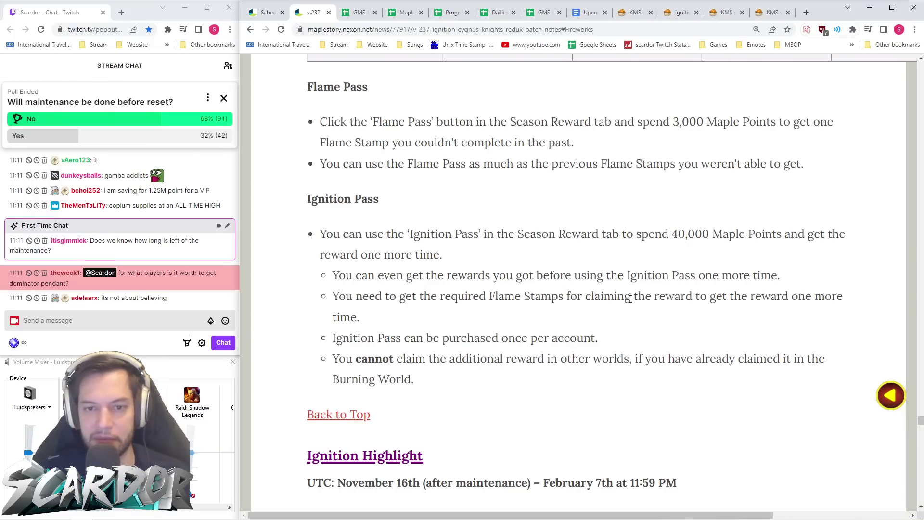
{"action": "scroll", "coordinate": [621, 275], "scroll_direction": "down", "scroll_amount": 3}
{"action": "scroll", "coordinate": [626, 251], "scroll_direction": "up", "scroll_amount": 5}
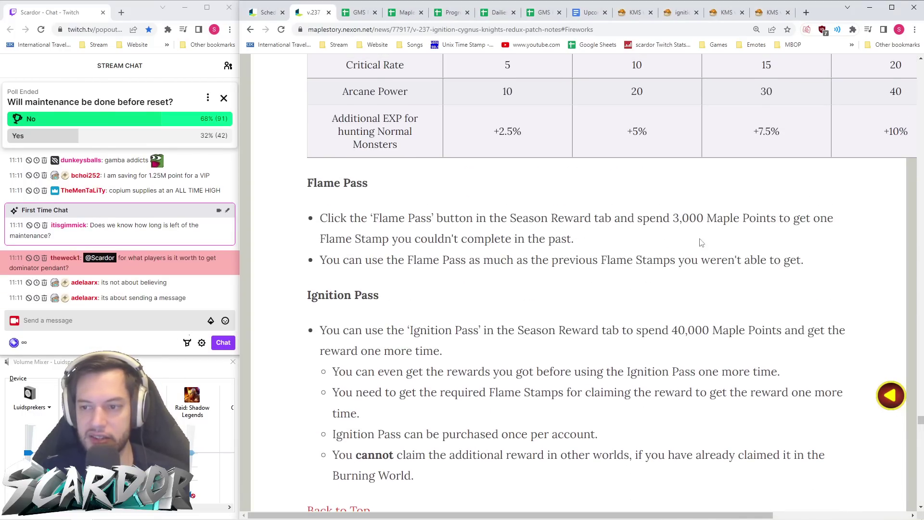
{"action": "scroll", "coordinate": [674, 238], "scroll_direction": "down", "scroll_amount": 3}
{"action": "scroll", "coordinate": [681, 88], "scroll_direction": "up", "scroll_amount": 3}
{"action": "scroll", "coordinate": [655, 197], "scroll_direction": "down", "scroll_amount": 7}
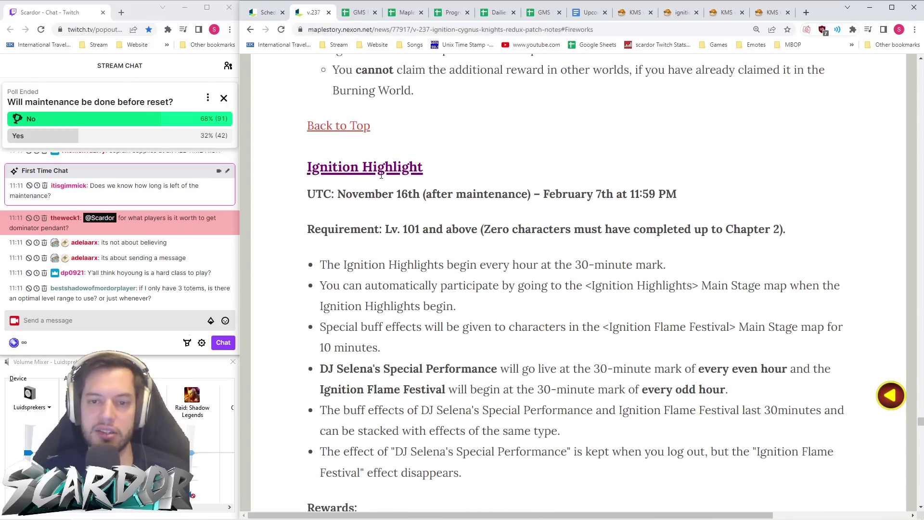
{"action": "scroll", "coordinate": [372, 175], "scroll_direction": "down", "scroll_amount": 1}
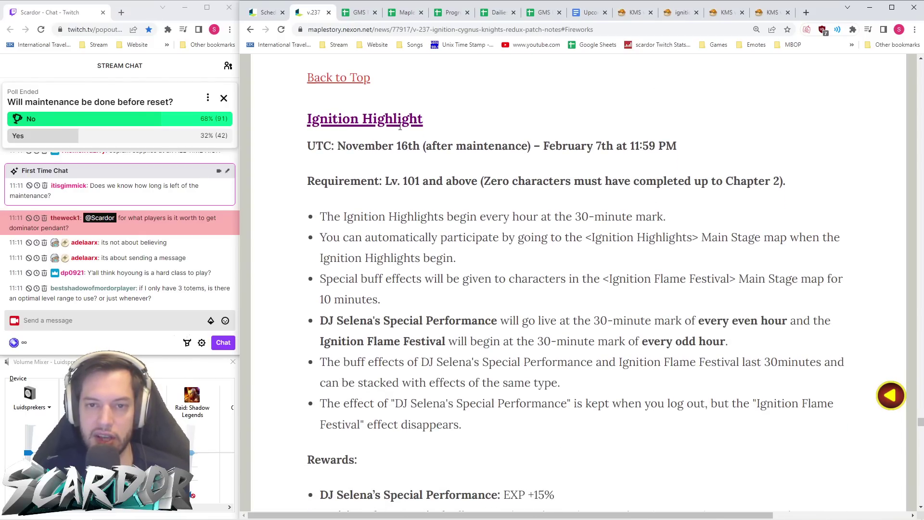
{"action": "scroll", "coordinate": [390, 183], "scroll_direction": "up", "scroll_amount": 3}
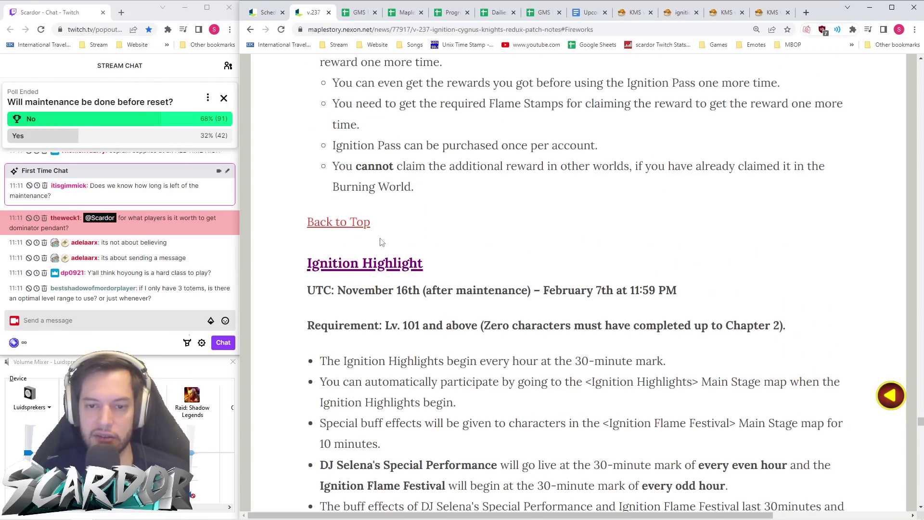
- Jump to the Ignition Highlight section from the table of contents and select its URL
{"action": "left_click", "coordinate": [349, 222]}
{"action": "scroll", "coordinate": [413, 219], "scroll_direction": "down", "scroll_amount": 10}
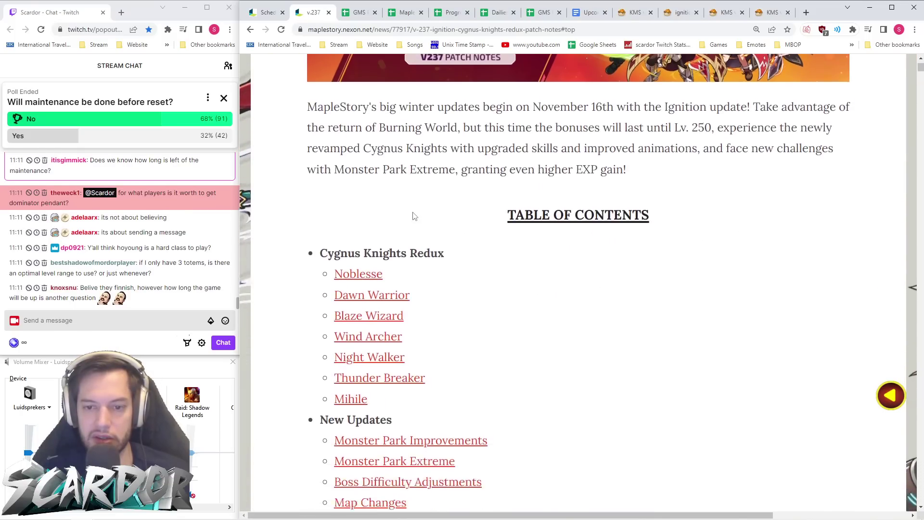
{"action": "scroll", "coordinate": [413, 219], "scroll_direction": "down", "scroll_amount": 3}
{"action": "scroll", "coordinate": [414, 220], "scroll_direction": "down", "scroll_amount": 7}
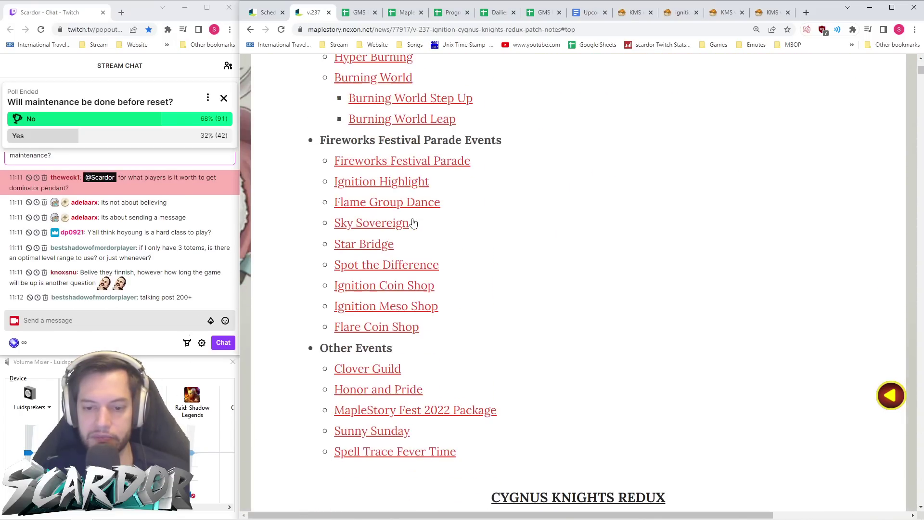
{"action": "left_click", "coordinate": [385, 182]}
{"action": "left_click", "coordinate": [388, 28]}
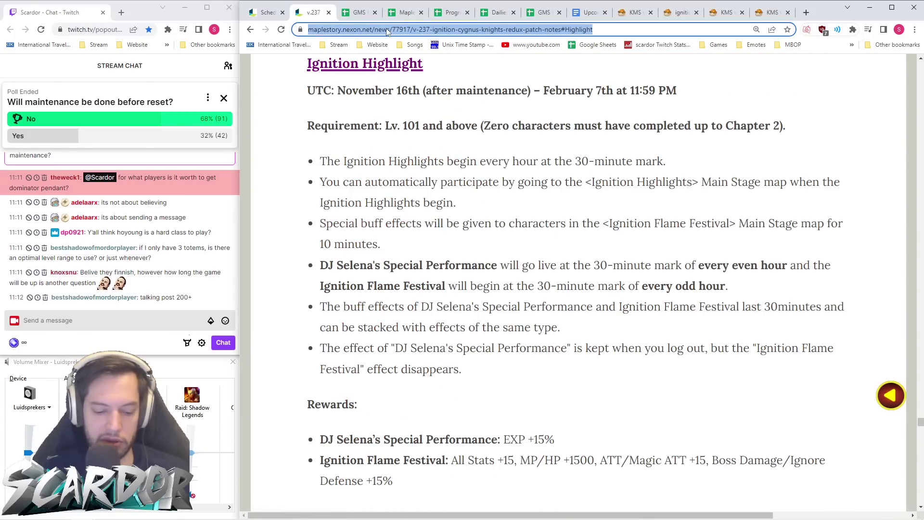
- Enter 'Ignition Highlight' in DW4 and link it to the copied patch notes section URL
{"action": "left_click", "coordinate": [356, 12]}
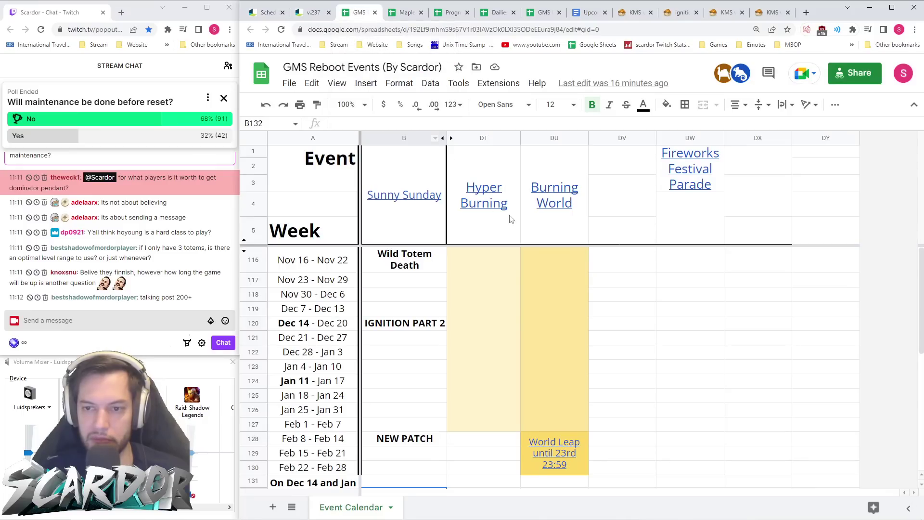
{"action": "left_click", "coordinate": [689, 219]}
{"action": "type", "text": "Ignition Highlight"}
{"action": "key", "text": "Return"}
{"action": "right_click", "coordinate": [689, 219]}
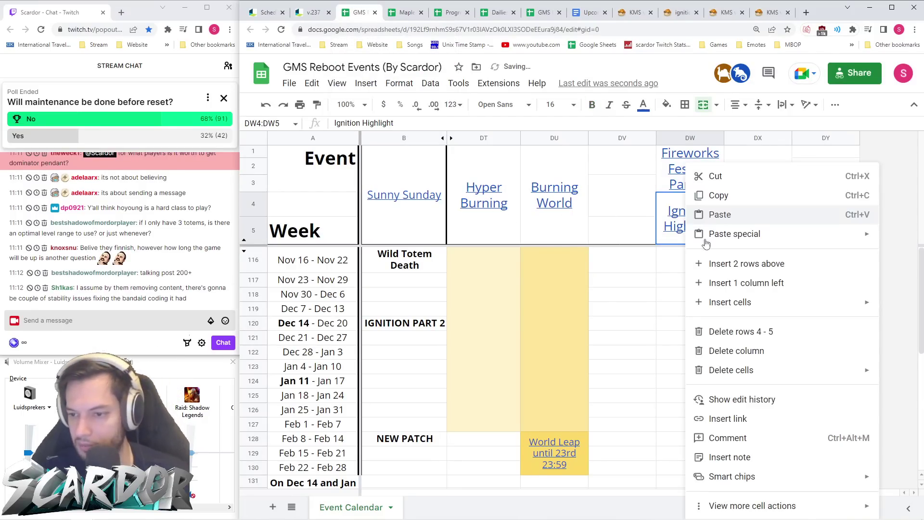
{"action": "left_click", "coordinate": [748, 422]}
{"action": "key", "text": "ctrl+v"}
{"action": "key", "text": "Return"}
- Unmerge the Burning World header in column DU and merge DU2:DU3 beneath it
{"action": "left_click_drag", "start_coordinate": [686, 263], "coordinate": [698, 427]}
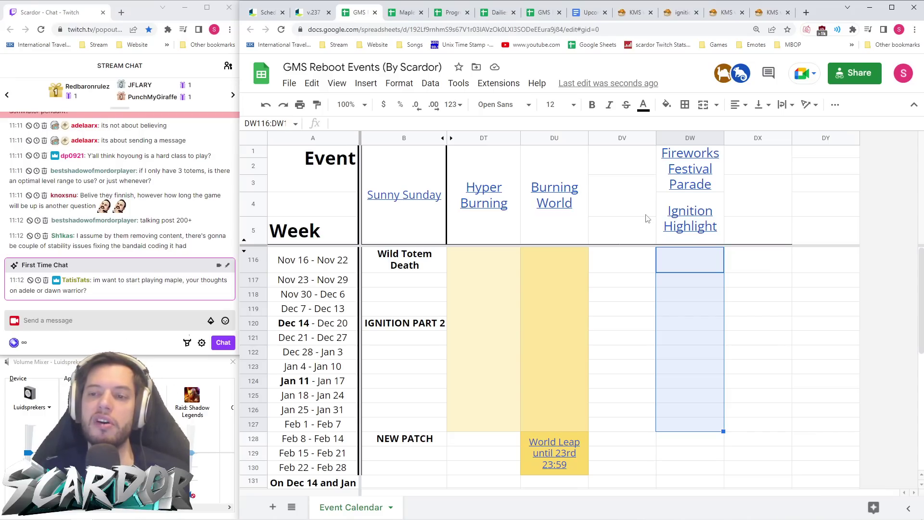
{"action": "left_click", "coordinate": [567, 222]}
{"action": "left_click", "coordinate": [703, 104]}
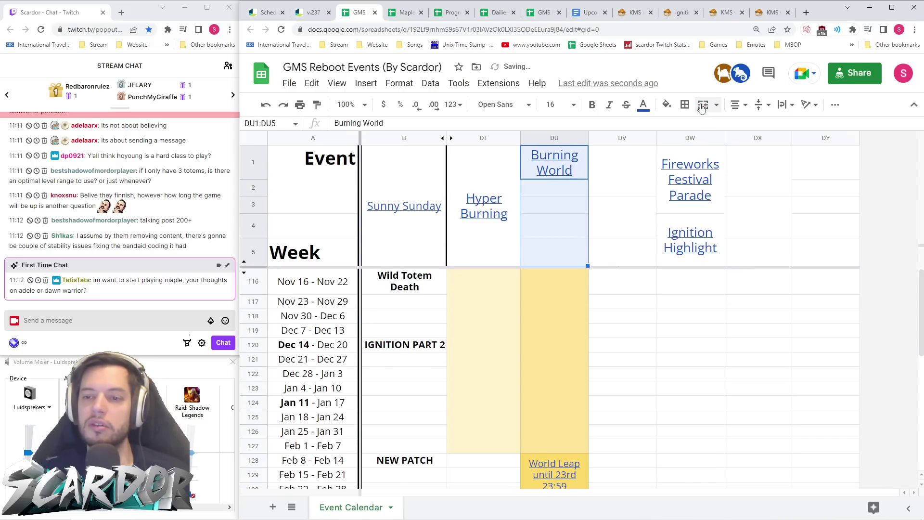
{"action": "left_click", "coordinate": [624, 227]}
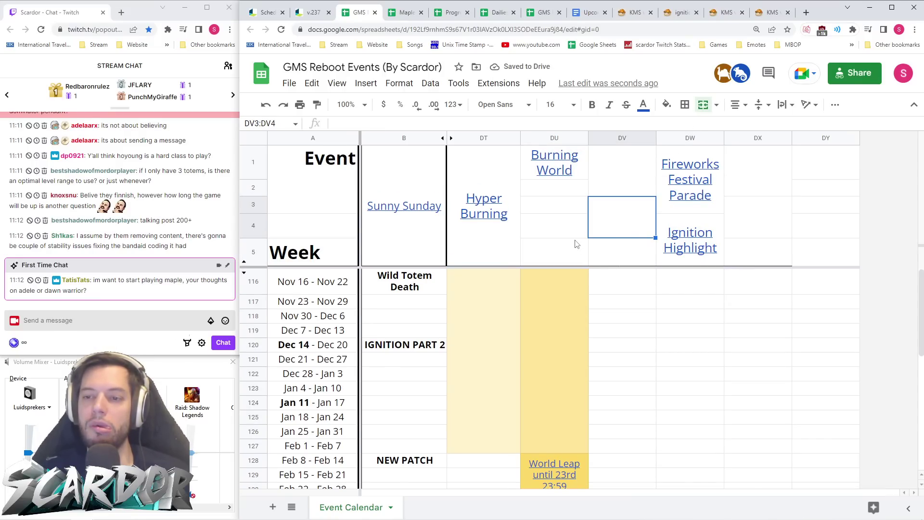
{"action": "left_click_drag", "start_coordinate": [572, 207], "coordinate": [573, 189]}
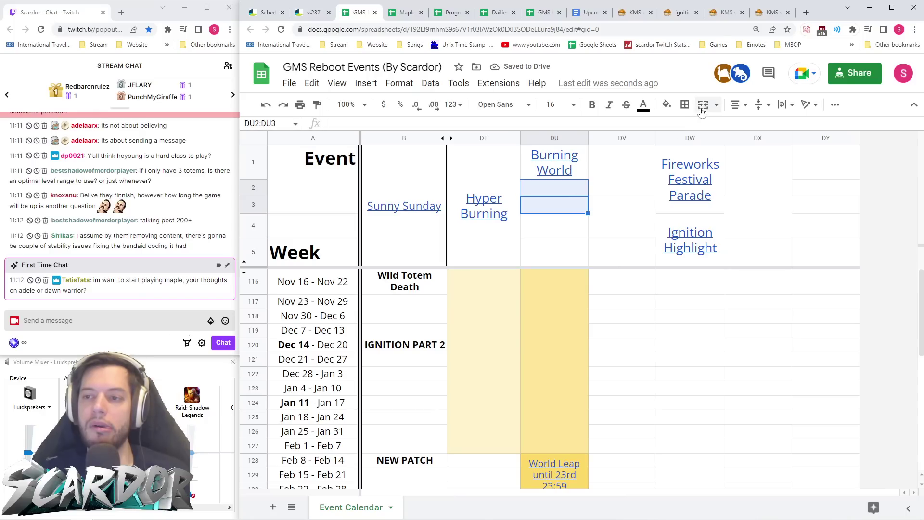
{"action": "left_click", "coordinate": [704, 105]}
- Move the linked Ignition Highlight header into merged DU2:DU3
{"action": "left_click", "coordinate": [708, 241]}
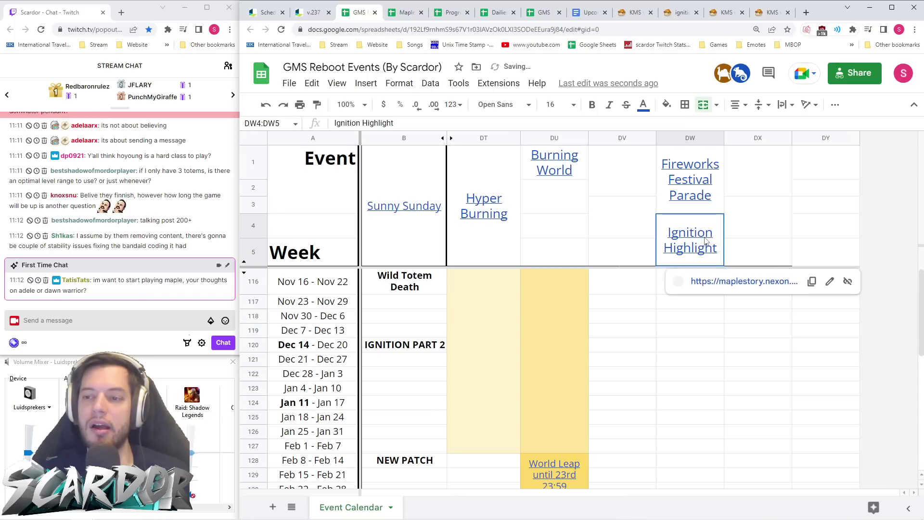
{"action": "key", "text": "ctrl+x"}
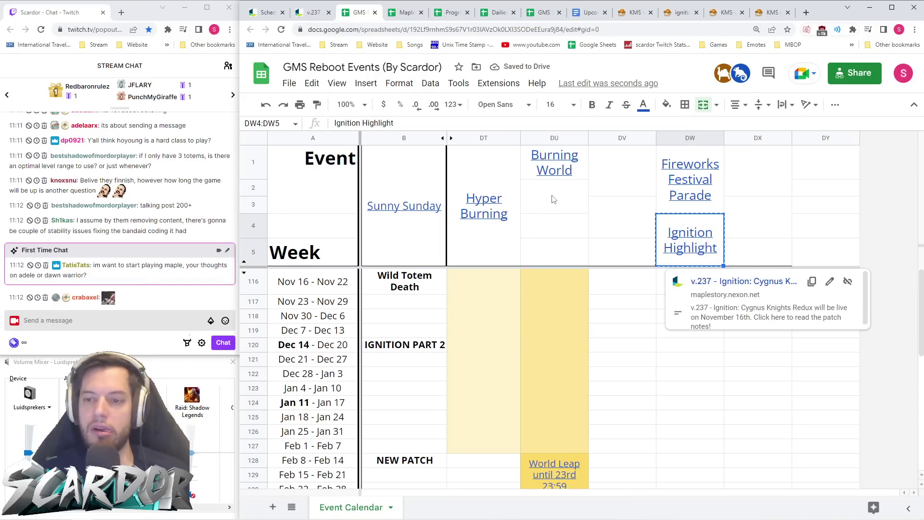
{"action": "left_click", "coordinate": [554, 200]}
{"action": "key", "text": "ctrl+v"}
- Merge DU4:DU5 and attempt moving Fireworks Festival Parade there, hitting a frozen-region error
{"action": "left_click_drag", "start_coordinate": [575, 244], "coordinate": [573, 223]}
{"action": "left_click", "coordinate": [703, 104]}
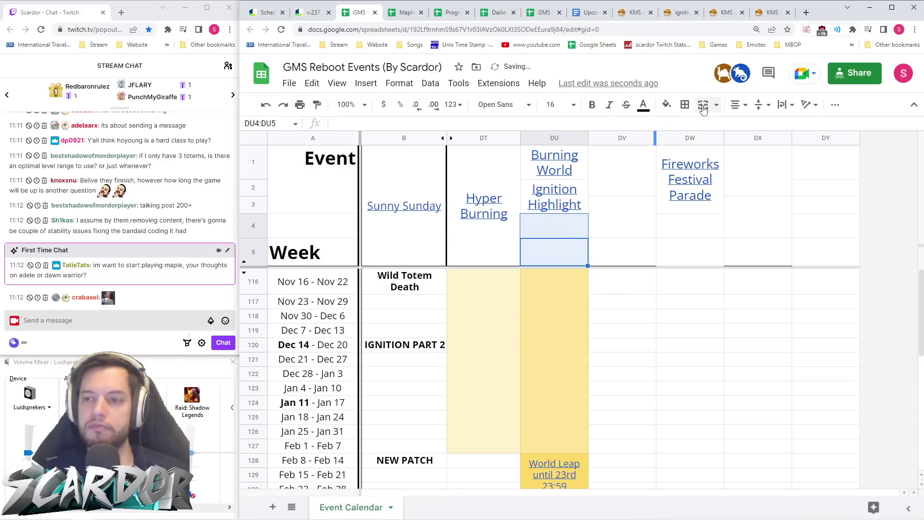
{"action": "left_click", "coordinate": [691, 179]}
{"action": "key", "text": "ctrl+x"}
{"action": "left_click", "coordinate": [539, 255]}
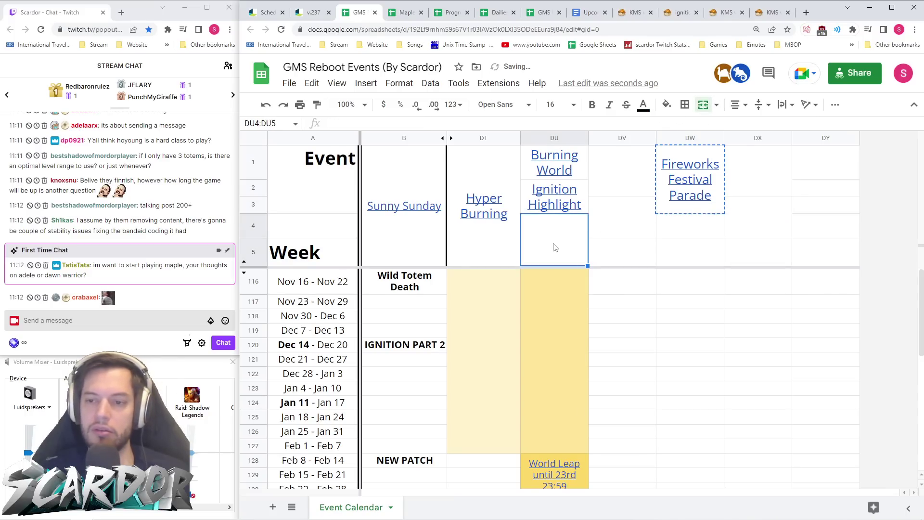
{"action": "key", "text": "ctrl+v"}
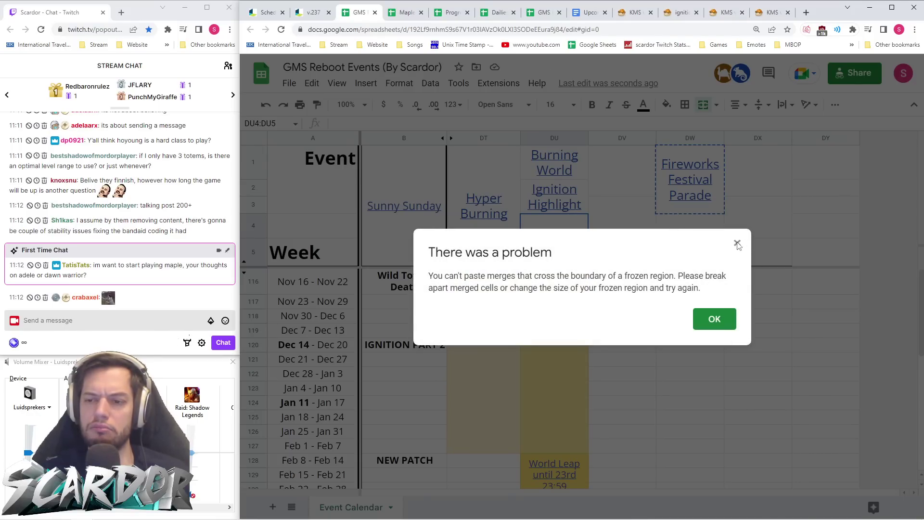
{"action": "left_click", "coordinate": [737, 244]}
- Unmerge the Fireworks Festival Parade header and paste it into DU4:DU5, emptying column DW
{"action": "left_click", "coordinate": [686, 238]}
{"action": "left_click", "coordinate": [570, 238]}
{"action": "key", "text": "ctrl+v"}
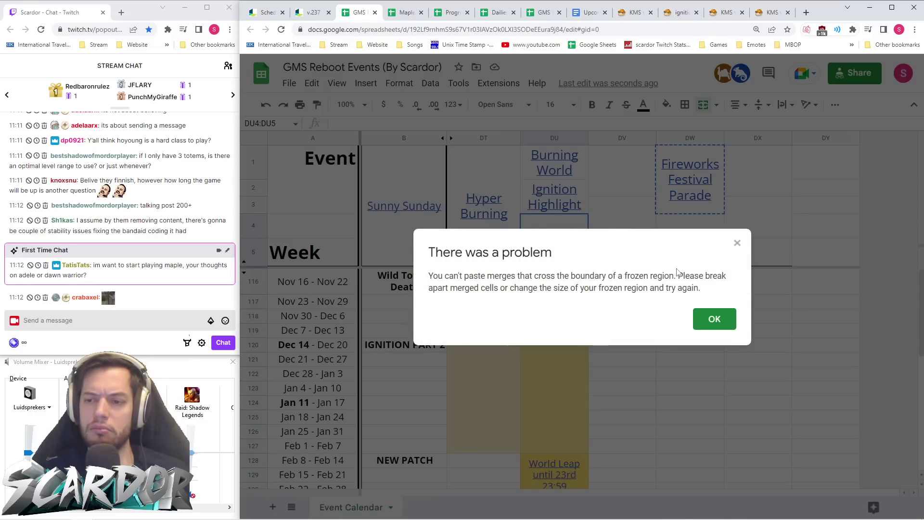
{"action": "left_click", "coordinate": [737, 244]}
{"action": "left_click", "coordinate": [727, 169]}
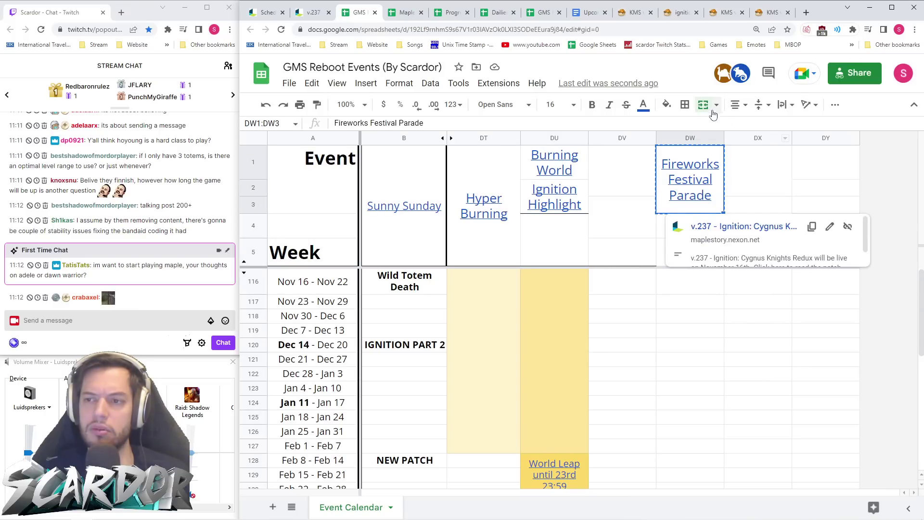
{"action": "key", "text": "ctrl+x"}
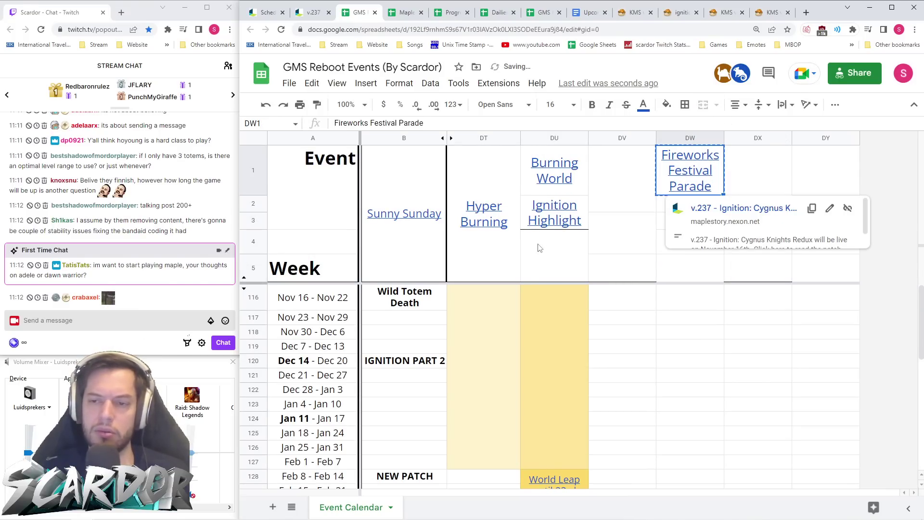
{"action": "left_click", "coordinate": [559, 256]}
{"action": "key", "text": "ctrl+v"}
{"action": "left_click", "coordinate": [674, 235]}
- Give the header block B1:DY5 a medium-weight bottom border
{"action": "left_click", "coordinate": [689, 245]}
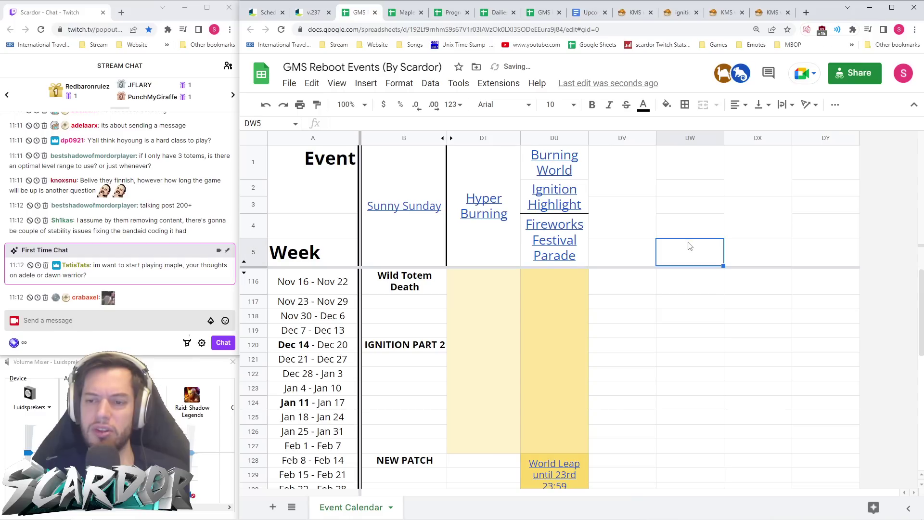
{"action": "left_click_drag", "start_coordinate": [826, 253], "coordinate": [404, 164]}
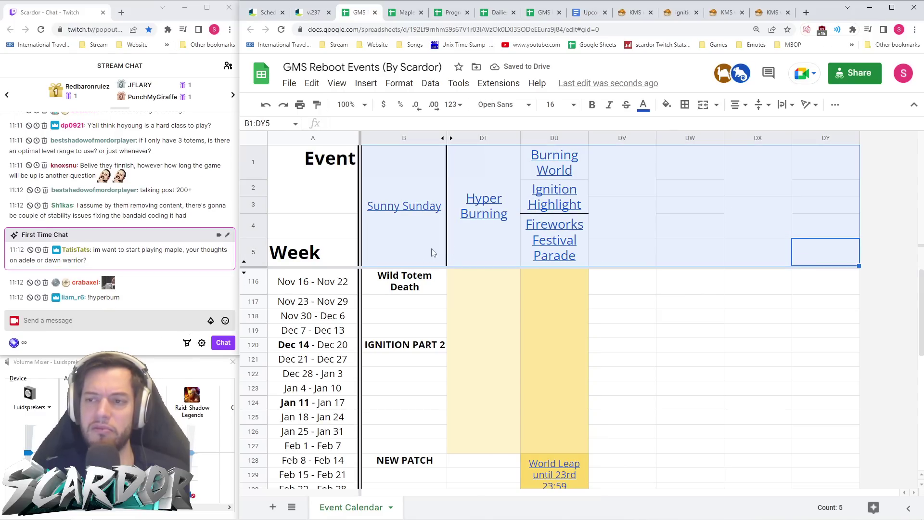
{"action": "left_click", "coordinate": [704, 107]}
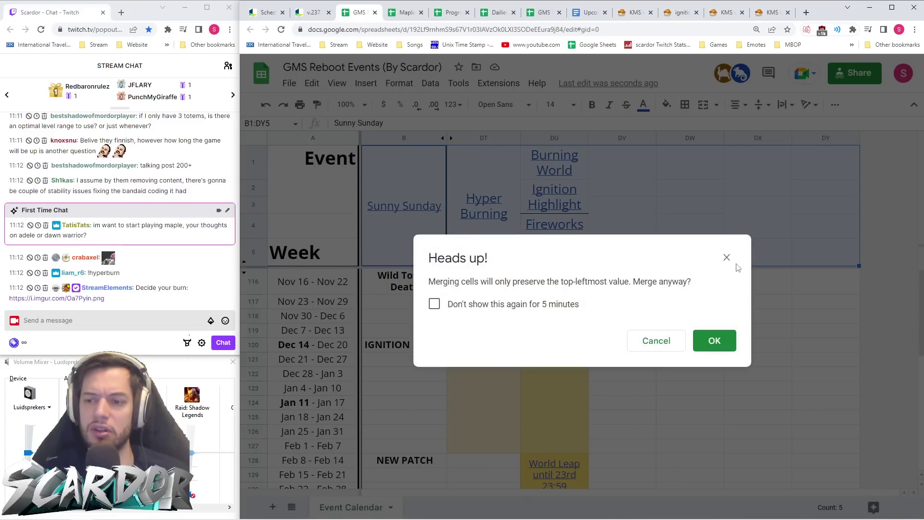
{"action": "key", "text": "Return"}
{"action": "left_click", "coordinate": [685, 105]}
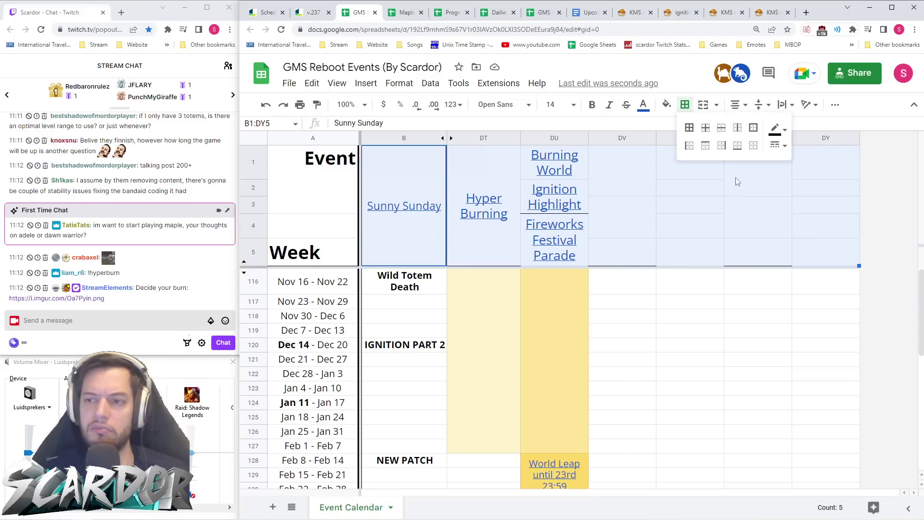
{"action": "left_click", "coordinate": [737, 145]}
{"action": "left_click", "coordinate": [779, 145]}
{"action": "left_click", "coordinate": [811, 178]}
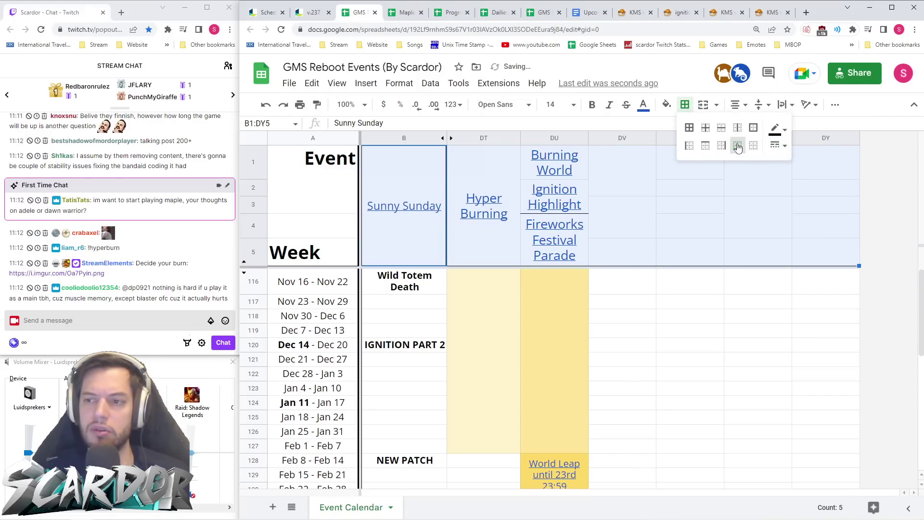
{"action": "left_click", "coordinate": [621, 258]}
- Adjust the borders on the Ignition Highlight cell
{"action": "left_click", "coordinate": [586, 202]}
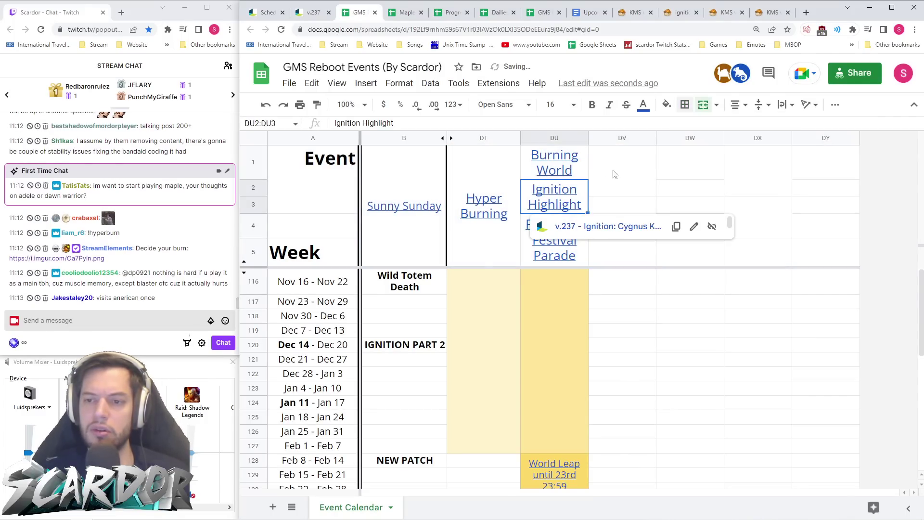
{"action": "left_click", "coordinate": [686, 104]}
{"action": "left_click", "coordinate": [757, 149]}
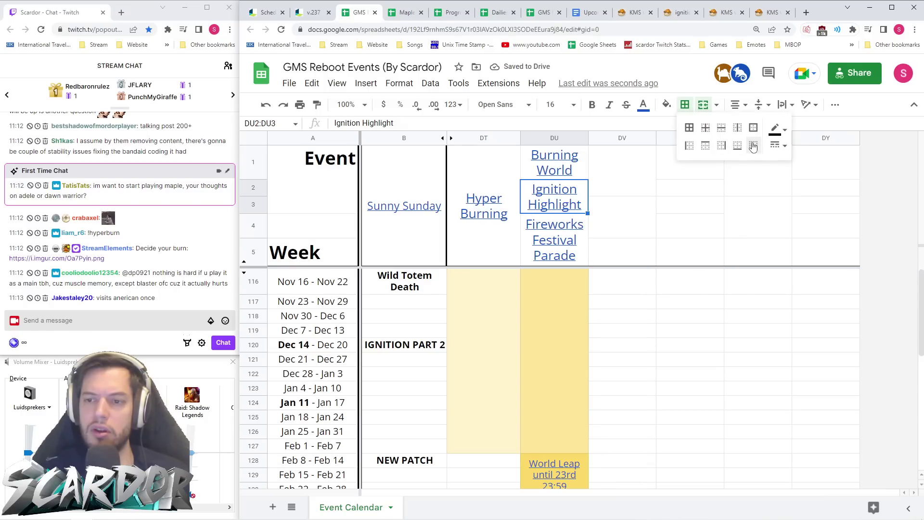
{"action": "left_click", "coordinate": [701, 243]}
- Check the links on the Fireworks Festival Parade, Ignition Highlight and Burning World headers
{"action": "left_click", "coordinate": [584, 243]}
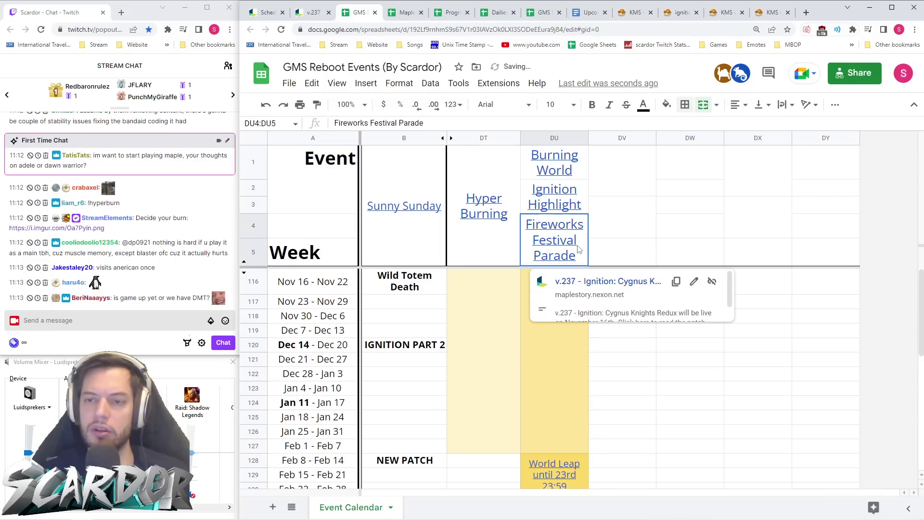
{"action": "left_click", "coordinate": [576, 208]}
{"action": "left_click", "coordinate": [571, 166]}
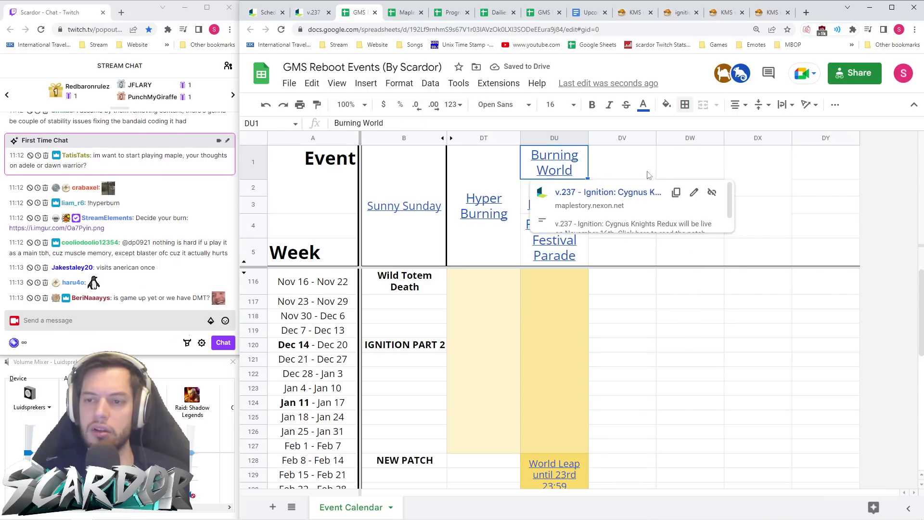
{"action": "left_click", "coordinate": [727, 260]}
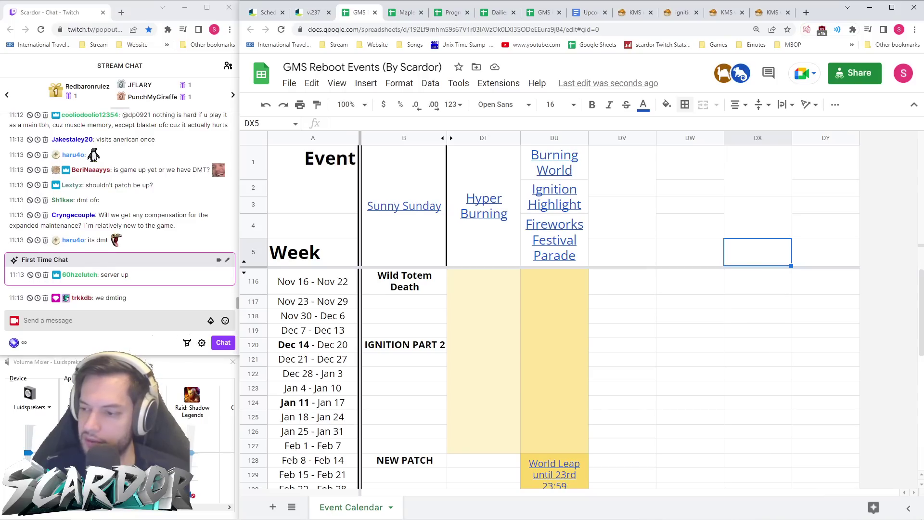
{"action": "left_click", "coordinate": [670, 253]}
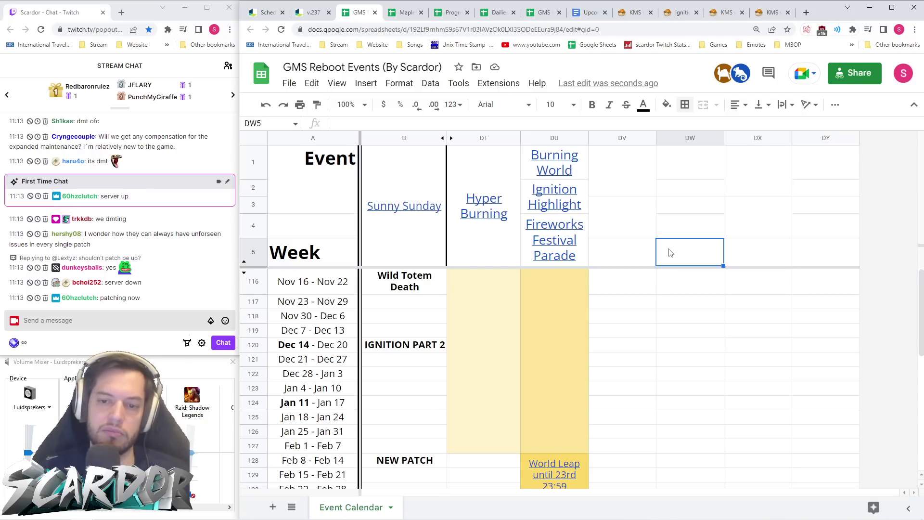
{"action": "left_click", "coordinate": [440, 289]}
- Add a thick right border to B116:B130, Wild Totem Death through New Patch
{"action": "scroll", "coordinate": [429, 305], "scroll_direction": "down", "scroll_amount": 3}
{"action": "left_click", "coordinate": [425, 353], "text": "shift"}
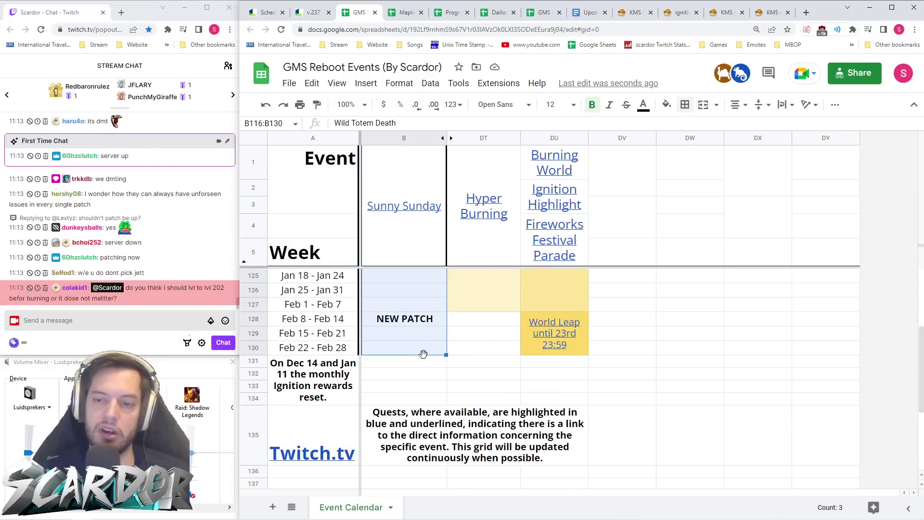
{"action": "left_click", "coordinate": [686, 106]}
{"action": "left_click", "coordinate": [722, 145]}
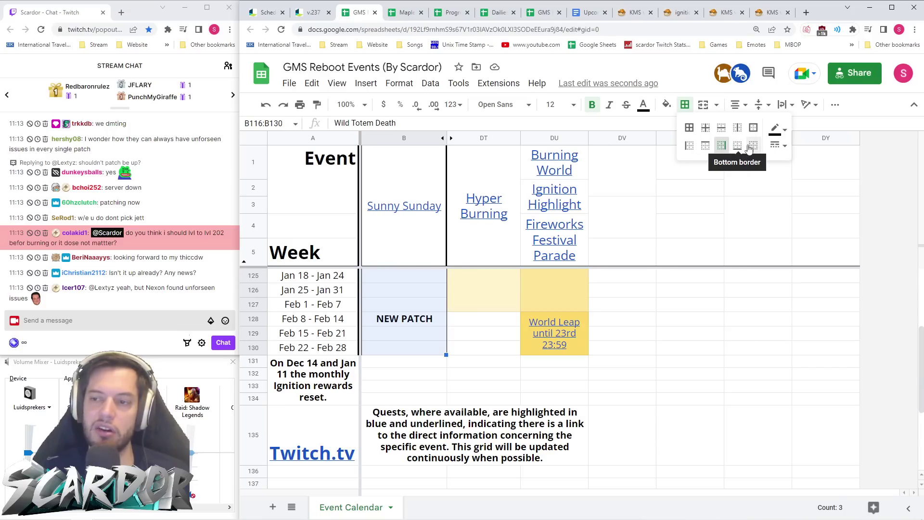
{"action": "left_click", "coordinate": [779, 145]}
{"action": "left_click", "coordinate": [800, 194]}
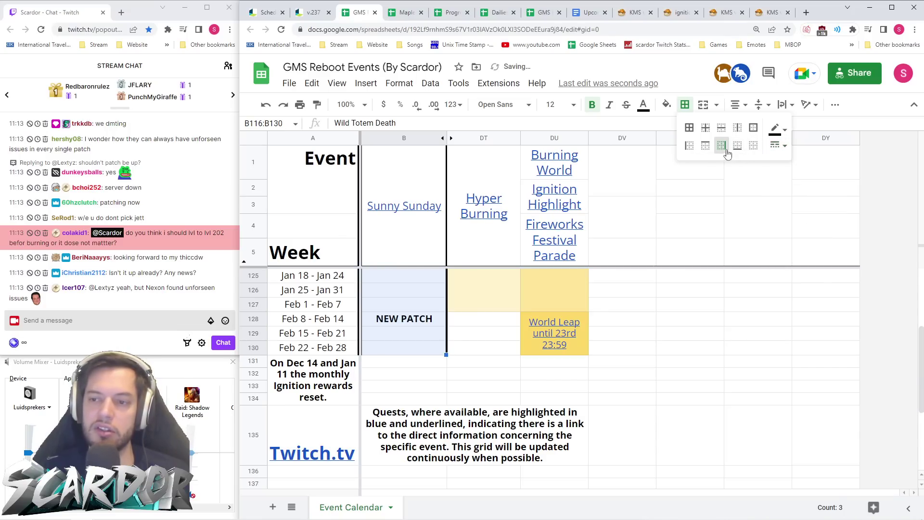
{"action": "left_click", "coordinate": [647, 313]}
{"action": "scroll", "coordinate": [482, 332], "scroll_direction": "up", "scroll_amount": 3}
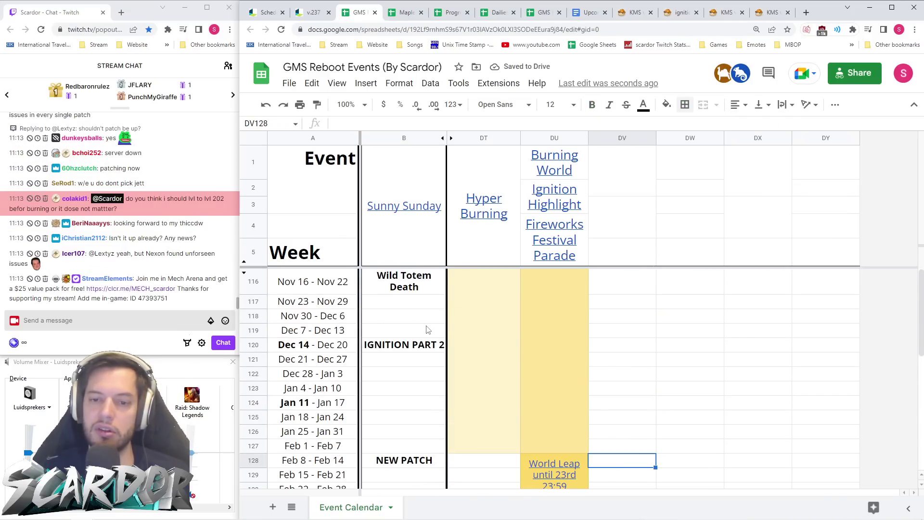
{"action": "scroll", "coordinate": [425, 328], "scroll_direction": "down", "scroll_amount": 4}
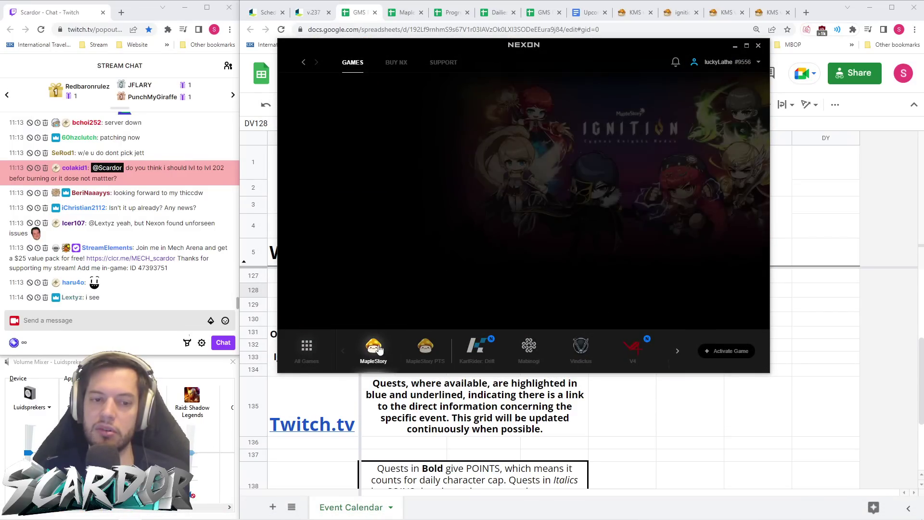
{"action": "left_click", "coordinate": [735, 46]}
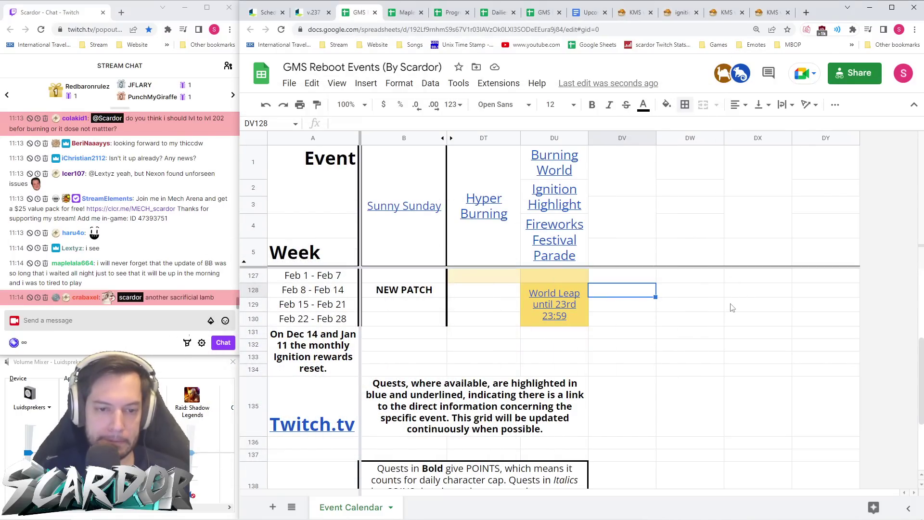
{"action": "scroll", "coordinate": [645, 303], "scroll_direction": "up", "scroll_amount": 4}
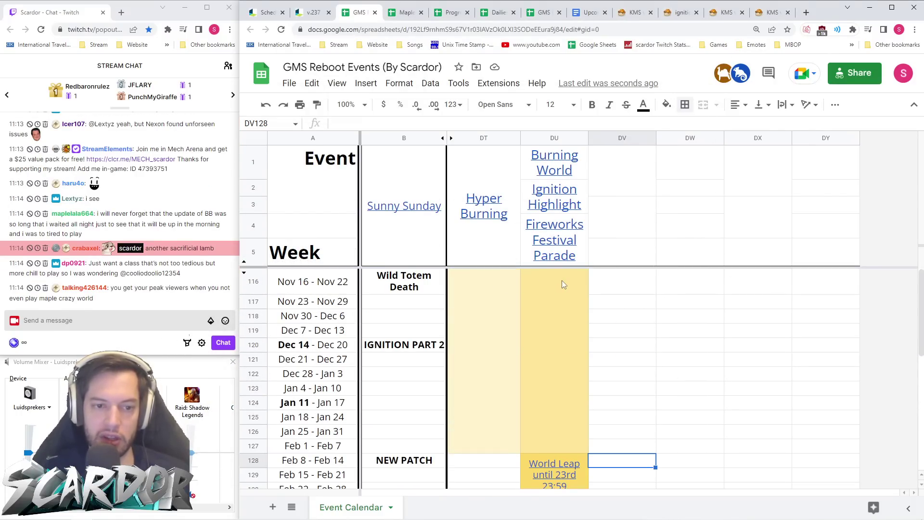
{"action": "scroll", "coordinate": [195, 255], "scroll_direction": "up", "scroll_amount": 5}
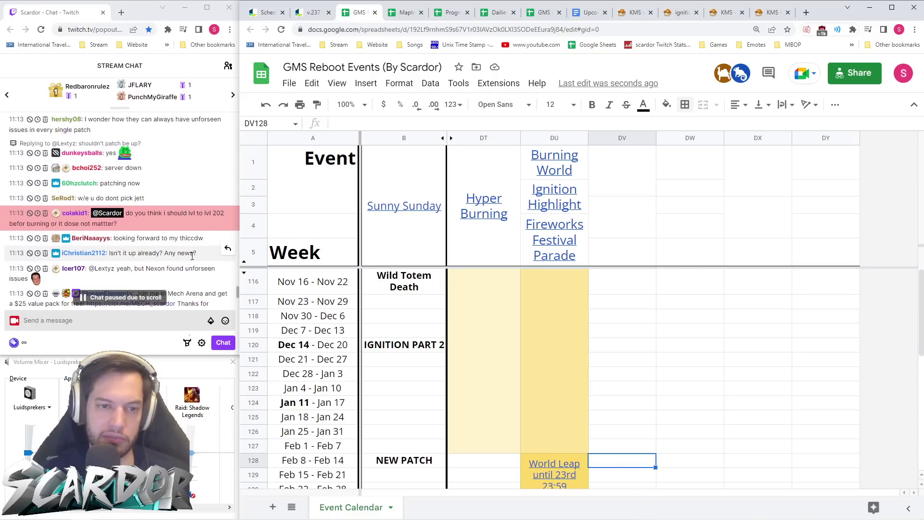
{"action": "scroll", "coordinate": [193, 253], "scroll_direction": "up", "scroll_amount": 2}
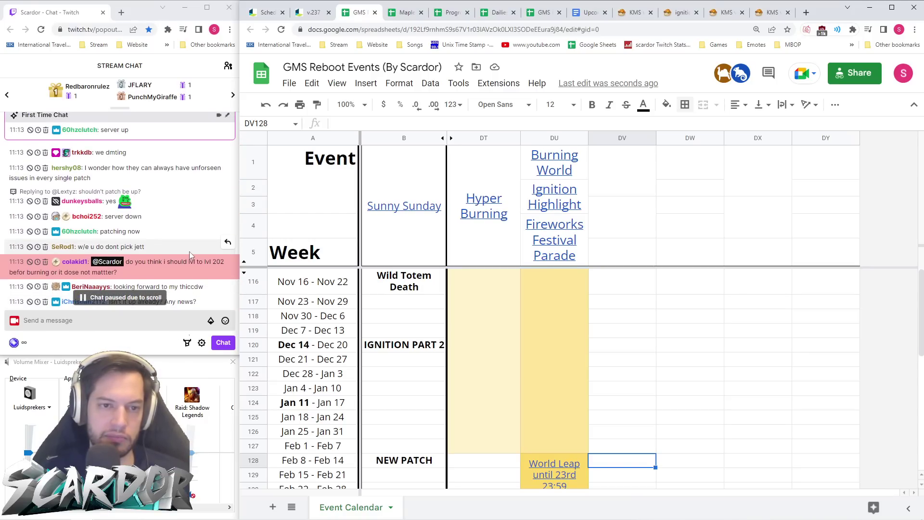
{"action": "scroll", "coordinate": [190, 255], "scroll_direction": "up", "scroll_amount": 2}
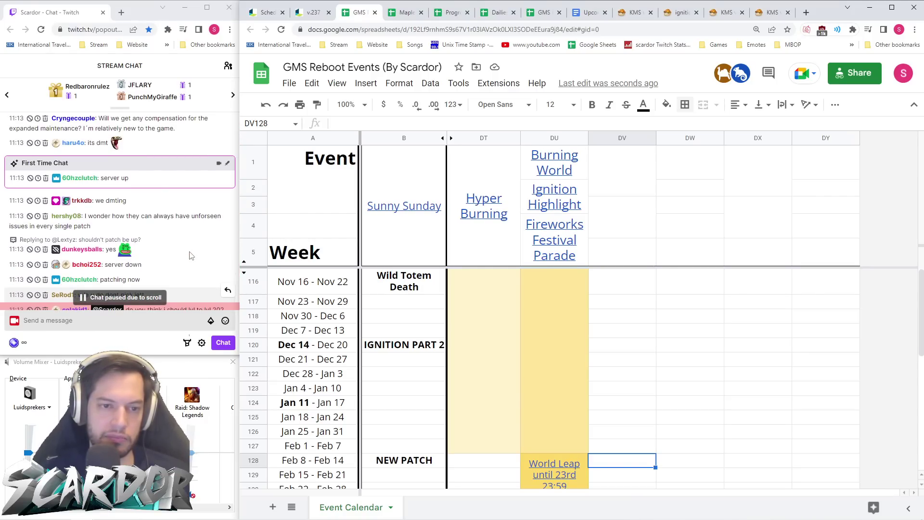
{"action": "scroll", "coordinate": [190, 253], "scroll_direction": "down", "scroll_amount": 5}
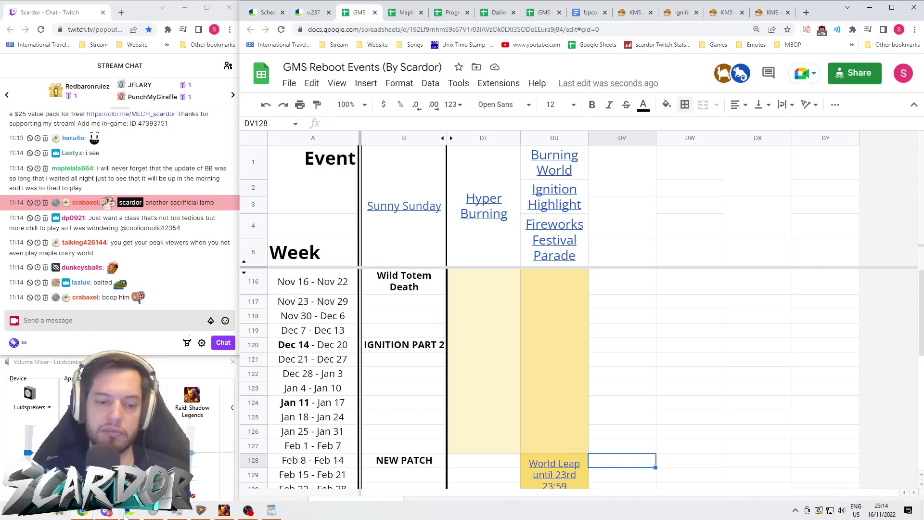
{"action": "left_click", "coordinate": [129, 512]}
{"action": "left_click", "coordinate": [390, 361]}
{"action": "left_click", "coordinate": [736, 47]}
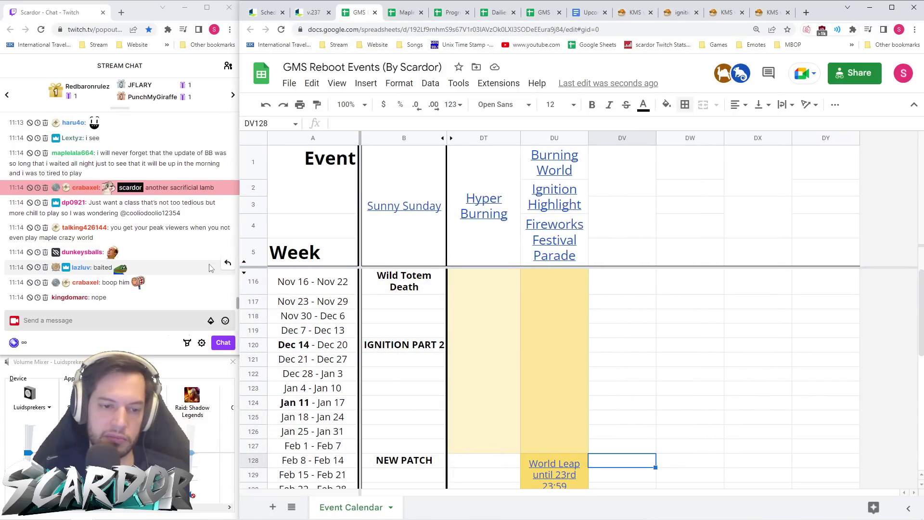
{"action": "scroll", "coordinate": [210, 271], "scroll_direction": "up", "scroll_amount": 3}
{"action": "scroll", "coordinate": [210, 272], "scroll_direction": "down", "scroll_amount": 5}
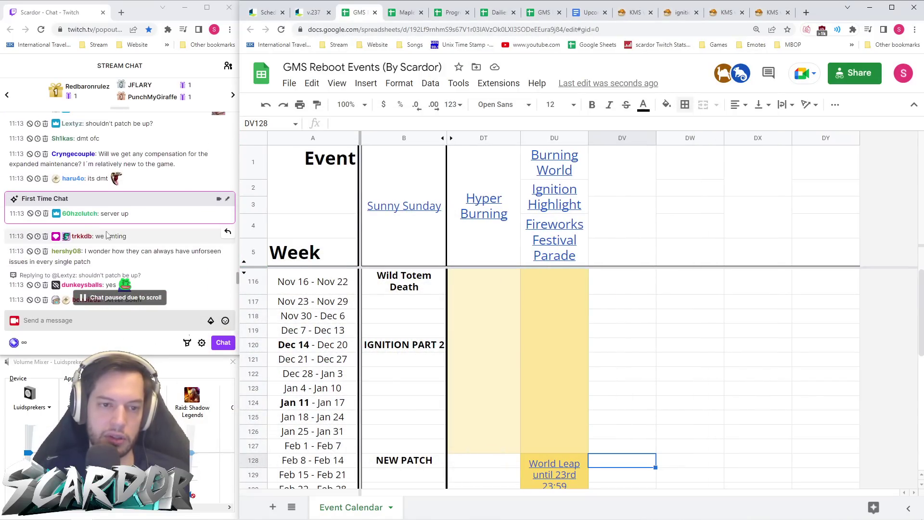
{"action": "right_click", "coordinate": [202, 212]}
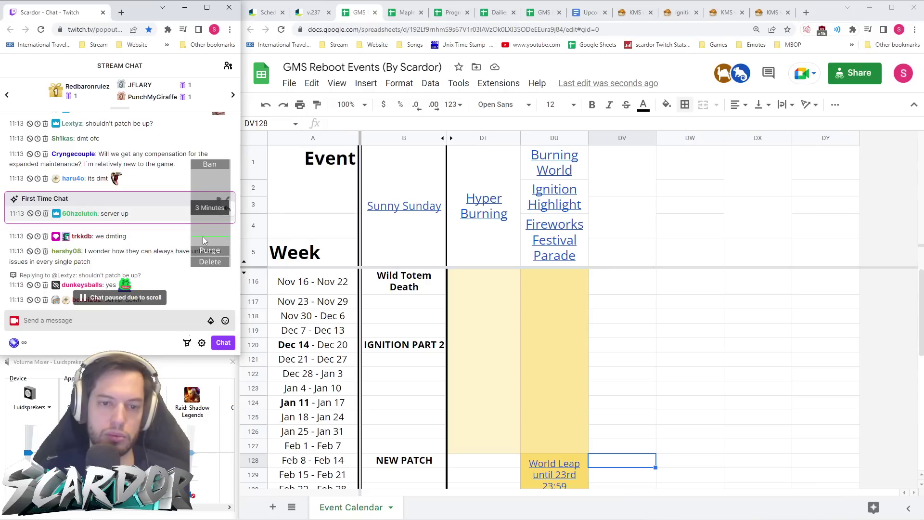
{"action": "left_click_drag", "start_coordinate": [212, 232], "coordinate": [212, 231]}
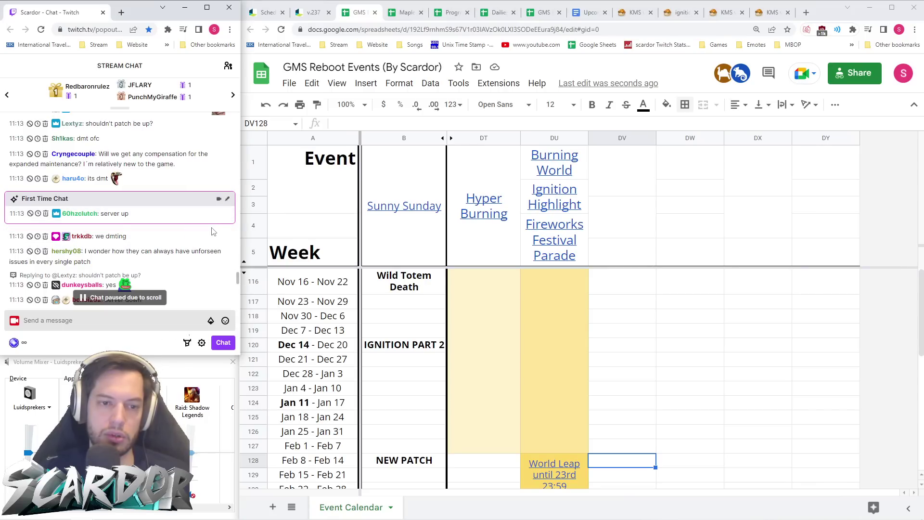
{"action": "scroll", "coordinate": [192, 250], "scroll_direction": "down", "scroll_amount": 5}
{"action": "scroll", "coordinate": [192, 250], "scroll_direction": "down", "scroll_amount": 5}
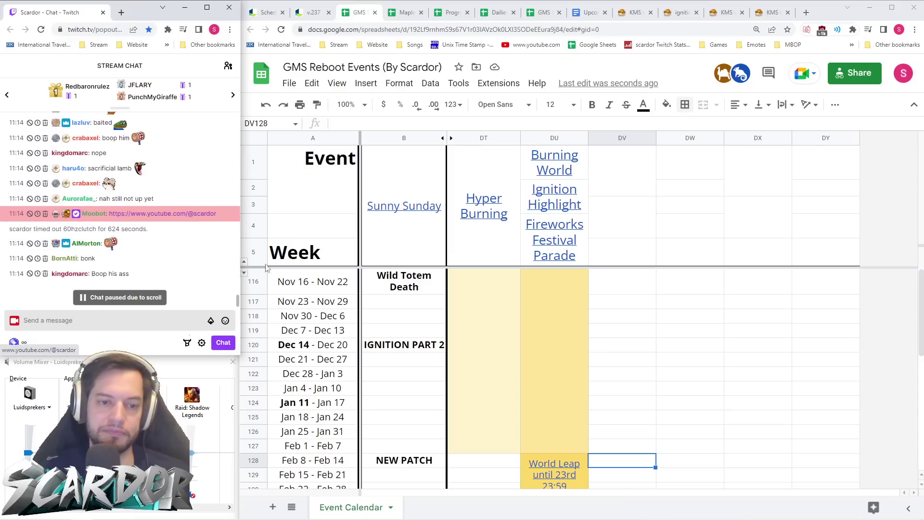
{"action": "left_click", "coordinate": [662, 289]}
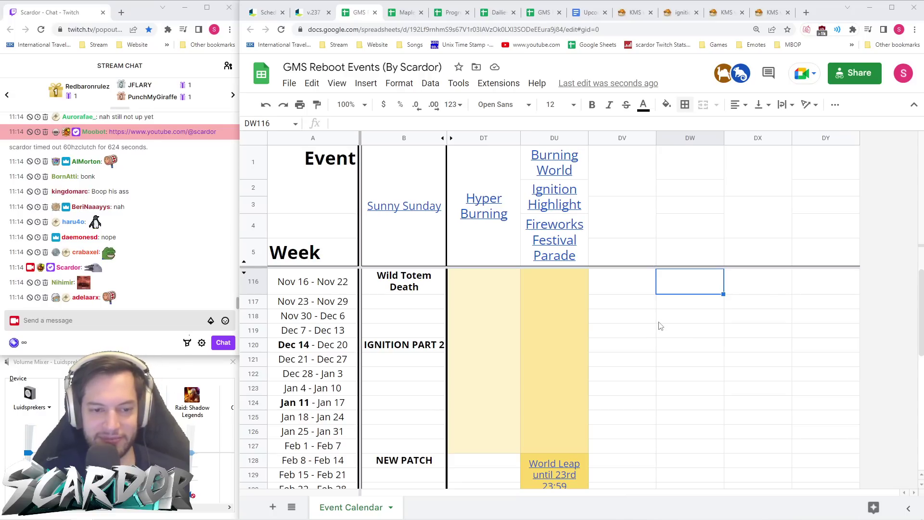
{"action": "left_click", "coordinate": [626, 282]}
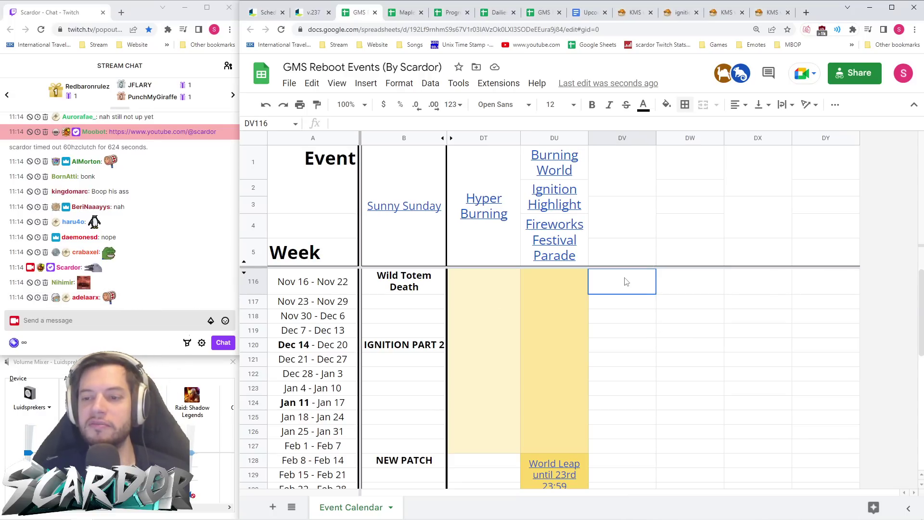
{"action": "left_click", "coordinate": [631, 13]}
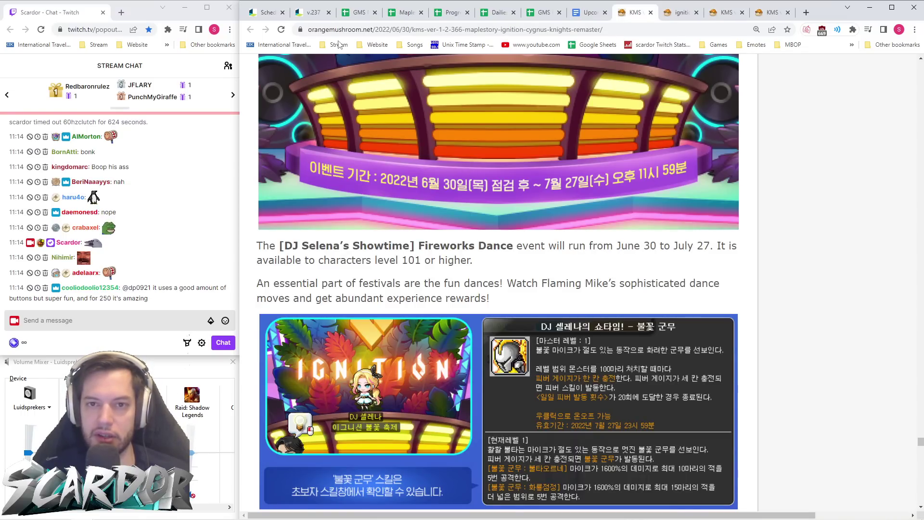
- Review the two Ignition Highlight reward lines in the v.237 notes, then open the Orange Mushroom KMS article
{"action": "left_click", "coordinate": [311, 12]}
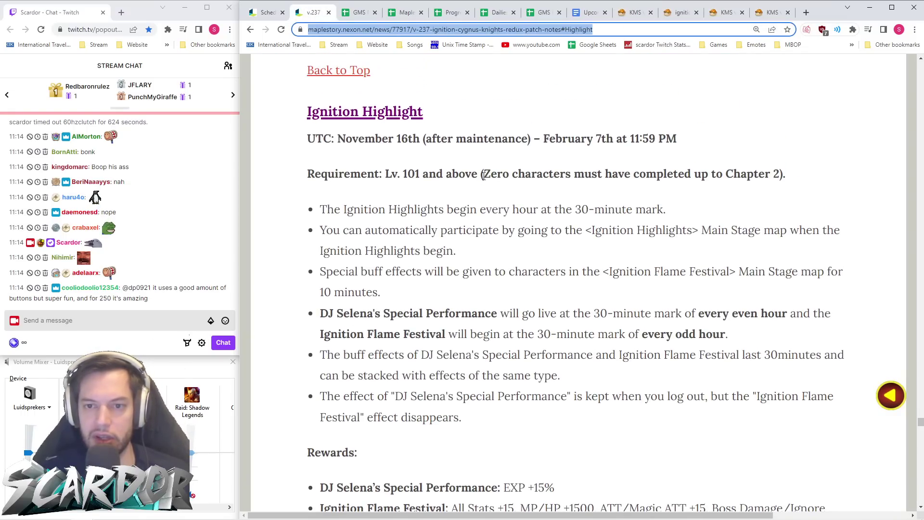
{"action": "scroll", "coordinate": [484, 176], "scroll_direction": "down", "scroll_amount": 1}
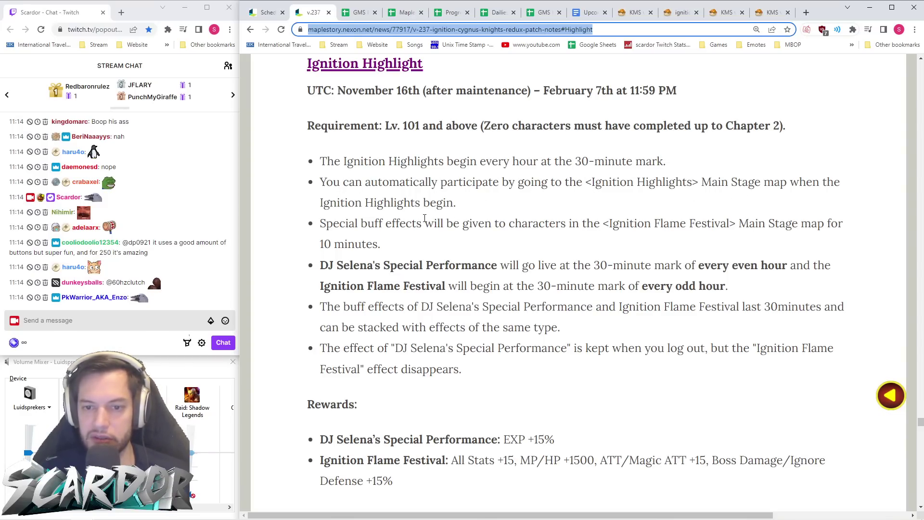
{"action": "scroll", "coordinate": [513, 215], "scroll_direction": "down", "scroll_amount": 1}
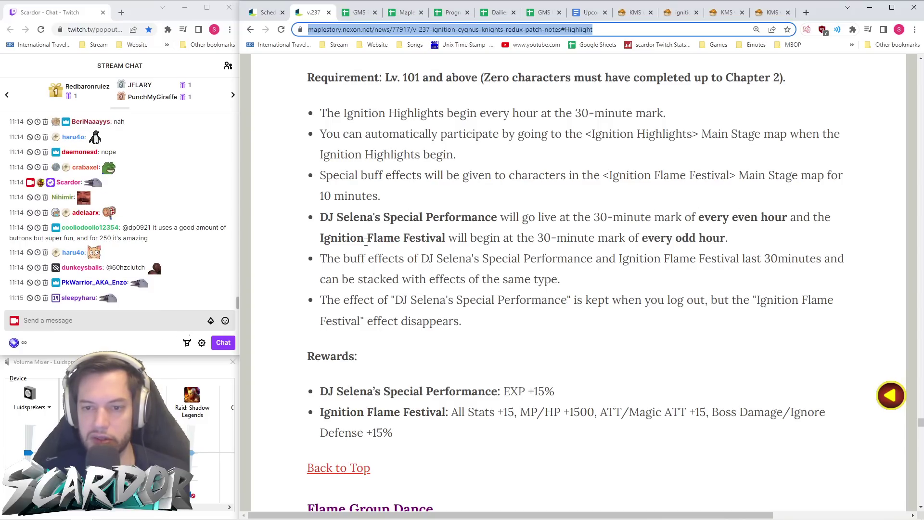
{"action": "scroll", "coordinate": [617, 245], "scroll_direction": "down", "scroll_amount": 1}
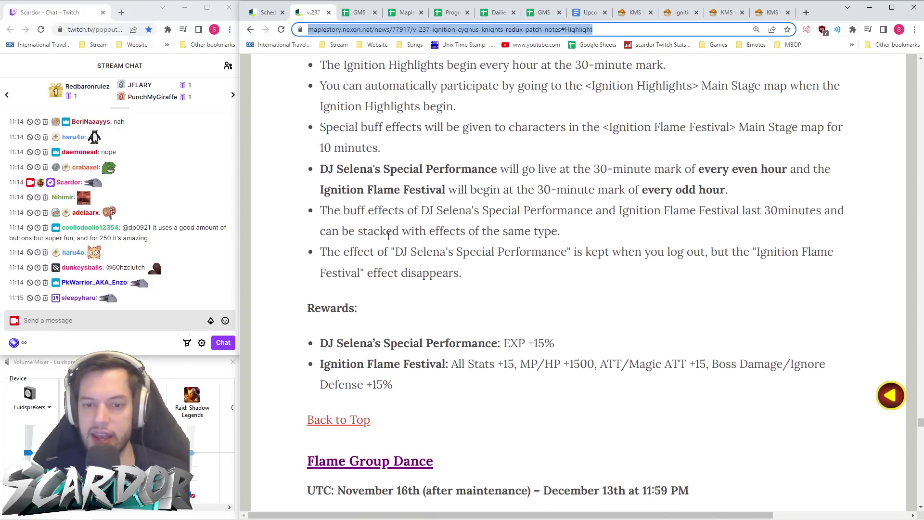
{"action": "scroll", "coordinate": [394, 235], "scroll_direction": "down", "scroll_amount": 1}
{"action": "left_click_drag", "start_coordinate": [519, 345], "coordinate": [475, 339]}
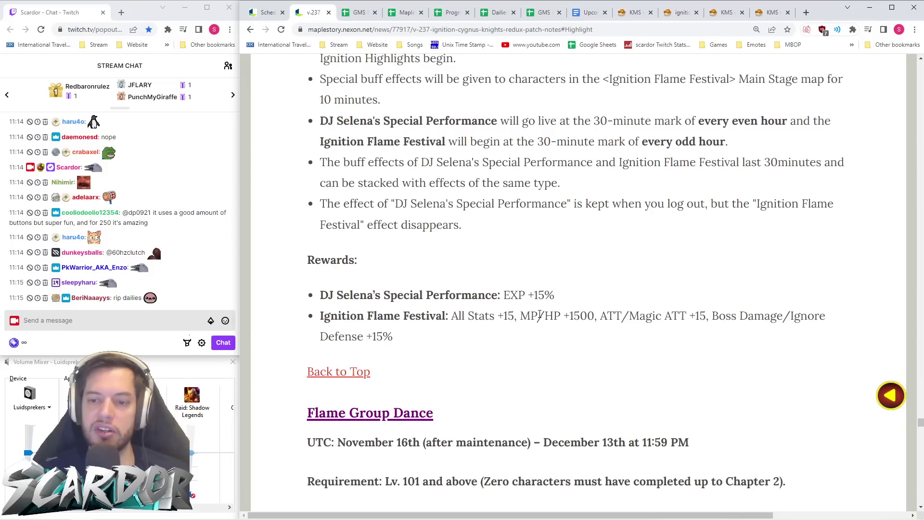
{"action": "left_click_drag", "start_coordinate": [548, 313], "coordinate": [291, 284]}
{"action": "left_click", "coordinate": [445, 338]}
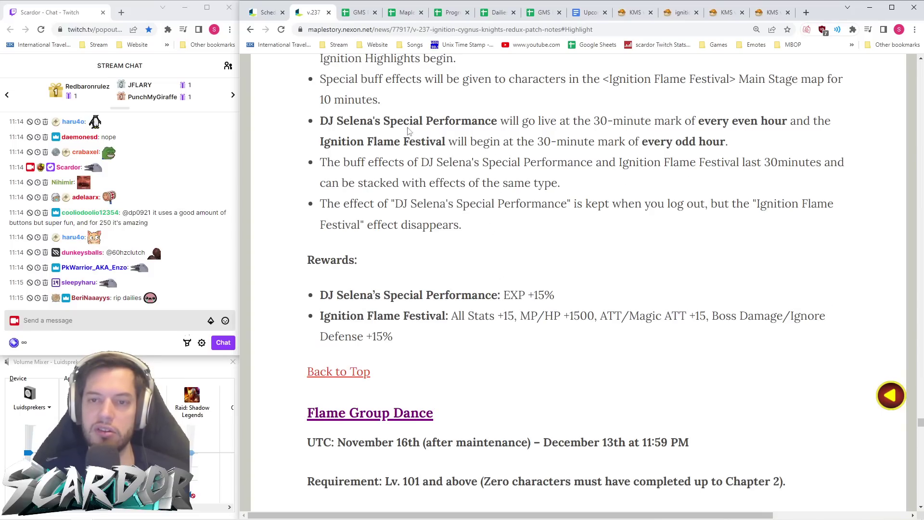
{"action": "left_click", "coordinate": [635, 12]}
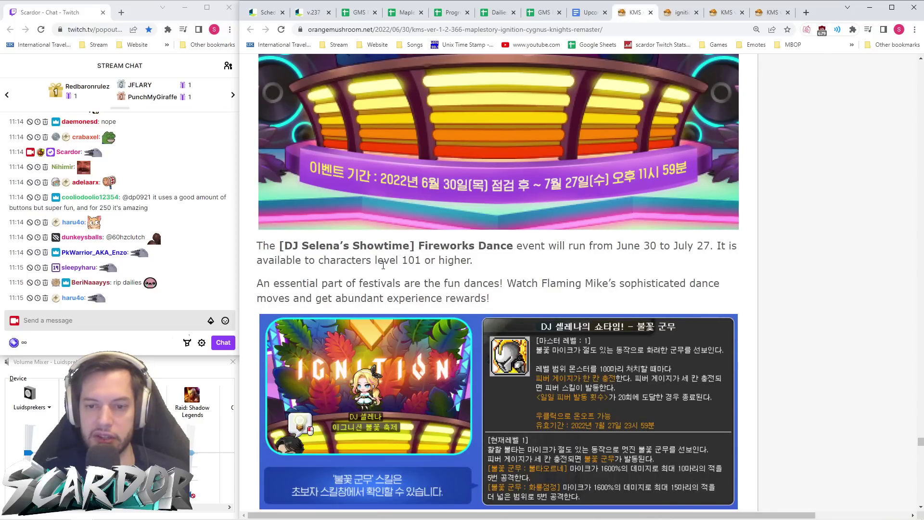
- Read through the KMS Fireworks Dance article, enlarging the DJ Selena buff screenshot
{"action": "scroll", "coordinate": [518, 201], "scroll_direction": "down", "scroll_amount": 3}
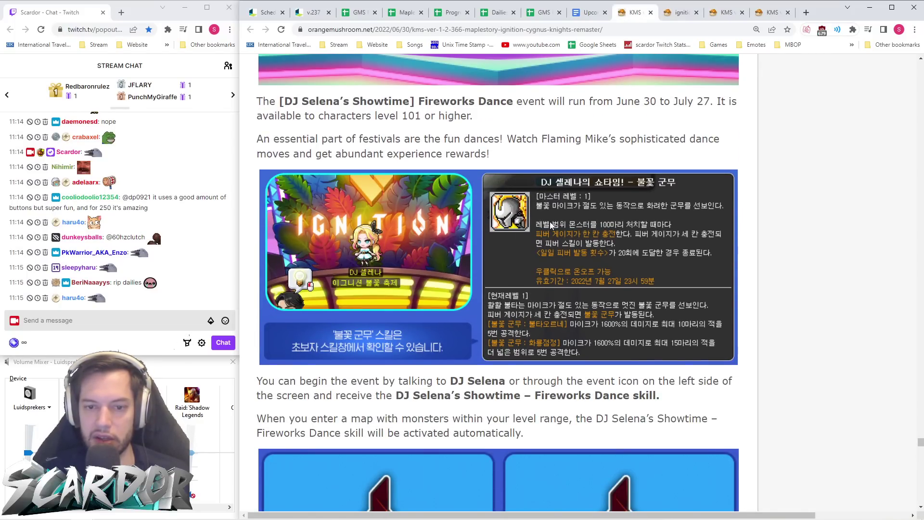
{"action": "scroll", "coordinate": [552, 225], "scroll_direction": "down", "scroll_amount": 5}
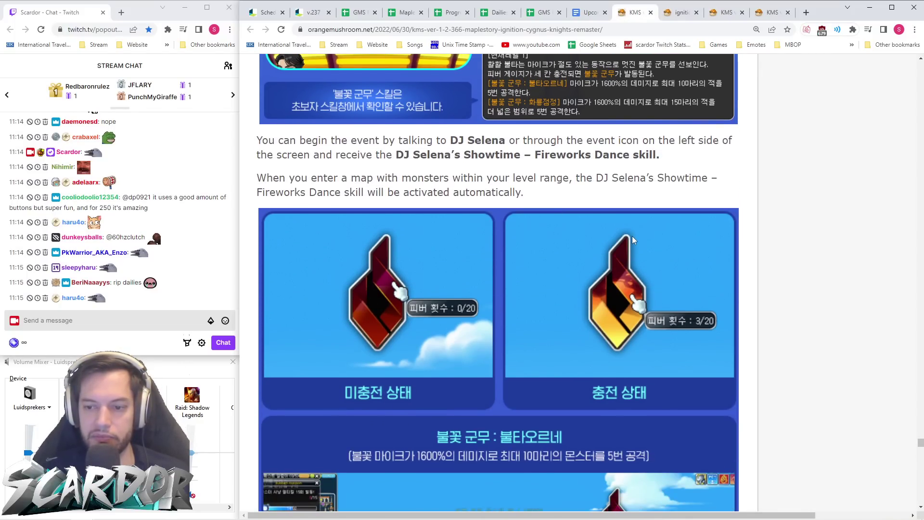
{"action": "scroll", "coordinate": [633, 240], "scroll_direction": "up", "scroll_amount": 5}
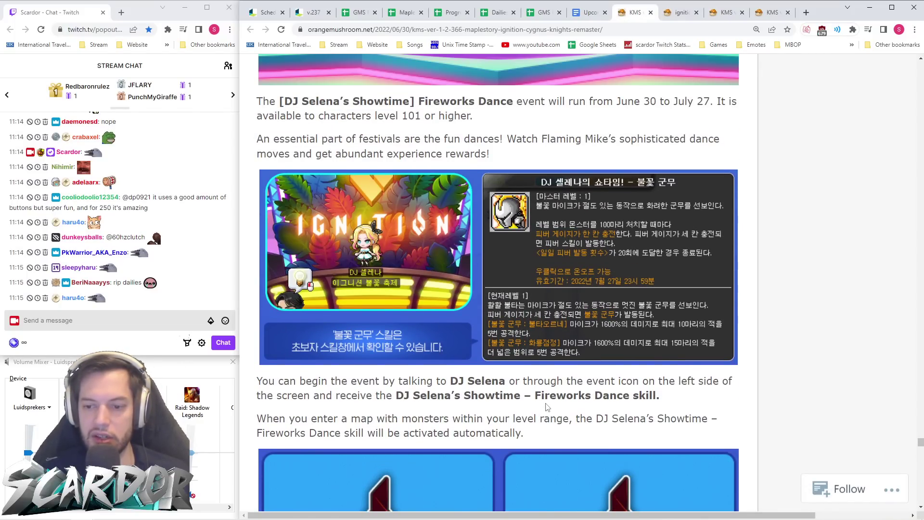
{"action": "scroll", "coordinate": [596, 396], "scroll_direction": "up", "scroll_amount": 5}
{"action": "scroll", "coordinate": [590, 389], "scroll_direction": "down", "scroll_amount": 10}
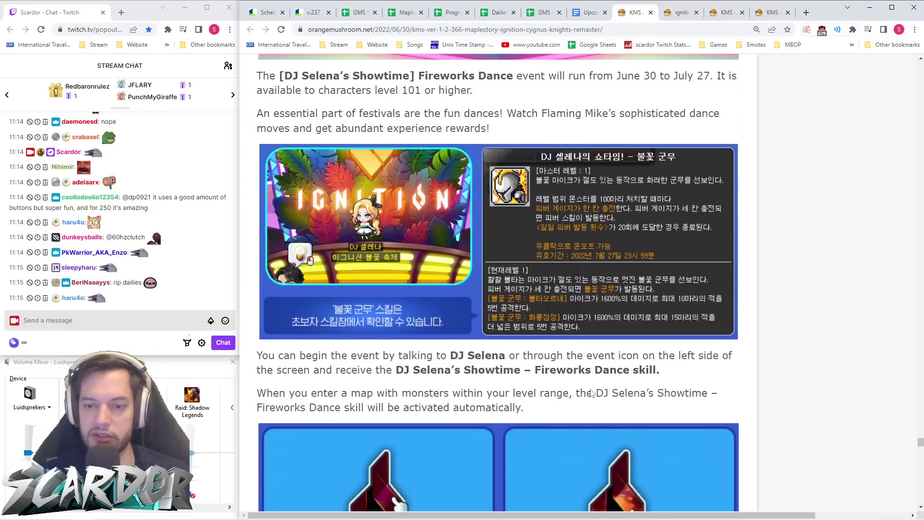
{"action": "scroll", "coordinate": [590, 389], "scroll_direction": "down", "scroll_amount": 8}
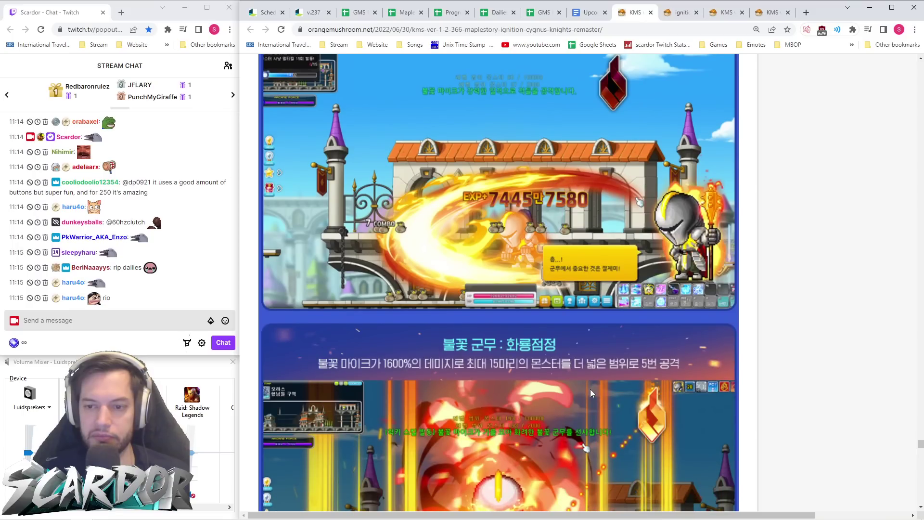
{"action": "scroll", "coordinate": [591, 389], "scroll_direction": "up", "scroll_amount": 10}
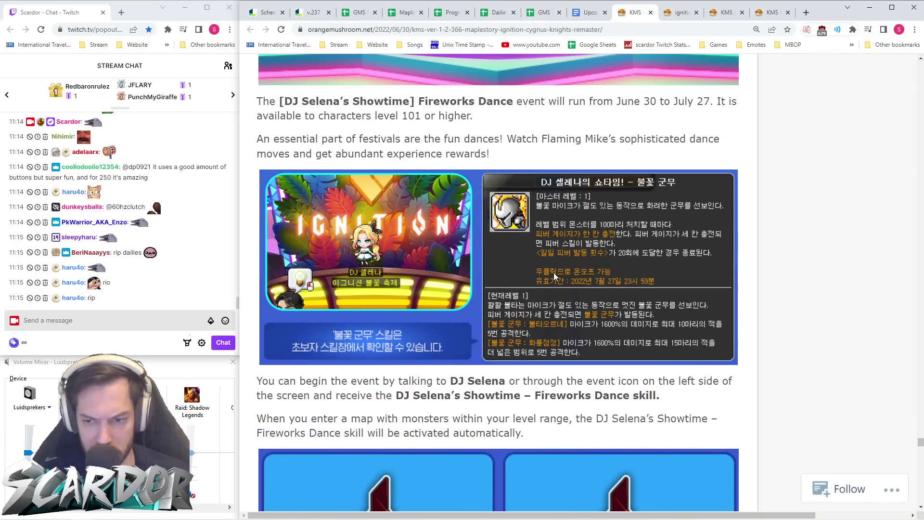
{"action": "scroll", "coordinate": [554, 273], "scroll_direction": "down", "scroll_amount": 2}
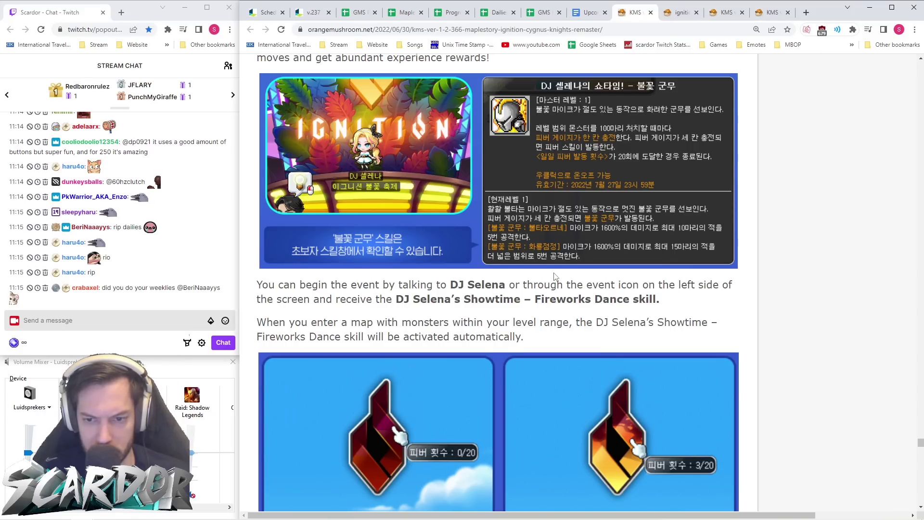
{"action": "scroll", "coordinate": [554, 276], "scroll_direction": "up", "scroll_amount": 4}
{"action": "scroll", "coordinate": [555, 277], "scroll_direction": "up", "scroll_amount": 7}
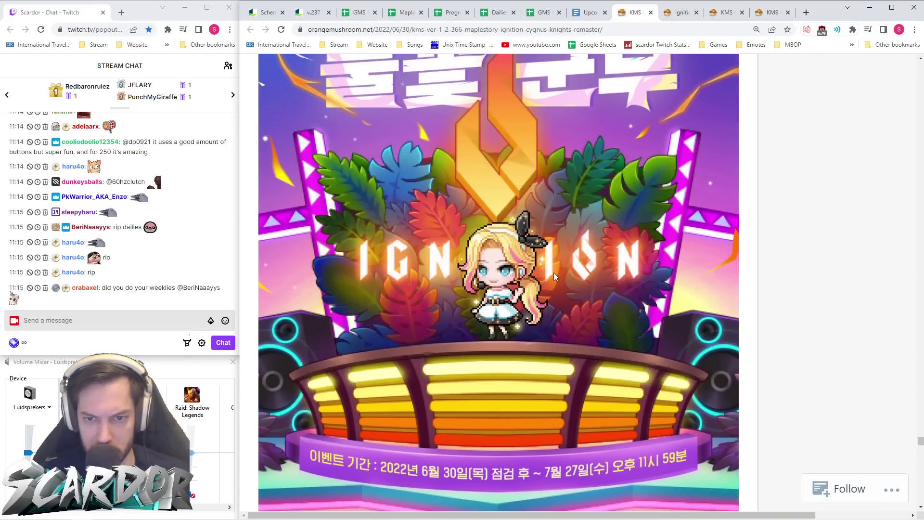
{"action": "scroll", "coordinate": [555, 276], "scroll_direction": "down", "scroll_amount": 14}
{"action": "scroll", "coordinate": [554, 273], "scroll_direction": "down", "scroll_amount": 20}
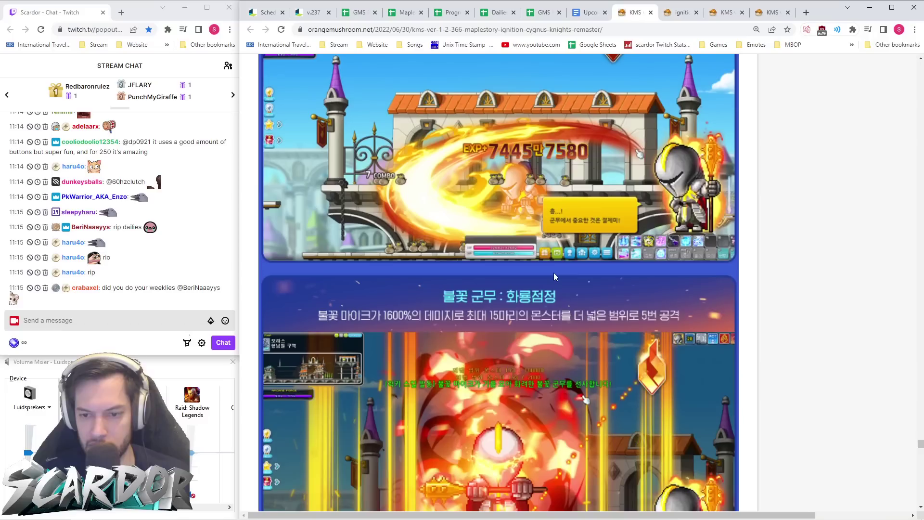
{"action": "scroll", "coordinate": [554, 276], "scroll_direction": "up", "scroll_amount": 5}
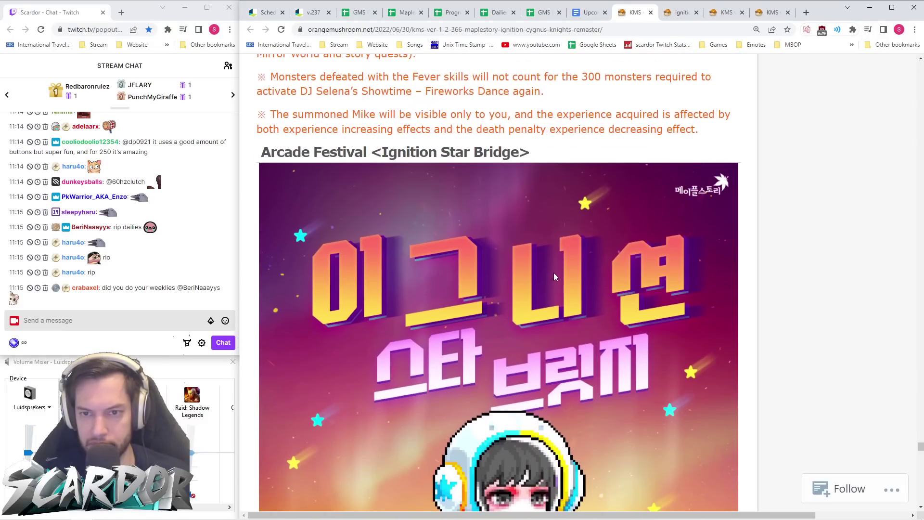
{"action": "scroll", "coordinate": [554, 276], "scroll_direction": "down", "scroll_amount": 17}
{"action": "scroll", "coordinate": [555, 277], "scroll_direction": "down", "scroll_amount": 17}
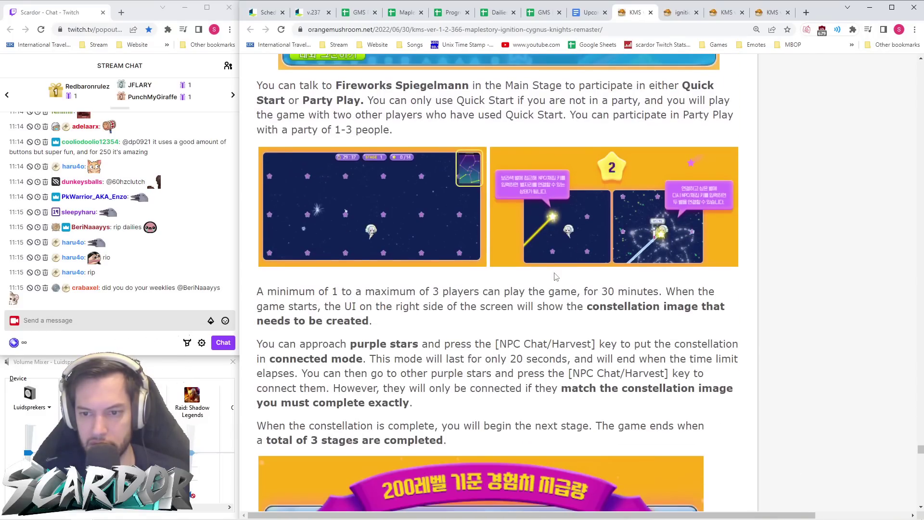
{"action": "scroll", "coordinate": [554, 276], "scroll_direction": "up", "scroll_amount": 5}
{"action": "scroll", "coordinate": [555, 277], "scroll_direction": "down", "scroll_amount": 18}
{"action": "scroll", "coordinate": [555, 276], "scroll_direction": "down", "scroll_amount": 5}
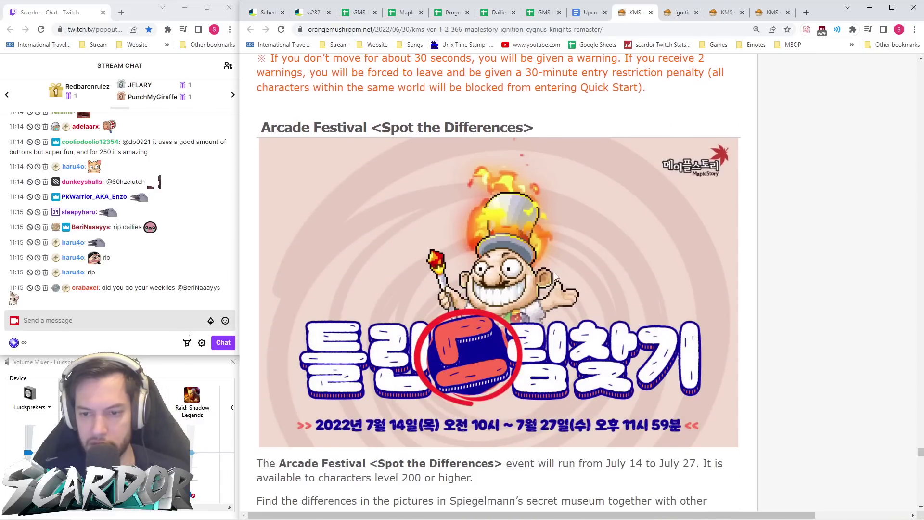
{"action": "scroll", "coordinate": [555, 277], "scroll_direction": "down", "scroll_amount": 20}
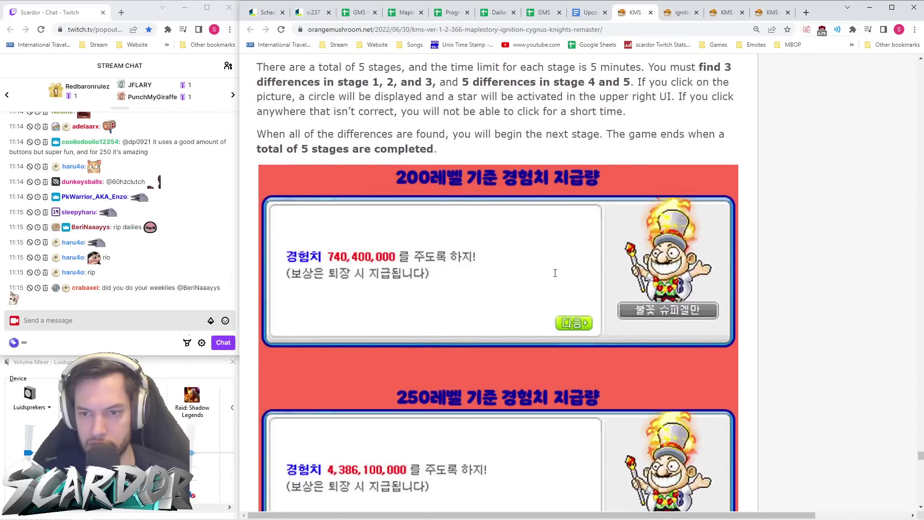
{"action": "scroll", "coordinate": [555, 274], "scroll_direction": "down", "scroll_amount": 15}
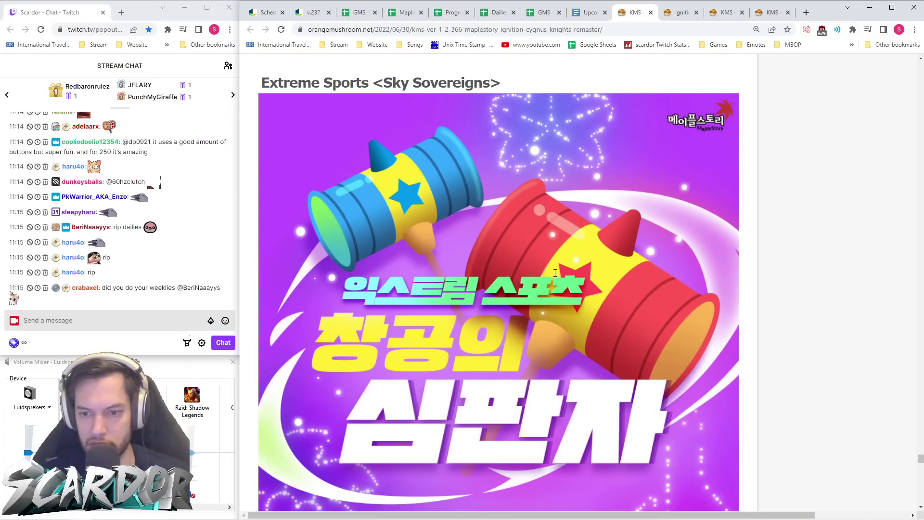
{"action": "scroll", "coordinate": [555, 275], "scroll_direction": "up", "scroll_amount": 1}
{"action": "scroll", "coordinate": [553, 272], "scroll_direction": "up", "scroll_amount": 1}
{"action": "scroll", "coordinate": [554, 273], "scroll_direction": "down", "scroll_amount": 19}
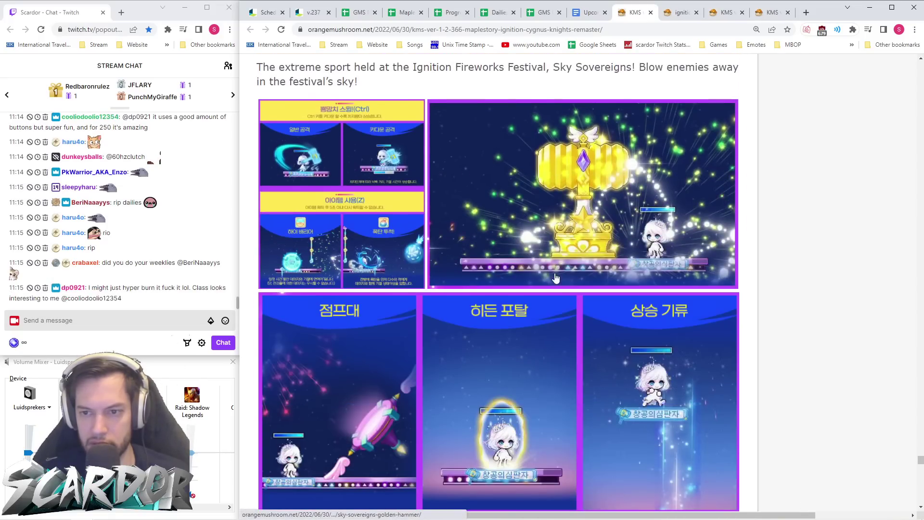
{"action": "scroll", "coordinate": [556, 279], "scroll_direction": "down", "scroll_amount": 20}
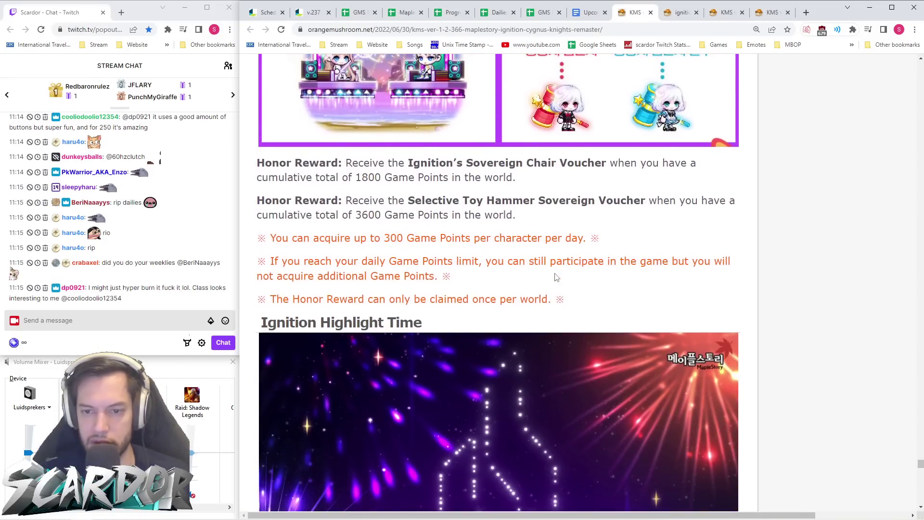
{"action": "scroll", "coordinate": [556, 278], "scroll_direction": "down", "scroll_amount": 15}
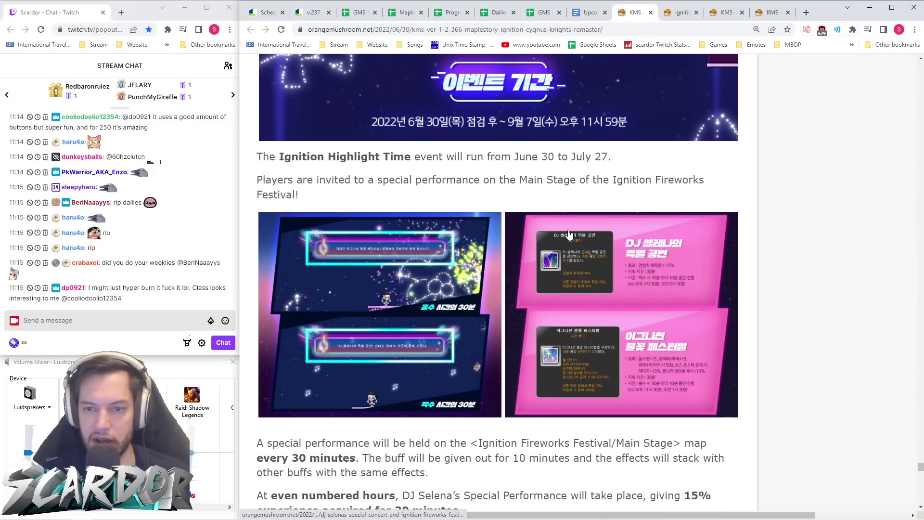
{"action": "scroll", "coordinate": [558, 257], "scroll_direction": "down", "scroll_amount": 3}
{"action": "left_click", "coordinate": [577, 170]}
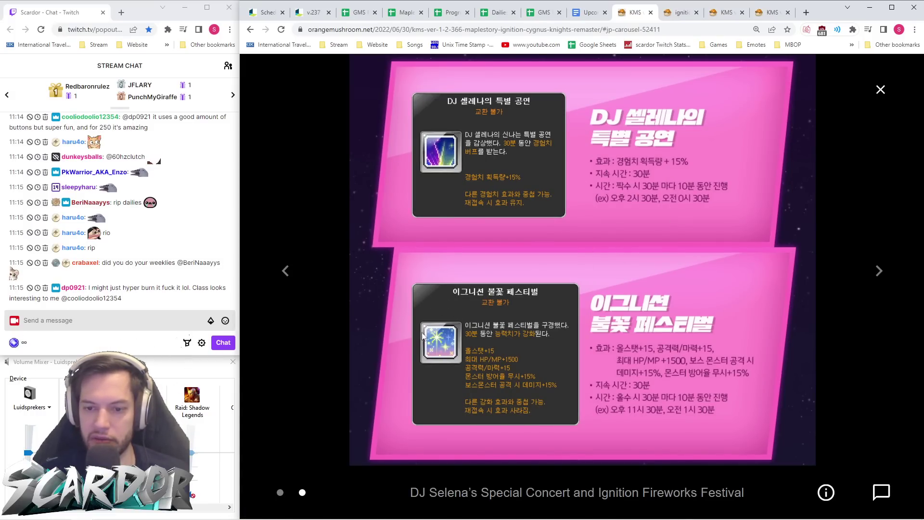
{"action": "left_click", "coordinate": [881, 90]}
{"action": "scroll", "coordinate": [549, 210], "scroll_direction": "down", "scroll_amount": 5}
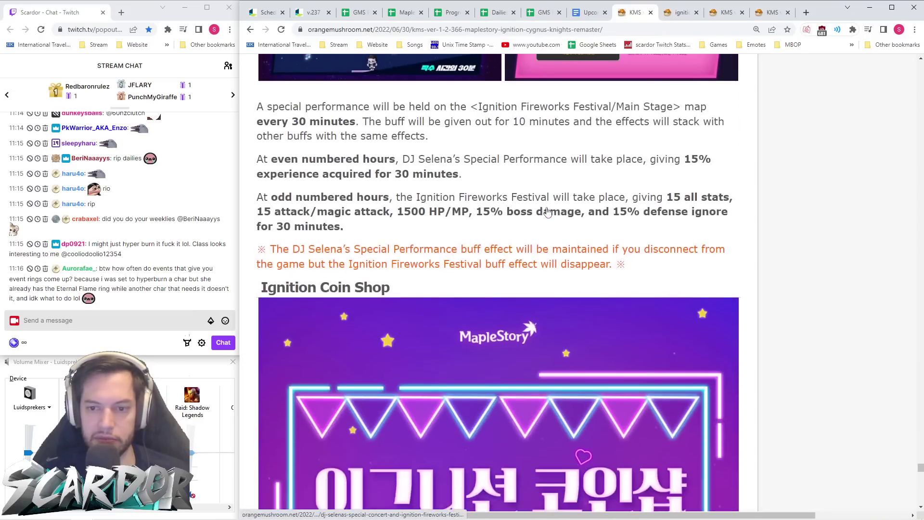
{"action": "scroll", "coordinate": [554, 212], "scroll_direction": "up", "scroll_amount": 15}
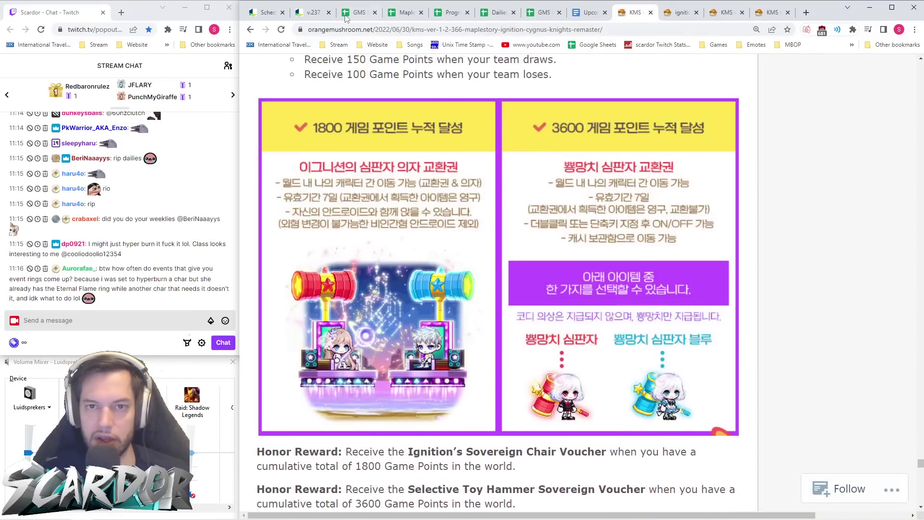
- Copy the Flame Group Dance section URL from the v.237 notes and select the empty DV header cell
{"action": "left_click", "coordinate": [311, 12]}
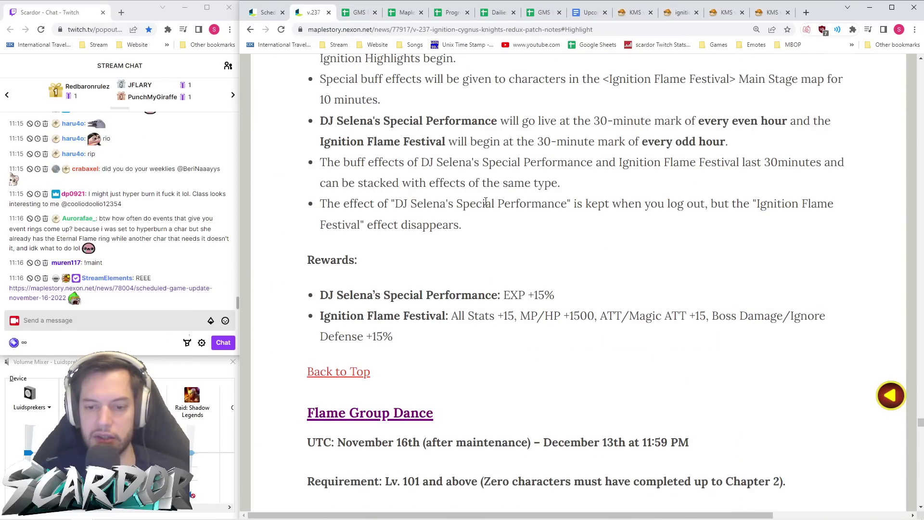
{"action": "left_click", "coordinate": [350, 373]}
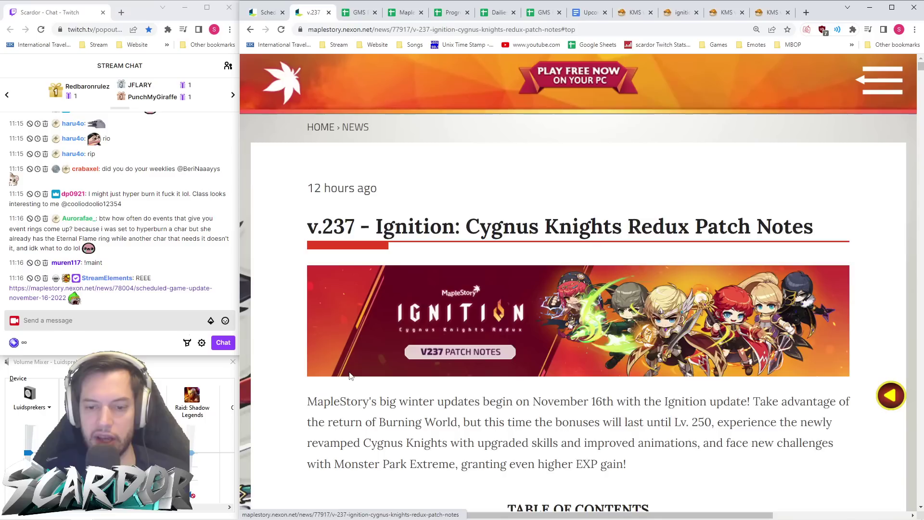
{"action": "scroll", "coordinate": [428, 230], "scroll_direction": "down", "scroll_amount": 20}
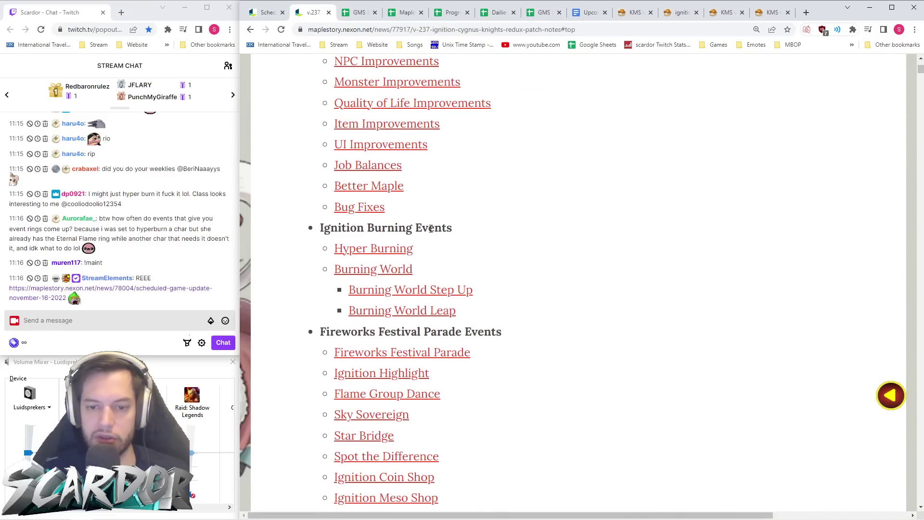
{"action": "scroll", "coordinate": [412, 238], "scroll_direction": "down", "scroll_amount": 3}
{"action": "left_click", "coordinate": [392, 250]}
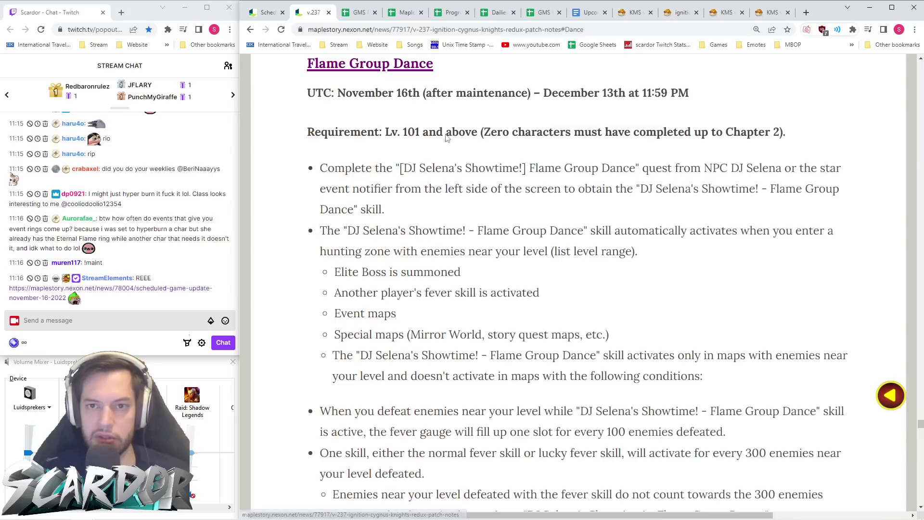
{"action": "left_click", "coordinate": [448, 29]}
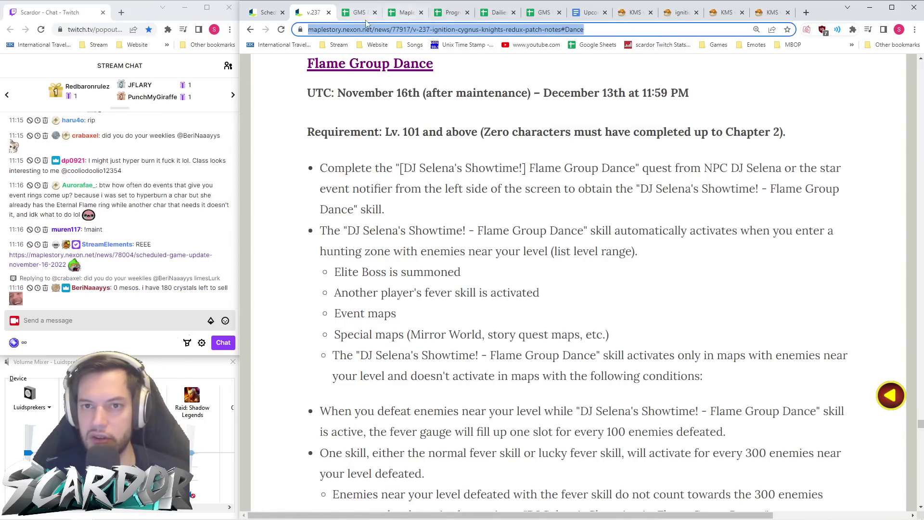
{"action": "left_click", "coordinate": [360, 14]}
{"action": "left_click", "coordinate": [622, 177]}
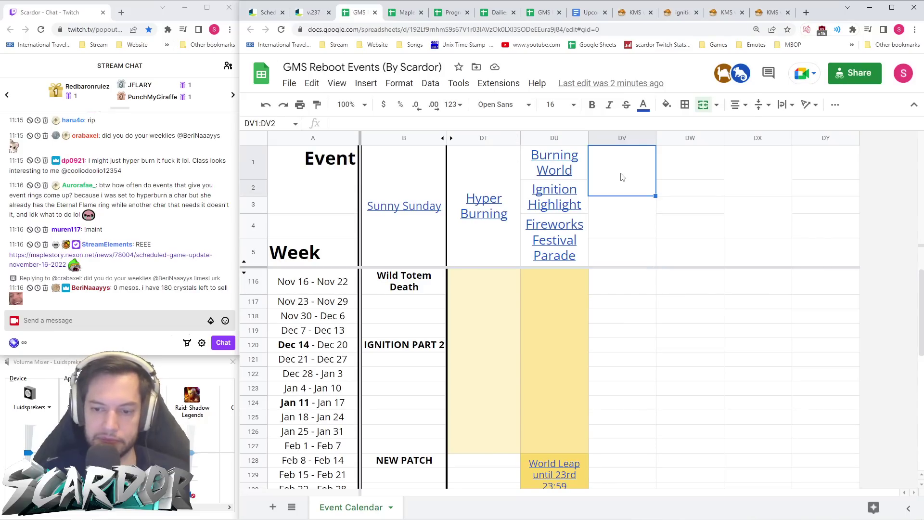
- Insert the copied address into DV1 as a link with the text 'Flame Group Dance'
{"action": "key", "text": "ctrl+shift+Tab"}
{"action": "key", "text": "ctrl+Tab"}
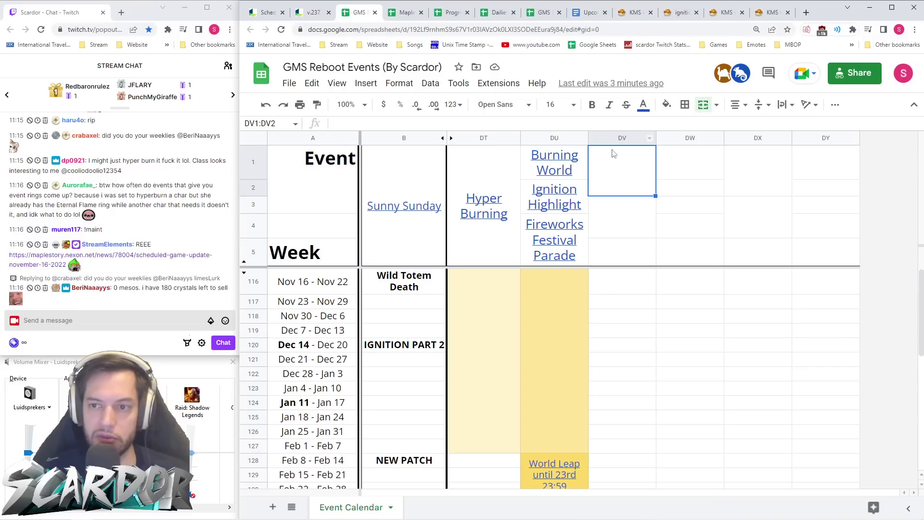
{"action": "type", "text": "Flame Group Dance"}
{"action": "key", "text": "ctrl+Return"}
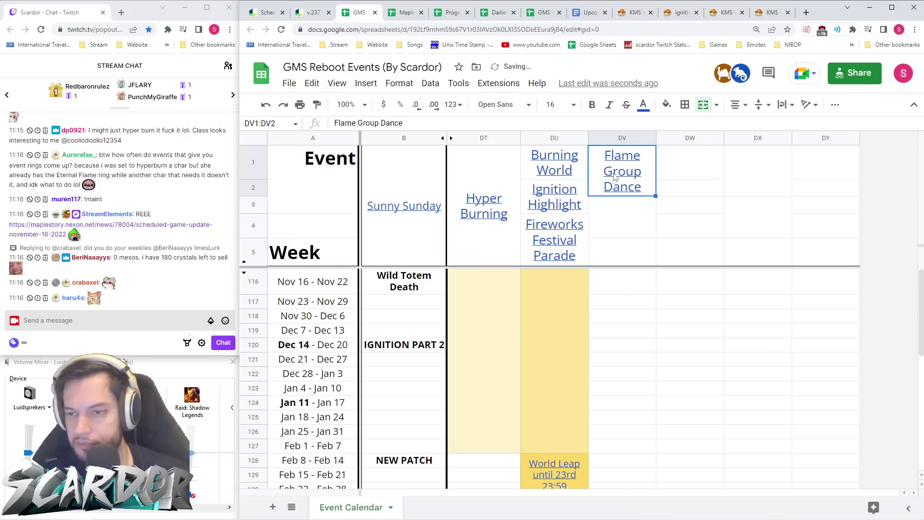
- Check that the Flame Group Dance link opens its section, then return to the spreadsheet
{"action": "left_click_drag", "start_coordinate": [623, 287], "coordinate": [626, 337]}
{"action": "mouse_move", "coordinate": [622, 173]}
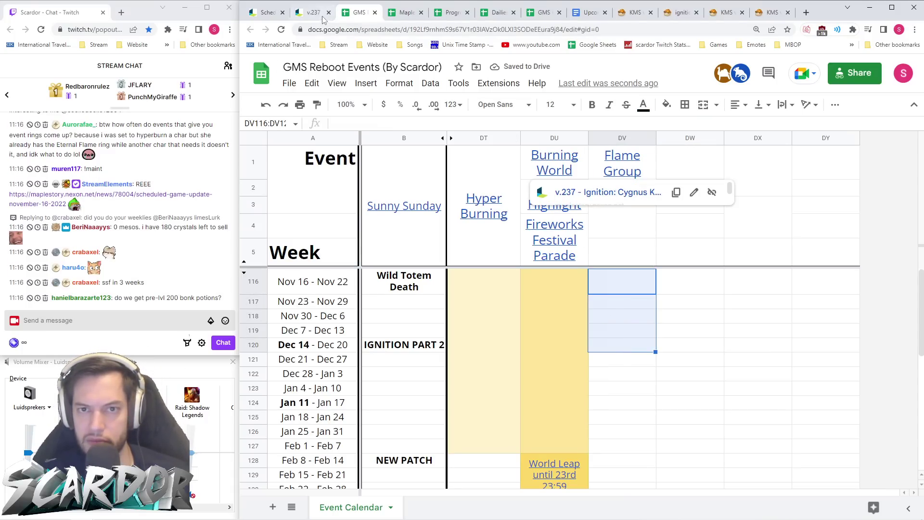
{"action": "left_click", "coordinate": [602, 190]}
{"action": "left_click", "coordinate": [360, 13]}
- Outline the Nov 16 – Dec 13 weeks (DV116:DV119) with a border and golden yellow fill
{"action": "left_click_drag", "start_coordinate": [621, 330], "coordinate": [622, 285]}
{"action": "left_click", "coordinate": [685, 105]}
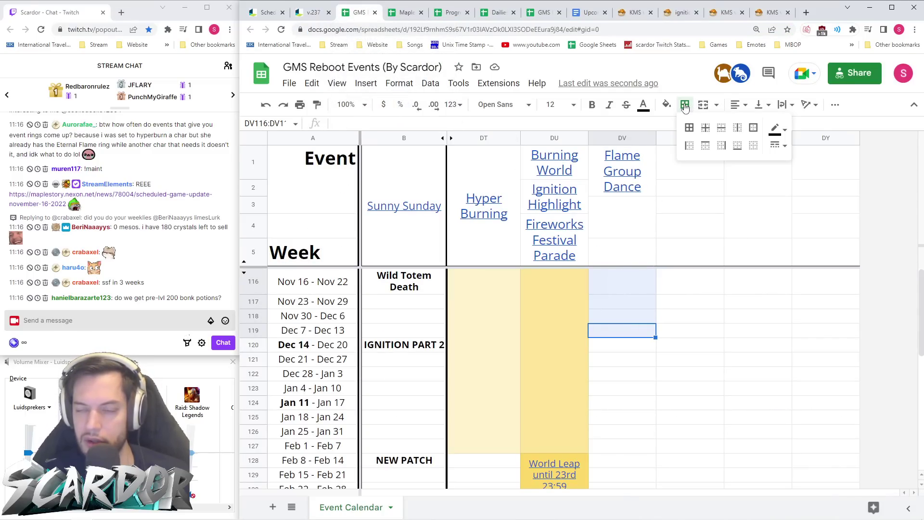
{"action": "left_click", "coordinate": [738, 127]}
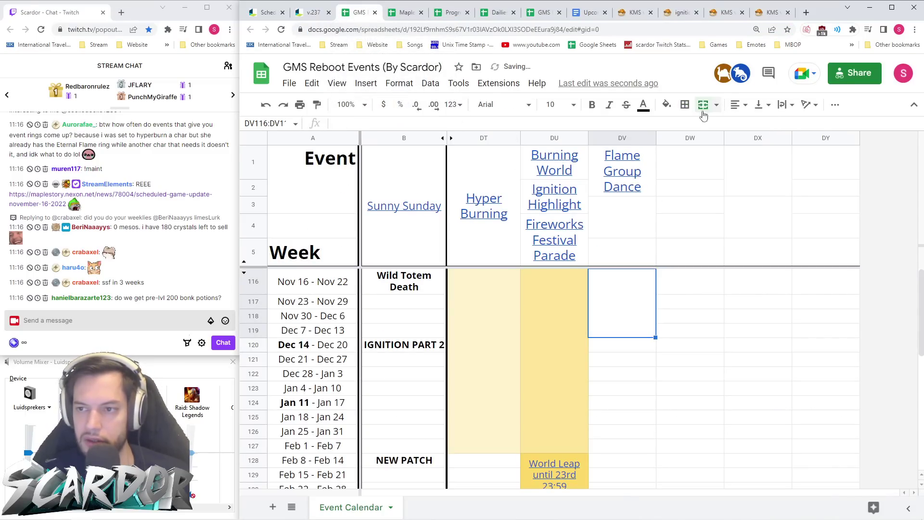
{"action": "left_click", "coordinate": [667, 105]}
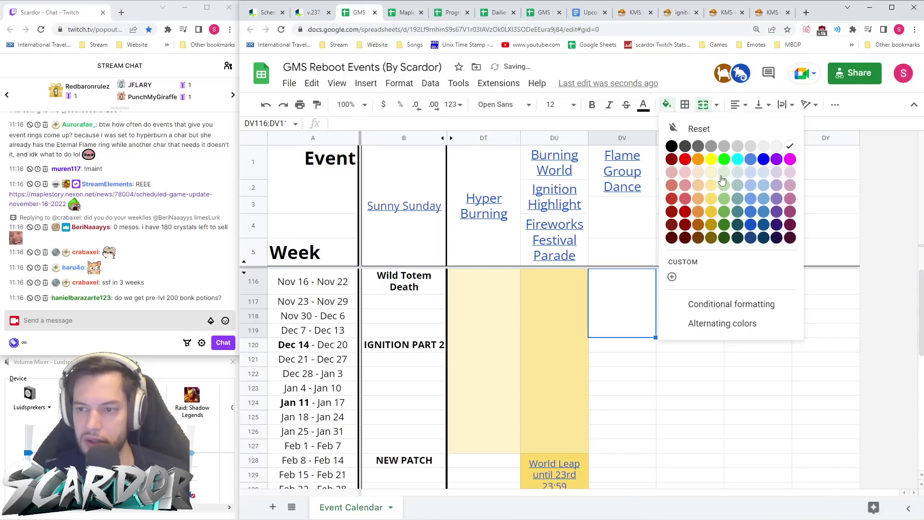
{"action": "left_click", "coordinate": [711, 212]}
{"action": "left_click", "coordinate": [694, 327]}
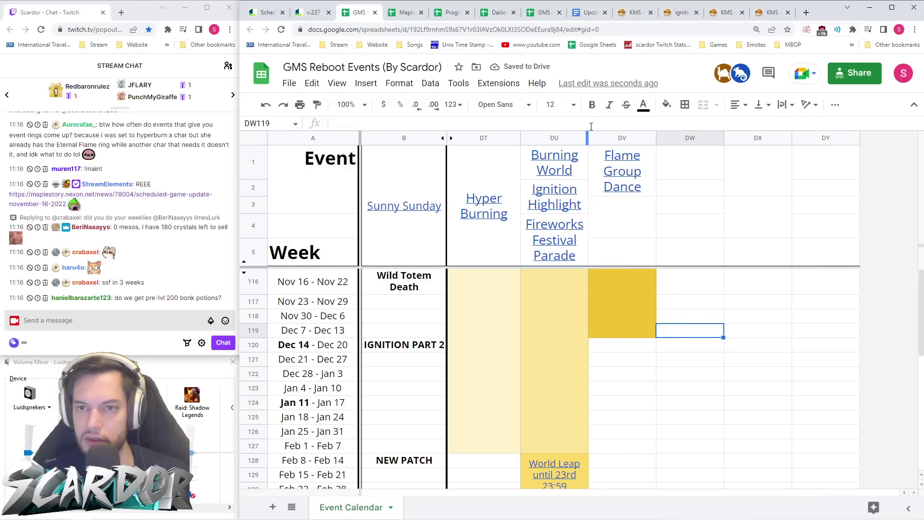
- Merge DV1:DV5 into one tall Flame Group Dance header cell
{"action": "left_click_drag", "start_coordinate": [631, 251], "coordinate": [632, 171]}
{"action": "left_click", "coordinate": [704, 104]}
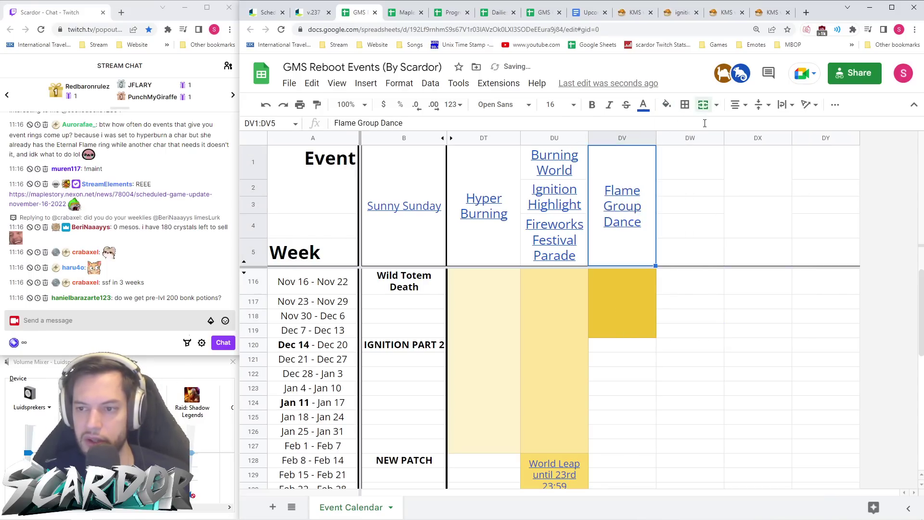
{"action": "left_click", "coordinate": [679, 213]}
- Append '(Kill monsters near your lvl)' to the header, wrapping it onto a new line
{"action": "left_click", "coordinate": [651, 241]}
{"action": "left_click", "coordinate": [444, 122]}
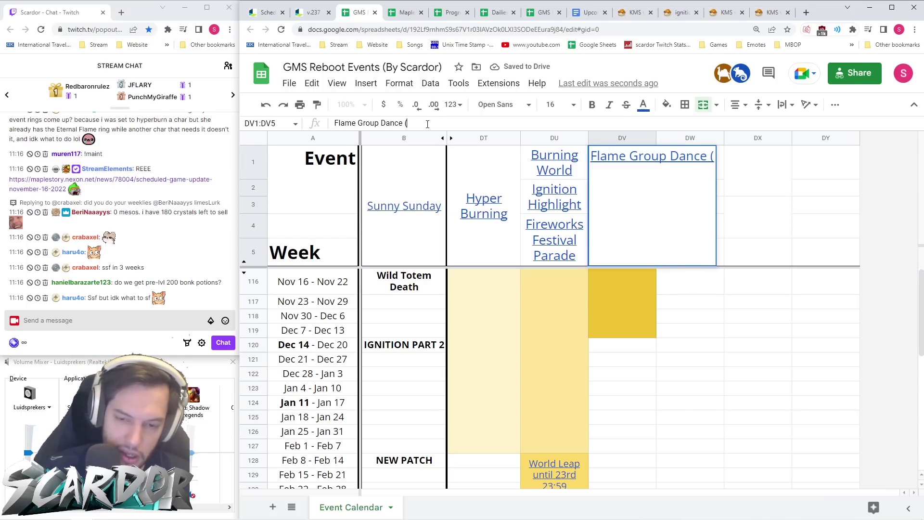
{"action": "type", "text": "(Kill monsters near your lv"}
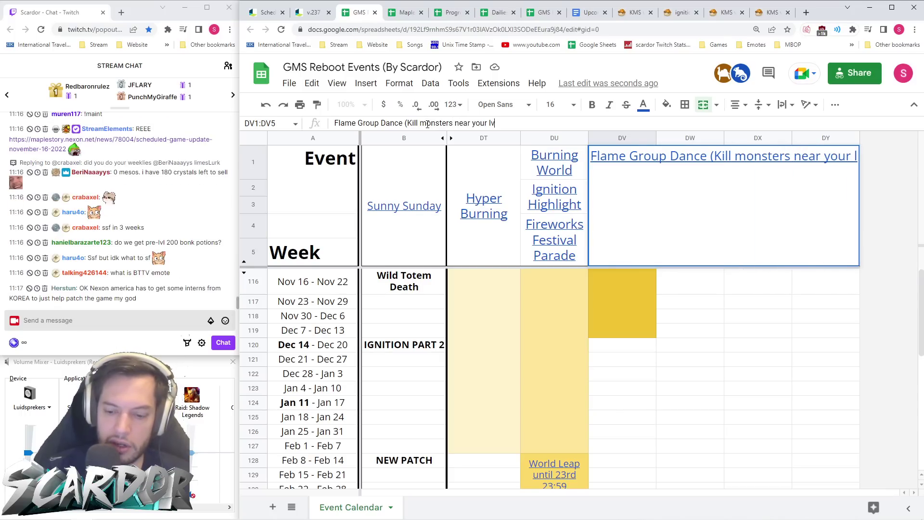
{"action": "type", "text": "l)"}
{"action": "key", "text": "Return"}
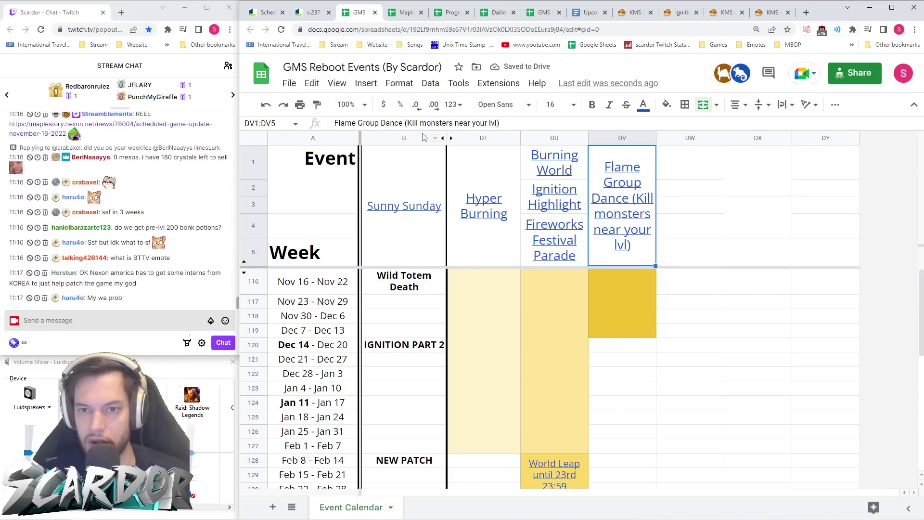
{"action": "left_click", "coordinate": [406, 124]}
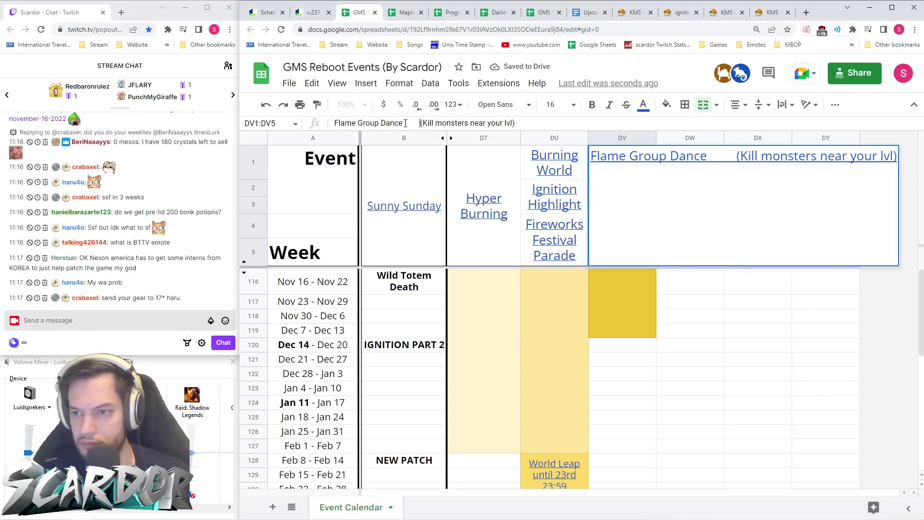
{"action": "key", "text": "Return"}
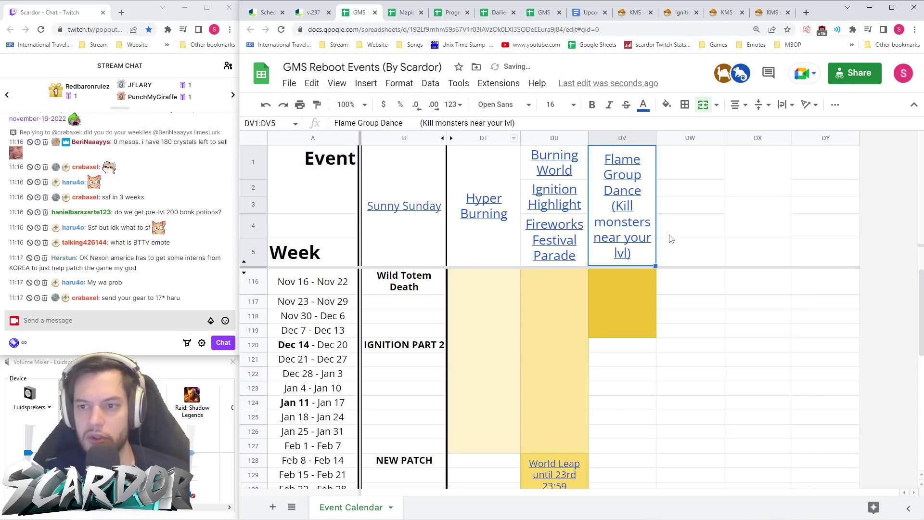
- Merge the Dec 14 – Feb 28 weeks in column DV into one pale grey cell
{"action": "left_click_drag", "start_coordinate": [621, 344], "coordinate": [637, 422]}
{"action": "scroll", "coordinate": [626, 356], "scroll_direction": "down", "scroll_amount": 1}
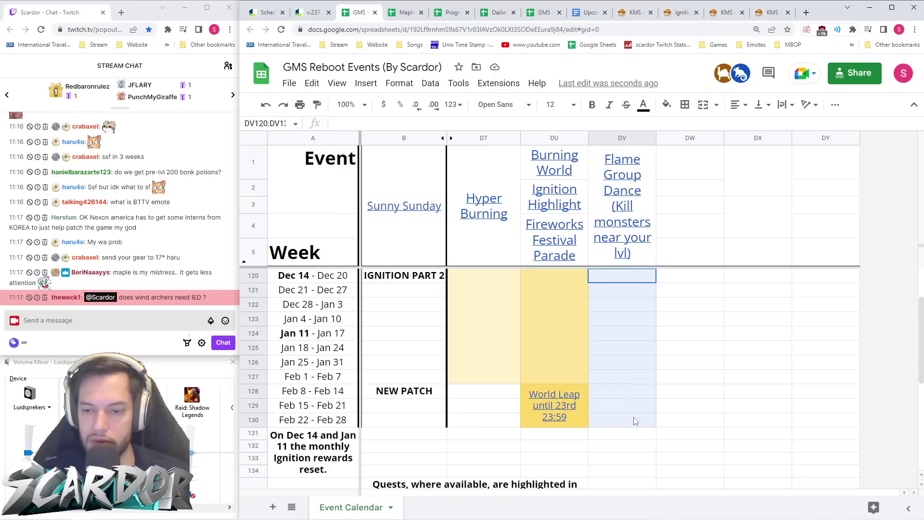
{"action": "left_click", "coordinate": [704, 104]}
{"action": "scroll", "coordinate": [646, 331], "scroll_direction": "up", "scroll_amount": 1}
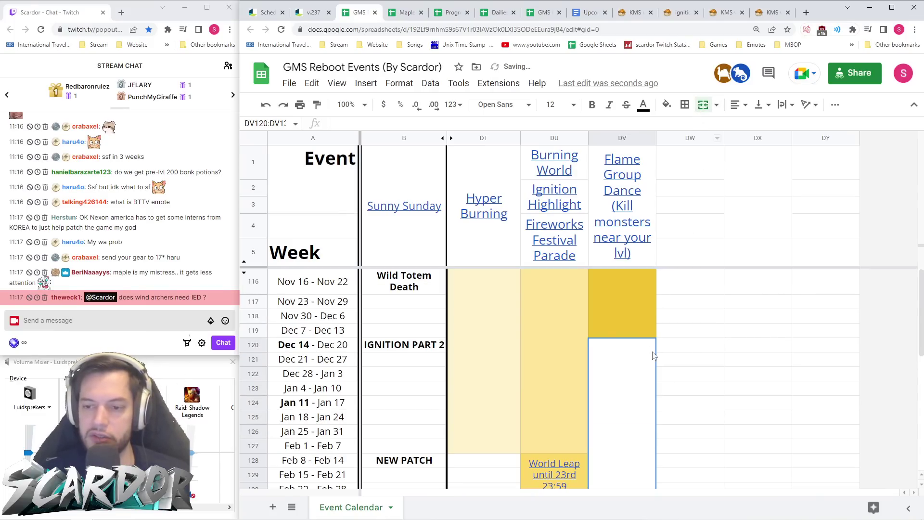
{"action": "left_click", "coordinate": [667, 105]}
{"action": "left_click", "coordinate": [749, 183]}
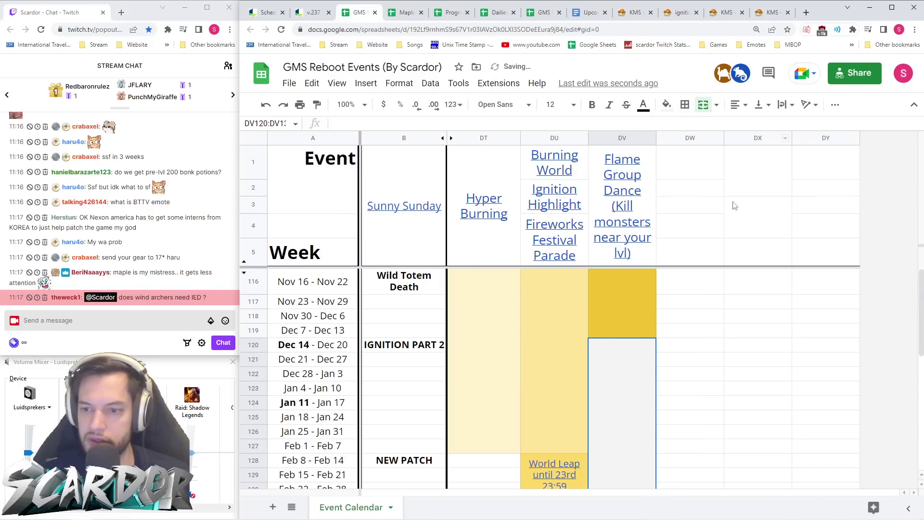
{"action": "left_click", "coordinate": [254, 344]}
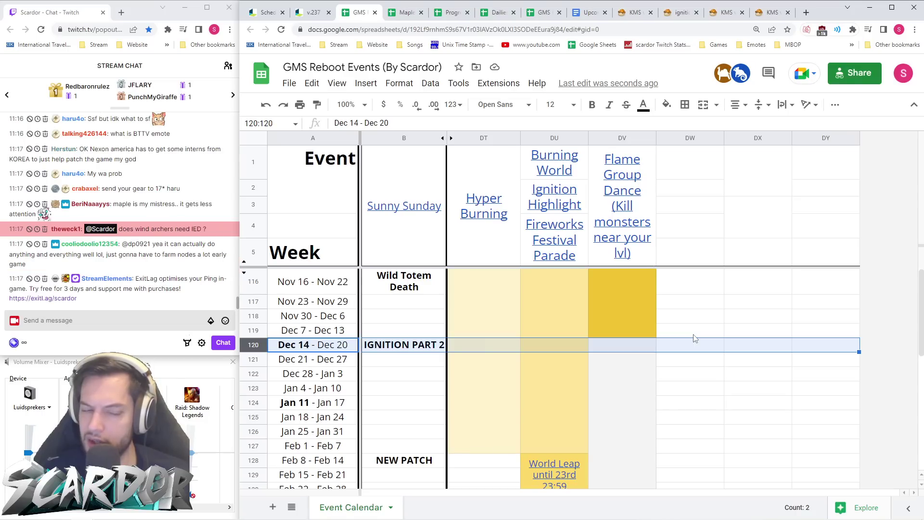
- Widen column DV and make columns DU and DV the same width
{"action": "mouse_move", "coordinate": [657, 139]}
{"action": "left_mouse_down"}
{"action": "mouse_move", "coordinate": [670, 139]}
{"action": "mouse_move", "coordinate": [654, 138]}
{"action": "left_mouse_up"}
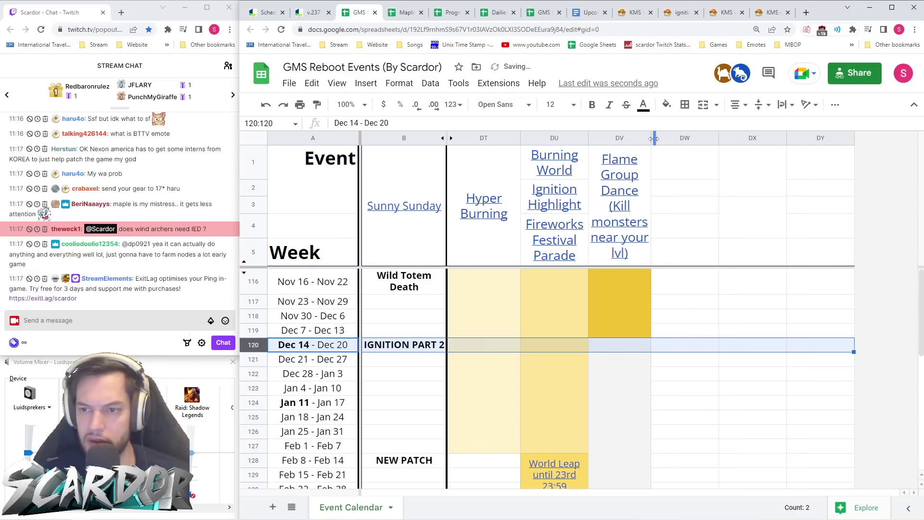
{"action": "left_click", "coordinate": [563, 138]}
{"action": "left_click", "coordinate": [597, 140]}
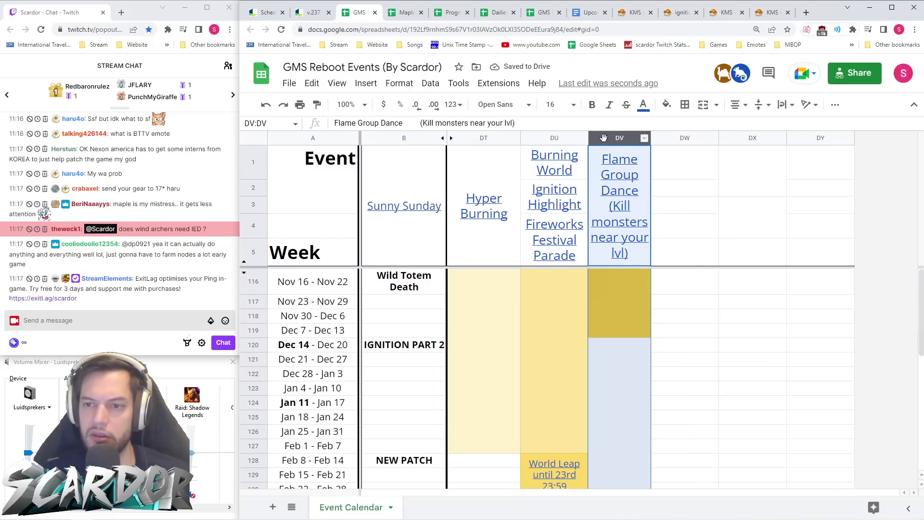
{"action": "left_click", "coordinate": [573, 141], "text": "shift"}
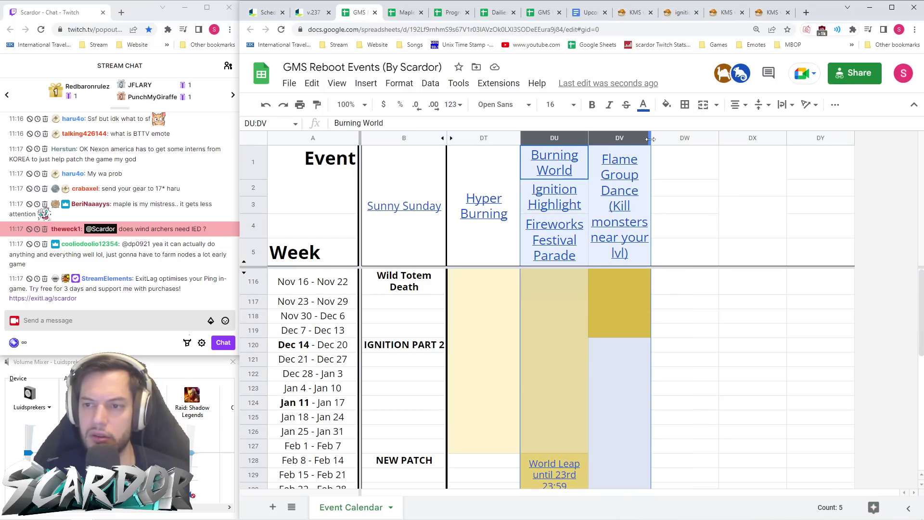
{"action": "left_click_drag", "start_coordinate": [650, 139], "coordinate": [659, 140]}
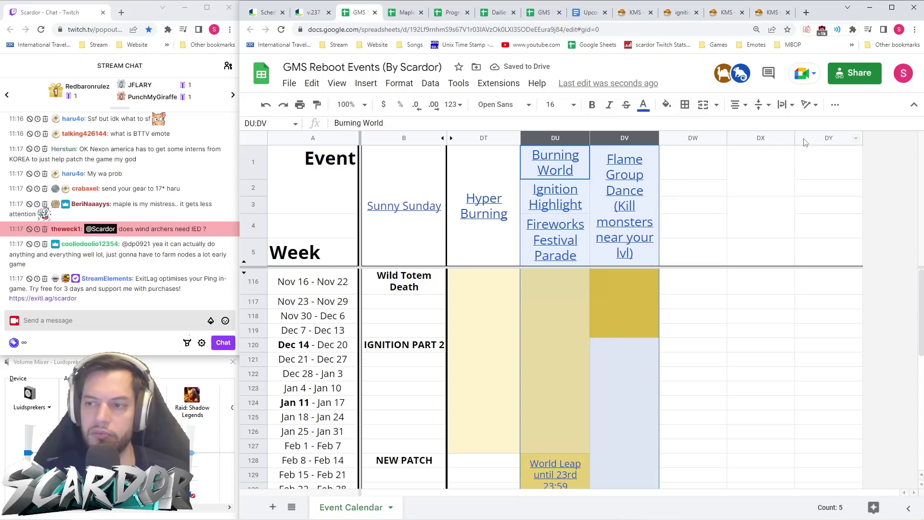
- Widen columns DU through DY equally, then switch to the Orange Mushroom KMS page
{"action": "left_click_drag", "start_coordinate": [558, 140], "coordinate": [806, 139]}
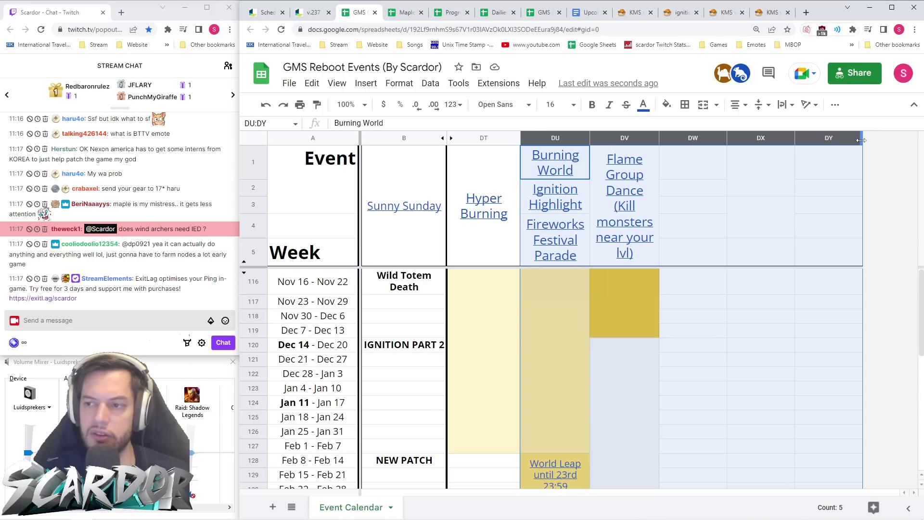
{"action": "left_click_drag", "start_coordinate": [861, 140], "coordinate": [872, 139]}
{"action": "left_click", "coordinate": [765, 176]}
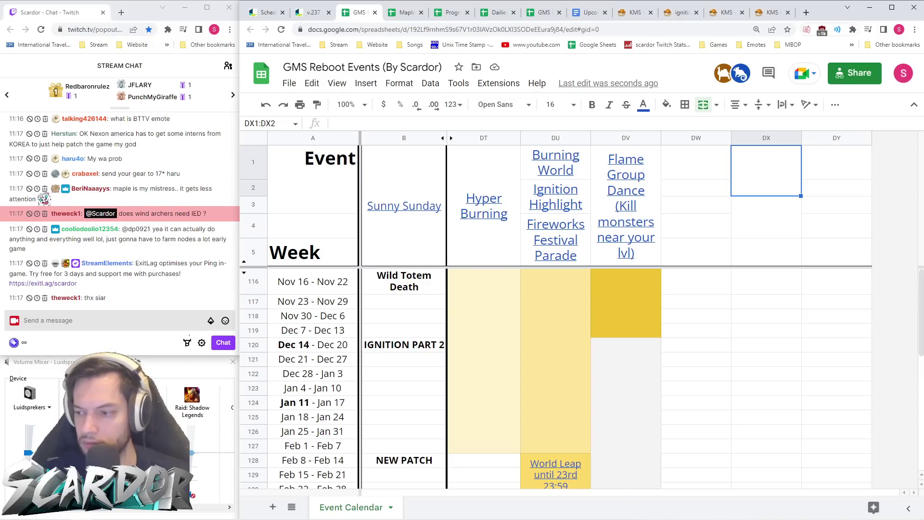
{"action": "left_click", "coordinate": [680, 291]}
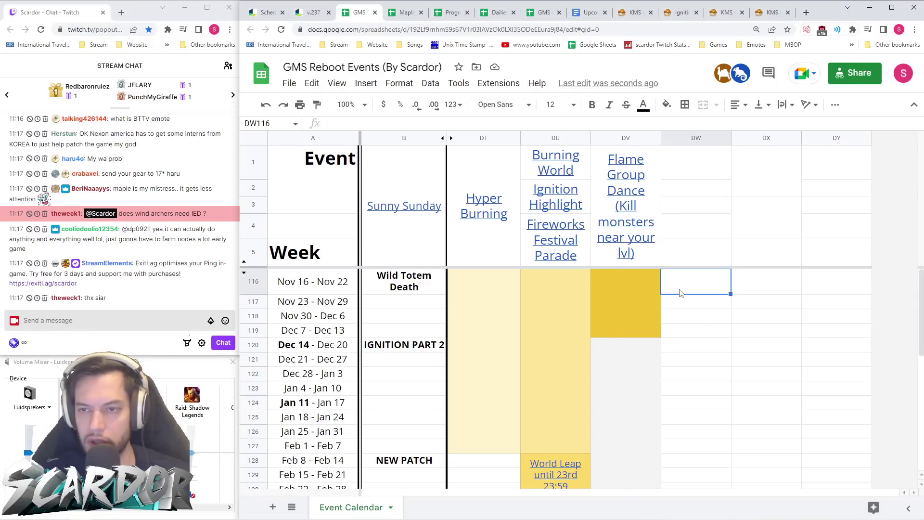
{"action": "left_click", "coordinate": [634, 12]}
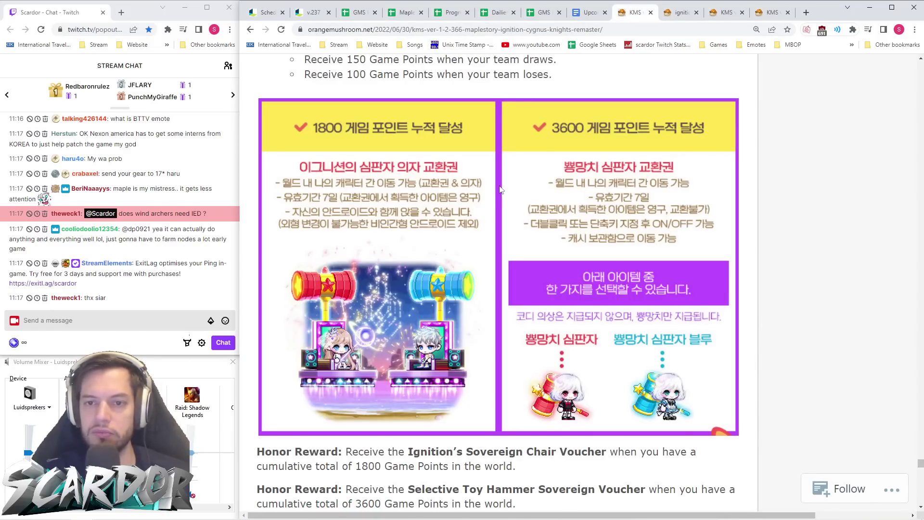
- Glance at the v.237 patch notes, then return to the KMS Ignition article
{"action": "scroll", "coordinate": [498, 186], "scroll_direction": "up", "scroll_amount": 10}
{"action": "left_click", "coordinate": [311, 13]}
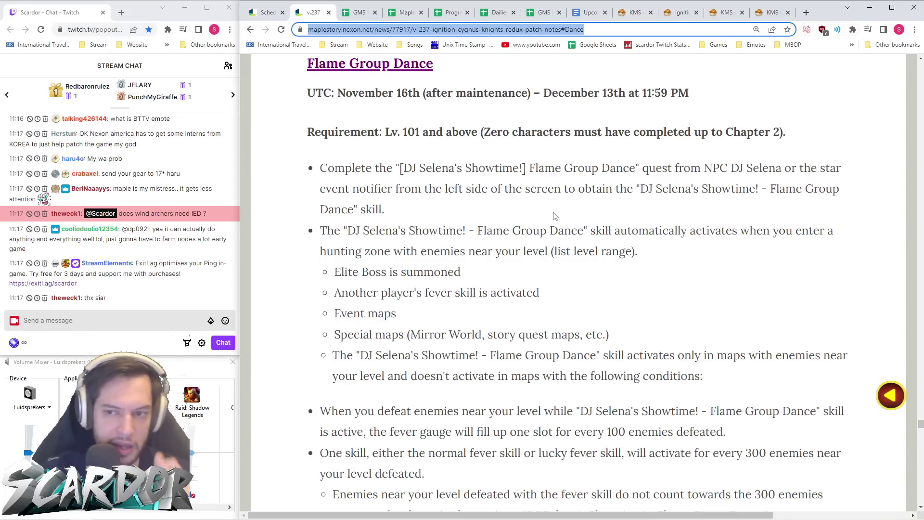
{"action": "scroll", "coordinate": [557, 223], "scroll_direction": "down", "scroll_amount": 1}
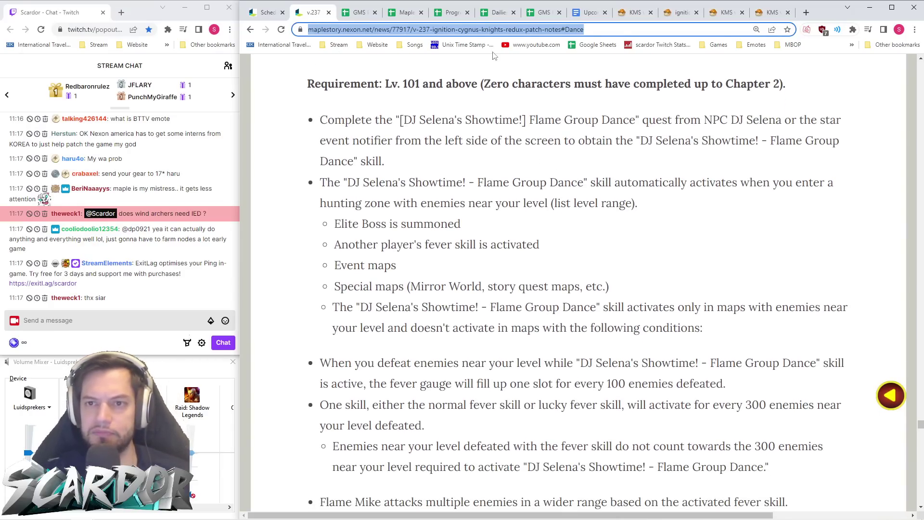
{"action": "left_click", "coordinate": [635, 12]}
- Read through the KMS Ignition article's rewards, then view the fireworks festival UI image
{"action": "scroll", "coordinate": [616, 230], "scroll_direction": "up", "scroll_amount": 5}
{"action": "scroll", "coordinate": [615, 230], "scroll_direction": "down", "scroll_amount": 15}
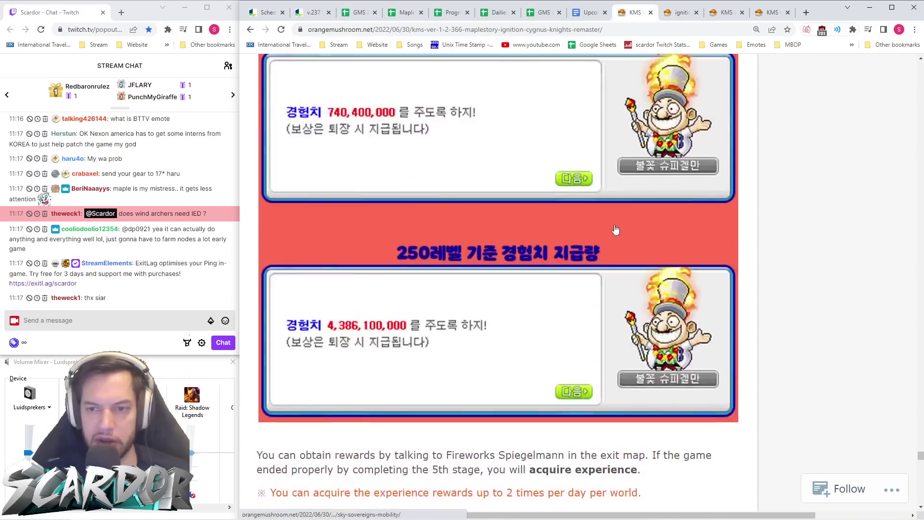
{"action": "scroll", "coordinate": [614, 230], "scroll_direction": "up", "scroll_amount": 10}
{"action": "scroll", "coordinate": [614, 230], "scroll_direction": "down", "scroll_amount": 20}
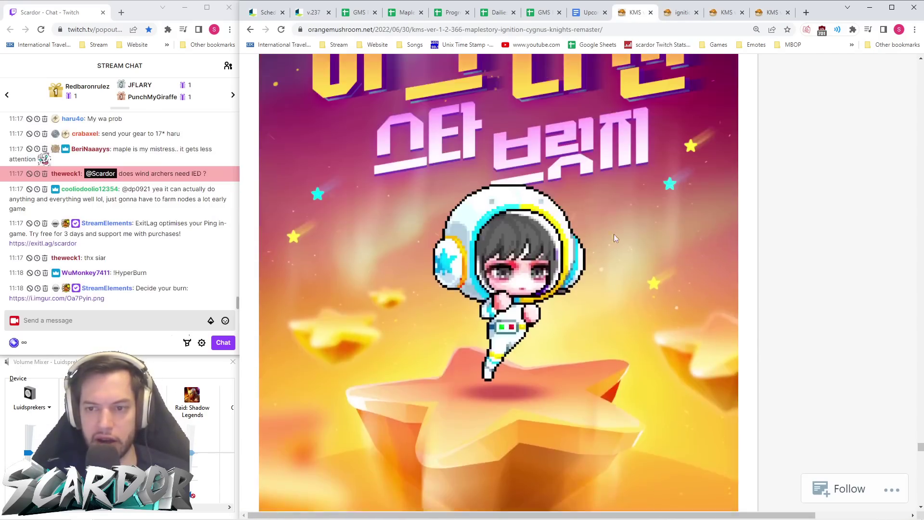
{"action": "scroll", "coordinate": [532, 182], "scroll_direction": "up", "scroll_amount": 10}
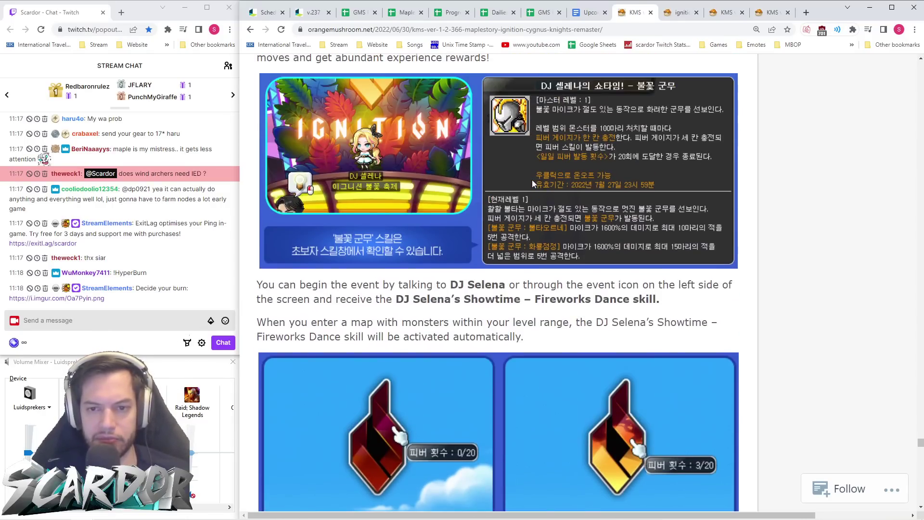
{"action": "scroll", "coordinate": [508, 126], "scroll_direction": "down", "scroll_amount": 10}
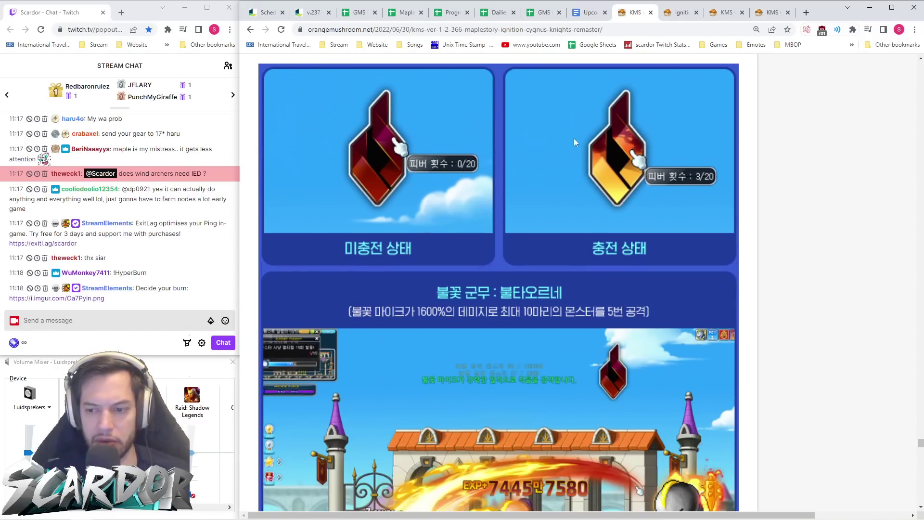
{"action": "scroll", "coordinate": [680, 323], "scroll_direction": "down", "scroll_amount": 10}
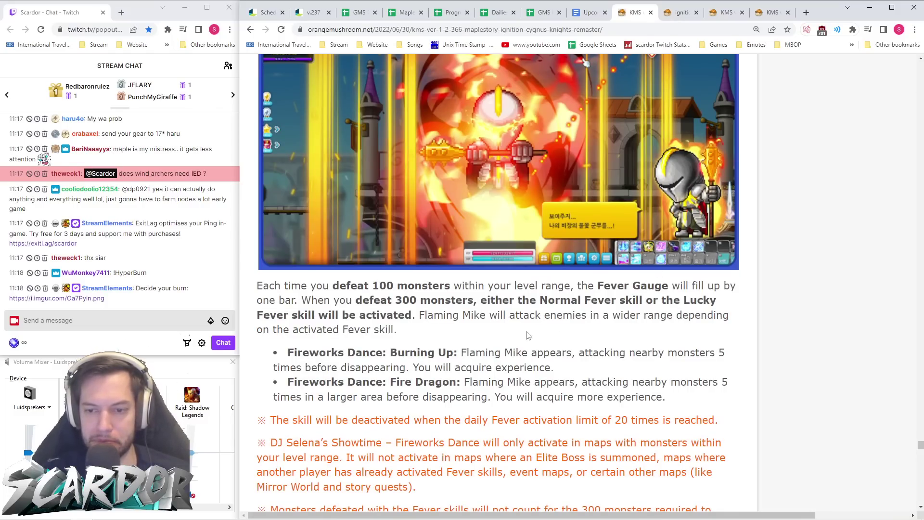
{"action": "scroll", "coordinate": [558, 372], "scroll_direction": "up", "scroll_amount": 9}
{"action": "scroll", "coordinate": [558, 371], "scroll_direction": "down", "scroll_amount": 10}
{"action": "scroll", "coordinate": [513, 283], "scroll_direction": "up", "scroll_amount": 5}
{"action": "scroll", "coordinate": [522, 305], "scroll_direction": "down", "scroll_amount": 7}
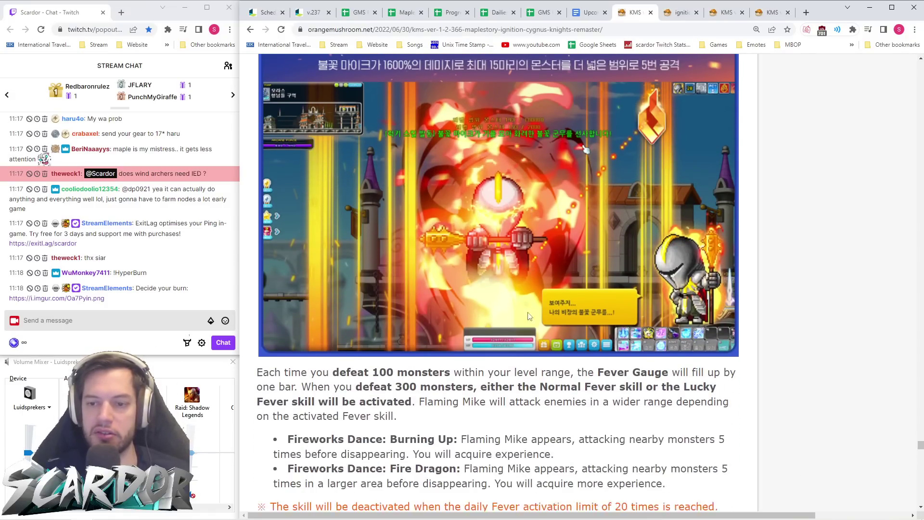
{"action": "scroll", "coordinate": [524, 305], "scroll_direction": "up", "scroll_amount": 14}
{"action": "scroll", "coordinate": [524, 306], "scroll_direction": "up", "scroll_amount": 10}
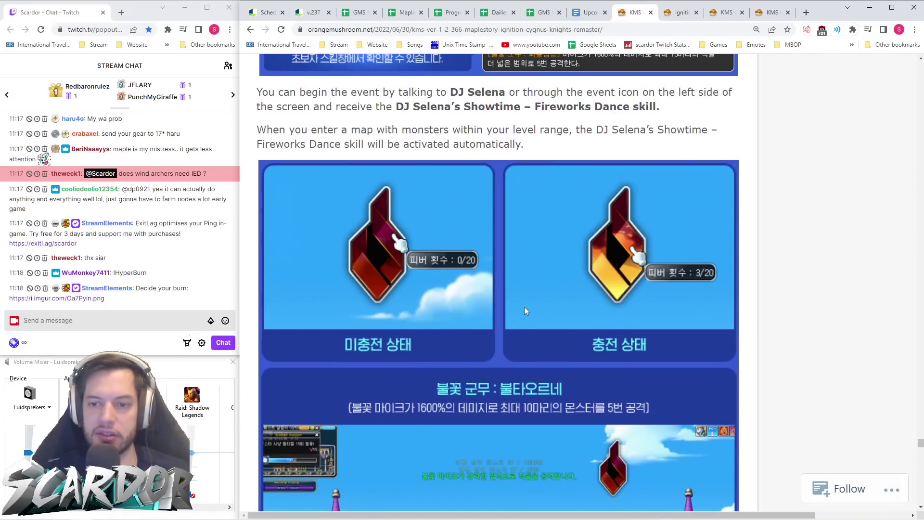
{"action": "scroll", "coordinate": [524, 308], "scroll_direction": "down", "scroll_amount": 4}
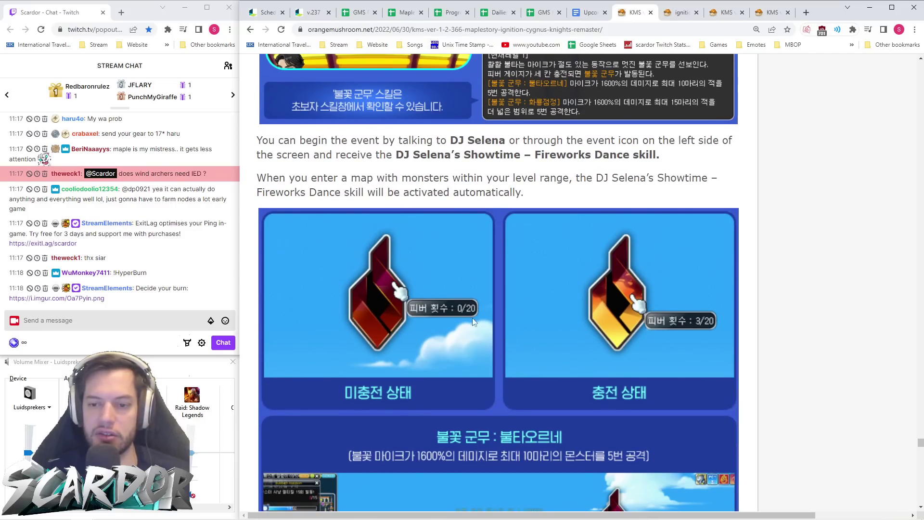
{"action": "scroll", "coordinate": [525, 312], "scroll_direction": "up", "scroll_amount": 7}
{"action": "scroll", "coordinate": [498, 316], "scroll_direction": "down", "scroll_amount": 3}
{"action": "scroll", "coordinate": [499, 319], "scroll_direction": "down", "scroll_amount": 1}
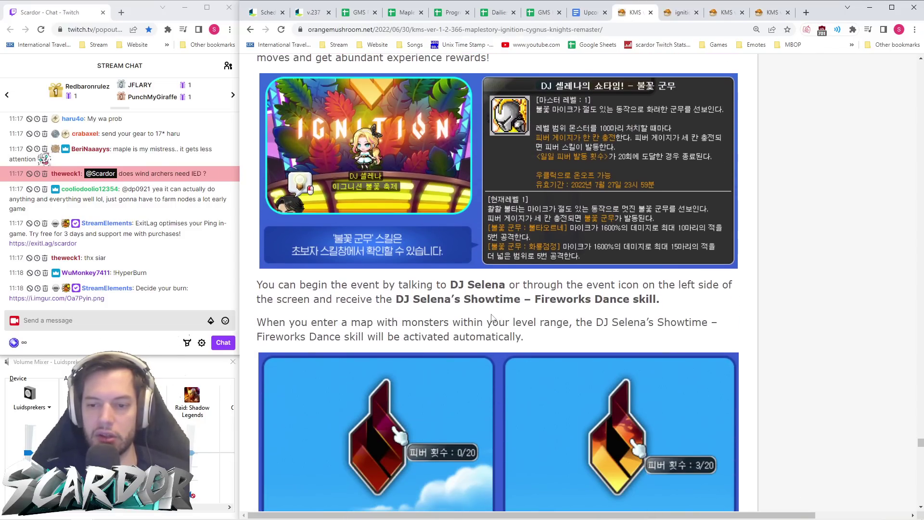
{"action": "scroll", "coordinate": [492, 318], "scroll_direction": "down", "scroll_amount": 20}
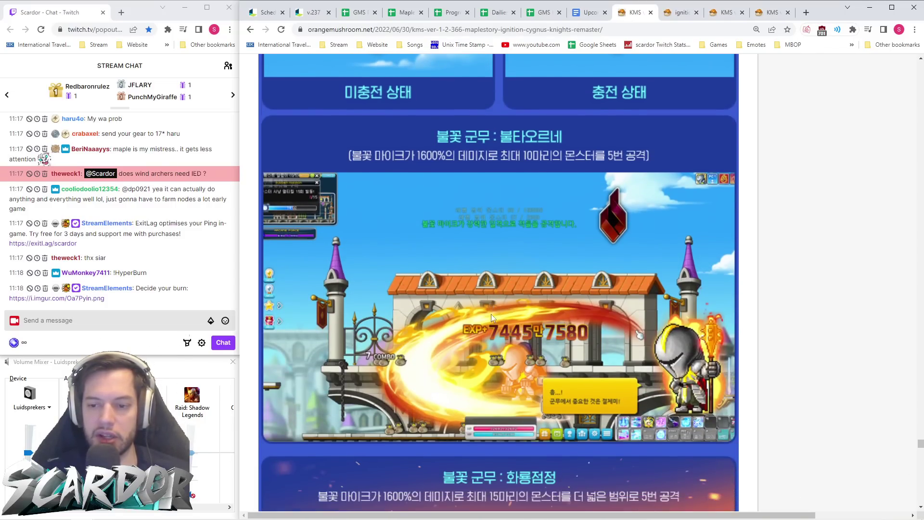
{"action": "scroll", "coordinate": [491, 315], "scroll_direction": "down", "scroll_amount": 9}
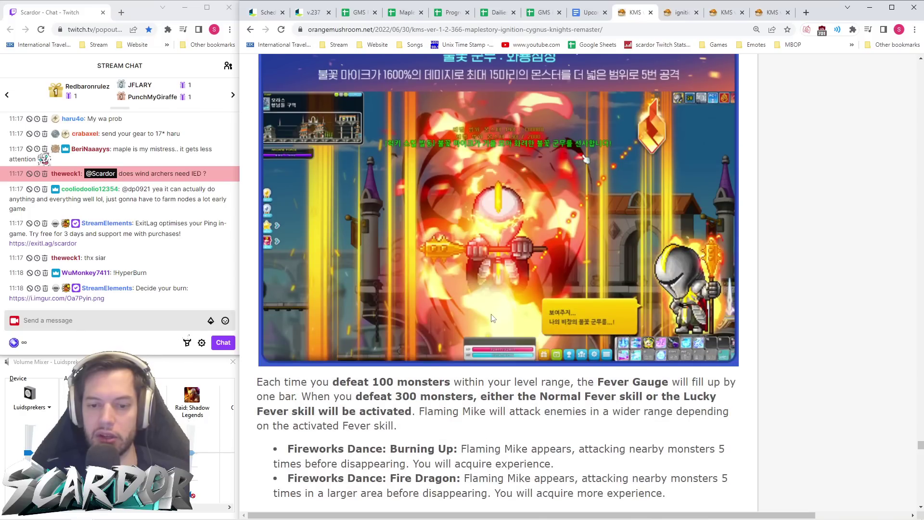
{"action": "scroll", "coordinate": [493, 319], "scroll_direction": "down", "scroll_amount": 3}
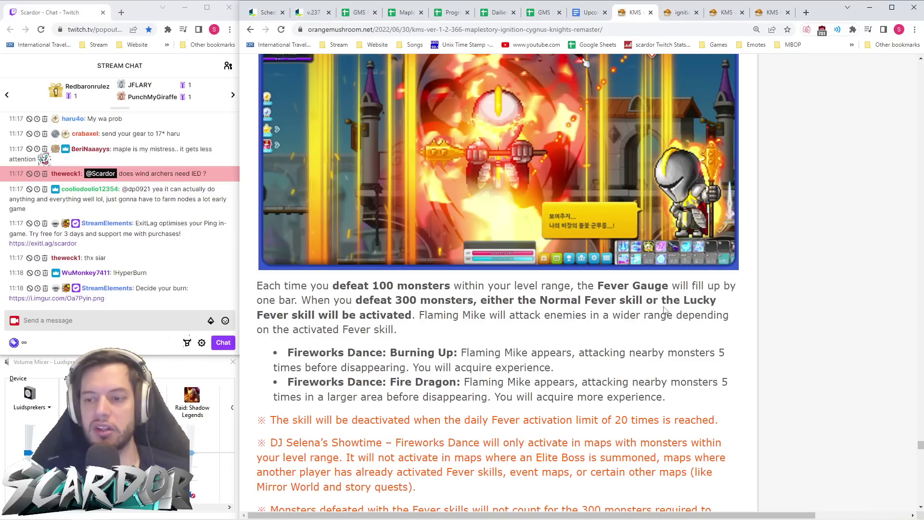
{"action": "scroll", "coordinate": [402, 328], "scroll_direction": "down", "scroll_amount": 10}
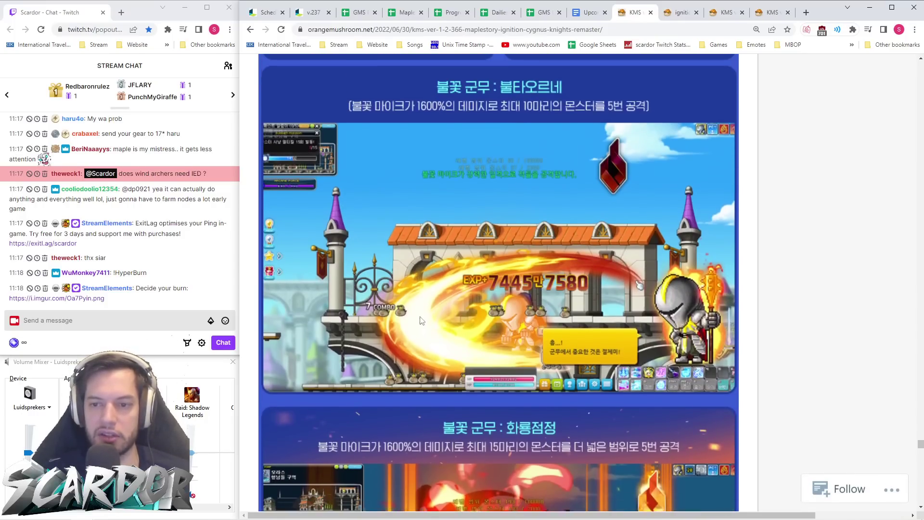
{"action": "scroll", "coordinate": [533, 266], "scroll_direction": "down", "scroll_amount": 10}
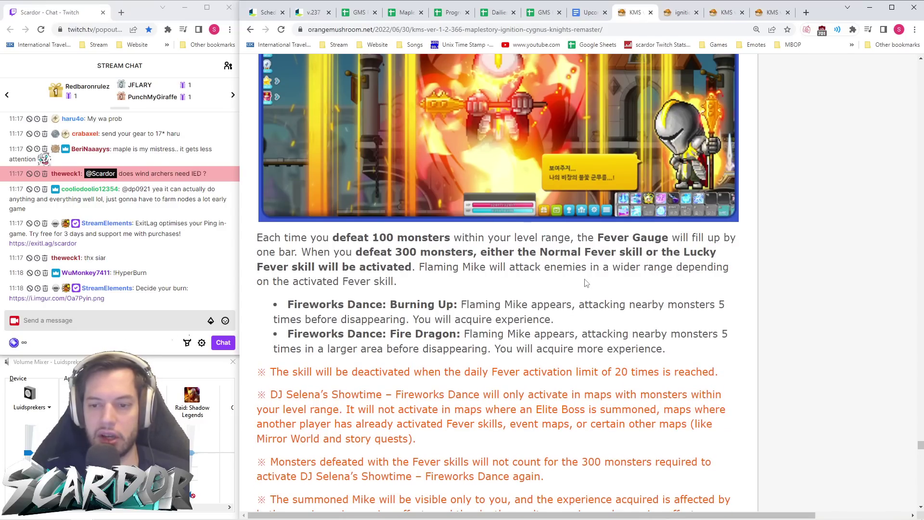
{"action": "scroll", "coordinate": [587, 283], "scroll_direction": "down", "scroll_amount": 1}
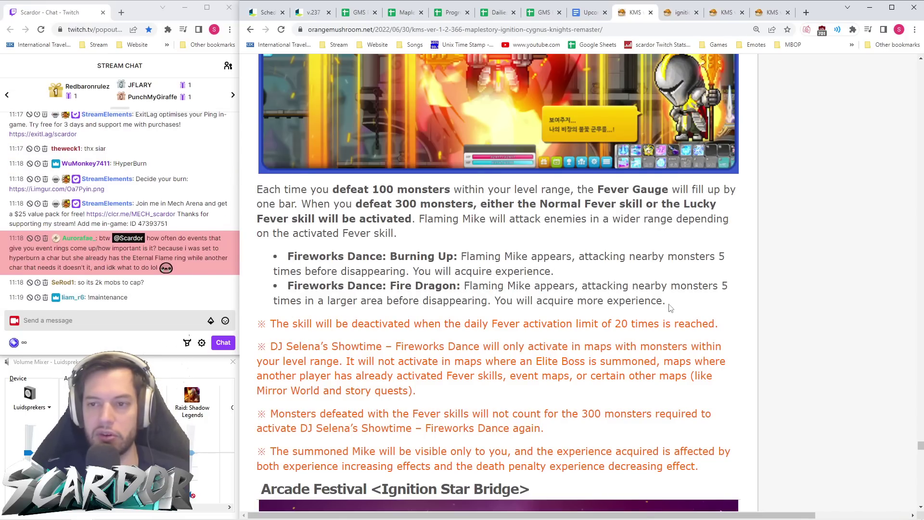
{"action": "scroll", "coordinate": [667, 303], "scroll_direction": "up", "scroll_amount": 4}
{"action": "scroll", "coordinate": [667, 303], "scroll_direction": "down", "scroll_amount": 5}
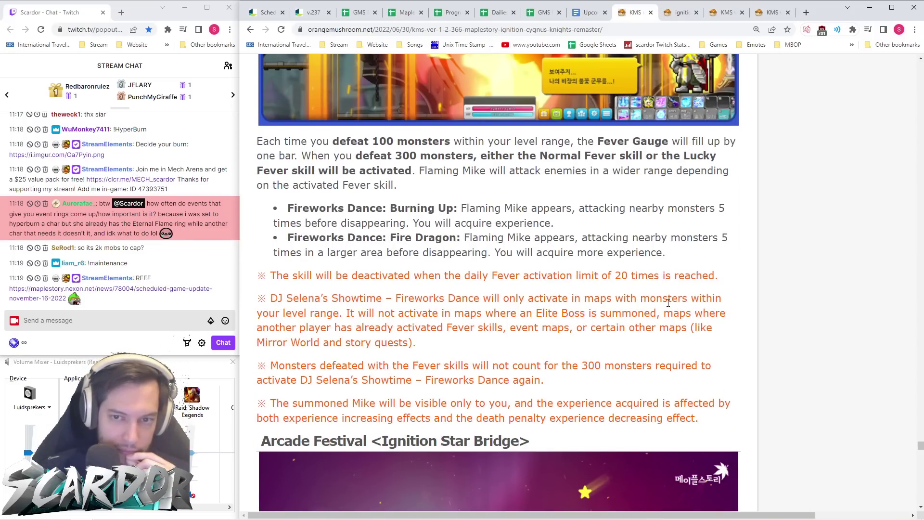
{"action": "scroll", "coordinate": [669, 303], "scroll_direction": "up", "scroll_amount": 5}
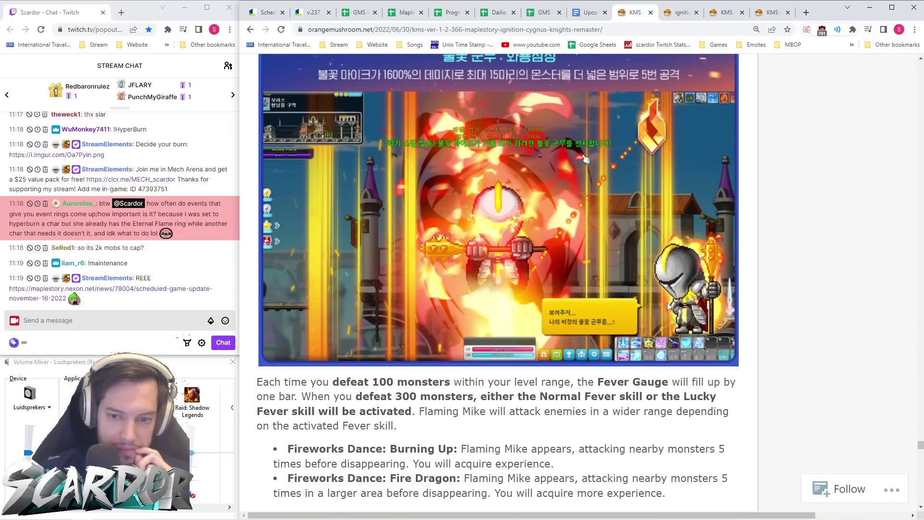
{"action": "scroll", "coordinate": [668, 303], "scroll_direction": "up", "scroll_amount": 14}
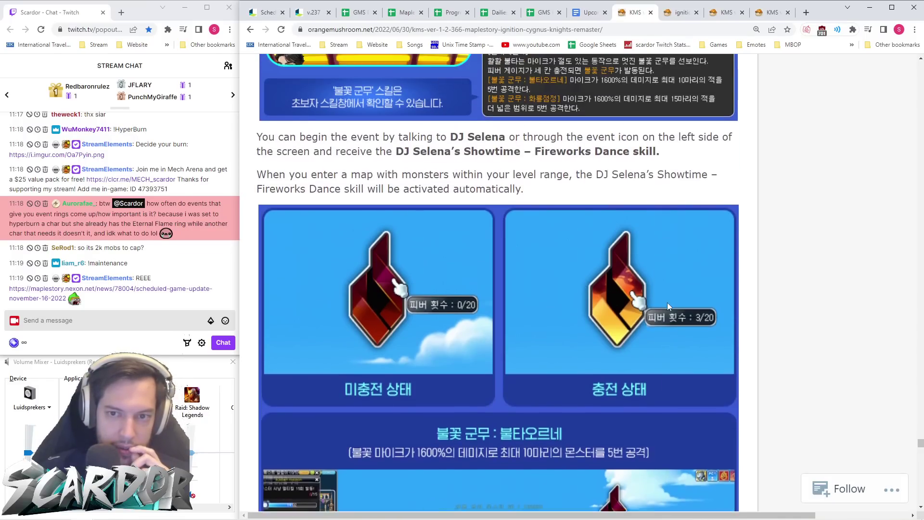
{"action": "scroll", "coordinate": [667, 302], "scroll_direction": "down", "scroll_amount": 9}
{"action": "scroll", "coordinate": [668, 307], "scroll_direction": "down", "scroll_amount": 10}
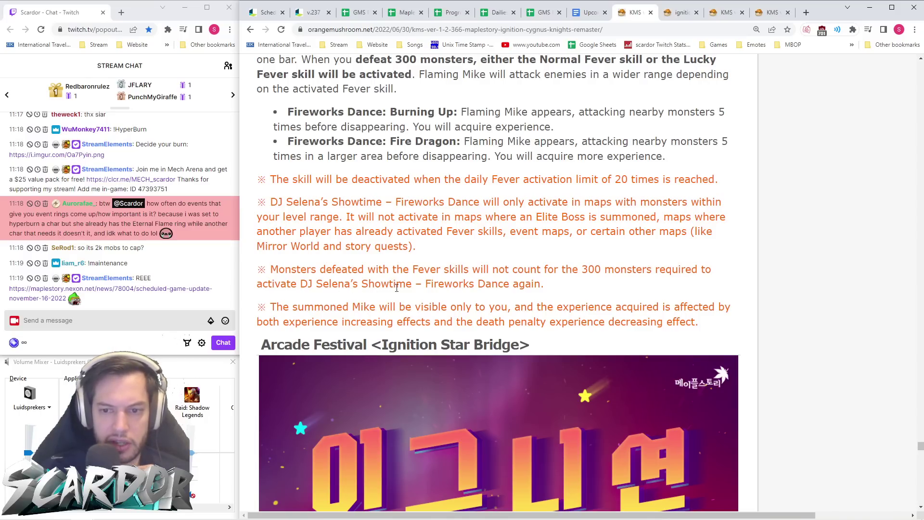
{"action": "scroll", "coordinate": [559, 286], "scroll_direction": "up", "scroll_amount": 6}
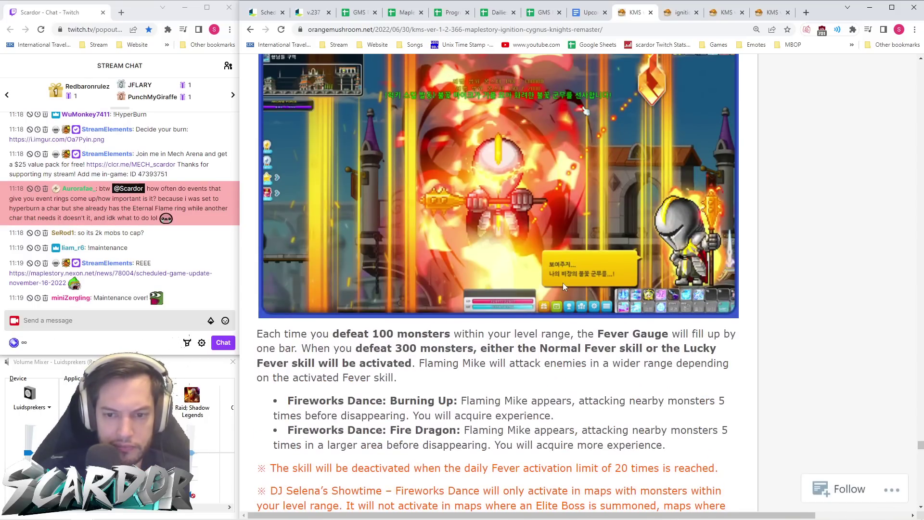
{"action": "scroll", "coordinate": [565, 286], "scroll_direction": "up", "scroll_amount": 12}
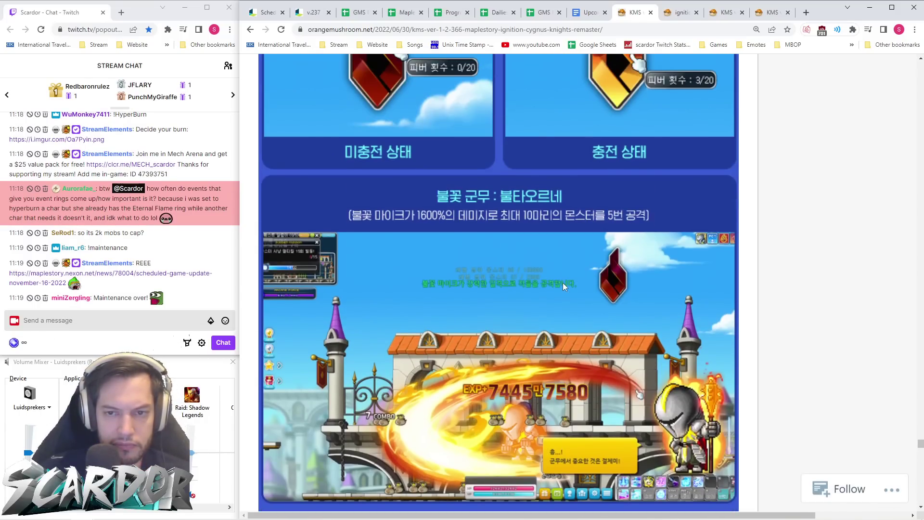
{"action": "scroll", "coordinate": [564, 287], "scroll_direction": "up", "scroll_amount": 4}
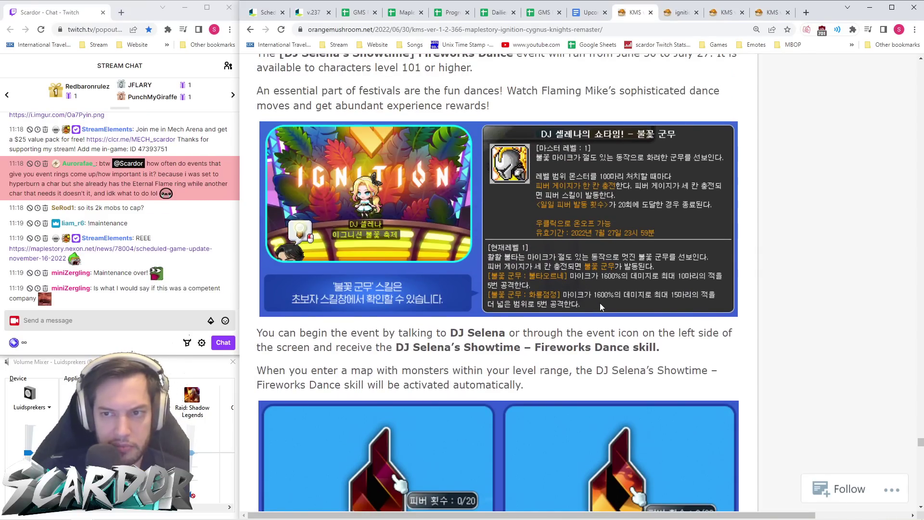
{"action": "scroll", "coordinate": [600, 302], "scroll_direction": "up", "scroll_amount": 4}
{"action": "scroll", "coordinate": [600, 303], "scroll_direction": "up", "scroll_amount": 12}
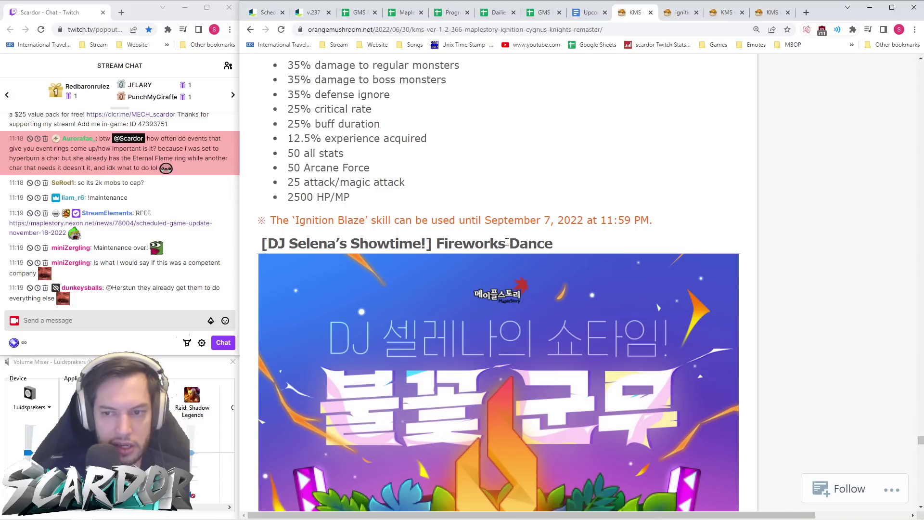
{"action": "scroll", "coordinate": [536, 248], "scroll_direction": "down", "scroll_amount": 15}
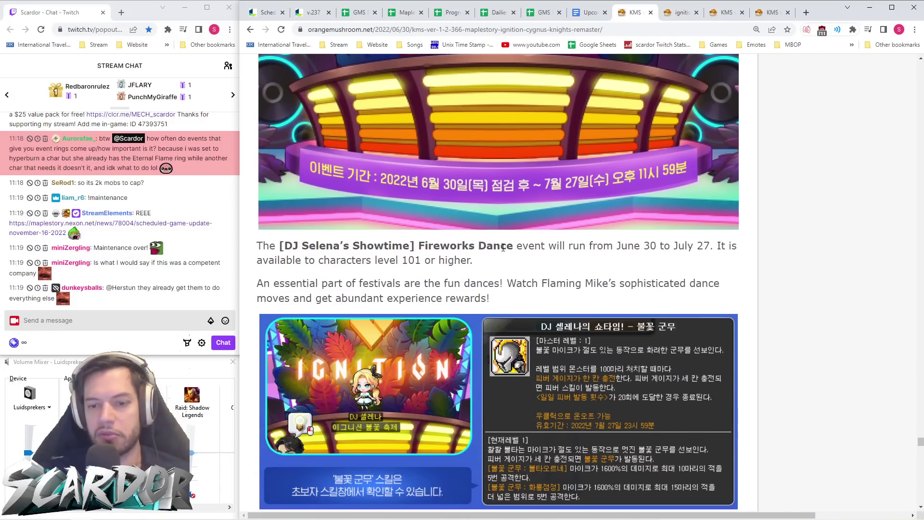
{"action": "scroll", "coordinate": [505, 250], "scroll_direction": "down", "scroll_amount": 20}
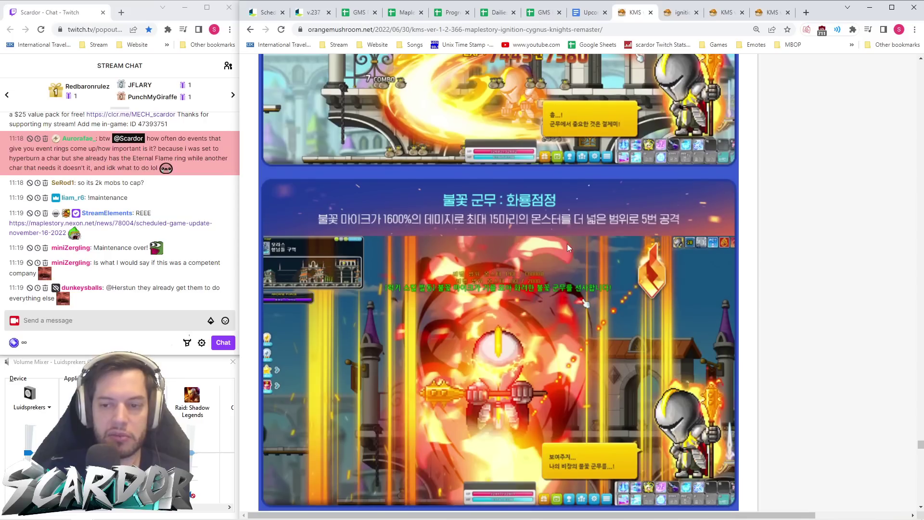
{"action": "scroll", "coordinate": [582, 259], "scroll_direction": "down", "scroll_amount": 6}
{"action": "scroll", "coordinate": [552, 257], "scroll_direction": "down", "scroll_amount": 1}
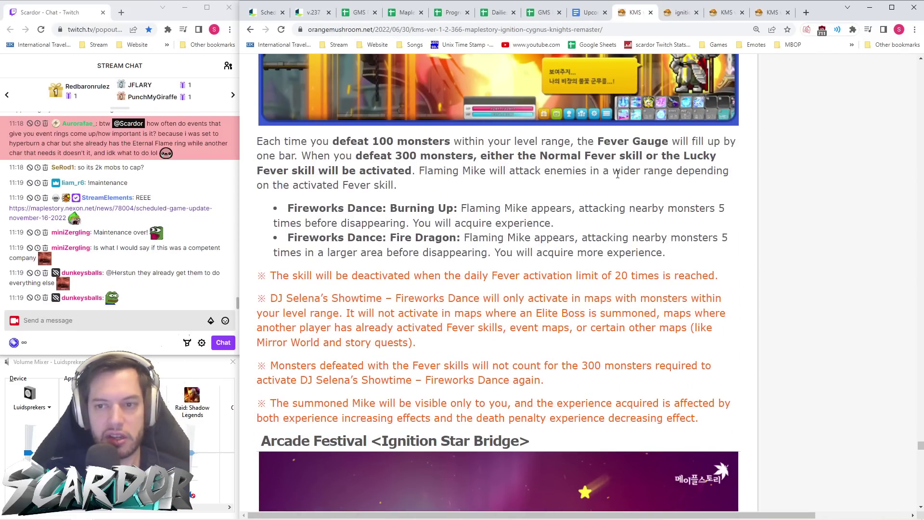
{"action": "scroll", "coordinate": [614, 185], "scroll_direction": "down", "scroll_amount": 3}
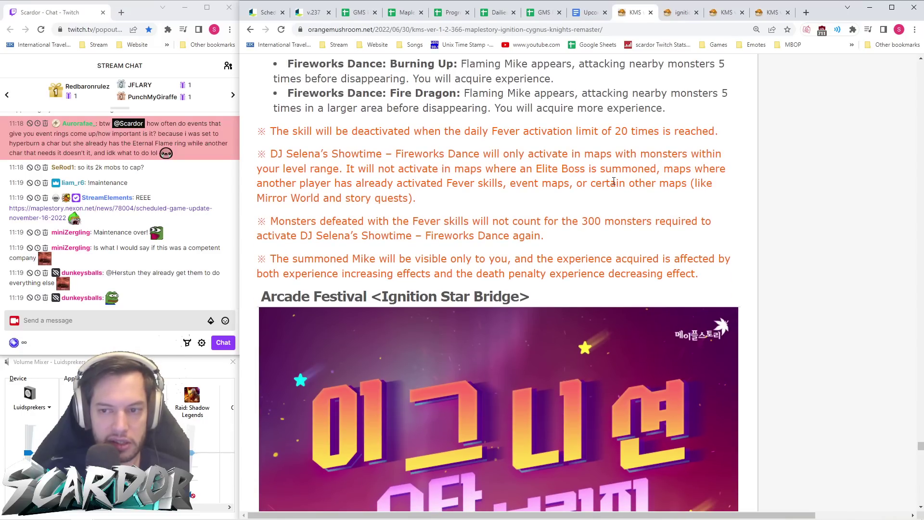
{"action": "scroll", "coordinate": [613, 182], "scroll_direction": "up", "scroll_amount": 15}
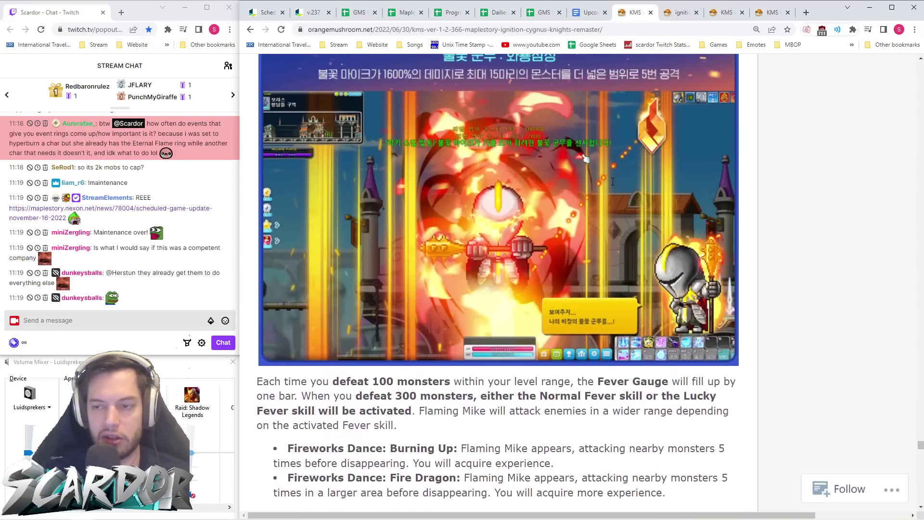
{"action": "scroll", "coordinate": [614, 187], "scroll_direction": "down", "scroll_amount": 6}
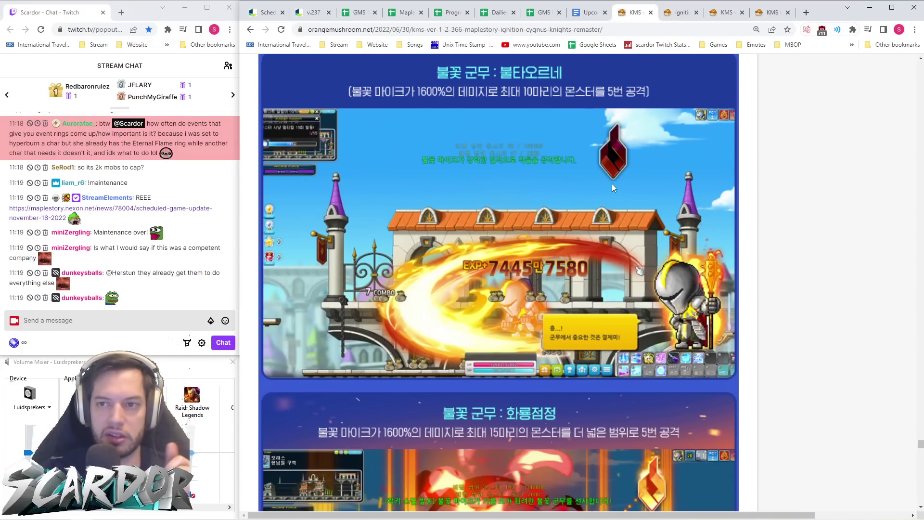
{"action": "left_click", "coordinate": [678, 13]}
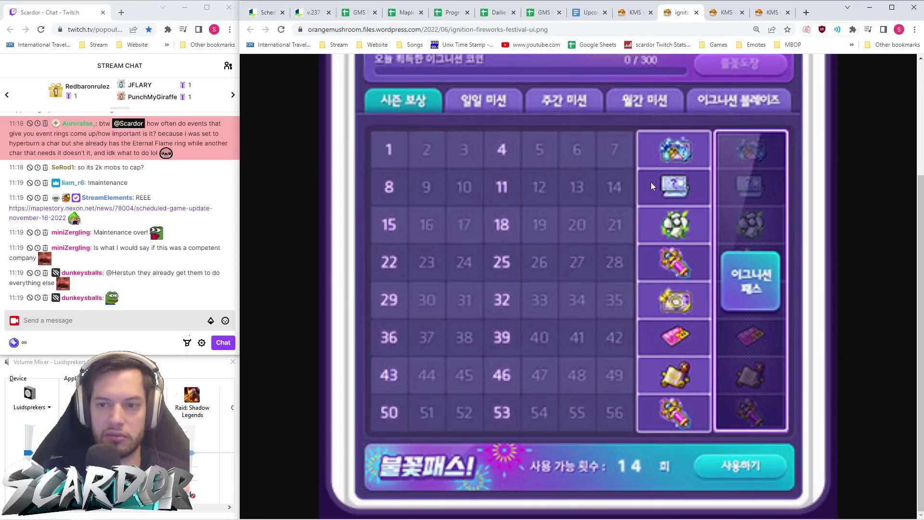
{"action": "scroll", "coordinate": [653, 172], "scroll_direction": "up", "scroll_amount": 1}
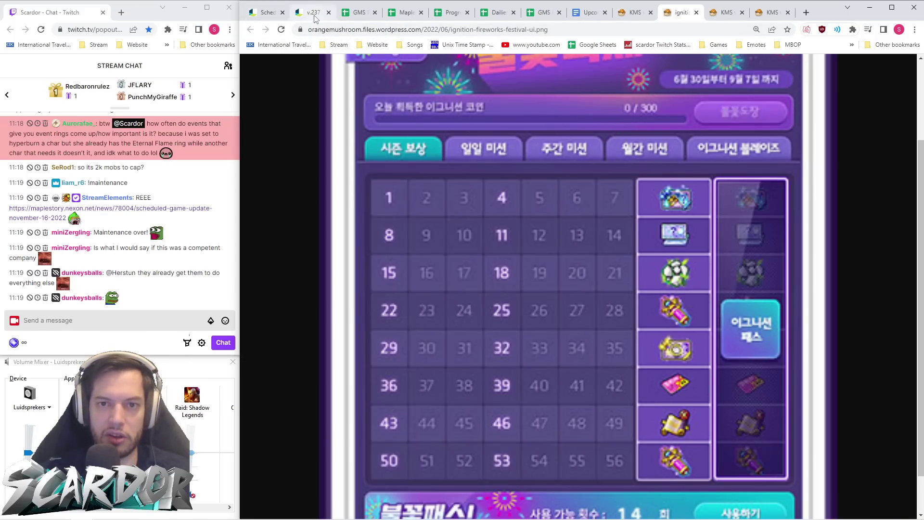
- Read the Flame Group Dance details and EXP reward in the v.237 patch notes
{"action": "left_click", "coordinate": [317, 18]}
{"action": "scroll", "coordinate": [537, 226], "scroll_direction": "up", "scroll_amount": 2}
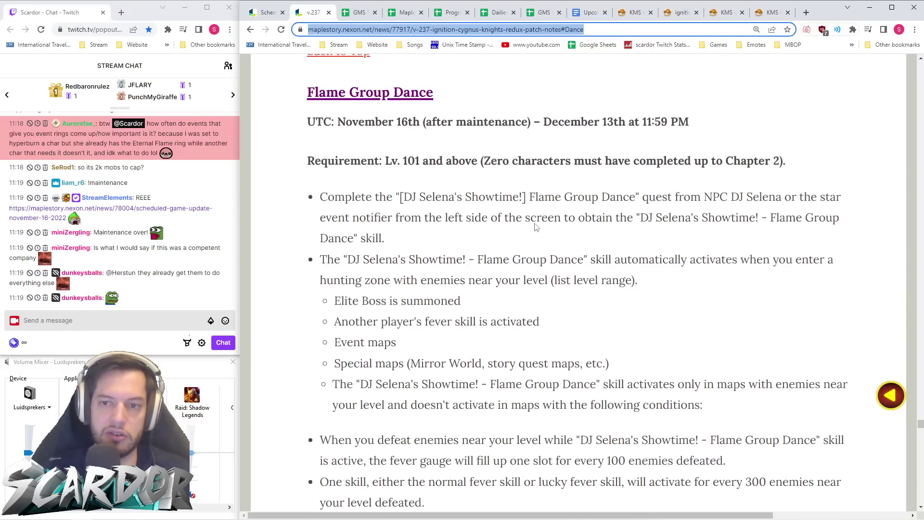
{"action": "scroll", "coordinate": [537, 222], "scroll_direction": "down", "scroll_amount": 5}
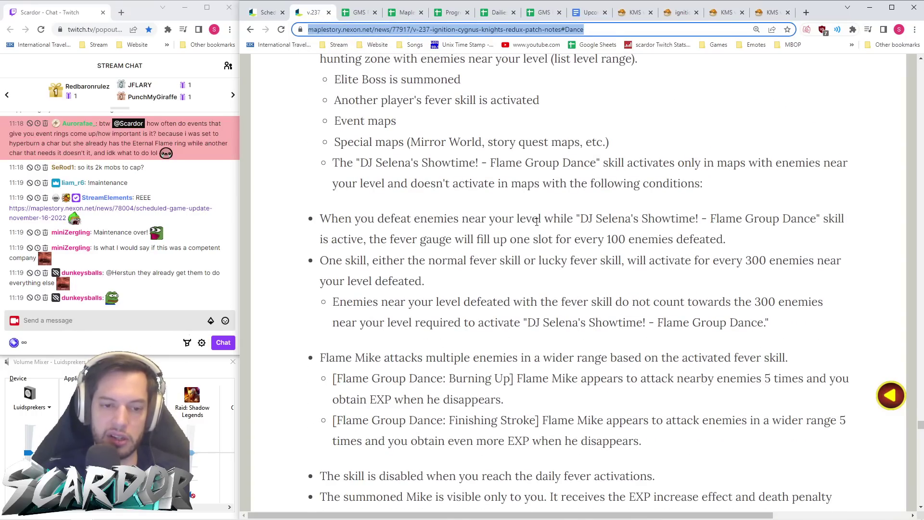
{"action": "scroll", "coordinate": [537, 222], "scroll_direction": "down", "scroll_amount": 3}
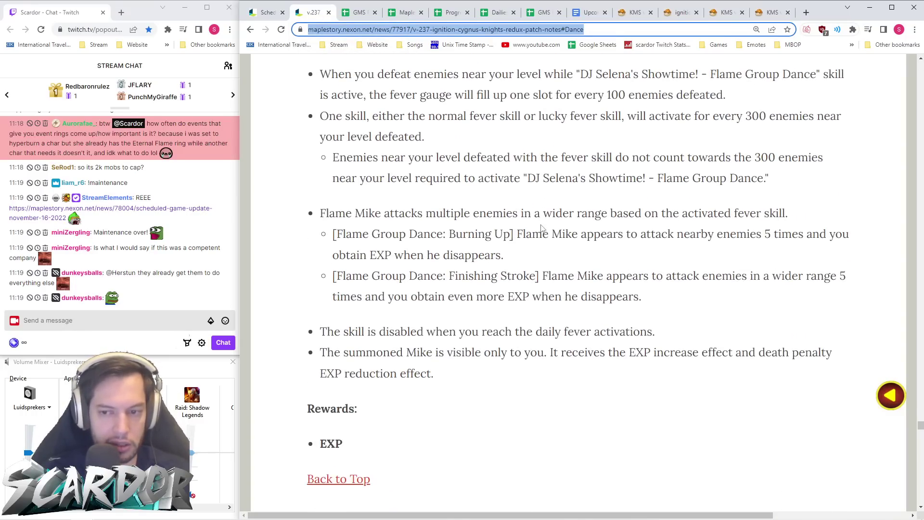
{"action": "scroll", "coordinate": [604, 227], "scroll_direction": "down", "scroll_amount": 3}
{"action": "left_click_drag", "start_coordinate": [365, 295], "coordinate": [304, 307]}
{"action": "left_click", "coordinate": [458, 308]}
{"action": "scroll", "coordinate": [458, 308], "scroll_direction": "down", "scroll_amount": 3}
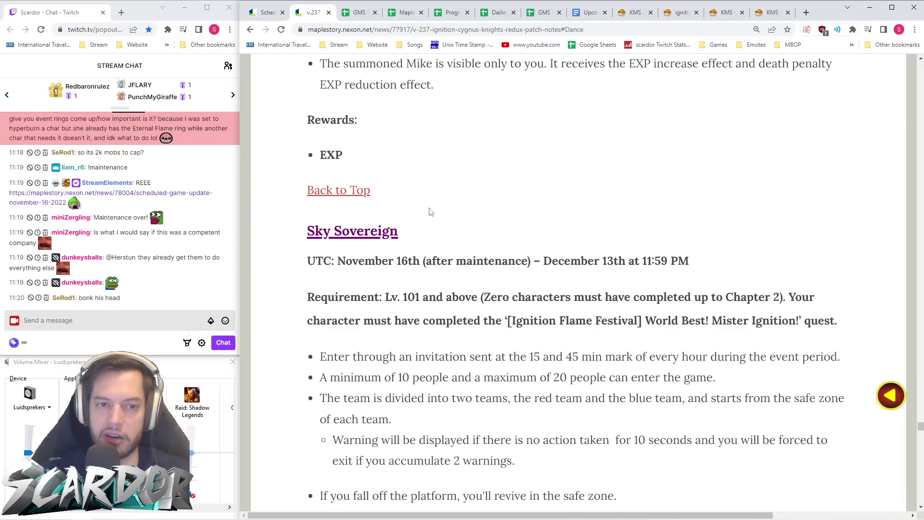
- Jump to the Sky Sovereign section via the table of contents and select its page address
{"action": "left_click", "coordinate": [344, 199]}
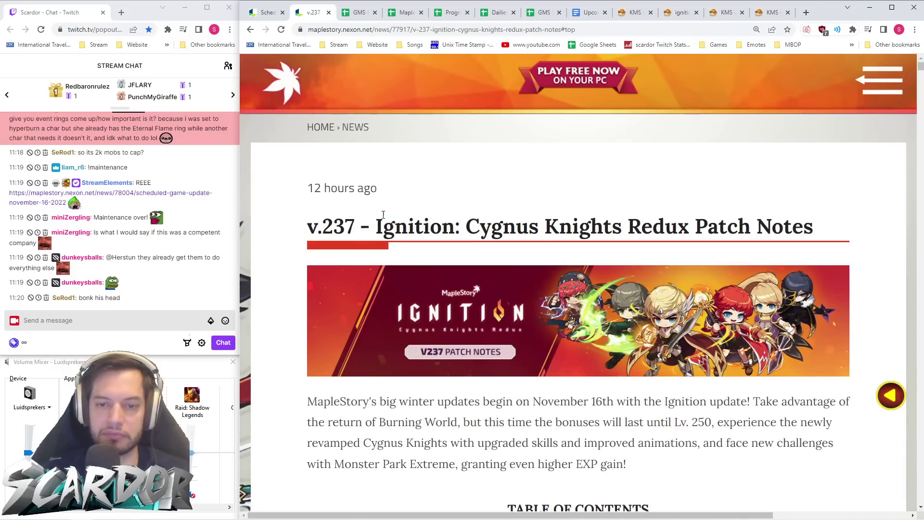
{"action": "scroll", "coordinate": [396, 229], "scroll_direction": "down", "scroll_amount": 10}
{"action": "scroll", "coordinate": [397, 228], "scroll_direction": "down", "scroll_amount": 7}
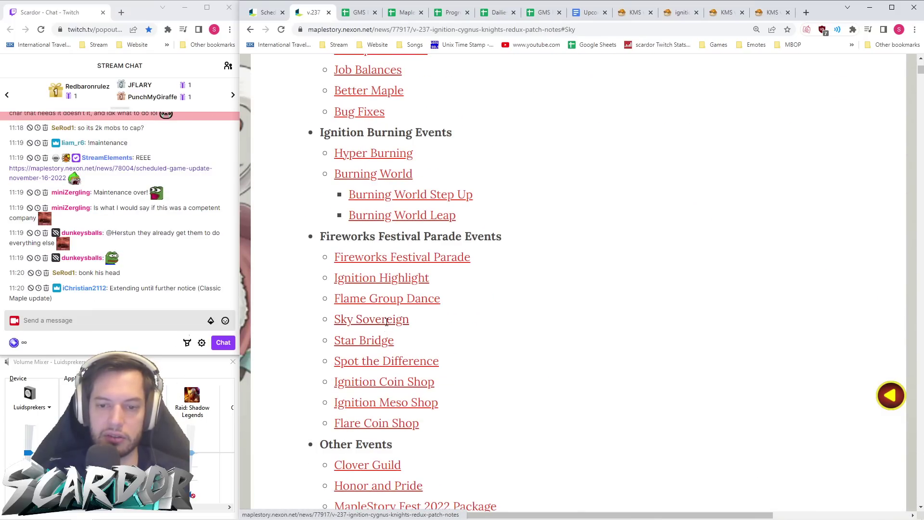
{"action": "left_click", "coordinate": [387, 322]}
{"action": "left_click", "coordinate": [427, 29]}
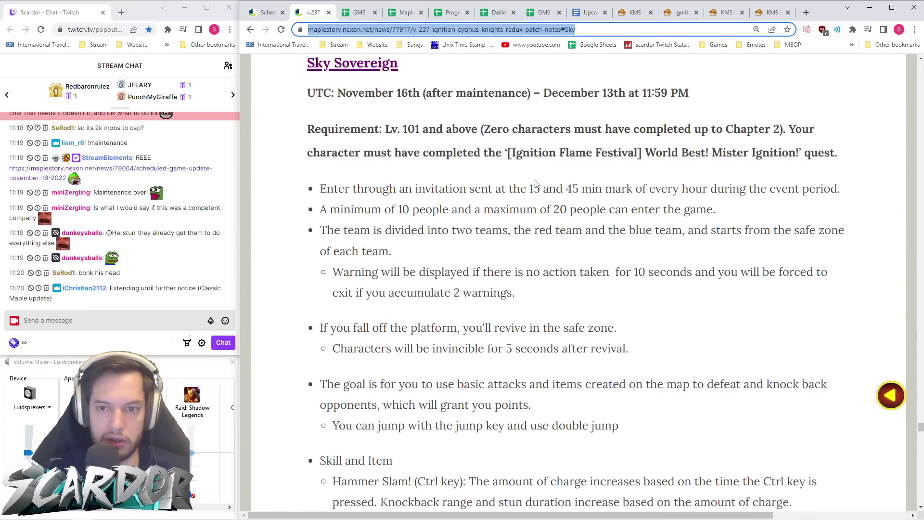
{"action": "left_click", "coordinate": [568, 243]}
- Review Sky Sovereign's rules and rewards: Lv. 101+, 10–20 players in red and blue teams
{"action": "scroll", "coordinate": [568, 242], "scroll_direction": "down", "scroll_amount": 15}
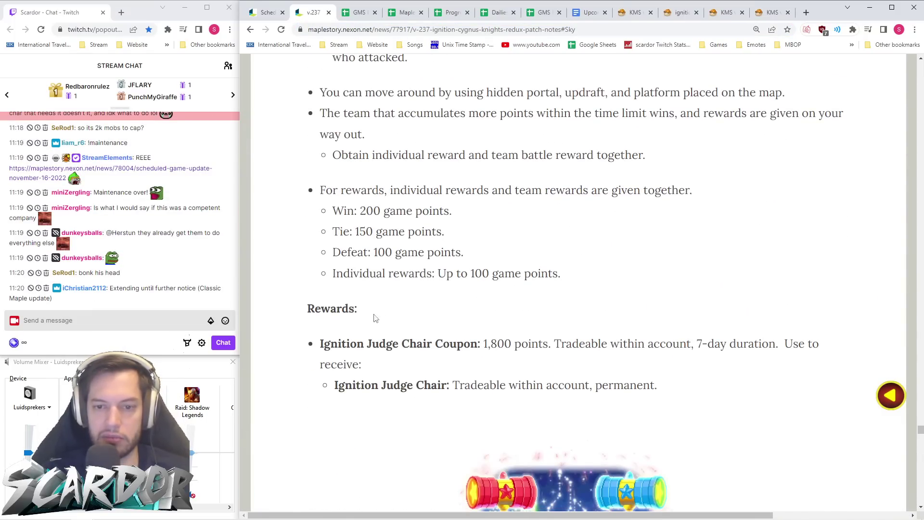
{"action": "left_click_drag", "start_coordinate": [540, 280], "coordinate": [271, 214]}
{"action": "left_click", "coordinate": [501, 292]}
{"action": "scroll", "coordinate": [517, 291], "scroll_direction": "down", "scroll_amount": 4}
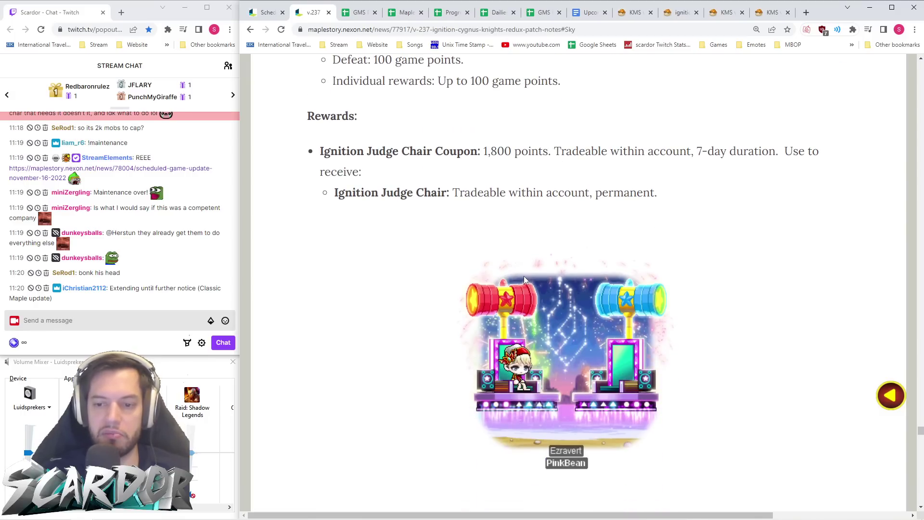
{"action": "scroll", "coordinate": [523, 280], "scroll_direction": "down", "scroll_amount": 7}
{"action": "scroll", "coordinate": [550, 208], "scroll_direction": "down", "scroll_amount": 4}
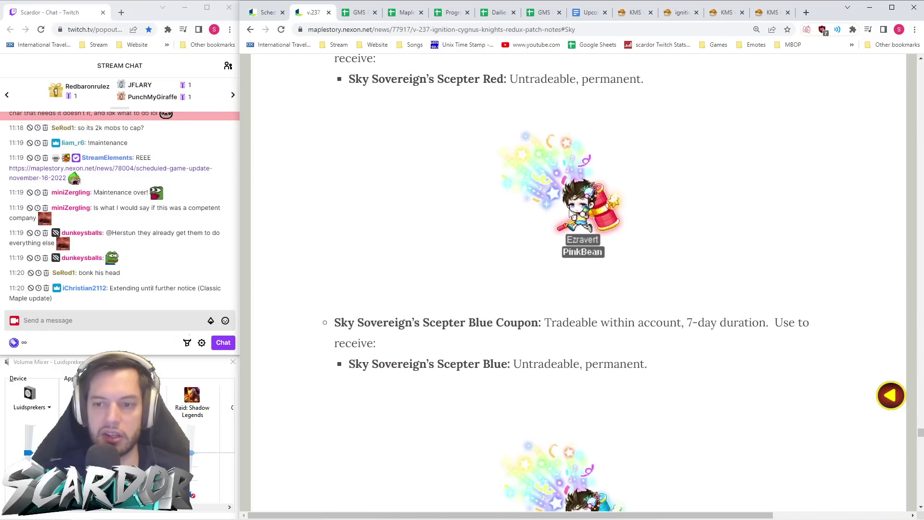
{"action": "scroll", "coordinate": [492, 215], "scroll_direction": "down", "scroll_amount": 3}
{"action": "scroll", "coordinate": [596, 191], "scroll_direction": "up", "scroll_amount": 11}
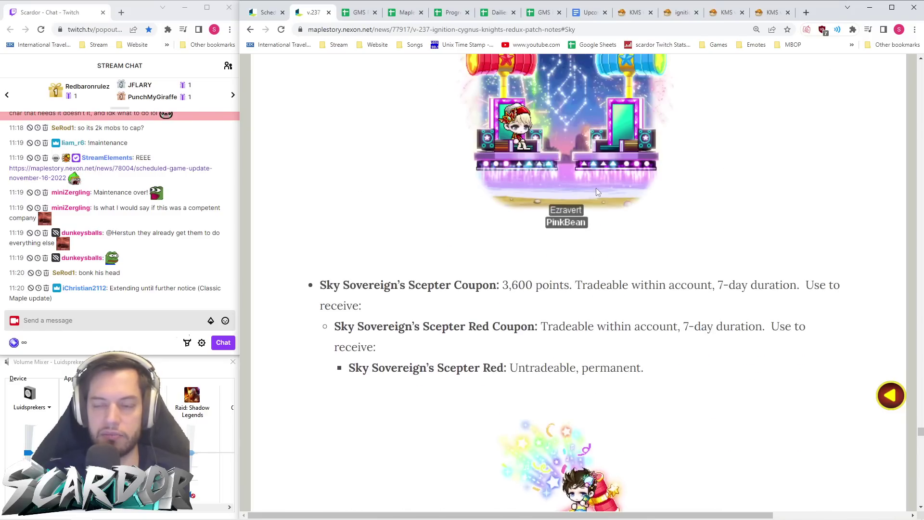
{"action": "scroll", "coordinate": [599, 195], "scroll_direction": "down", "scroll_amount": 11}
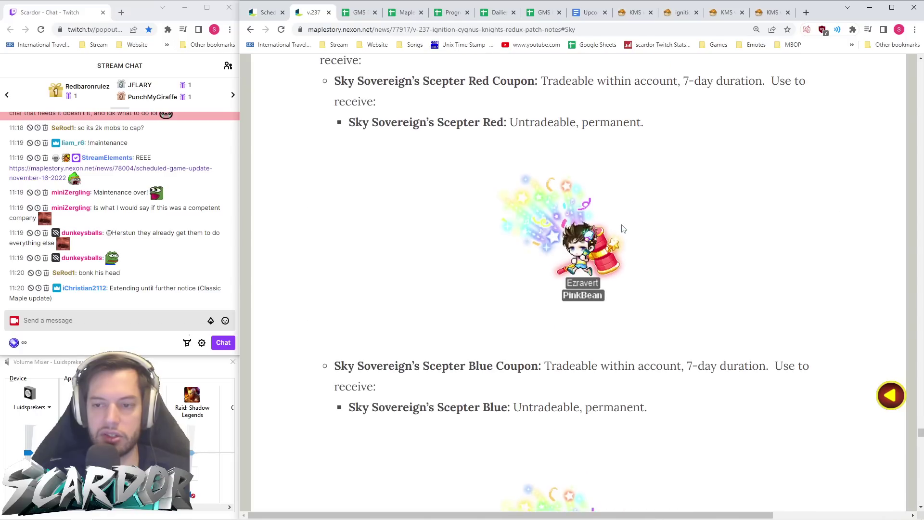
{"action": "scroll", "coordinate": [623, 226], "scroll_direction": "down", "scroll_amount": 4}
{"action": "scroll", "coordinate": [622, 228], "scroll_direction": "up", "scroll_amount": 20}
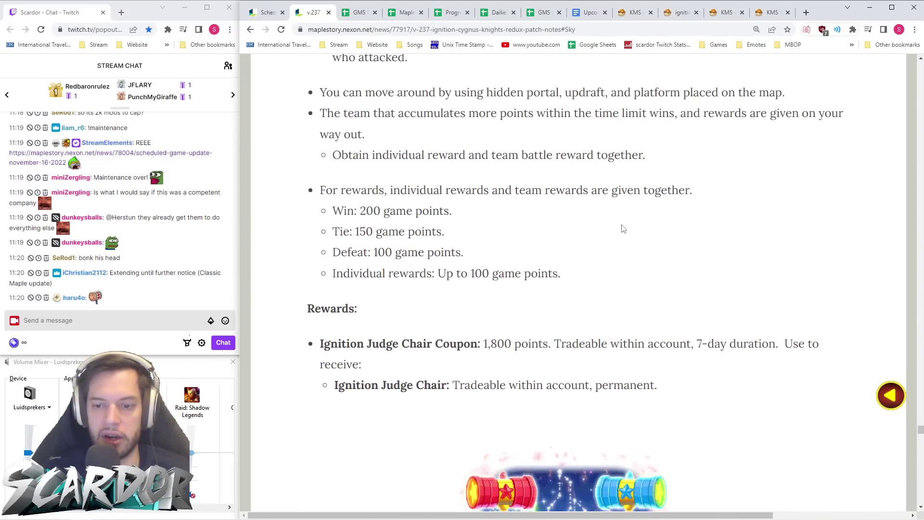
{"action": "scroll", "coordinate": [623, 229], "scroll_direction": "down", "scroll_amount": 4}
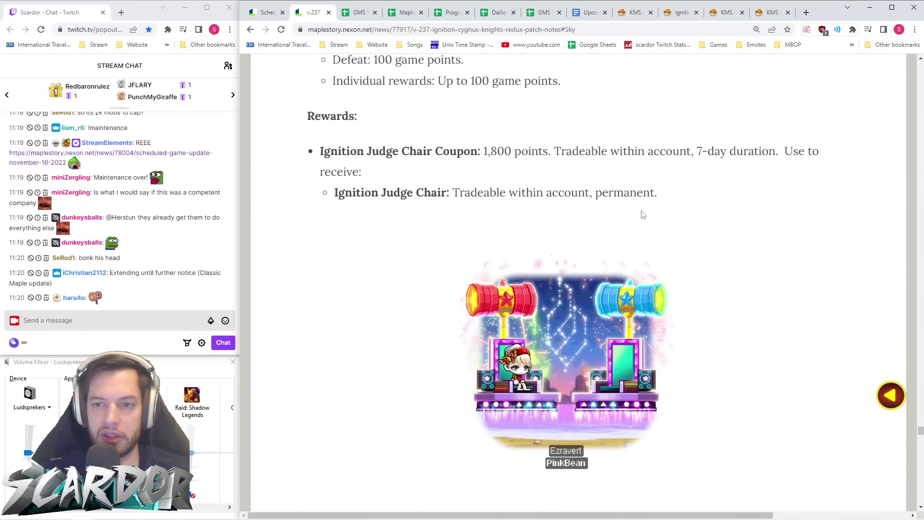
{"action": "scroll", "coordinate": [626, 236], "scroll_direction": "up", "scroll_amount": 5}
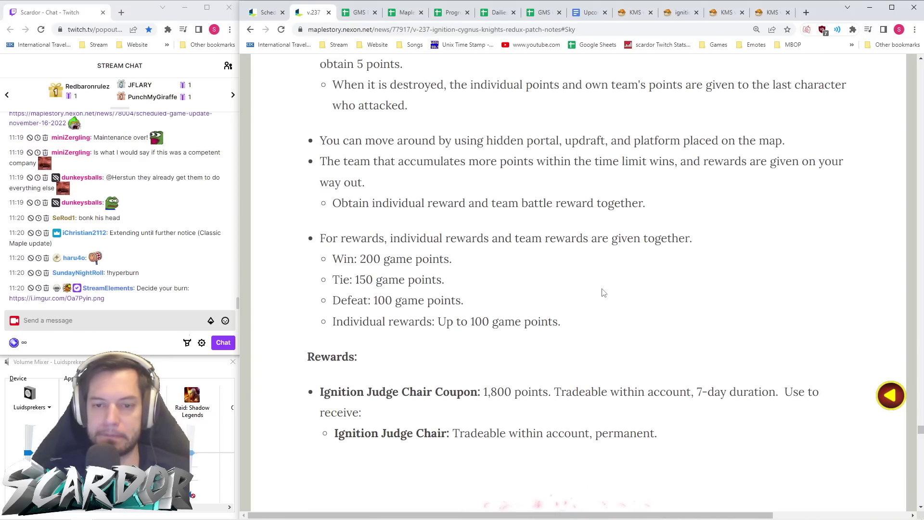
{"action": "scroll", "coordinate": [576, 308], "scroll_direction": "up", "scroll_amount": 4}
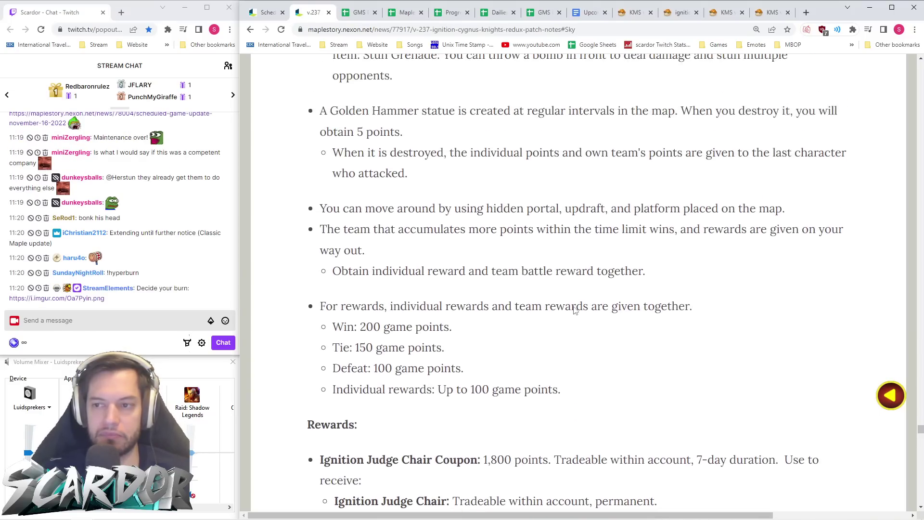
{"action": "scroll", "coordinate": [390, 224], "scroll_direction": "up", "scroll_amount": 10}
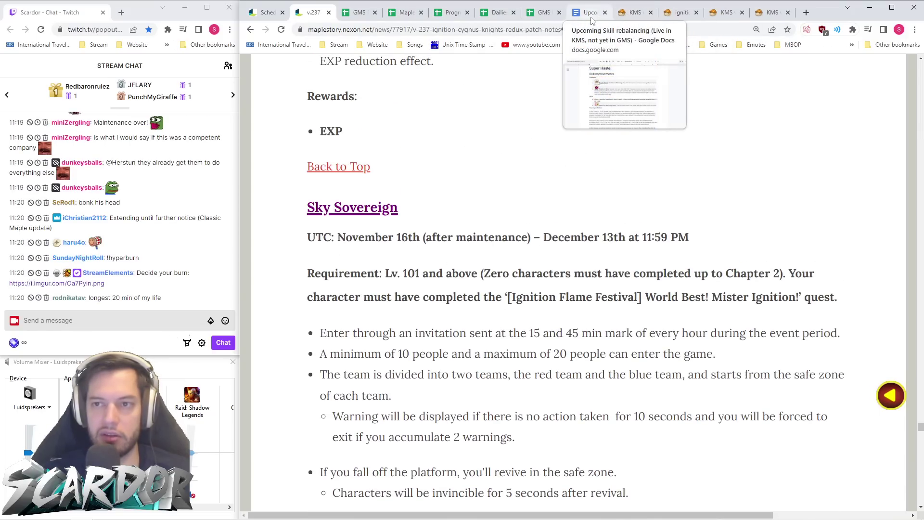
- Unmerge the DV1 header and trim it to just 'Flame Group Dance'
{"action": "left_click", "coordinate": [359, 12]}
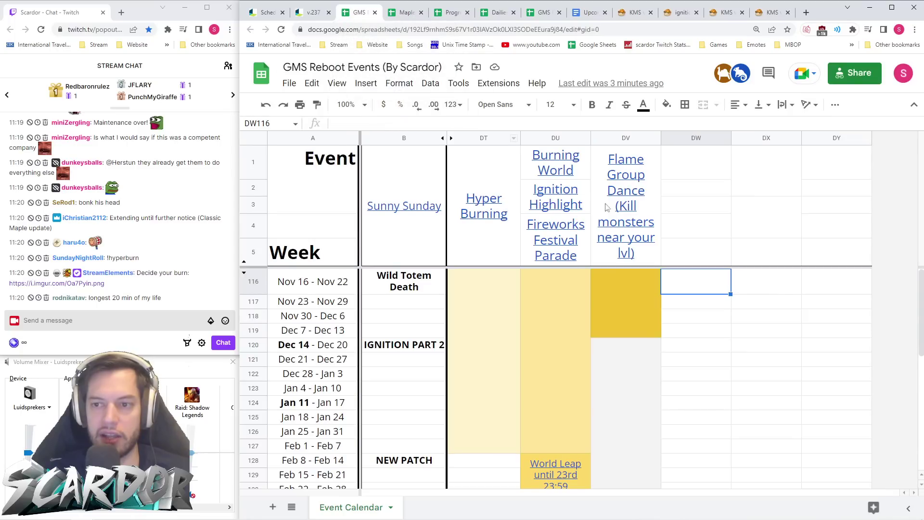
{"action": "left_click", "coordinate": [704, 105]}
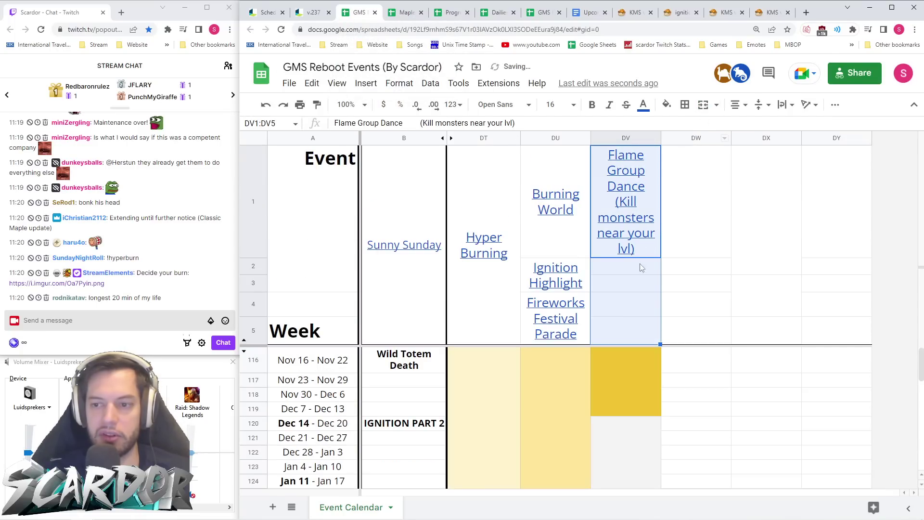
{"action": "left_click_drag", "start_coordinate": [529, 124], "coordinate": [405, 123]}
{"action": "key", "text": "BackSpace"}
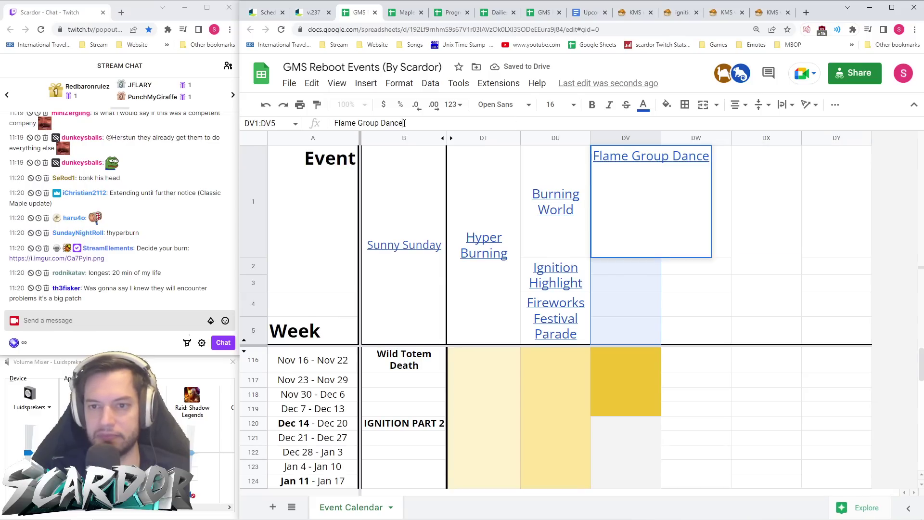
{"action": "key", "text": "Return"}
- Merge DV2:DV3 and type 'Sky Sovereign' into the merged cell
{"action": "left_click", "coordinate": [313, 13]}
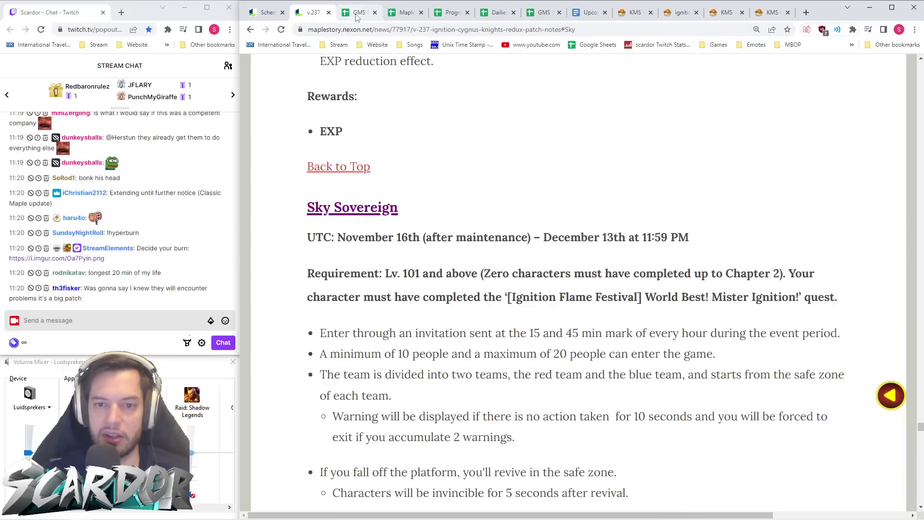
{"action": "left_click", "coordinate": [357, 12]}
{"action": "left_click_drag", "start_coordinate": [626, 220], "coordinate": [628, 209]}
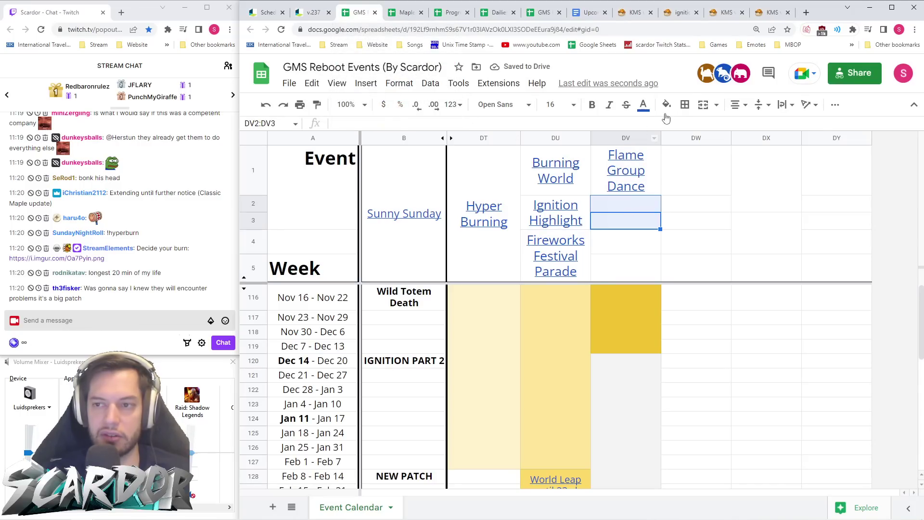
{"action": "left_click", "coordinate": [703, 105]}
{"action": "type", "text": "Sky Sovereign"}
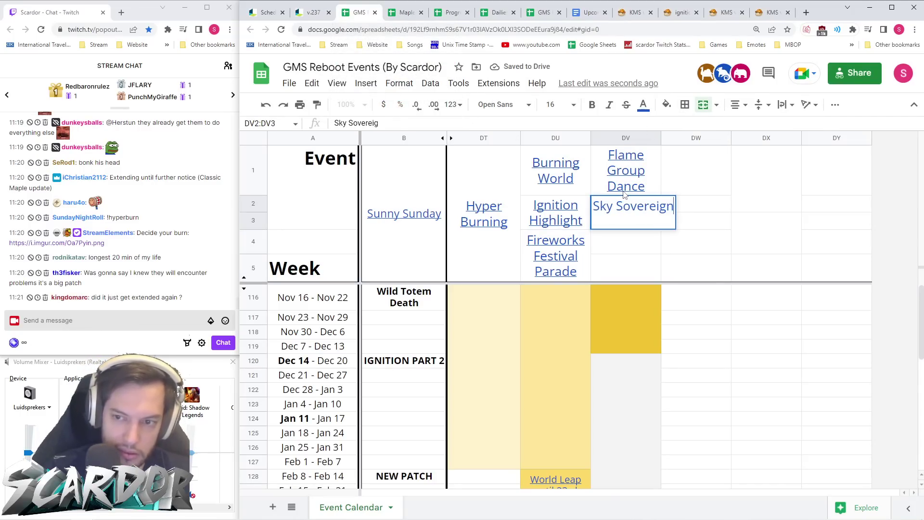
- Link the Sky Sovereign header to the pasted patch-notes address
{"action": "key", "text": "Return"}
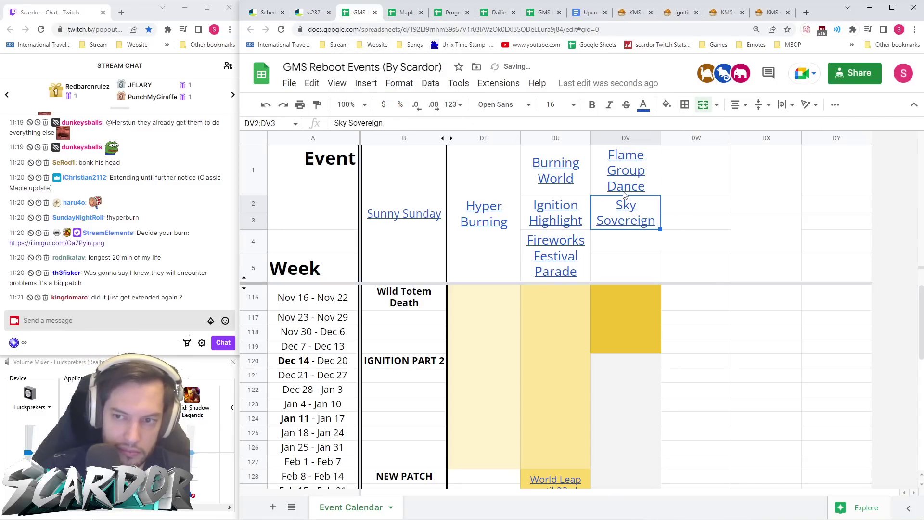
{"action": "right_click", "coordinate": [633, 208]}
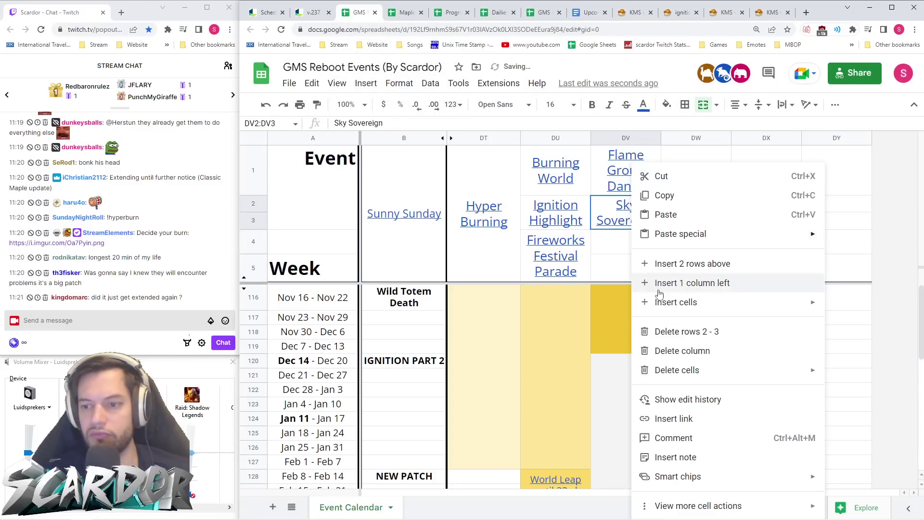
{"action": "left_click", "coordinate": [698, 417]}
{"action": "key", "text": "ctrl+v"}
{"action": "left_click", "coordinate": [813, 242]}
{"action": "left_click", "coordinate": [761, 185]}
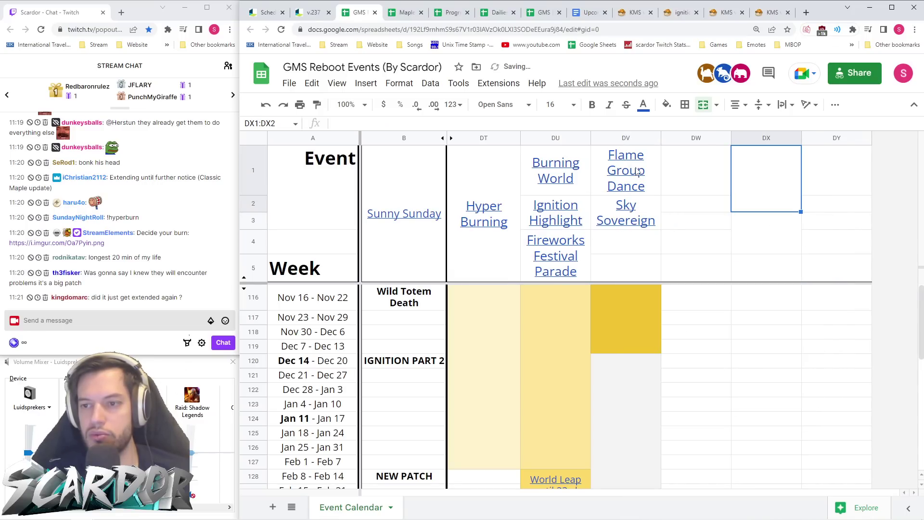
- Reselect the Flame Group Dance header and bring up the v.237 patch notes
{"action": "left_click", "coordinate": [640, 170]}
{"action": "left_click", "coordinate": [674, 171]}
{"action": "left_click", "coordinate": [636, 171]}
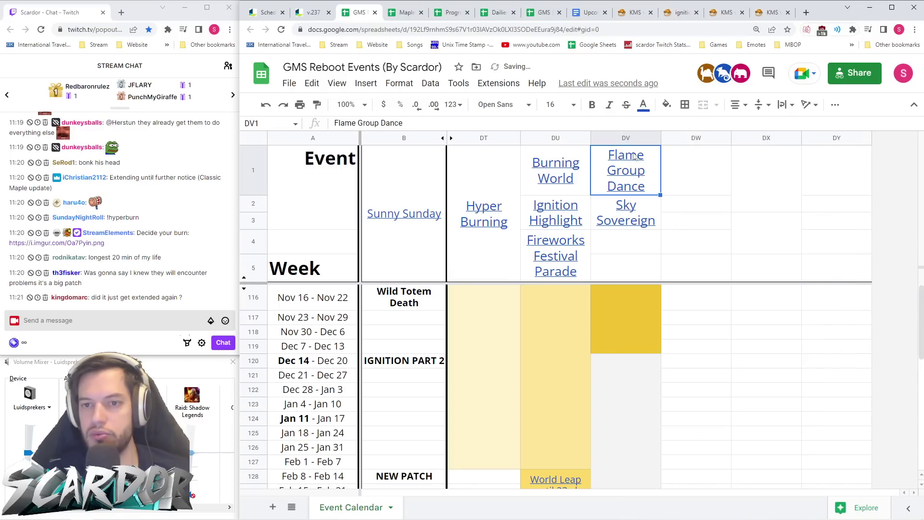
{"action": "left_click", "coordinate": [313, 13]}
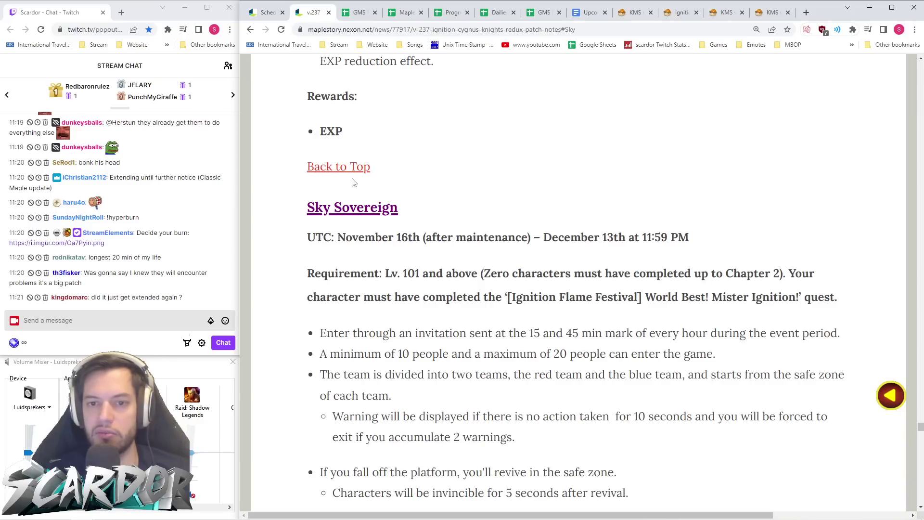
- Jump to the Flame Group Dance section of the patch notes and copy its page address
{"action": "left_click", "coordinate": [345, 168]}
{"action": "scroll", "coordinate": [443, 294], "scroll_direction": "down", "scroll_amount": 20}
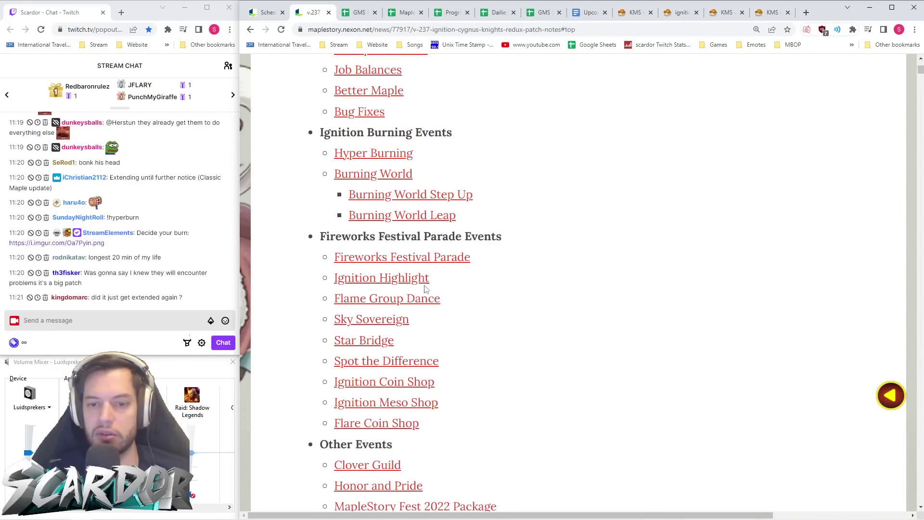
{"action": "left_click", "coordinate": [396, 301]}
{"action": "left_click", "coordinate": [454, 30]}
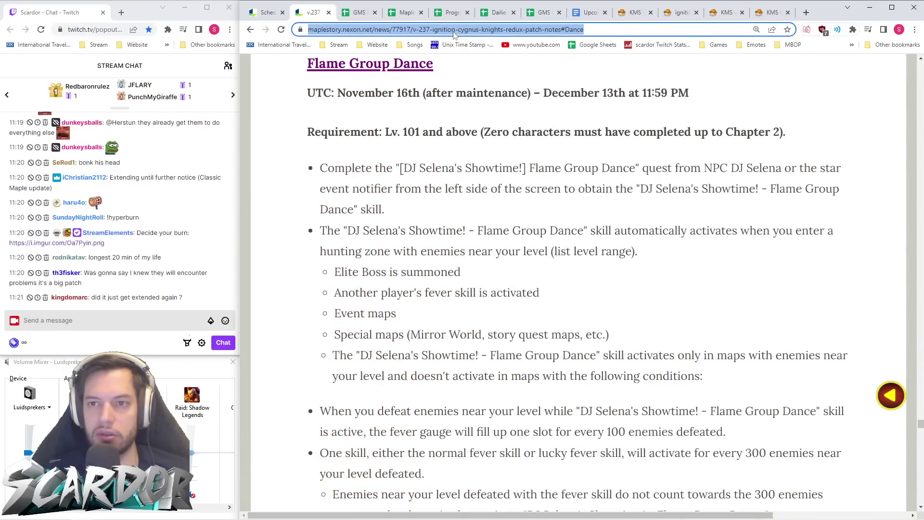
- Go to the Star Bridge section, then return to the calendar sheet and bring up Flame Group Dance's cell options
{"action": "left_click", "coordinate": [250, 29]}
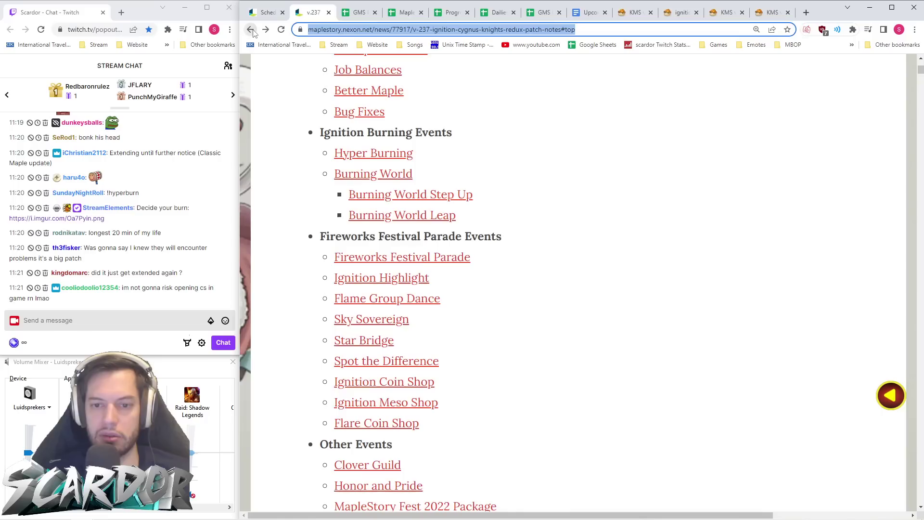
{"action": "scroll", "coordinate": [409, 265], "scroll_direction": "down", "scroll_amount": 2}
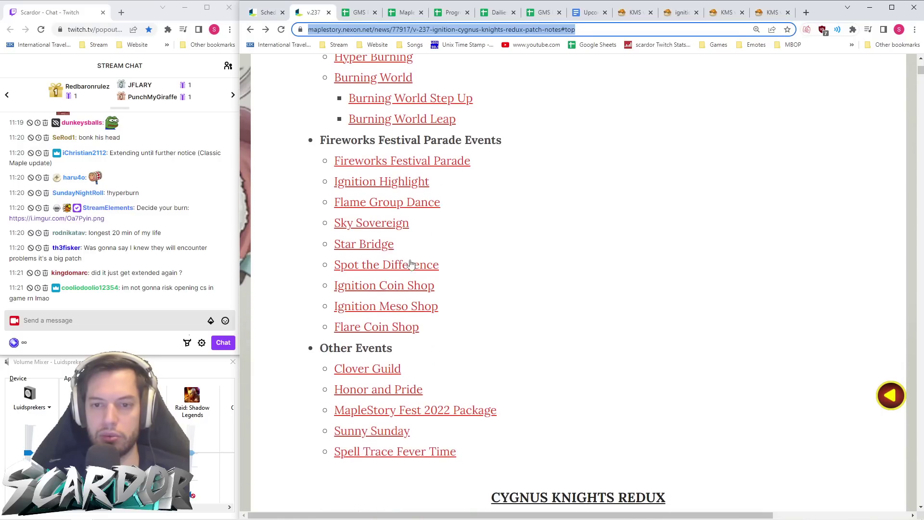
{"action": "left_click", "coordinate": [380, 245]}
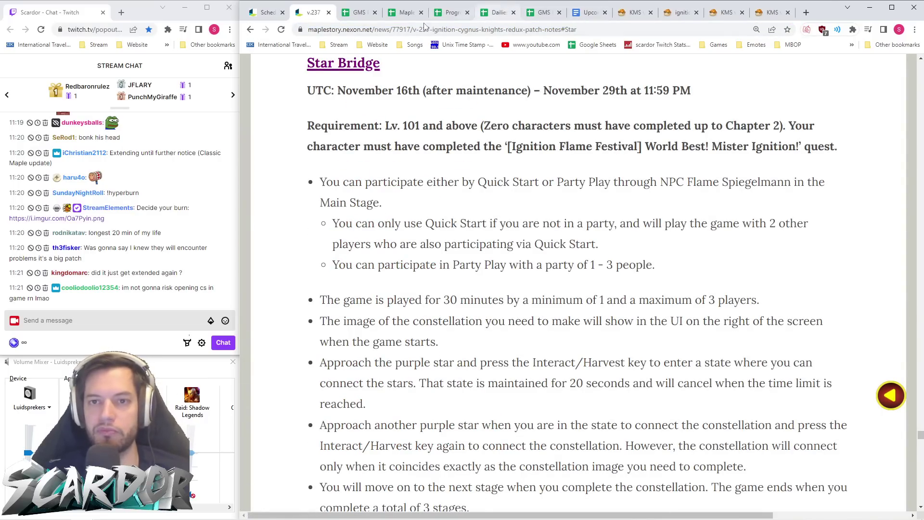
{"action": "left_click", "coordinate": [359, 12]}
{"action": "right_click", "coordinate": [621, 164]}
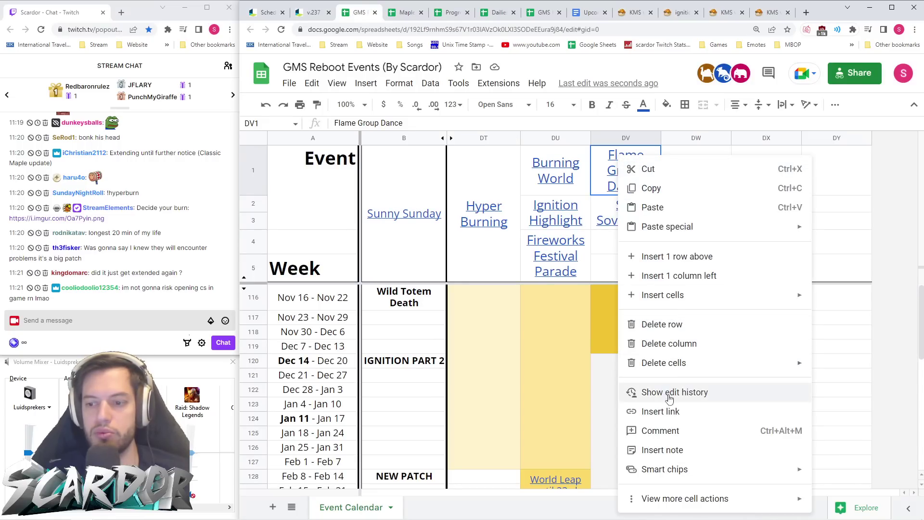
- Link the Flame Group Dance header in DV1 to its patch-notes section address
{"action": "left_click", "coordinate": [674, 410]}
{"action": "key", "text": "ctrl+v"}
{"action": "left_click", "coordinate": [783, 223]}
{"action": "left_click", "coordinate": [805, 206]}
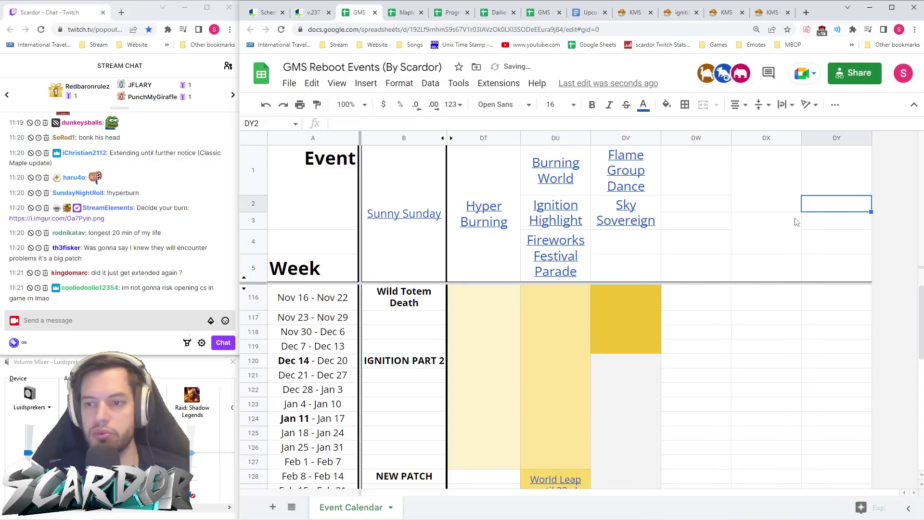
- Merge DV4:DV5 below the event names, then go to the v.237 patch notes
{"action": "left_click_drag", "start_coordinate": [626, 243], "coordinate": [636, 264]}
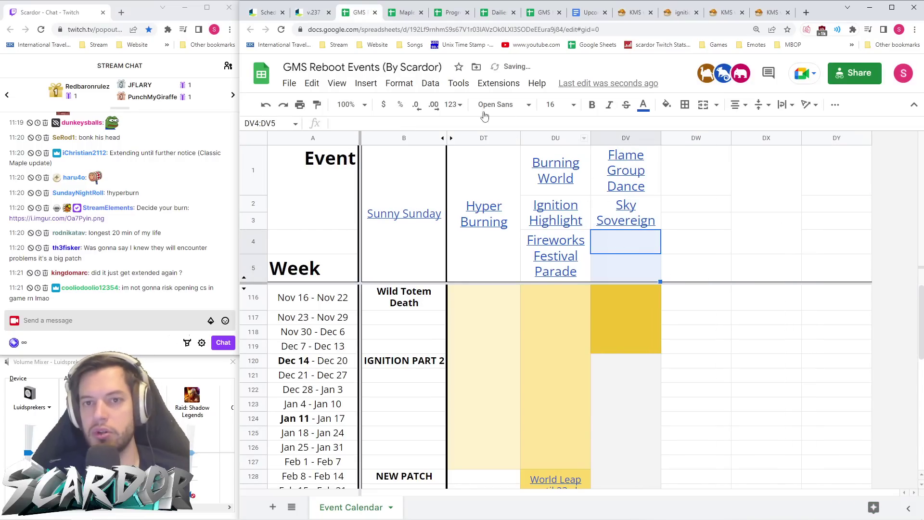
{"action": "left_click", "coordinate": [703, 105]}
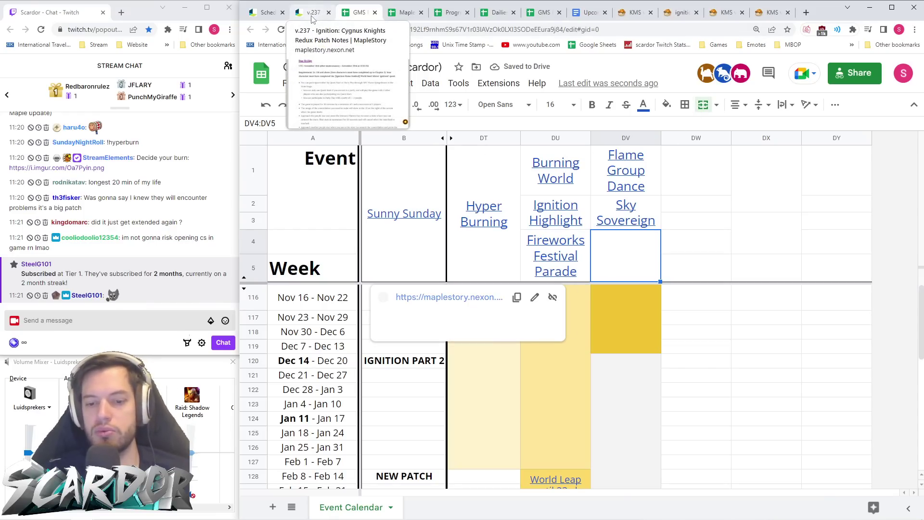
{"action": "left_click", "coordinate": [698, 310]}
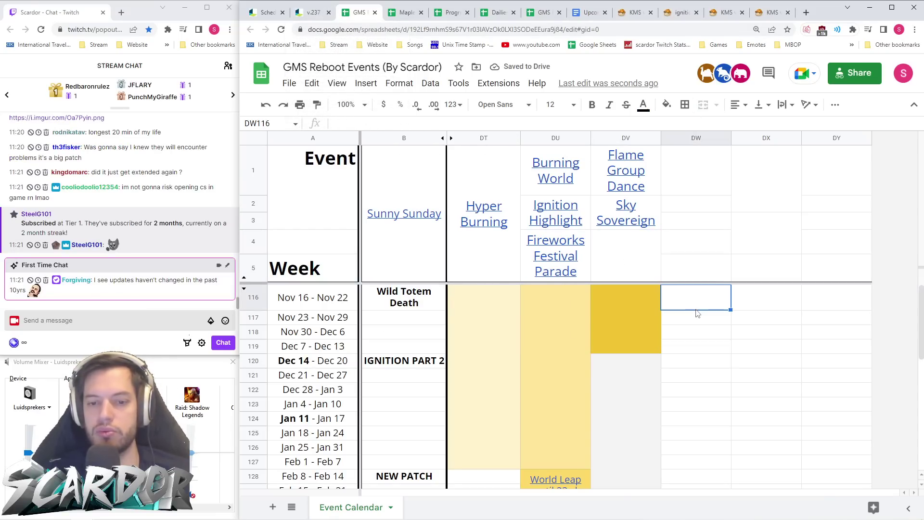
{"action": "left_click", "coordinate": [312, 12]}
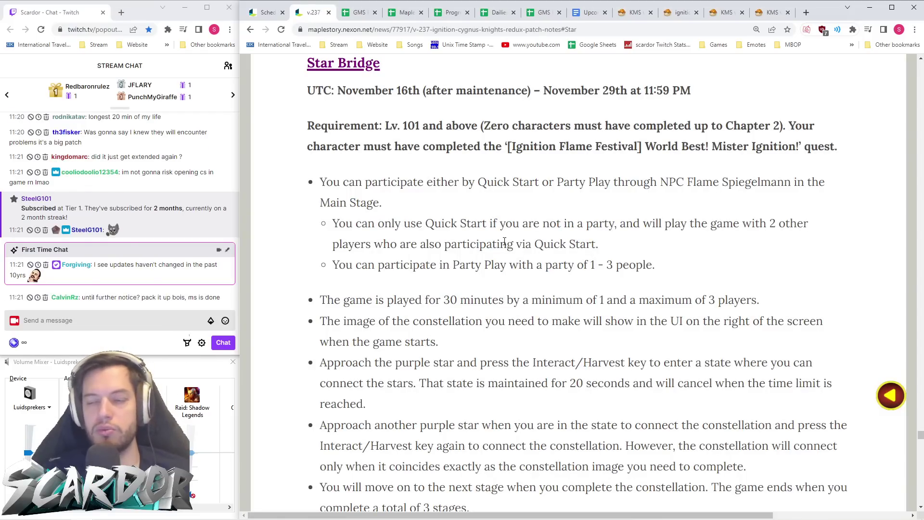
- Read the Star Bridge dates, then Spot the Difference (November 30th – December 13th, Lv. 200+), and return to the calendar
{"action": "scroll", "coordinate": [502, 239], "scroll_direction": "down", "scroll_amount": 13}
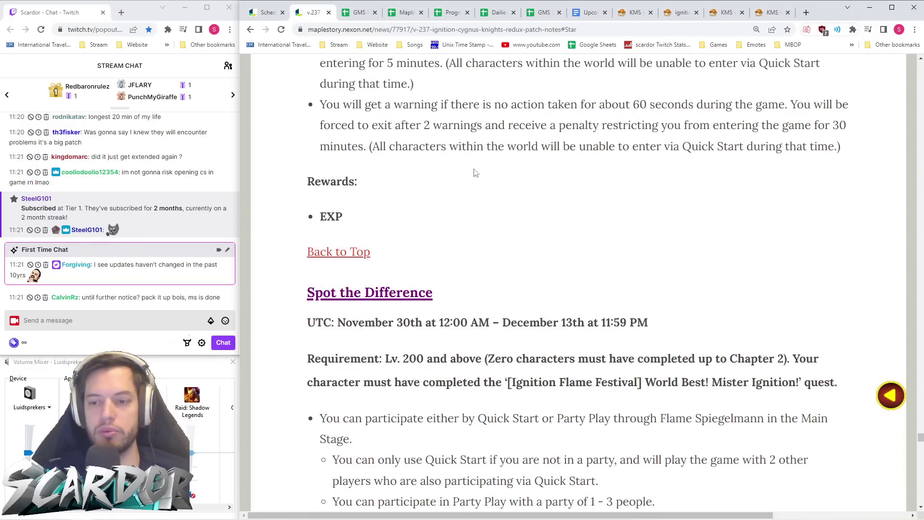
{"action": "scroll", "coordinate": [475, 173], "scroll_direction": "down", "scroll_amount": 4}
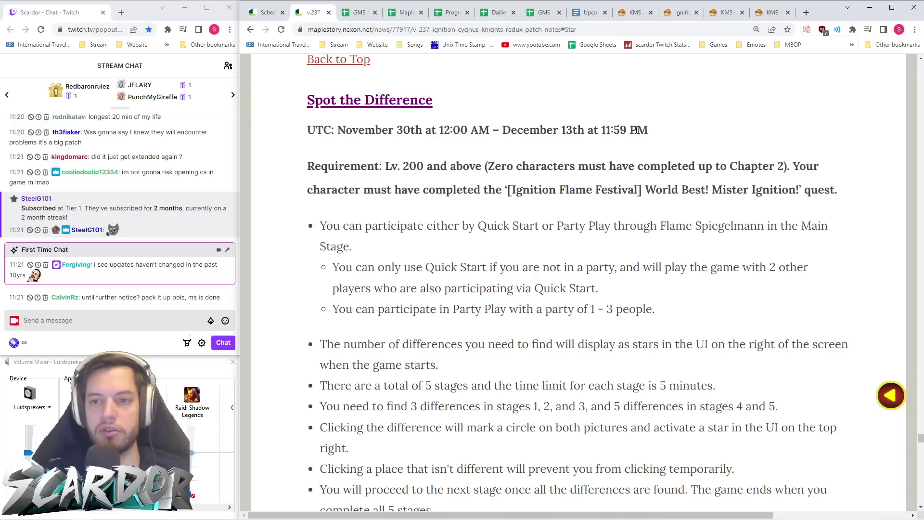
{"action": "left_click", "coordinate": [359, 12]}
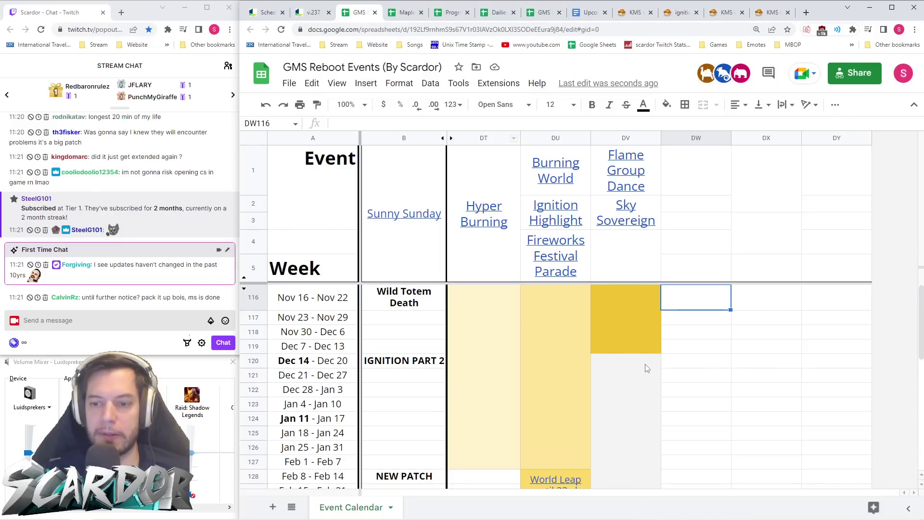
{"action": "left_click", "coordinate": [314, 12]}
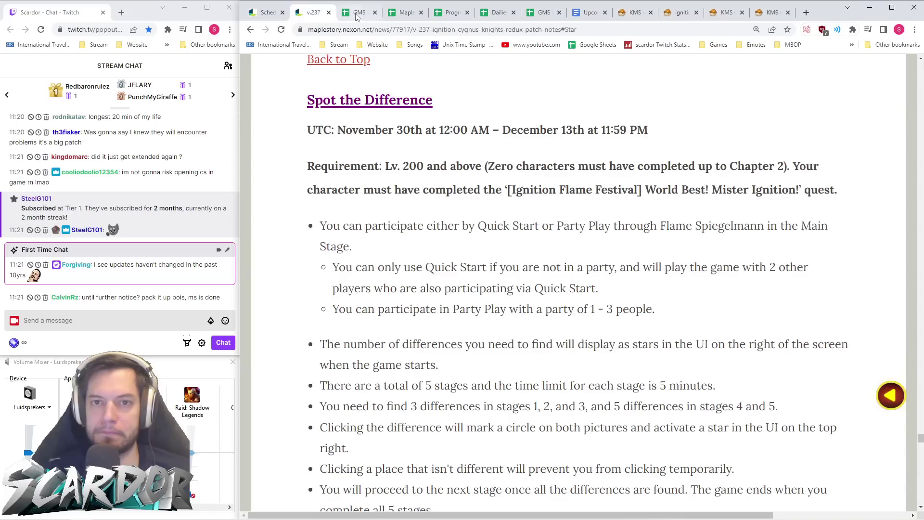
{"action": "left_click", "coordinate": [359, 12]}
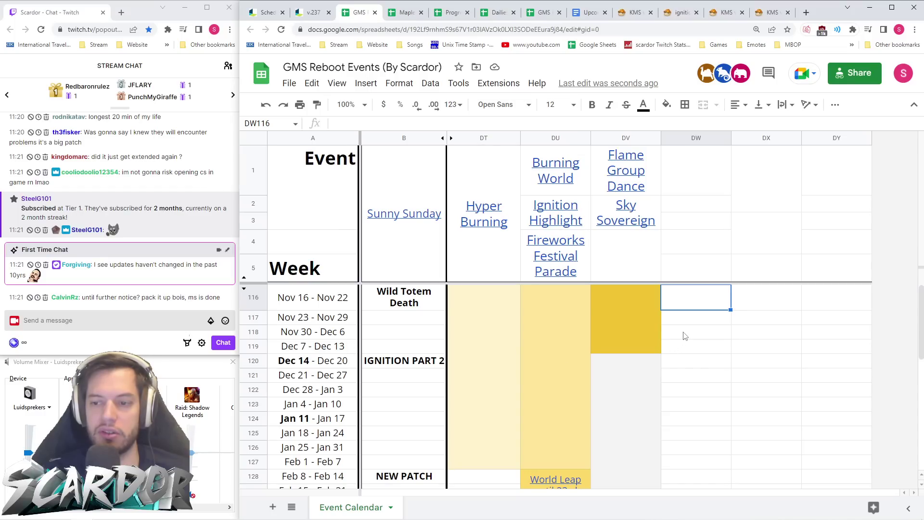
- Merge DW118:DW119, then merge DV2:DV5 and split it back apart
{"action": "left_click_drag", "start_coordinate": [686, 336], "coordinate": [685, 350]}
{"action": "left_click", "coordinate": [704, 104]}
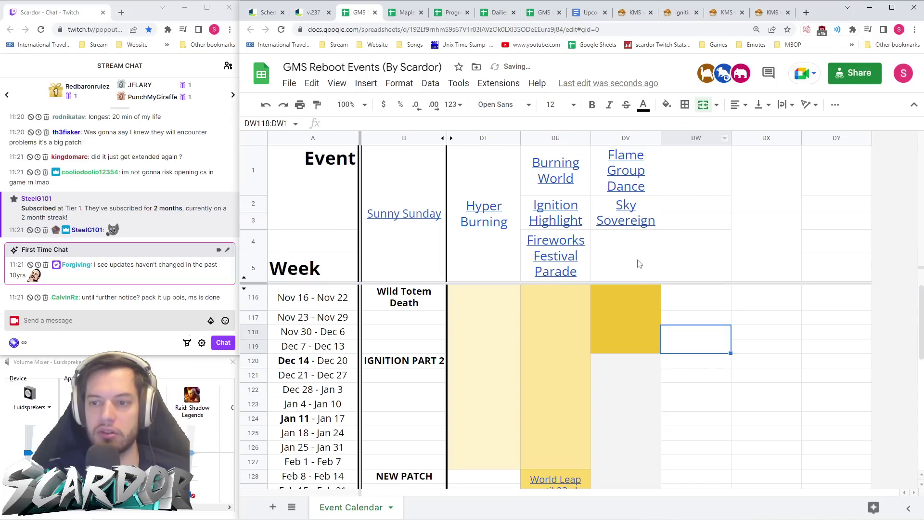
{"action": "left_click_drag", "start_coordinate": [640, 264], "coordinate": [626, 207]}
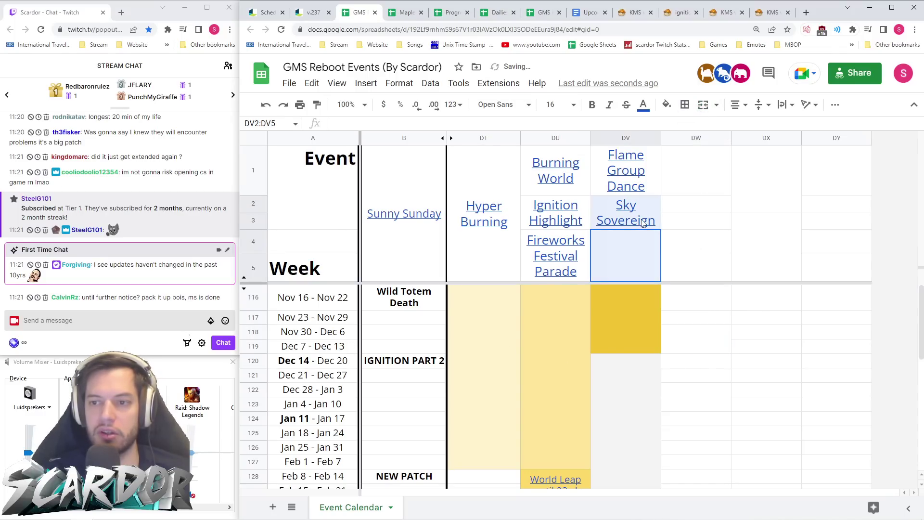
{"action": "left_click", "coordinate": [702, 106]}
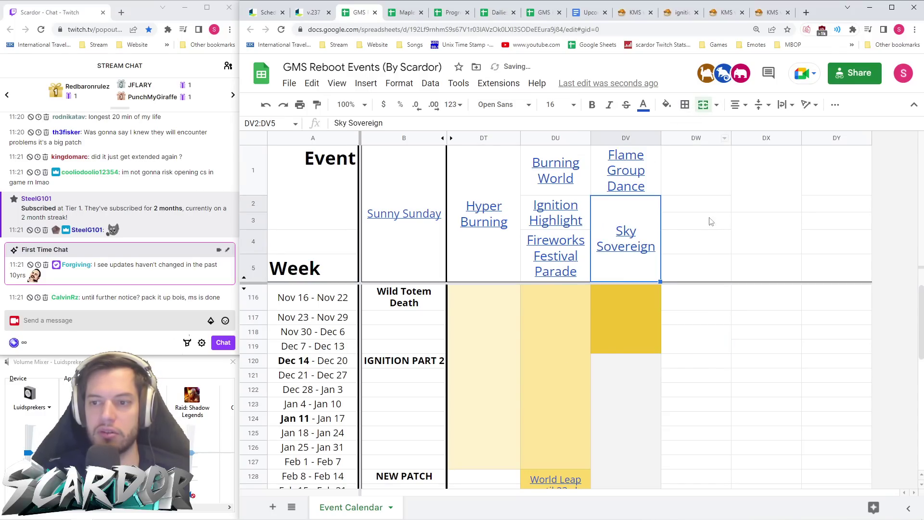
{"action": "left_click", "coordinate": [703, 104]}
- Move Sky Sovereign to DV3 and merge DV3:DV5, and merge DV1:DV2 for Flame Group Dance
{"action": "left_click", "coordinate": [658, 177]}
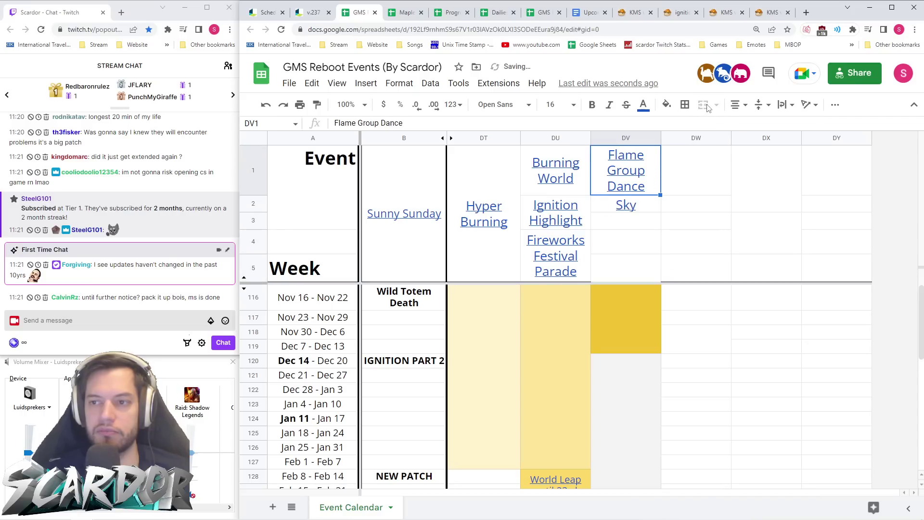
{"action": "left_click", "coordinate": [650, 210]}
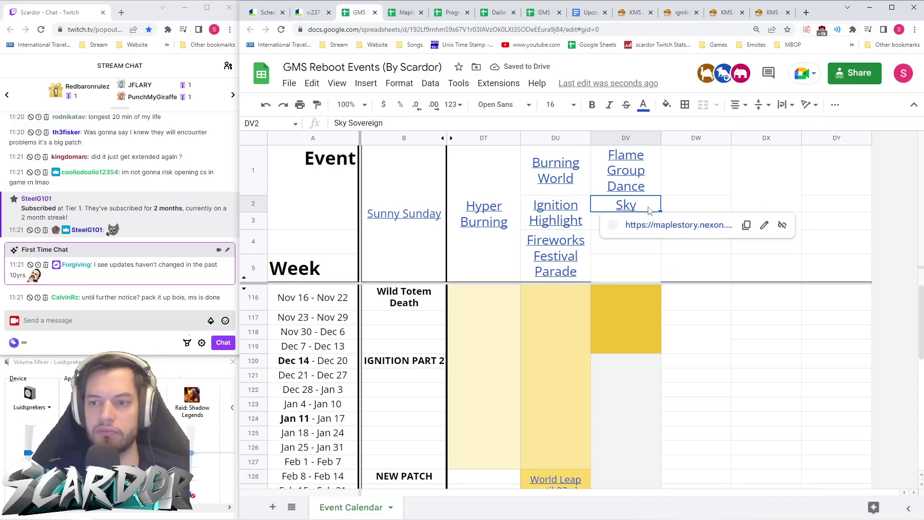
{"action": "key", "text": "ctrl+c"}
{"action": "left_click", "coordinate": [600, 226]}
{"action": "key", "text": "ctrl+v"}
{"action": "key", "text": "shift+Down"}
{"action": "key", "text": "shift+Down"}
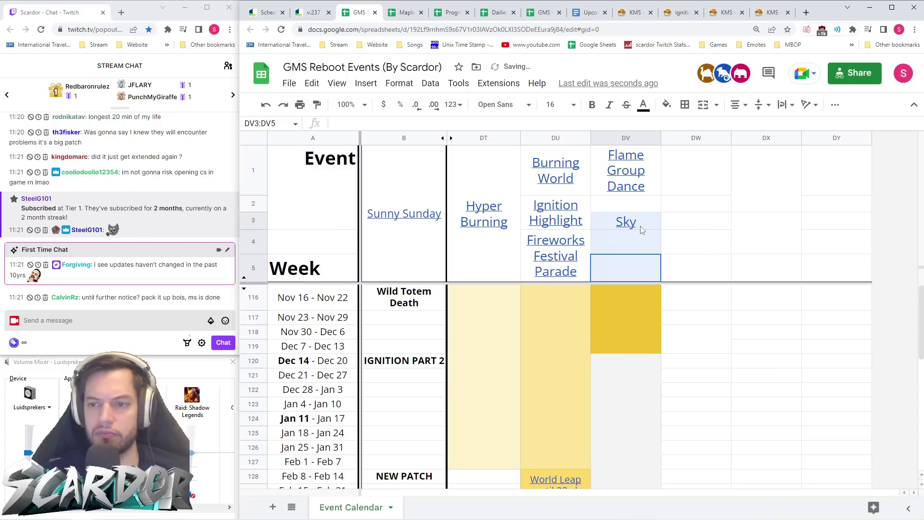
{"action": "left_click", "coordinate": [703, 105]}
{"action": "left_click_drag", "start_coordinate": [652, 200], "coordinate": [655, 178]}
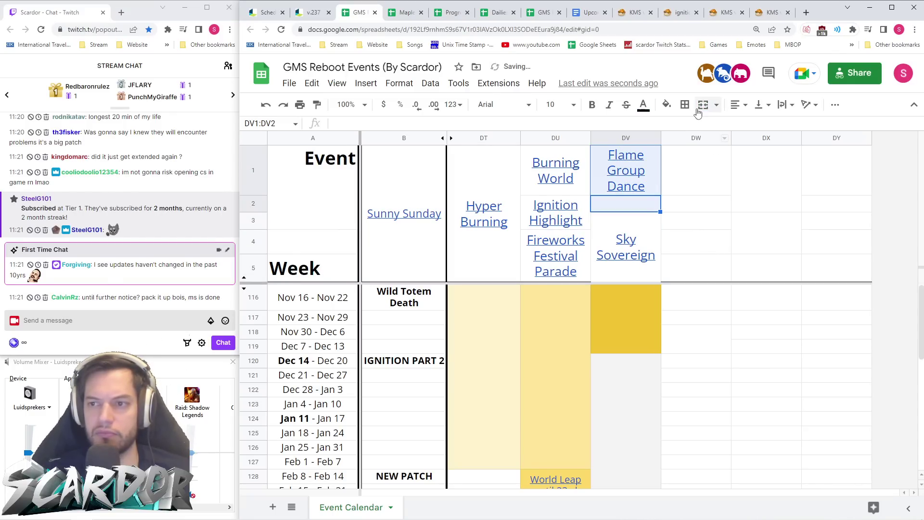
{"action": "left_click", "coordinate": [703, 104]}
{"action": "left_click", "coordinate": [695, 228]}
- Add a bottom border under the merged Sky Sovereign cell
{"action": "left_click", "coordinate": [607, 254]}
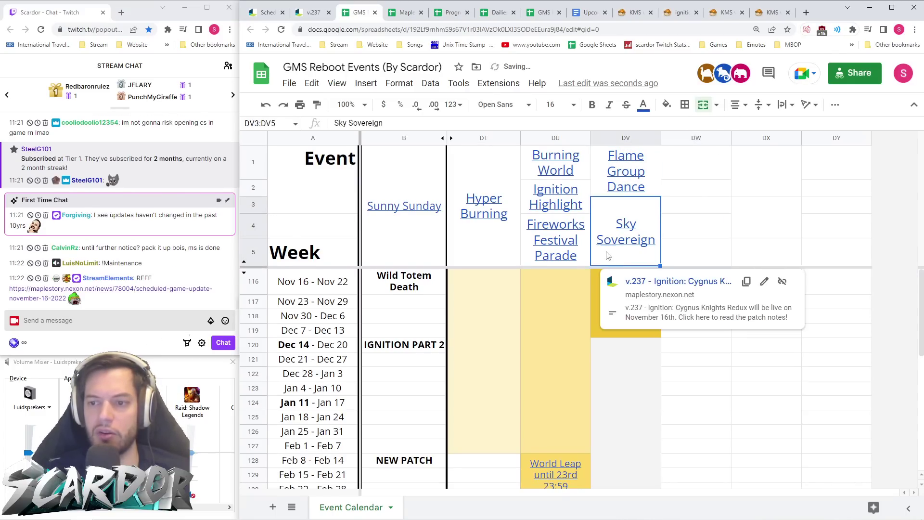
{"action": "left_click", "coordinate": [685, 105]}
{"action": "left_click", "coordinate": [738, 146]}
{"action": "key", "text": "Right"}
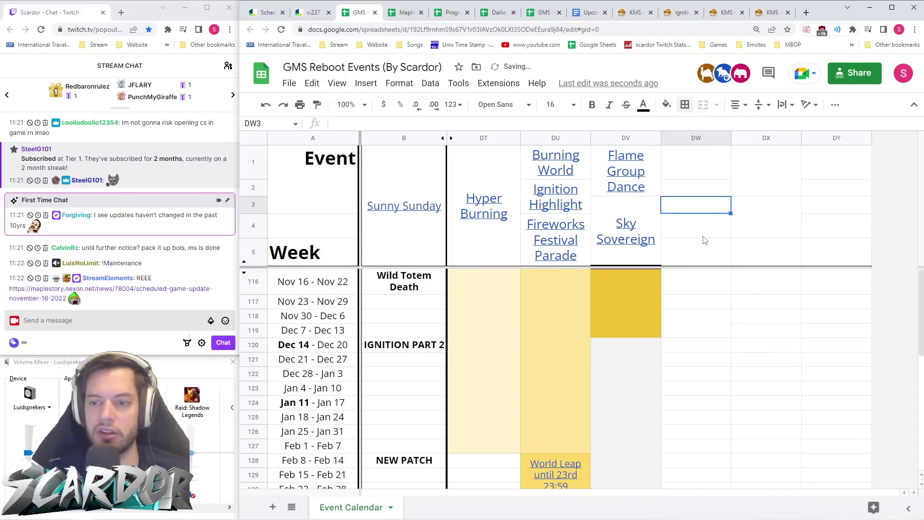
- Apply a different border line style to the merged Sky Sovereign header cell
{"action": "left_click", "coordinate": [660, 233]}
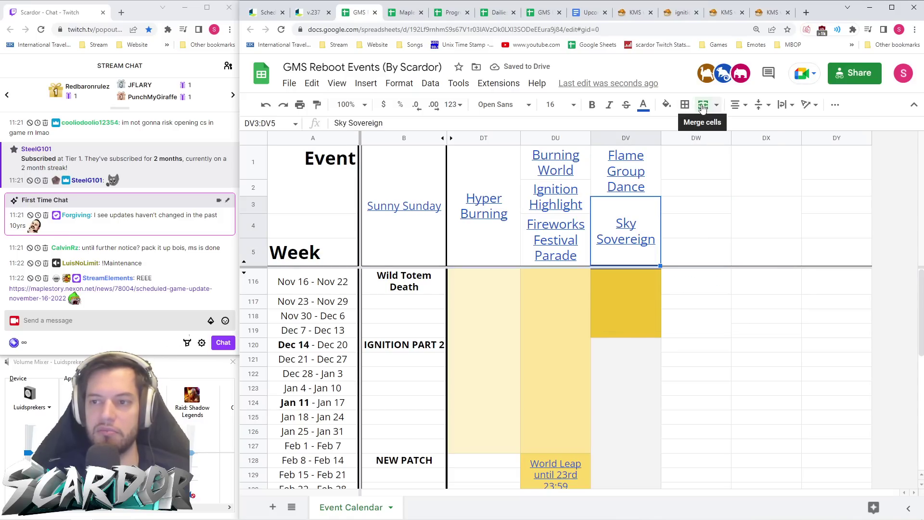
{"action": "left_click", "coordinate": [685, 105]}
{"action": "left_click", "coordinate": [778, 146]}
{"action": "left_click", "coordinate": [800, 169]}
{"action": "left_click", "coordinate": [684, 225]}
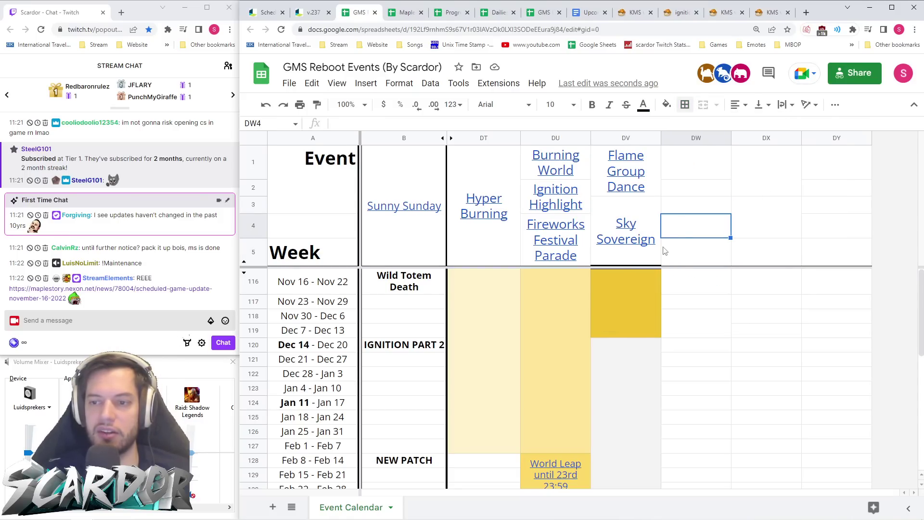
{"action": "left_click", "coordinate": [658, 236]}
{"action": "left_click", "coordinate": [685, 104]}
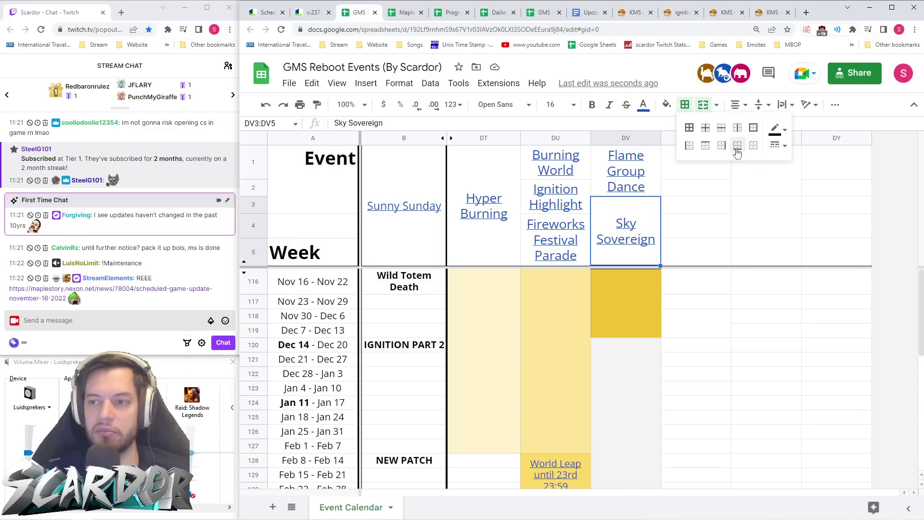
{"action": "left_click", "coordinate": [776, 130]}
{"action": "left_click", "coordinate": [725, 192]}
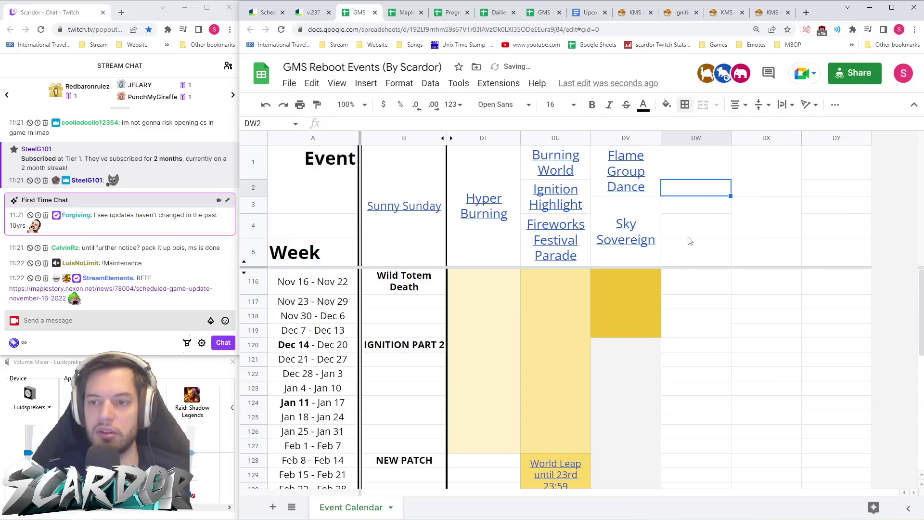
- Select DW1:DW5 as the spot for the next event header
{"action": "left_click_drag", "start_coordinate": [696, 253], "coordinate": [696, 174]}
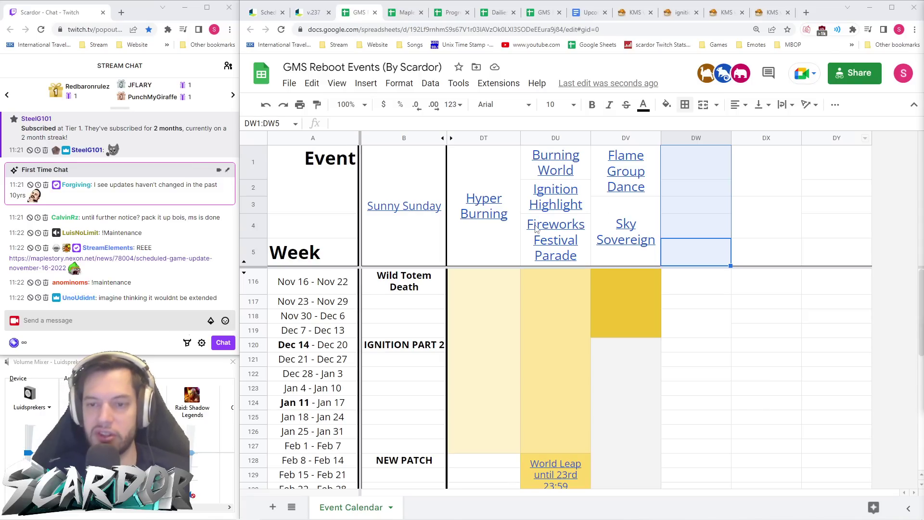
{"action": "mouse_move", "coordinate": [536, 229]}
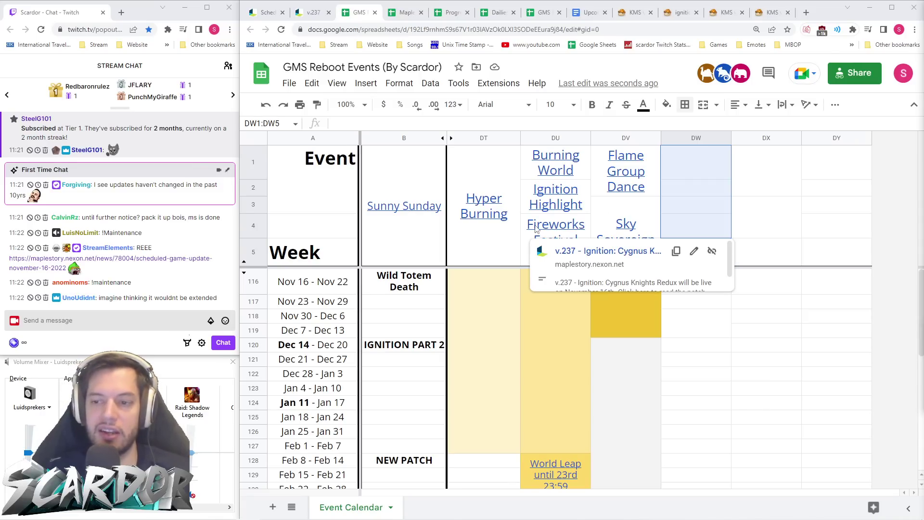
{"action": "left_click", "coordinate": [720, 351]}
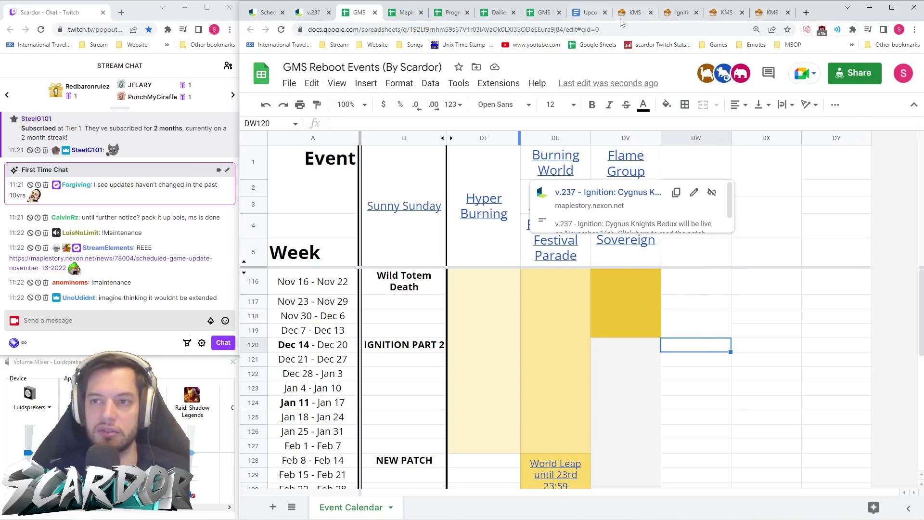
{"action": "left_click", "coordinate": [634, 12]}
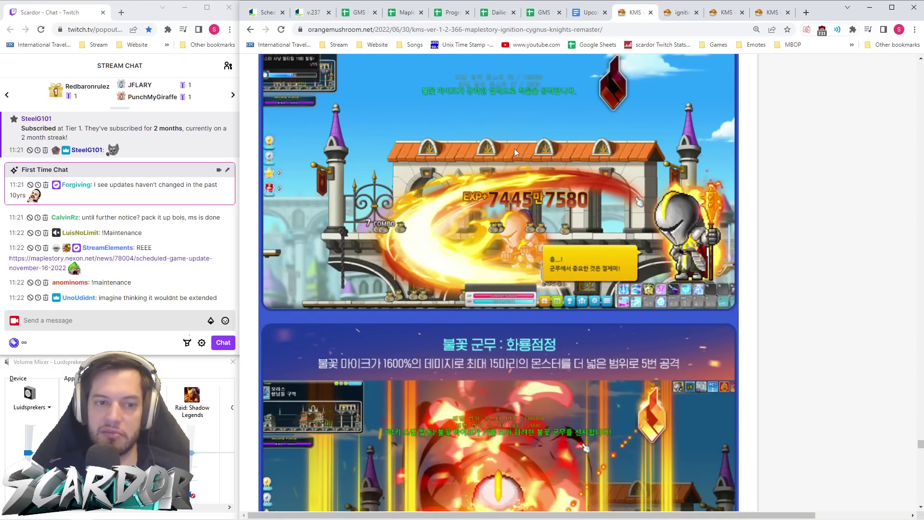
- Open, reposition and close a chatter's user card, then focus the chat box
{"action": "left_click", "coordinate": [76, 185]}
{"action": "left_click_drag", "start_coordinate": [111, 197], "coordinate": [110, 136]}
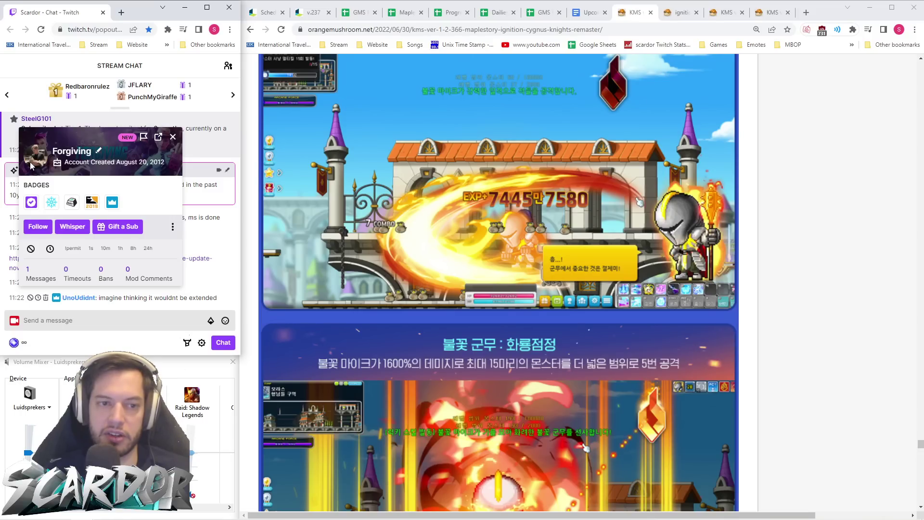
{"action": "left_click", "coordinate": [173, 137]}
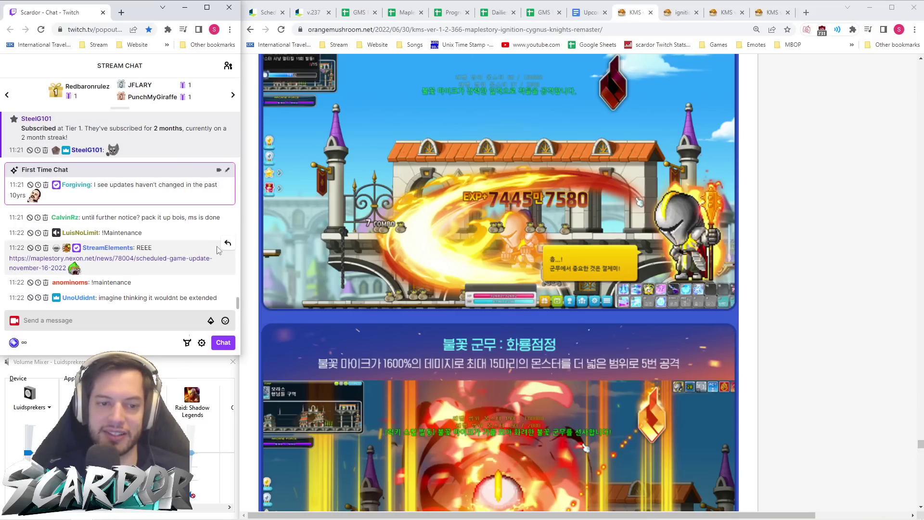
{"action": "left_click", "coordinate": [160, 323]}
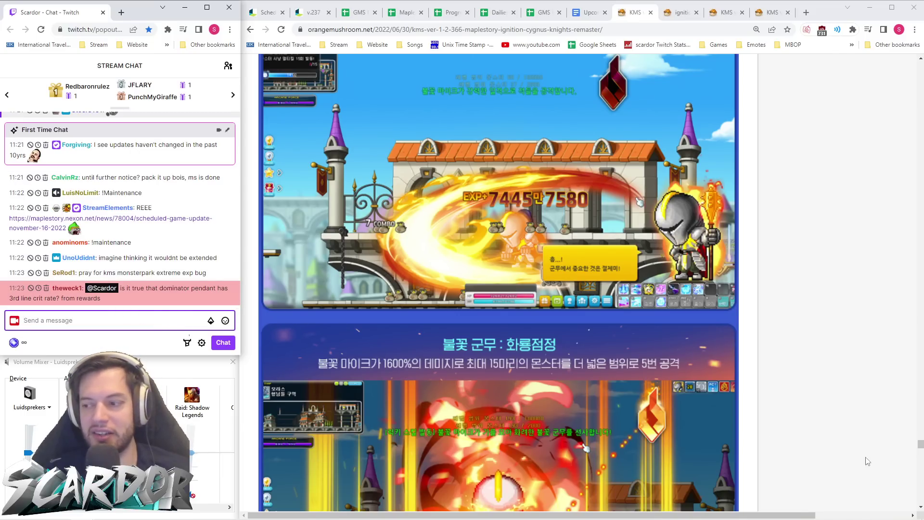
{"action": "key", "text": "alt+Tab"}
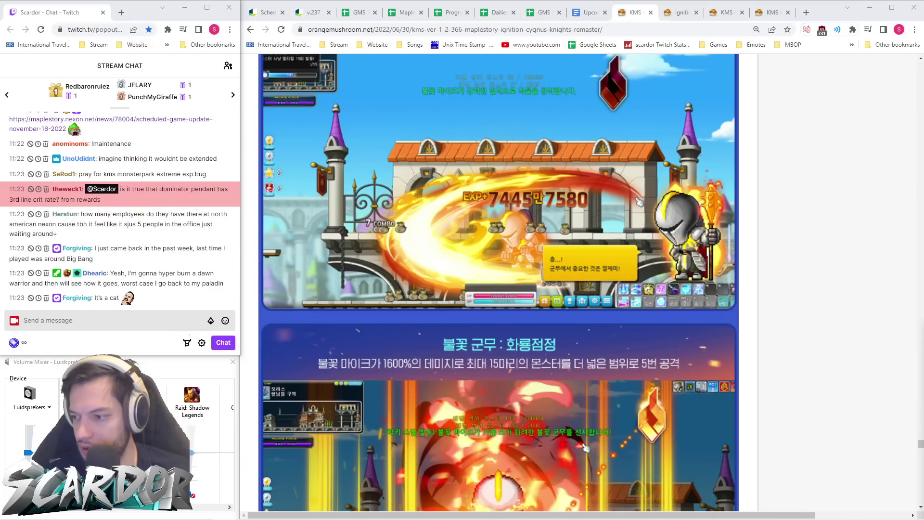
- Scroll the Orange Mushroom blog to the Arcade Festival <Ignition Star Bridge> section
{"action": "scroll", "coordinate": [833, 192], "scroll_direction": "down", "scroll_amount": 7}
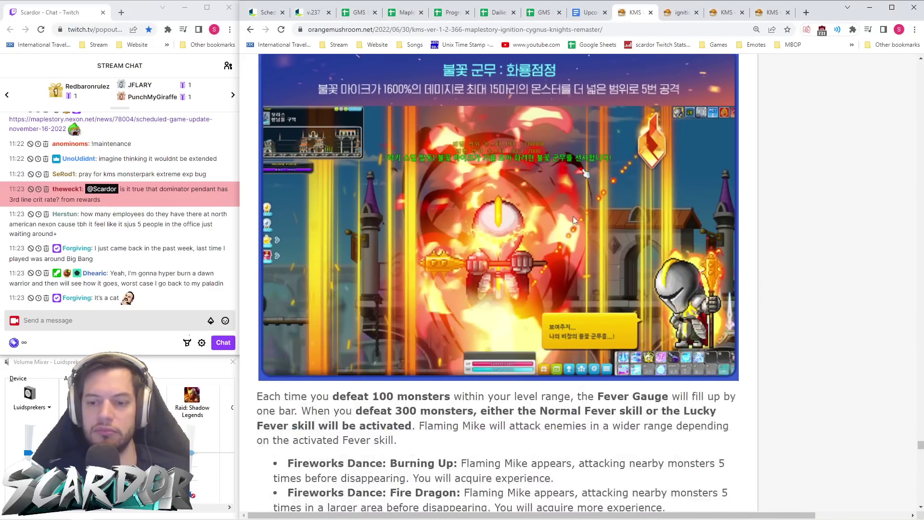
{"action": "scroll", "coordinate": [631, 219], "scroll_direction": "down", "scroll_amount": 9}
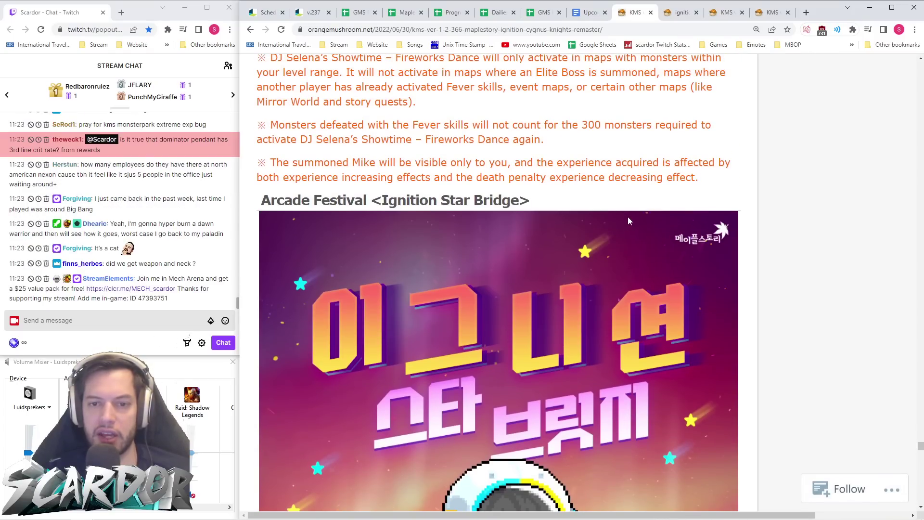
{"action": "scroll", "coordinate": [628, 216], "scroll_direction": "down", "scroll_amount": 4}
{"action": "scroll", "coordinate": [604, 144], "scroll_direction": "up", "scroll_amount": 1}
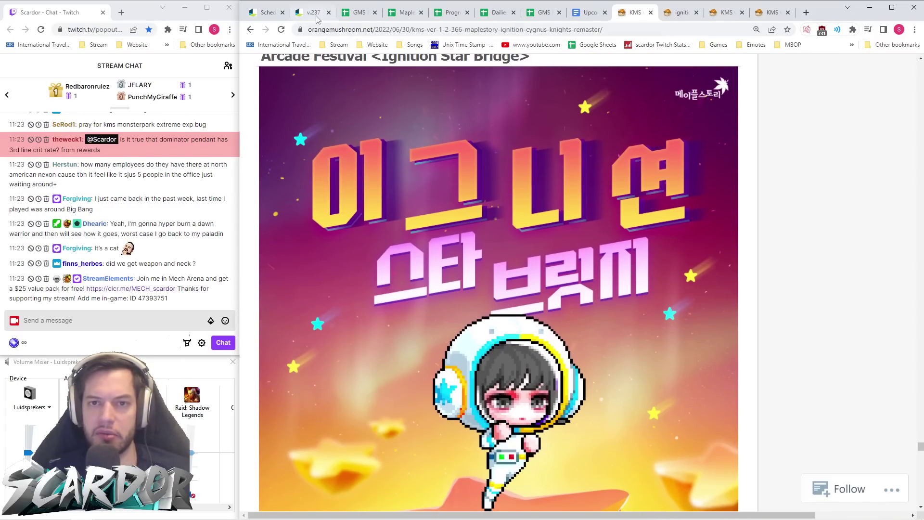
- Scroll the v.237 patch notes to the Star Bridge section dated November 16–29
{"action": "key", "text": "ctrl+2"}
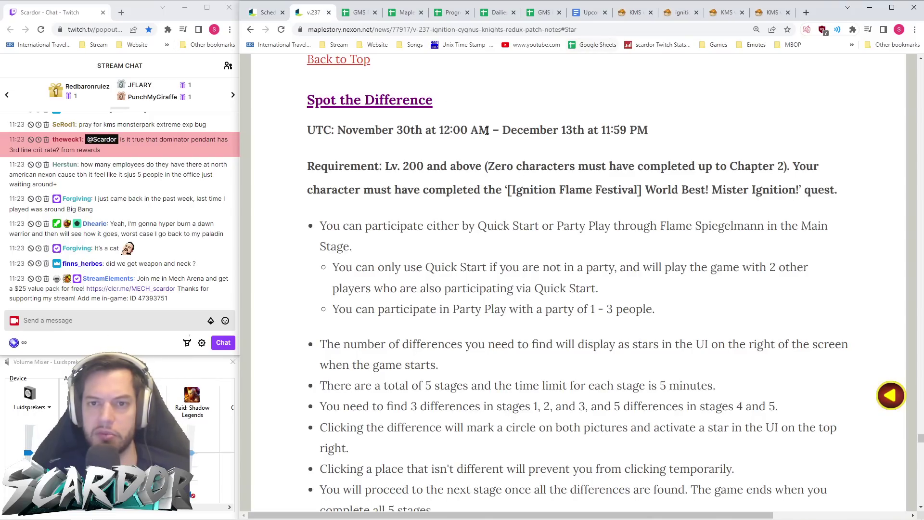
{"action": "scroll", "coordinate": [490, 134], "scroll_direction": "up", "scroll_amount": 15}
{"action": "scroll", "coordinate": [490, 138], "scroll_direction": "down", "scroll_amount": 4}
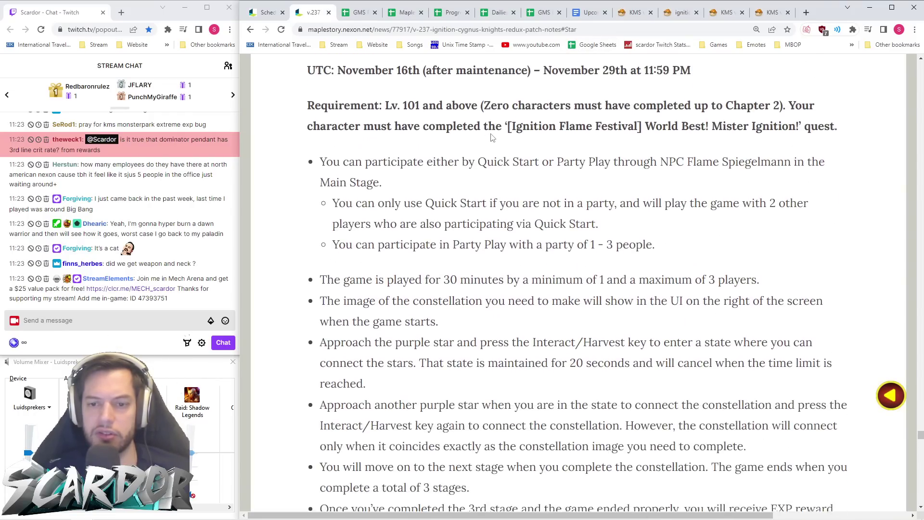
{"action": "scroll", "coordinate": [492, 138], "scroll_direction": "up", "scroll_amount": 3}
{"action": "scroll", "coordinate": [492, 138], "scroll_direction": "down", "scroll_amount": 2}
{"action": "scroll", "coordinate": [492, 137], "scroll_direction": "down", "scroll_amount": 1}
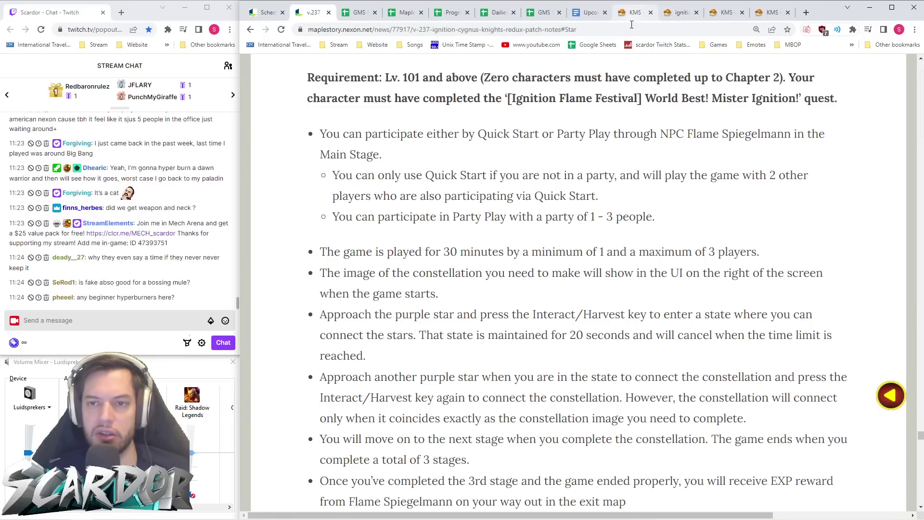
{"action": "scroll", "coordinate": [551, 114], "scroll_direction": "up", "scroll_amount": 3}
{"action": "scroll", "coordinate": [559, 114], "scroll_direction": "down", "scroll_amount": 13}
{"action": "scroll", "coordinate": [559, 114], "scroll_direction": "up", "scroll_amount": 12}
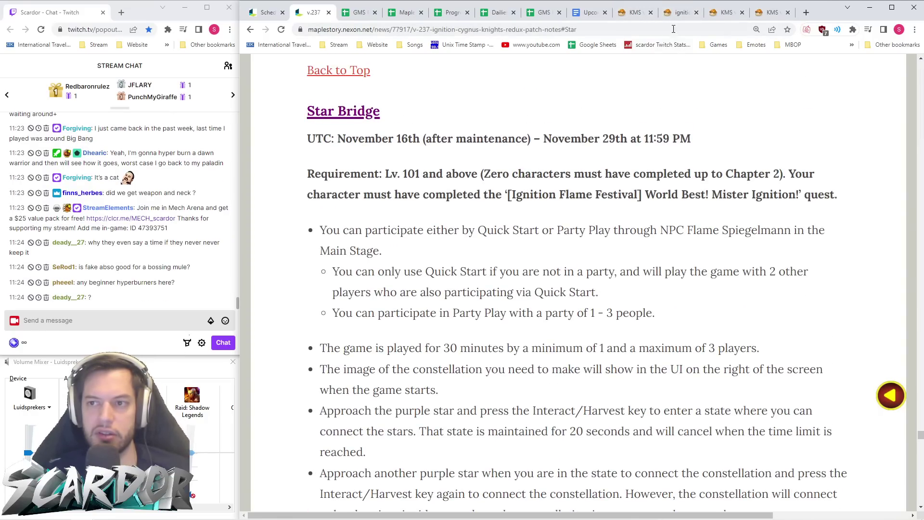
- Merge DW116:DW117 for the Star Bridge weeks after checking its dates
{"action": "left_click", "coordinate": [346, 17]}
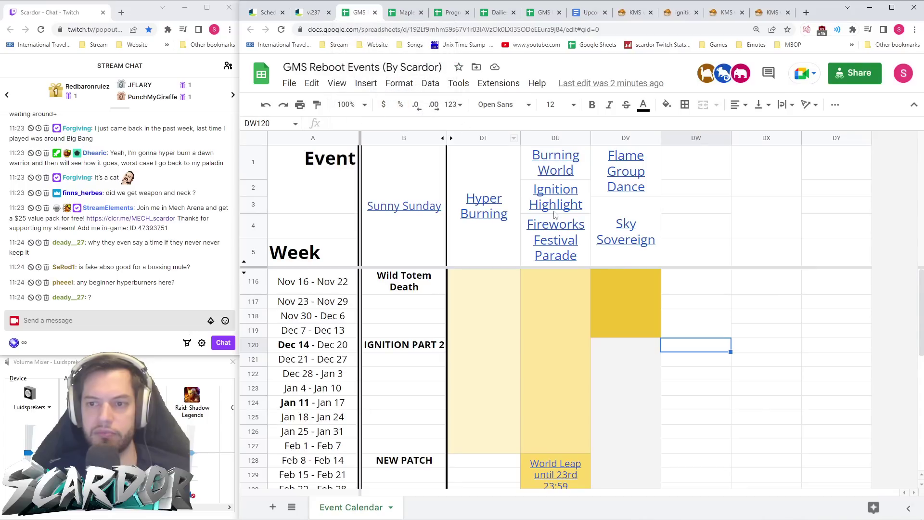
{"action": "left_click_drag", "start_coordinate": [693, 286], "coordinate": [710, 300]}
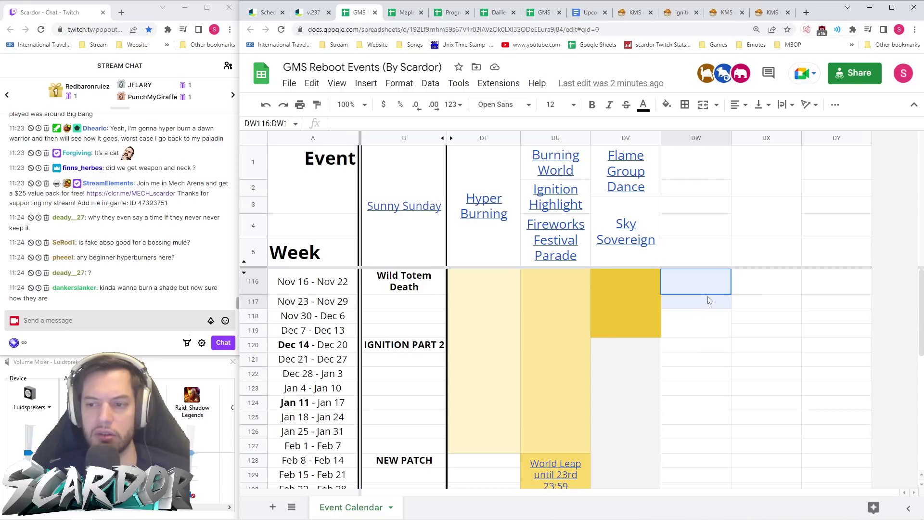
{"action": "left_click", "coordinate": [313, 12]}
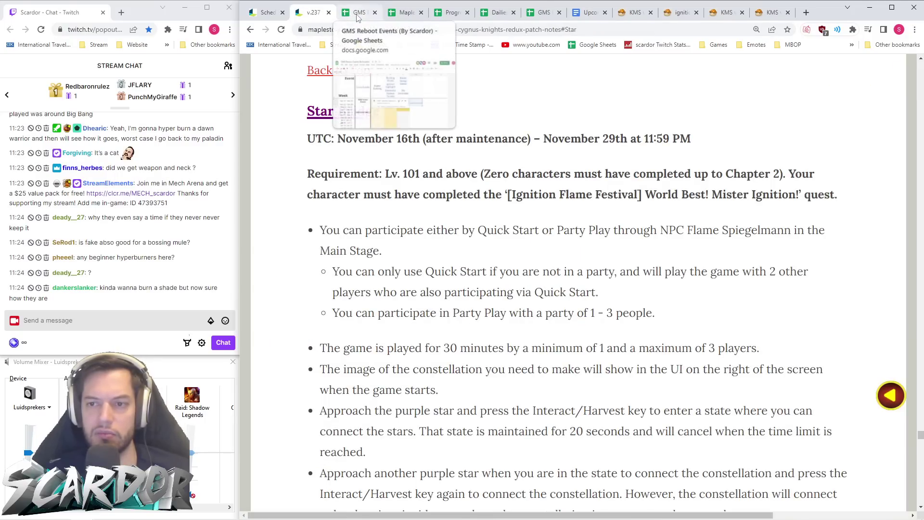
{"action": "left_click", "coordinate": [359, 14]}
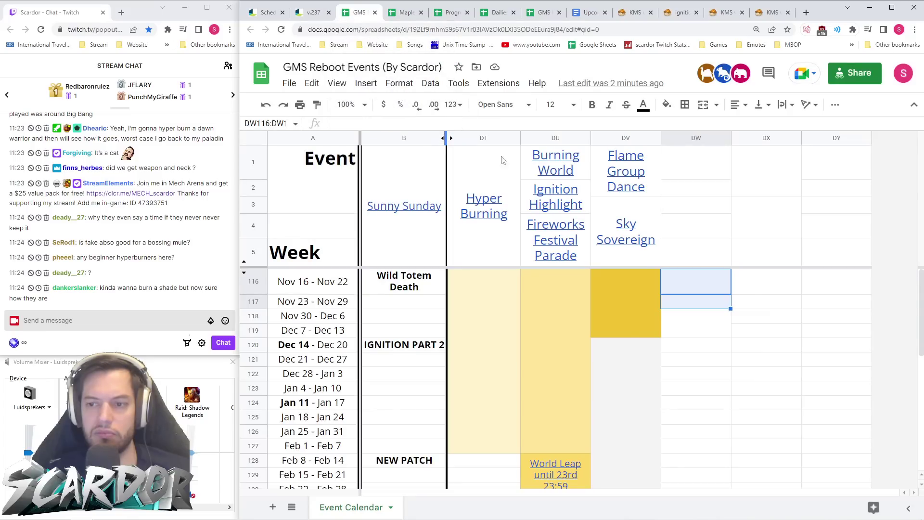
{"action": "left_click", "coordinate": [704, 104]}
- Merge DW118 down to DW130 and shade it light grey
{"action": "left_click_drag", "start_coordinate": [716, 318], "coordinate": [706, 392]}
{"action": "scroll", "coordinate": [716, 330], "scroll_direction": "down", "scroll_amount": 2}
{"action": "left_click", "coordinate": [703, 105]}
{"action": "left_click", "coordinate": [667, 105]}
{"action": "left_click", "coordinate": [776, 153]}
{"action": "scroll", "coordinate": [706, 355], "scroll_direction": "up", "scroll_amount": 1}
- Merge DW1:DW5 and enter the header 'Ignition Star Bridge'
{"action": "left_click", "coordinate": [706, 291]}
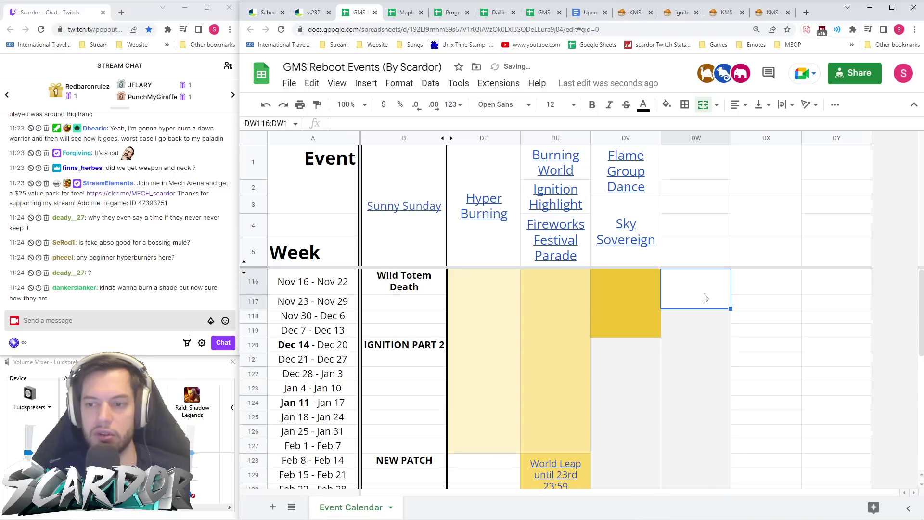
{"action": "left_click_drag", "start_coordinate": [693, 254], "coordinate": [701, 166]}
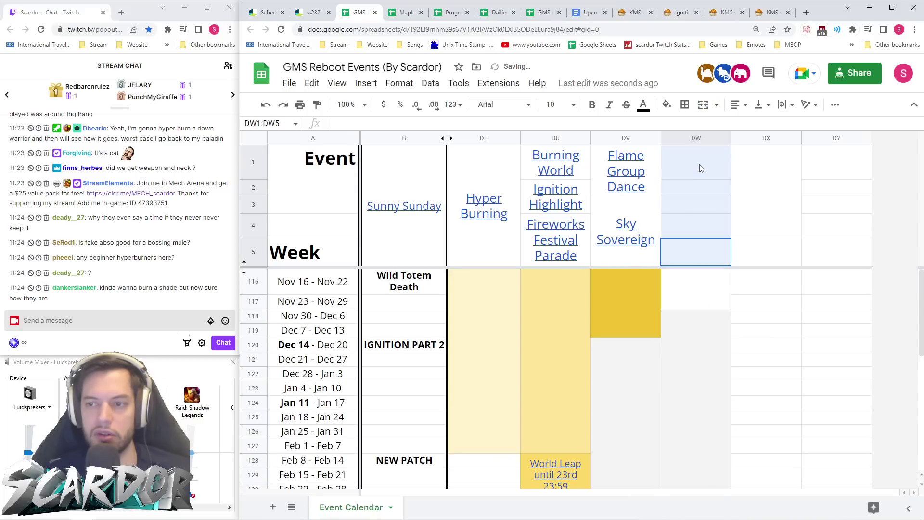
{"action": "left_click", "coordinate": [703, 105]}
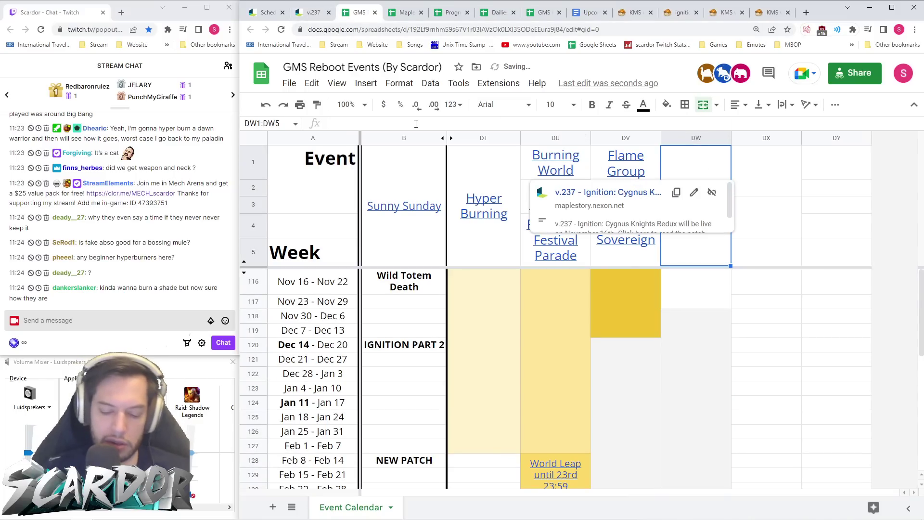
{"action": "type", "text": "Ignition Star"}
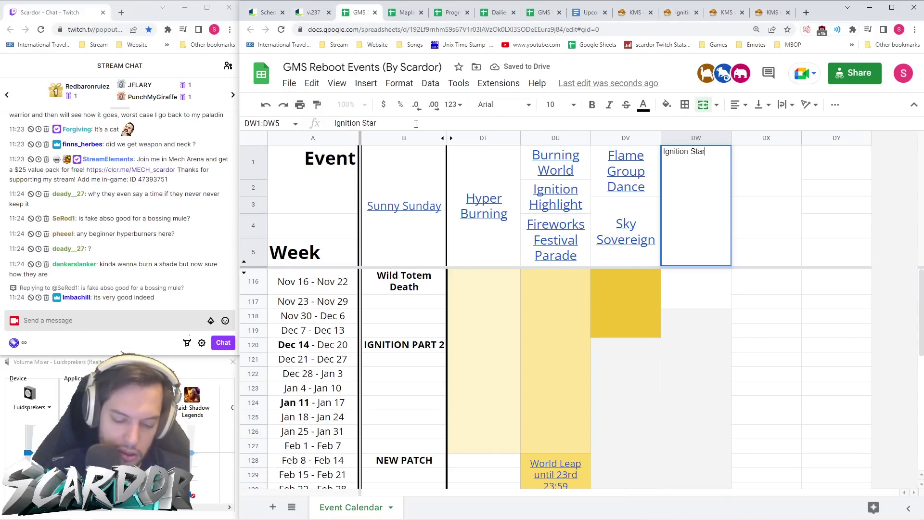
{"action": "type", "text": " Bridge"}
{"action": "key", "text": "Return"}
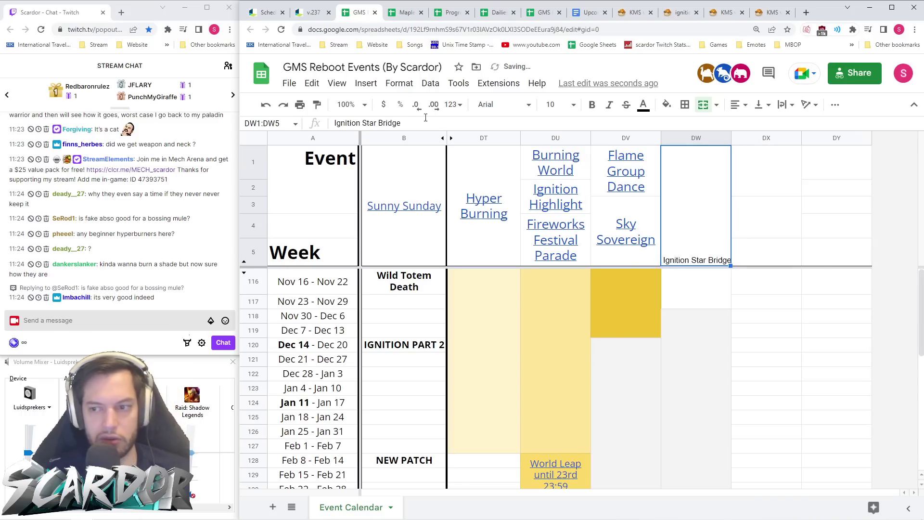
- Copy the Flame Group Dance header format into DW, then re-merge DW1:DW5 as 'Ignition Star Bridge'
{"action": "left_click", "coordinate": [643, 193]}
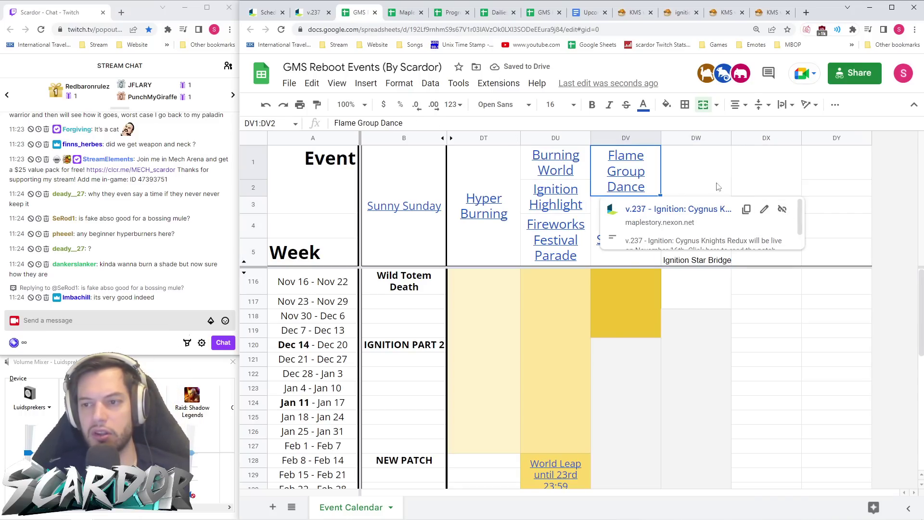
{"action": "left_click_drag", "start_coordinate": [657, 195], "coordinate": [701, 190]}
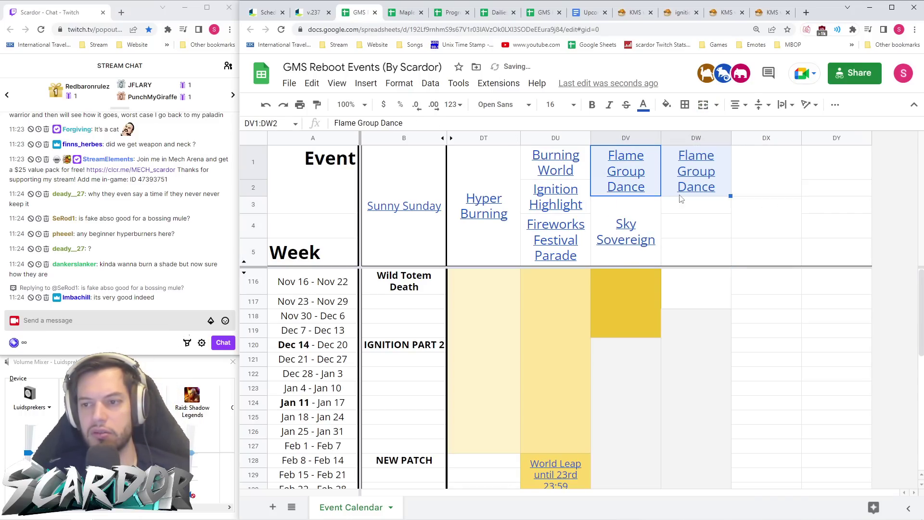
{"action": "left_click_drag", "start_coordinate": [704, 252], "coordinate": [704, 180]}
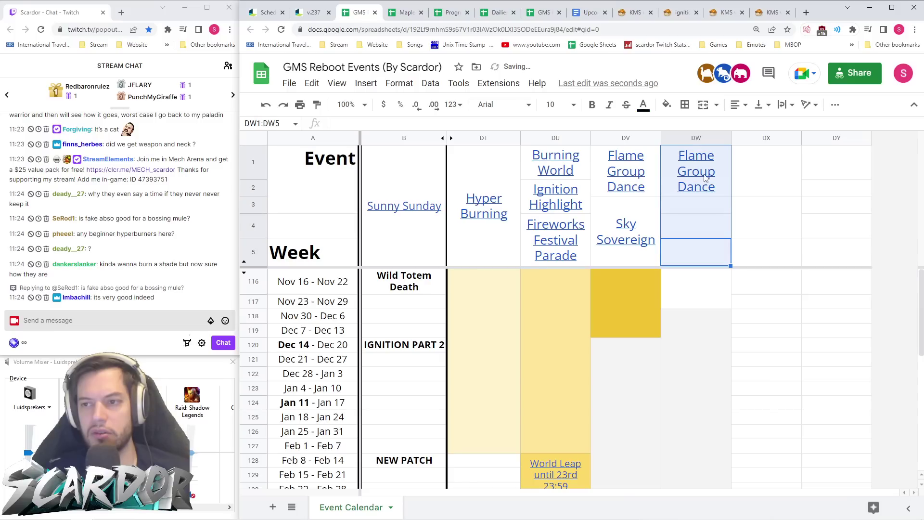
{"action": "left_click", "coordinate": [703, 105]}
{"action": "type", "text": "Ignit"}
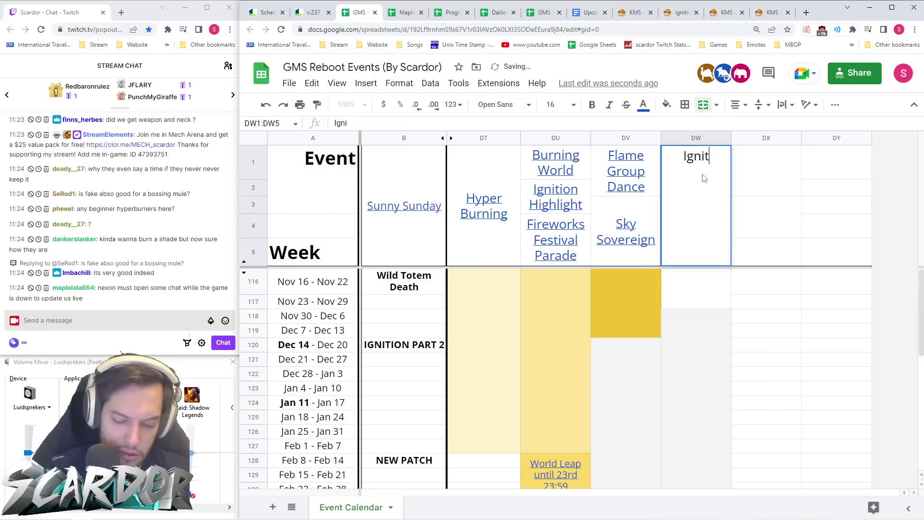
{"action": "type", "text": "ion Star Bridge"}
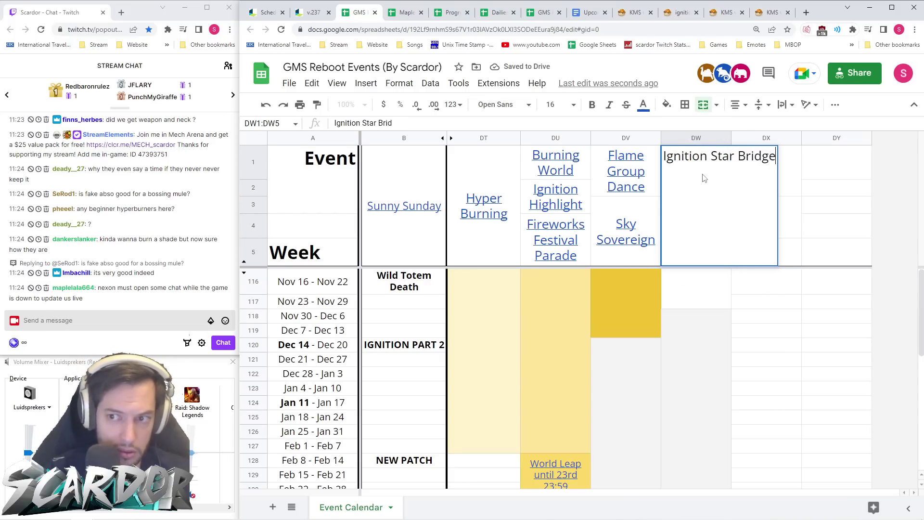
{"action": "key", "text": "Return"}
{"action": "right_click", "coordinate": [703, 178]}
- Link the Ignition Star Bridge header to the v.237 patch notes page address
{"action": "left_click", "coordinate": [745, 418]}
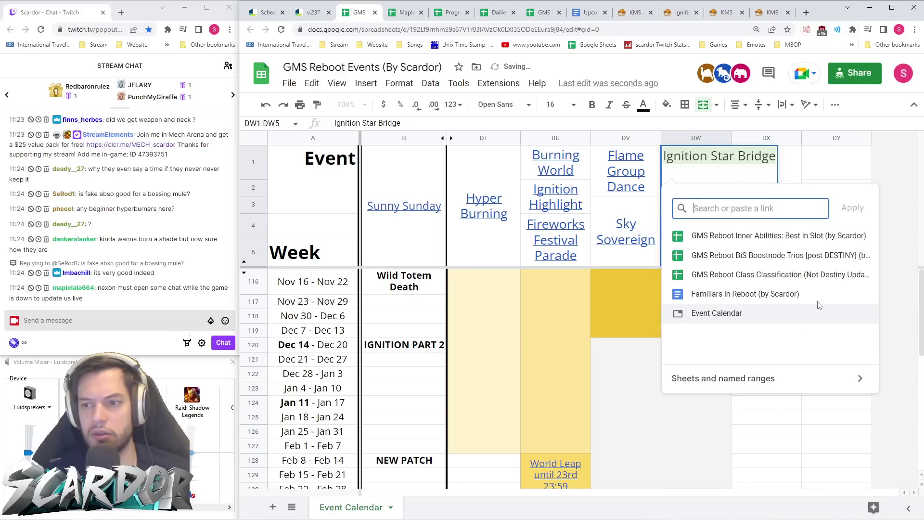
{"action": "type", "text": "Sky Sovereign"}
{"action": "key", "text": "BackSpace"}
{"action": "key", "text": "BackSpace"}
{"action": "key", "text": "BackSpace"}
{"action": "key", "text": "BackSpace"}
{"action": "key", "text": "BackSpace"}
{"action": "key", "text": "BackSpace"}
{"action": "key", "text": "BackSpace"}
{"action": "key", "text": "BackSpace"}
{"action": "key", "text": "BackSpace"}
{"action": "key", "text": "BackSpace"}
{"action": "key", "text": "BackSpace"}
{"action": "key", "text": "BackSpace"}
{"action": "key", "text": "BackSpace"}
{"action": "left_click", "coordinate": [312, 12]}
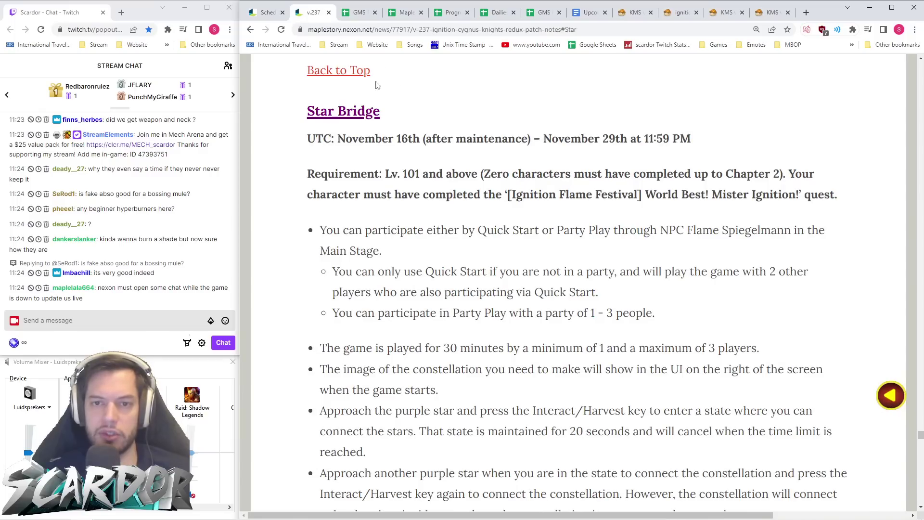
{"action": "left_click", "coordinate": [397, 32]}
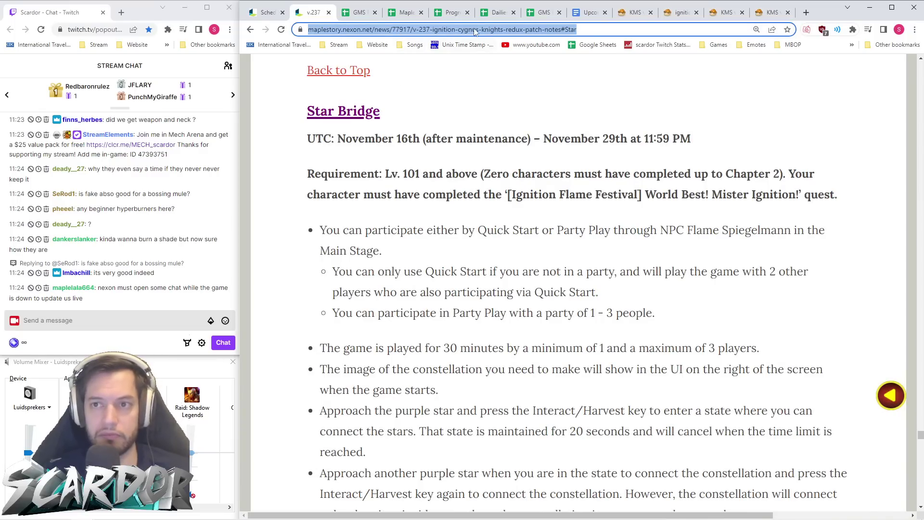
{"action": "left_click", "coordinate": [360, 12]}
{"action": "key", "text": "ctrl+v"}
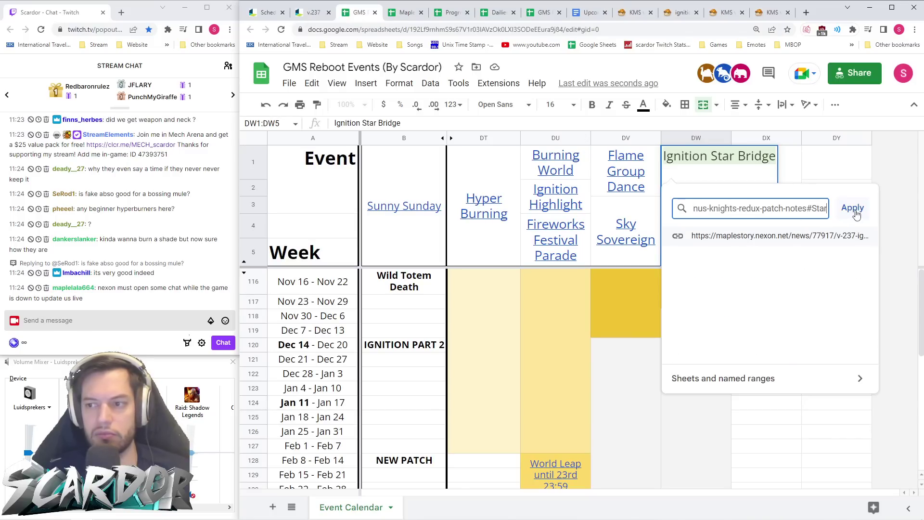
{"action": "left_click", "coordinate": [853, 208]}
- Shade the Nov 16–29 weeks in DW116:DW117 dark gold
{"action": "left_click", "coordinate": [725, 323]}
{"action": "left_click", "coordinate": [759, 164]}
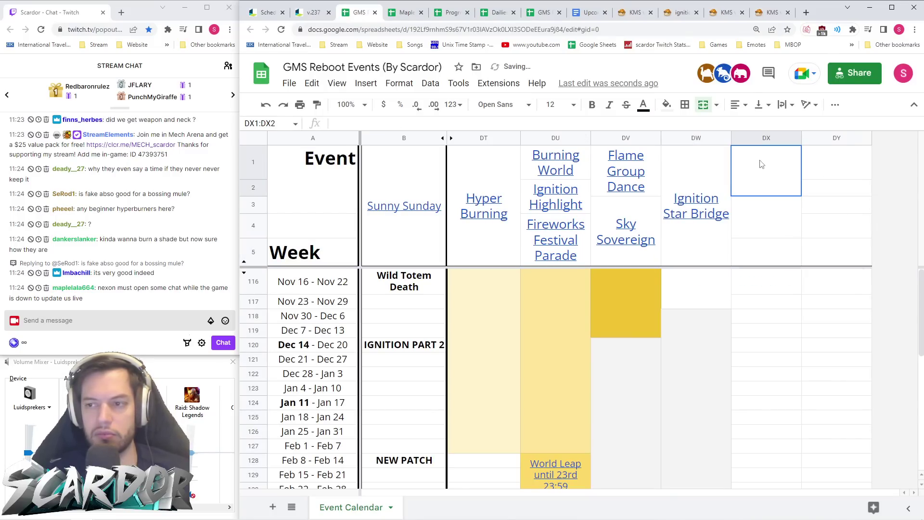
{"action": "left_click", "coordinate": [780, 243]}
{"action": "left_click", "coordinate": [835, 165]}
{"action": "left_click", "coordinate": [746, 246]}
{"action": "left_click", "coordinate": [706, 231]}
{"action": "left_click_drag", "start_coordinate": [693, 289], "coordinate": [687, 368]}
{"action": "left_click", "coordinate": [667, 105]}
{"action": "left_click", "coordinate": [711, 224]}
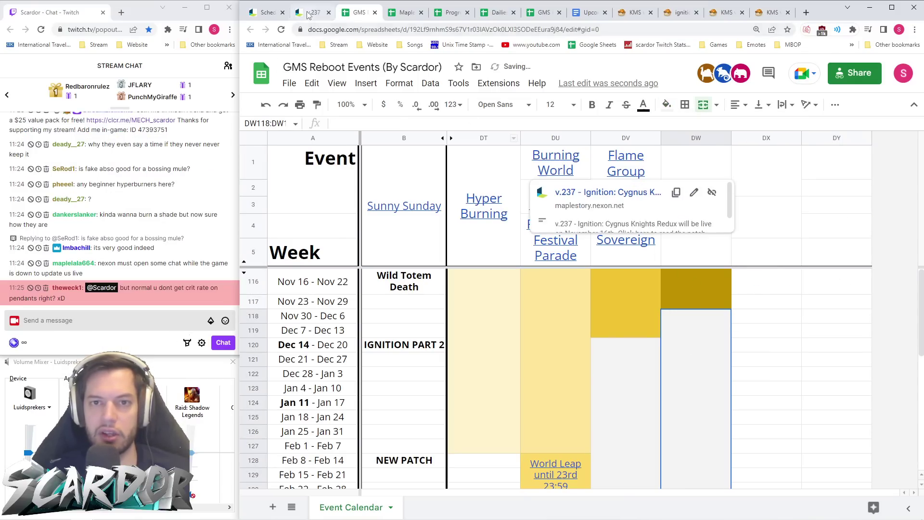
{"action": "left_click", "coordinate": [308, 12]}
{"action": "scroll", "coordinate": [660, 65], "scroll_direction": "down", "scroll_amount": 4}
- Open the KMS Ignition Star Bridge article and view its Star Bridge screenshots enlarged
{"action": "left_click", "coordinate": [635, 12]}
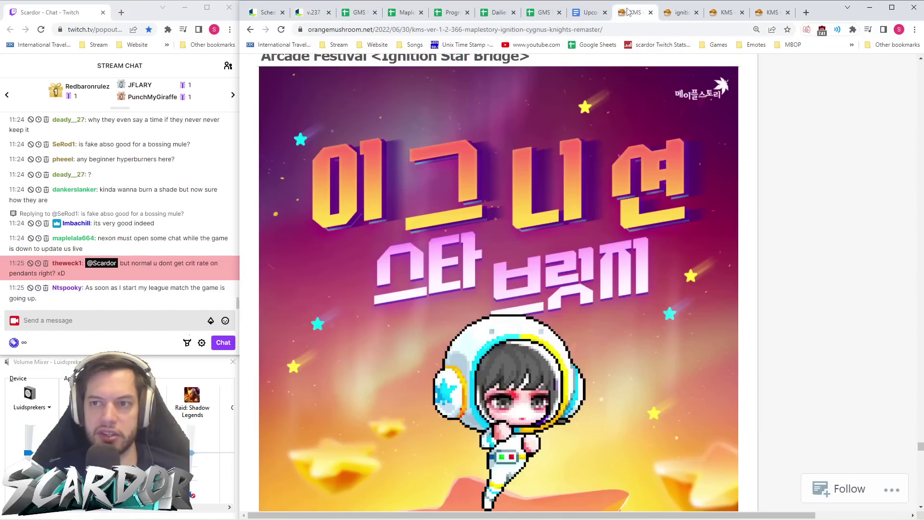
{"action": "scroll", "coordinate": [578, 225], "scroll_direction": "down", "scroll_amount": 10}
{"action": "scroll", "coordinate": [577, 229], "scroll_direction": "down", "scroll_amount": 5}
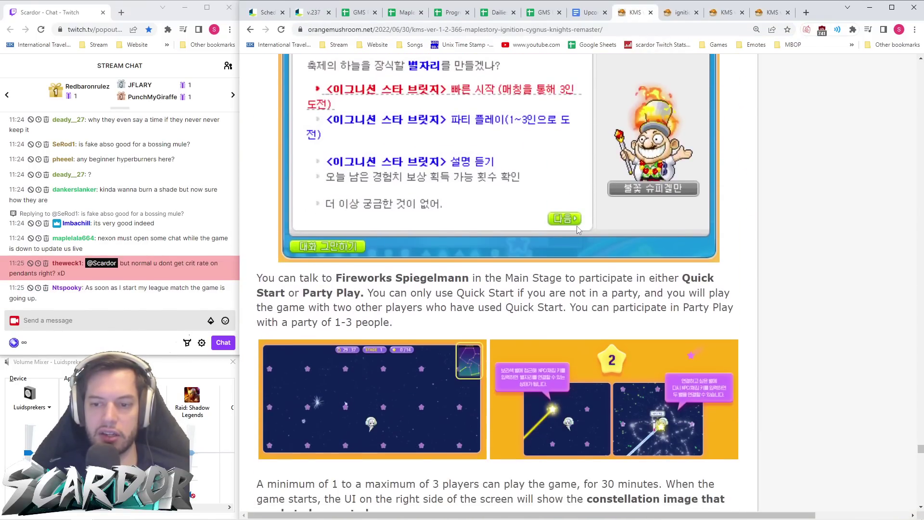
{"action": "left_click", "coordinate": [377, 295]}
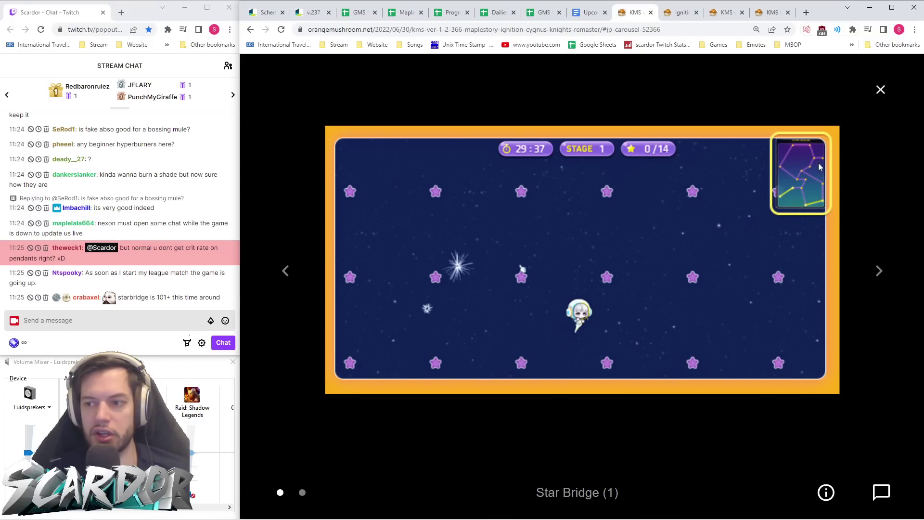
{"action": "left_click", "coordinate": [880, 271]}
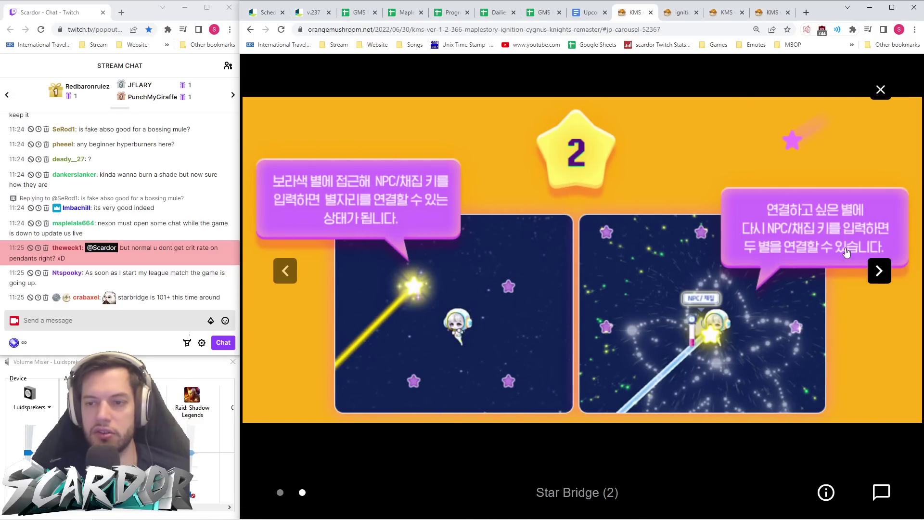
{"action": "left_click", "coordinate": [879, 273]}
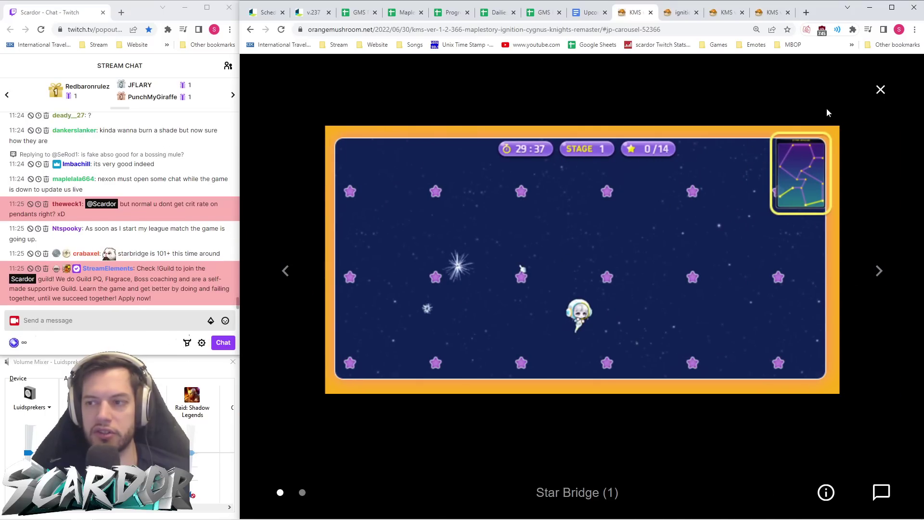
{"action": "left_click", "coordinate": [880, 90]}
- Check the article's level 200 requirement, then return to the v.237 patch notes
{"action": "scroll", "coordinate": [611, 245], "scroll_direction": "down", "scroll_amount": 5}
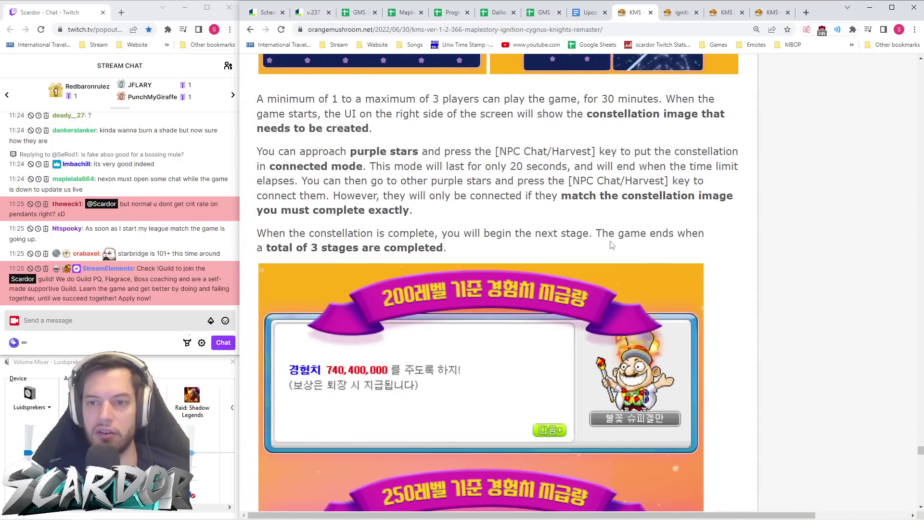
{"action": "scroll", "coordinate": [611, 244], "scroll_direction": "up", "scroll_amount": 3}
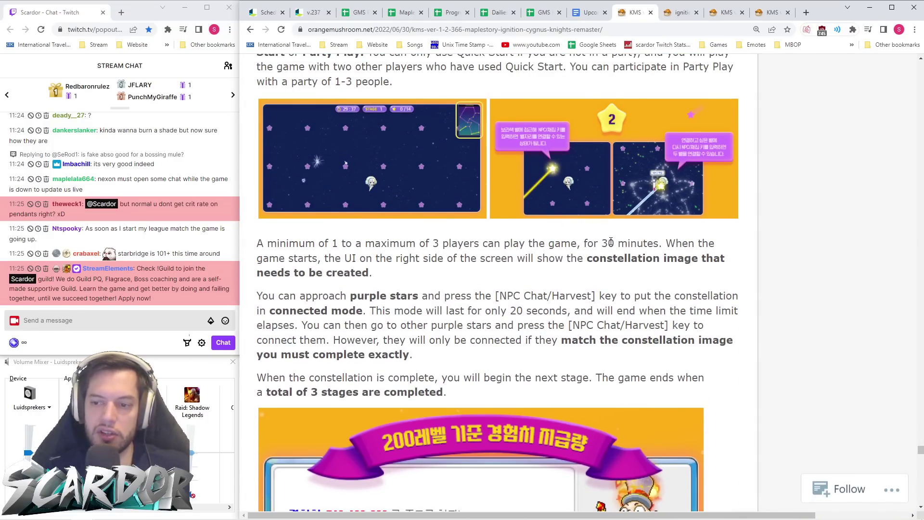
{"action": "scroll", "coordinate": [610, 242], "scroll_direction": "up", "scroll_amount": 7}
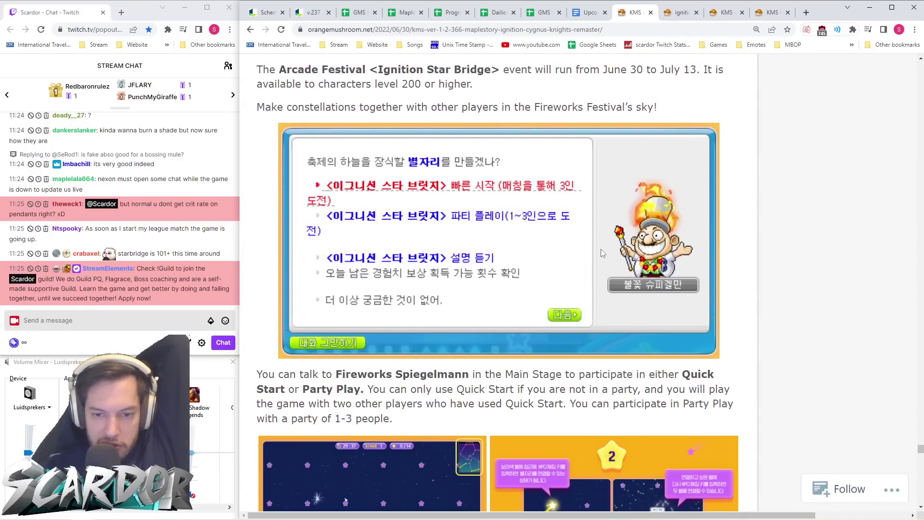
{"action": "scroll", "coordinate": [600, 249], "scroll_direction": "up", "scroll_amount": 3}
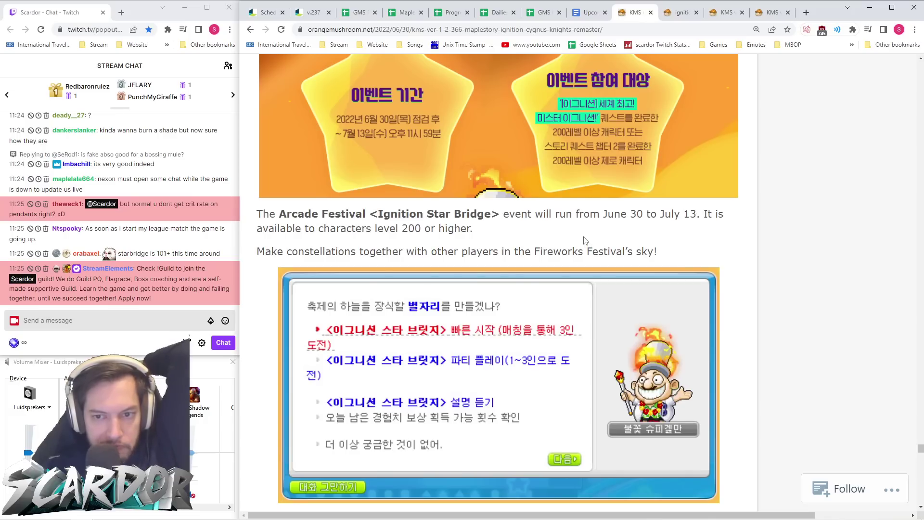
{"action": "left_click_drag", "start_coordinate": [382, 230], "coordinate": [536, 232]}
{"action": "left_click", "coordinate": [537, 233]}
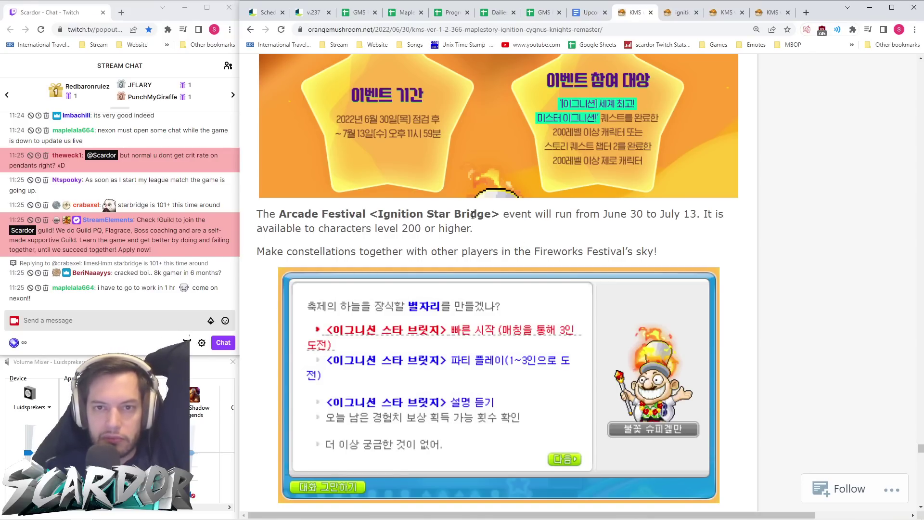
{"action": "left_click", "coordinate": [312, 14]}
- Compare the patch notes' Lv. 101 requirement with the KMS Ignition Star Bridge article
{"action": "scroll", "coordinate": [543, 243], "scroll_direction": "up", "scroll_amount": 1}
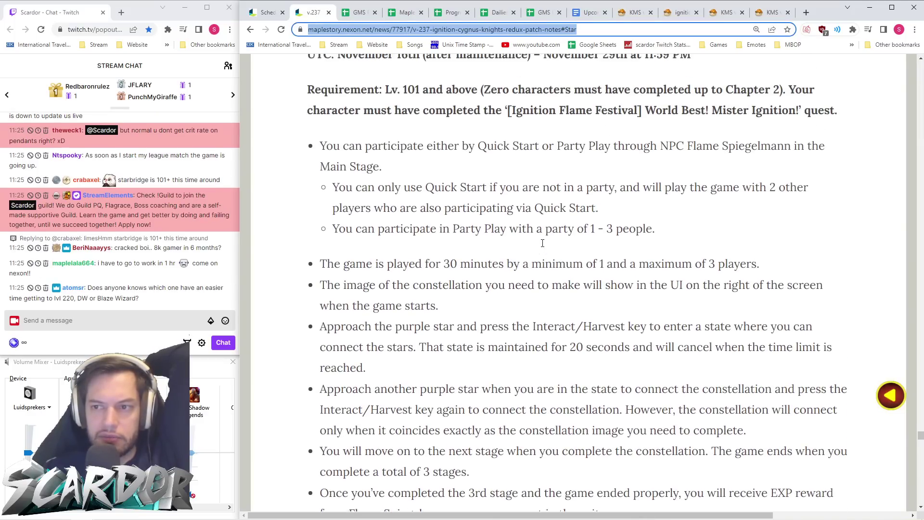
{"action": "left_click_drag", "start_coordinate": [376, 121], "coordinate": [470, 127]}
{"action": "left_click", "coordinate": [470, 126]}
{"action": "left_click", "coordinate": [635, 12]}
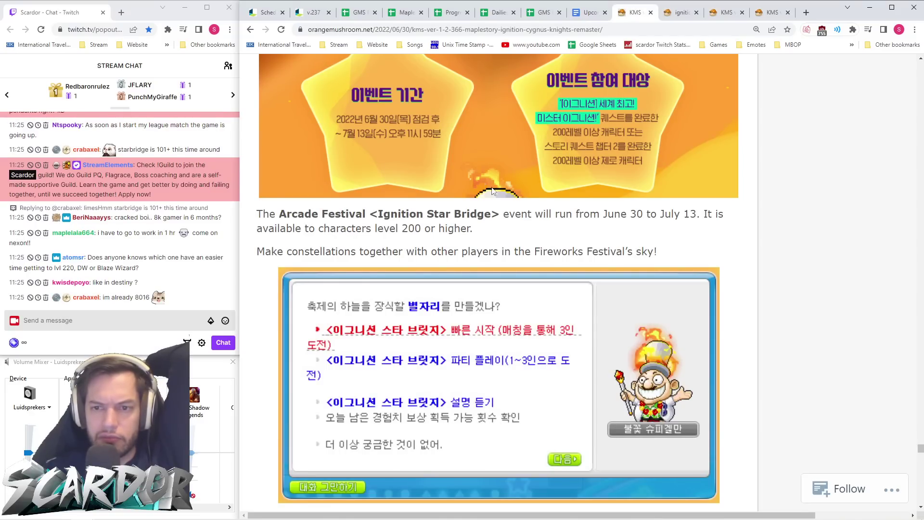
{"action": "left_click", "coordinate": [313, 18]}
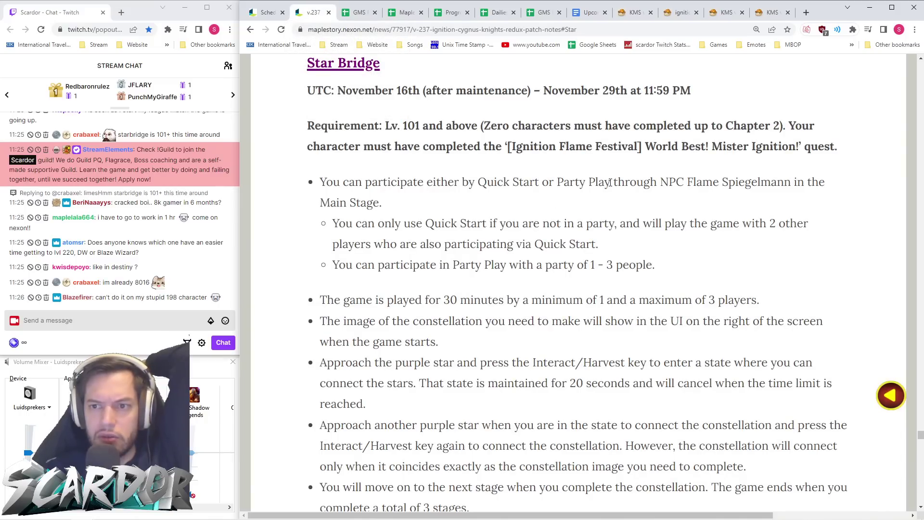
- Snip the Star Bridge heading, dates and Lv. 101 requirement with Win+Shift+S
{"action": "left_click_drag", "start_coordinate": [382, 125], "coordinate": [420, 126]}
{"action": "left_click", "coordinate": [432, 153]}
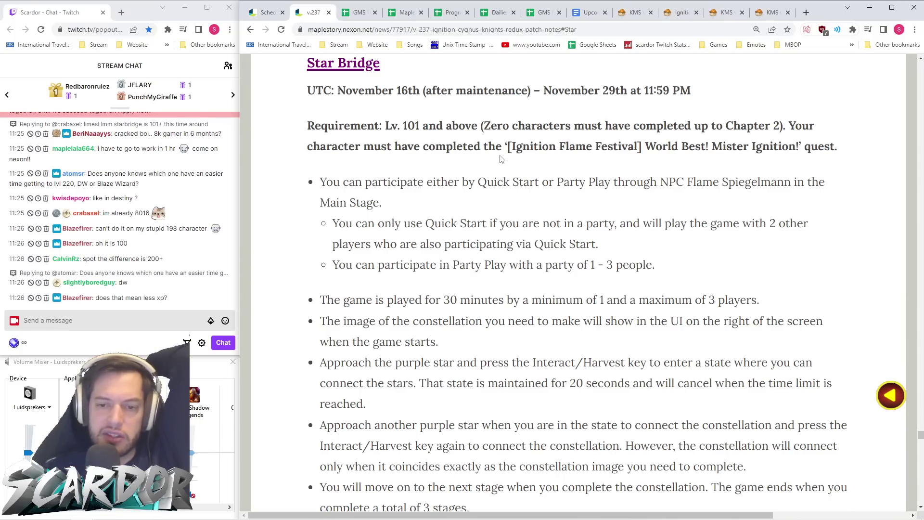
{"action": "scroll", "coordinate": [501, 160], "scroll_direction": "down", "scroll_amount": 10}
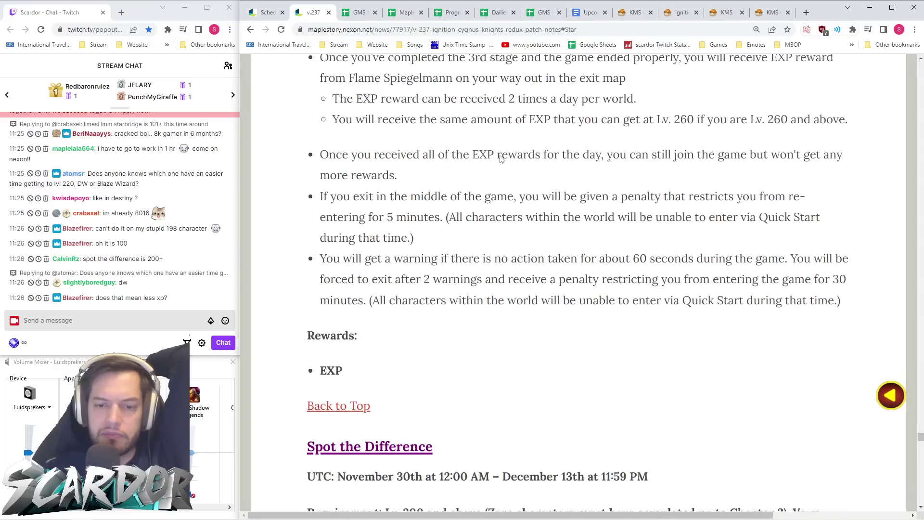
{"action": "scroll", "coordinate": [501, 159], "scroll_direction": "up", "scroll_amount": 13}
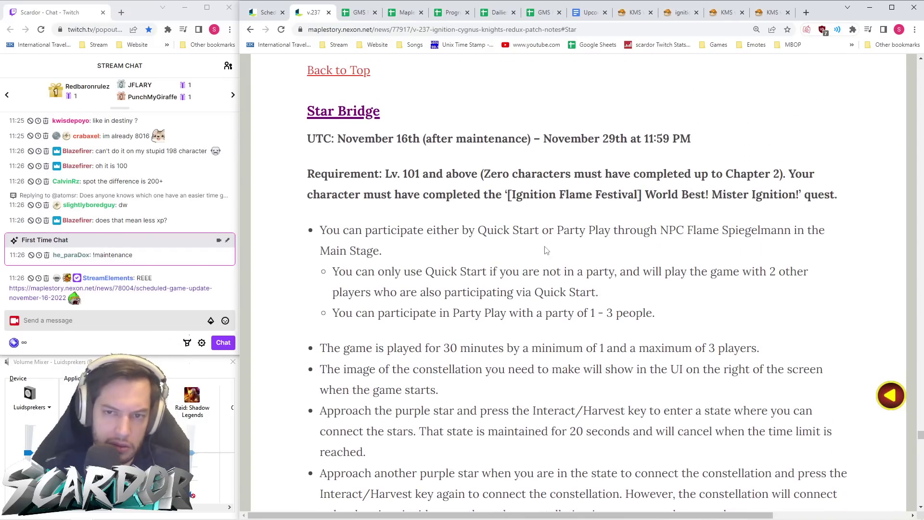
{"action": "key", "text": "shift+super+s"}
{"action": "mouse_move", "coordinate": [296, 99]}
{"action": "left_mouse_down"}
{"action": "mouse_move", "coordinate": [689, 211]}
{"action": "mouse_move", "coordinate": [856, 217]}
{"action": "left_mouse_up"}
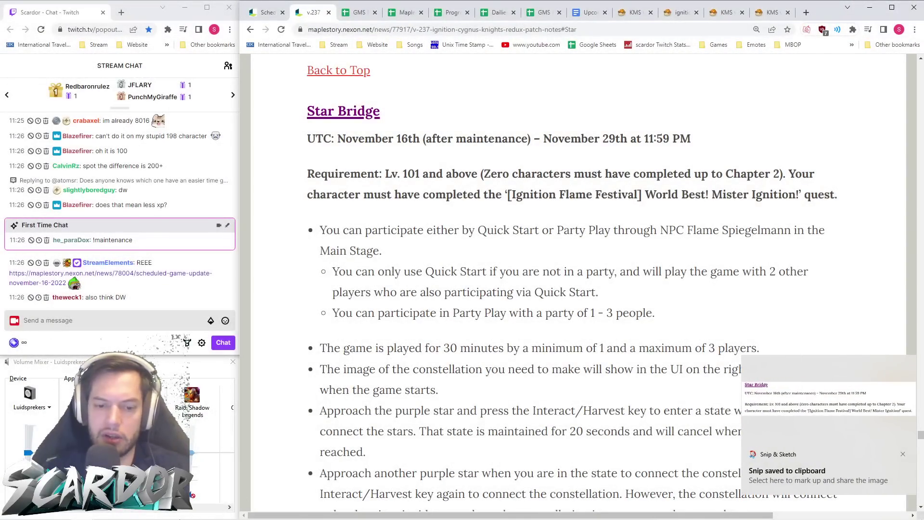
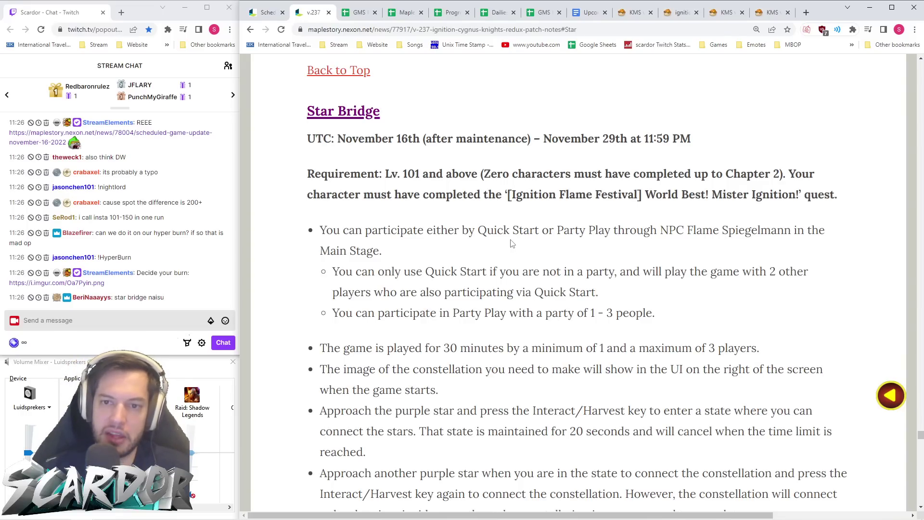
- Review the Lv. 101 requirement and nearby sections of the v.237 patch notes
{"action": "double_click", "coordinate": [424, 173]}
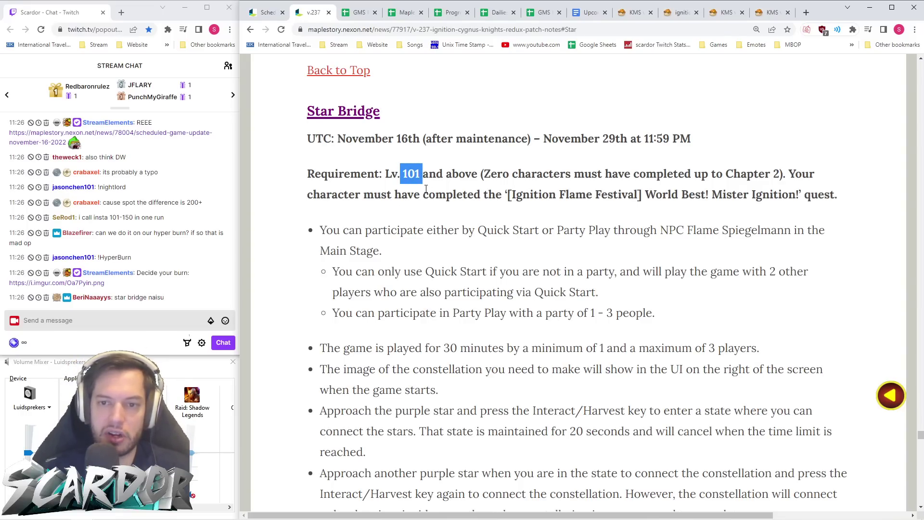
{"action": "left_click", "coordinate": [426, 188]}
{"action": "scroll", "coordinate": [426, 188], "scroll_direction": "down", "scroll_amount": 15}
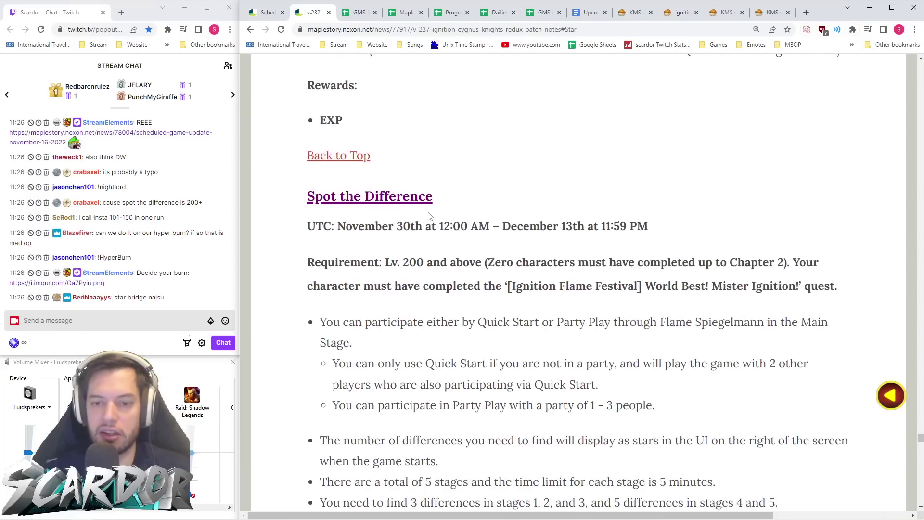
{"action": "scroll", "coordinate": [410, 255], "scroll_direction": "up", "scroll_amount": 12}
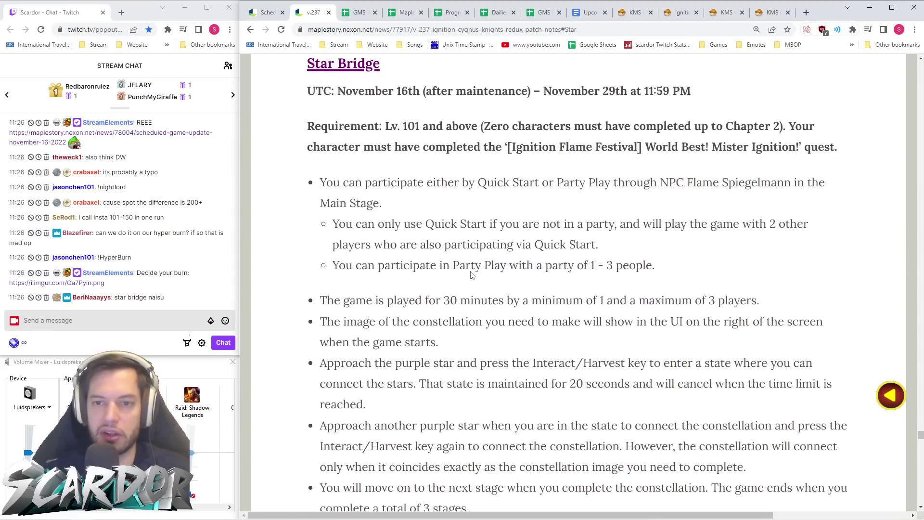
{"action": "mouse_move", "coordinate": [362, 519]}
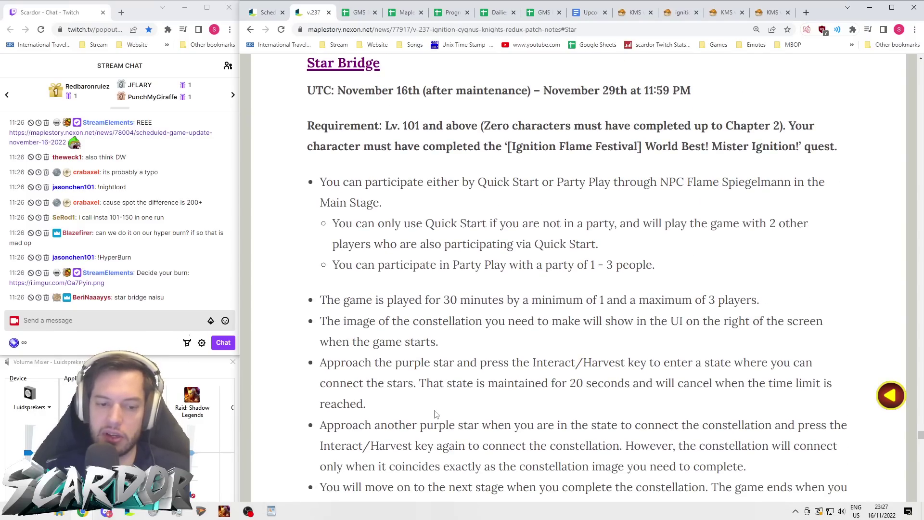
{"action": "left_click", "coordinate": [109, 515]}
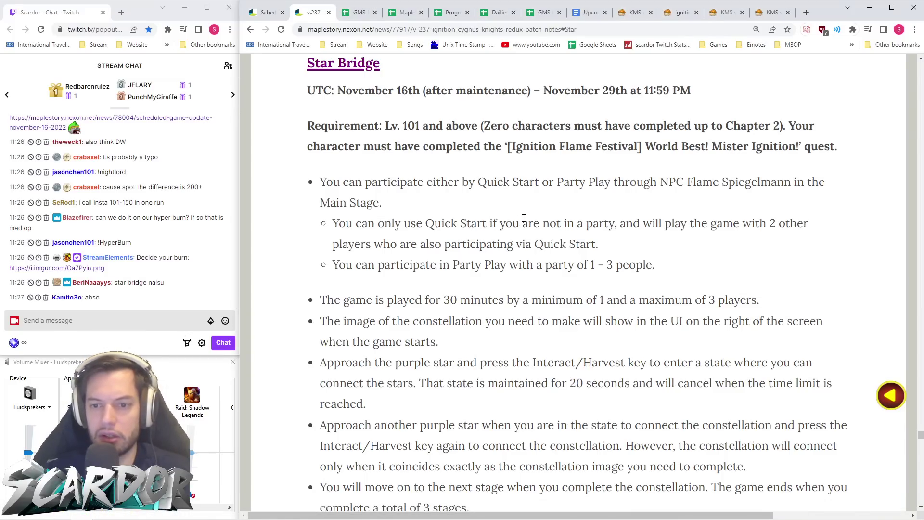
{"action": "scroll", "coordinate": [524, 217], "scroll_direction": "down", "scroll_amount": 3}
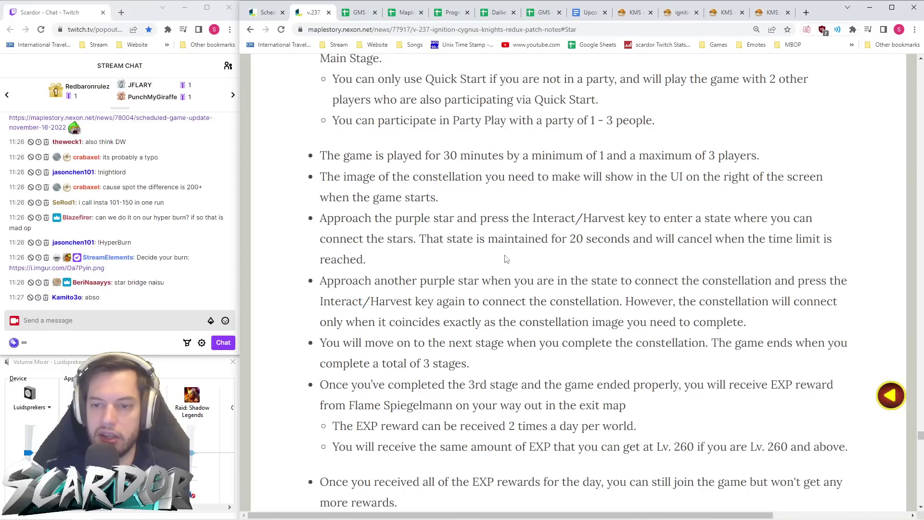
{"action": "scroll", "coordinate": [497, 258], "scroll_direction": "down", "scroll_amount": 6}
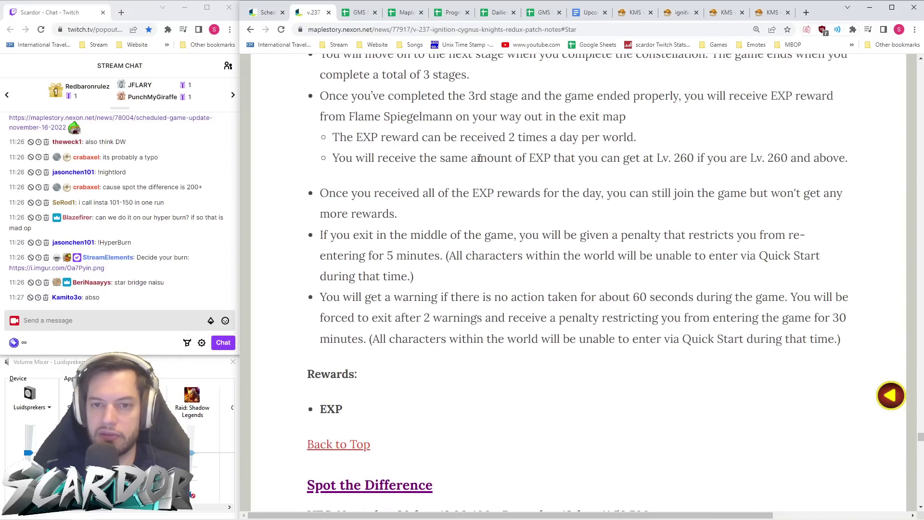
{"action": "scroll", "coordinate": [348, 153], "scroll_direction": "up", "scroll_amount": 1}
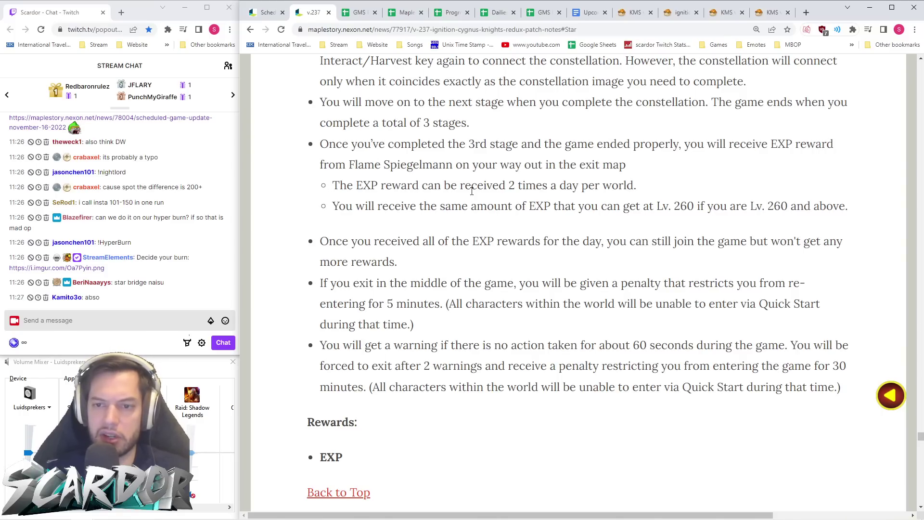
- Read the EXP reward bullets, including the same-EXP-as-Lv. 260 sentence
{"action": "left_click_drag", "start_coordinate": [669, 189], "coordinate": [289, 148]}
{"action": "left_click", "coordinate": [857, 216]}
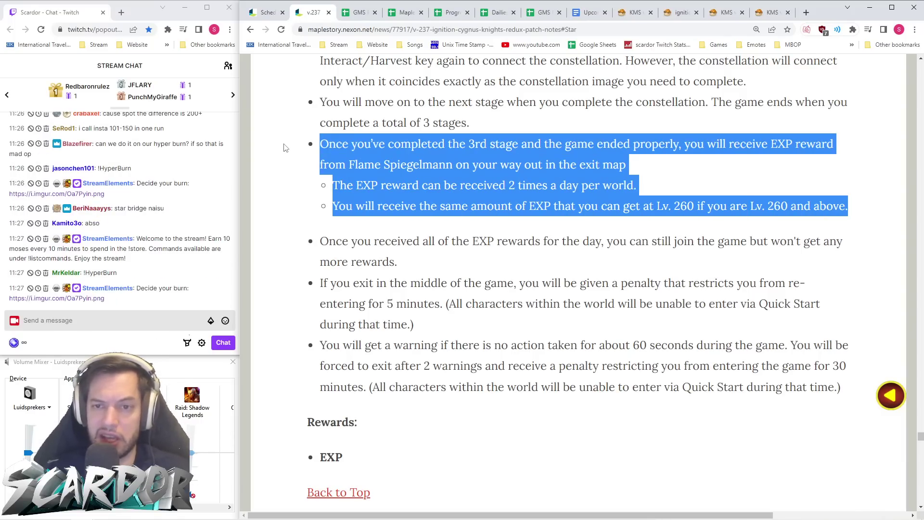
{"action": "left_click", "coordinate": [579, 218]}
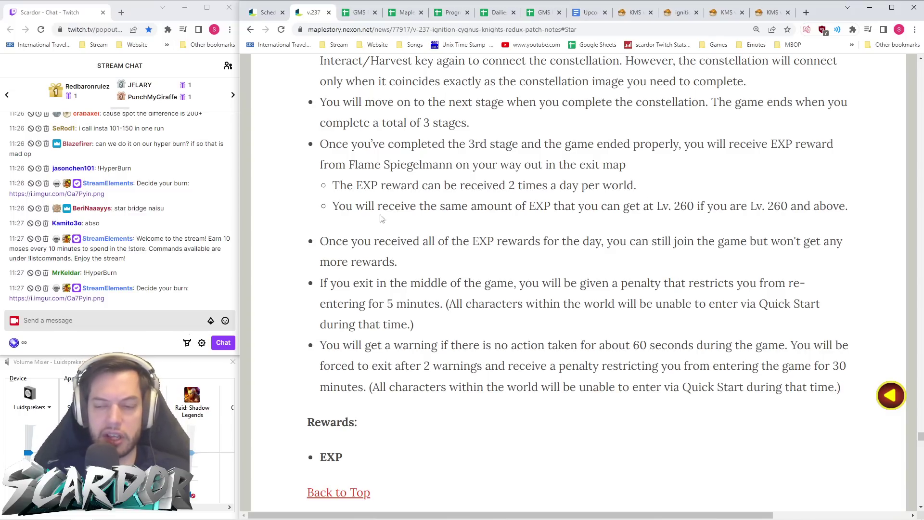
{"action": "left_click_drag", "start_coordinate": [328, 215], "coordinate": [784, 207]}
{"action": "left_click", "coordinate": [759, 225]}
{"action": "left_click", "coordinate": [794, 206]}
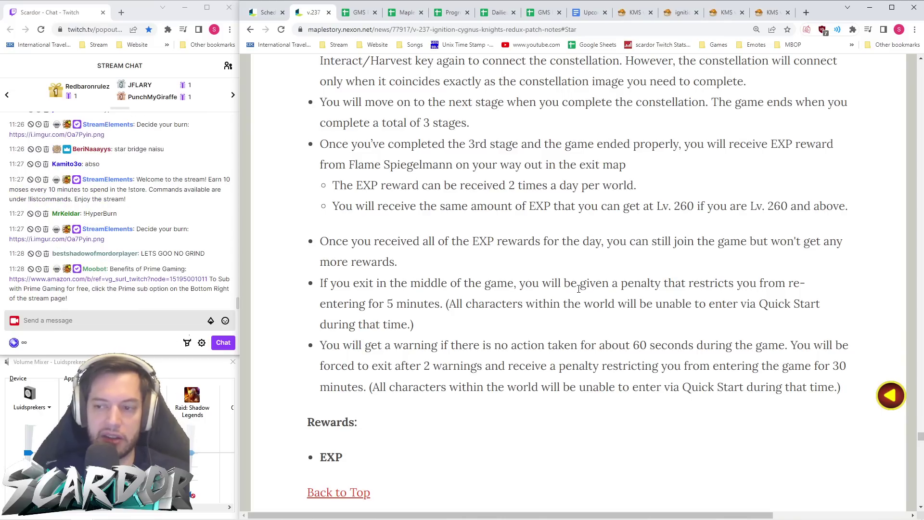
{"action": "scroll", "coordinate": [415, 284], "scroll_direction": "down", "scroll_amount": 2}
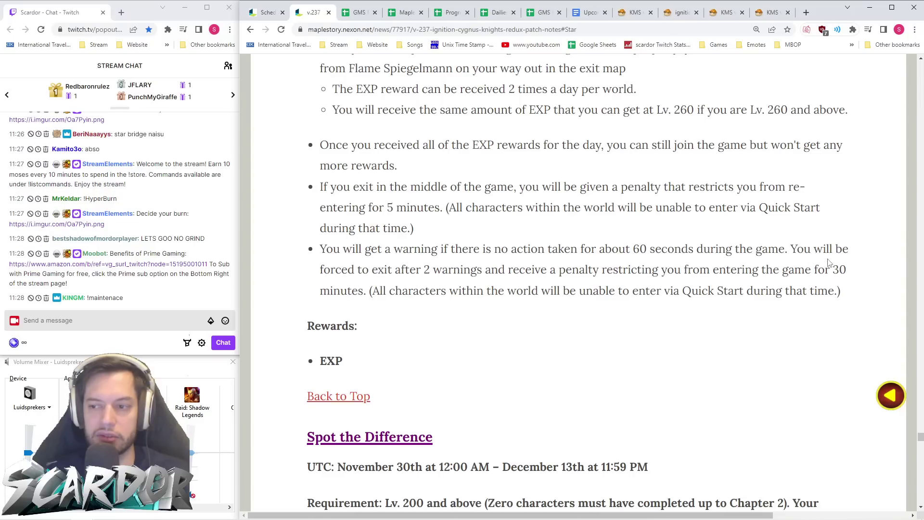
{"action": "scroll", "coordinate": [351, 288], "scroll_direction": "down", "scroll_amount": 3}
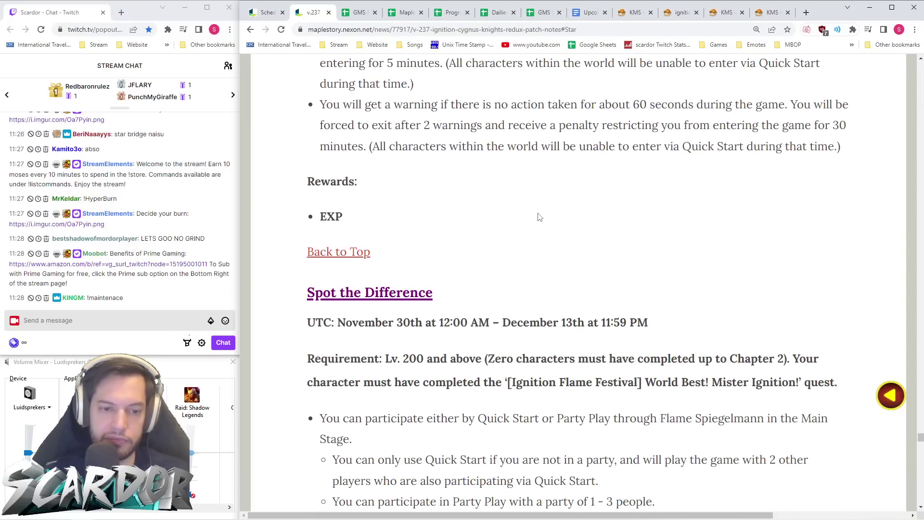
- Send the !maintenance command in the stream chat
{"action": "left_click", "coordinate": [163, 327]}
{"action": "type", "text": "!maintenance"}
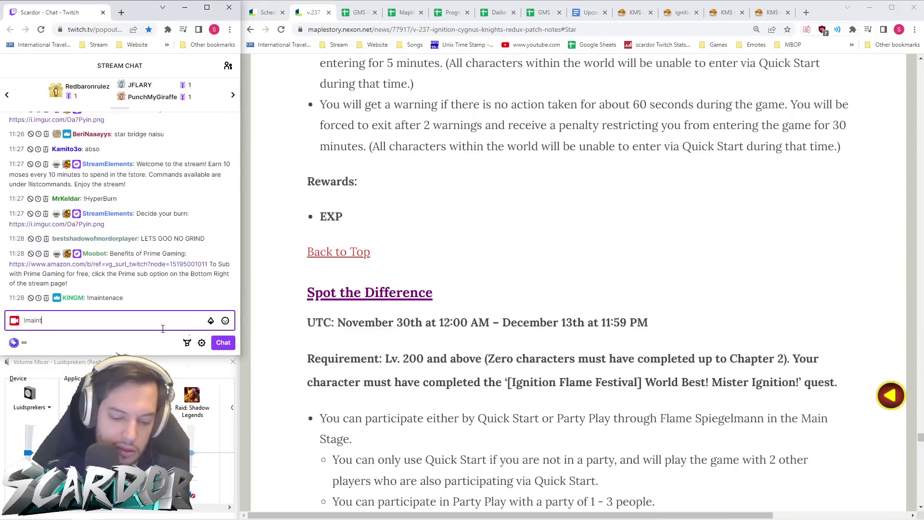
{"action": "key", "text": "Return"}
- Jump to the Spot the Difference section from the table of contents and select the page URL
{"action": "left_click", "coordinate": [499, 235]}
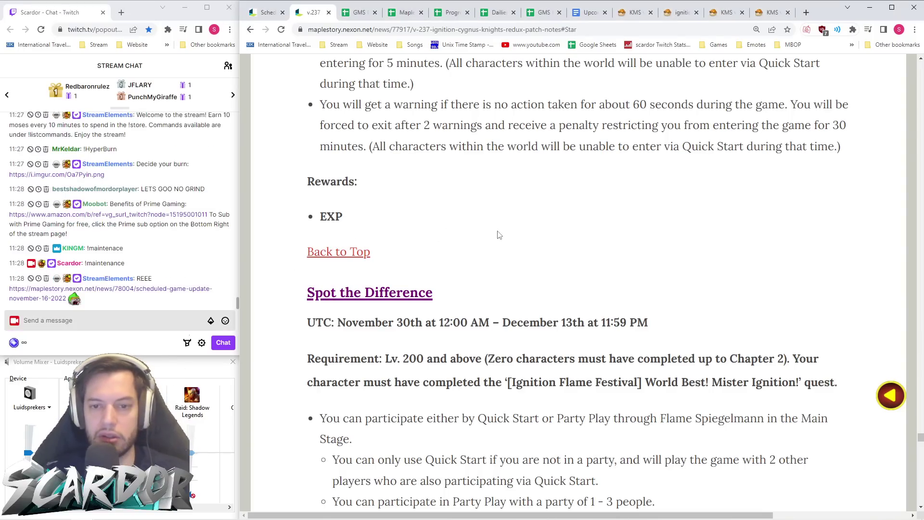
{"action": "left_click", "coordinate": [353, 256]}
{"action": "scroll", "coordinate": [489, 265], "scroll_direction": "down", "scroll_amount": 8}
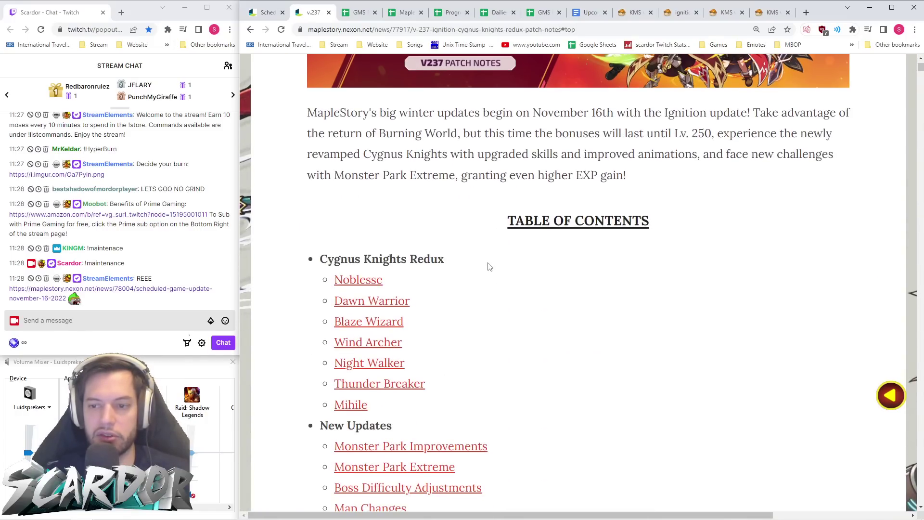
{"action": "scroll", "coordinate": [489, 267], "scroll_direction": "down", "scroll_amount": 10}
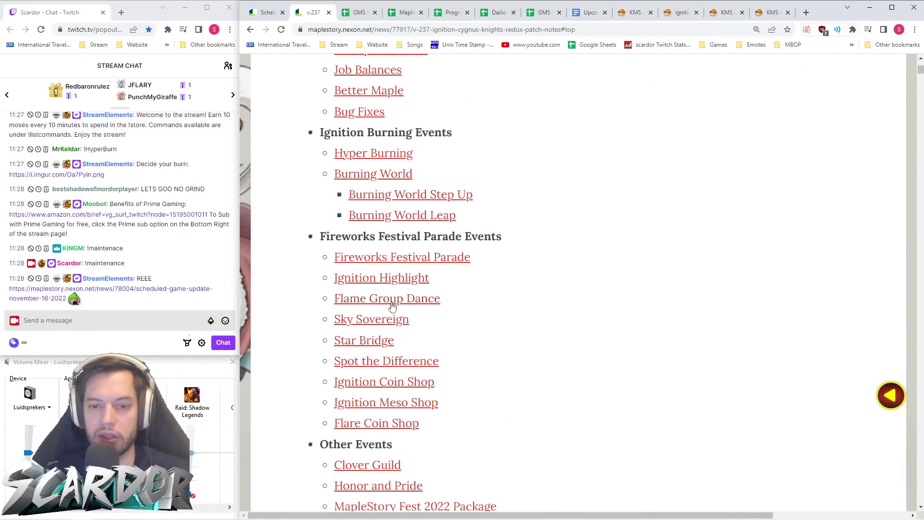
{"action": "left_click", "coordinate": [380, 362]}
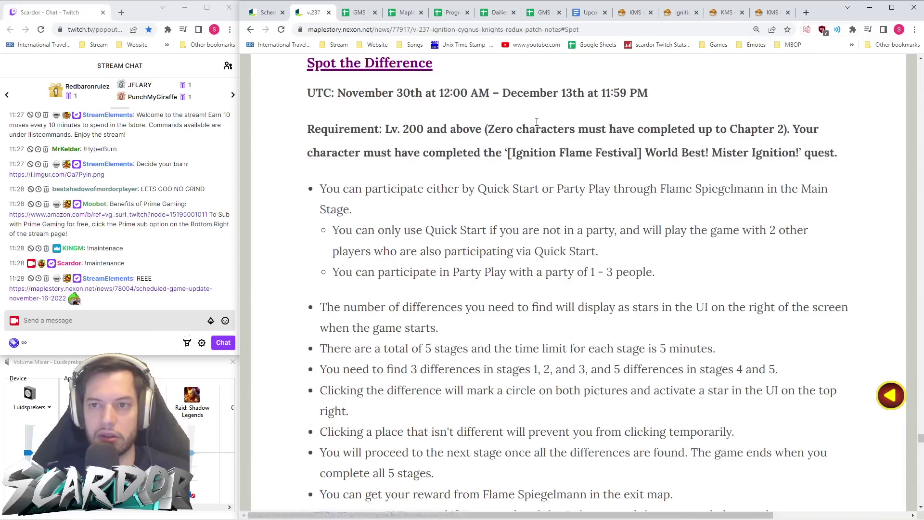
{"action": "left_click", "coordinate": [602, 28]}
- In GMS Reboot Events, undo the long merge in column DW and select DW118:DW119
{"action": "left_click", "coordinate": [404, 12]}
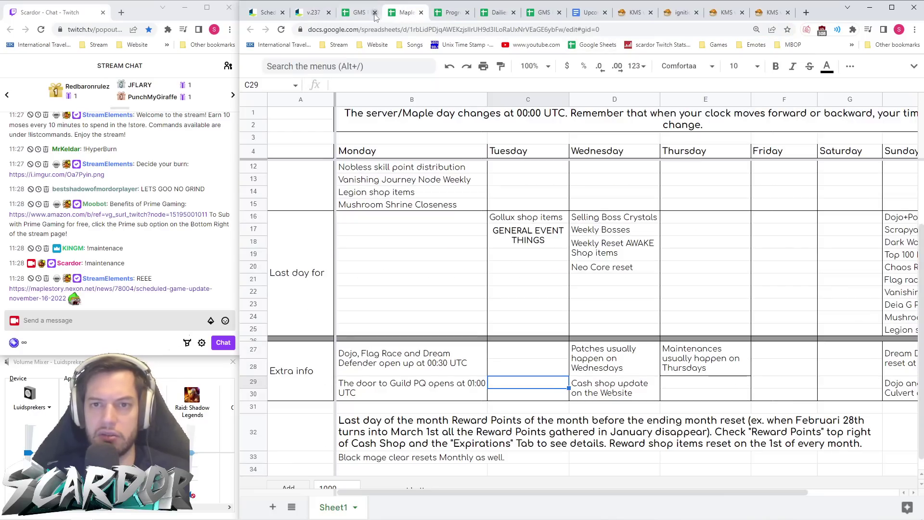
{"action": "left_click", "coordinate": [367, 13]}
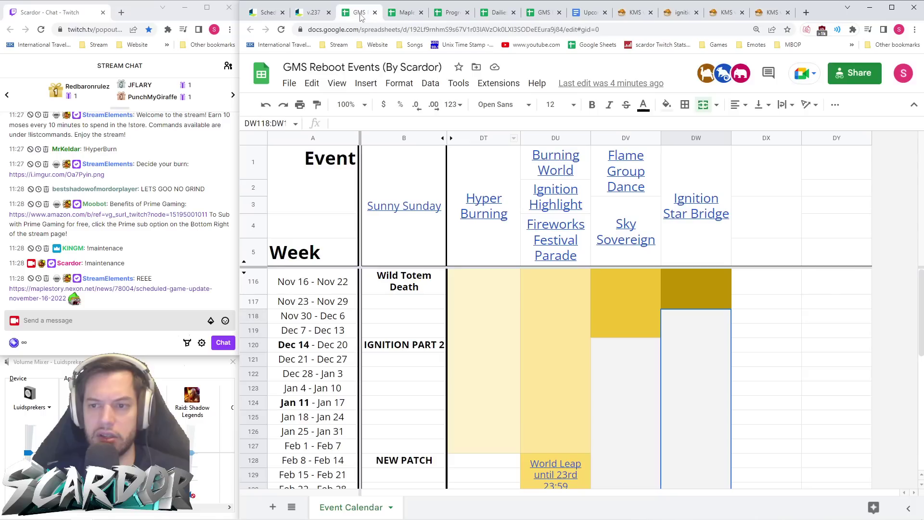
{"action": "left_click", "coordinate": [254, 315]}
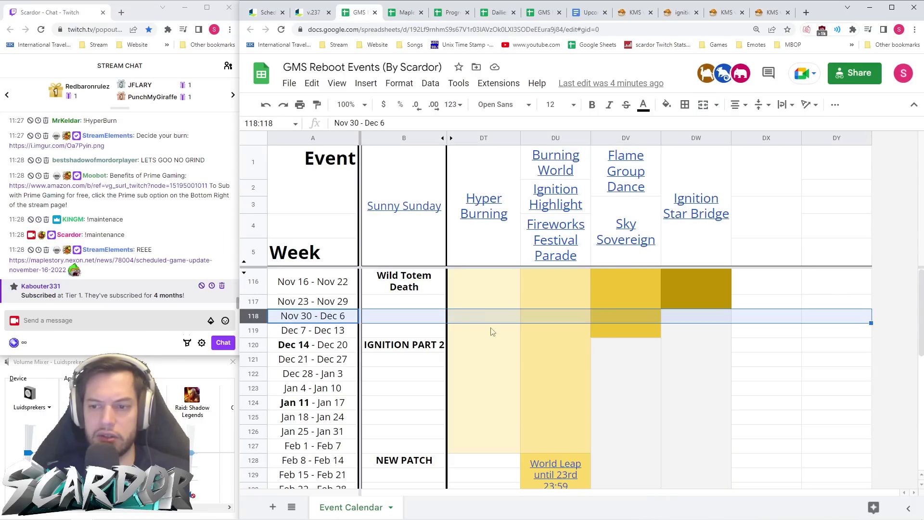
{"action": "left_click", "coordinate": [703, 329]}
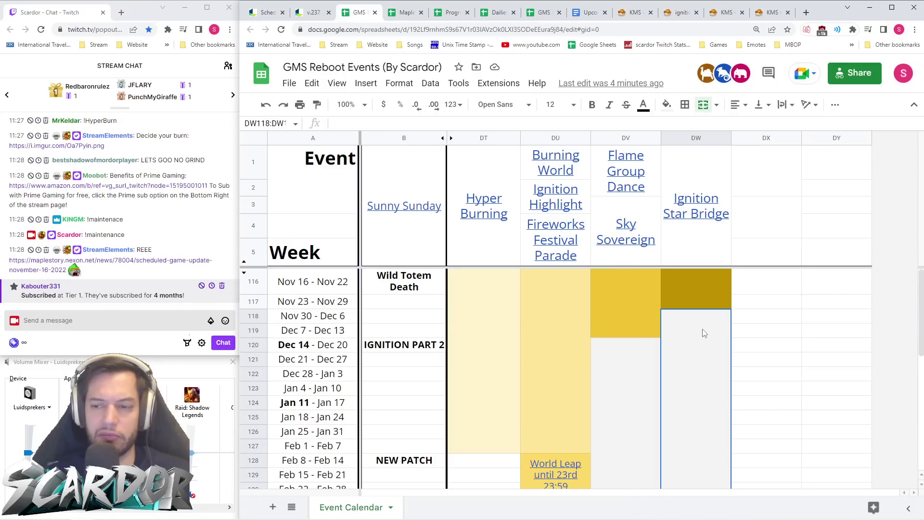
{"action": "key", "text": "ctrl+z"}
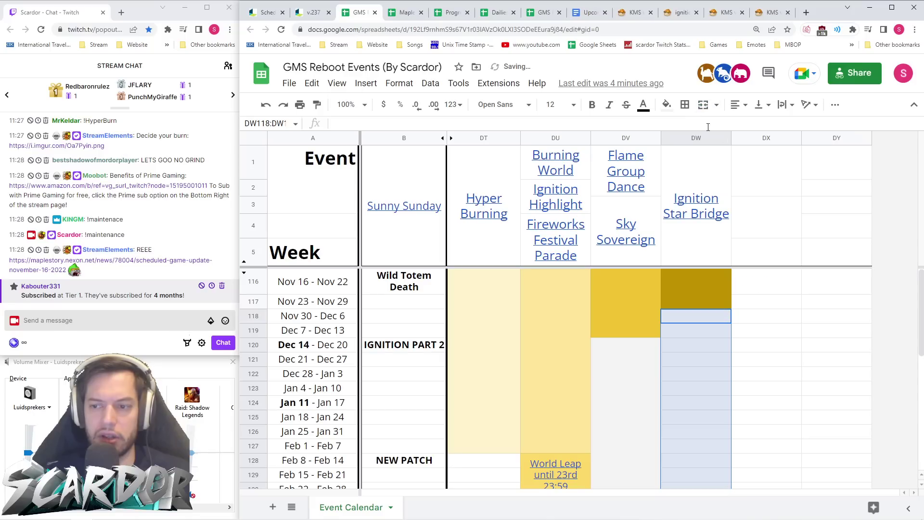
{"action": "left_click", "coordinate": [701, 331]}
{"action": "left_click_drag", "start_coordinate": [702, 332], "coordinate": [698, 319]}
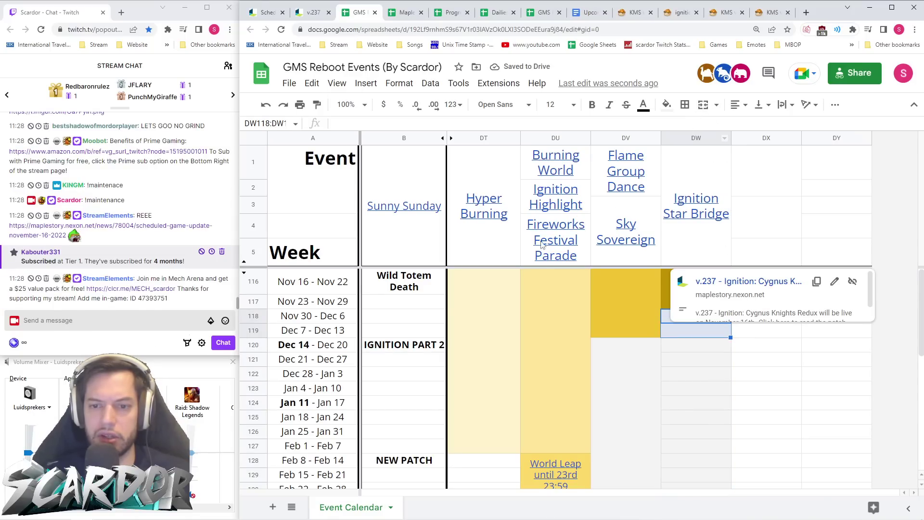
- Widen column B slightly and delete the Wild Totem Death label from B116
{"action": "left_click_drag", "start_coordinate": [445, 138], "coordinate": [448, 138]}
{"action": "left_click", "coordinate": [494, 370]}
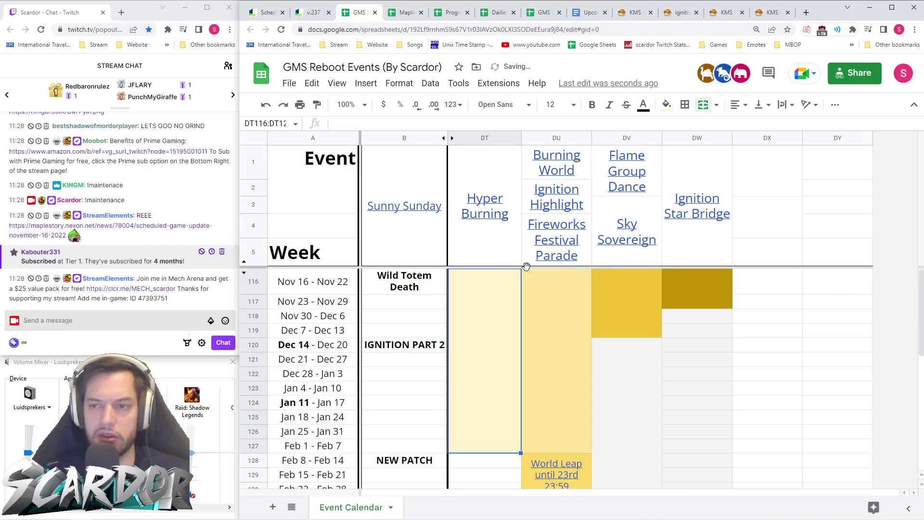
{"action": "left_click", "coordinate": [393, 289]}
{"action": "key", "text": "Delete"}
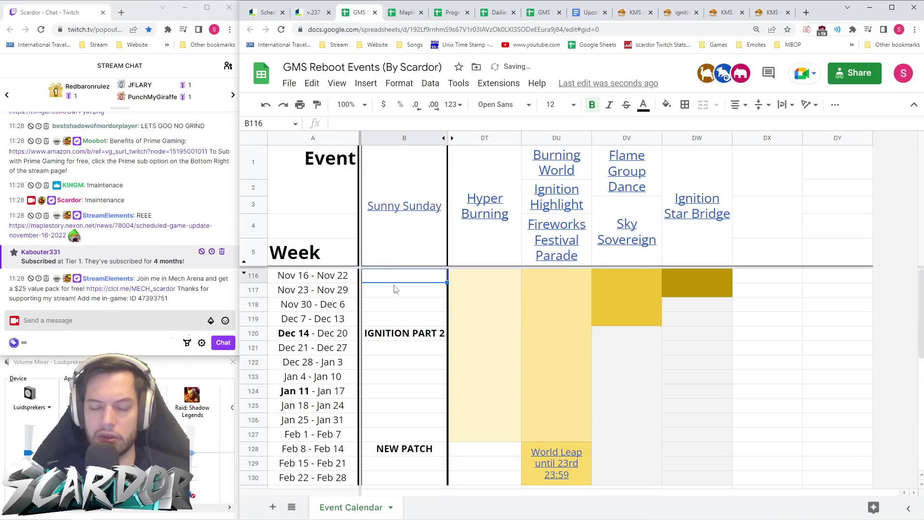
- Merge DW118:DW119, fill it light yellow, and enter 'Spot The Difference'
{"action": "left_click_drag", "start_coordinate": [715, 323], "coordinate": [694, 309]}
{"action": "left_click", "coordinate": [704, 104]}
{"action": "left_click", "coordinate": [667, 104]}
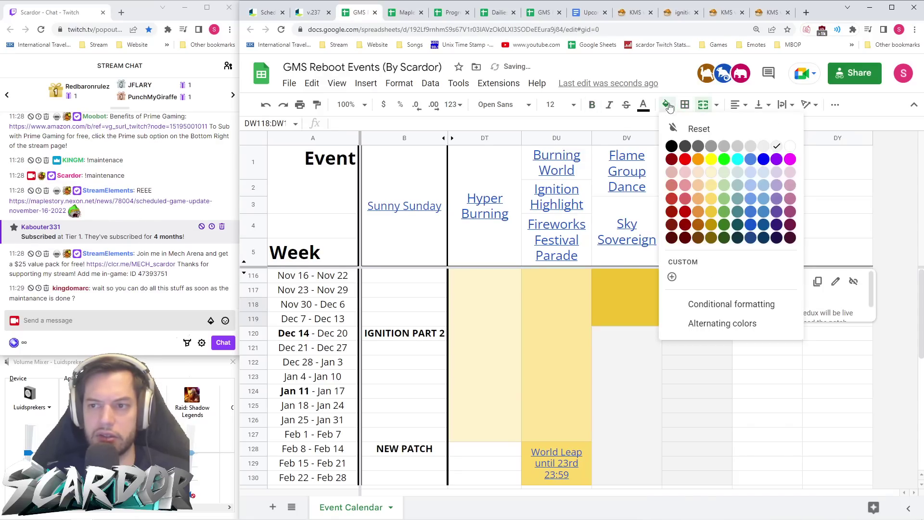
{"action": "left_click", "coordinate": [712, 198]}
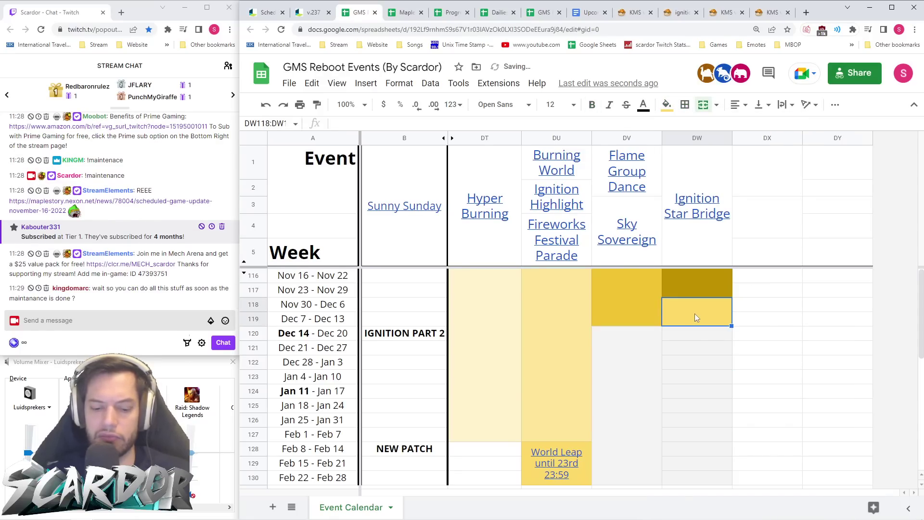
{"action": "type", "text": "Spot The"}
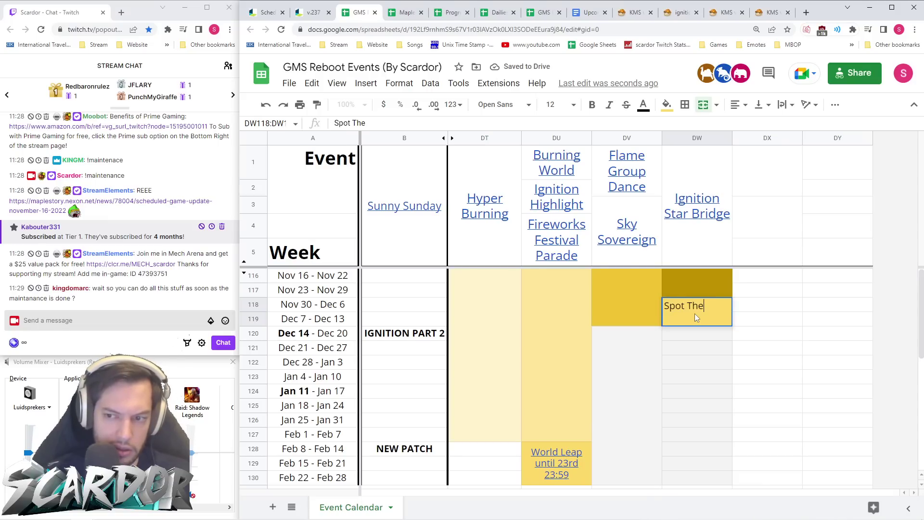
{"action": "type", "text": " Difference"}
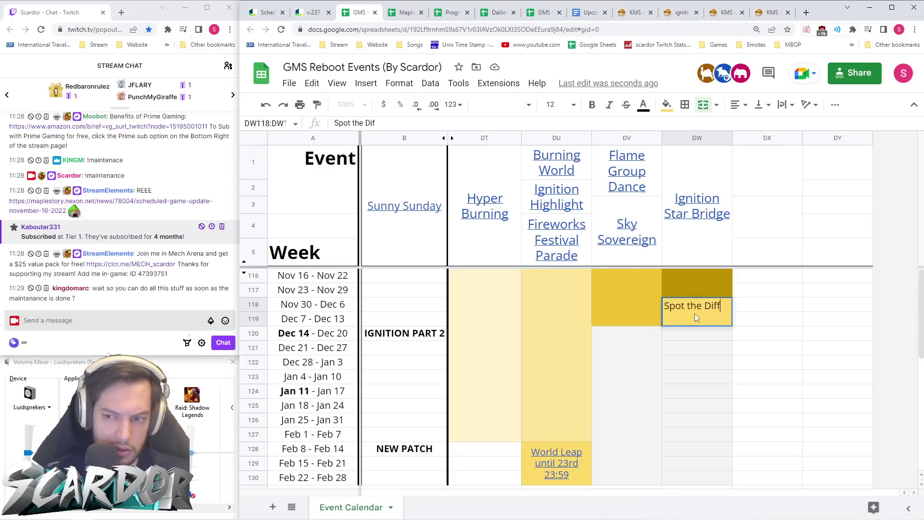
{"action": "key", "text": "Return"}
- Link Spot The Difference to the v.237 patch notes URL
{"action": "right_click", "coordinate": [695, 316]}
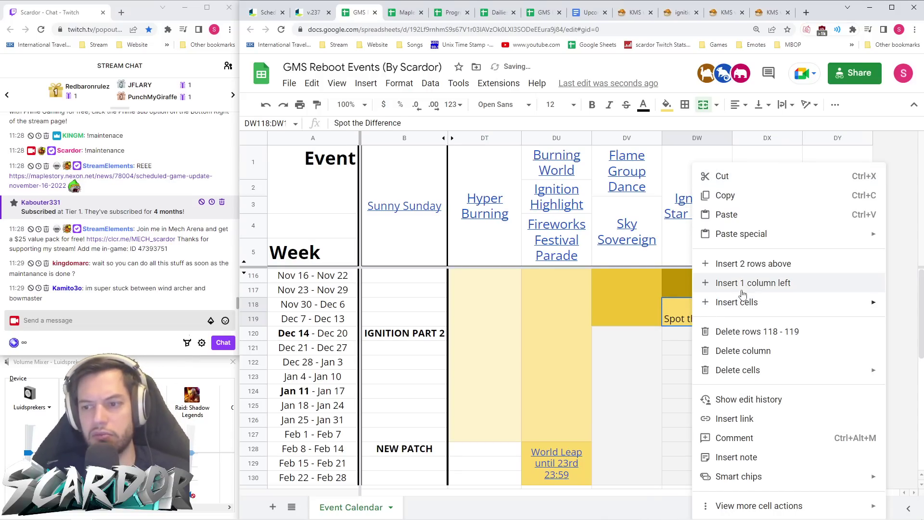
{"action": "left_click", "coordinate": [750, 419]}
{"action": "key", "text": "ctrl+v"}
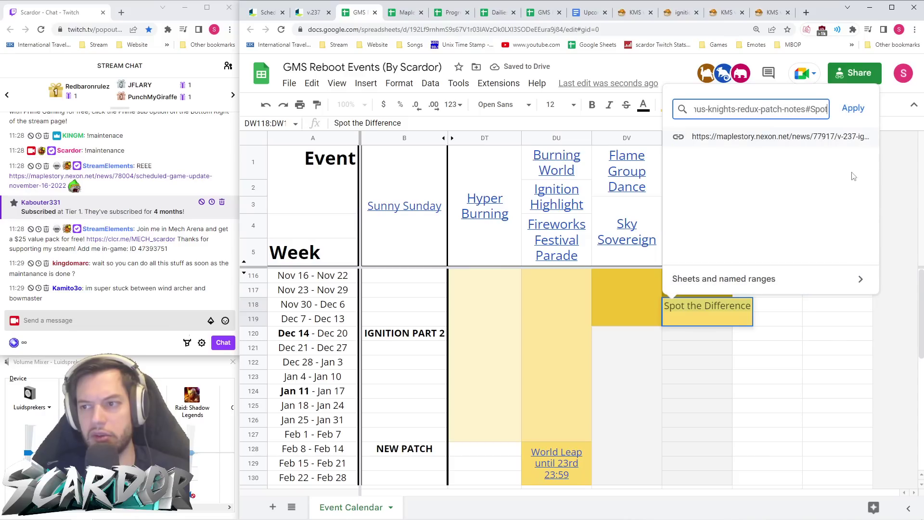
{"action": "left_click", "coordinate": [855, 108]}
{"action": "left_click", "coordinate": [725, 221]}
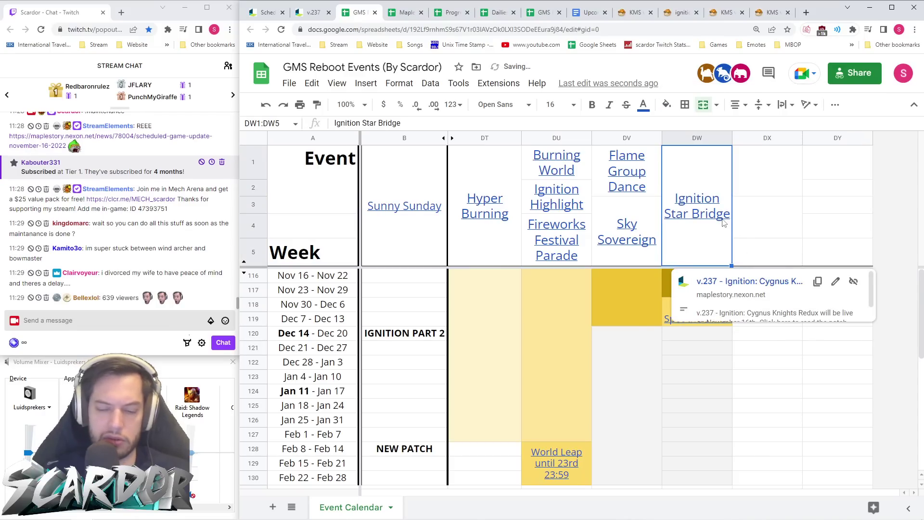
- Copy the Ignition Star Bridge header into DW116 and fill it dark yellow
{"action": "key", "text": "ctrl+c"}
{"action": "left_click", "coordinate": [698, 283]}
{"action": "key", "text": "ctrl+v"}
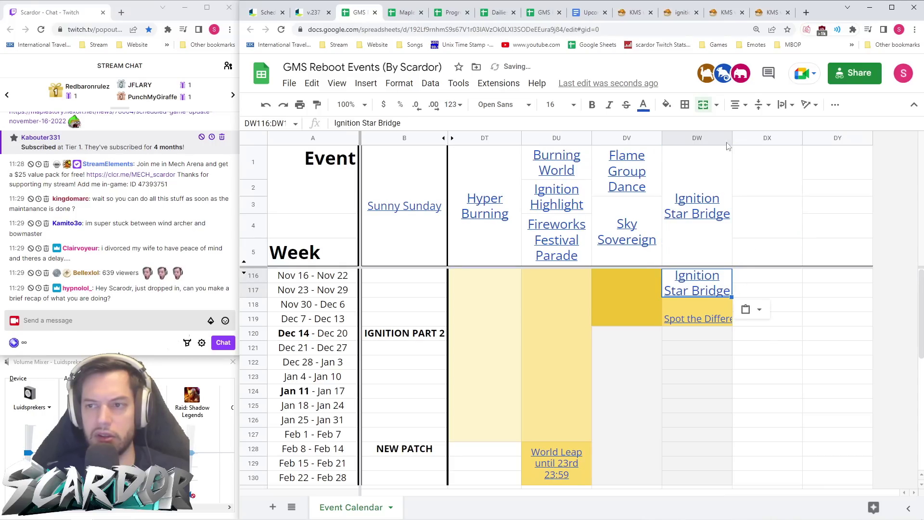
{"action": "left_click", "coordinate": [667, 105]}
{"action": "left_click", "coordinate": [718, 241]}
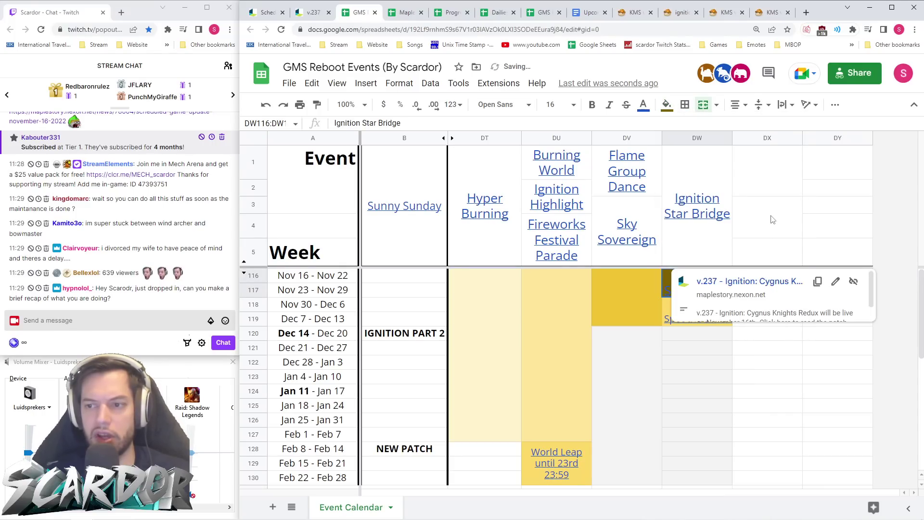
- Rename the column header to 'EXP Mini-game'
{"action": "left_click", "coordinate": [698, 239]}
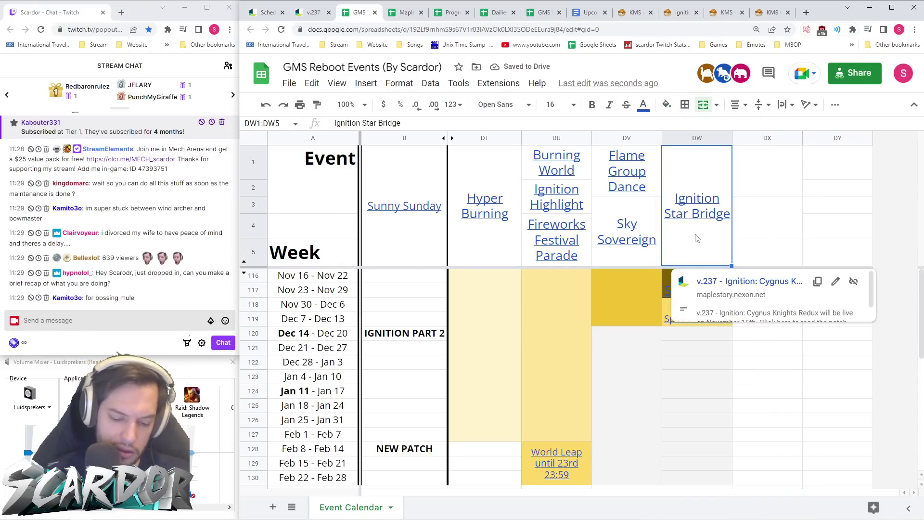
{"action": "type", "text": "EXP MN"}
{"action": "key", "text": "BackSpace"}
{"action": "type", "text": "ini-game"}
{"action": "key", "text": "Return"}
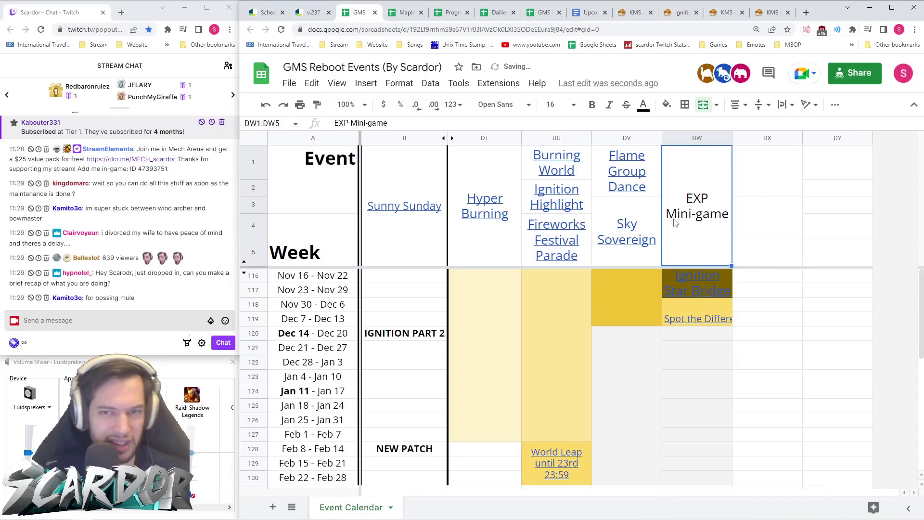
- Switch back to the v.237 patch notes page
{"action": "left_click", "coordinate": [313, 12]}
{"action": "scroll", "coordinate": [412, 272], "scroll_direction": "down", "scroll_amount": 12}
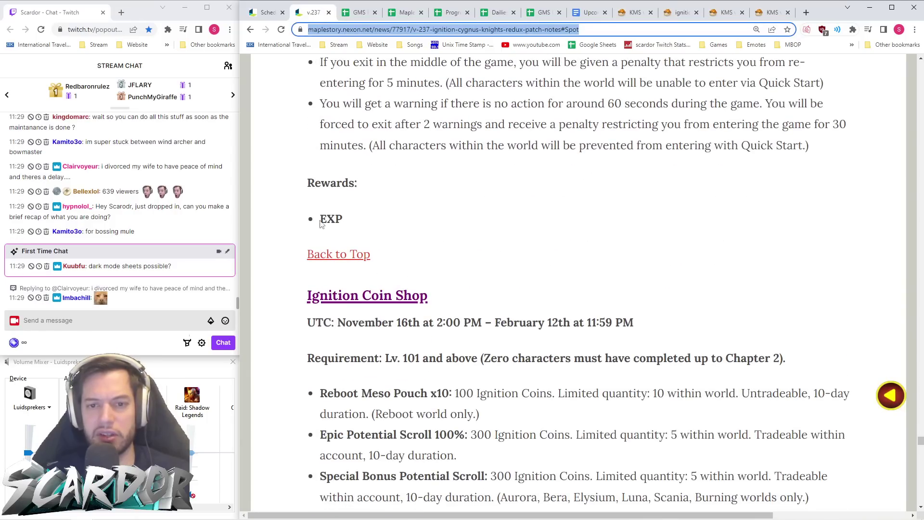
{"action": "scroll", "coordinate": [352, 230], "scroll_direction": "up", "scroll_amount": 10}
- Back in the sheet, fill the Ignition Star Bridge cell dark yellow
{"action": "left_click", "coordinate": [636, 12]}
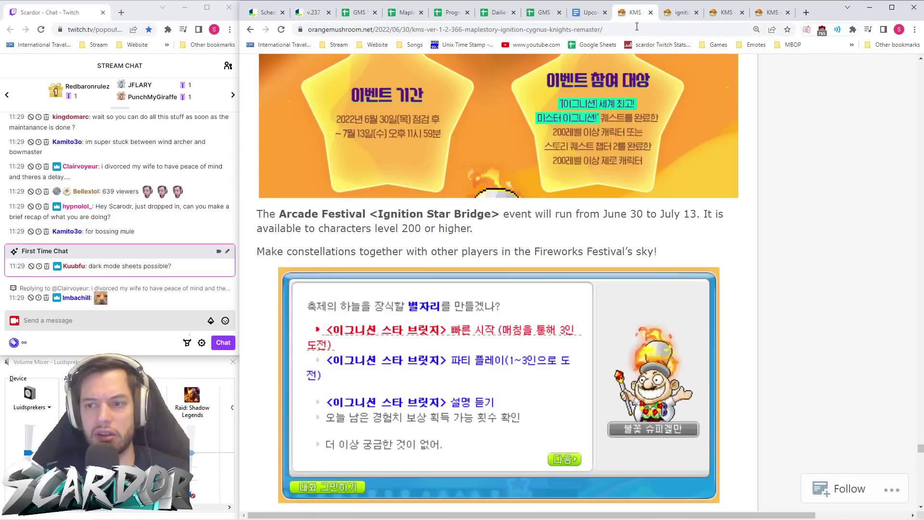
{"action": "left_click", "coordinate": [359, 12]}
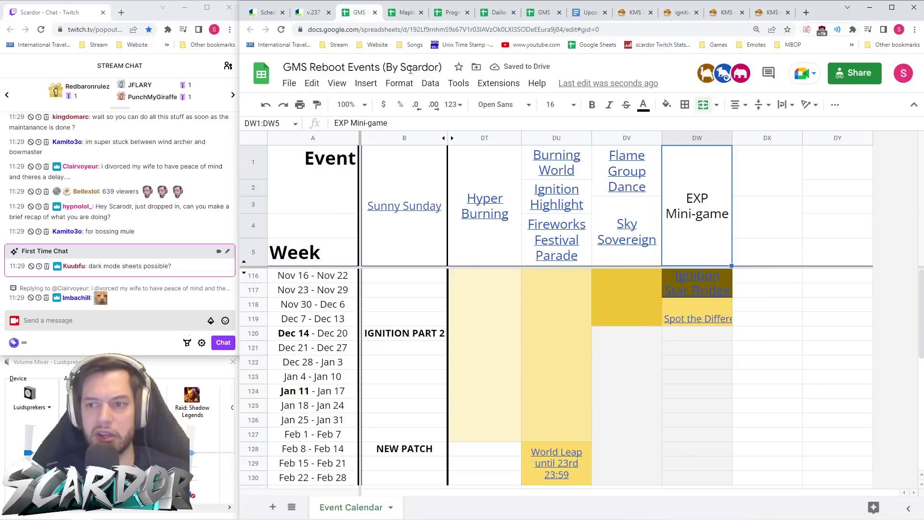
{"action": "left_click", "coordinate": [717, 282]}
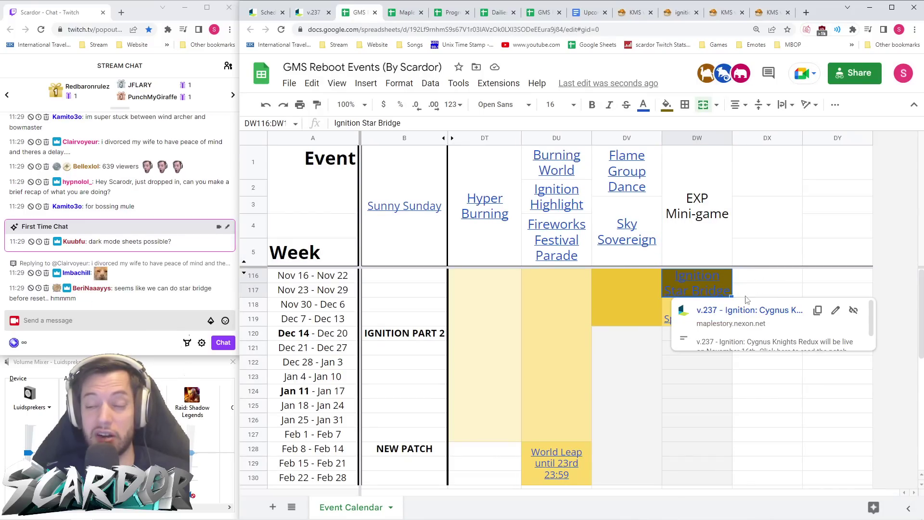
{"action": "left_click", "coordinate": [706, 346]}
{"action": "left_click", "coordinate": [718, 310]}
{"action": "left_click", "coordinate": [724, 277]}
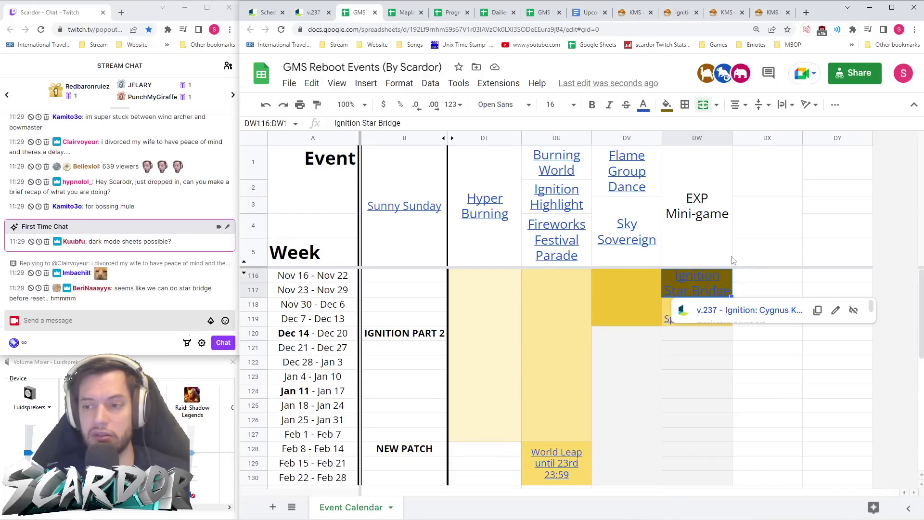
{"action": "left_click", "coordinate": [667, 105]}
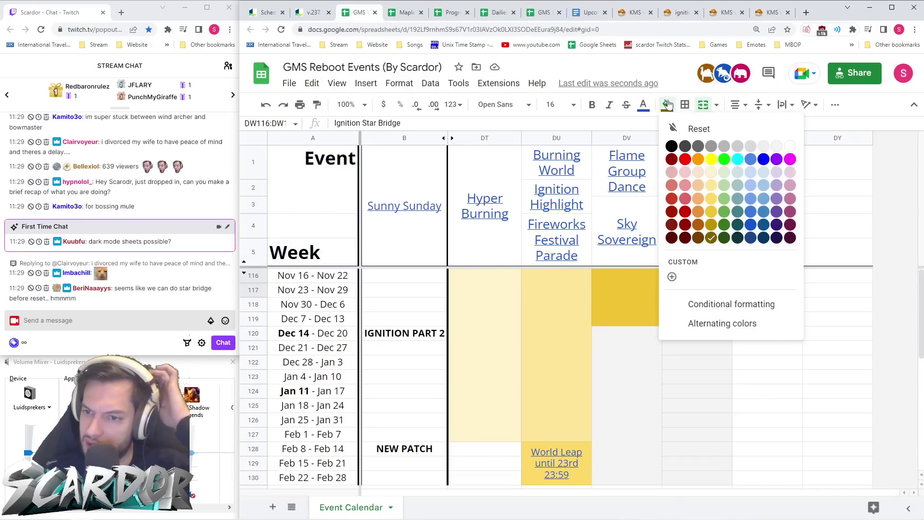
{"action": "left_click", "coordinate": [713, 225]}
{"action": "left_click", "coordinate": [717, 391]}
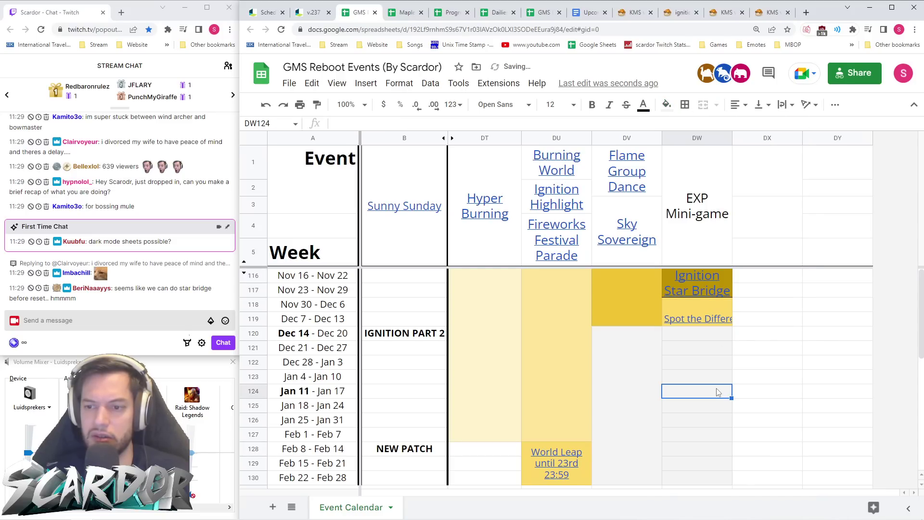
- Fill the Flame Group Dance DV block light yellow and the DU block a stronger yellow
{"action": "left_click", "coordinate": [631, 296]}
{"action": "left_click", "coordinate": [667, 105]}
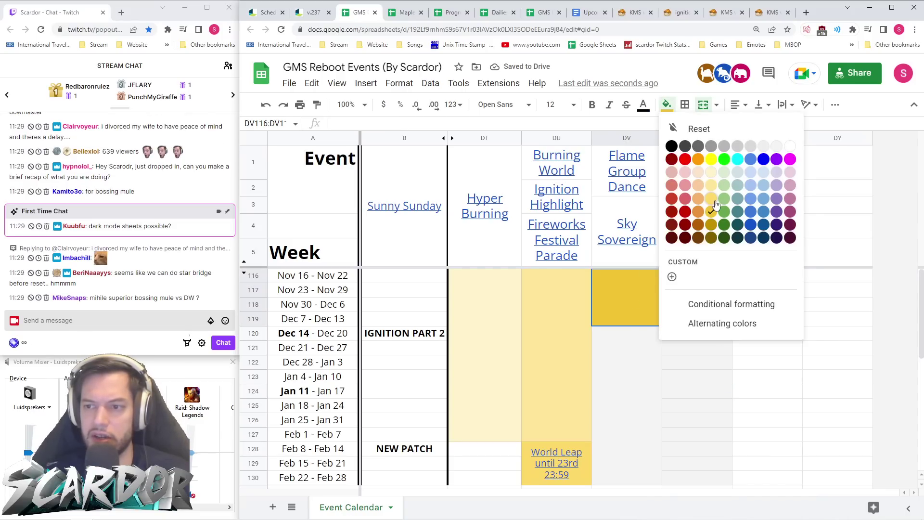
{"action": "left_click", "coordinate": [712, 172]}
{"action": "left_click", "coordinate": [720, 382]}
{"action": "key", "text": "Left"}
{"action": "key", "text": "Left"}
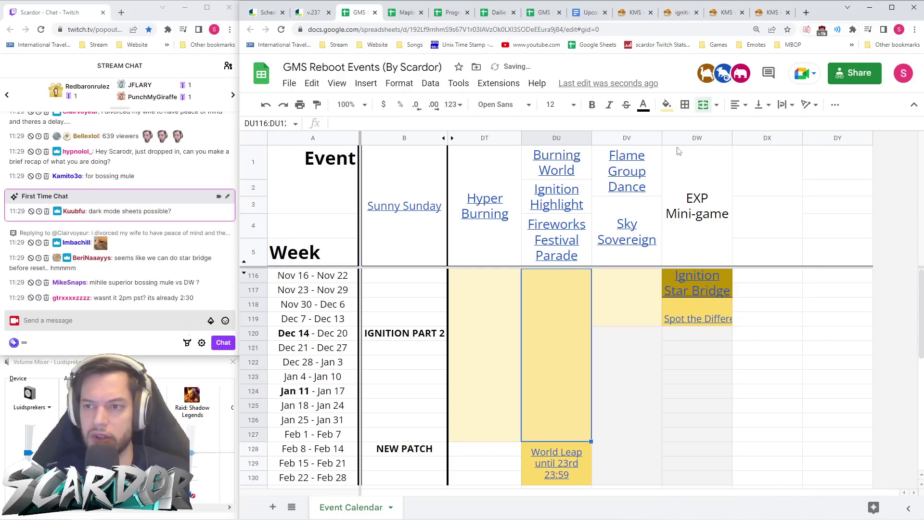
{"action": "left_click", "coordinate": [667, 105]}
{"action": "left_click", "coordinate": [713, 199]}
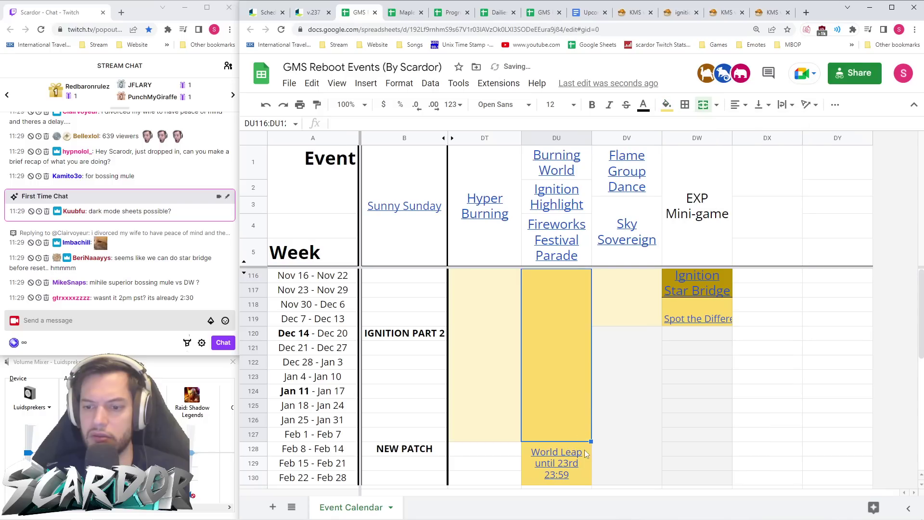
- Fill World Leap and Ignition Star Bridge gold-yellow
{"action": "left_click", "coordinate": [586, 452]}
{"action": "left_click", "coordinate": [667, 104]}
{"action": "left_click", "coordinate": [724, 212]}
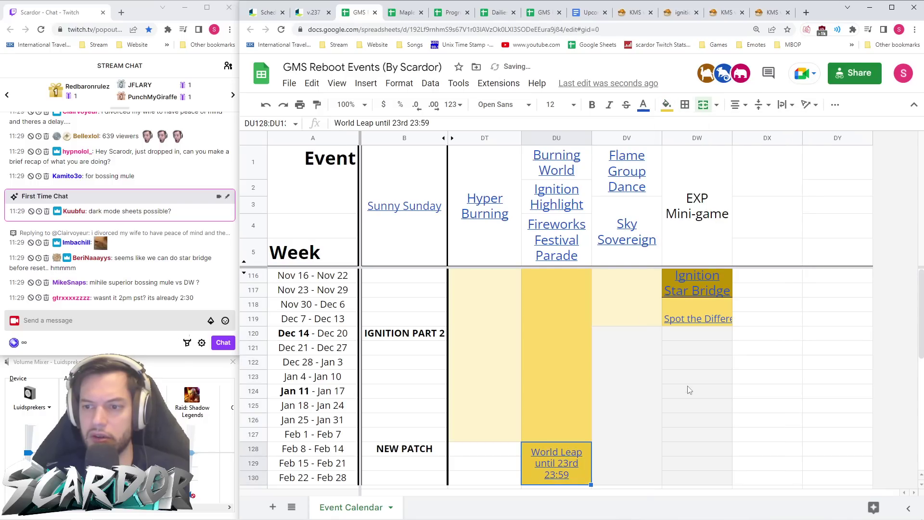
{"action": "left_click", "coordinate": [698, 388]}
{"action": "left_click", "coordinate": [726, 285]}
{"action": "left_click", "coordinate": [673, 108]}
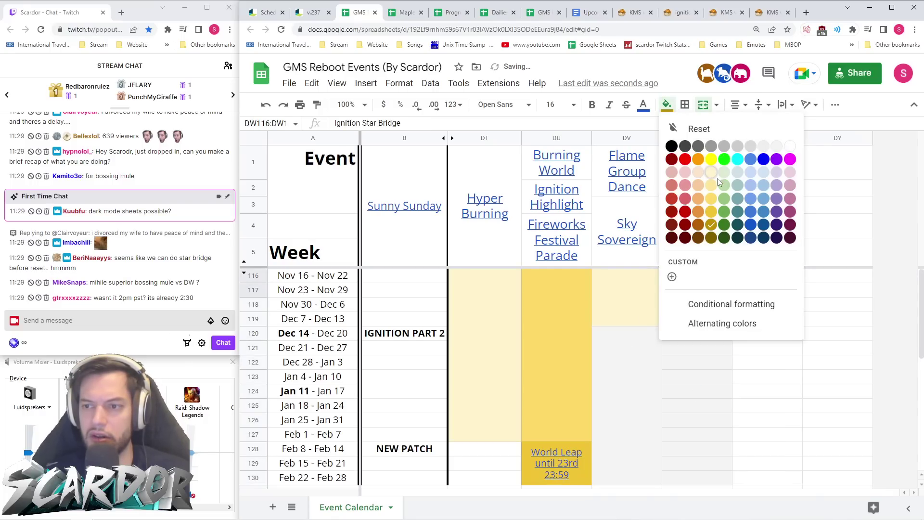
{"action": "left_click", "coordinate": [724, 212]}
{"action": "left_click", "coordinate": [721, 366]}
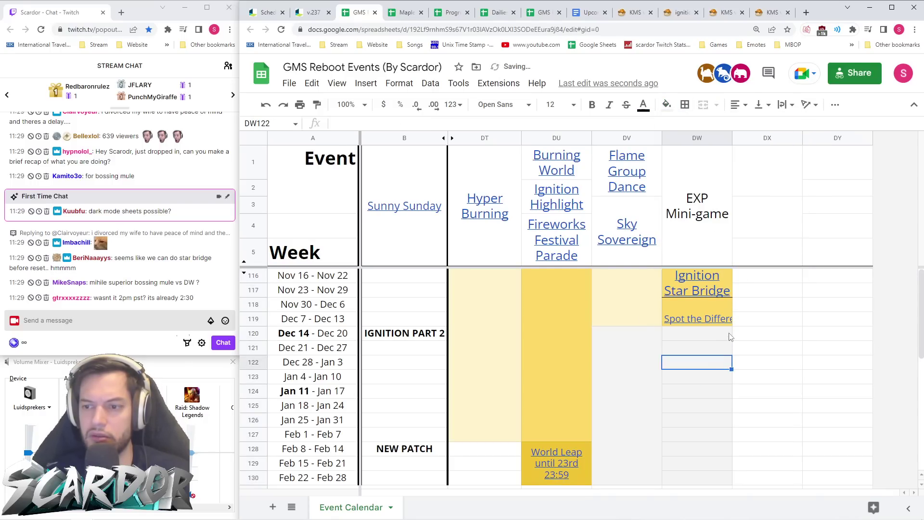
- Settle Spot the Difference on light yellow and Ignition Star Bridge on a light shade
{"action": "left_click", "coordinate": [728, 305]}
{"action": "left_click", "coordinate": [668, 105]}
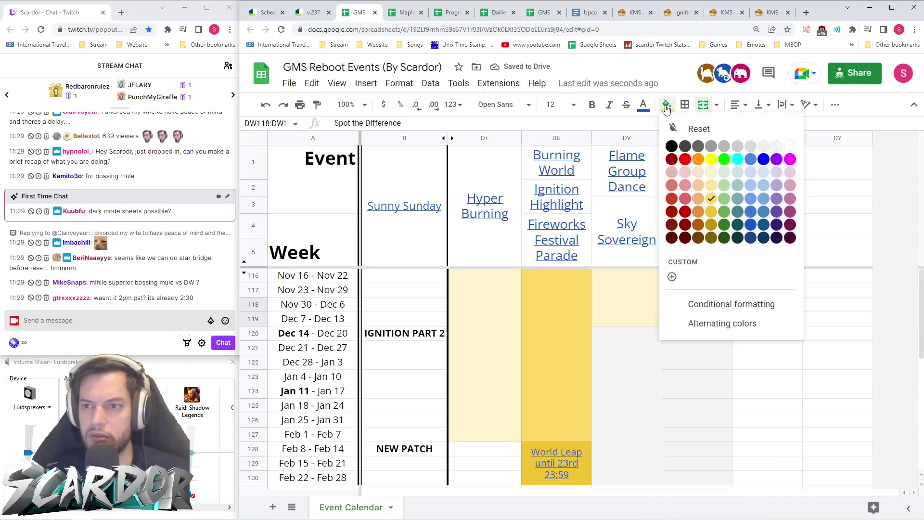
{"action": "left_click", "coordinate": [712, 224]}
{"action": "left_click", "coordinate": [717, 382]}
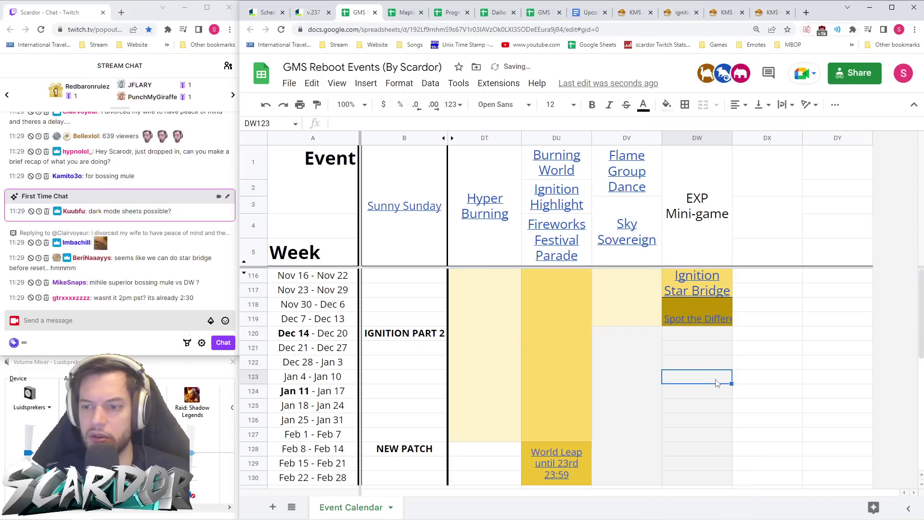
{"action": "left_click", "coordinate": [725, 313]}
{"action": "left_click", "coordinate": [667, 105]}
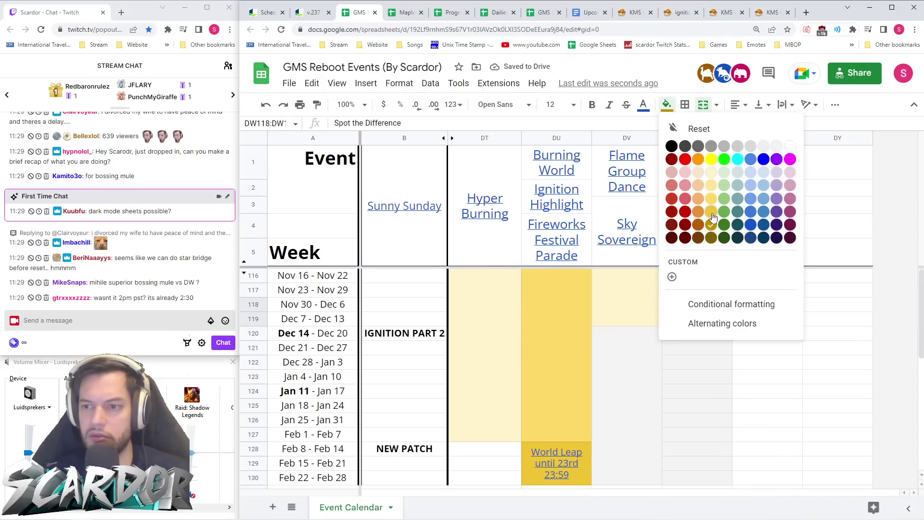
{"action": "left_click", "coordinate": [712, 198]}
{"action": "left_click", "coordinate": [699, 283]}
{"action": "left_click", "coordinate": [667, 105]}
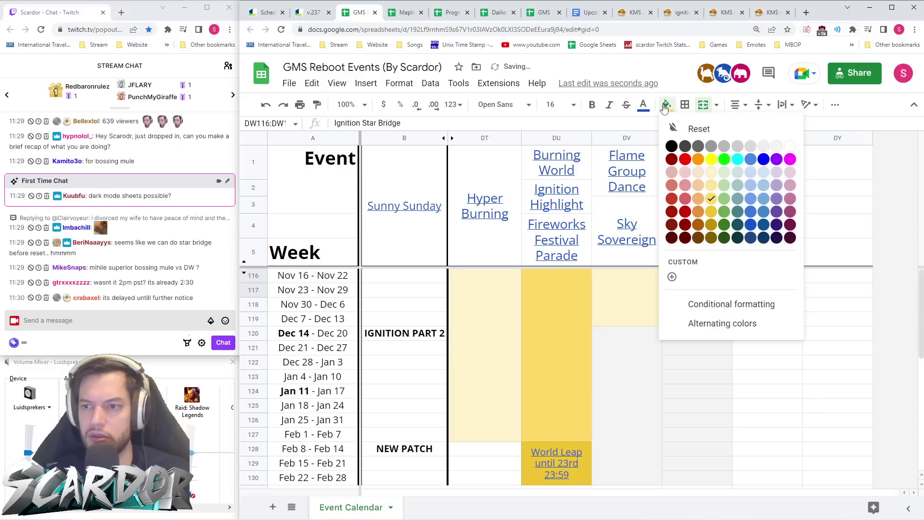
{"action": "left_click", "coordinate": [715, 189]}
- Set both event cells to 12 pt, centred horizontally and vertically, with wrapped text
{"action": "left_click", "coordinate": [723, 308]}
{"action": "left_click", "coordinate": [725, 288], "text": "shift"}
{"action": "left_click", "coordinate": [573, 105]}
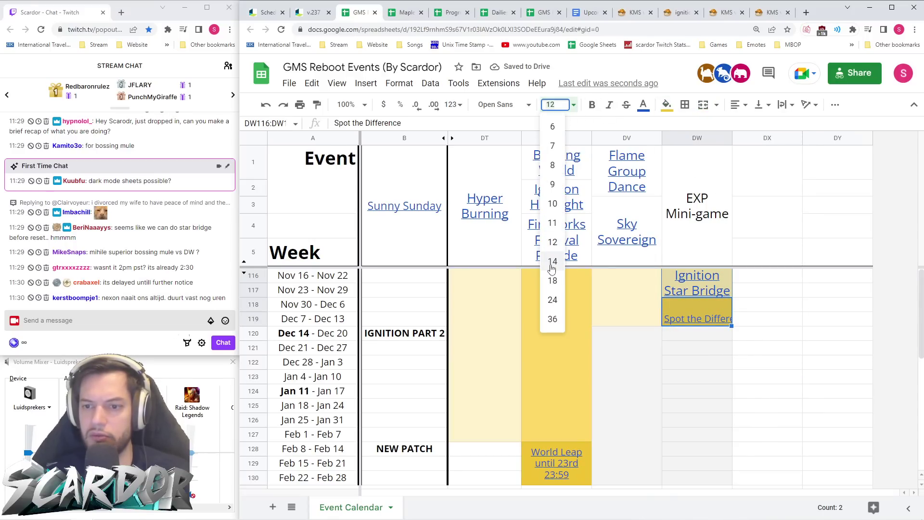
{"action": "left_click", "coordinate": [553, 243]}
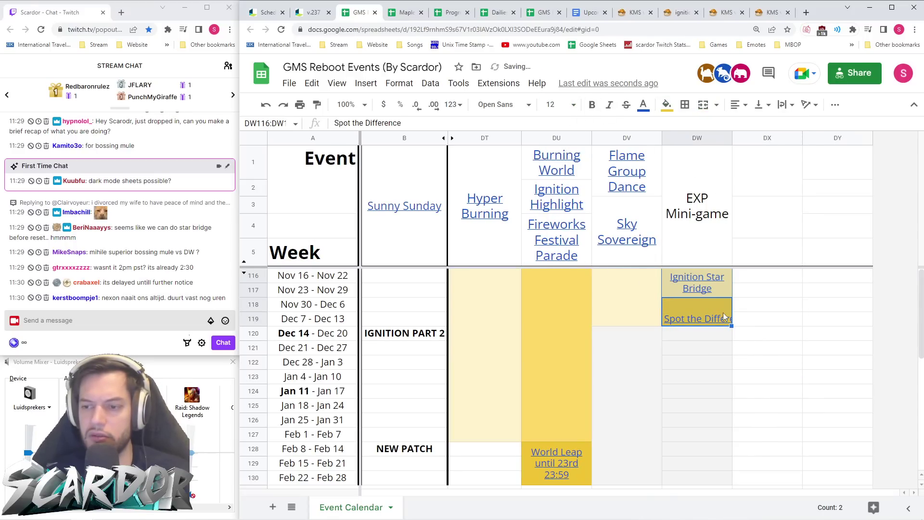
{"action": "left_click", "coordinate": [739, 104]}
{"action": "left_click", "coordinate": [751, 125]}
{"action": "left_click", "coordinate": [761, 104]}
{"action": "left_click", "coordinate": [772, 128]}
{"action": "left_click", "coordinate": [788, 105]}
{"action": "left_click", "coordinate": [796, 129]}
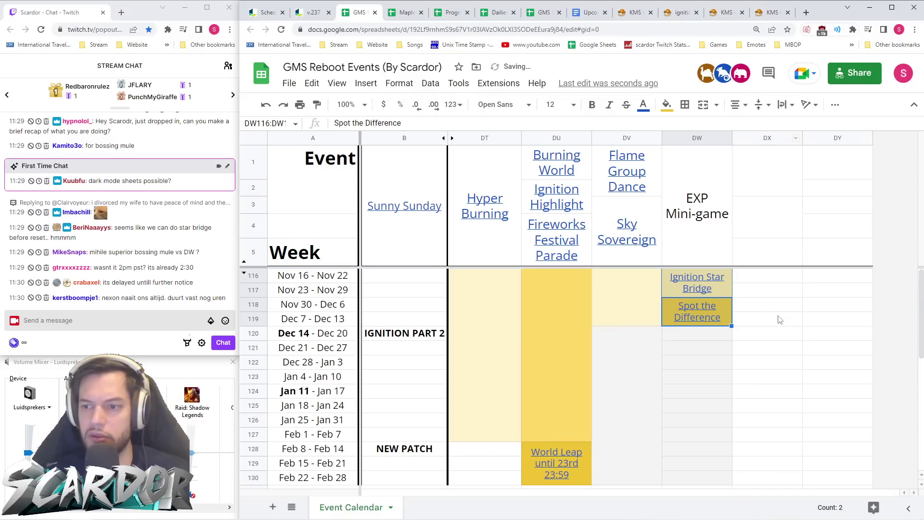
{"action": "left_click", "coordinate": [774, 351]}
- Merge the empty Dec 14–Feb 28 weeks DV120:DW130 into one block
{"action": "scroll", "coordinate": [698, 359], "scroll_direction": "down", "scroll_amount": 1}
{"action": "left_click_drag", "start_coordinate": [697, 304], "coordinate": [659, 455]}
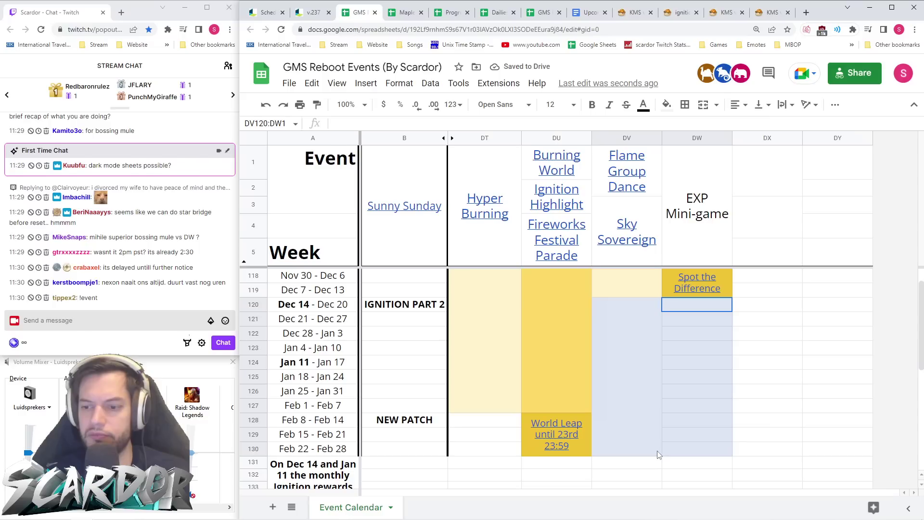
{"action": "left_click", "coordinate": [704, 104]}
{"action": "left_click", "coordinate": [776, 337]}
- Merge Hyper Burning's final weeks DT128:DT130 and fill them grey
{"action": "scroll", "coordinate": [698, 372], "scroll_direction": "up", "scroll_amount": 1}
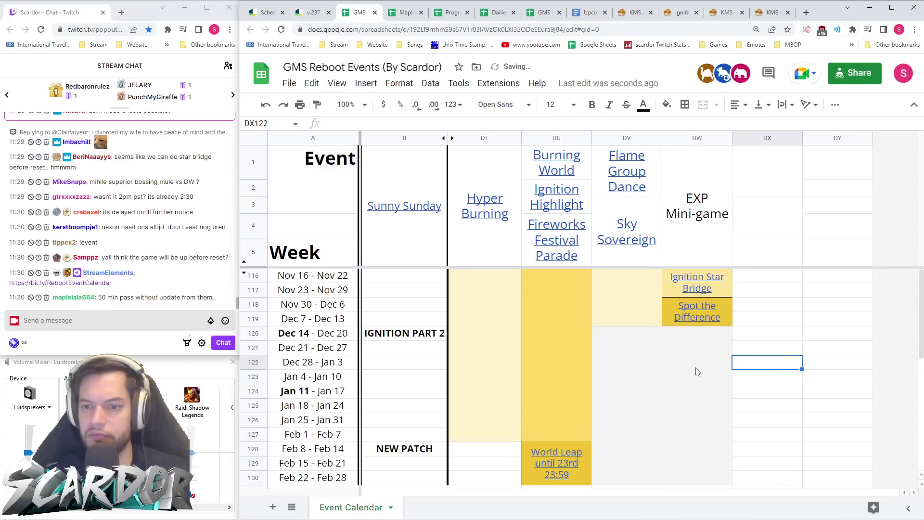
{"action": "scroll", "coordinate": [699, 372], "scroll_direction": "down", "scroll_amount": 3}
{"action": "mouse_move", "coordinate": [506, 380]}
{"action": "left_mouse_down"}
{"action": "mouse_move", "coordinate": [504, 346]}
{"action": "mouse_move", "coordinate": [500, 378]}
{"action": "left_mouse_up"}
{"action": "left_click", "coordinate": [703, 105]}
{"action": "left_click", "coordinate": [667, 105]}
{"action": "left_click", "coordinate": [760, 180]}
{"action": "left_click", "coordinate": [724, 344]}
- Try renaming the header to 'EXP Mini-games', then revert it to 'EXP Mini-game'
{"action": "scroll", "coordinate": [758, 347], "scroll_direction": "up", "scroll_amount": 2}
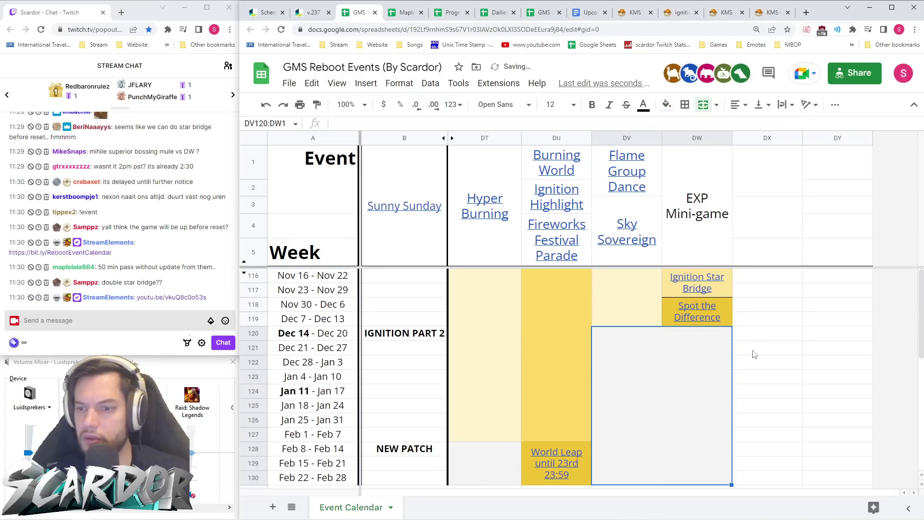
{"action": "left_click", "coordinate": [755, 284]}
{"action": "left_click", "coordinate": [674, 205]}
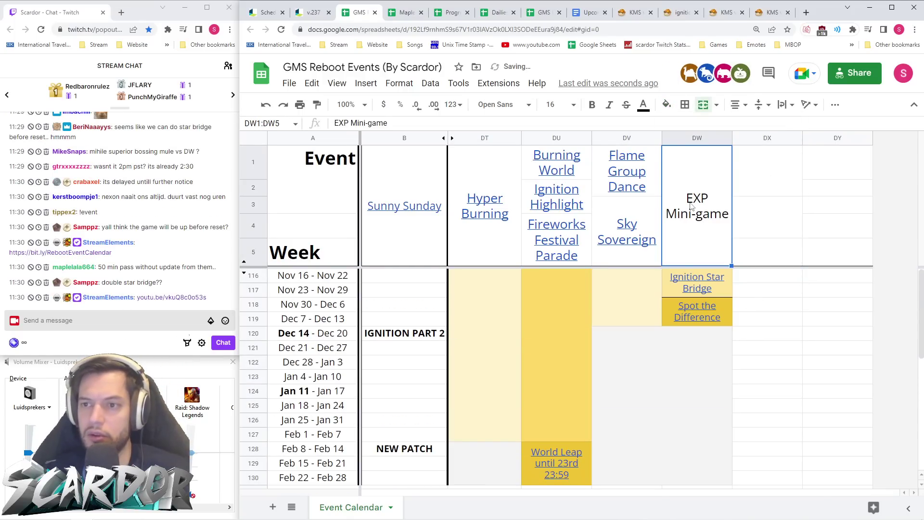
{"action": "left_click", "coordinate": [406, 124]}
{"action": "type", "text": "s"}
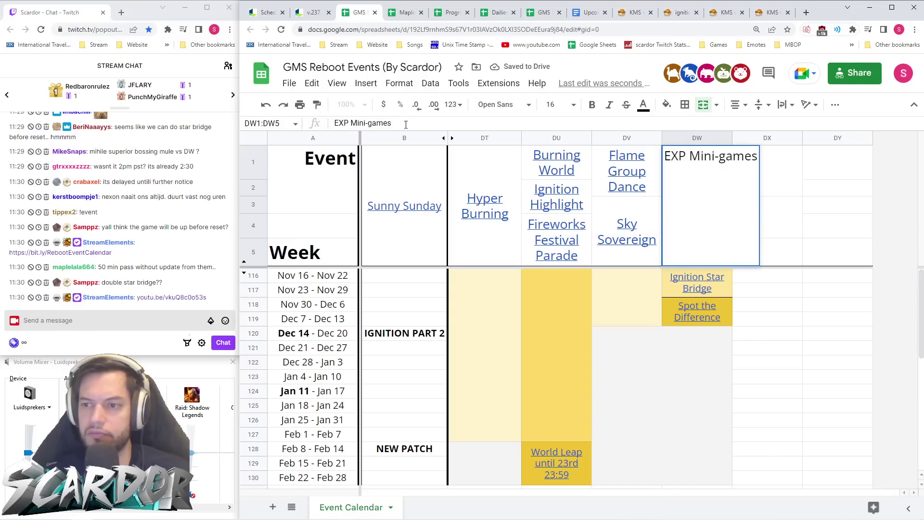
{"action": "key", "text": "Return"}
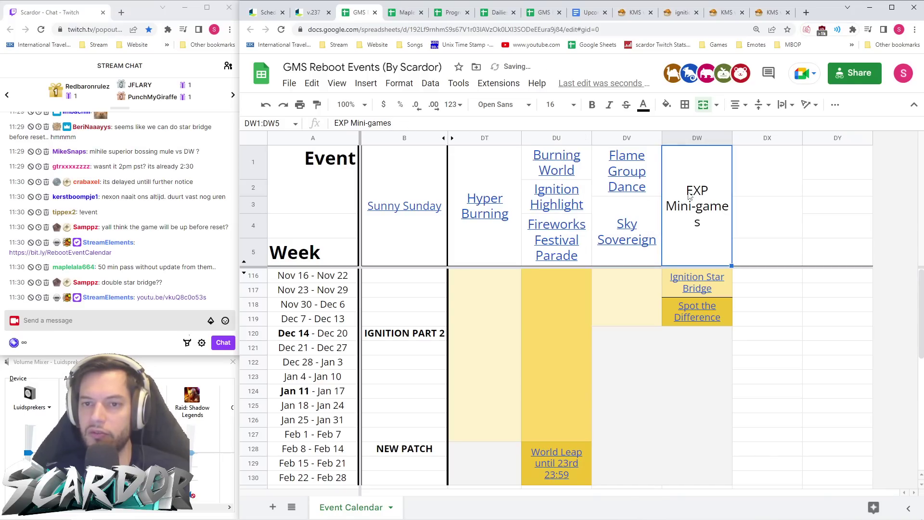
{"action": "left_click", "coordinate": [433, 123]}
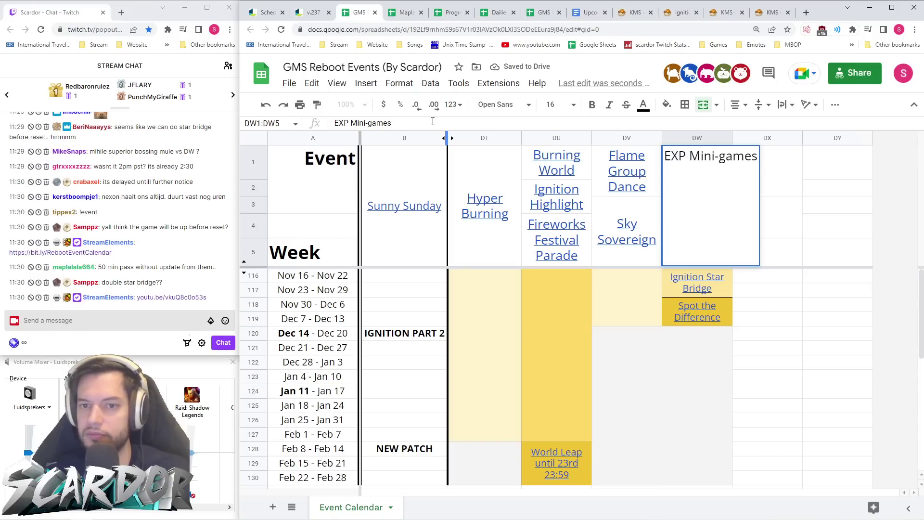
{"action": "key", "text": "Return"}
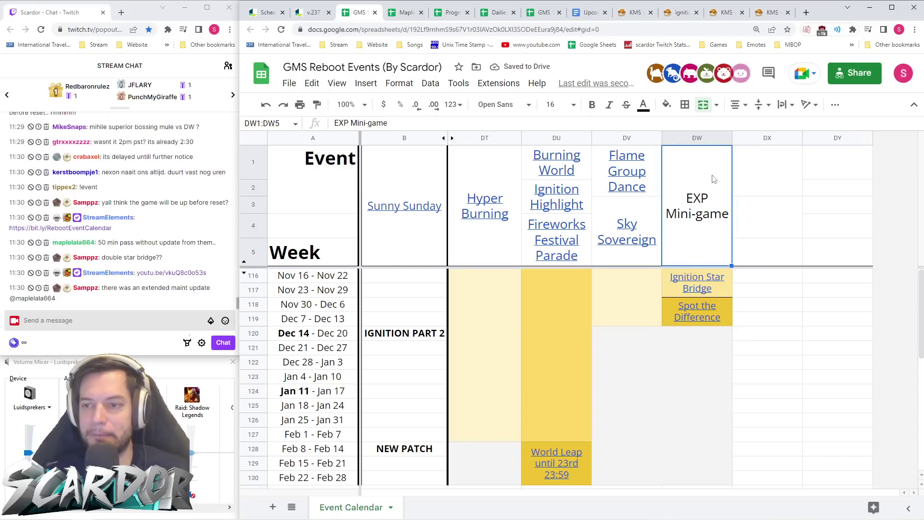
- Scroll through the v.237 patch notes' Spot the Difference rules
{"action": "left_click", "coordinate": [313, 12]}
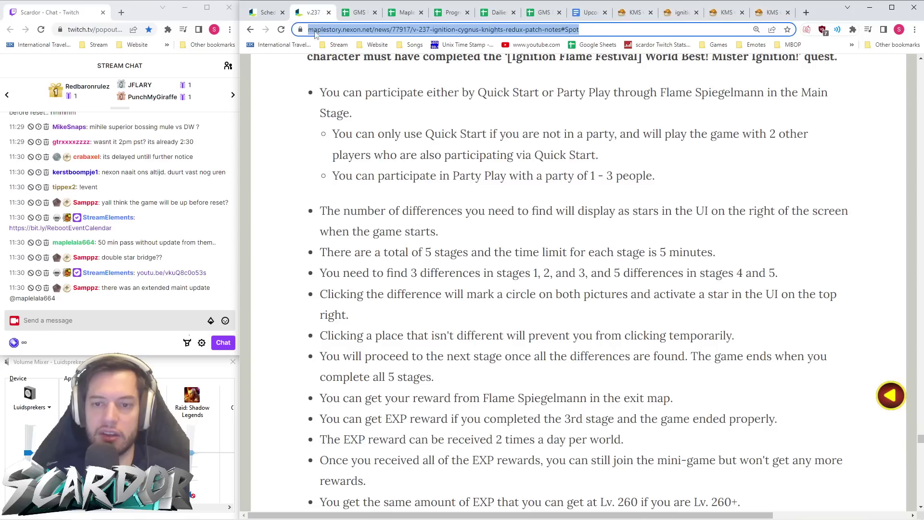
{"action": "scroll", "coordinate": [513, 242], "scroll_direction": "down", "scroll_amount": 4}
{"action": "scroll", "coordinate": [514, 244], "scroll_direction": "up", "scroll_amount": 5}
{"action": "scroll", "coordinate": [514, 244], "scroll_direction": "down", "scroll_amount": 4}
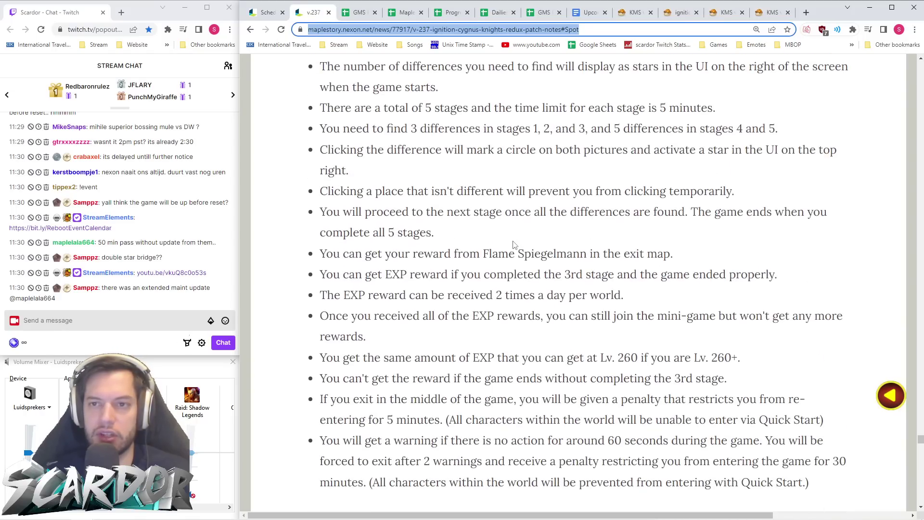
- Read the KMS Spot the Differences rules on Orange Mushroom's blog, then return to v.237 and the calendar
{"action": "left_click", "coordinate": [635, 13]}
{"action": "scroll", "coordinate": [594, 202], "scroll_direction": "down", "scroll_amount": 20}
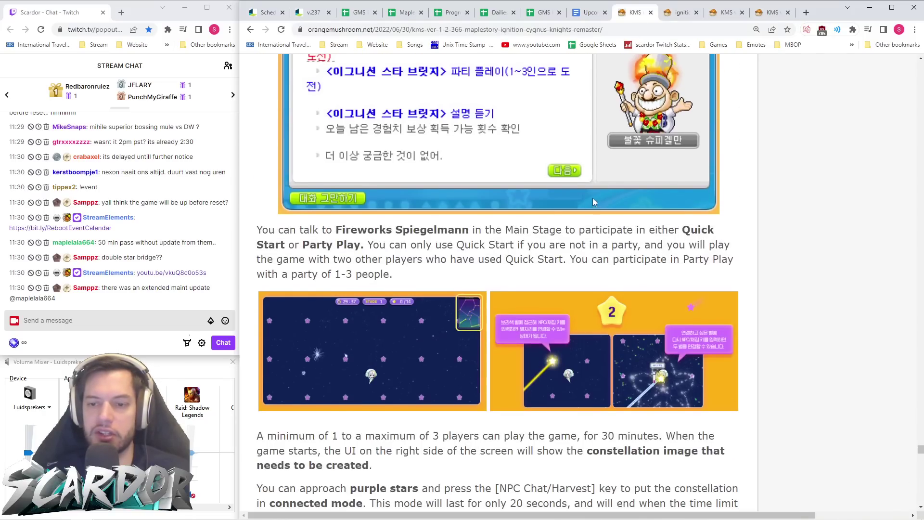
{"action": "scroll", "coordinate": [594, 204], "scroll_direction": "down", "scroll_amount": 11}
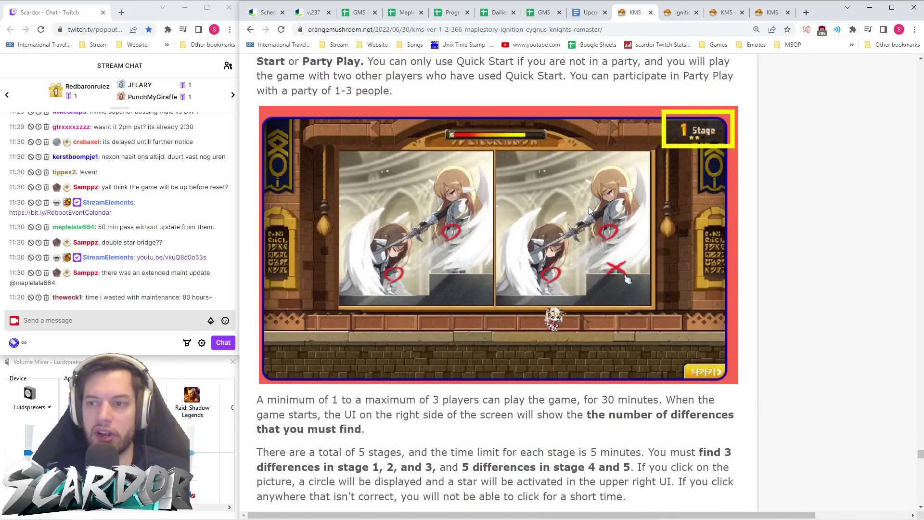
{"action": "scroll", "coordinate": [590, 210], "scroll_direction": "down", "scroll_amount": 8}
{"action": "scroll", "coordinate": [590, 210], "scroll_direction": "up", "scroll_amount": 7}
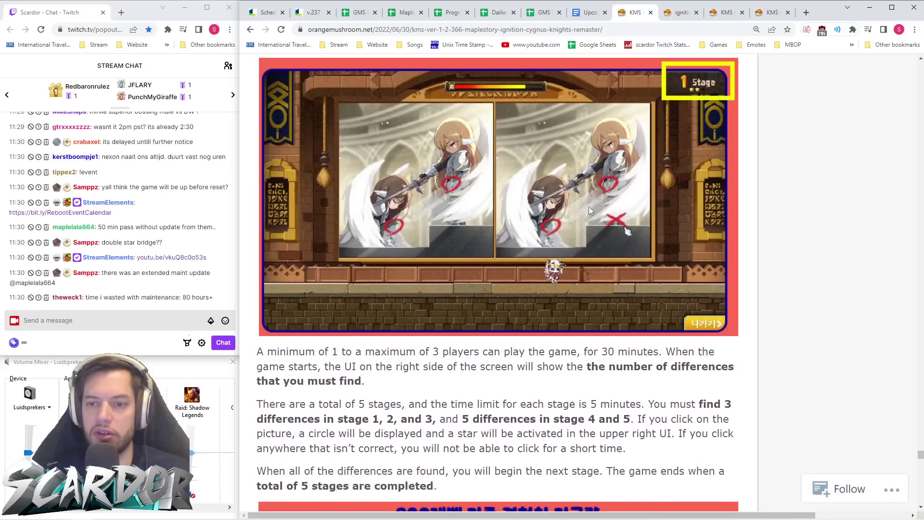
{"action": "scroll", "coordinate": [590, 210], "scroll_direction": "up", "scroll_amount": 1}
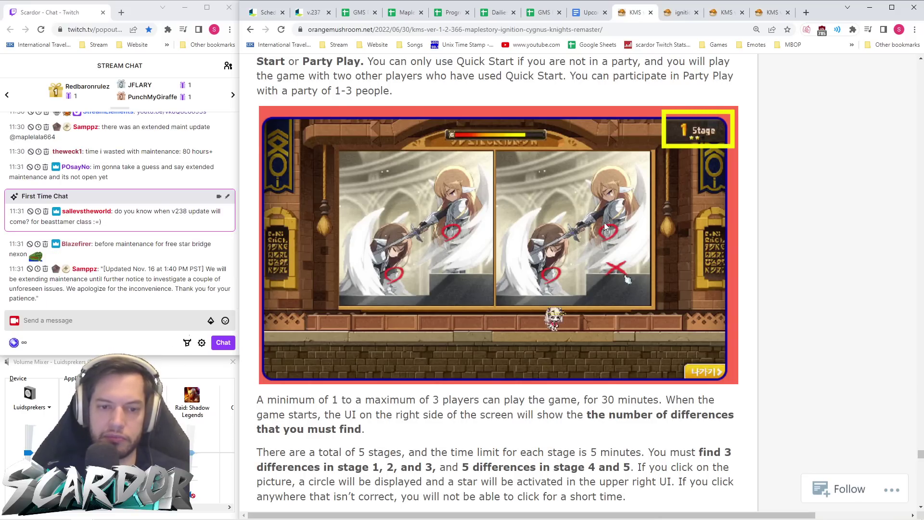
{"action": "scroll", "coordinate": [606, 221], "scroll_direction": "down", "scroll_amount": 10}
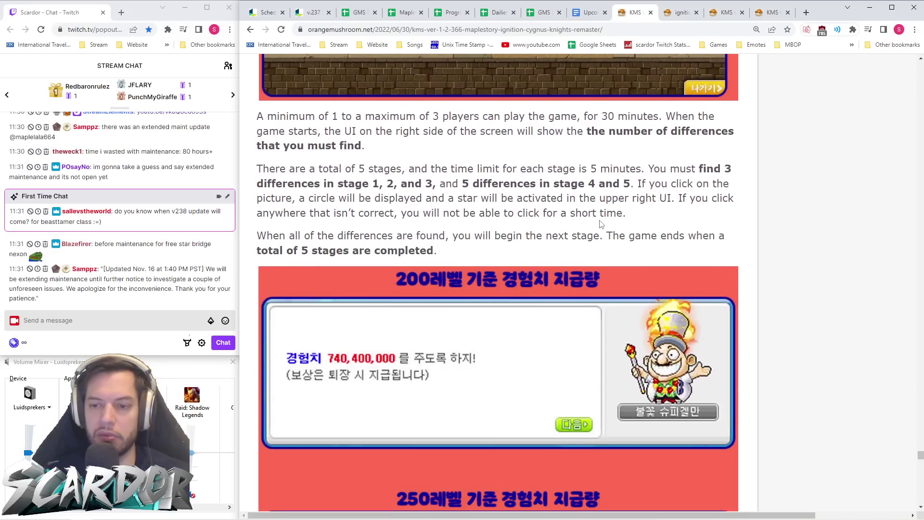
{"action": "scroll", "coordinate": [601, 223], "scroll_direction": "up", "scroll_amount": 5}
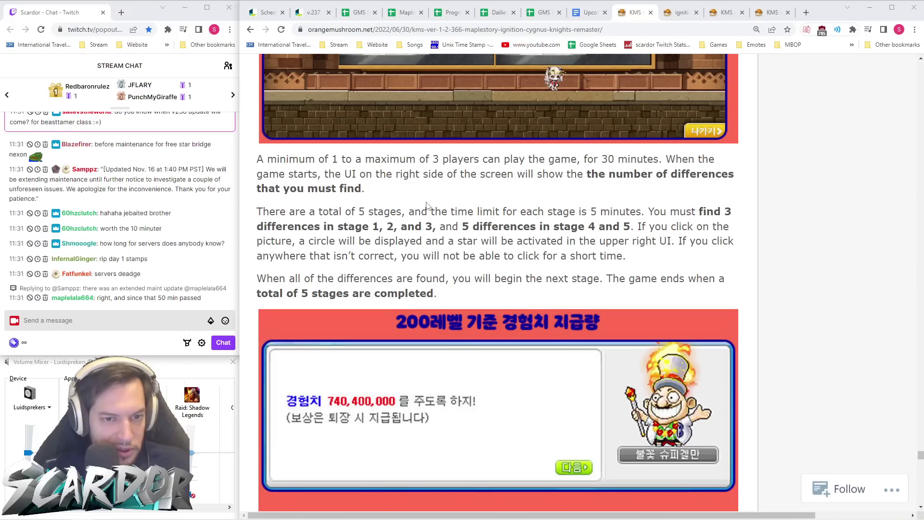
{"action": "scroll", "coordinate": [184, 256], "scroll_direction": "up", "scroll_amount": 1}
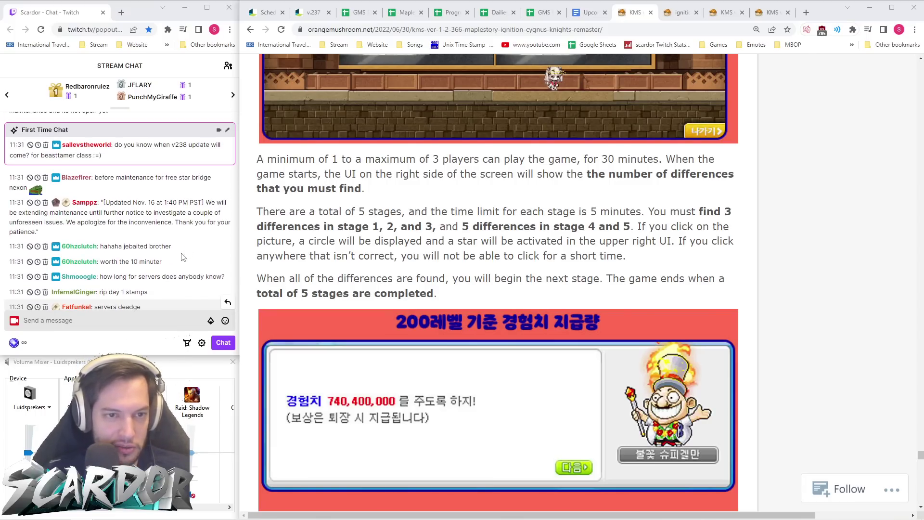
{"action": "left_click", "coordinate": [312, 12]}
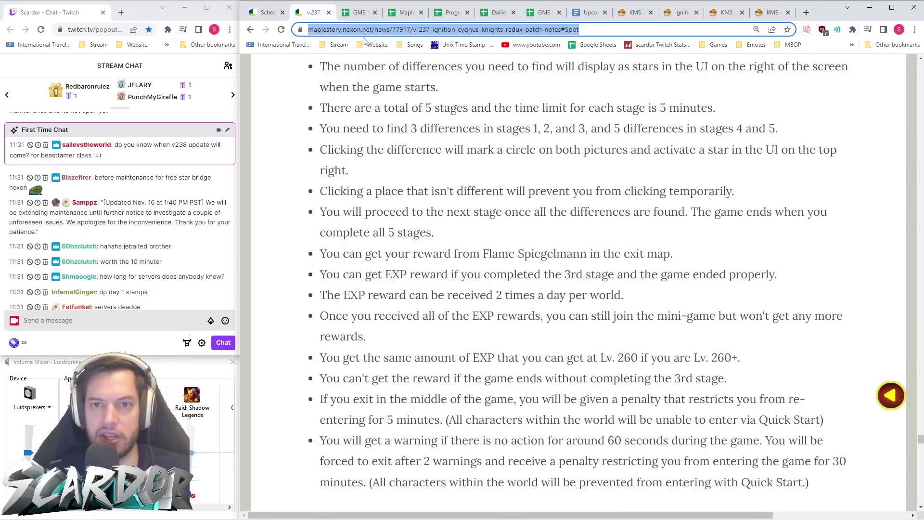
{"action": "left_click", "coordinate": [353, 14]}
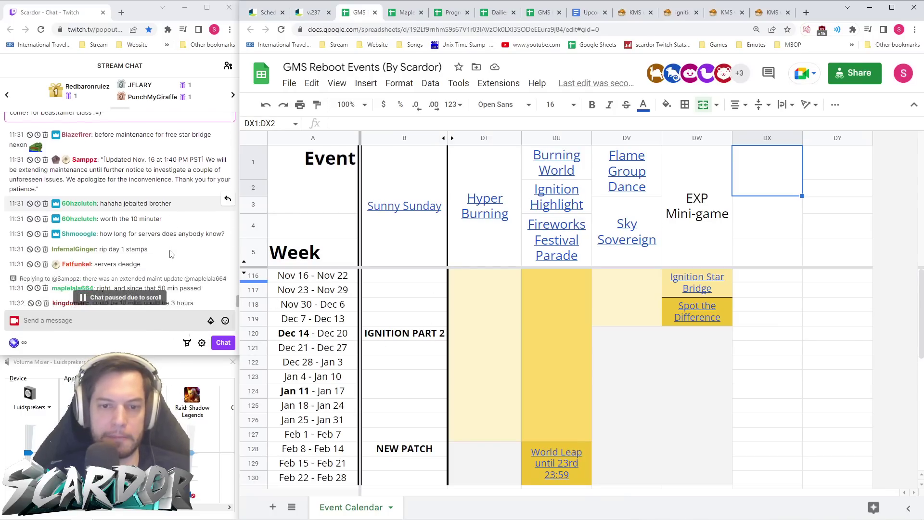
- Look over the calendar's Ignition Part 2 weeks, then go back to the KMS Orange Mushroom article
{"action": "scroll", "coordinate": [323, 450], "scroll_direction": "down", "scroll_amount": 1}
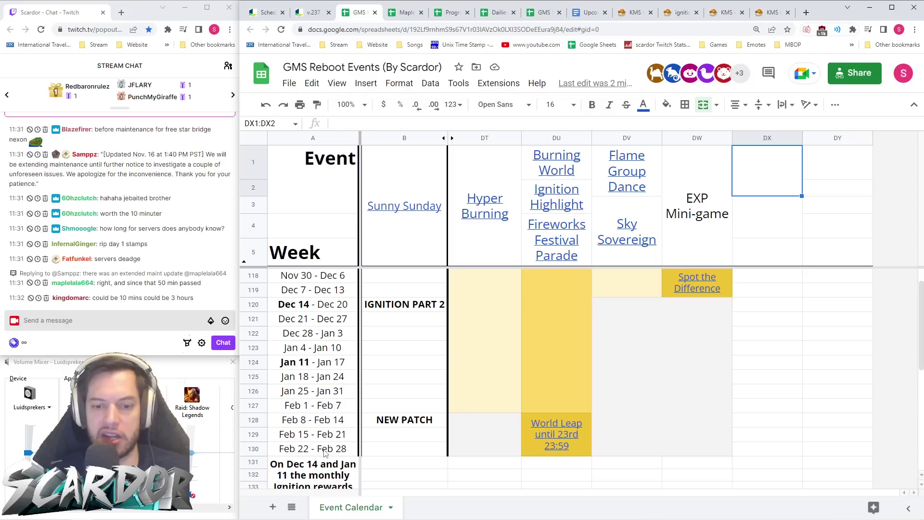
{"action": "scroll", "coordinate": [382, 435], "scroll_direction": "down", "scroll_amount": 3}
{"action": "scroll", "coordinate": [383, 435], "scroll_direction": "up", "scroll_amount": 4}
{"action": "left_click", "coordinate": [635, 14]}
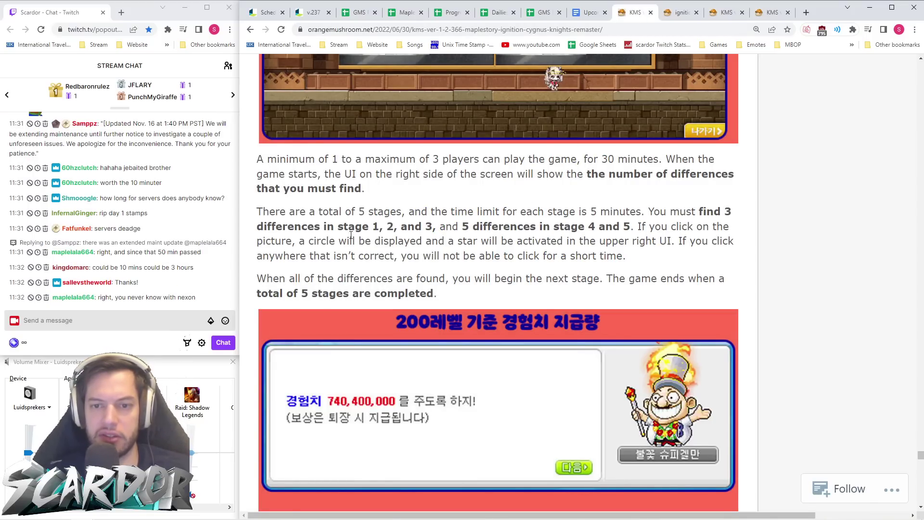
- Scroll the KMS article down to the Spot the Differences gameplay video and play it
{"action": "scroll", "coordinate": [361, 248], "scroll_direction": "up", "scroll_amount": 1}
{"action": "scroll", "coordinate": [530, 277], "scroll_direction": "up", "scroll_amount": 2}
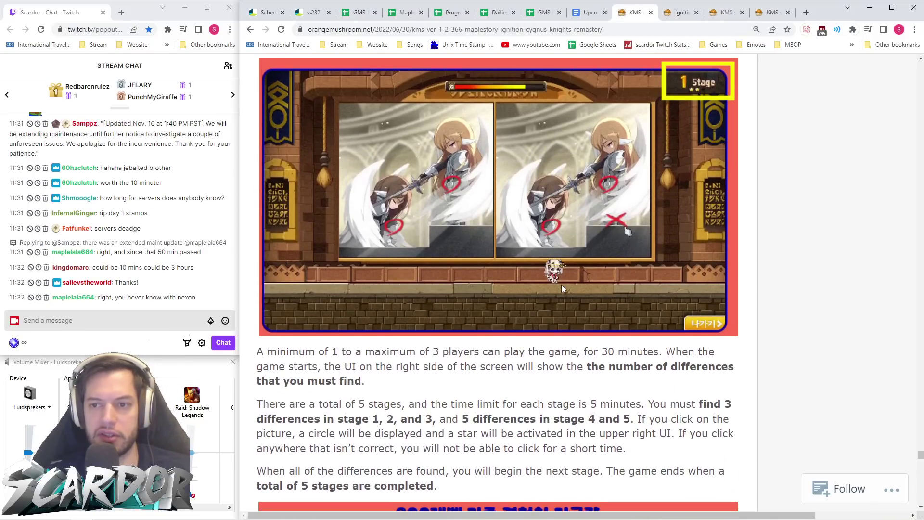
{"action": "scroll", "coordinate": [578, 275], "scroll_direction": "down", "scroll_amount": 3}
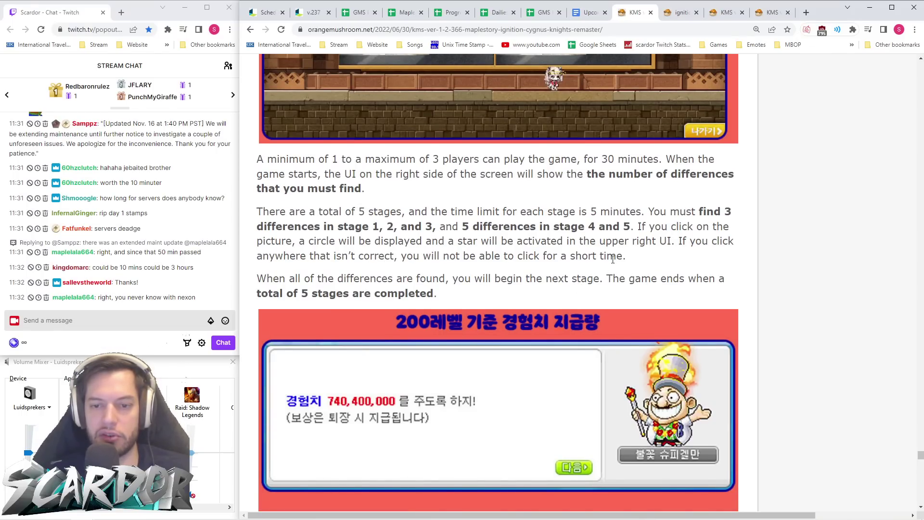
{"action": "scroll", "coordinate": [616, 264], "scroll_direction": "up", "scroll_amount": 5}
{"action": "scroll", "coordinate": [602, 256], "scroll_direction": "down", "scroll_amount": 6}
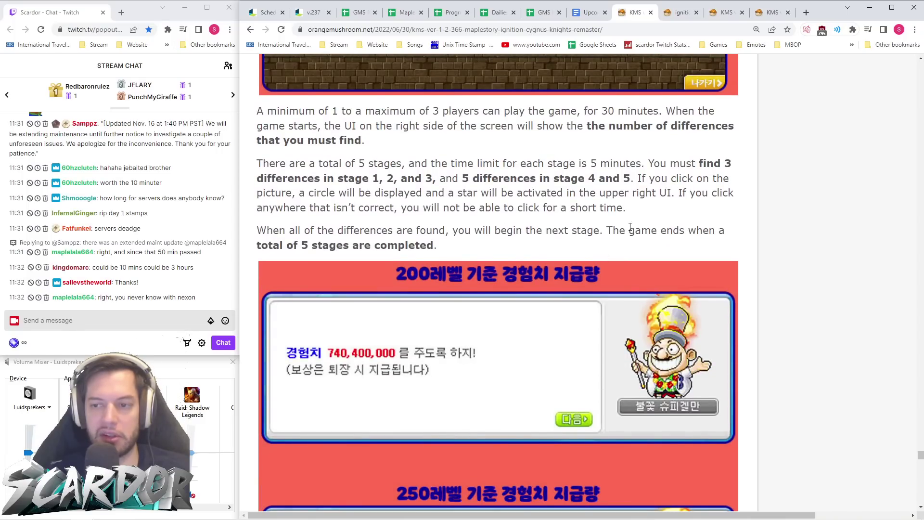
{"action": "scroll", "coordinate": [511, 221], "scroll_direction": "down", "scroll_amount": 13}
{"action": "scroll", "coordinate": [509, 215], "scroll_direction": "up", "scroll_amount": 1}
{"action": "scroll", "coordinate": [509, 215], "scroll_direction": "down", "scroll_amount": 3}
{"action": "scroll", "coordinate": [574, 130], "scroll_direction": "up", "scroll_amount": 2}
{"action": "scroll", "coordinate": [574, 131], "scroll_direction": "down", "scroll_amount": 4}
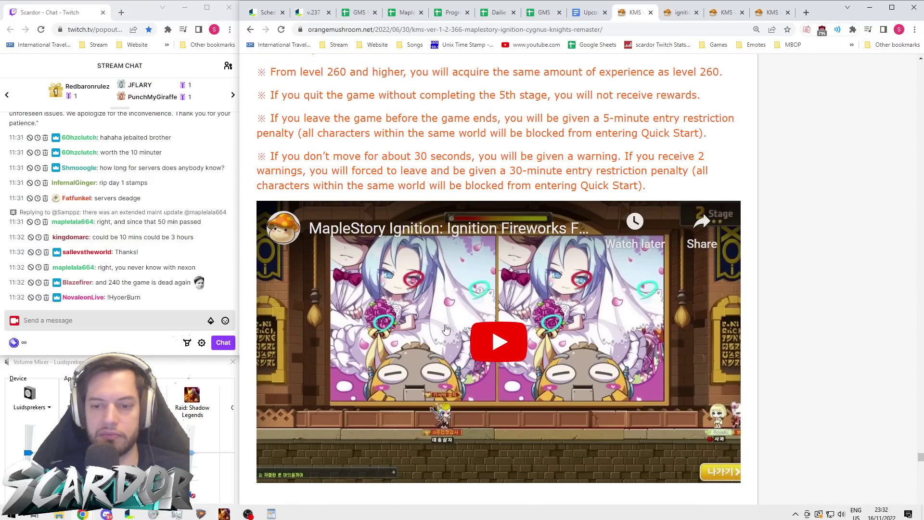
{"action": "scroll", "coordinate": [503, 292], "scroll_direction": "down", "scroll_amount": 1}
{"action": "left_click", "coordinate": [484, 320]}
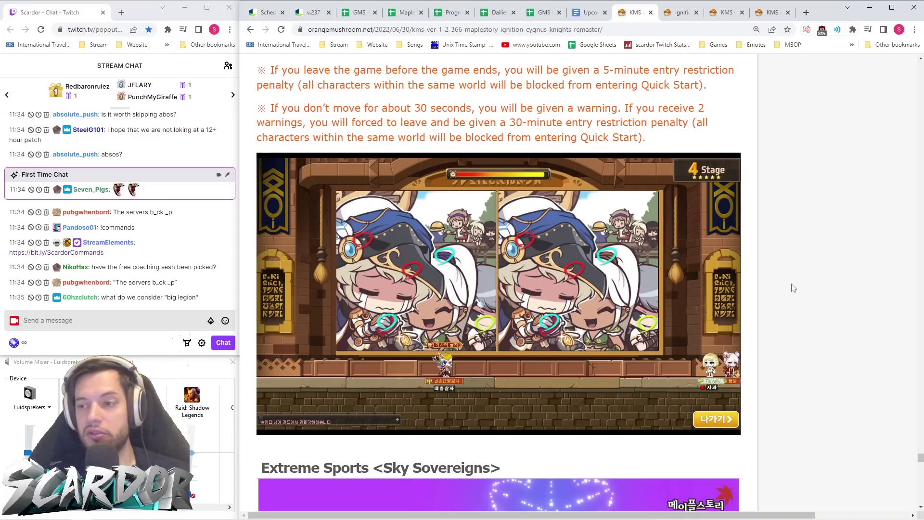
{"action": "mouse_move", "coordinate": [735, 519]}
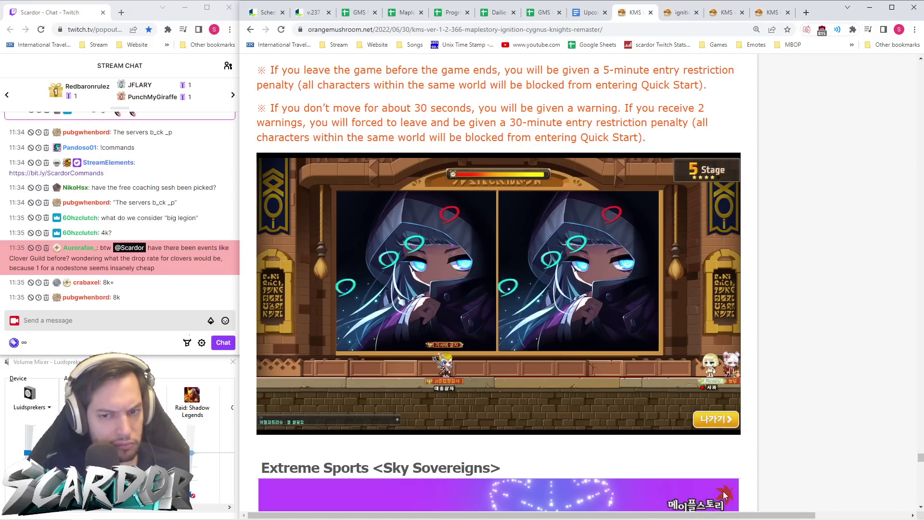
- Pause the gameplay video and go back to the v.237 patch notes
{"action": "left_click", "coordinate": [461, 290]}
{"action": "scroll", "coordinate": [556, 212], "scroll_direction": "down", "scroll_amount": 1}
{"action": "scroll", "coordinate": [558, 241], "scroll_direction": "down", "scroll_amount": 3}
{"action": "scroll", "coordinate": [531, 255], "scroll_direction": "down", "scroll_amount": 4}
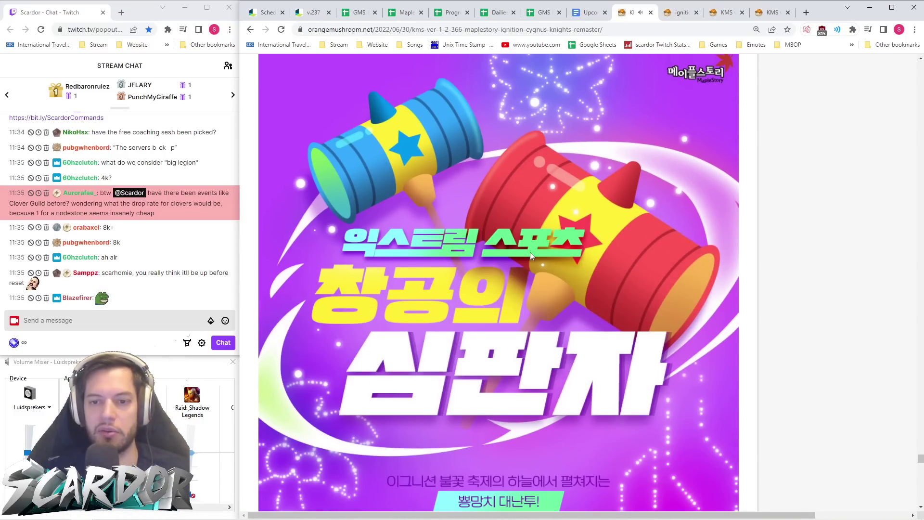
{"action": "left_click", "coordinate": [312, 13]}
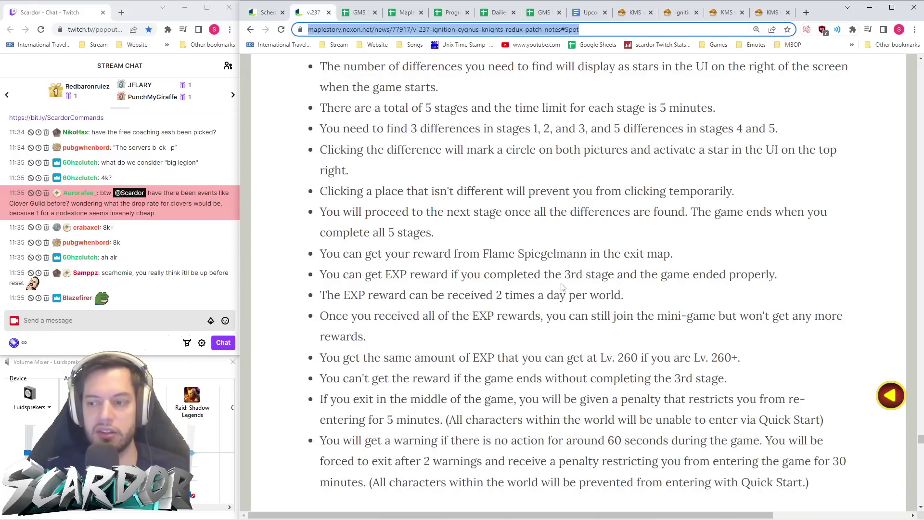
- Jump from the top of the patch notes to the Ignition Coin Shop section
{"action": "scroll", "coordinate": [562, 287], "scroll_direction": "down", "scroll_amount": 8}
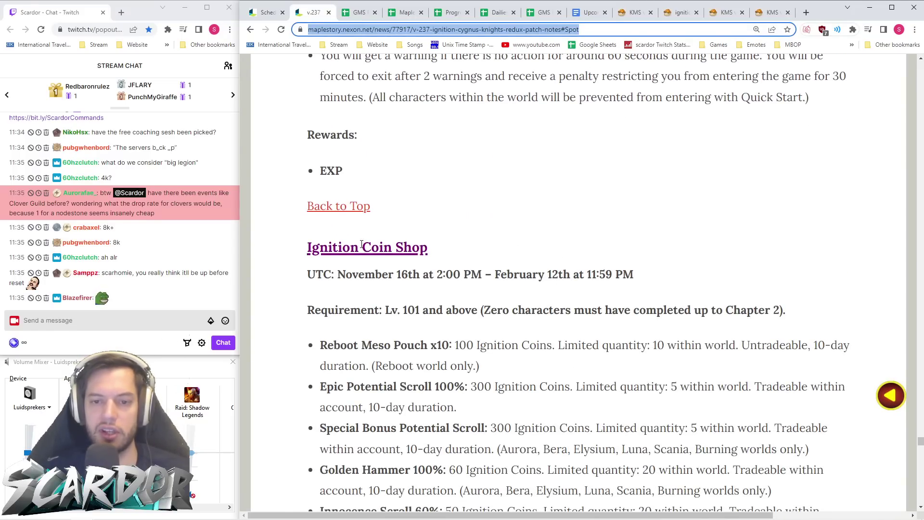
{"action": "left_click", "coordinate": [345, 214]}
{"action": "scroll", "coordinate": [426, 226], "scroll_direction": "down", "scroll_amount": 15}
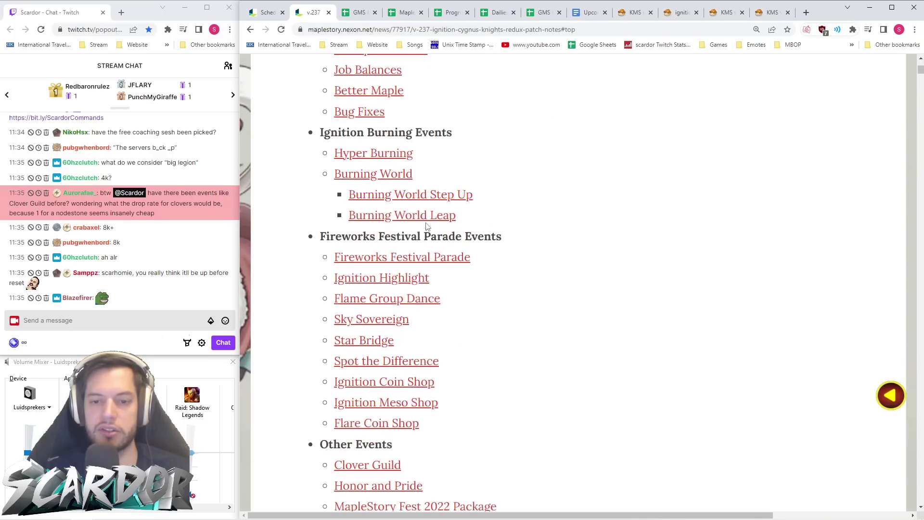
{"action": "scroll", "coordinate": [426, 226], "scroll_direction": "down", "scroll_amount": 3}
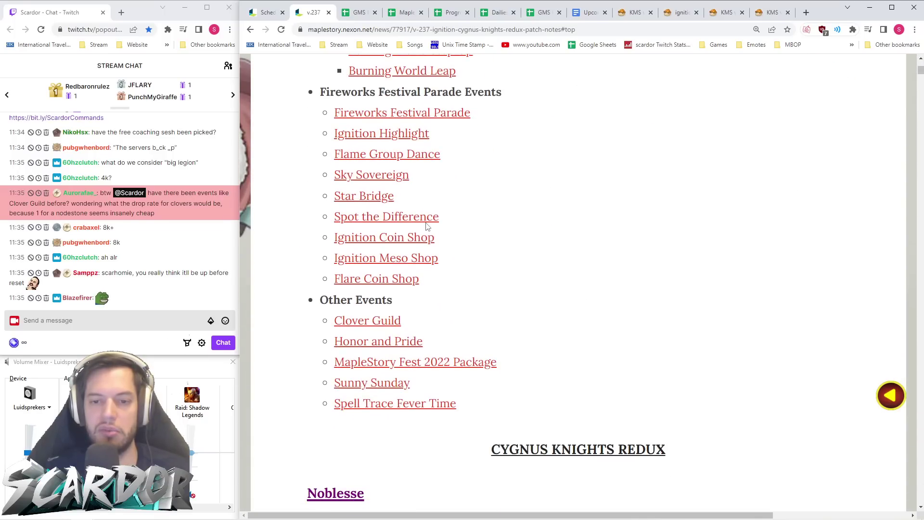
{"action": "left_click", "coordinate": [384, 239]}
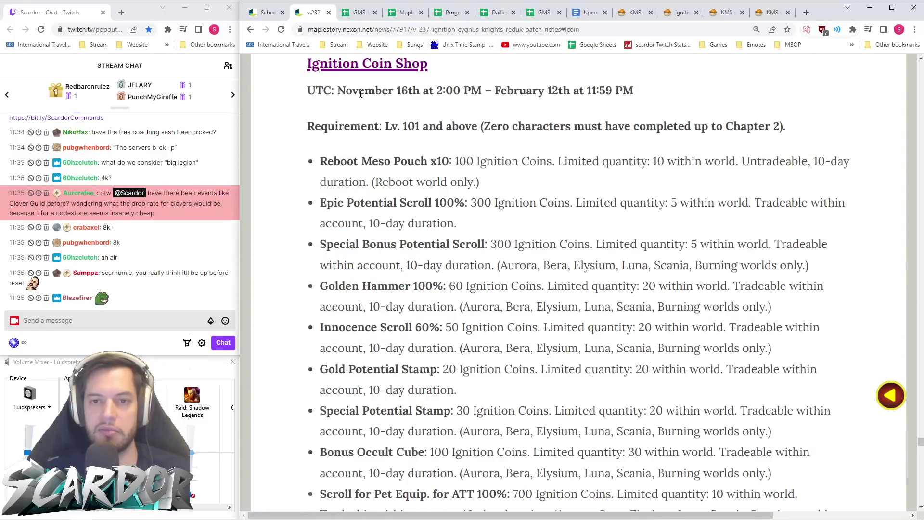
- Try moving empty column DX next to column B, dismissing the merged-cell errors
{"action": "left_click", "coordinate": [357, 15]}
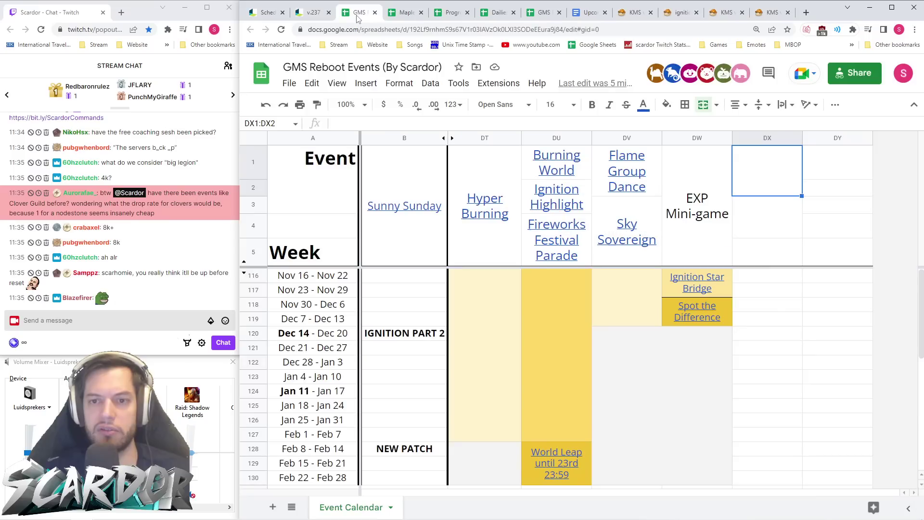
{"action": "left_click", "coordinate": [765, 138]}
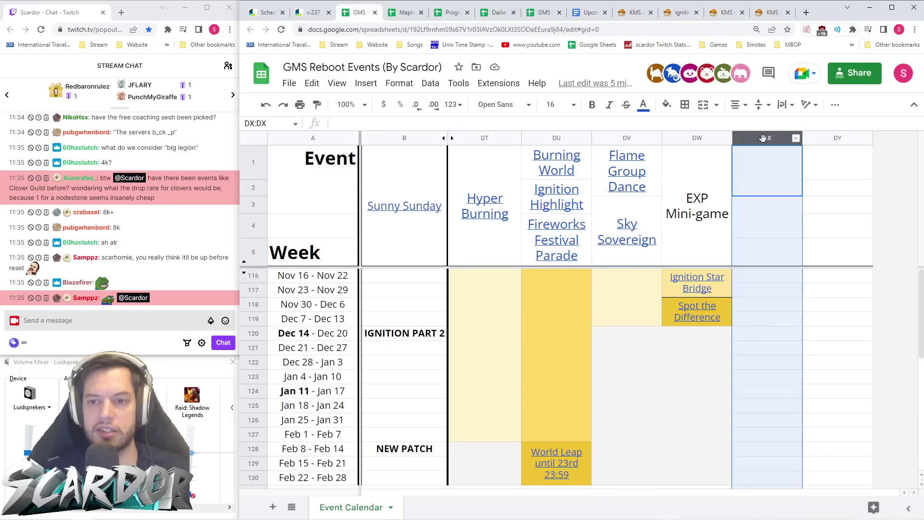
{"action": "left_click_drag", "start_coordinate": [765, 138], "coordinate": [472, 137]}
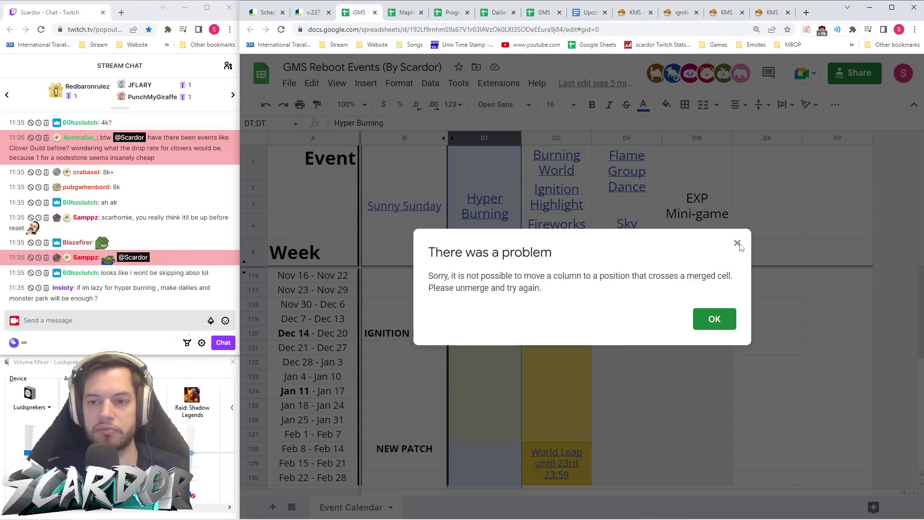
{"action": "left_click", "coordinate": [737, 243]}
{"action": "left_click", "coordinate": [764, 139]}
{"action": "left_click_drag", "start_coordinate": [764, 138], "coordinate": [550, 144]}
{"action": "left_click", "coordinate": [738, 243]}
{"action": "left_click", "coordinate": [742, 247]}
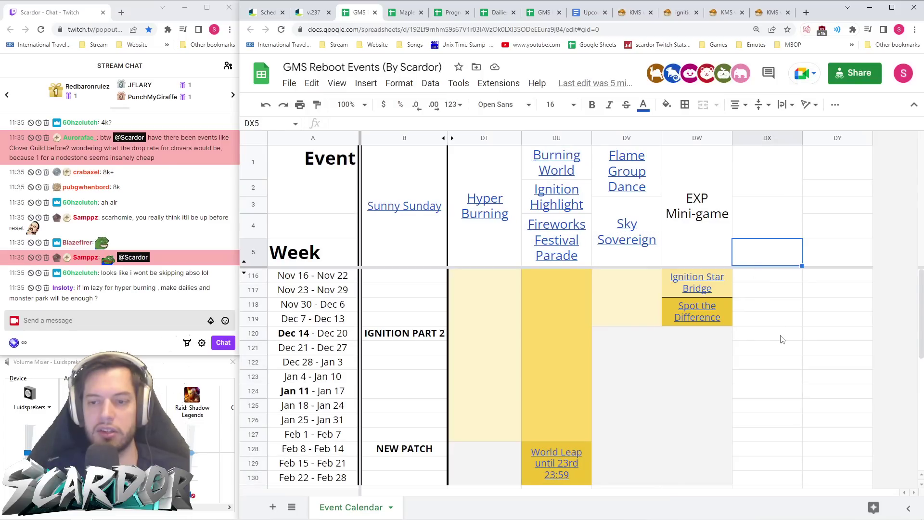
- Unmerge the wide notes in rows 135, 138 and 141 below the calendar
{"action": "left_click", "coordinate": [781, 337]}
{"action": "scroll", "coordinate": [781, 337], "scroll_direction": "down", "scroll_amount": 5}
{"action": "left_click", "coordinate": [557, 314]}
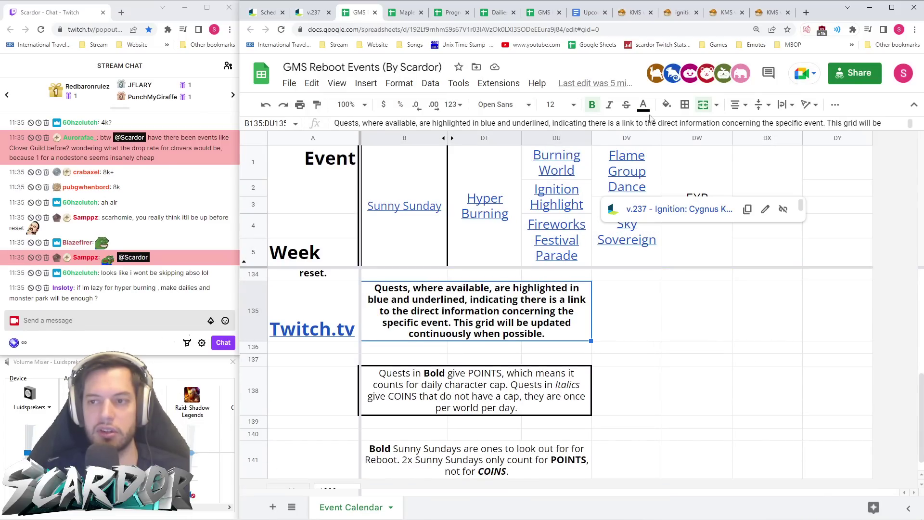
{"action": "left_click", "coordinate": [704, 104]}
{"action": "scroll", "coordinate": [553, 313], "scroll_direction": "down", "scroll_amount": 3}
{"action": "left_click", "coordinate": [491, 331]}
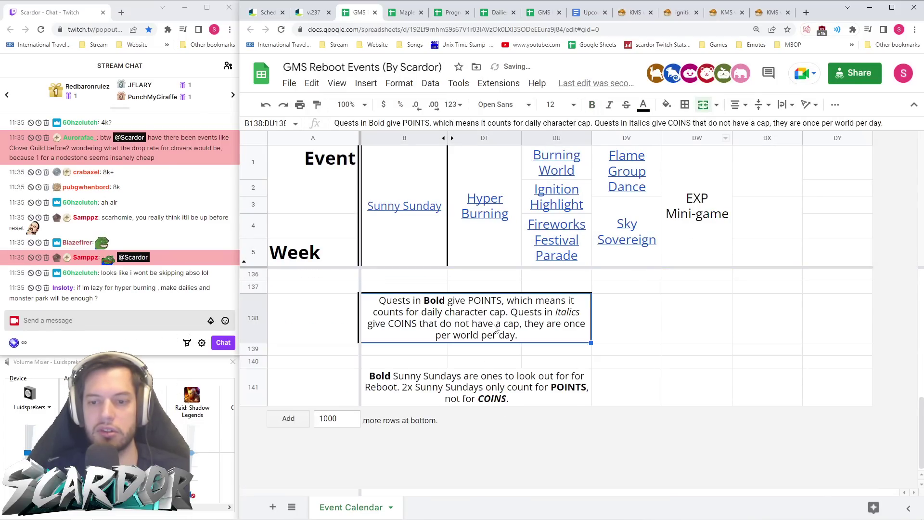
{"action": "left_click", "coordinate": [703, 105]}
{"action": "left_click", "coordinate": [546, 446]}
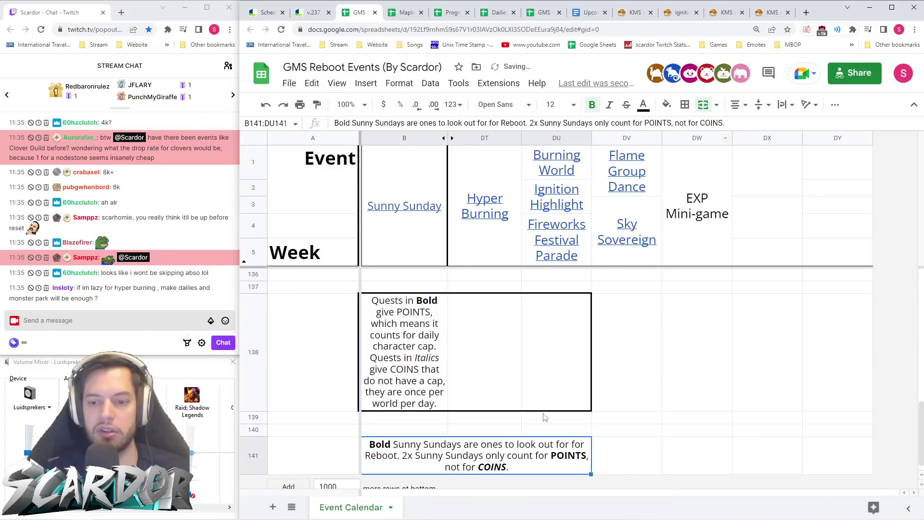
{"action": "left_click", "coordinate": [704, 105]}
{"action": "scroll", "coordinate": [554, 337], "scroll_direction": "up", "scroll_amount": 8}
- Move the empty column beside column B, select DT1, and return to the patch notes
{"action": "left_click", "coordinate": [768, 138]}
{"action": "left_click_drag", "start_coordinate": [768, 138], "coordinate": [487, 140]}
{"action": "left_click", "coordinate": [483, 182]}
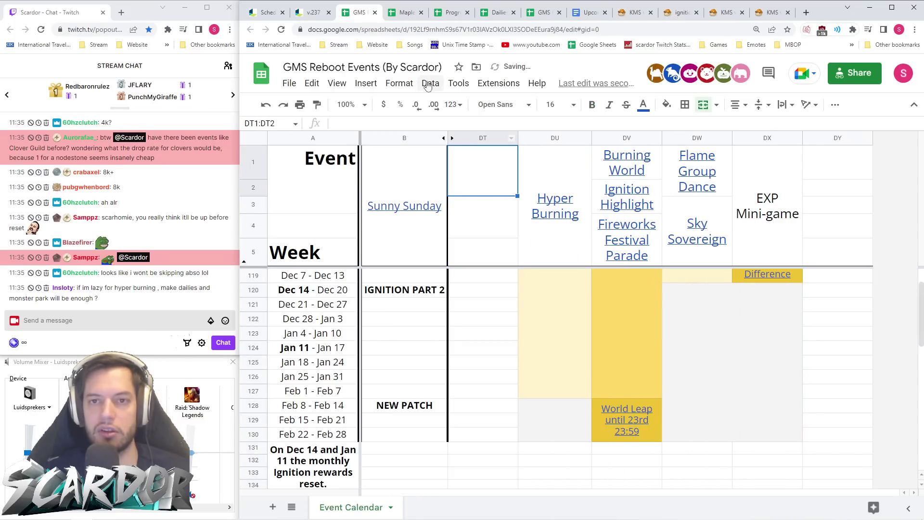
{"action": "key", "text": "ctrl+shift+Tab"}
- Browse the Ignition Coin, Meso and Flare Coin shop lists, then return to the events sheet
{"action": "scroll", "coordinate": [429, 189], "scroll_direction": "down", "scroll_amount": 20}
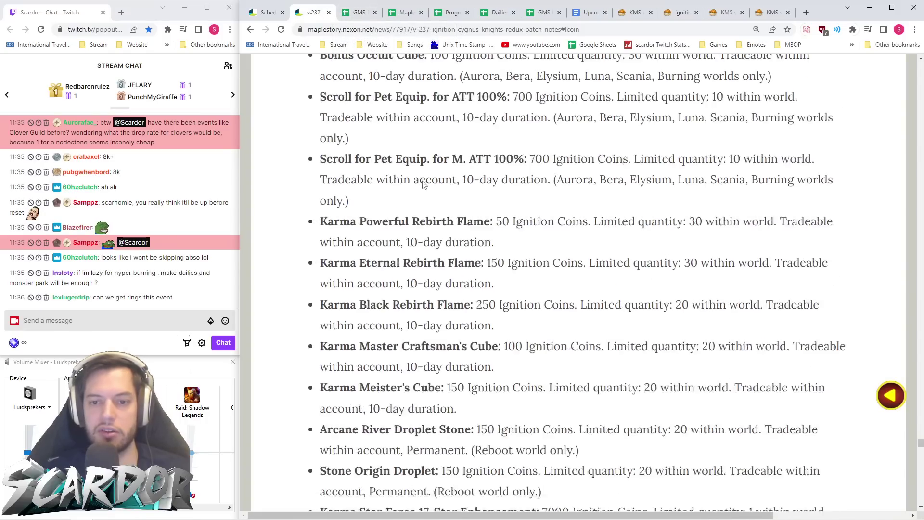
{"action": "scroll", "coordinate": [429, 189], "scroll_direction": "down", "scroll_amount": 20}
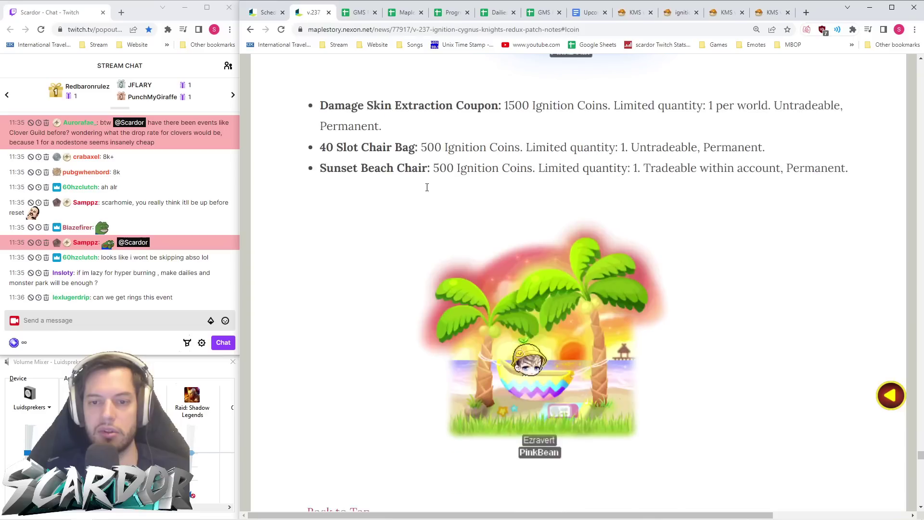
{"action": "scroll", "coordinate": [426, 190], "scroll_direction": "down", "scroll_amount": 20}
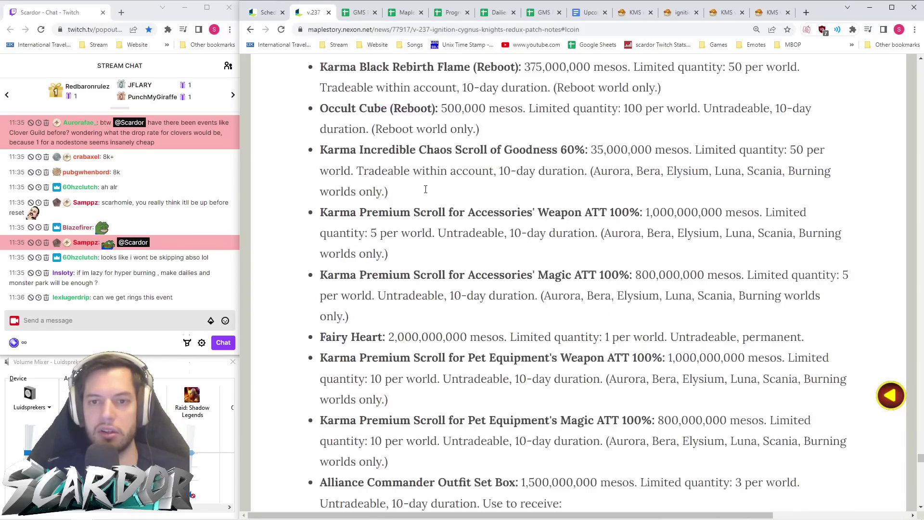
{"action": "scroll", "coordinate": [422, 197], "scroll_direction": "up", "scroll_amount": 4}
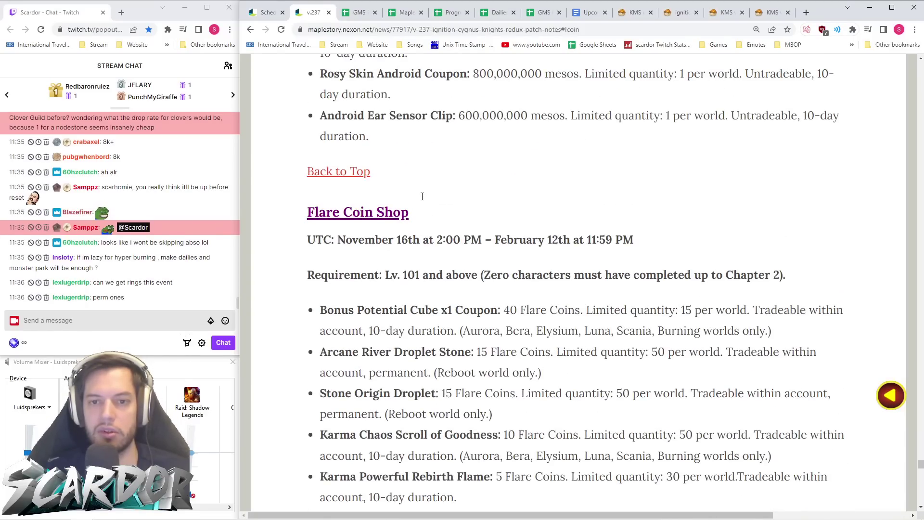
{"action": "scroll", "coordinate": [422, 201], "scroll_direction": "down", "scroll_amount": 1}
{"action": "key", "text": "ctrl+Tab"}
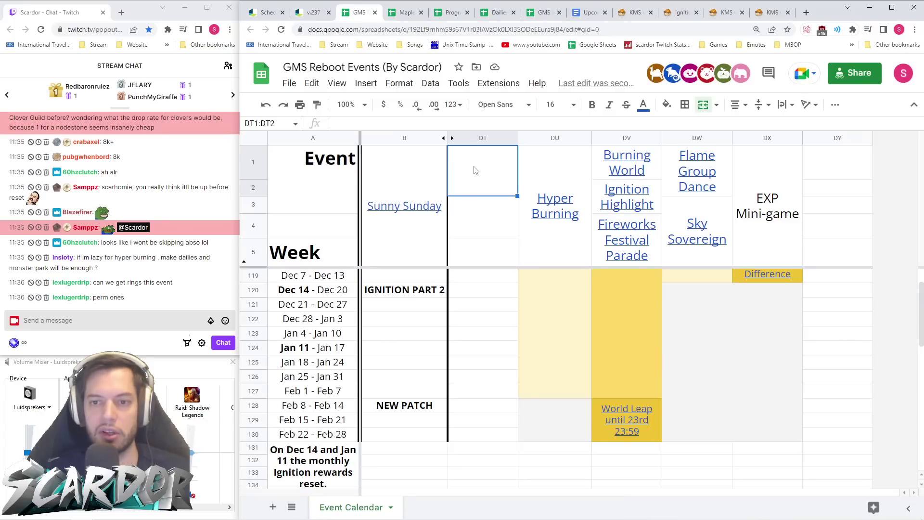
- Enter Ignition Coin Shop, Ignition Meso Shop and Ignition Flare Shop headers in column DT, making row 5 taller
{"action": "type", "text": "Ignition C"}
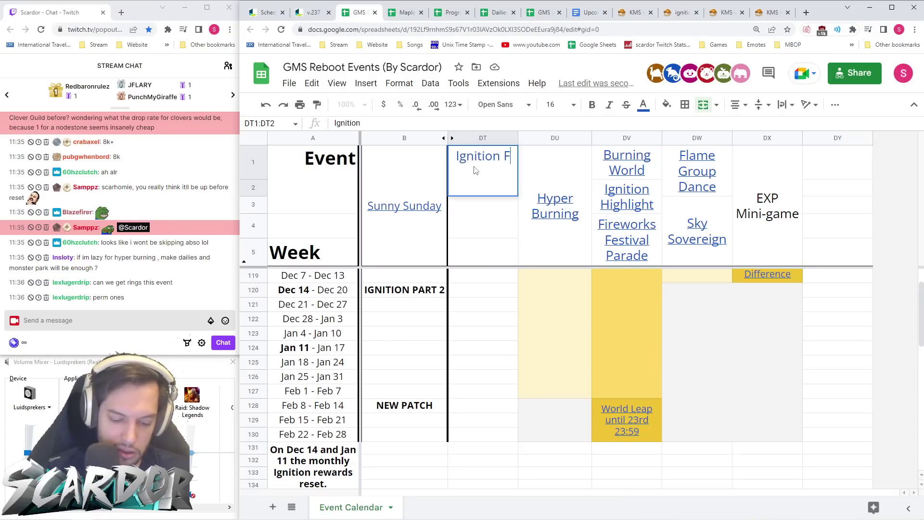
{"action": "type", "text": "oin Shop"}
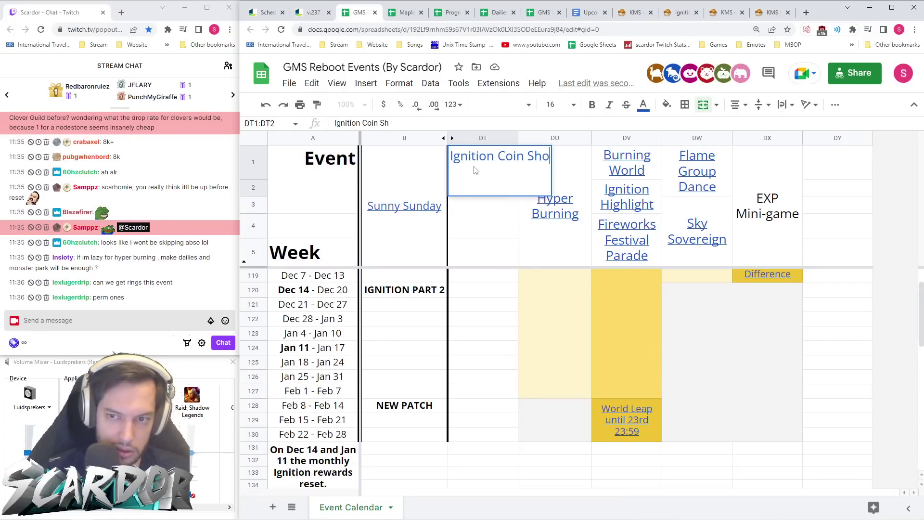
{"action": "key", "text": "Return"}
{"action": "key", "text": "Down"}
{"action": "type", "text": "Ig"}
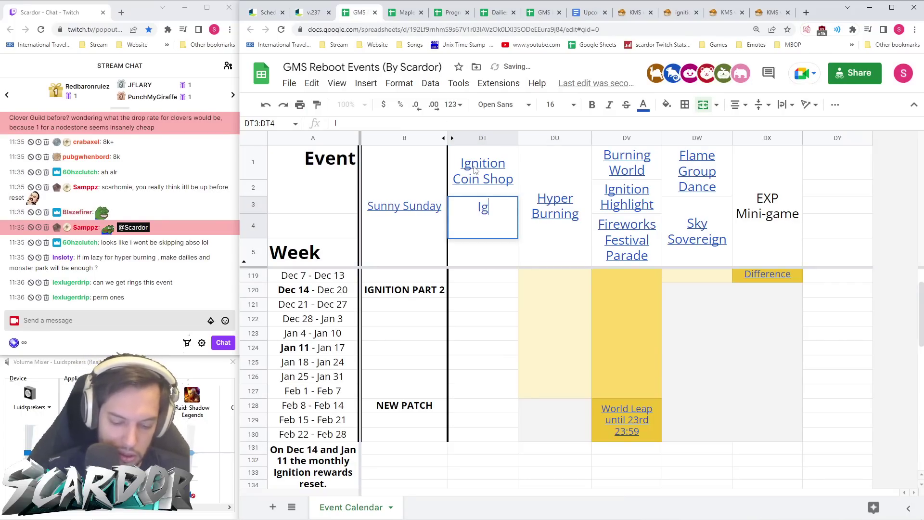
{"action": "type", "text": "nition Meso Shop"}
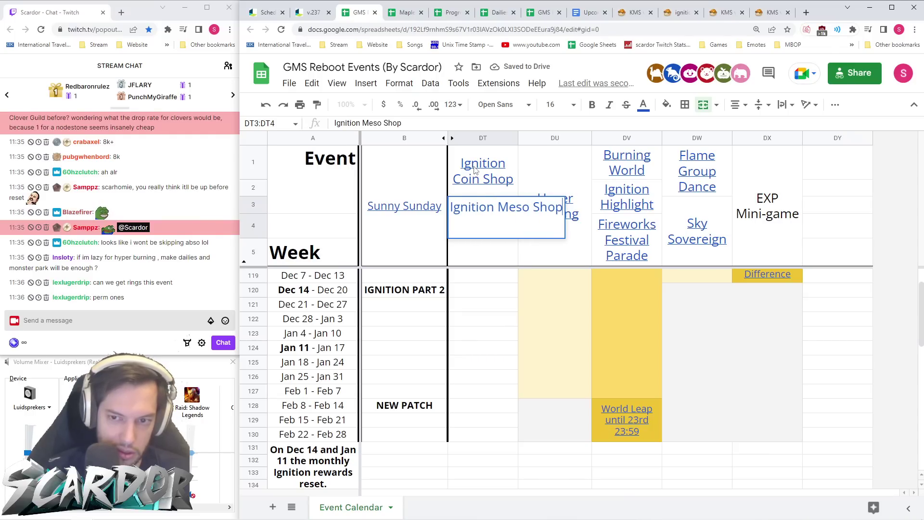
{"action": "key", "text": "Return"}
{"action": "type", "text": "Ignition Flare Shop"}
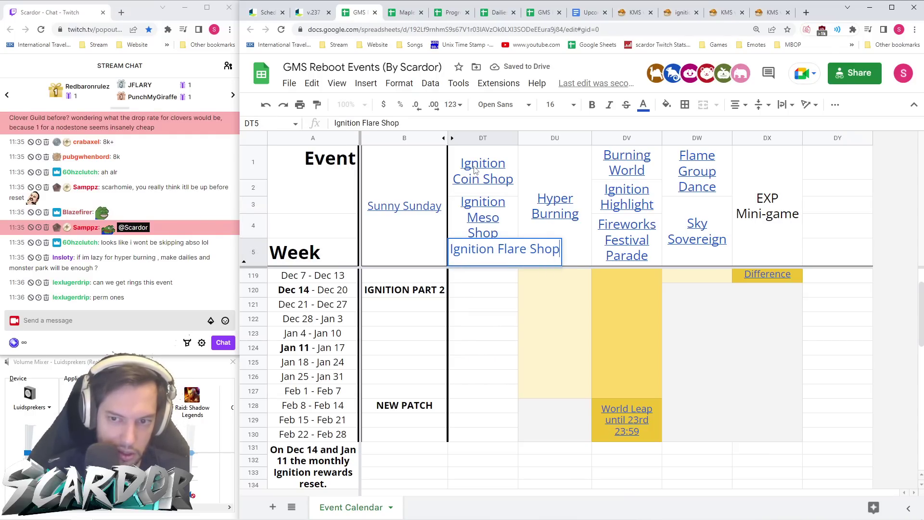
{"action": "key", "text": "Return"}
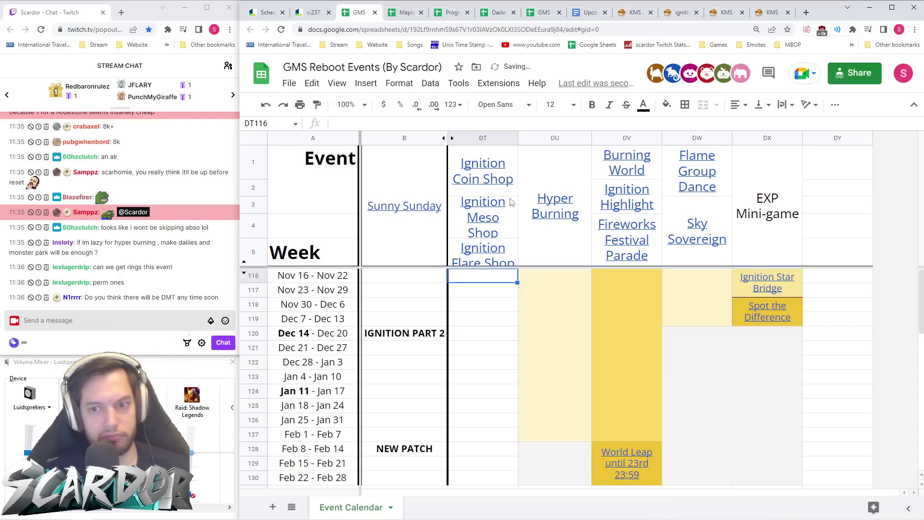
{"action": "left_click_drag", "start_coordinate": [256, 266], "coordinate": [259, 272]}
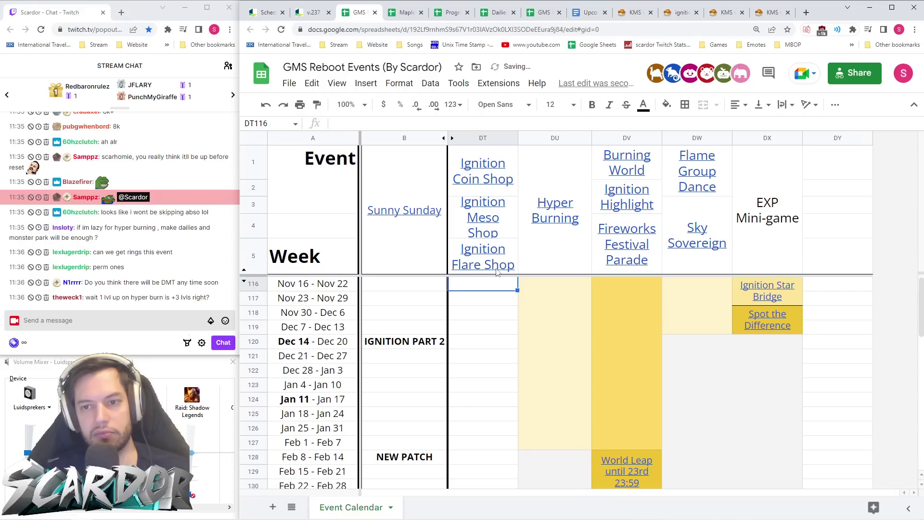
- Start a link on the Ignition Coin Shop header and clear the wrongly pasted search text
{"action": "right_click", "coordinate": [500, 169]}
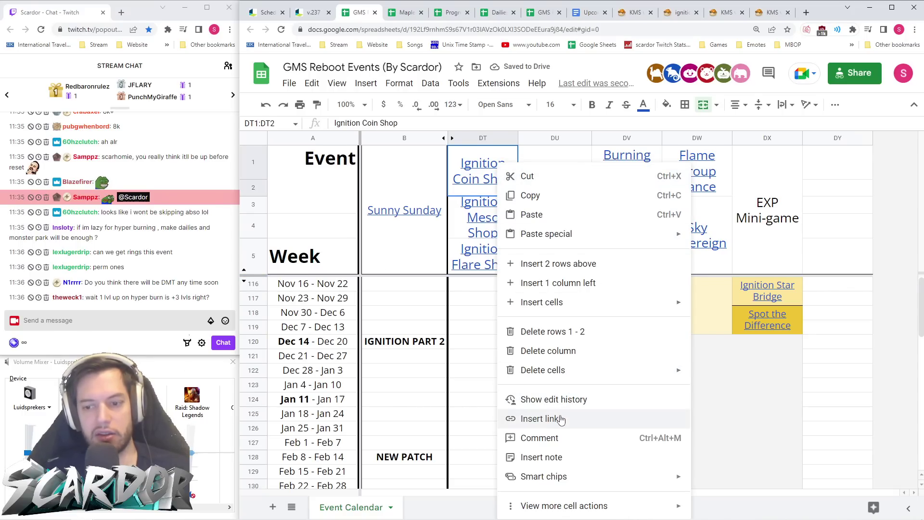
{"action": "left_click", "coordinate": [554, 419]}
{"action": "type", "text": "Ignition Star Bridge"}
{"action": "key", "text": "ctrl+a"}
{"action": "key", "text": "BackSpace"}
- Link the Ignition Coin Shop header to the patch notes' Ignition Coin Shop section URL
{"action": "left_click", "coordinate": [305, 9]}
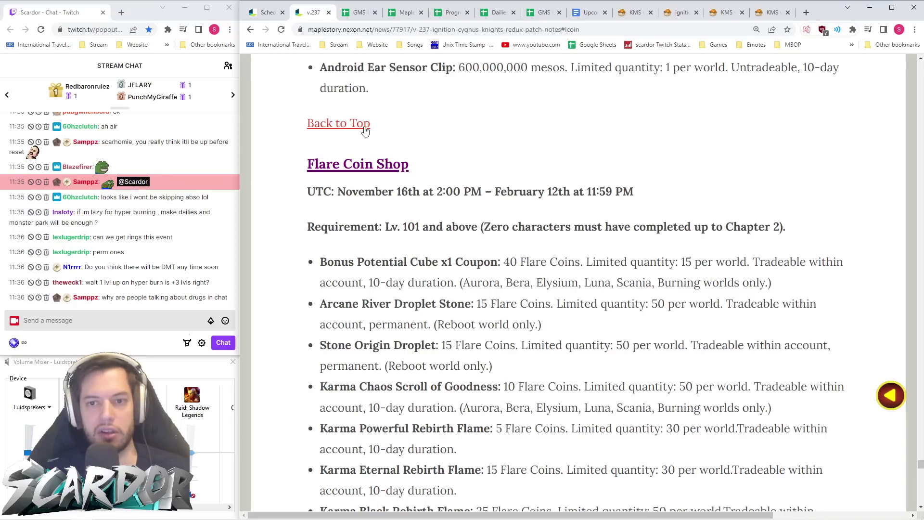
{"action": "left_click", "coordinate": [343, 129]}
{"action": "scroll", "coordinate": [406, 237], "scroll_direction": "down", "scroll_amount": 10}
{"action": "scroll", "coordinate": [406, 237], "scroll_direction": "down", "scroll_amount": 2}
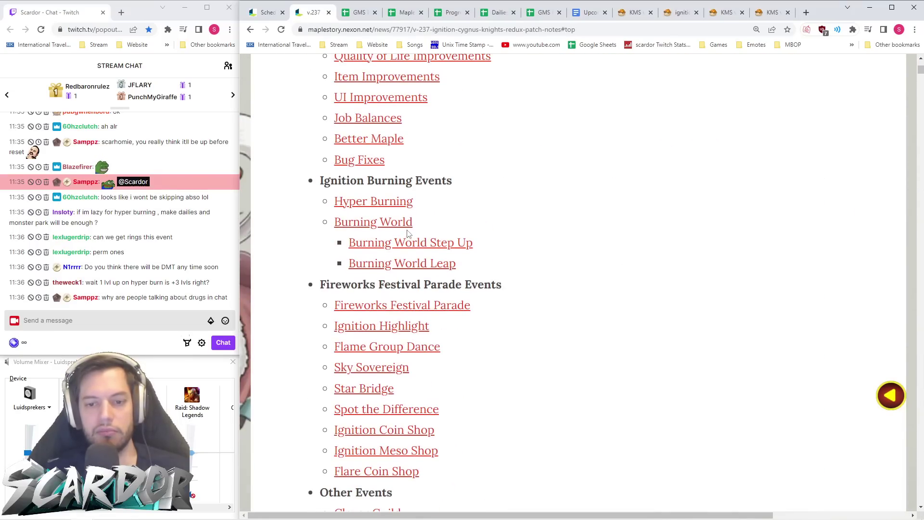
{"action": "left_click", "coordinate": [373, 430]}
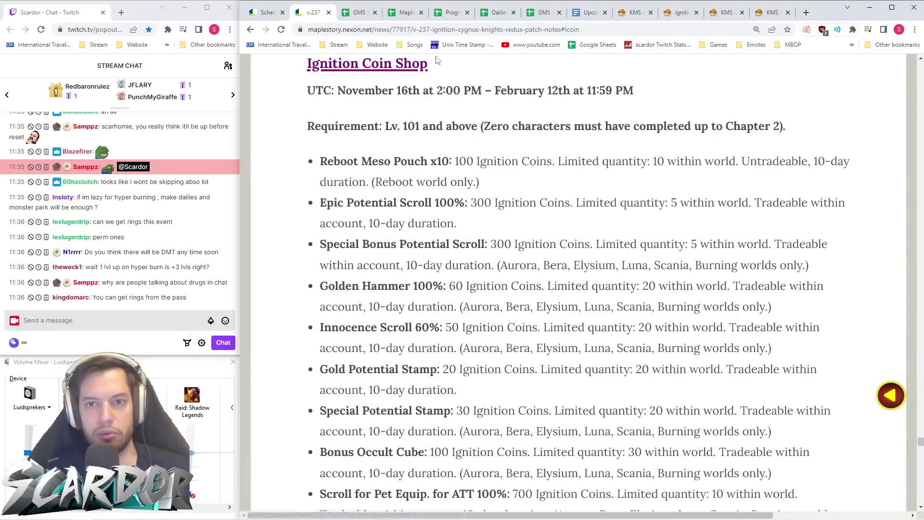
{"action": "left_click", "coordinate": [430, 31]}
{"action": "left_click", "coordinate": [361, 12]}
{"action": "key", "text": "ctrl+k"}
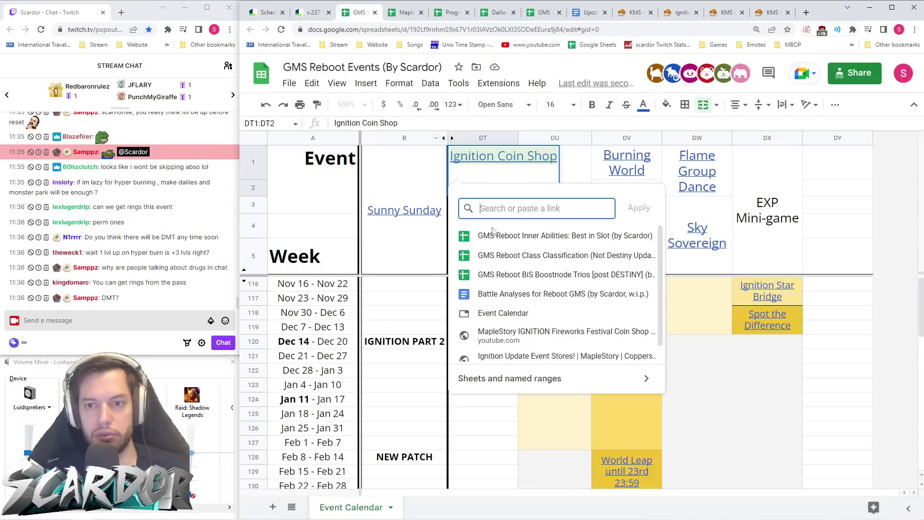
{"action": "key", "text": "ctrl+v"}
{"action": "left_click", "coordinate": [639, 208]}
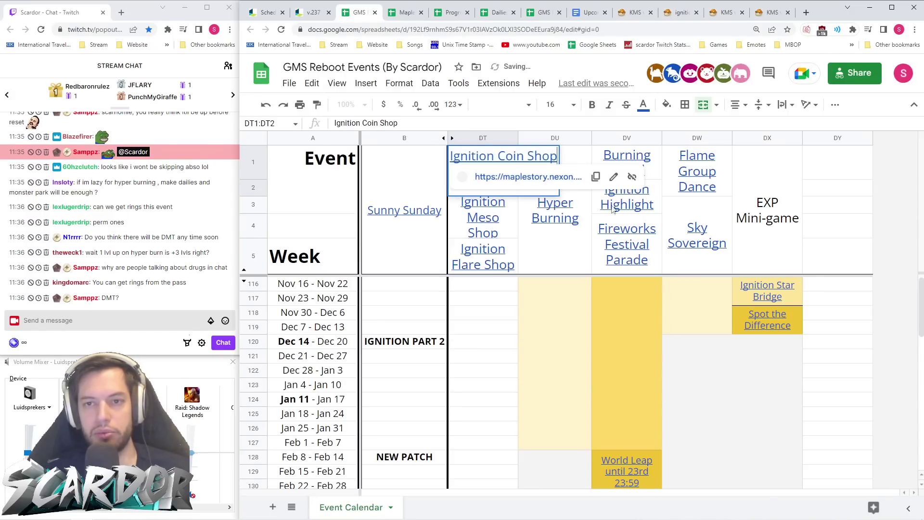
- Copy the Flare Coin Shop section address and open the Ignition Meso Shop section
{"action": "left_click", "coordinate": [316, 15]}
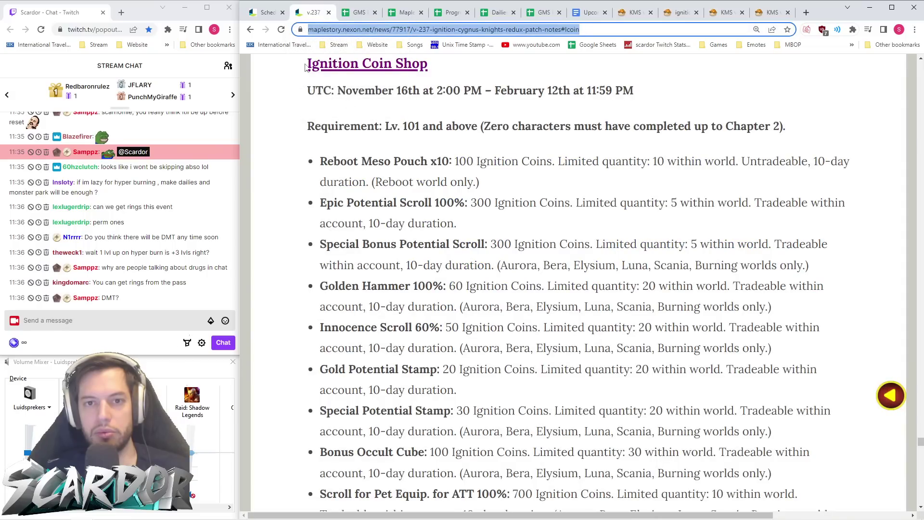
{"action": "scroll", "coordinate": [346, 87], "scroll_direction": "up", "scroll_amount": 2}
{"action": "left_click", "coordinate": [351, 117]}
{"action": "scroll", "coordinate": [355, 215], "scroll_direction": "down", "scroll_amount": 12}
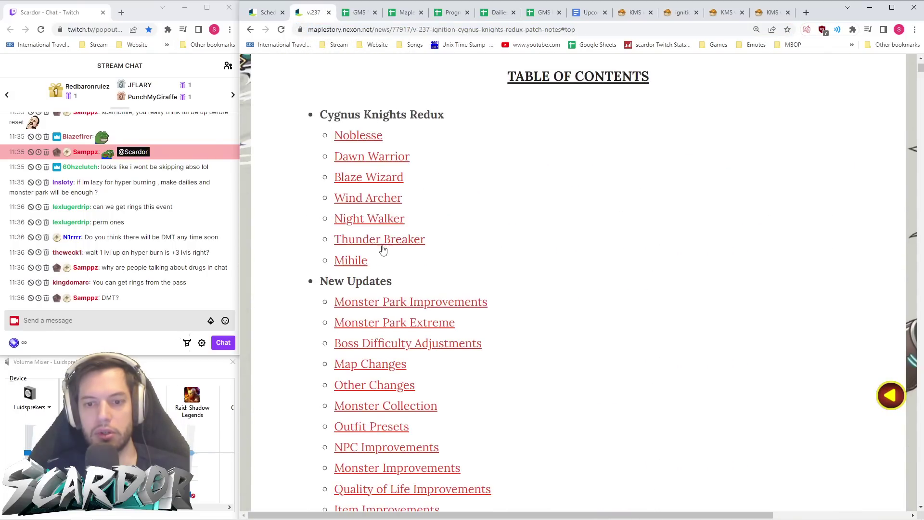
{"action": "scroll", "coordinate": [381, 361], "scroll_direction": "down", "scroll_amount": 10}
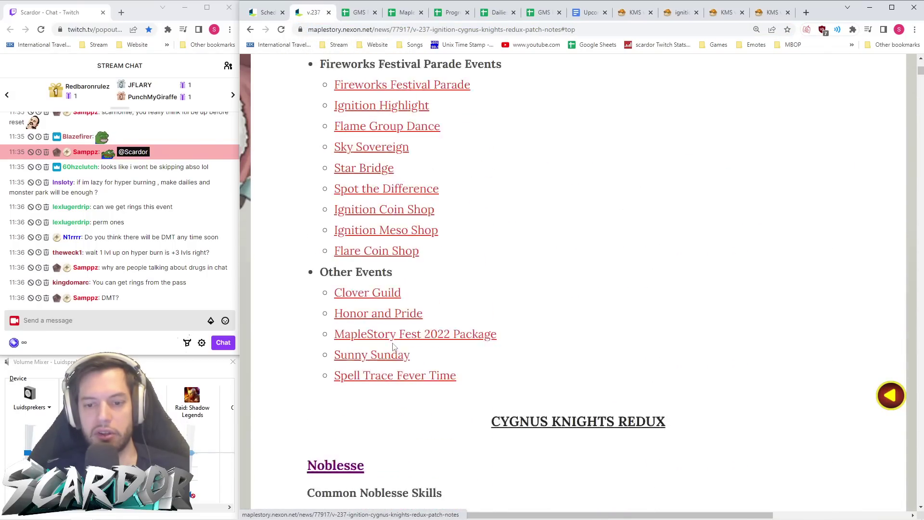
{"action": "scroll", "coordinate": [398, 313], "scroll_direction": "up", "scroll_amount": 1}
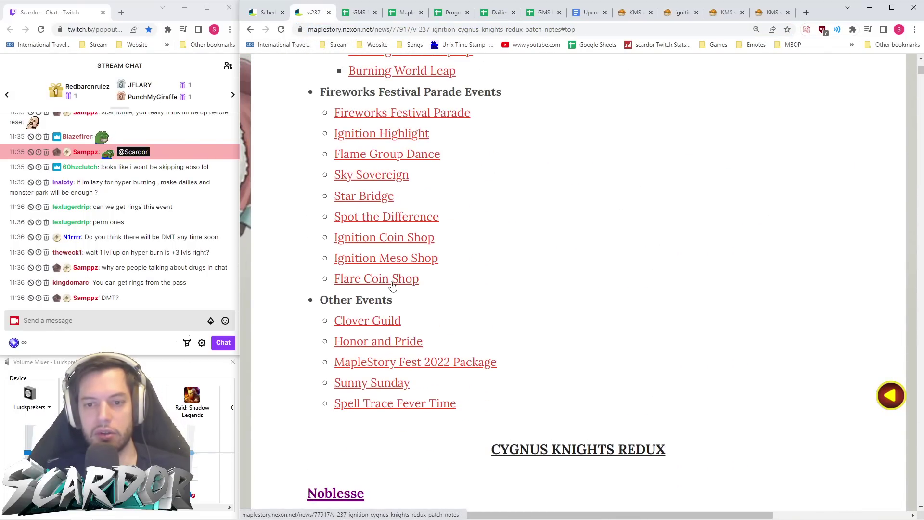
{"action": "left_click", "coordinate": [393, 284]}
{"action": "left_click", "coordinate": [424, 34]}
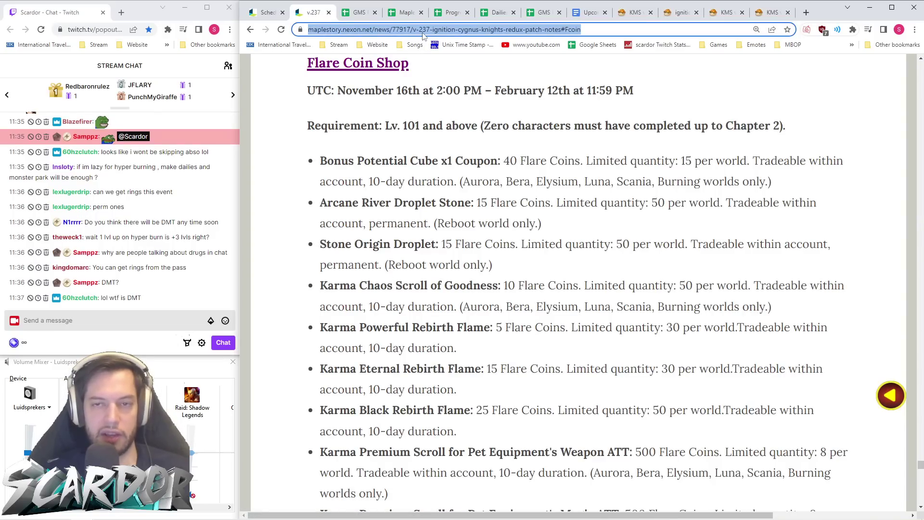
{"action": "key", "text": "alt+Left"}
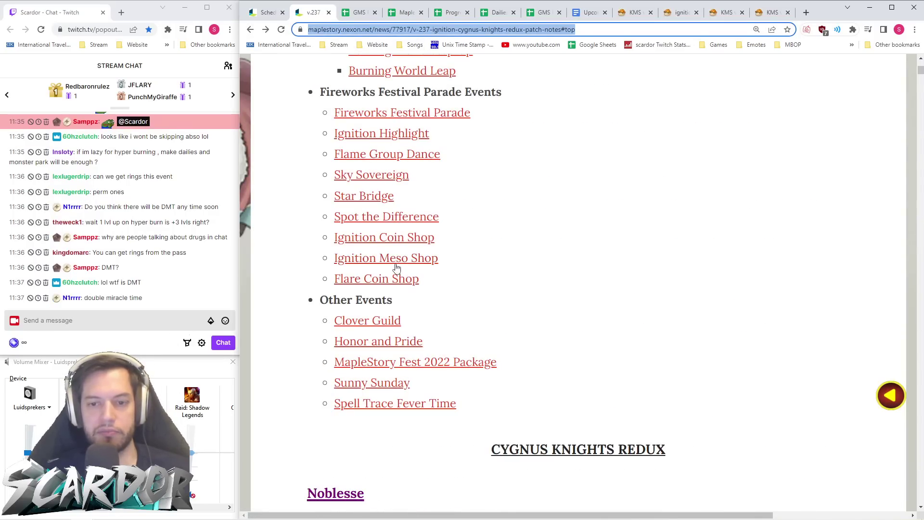
{"action": "left_click", "coordinate": [396, 265]}
{"action": "key", "text": "ctrl+Tab"}
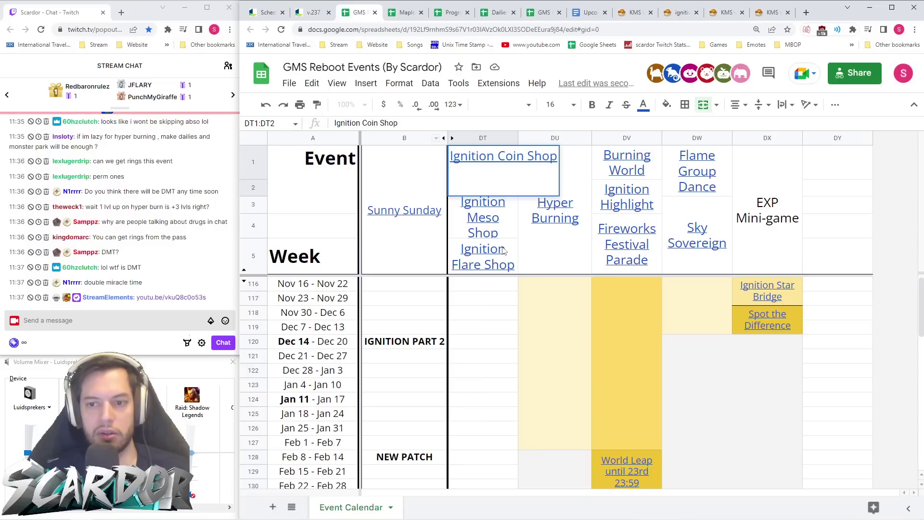
- Link the Ignition Flare Shop header to the Flare Coin Shop section address
{"action": "left_click", "coordinate": [501, 253]}
{"action": "right_click", "coordinate": [498, 255]}
{"action": "left_click", "coordinate": [574, 418]}
{"action": "key", "text": "ctrl+v"}
{"action": "left_click", "coordinate": [639, 305]}
- Link the Ignition Meso Shop header to its copied patch-notes section address
{"action": "left_click", "coordinate": [501, 231]}
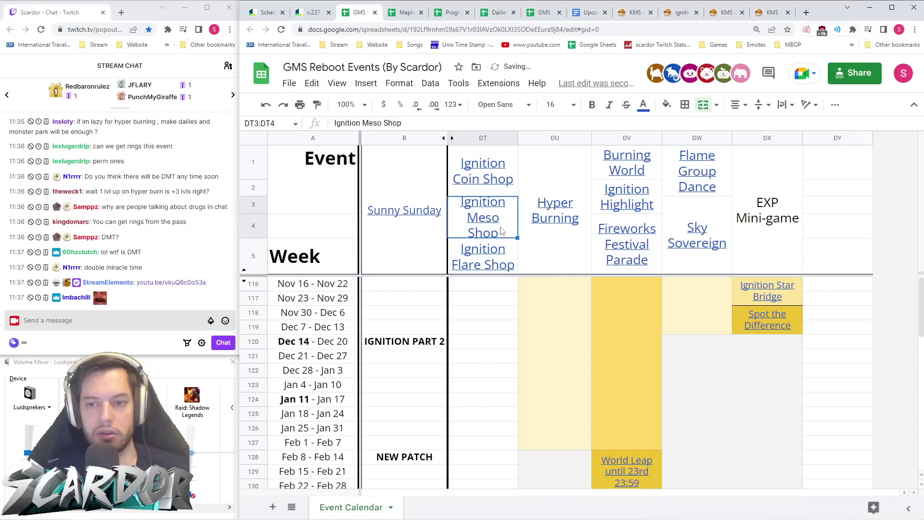
{"action": "right_click", "coordinate": [501, 232]}
{"action": "left_click", "coordinate": [553, 418]}
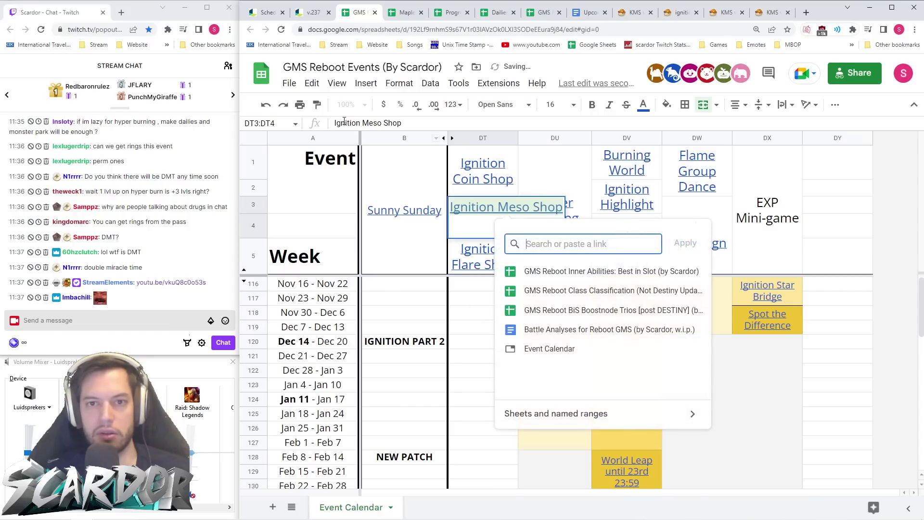
{"action": "left_click", "coordinate": [313, 13]}
{"action": "left_click", "coordinate": [473, 30]}
{"action": "key", "text": "ctrl+c"}
{"action": "left_click", "coordinate": [359, 13]}
{"action": "left_click", "coordinate": [623, 241]}
{"action": "key", "text": "ctrl+v"}
{"action": "left_click", "coordinate": [686, 243]}
- Select column DT cells from row 116 down and glance at the patch notes
{"action": "left_click", "coordinate": [483, 341]}
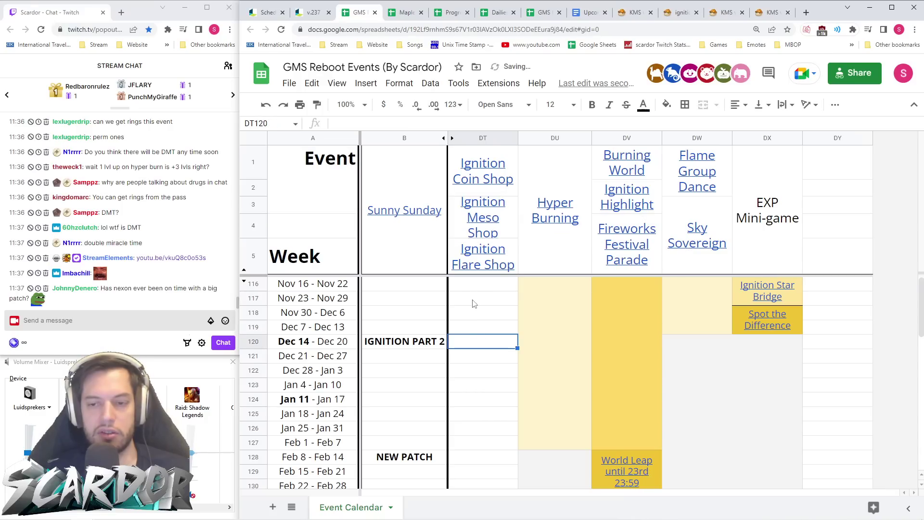
{"action": "left_click_drag", "start_coordinate": [498, 289], "coordinate": [515, 346]}
{"action": "scroll", "coordinate": [504, 322], "scroll_direction": "down", "scroll_amount": 3}
{"action": "left_click", "coordinate": [315, 13]}
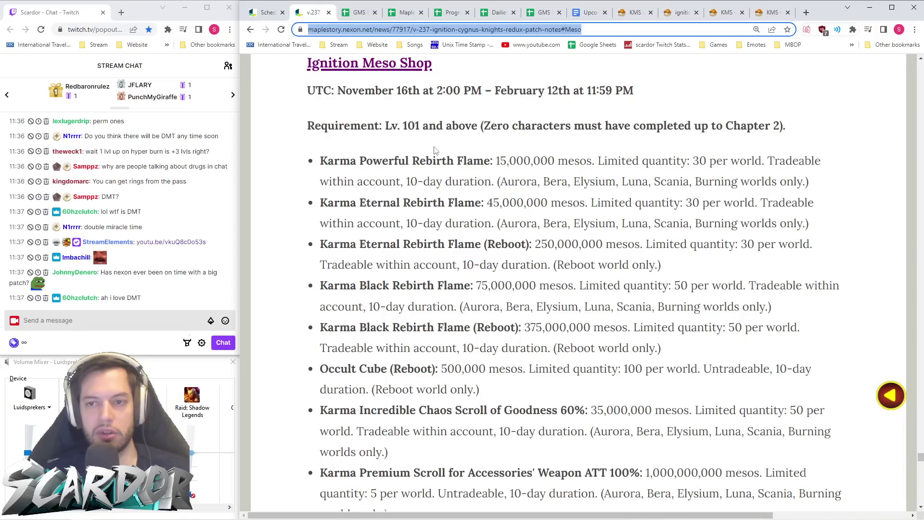
{"action": "scroll", "coordinate": [434, 150], "scroll_direction": "up", "scroll_amount": 15}
- Fill DT116:DT128 dark yellow
{"action": "left_click", "coordinate": [359, 12]}
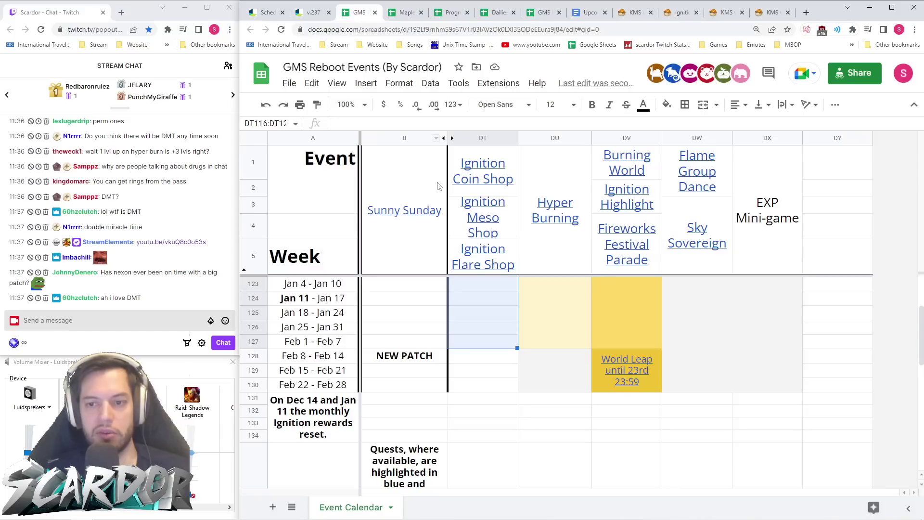
{"action": "left_click_drag", "start_coordinate": [488, 356], "coordinate": [485, 285]}
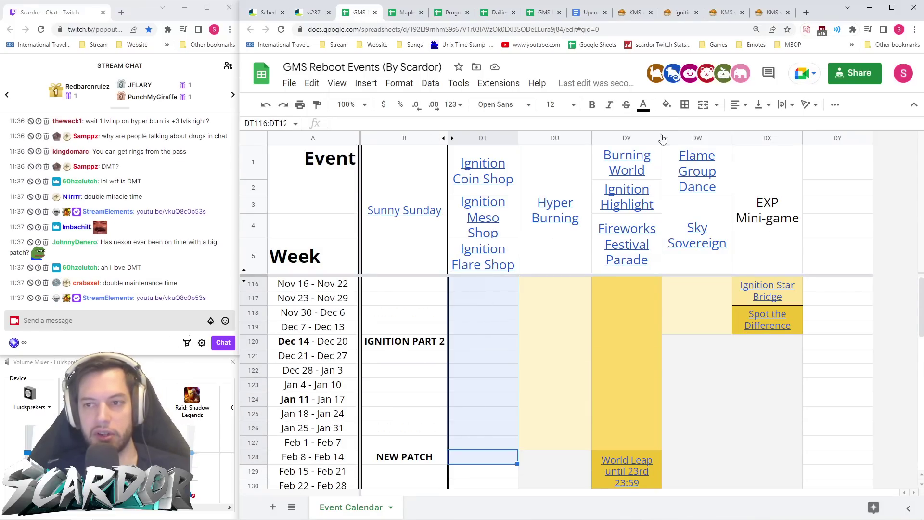
{"action": "left_click", "coordinate": [668, 105]}
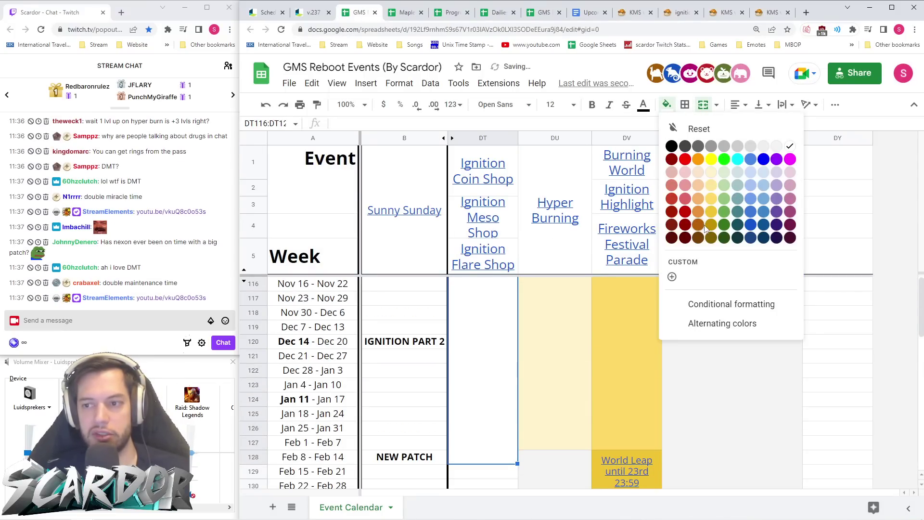
{"action": "left_click", "coordinate": [711, 212]}
{"action": "scroll", "coordinate": [491, 342], "scroll_direction": "down", "scroll_amount": 3}
- Fill DT129:DT130 light grey and reselect the yellow bar
{"action": "left_click_drag", "start_coordinate": [489, 327], "coordinate": [491, 342]}
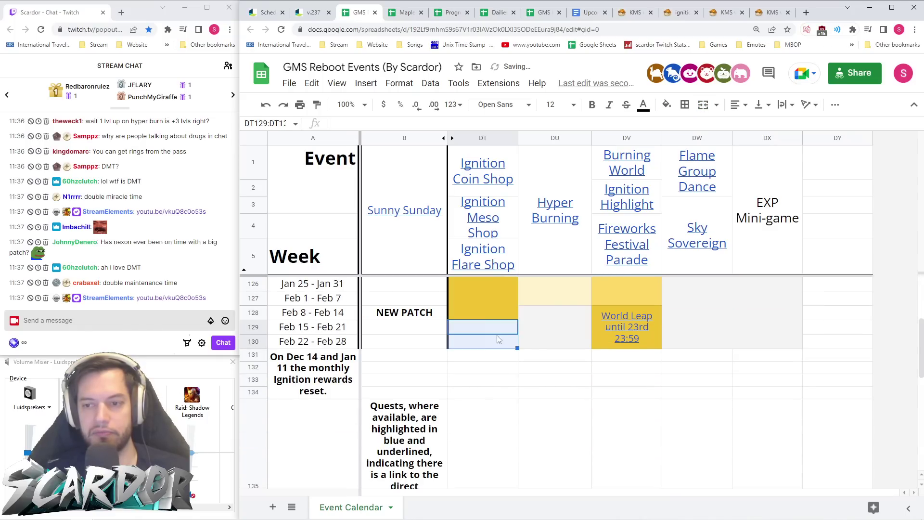
{"action": "left_click", "coordinate": [667, 105]}
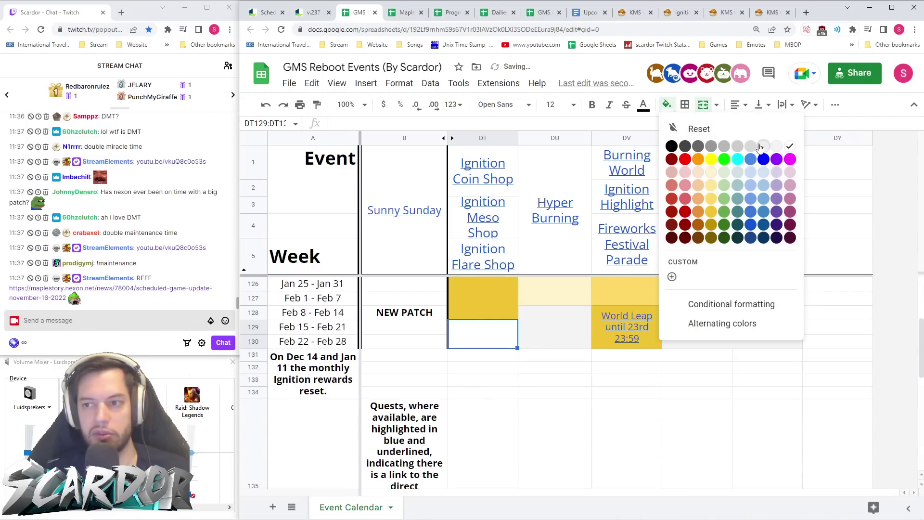
{"action": "left_click", "coordinate": [777, 146]}
{"action": "left_click", "coordinate": [487, 305]}
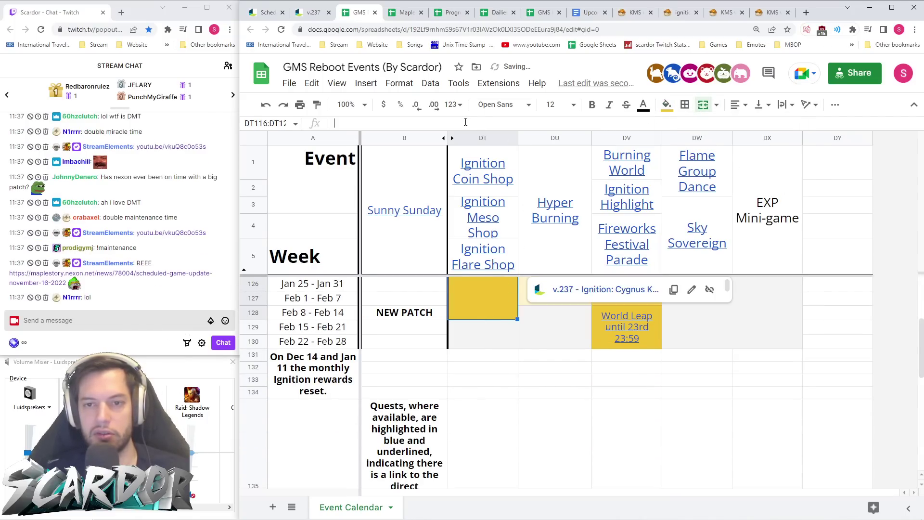
- Enter 'Shops close on Feb 12th 23:59' in DT116, bottom-aligned and wrapped
{"action": "type", "text": "Shops clos"}
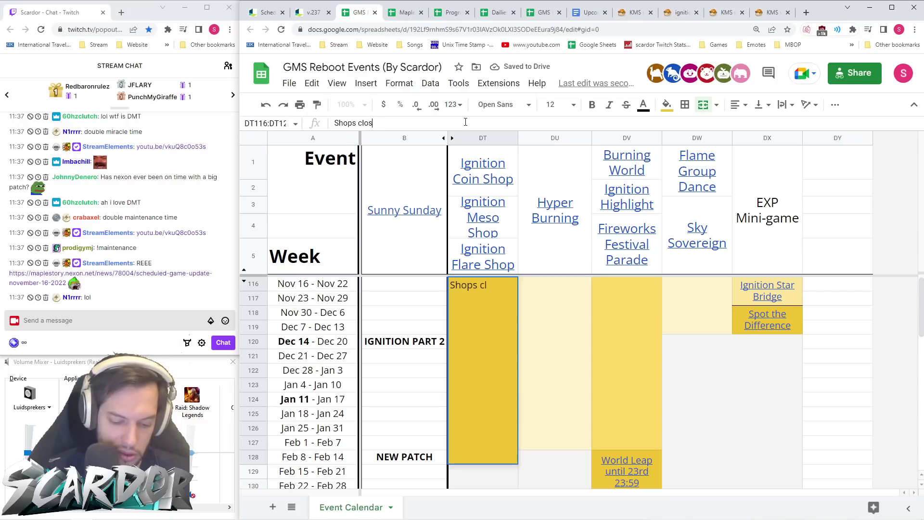
{"action": "type", "text": "e on Feb 12"}
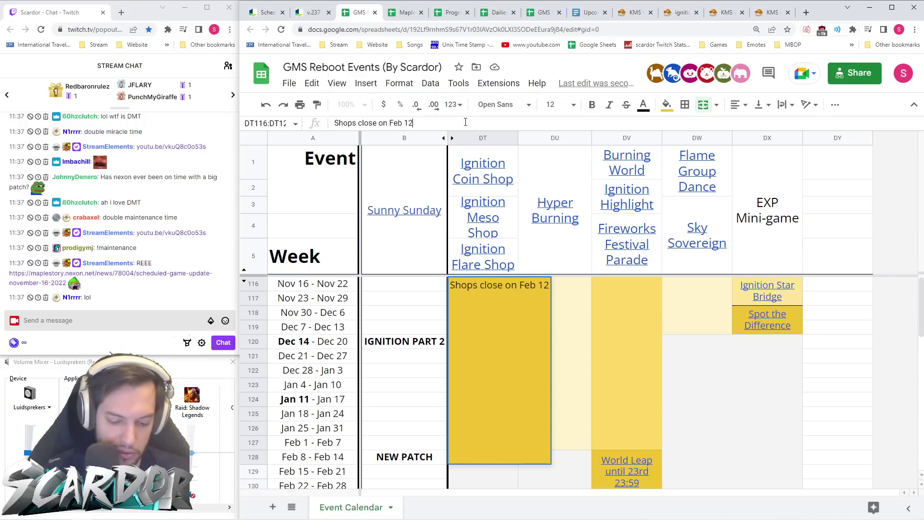
{"action": "type", "text": "th 23"}
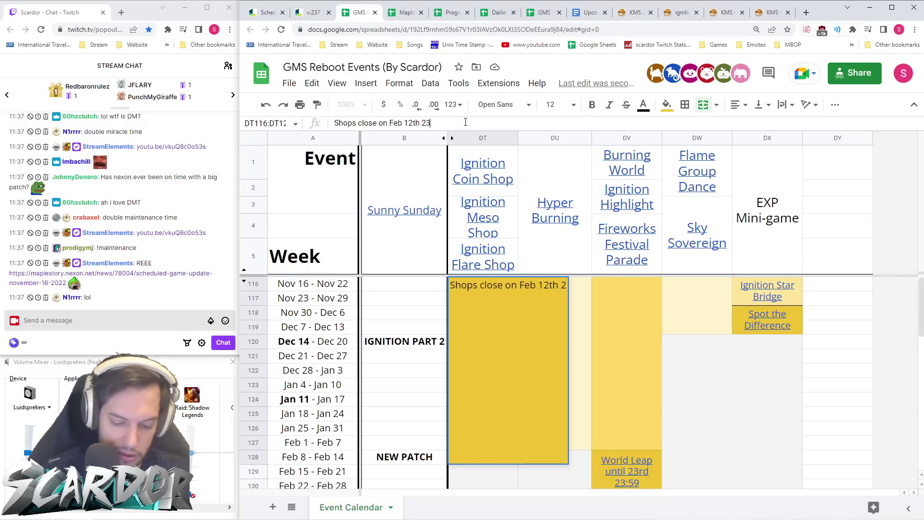
{"action": "type", "text": ":59"}
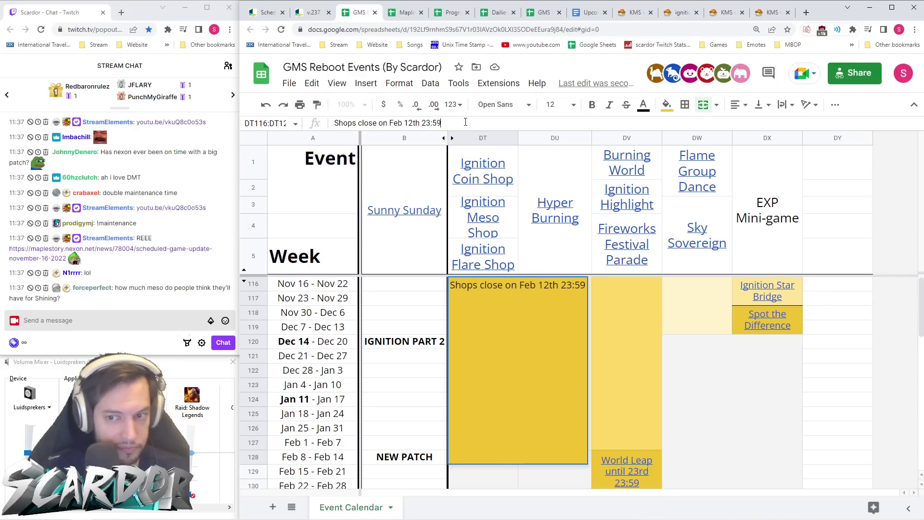
{"action": "left_click", "coordinate": [759, 107]}
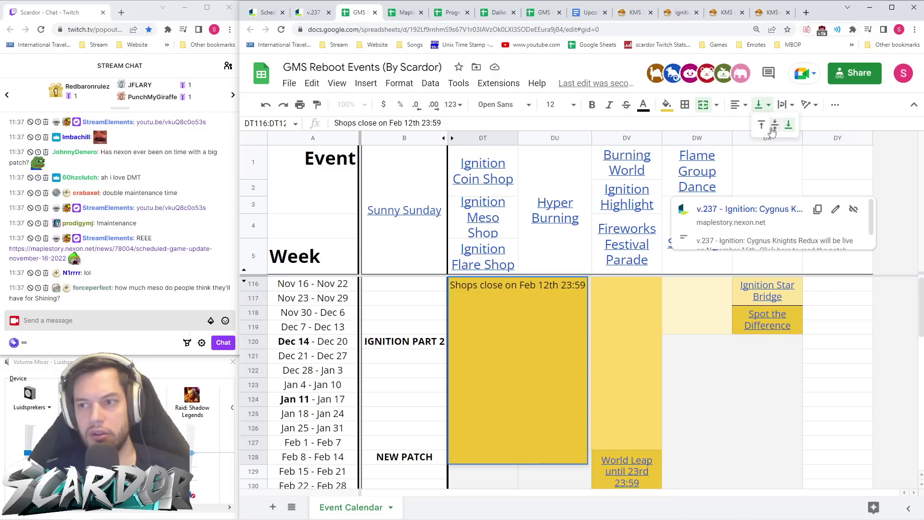
{"action": "left_click", "coordinate": [785, 126]}
{"action": "left_click", "coordinate": [786, 104]}
{"action": "left_click", "coordinate": [799, 126]}
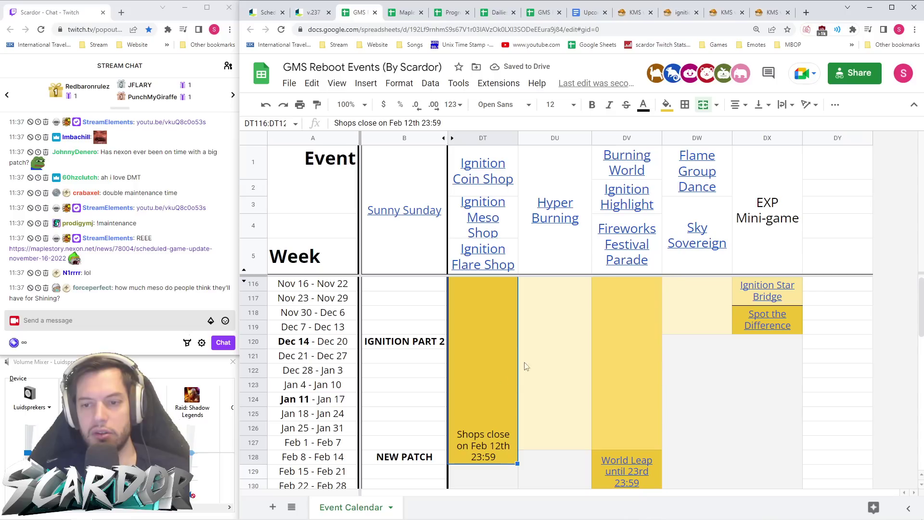
{"action": "left_click_drag", "start_coordinate": [674, 343], "coordinate": [770, 481]}
{"action": "scroll", "coordinate": [699, 377], "scroll_direction": "down", "scroll_amount": 2}
{"action": "scroll", "coordinate": [699, 377], "scroll_direction": "up", "scroll_amount": 2}
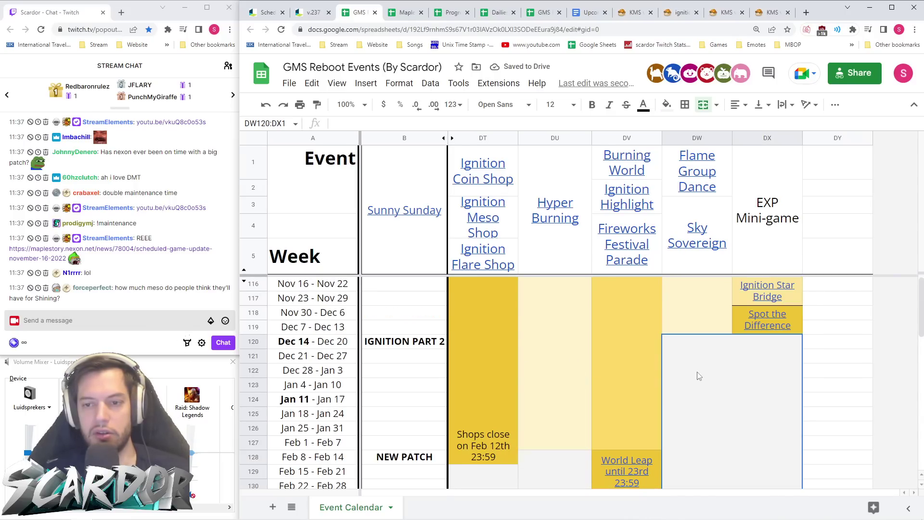
- Select the Ignition Meso Shop header and drag the row 2 border to make row 2 slightly taller
{"action": "left_click", "coordinate": [514, 214]}
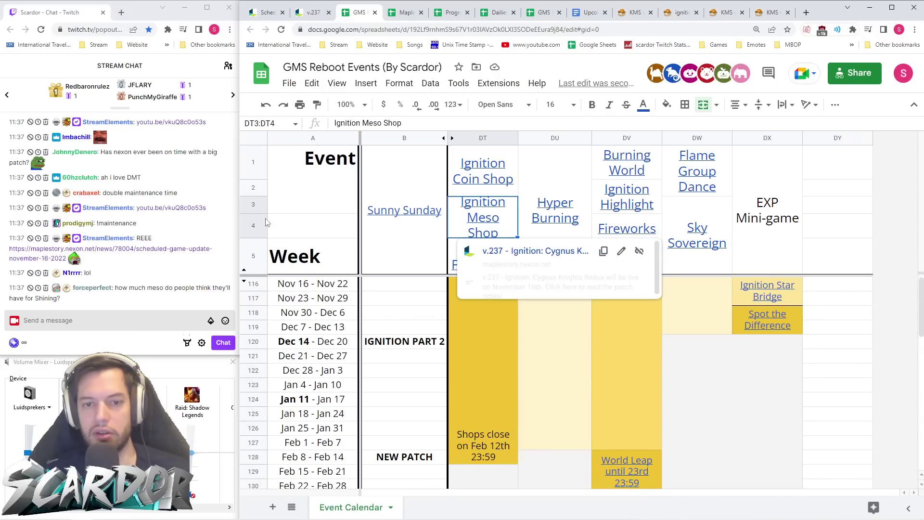
{"action": "left_click_drag", "start_coordinate": [256, 195], "coordinate": [253, 176]}
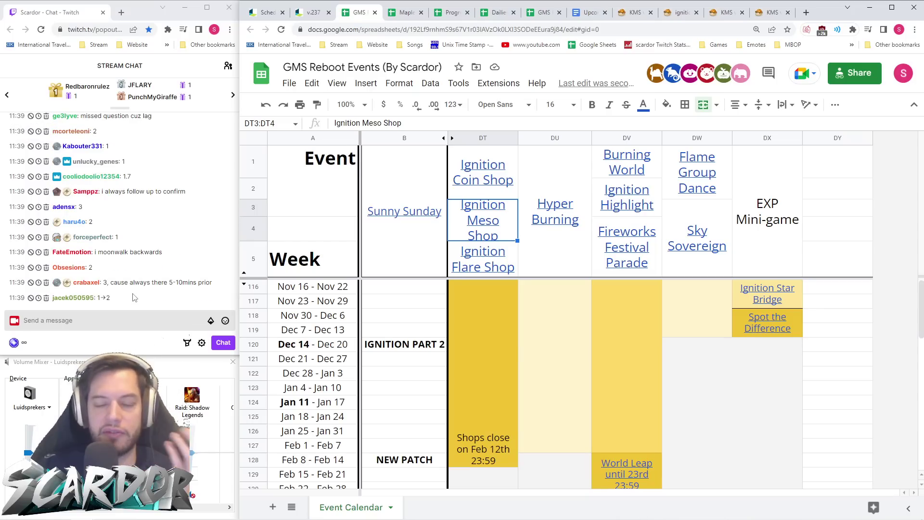
- Unmerge the grey block spanning columns DW–DX
{"action": "left_click", "coordinate": [665, 439]}
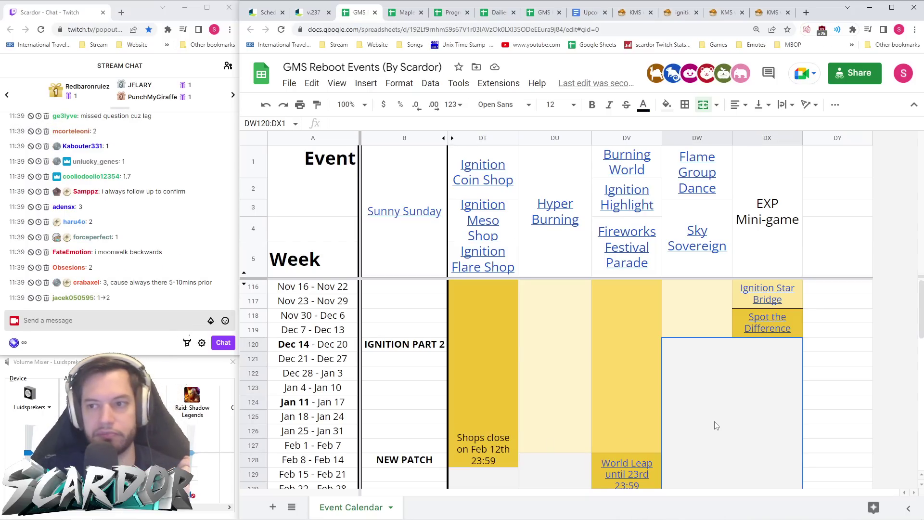
{"action": "key", "text": "alt+o"}
{"action": "key", "text": "m"}
{"action": "key", "text": "u"}
- Merge DX120:DX130 into a single cell
{"action": "left_click", "coordinate": [759, 345]}
{"action": "scroll", "coordinate": [761, 366], "scroll_direction": "down", "scroll_amount": 3}
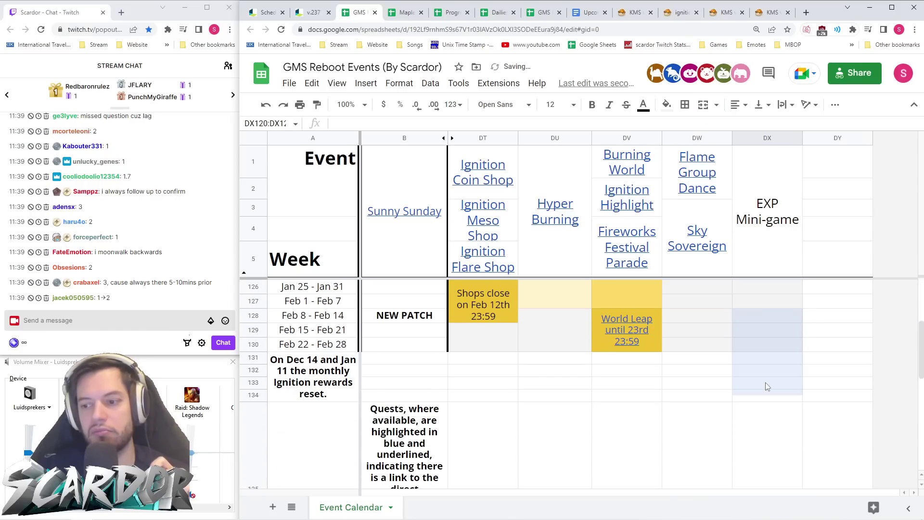
{"action": "left_click", "coordinate": [763, 347], "text": "shift"}
{"action": "left_click", "coordinate": [703, 106]}
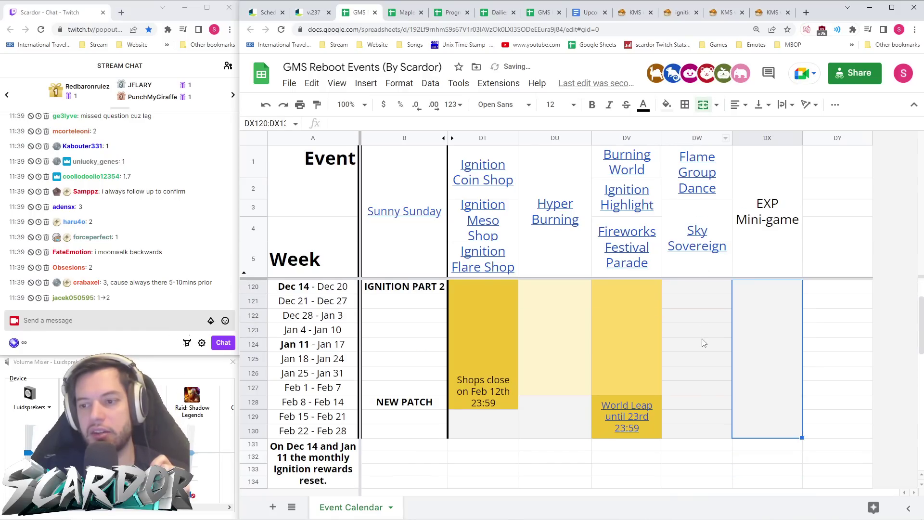
- Merge DW120:DW130 into a single cell, then move off to DY119
{"action": "left_click", "coordinate": [705, 432]}
{"action": "scroll", "coordinate": [693, 354], "scroll_direction": "up", "scroll_amount": 2}
{"action": "left_click", "coordinate": [693, 344], "text": "shift"}
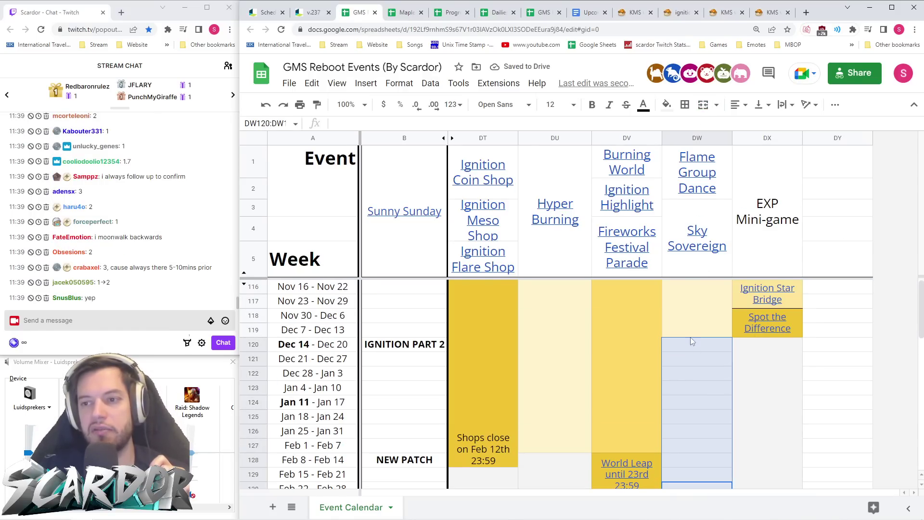
{"action": "left_click", "coordinate": [702, 105]}
{"action": "left_click", "coordinate": [837, 336]}
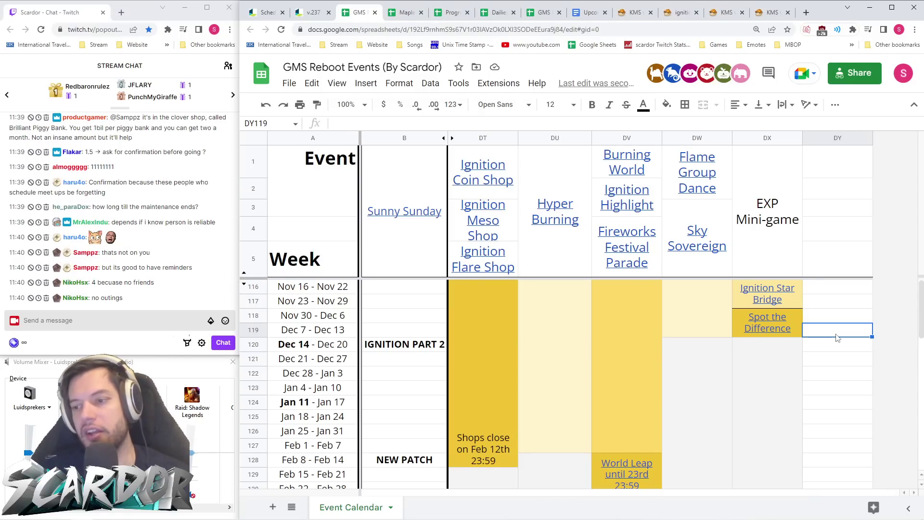
- Check cells in column DY, rows 2 and 118–130, beside the merged blocks
{"action": "left_click", "coordinate": [837, 340]}
{"action": "scroll", "coordinate": [828, 348], "scroll_direction": "down", "scroll_amount": 3}
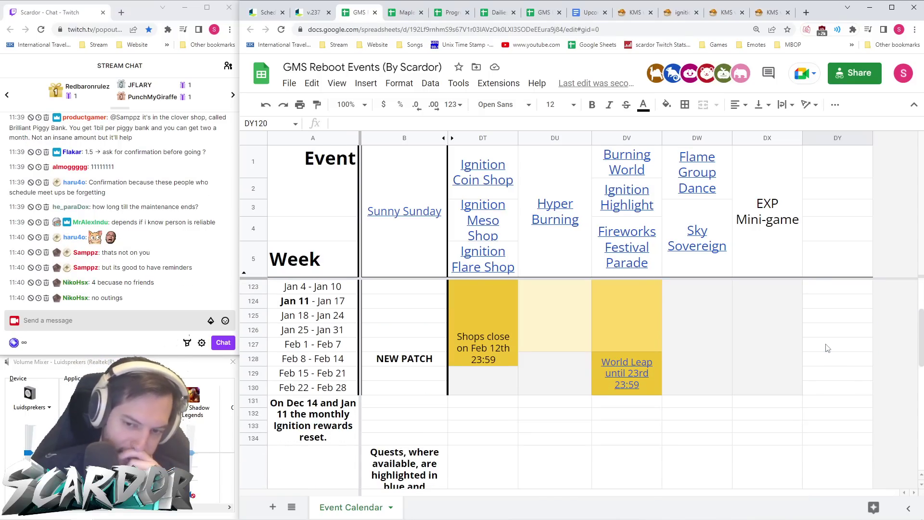
{"action": "scroll", "coordinate": [828, 348], "scroll_direction": "up", "scroll_amount": 3}
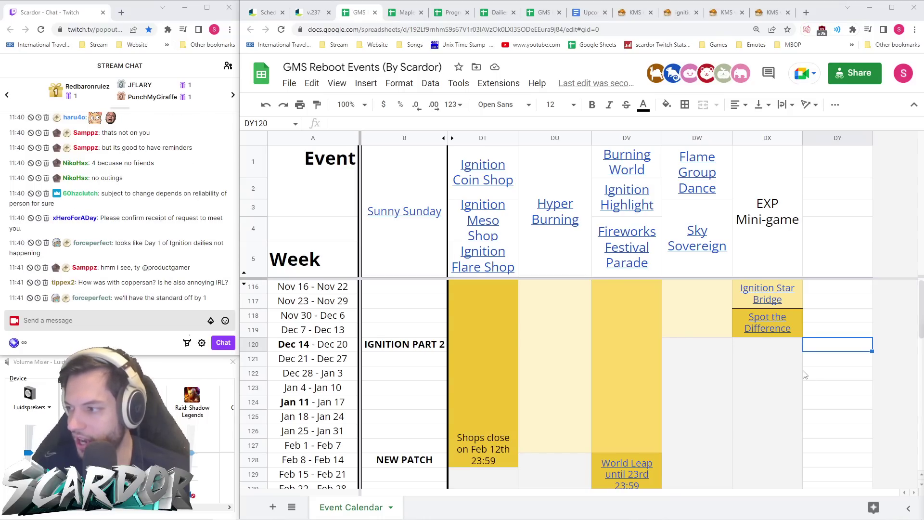
{"action": "key", "text": "Up"}
{"action": "key", "text": "Up"}
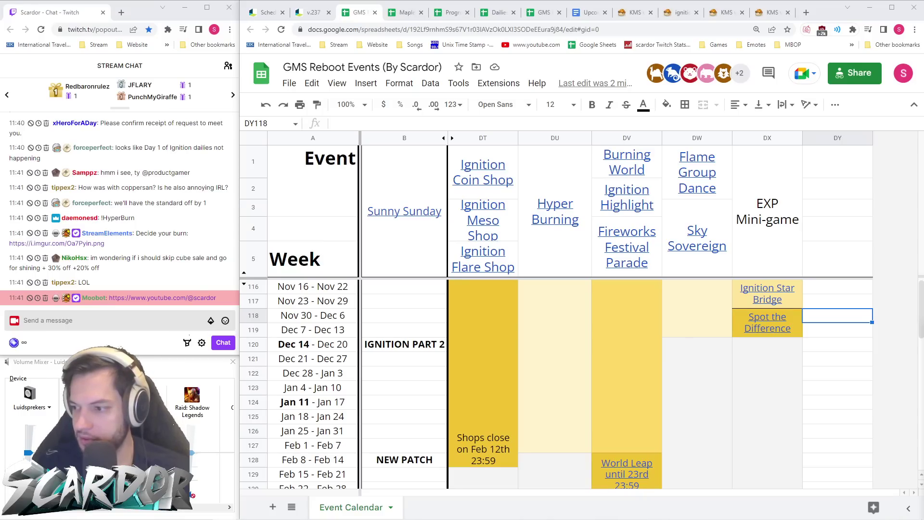
{"action": "left_click", "coordinate": [859, 194]}
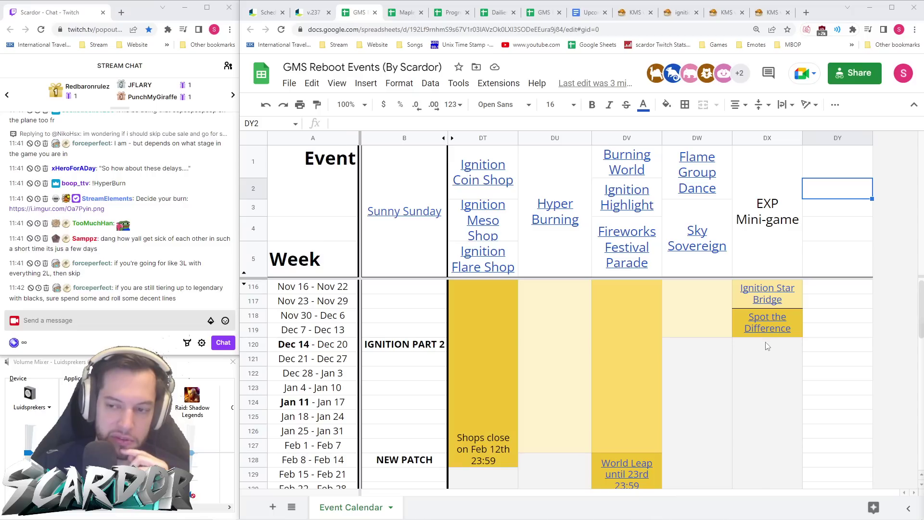
{"action": "left_click", "coordinate": [819, 375]}
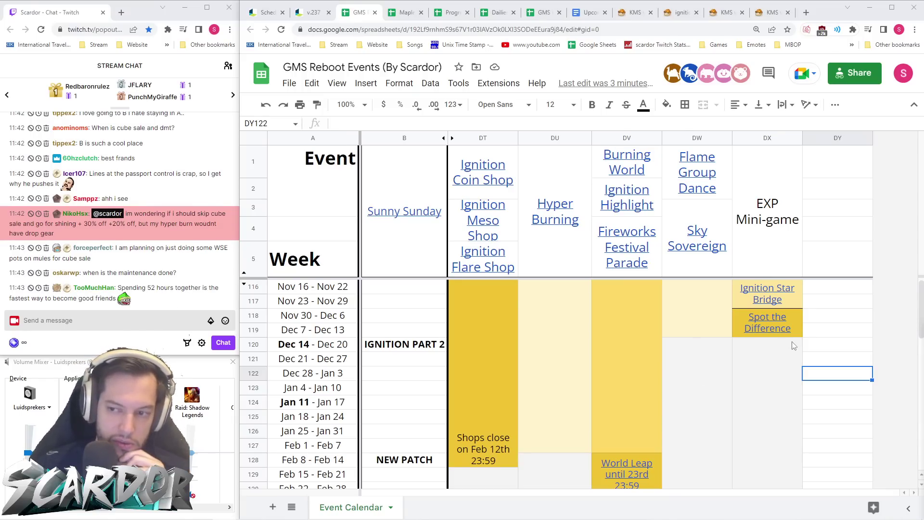
{"action": "left_click", "coordinate": [822, 330]}
{"action": "scroll", "coordinate": [837, 330], "scroll_direction": "down", "scroll_amount": 1}
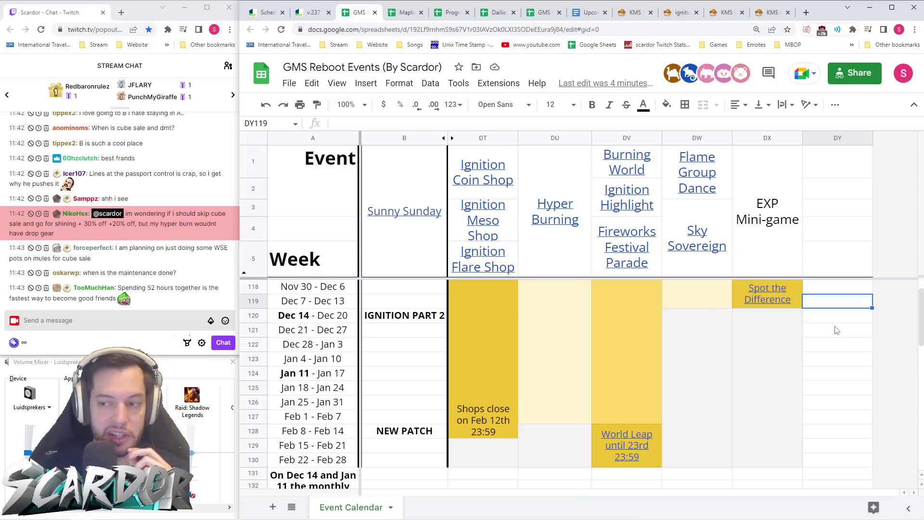
{"action": "left_click", "coordinate": [837, 331]}
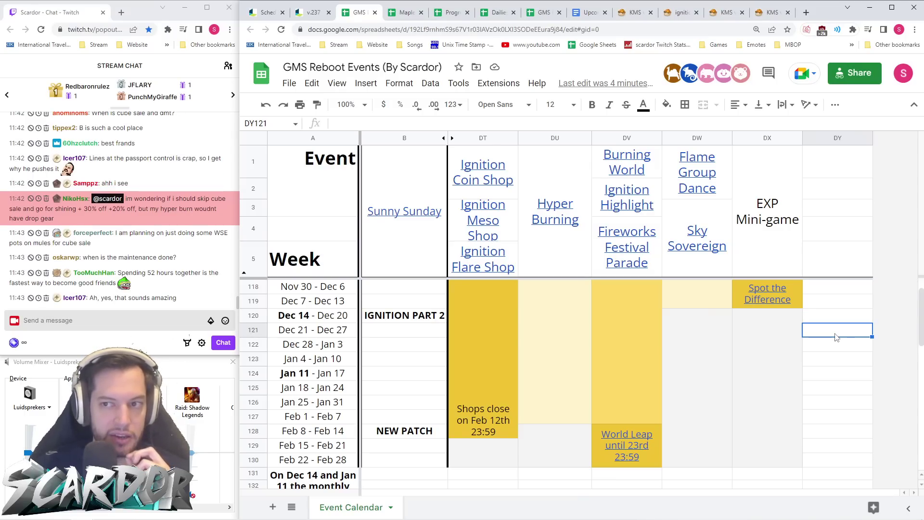
{"action": "left_click", "coordinate": [827, 359]}
{"action": "left_click", "coordinate": [828, 376]}
{"action": "left_click", "coordinate": [828, 460]}
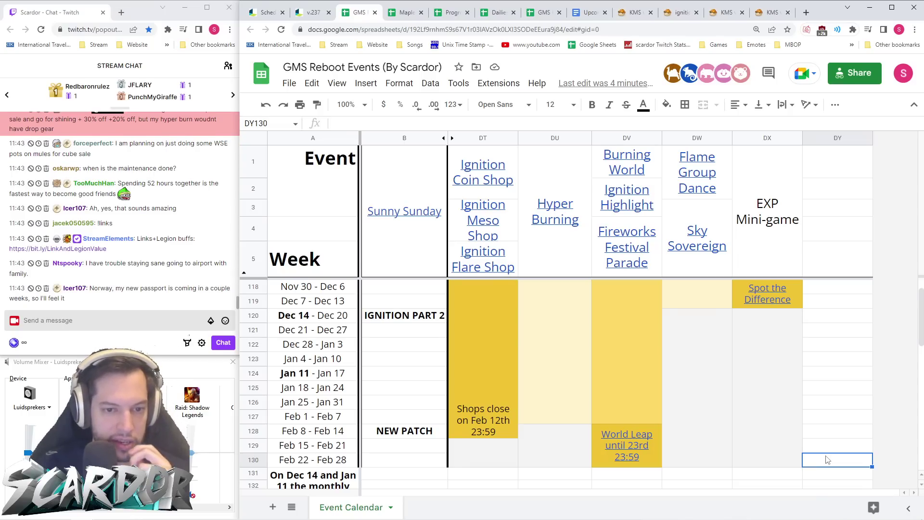
- Drag the row 3/4 boundary down a few pixels to enlarge header row 3
{"action": "left_click", "coordinate": [830, 301]}
{"action": "scroll", "coordinate": [837, 347], "scroll_direction": "up", "scroll_amount": 1}
{"action": "scroll", "coordinate": [836, 347], "scroll_direction": "down", "scroll_amount": 2}
{"action": "scroll", "coordinate": [837, 348], "scroll_direction": "up", "scroll_amount": 2}
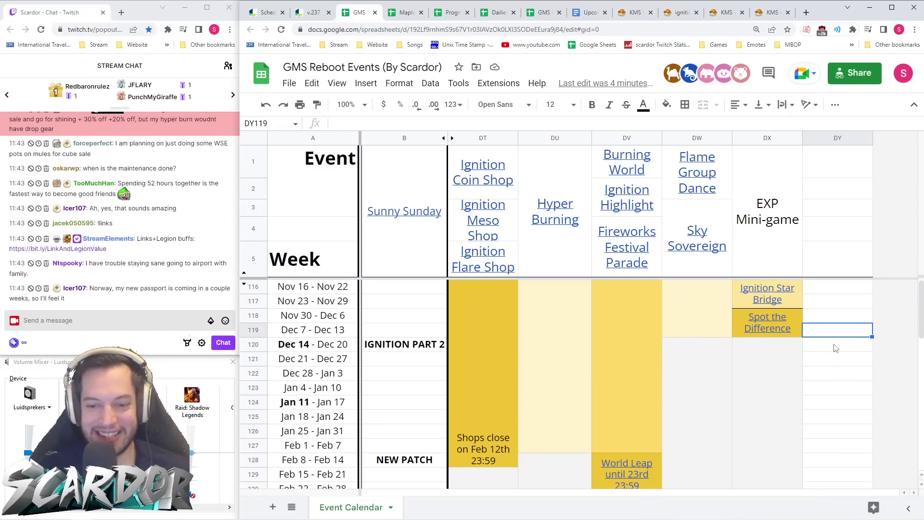
{"action": "left_click", "coordinate": [827, 374]}
{"action": "scroll", "coordinate": [821, 368], "scroll_direction": "down", "scroll_amount": 1}
{"action": "scroll", "coordinate": [819, 365], "scroll_direction": "up", "scroll_amount": 1}
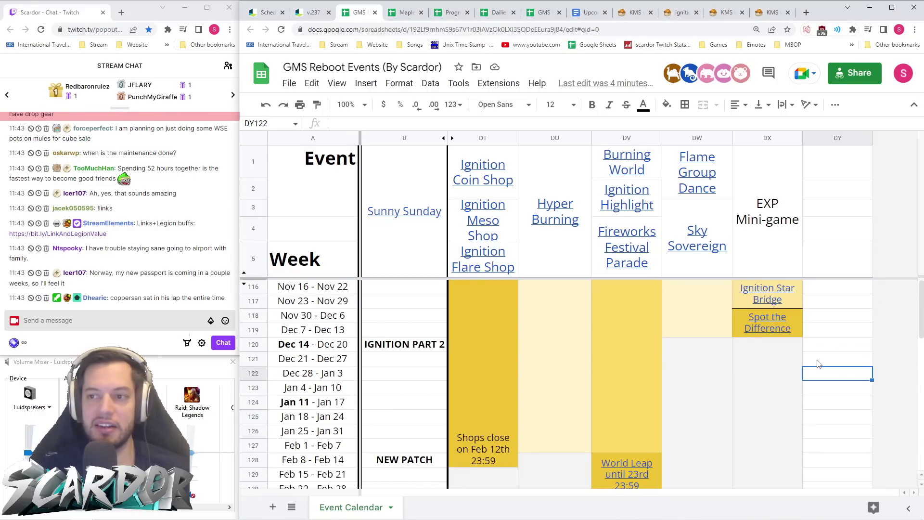
{"action": "scroll", "coordinate": [819, 364], "scroll_direction": "down", "scroll_amount": 1}
{"action": "scroll", "coordinate": [819, 364], "scroll_direction": "up", "scroll_amount": 1}
{"action": "scroll", "coordinate": [819, 364], "scroll_direction": "down", "scroll_amount": 1}
{"action": "scroll", "coordinate": [819, 365], "scroll_direction": "up", "scroll_amount": 1}
{"action": "scroll", "coordinate": [819, 364], "scroll_direction": "down", "scroll_amount": 3}
{"action": "scroll", "coordinate": [819, 365], "scroll_direction": "up", "scroll_amount": 3}
{"action": "scroll", "coordinate": [820, 364], "scroll_direction": "down", "scroll_amount": 3}
{"action": "scroll", "coordinate": [821, 363], "scroll_direction": "up", "scroll_amount": 3}
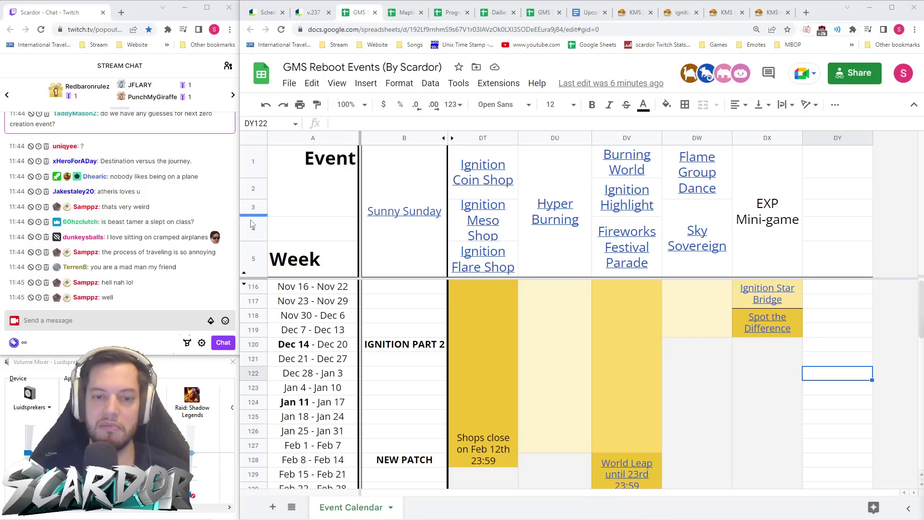
{"action": "left_click_drag", "start_coordinate": [250, 215], "coordinate": [251, 219]}
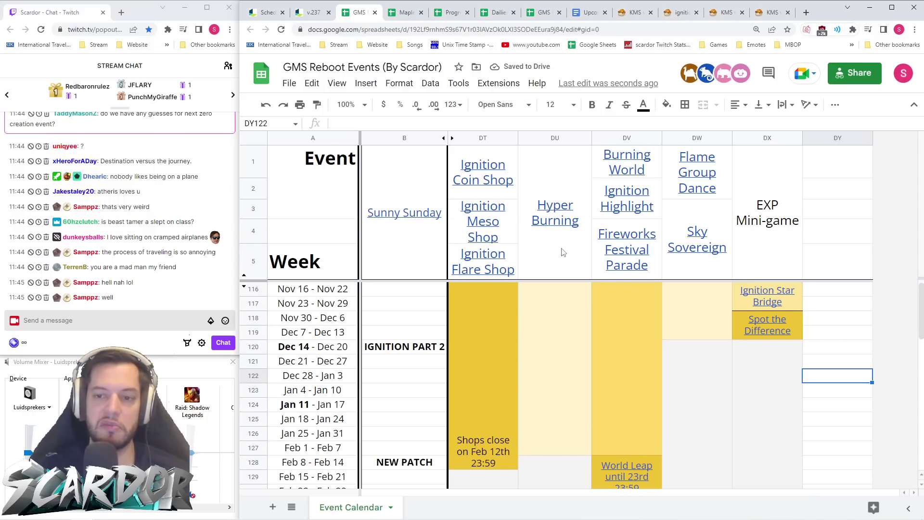
{"action": "mouse_move", "coordinate": [563, 253]}
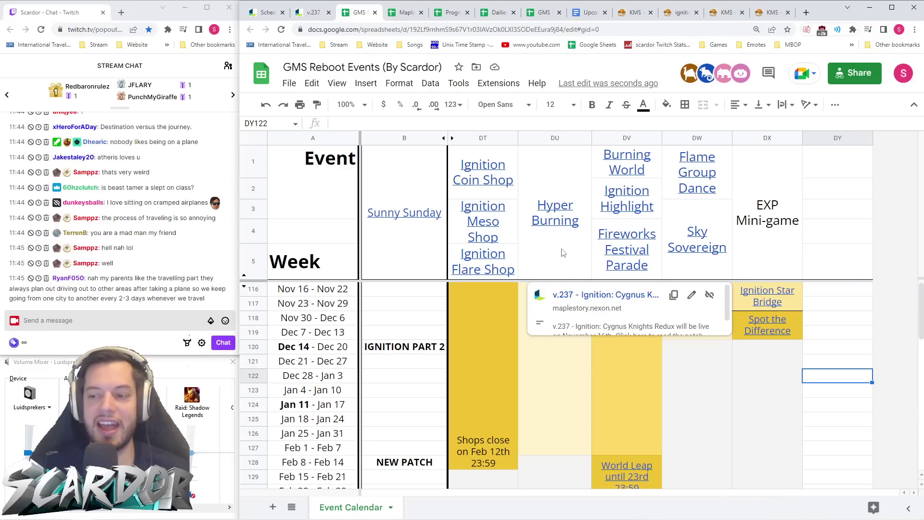
- Look at the v.237 patch notes, then switch to the Korean Ignition event page
{"action": "key", "text": "ctrl+shift+Tab"}
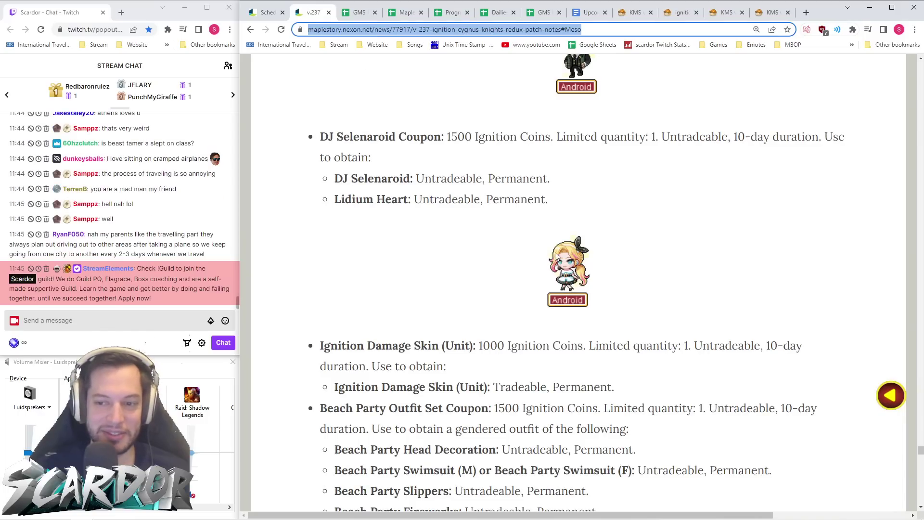
{"action": "scroll", "coordinate": [492, 264], "scroll_direction": "up", "scroll_amount": 10}
{"action": "scroll", "coordinate": [488, 289], "scroll_direction": "up", "scroll_amount": 10}
{"action": "scroll", "coordinate": [487, 306], "scroll_direction": "up", "scroll_amount": 15}
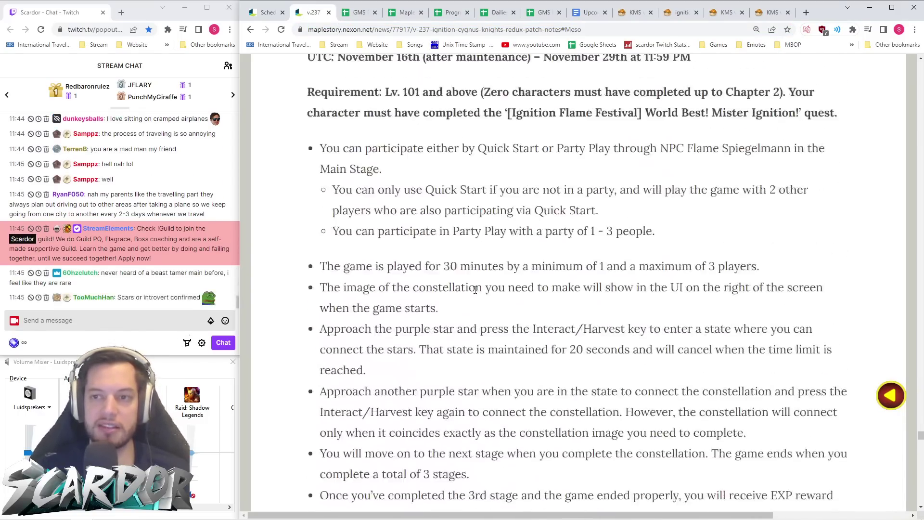
{"action": "left_click", "coordinate": [679, 12]}
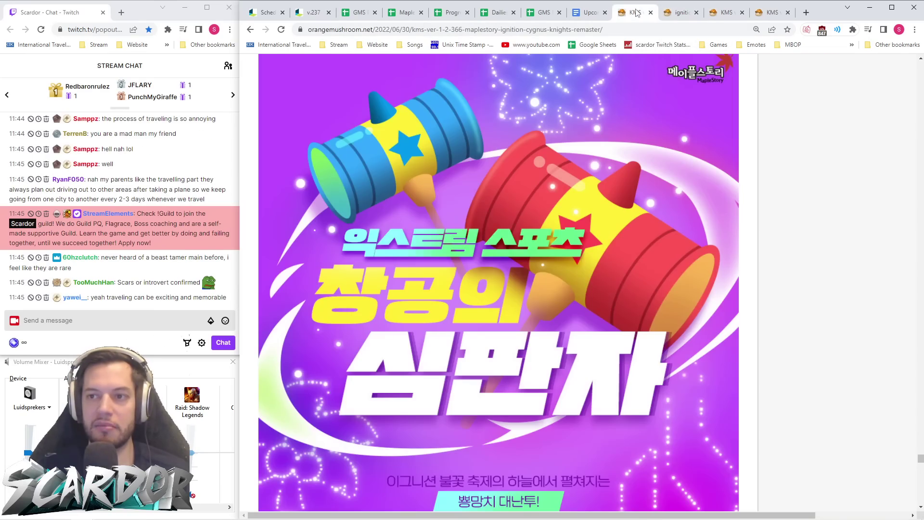
- Skim the Orange Mushroom KMS update post
{"action": "key", "text": "ctrl+shift+Tab"}
{"action": "scroll", "coordinate": [573, 223], "scroll_direction": "down", "scroll_amount": 20}
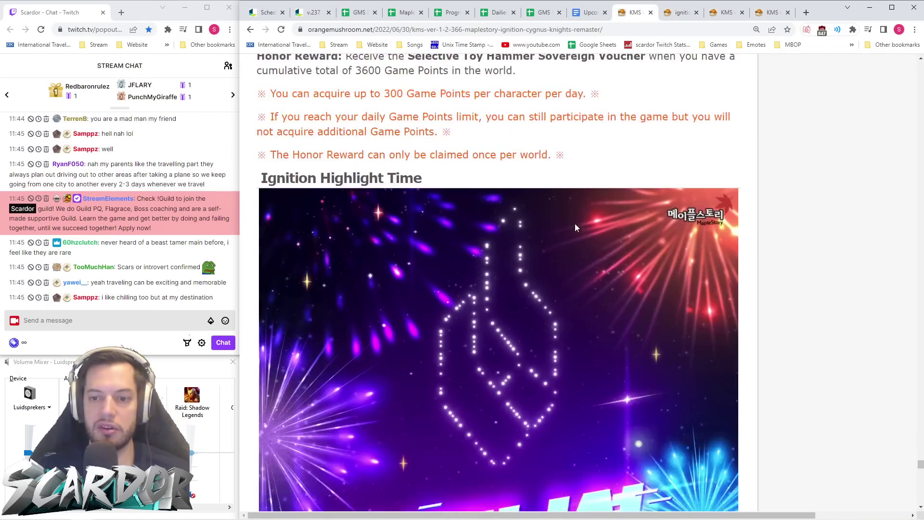
{"action": "scroll", "coordinate": [577, 229], "scroll_direction": "down", "scroll_amount": 15}
{"action": "scroll", "coordinate": [578, 228], "scroll_direction": "up", "scroll_amount": 10}
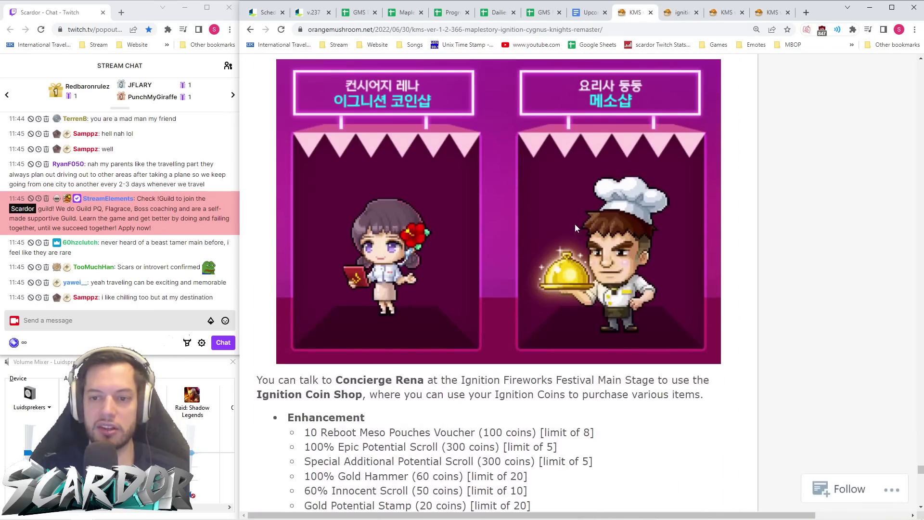
{"action": "scroll", "coordinate": [577, 228], "scroll_direction": "down", "scroll_amount": 4}
{"action": "scroll", "coordinate": [576, 227], "scroll_direction": "up", "scroll_amount": 12}
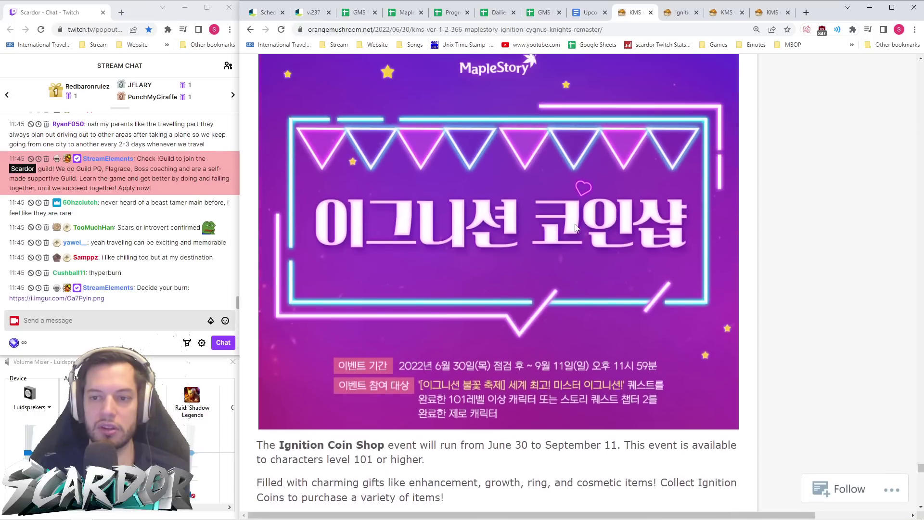
{"action": "scroll", "coordinate": [576, 227], "scroll_direction": "down", "scroll_amount": 20}
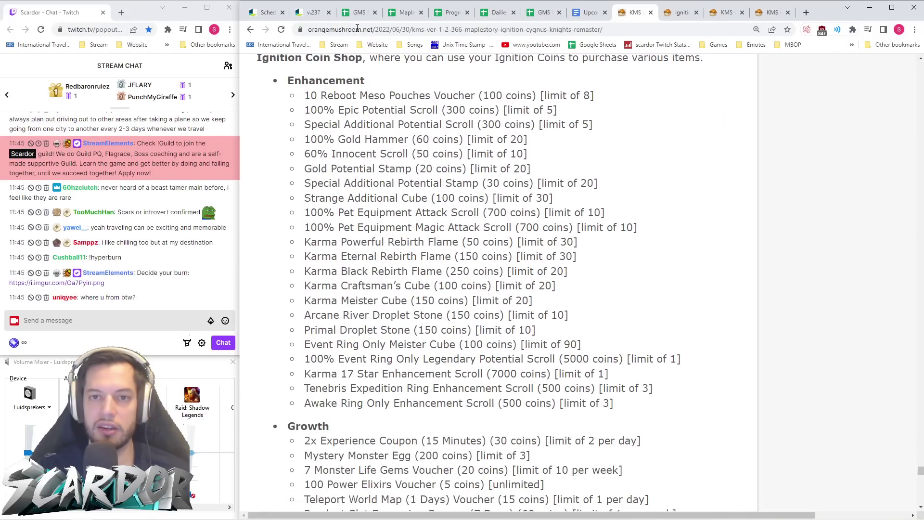
- Scroll through the v.237 Ignition patch notes
{"action": "key", "text": "ctrl+2"}
{"action": "scroll", "coordinate": [521, 207], "scroll_direction": "down", "scroll_amount": 7}
{"action": "scroll", "coordinate": [522, 207], "scroll_direction": "up", "scroll_amount": 10}
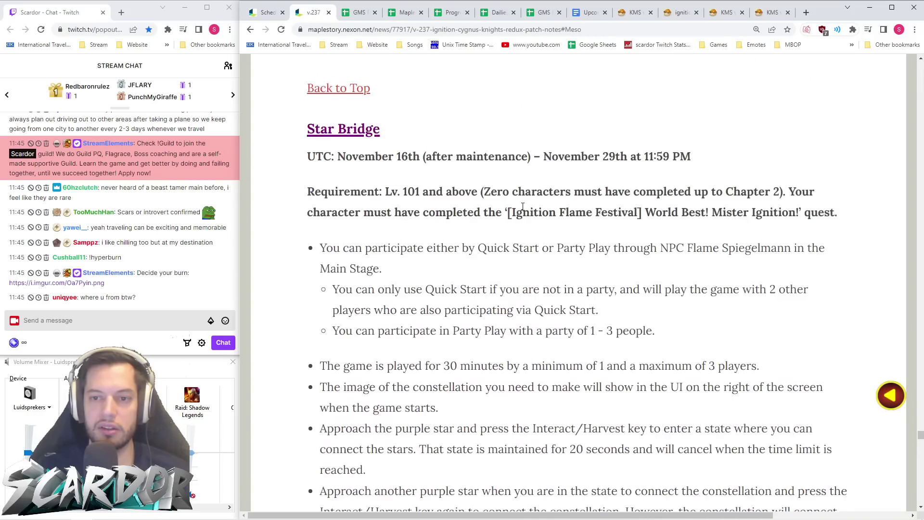
{"action": "scroll", "coordinate": [523, 207], "scroll_direction": "up", "scroll_amount": 7}
{"action": "scroll", "coordinate": [527, 214], "scroll_direction": "down", "scroll_amount": 20}
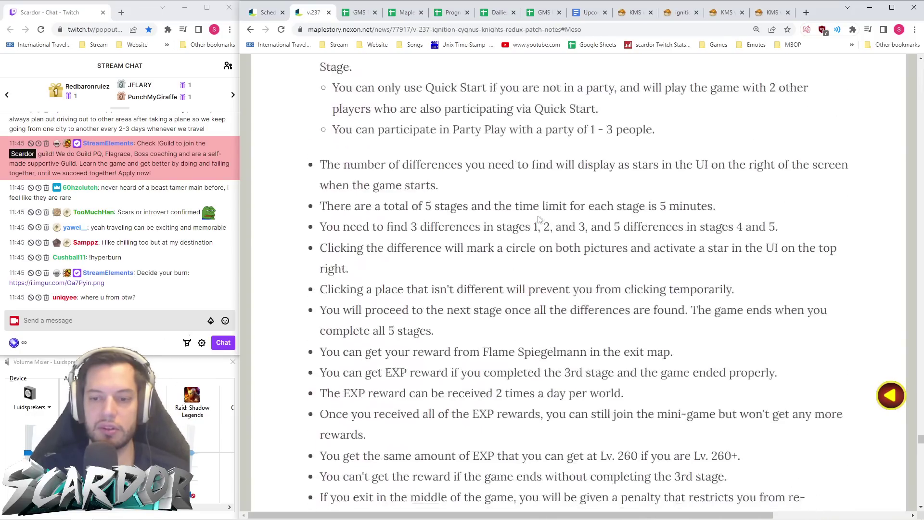
{"action": "scroll", "coordinate": [537, 202], "scroll_direction": "down", "scroll_amount": 2}
{"action": "scroll", "coordinate": [536, 201], "scroll_direction": "up", "scroll_amount": 3}
{"action": "scroll", "coordinate": [536, 202], "scroll_direction": "down", "scroll_amount": 20}
{"action": "scroll", "coordinate": [537, 203], "scroll_direction": "up", "scroll_amount": 5}
{"action": "scroll", "coordinate": [536, 202], "scroll_direction": "up", "scroll_amount": 3}
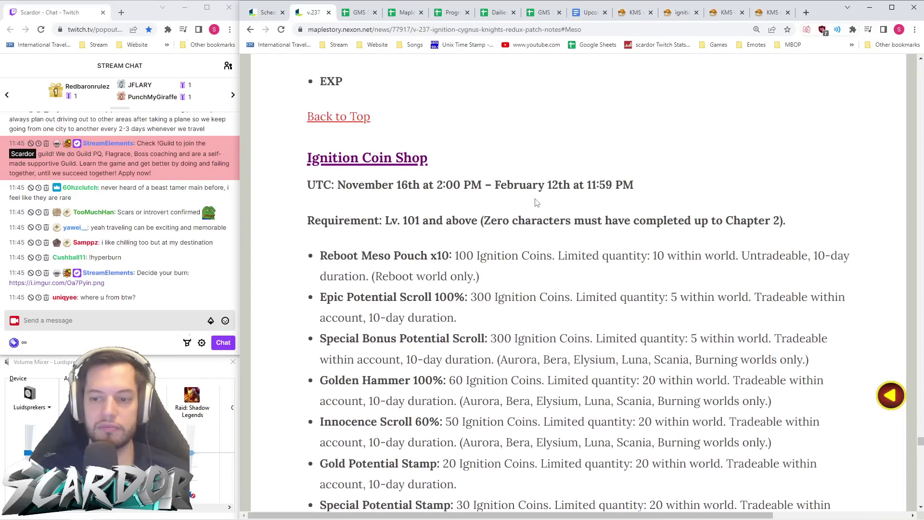
{"action": "scroll", "coordinate": [536, 202], "scroll_direction": "down", "scroll_amount": 2}
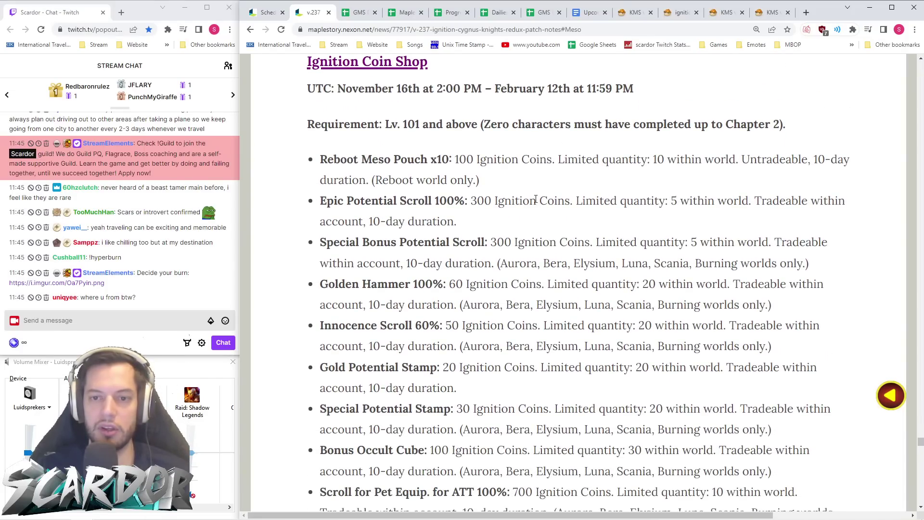
{"action": "scroll", "coordinate": [536, 201], "scroll_direction": "down", "scroll_amount": 1}
- Compare the KMS Ignition Coin Shop list with the v.237 Ignition Coin Shop items
{"action": "left_click", "coordinate": [625, 17]}
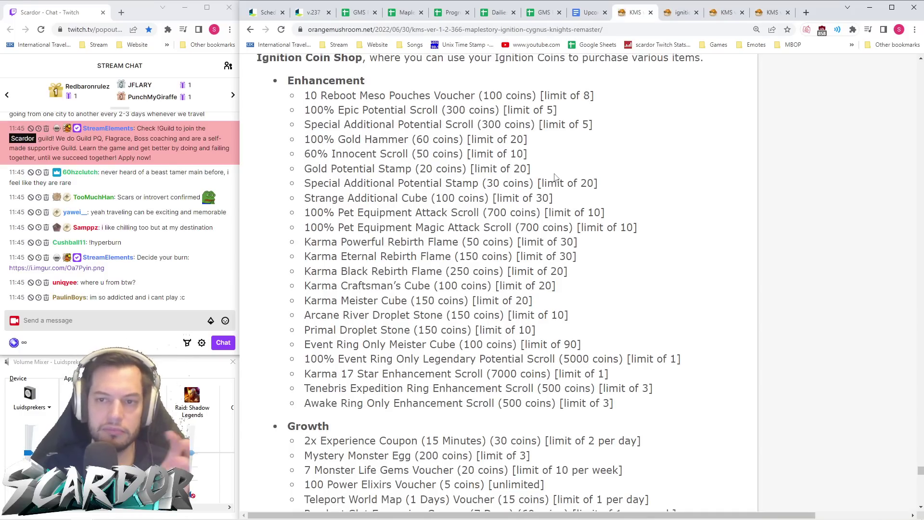
{"action": "scroll", "coordinate": [554, 154], "scroll_direction": "up", "scroll_amount": 1}
{"action": "scroll", "coordinate": [554, 153], "scroll_direction": "down", "scroll_amount": 1}
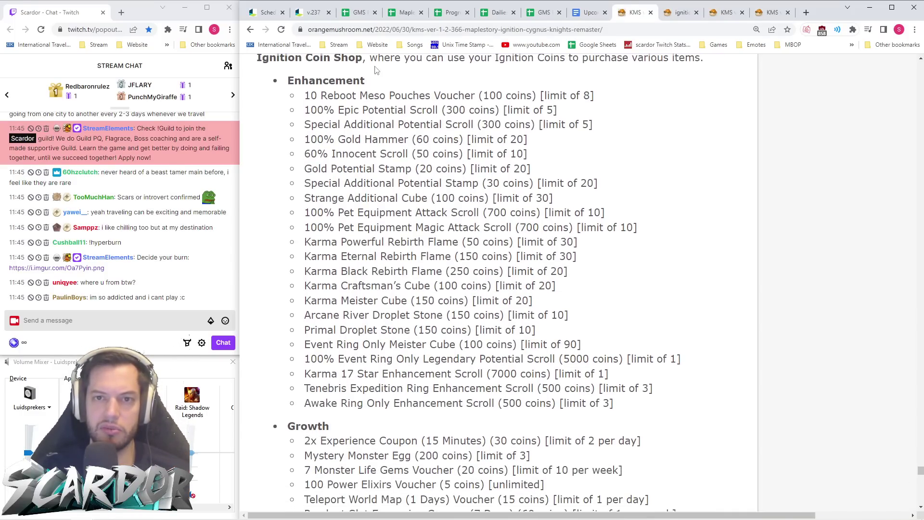
{"action": "left_click", "coordinate": [312, 12]}
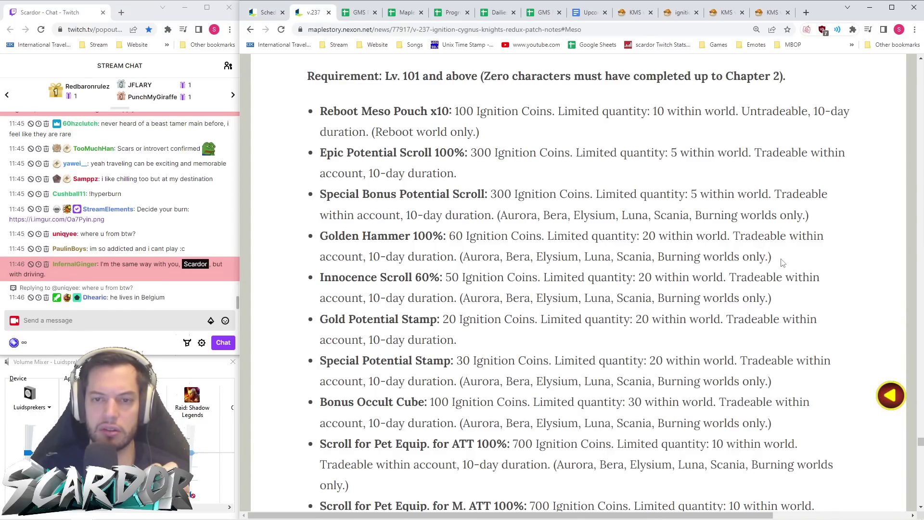
{"action": "left_click", "coordinate": [623, 12]}
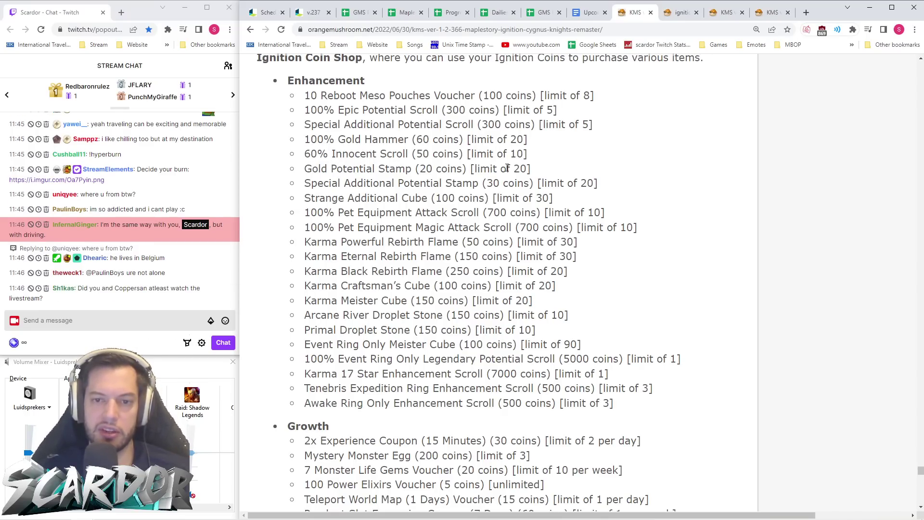
- Highlight the Gold Potential Stamp line and the 100-coin Reboot Meso Pouches price
{"action": "left_click_drag", "start_coordinate": [549, 176], "coordinate": [298, 170]}
{"action": "left_click", "coordinate": [415, 186]}
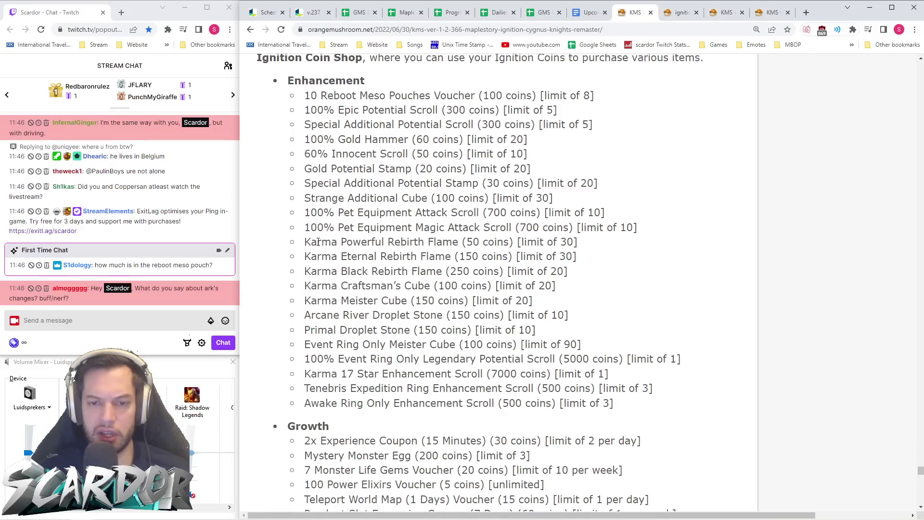
{"action": "scroll", "coordinate": [307, 246], "scroll_direction": "down", "scroll_amount": 1}
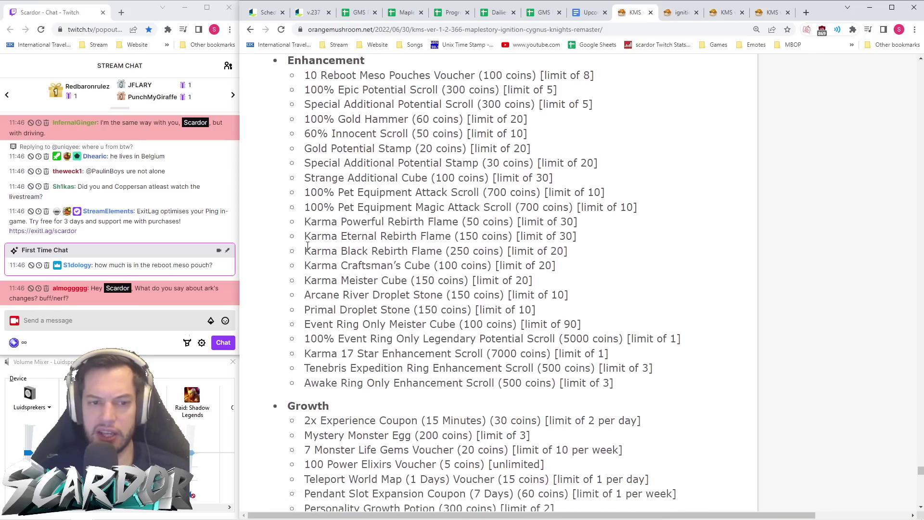
{"action": "scroll", "coordinate": [354, 180], "scroll_direction": "up", "scroll_amount": 2}
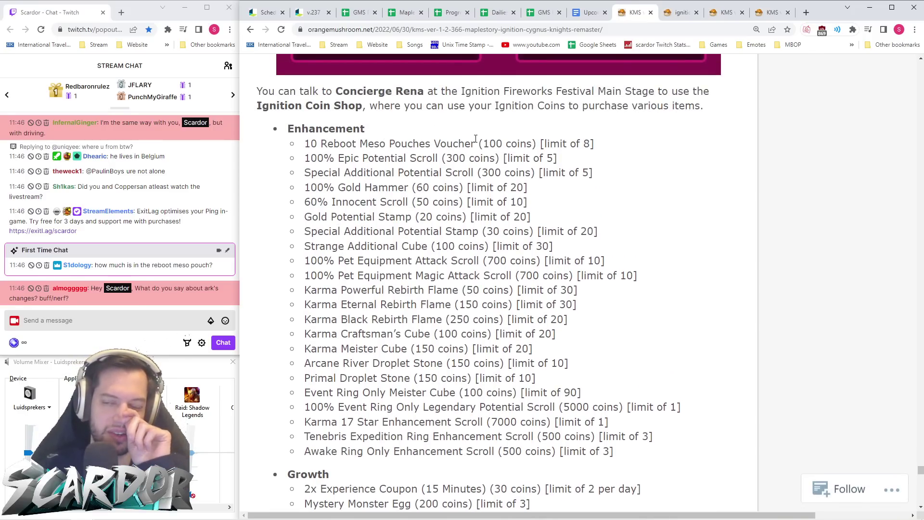
{"action": "left_click_drag", "start_coordinate": [484, 143], "coordinate": [532, 143]}
- Clear the price highlight and open the v237 Ignition Fireworks Festival Edition sheet linked in Twitch chat
{"action": "left_click", "coordinate": [500, 147]}
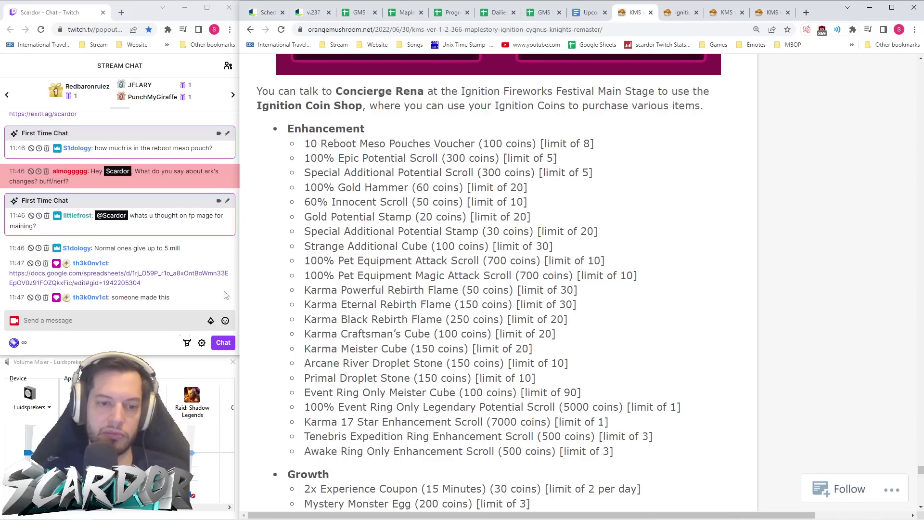
{"action": "left_click", "coordinate": [129, 263]}
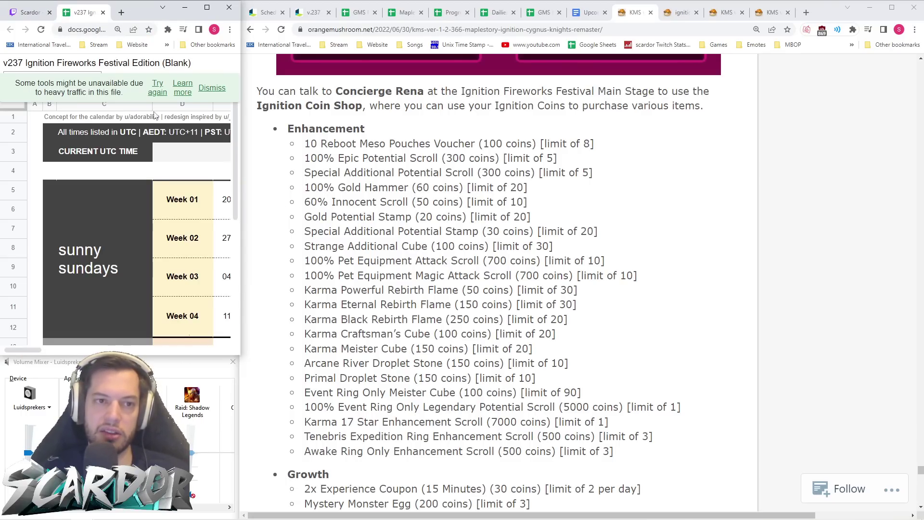
{"action": "left_click_drag", "start_coordinate": [88, 17], "coordinate": [352, 17]}
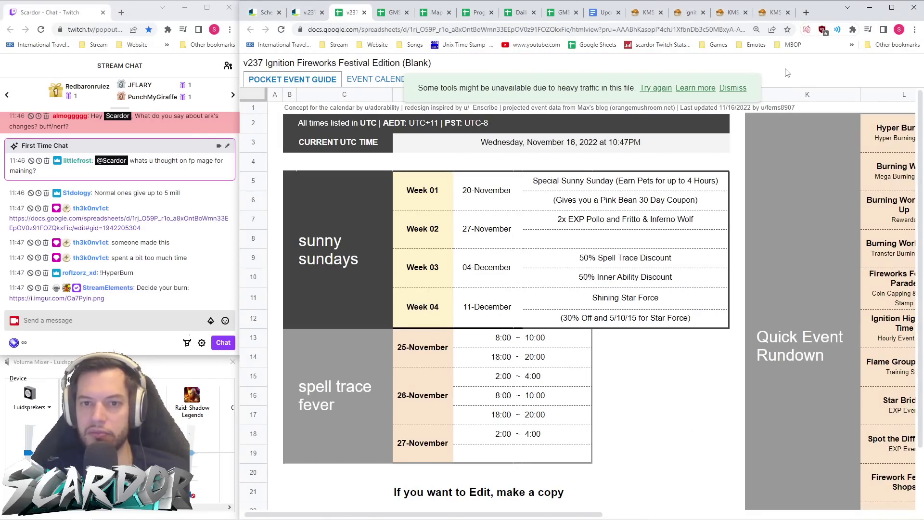
{"action": "key", "text": "ctrl+minus"}
{"action": "key", "text": "ctrl+minus"}
{"action": "key", "text": "ctrl+minus"}
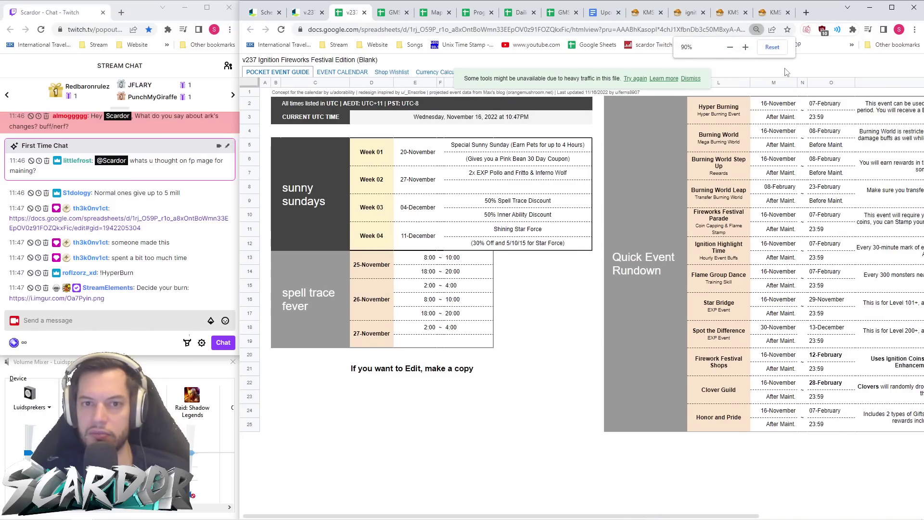
{"action": "key", "text": "ctrl+plus"}
{"action": "key", "text": "ctrl+plus"}
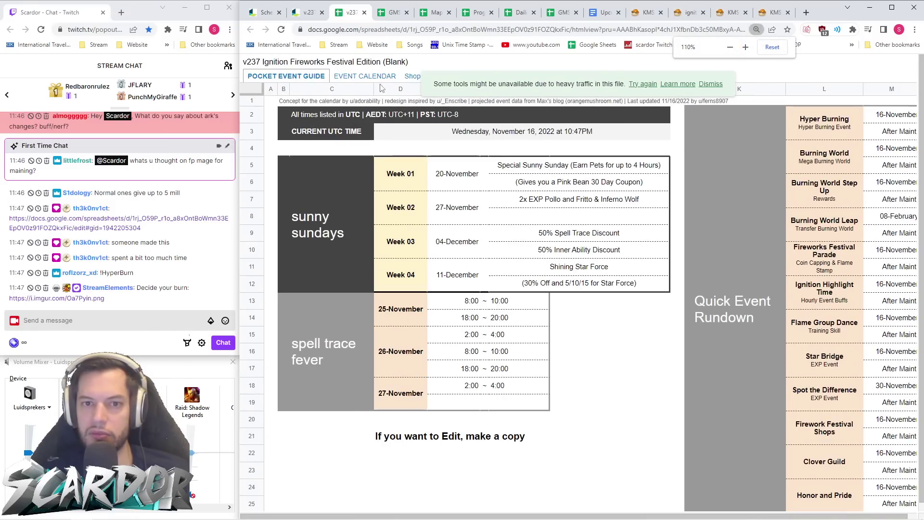
{"action": "key", "text": "ctrl+minus"}
{"action": "key", "text": "ctrl+minus"}
{"action": "key", "text": "ctrl+minus"}
{"action": "key", "text": "ctrl+minus"}
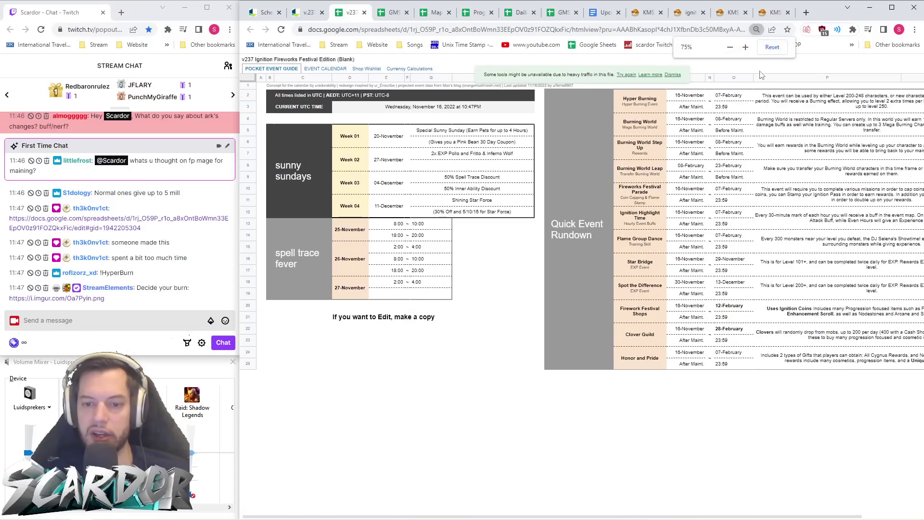
{"action": "key", "text": "ctrl+plus"}
{"action": "key", "text": "ctrl+plus"}
{"action": "key", "text": "ctrl+plus"}
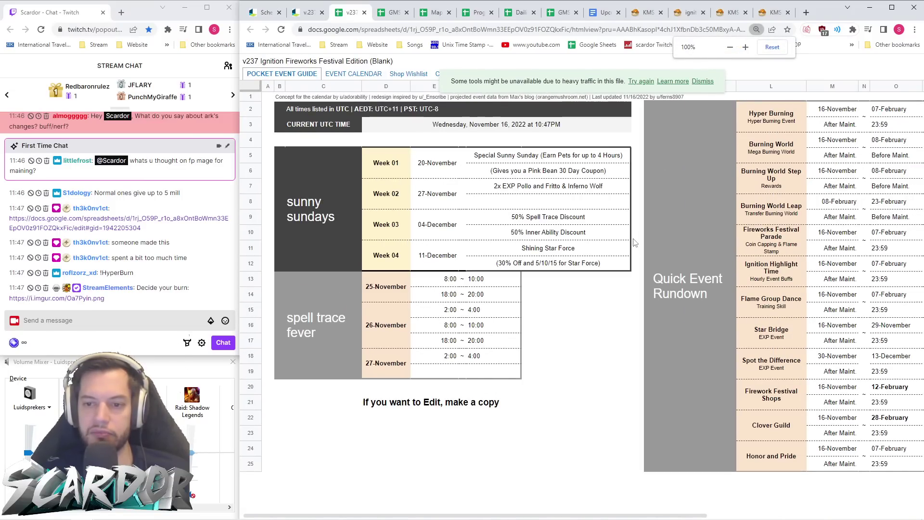
{"action": "key", "text": "ctrl+plus"}
{"action": "key", "text": "ctrl+plus"}
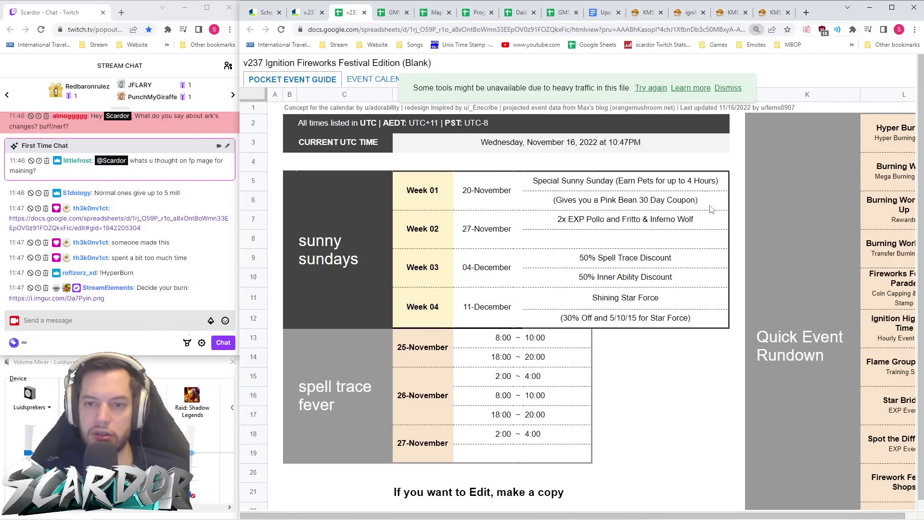
{"action": "scroll", "coordinate": [711, 210], "scroll_direction": "down", "scroll_amount": 2}
{"action": "scroll", "coordinate": [711, 209], "scroll_direction": "up", "scroll_amount": 2}
{"action": "scroll", "coordinate": [711, 210], "scroll_direction": "down", "scroll_amount": 1}
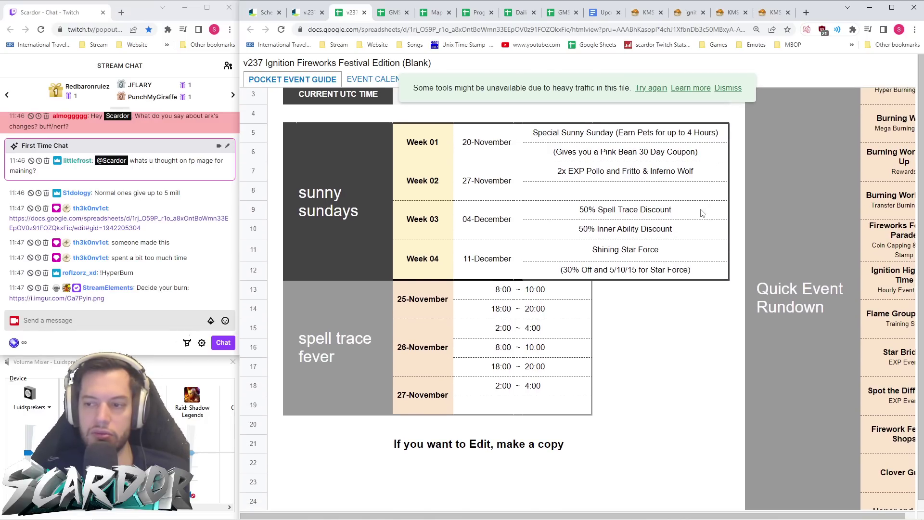
{"action": "scroll", "coordinate": [671, 209], "scroll_direction": "right", "scroll_amount": 5}
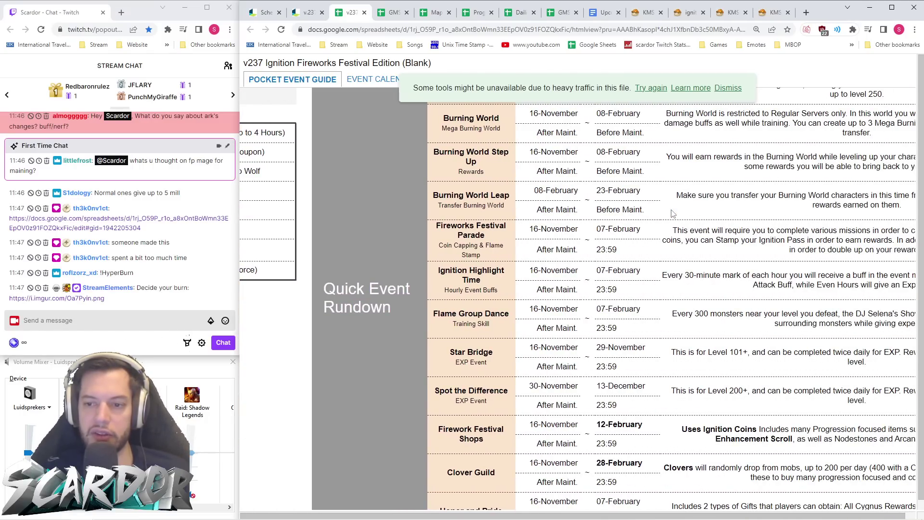
{"action": "scroll", "coordinate": [673, 213], "scroll_direction": "right", "scroll_amount": 2}
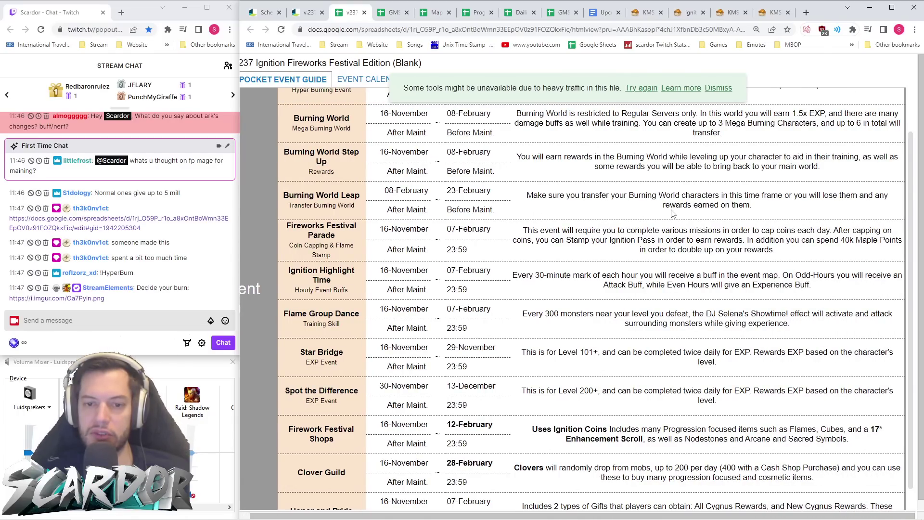
{"action": "scroll", "coordinate": [673, 214], "scroll_direction": "down", "scroll_amount": 1}
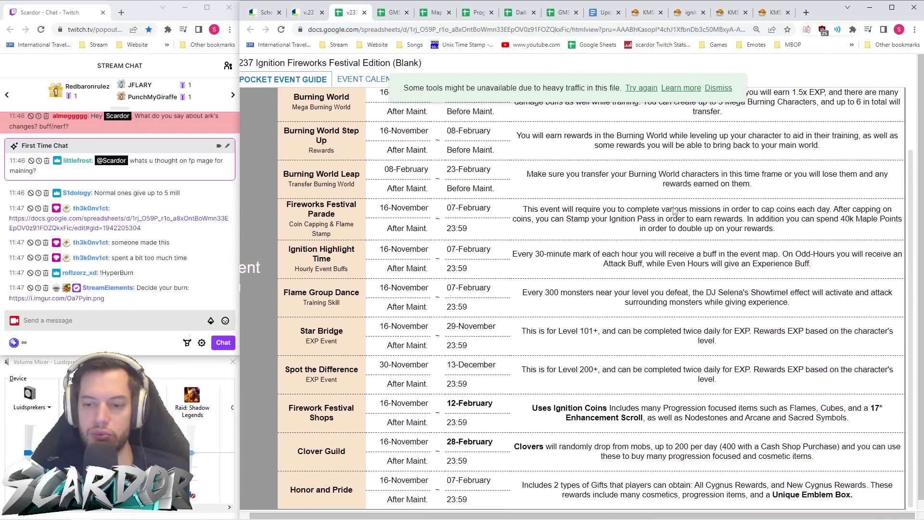
{"action": "scroll", "coordinate": [674, 211], "scroll_direction": "up", "scroll_amount": 3}
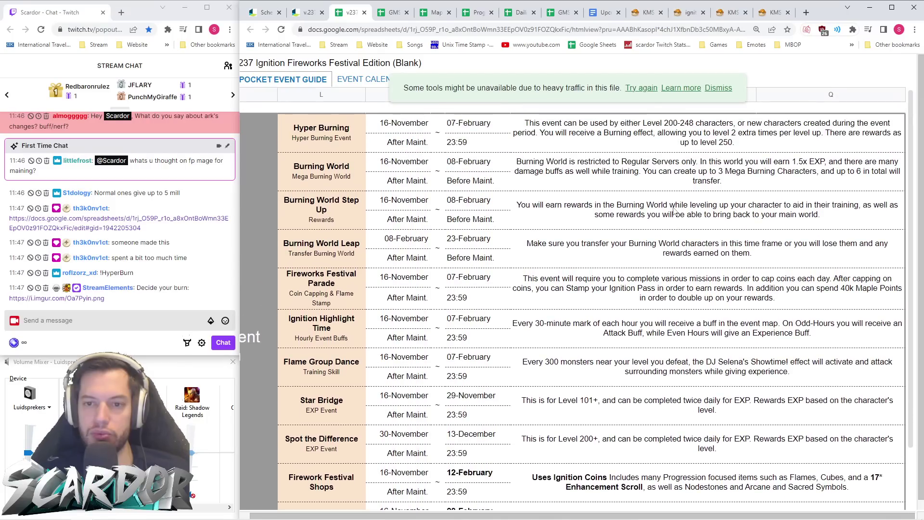
{"action": "scroll", "coordinate": [674, 211], "scroll_direction": "up", "scroll_amount": 1}
{"action": "scroll", "coordinate": [626, 202], "scroll_direction": "left", "scroll_amount": 5}
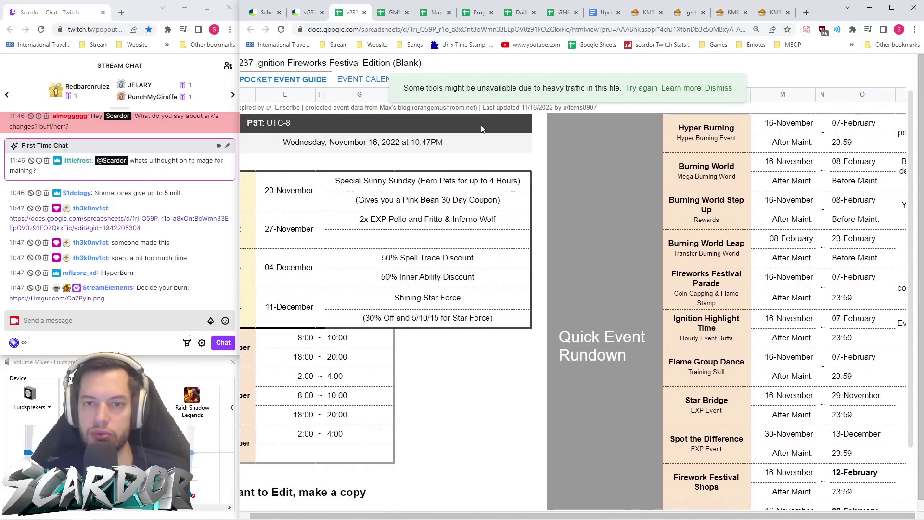
{"action": "left_click", "coordinate": [373, 81]}
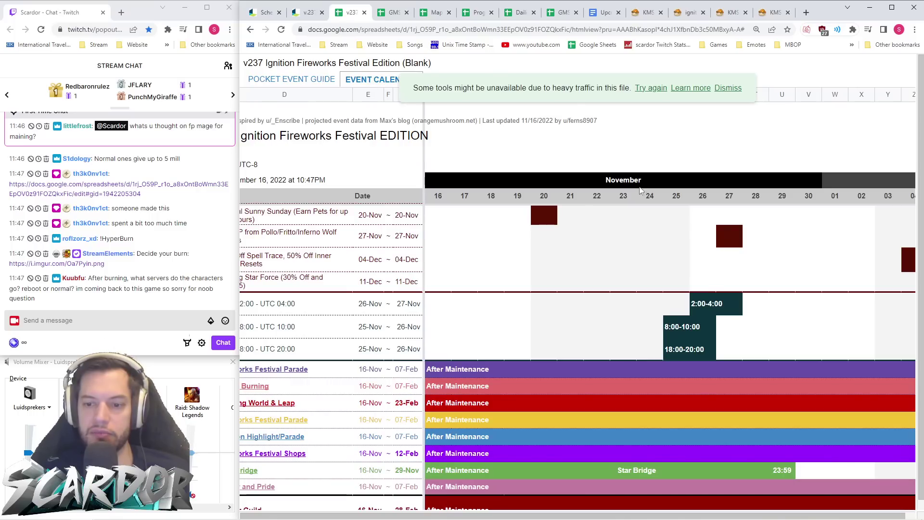
{"action": "scroll", "coordinate": [616, 237], "scroll_direction": "down", "scroll_amount": 1}
{"action": "scroll", "coordinate": [615, 238], "scroll_direction": "down", "scroll_amount": 3}
{"action": "scroll", "coordinate": [615, 238], "scroll_direction": "up", "scroll_amount": 4}
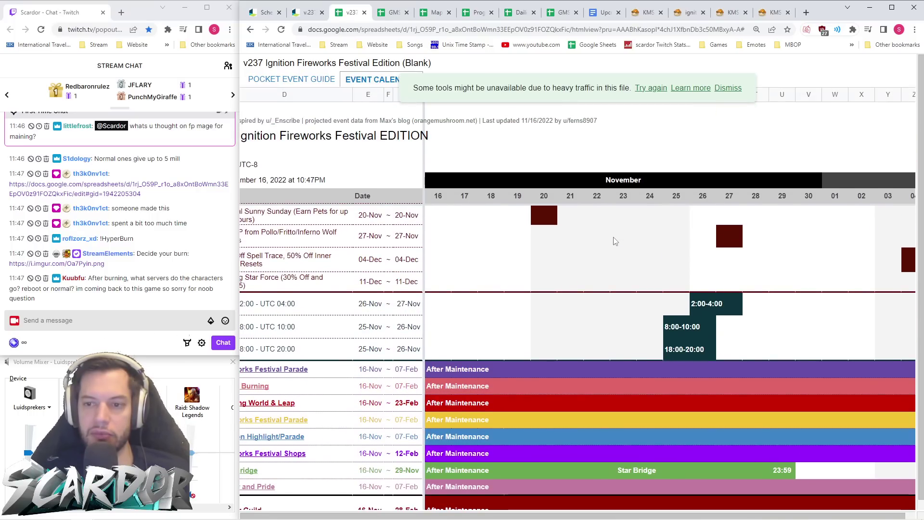
{"action": "scroll", "coordinate": [615, 238], "scroll_direction": "right", "scroll_amount": 3}
{"action": "scroll", "coordinate": [615, 241], "scroll_direction": "right", "scroll_amount": 20}
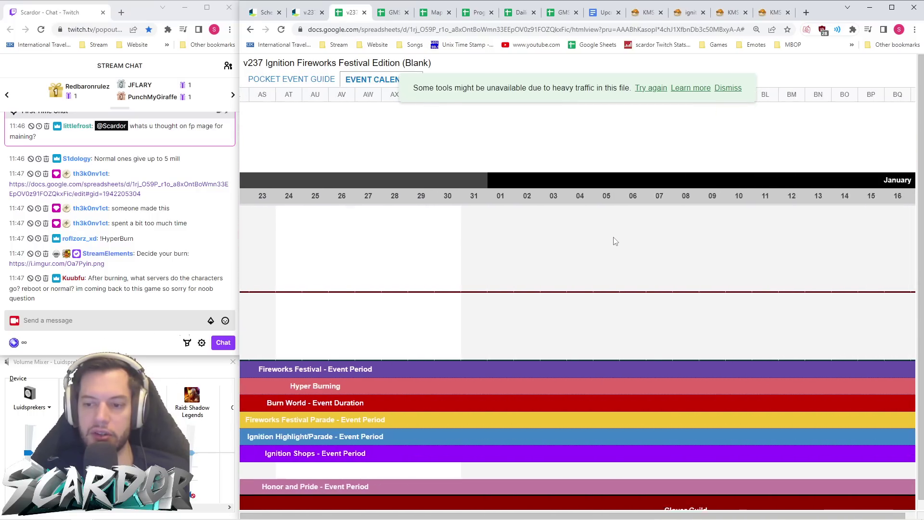
{"action": "scroll", "coordinate": [615, 241], "scroll_direction": "right", "scroll_amount": 14}
{"action": "scroll", "coordinate": [615, 241], "scroll_direction": "down", "scroll_amount": 1}
{"action": "scroll", "coordinate": [614, 241], "scroll_direction": "left", "scroll_amount": 20}
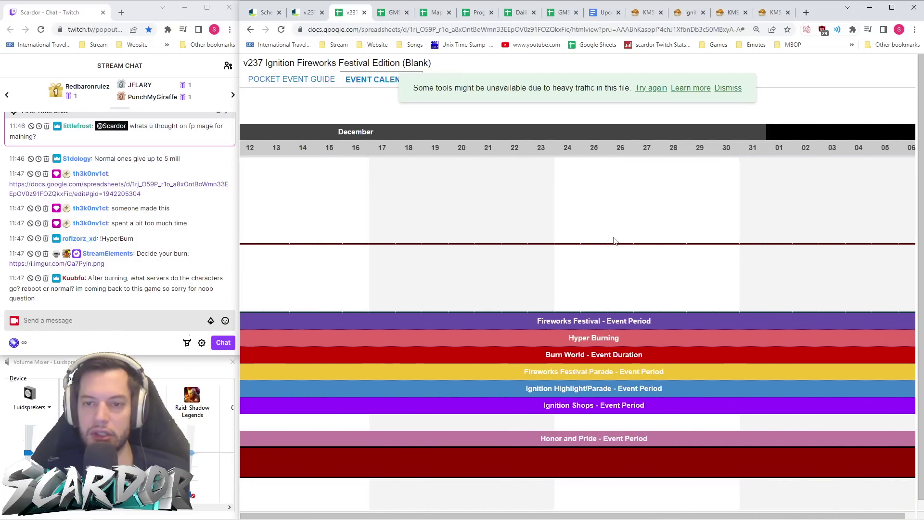
{"action": "scroll", "coordinate": [614, 241], "scroll_direction": "left", "scroll_amount": 15}
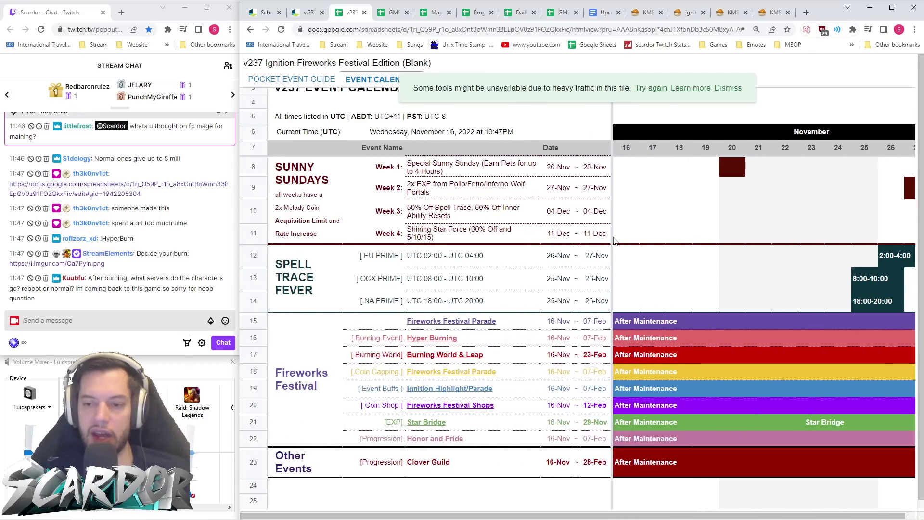
{"action": "scroll", "coordinate": [616, 241], "scroll_direction": "down", "scroll_amount": 4}
{"action": "scroll", "coordinate": [615, 241], "scroll_direction": "up", "scroll_amount": 5}
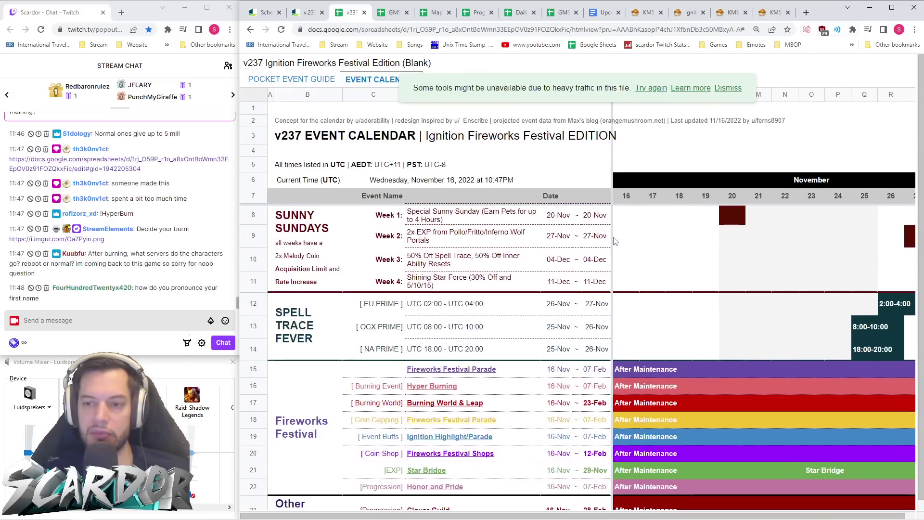
{"action": "scroll", "coordinate": [615, 241], "scroll_direction": "down", "scroll_amount": 4}
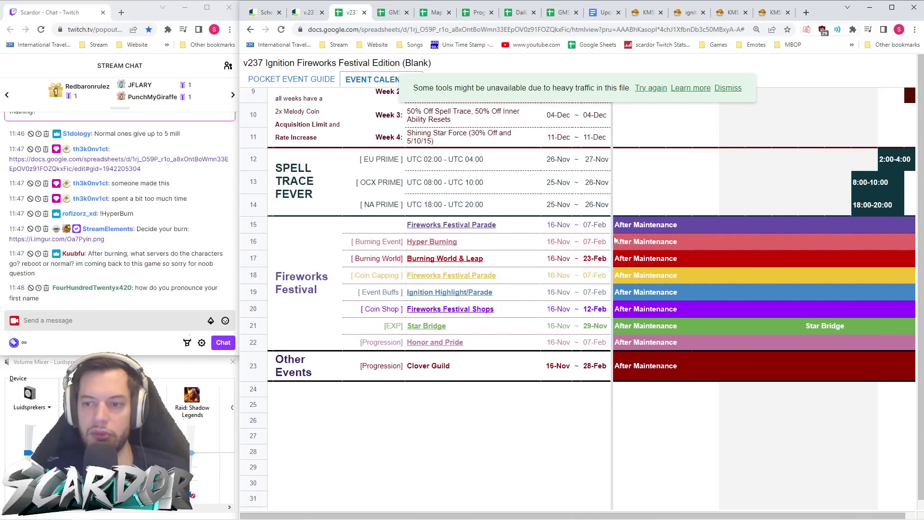
{"action": "scroll", "coordinate": [615, 241], "scroll_direction": "up", "scroll_amount": 4}
{"action": "scroll", "coordinate": [615, 241], "scroll_direction": "right", "scroll_amount": 15}
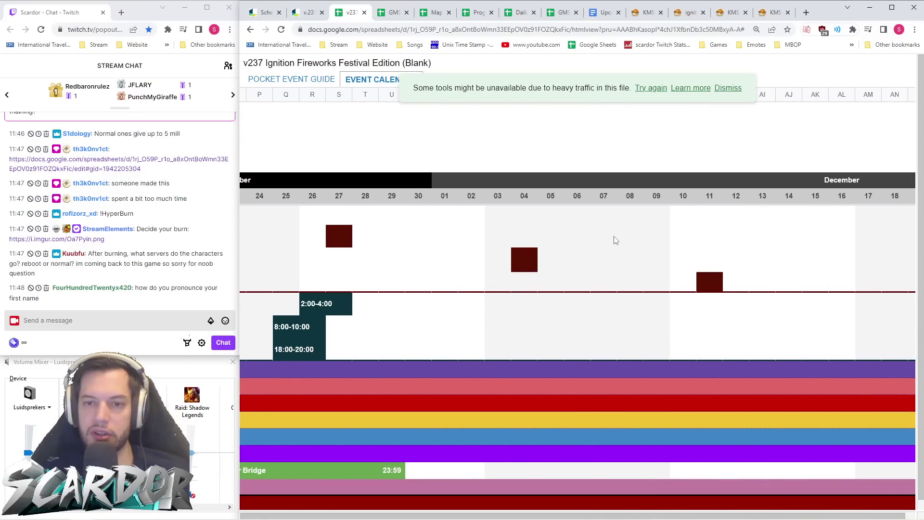
{"action": "scroll", "coordinate": [616, 241], "scroll_direction": "left", "scroll_amount": 15}
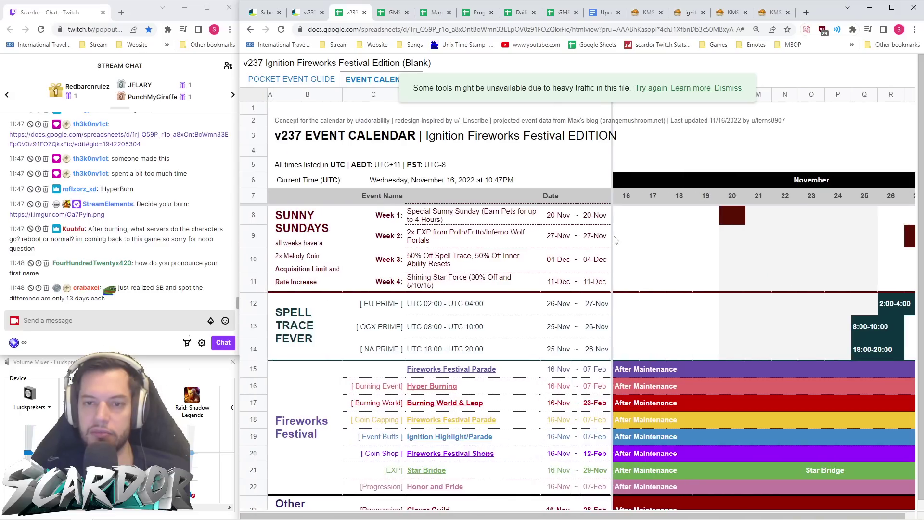
{"action": "scroll", "coordinate": [616, 240], "scroll_direction": "down", "scroll_amount": 3}
{"action": "scroll", "coordinate": [615, 239], "scroll_direction": "up", "scroll_amount": 3}
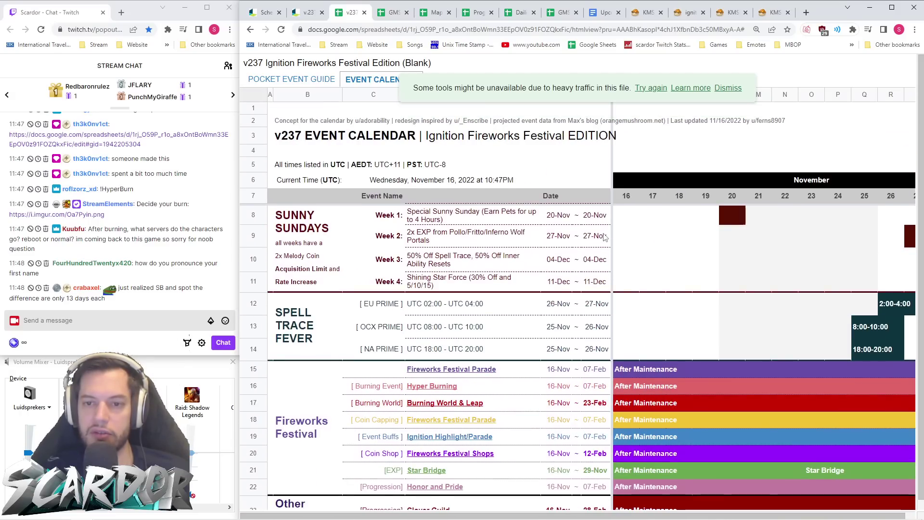
{"action": "scroll", "coordinate": [606, 237], "scroll_direction": "right", "scroll_amount": 10}
{"action": "scroll", "coordinate": [605, 237], "scroll_direction": "right", "scroll_amount": 20}
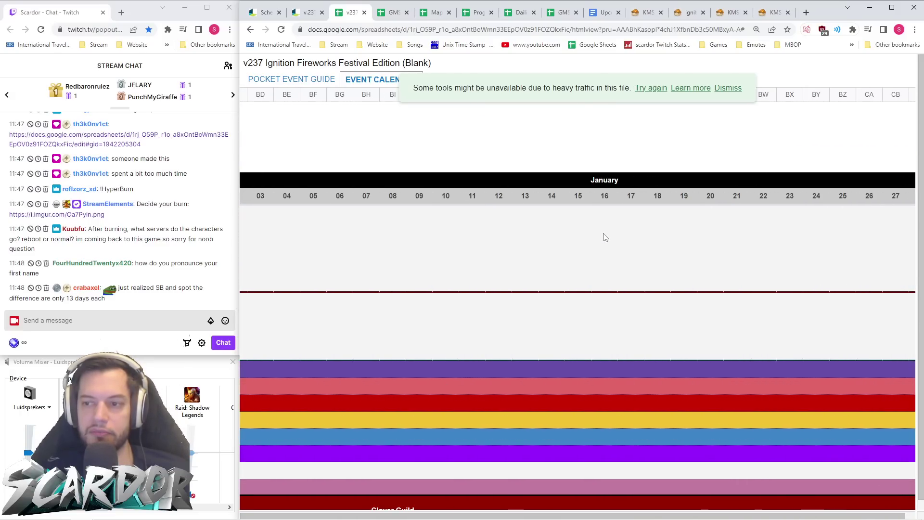
{"action": "scroll", "coordinate": [605, 236], "scroll_direction": "right", "scroll_amount": 3}
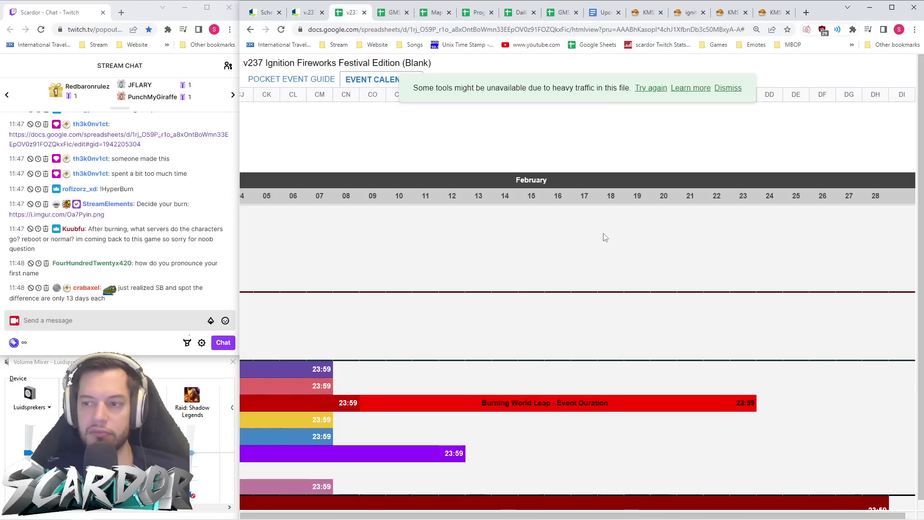
{"action": "scroll", "coordinate": [605, 237], "scroll_direction": "left", "scroll_amount": 3}
{"action": "scroll", "coordinate": [605, 237], "scroll_direction": "left", "scroll_amount": 3}
{"action": "scroll", "coordinate": [605, 237], "scroll_direction": "down", "scroll_amount": 1}
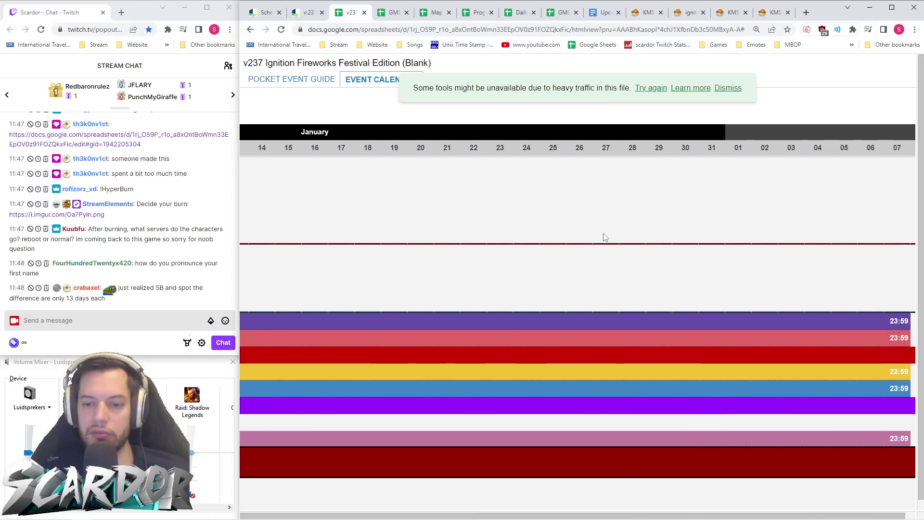
{"action": "scroll", "coordinate": [605, 237], "scroll_direction": "left", "scroll_amount": 3}
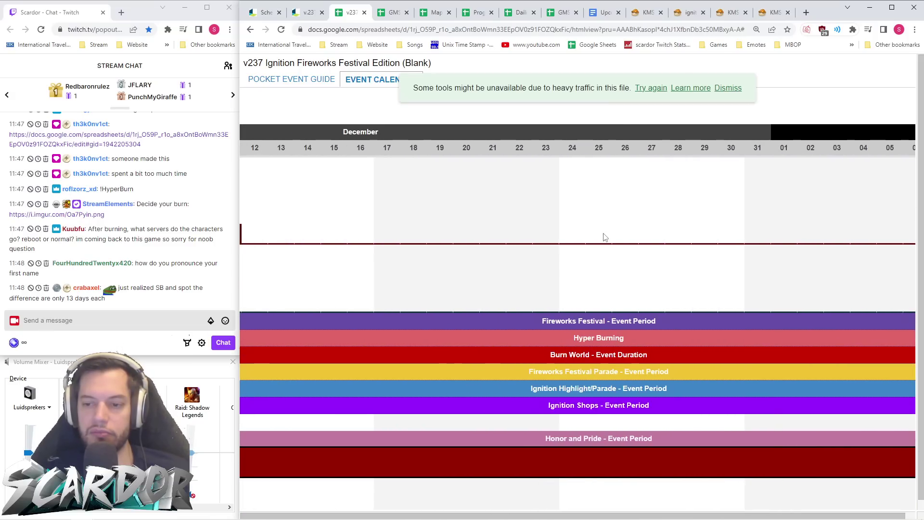
{"action": "key", "text": "ctrl+minus"}
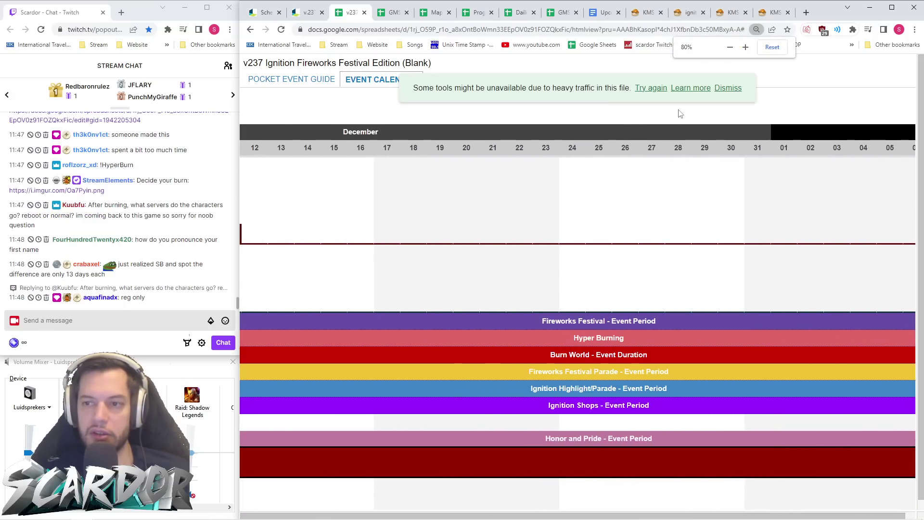
{"action": "key", "text": "ctrl+minus"}
{"action": "key", "text": "ctrl+minus"}
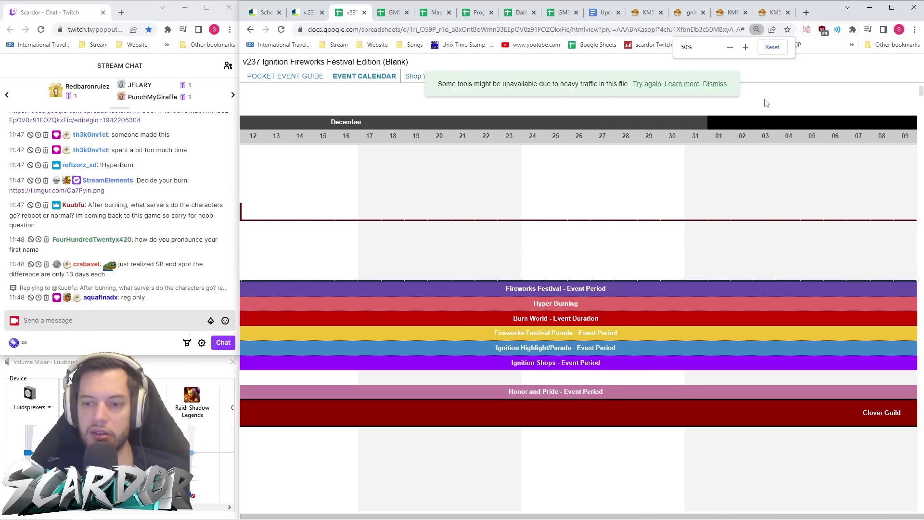
{"action": "key", "text": "ctrl+minus"}
{"action": "key", "text": "ctrl+minus"}
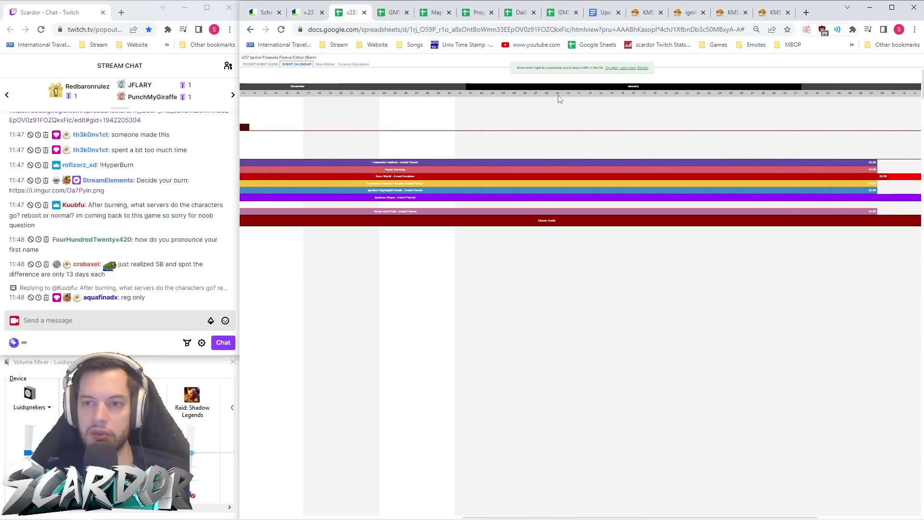
{"action": "key", "text": "ctrl+minus"}
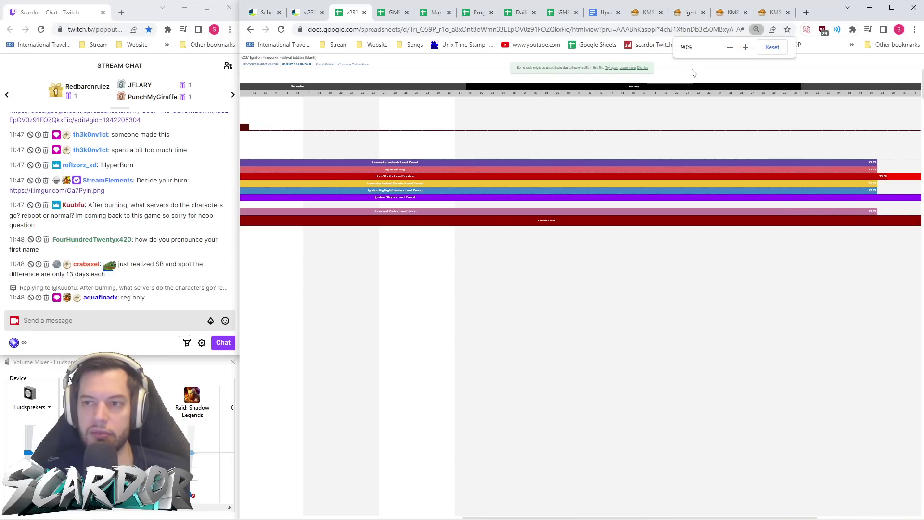
{"action": "key", "text": "ctrl+plus"}
{"action": "key", "text": "ctrl+plus"}
{"action": "key", "text": "ctrl+plus"}
{"action": "key", "text": "ctrl+plus"}
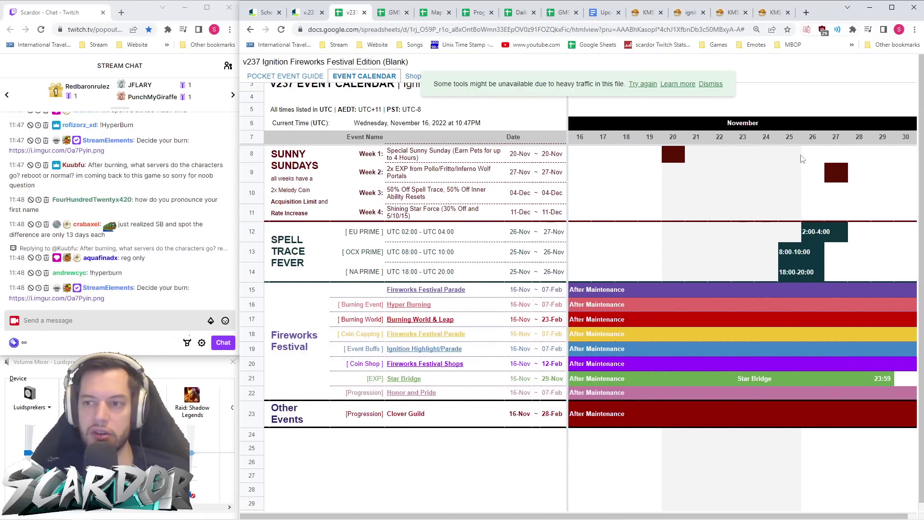
{"action": "scroll", "coordinate": [804, 151], "scroll_direction": "right", "scroll_amount": 10}
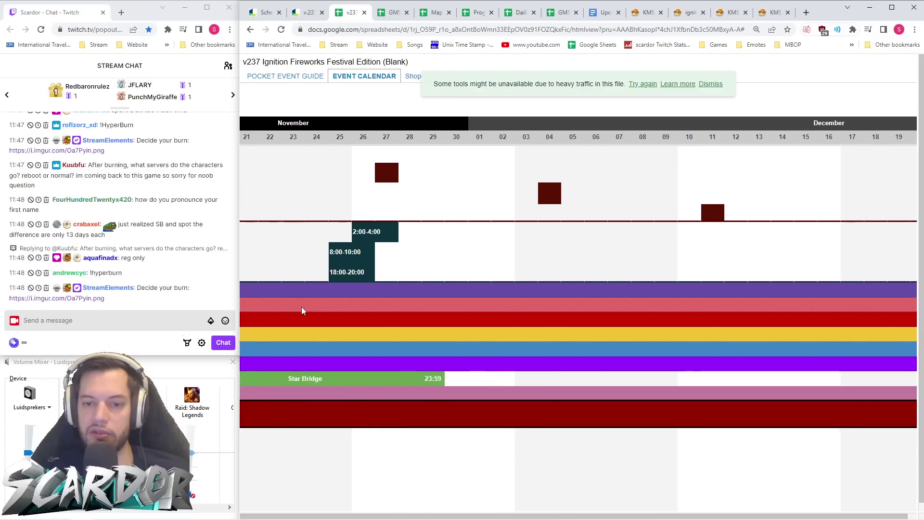
{"action": "scroll", "coordinate": [302, 311], "scroll_direction": "left", "scroll_amount": 10}
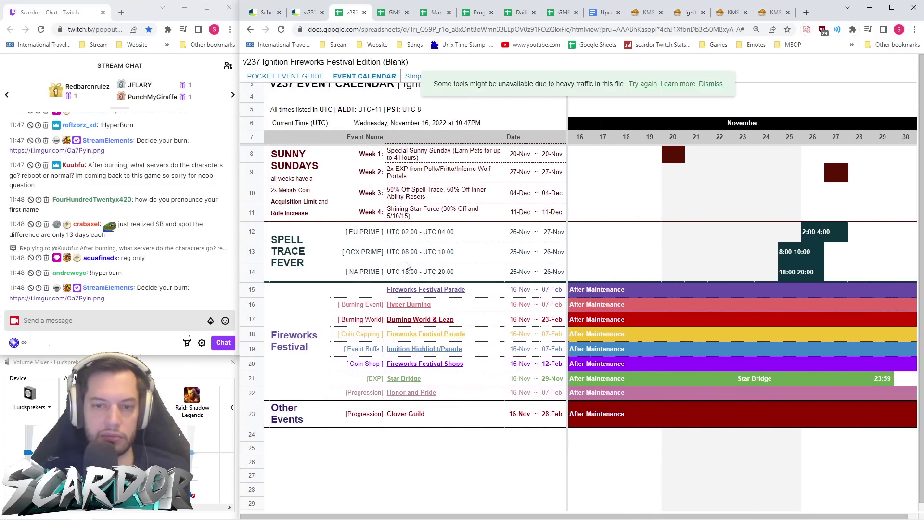
{"action": "scroll", "coordinate": [475, 121], "scroll_direction": "up", "scroll_amount": 2}
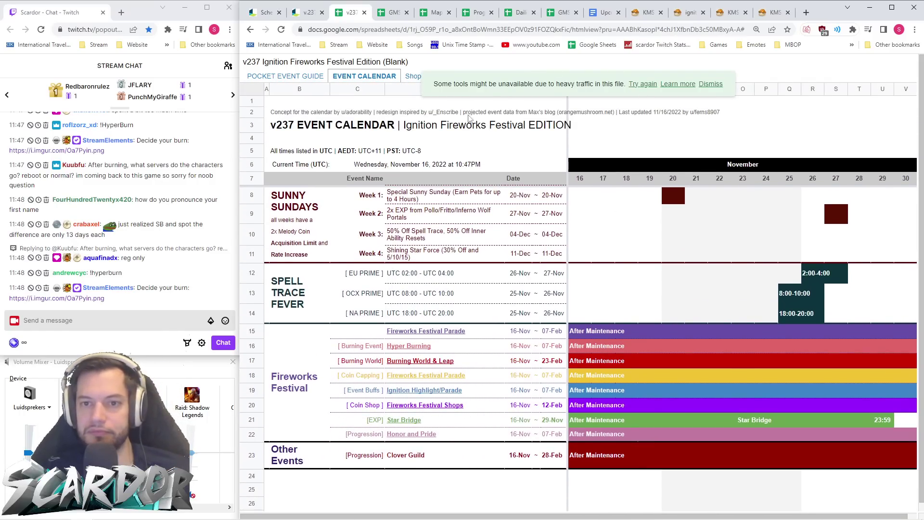
- Browse the items listed on the Shop Wishlist sheet
{"action": "left_click", "coordinate": [414, 76]}
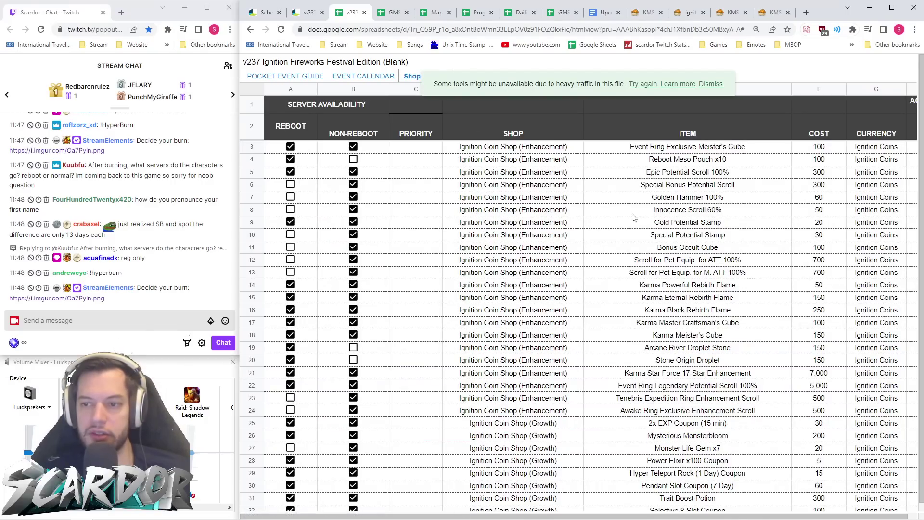
{"action": "scroll", "coordinate": [650, 212], "scroll_direction": "right", "scroll_amount": 10}
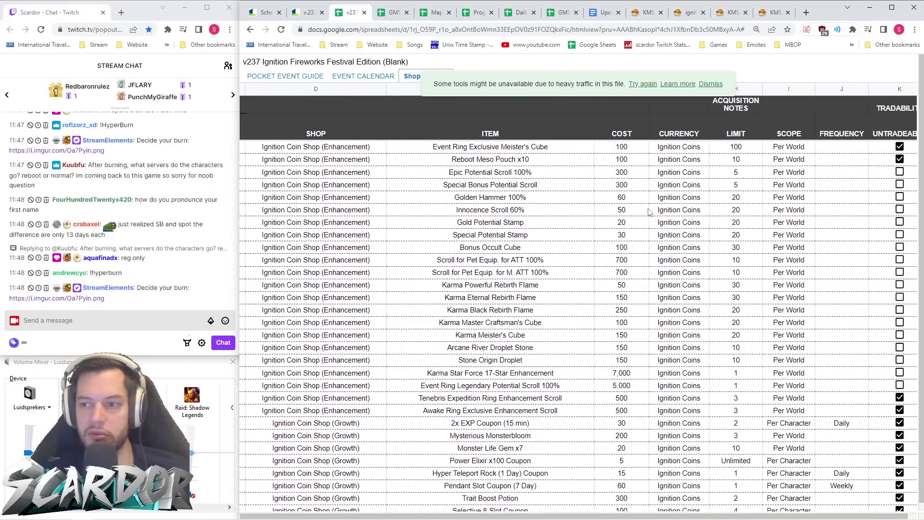
{"action": "scroll", "coordinate": [651, 212], "scroll_direction": "left", "scroll_amount": 7}
{"action": "scroll", "coordinate": [650, 212], "scroll_direction": "left", "scroll_amount": 5}
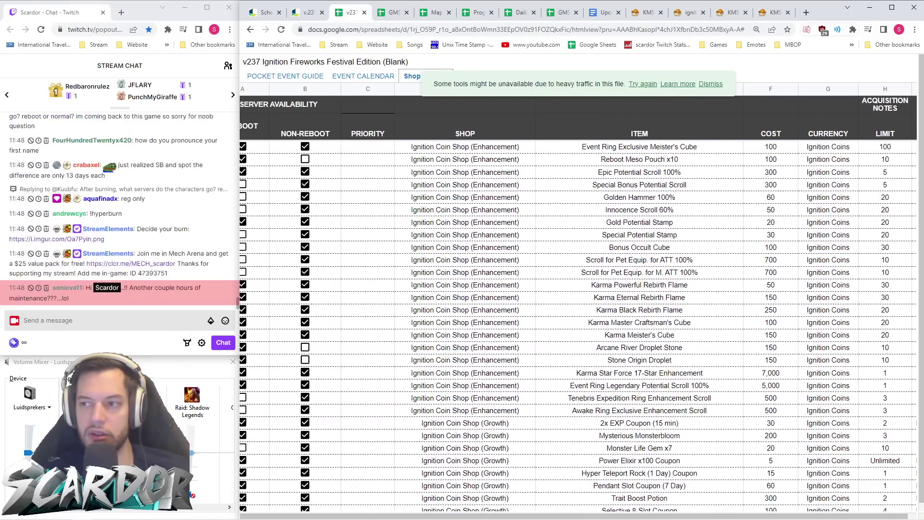
{"action": "scroll", "coordinate": [729, 213], "scroll_direction": "down", "scroll_amount": 3}
{"action": "scroll", "coordinate": [730, 213], "scroll_direction": "up", "scroll_amount": 3}
{"action": "scroll", "coordinate": [664, 225], "scroll_direction": "left", "scroll_amount": 2}
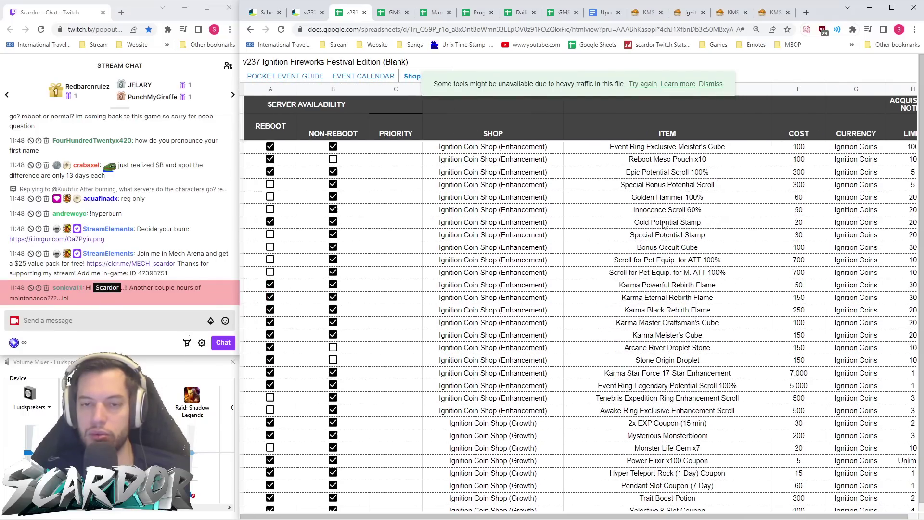
{"action": "scroll", "coordinate": [730, 226], "scroll_direction": "down", "scroll_amount": 5}
{"action": "scroll", "coordinate": [733, 226], "scroll_direction": "down", "scroll_amount": 5}
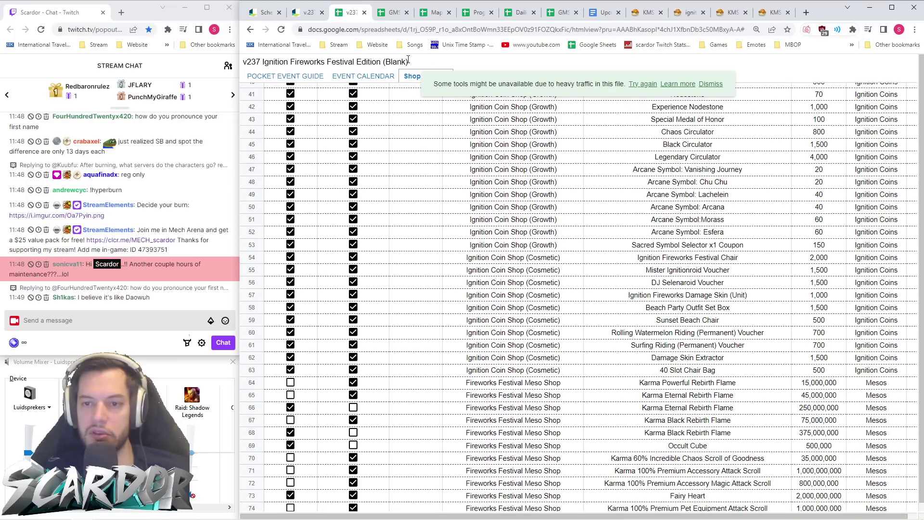
{"action": "scroll", "coordinate": [573, 193], "scroll_direction": "down", "scroll_amount": 5}
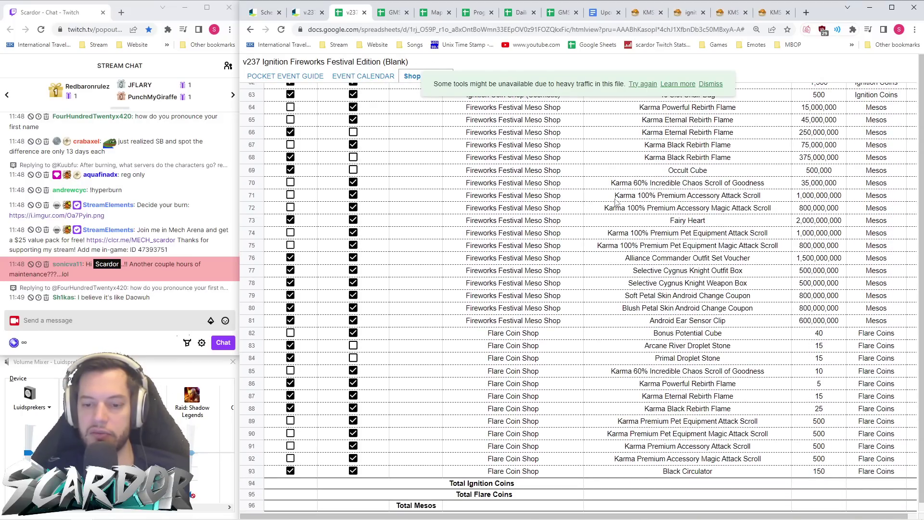
{"action": "scroll", "coordinate": [610, 201], "scroll_direction": "right", "scroll_amount": 10}
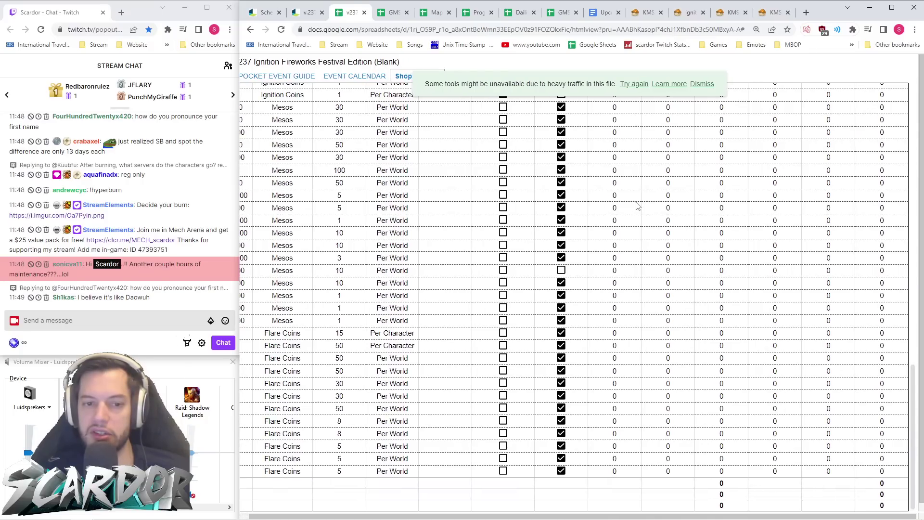
{"action": "scroll", "coordinate": [638, 207], "scroll_direction": "up", "scroll_amount": 10}
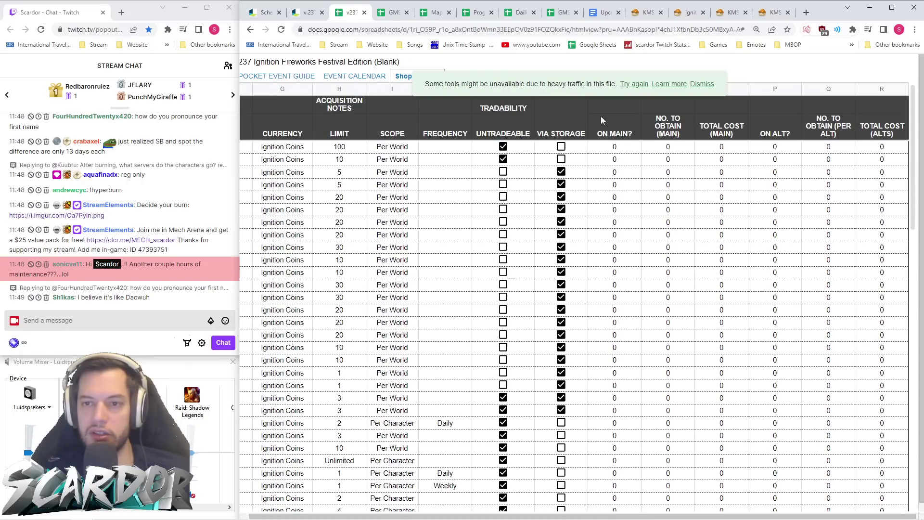
- Dismiss the traffic banner, check Currency Calculations, review Shop Wishlist again, and close the spreadsheet
{"action": "left_click", "coordinate": [701, 84]}
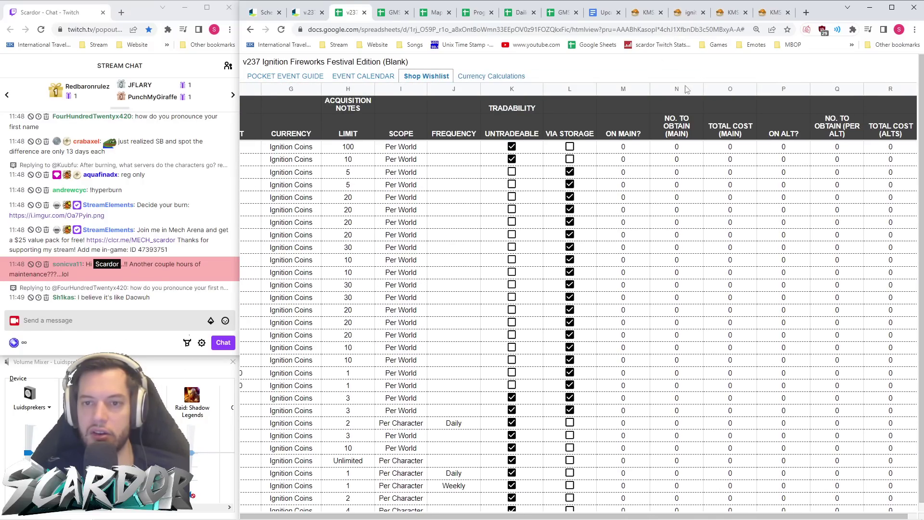
{"action": "left_click", "coordinate": [466, 77]}
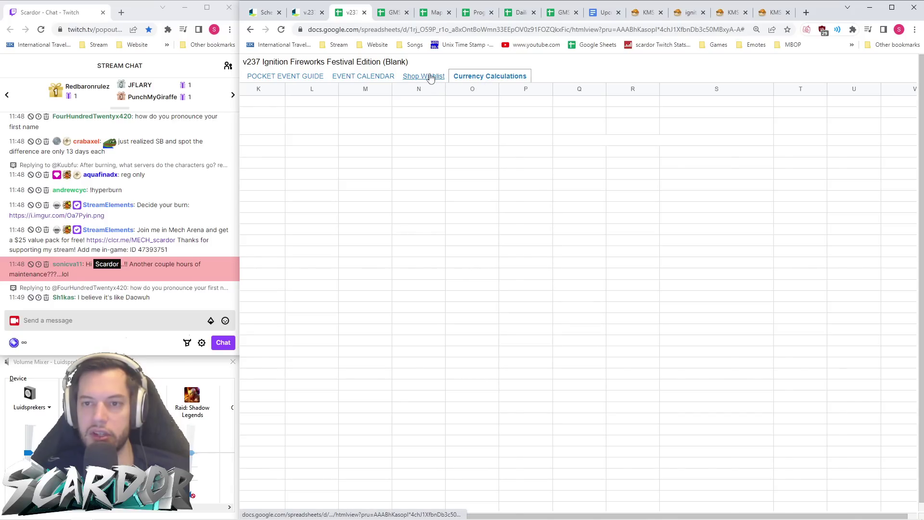
{"action": "left_click", "coordinate": [431, 77]}
{"action": "scroll", "coordinate": [660, 217], "scroll_direction": "left", "scroll_amount": 10}
{"action": "scroll", "coordinate": [659, 216], "scroll_direction": "right", "scroll_amount": 10}
{"action": "scroll", "coordinate": [660, 216], "scroll_direction": "left", "scroll_amount": 10}
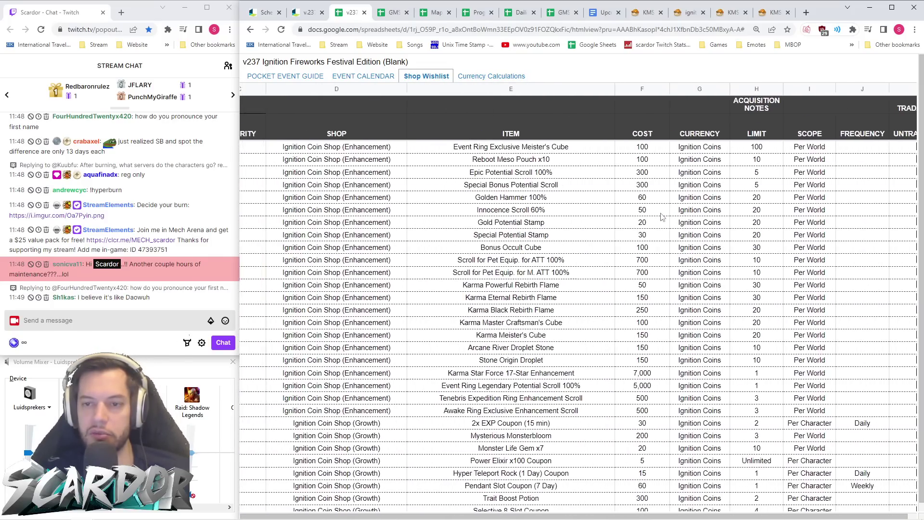
{"action": "scroll", "coordinate": [660, 216], "scroll_direction": "down", "scroll_amount": 5}
{"action": "scroll", "coordinate": [662, 217], "scroll_direction": "down", "scroll_amount": 5}
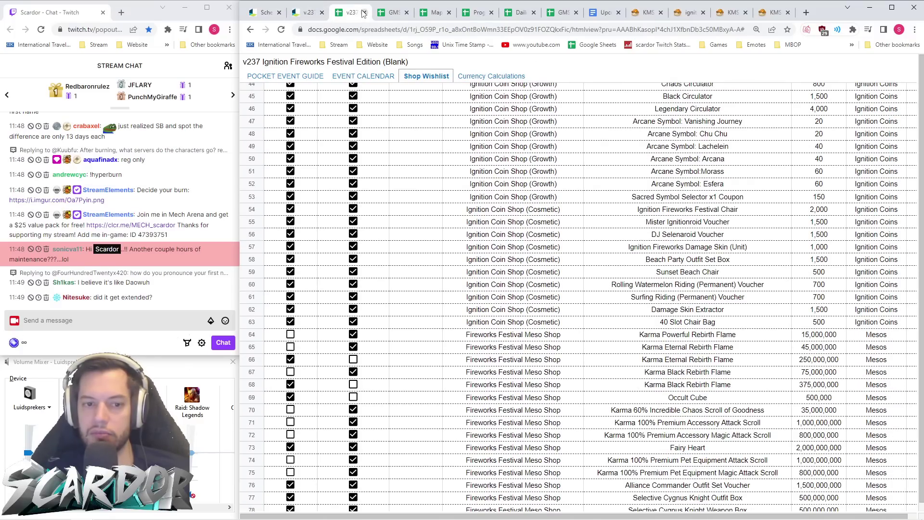
{"action": "key", "text": "ctrl+w"}
- Return to the v.237 patch notes at the Ignition Coin Shop section (November 16th–February 12th)
{"action": "left_click", "coordinate": [308, 15]}
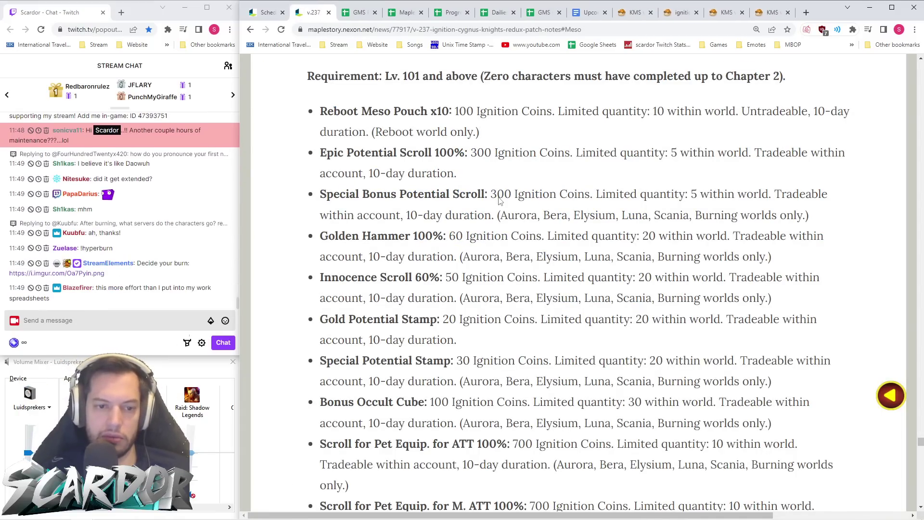
{"action": "scroll", "coordinate": [599, 232], "scroll_direction": "up", "scroll_amount": 3}
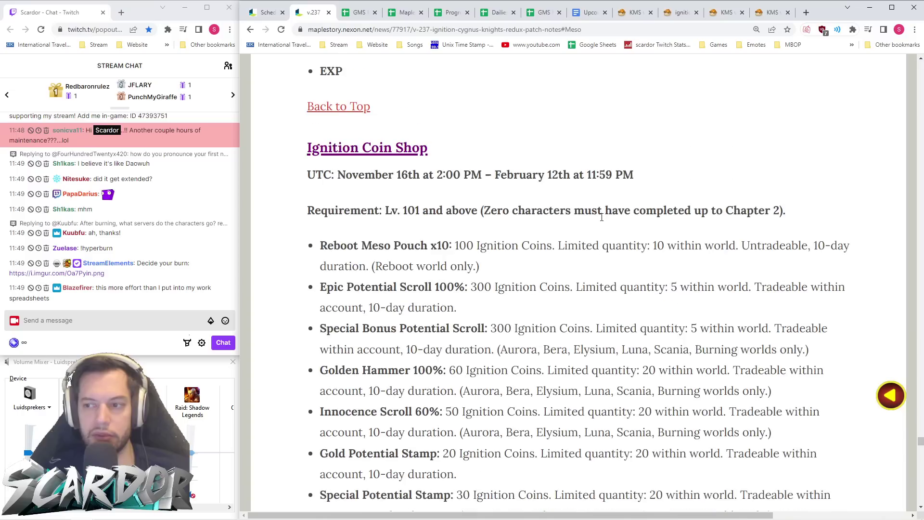
{"action": "scroll", "coordinate": [618, 232], "scroll_direction": "down", "scroll_amount": 2}
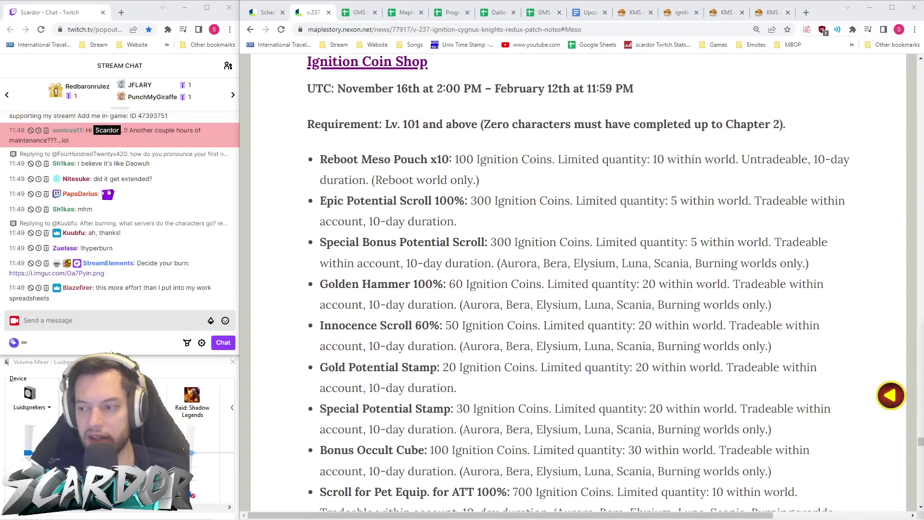
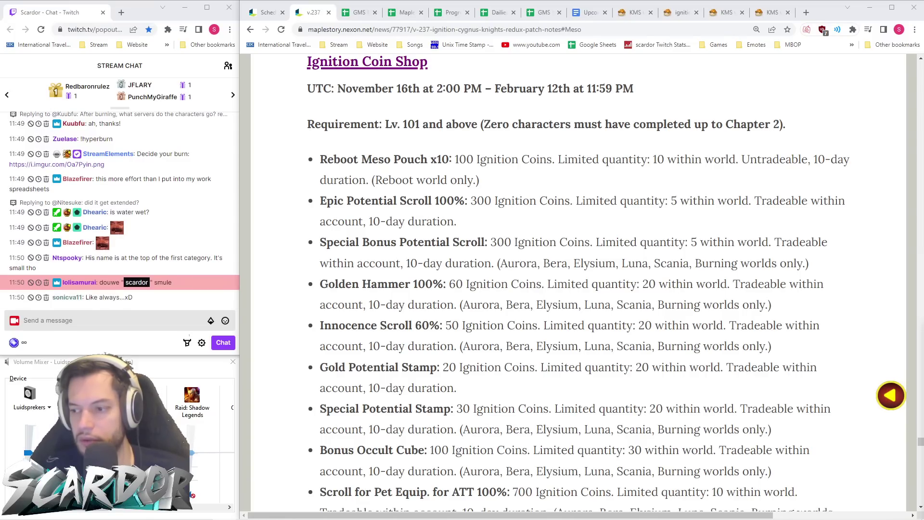
- Skim the Ignition Coin Shop list from the Reboot Meso Pouch, briefly glancing at the KMS article
{"action": "scroll", "coordinate": [567, 298], "scroll_direction": "down", "scroll_amount": 3}
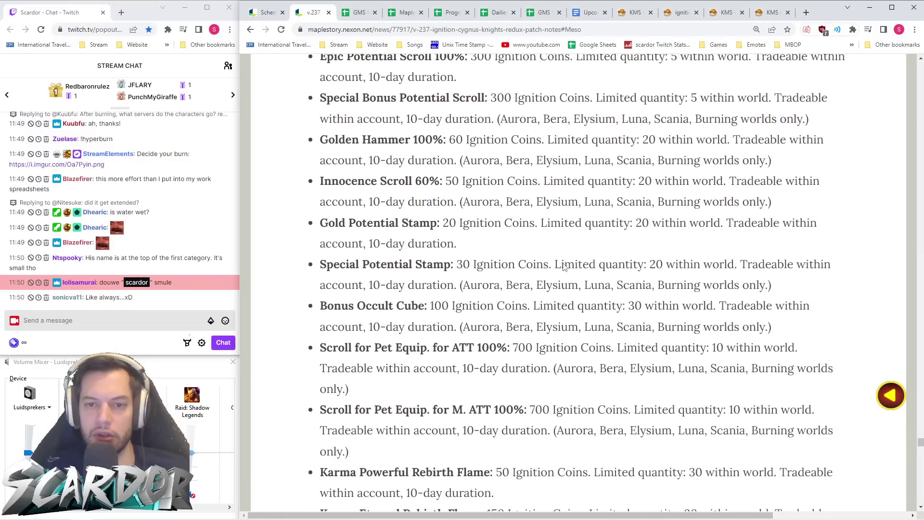
{"action": "left_click", "coordinate": [639, 17]}
{"action": "left_click", "coordinate": [315, 14]}
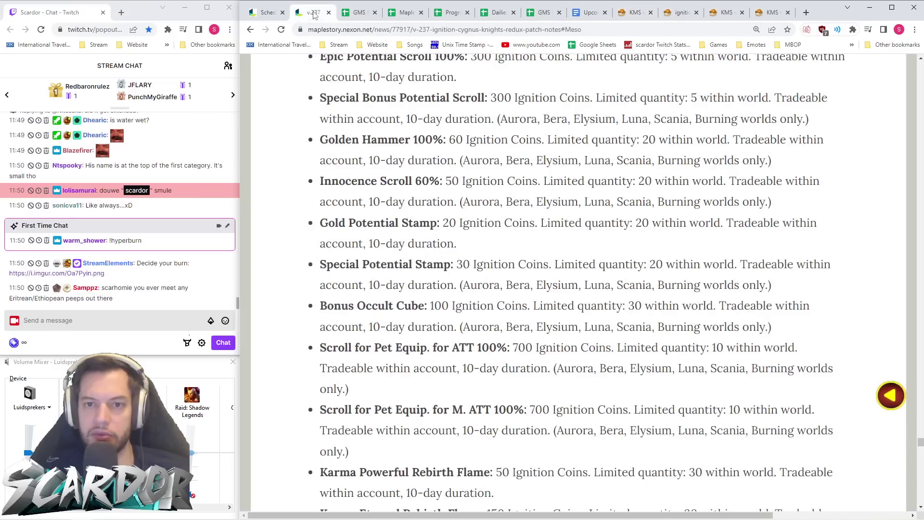
{"action": "scroll", "coordinate": [571, 246], "scroll_direction": "up", "scroll_amount": 2}
{"action": "scroll", "coordinate": [568, 246], "scroll_direction": "down", "scroll_amount": 7}
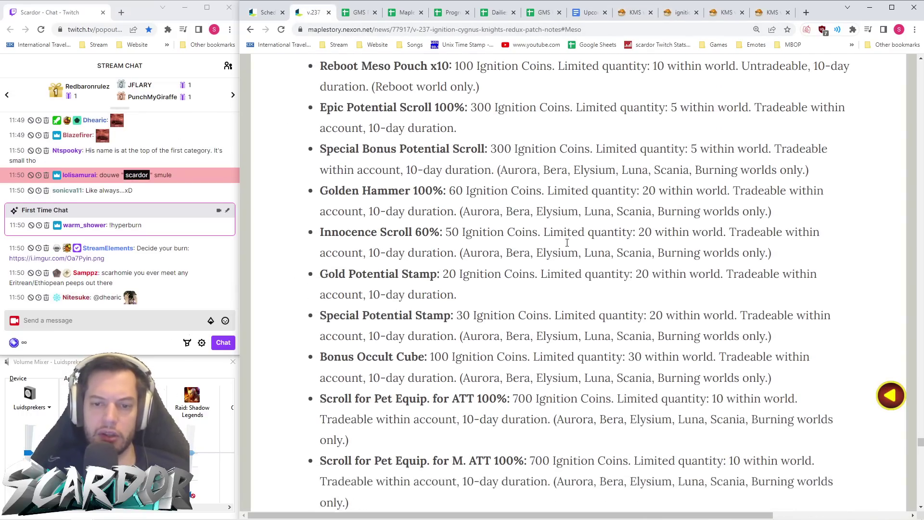
{"action": "scroll", "coordinate": [567, 244], "scroll_direction": "down", "scroll_amount": 5}
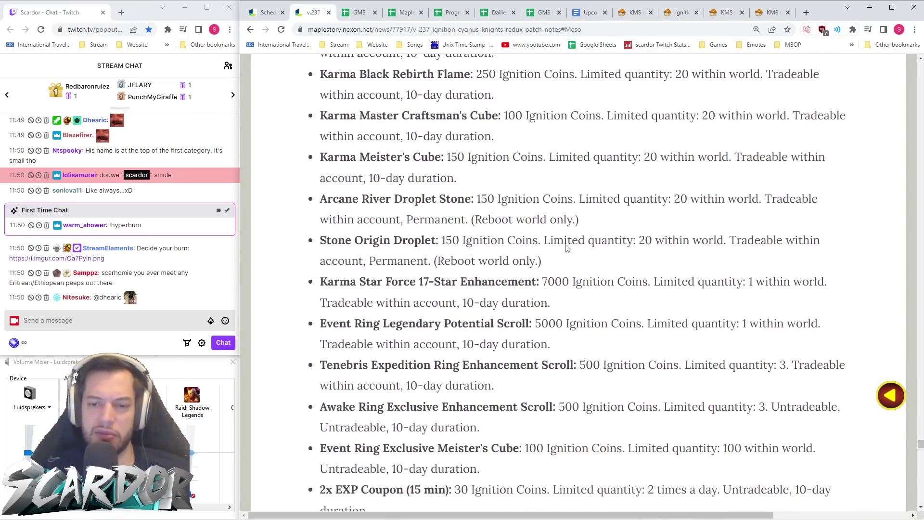
{"action": "scroll", "coordinate": [567, 244], "scroll_direction": "up", "scroll_amount": 3}
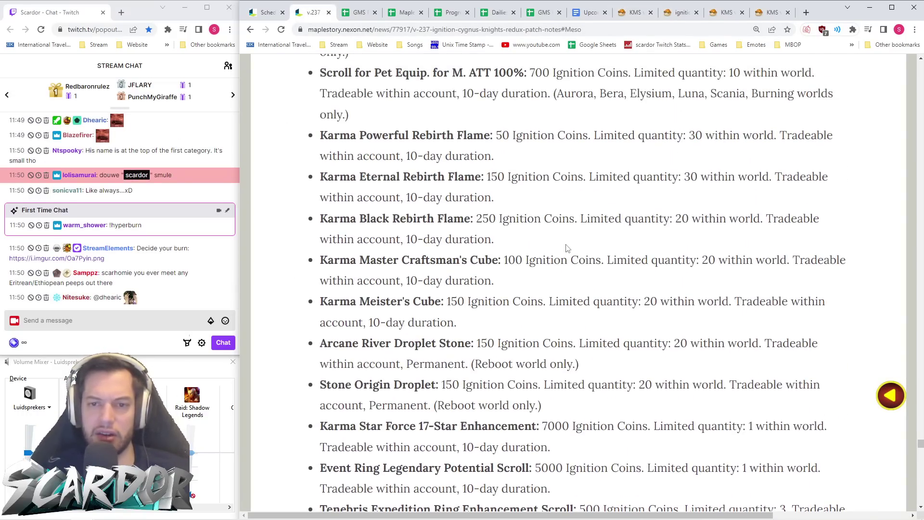
{"action": "scroll", "coordinate": [568, 248], "scroll_direction": "up", "scroll_amount": 2}
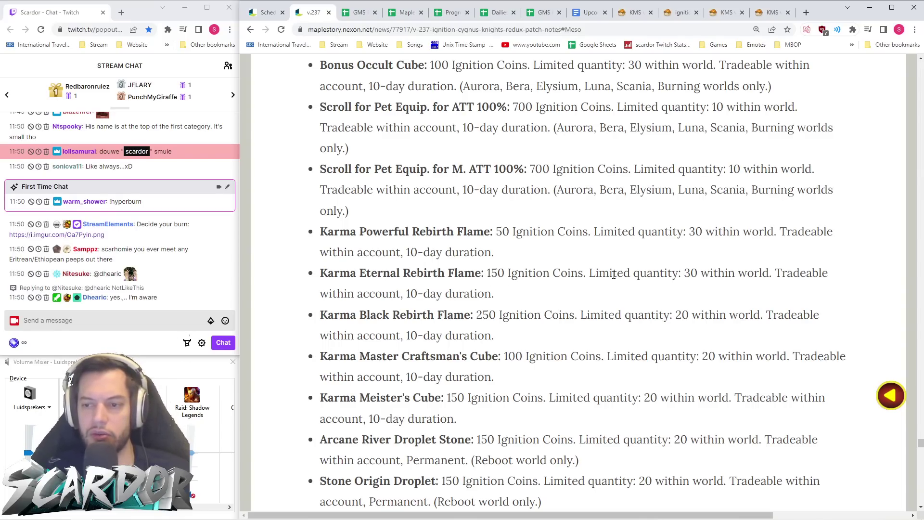
- Read down to the Karma rebirth flames and highlight the two droplet stone entries
{"action": "scroll", "coordinate": [692, 274], "scroll_direction": "down", "scroll_amount": 2}
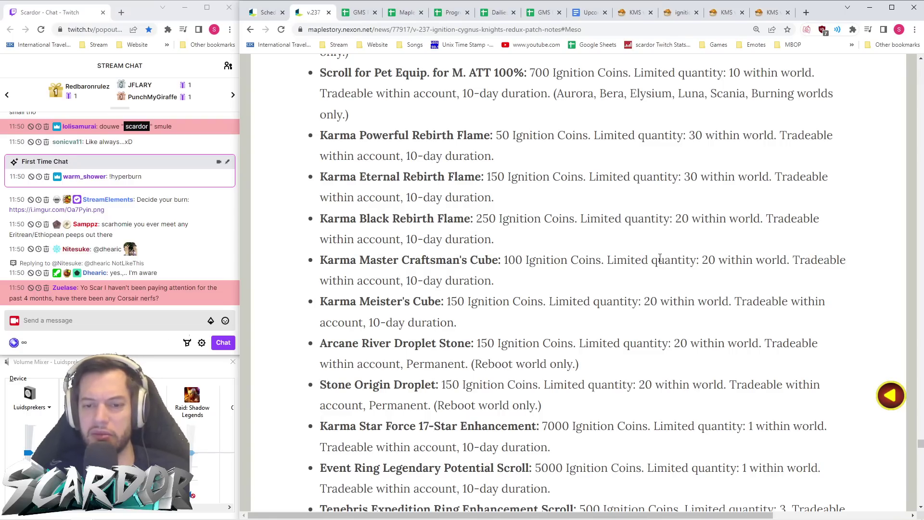
{"action": "scroll", "coordinate": [442, 253], "scroll_direction": "down", "scroll_amount": 2}
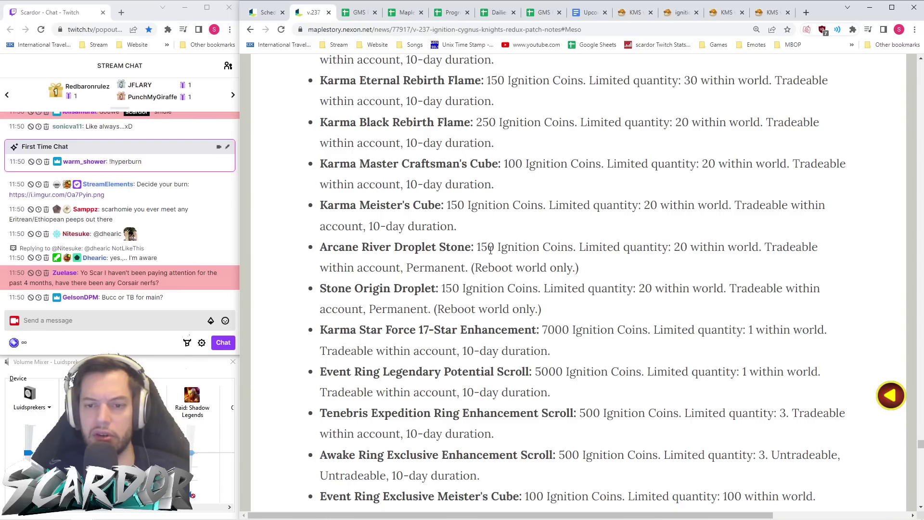
{"action": "left_click_drag", "start_coordinate": [570, 308], "coordinate": [315, 247]}
{"action": "left_click", "coordinate": [561, 284]}
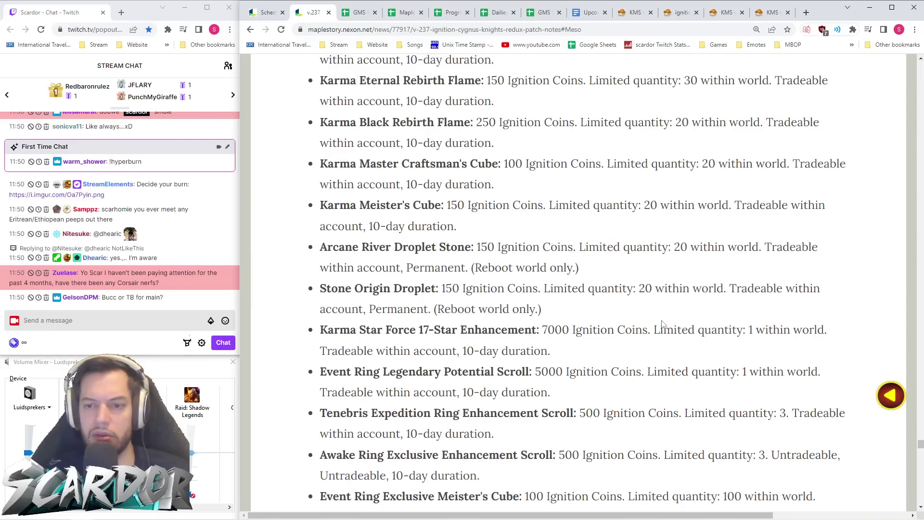
{"action": "scroll", "coordinate": [655, 314], "scroll_direction": "down", "scroll_amount": 1}
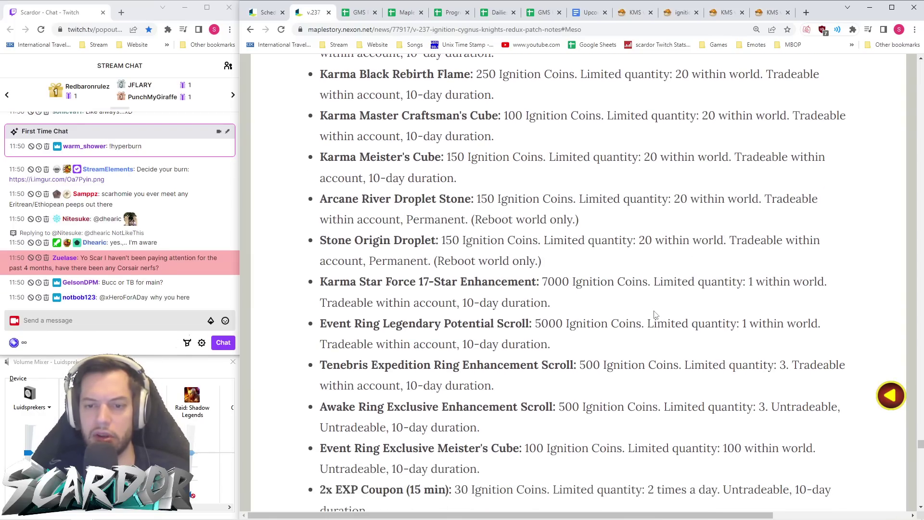
- Highlight the Arcane River and Stone Origin droplet entries, then read on past the ring items
{"action": "left_click_drag", "start_coordinate": [593, 281], "coordinate": [378, 219]}
{"action": "left_click", "coordinate": [565, 262]}
{"action": "left_click_drag", "start_coordinate": [584, 270], "coordinate": [311, 201]}
{"action": "left_click", "coordinate": [611, 283]}
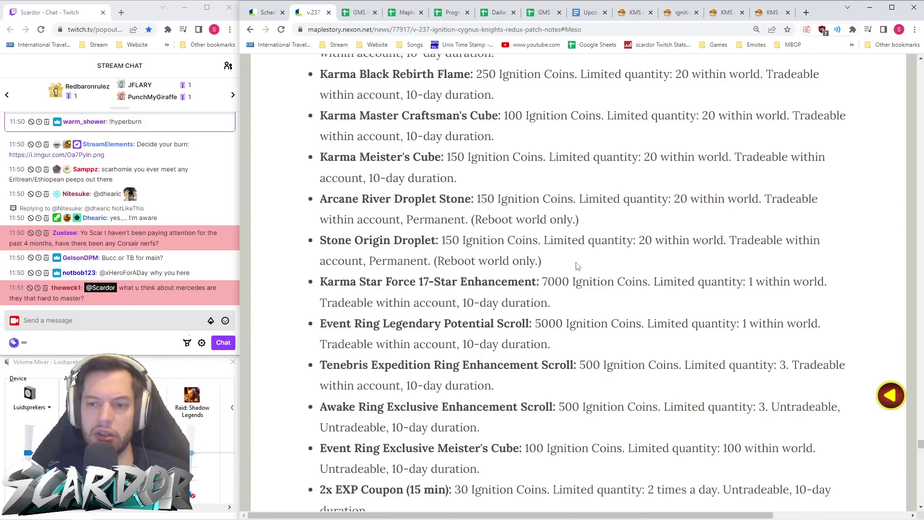
{"action": "scroll", "coordinate": [579, 267], "scroll_direction": "down", "scroll_amount": 2}
{"action": "scroll", "coordinate": [579, 268], "scroll_direction": "down", "scroll_amount": 2}
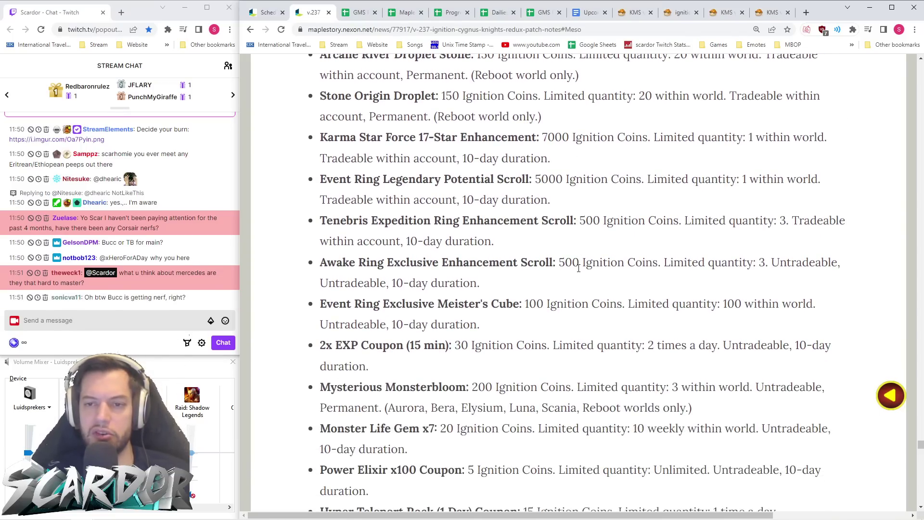
{"action": "left_click", "coordinate": [917, 507]}
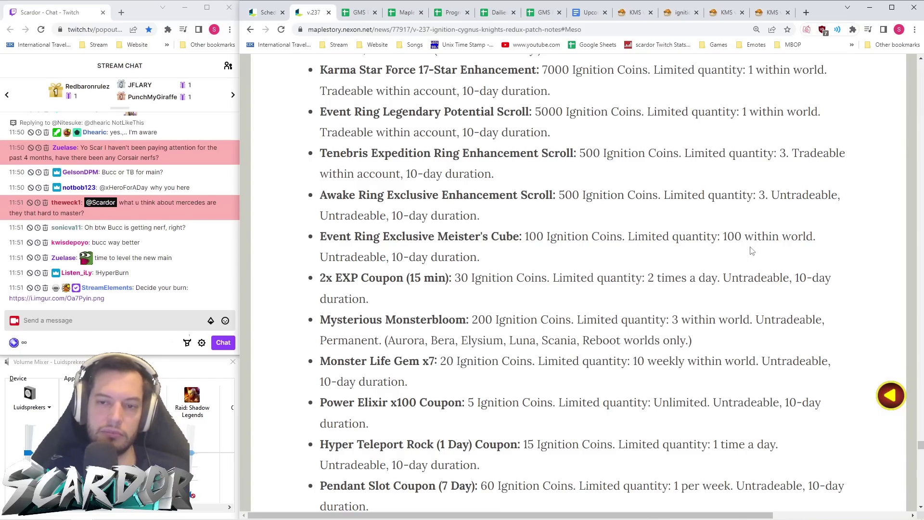
- Emphasise the Karma Star Force entry's 7000 Ignition Coins price by highlighting it repeatedly
{"action": "scroll", "coordinate": [722, 270], "scroll_direction": "up", "scroll_amount": 2}
{"action": "scroll", "coordinate": [651, 306], "scroll_direction": "down", "scroll_amount": 1}
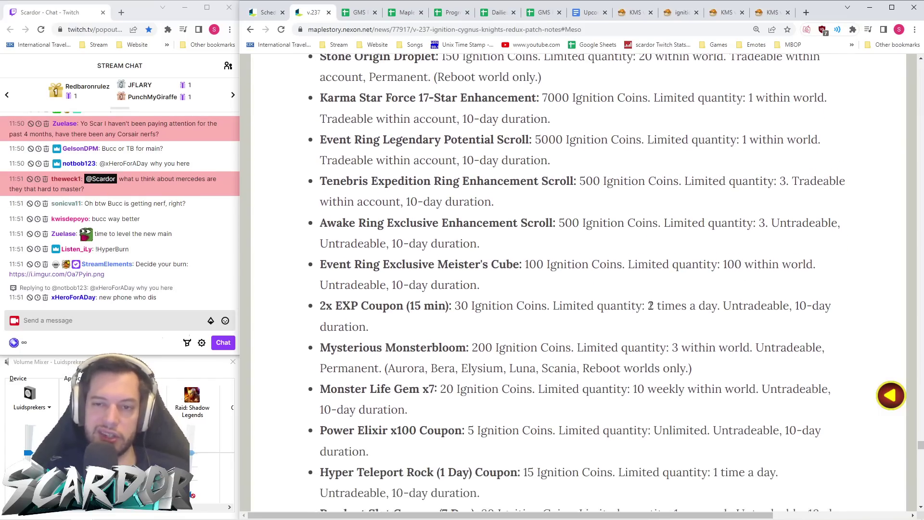
{"action": "scroll", "coordinate": [651, 306], "scroll_direction": "down", "scroll_amount": 1}
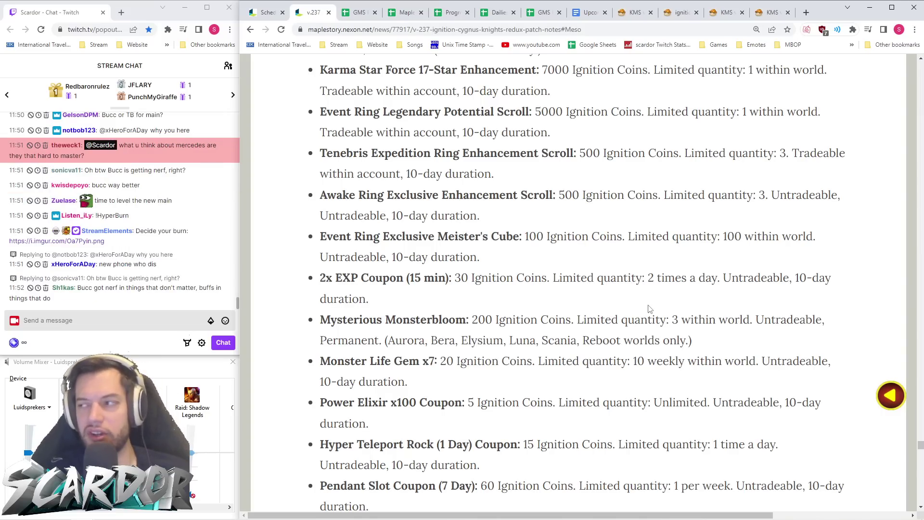
{"action": "scroll", "coordinate": [699, 248], "scroll_direction": "up", "scroll_amount": 2}
{"action": "scroll", "coordinate": [700, 248], "scroll_direction": "down", "scroll_amount": 2}
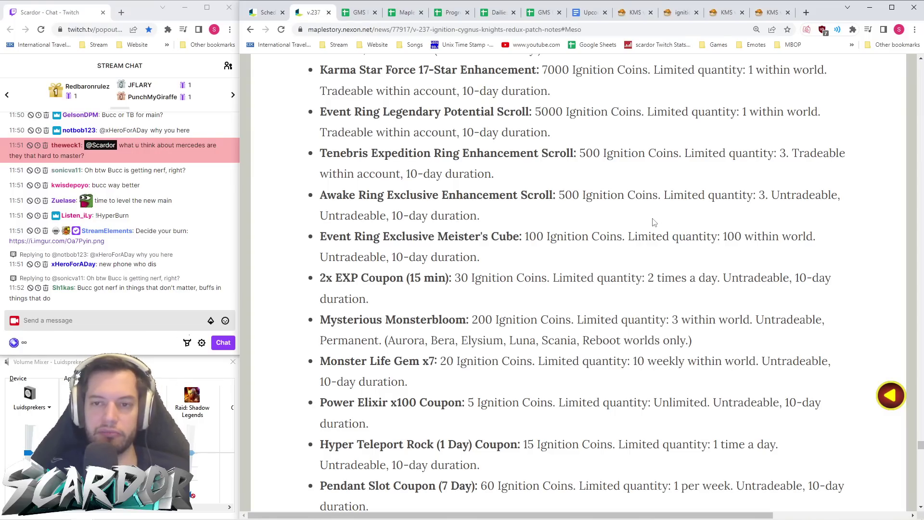
{"action": "scroll", "coordinate": [563, 139], "scroll_direction": "up", "scroll_amount": 1}
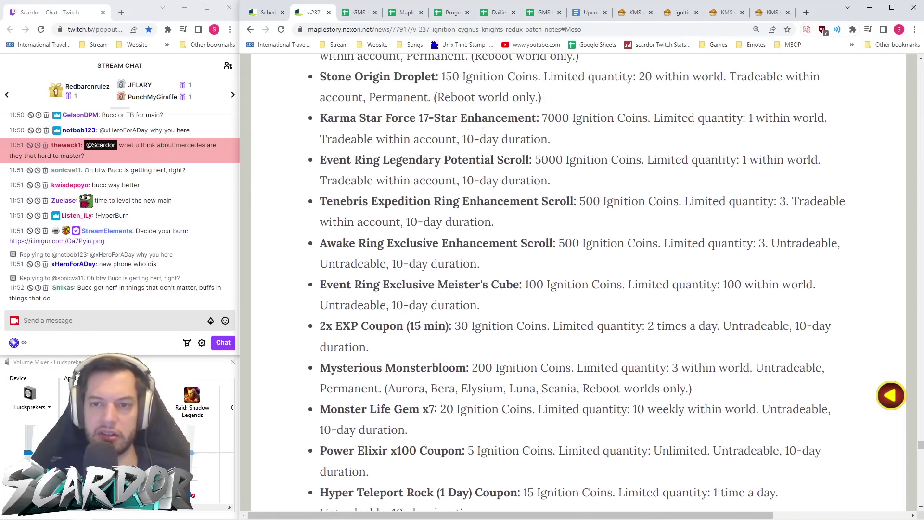
{"action": "scroll", "coordinate": [477, 135], "scroll_direction": "up", "scroll_amount": 1}
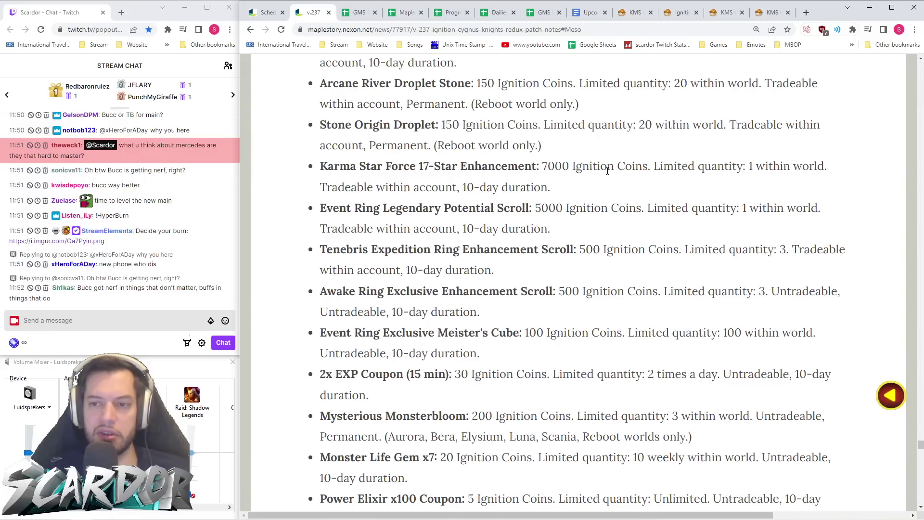
{"action": "left_click_drag", "start_coordinate": [543, 169], "coordinate": [650, 171]}
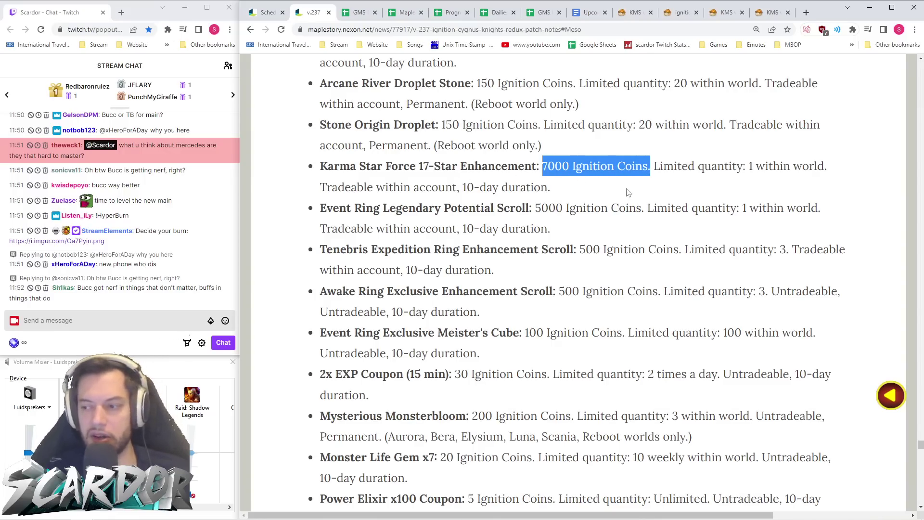
{"action": "left_click", "coordinate": [589, 193]}
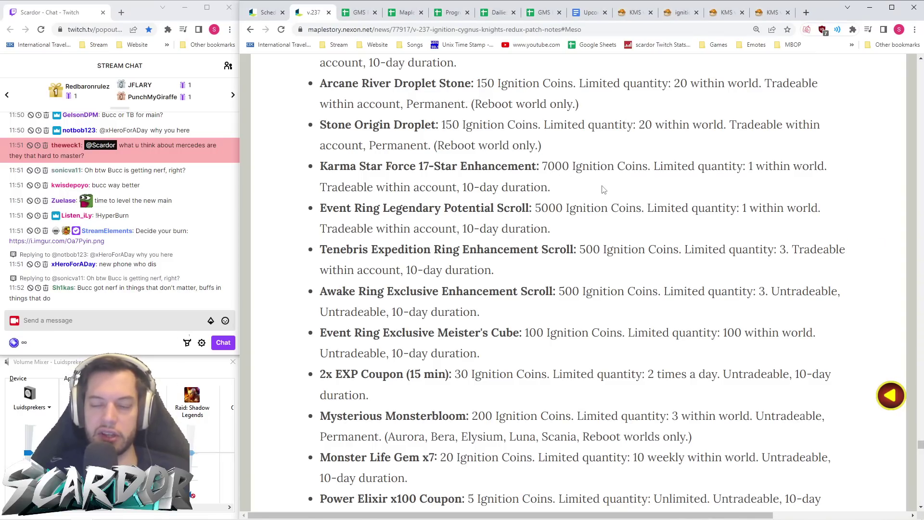
{"action": "left_click_drag", "start_coordinate": [651, 166], "coordinate": [634, 179]}
{"action": "left_click", "coordinate": [545, 167]}
{"action": "left_click_drag", "start_coordinate": [544, 166], "coordinate": [648, 166]}
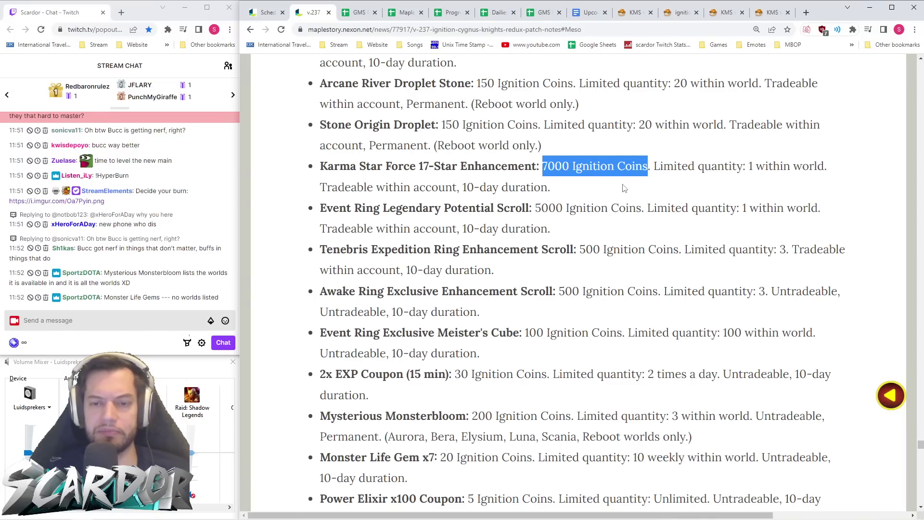
- Highlight the Event Ring Legendary Potential Scroll entry and its 5000-coin price
{"action": "scroll", "coordinate": [614, 193], "scroll_direction": "down", "scroll_amount": 1}
{"action": "left_click_drag", "start_coordinate": [563, 183], "coordinate": [588, 182]}
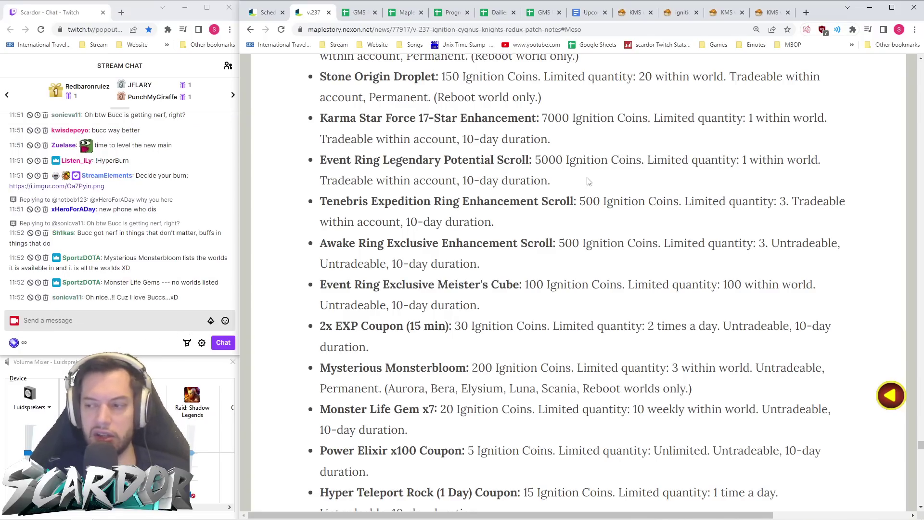
{"action": "left_click_drag", "start_coordinate": [530, 161], "coordinate": [562, 160]}
{"action": "left_click", "coordinate": [583, 172]}
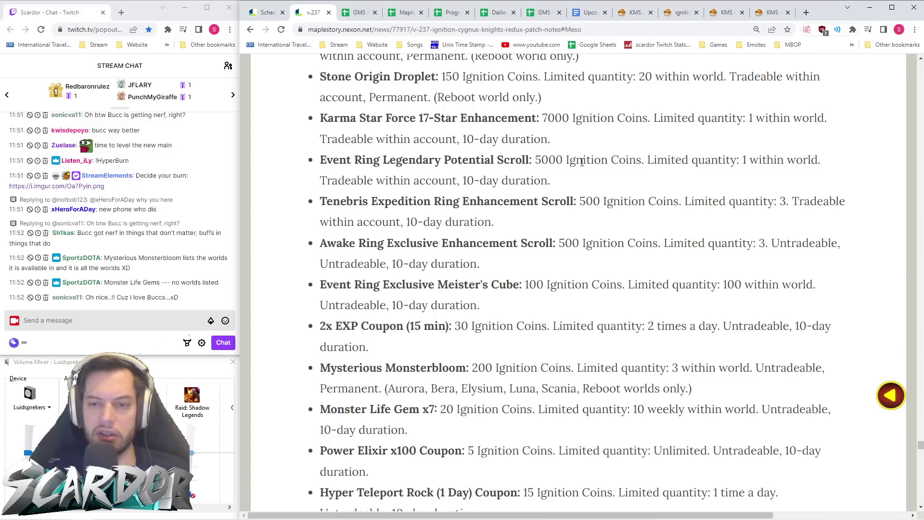
{"action": "scroll", "coordinate": [583, 162], "scroll_direction": "down", "scroll_amount": 3}
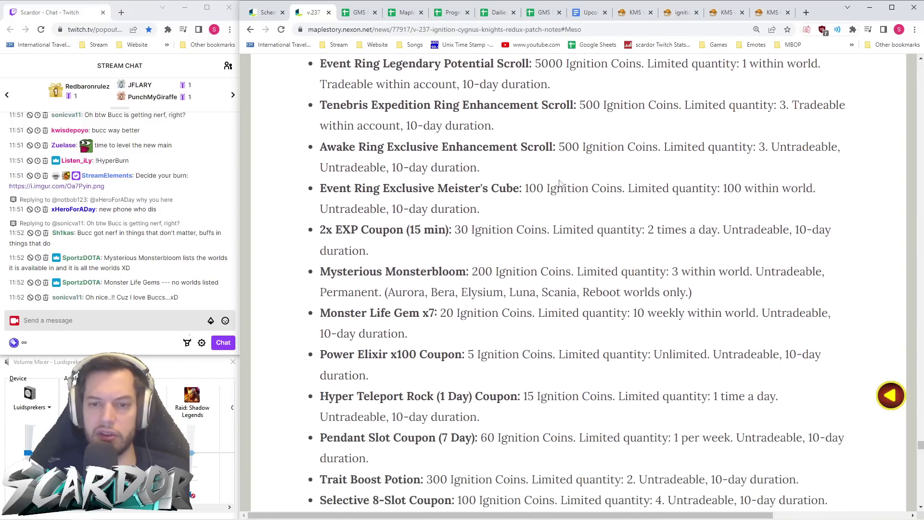
- Highlight the 2x EXP Coupon entry in the Ignition Coin shop list
{"action": "triple_click", "coordinate": [438, 207]}
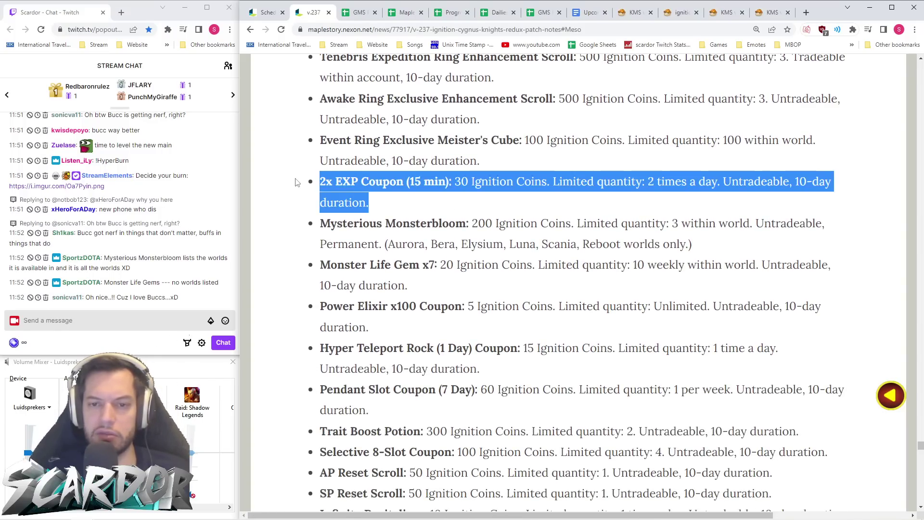
{"action": "left_click", "coordinate": [466, 211]}
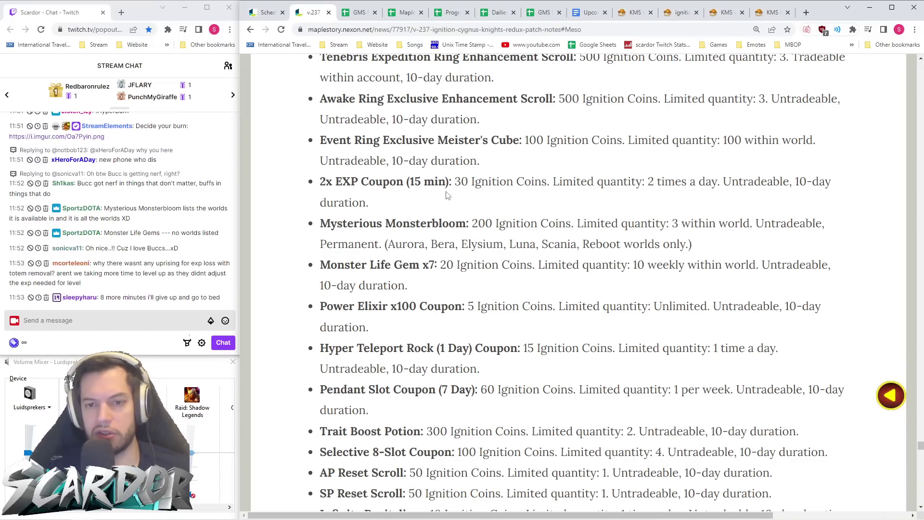
{"action": "left_click_drag", "start_coordinate": [417, 196], "coordinate": [314, 182]}
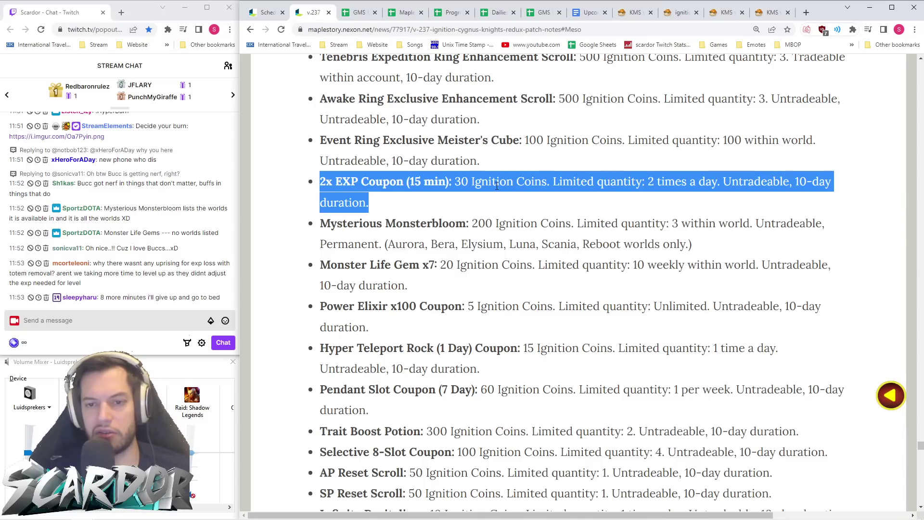
{"action": "left_click", "coordinate": [514, 213]}
- Highlight the Mysterious Monsterbloom entry, then read down past the Legendary Circulator to the Arcane Symbol coupons
{"action": "scroll", "coordinate": [545, 197], "scroll_direction": "down", "scroll_amount": 2}
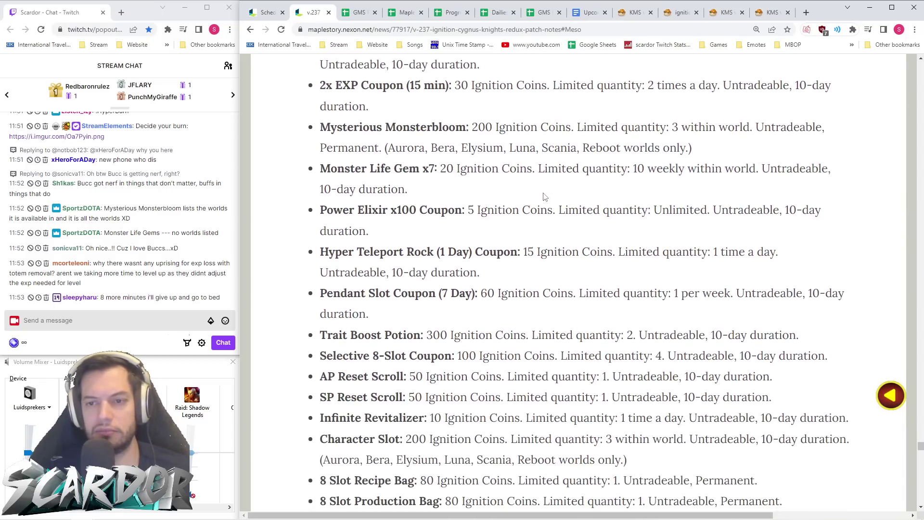
{"action": "left_click_drag", "start_coordinate": [711, 161], "coordinate": [301, 134]}
{"action": "left_click", "coordinate": [472, 188]}
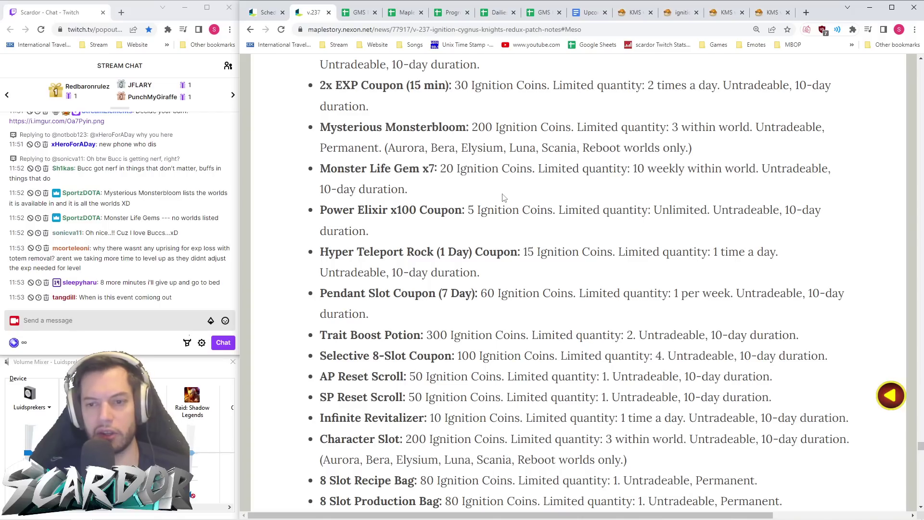
{"action": "scroll", "coordinate": [501, 195], "scroll_direction": "down", "scroll_amount": 1}
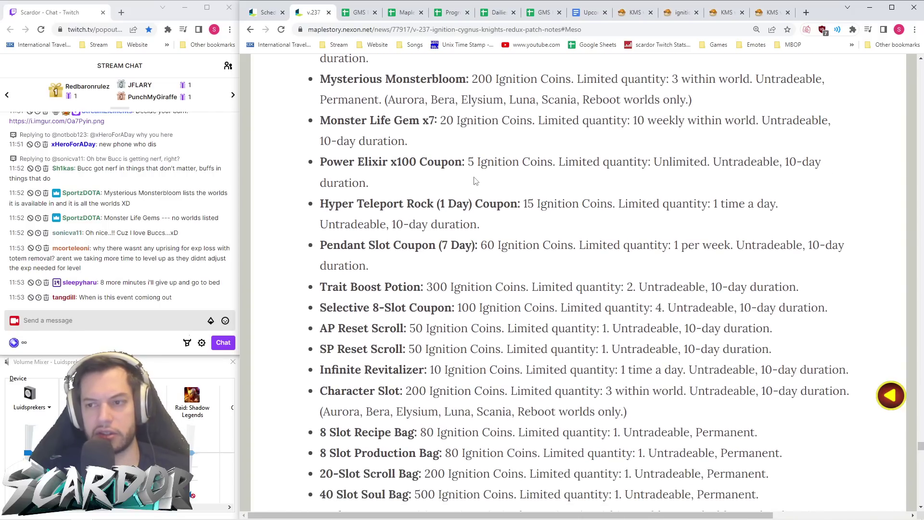
{"action": "scroll", "coordinate": [476, 179], "scroll_direction": "down", "scroll_amount": 1}
{"action": "scroll", "coordinate": [524, 162], "scroll_direction": "down", "scroll_amount": 1}
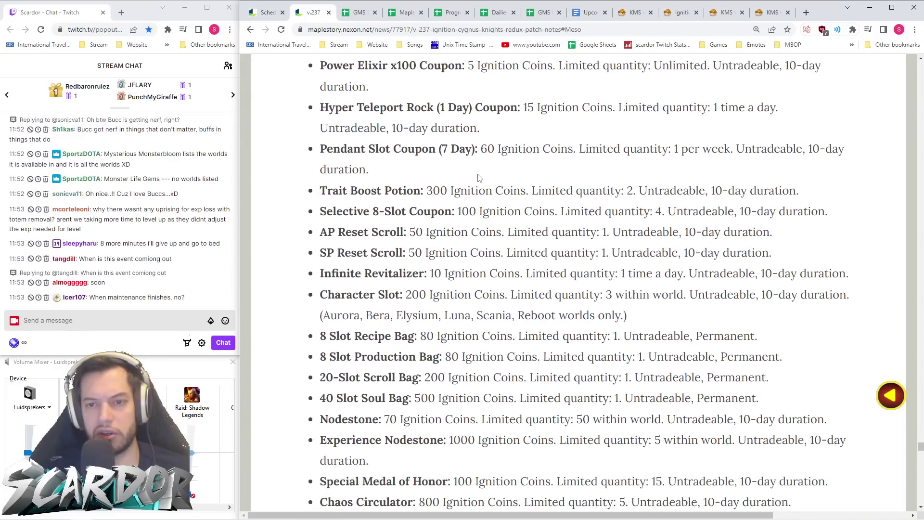
{"action": "scroll", "coordinate": [478, 178], "scroll_direction": "down", "scroll_amount": 1}
{"action": "scroll", "coordinate": [477, 176], "scroll_direction": "down", "scroll_amount": 1}
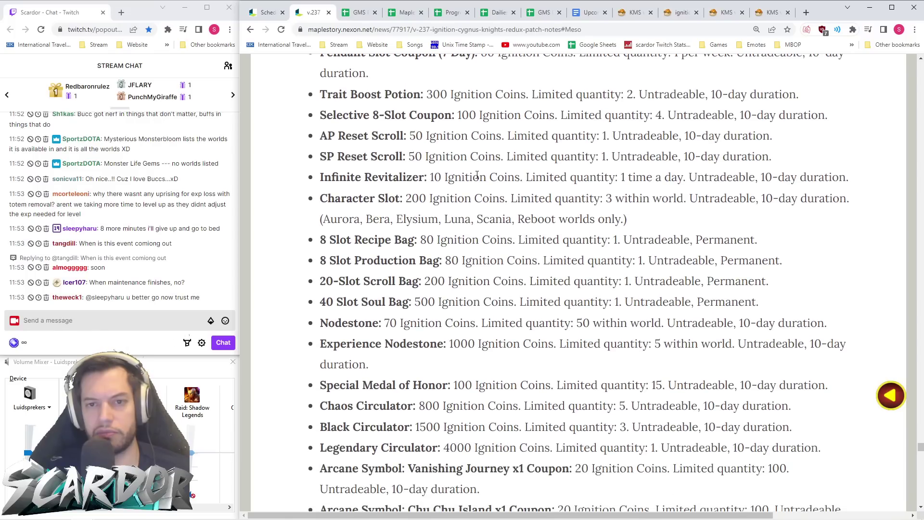
{"action": "scroll", "coordinate": [477, 175], "scroll_direction": "down", "scroll_amount": 2}
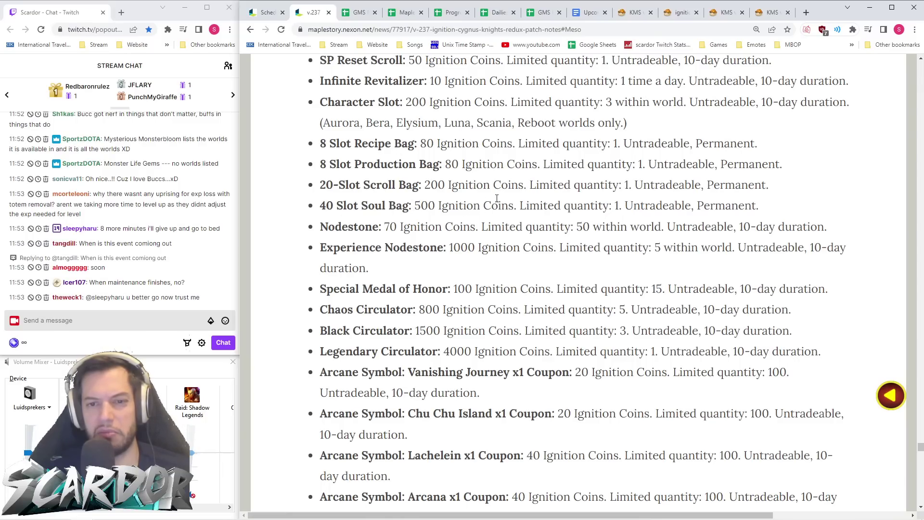
{"action": "left_click_drag", "start_coordinate": [773, 207], "coordinate": [255, 150]}
{"action": "left_click", "coordinate": [465, 228]}
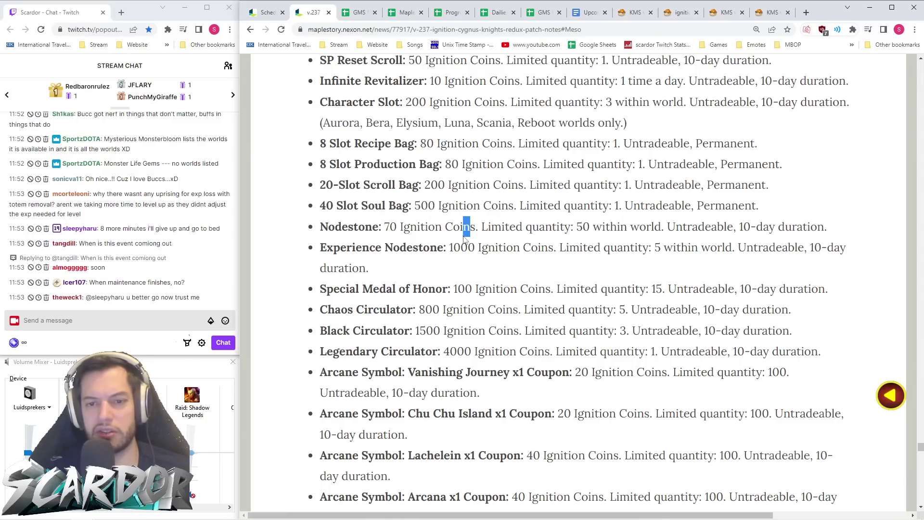
{"action": "scroll", "coordinate": [365, 226], "scroll_direction": "down", "scroll_amount": 1}
{"action": "scroll", "coordinate": [365, 226], "scroll_direction": "down", "scroll_amount": 1}
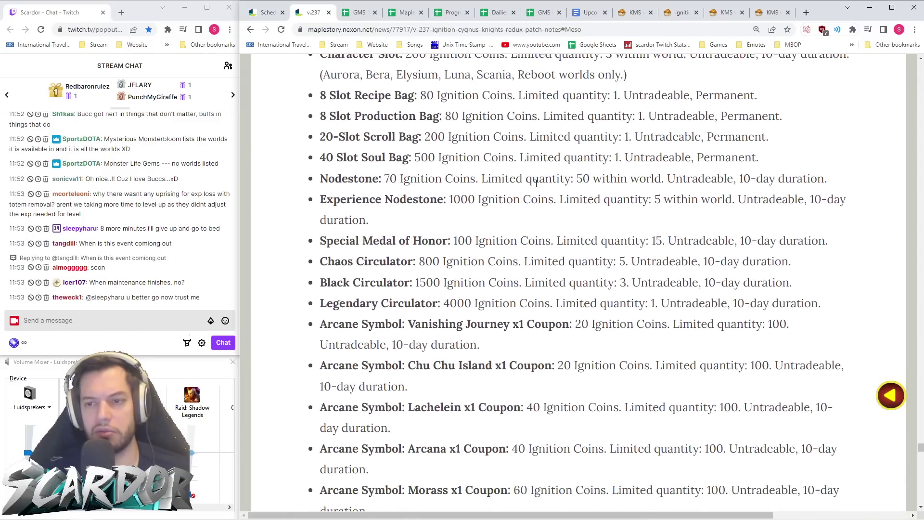
{"action": "left_click_drag", "start_coordinate": [597, 178], "coordinate": [561, 179]}
{"action": "left_click", "coordinate": [561, 179]}
{"action": "left_click_drag", "start_coordinate": [384, 179], "coordinate": [421, 175]}
{"action": "left_click", "coordinate": [421, 176]}
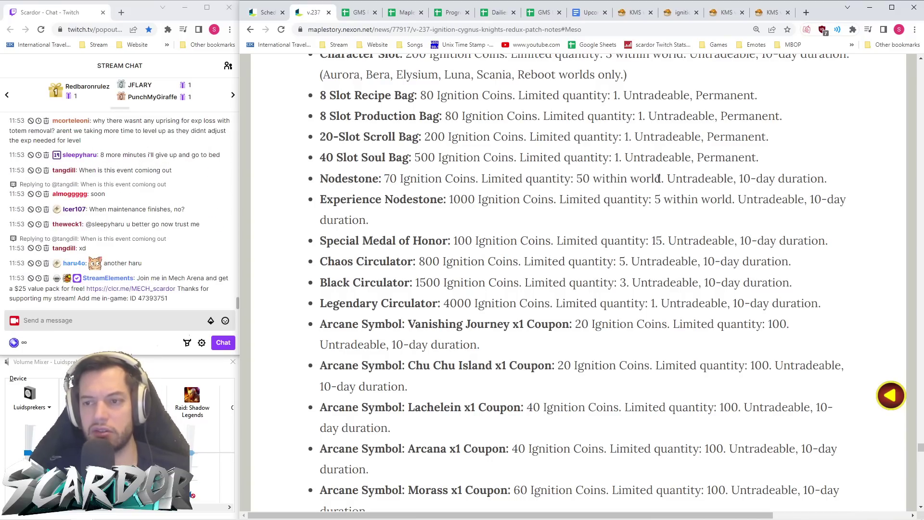
{"action": "left_click_drag", "start_coordinate": [668, 178], "coordinate": [313, 180]}
{"action": "left_click", "coordinate": [480, 199]}
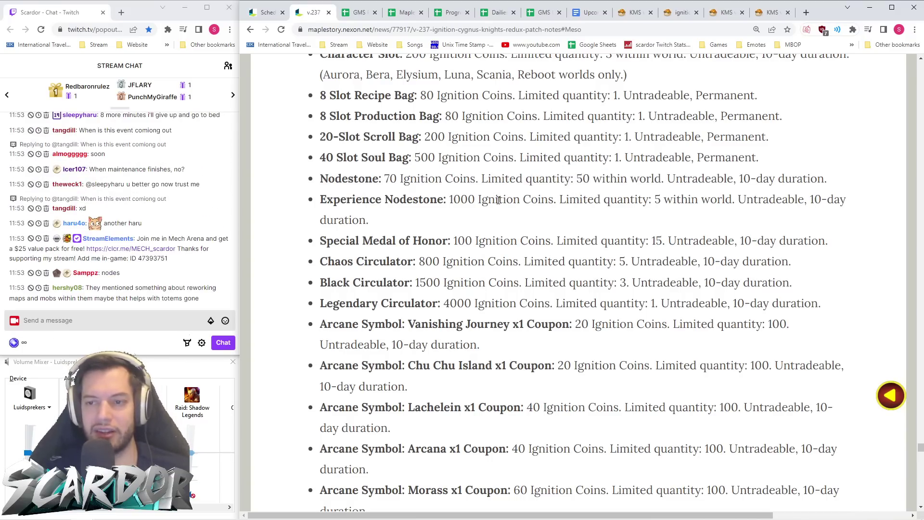
{"action": "mouse_move", "coordinate": [668, 178]}
{"action": "left_mouse_down"}
{"action": "mouse_move", "coordinate": [314, 179]}
{"action": "mouse_move", "coordinate": [675, 178]}
{"action": "mouse_move", "coordinate": [657, 178]}
{"action": "mouse_move", "coordinate": [668, 186]}
{"action": "left_mouse_up"}
{"action": "left_click", "coordinate": [665, 188]}
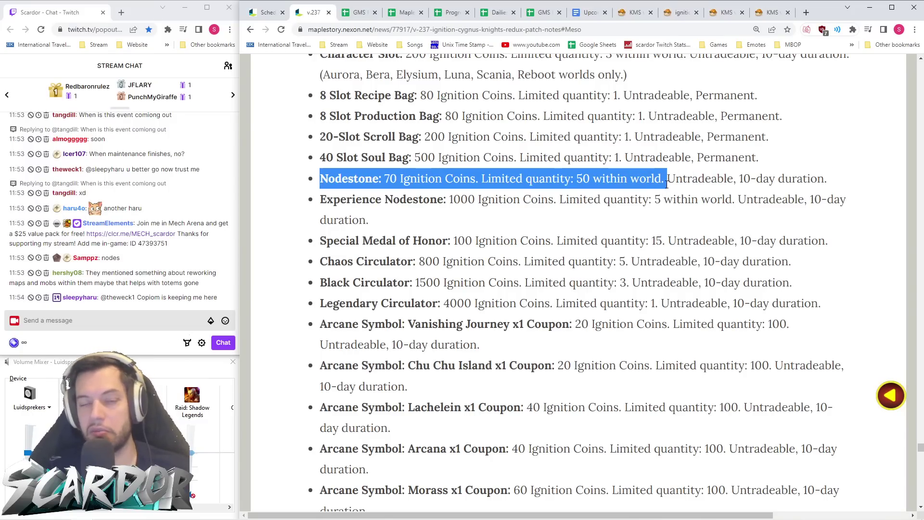
{"action": "scroll", "coordinate": [594, 180], "scroll_direction": "down", "scroll_amount": 2}
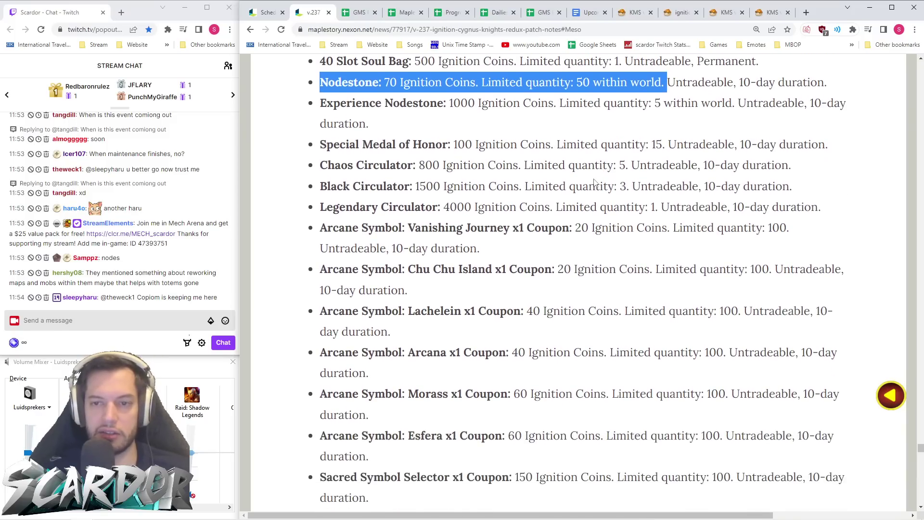
{"action": "scroll", "coordinate": [594, 181], "scroll_direction": "up", "scroll_amount": 1}
{"action": "left_click_drag", "start_coordinate": [456, 175], "coordinate": [297, 161]}
{"action": "left_click_drag", "start_coordinate": [419, 166], "coordinate": [311, 163]}
{"action": "left_click_drag", "start_coordinate": [448, 171], "coordinate": [292, 162]}
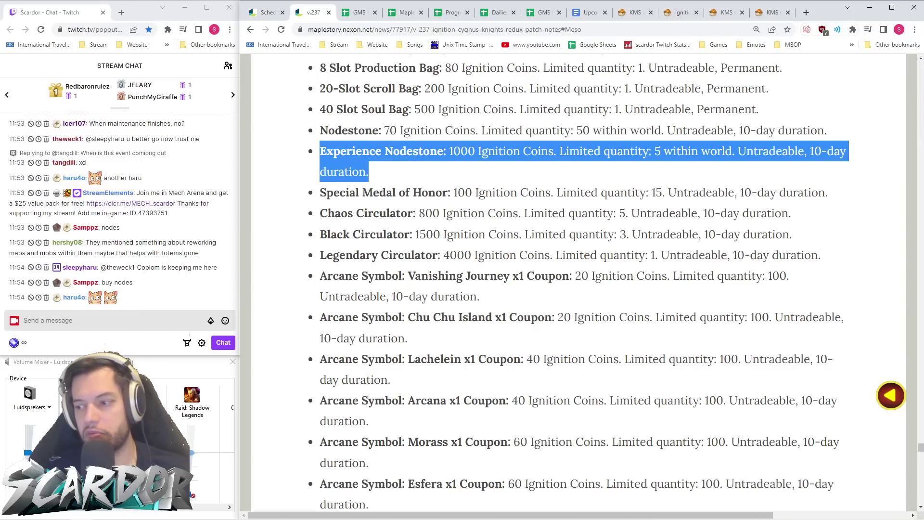
{"action": "key", "text": "alt+Tab"}
{"action": "left_click", "coordinate": [502, 174]}
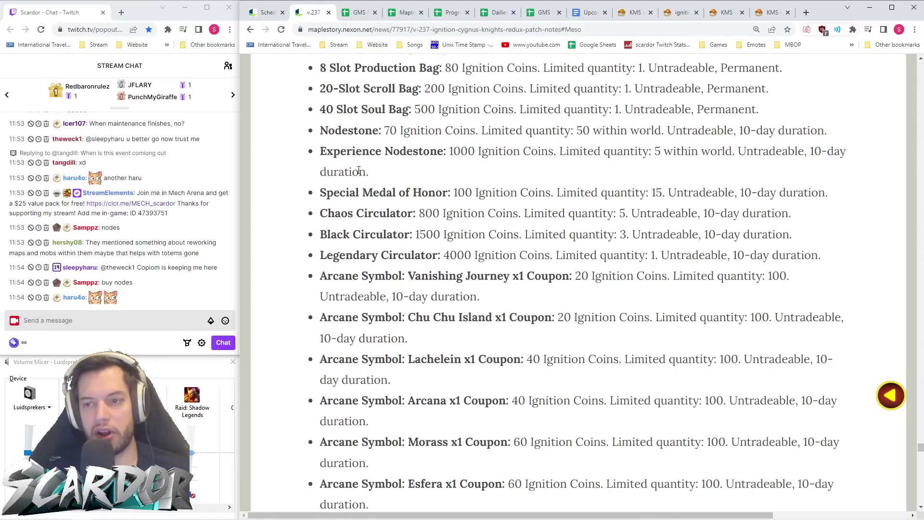
{"action": "left_click_drag", "start_coordinate": [369, 173], "coordinate": [295, 157]}
{"action": "left_click", "coordinate": [453, 172]}
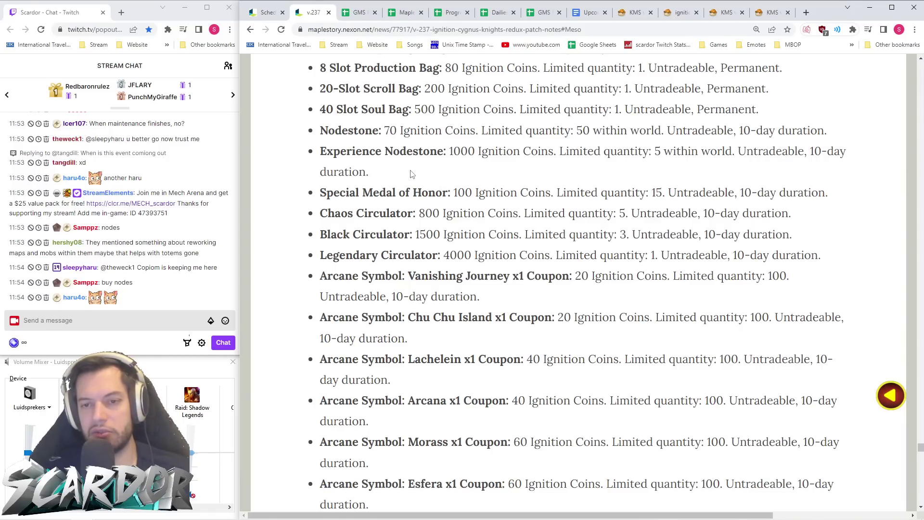
{"action": "left_click_drag", "start_coordinate": [369, 173], "coordinate": [291, 152]}
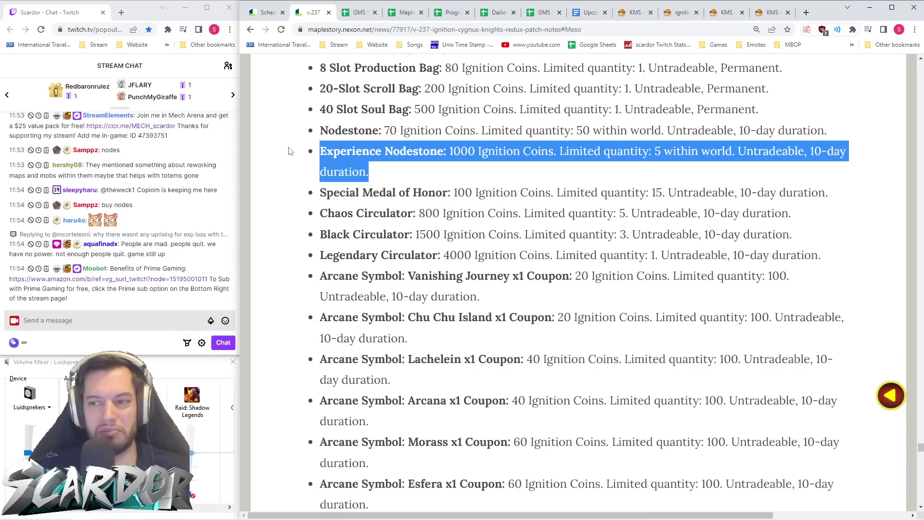
{"action": "scroll", "coordinate": [382, 229], "scroll_direction": "up", "scroll_amount": 5}
{"action": "scroll", "coordinate": [382, 228], "scroll_direction": "down", "scroll_amount": 5}
{"action": "scroll", "coordinate": [408, 282], "scroll_direction": "up", "scroll_amount": 2}
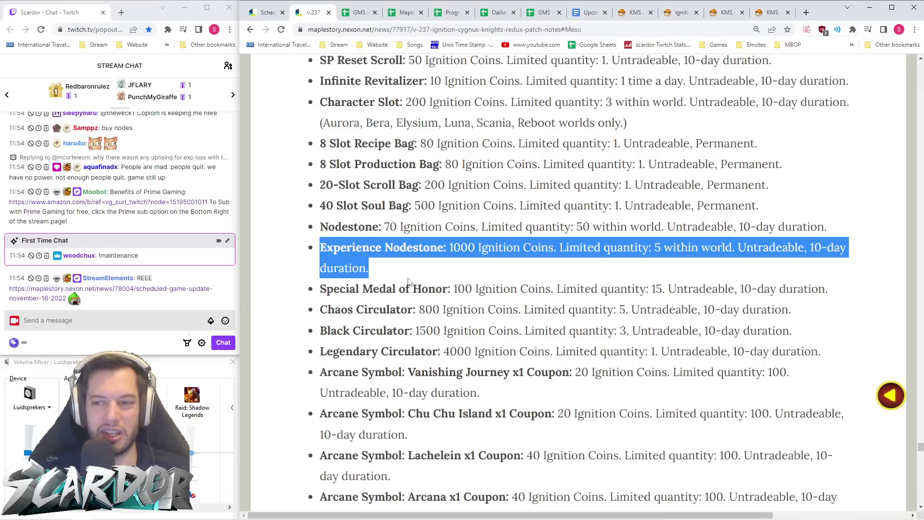
{"action": "scroll", "coordinate": [408, 281], "scroll_direction": "down", "scroll_amount": 2}
{"action": "left_click", "coordinate": [448, 149]}
{"action": "left_click_drag", "start_coordinate": [448, 149], "coordinate": [480, 150]}
{"action": "left_click", "coordinate": [475, 183]}
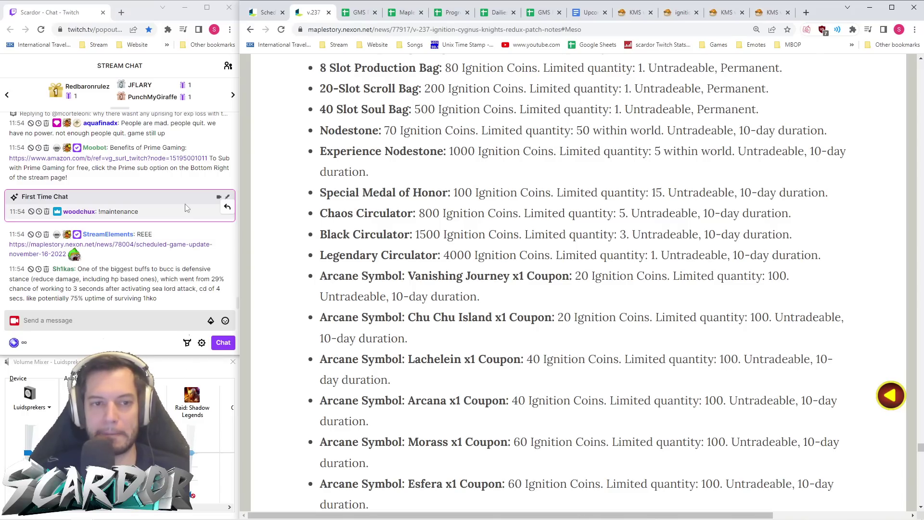
{"action": "scroll", "coordinate": [188, 216], "scroll_direction": "up", "scroll_amount": 1}
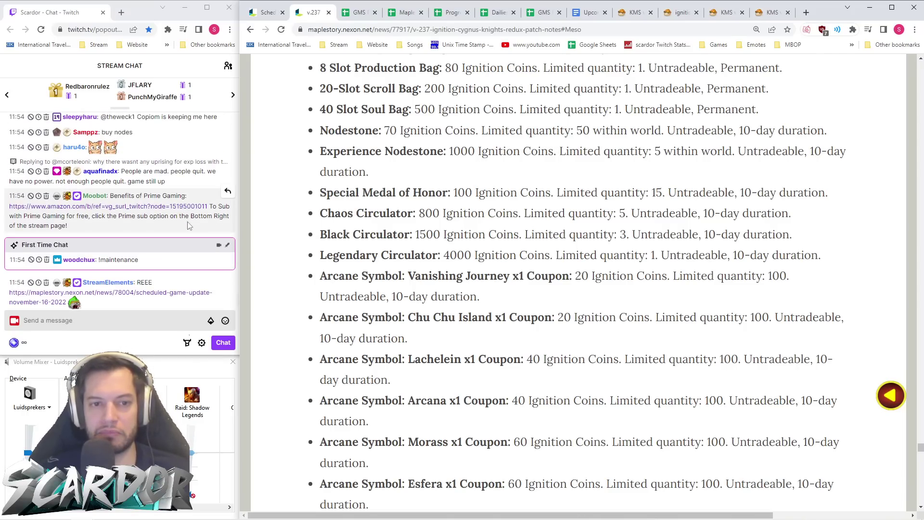
{"action": "scroll", "coordinate": [182, 223], "scroll_direction": "up", "scroll_amount": 1}
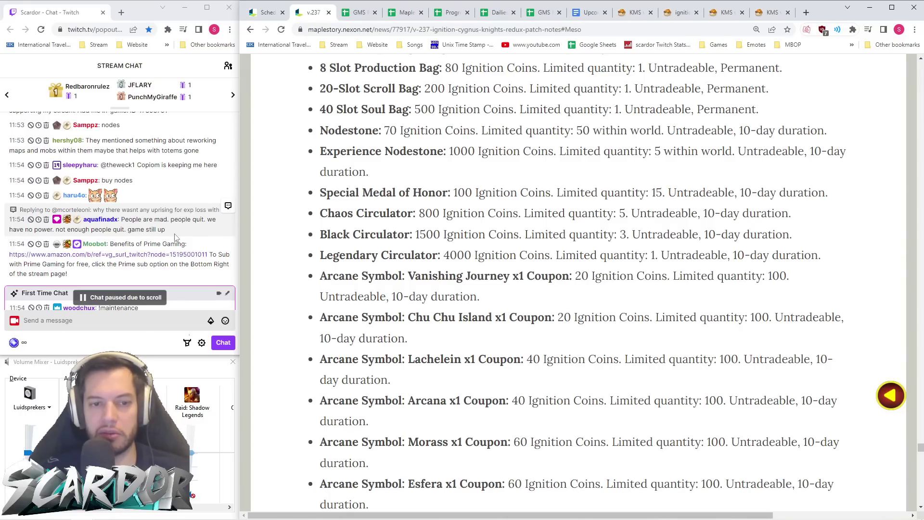
{"action": "scroll", "coordinate": [178, 238], "scroll_direction": "up", "scroll_amount": 1}
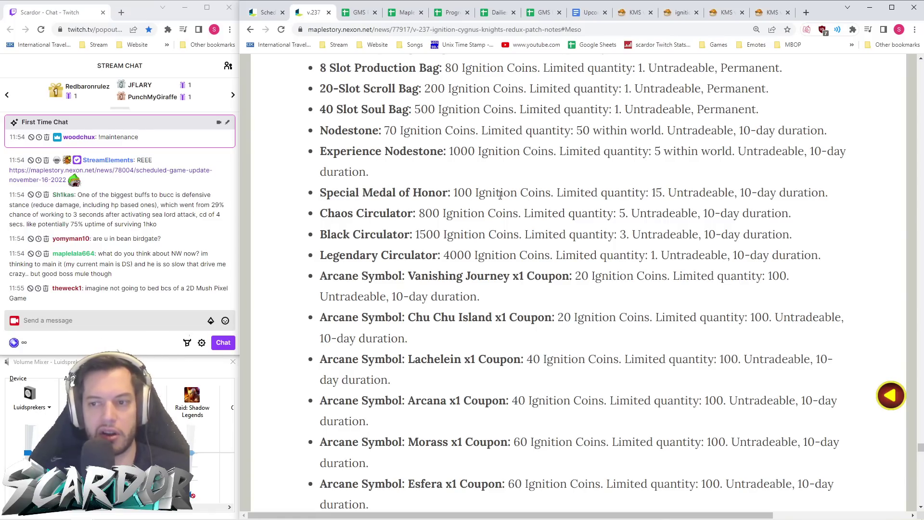
{"action": "mouse_move", "coordinate": [825, 194]}
{"action": "left_mouse_down"}
{"action": "mouse_move", "coordinate": [295, 195]}
{"action": "mouse_move", "coordinate": [835, 192]}
{"action": "left_mouse_up"}
{"action": "left_click", "coordinate": [295, 195]}
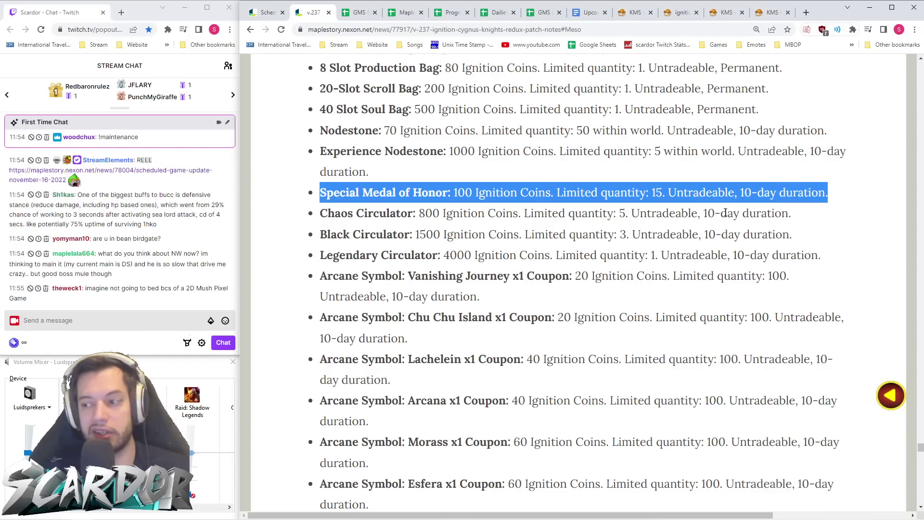
{"action": "left_click", "coordinate": [478, 236]}
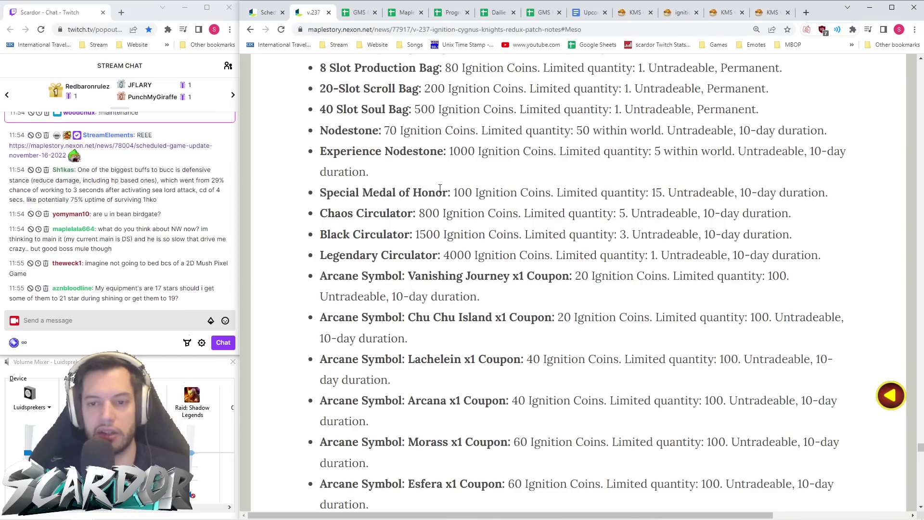
{"action": "scroll", "coordinate": [439, 189], "scroll_direction": "down", "scroll_amount": 1}
{"action": "left_click_drag", "start_coordinate": [318, 166], "coordinate": [783, 165]}
{"action": "left_click_drag", "start_coordinate": [485, 166], "coordinate": [289, 199]}
{"action": "left_click", "coordinate": [806, 192]}
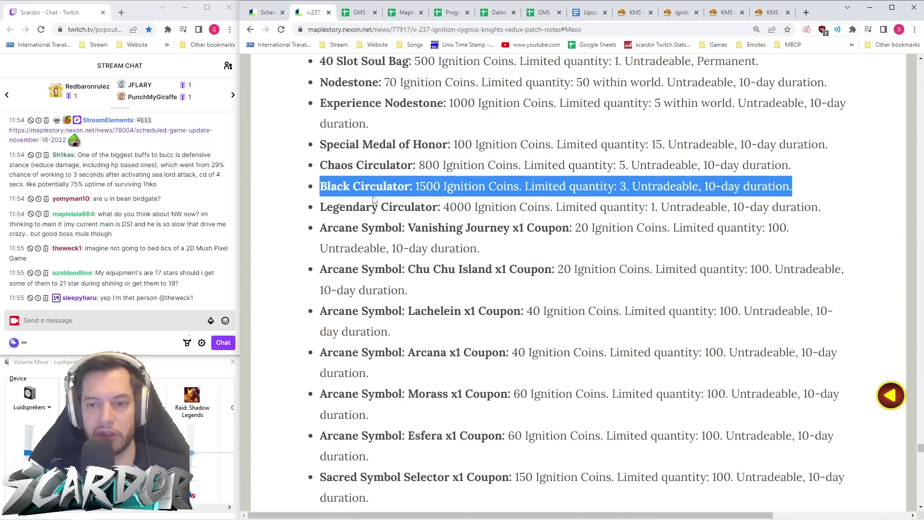
{"action": "left_click", "coordinate": [419, 202]}
- Highlight the Legendary Circulator entry and read further down the coin shop list
{"action": "left_click_drag", "start_coordinate": [821, 207], "coordinate": [310, 213]}
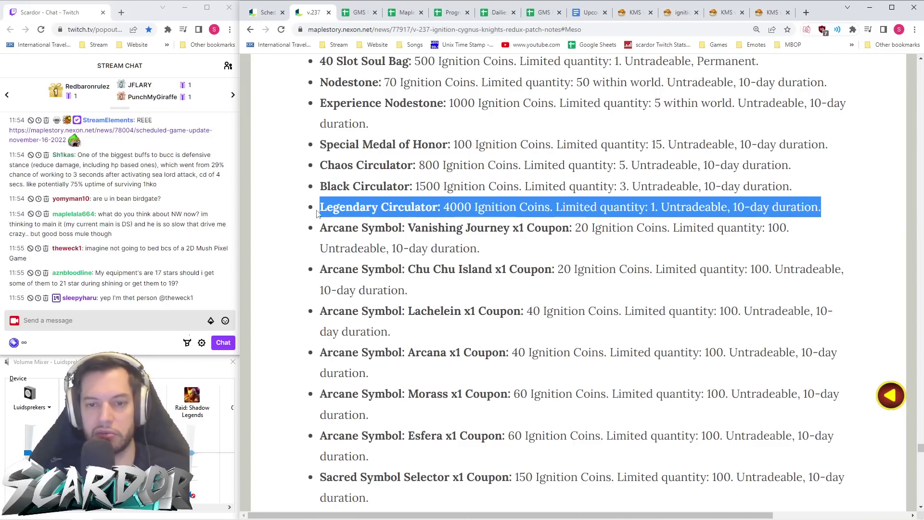
{"action": "left_click", "coordinate": [423, 208]}
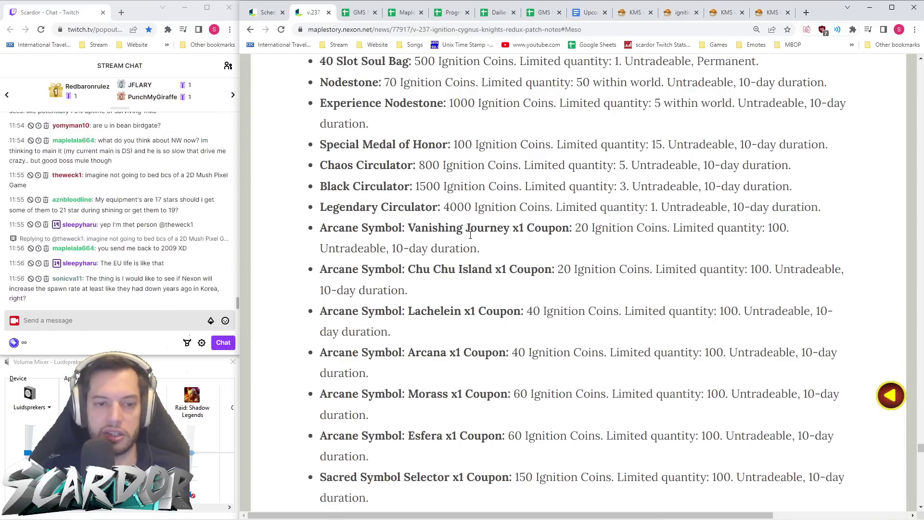
{"action": "scroll", "coordinate": [527, 243], "scroll_direction": "down", "scroll_amount": 1}
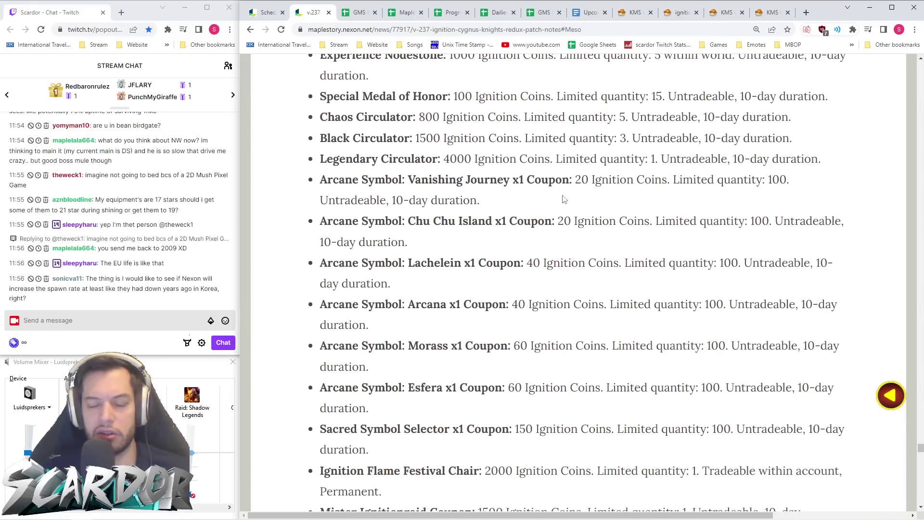
{"action": "scroll", "coordinate": [597, 198], "scroll_direction": "down", "scroll_amount": 3}
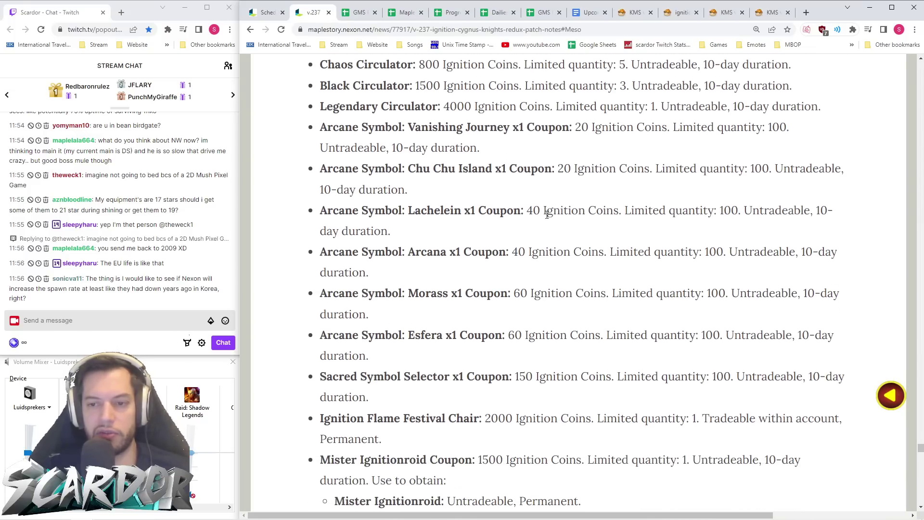
{"action": "scroll", "coordinate": [479, 232], "scroll_direction": "down", "scroll_amount": 1}
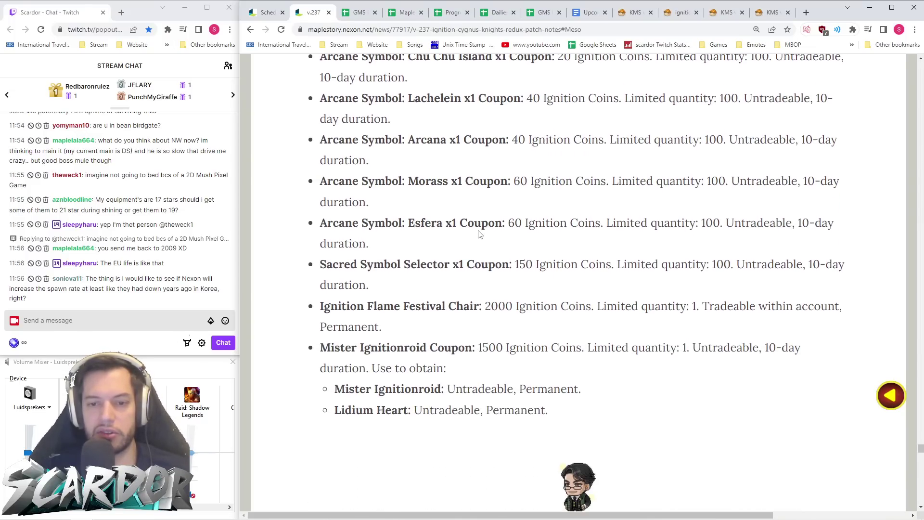
- Highlight the Sacred Symbol Selector's quantity of 100, price of 150 and coupon line
{"action": "left_click_drag", "start_coordinate": [509, 236], "coordinate": [538, 236]}
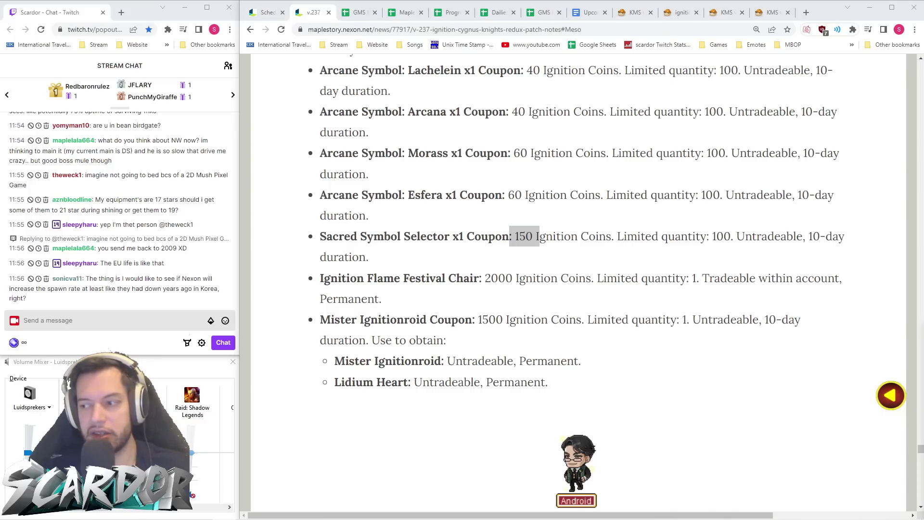
{"action": "left_click", "coordinate": [541, 263]}
{"action": "double_click", "coordinate": [722, 235]}
{"action": "left_click", "coordinate": [723, 263]}
{"action": "left_click_drag", "start_coordinate": [503, 236], "coordinate": [546, 235]}
{"action": "left_click", "coordinate": [544, 264]}
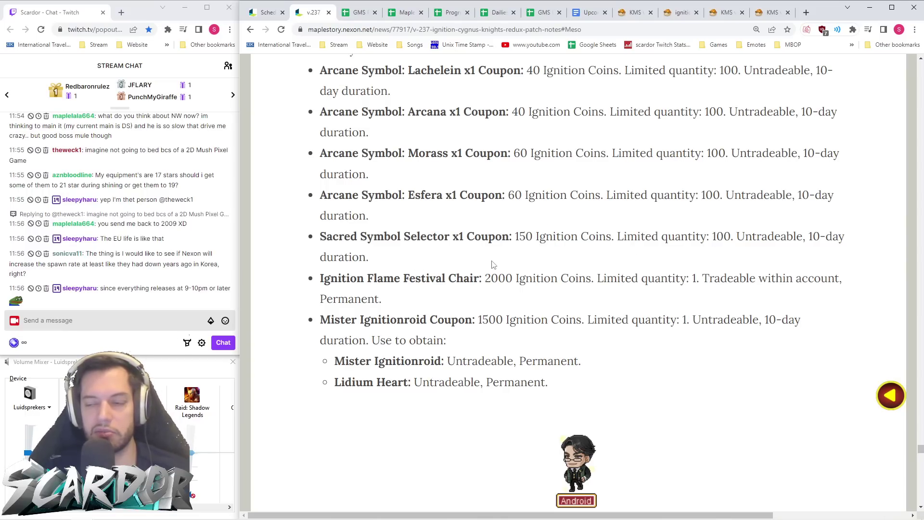
{"action": "left_click_drag", "start_coordinate": [395, 265], "coordinate": [304, 251]}
{"action": "left_click", "coordinate": [432, 270]}
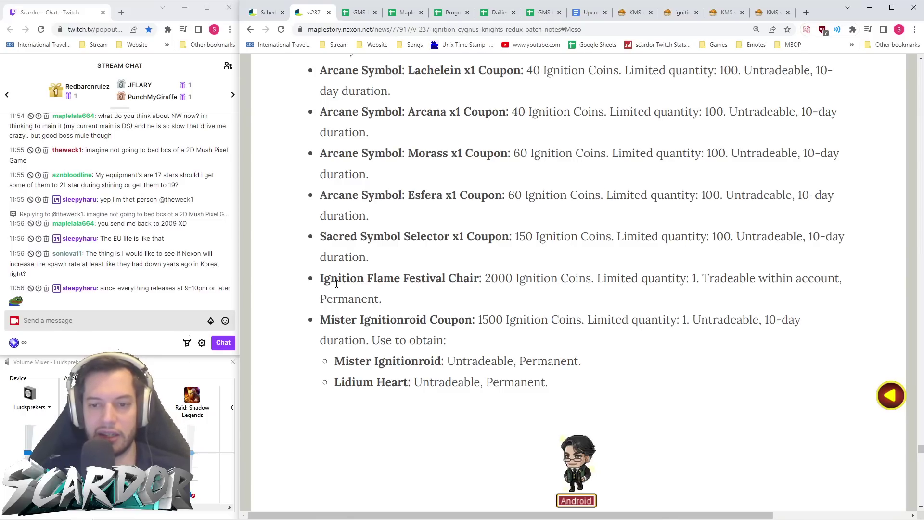
- Switch to the KMS Orange Mushroom post and scroll to the Ignition Coin Shop image grid
{"action": "scroll", "coordinate": [429, 281], "scroll_direction": "down", "scroll_amount": 7}
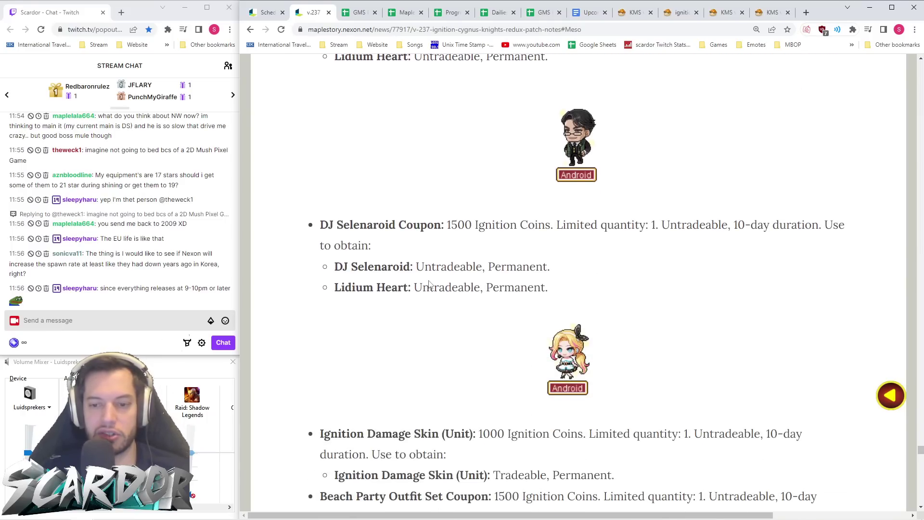
{"action": "scroll", "coordinate": [430, 281], "scroll_direction": "up", "scroll_amount": 7}
{"action": "left_click", "coordinate": [635, 12]}
{"action": "scroll", "coordinate": [583, 243], "scroll_direction": "down", "scroll_amount": 10}
{"action": "scroll", "coordinate": [582, 244], "scroll_direction": "down", "scroll_amount": 12}
{"action": "scroll", "coordinate": [582, 243], "scroll_direction": "up", "scroll_amount": 5}
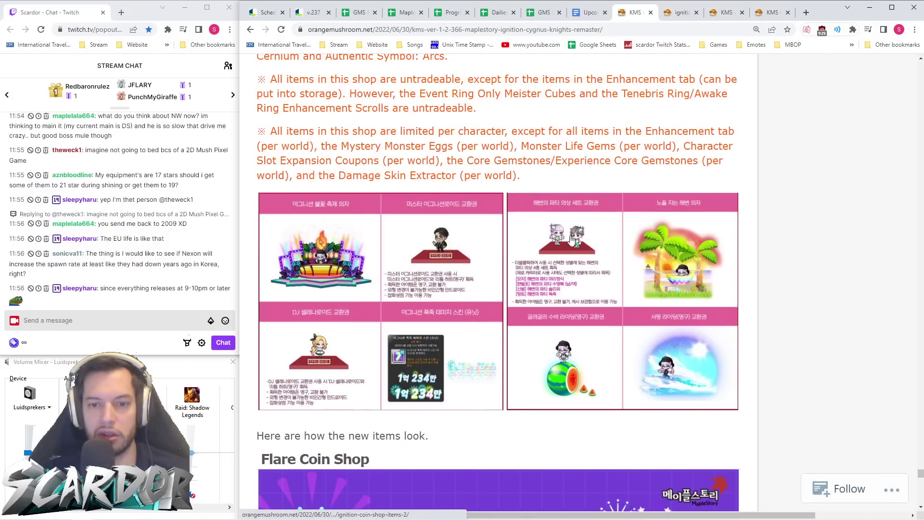
- Enlarge the KMS Ignition Coin Shop Items (1) image and compare it with the v.237 list
{"action": "left_click", "coordinate": [309, 256]}
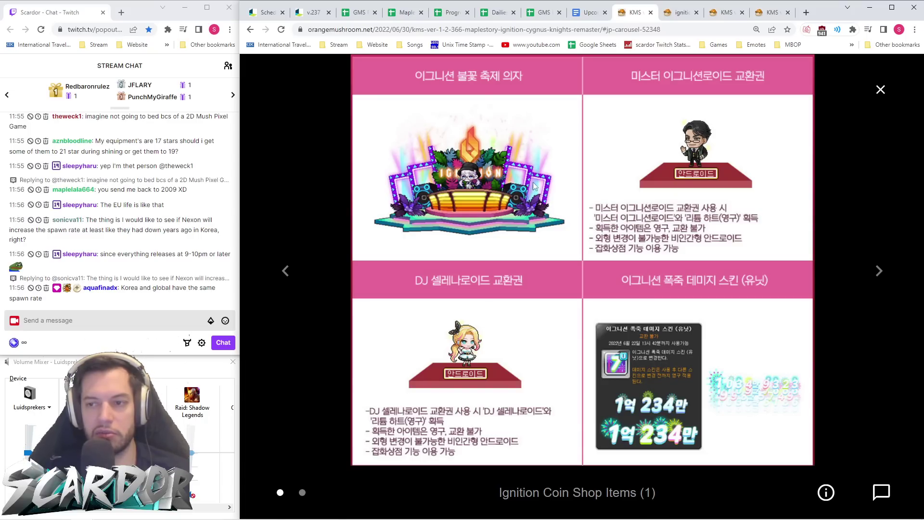
{"action": "left_click", "coordinate": [309, 14]}
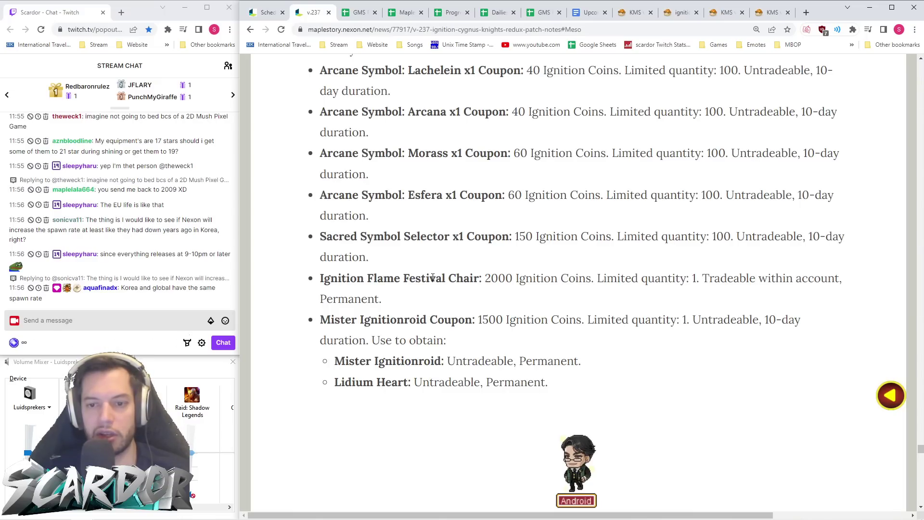
{"action": "scroll", "coordinate": [438, 274], "scroll_direction": "down", "scroll_amount": 2}
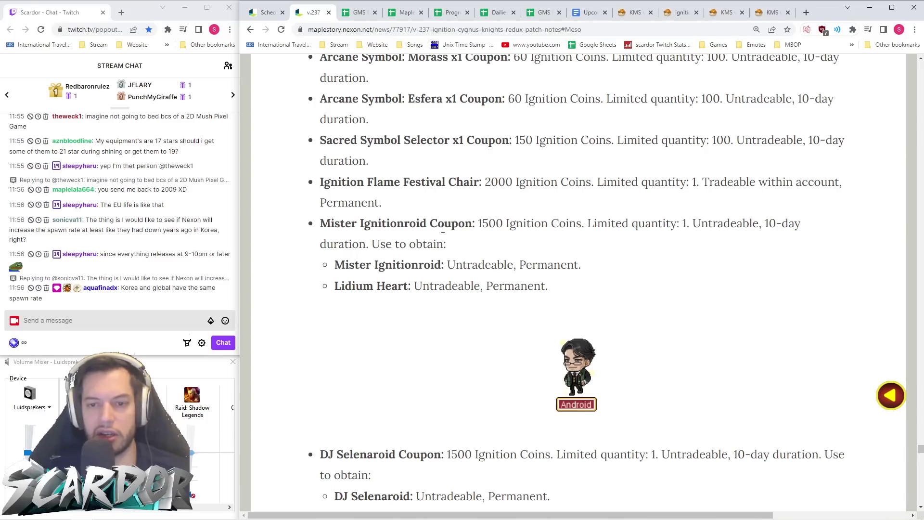
{"action": "left_click", "coordinate": [631, 13]}
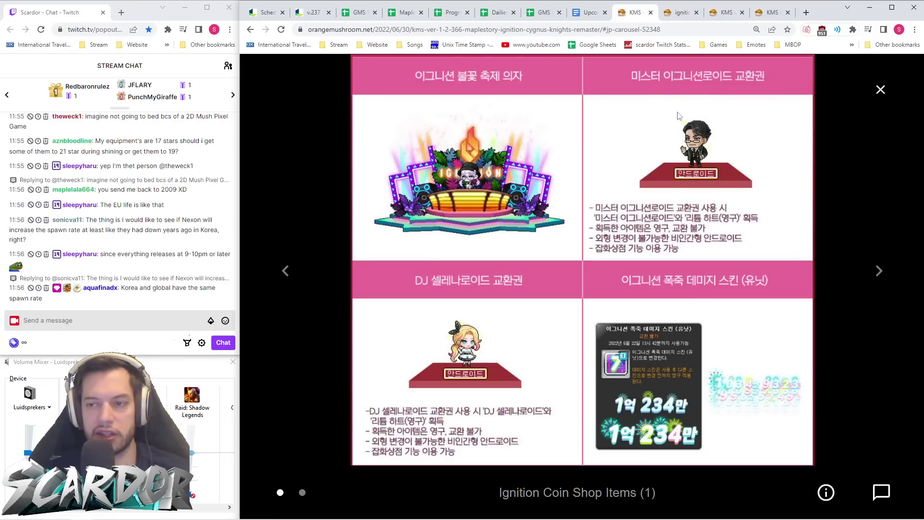
{"action": "left_click", "coordinate": [323, 16]}
{"action": "scroll", "coordinate": [507, 252], "scroll_direction": "down", "scroll_amount": 2}
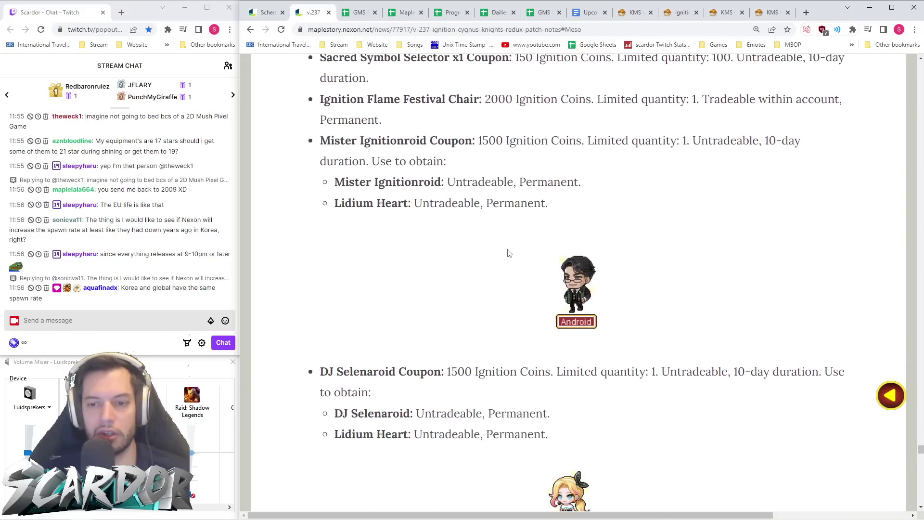
{"action": "scroll", "coordinate": [508, 252], "scroll_direction": "down", "scroll_amount": 2}
- Highlight the Lidium Heart line and read further down the v.237 coin shop entries
{"action": "left_click_drag", "start_coordinate": [599, 145], "coordinate": [332, 142]}
{"action": "left_click", "coordinate": [439, 184]}
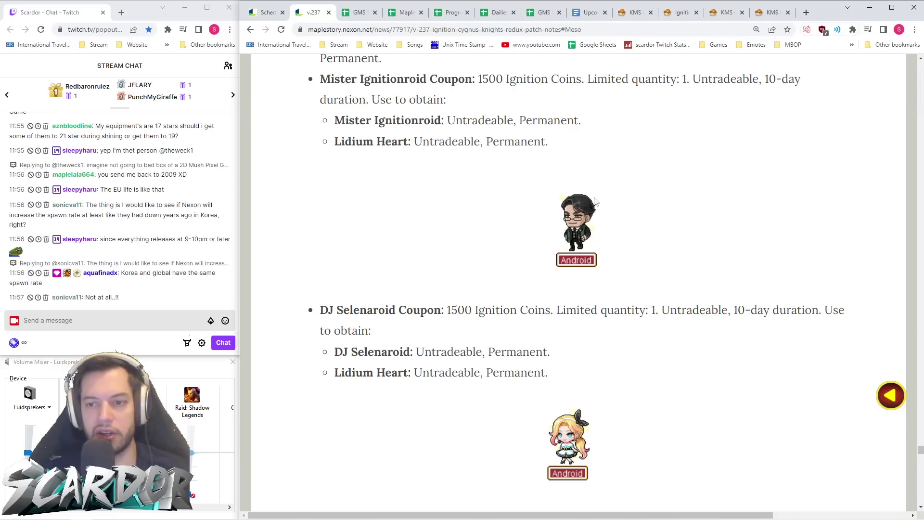
{"action": "scroll", "coordinate": [535, 192], "scroll_direction": "down", "scroll_amount": 3}
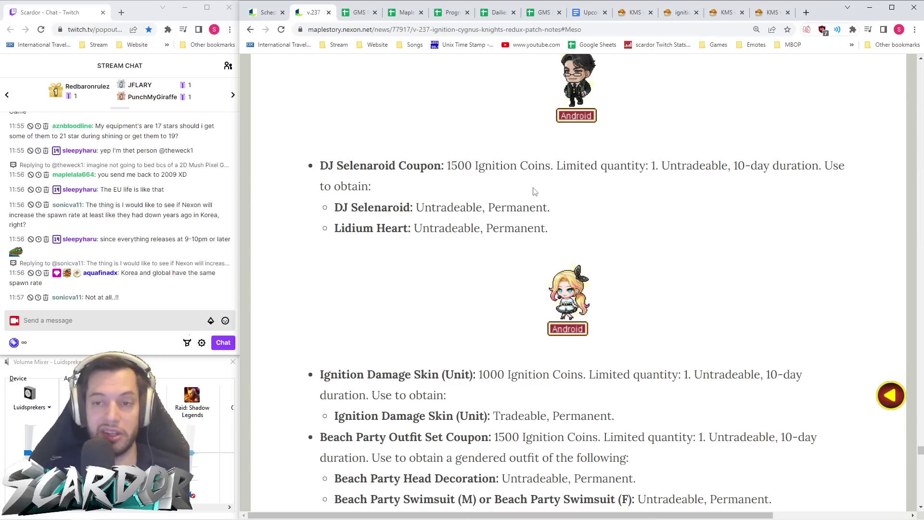
{"action": "scroll", "coordinate": [536, 191], "scroll_direction": "down", "scroll_amount": 2}
{"action": "scroll", "coordinate": [523, 200], "scroll_direction": "down", "scroll_amount": 1}
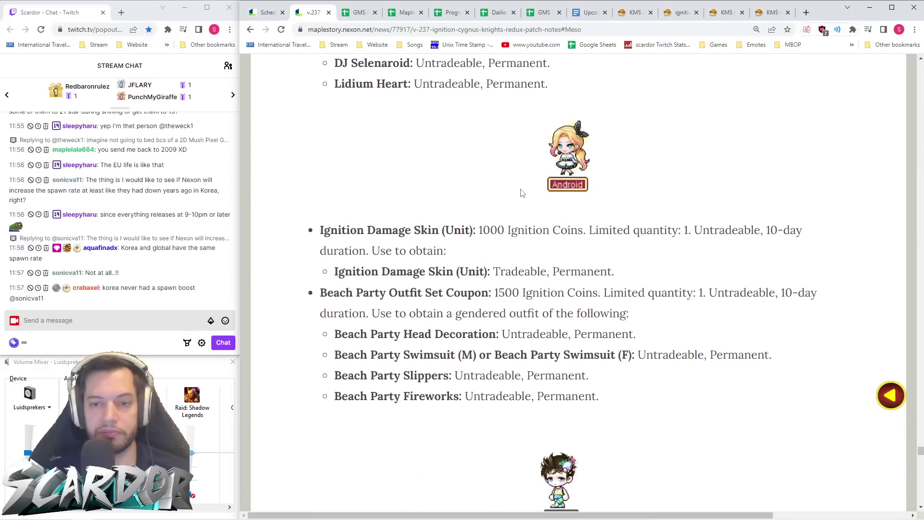
{"action": "scroll", "coordinate": [523, 193], "scroll_direction": "down", "scroll_amount": 1}
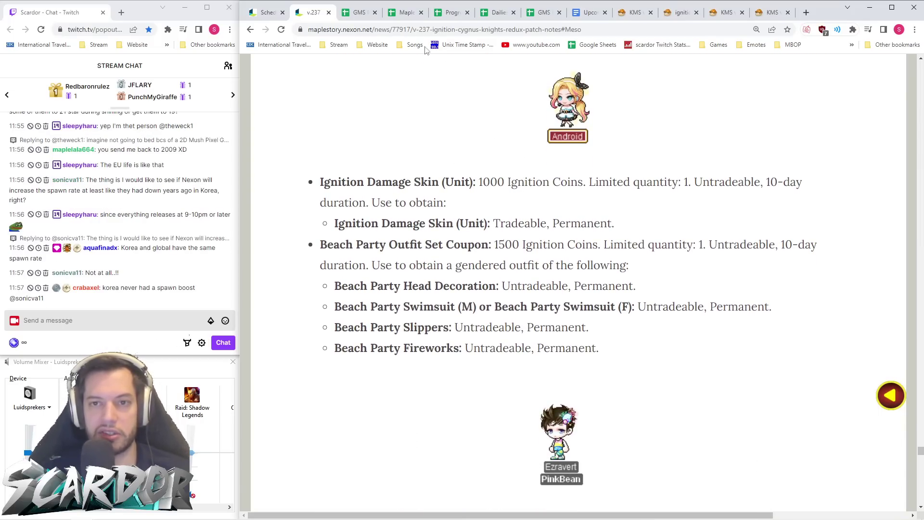
- Compare the enlarged KMS coin shop image against the v.237 entries again
{"action": "left_click", "coordinate": [631, 13]}
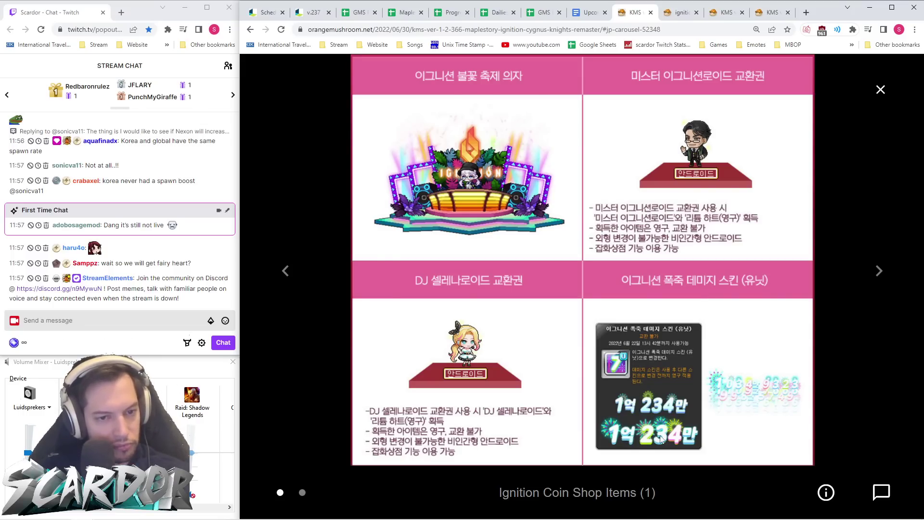
{"action": "left_click", "coordinate": [311, 13]}
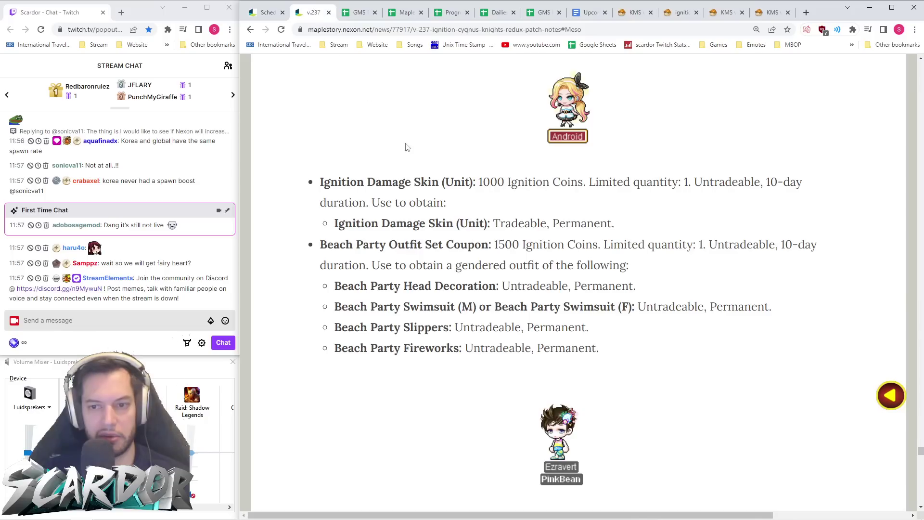
{"action": "scroll", "coordinate": [575, 251], "scroll_direction": "down", "scroll_amount": 2}
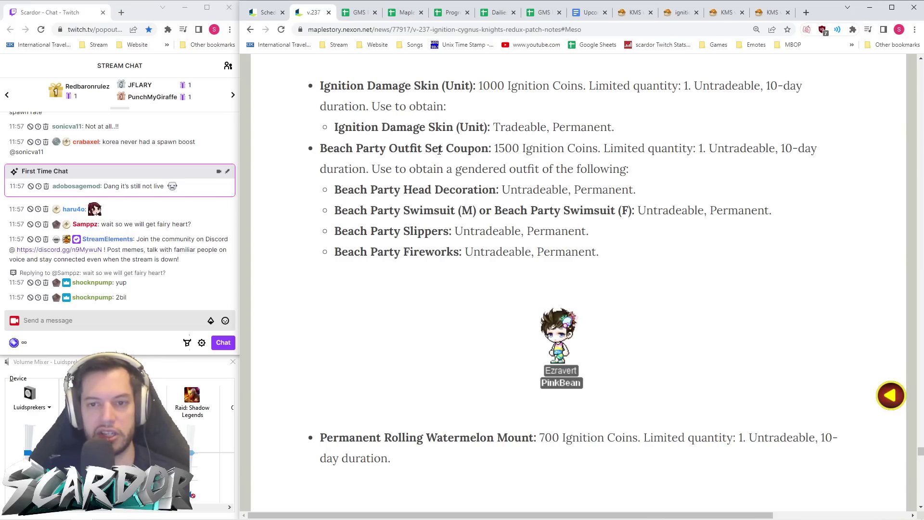
{"action": "left_click", "coordinate": [630, 14]}
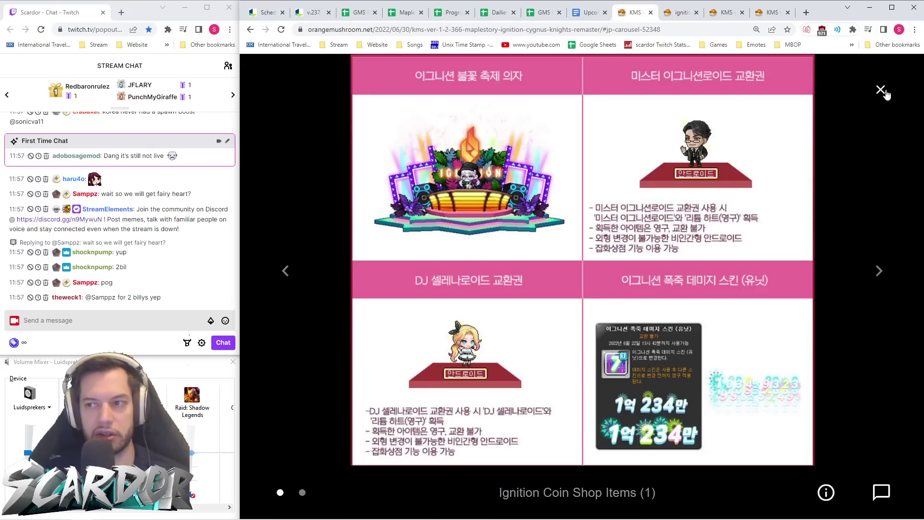
- Show the KMS Ignition Coin Shop Items (2) image and compare it with the v.237 list
{"action": "left_click", "coordinate": [879, 273]}
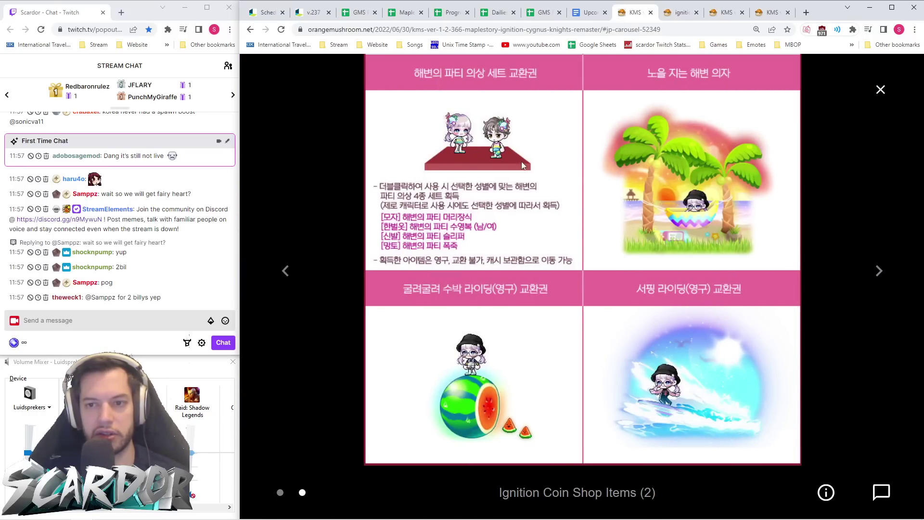
{"action": "left_click", "coordinate": [310, 13]}
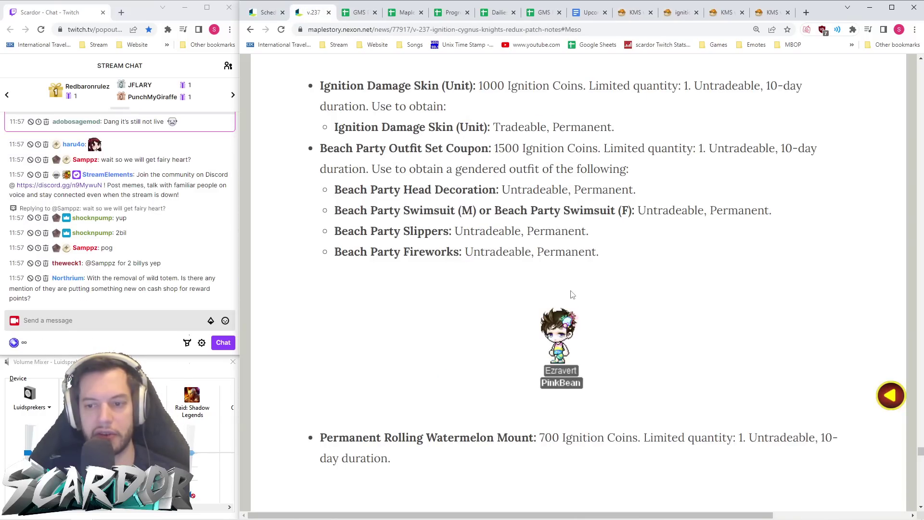
{"action": "scroll", "coordinate": [575, 238], "scroll_direction": "down", "scroll_amount": 1}
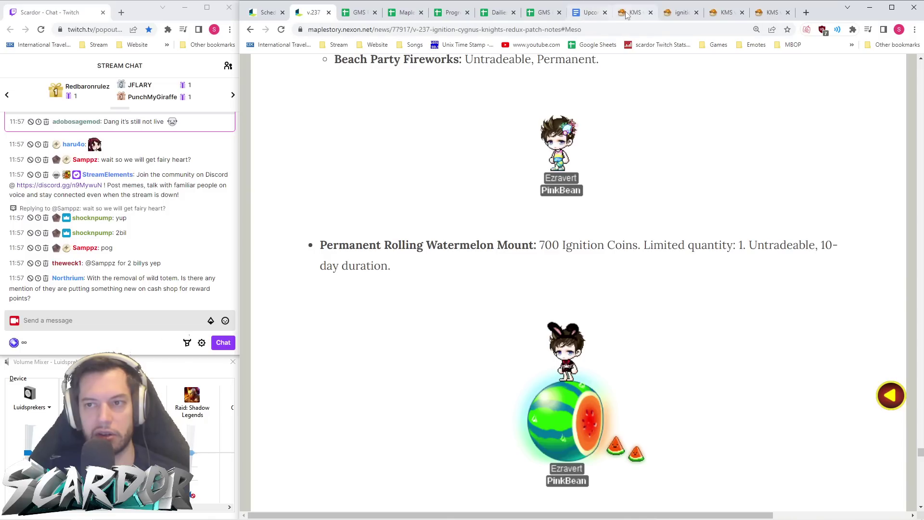
{"action": "left_click", "coordinate": [636, 13]}
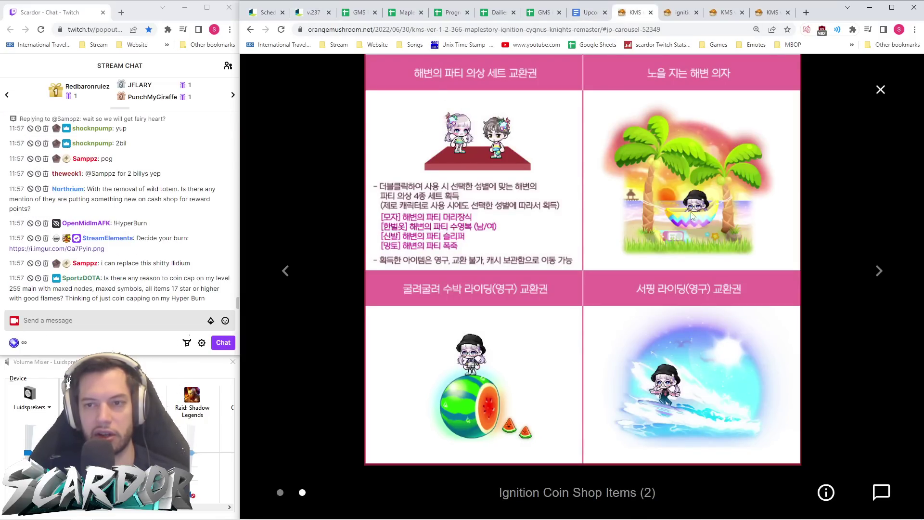
{"action": "left_click", "coordinate": [310, 13]}
- Read past the mounts and chairs to the Ignition Meso Shop's 15,000,000-meso Karma Powerful Rebirth Flame
{"action": "scroll", "coordinate": [486, 215], "scroll_direction": "down", "scroll_amount": 10}
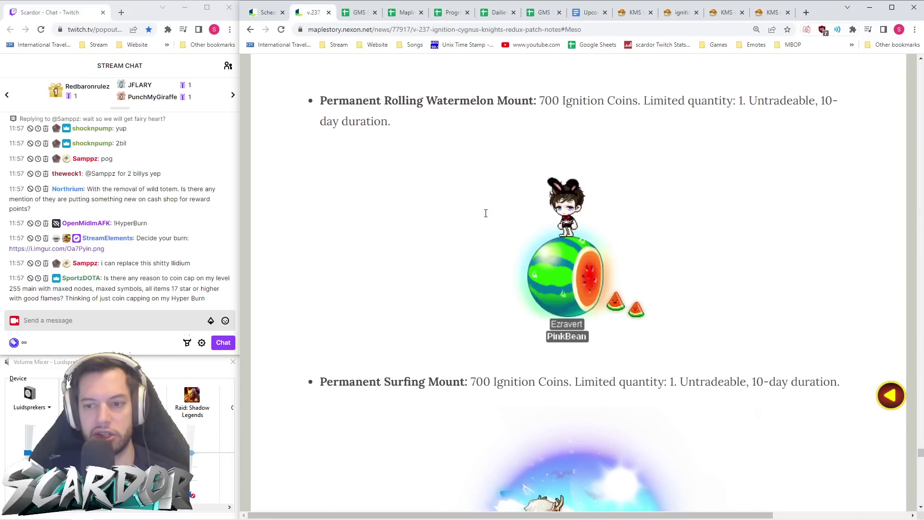
{"action": "scroll", "coordinate": [486, 215], "scroll_direction": "down", "scroll_amount": 5}
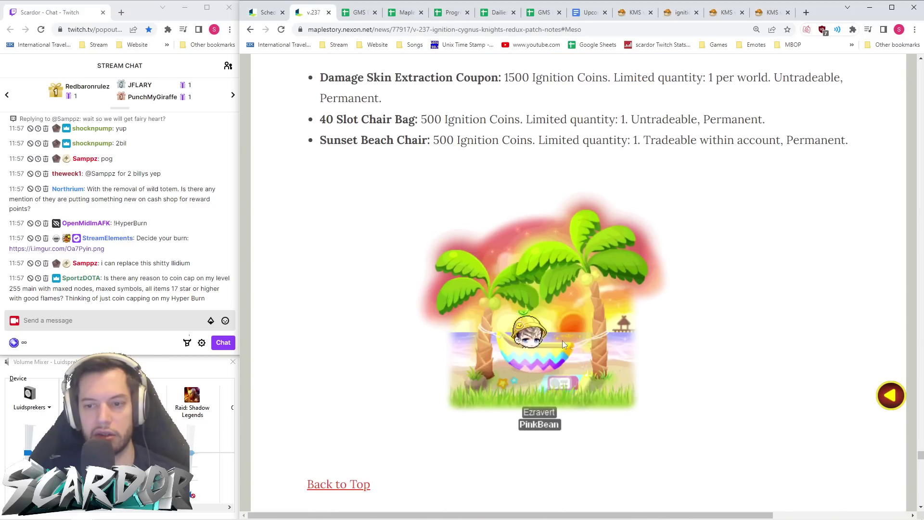
{"action": "scroll", "coordinate": [562, 340], "scroll_direction": "up", "scroll_amount": 8}
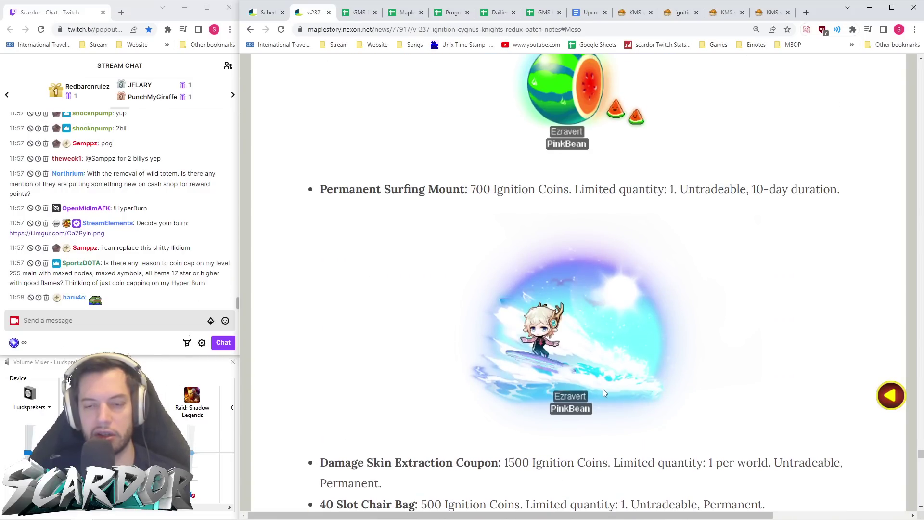
{"action": "scroll", "coordinate": [590, 308], "scroll_direction": "up", "scroll_amount": 4}
{"action": "scroll", "coordinate": [591, 272], "scroll_direction": "down", "scroll_amount": 5}
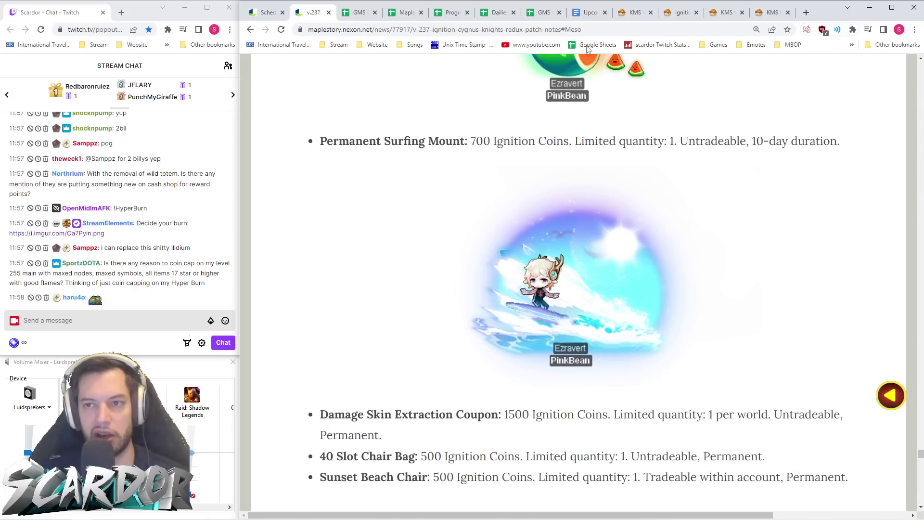
{"action": "scroll", "coordinate": [621, 146], "scroll_direction": "up", "scroll_amount": 4}
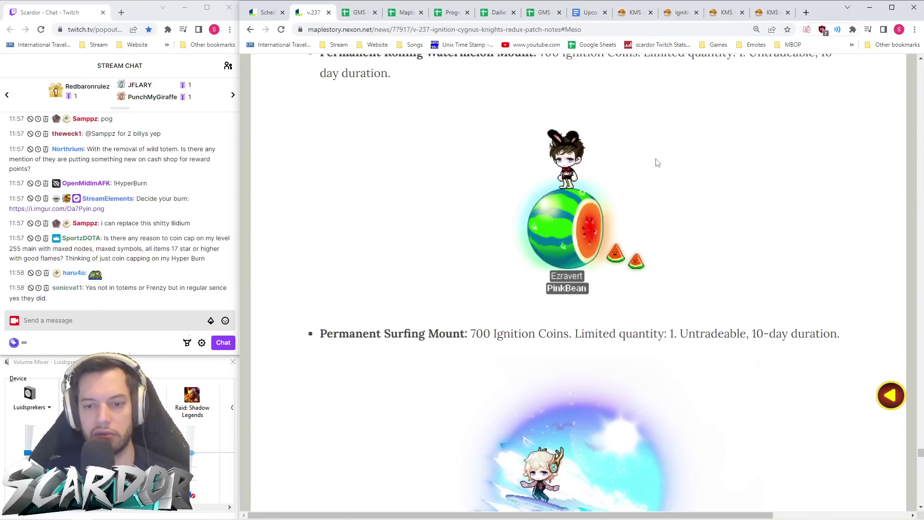
{"action": "scroll", "coordinate": [658, 162], "scroll_direction": "up", "scroll_amount": 3}
{"action": "scroll", "coordinate": [658, 162], "scroll_direction": "down", "scroll_amount": 9}
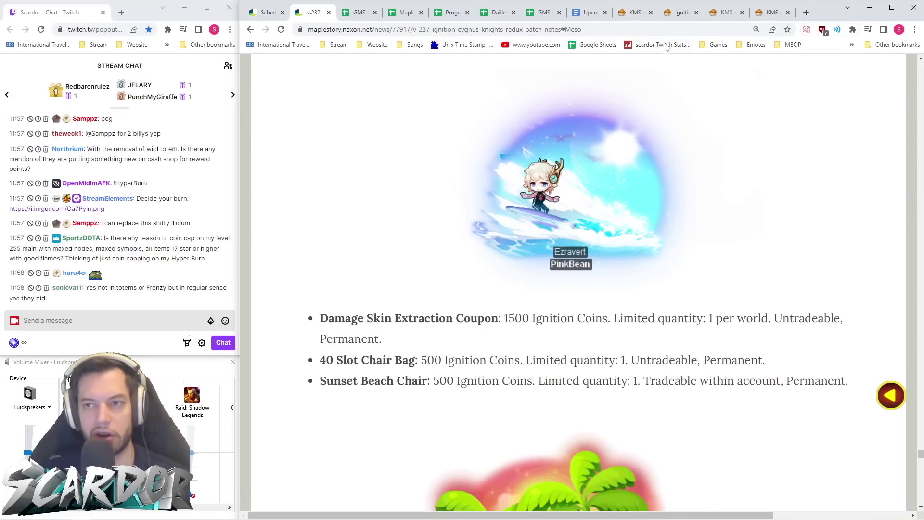
{"action": "left_click", "coordinate": [634, 12]}
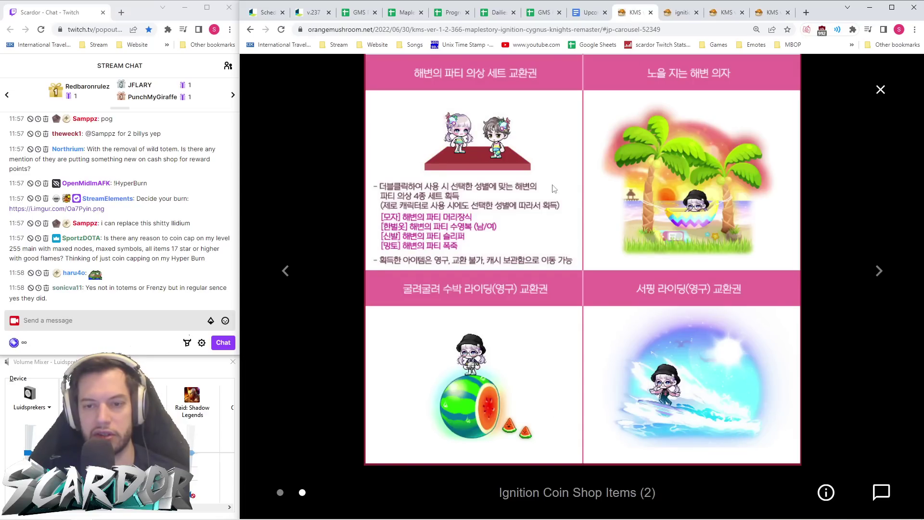
{"action": "left_click", "coordinate": [311, 12]}
{"action": "scroll", "coordinate": [571, 285], "scroll_direction": "down", "scroll_amount": 6}
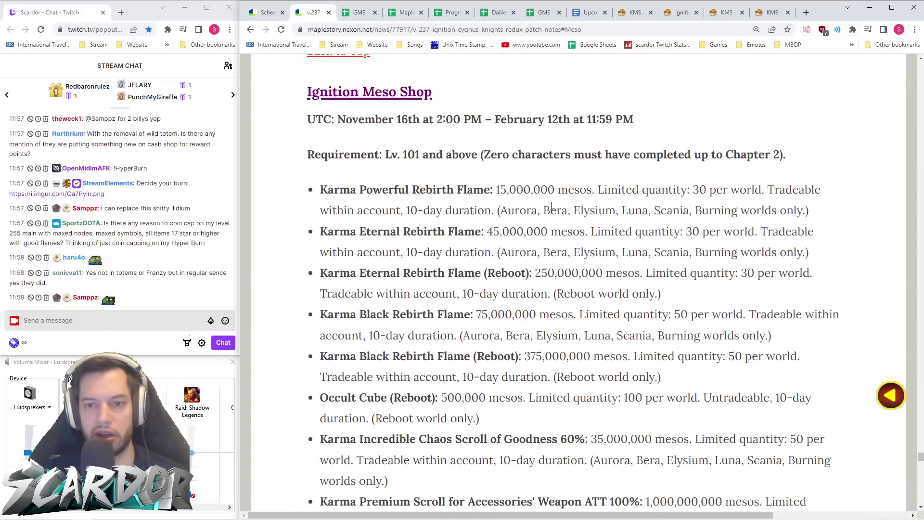
{"action": "scroll", "coordinate": [467, 166], "scroll_direction": "down", "scroll_amount": 1}
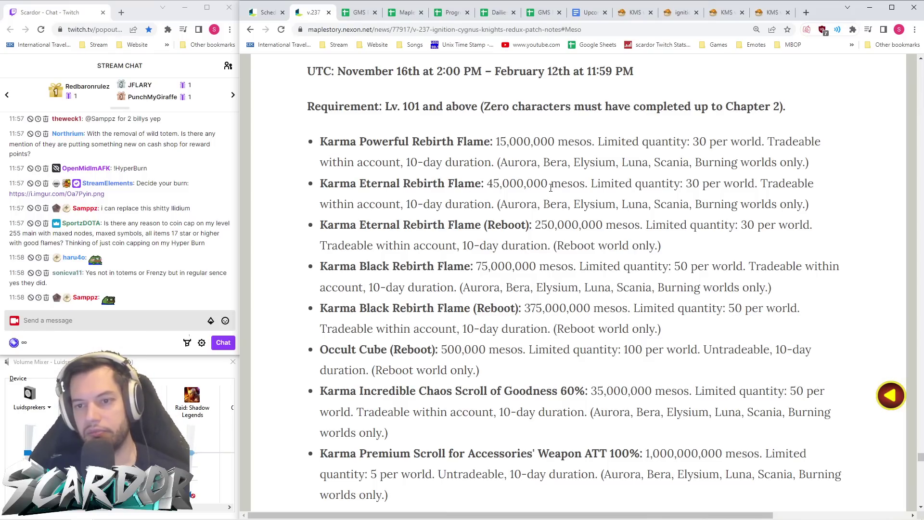
- Highlight the Eternal Rebirth Flame entries, the Reboot 250,000,000-meso price and its 50 quantity limit
{"action": "left_click_drag", "start_coordinate": [814, 205], "coordinate": [499, 164]}
{"action": "left_click_drag", "start_coordinate": [669, 245], "coordinate": [315, 225]}
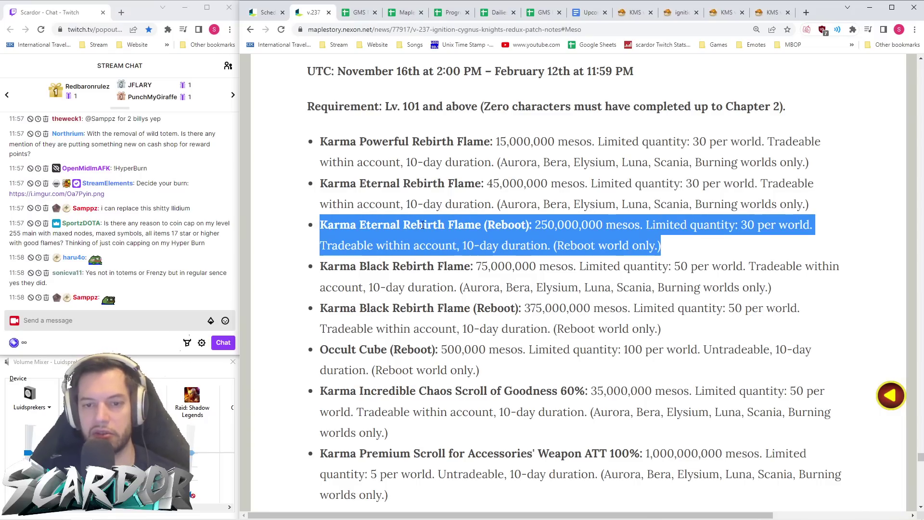
{"action": "left_click", "coordinate": [531, 224]}
{"action": "left_click_drag", "start_coordinate": [531, 224], "coordinate": [617, 225]}
{"action": "left_click", "coordinate": [701, 242]}
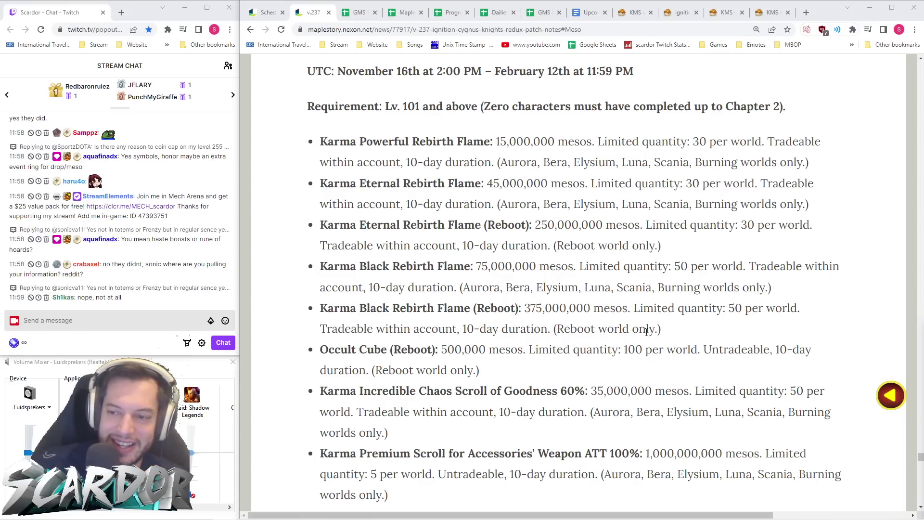
{"action": "double_click", "coordinate": [733, 309]}
{"action": "left_click", "coordinate": [737, 321]}
{"action": "left_click_drag", "start_coordinate": [743, 309], "coordinate": [728, 309]}
{"action": "left_click", "coordinate": [737, 347]}
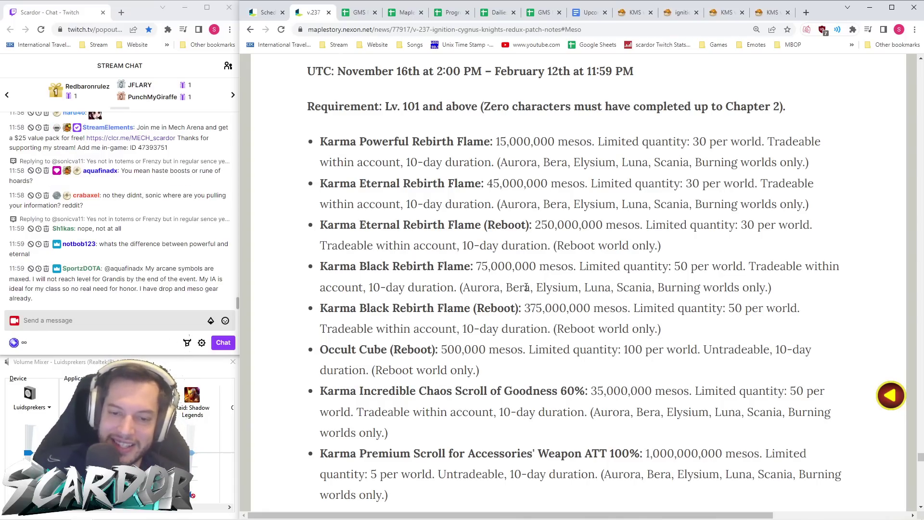
- Highlight the Fairy Heart entry and read down to the 500,000,000-meso Cygnus Knights Outfit Set Selection Box
{"action": "scroll", "coordinate": [544, 292], "scroll_direction": "down", "scroll_amount": 1}
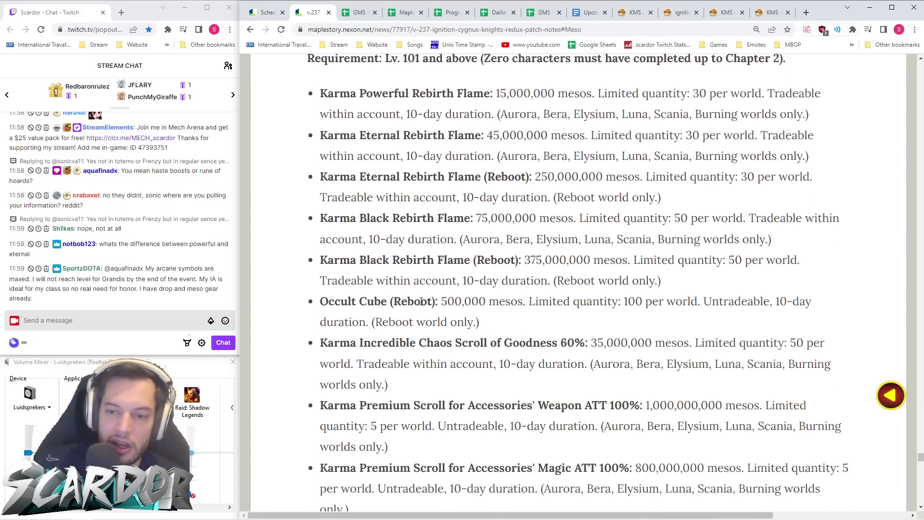
{"action": "scroll", "coordinate": [421, 301], "scroll_direction": "down", "scroll_amount": 3}
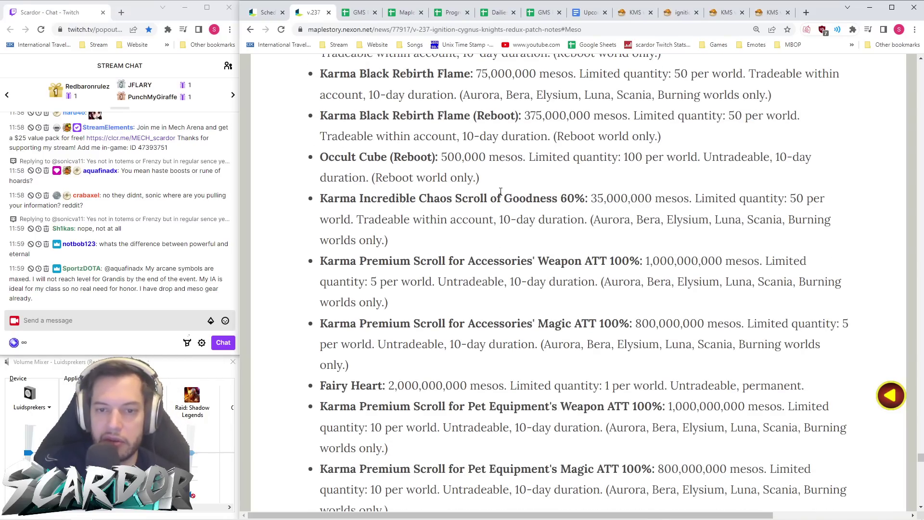
{"action": "scroll", "coordinate": [503, 172], "scroll_direction": "down", "scroll_amount": 4}
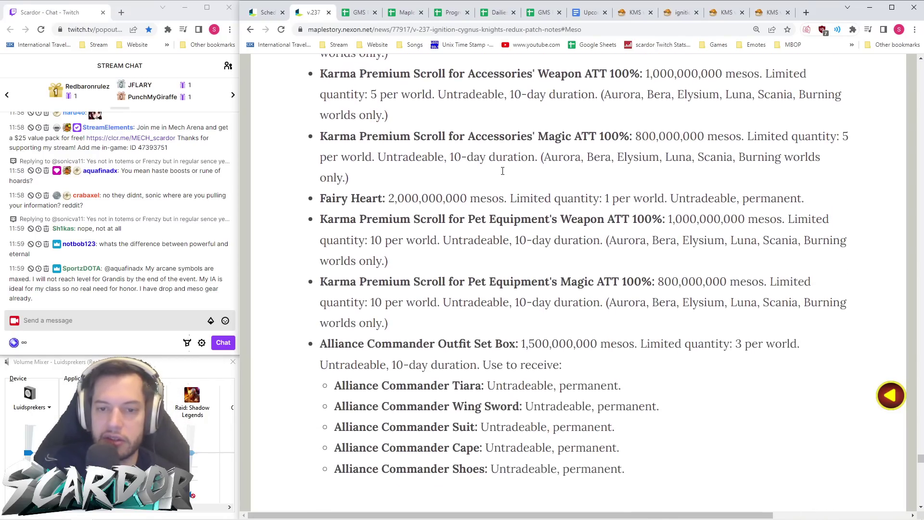
{"action": "scroll", "coordinate": [563, 149], "scroll_direction": "up", "scroll_amount": 3}
{"action": "scroll", "coordinate": [485, 209], "scroll_direction": "down", "scroll_amount": 2}
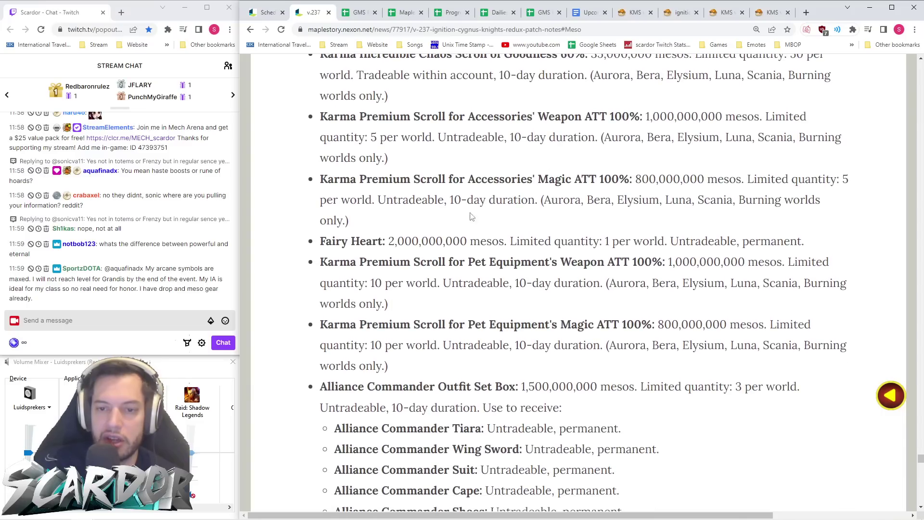
{"action": "left_click_drag", "start_coordinate": [318, 250], "coordinate": [847, 245]}
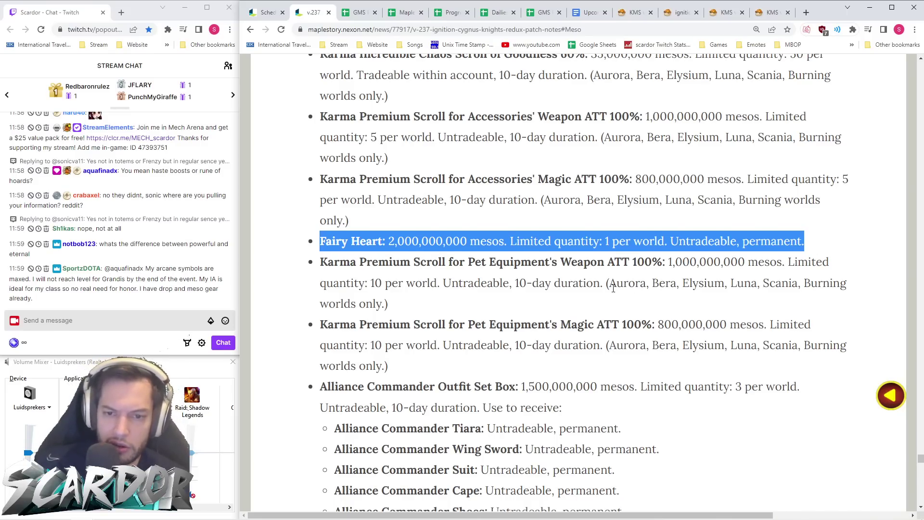
{"action": "scroll", "coordinate": [624, 288], "scroll_direction": "down", "scroll_amount": 4}
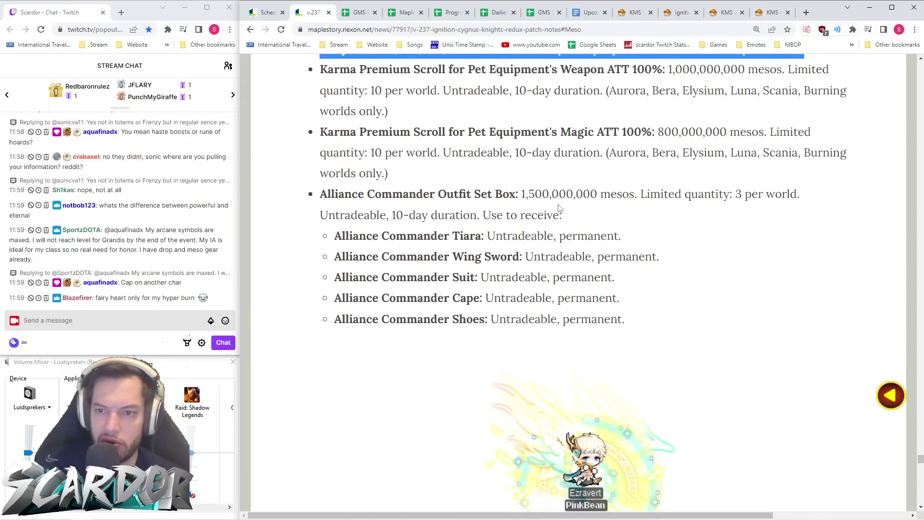
{"action": "scroll", "coordinate": [653, 223], "scroll_direction": "down", "scroll_amount": 1}
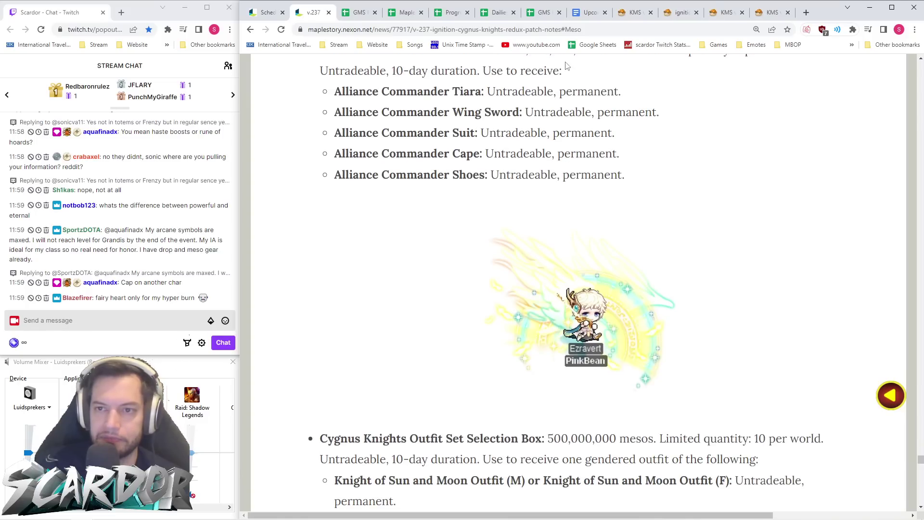
{"action": "left_click", "coordinate": [636, 12]}
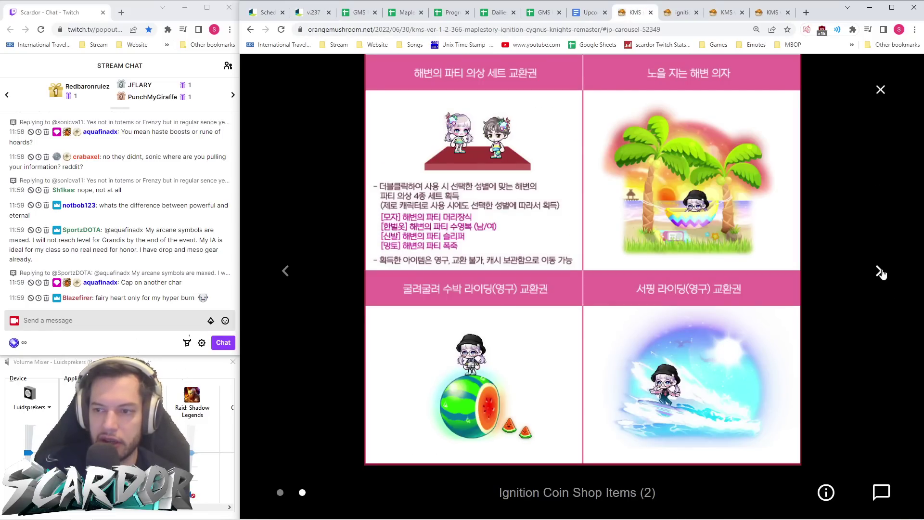
- Close the KMS image viewer, scan its Meso Shop images, then return to the v.237 Cygnus Knights outfit box
{"action": "left_click", "coordinate": [879, 270]}
{"action": "left_click", "coordinate": [880, 89]}
{"action": "scroll", "coordinate": [676, 218], "scroll_direction": "down", "scroll_amount": 20}
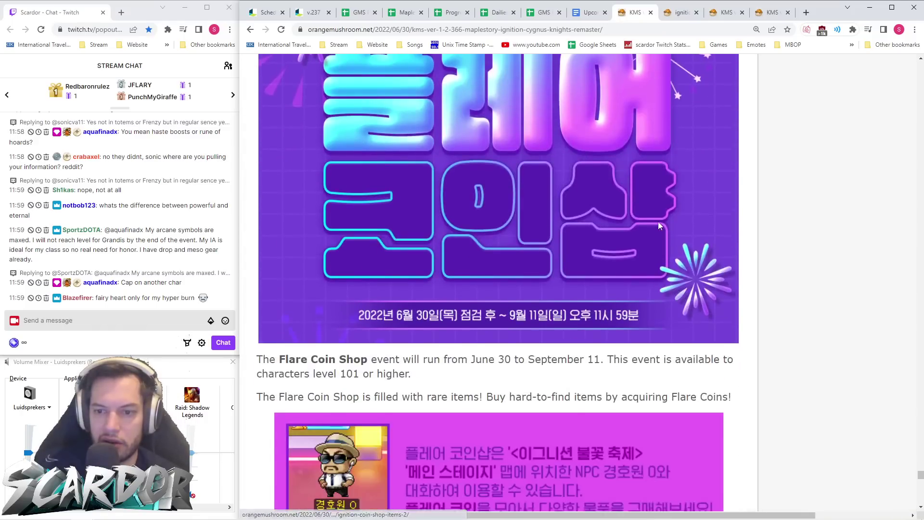
{"action": "scroll", "coordinate": [660, 224], "scroll_direction": "down", "scroll_amount": 20}
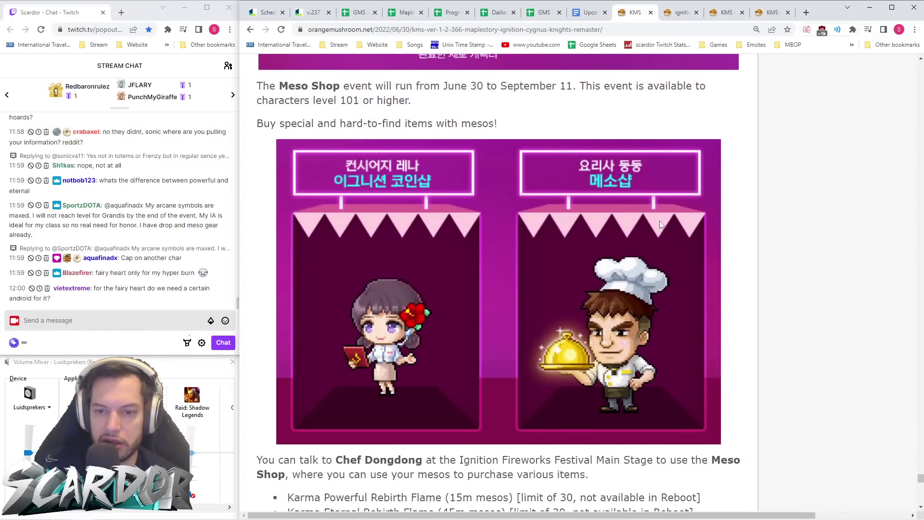
{"action": "scroll", "coordinate": [650, 203], "scroll_direction": "down", "scroll_amount": 4}
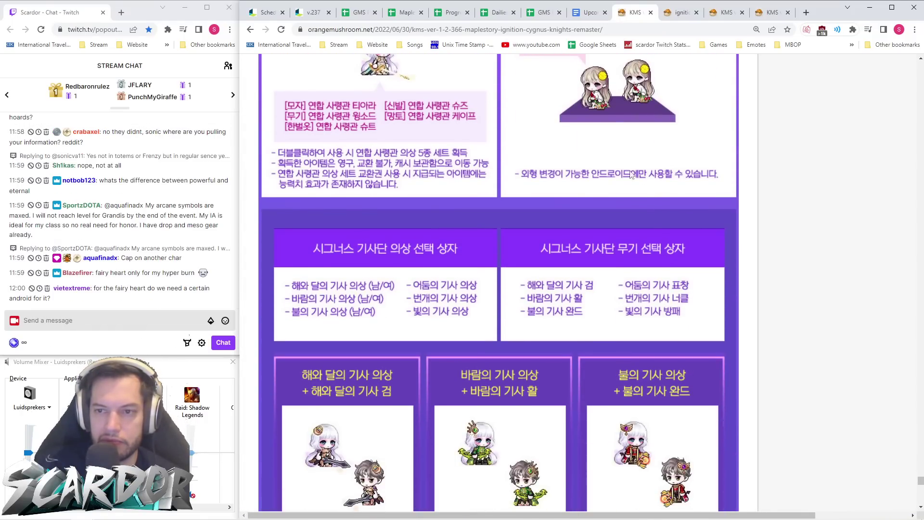
{"action": "scroll", "coordinate": [650, 203], "scroll_direction": "up", "scroll_amount": 2}
{"action": "left_click", "coordinate": [310, 13]}
{"action": "scroll", "coordinate": [639, 283], "scroll_direction": "down", "scroll_amount": 2}
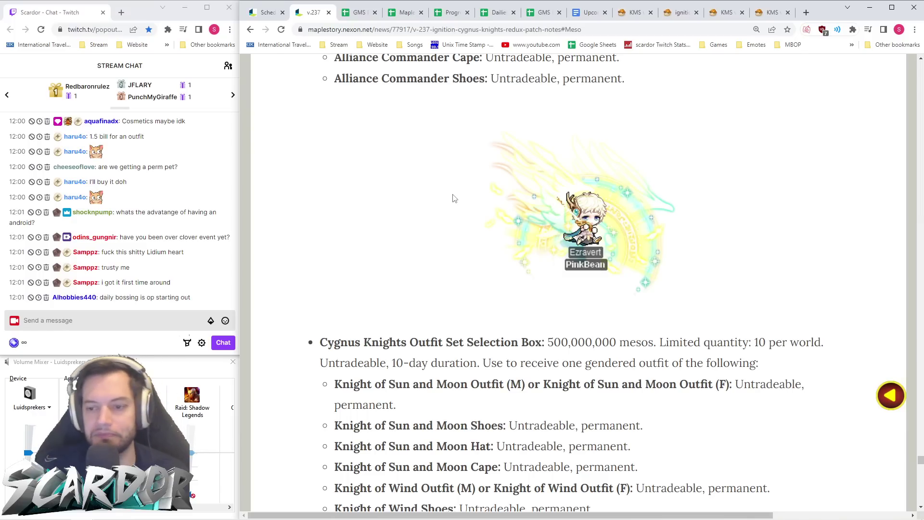
- Scroll down to the android coupons and highlight the 800,000,000 Flushed Skin coupon price
{"action": "scroll", "coordinate": [452, 197], "scroll_direction": "down", "scroll_amount": 3}
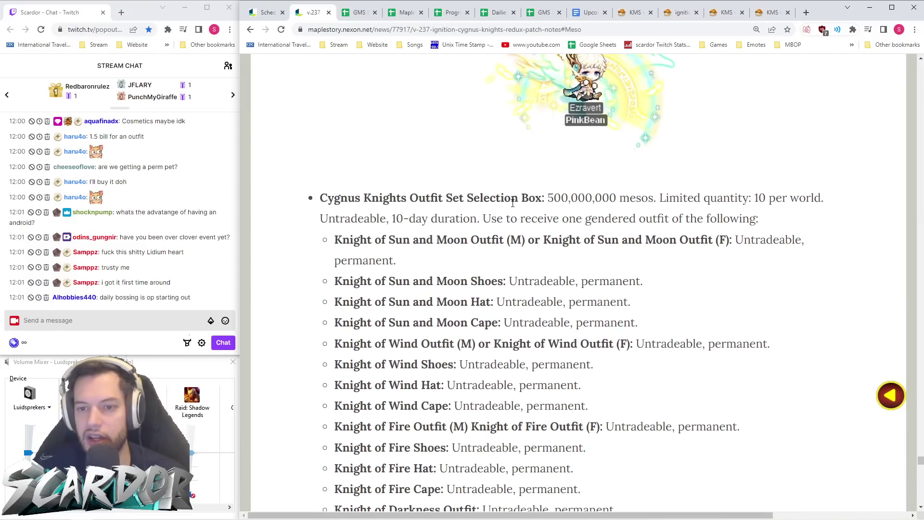
{"action": "scroll", "coordinate": [523, 205], "scroll_direction": "down", "scroll_amount": 5}
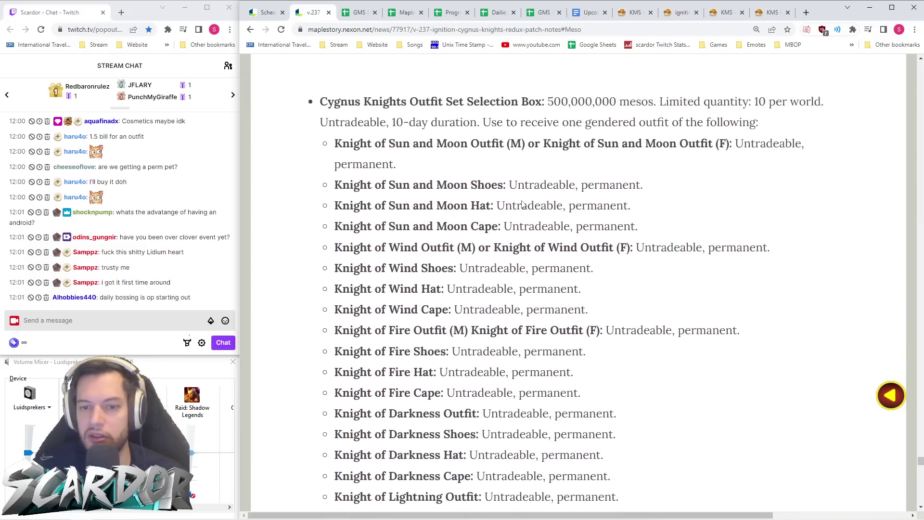
{"action": "scroll", "coordinate": [523, 205], "scroll_direction": "down", "scroll_amount": 9}
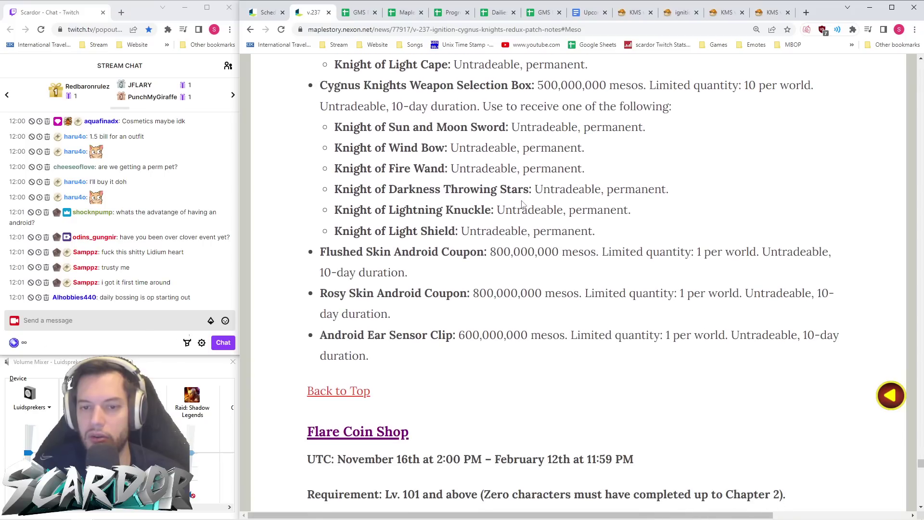
{"action": "scroll", "coordinate": [522, 204], "scroll_direction": "down", "scroll_amount": 1}
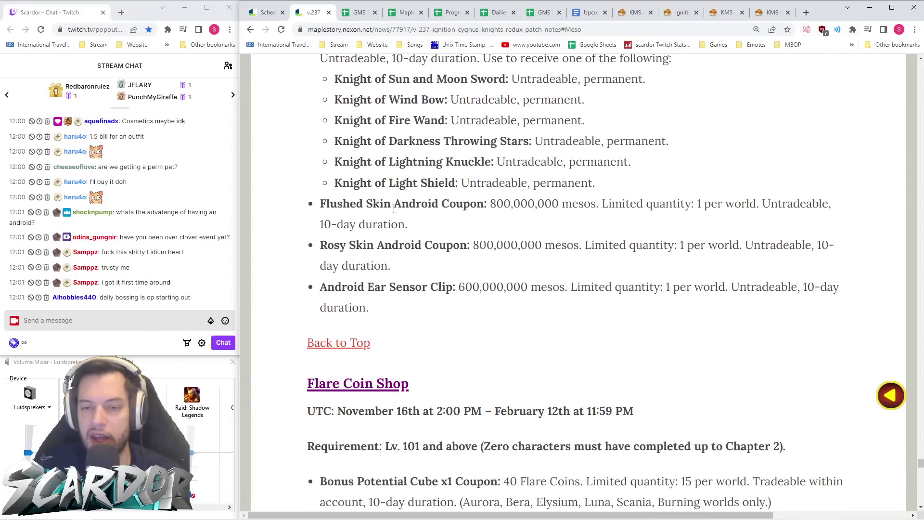
{"action": "left_click_drag", "start_coordinate": [490, 204], "coordinate": [574, 204]}
{"action": "left_click", "coordinate": [571, 224]}
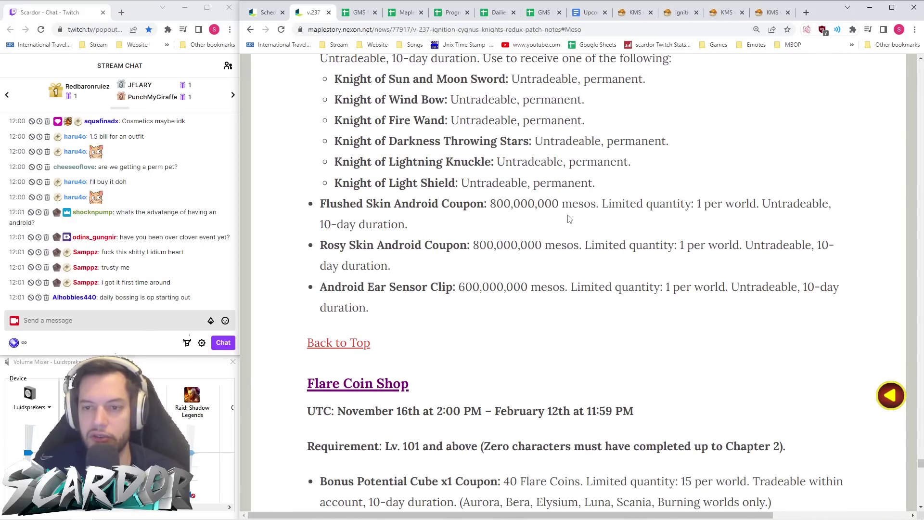
{"action": "left_click_drag", "start_coordinate": [463, 204], "coordinate": [574, 204]}
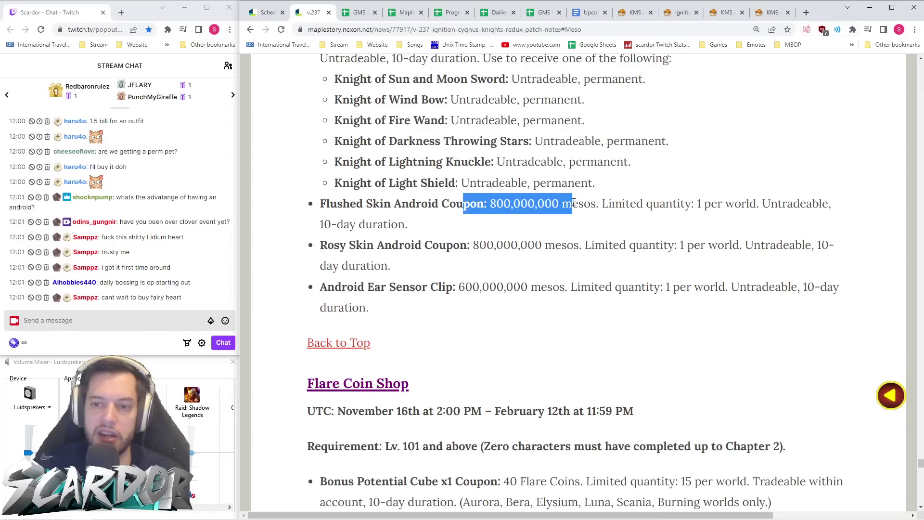
{"action": "left_click", "coordinate": [578, 231]}
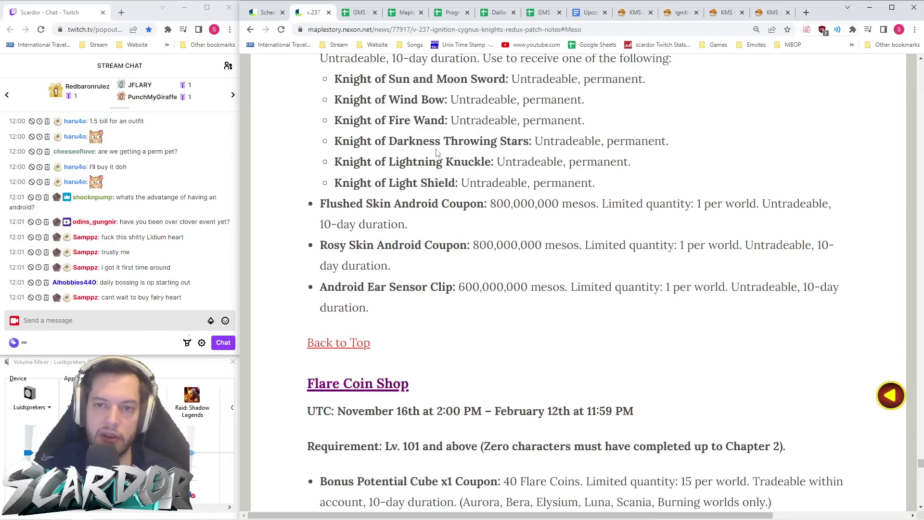
- Scroll past the 600,000,000-meso Android Ear Sensor Clip to the Flare Coin Shop list
{"action": "scroll", "coordinate": [576, 72], "scroll_direction": "up", "scroll_amount": 20}
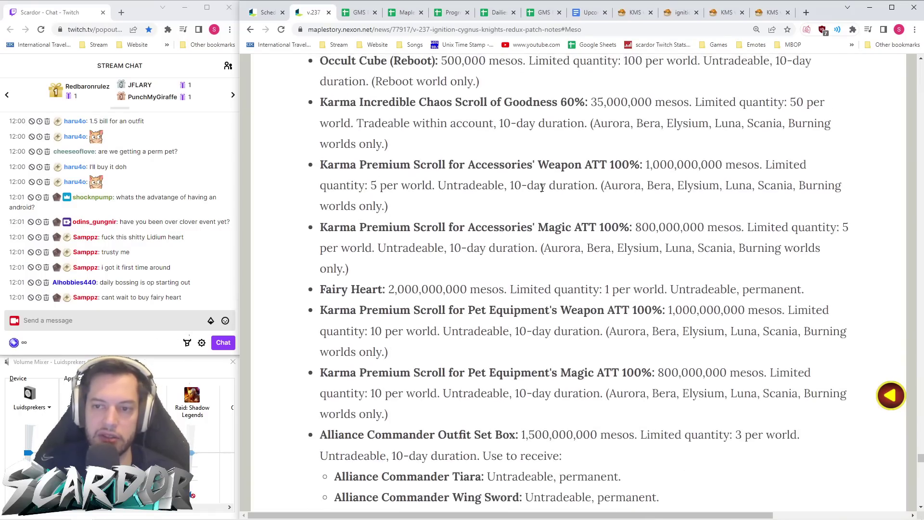
{"action": "scroll", "coordinate": [555, 199], "scroll_direction": "up", "scroll_amount": 20}
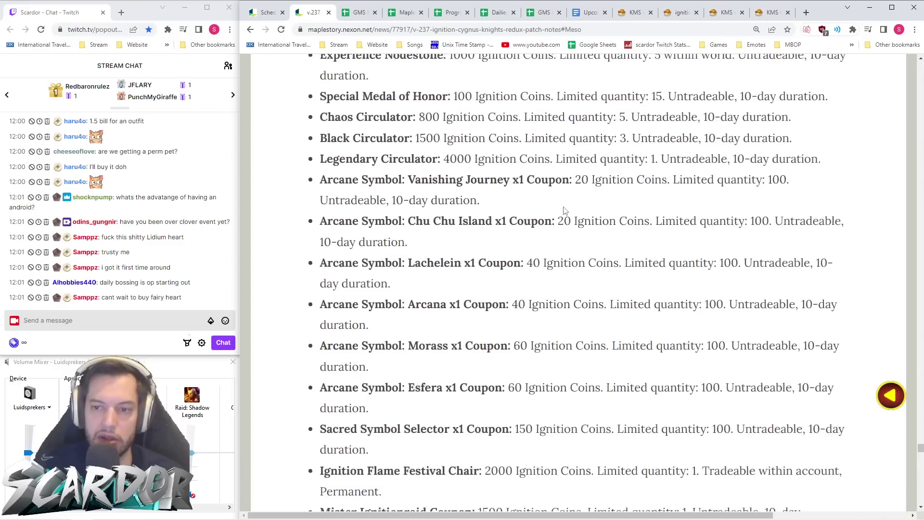
{"action": "scroll", "coordinate": [576, 216], "scroll_direction": "down", "scroll_amount": 15}
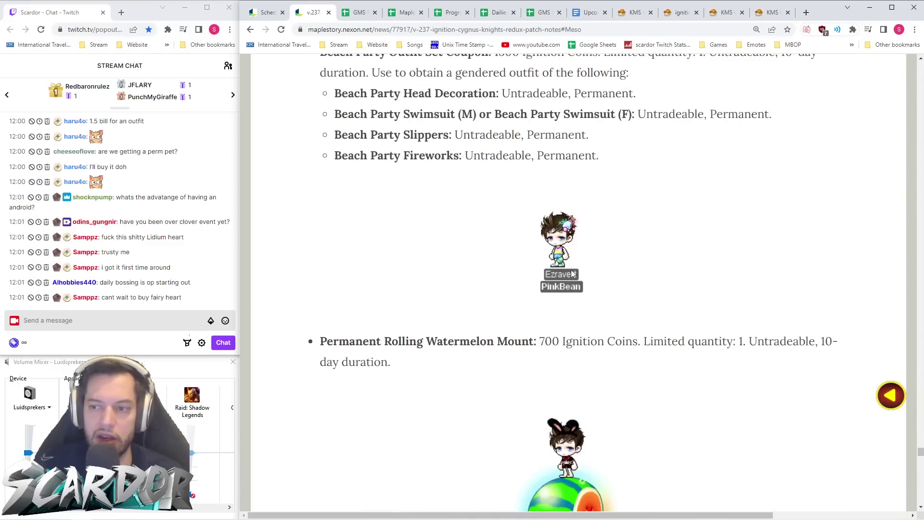
{"action": "scroll", "coordinate": [540, 287], "scroll_direction": "down", "scroll_amount": 20}
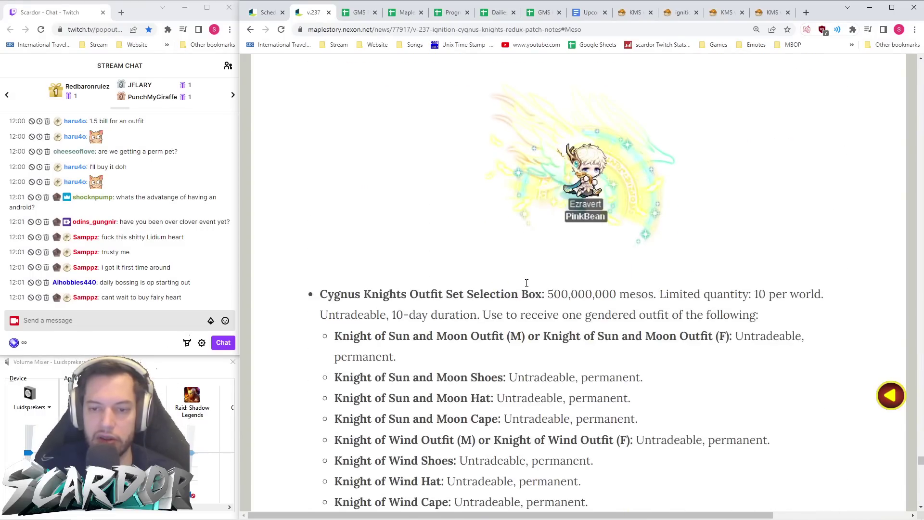
{"action": "scroll", "coordinate": [528, 282], "scroll_direction": "down", "scroll_amount": 5}
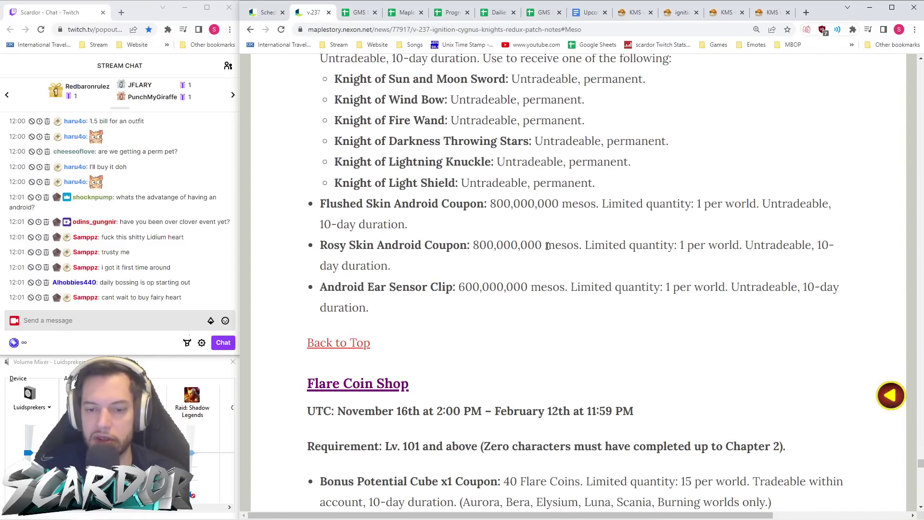
{"action": "scroll", "coordinate": [541, 247], "scroll_direction": "down", "scroll_amount": 6}
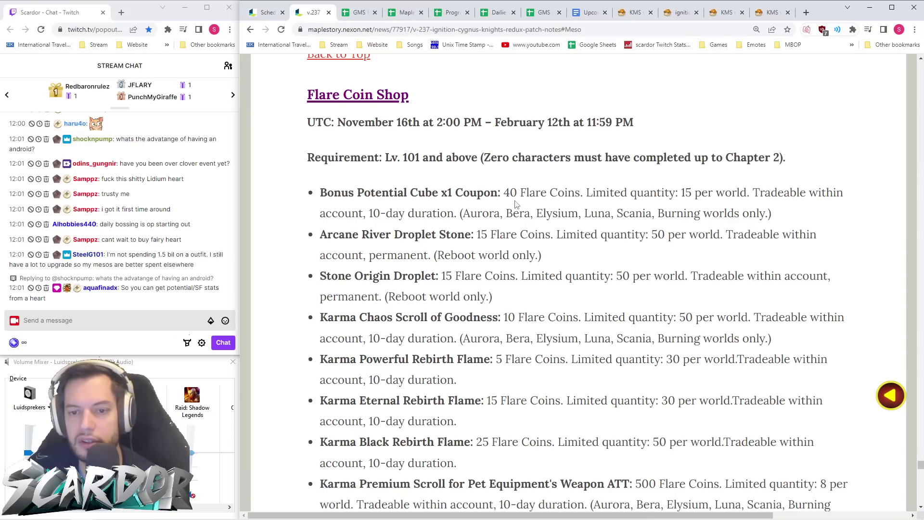
{"action": "scroll", "coordinate": [515, 204], "scroll_direction": "down", "scroll_amount": 7}
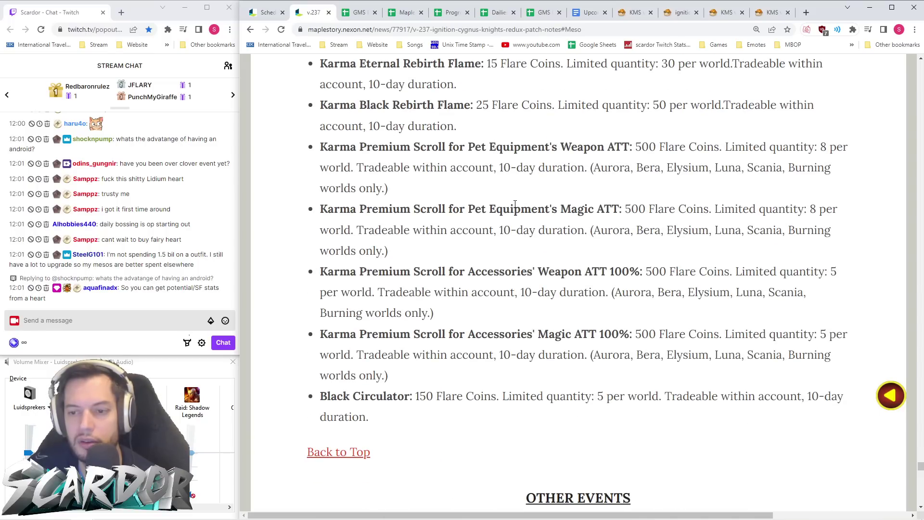
{"action": "scroll", "coordinate": [515, 204], "scroll_direction": "up", "scroll_amount": 7}
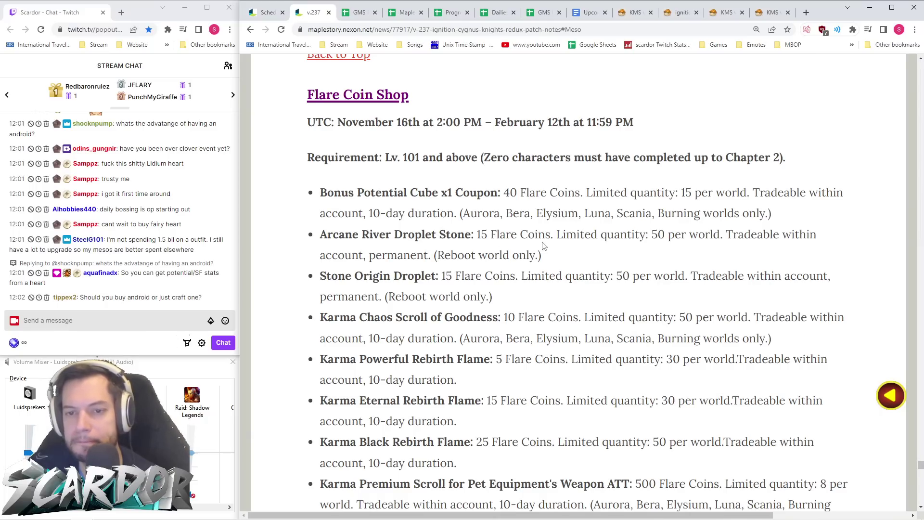
{"action": "scroll", "coordinate": [543, 246], "scroll_direction": "down", "scroll_amount": 1}
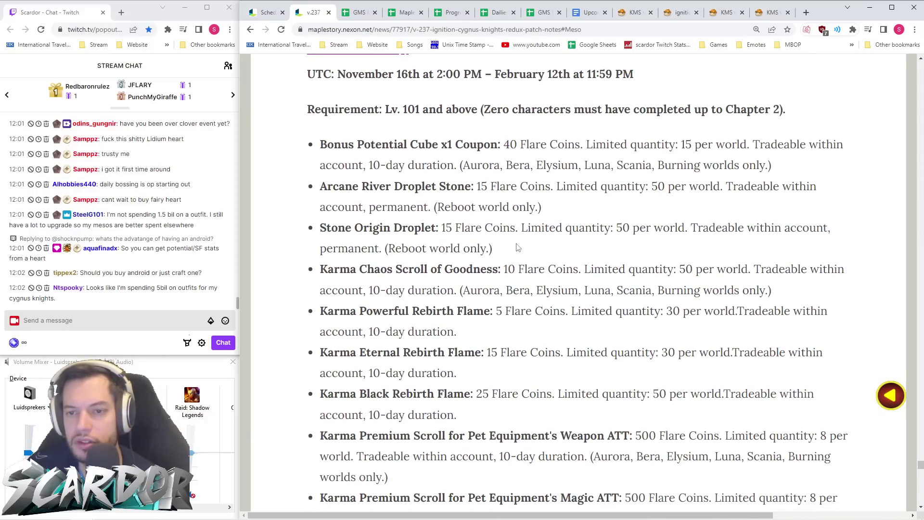
{"action": "left_click_drag", "start_coordinate": [524, 253], "coordinate": [318, 192]}
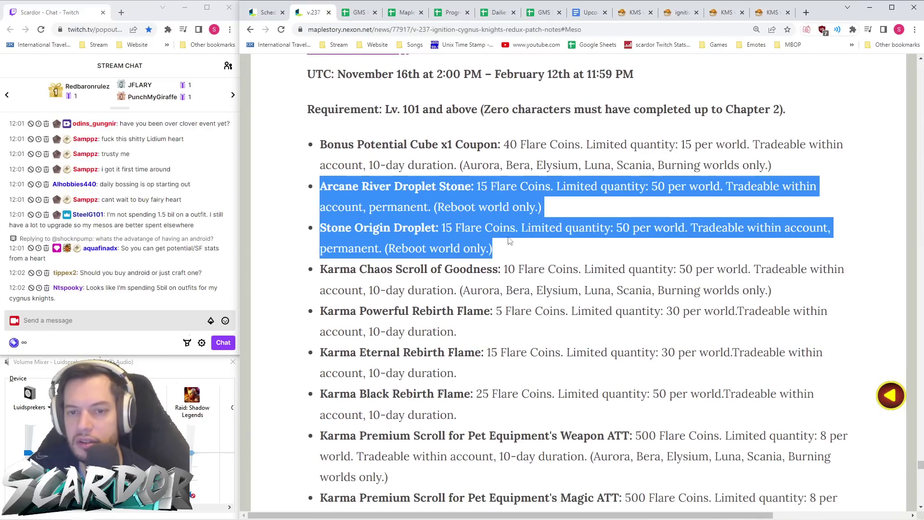
{"action": "left_click", "coordinate": [540, 246]}
{"action": "scroll", "coordinate": [547, 248], "scroll_direction": "down", "scroll_amount": 2}
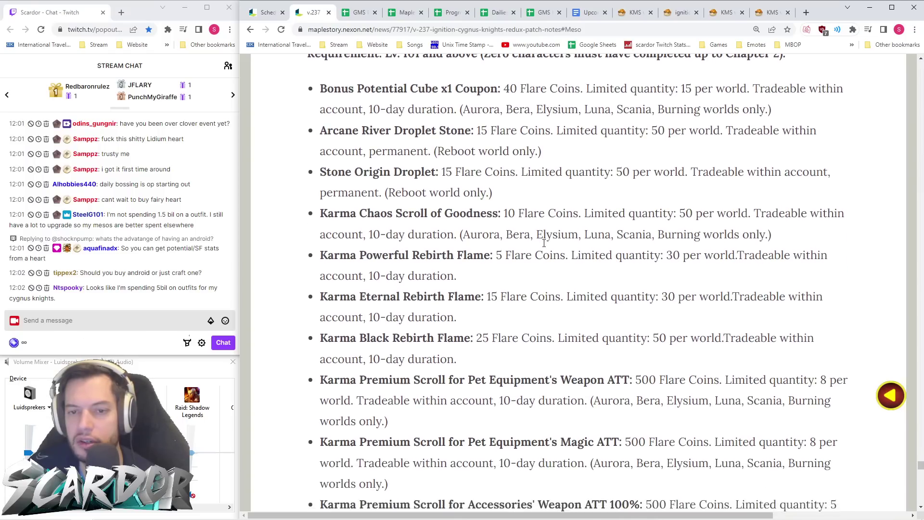
{"action": "scroll", "coordinate": [546, 236], "scroll_direction": "down", "scroll_amount": 1}
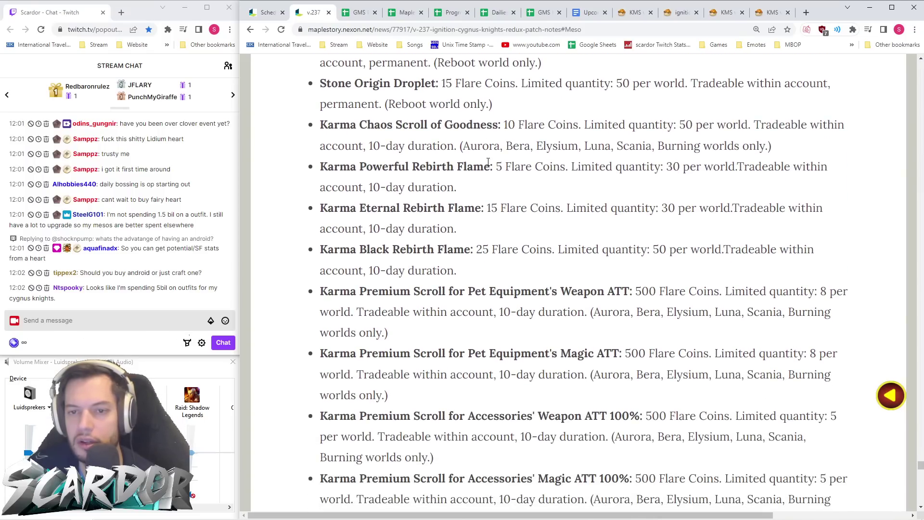
{"action": "left_click_drag", "start_coordinate": [320, 167], "coordinate": [584, 272]}
{"action": "scroll", "coordinate": [587, 270], "scroll_direction": "down", "scroll_amount": 4}
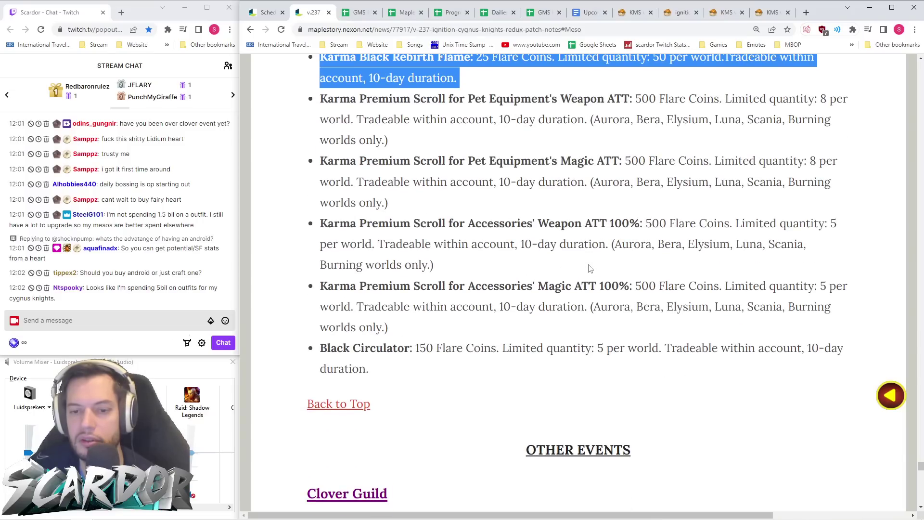
{"action": "left_click_drag", "start_coordinate": [389, 370], "coordinate": [304, 358]}
{"action": "left_click", "coordinate": [429, 359]}
{"action": "scroll", "coordinate": [428, 362], "scroll_direction": "up", "scroll_amount": 1}
{"action": "scroll", "coordinate": [409, 313], "scroll_direction": "up", "scroll_amount": 8}
{"action": "scroll", "coordinate": [433, 205], "scroll_direction": "down", "scroll_amount": 2}
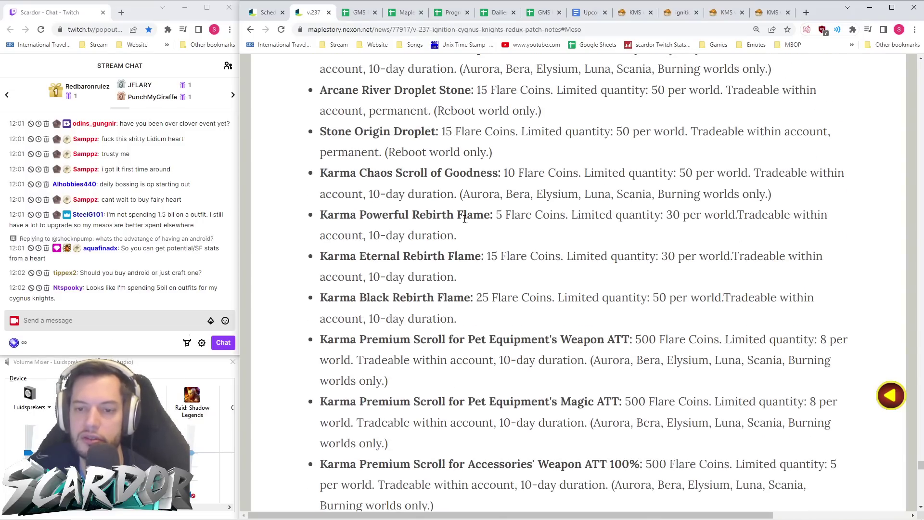
{"action": "scroll", "coordinate": [464, 201], "scroll_direction": "down", "scroll_amount": 4}
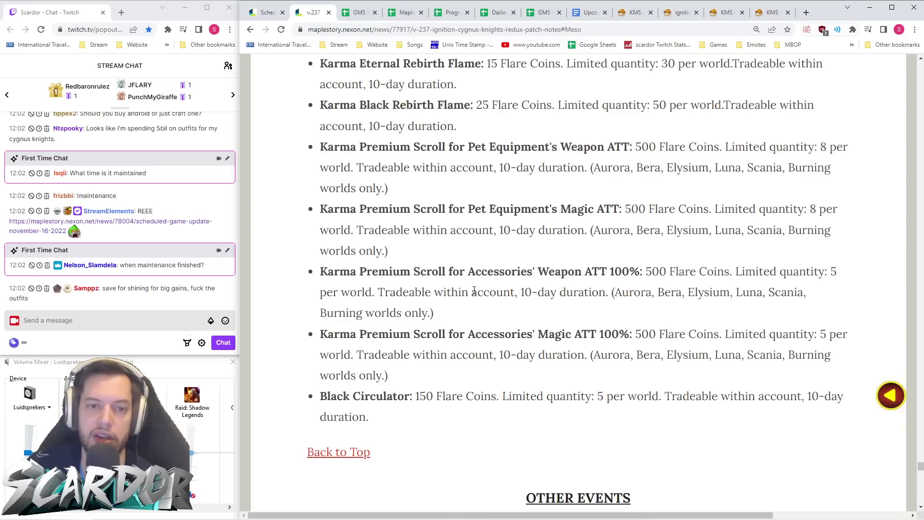
{"action": "scroll", "coordinate": [185, 233], "scroll_direction": "up", "scroll_amount": 1}
{"action": "scroll", "coordinate": [186, 233], "scroll_direction": "down", "scroll_amount": 1}
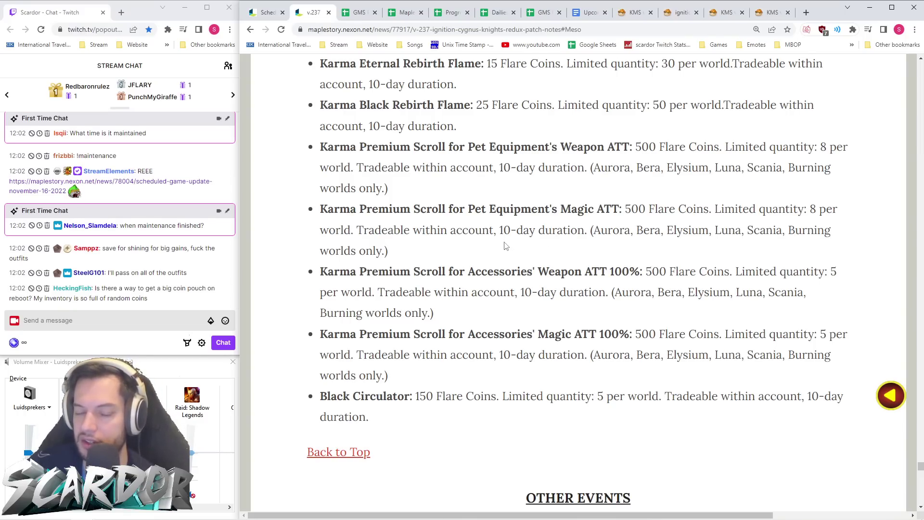
{"action": "scroll", "coordinate": [505, 246], "scroll_direction": "down", "scroll_amount": 5}
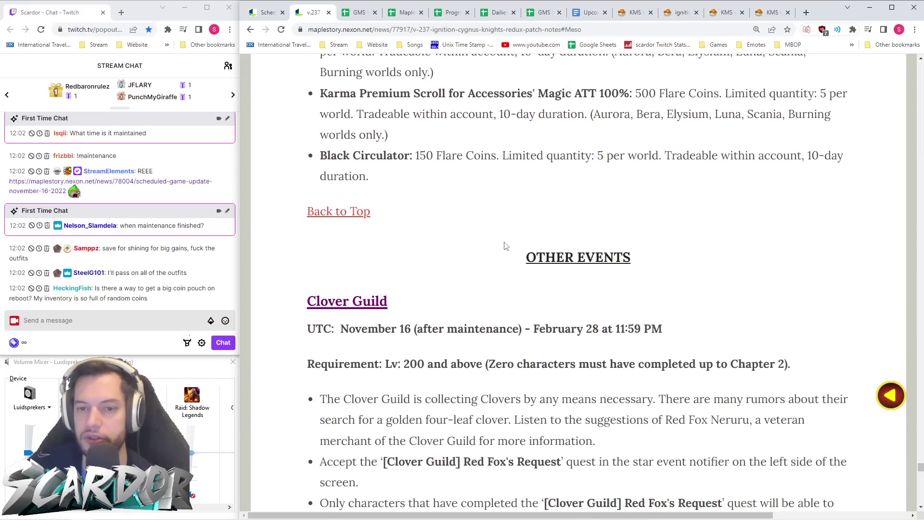
{"action": "scroll", "coordinate": [506, 247], "scroll_direction": "down", "scroll_amount": 3}
{"action": "scroll", "coordinate": [502, 247], "scroll_direction": "down", "scroll_amount": 1}
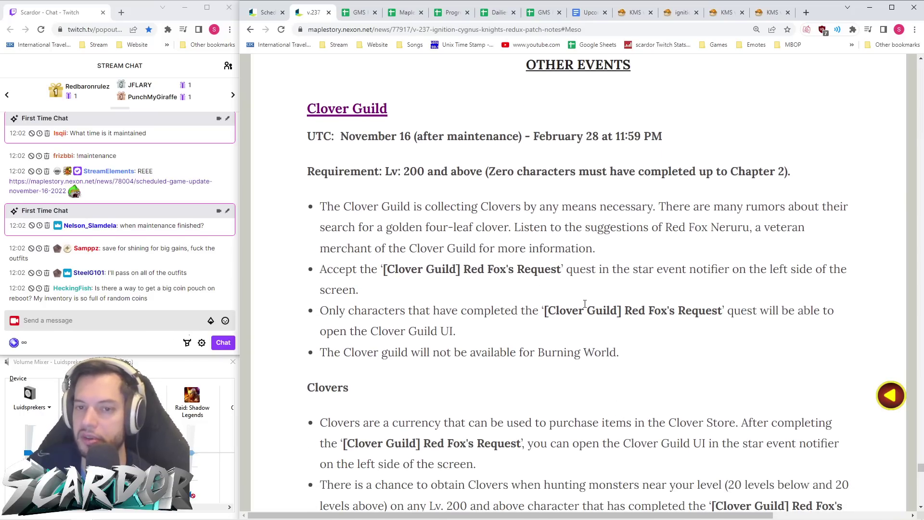
{"action": "scroll", "coordinate": [582, 304], "scroll_direction": "up", "scroll_amount": 2}
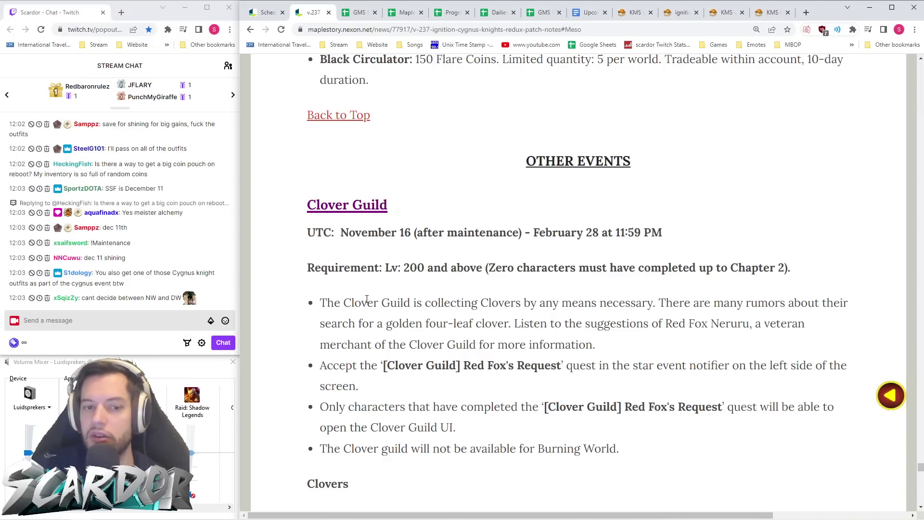
- Send the !starforce chat command and open the Star Force calculator link it returns
{"action": "left_click", "coordinate": [148, 324]}
{"action": "type", "text": "!star"}
{"action": "key", "text": "Return"}
{"action": "left_click", "coordinate": [135, 299]}
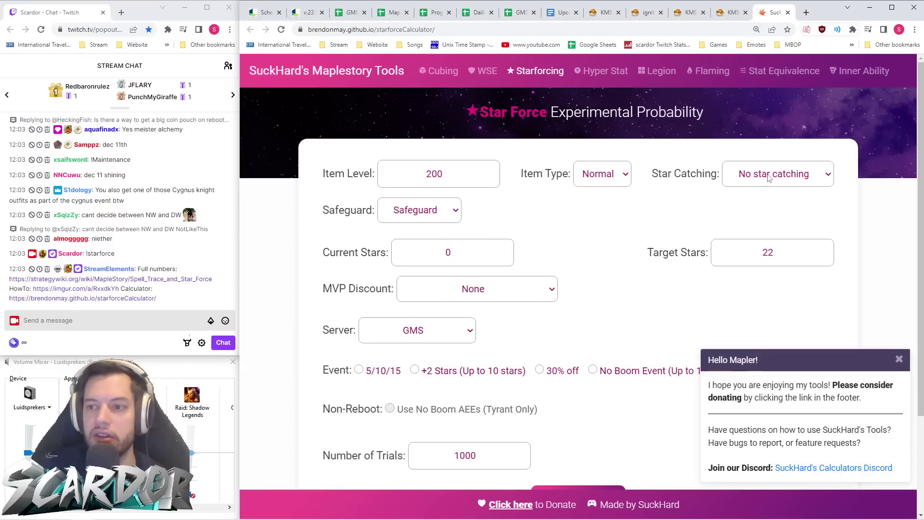
{"action": "left_click", "coordinate": [899, 360]}
- Toggle the 5/10/15 and 30% off event options on and back off
{"action": "scroll", "coordinate": [554, 216], "scroll_direction": "down", "scroll_amount": 3}
{"action": "scroll", "coordinate": [566, 219], "scroll_direction": "up", "scroll_amount": 2}
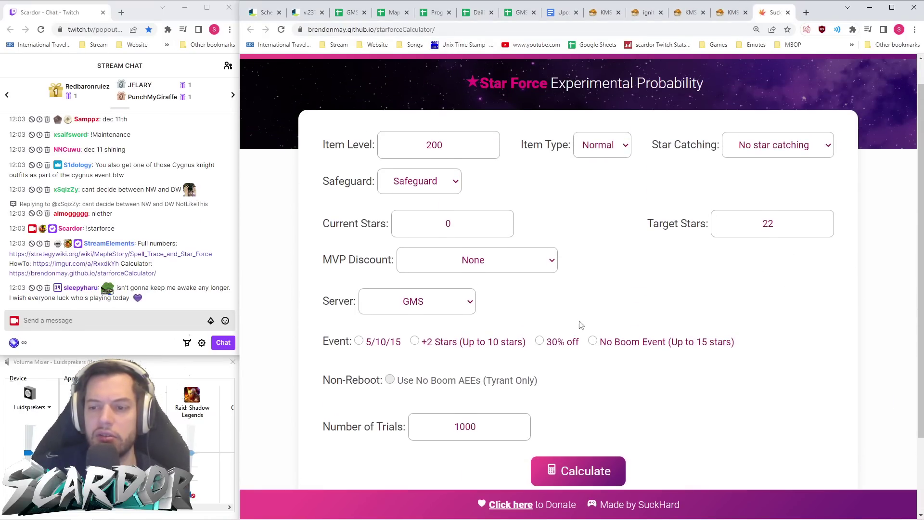
{"action": "left_click", "coordinate": [366, 345]}
{"action": "left_click", "coordinate": [541, 343]}
{"action": "left_click", "coordinate": [540, 341]}
{"action": "left_click", "coordinate": [359, 341]}
- Set Item Level 150, stars 17 to 21, no star catching and no safeguard
{"action": "left_click", "coordinate": [466, 223]}
{"action": "double_click", "coordinate": [388, 148]}
{"action": "type", "text": "150"}
{"action": "key", "text": "Tab"}
{"action": "key", "text": "Tab"}
{"action": "left_click_drag", "start_coordinate": [491, 225], "coordinate": [413, 230]}
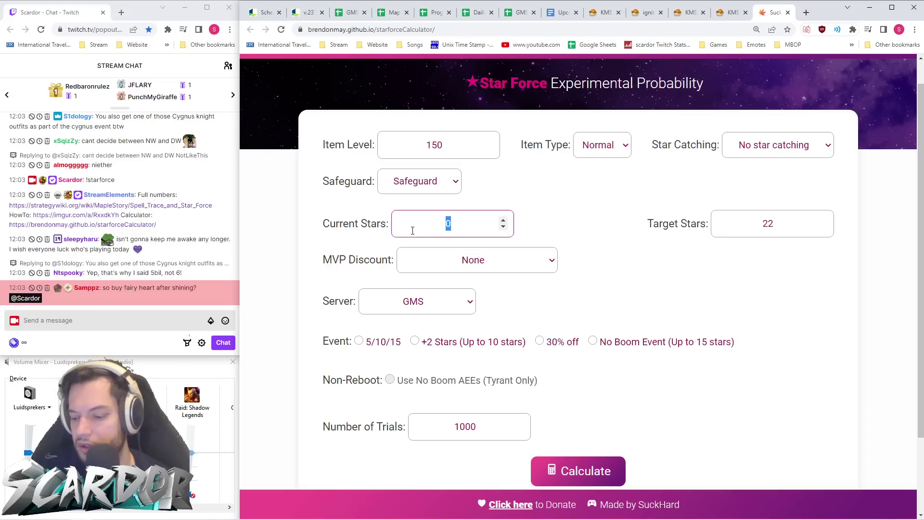
{"action": "key", "text": "Tab"}
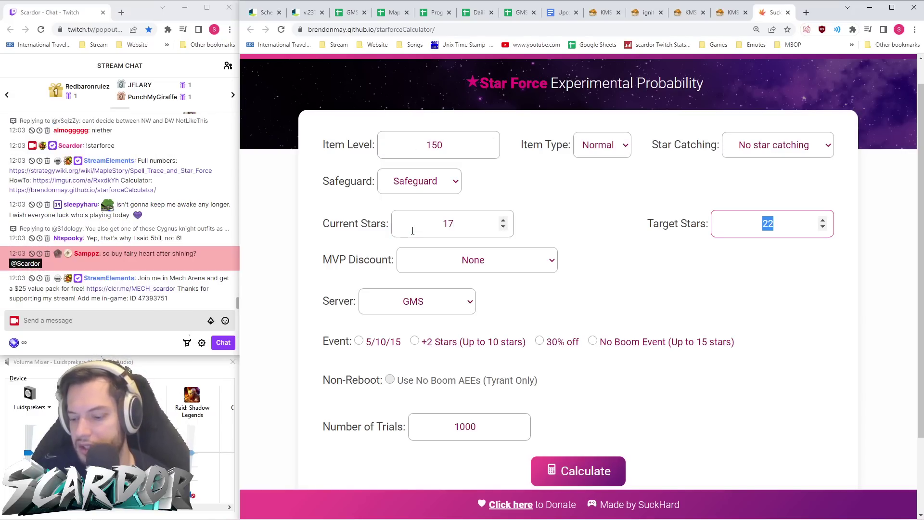
{"action": "left_click", "coordinate": [767, 147]}
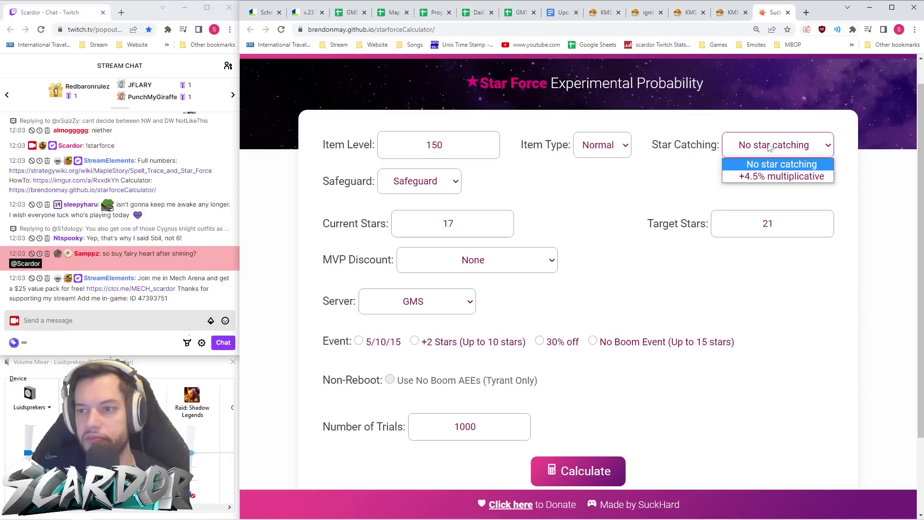
{"action": "left_click", "coordinate": [769, 147]}
{"action": "left_click", "coordinate": [424, 181]}
{"action": "left_click", "coordinate": [448, 211]}
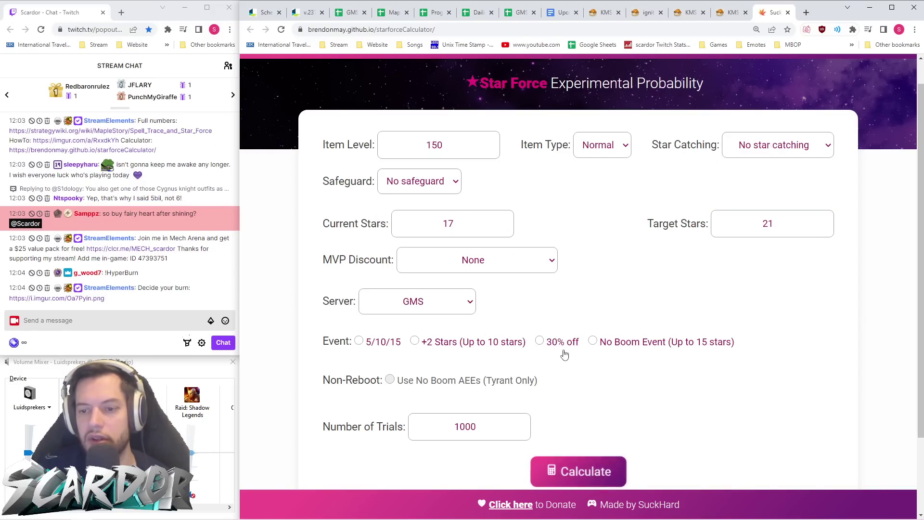
- Run the 17→21 star force simulation and rerun it three more times
{"action": "left_click", "coordinate": [577, 469]}
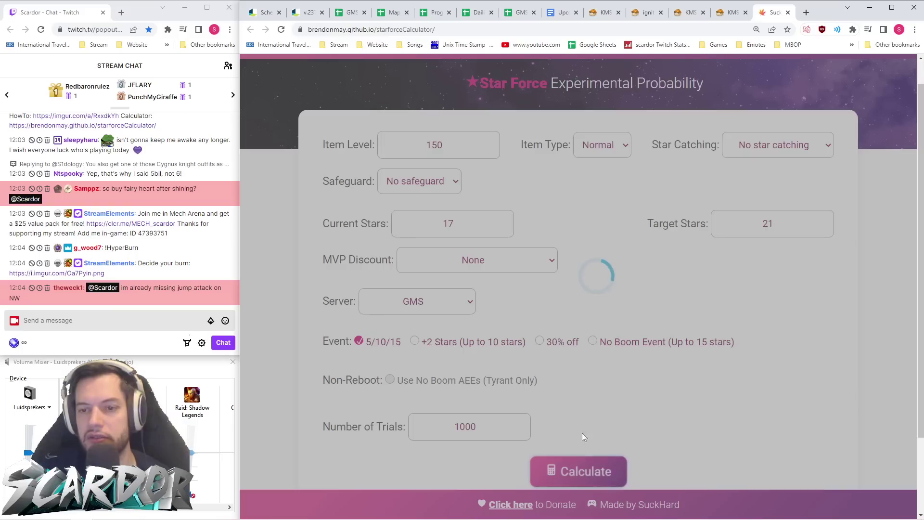
{"action": "scroll", "coordinate": [619, 241], "scroll_direction": "down", "scroll_amount": 6}
{"action": "left_click", "coordinate": [592, 181]}
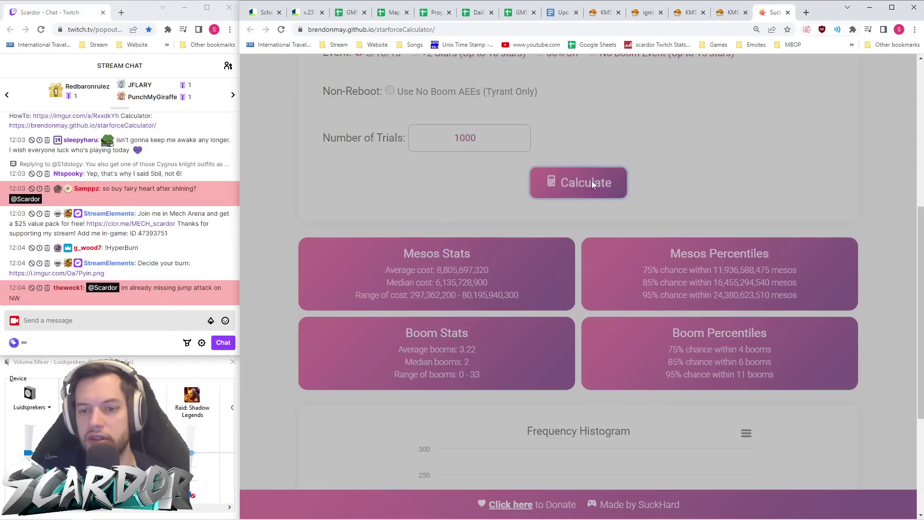
{"action": "left_click", "coordinate": [592, 182]}
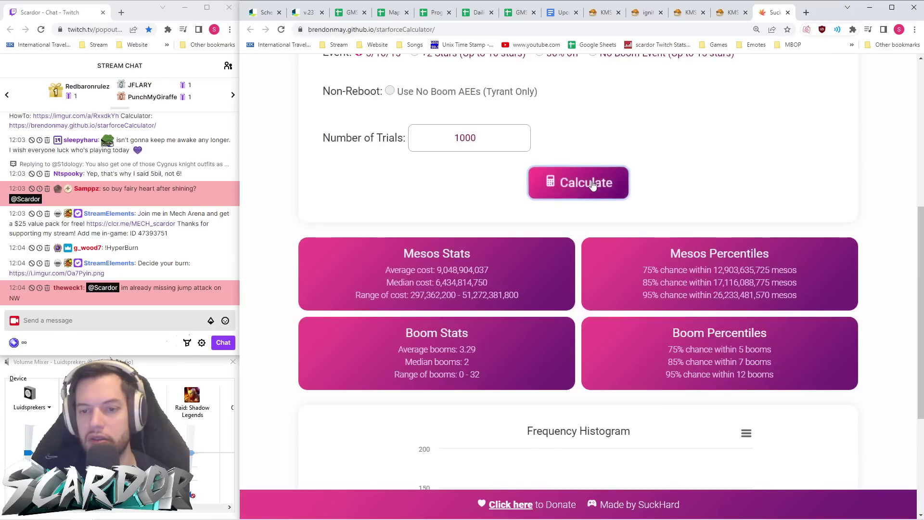
{"action": "left_click", "coordinate": [591, 182]}
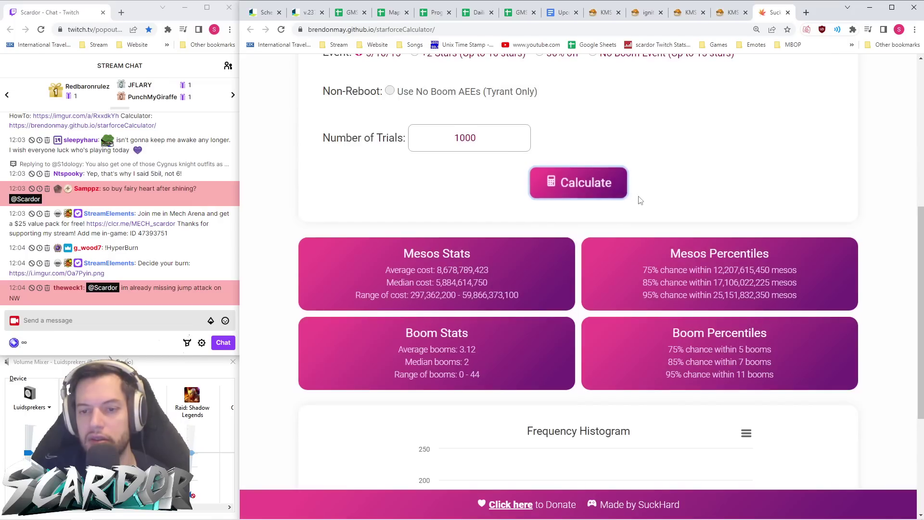
{"action": "scroll", "coordinate": [641, 200], "scroll_direction": "up", "scroll_amount": 6}
{"action": "scroll", "coordinate": [586, 279], "scroll_direction": "down", "scroll_amount": 2}
- Enable the 30% off event and rerun the simulation repeatedly with both events on
{"action": "left_click", "coordinate": [539, 272]}
{"action": "scroll", "coordinate": [627, 302], "scroll_direction": "down", "scroll_amount": 4}
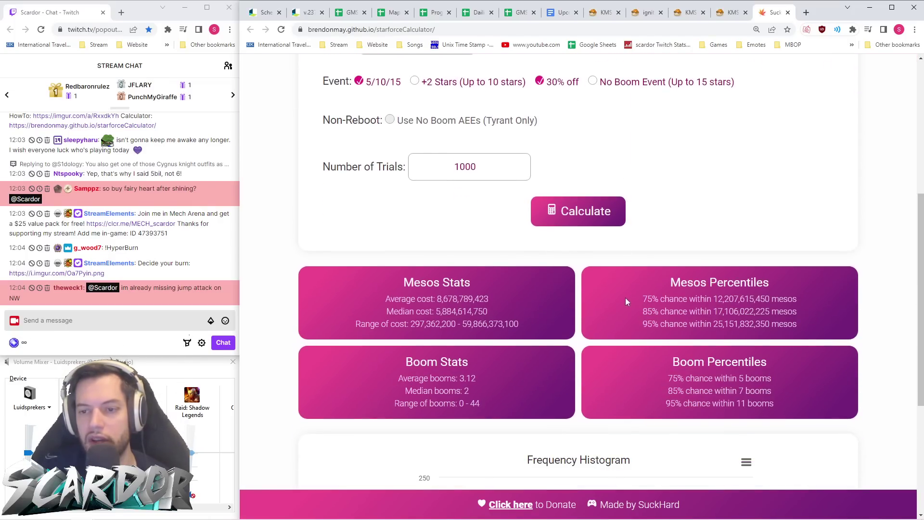
{"action": "left_click", "coordinate": [593, 215]}
{"action": "left_click", "coordinate": [597, 220]}
{"action": "left_click", "coordinate": [597, 217]}
{"action": "left_click", "coordinate": [596, 216]}
{"action": "left_click", "coordinate": [597, 216]}
{"action": "left_click", "coordinate": [597, 218]}
{"action": "left_click", "coordinate": [597, 218]}
{"action": "left_click", "coordinate": [598, 218]}
{"action": "left_click", "coordinate": [597, 219]}
{"action": "left_click", "coordinate": [597, 220]}
- Review the results, close the Star Force calculator, and return to the v.237 patch notes
{"action": "scroll", "coordinate": [617, 222], "scroll_direction": "up", "scroll_amount": 6}
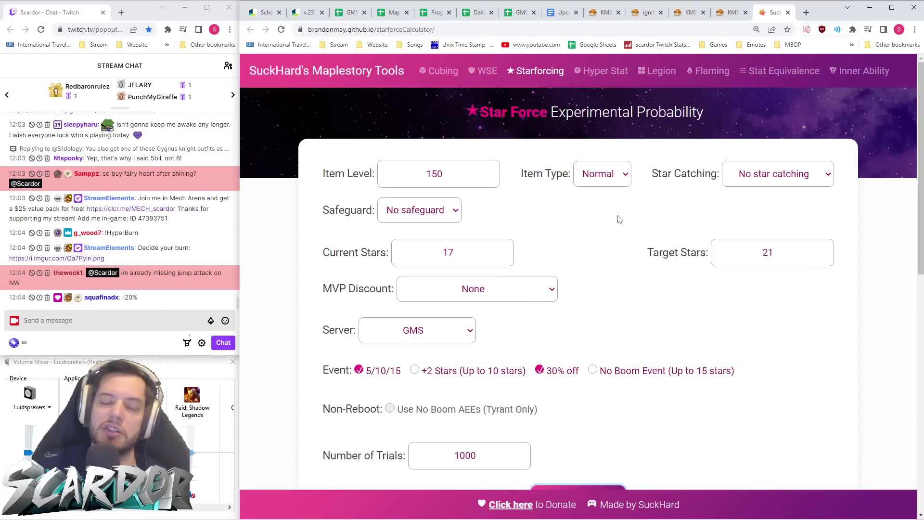
{"action": "scroll", "coordinate": [620, 219], "scroll_direction": "down", "scroll_amount": 4}
{"action": "scroll", "coordinate": [620, 221], "scroll_direction": "up", "scroll_amount": 4}
{"action": "scroll", "coordinate": [619, 221], "scroll_direction": "down", "scroll_amount": 3}
{"action": "scroll", "coordinate": [619, 223], "scroll_direction": "down", "scroll_amount": 1}
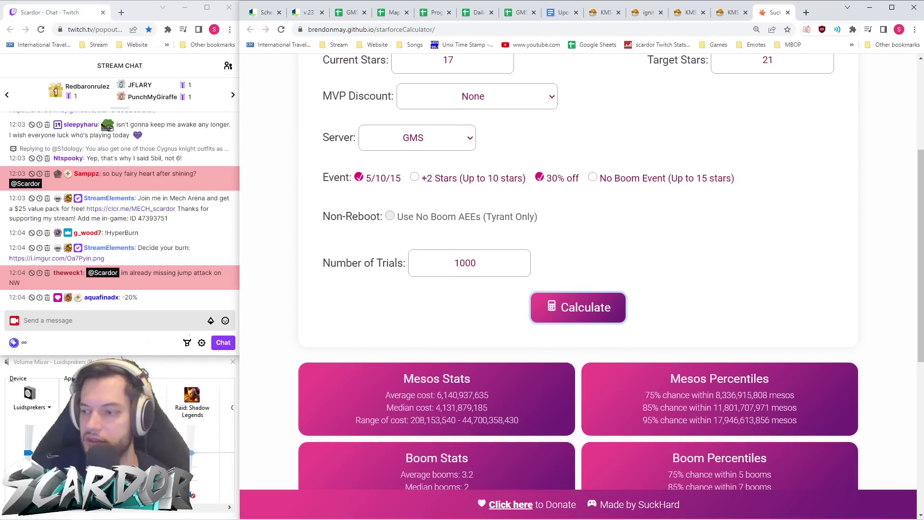
{"action": "left_click", "coordinate": [788, 13]}
{"action": "key", "text": "ctrl+2"}
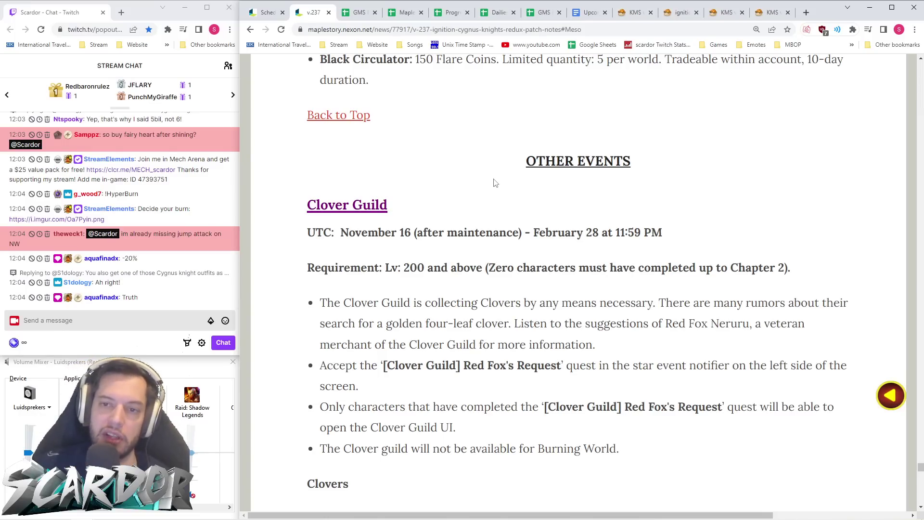
- Jump to the v.237 Clover Guild section, grab its address, and switch to the GMS Reboot Events sheet
{"action": "scroll", "coordinate": [496, 183], "scroll_direction": "down", "scroll_amount": 1}
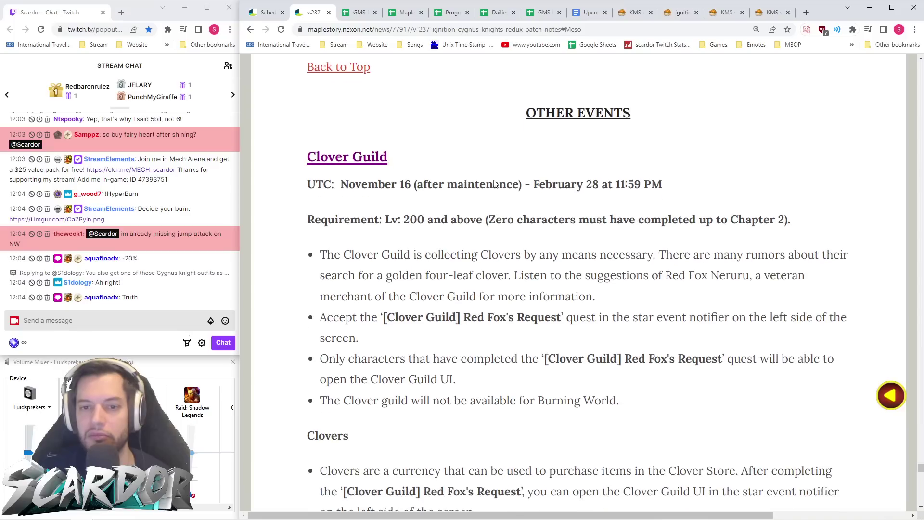
{"action": "scroll", "coordinate": [481, 174], "scroll_direction": "up", "scroll_amount": 1}
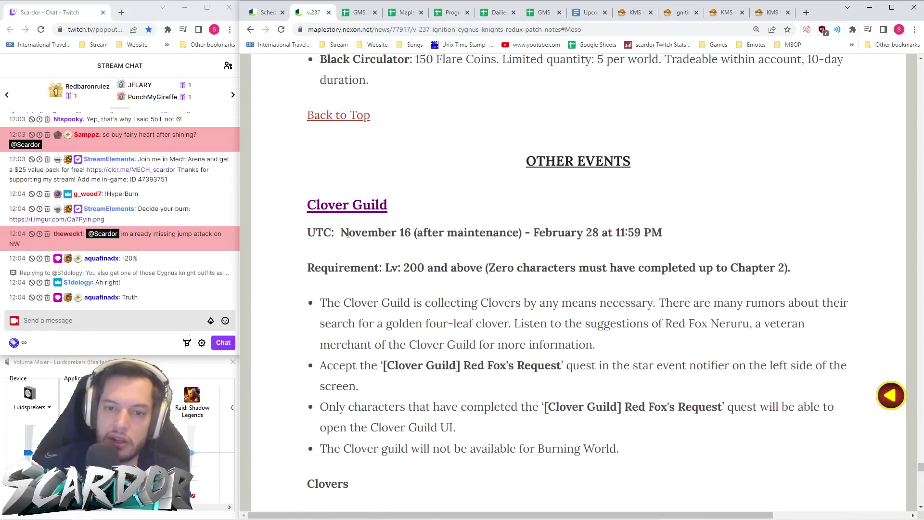
{"action": "left_click", "coordinate": [349, 123]}
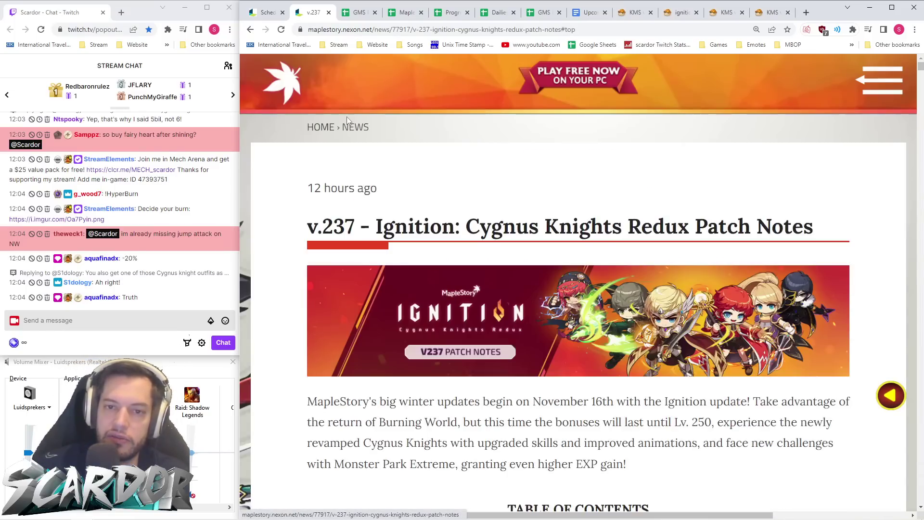
{"action": "scroll", "coordinate": [467, 207], "scroll_direction": "down", "scroll_amount": 13}
{"action": "scroll", "coordinate": [467, 207], "scroll_direction": "down", "scroll_amount": 10}
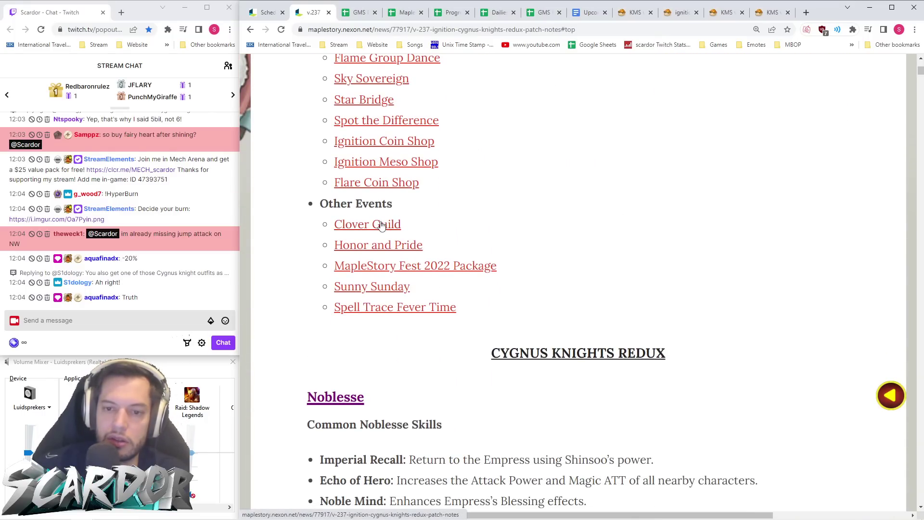
{"action": "left_click", "coordinate": [382, 225]}
{"action": "left_click", "coordinate": [488, 30]}
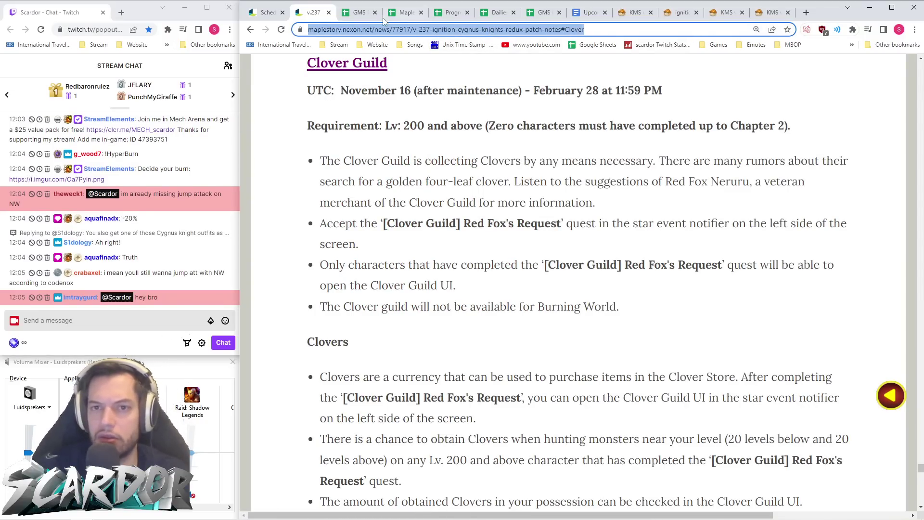
{"action": "left_click", "coordinate": [357, 13]}
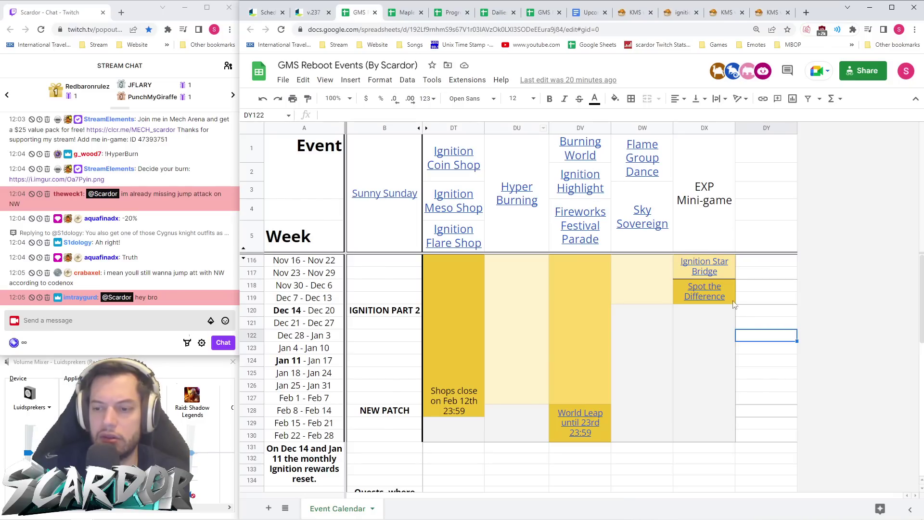
- Merge DY116:DY130 into one cell and fill it light yellow
{"action": "left_click", "coordinate": [252, 435]}
{"action": "left_click_drag", "start_coordinate": [774, 440], "coordinate": [767, 265]}
{"action": "left_click", "coordinate": [648, 98]}
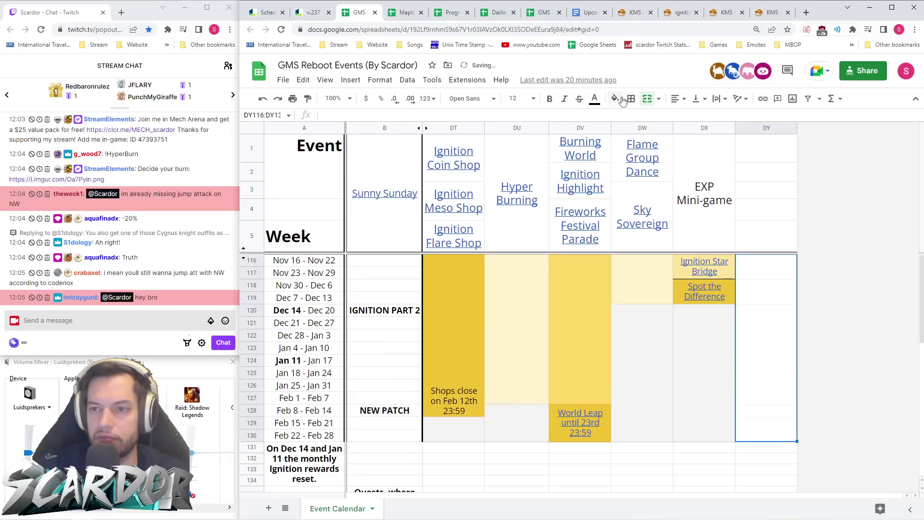
{"action": "left_click", "coordinate": [615, 98]}
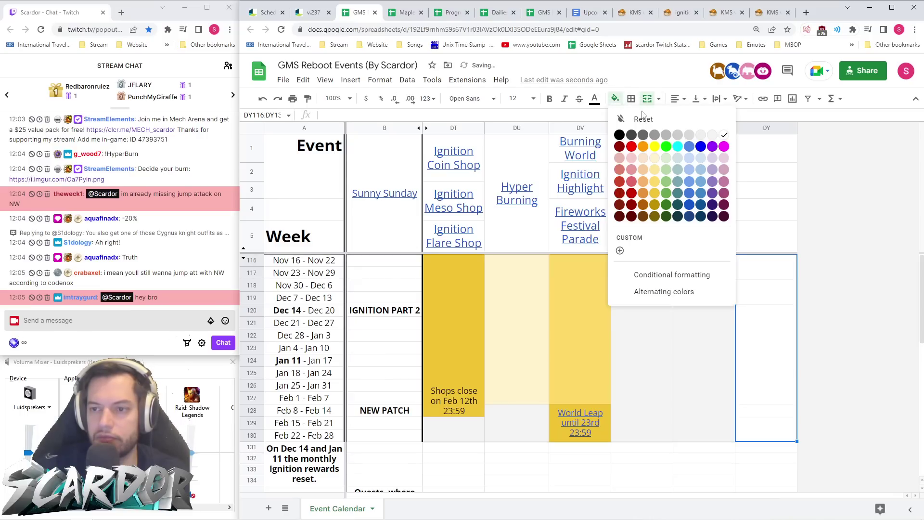
{"action": "left_click", "coordinate": [655, 170]}
{"action": "left_click", "coordinate": [615, 99]}
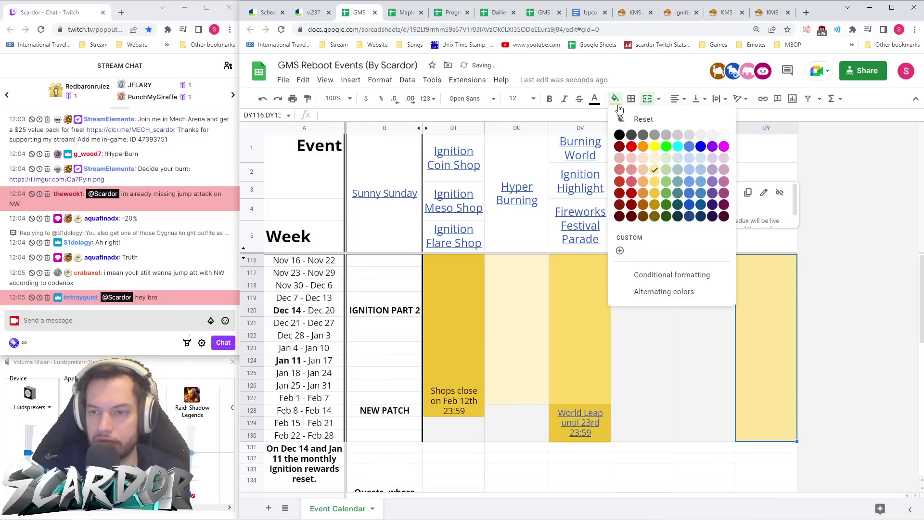
{"action": "left_click", "coordinate": [658, 196]}
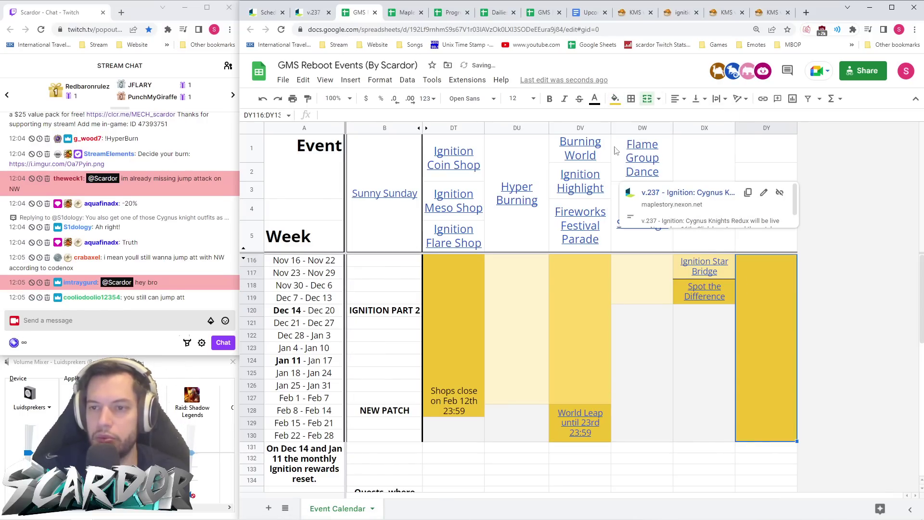
{"action": "left_click", "coordinate": [615, 98]}
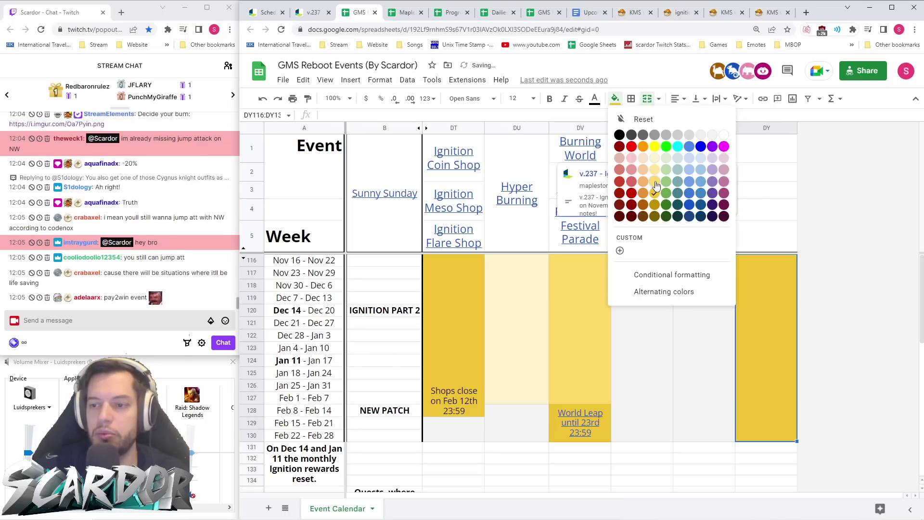
{"action": "left_click", "coordinate": [655, 182]}
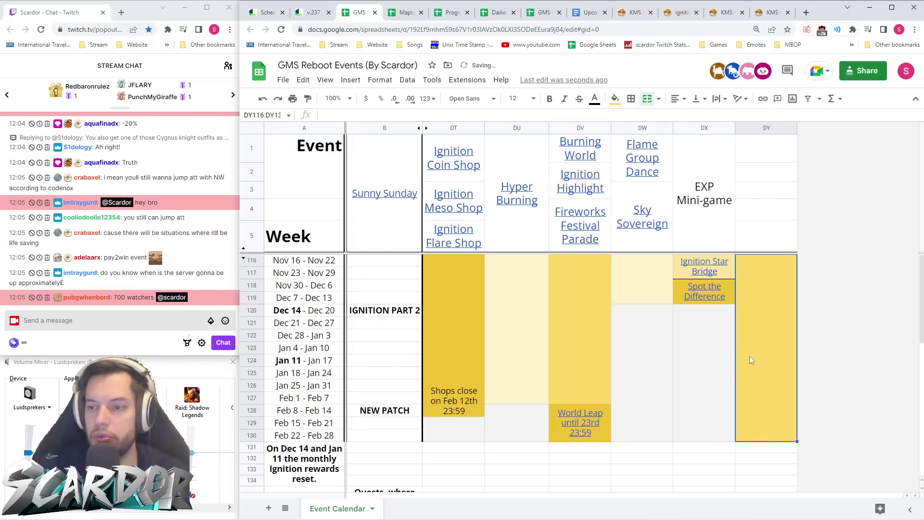
{"action": "key", "text": "ctrl+z"}
{"action": "key", "text": "ctrl+y"}
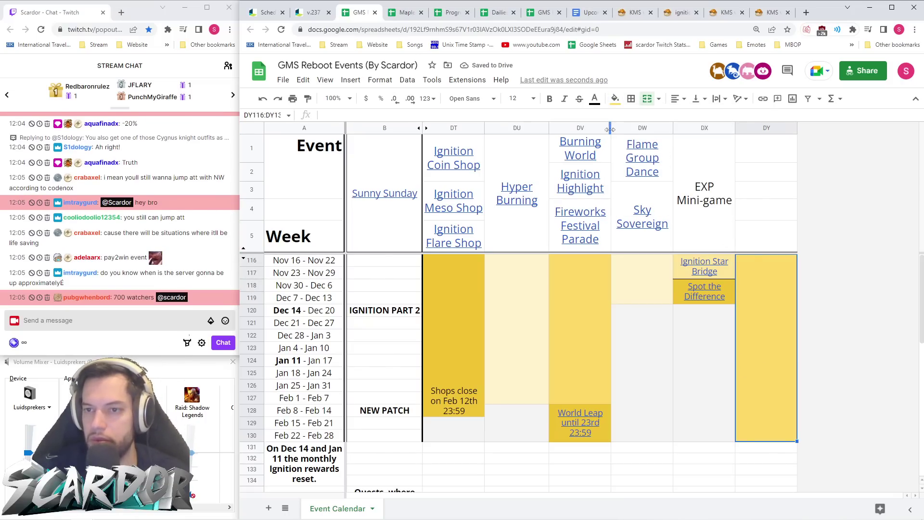
{"action": "left_click", "coordinate": [615, 99]}
{"action": "left_click", "coordinate": [655, 181]}
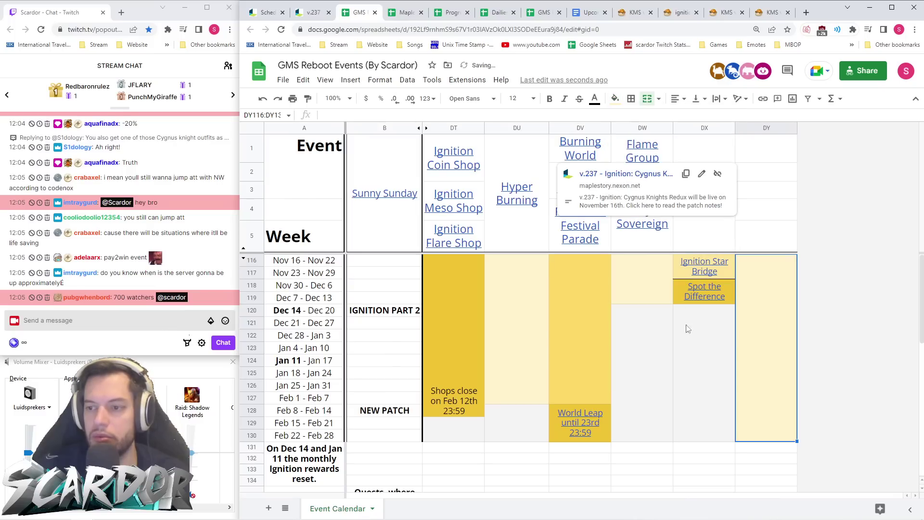
- Try merging DY1:DY5 into a header cell, then cancel and undo the merge
{"action": "left_click_drag", "start_coordinate": [746, 243], "coordinate": [753, 145]}
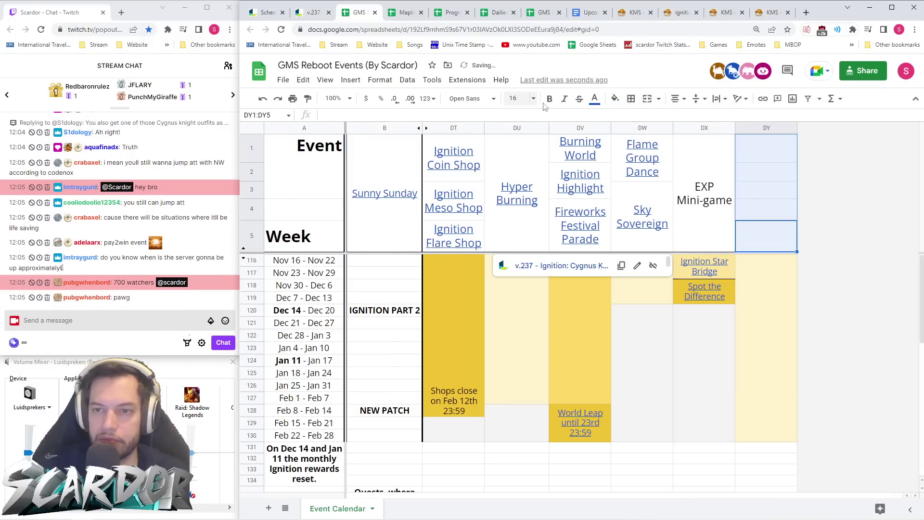
{"action": "left_click", "coordinate": [647, 99]}
{"action": "type", "text": "Clover"}
{"action": "key", "text": "Escape"}
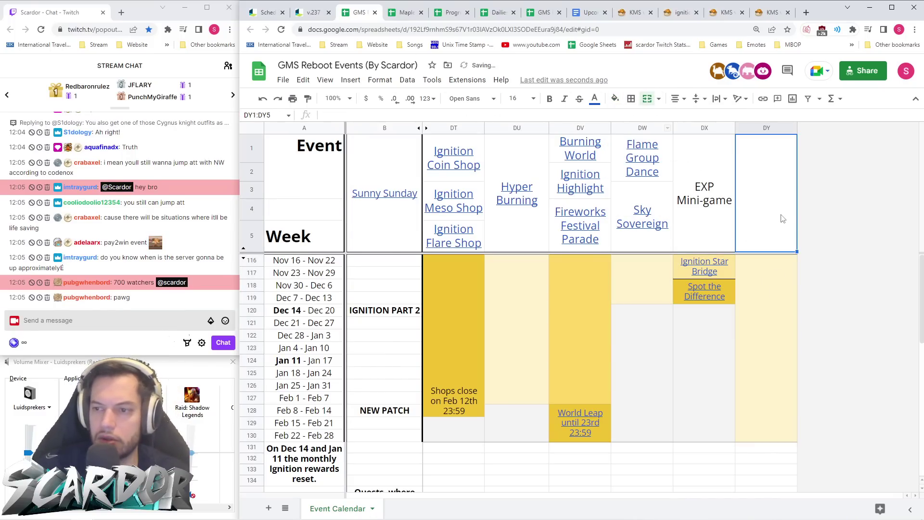
{"action": "key", "text": "ctrl+z"}
- Enter 'Clover Guild' as the header in cell DY5
{"action": "left_click", "coordinate": [775, 234]}
{"action": "type", "text": "Clvoer Guild"}
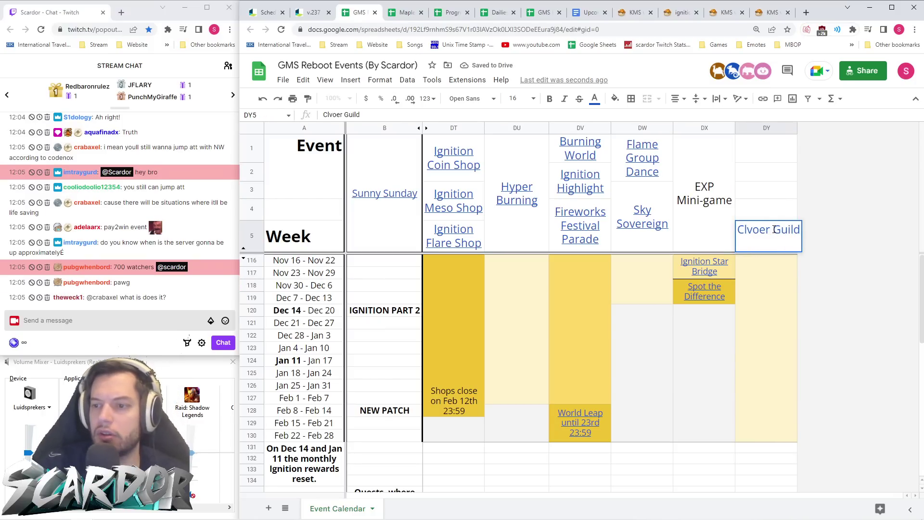
{"action": "key", "text": "BackSpace"}
{"action": "key", "text": "BackSpace"}
{"action": "key", "text": "BackSpace"}
{"action": "key", "text": "BackSpace"}
{"action": "key", "text": "BackSpace"}
{"action": "key", "text": "BackSpace"}
{"action": "key", "text": "BackSpace"}
{"action": "key", "text": "BackSpace"}
{"action": "key", "text": "BackSpace"}
{"action": "key", "text": "BackSpace"}
{"action": "type", "text": "pover"}
{"action": "key", "text": "BackSpace"}
{"action": "key", "text": "BackSpace"}
{"action": "key", "text": "BackSpace"}
{"action": "key", "text": "BackSpace"}
{"action": "key", "text": "BackSpace"}
{"action": "type", "text": "over Guild"}
{"action": "key", "text": "Return"}
- Link DY5 to the v.237 patch notes URL, then return to the patch notes tab
{"action": "right_click", "coordinate": [774, 229]}
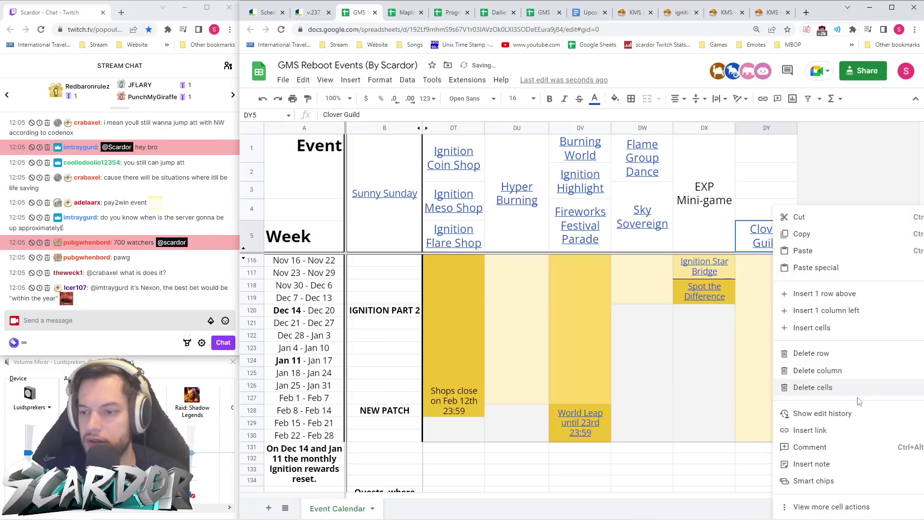
{"action": "left_click", "coordinate": [835, 430]}
{"action": "key", "text": "ctrl+v"}
{"action": "left_click", "coordinate": [903, 279]}
{"action": "left_click", "coordinate": [755, 302]}
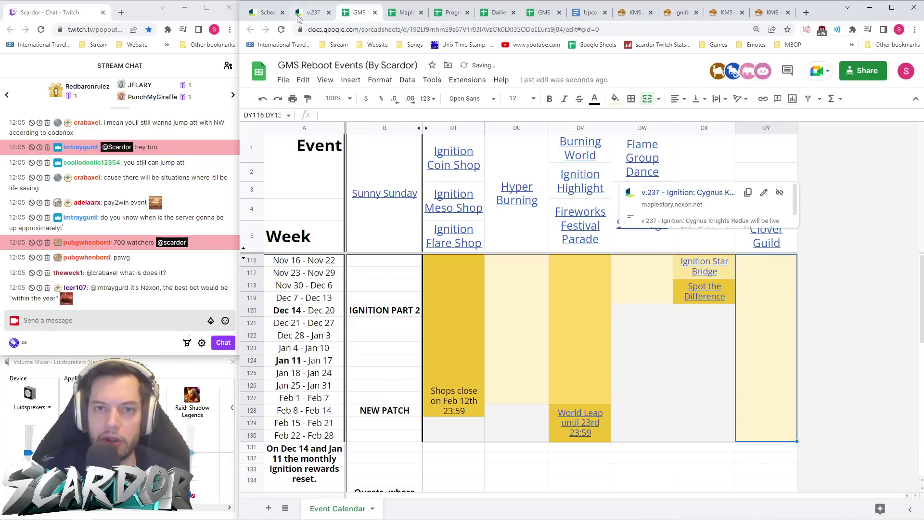
{"action": "left_click", "coordinate": [298, 15]}
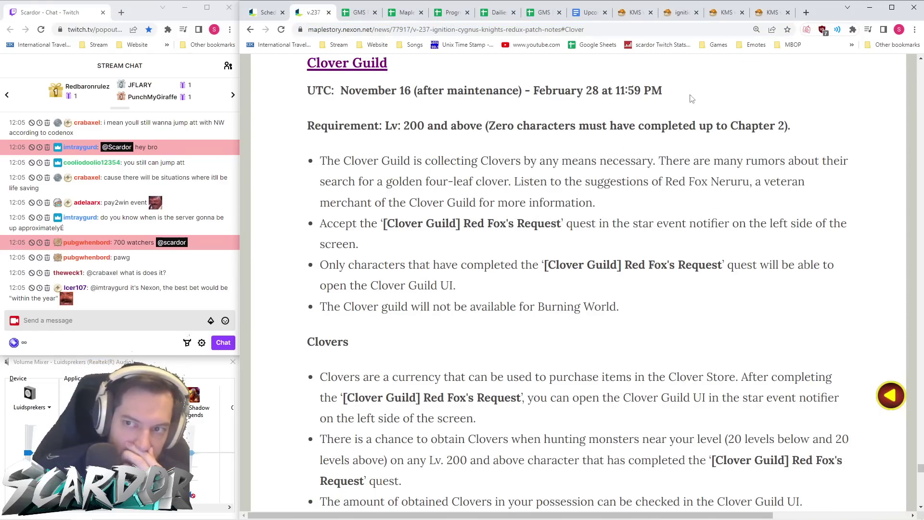
- Switch to the KMS Orange Mushroom article, glance at the Ignition festival image, and scroll to the video
{"action": "left_click", "coordinate": [635, 12]}
{"action": "scroll", "coordinate": [646, 187], "scroll_direction": "down", "scroll_amount": 15}
{"action": "scroll", "coordinate": [647, 187], "scroll_direction": "down", "scroll_amount": 20}
{"action": "scroll", "coordinate": [648, 172], "scroll_direction": "up", "scroll_amount": 20}
{"action": "left_click", "coordinate": [680, 12]}
{"action": "scroll", "coordinate": [655, 170], "scroll_direction": "down", "scroll_amount": 2}
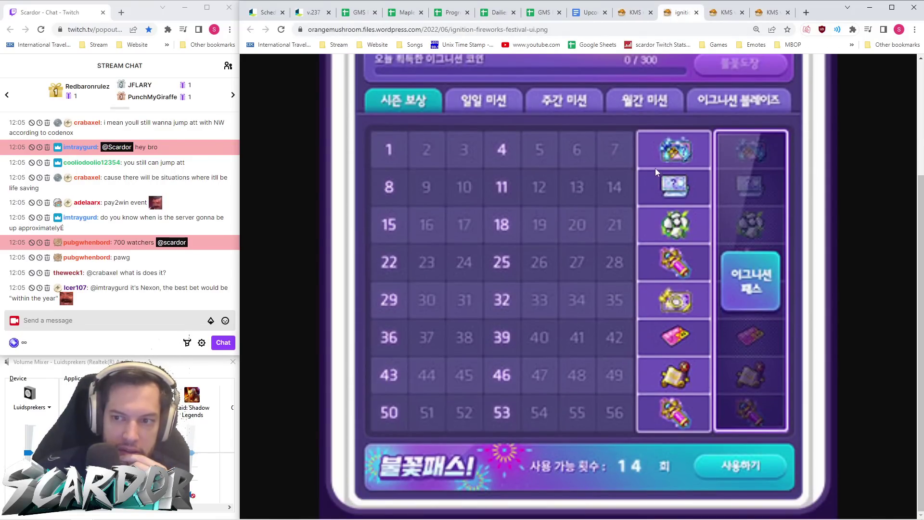
{"action": "left_click", "coordinate": [697, 13]}
{"action": "scroll", "coordinate": [689, 191], "scroll_direction": "down", "scroll_amount": 10}
{"action": "left_click_drag", "start_coordinate": [921, 192], "coordinate": [920, 399]}
- Play the embedded Ignition event video, skip ahead, and pause it at 0:59
{"action": "left_click", "coordinate": [484, 397]}
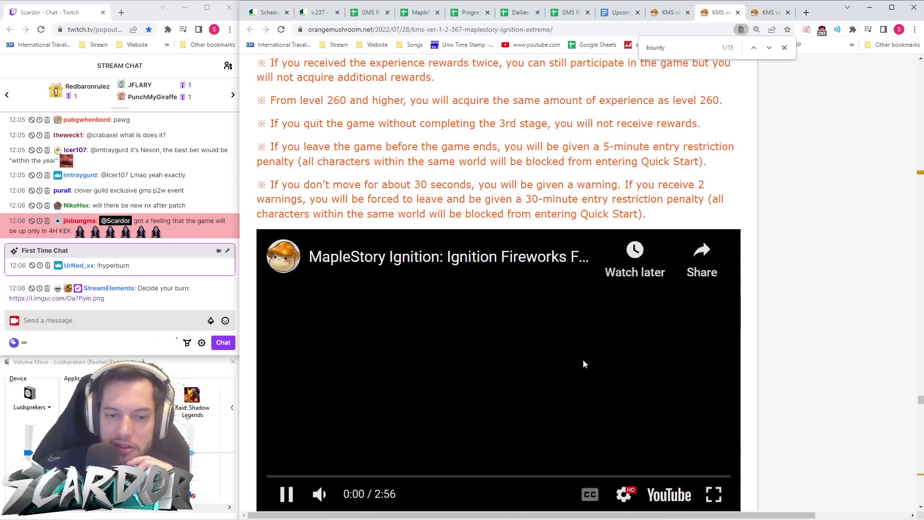
{"action": "scroll", "coordinate": [582, 360], "scroll_direction": "down", "scroll_amount": 1}
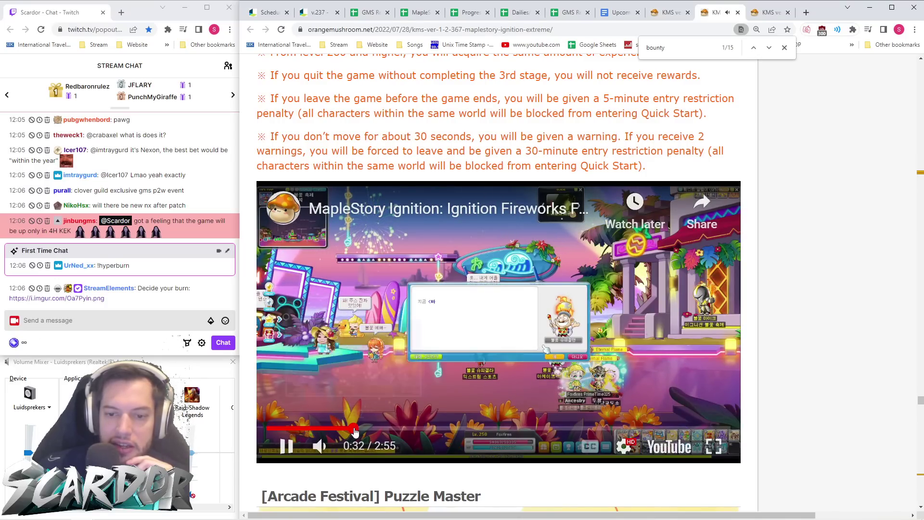
{"action": "left_click", "coordinate": [354, 428]}
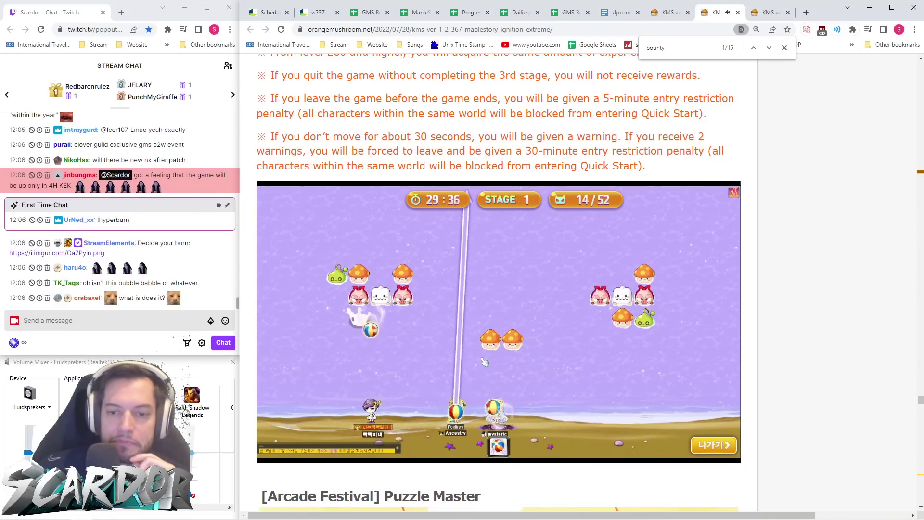
{"action": "mouse_move", "coordinate": [706, 348]}
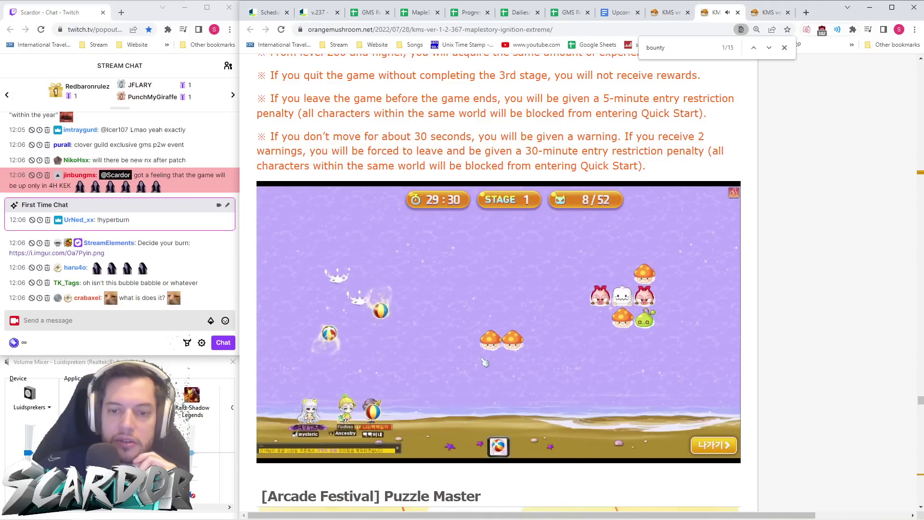
{"action": "left_click", "coordinate": [484, 362]}
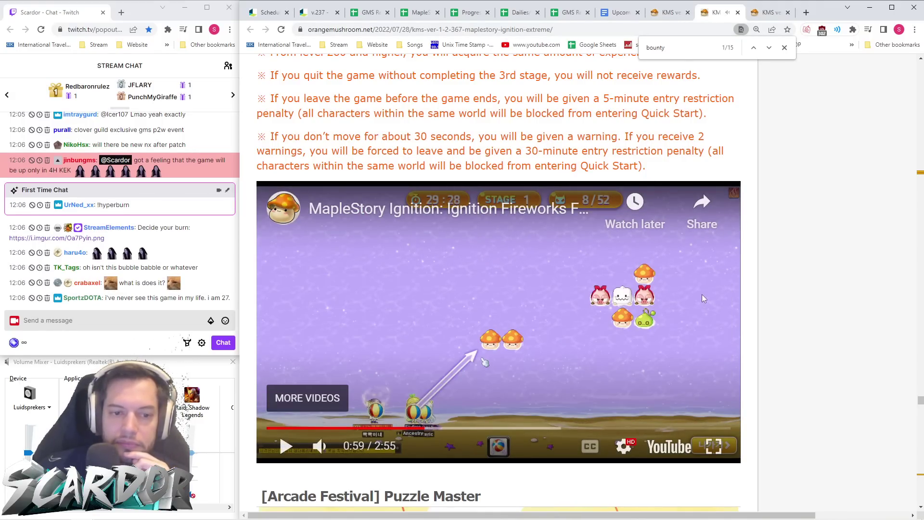
- Scroll through the Puzzle Master and Extreme Sports sections, then go back to the v.237 patch notes
{"action": "scroll", "coordinate": [660, 270], "scroll_direction": "down", "scroll_amount": 9}
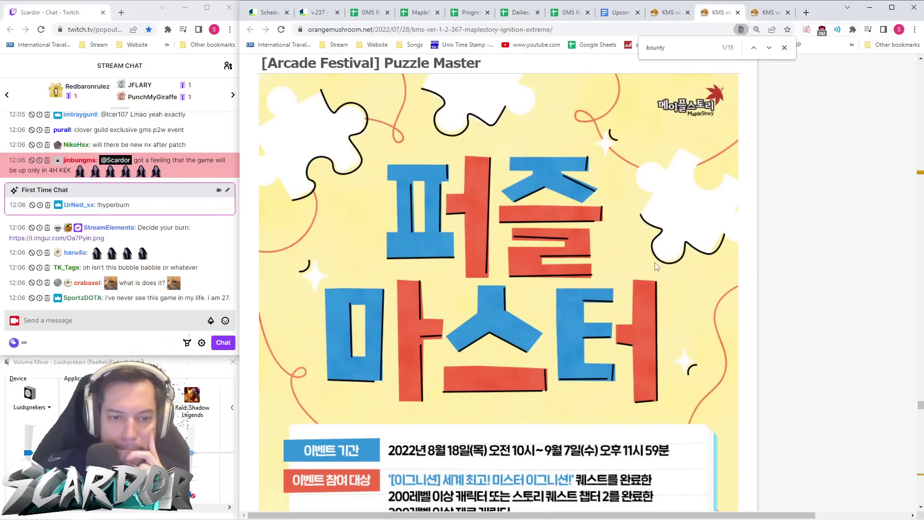
{"action": "scroll", "coordinate": [659, 264], "scroll_direction": "down", "scroll_amount": 20}
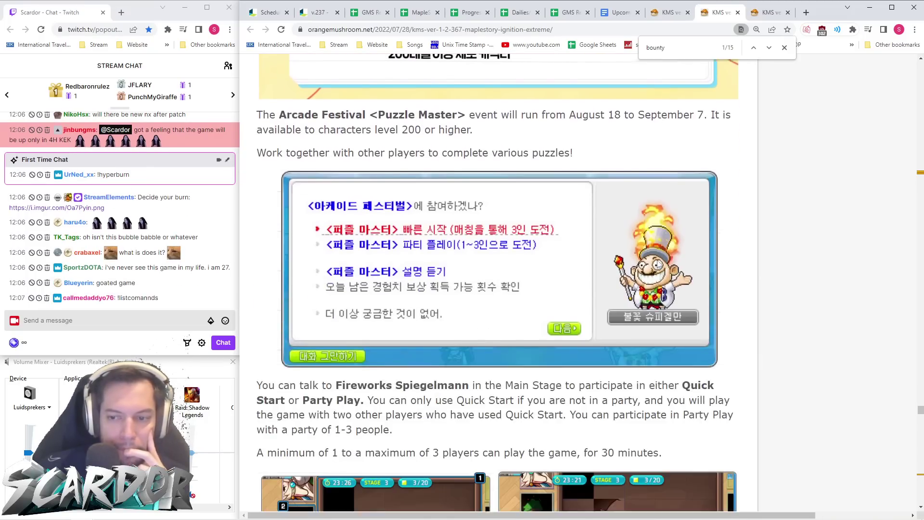
{"action": "scroll", "coordinate": [645, 205], "scroll_direction": "down", "scroll_amount": 20}
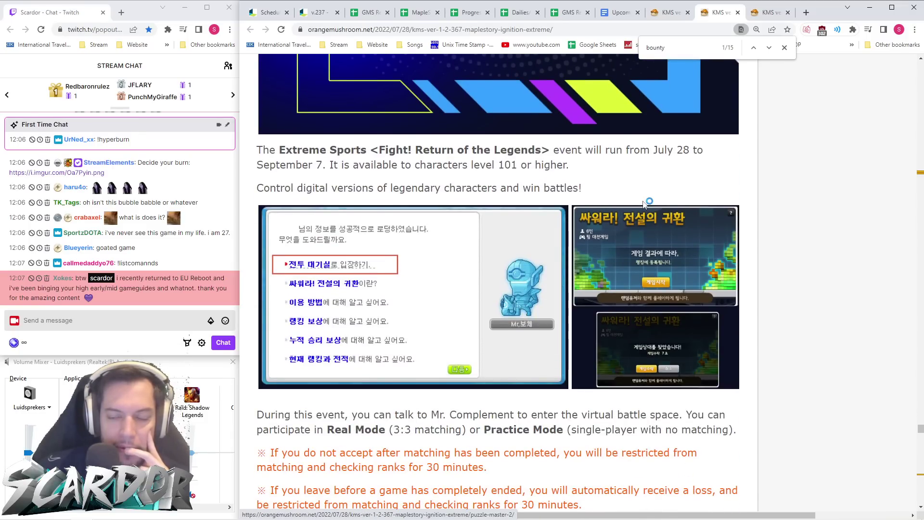
{"action": "scroll", "coordinate": [644, 205], "scroll_direction": "down", "scroll_amount": 20}
{"action": "scroll", "coordinate": [644, 205], "scroll_direction": "down", "scroll_amount": 20}
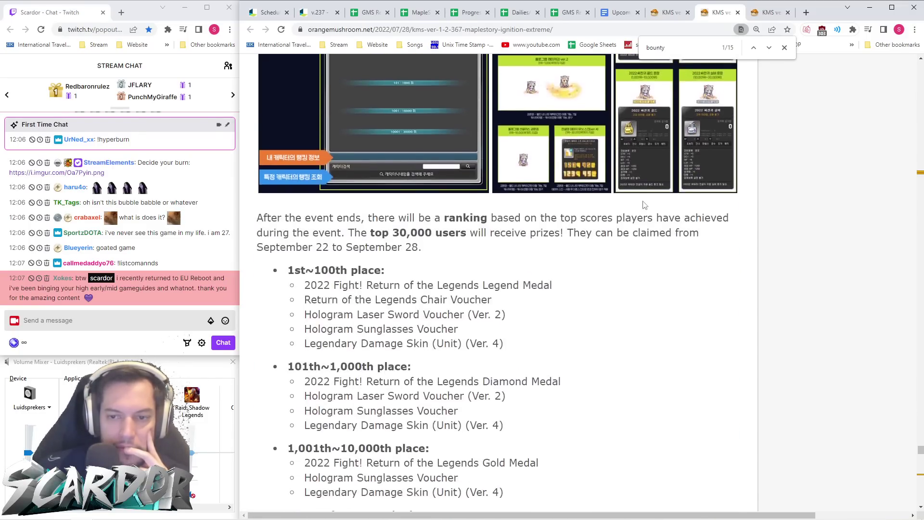
{"action": "scroll", "coordinate": [627, 202], "scroll_direction": "down", "scroll_amount": 10}
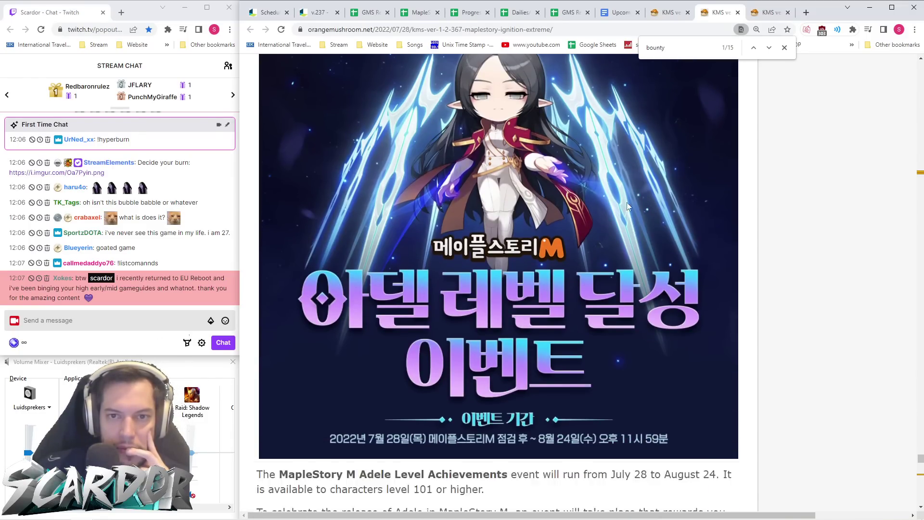
{"action": "left_click", "coordinate": [316, 13]}
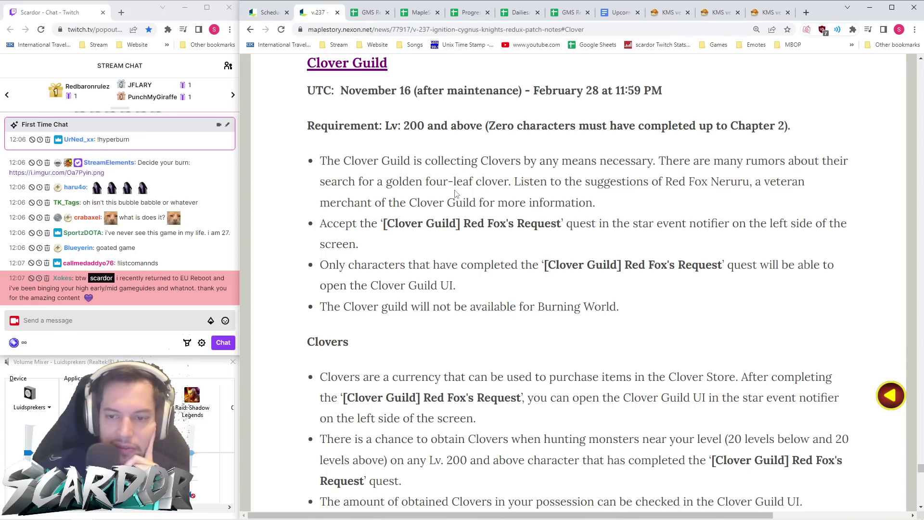
- Read the Shining Clover Collection Tool entry, highlighting its description and availability dates, then scroll to Clover Guild
{"action": "scroll", "coordinate": [455, 192], "scroll_direction": "down", "scroll_amount": 14}
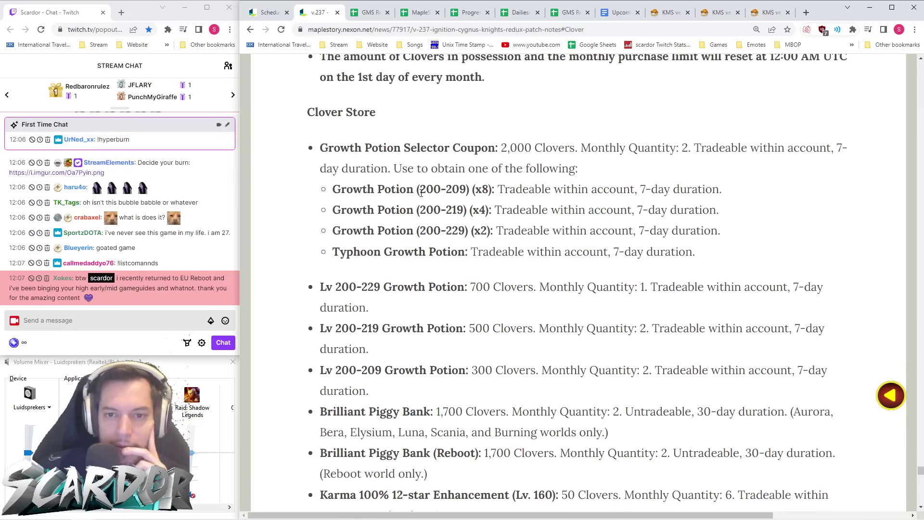
{"action": "scroll", "coordinate": [422, 193], "scroll_direction": "down", "scroll_amount": 15}
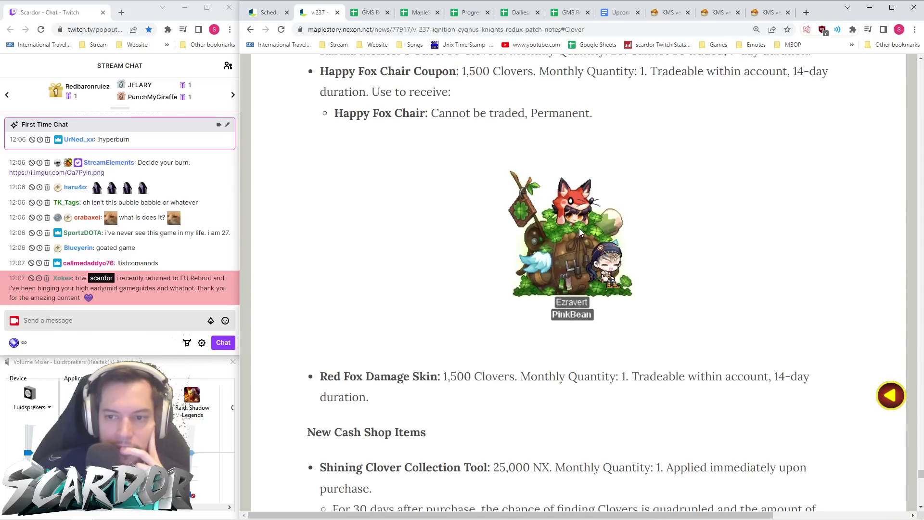
{"action": "scroll", "coordinate": [471, 226], "scroll_direction": "down", "scroll_amount": 5}
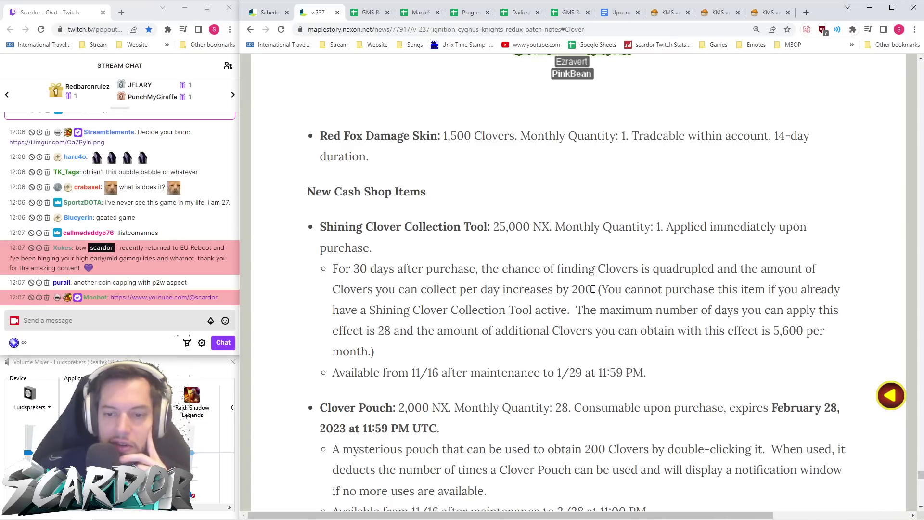
{"action": "left_click_drag", "start_coordinate": [407, 356], "coordinate": [292, 241]}
{"action": "left_click", "coordinate": [507, 349]}
{"action": "left_click_drag", "start_coordinate": [663, 375], "coordinate": [312, 379]}
{"action": "left_click", "coordinate": [507, 376]}
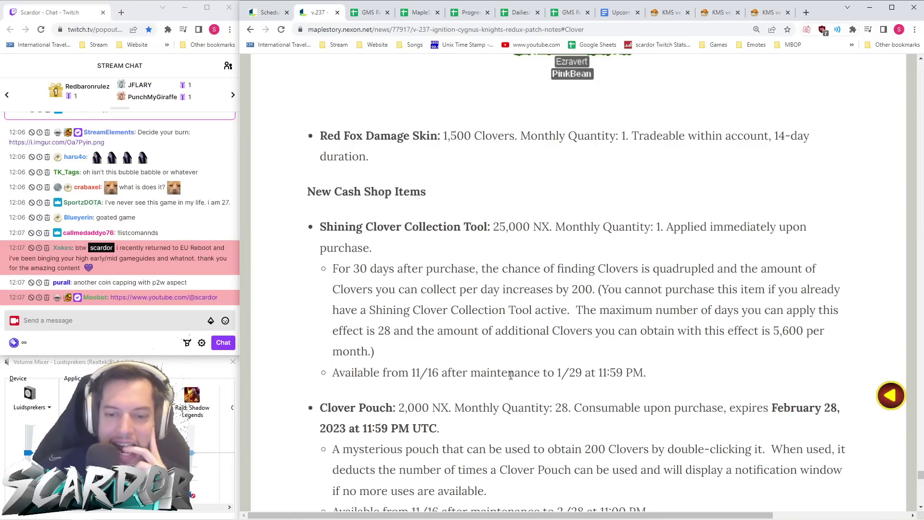
{"action": "scroll", "coordinate": [543, 366], "scroll_direction": "down", "scroll_amount": 4}
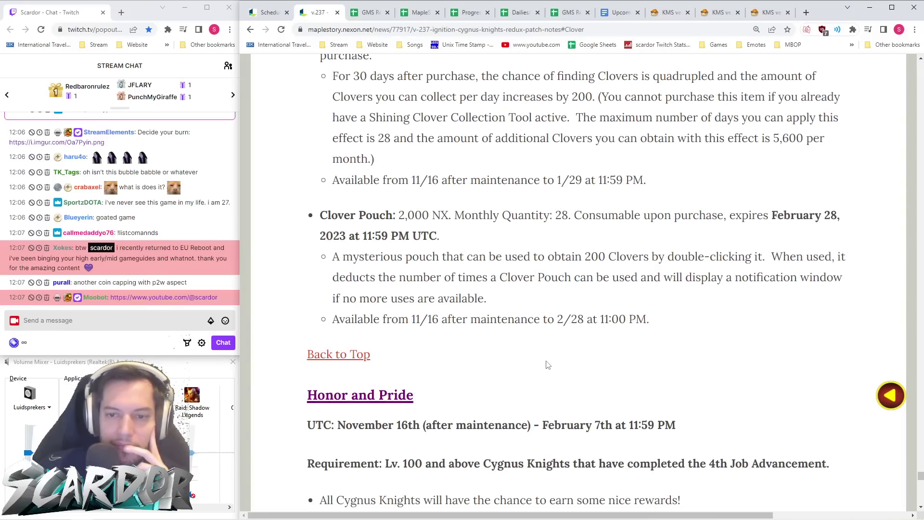
{"action": "scroll", "coordinate": [548, 365], "scroll_direction": "up", "scroll_amount": 20}
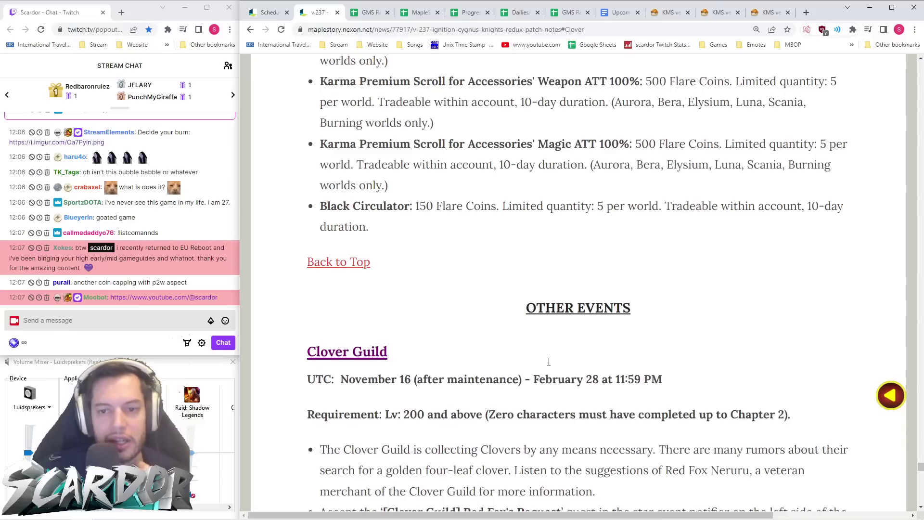
{"action": "scroll", "coordinate": [549, 362], "scroll_direction": "down", "scroll_amount": 6}
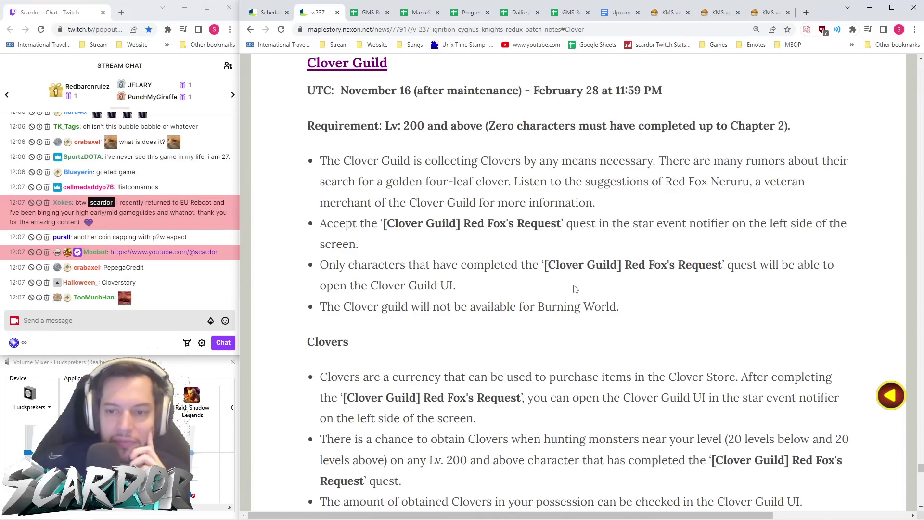
- Read through the Clover shop items, from the 1,700-Clover Brilliant Piggy Bank to the 30-Clover Maple Tour VIP Pass Coupon
{"action": "scroll", "coordinate": [590, 290], "scroll_direction": "down", "scroll_amount": 3}
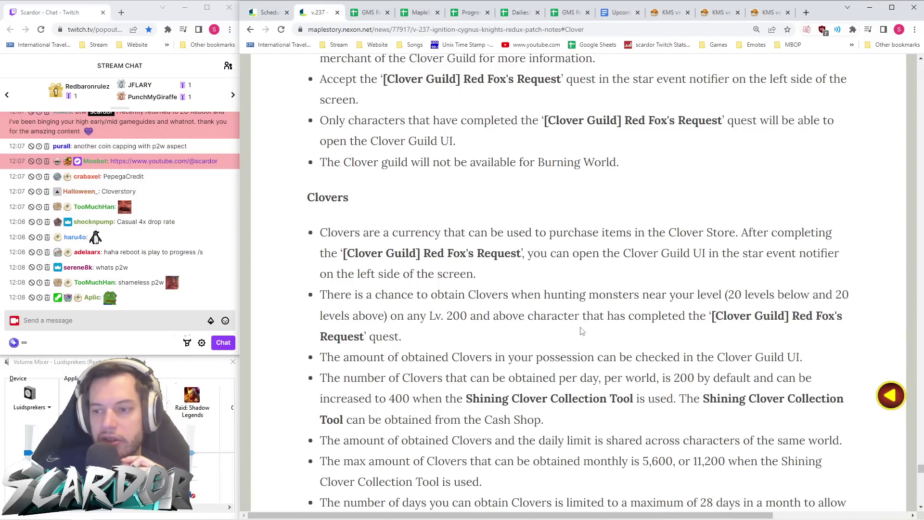
{"action": "scroll", "coordinate": [582, 331], "scroll_direction": "down", "scroll_amount": 3}
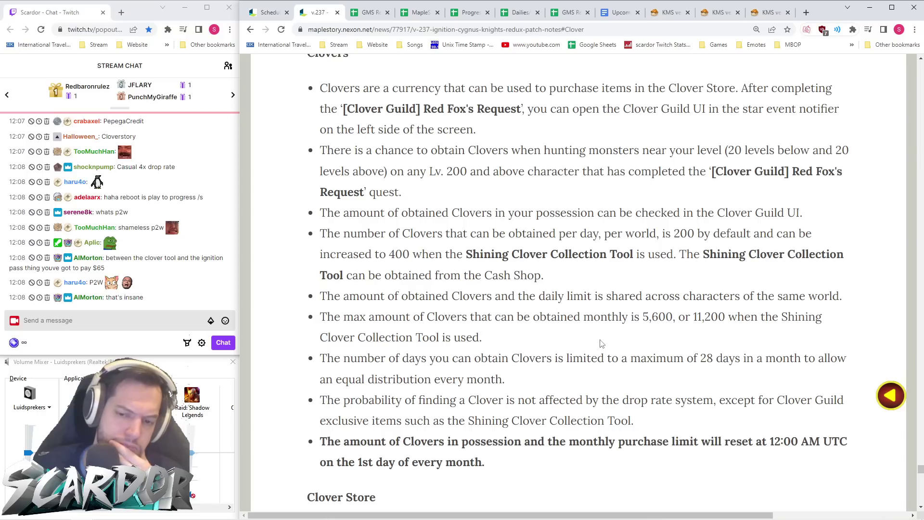
{"action": "scroll", "coordinate": [597, 344], "scroll_direction": "down", "scroll_amount": 2}
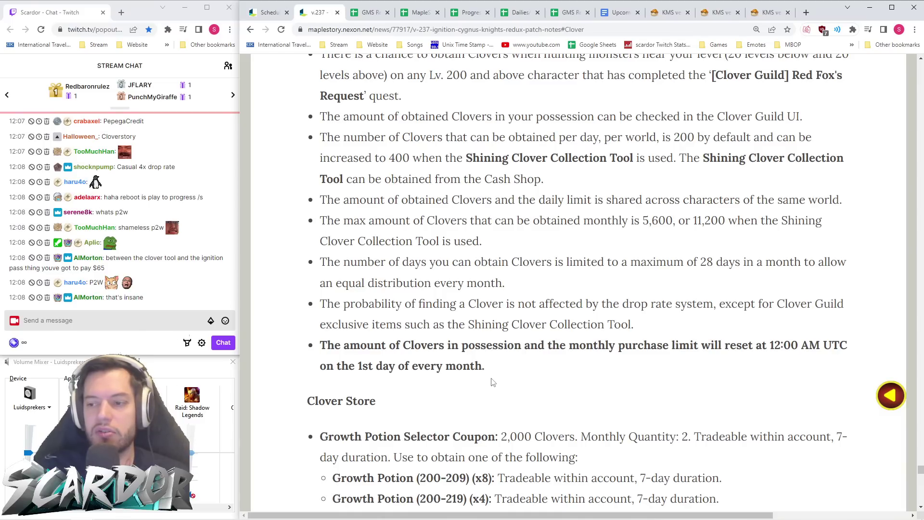
{"action": "scroll", "coordinate": [549, 371], "scroll_direction": "down", "scroll_amount": 3}
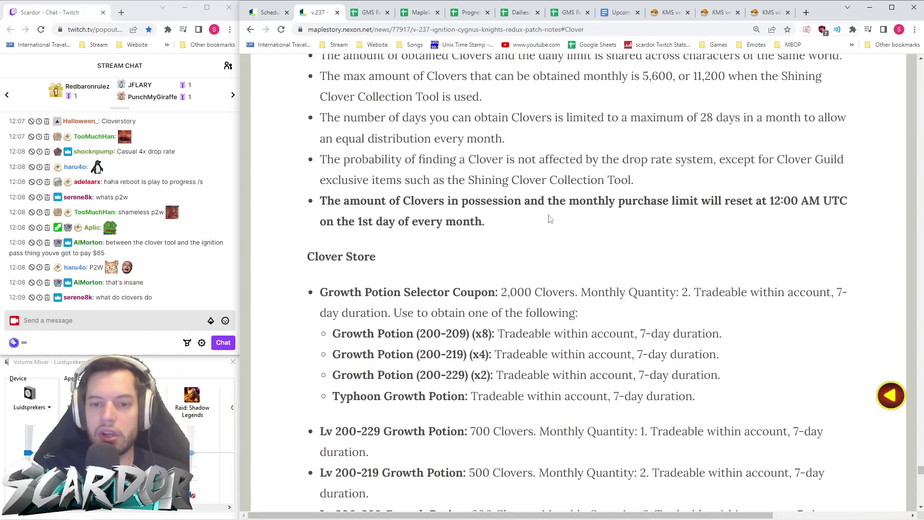
{"action": "scroll", "coordinate": [552, 219], "scroll_direction": "down", "scroll_amount": 2}
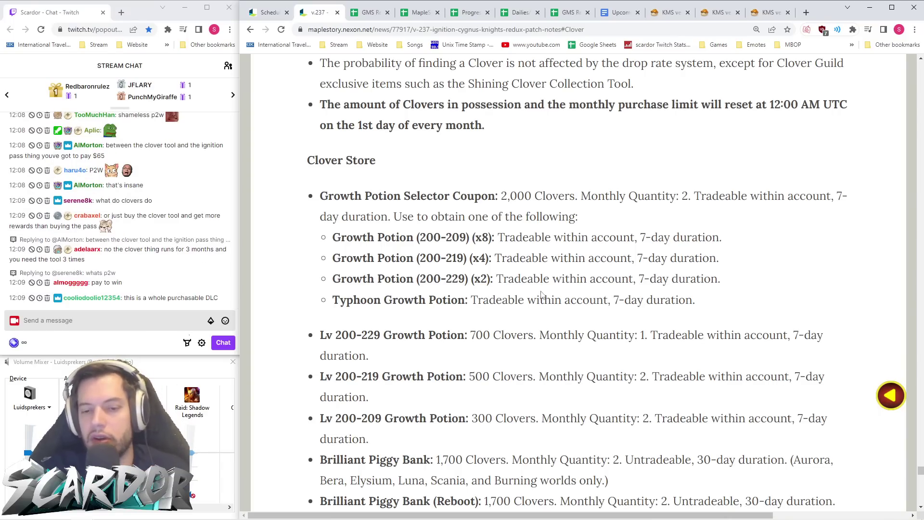
{"action": "scroll", "coordinate": [516, 264], "scroll_direction": "down", "scroll_amount": 3}
{"action": "scroll", "coordinate": [513, 277], "scroll_direction": "up", "scroll_amount": 2}
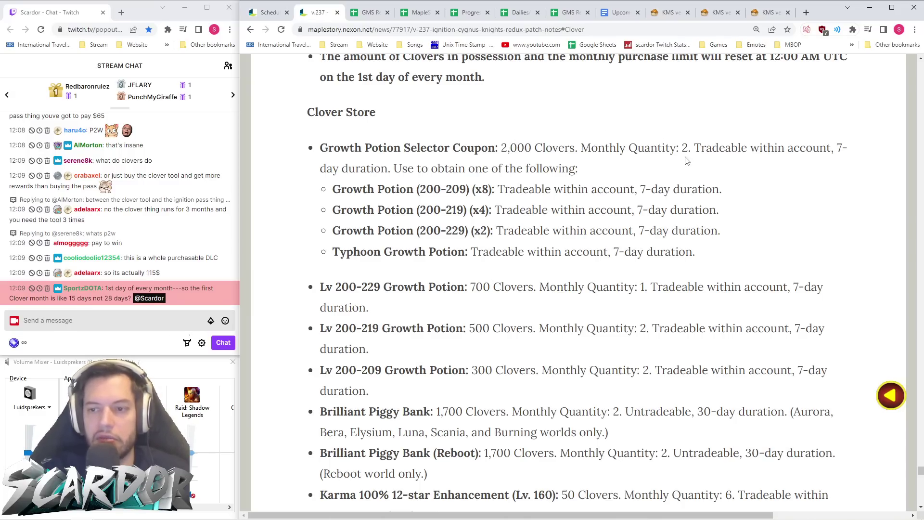
{"action": "scroll", "coordinate": [684, 156], "scroll_direction": "down", "scroll_amount": 1}
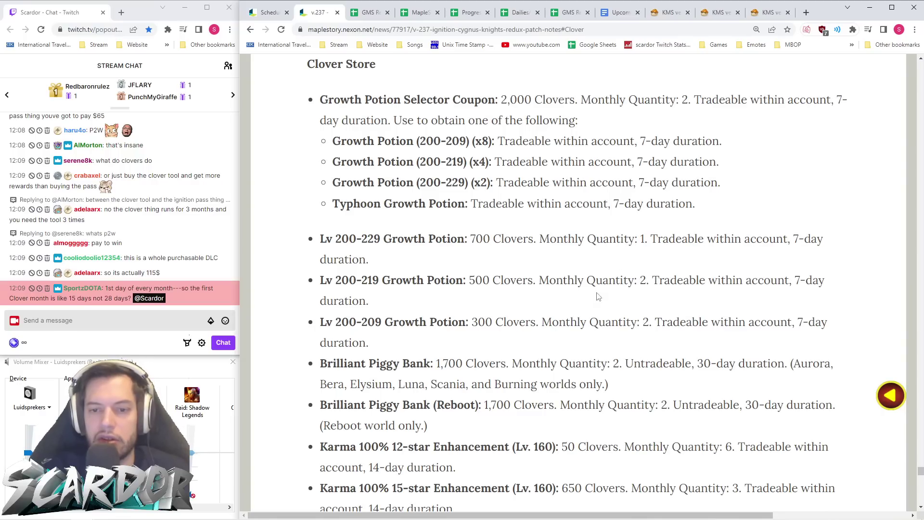
{"action": "scroll", "coordinate": [500, 308], "scroll_direction": "down", "scroll_amount": 2}
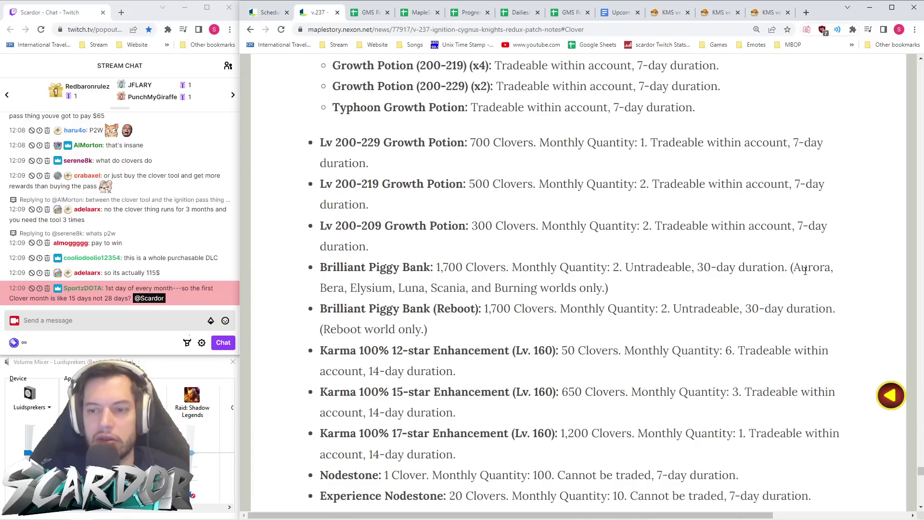
{"action": "scroll", "coordinate": [520, 284], "scroll_direction": "down", "scroll_amount": 1}
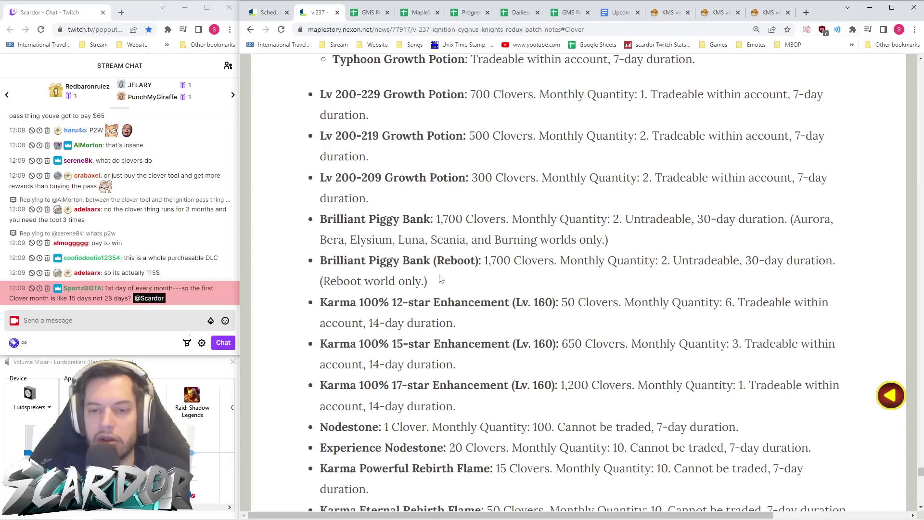
{"action": "scroll", "coordinate": [441, 279], "scroll_direction": "down", "scroll_amount": 1}
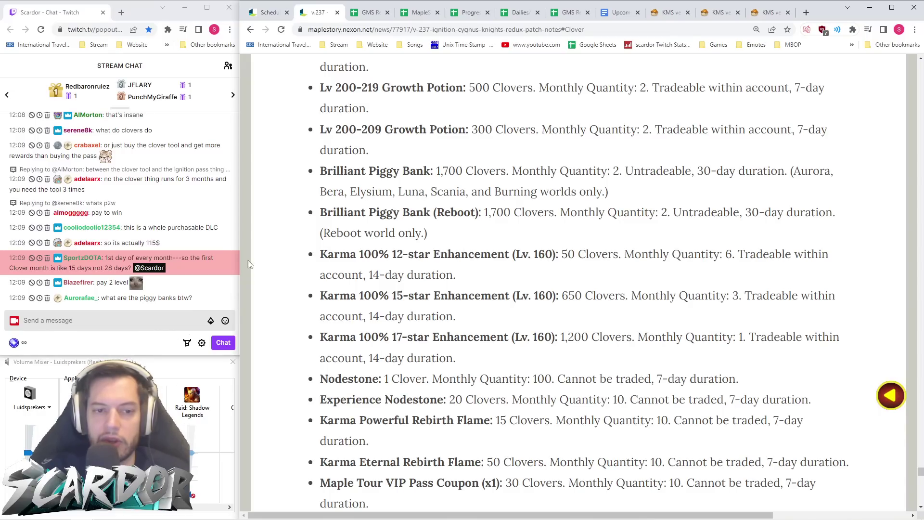
{"action": "mouse_move", "coordinate": [634, 518]}
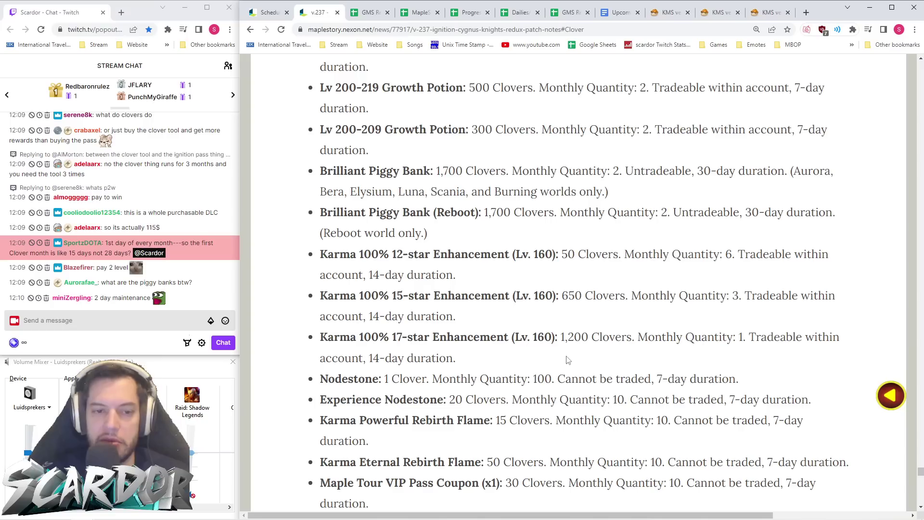
- Send COPIUM in Twitch chat, then continue the Clover list to the Protection and Safety Scrolls
{"action": "left_click", "coordinate": [112, 322]}
{"action": "type", "text": "COPIUM"}
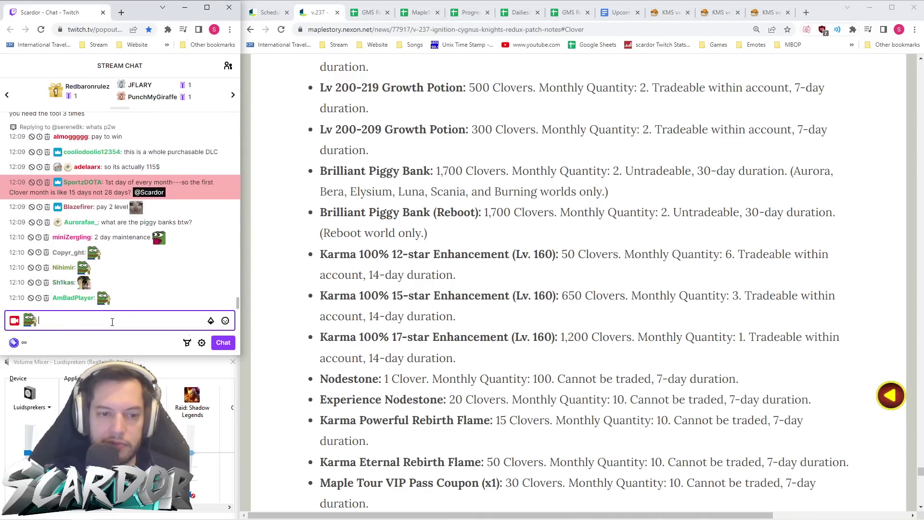
{"action": "key", "text": "Return"}
{"action": "left_click", "coordinate": [624, 302]}
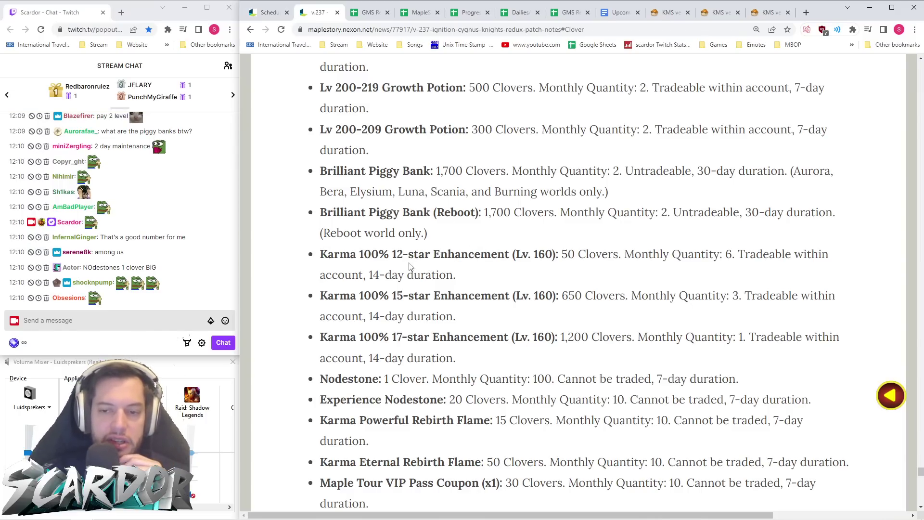
{"action": "scroll", "coordinate": [503, 254], "scroll_direction": "down", "scroll_amount": 1}
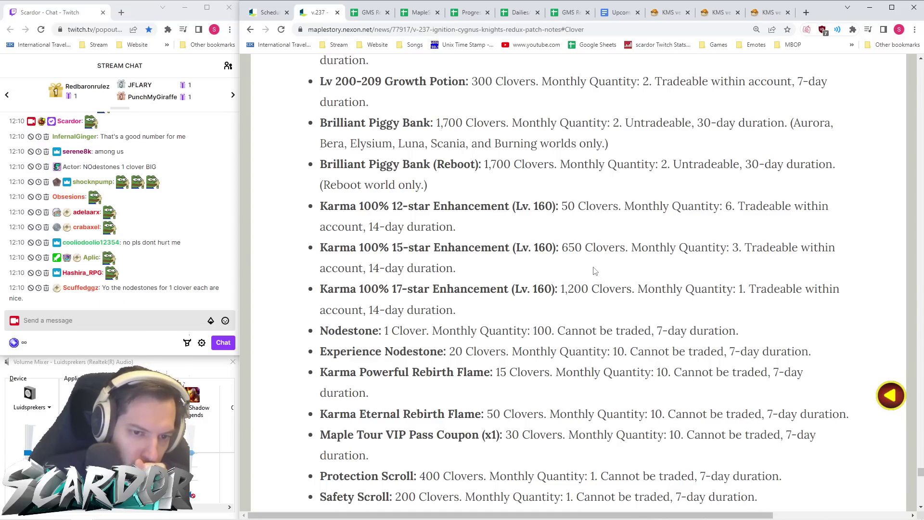
- Highlight the Nodestone entry's 1-Clover price and monthly quantity of 100
{"action": "scroll", "coordinate": [445, 299], "scroll_direction": "down", "scroll_amount": 1}
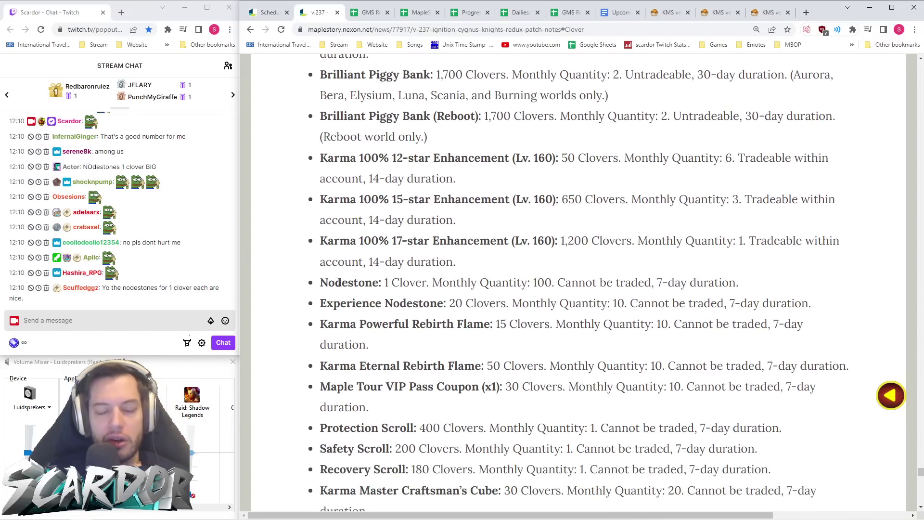
{"action": "left_click_drag", "start_coordinate": [554, 284], "coordinate": [487, 284]}
{"action": "left_click", "coordinate": [566, 296]}
{"action": "left_click_drag", "start_coordinate": [557, 285], "coordinate": [318, 284]}
{"action": "left_click", "coordinate": [505, 284]}
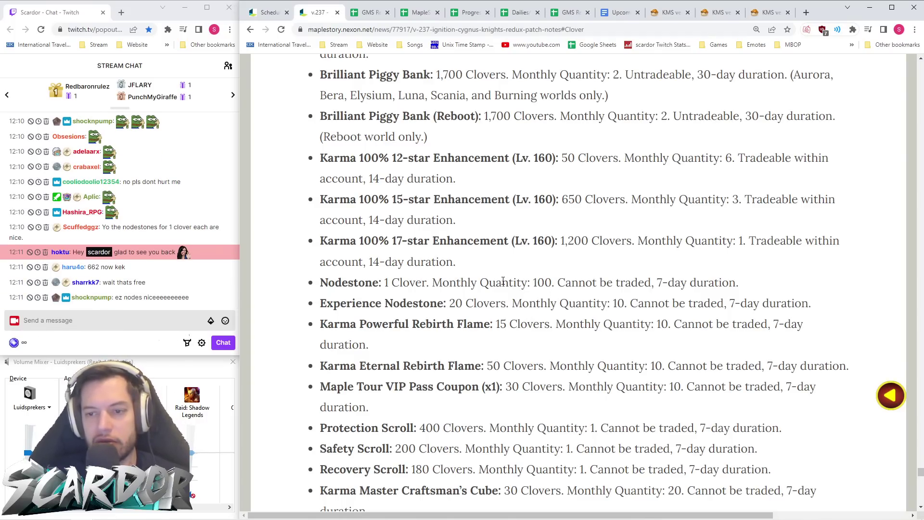
{"action": "scroll", "coordinate": [549, 280], "scroll_direction": "up", "scroll_amount": 4}
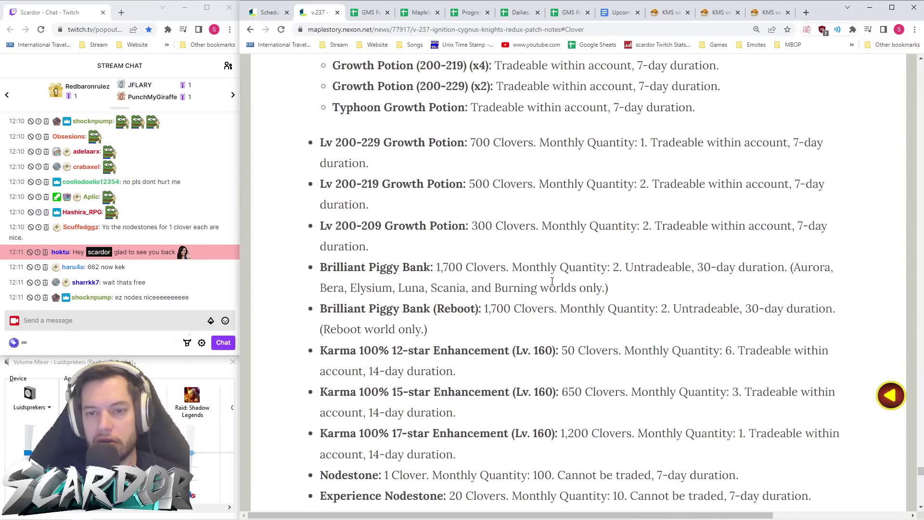
{"action": "scroll", "coordinate": [552, 281], "scroll_direction": "up", "scroll_amount": 3}
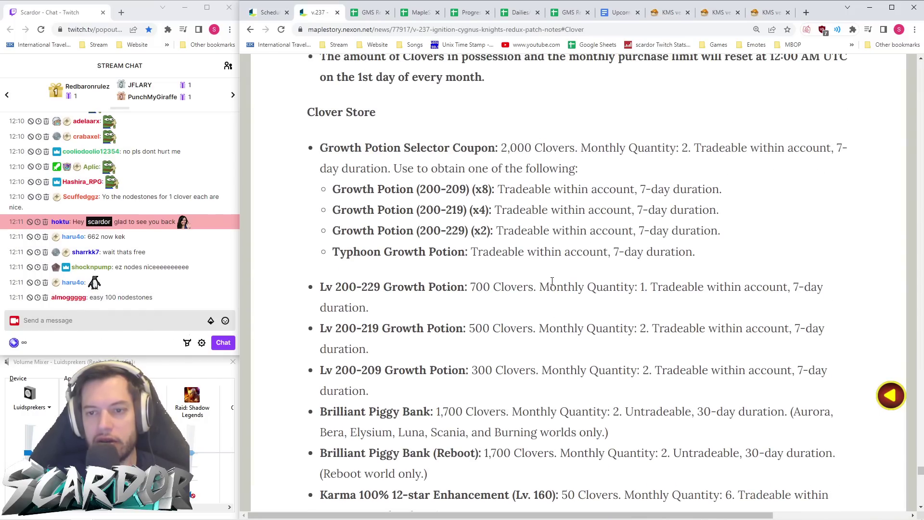
{"action": "scroll", "coordinate": [552, 280], "scroll_direction": "down", "scroll_amount": 8}
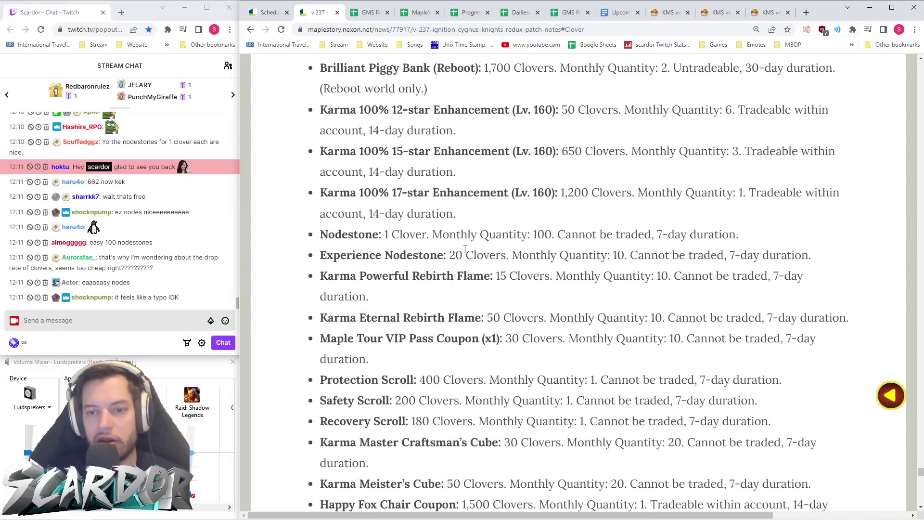
{"action": "left_click_drag", "start_coordinate": [320, 235], "coordinate": [551, 241]}
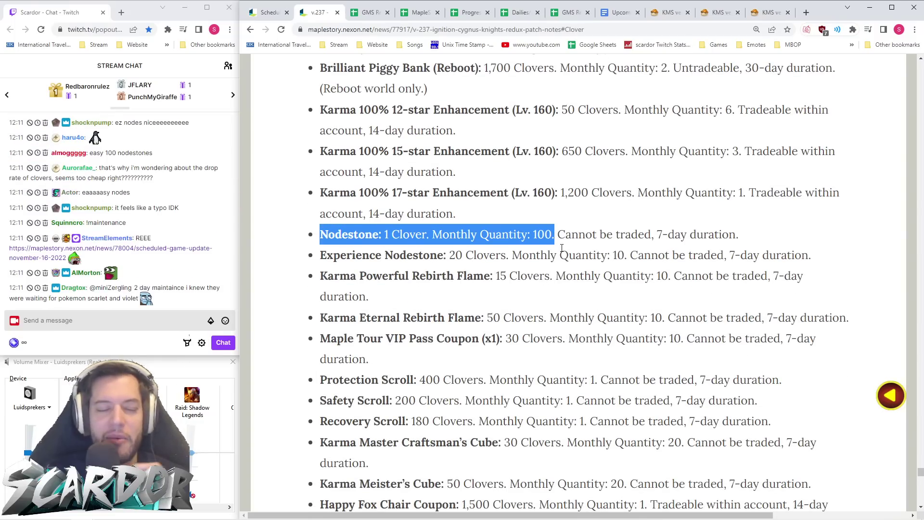
{"action": "left_click", "coordinate": [554, 242]}
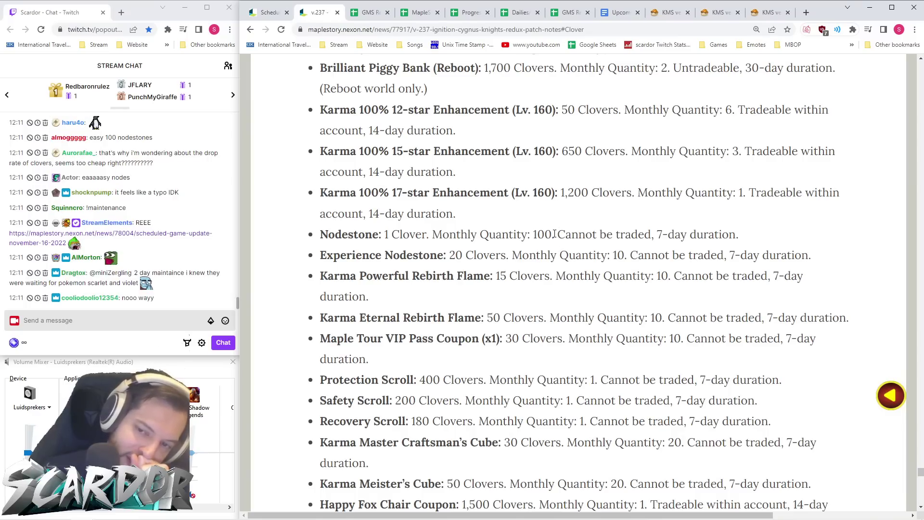
{"action": "left_click_drag", "start_coordinate": [556, 233], "coordinate": [315, 239]}
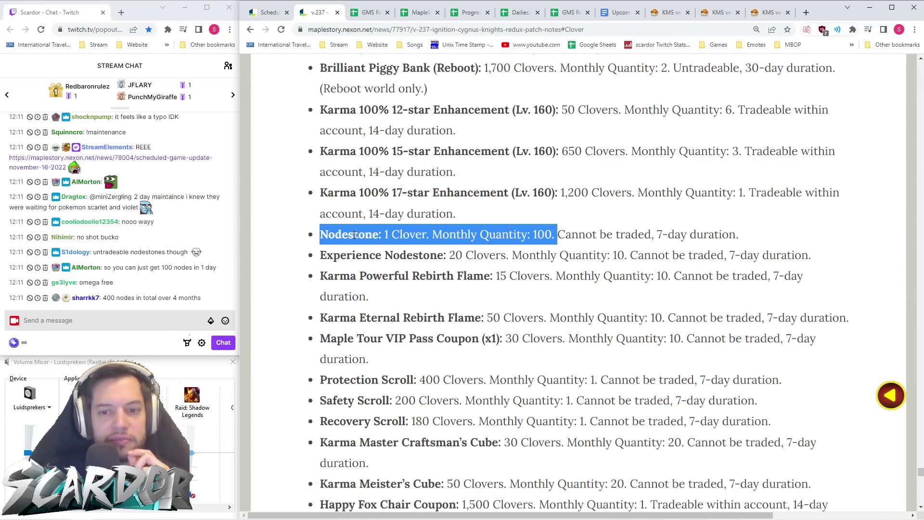
{"action": "left_click", "coordinate": [354, 235]}
- Scroll back down the Clover Store list and highlight the Nodestone price line again
{"action": "scroll", "coordinate": [355, 235], "scroll_direction": "up", "scroll_amount": 20}
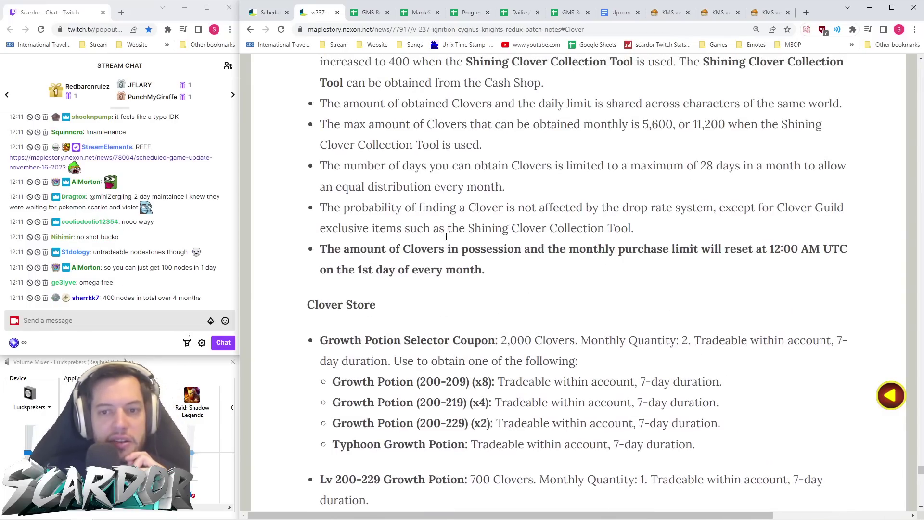
{"action": "scroll", "coordinate": [447, 236], "scroll_direction": "up", "scroll_amount": 5}
{"action": "scroll", "coordinate": [439, 239], "scroll_direction": "down", "scroll_amount": 2}
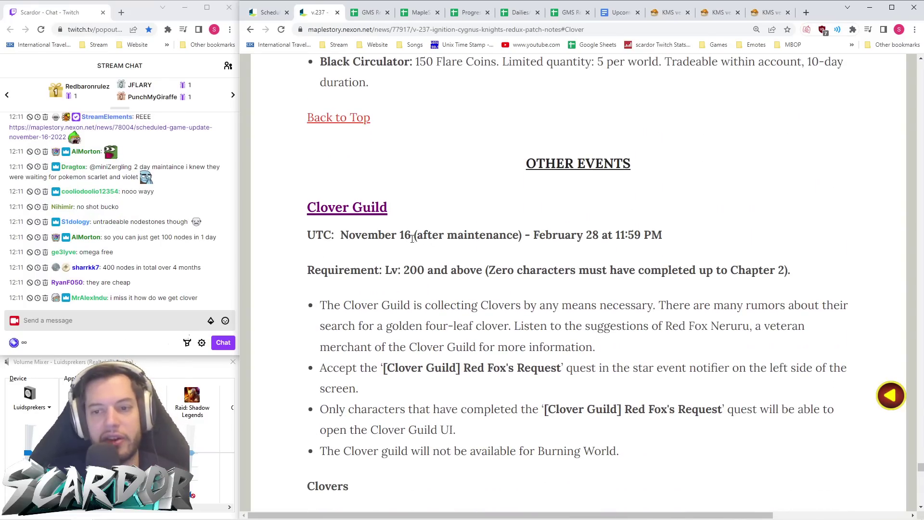
{"action": "scroll", "coordinate": [407, 242], "scroll_direction": "down", "scroll_amount": 15}
{"action": "scroll", "coordinate": [428, 238], "scroll_direction": "down", "scroll_amount": 3}
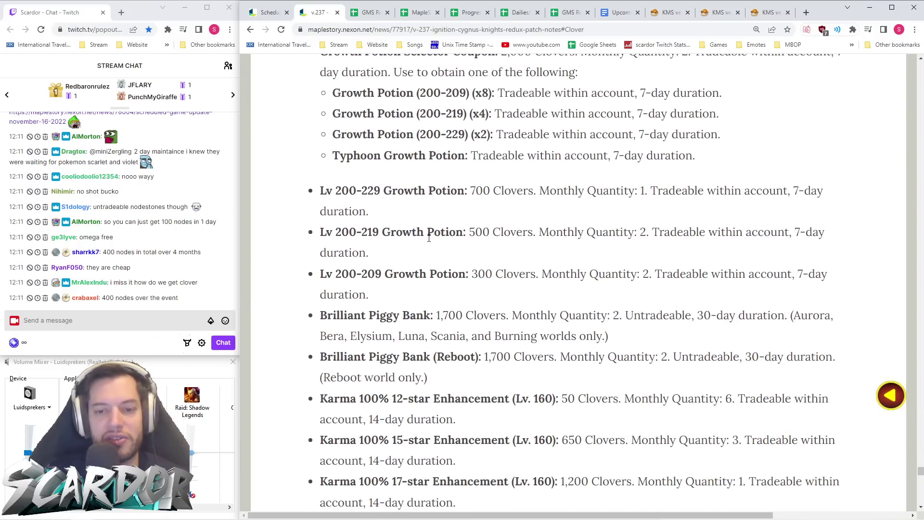
{"action": "scroll", "coordinate": [479, 241], "scroll_direction": "down", "scroll_amount": 2}
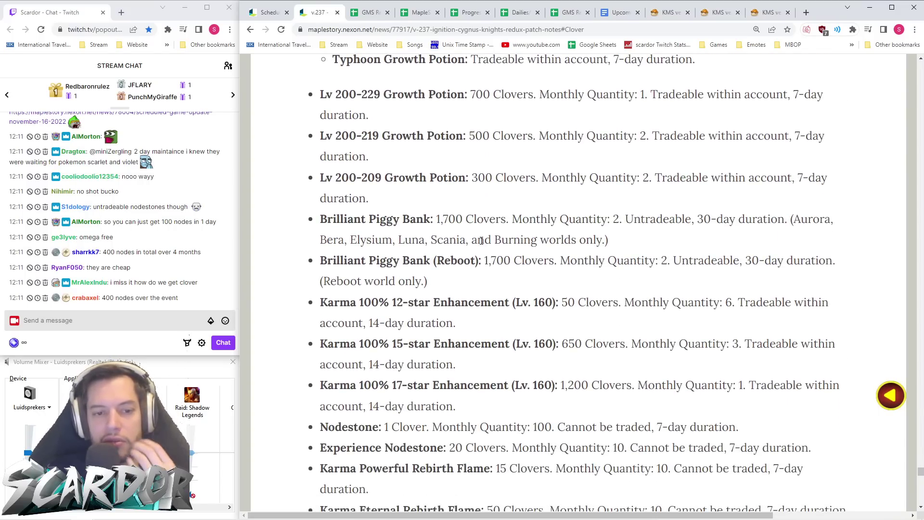
{"action": "scroll", "coordinate": [485, 240], "scroll_direction": "down", "scroll_amount": 1}
{"action": "scroll", "coordinate": [488, 245], "scroll_direction": "down", "scroll_amount": 3}
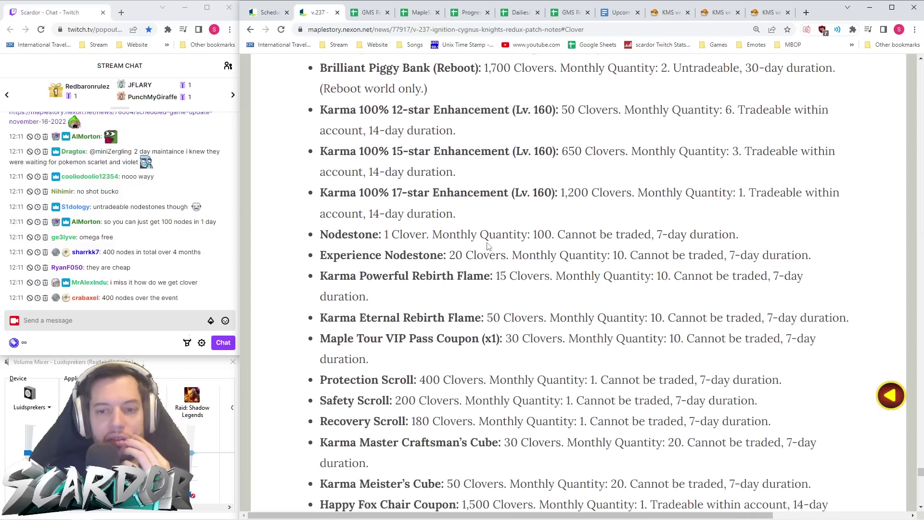
{"action": "left_click_drag", "start_coordinate": [556, 234], "coordinate": [315, 243]}
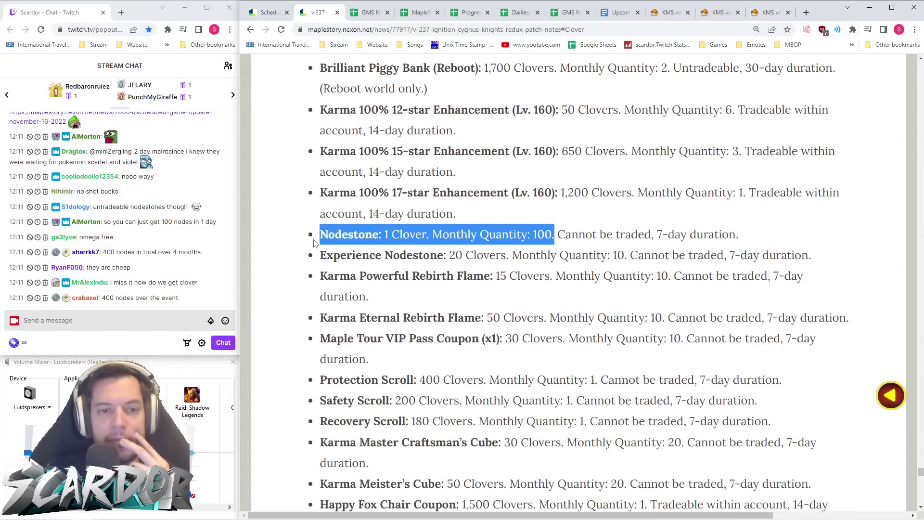
{"action": "left_click", "coordinate": [476, 237]}
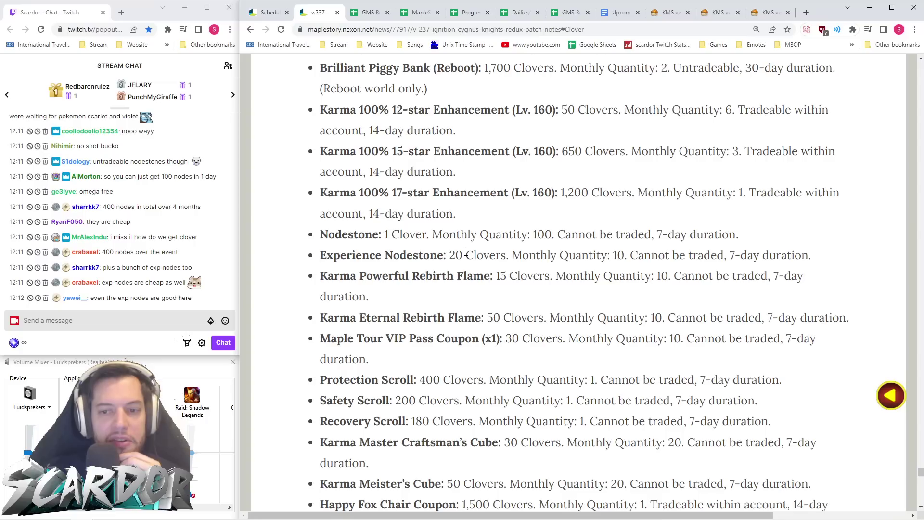
- Highlight the Experience Nodestone price line, then both Nodestone lines together
{"action": "left_click_drag", "start_coordinate": [449, 255], "coordinate": [482, 255]}
{"action": "left_click", "coordinate": [482, 255]}
{"action": "left_click_drag", "start_coordinate": [638, 255], "coordinate": [286, 265]}
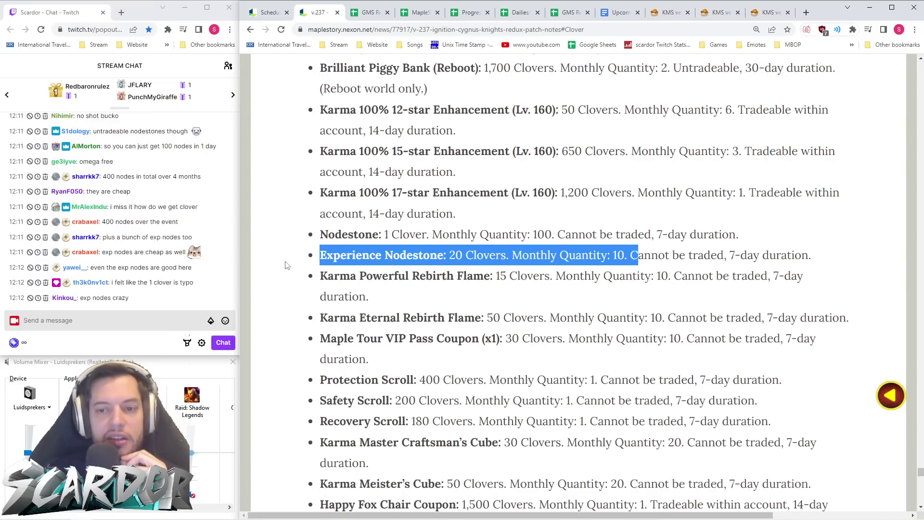
{"action": "left_click", "coordinate": [494, 257]}
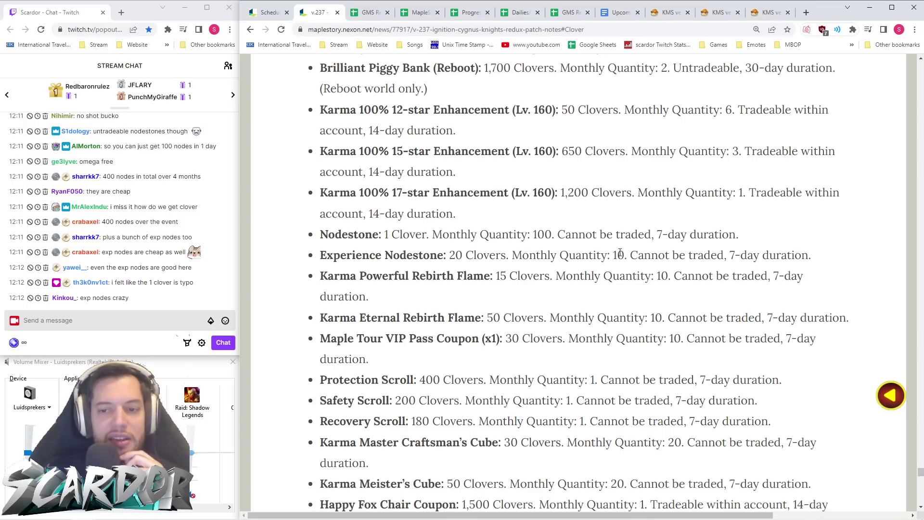
{"action": "left_click_drag", "start_coordinate": [627, 253], "coordinate": [311, 262]}
{"action": "left_click", "coordinate": [554, 249]}
{"action": "left_click_drag", "start_coordinate": [628, 253], "coordinate": [311, 239]}
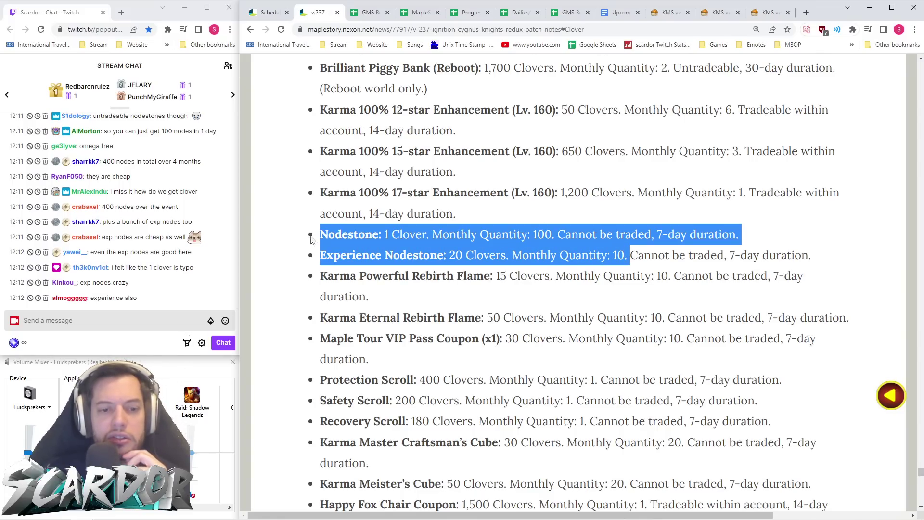
{"action": "left_click", "coordinate": [486, 241]}
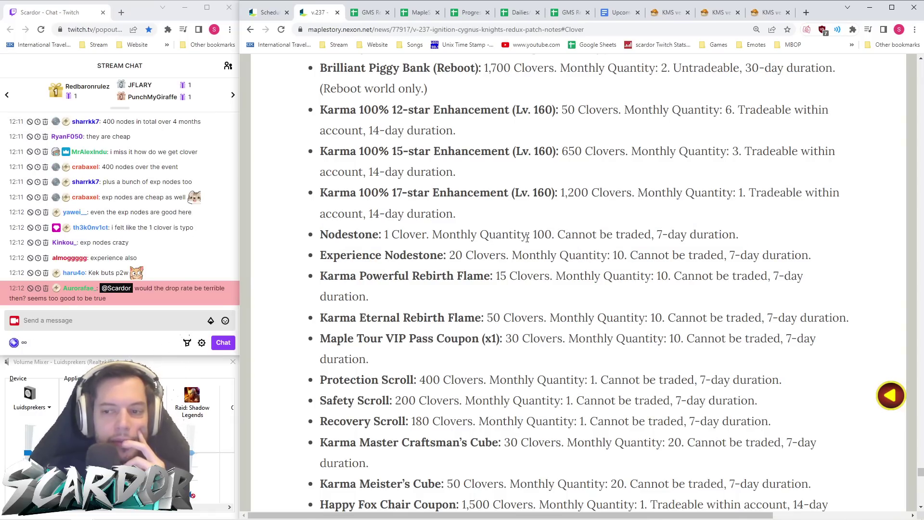
{"action": "left_click_drag", "start_coordinate": [807, 256], "coordinate": [290, 233]}
{"action": "left_click", "coordinate": [556, 248]}
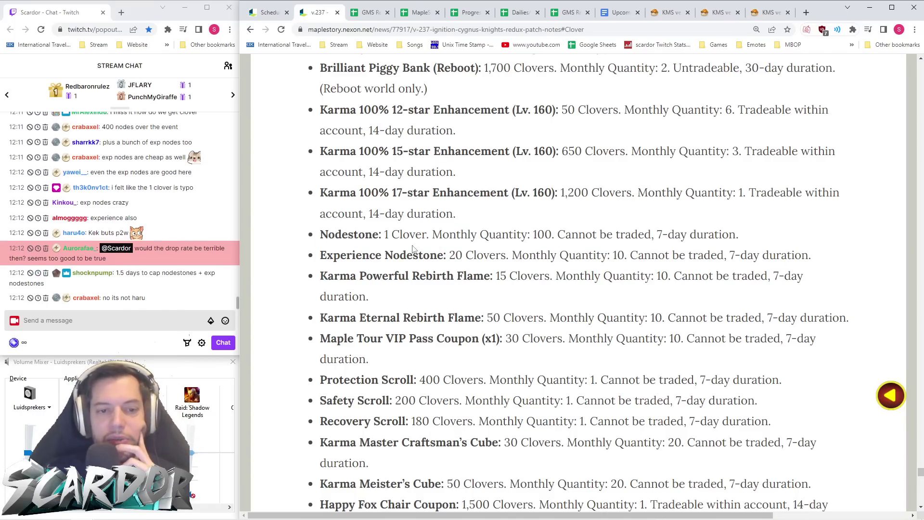
{"action": "mouse_move", "coordinate": [322, 236]}
{"action": "left_mouse_down"}
{"action": "mouse_move", "coordinate": [807, 255]}
{"action": "mouse_move", "coordinate": [313, 240]}
{"action": "left_mouse_up"}
{"action": "left_click", "coordinate": [798, 257]}
{"action": "left_click", "coordinate": [314, 241]}
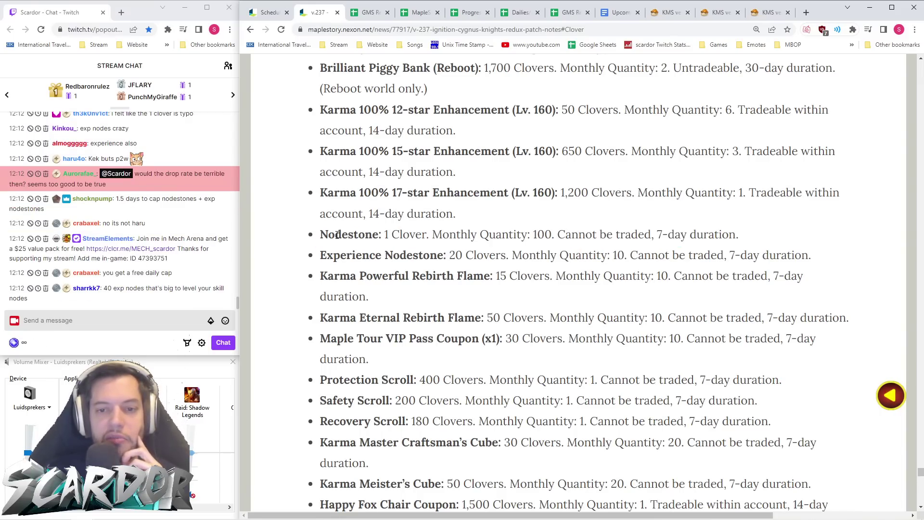
- Capture a Snipping Tool screenshot of the Nodestone price lines
{"action": "scroll", "coordinate": [341, 242], "scroll_direction": "up", "scroll_amount": 8}
{"action": "scroll", "coordinate": [340, 241], "scroll_direction": "down", "scroll_amount": 8}
{"action": "scroll", "coordinate": [341, 242], "scroll_direction": "down", "scroll_amount": 3}
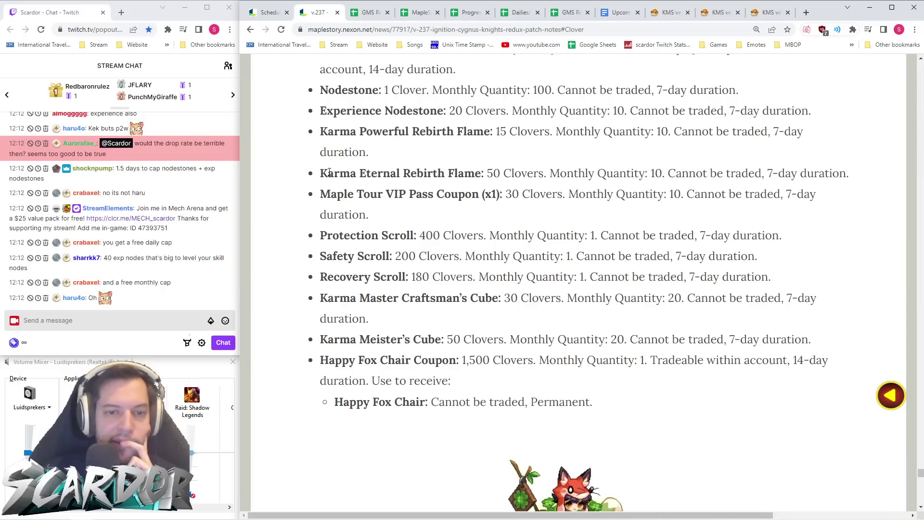
{"action": "scroll", "coordinate": [407, 222], "scroll_direction": "up", "scroll_amount": 4}
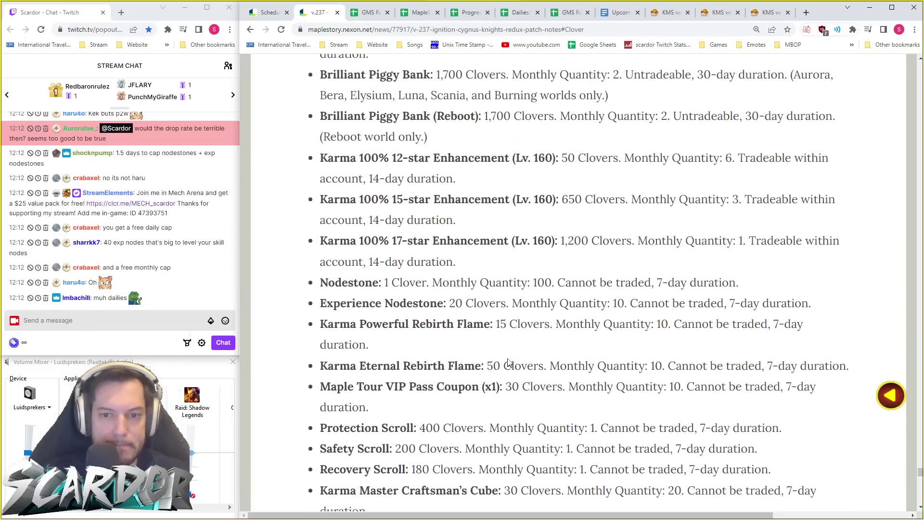
{"action": "key", "text": "super+shift+s"}
{"action": "left_click_drag", "start_coordinate": [300, 275], "coordinate": [821, 318]}
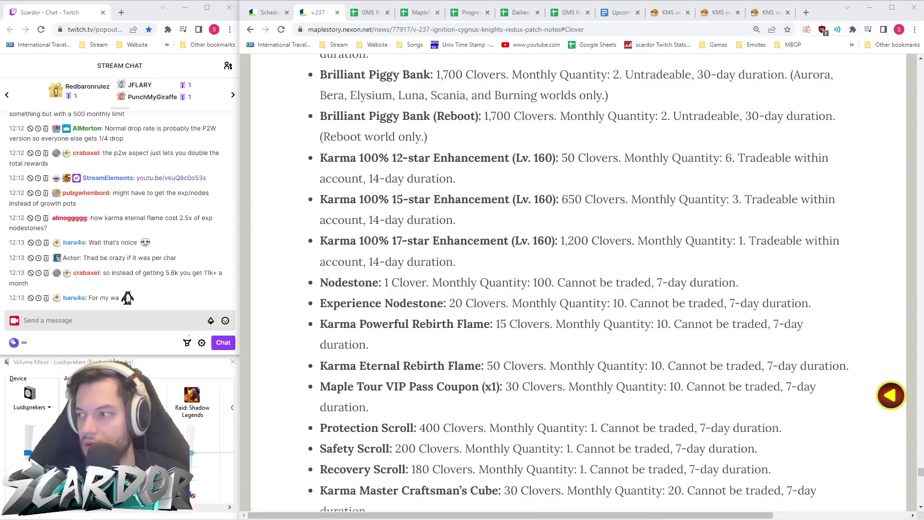
- Back on the patch notes, highlight the 15-Clover Rebirth Flame price
{"action": "left_click", "coordinate": [533, 248]}
{"action": "scroll", "coordinate": [533, 248], "scroll_direction": "down", "scroll_amount": 6}
{"action": "scroll", "coordinate": [533, 250], "scroll_direction": "up", "scroll_amount": 5}
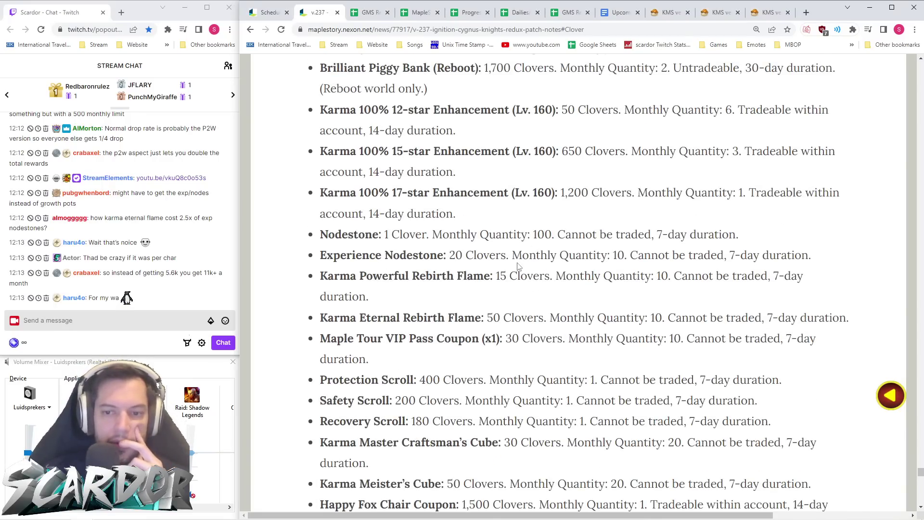
{"action": "double_click", "coordinate": [500, 277]}
{"action": "left_click", "coordinate": [524, 297]}
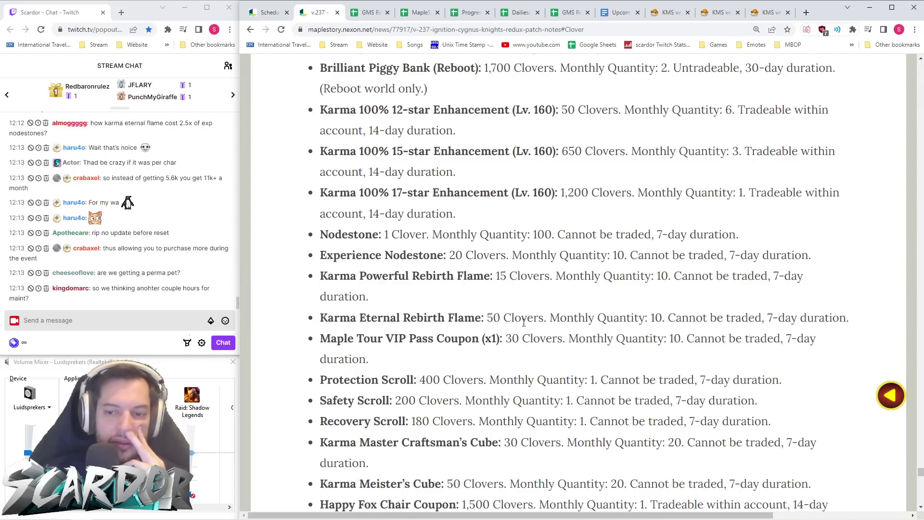
- Scroll to the end of the Clover shop list at the 1,500-Clover Happy Fox Chair Coupon
{"action": "scroll", "coordinate": [486, 312], "scroll_direction": "down", "scroll_amount": 1}
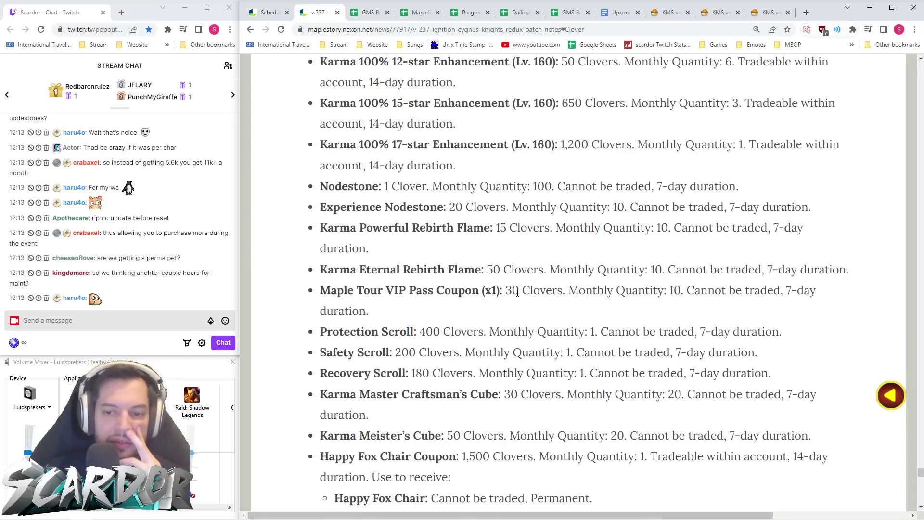
{"action": "scroll", "coordinate": [409, 295], "scroll_direction": "down", "scroll_amount": 1}
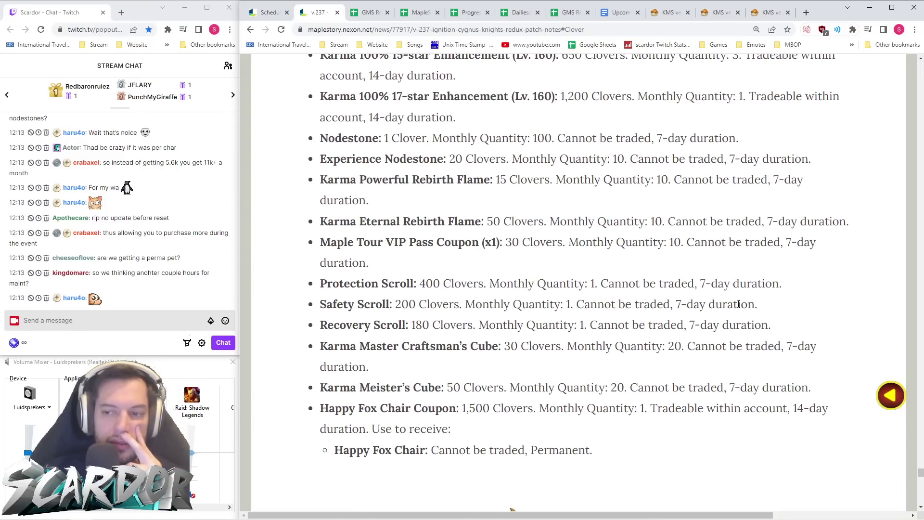
{"action": "scroll", "coordinate": [481, 289], "scroll_direction": "up", "scroll_amount": 2}
{"action": "scroll", "coordinate": [674, 196], "scroll_direction": "up", "scroll_amount": 2}
{"action": "left_click_drag", "start_coordinate": [609, 145], "coordinate": [797, 120]}
{"action": "scroll", "coordinate": [770, 220], "scroll_direction": "down", "scroll_amount": 4}
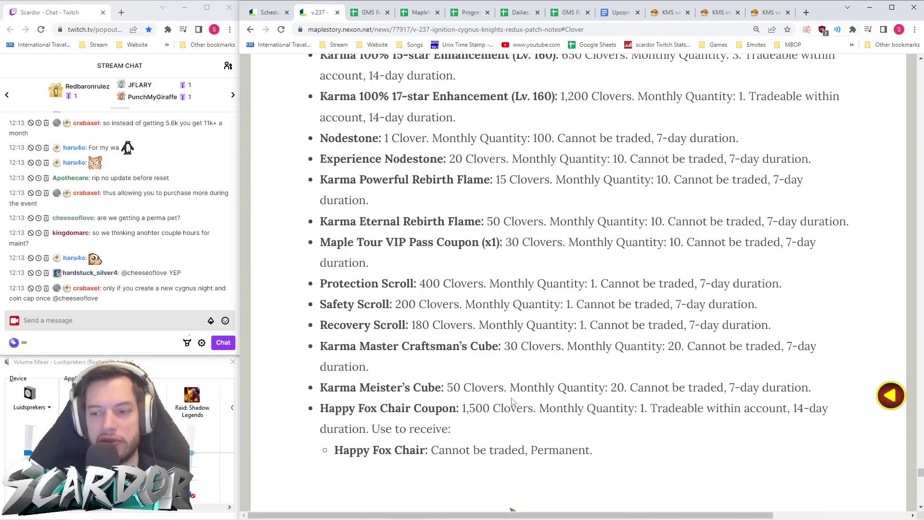
- Scroll past the Happy Fox Chair to the 25,000-NX Shining Clover Collection Tool and 2,000-NX Clover Pouch
{"action": "scroll", "coordinate": [471, 347], "scroll_direction": "down", "scroll_amount": 5}
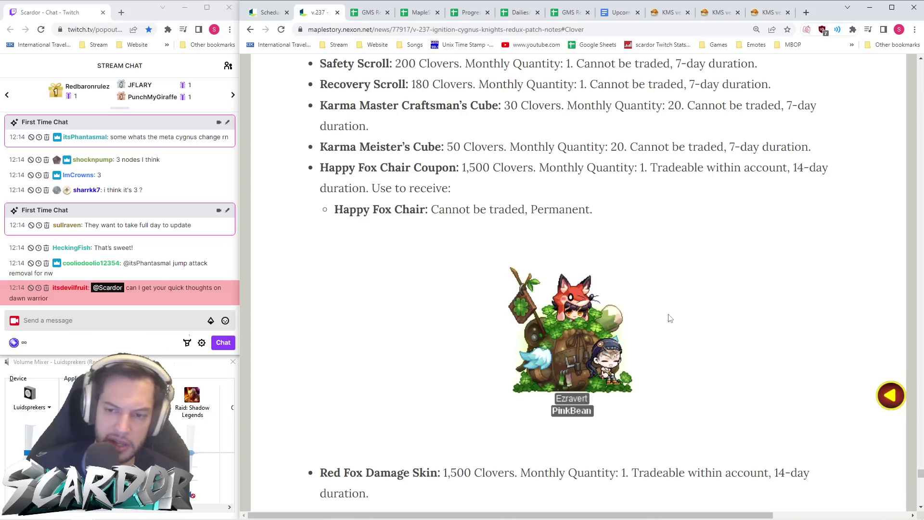
{"action": "scroll", "coordinate": [687, 320], "scroll_direction": "down", "scroll_amount": 3}
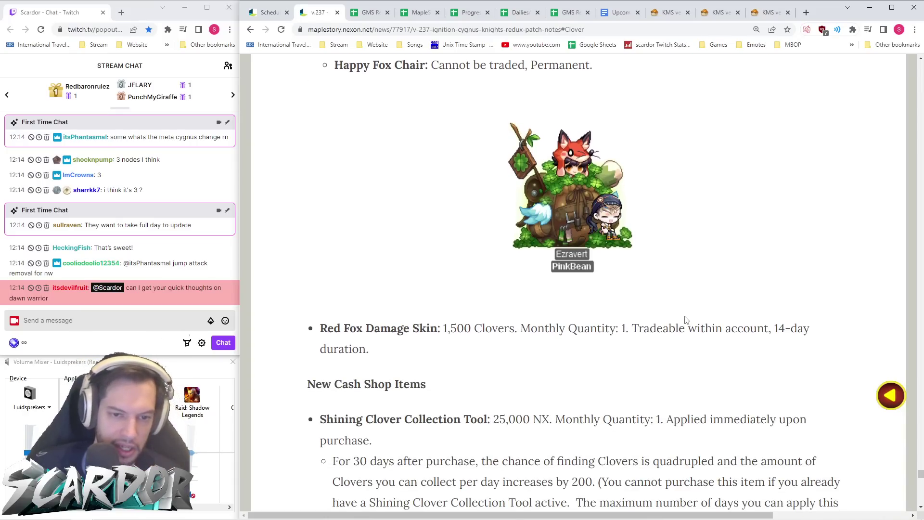
{"action": "scroll", "coordinate": [686, 345], "scroll_direction": "down", "scroll_amount": 2}
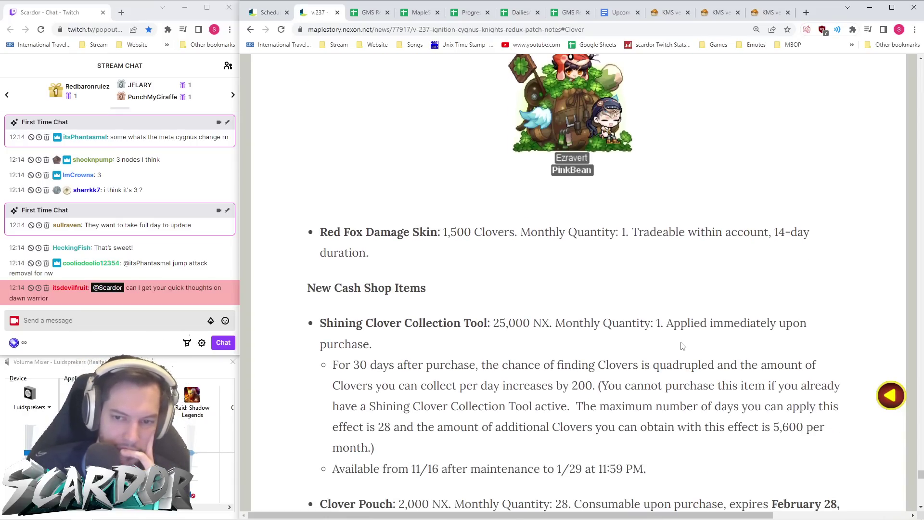
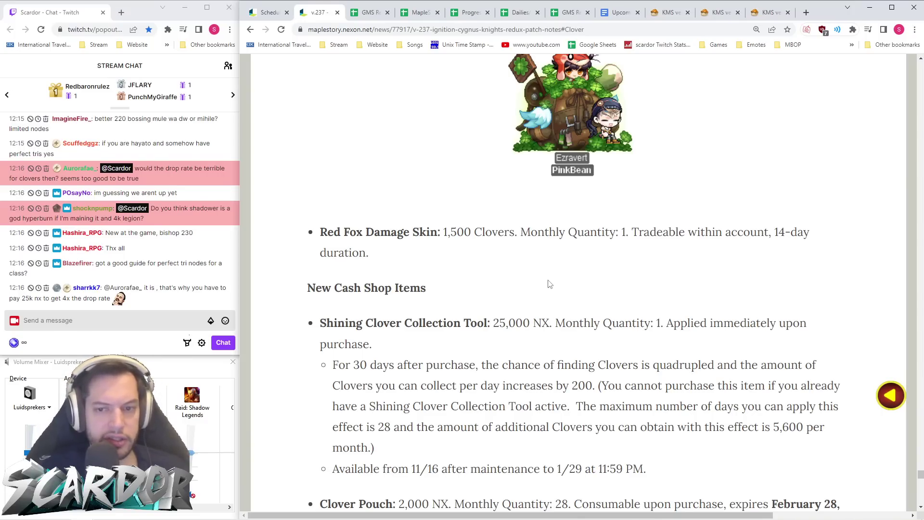
- Scroll back and forth through the v.237 patch notes around the Cash Shop items
{"action": "scroll", "coordinate": [547, 289], "scroll_direction": "up", "scroll_amount": 8}
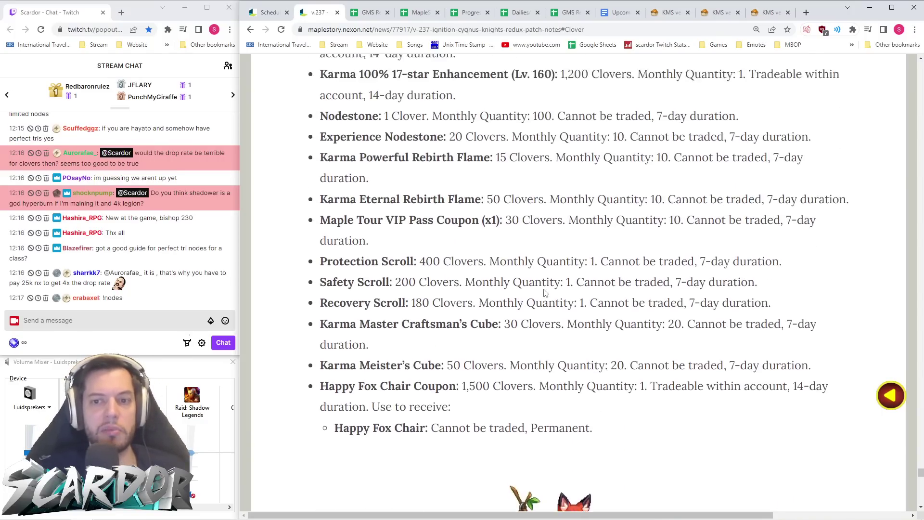
{"action": "scroll", "coordinate": [546, 292], "scroll_direction": "up", "scroll_amount": 3}
{"action": "scroll", "coordinate": [297, 219], "scroll_direction": "down", "scroll_amount": 5}
{"action": "scroll", "coordinate": [446, 245], "scroll_direction": "up", "scroll_amount": 14}
{"action": "scroll", "coordinate": [446, 245], "scroll_direction": "up", "scroll_amount": 3}
{"action": "scroll", "coordinate": [445, 247], "scroll_direction": "down", "scroll_amount": 20}
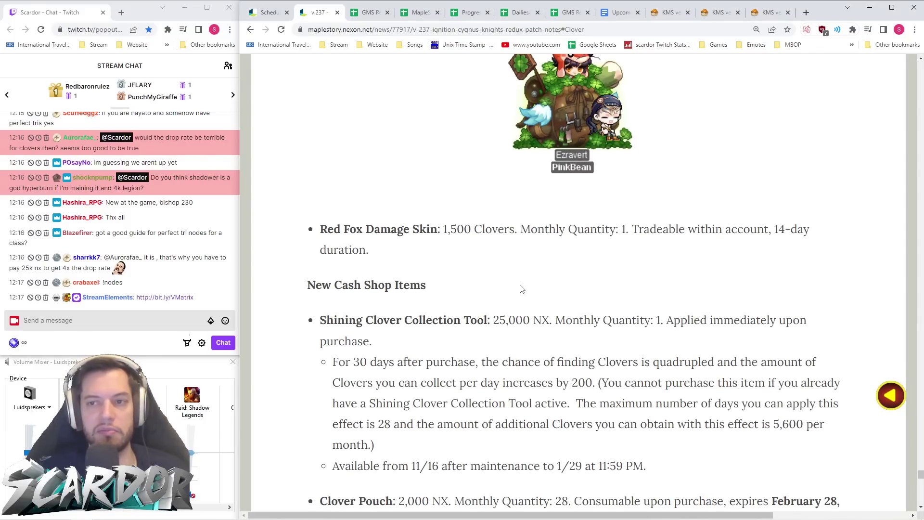
{"action": "scroll", "coordinate": [520, 289], "scroll_direction": "down", "scroll_amount": 2}
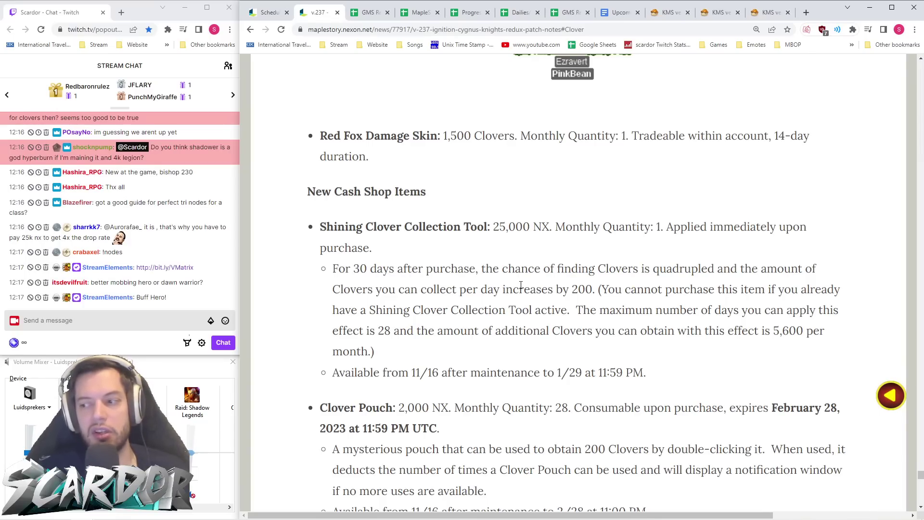
{"action": "scroll", "coordinate": [521, 285], "scroll_direction": "up", "scroll_amount": 4}
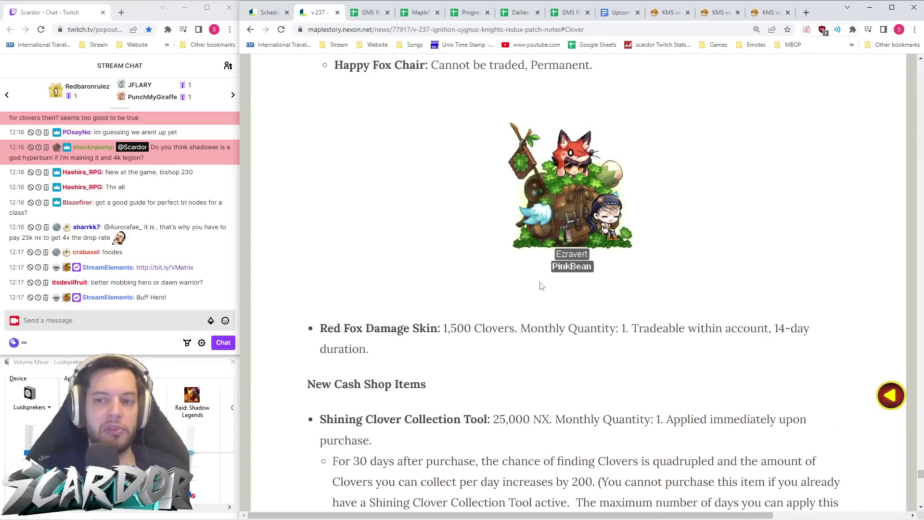
{"action": "scroll", "coordinate": [542, 286], "scroll_direction": "down", "scroll_amount": 4}
{"action": "scroll", "coordinate": [542, 279], "scroll_direction": "down", "scroll_amount": 2}
{"action": "scroll", "coordinate": [540, 282], "scroll_direction": "up", "scroll_amount": 6}
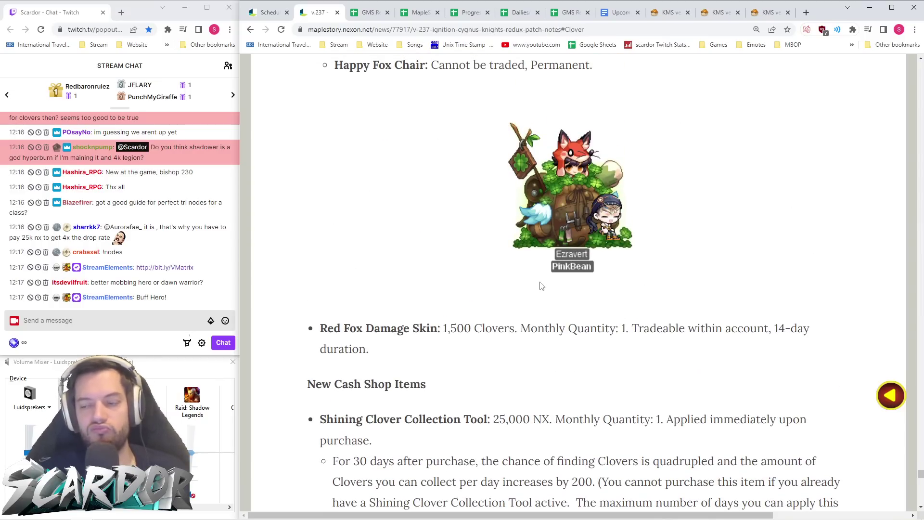
{"action": "scroll", "coordinate": [541, 286], "scroll_direction": "down", "scroll_amount": 6}
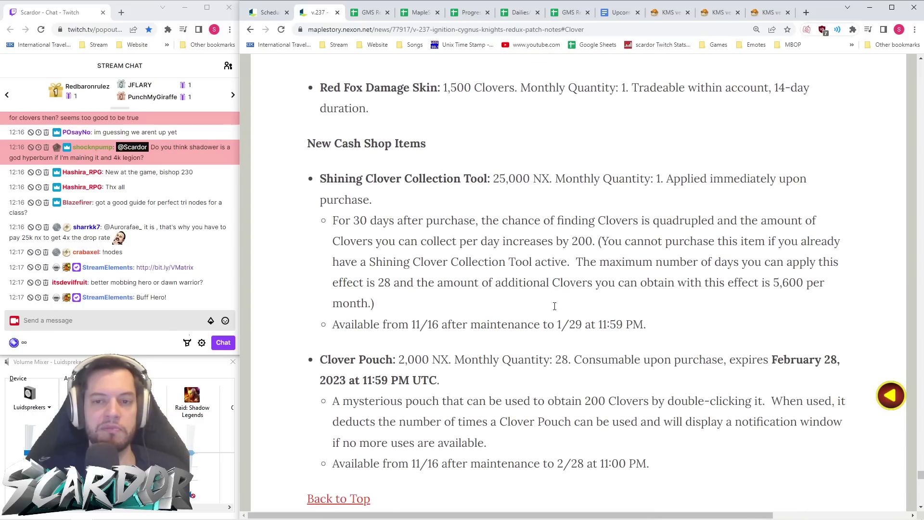
{"action": "scroll", "coordinate": [556, 309], "scroll_direction": "up", "scroll_amount": 10}
{"action": "scroll", "coordinate": [556, 309], "scroll_direction": "down", "scroll_amount": 4}
{"action": "scroll", "coordinate": [557, 308], "scroll_direction": "up", "scroll_amount": 4}
{"action": "scroll", "coordinate": [555, 308], "scroll_direction": "up", "scroll_amount": 3}
{"action": "scroll", "coordinate": [555, 308], "scroll_direction": "down", "scroll_amount": 13}
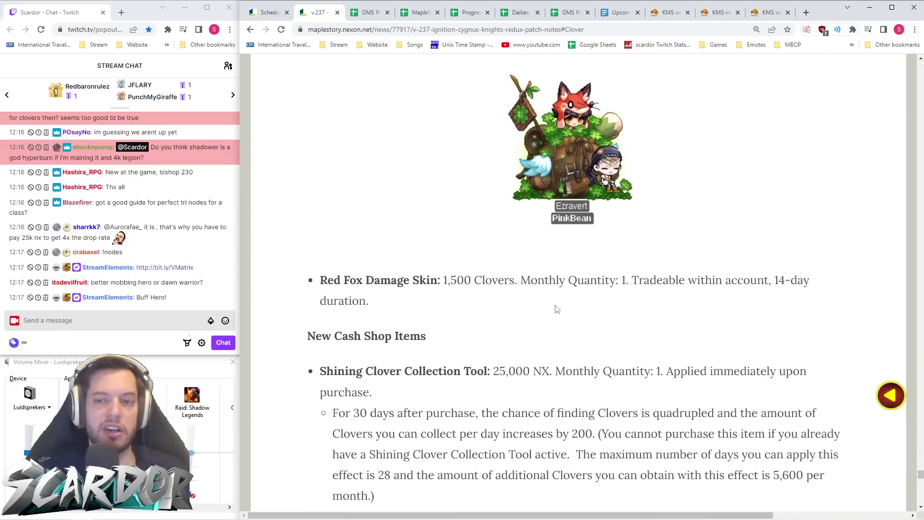
{"action": "scroll", "coordinate": [556, 310], "scroll_direction": "down", "scroll_amount": 1}
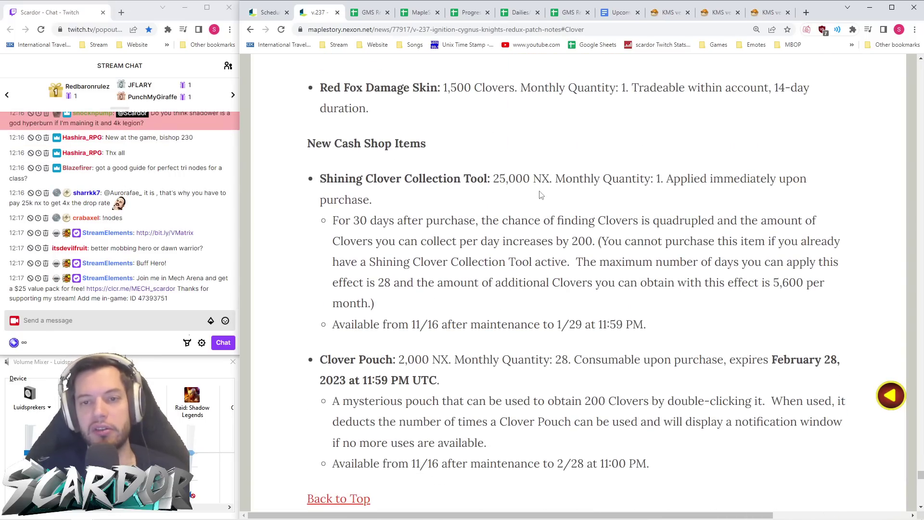
{"action": "scroll", "coordinate": [554, 185], "scroll_direction": "up", "scroll_amount": 1}
{"action": "scroll", "coordinate": [550, 188], "scroll_direction": "down", "scroll_amount": 2}
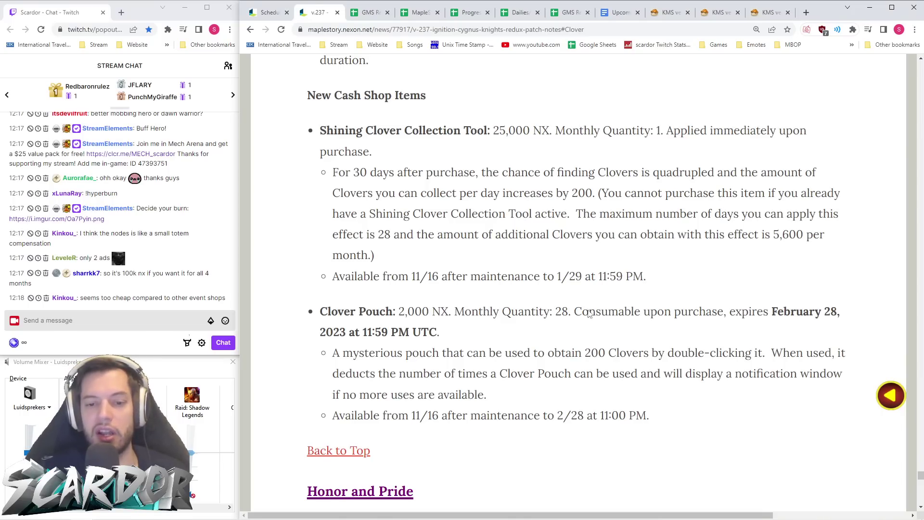
{"action": "mouse_move", "coordinate": [108, 514]}
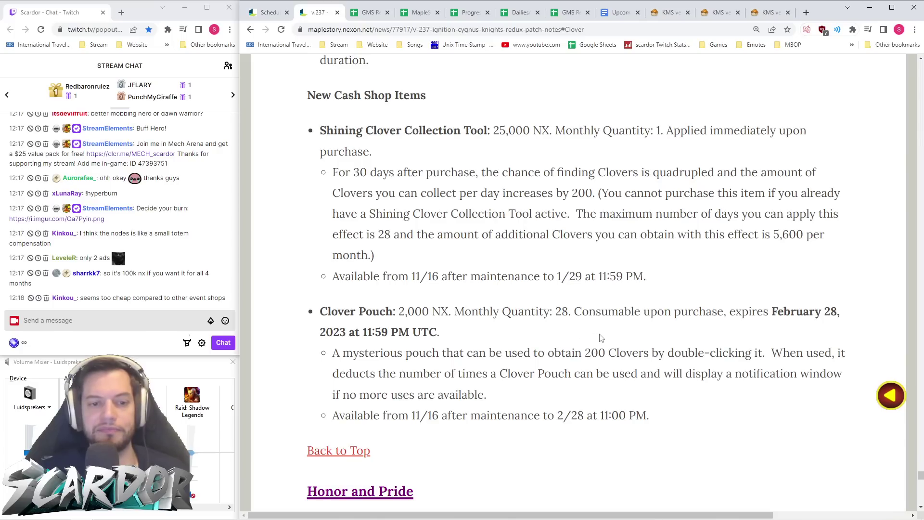
{"action": "scroll", "coordinate": [601, 338], "scroll_direction": "down", "scroll_amount": 2}
{"action": "scroll", "coordinate": [667, 312], "scroll_direction": "down", "scroll_amount": 1}
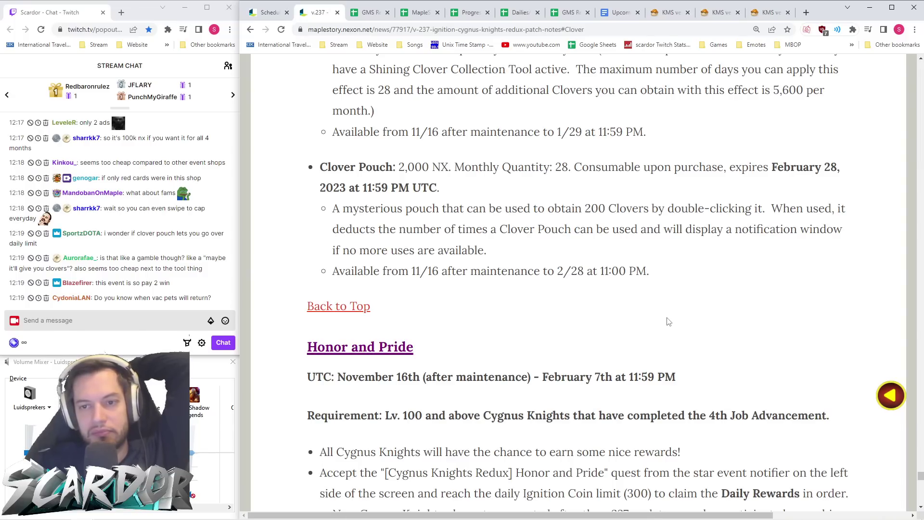
{"action": "scroll", "coordinate": [669, 321], "scroll_direction": "up", "scroll_amount": 2}
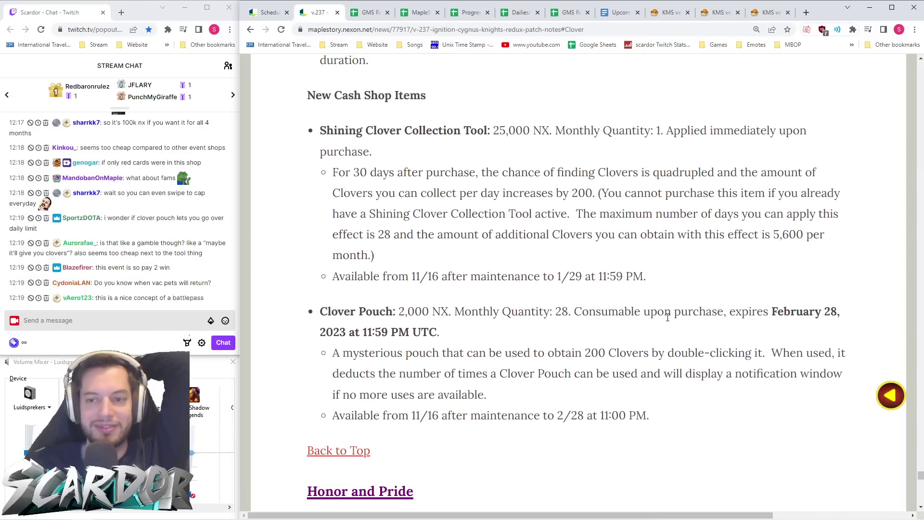
{"action": "scroll", "coordinate": [744, 229], "scroll_direction": "down", "scroll_amount": 1}
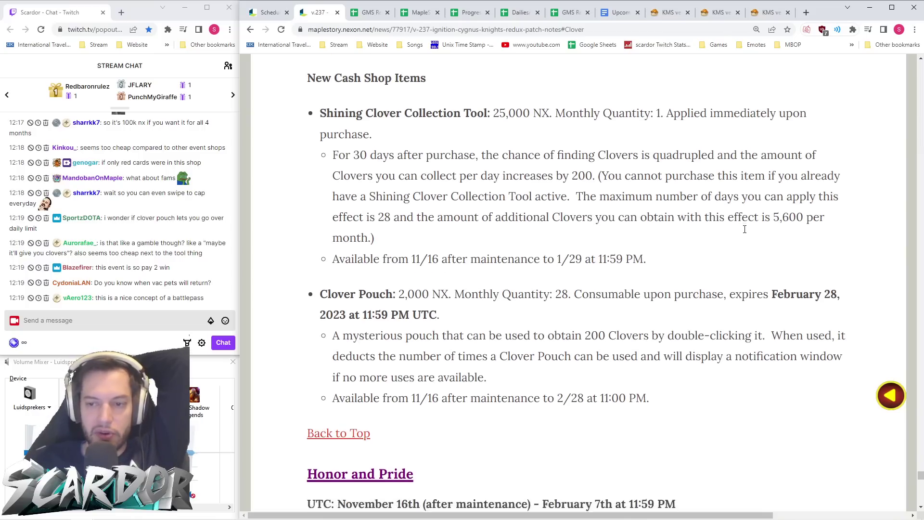
{"action": "scroll", "coordinate": [745, 230], "scroll_direction": "down", "scroll_amount": 2}
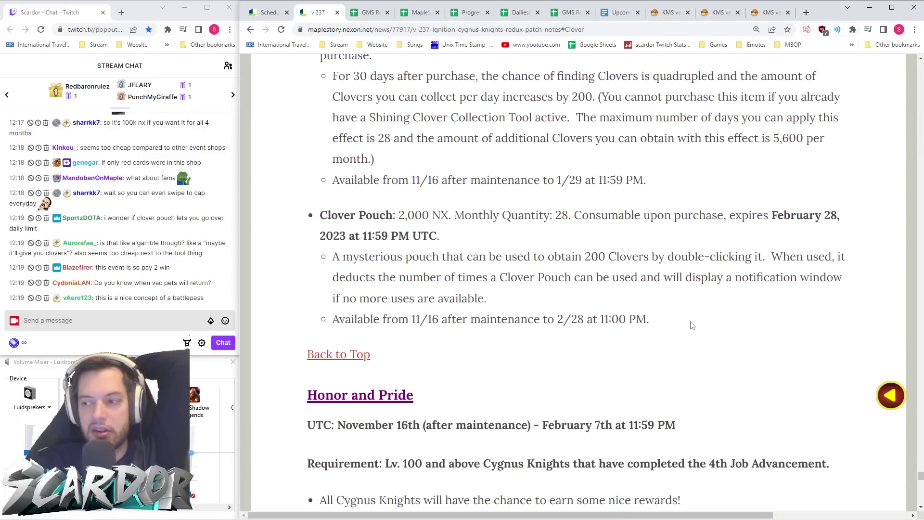
{"action": "scroll", "coordinate": [692, 326], "scroll_direction": "up", "scroll_amount": 3}
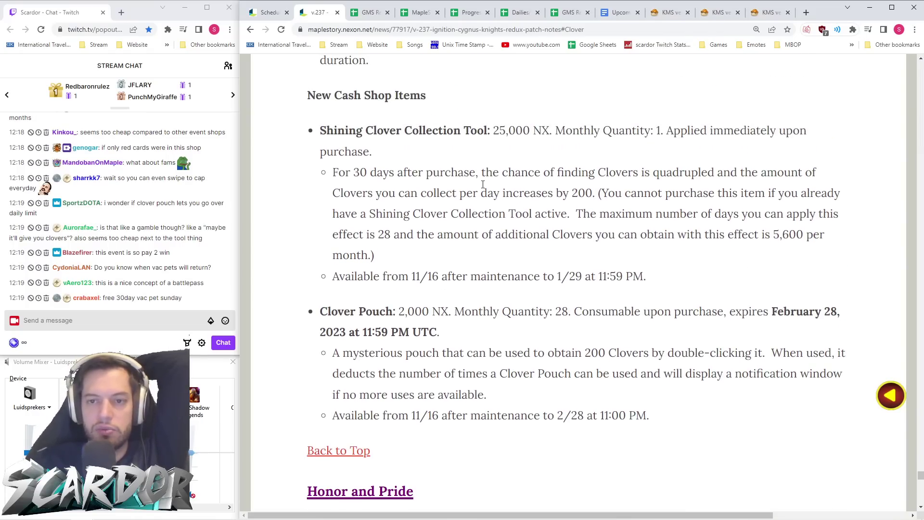
{"action": "scroll", "coordinate": [649, 257], "scroll_direction": "down", "scroll_amount": 3}
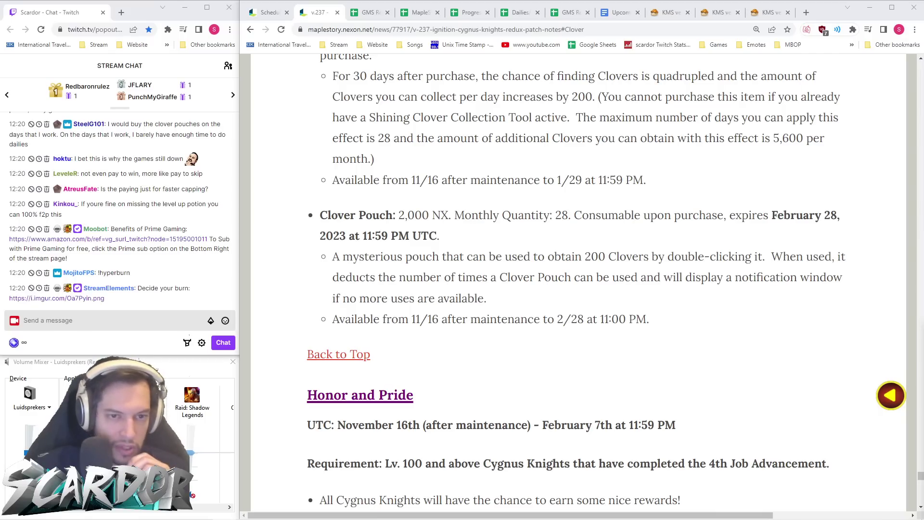
- Highlight the Clover Pouch and Shining Clover Collection Tool item descriptions while discussing them
{"action": "left_click_drag", "start_coordinate": [529, 300], "coordinate": [339, 215]}
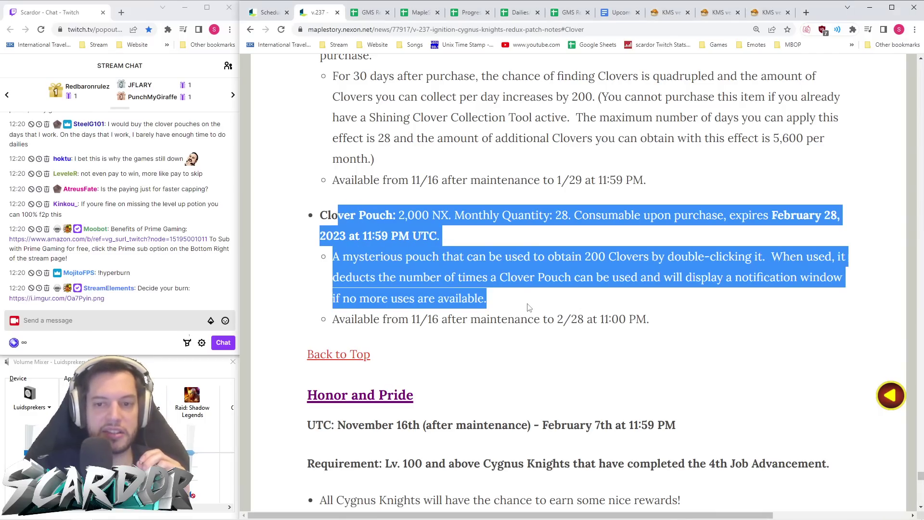
{"action": "scroll", "coordinate": [537, 287], "scroll_direction": "up", "scroll_amount": 4}
{"action": "left_click", "coordinate": [546, 281]}
{"action": "scroll", "coordinate": [546, 281], "scroll_direction": "down", "scroll_amount": 4}
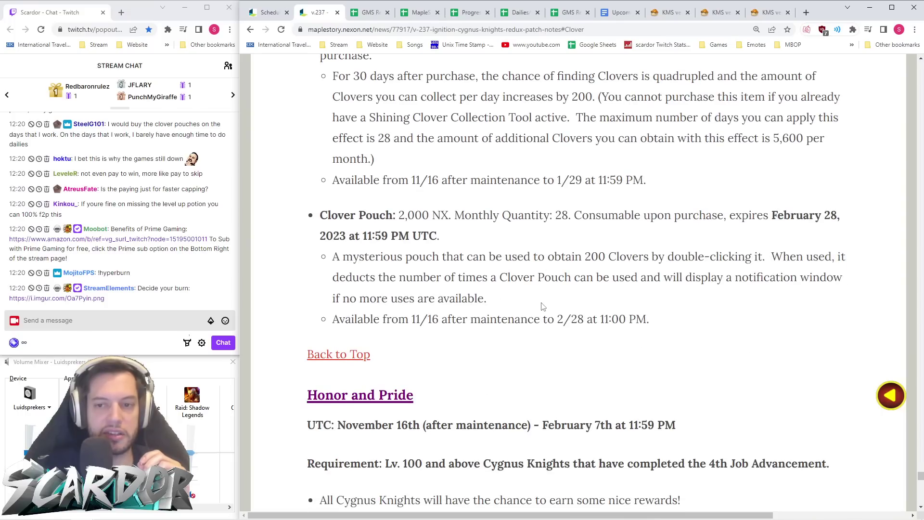
{"action": "scroll", "coordinate": [536, 306], "scroll_direction": "up", "scroll_amount": 3}
{"action": "left_click_drag", "start_coordinate": [674, 322], "coordinate": [319, 178]}
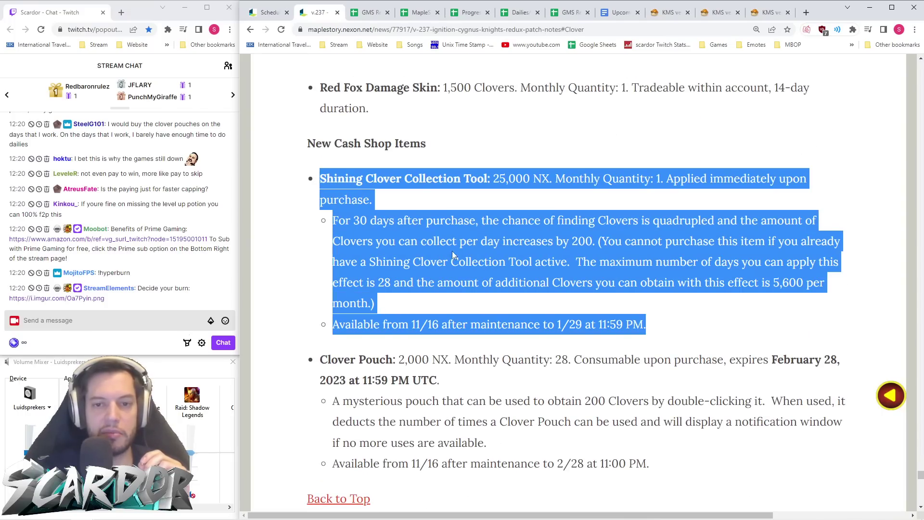
{"action": "left_click", "coordinate": [440, 245]}
{"action": "scroll", "coordinate": [496, 274], "scroll_direction": "down", "scroll_amount": 3}
{"action": "scroll", "coordinate": [632, 270], "scroll_direction": "up", "scroll_amount": 3}
{"action": "left_click_drag", "start_coordinate": [676, 322], "coordinate": [339, 179]}
{"action": "left_click", "coordinate": [369, 254]}
{"action": "scroll", "coordinate": [369, 254], "scroll_direction": "down", "scroll_amount": 4}
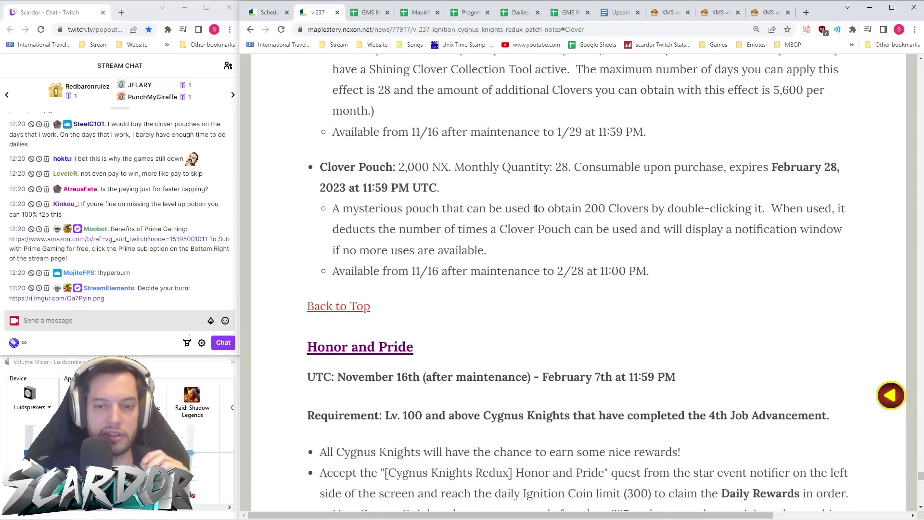
- Highlight the Clover Pouch monthly quantity 28, then jump back to the top of the notes
{"action": "double_click", "coordinate": [559, 167]}
{"action": "left_click", "coordinate": [573, 183]}
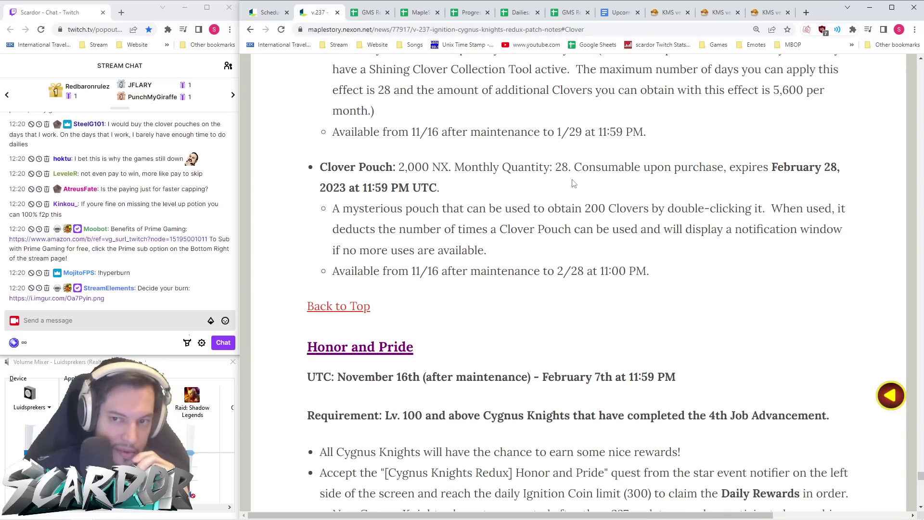
{"action": "double_click", "coordinate": [560, 167]}
{"action": "left_click", "coordinate": [576, 192]}
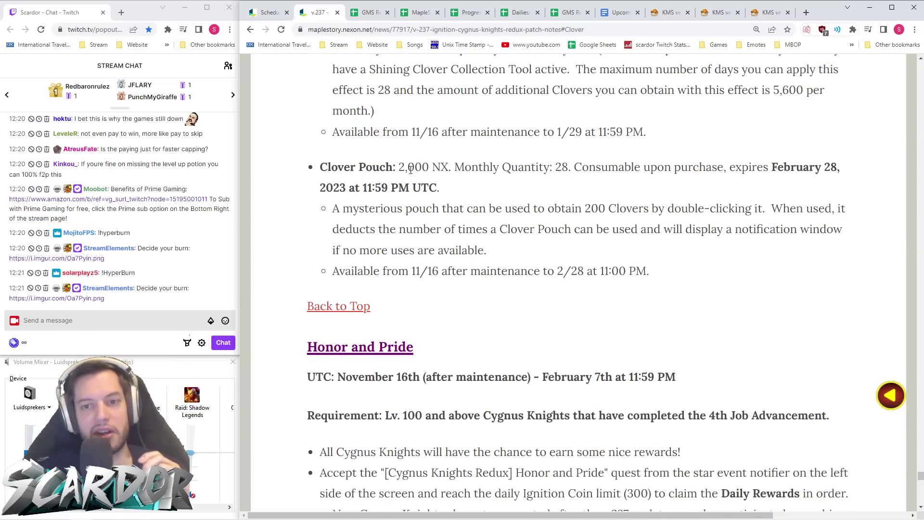
{"action": "double_click", "coordinate": [559, 167]}
{"action": "left_click_drag", "start_coordinate": [574, 208], "coordinate": [582, 208]}
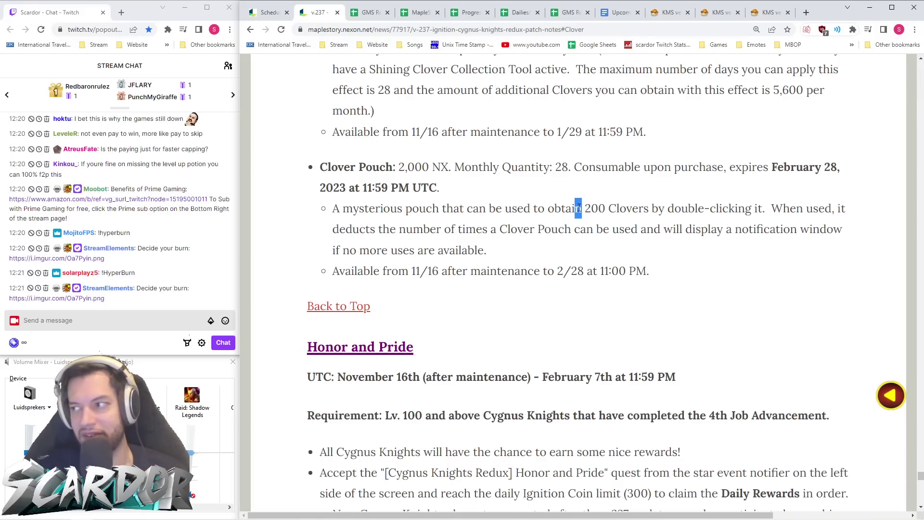
{"action": "left_click", "coordinate": [606, 270]}
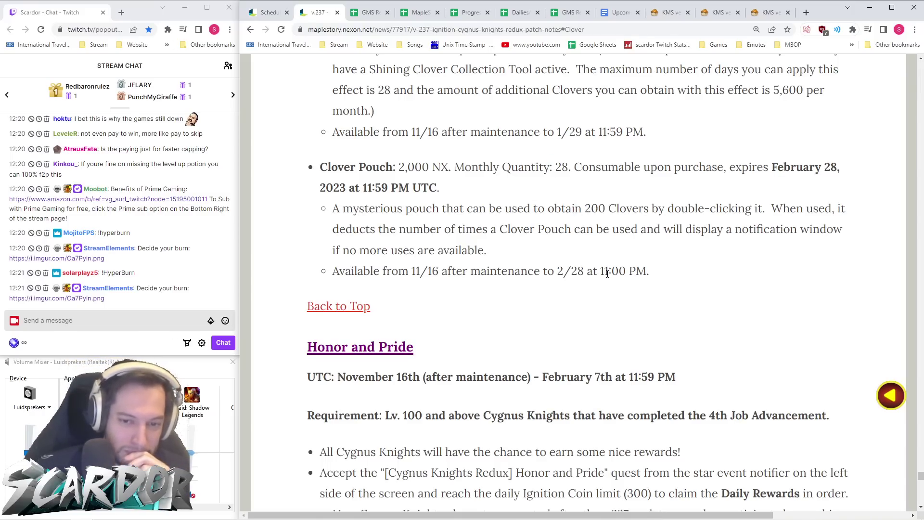
{"action": "scroll", "coordinate": [606, 272], "scroll_direction": "down", "scroll_amount": 1}
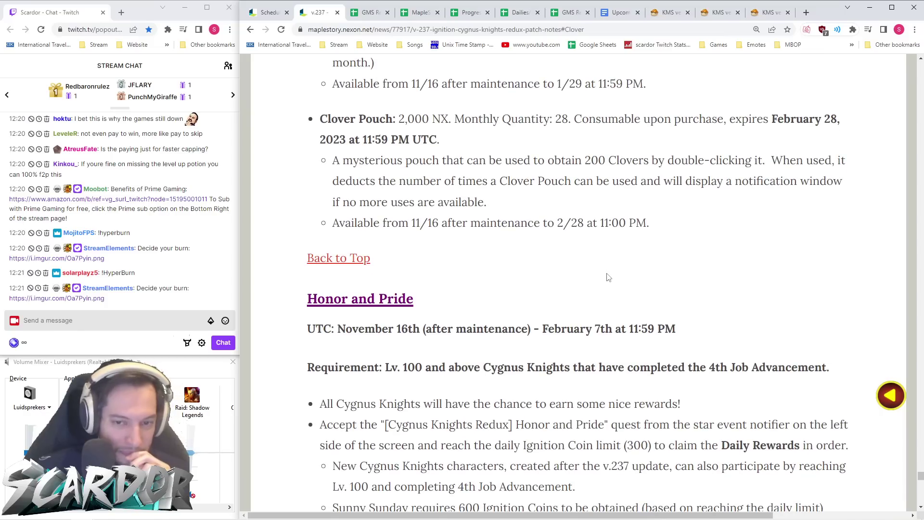
{"action": "left_click", "coordinate": [354, 260]}
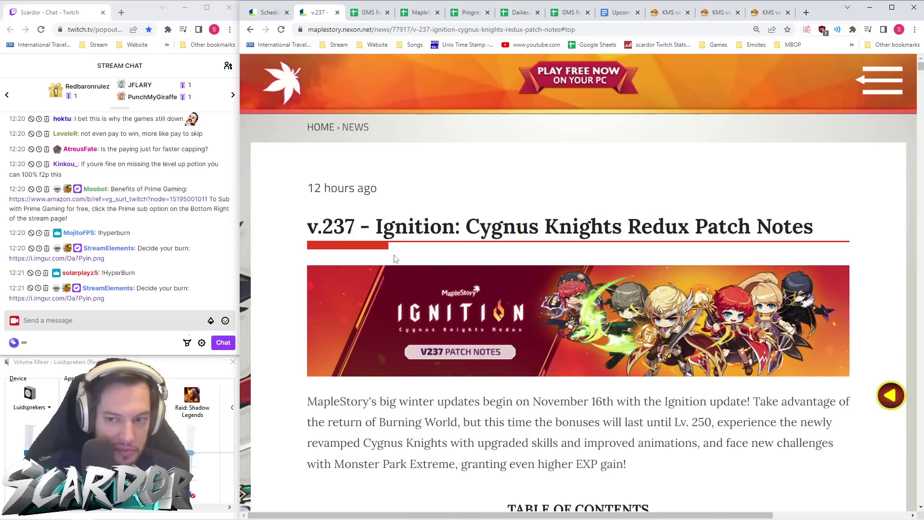
- Scroll the table of contents to Other Events and open an entry in a new tab, then close it
{"action": "scroll", "coordinate": [413, 256], "scroll_direction": "down", "scroll_amount": 3}
{"action": "scroll", "coordinate": [431, 256], "scroll_direction": "down", "scroll_amount": 13}
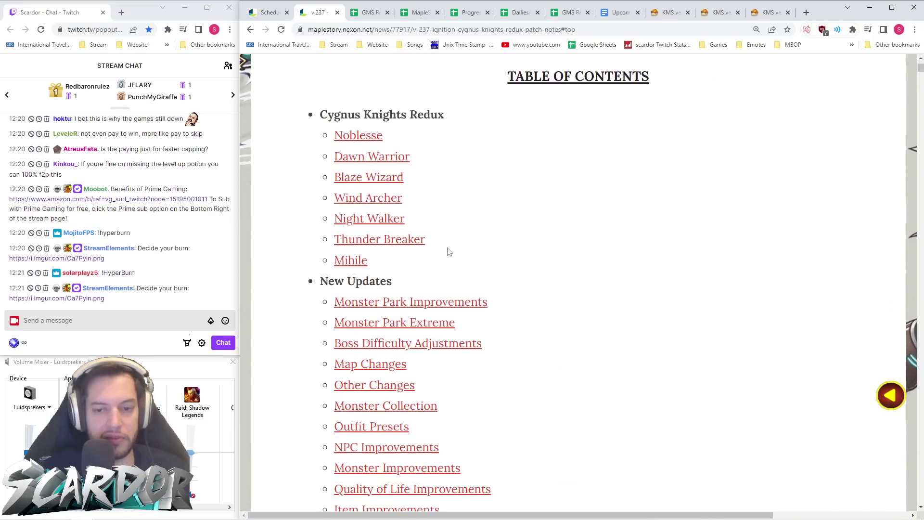
{"action": "scroll", "coordinate": [460, 250], "scroll_direction": "down", "scroll_amount": 8}
{"action": "middle_click", "coordinate": [392, 248]}
{"action": "left_click", "coordinate": [358, 12]}
{"action": "left_click", "coordinate": [375, 12]}
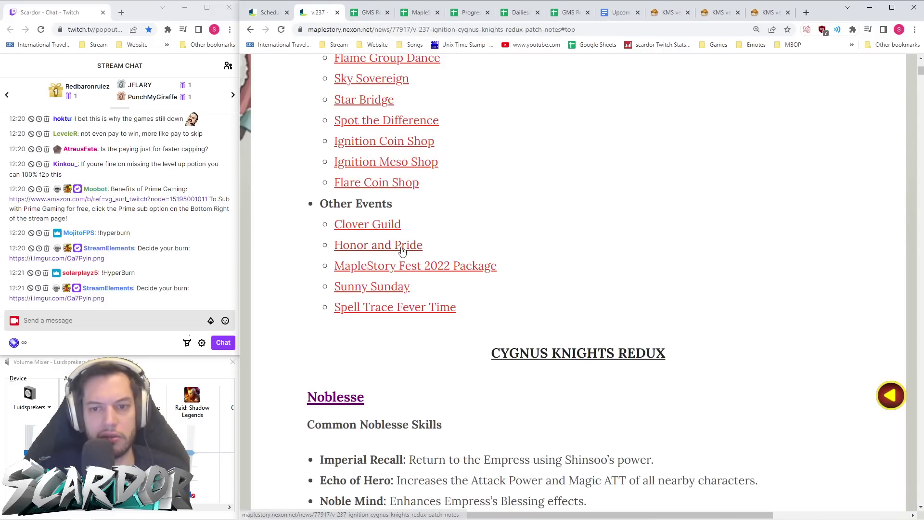
- Jump to the Honor and Pride section, select its page address, and move to the KMS 1.2.367 post
{"action": "left_click", "coordinate": [412, 245]}
{"action": "left_click", "coordinate": [459, 29]}
{"action": "left_click", "coordinate": [673, 13]}
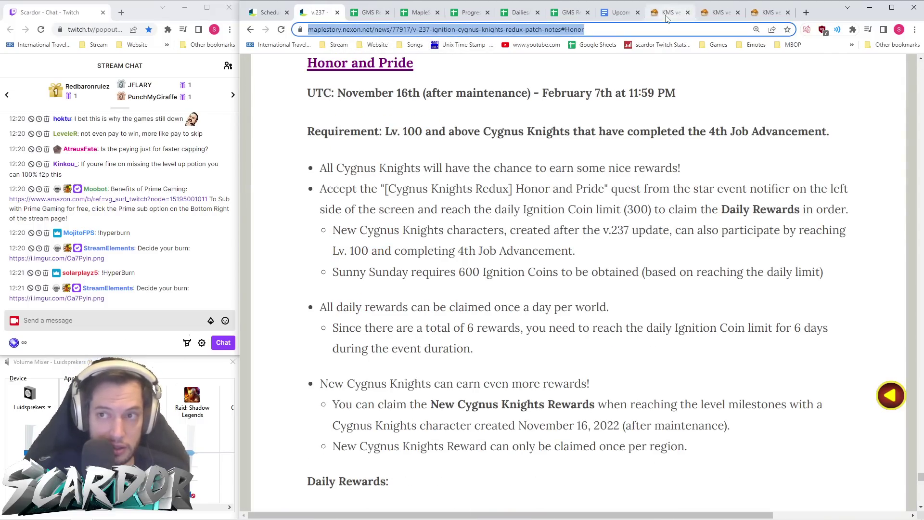
{"action": "left_click", "coordinate": [711, 14]}
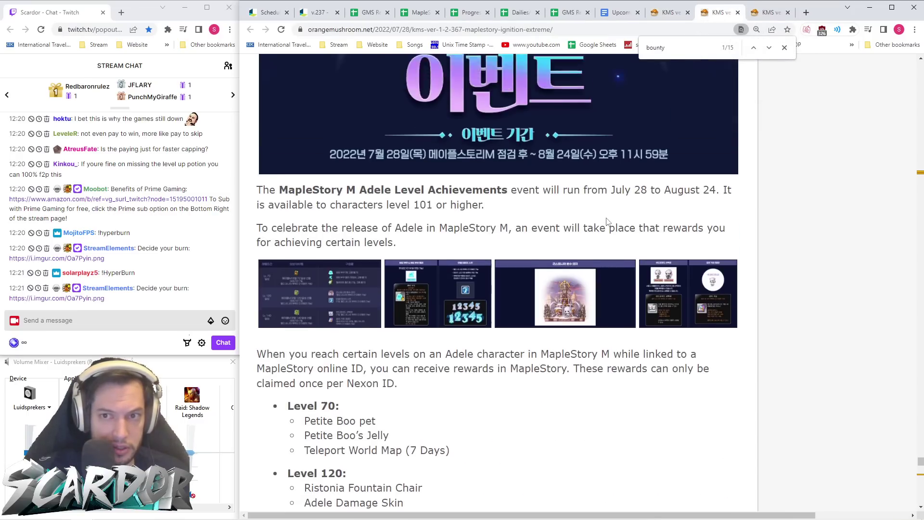
- Search the current KMS post for 'honor', then clear the search term
{"action": "scroll", "coordinate": [606, 215], "scroll_direction": "up", "scroll_amount": 15}
{"action": "scroll", "coordinate": [606, 219], "scroll_direction": "up", "scroll_amount": 6}
{"action": "key", "text": "ctrl+f"}
{"action": "type", "text": "honor"}
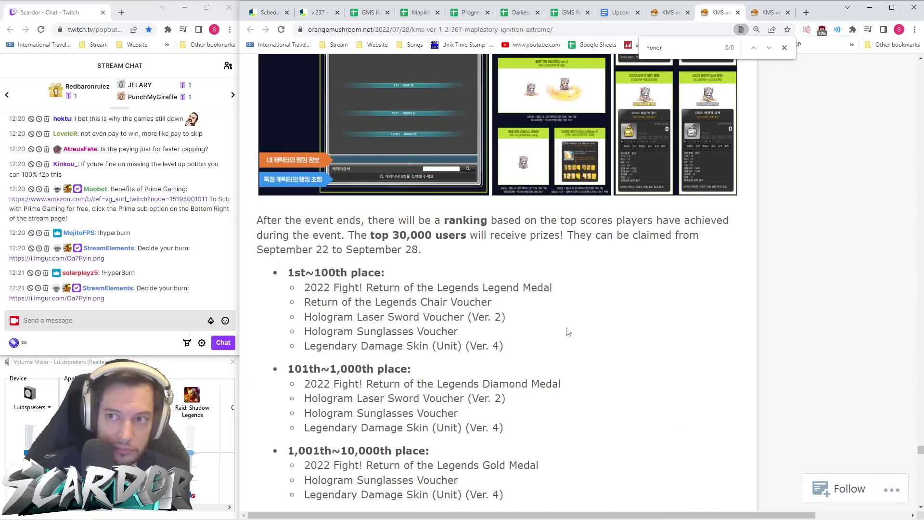
{"action": "key", "text": "BackSpace"}
{"action": "key", "text": "BackSpace"}
{"action": "key", "text": "BackSpace"}
{"action": "key", "text": "BackSpace"}
{"action": "type", "text": "hon"}
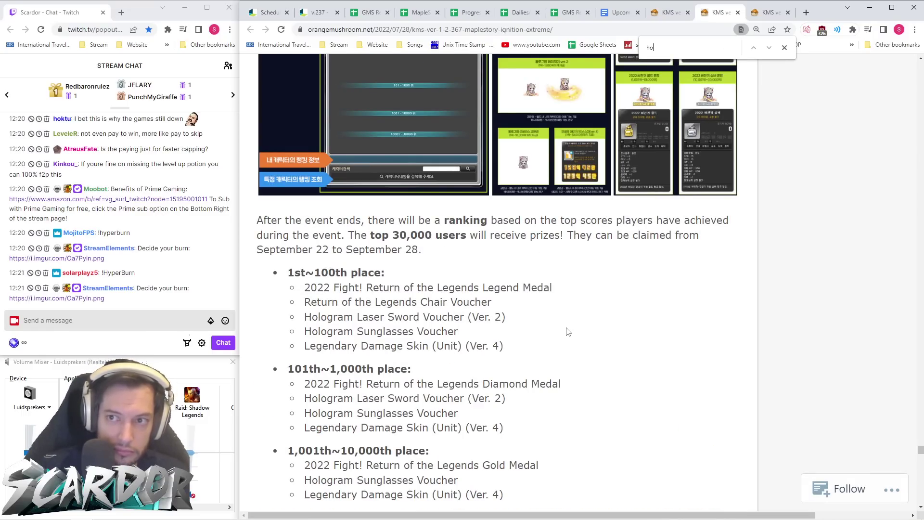
{"action": "type", "text": "o"}
{"action": "key", "text": "BackSpace"}
{"action": "key", "text": "BackSpace"}
{"action": "key", "text": "BackSpace"}
{"action": "key", "text": "BackSpace"}
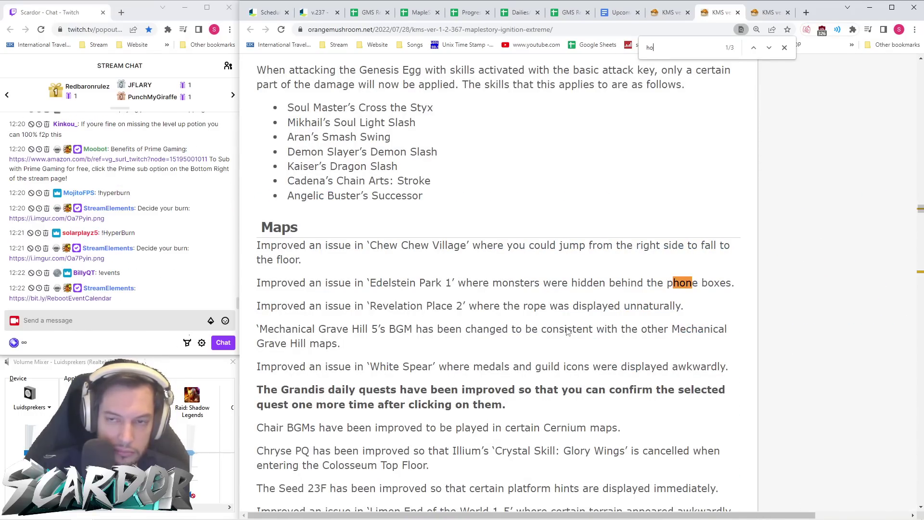
- Search the KMS 1.2.368 Odium post for 'honour' and cycle through its matches
{"action": "key", "text": "ctrl+Tab"}
{"action": "scroll", "coordinate": [539, 255], "scroll_direction": "down", "scroll_amount": 5}
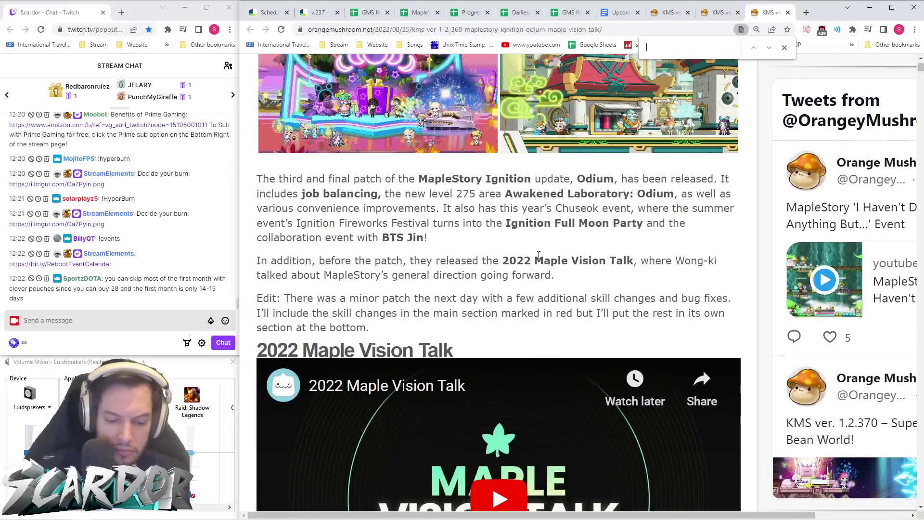
{"action": "key", "text": "ctrl+f"}
{"action": "type", "text": "honour"}
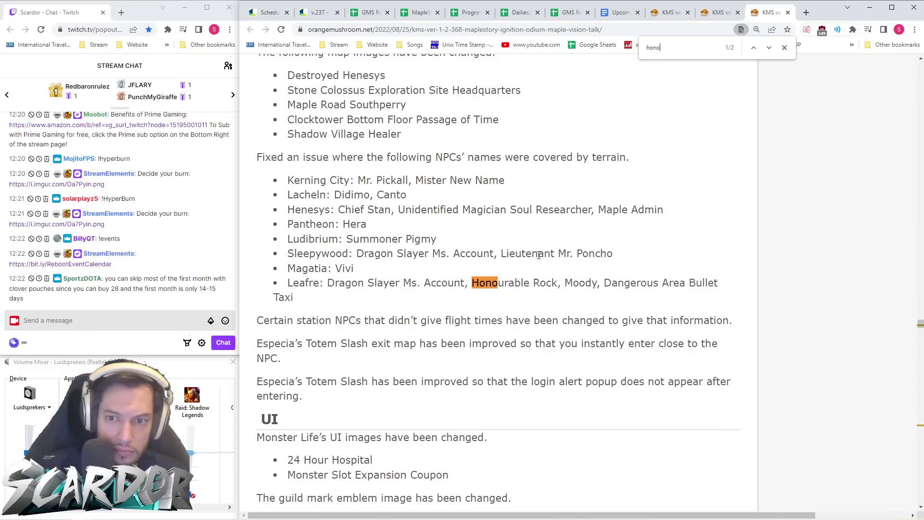
{"action": "key", "text": "Return"}
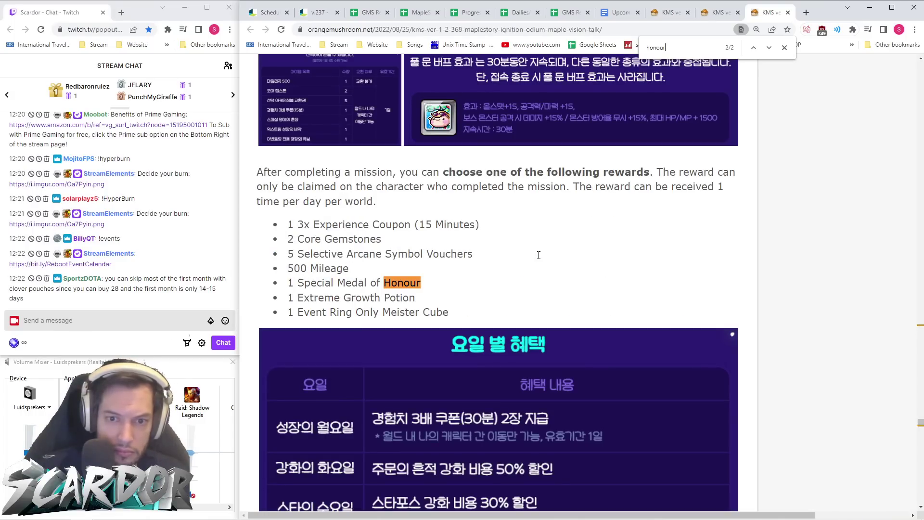
{"action": "key", "text": "Return"}
- Search the KMS 1.2.366 Cygnus Knights post for 'honour' to reach the Honour and Pride heading
{"action": "left_click", "coordinate": [662, 13]}
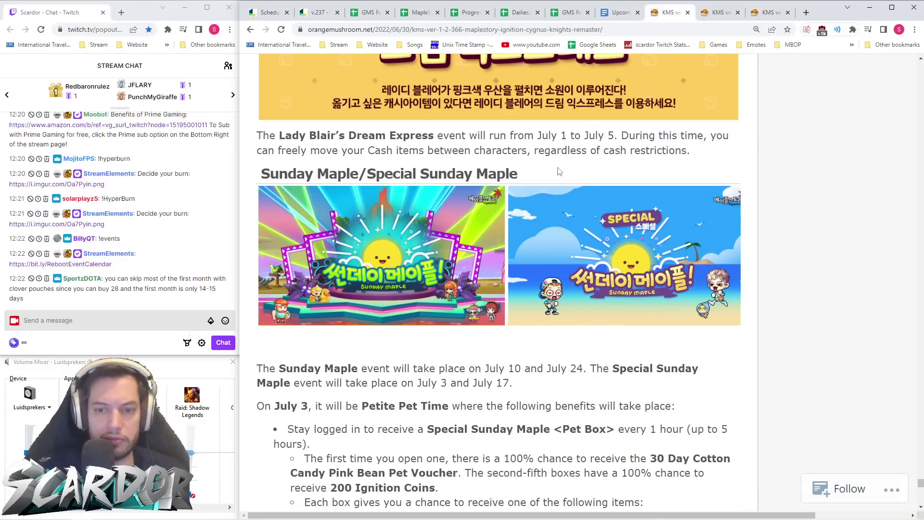
{"action": "key", "text": "ctrl+f"}
{"action": "type", "text": "honour"}
{"action": "key", "text": "Return"}
{"action": "key", "text": "Return"}
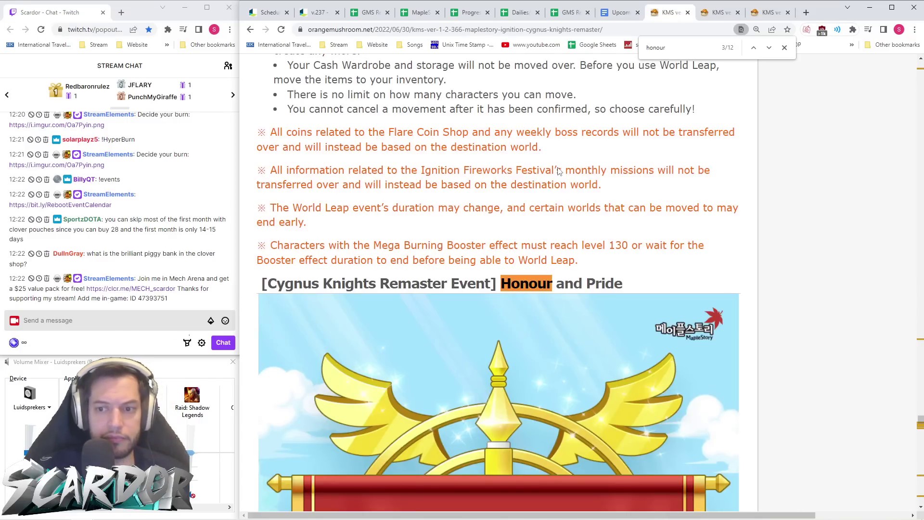
{"action": "scroll", "coordinate": [559, 172], "scroll_direction": "down", "scroll_amount": 15}
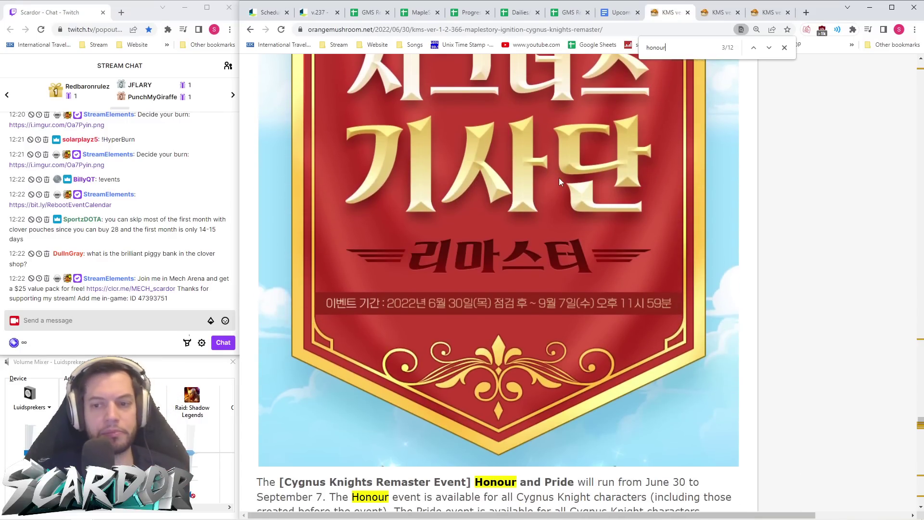
{"action": "scroll", "coordinate": [561, 187], "scroll_direction": "down", "scroll_amount": 3}
- On the v.237 notes, go back to the events list and view the MapleStory Fest 2022 Package section
{"action": "key", "text": "ctrl+2"}
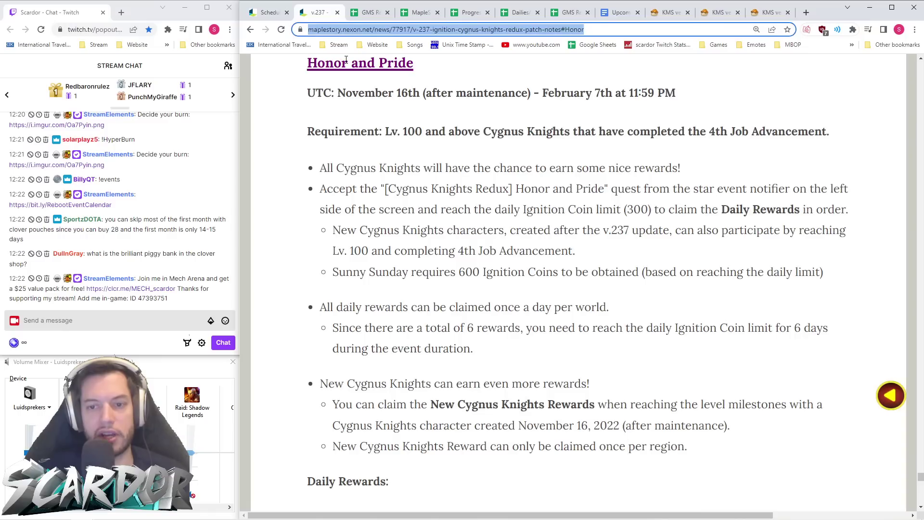
{"action": "left_click", "coordinate": [557, 250]}
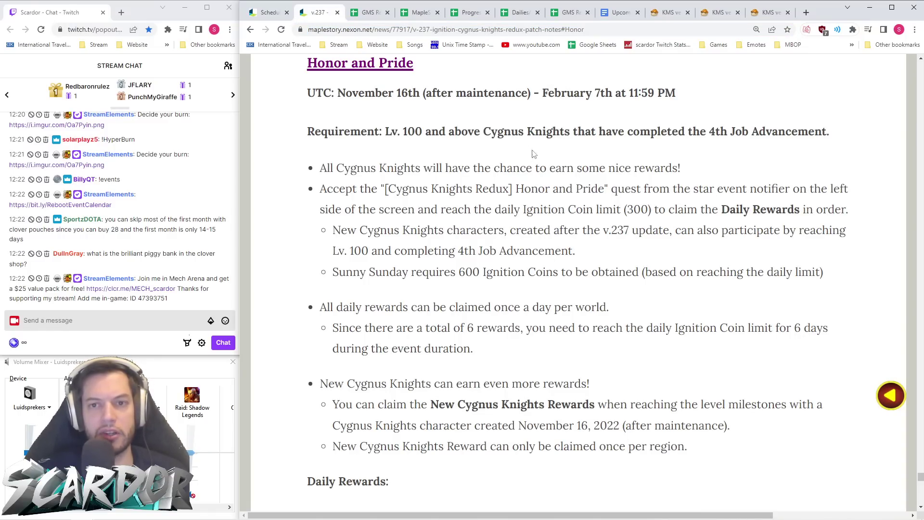
{"action": "left_click", "coordinate": [250, 30]}
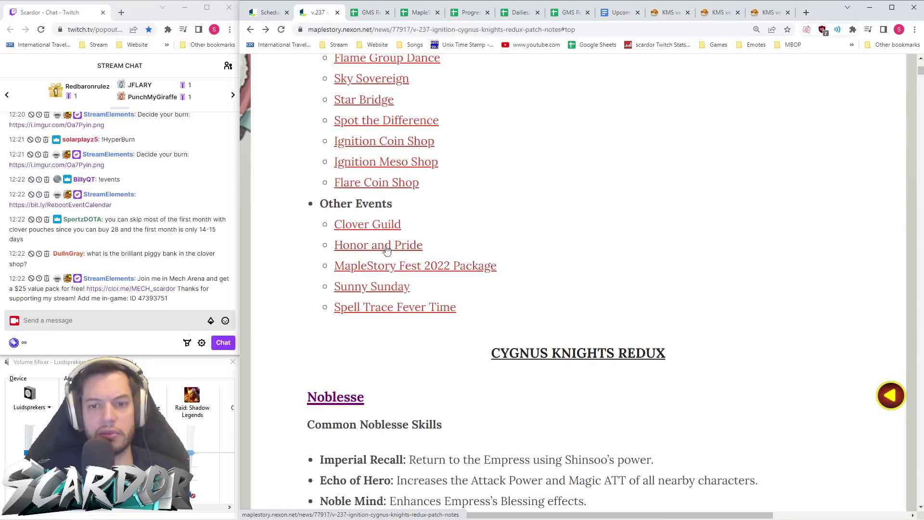
{"action": "left_click", "coordinate": [385, 268]}
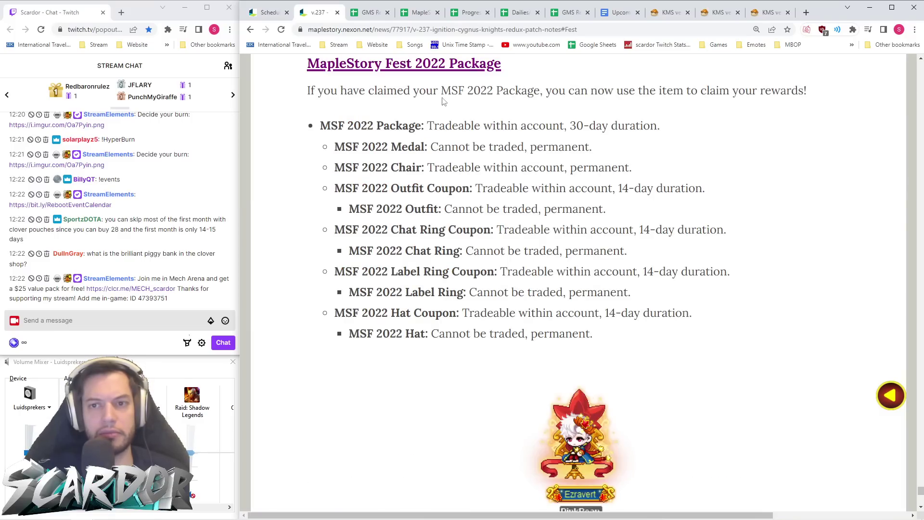
{"action": "scroll", "coordinate": [511, 140], "scroll_direction": "down", "scroll_amount": 5}
{"action": "scroll", "coordinate": [511, 141], "scroll_direction": "up", "scroll_amount": 7}
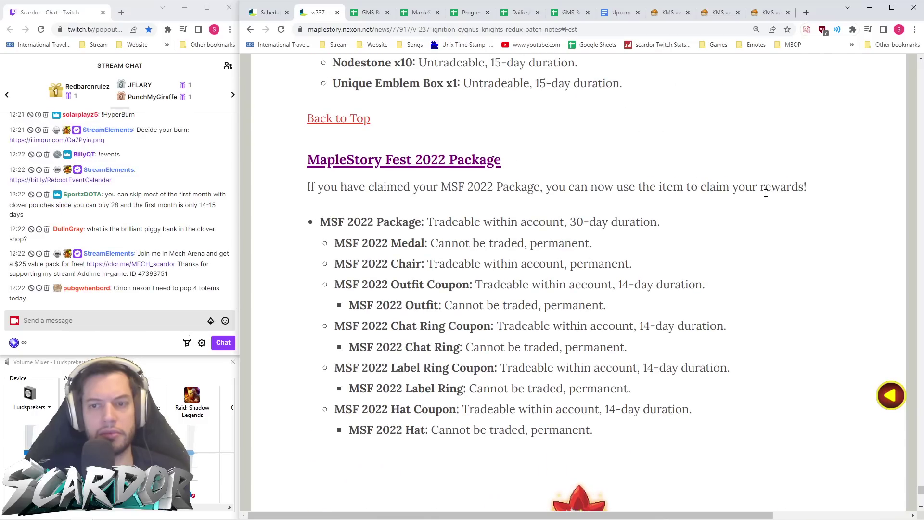
{"action": "scroll", "coordinate": [432, 163], "scroll_direction": "down", "scroll_amount": 8}
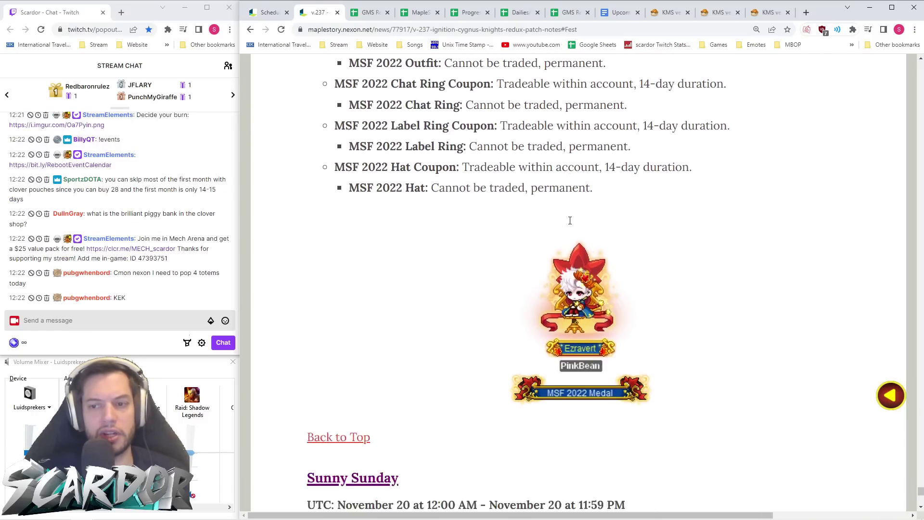
- Return to the events list, jump to Honor and Pride, and switch to the Orange Mushroom tab
{"action": "left_click", "coordinate": [252, 29]}
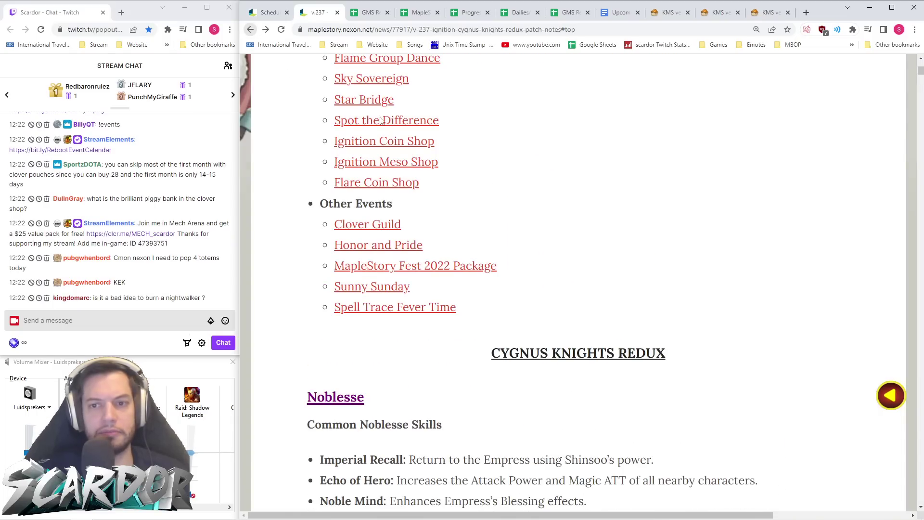
{"action": "left_click", "coordinate": [386, 247]}
{"action": "left_click", "coordinate": [758, 13]}
- Unmerge the Hyper Burning header and re-merge it across DU1:DU2 only
{"action": "left_click", "coordinate": [368, 12]}
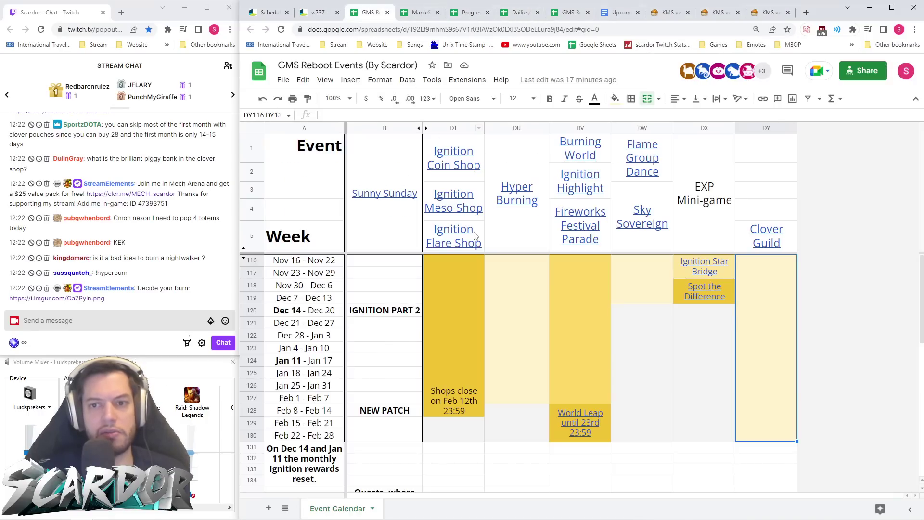
{"action": "left_click_drag", "start_coordinate": [250, 262], "coordinate": [269, 398]}
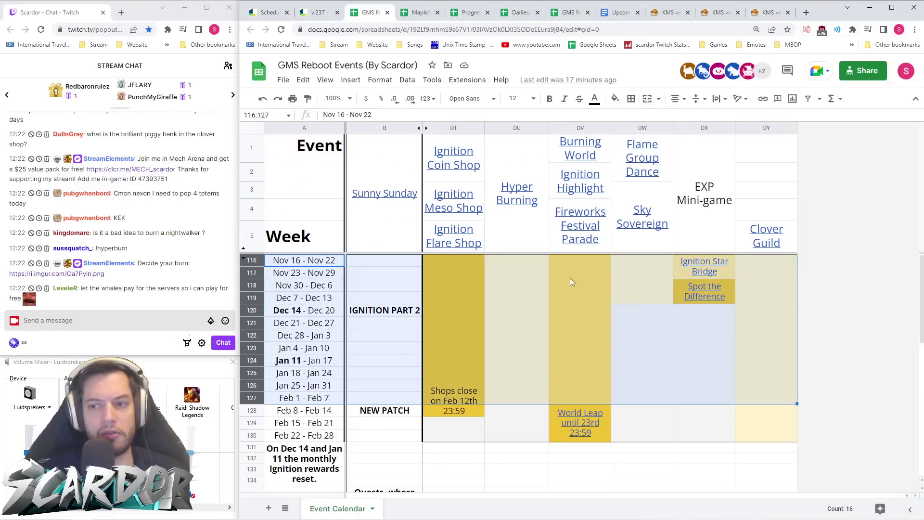
{"action": "left_click", "coordinate": [523, 236]}
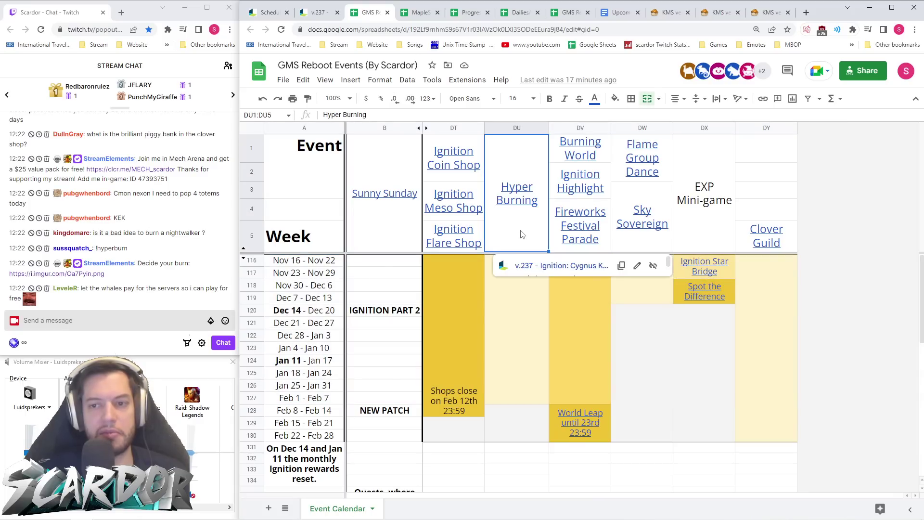
{"action": "left_click", "coordinate": [647, 98]}
{"action": "left_click_drag", "start_coordinate": [524, 153], "coordinate": [524, 235]}
{"action": "left_click", "coordinate": [647, 102]}
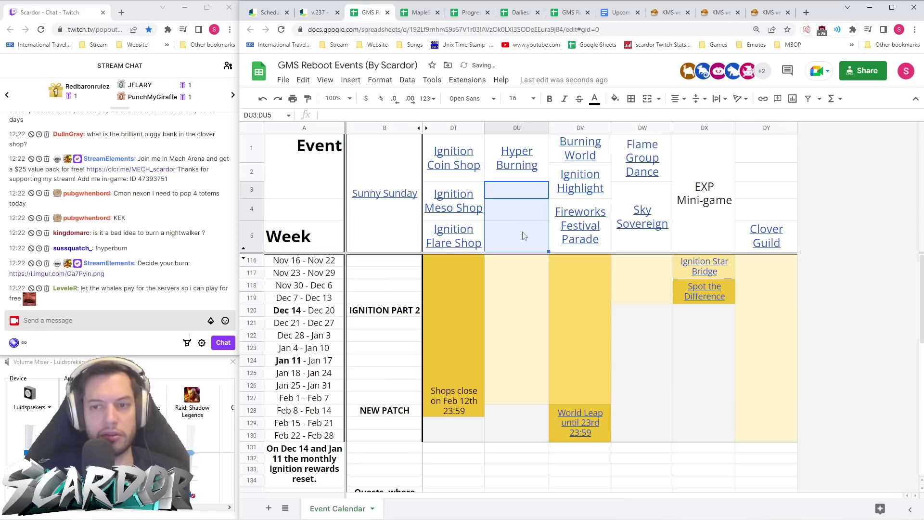
- Merge DU3:DU5 and enter 'Honour and Pride' as the new header
{"action": "left_click", "coordinate": [647, 99]}
{"action": "type", "text": "H"}
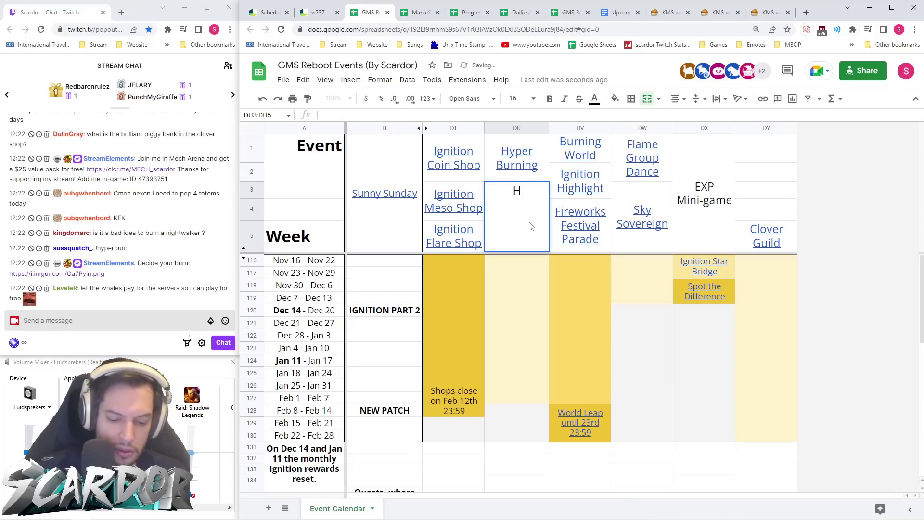
{"action": "type", "text": "onour and Pri"}
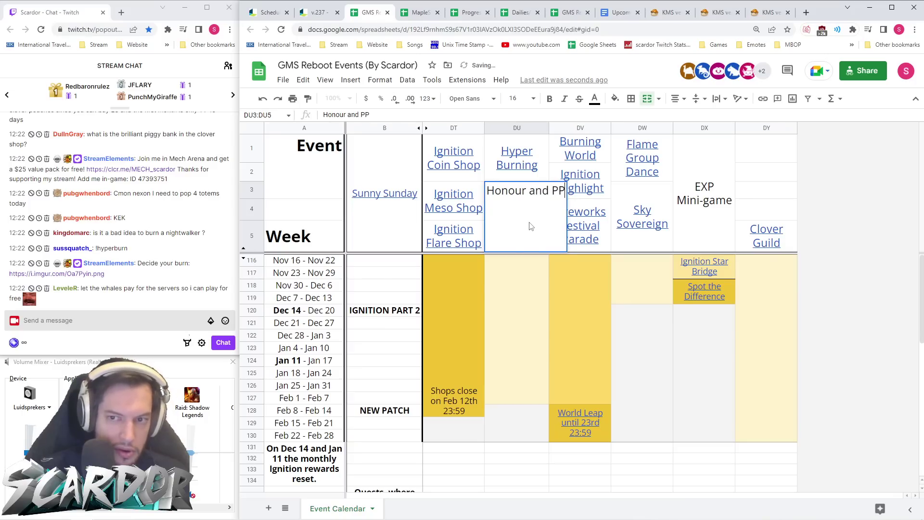
{"action": "type", "text": "de"}
{"action": "key", "text": "Return"}
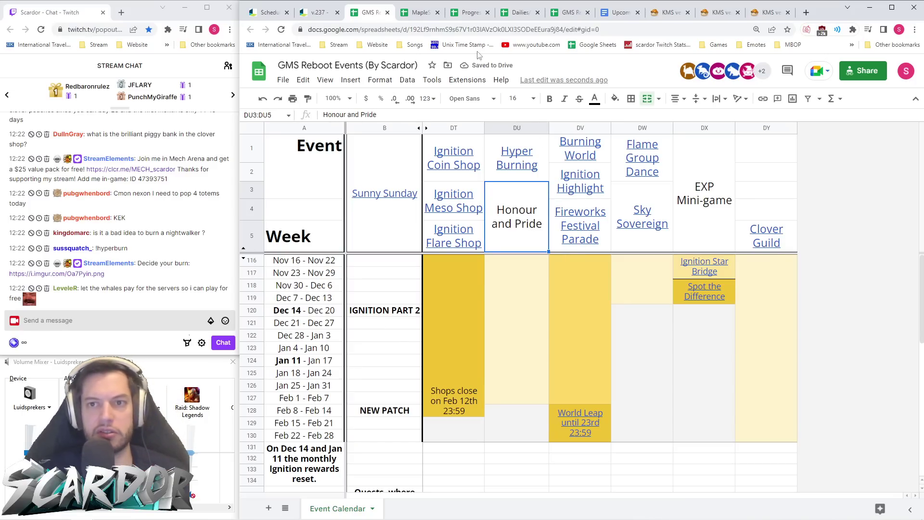
{"action": "key", "text": "ctrl+shift+Tab"}
{"action": "key", "text": "ctrl+Tab"}
- Link the Honour and Pride header to the pasted v.237 patch-notes URL
{"action": "right_click", "coordinate": [522, 210]}
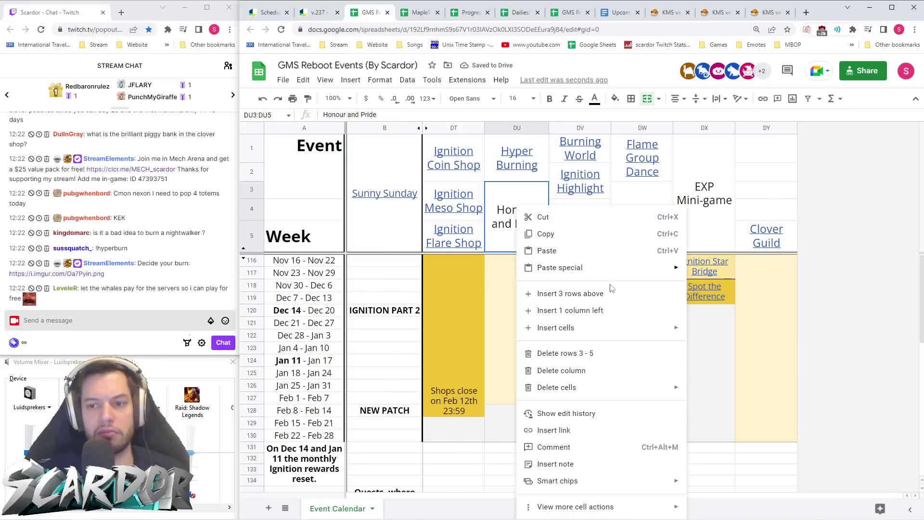
{"action": "left_click", "coordinate": [621, 424]}
{"action": "key", "text": "ctrl+v"}
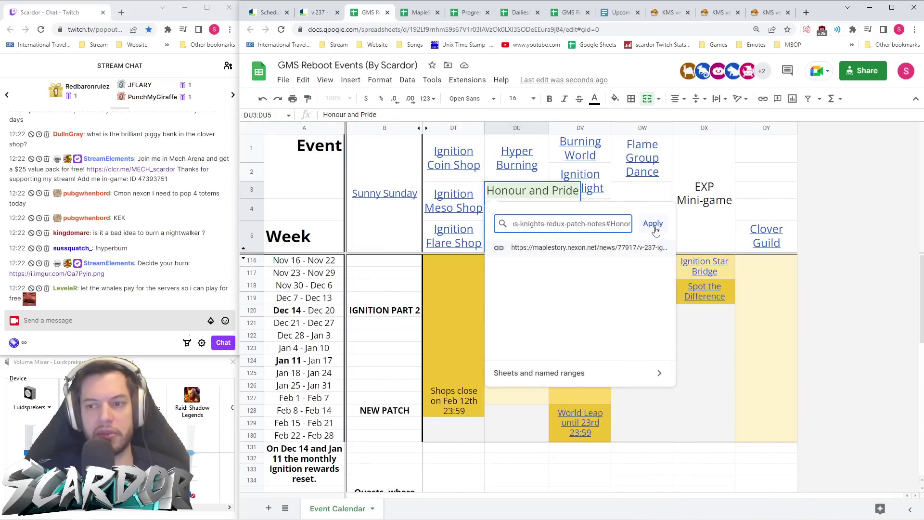
{"action": "left_click", "coordinate": [652, 224]}
{"action": "left_click", "coordinate": [640, 352]}
{"action": "left_click", "coordinate": [494, 351]}
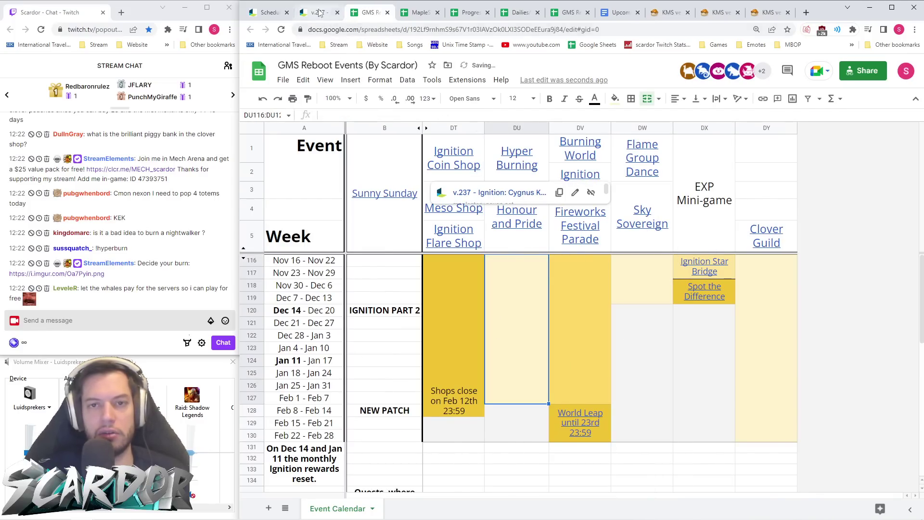
{"action": "key", "text": "ctrl+shift+Tab"}
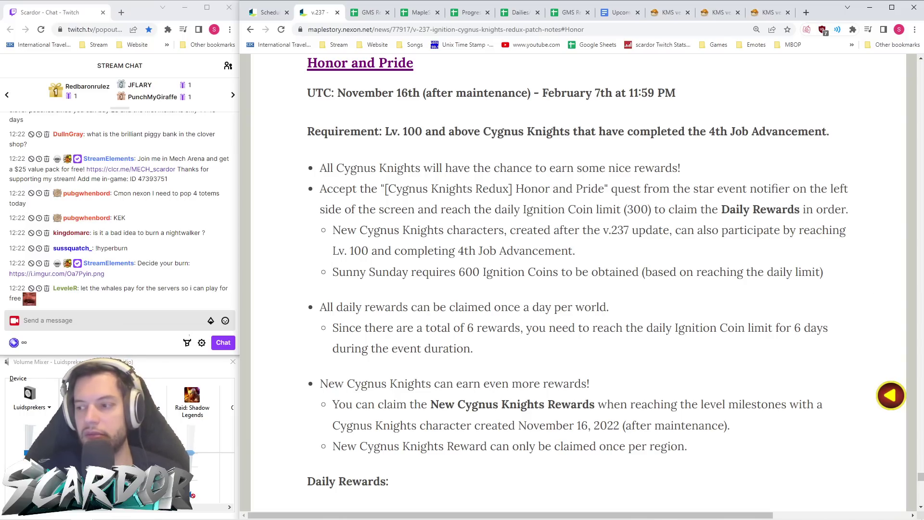
- Scroll around the Honor and Pride section: November 16th to February 7th, Lv. 100+ Cygnus Knights
{"action": "scroll", "coordinate": [490, 207], "scroll_direction": "up", "scroll_amount": 4}
{"action": "scroll", "coordinate": [490, 207], "scroll_direction": "down", "scroll_amount": 4}
{"action": "scroll", "coordinate": [626, 174], "scroll_direction": "up", "scroll_amount": 1}
{"action": "scroll", "coordinate": [699, 154], "scroll_direction": "down", "scroll_amount": 1}
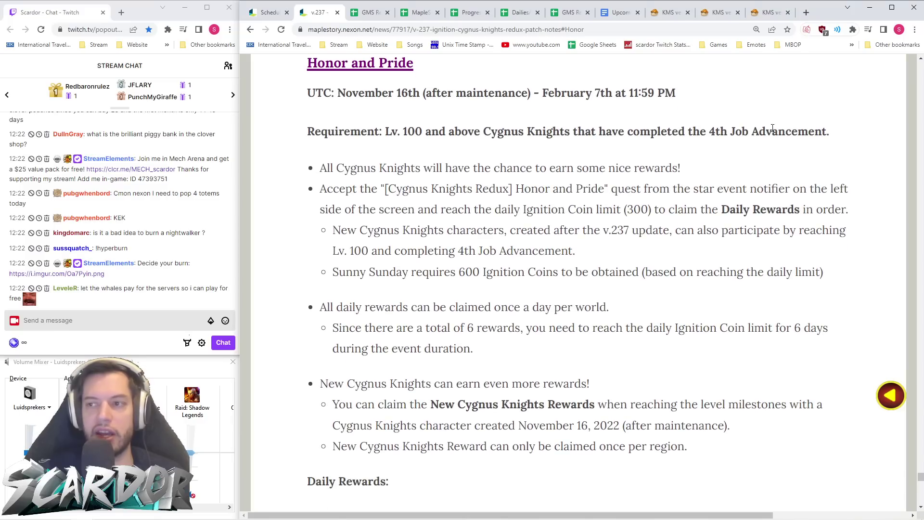
{"action": "scroll", "coordinate": [722, 174], "scroll_direction": "up", "scroll_amount": 1}
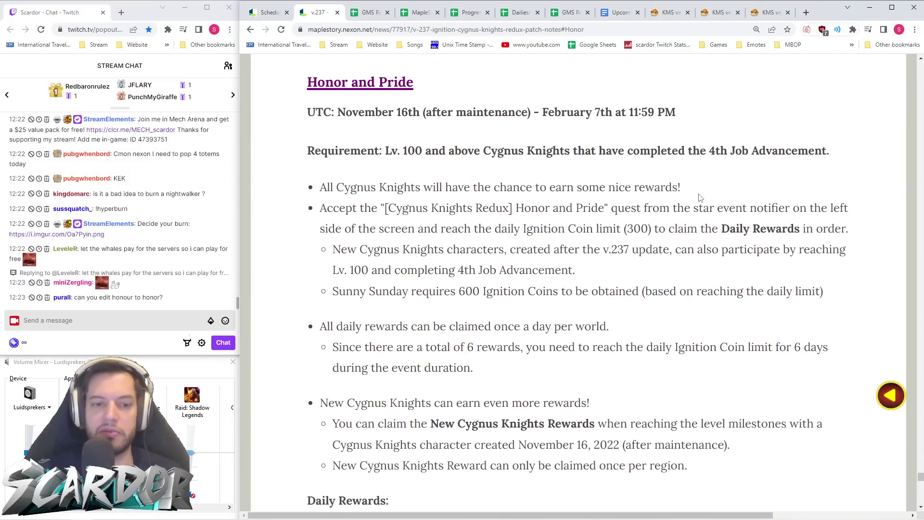
- Send !discord, !youtube and !exitlag in Twitch chat, then refocus the patch notes page
{"action": "left_click", "coordinate": [181, 321]}
{"action": "type", "text": "!discord"}
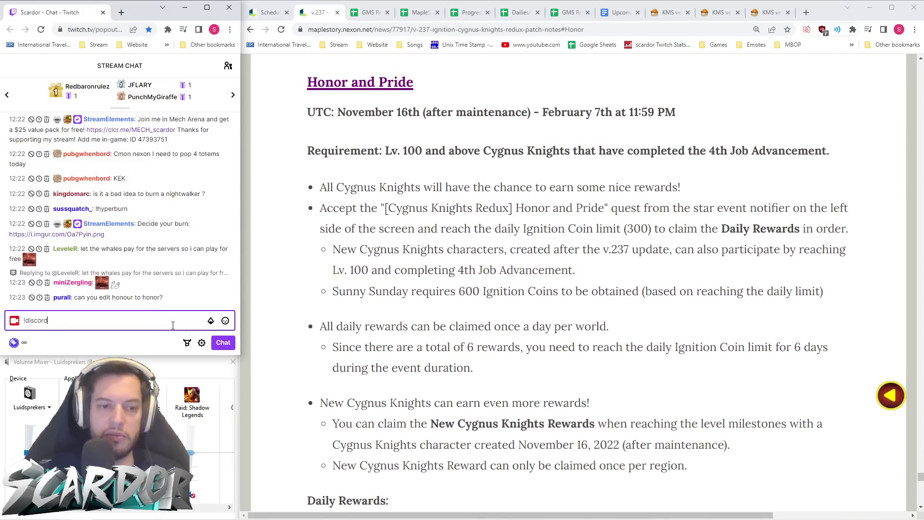
{"action": "key", "text": "Return"}
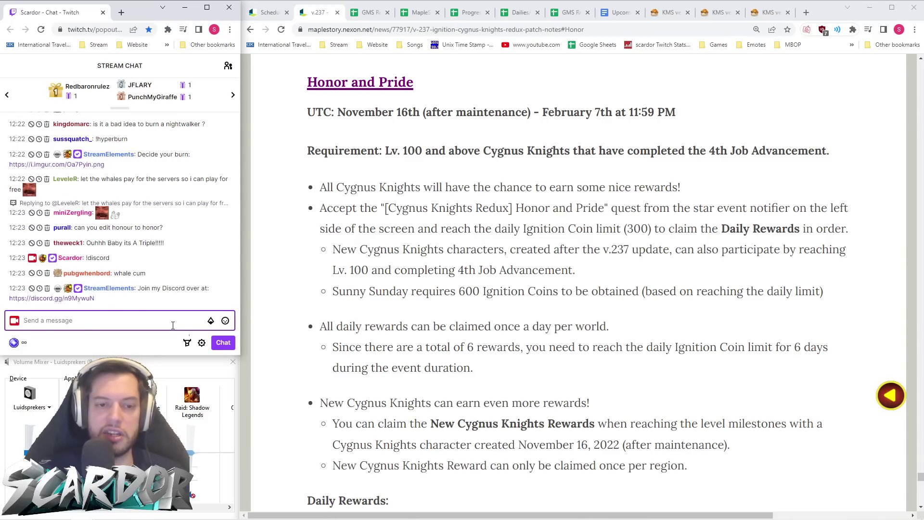
{"action": "type", "text": "!youtube"}
{"action": "key", "text": "Return"}
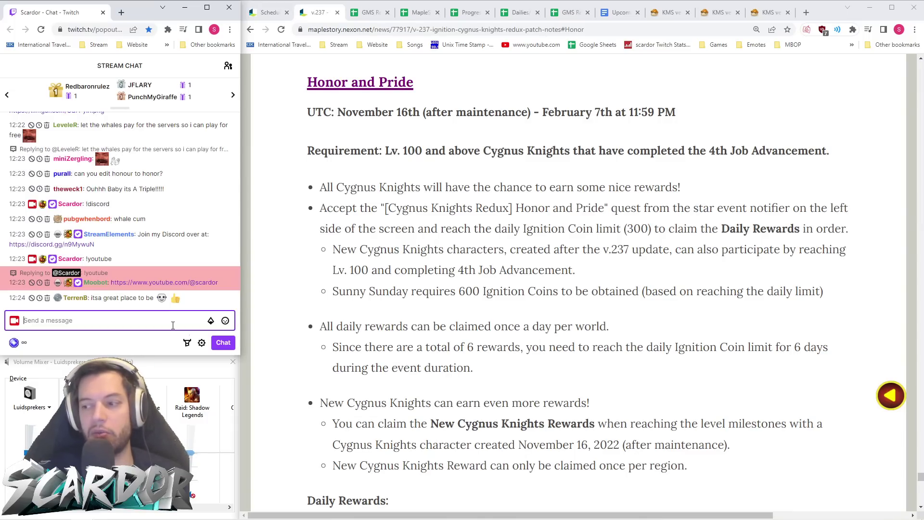
{"action": "type", "text": "!"}
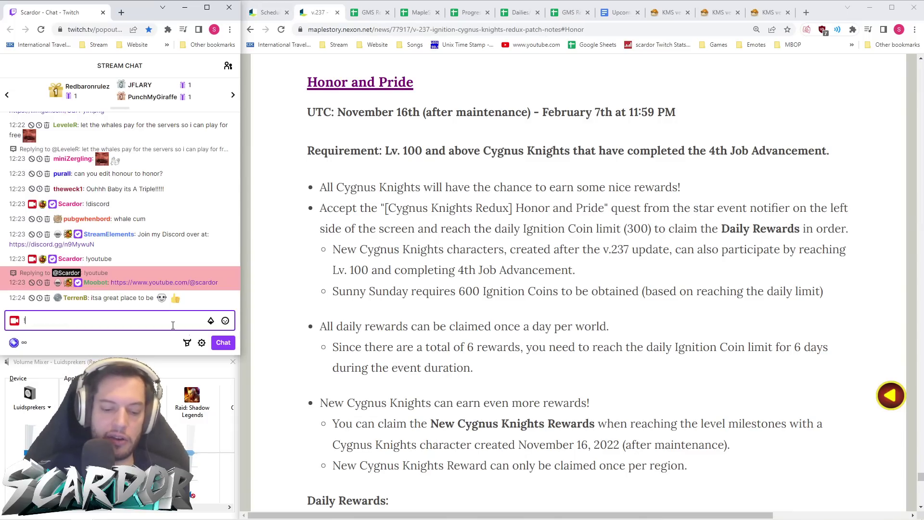
{"action": "type", "text": "exitlag"}
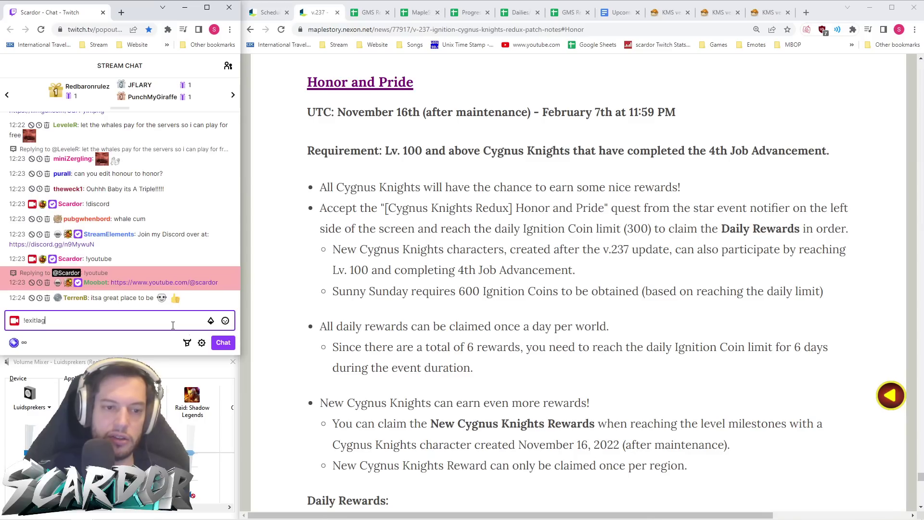
{"action": "key", "text": "Return"}
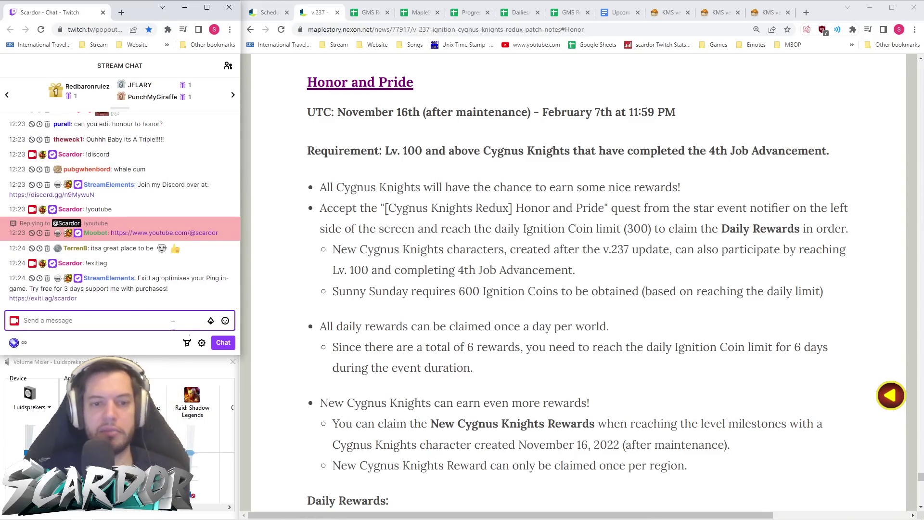
{"action": "left_click", "coordinate": [478, 304]}
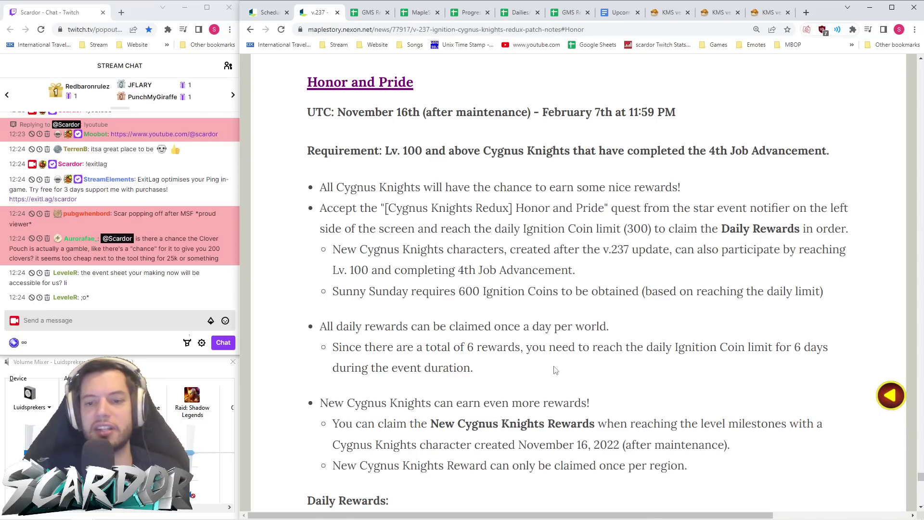
{"action": "scroll", "coordinate": [559, 368], "scroll_direction": "down", "scroll_amount": 8}
- Highlight the Clover Pouch price and monthly quantity, then switch to the GMS Reboot Events sheet
{"action": "scroll", "coordinate": [547, 370], "scroll_direction": "up", "scroll_amount": 16}
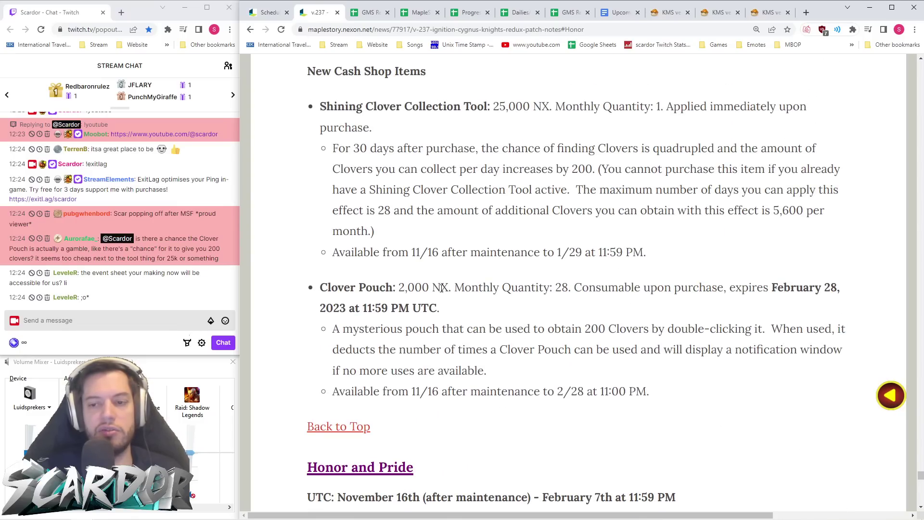
{"action": "left_click_drag", "start_coordinate": [569, 287], "coordinate": [320, 289]}
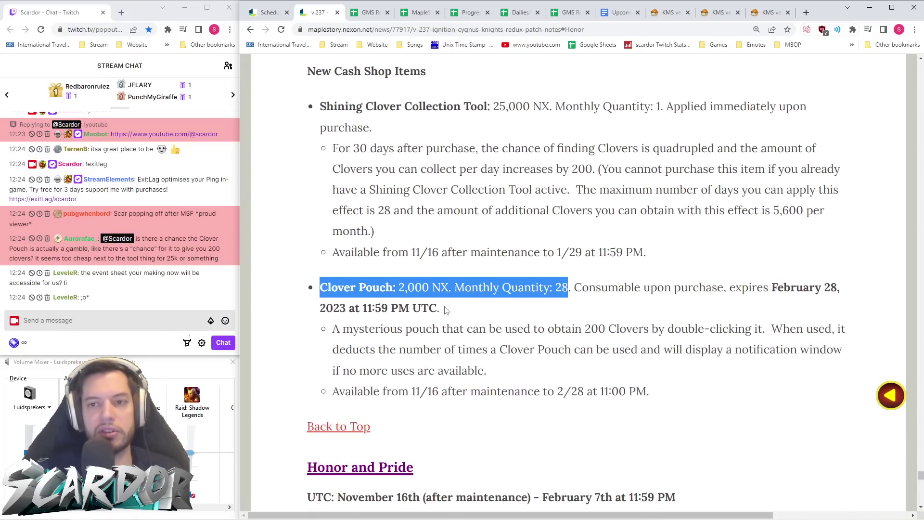
{"action": "left_click", "coordinate": [410, 301]}
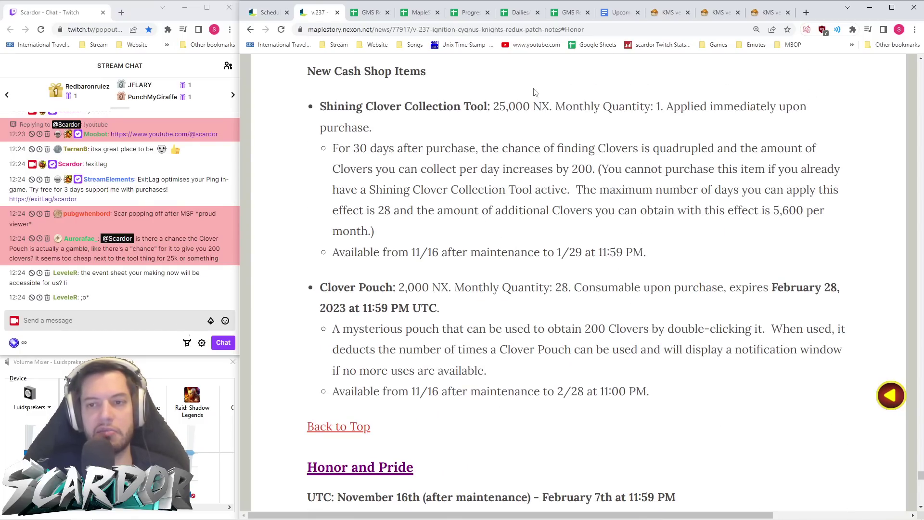
{"action": "left_click_drag", "start_coordinate": [572, 287], "coordinate": [318, 288]}
{"action": "left_click", "coordinate": [470, 305]}
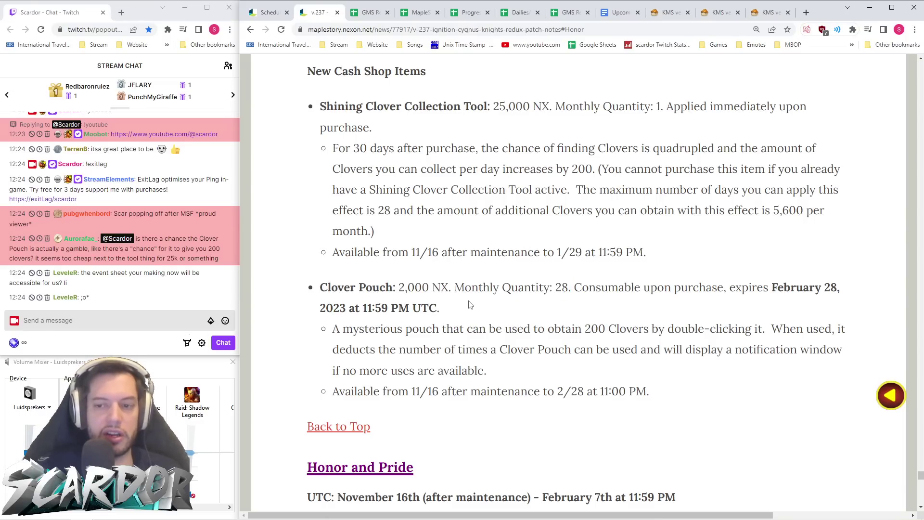
{"action": "key", "text": "alt+Tab"}
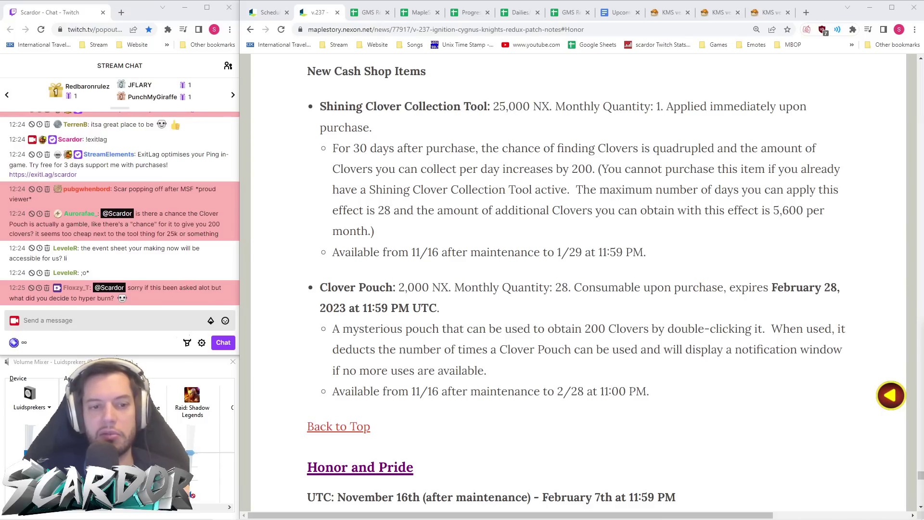
{"action": "left_click", "coordinate": [365, 15]}
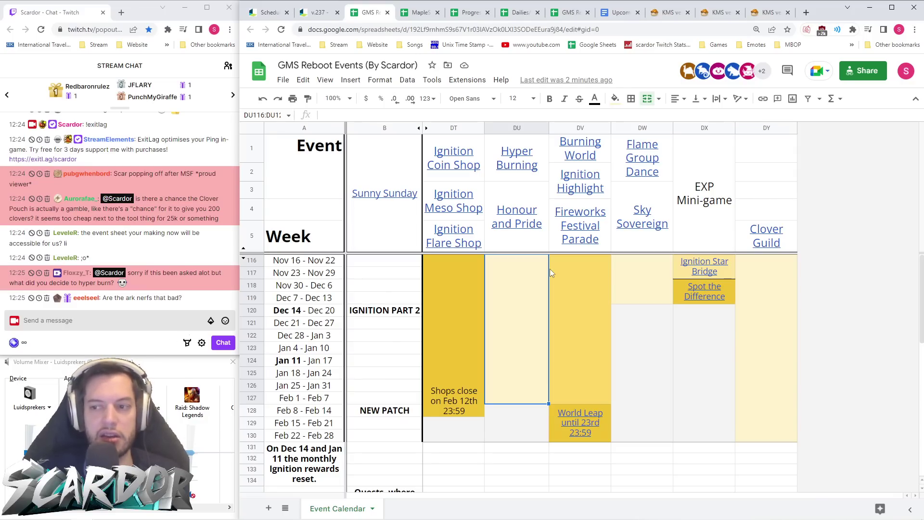
- Merge DY1:DY5 into one Clover Guild header cell, then follow the Honour and Pride link
{"action": "left_click", "coordinate": [792, 239]}
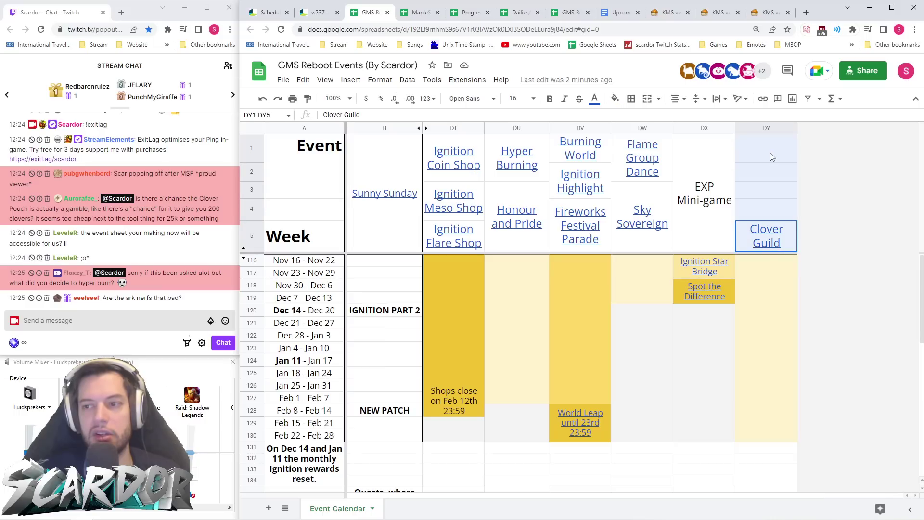
{"action": "left_click", "coordinate": [651, 101]}
{"action": "left_click", "coordinate": [706, 237]}
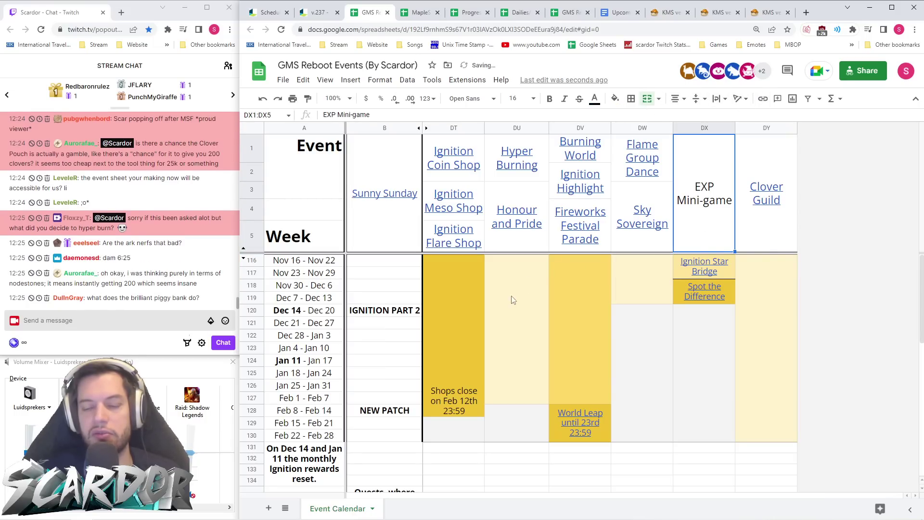
{"action": "left_click", "coordinate": [501, 312]}
{"action": "left_click", "coordinate": [476, 266]}
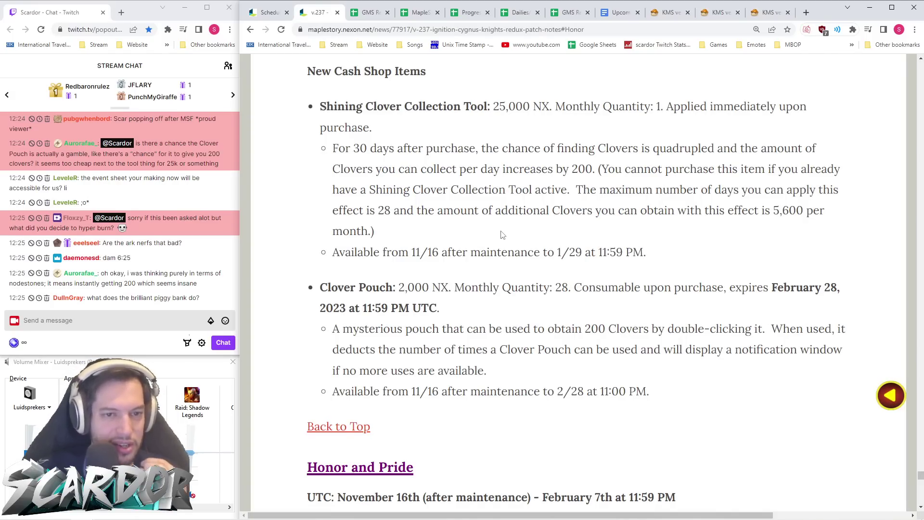
{"action": "left_click", "coordinate": [569, 13]}
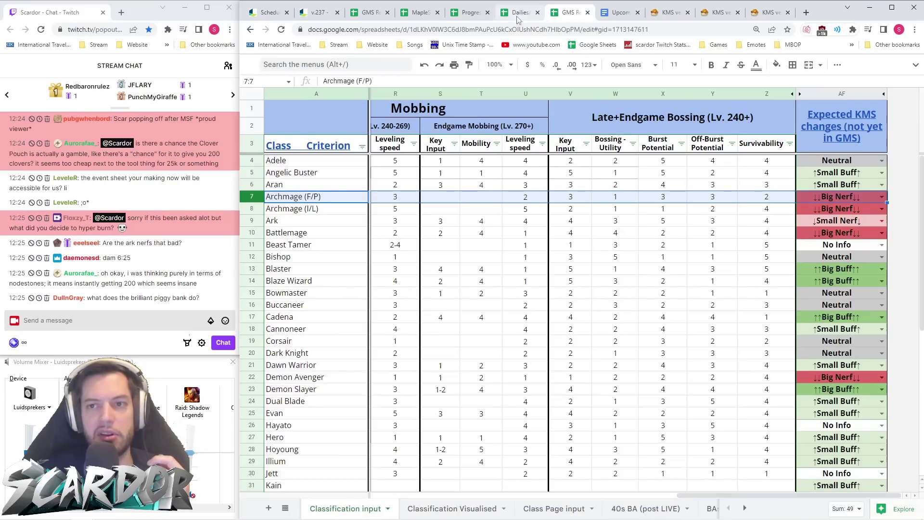
{"action": "left_click", "coordinate": [258, 220]}
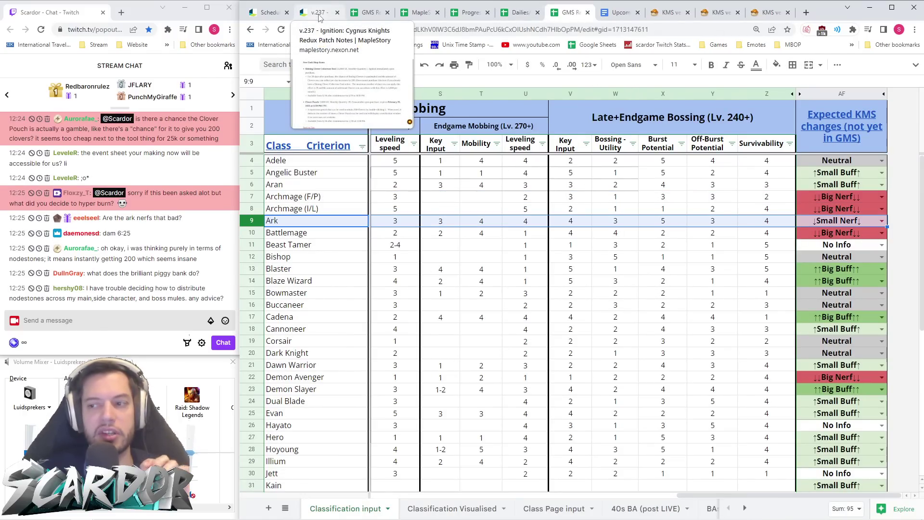
{"action": "left_click", "coordinate": [859, 235]}
{"action": "left_click", "coordinate": [853, 247]}
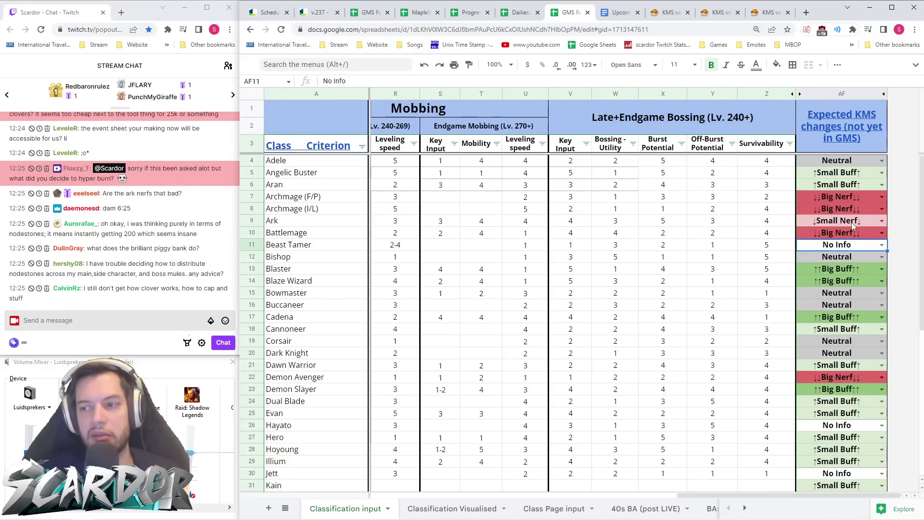
{"action": "left_click", "coordinate": [312, 13]}
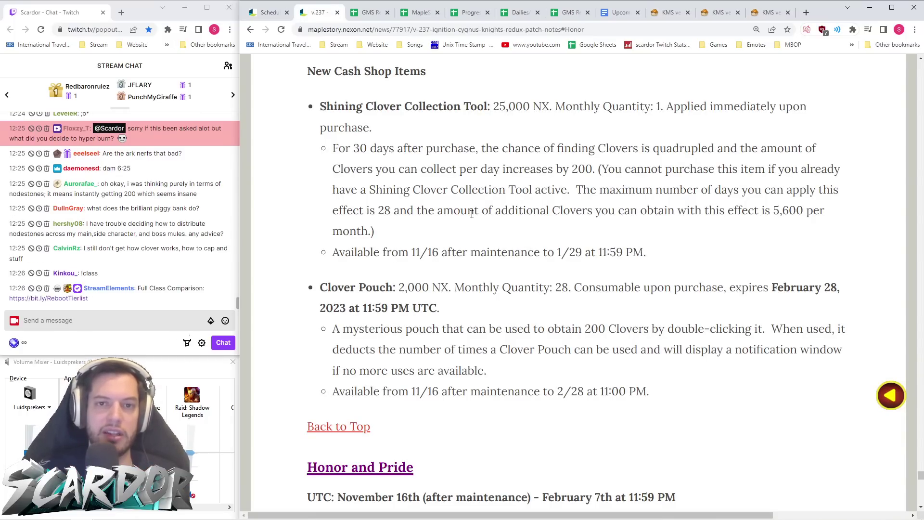
{"action": "left_click", "coordinate": [368, 12]}
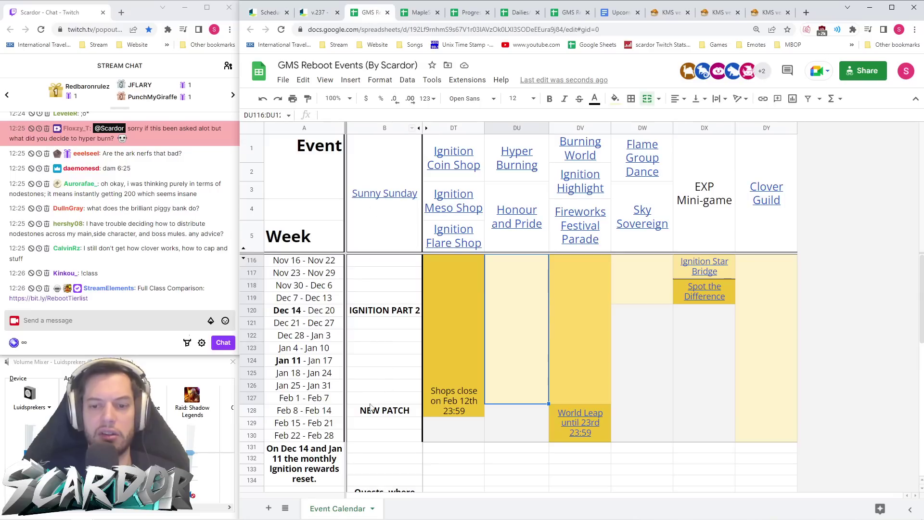
{"action": "left_click", "coordinate": [464, 234]}
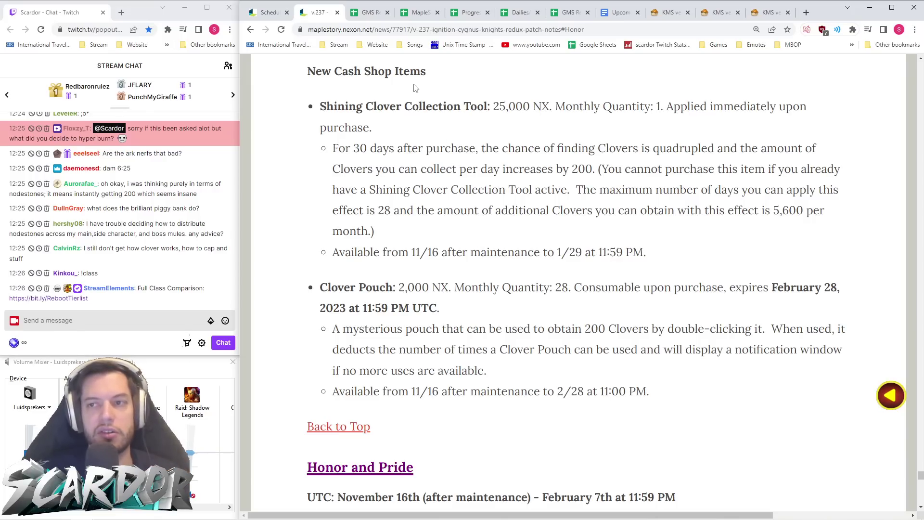
{"action": "left_click", "coordinate": [669, 15]}
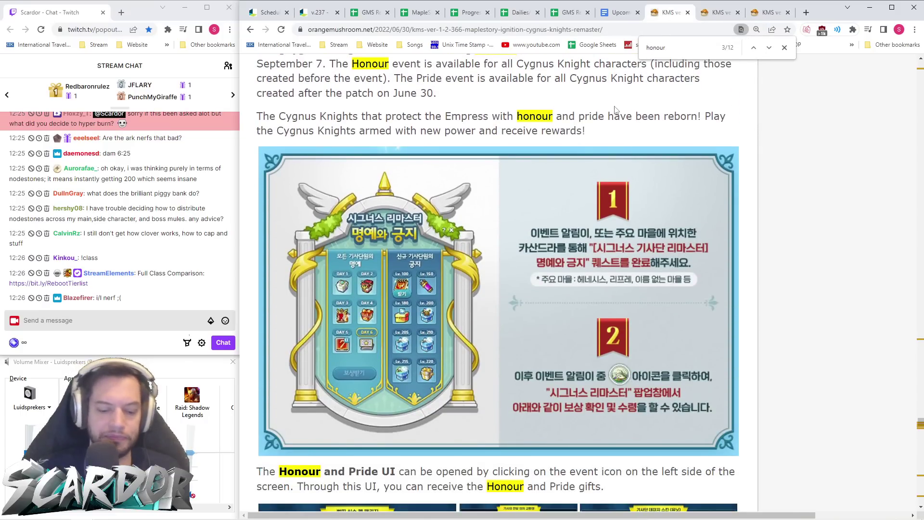
{"action": "key", "text": "ctrl+f"}
{"action": "type", "text": "piggy"}
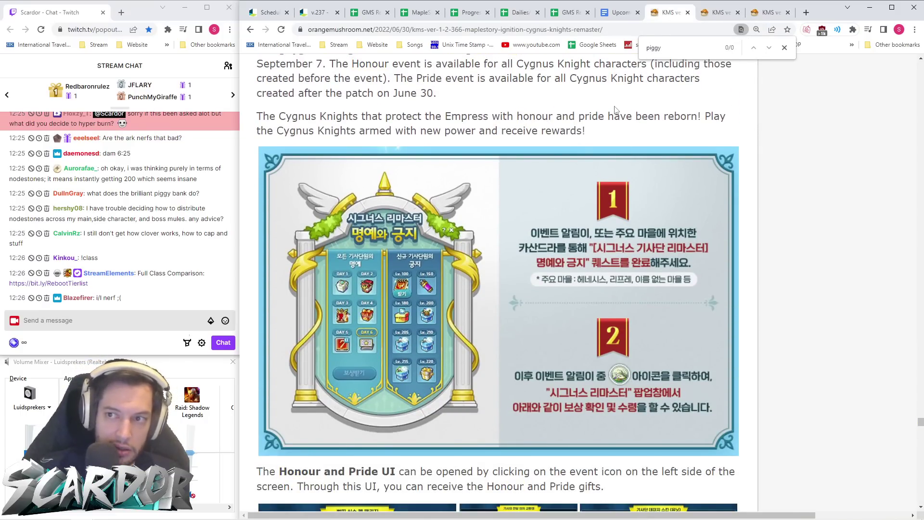
{"action": "left_click", "coordinate": [707, 15]}
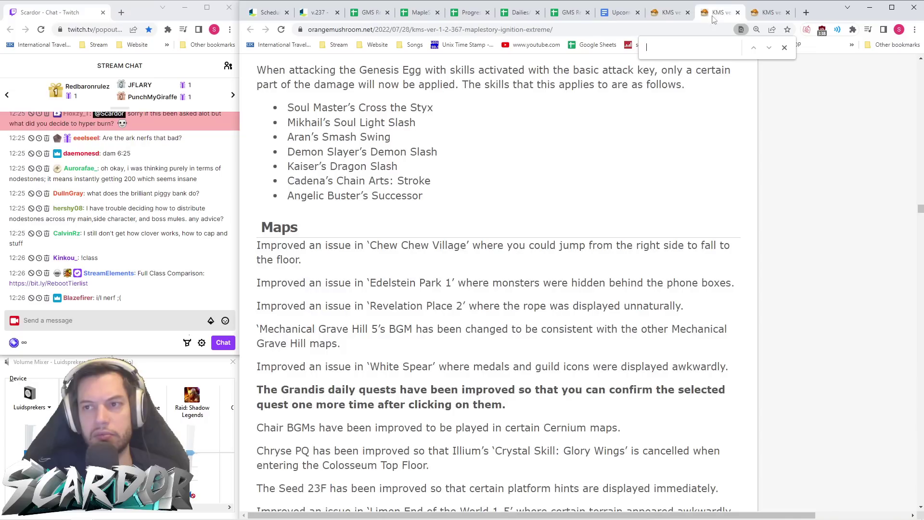
{"action": "type", "text": "piggy"}
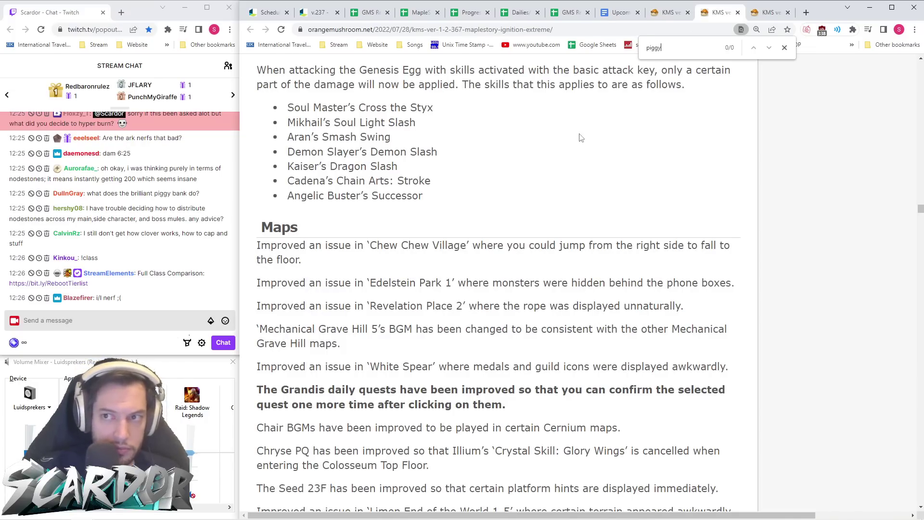
{"action": "key", "text": "ctrl+Tab"}
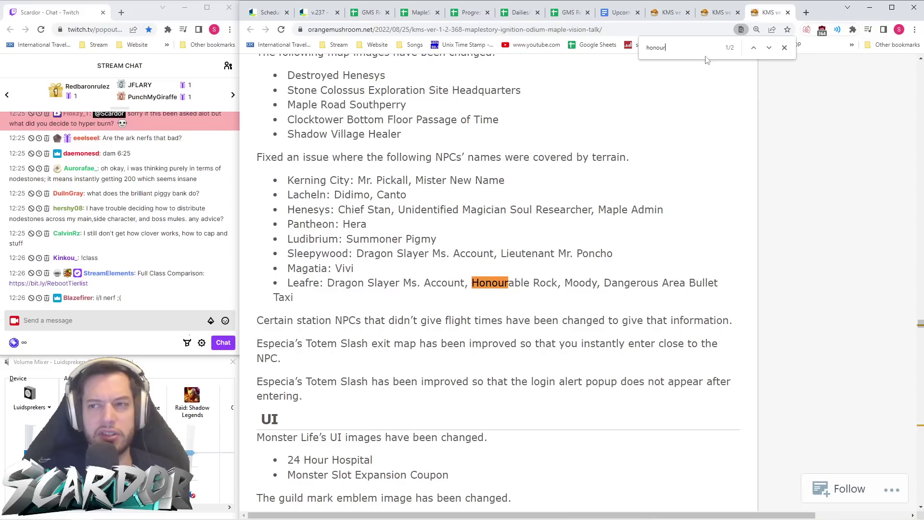
{"action": "key", "text": "ctrl+f"}
{"action": "type", "text": "pigg"}
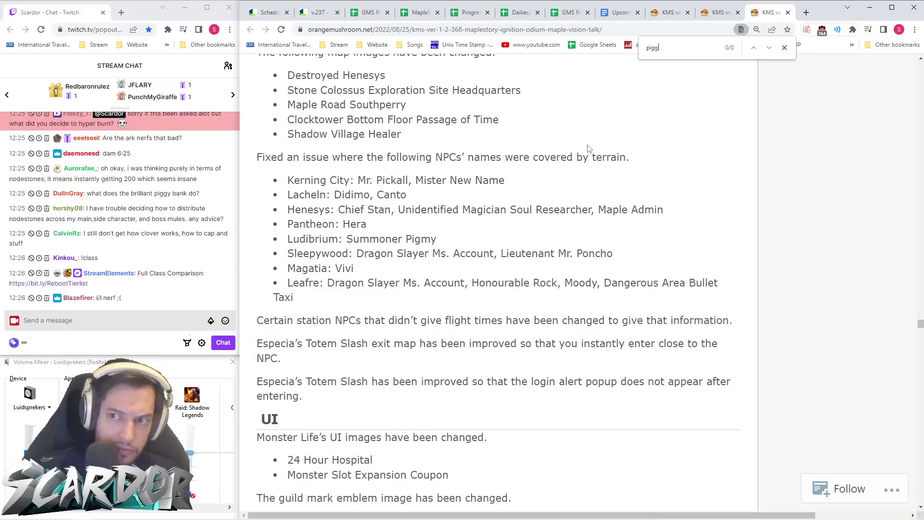
{"action": "key", "text": "BackSpace"}
{"action": "key", "text": "BackSpace"}
{"action": "key", "text": "BackSpace"}
{"action": "key", "text": "BackSpace"}
{"action": "key", "text": "BackSpace"}
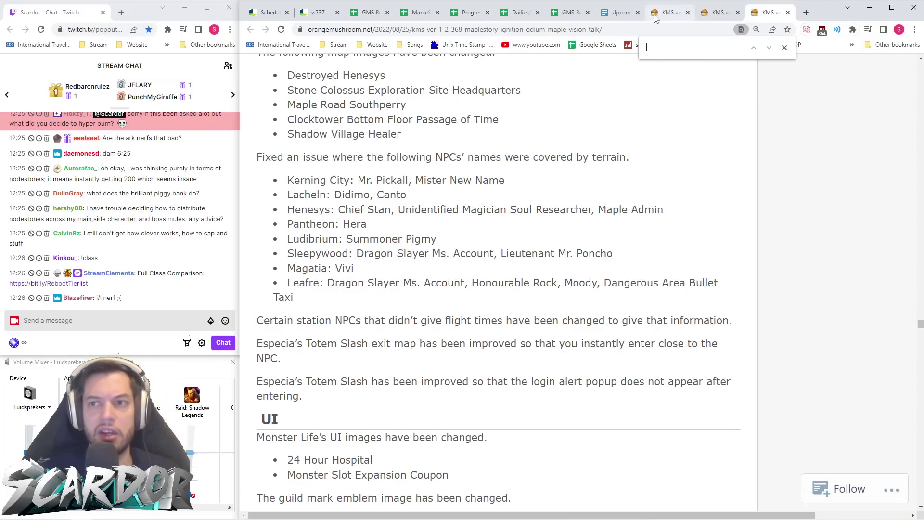
{"action": "left_click", "coordinate": [658, 13]}
{"action": "left_click", "coordinate": [308, 16]}
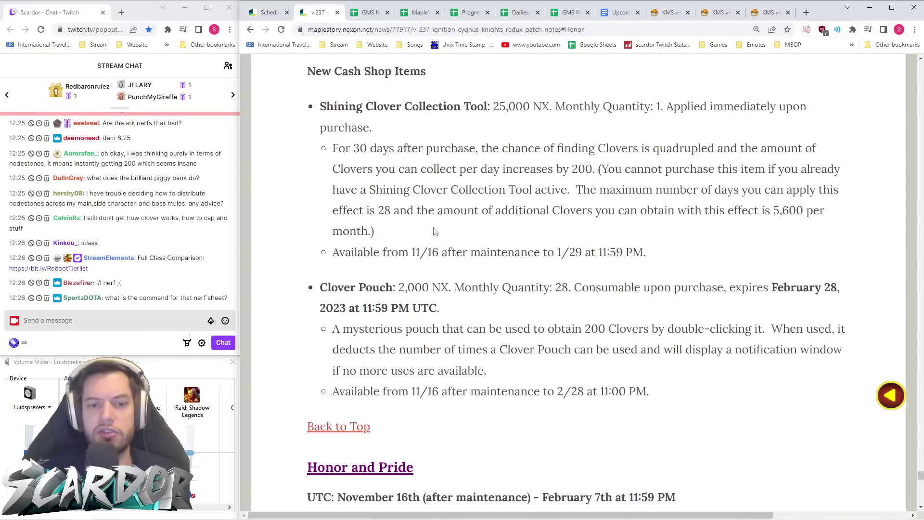